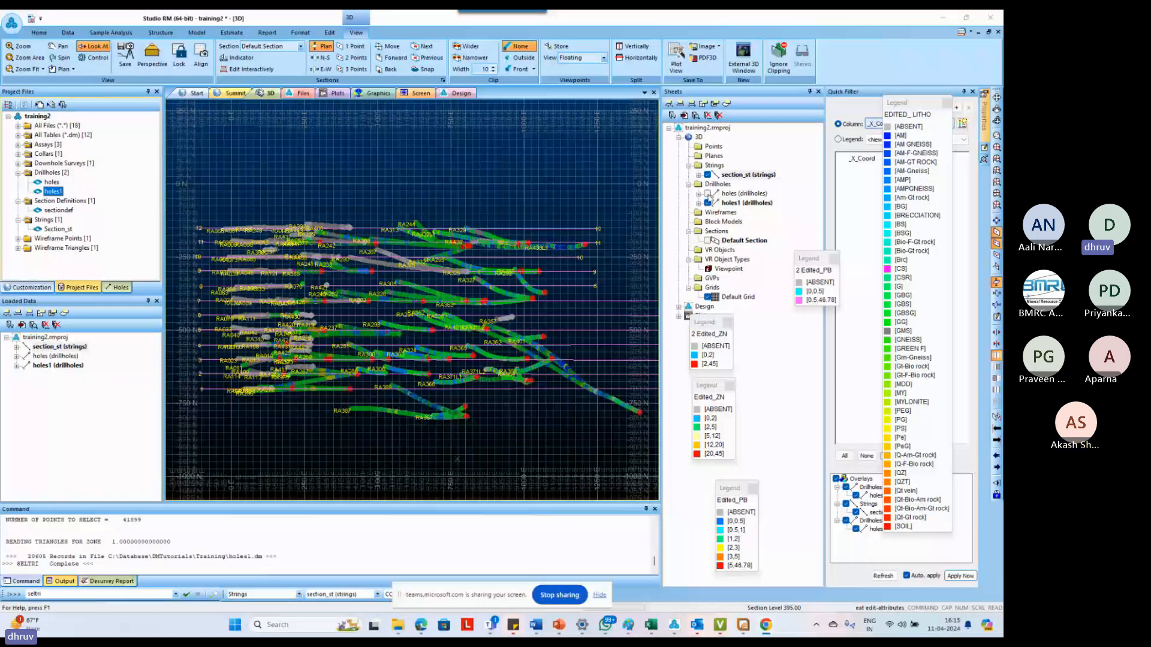
Close the mouse position read-out and hide the holes drillholes, keeping holes1 and the section_st strings displayed
{"action": "key", "text": "Tab"}
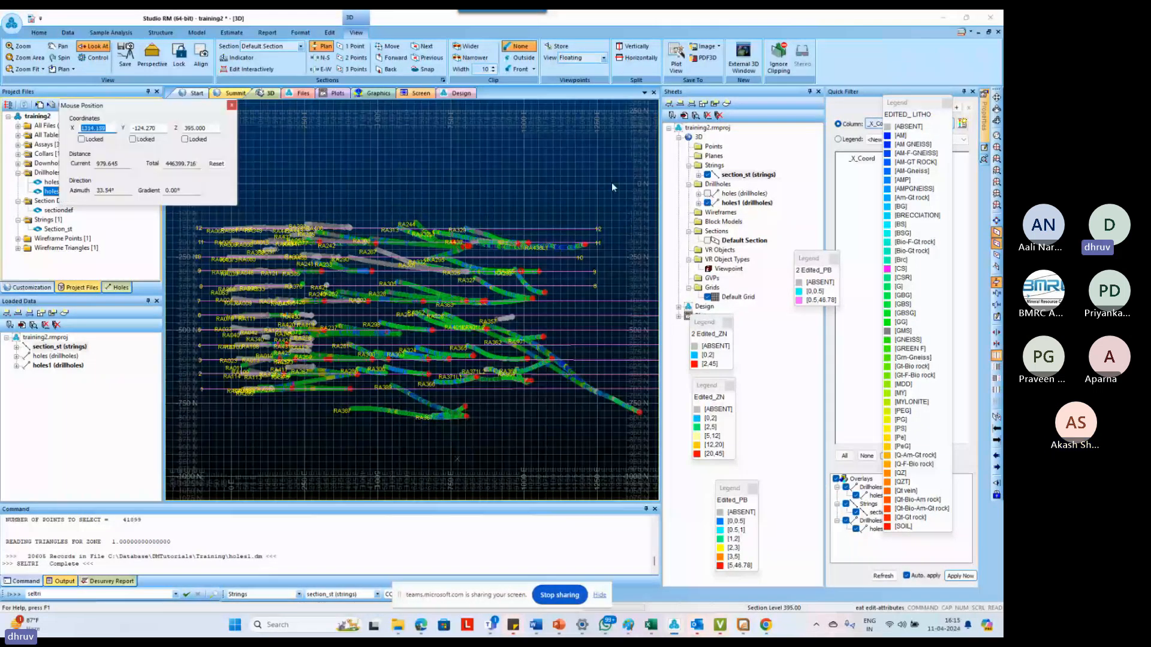
{"action": "left_click", "coordinate": [231, 106]}
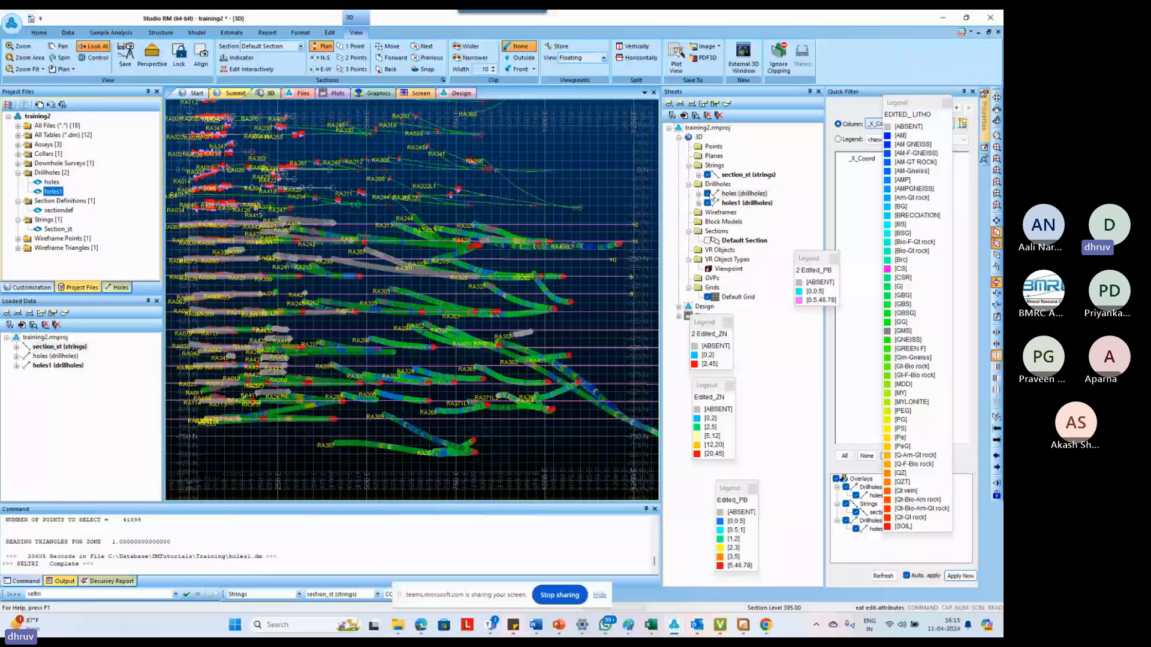
{"action": "scroll", "coordinate": [502, 283], "scroll_direction": "down", "scroll_amount": 1}
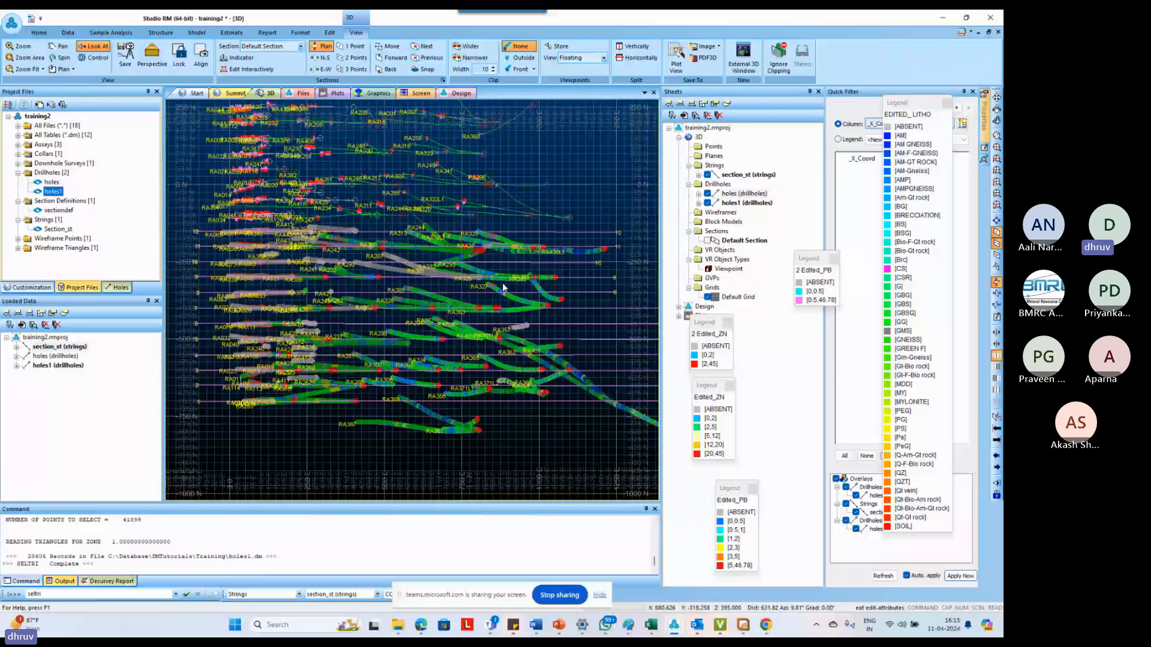
{"action": "scroll", "coordinate": [502, 283], "scroll_direction": "down", "scroll_amount": 1}
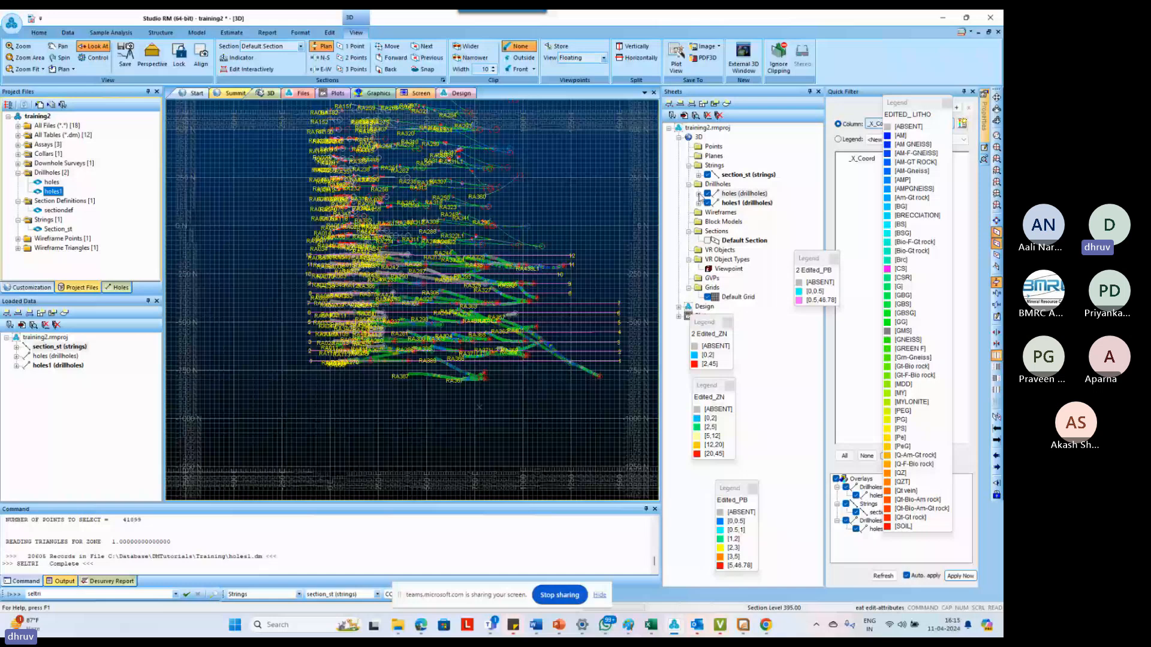
{"action": "left_click", "coordinate": [708, 193]}
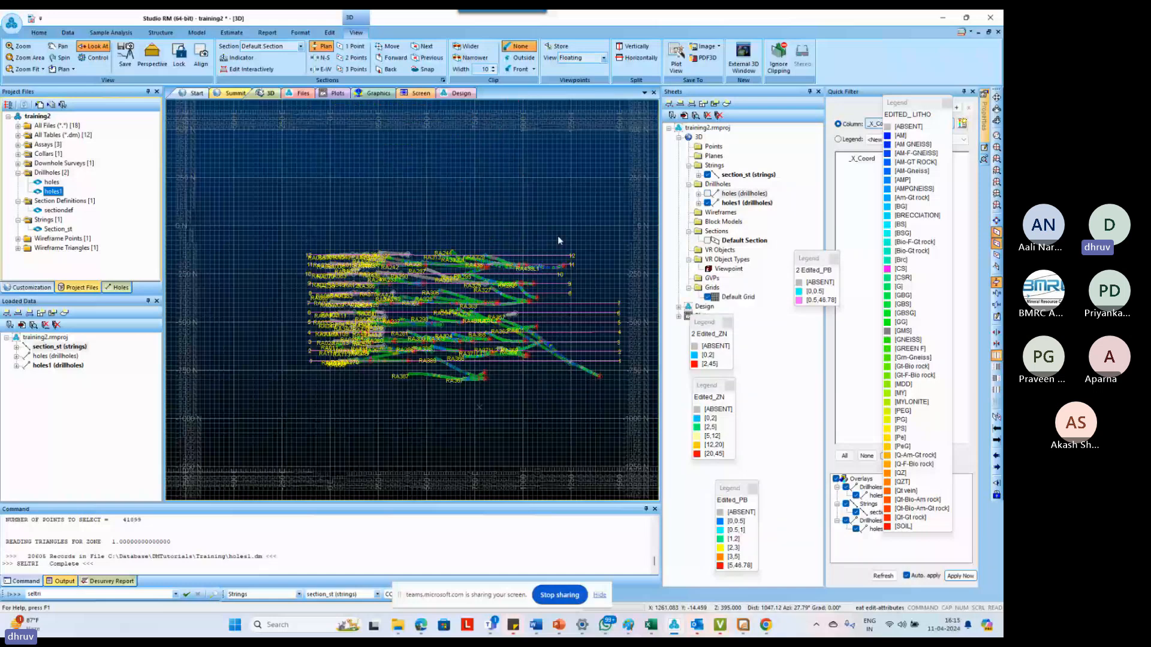
{"action": "scroll", "coordinate": [557, 236], "scroll_direction": "up", "scroll_amount": 1}
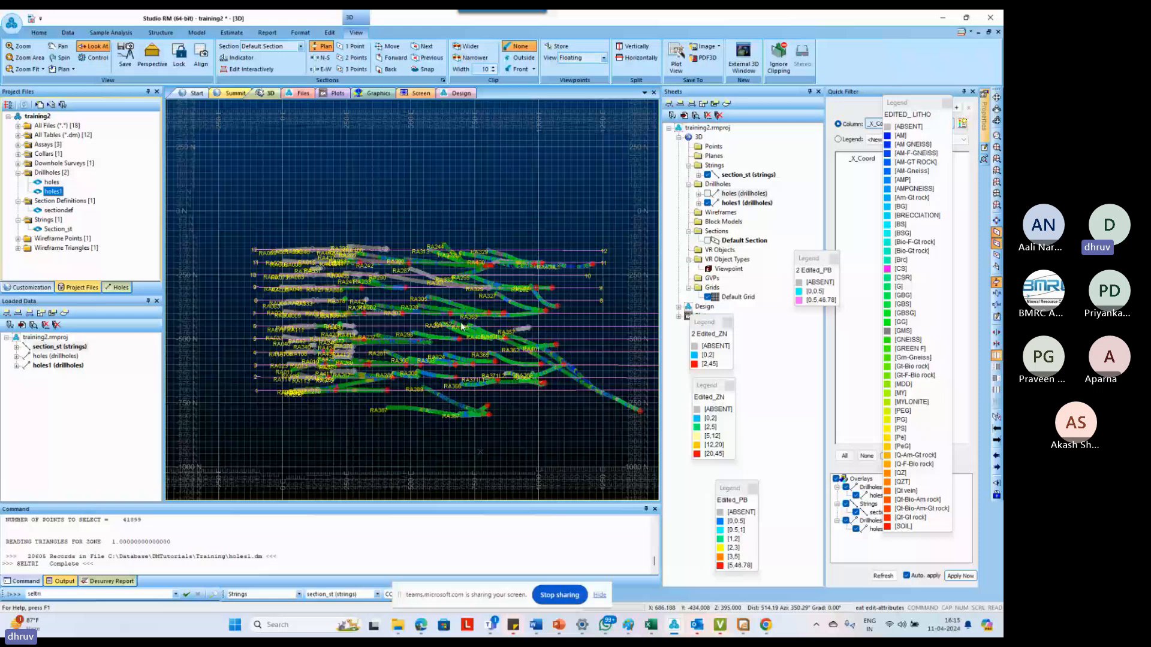
{"action": "scroll", "coordinate": [491, 324], "scroll_direction": "up", "scroll_amount": 1}
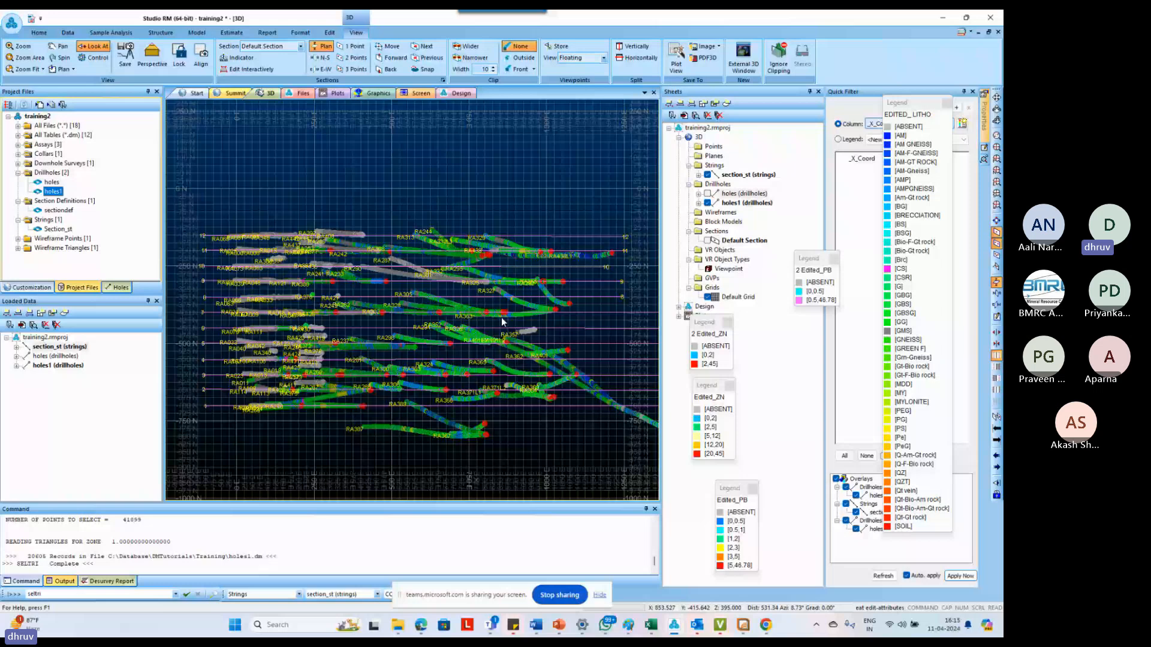
{"action": "scroll", "coordinate": [502, 322], "scroll_direction": "up", "scroll_amount": 1}
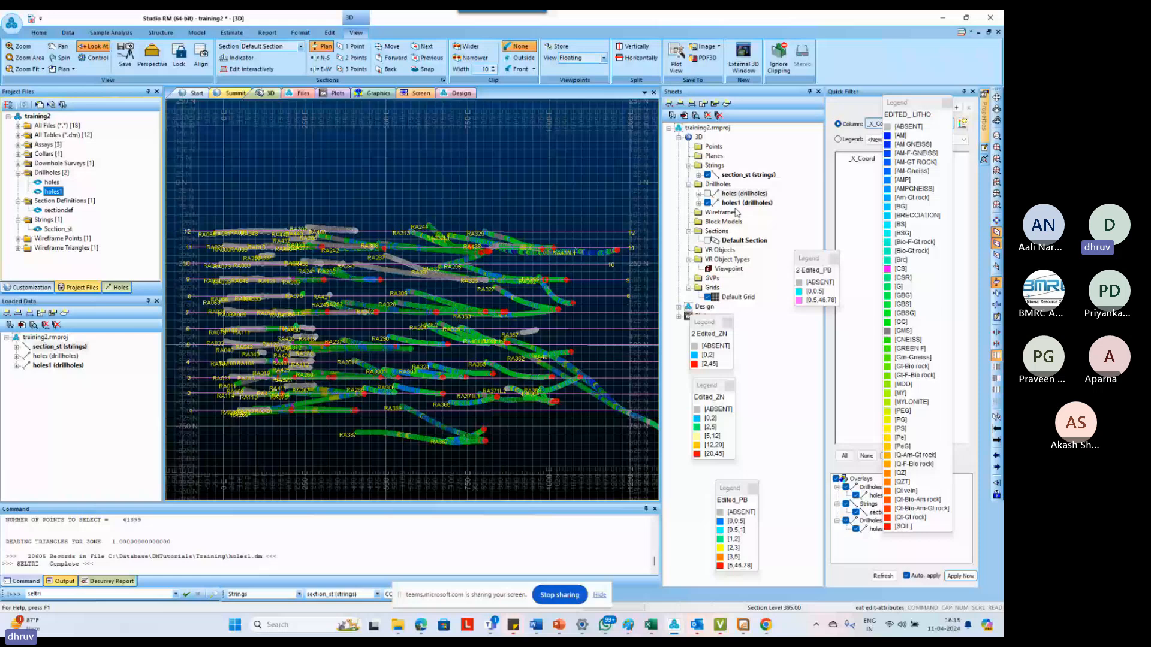
Check the label settings of the section_st strings, including the label text column, and close the properties
{"action": "left_click", "coordinate": [729, 176]}
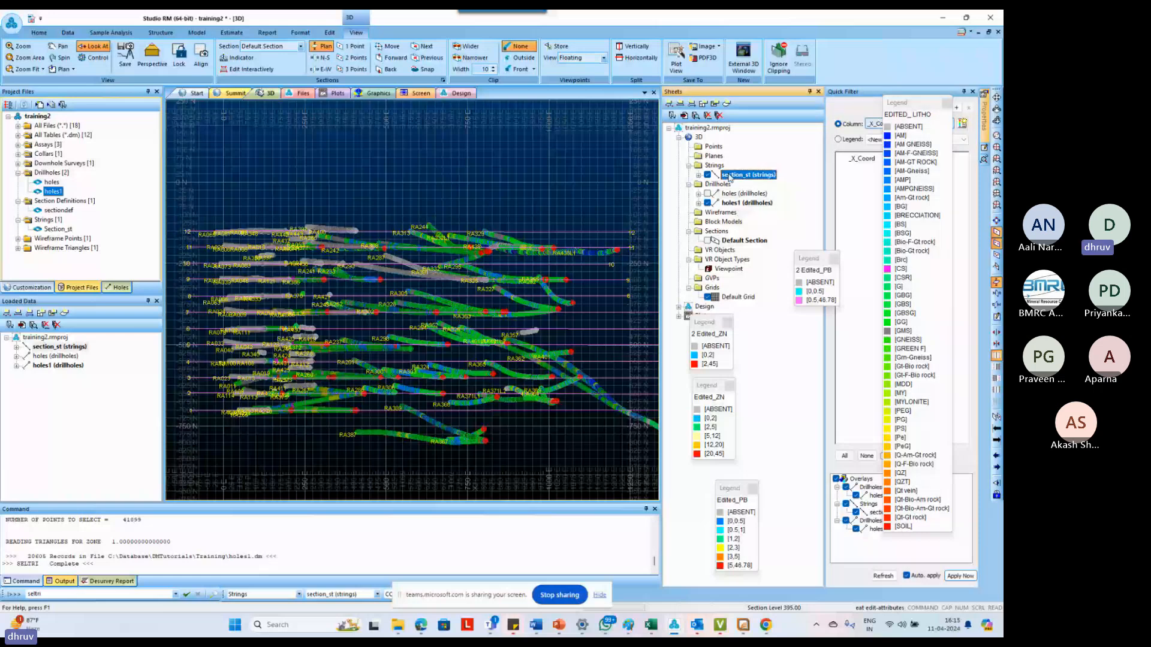
{"action": "double_click", "coordinate": [730, 176]}
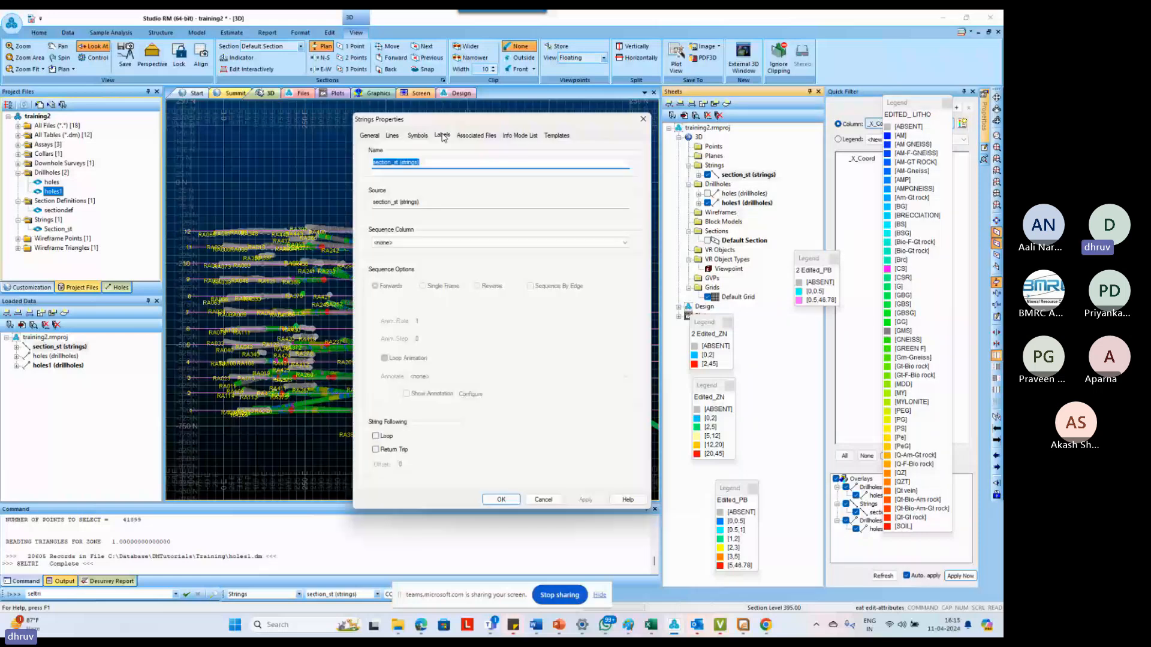
{"action": "left_click", "coordinate": [443, 136]}
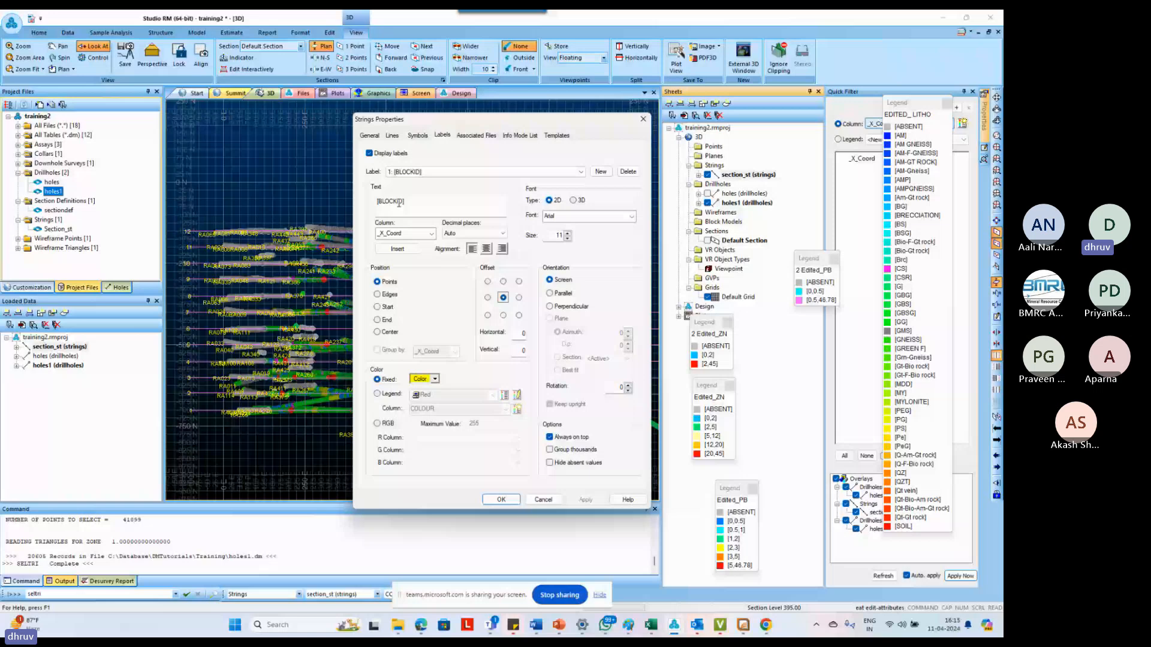
{"action": "left_click", "coordinate": [502, 499]}
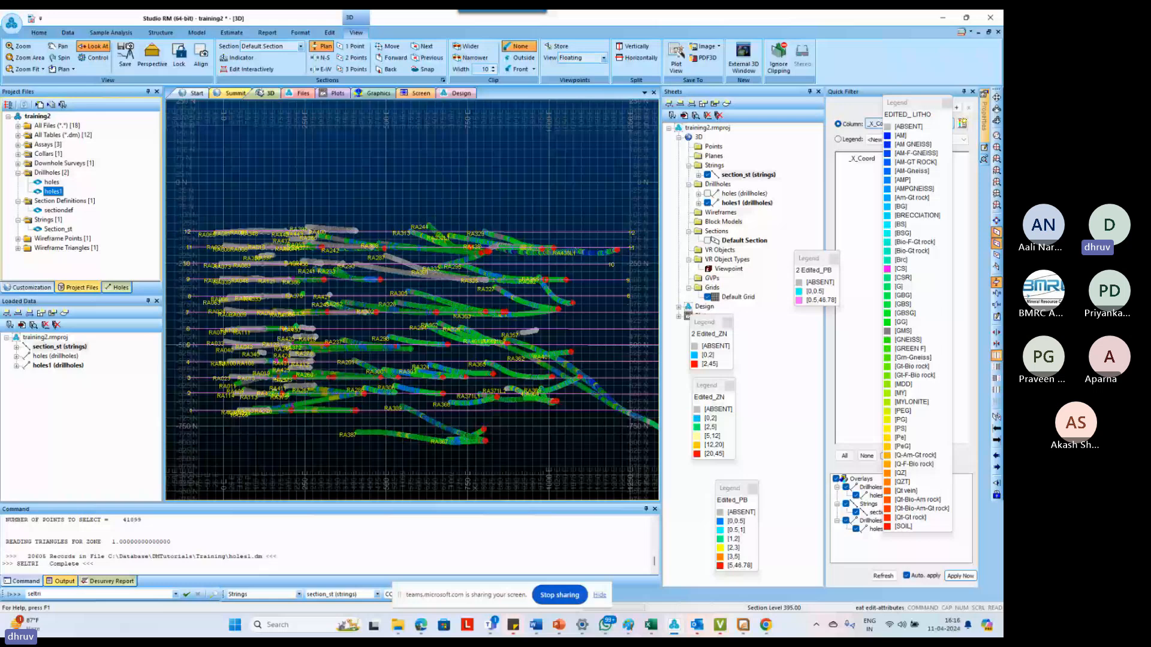
{"action": "scroll", "coordinate": [488, 414], "scroll_direction": "down", "scroll_amount": 1}
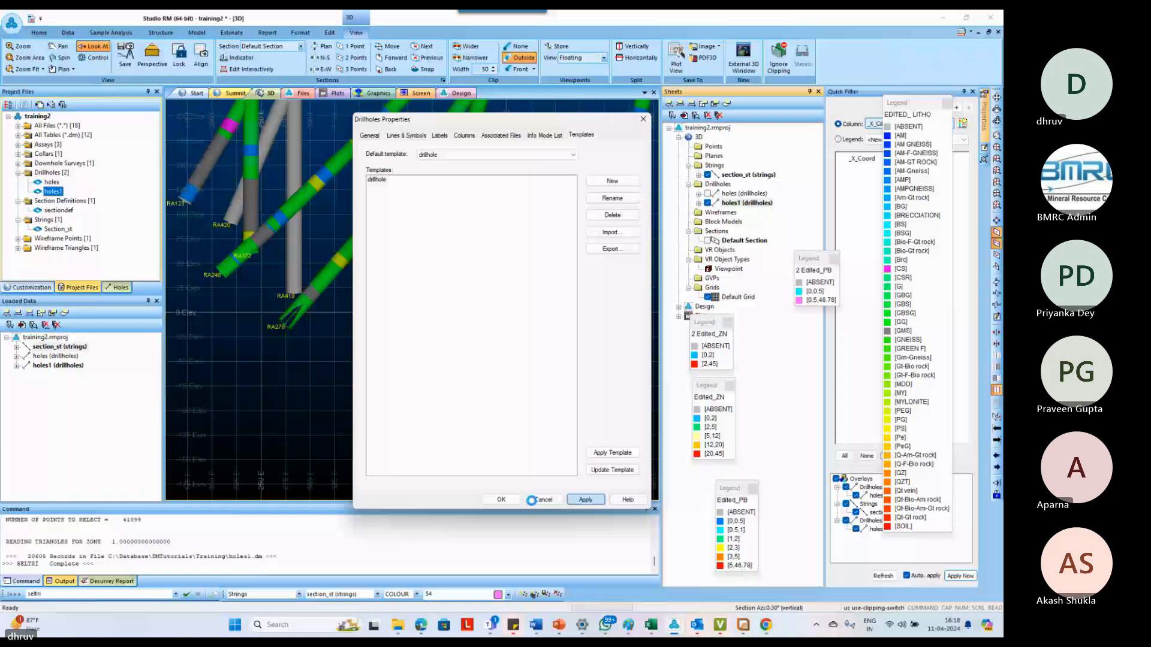
Accept the holes1 drillhole template settings and check the downhole columns defined for holes1
{"action": "left_click", "coordinate": [501, 500]}
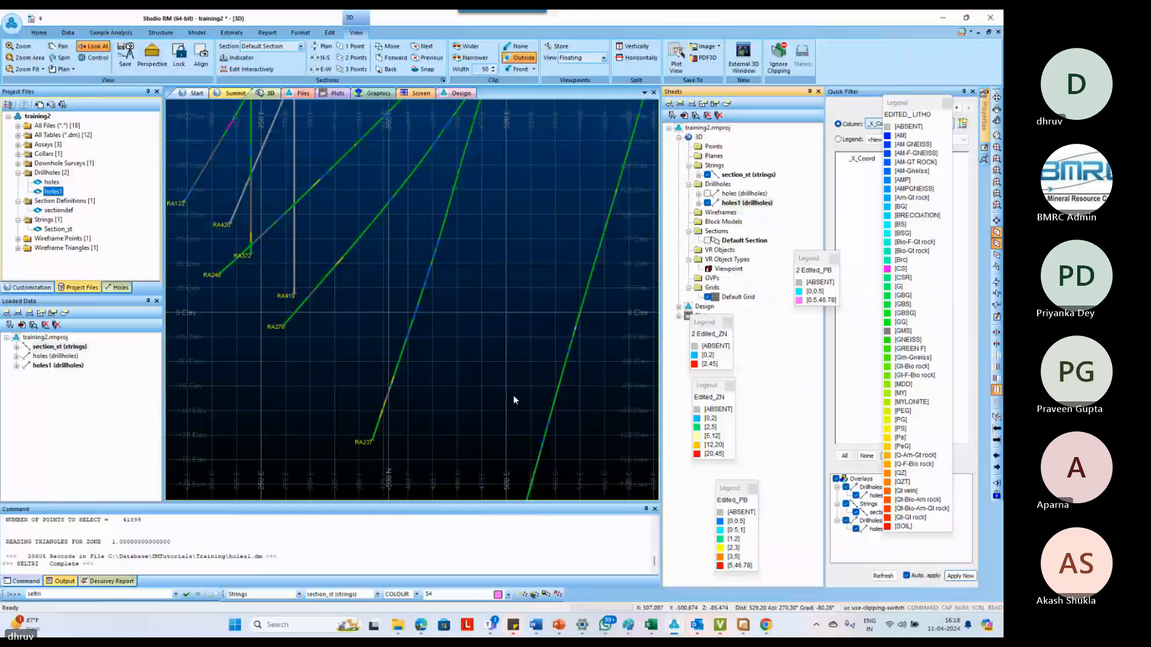
{"action": "left_click", "coordinate": [518, 322]}
{"action": "left_click", "coordinate": [717, 202]}
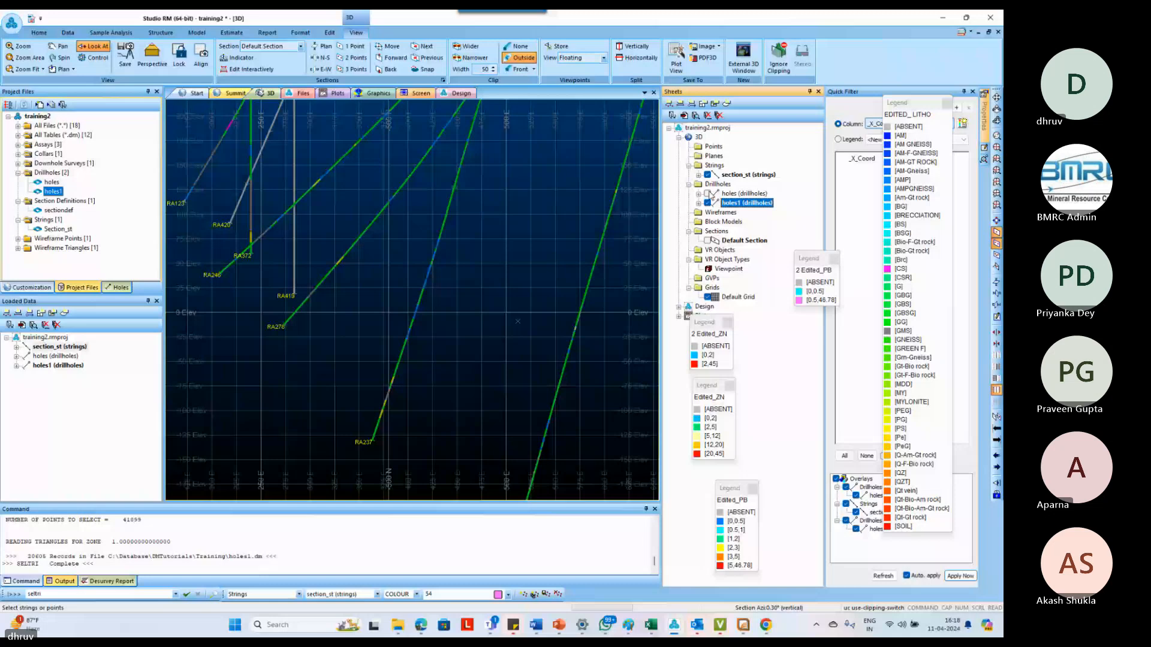
{"action": "double_click", "coordinate": [735, 204]}
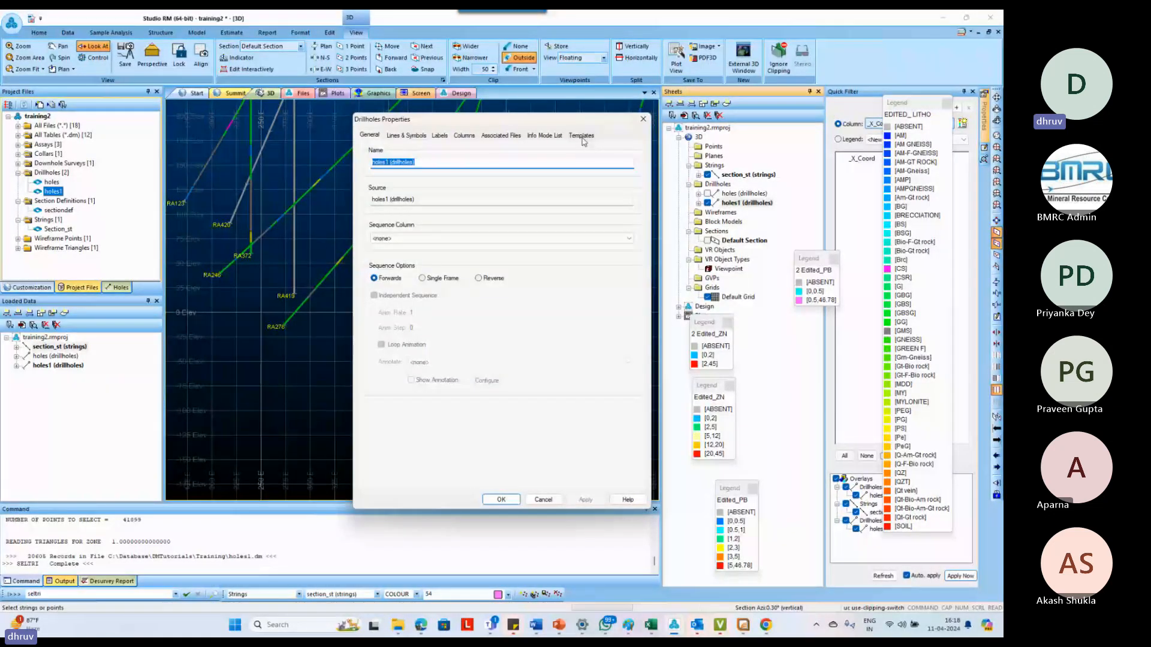
{"action": "left_click", "coordinate": [464, 136]}
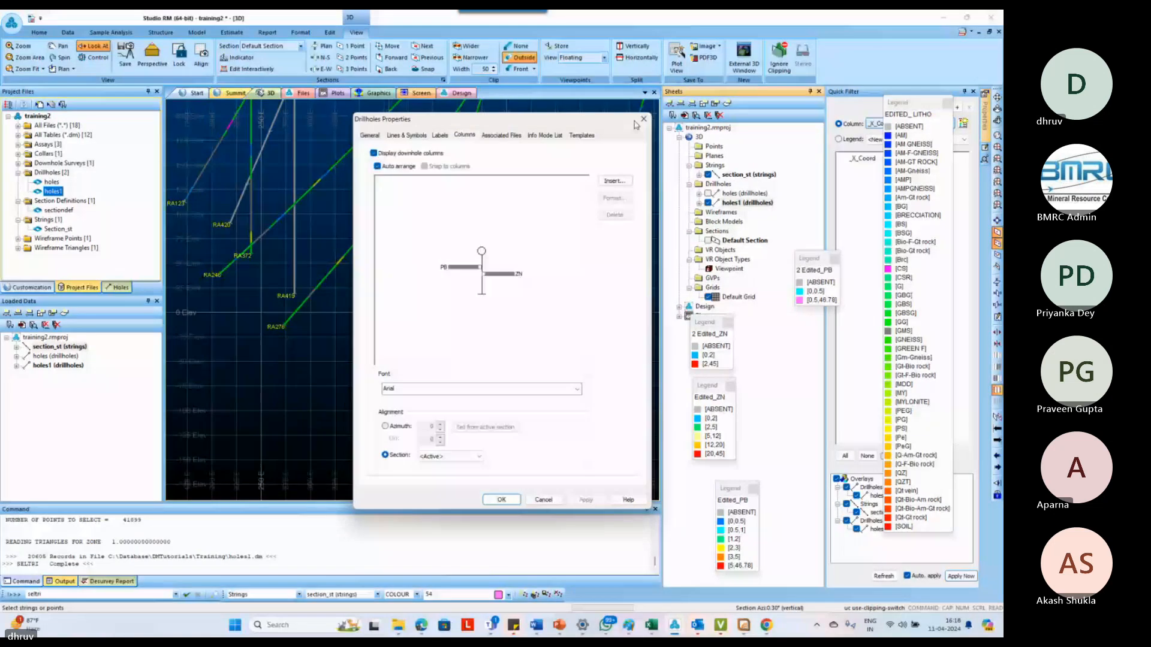
{"action": "left_click", "coordinate": [643, 119]}
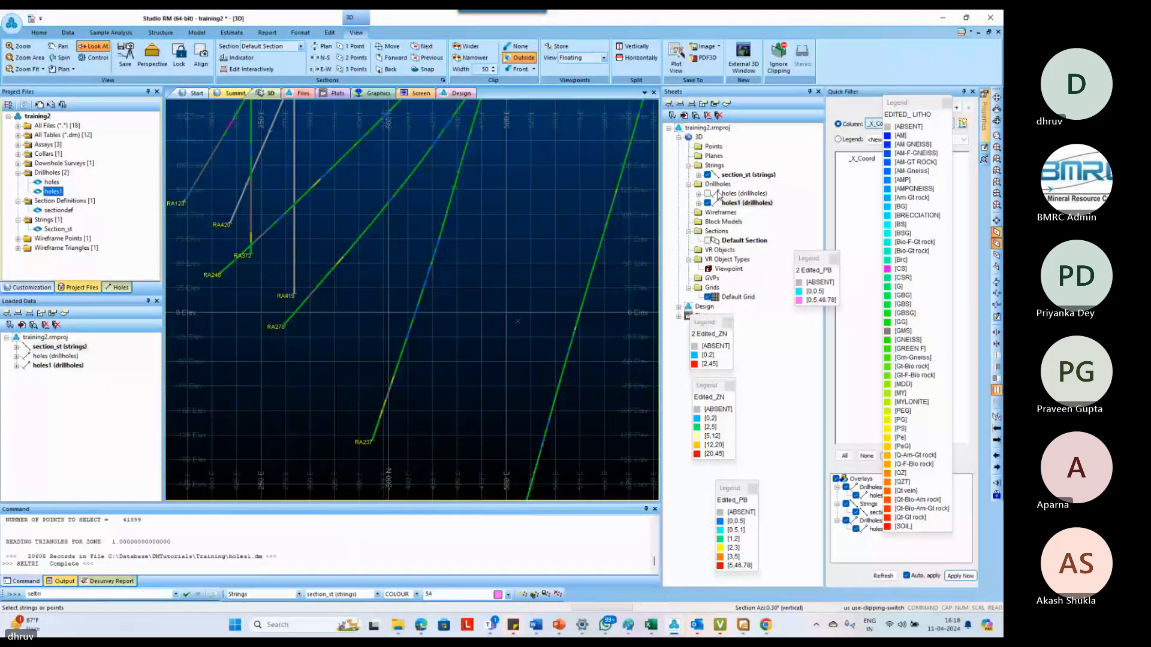
Hide the holes1 drillholes and display the holes drillholes instead
{"action": "left_click", "coordinate": [723, 193]}
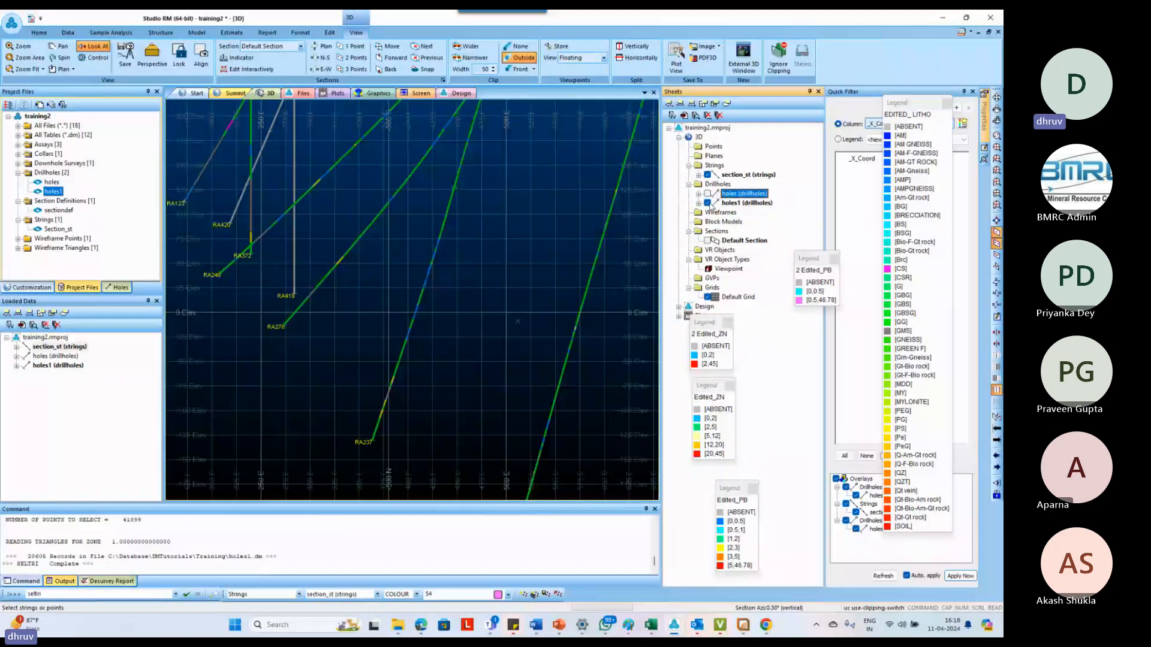
{"action": "left_click", "coordinate": [708, 204]}
{"action": "left_click", "coordinate": [708, 194]}
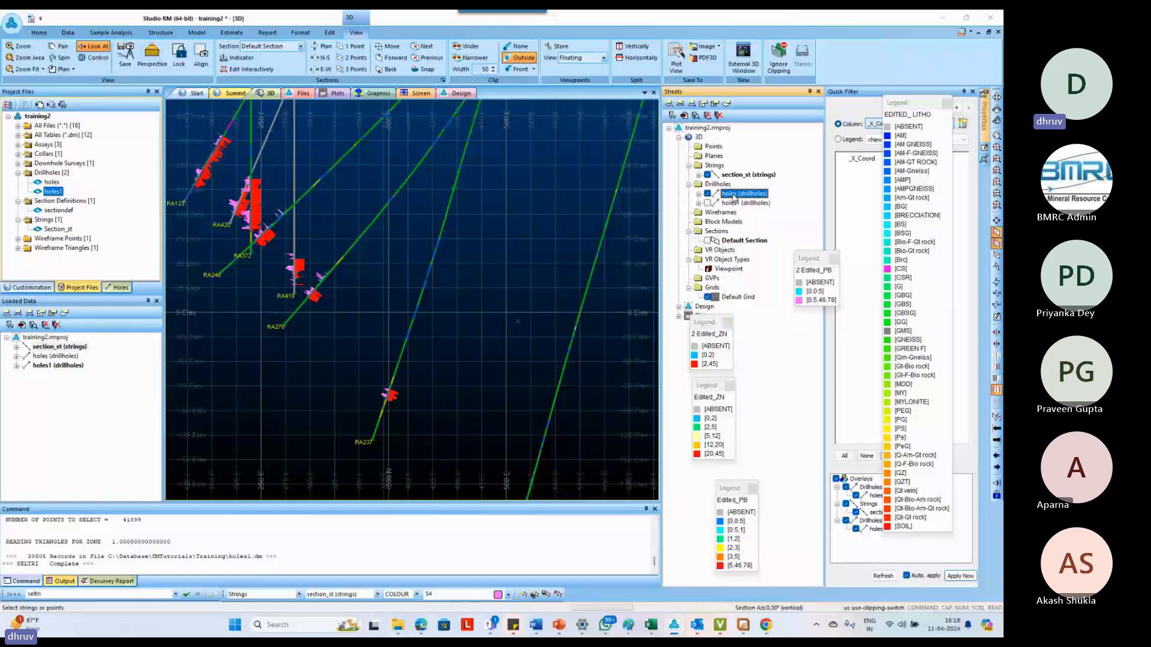
Update the existing drillhole template with the current formatting of the holes drillholes
{"action": "double_click", "coordinate": [734, 199]}
{"action": "left_click", "coordinate": [581, 135]}
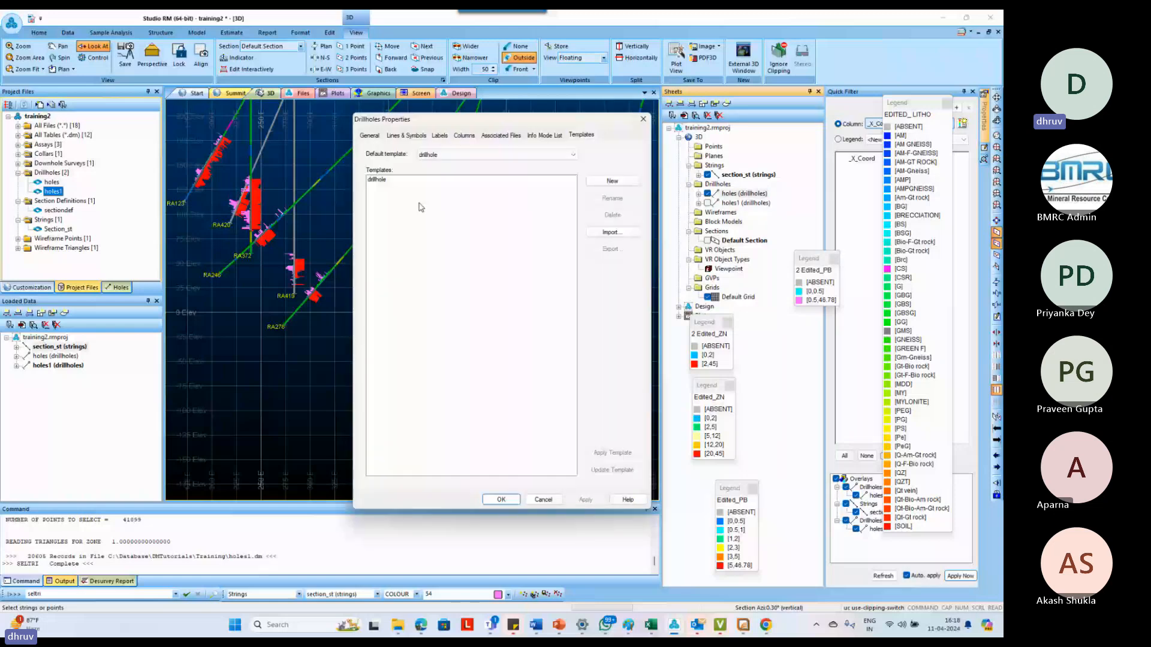
{"action": "left_click", "coordinate": [421, 208]}
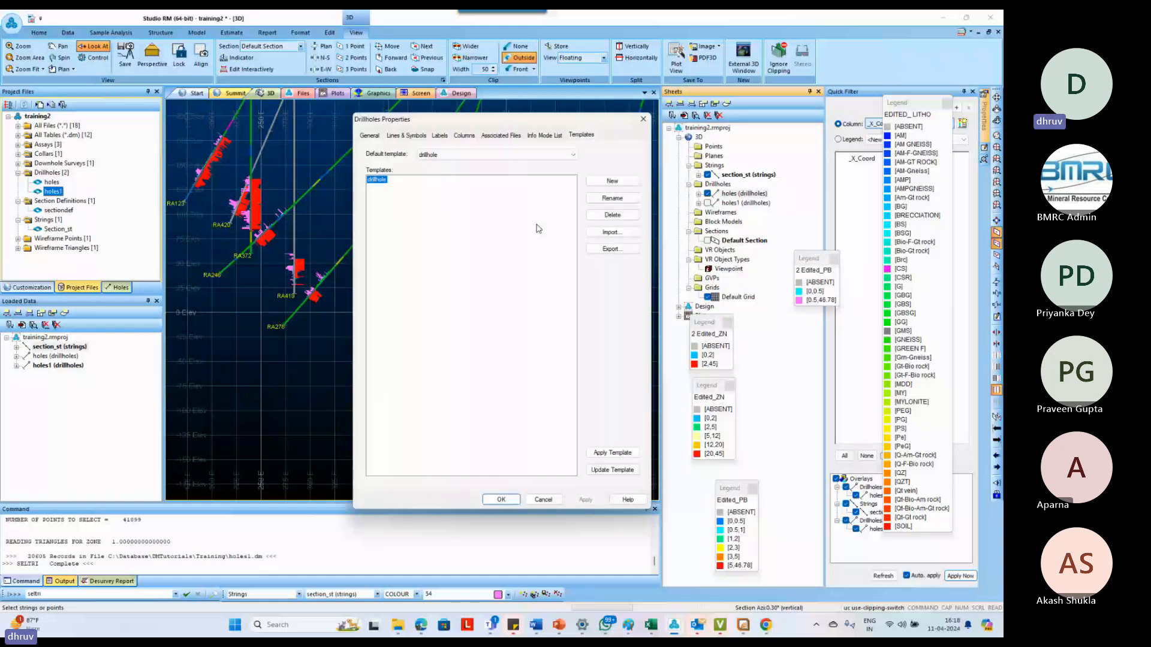
{"action": "left_click", "coordinate": [607, 471]}
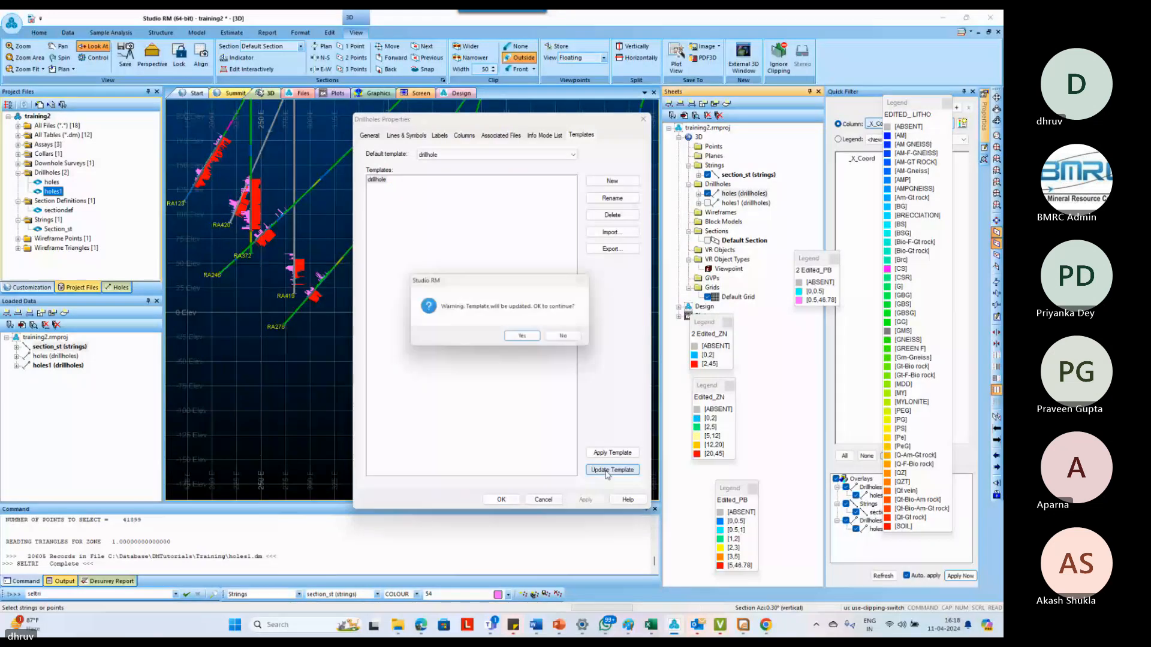
{"action": "left_click", "coordinate": [522, 336]}
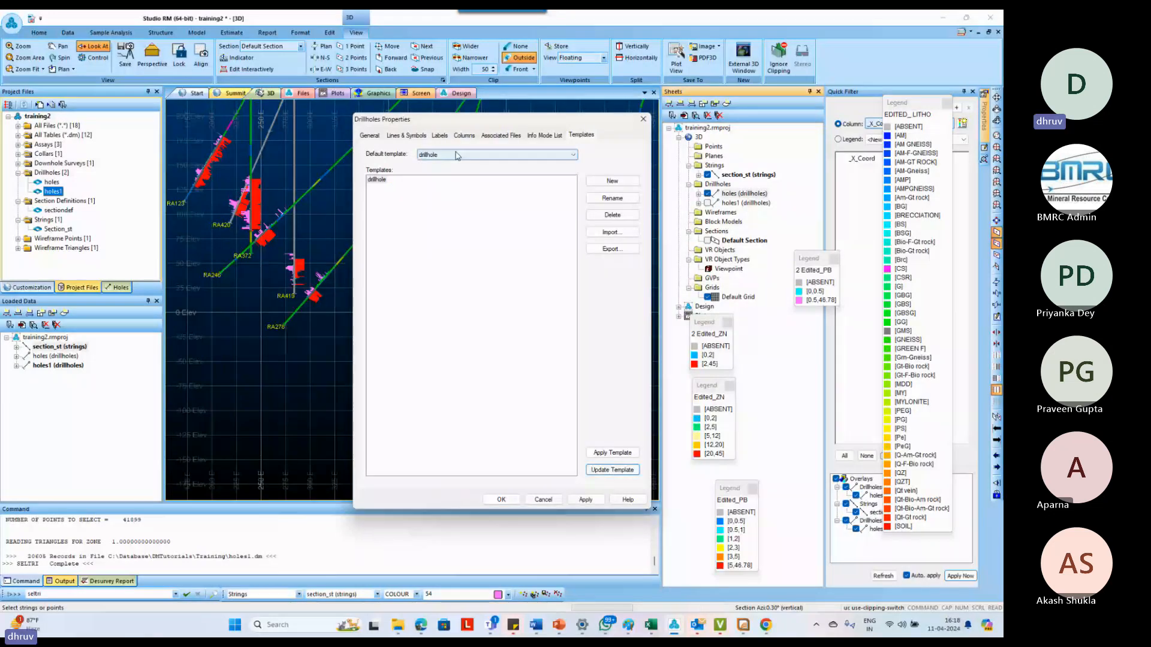
Export the drillhole template to the file drillhole1.3dtpl and apply the holes drillhole properties
{"action": "left_click", "coordinate": [456, 156]}
{"action": "left_click", "coordinate": [401, 186]}
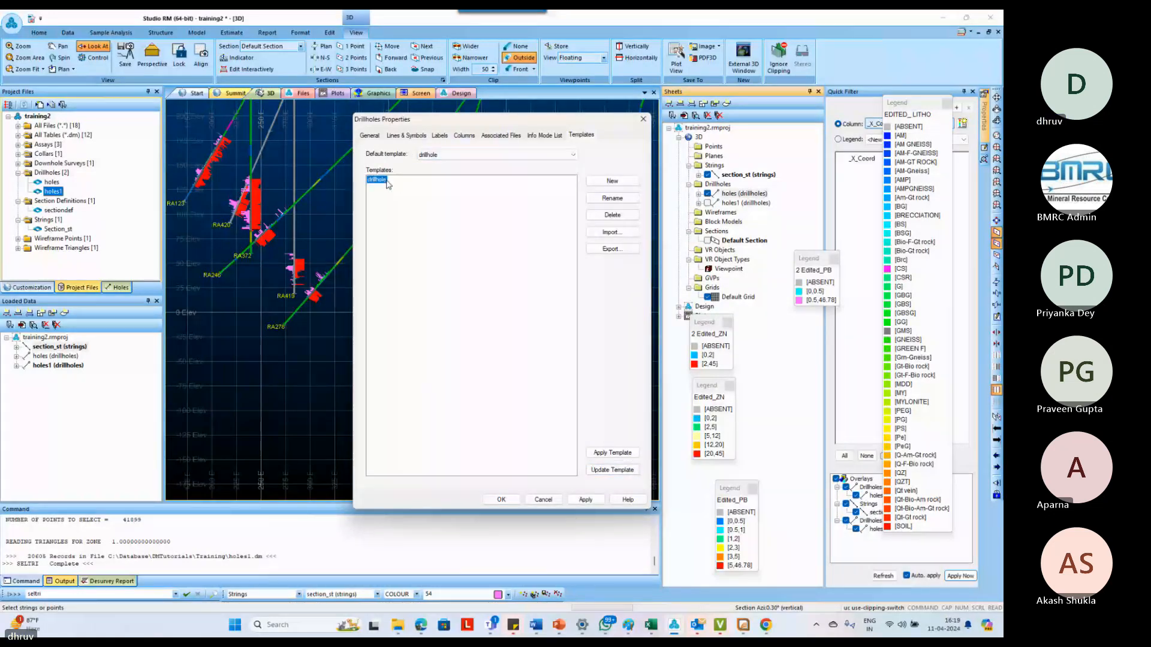
{"action": "left_click", "coordinate": [610, 248]}
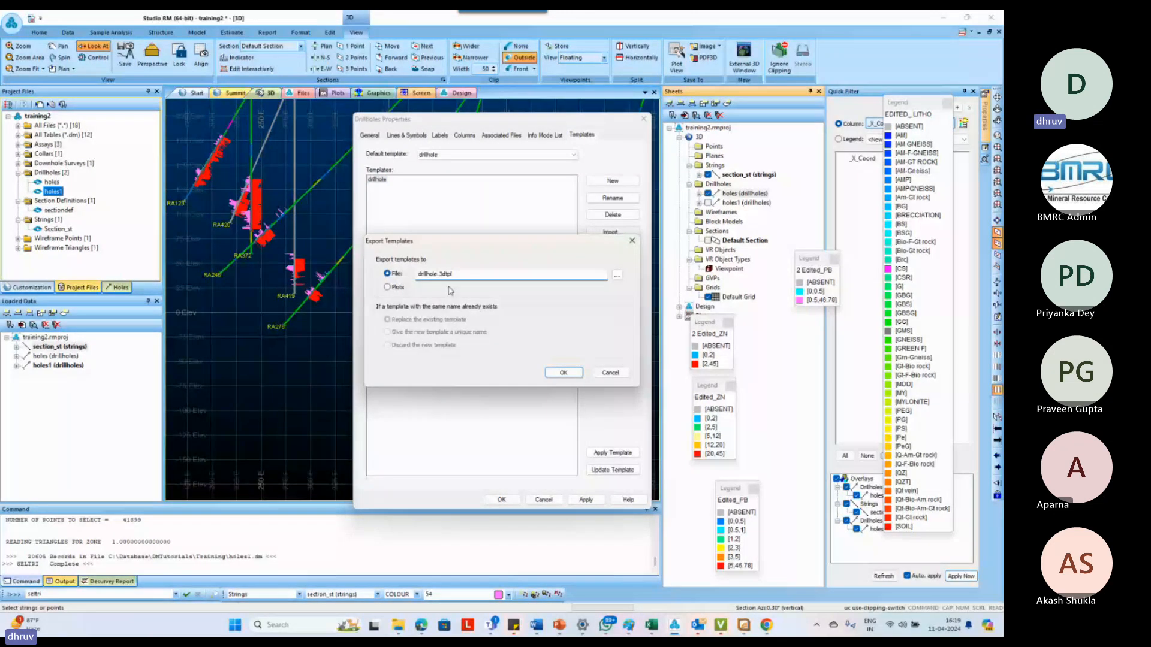
{"action": "type", "text": "1"}
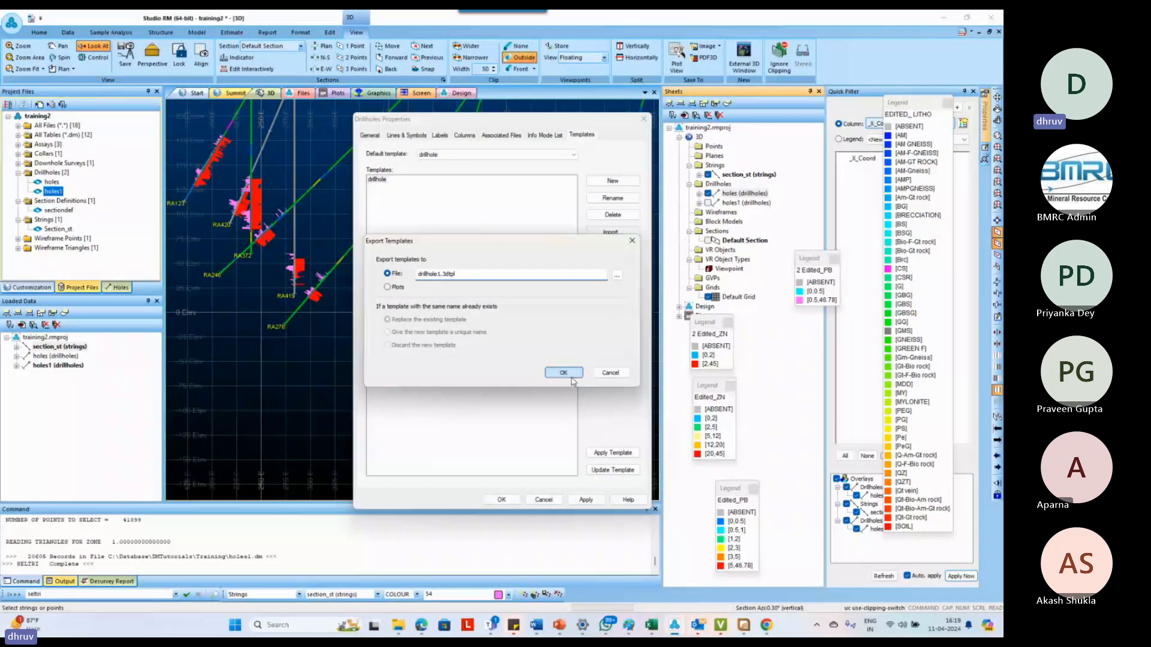
{"action": "left_click", "coordinate": [564, 373]}
{"action": "left_click", "coordinate": [585, 500]}
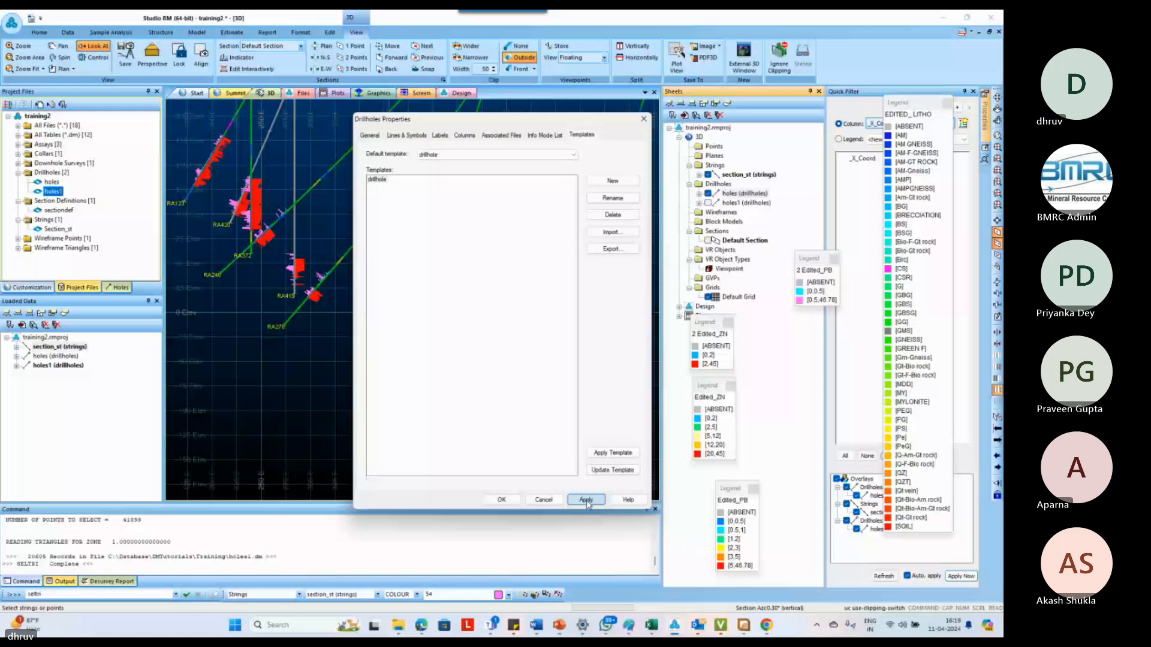
{"action": "left_click", "coordinate": [585, 500]}
{"action": "left_click", "coordinate": [501, 500]}
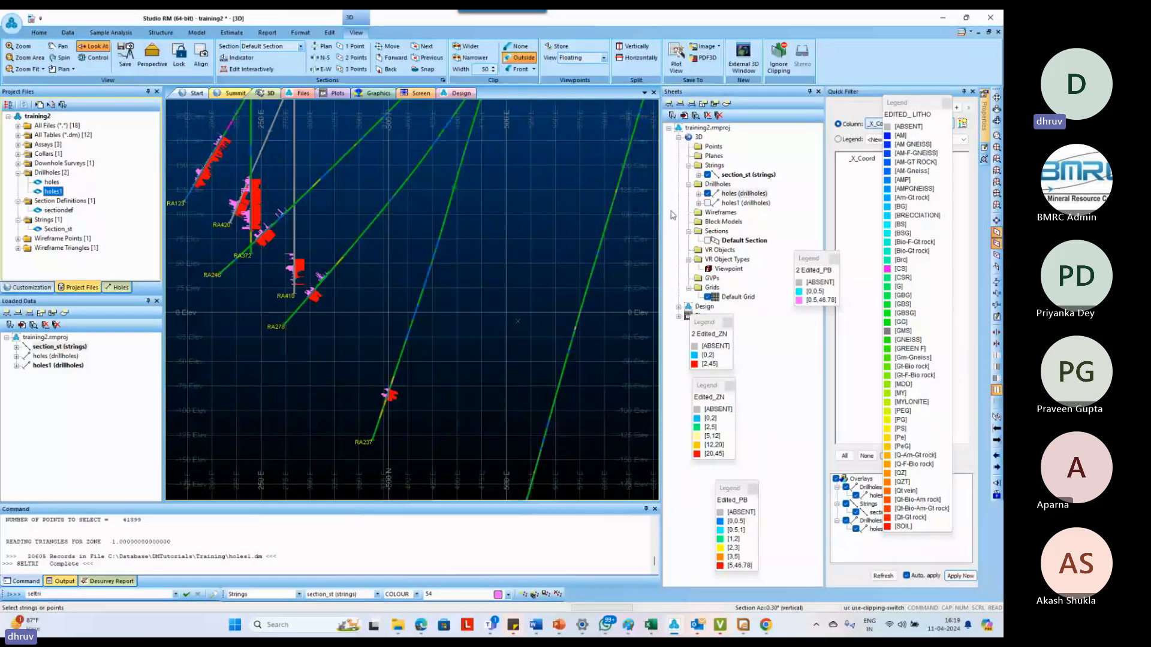
Display holes1 instead of holes and apply the drillhole template to the holes1 drillholes
{"action": "left_click", "coordinate": [708, 193]}
{"action": "left_click", "coordinate": [708, 203]}
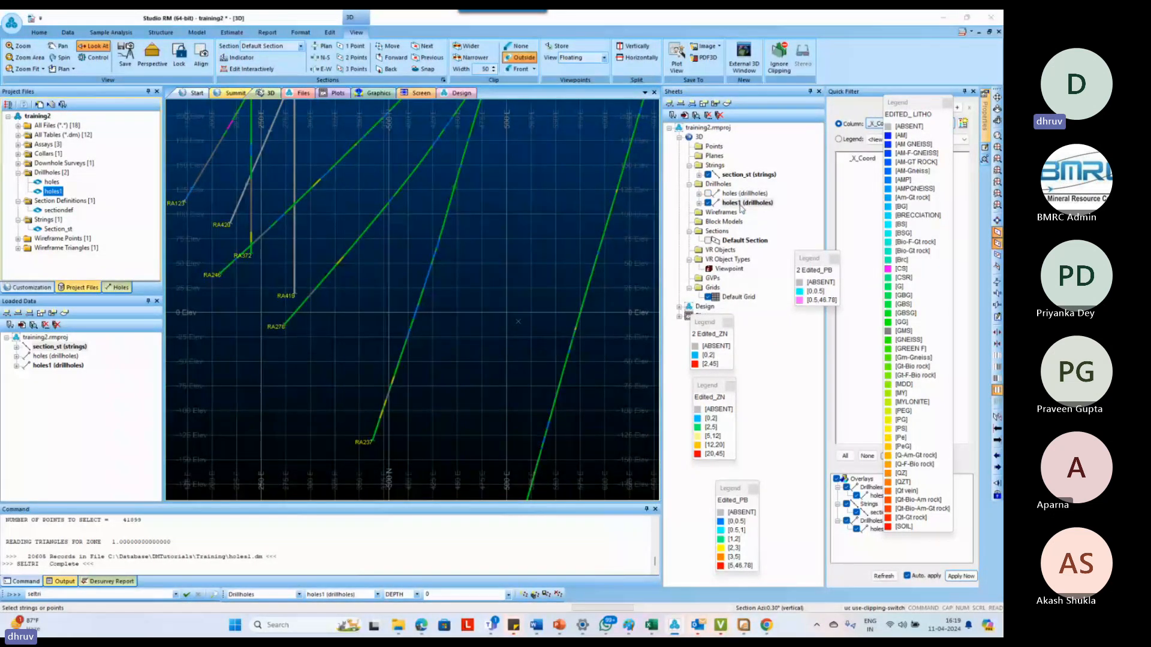
{"action": "double_click", "coordinate": [740, 206]}
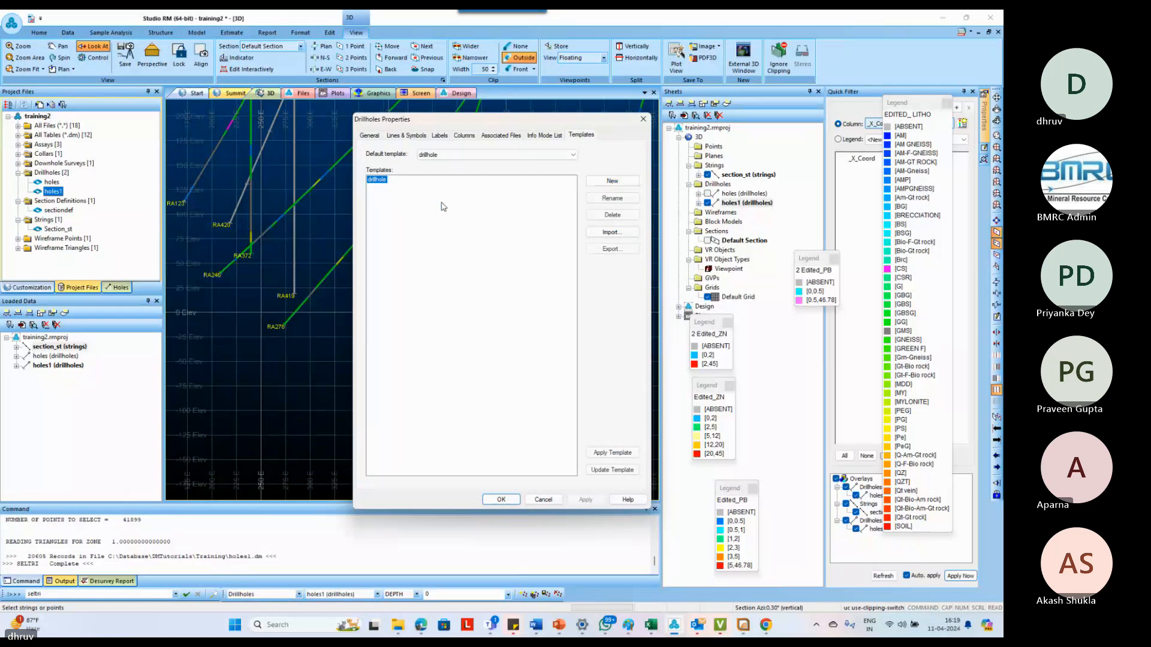
Examine the width and graph colour settings of the ZN downhole column on the holes1 drillholes
{"action": "left_click", "coordinate": [465, 136]}
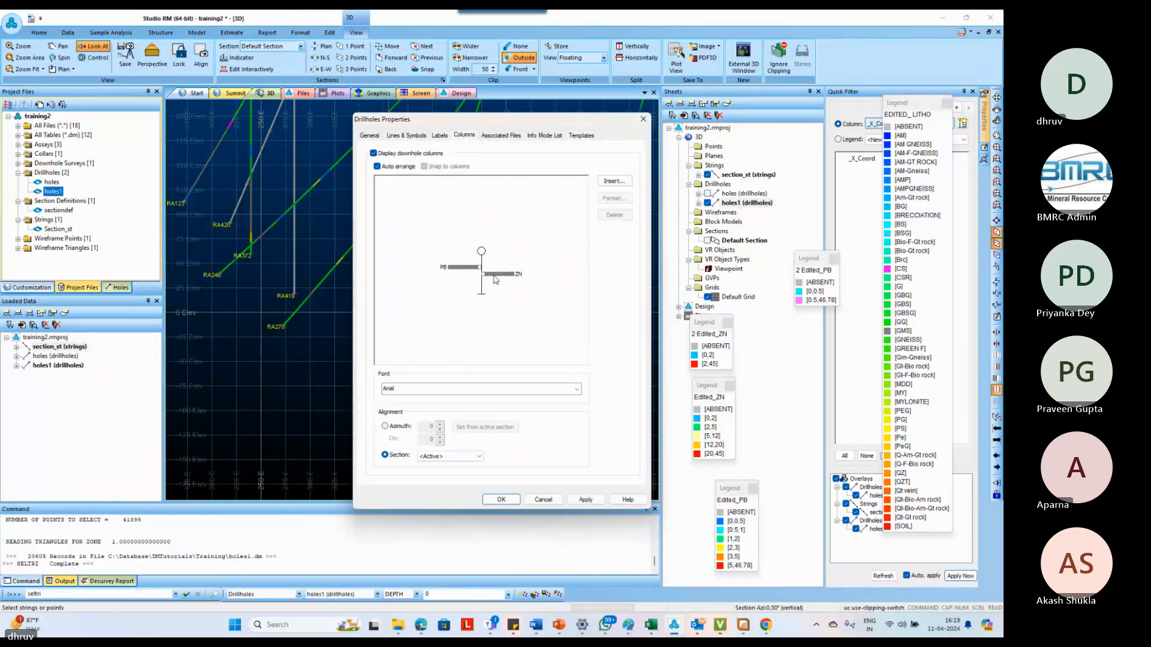
{"action": "double_click", "coordinate": [494, 276]}
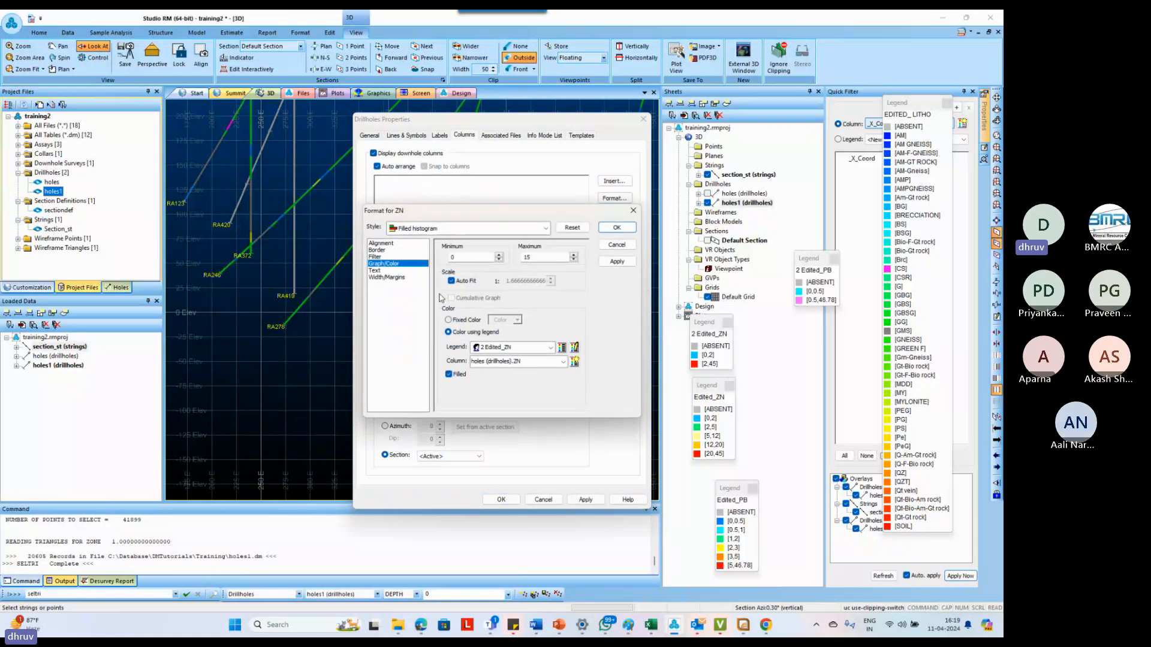
{"action": "left_click", "coordinate": [387, 277]}
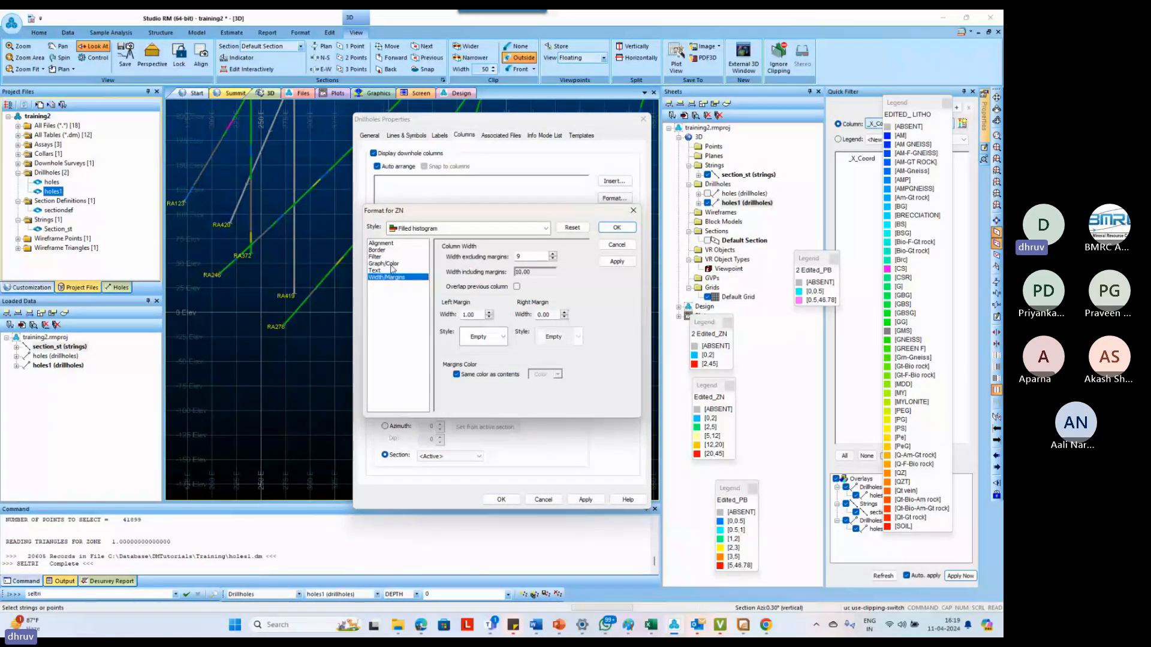
{"action": "left_click", "coordinate": [391, 263]}
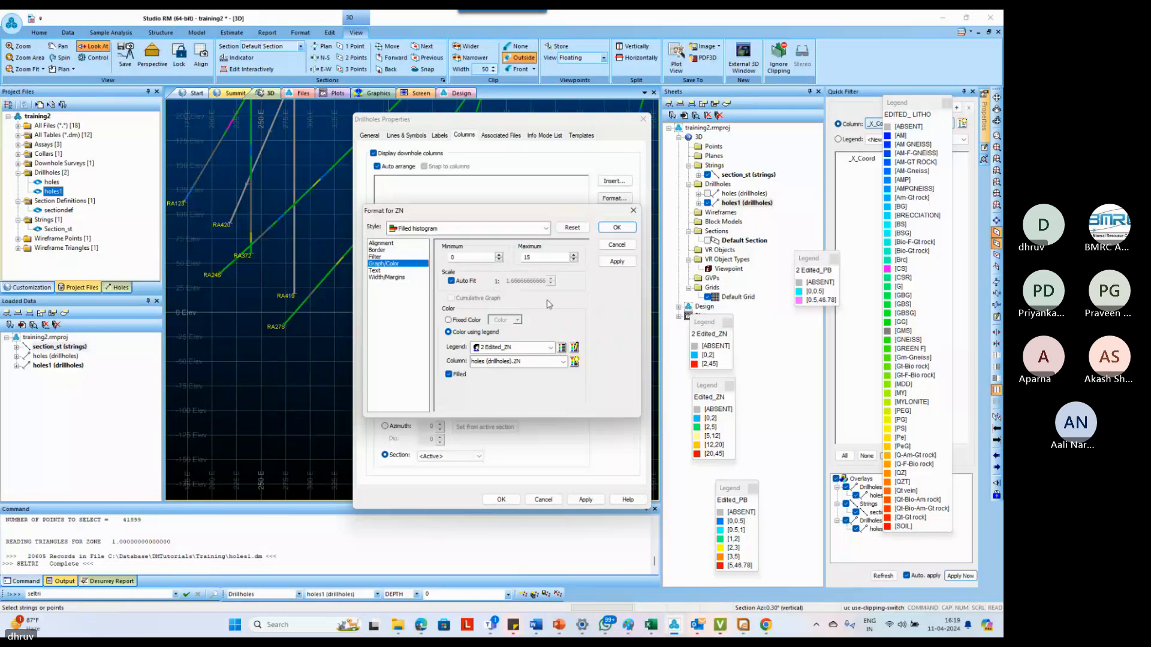
{"action": "left_click", "coordinate": [607, 231]}
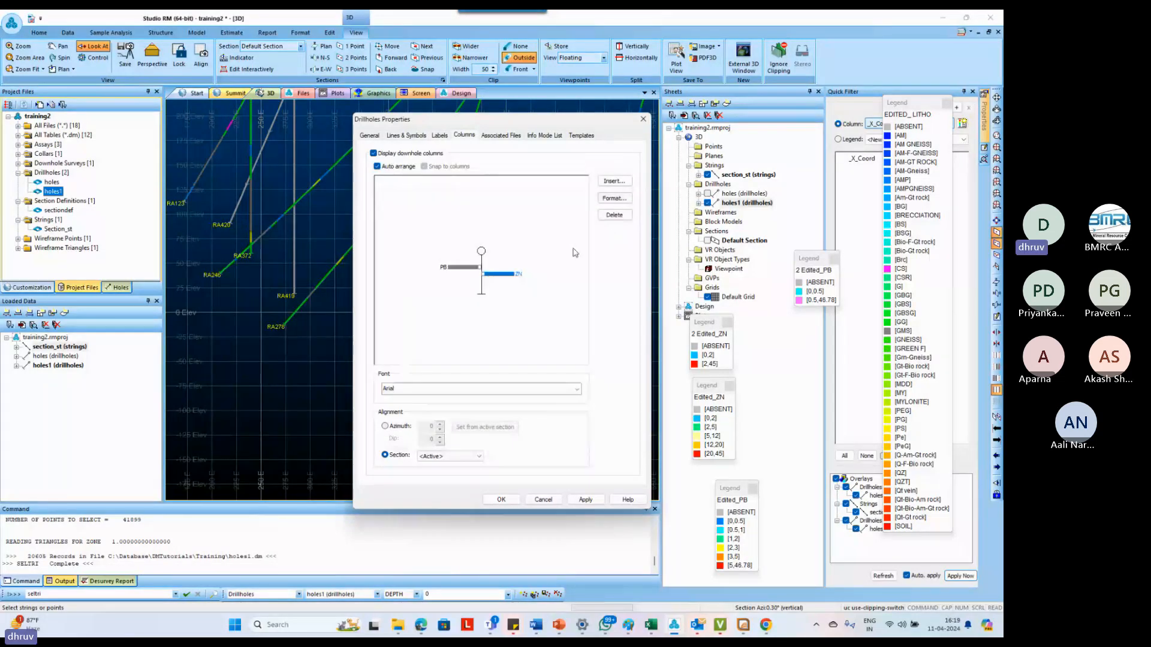
{"action": "left_click", "coordinate": [643, 118]}
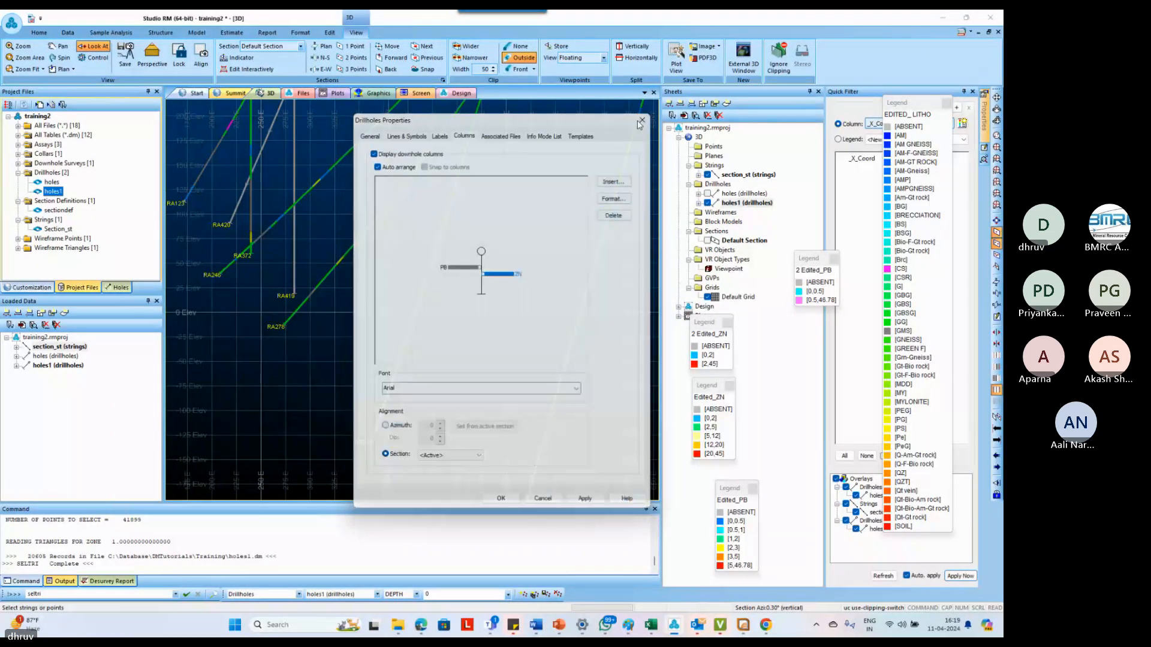
Check the fields in the holes1 table, and preview the PB column's 2 Edited_PB legend and its source column
{"action": "double_click", "coordinate": [60, 191]}
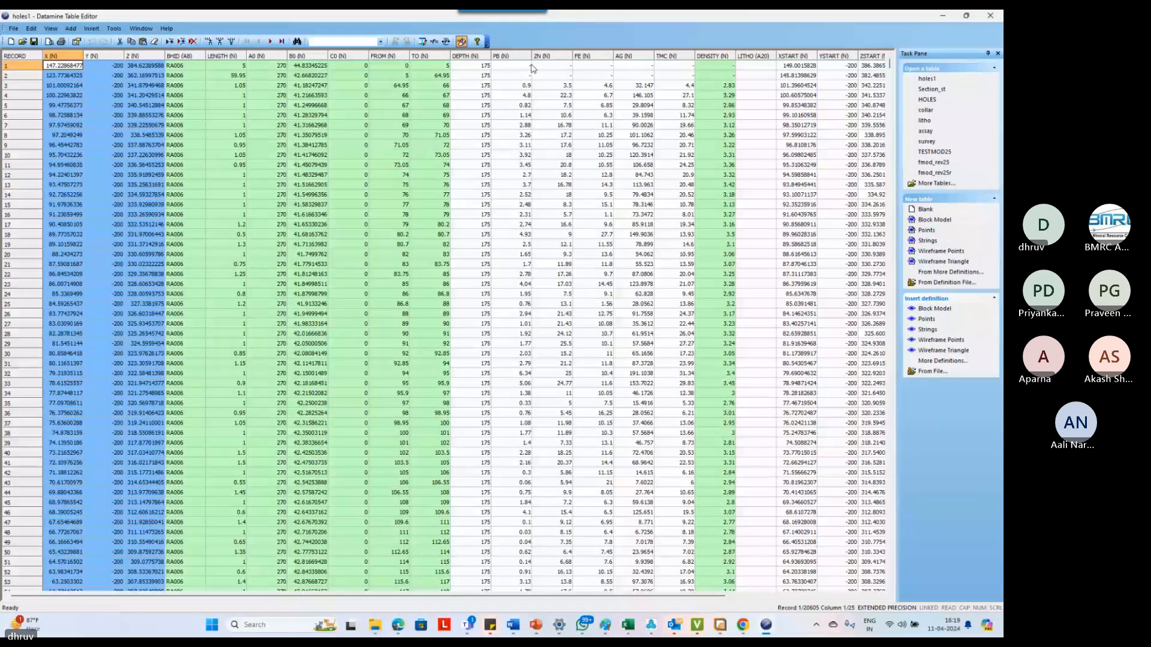
{"action": "left_click", "coordinate": [997, 18]}
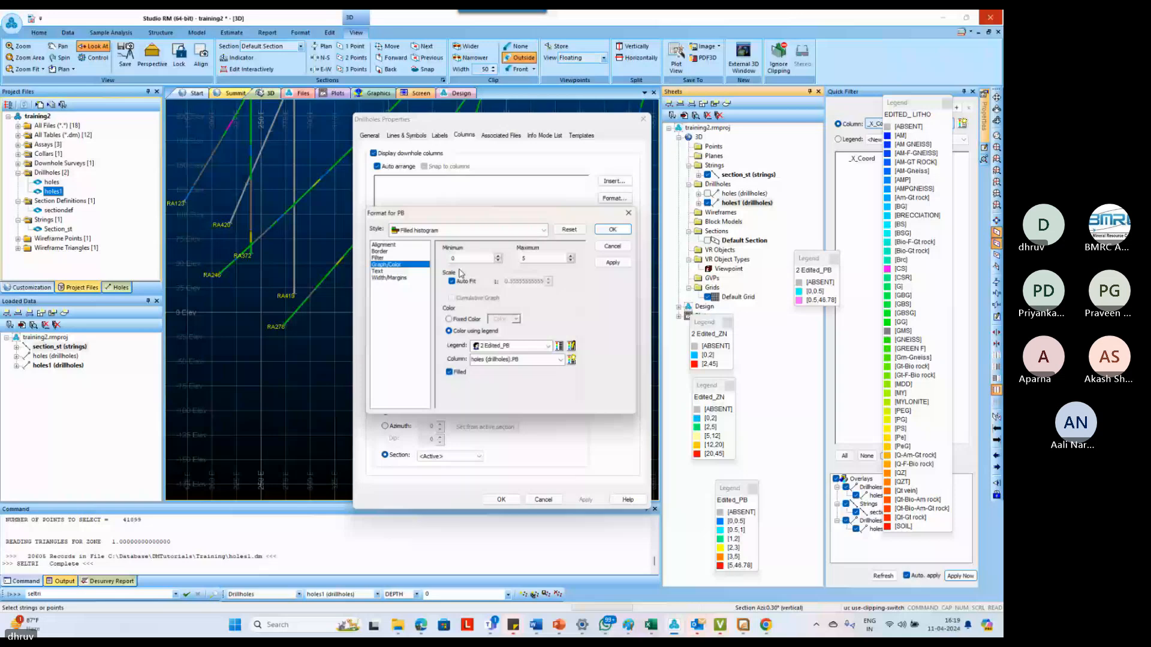
{"action": "left_click", "coordinate": [561, 348]}
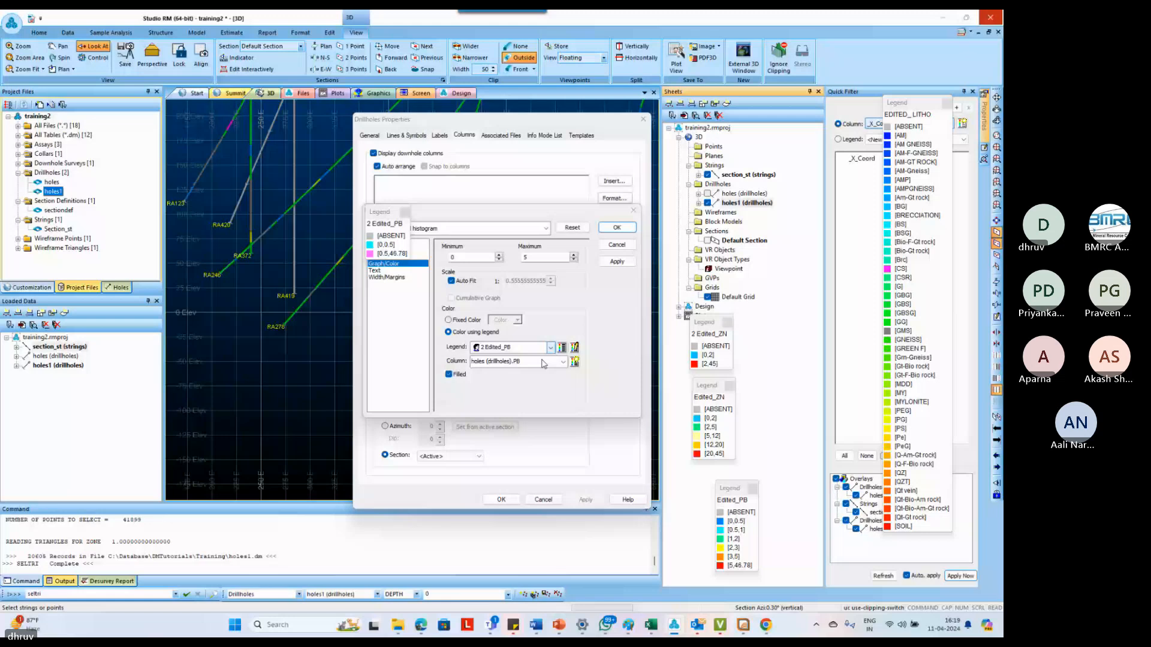
{"action": "left_click", "coordinate": [543, 362]}
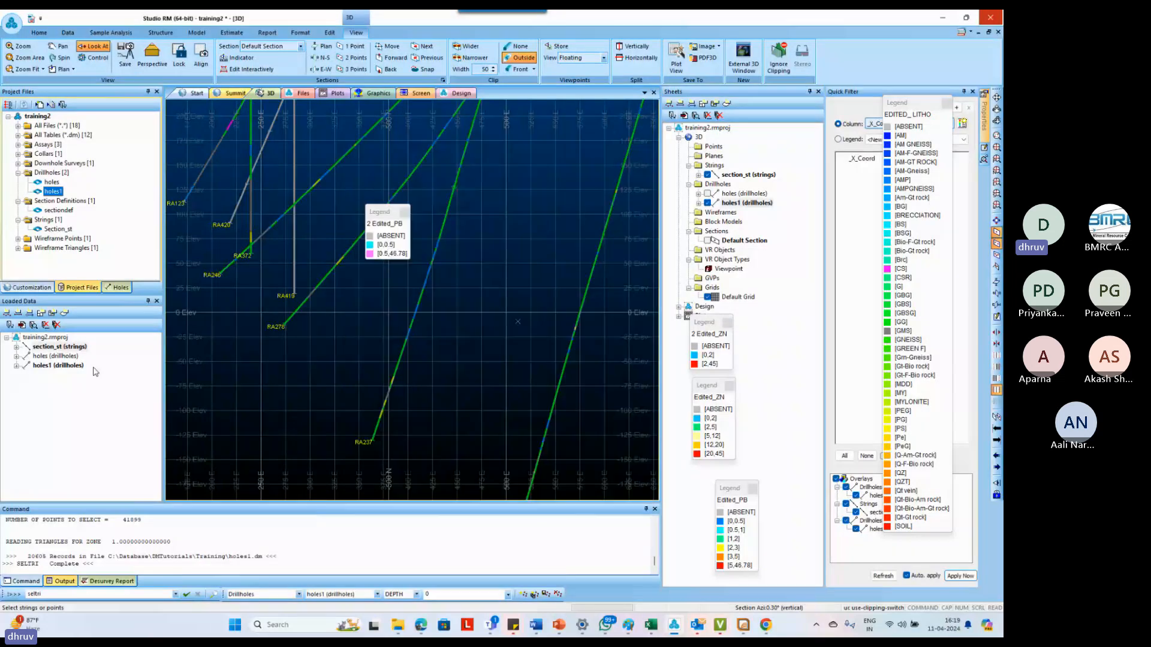
Unload the holes drillholes from the loaded data
{"action": "left_click", "coordinate": [60, 358]}
{"action": "key", "text": "Delete"}
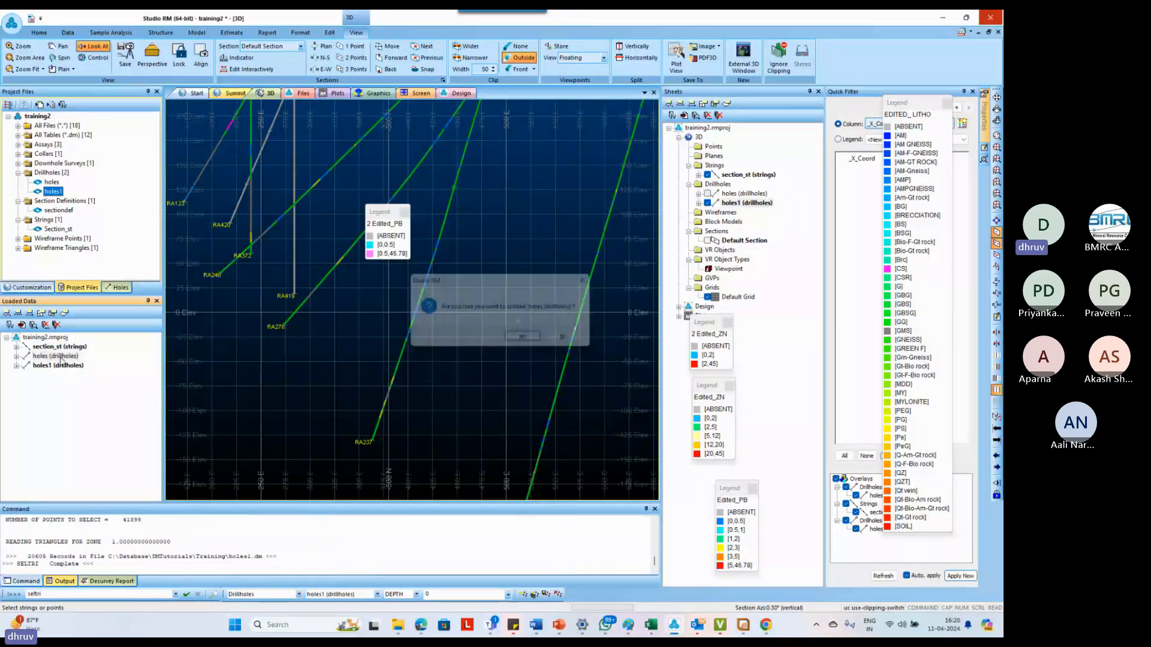
{"action": "key", "text": "Return"}
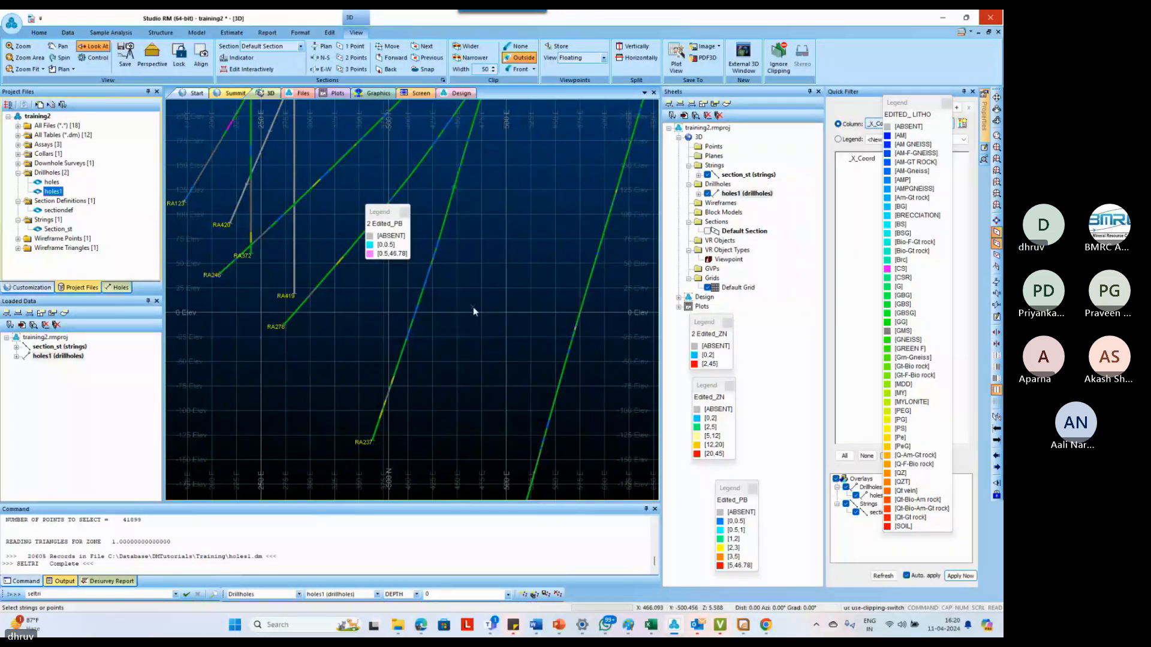
Import the template file drillhole.3dtpl, replacing existing templates and legends of the same name, and apply it to the holes1 drillholes
{"action": "double_click", "coordinate": [728, 195]}
{"action": "left_click", "coordinate": [582, 136]}
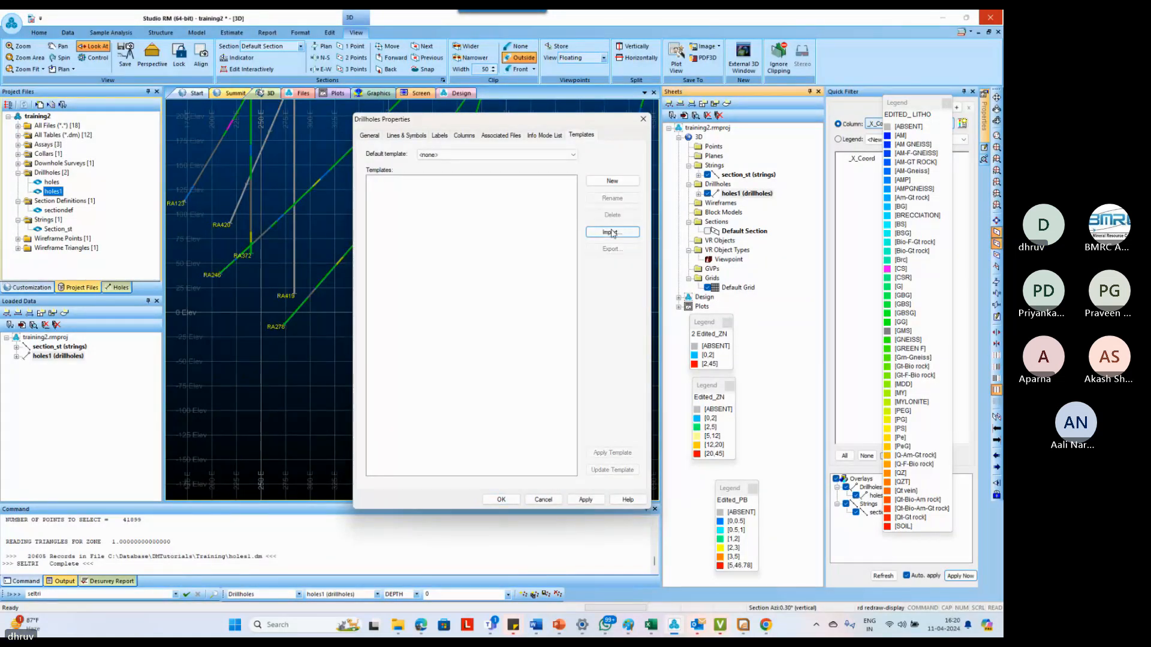
{"action": "left_click", "coordinate": [612, 233]}
{"action": "left_click", "coordinate": [615, 253]}
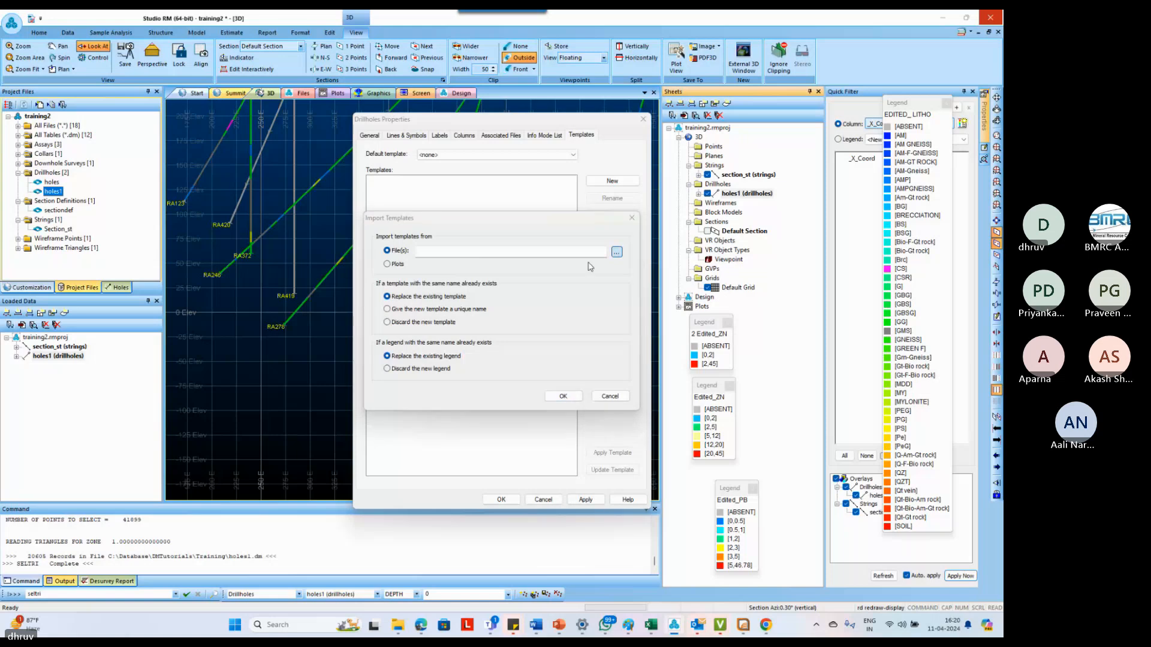
{"action": "left_click", "coordinate": [509, 280]}
{"action": "double_click", "coordinate": [509, 279]}
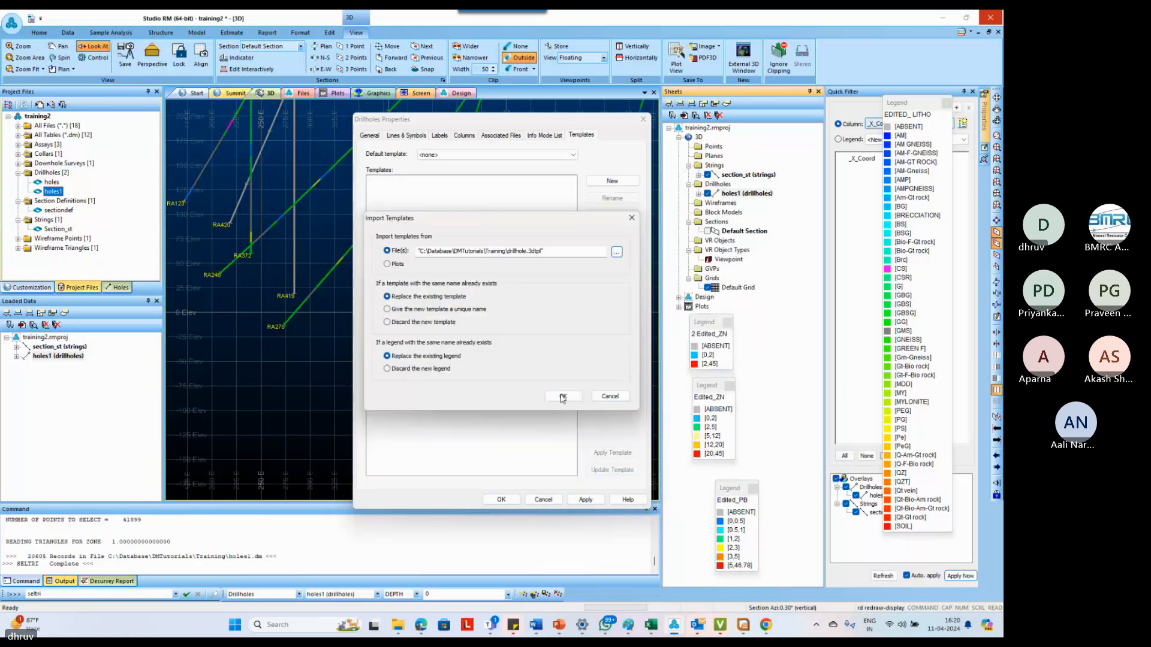
{"action": "left_click", "coordinate": [564, 398]}
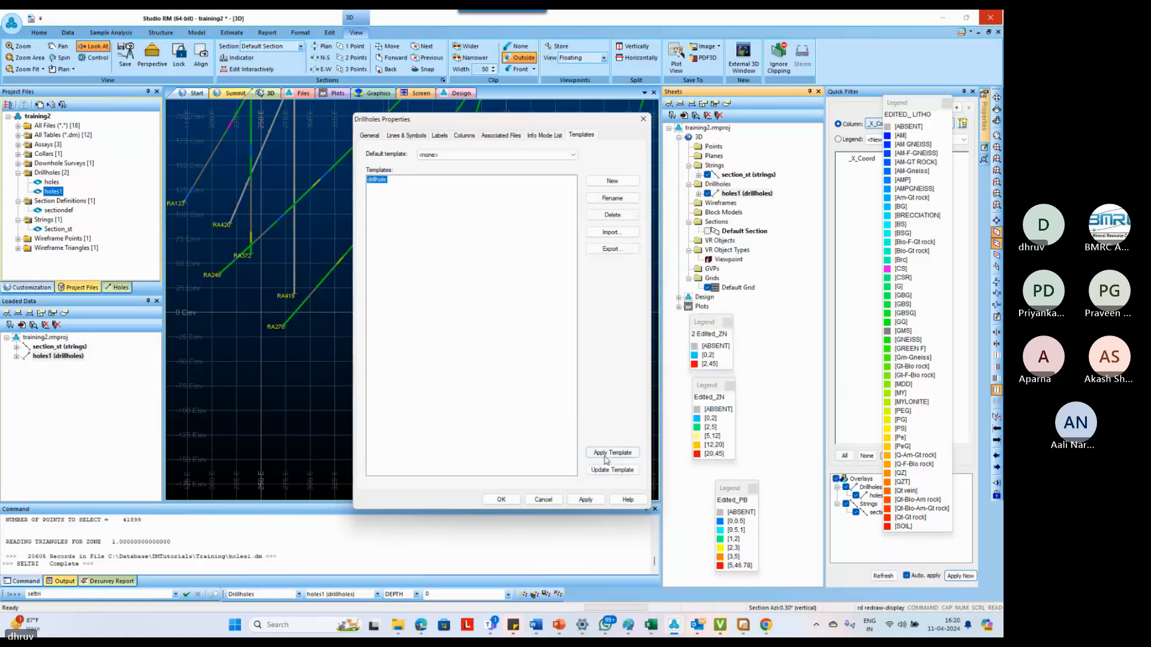
{"action": "left_click", "coordinate": [605, 454]}
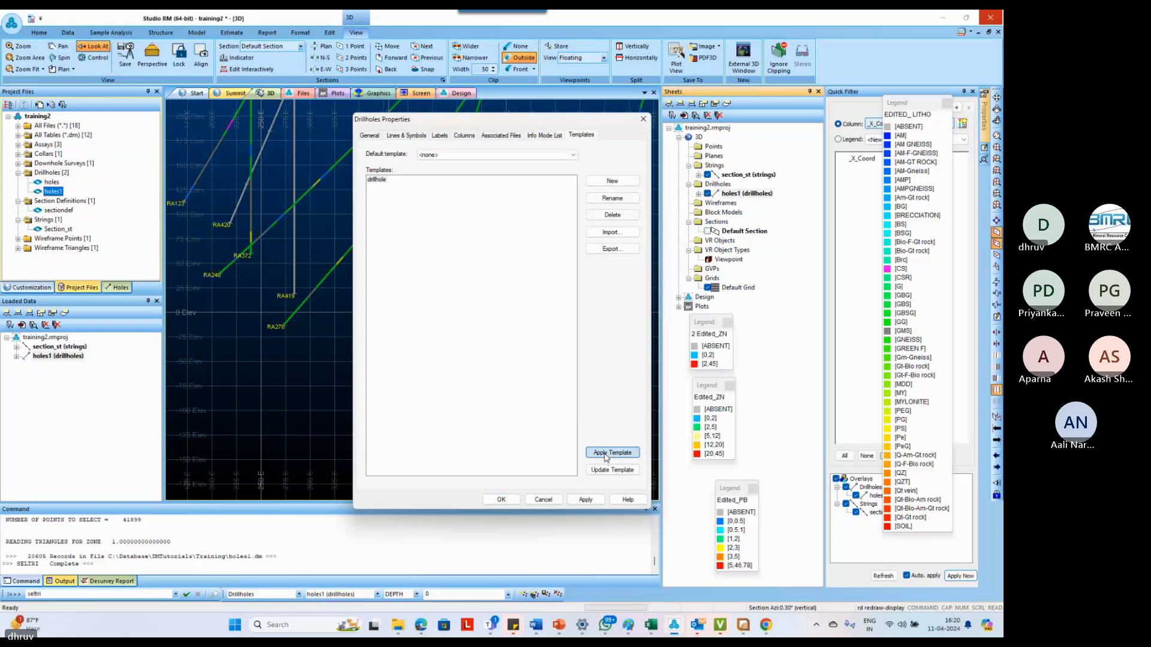
{"action": "left_click", "coordinate": [585, 499]}
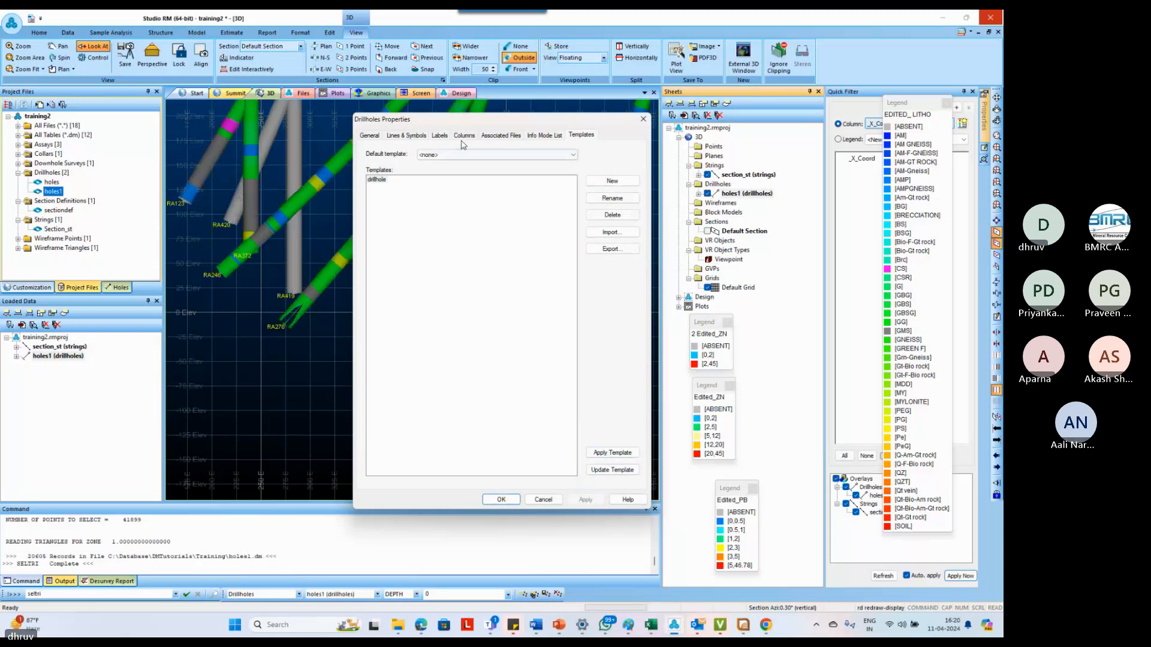
Examine the labels and downhole columns of holes1, including the second column's Edited_ZN legend and its source column choices
{"action": "left_click", "coordinate": [442, 136]}
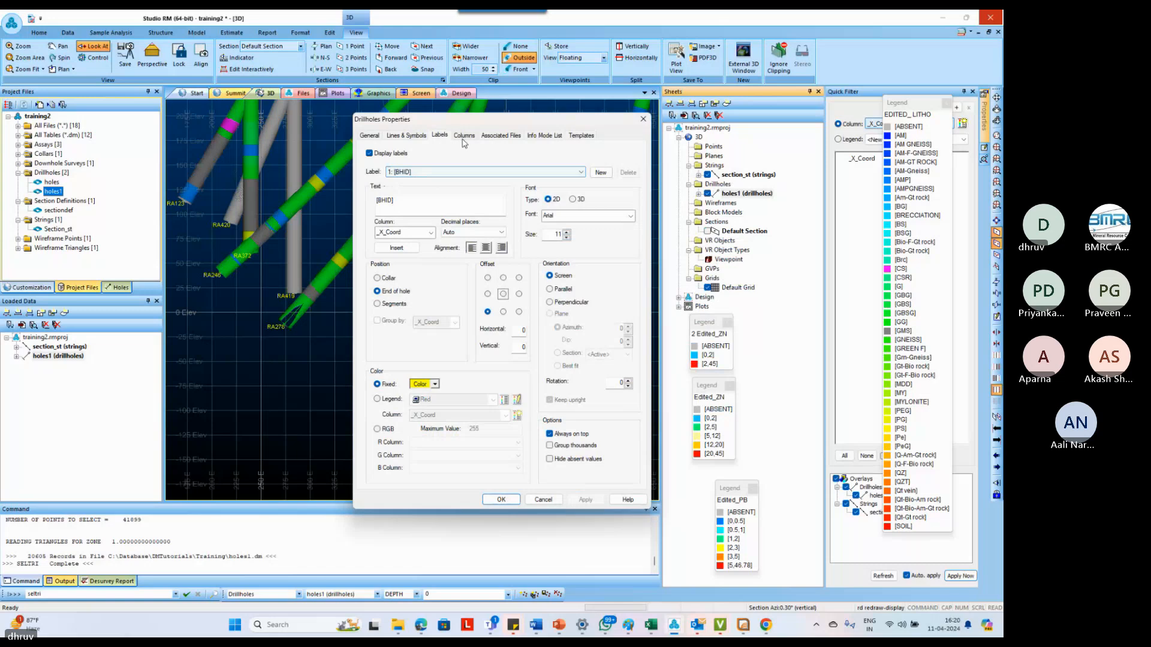
{"action": "left_click", "coordinate": [464, 137]}
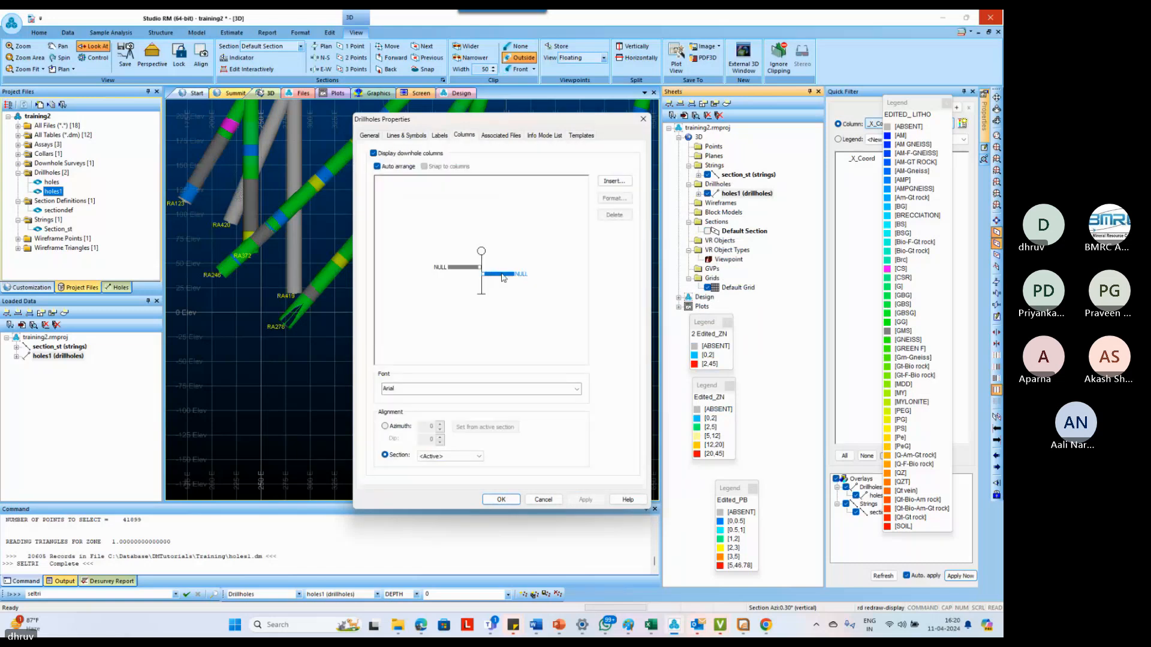
{"action": "double_click", "coordinate": [503, 277]}
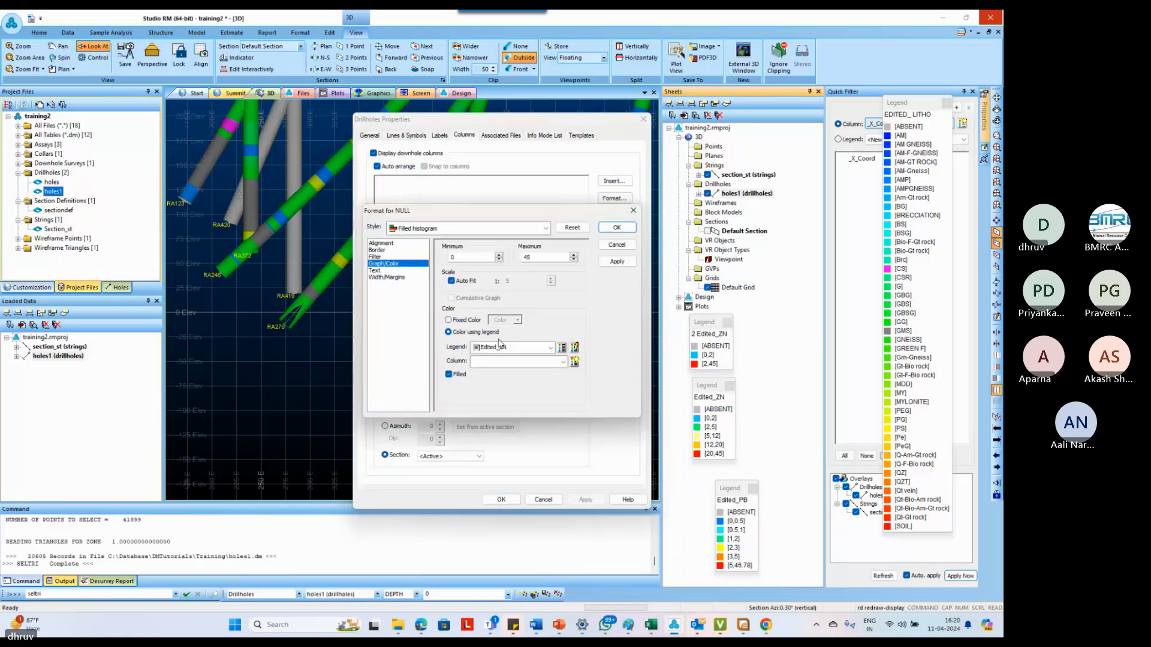
{"action": "left_click", "coordinate": [502, 361]}
{"action": "left_click", "coordinate": [506, 377]}
{"action": "left_click", "coordinate": [574, 348]}
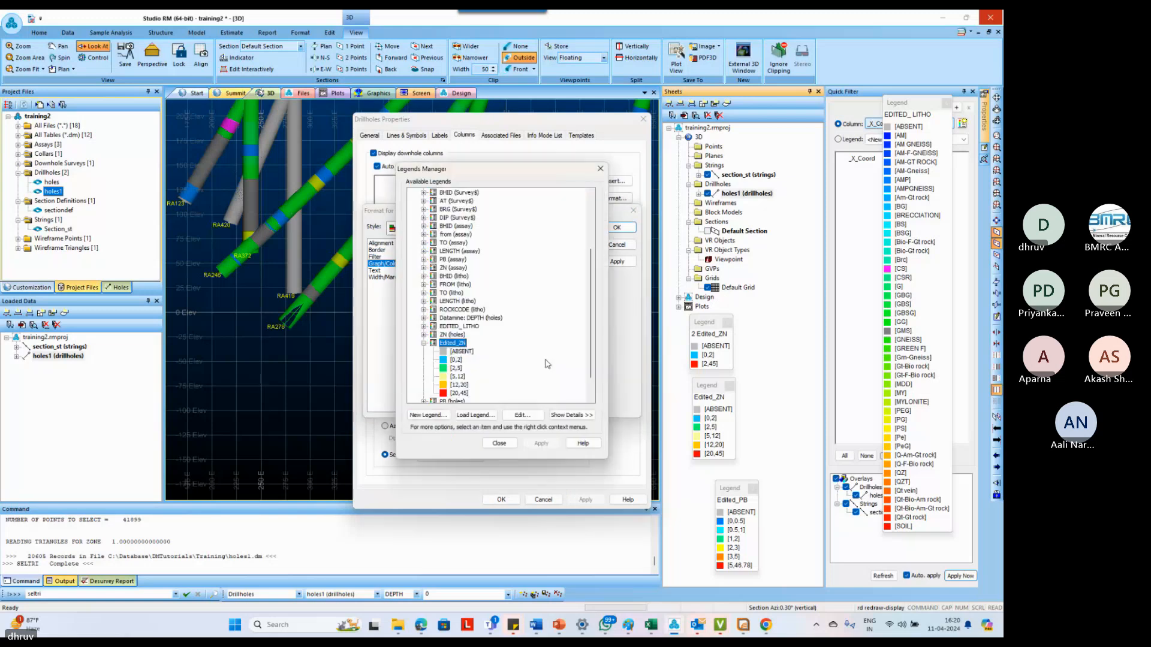
{"action": "left_click", "coordinate": [499, 443]}
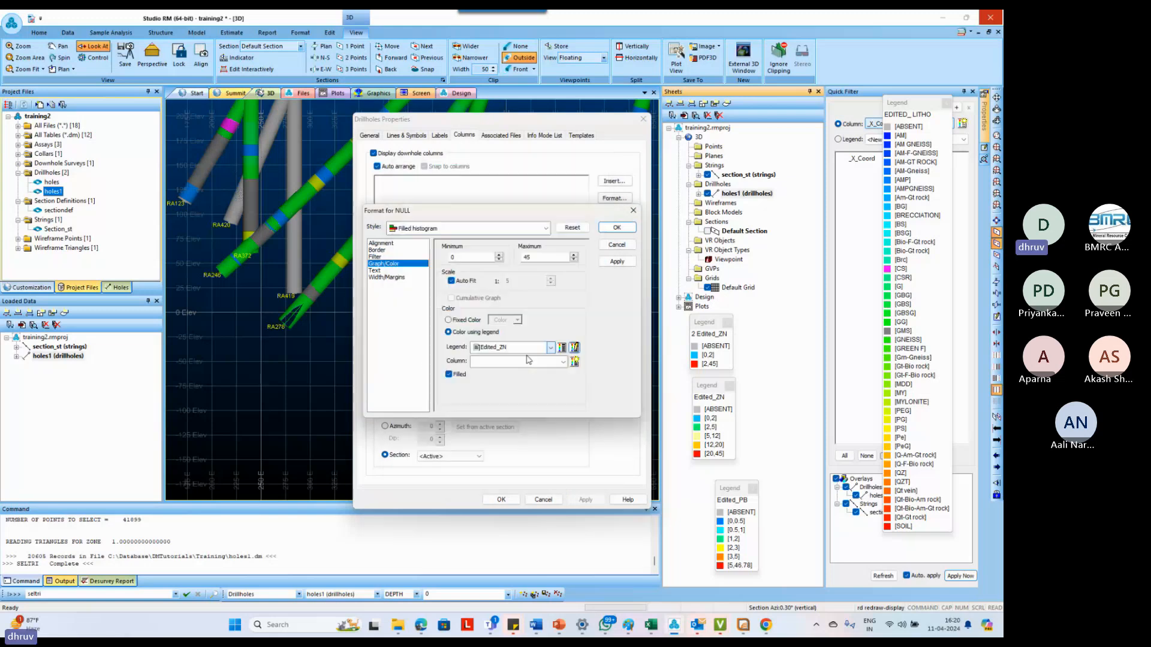
{"action": "left_click", "coordinate": [522, 362]}
{"action": "left_click", "coordinate": [521, 363]}
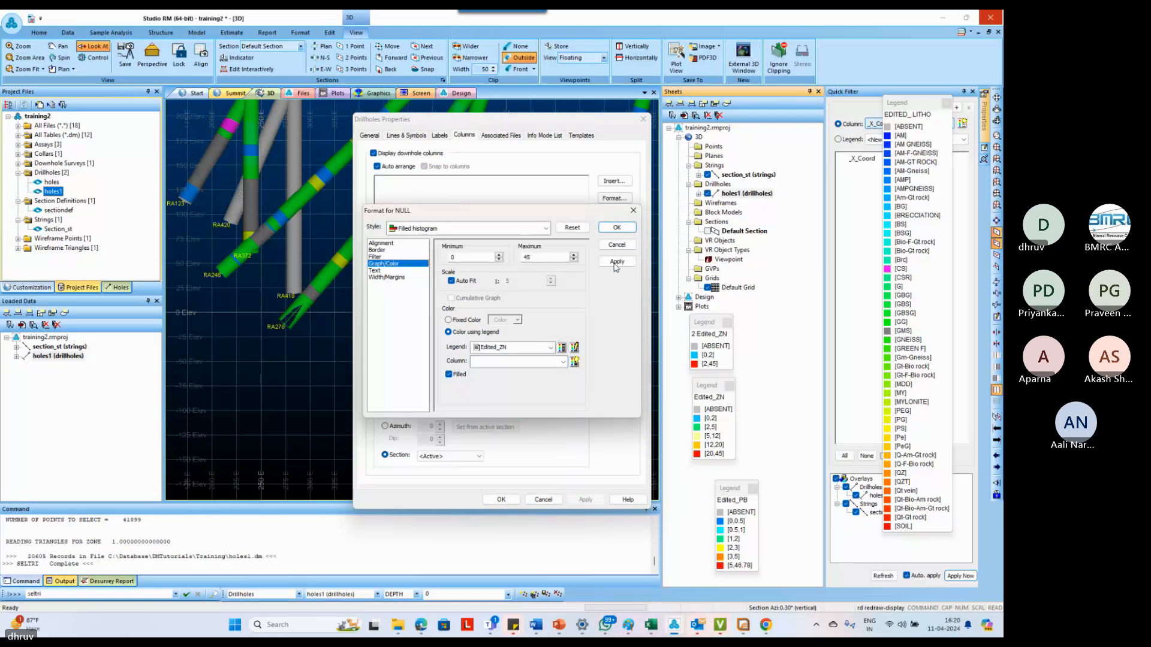
{"action": "left_click", "coordinate": [617, 245]}
{"action": "left_click", "coordinate": [643, 119]}
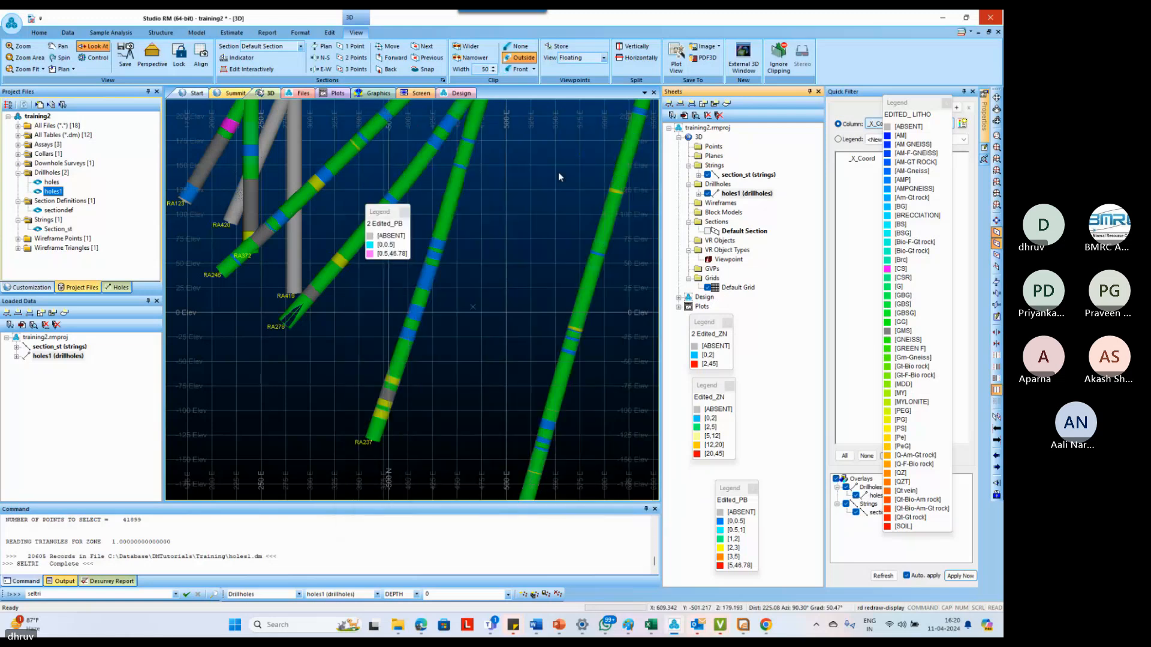
Unload the holes1 drillholes and load them again into the 3D view
{"action": "left_click", "coordinate": [72, 357]}
{"action": "key", "text": "Delete"}
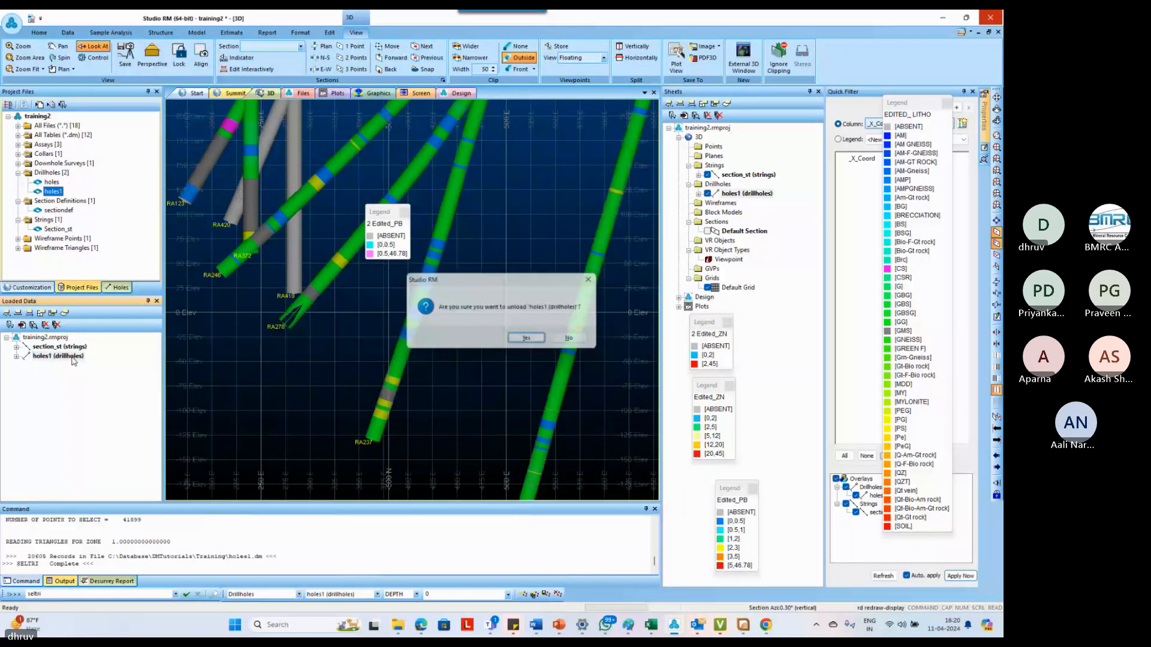
{"action": "key", "text": "Return"}
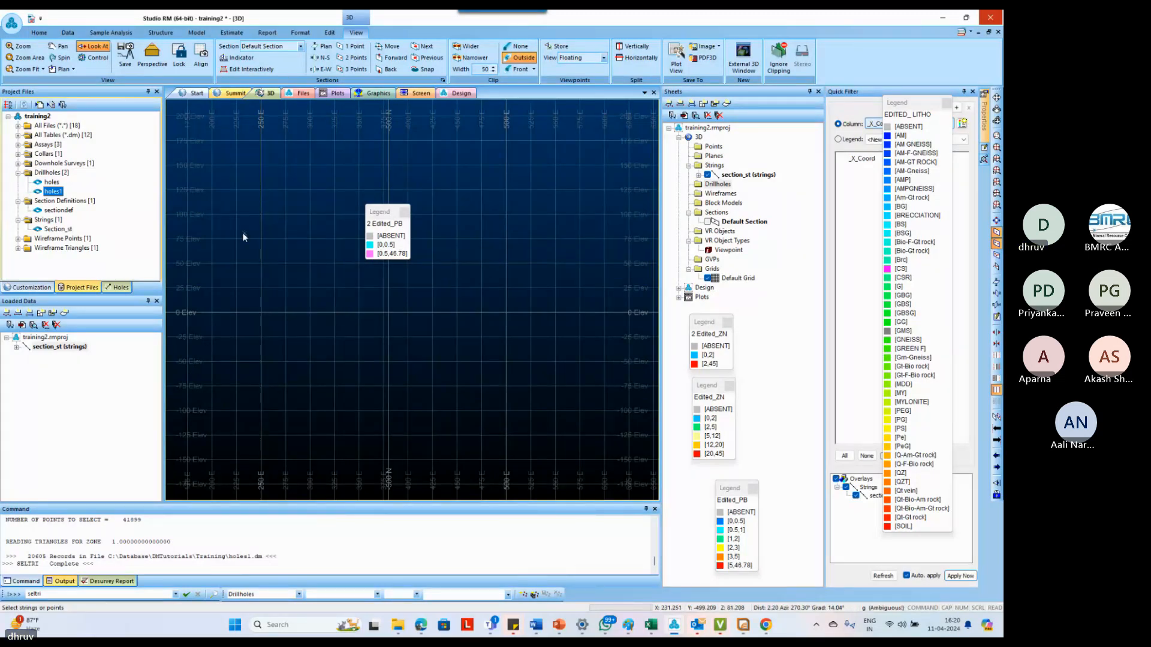
{"action": "key", "text": "d"}
{"action": "double_click", "coordinate": [469, 218]}
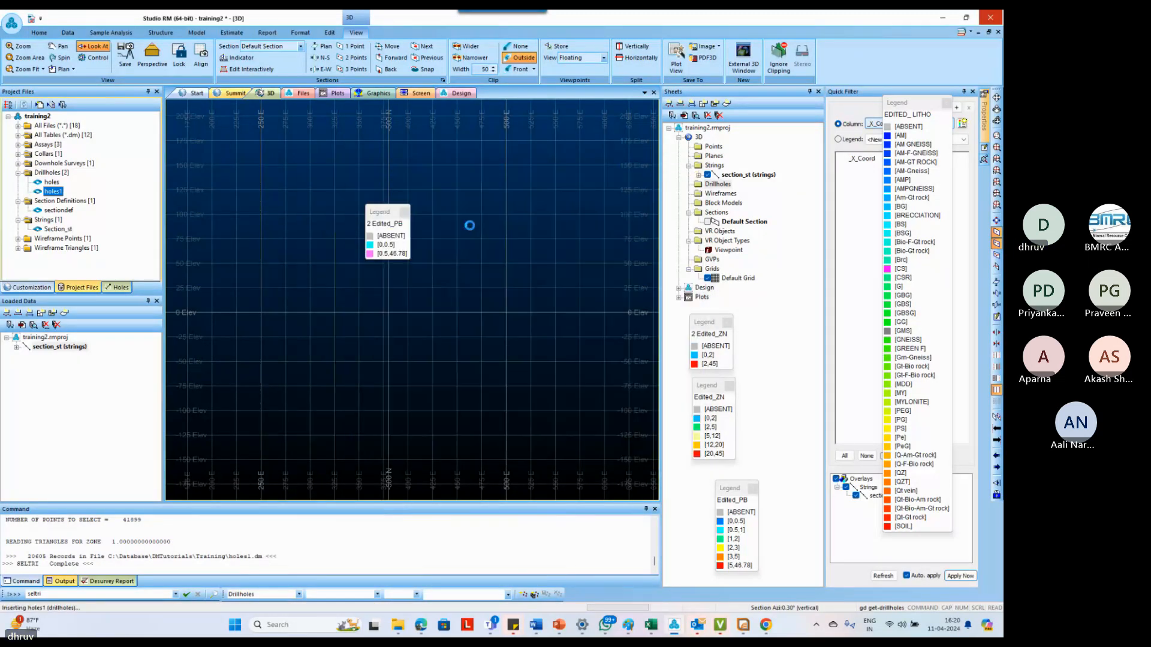
Turn on downhole columns in the holes1 drillhole properties and insert a ZN column
{"action": "double_click", "coordinate": [457, 239]}
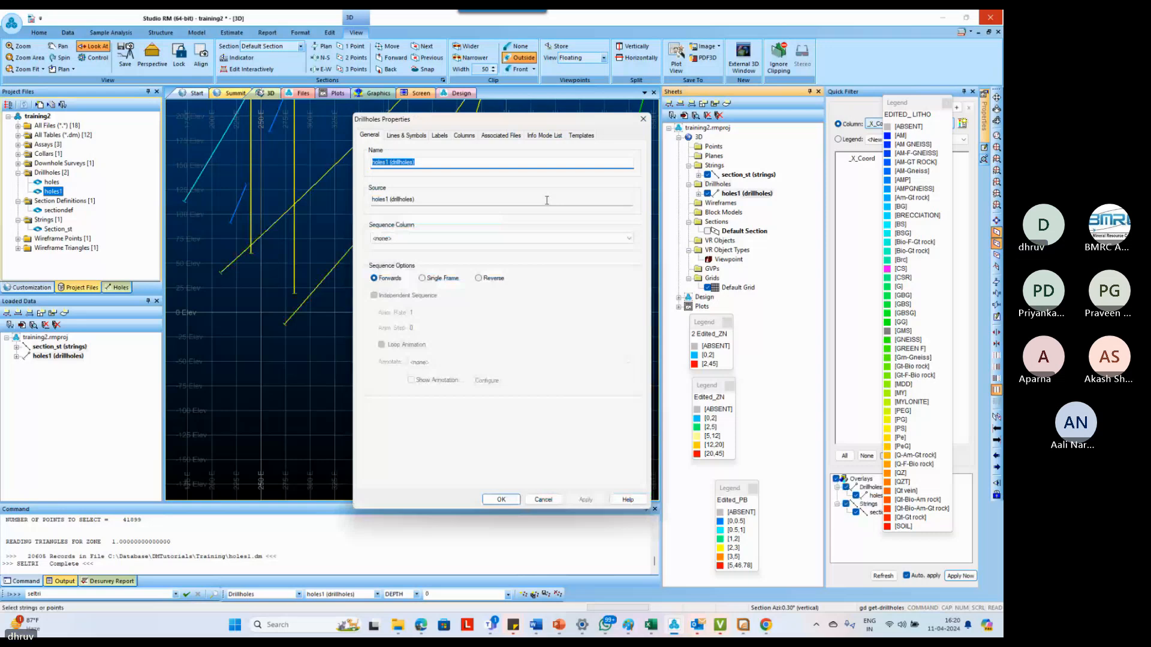
{"action": "left_click", "coordinate": [581, 135]}
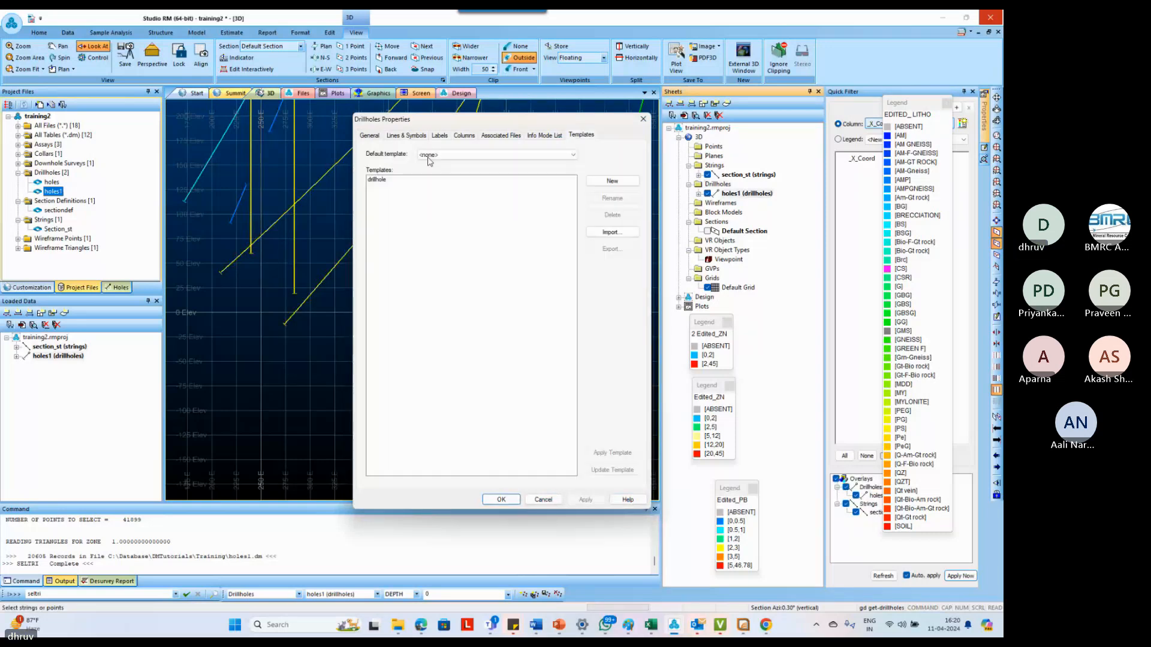
{"action": "left_click", "coordinate": [464, 135]}
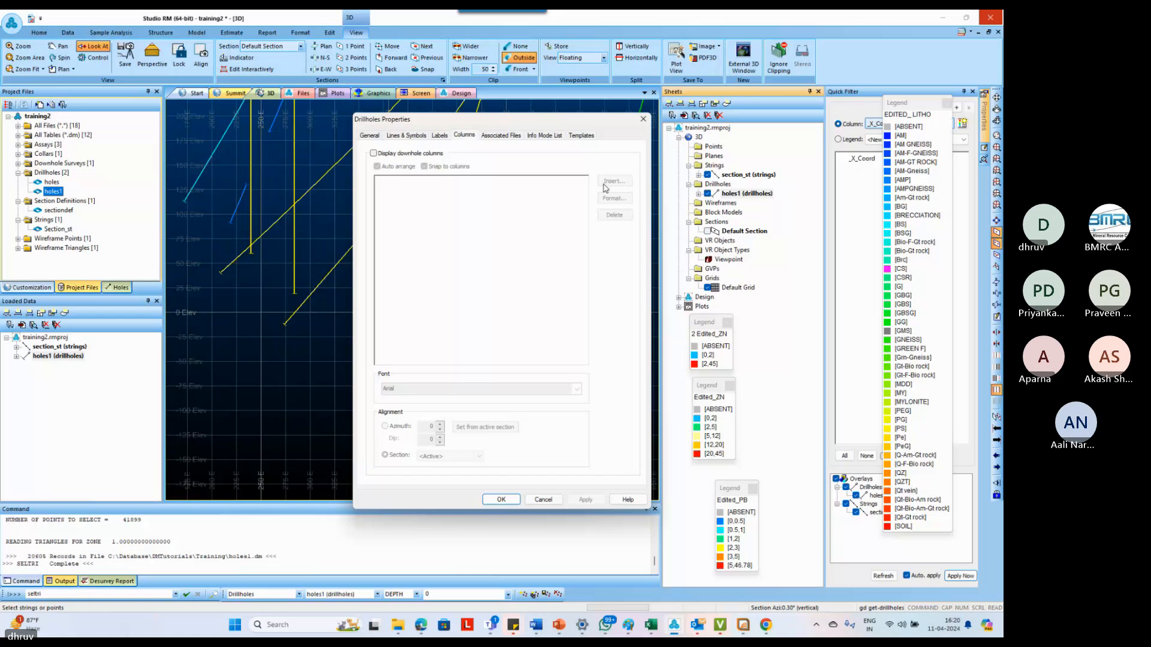
{"action": "left_click", "coordinate": [613, 181]}
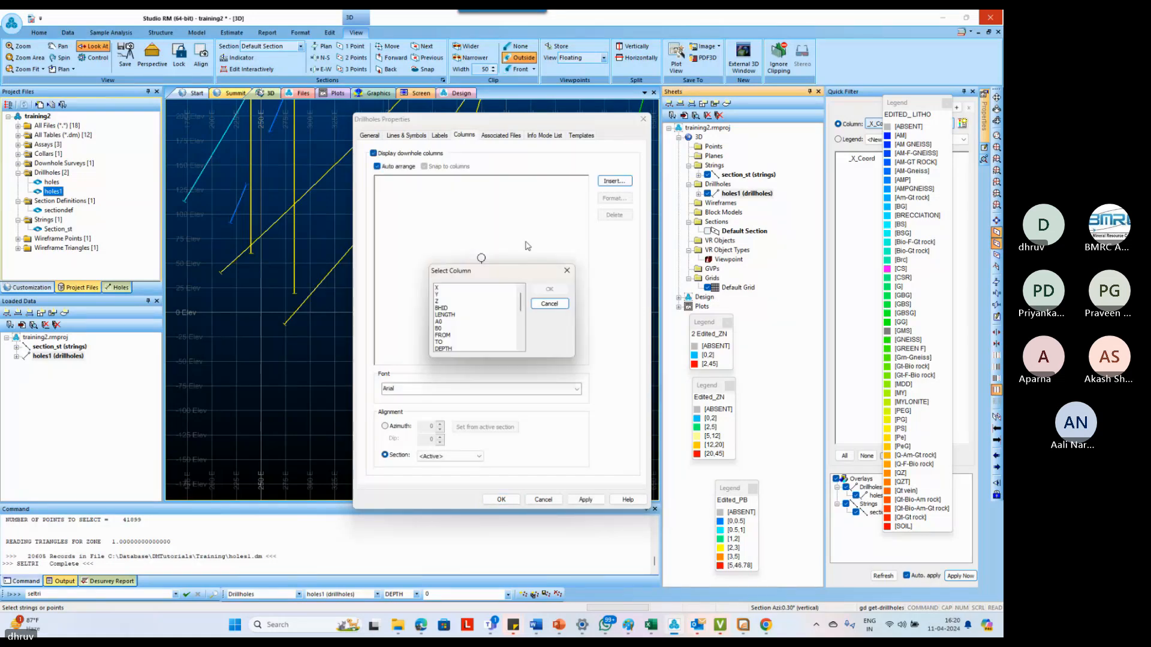
{"action": "scroll", "coordinate": [443, 324], "scroll_direction": "down", "scroll_amount": 2}
{"action": "left_click", "coordinate": [440, 322]}
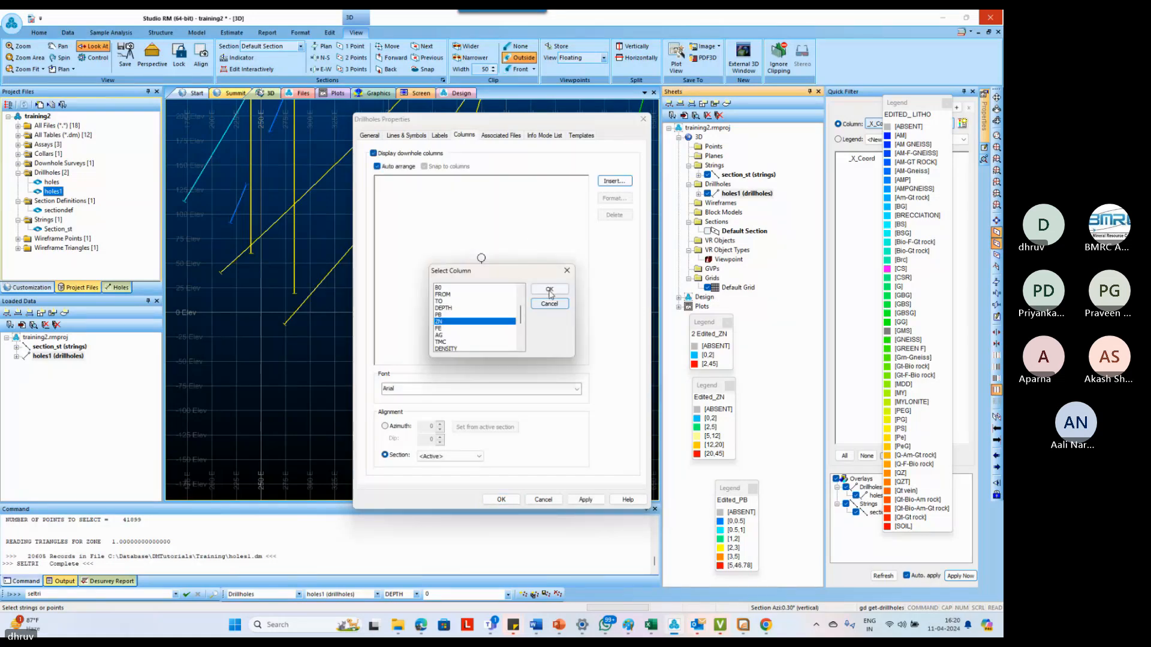
{"action": "left_click", "coordinate": [549, 290]}
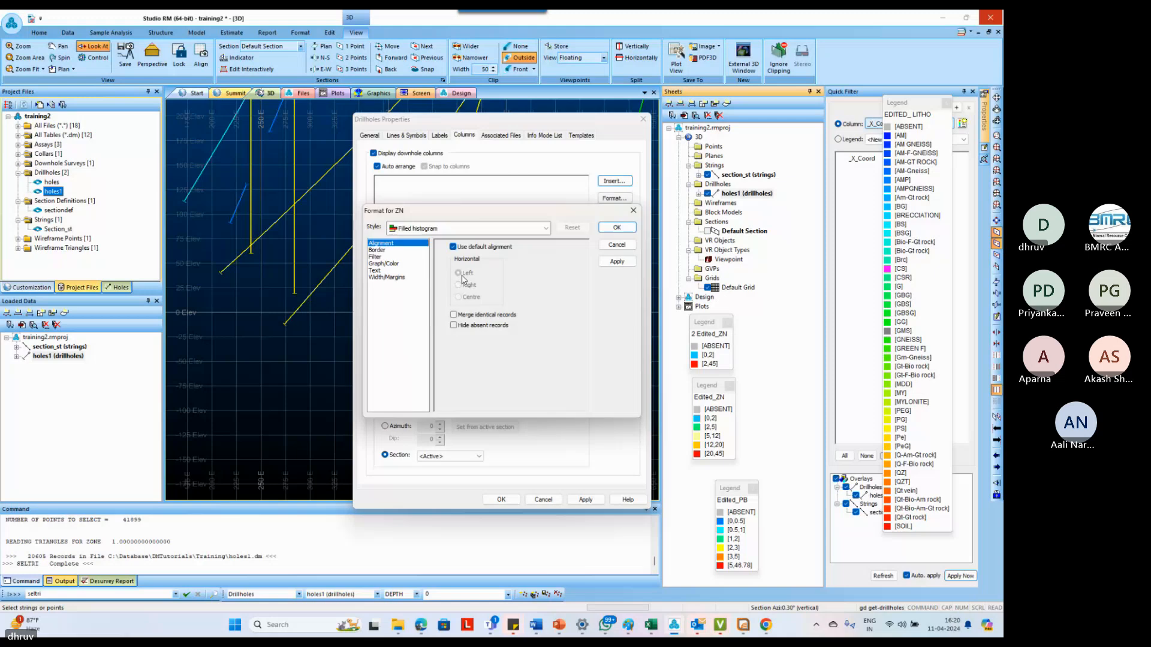
Format the ZN column as a filled histogram colored with the 2 Edited_ZN legend on the holes1 ZN data
{"action": "left_click", "coordinate": [390, 265]}
{"action": "left_click", "coordinate": [521, 363]}
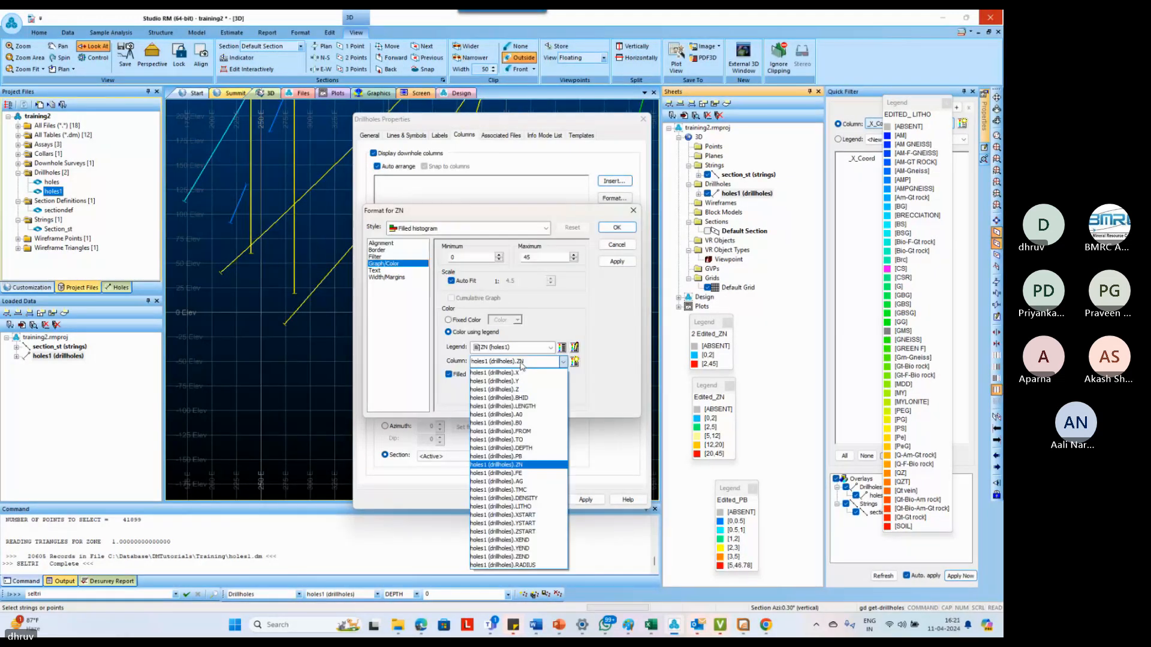
{"action": "left_click", "coordinate": [569, 317]}
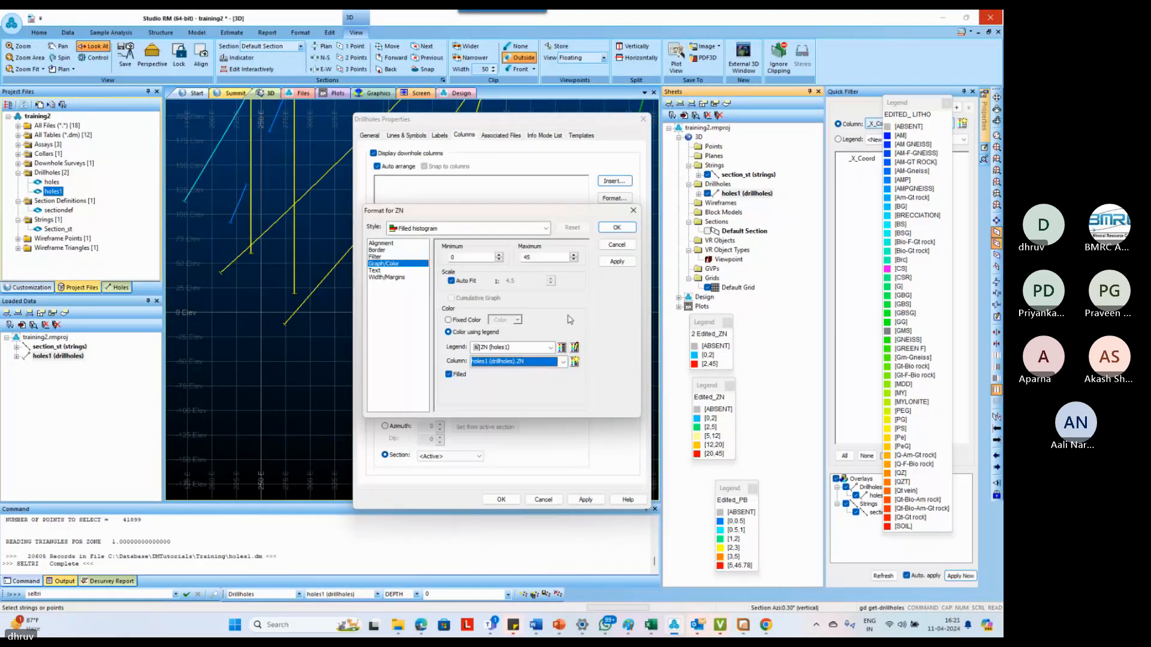
{"action": "left_click", "coordinate": [615, 261]}
{"action": "left_click", "coordinate": [550, 348]}
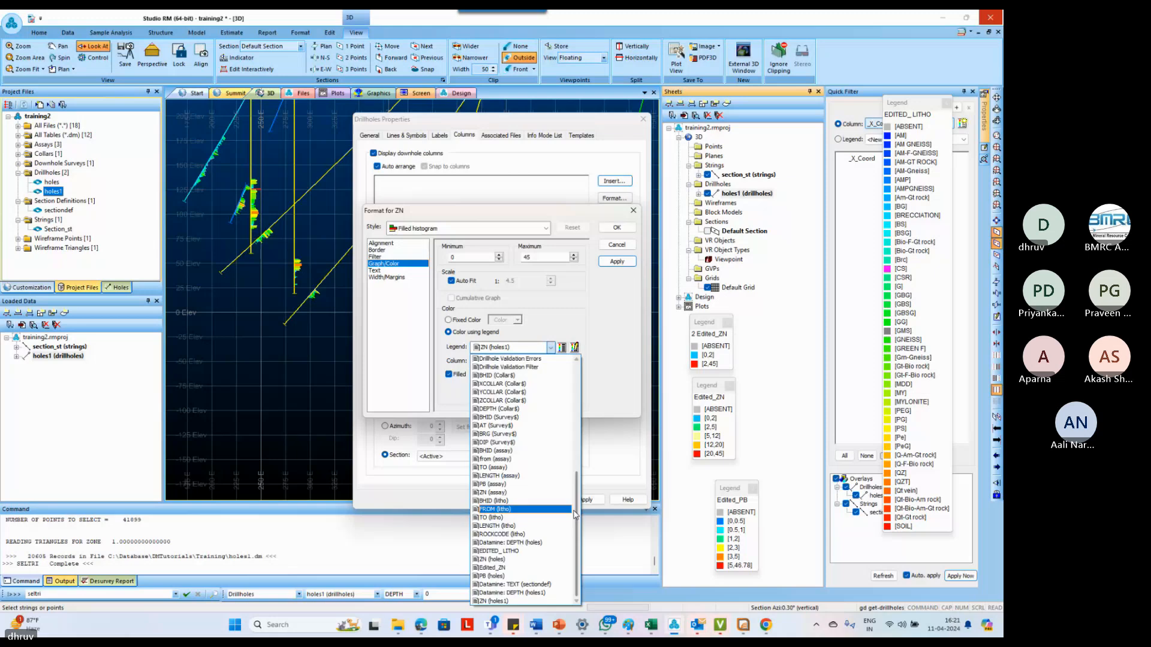
{"action": "scroll", "coordinate": [574, 474], "scroll_direction": "up", "scroll_amount": 4}
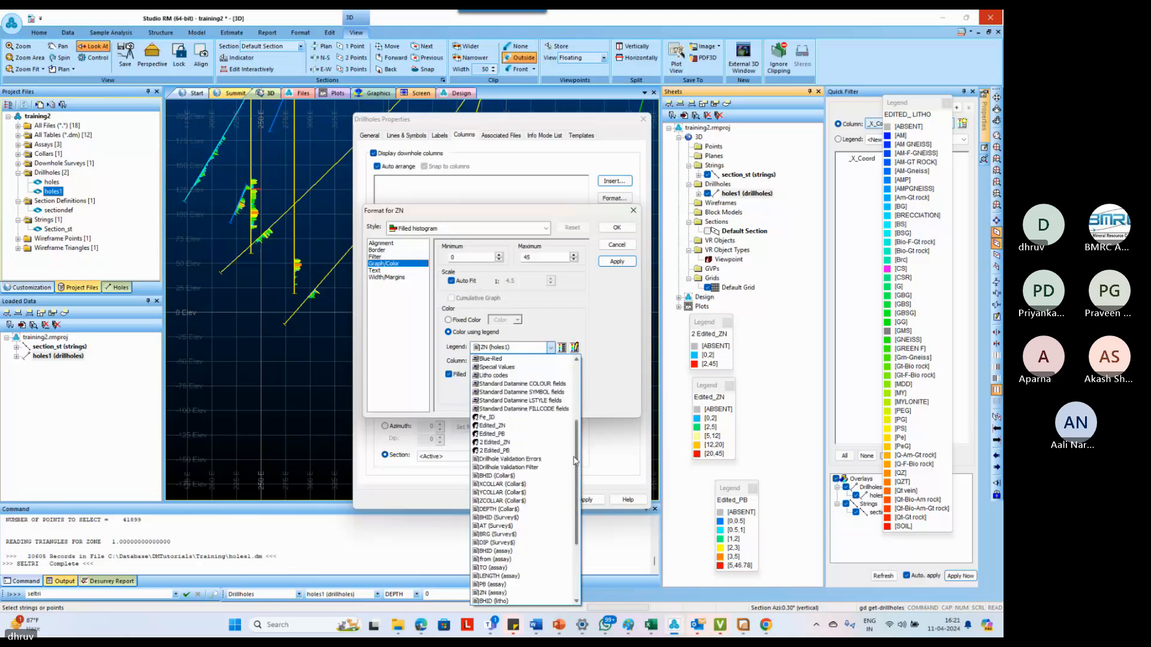
{"action": "left_click", "coordinate": [514, 447]}
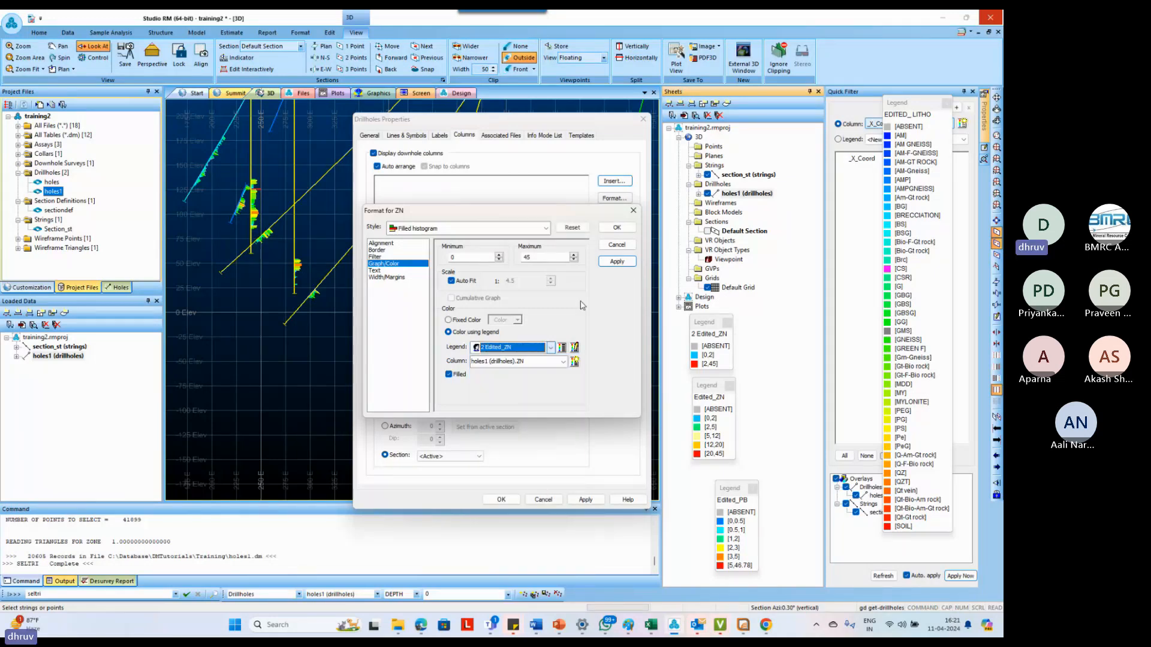
{"action": "left_click", "coordinate": [617, 227]}
Apply the drillhole template to holes1 and check the downhole columns it provides
{"action": "left_click", "coordinate": [580, 136]}
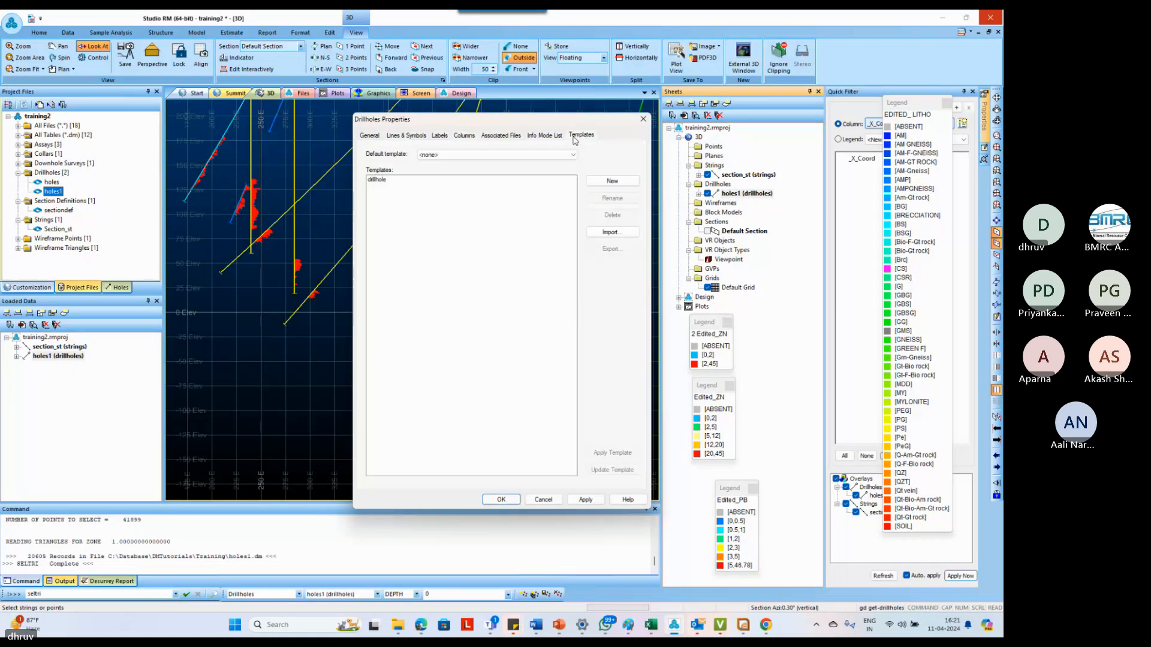
{"action": "left_click", "coordinate": [379, 180]}
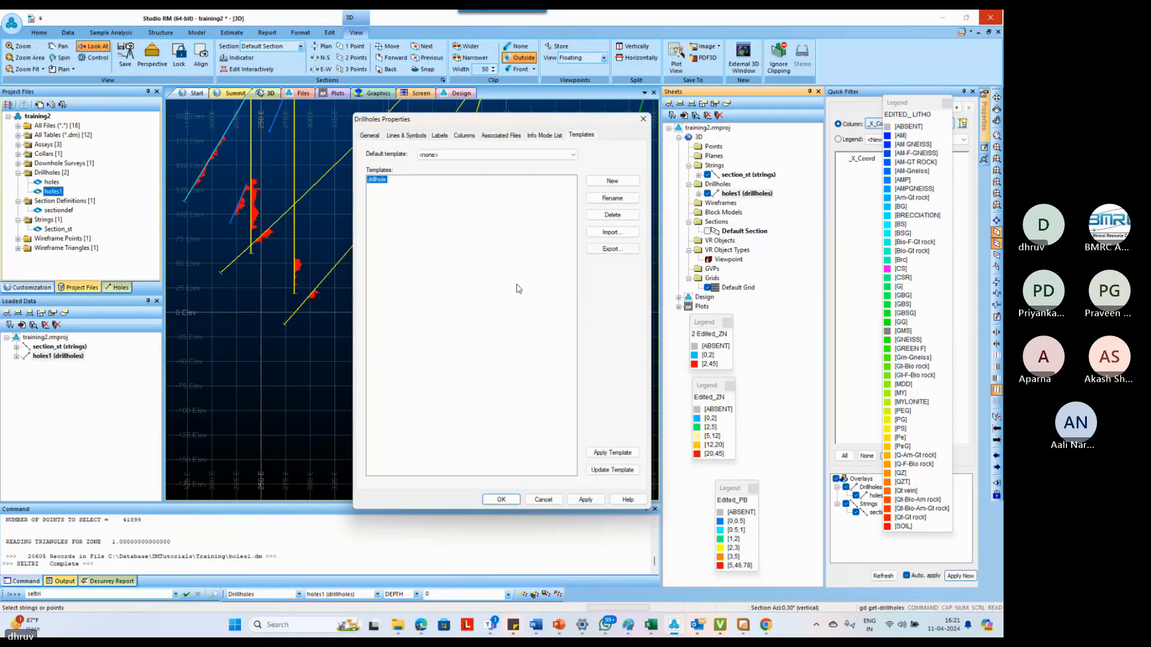
{"action": "left_click", "coordinate": [596, 451]}
{"action": "left_click", "coordinate": [464, 135]}
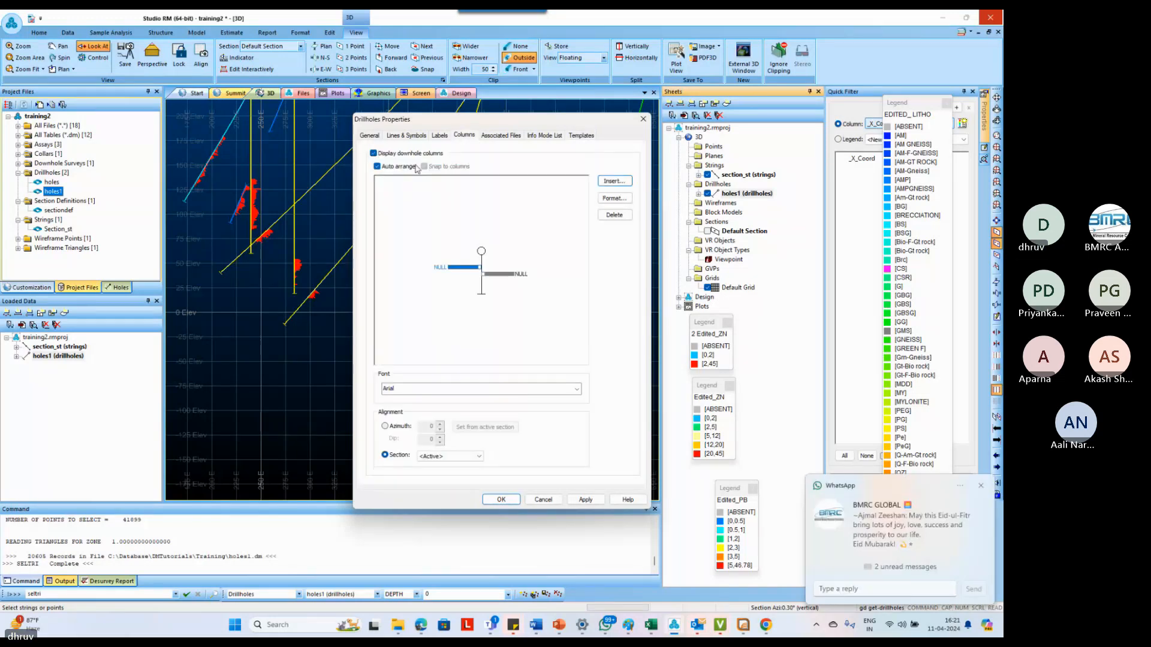
{"action": "left_click", "coordinate": [501, 135]}
{"action": "left_click", "coordinate": [581, 136]}
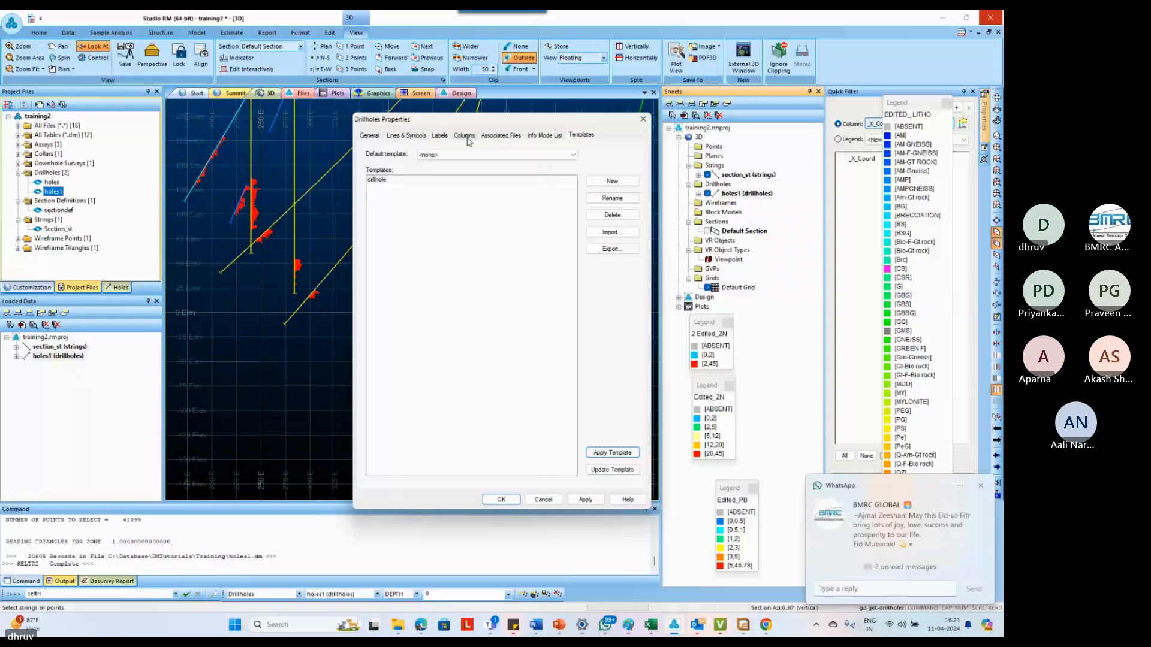
{"action": "left_click", "coordinate": [465, 136]}
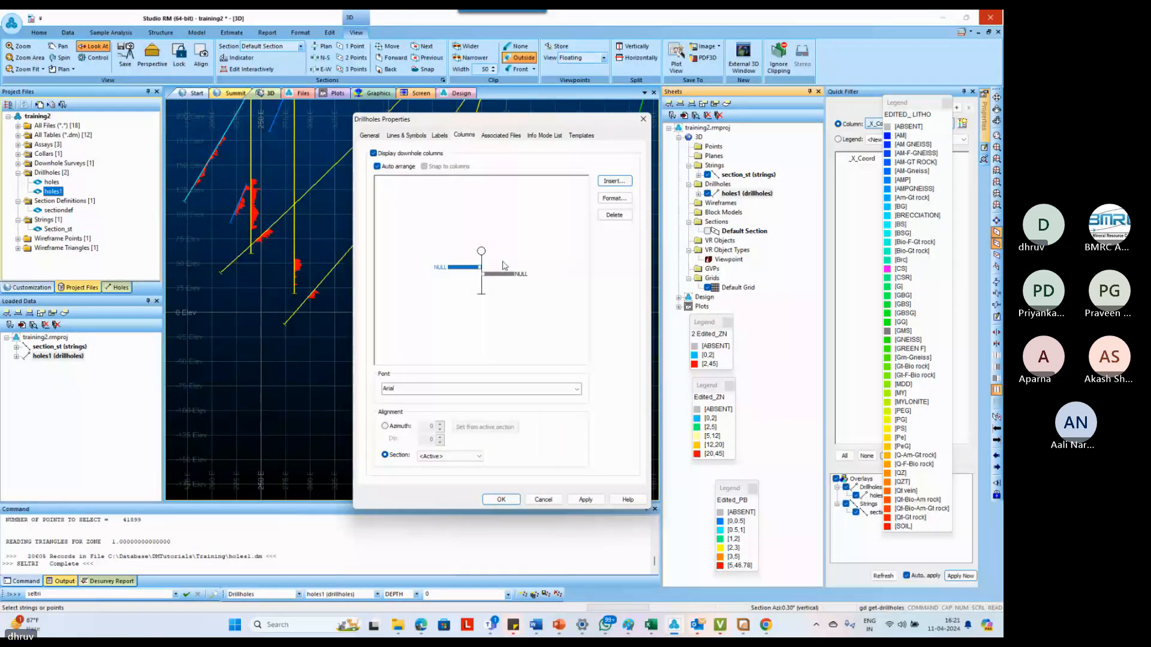
Delete both NULL downhole columns from the holes1 drillholes
{"action": "left_click", "coordinate": [503, 273]}
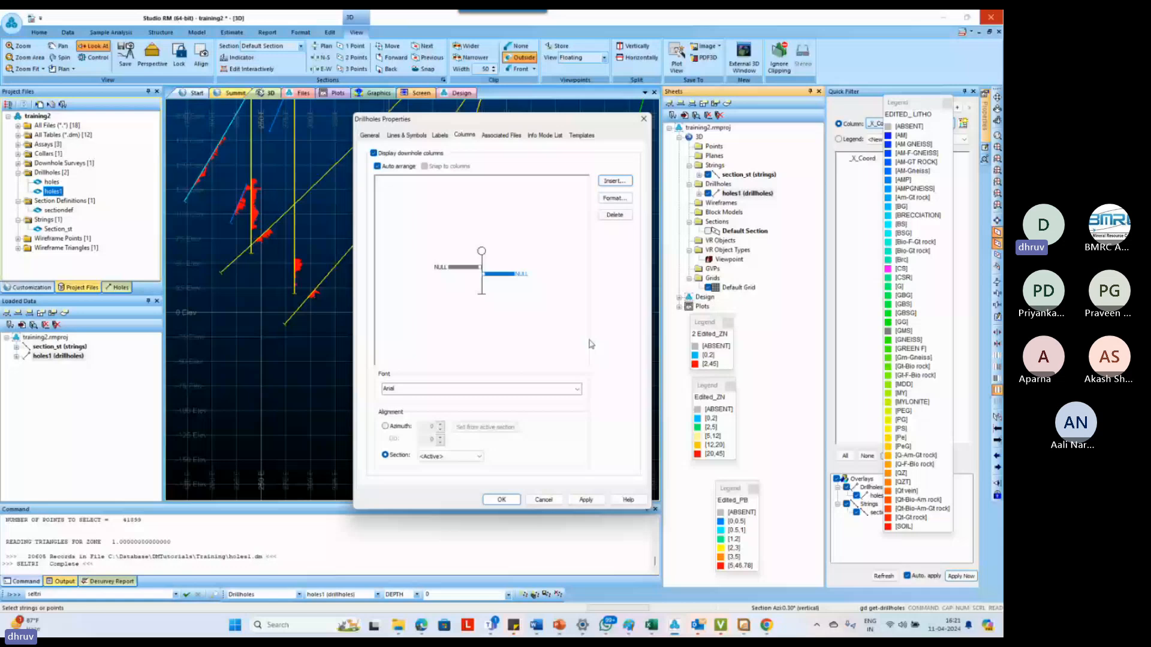
{"action": "left_click", "coordinate": [614, 215]}
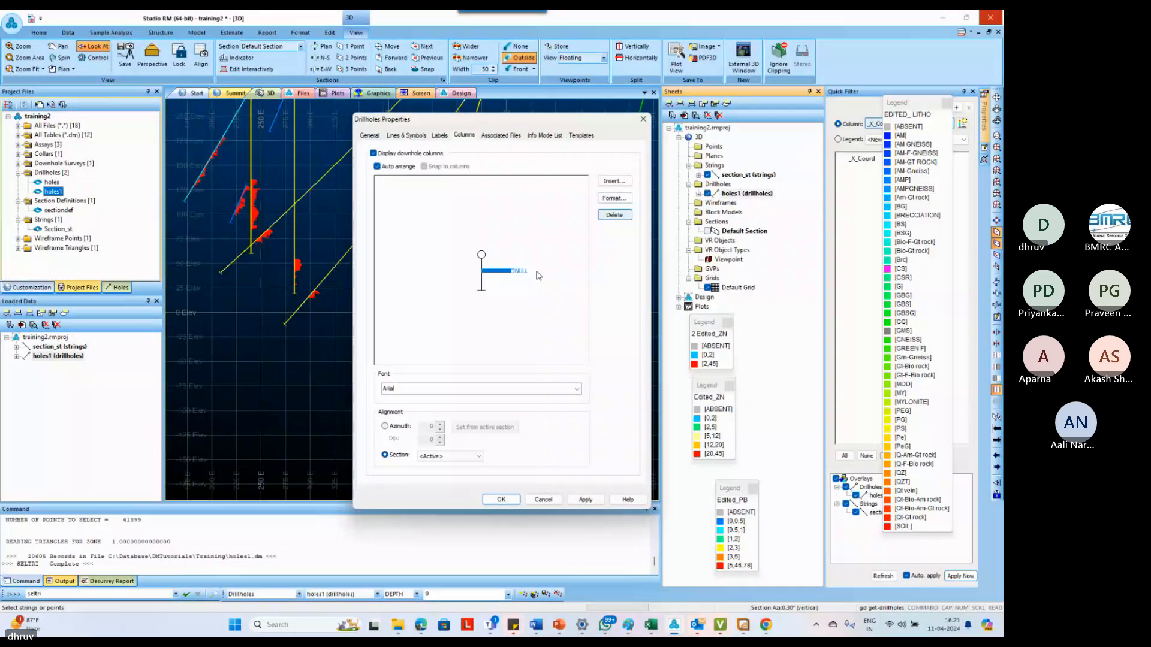
{"action": "left_click", "coordinate": [614, 215]}
Insert a new ZN downhole column as a filled histogram colored with the 2 Edited_ZN legend
{"action": "left_click", "coordinate": [613, 181]}
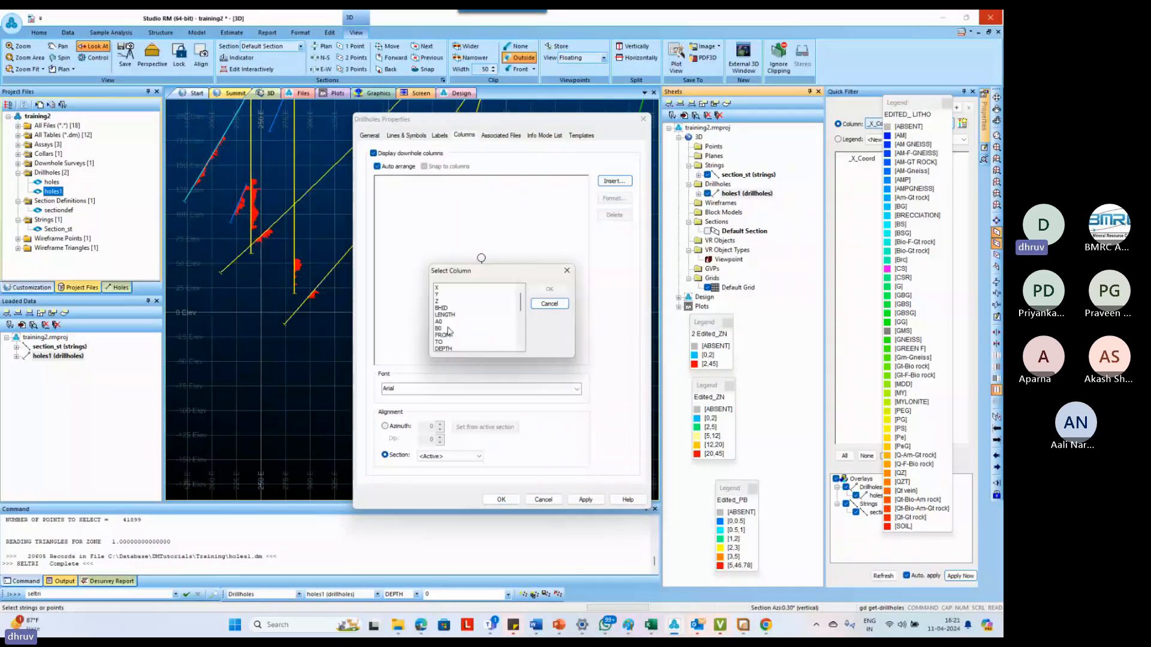
{"action": "left_click", "coordinate": [443, 301]}
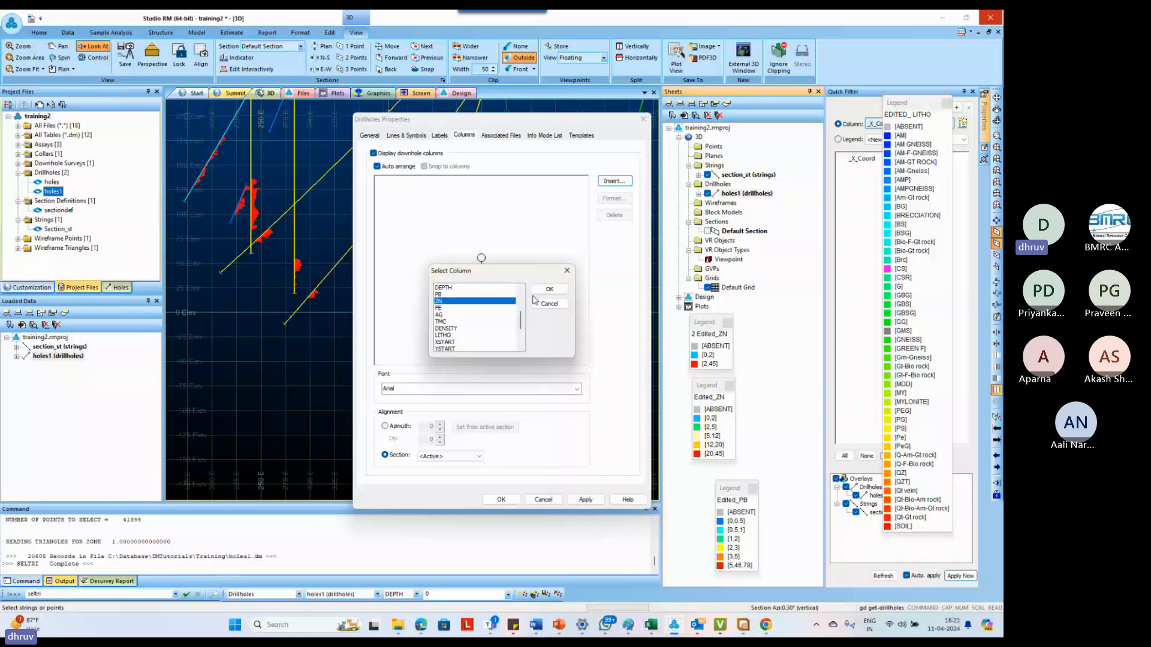
{"action": "left_click", "coordinate": [547, 289]}
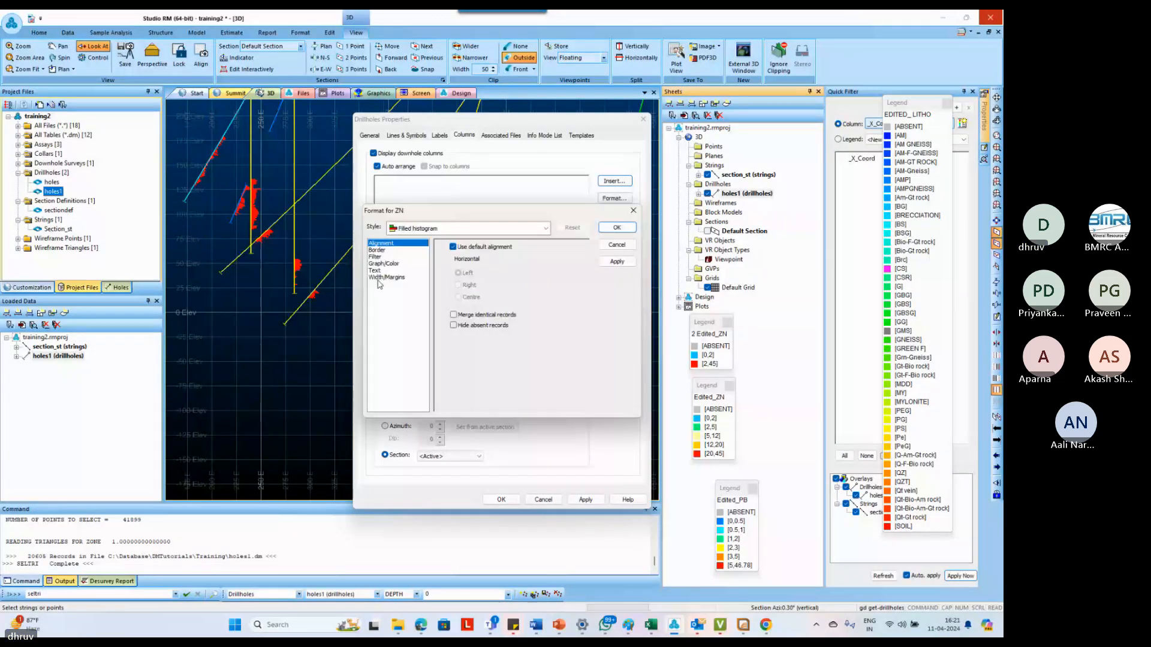
{"action": "left_click", "coordinate": [383, 264]}
{"action": "left_click", "coordinate": [506, 348]}
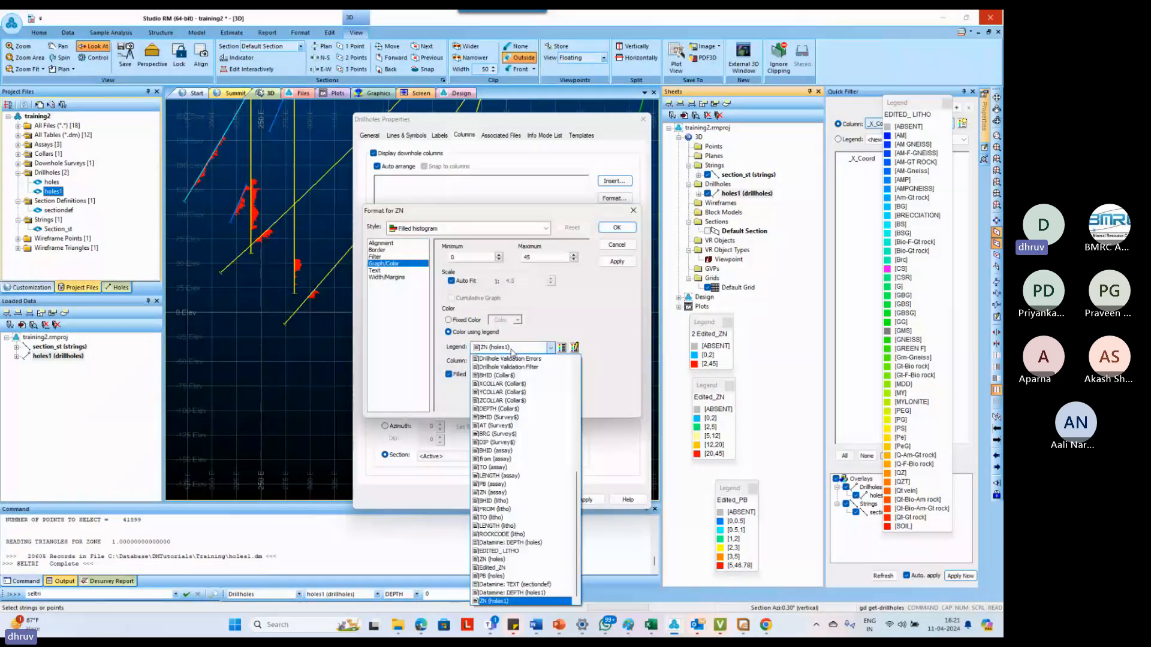
{"action": "left_click", "coordinate": [511, 350]}
{"action": "left_click", "coordinate": [507, 361]}
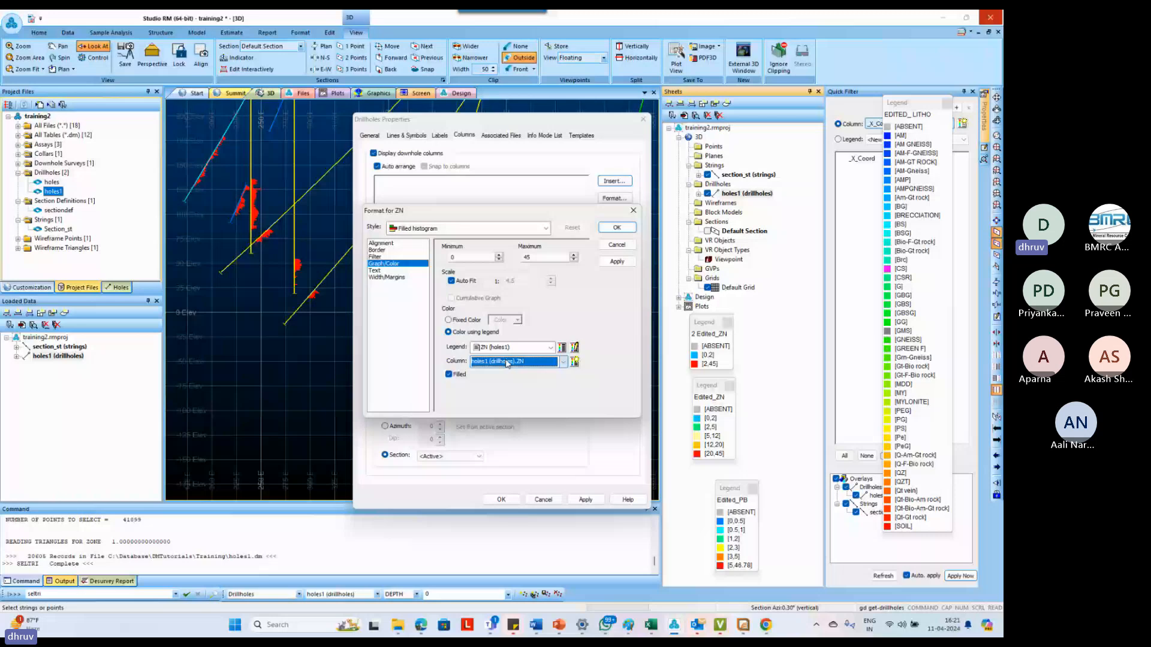
{"action": "left_click", "coordinate": [509, 349]}
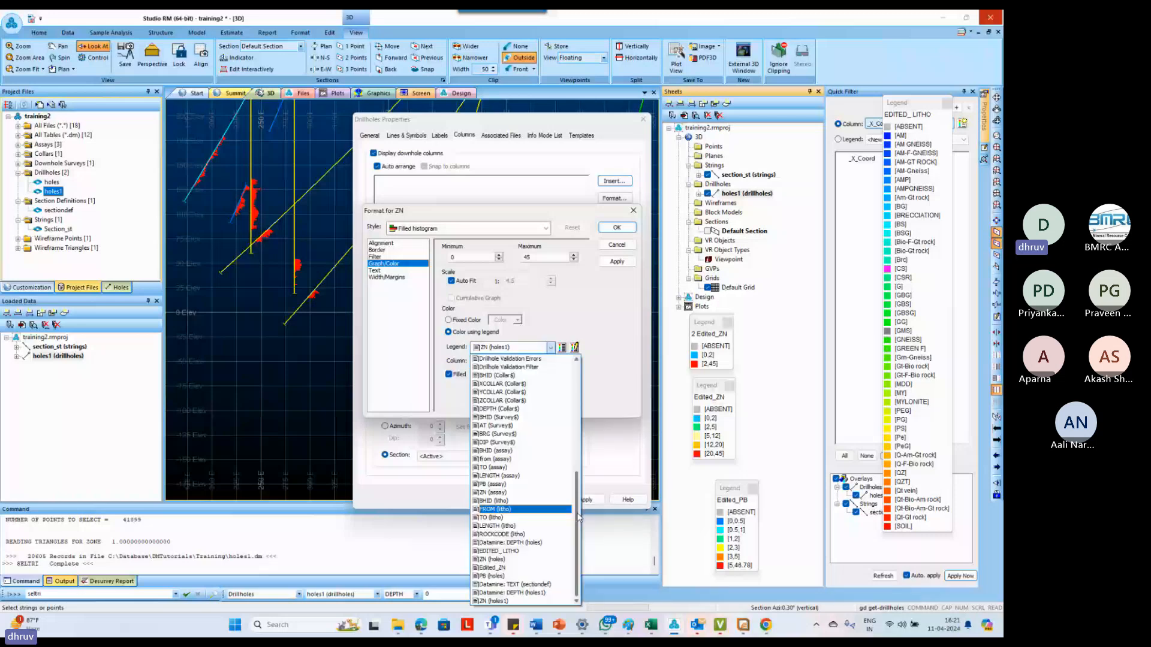
{"action": "scroll", "coordinate": [527, 450], "scroll_direction": "up", "scroll_amount": 3}
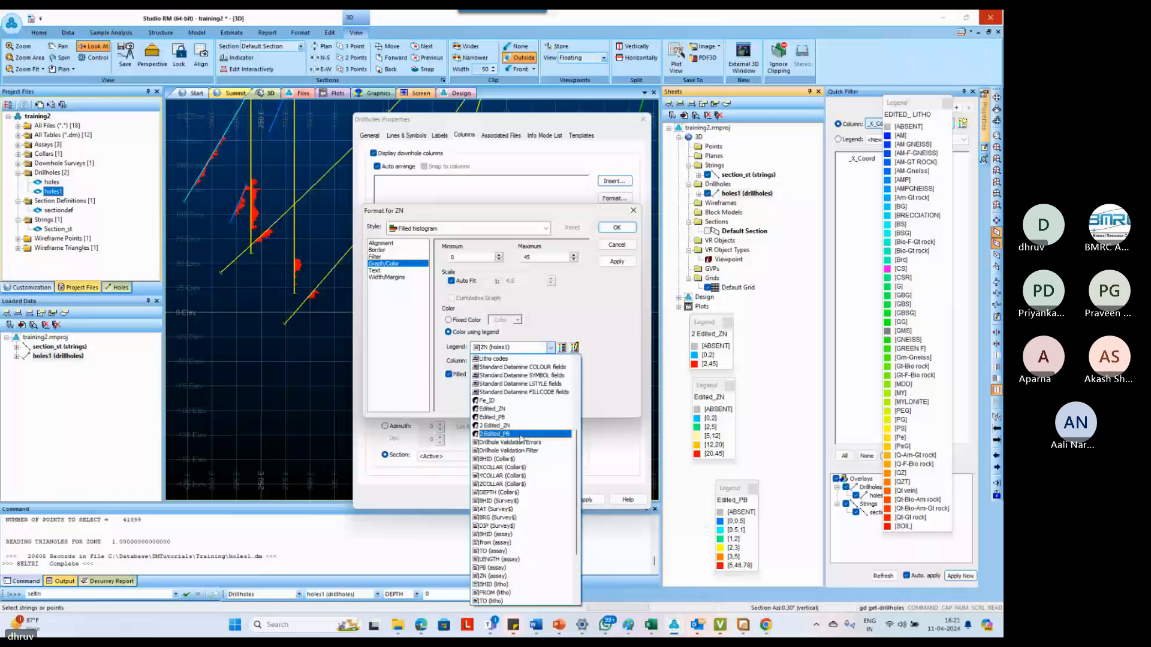
{"action": "left_click", "coordinate": [520, 434]}
{"action": "left_click", "coordinate": [614, 229]}
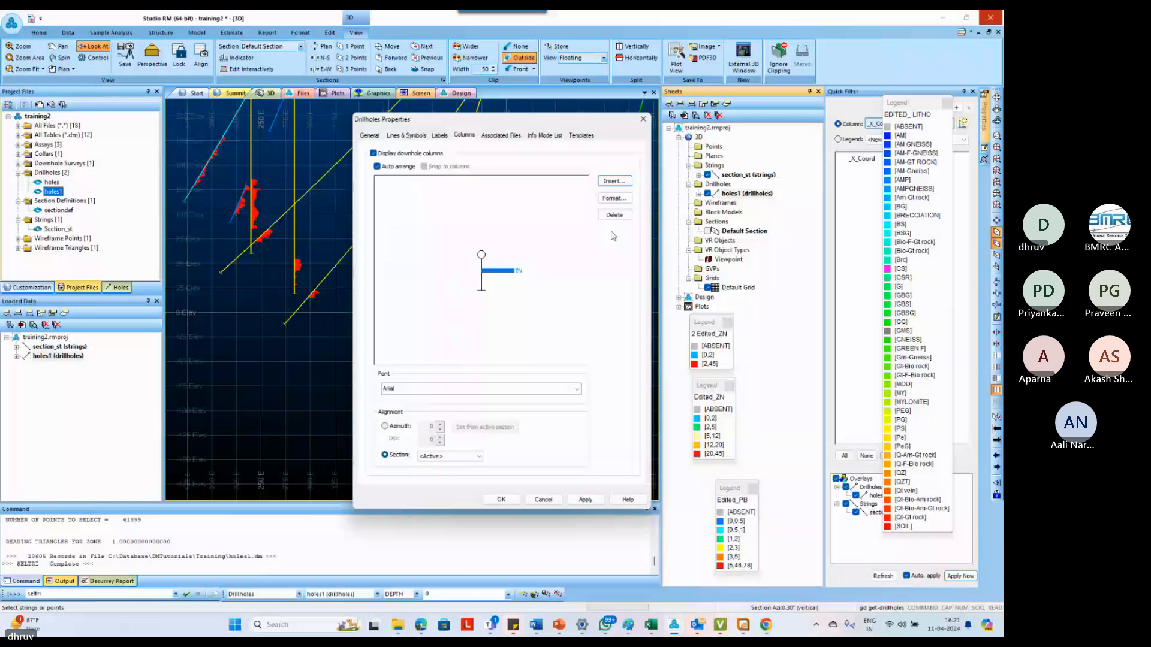
Review the ZN column's width and margins, then apply the drillhole properties to the view
{"action": "double_click", "coordinate": [502, 280]}
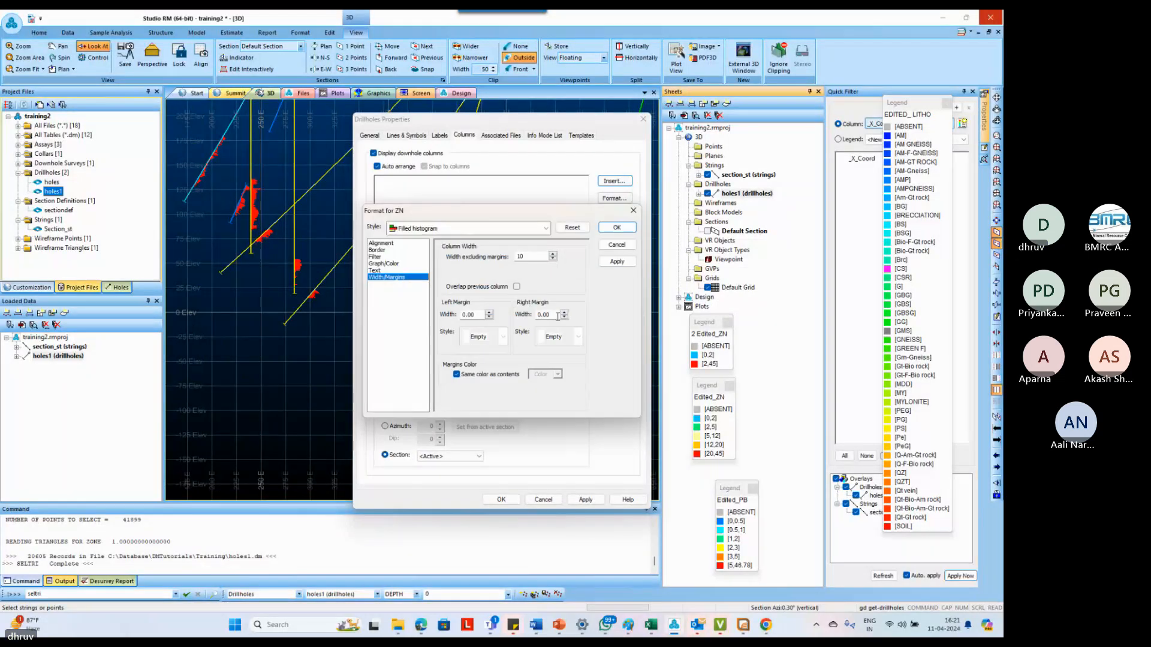
{"action": "left_click", "coordinate": [627, 229]}
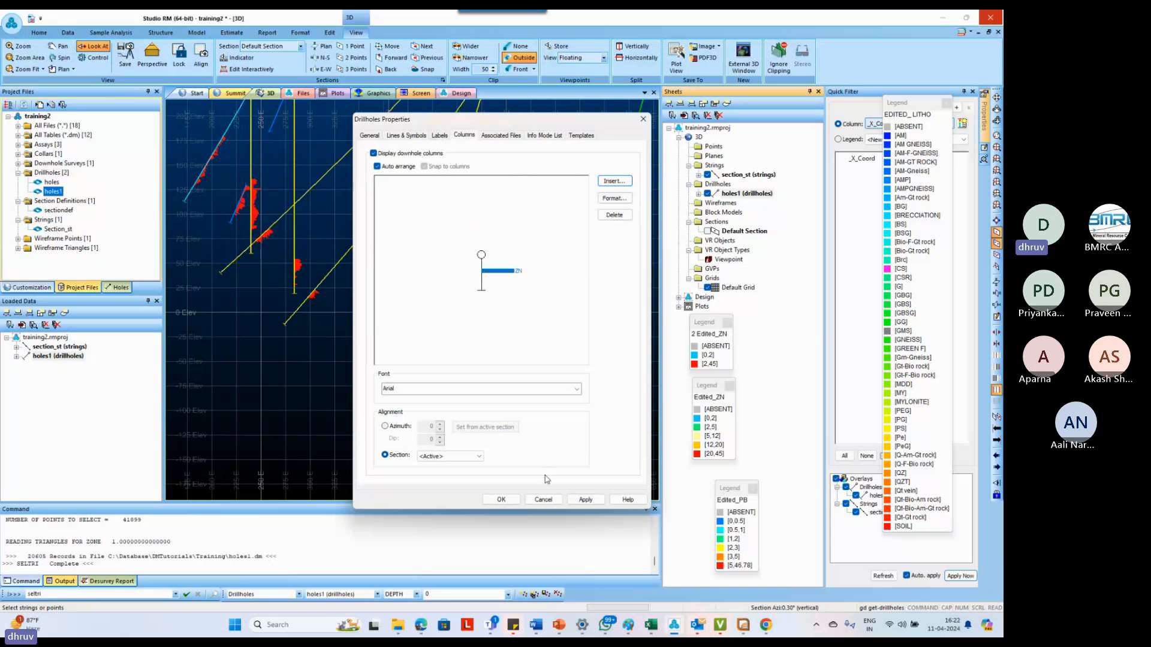
{"action": "left_click", "coordinate": [586, 500]}
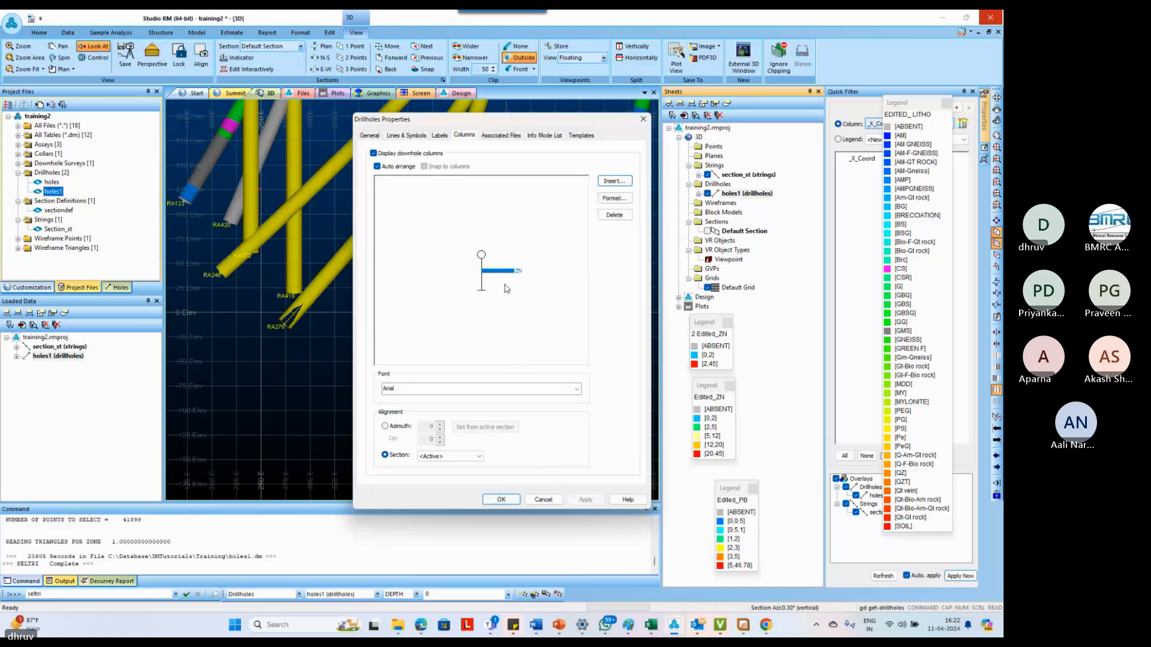
Display the holes1 traces as pixel lines instead of cylinders, with the size scale set to 4
{"action": "left_click", "coordinate": [444, 137]}
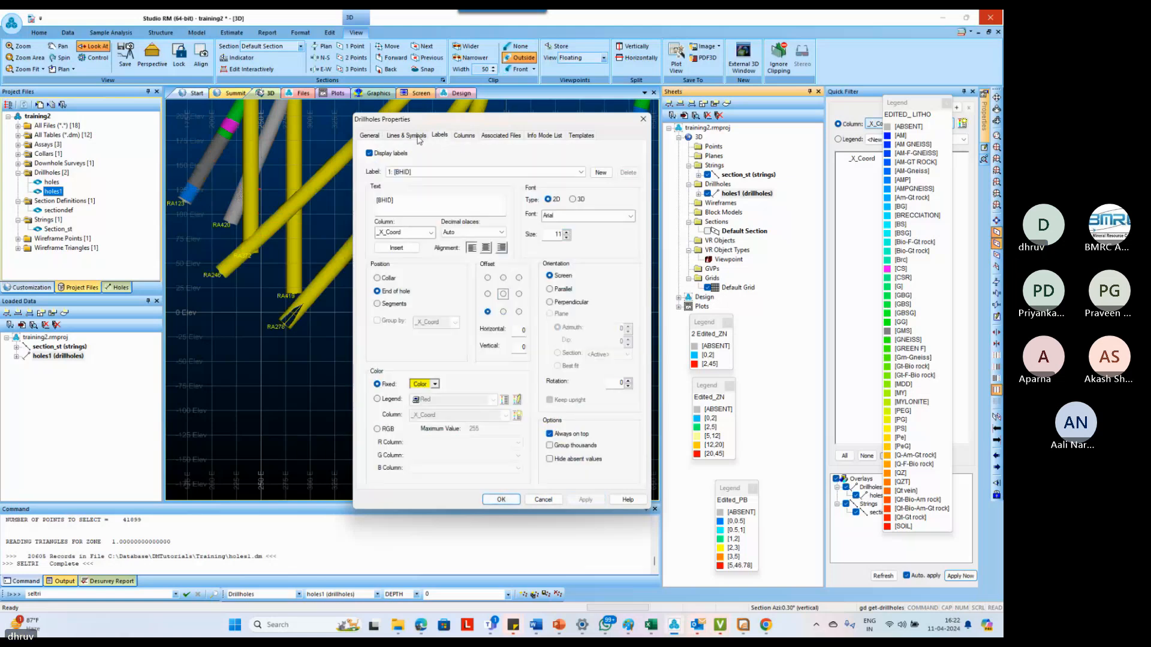
{"action": "left_click", "coordinate": [420, 137]}
{"action": "left_click", "coordinate": [442, 163]}
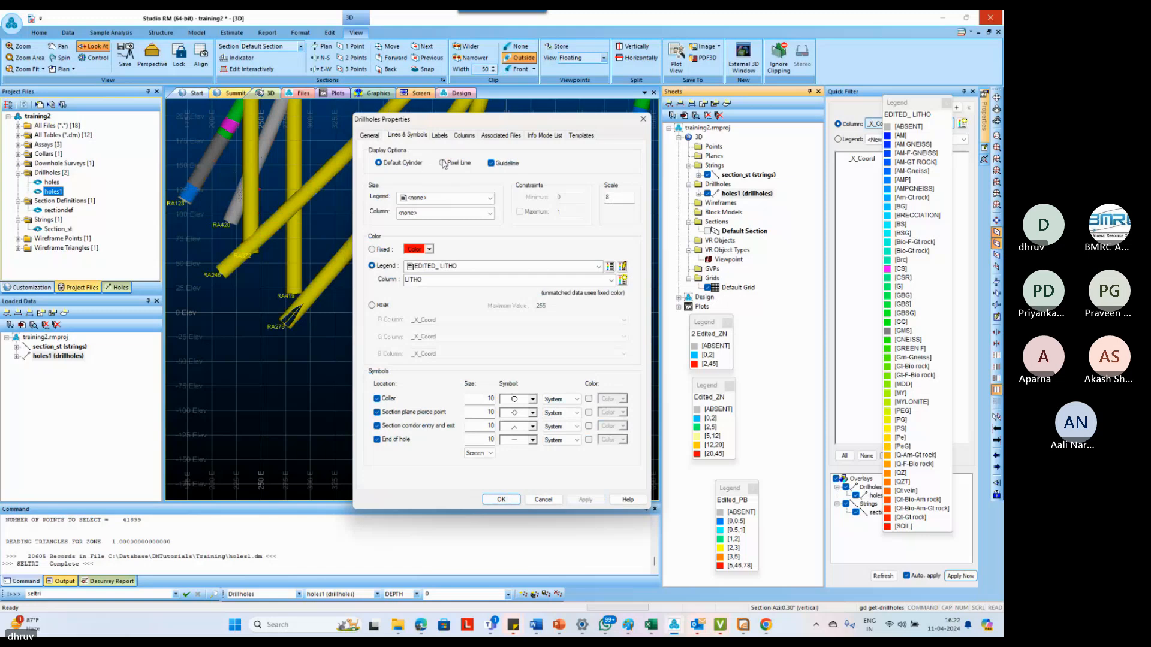
{"action": "left_click", "coordinate": [585, 501]}
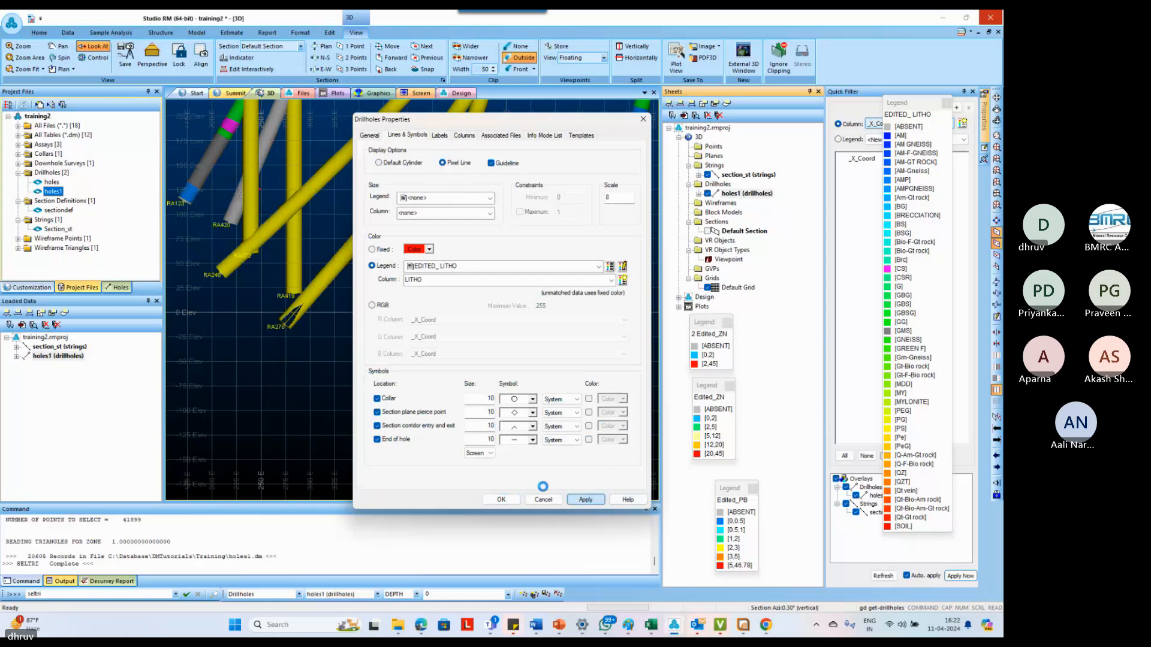
{"action": "double_click", "coordinate": [617, 197]}
{"action": "type", "text": "4"}
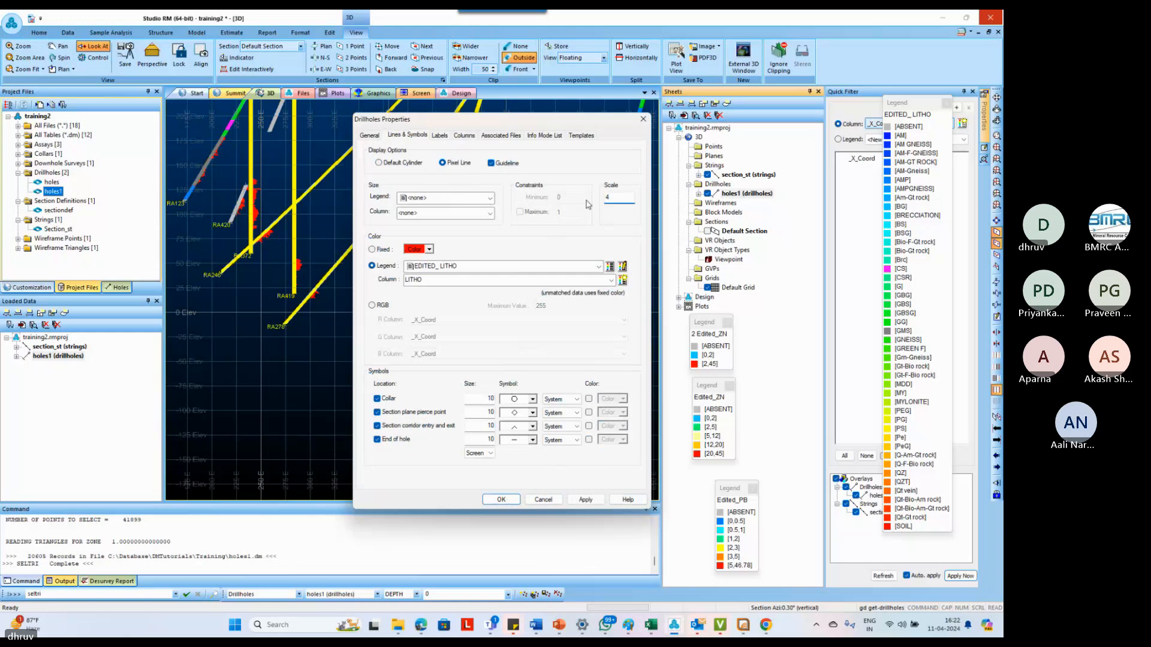
{"action": "left_click", "coordinate": [585, 500]}
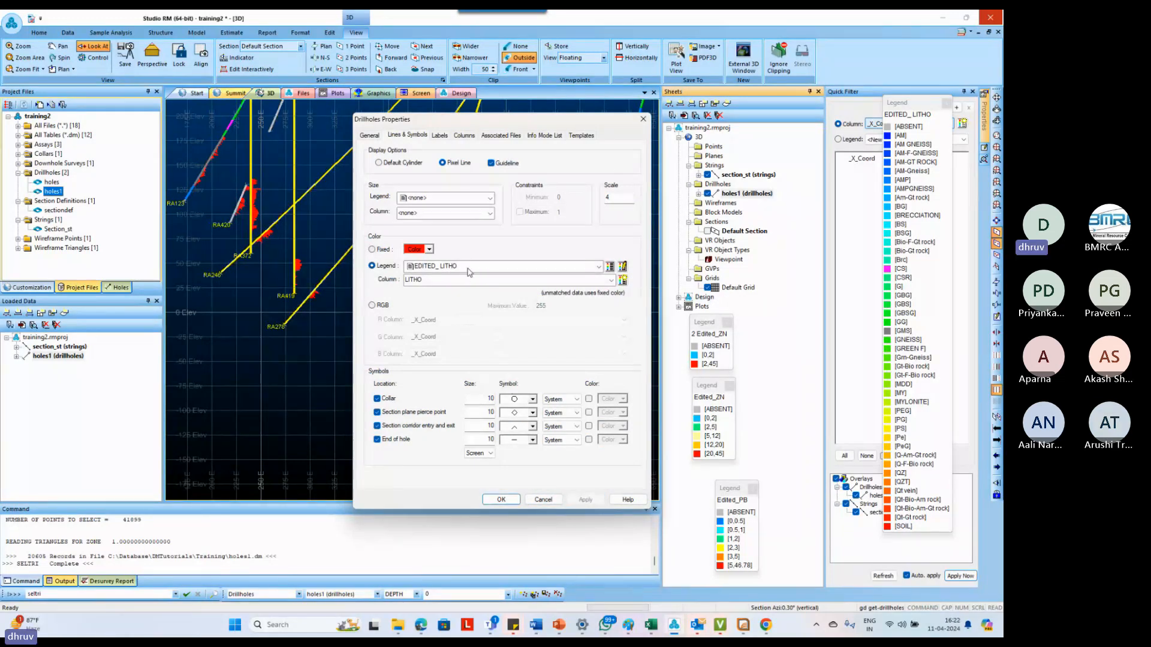
Hide the EDITED_LITHO legend window from the display
{"action": "left_click", "coordinate": [558, 265]}
{"action": "left_click", "coordinate": [609, 267]}
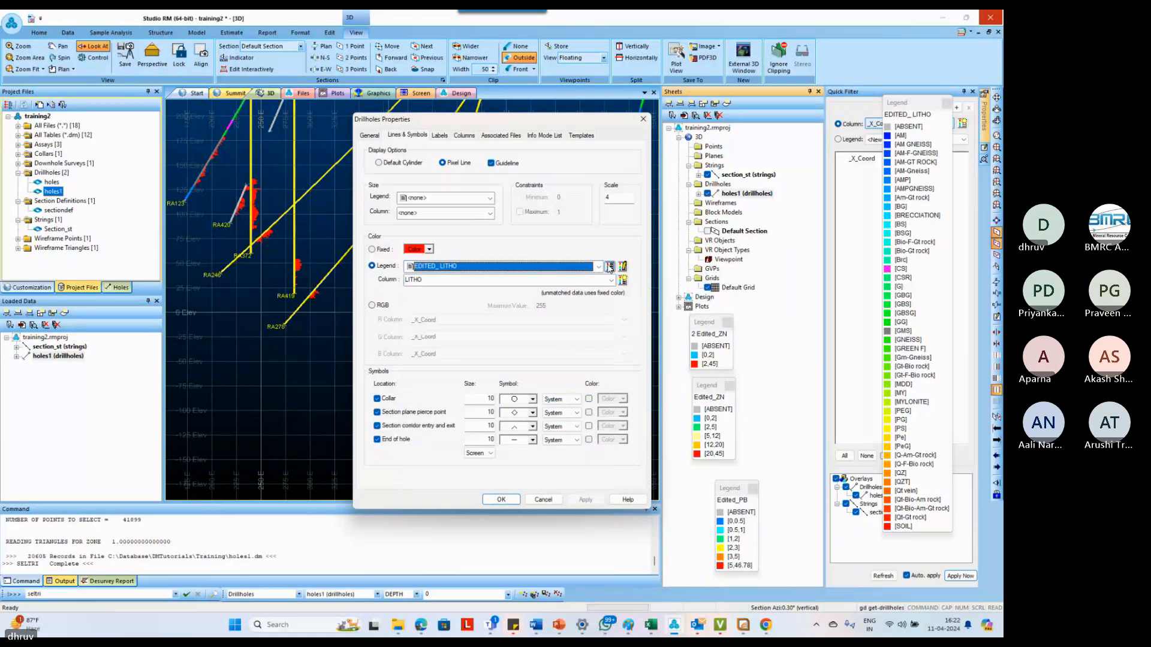
{"action": "left_click", "coordinate": [609, 268]}
{"action": "left_click", "coordinate": [420, 121]}
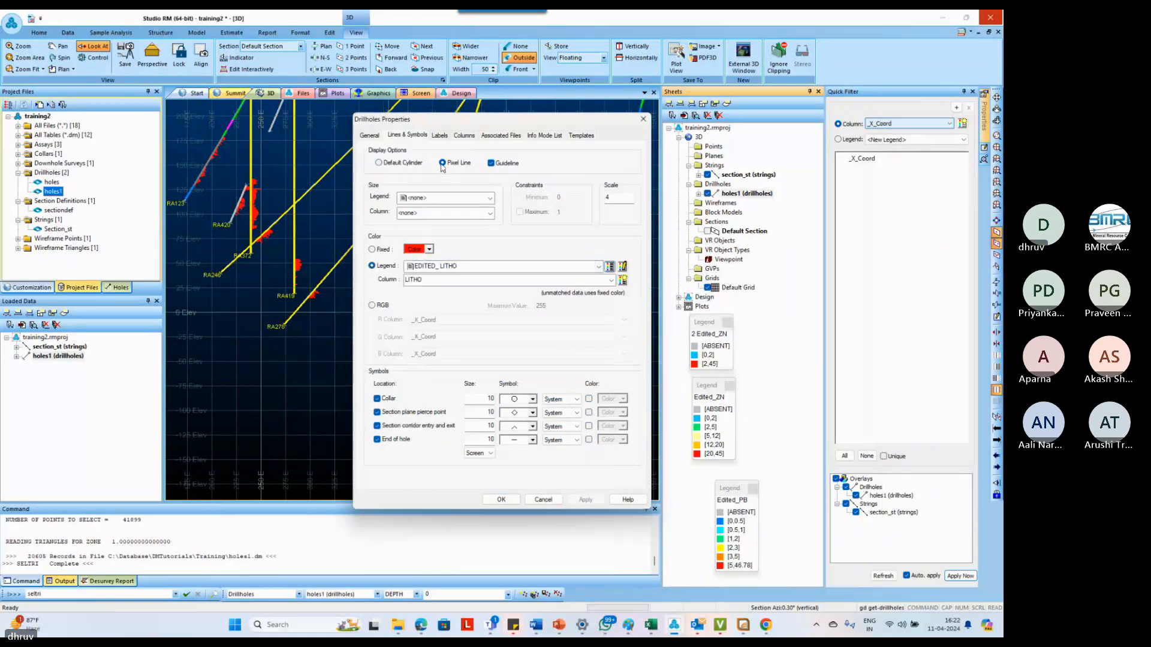
Keep LITHO as the color column for the EDITED_LITHO legend and accept the holes1 drillhole display properties
{"action": "left_click", "coordinate": [465, 279]}
{"action": "left_click", "coordinate": [465, 279]}
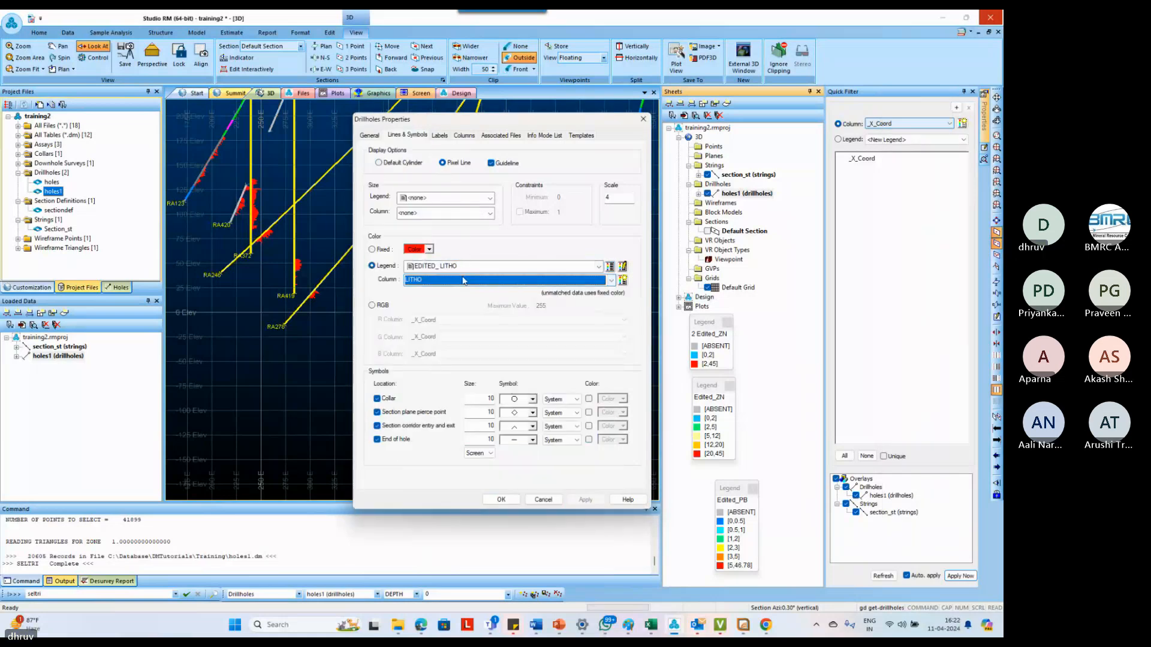
{"action": "left_click", "coordinate": [274, 406]}
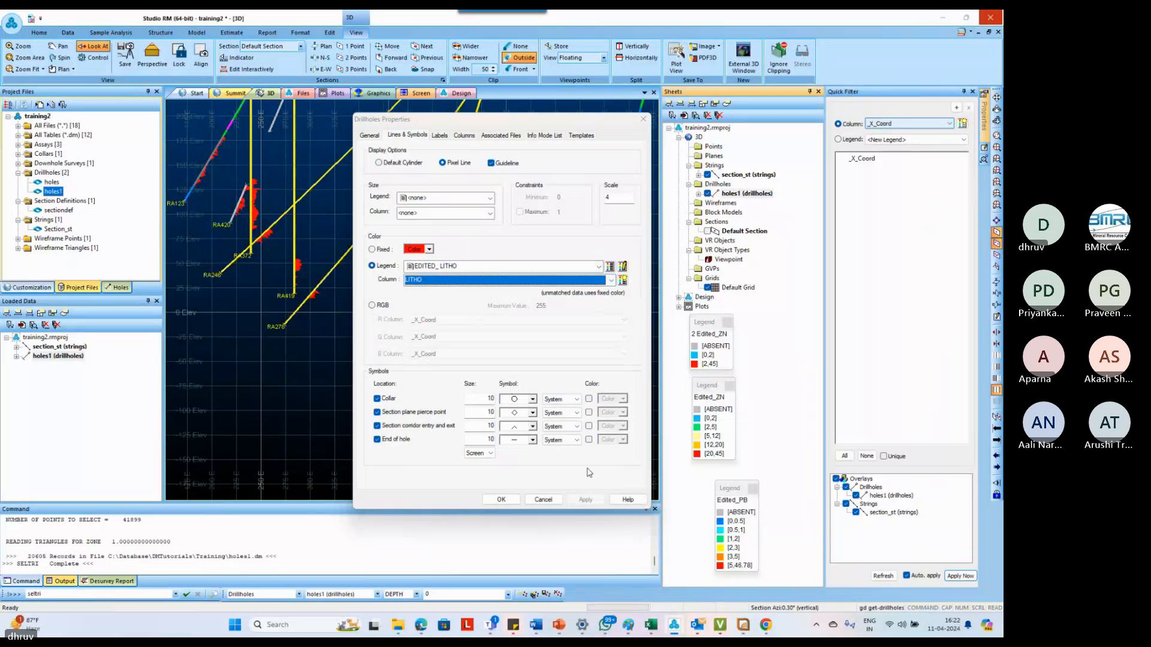
{"action": "left_click", "coordinate": [501, 499]}
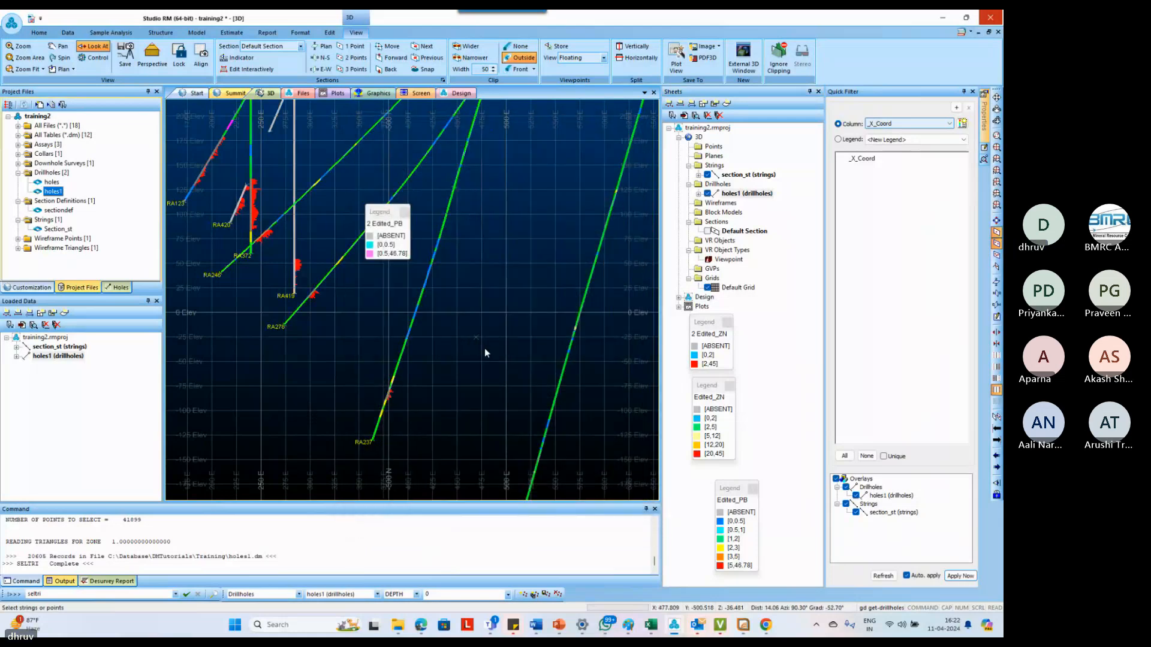
Move the 2 Edited_PB legend out of the 3D view, above the 2 Edited_ZN legend
{"action": "scroll", "coordinate": [497, 327], "scroll_direction": "down", "scroll_amount": 2}
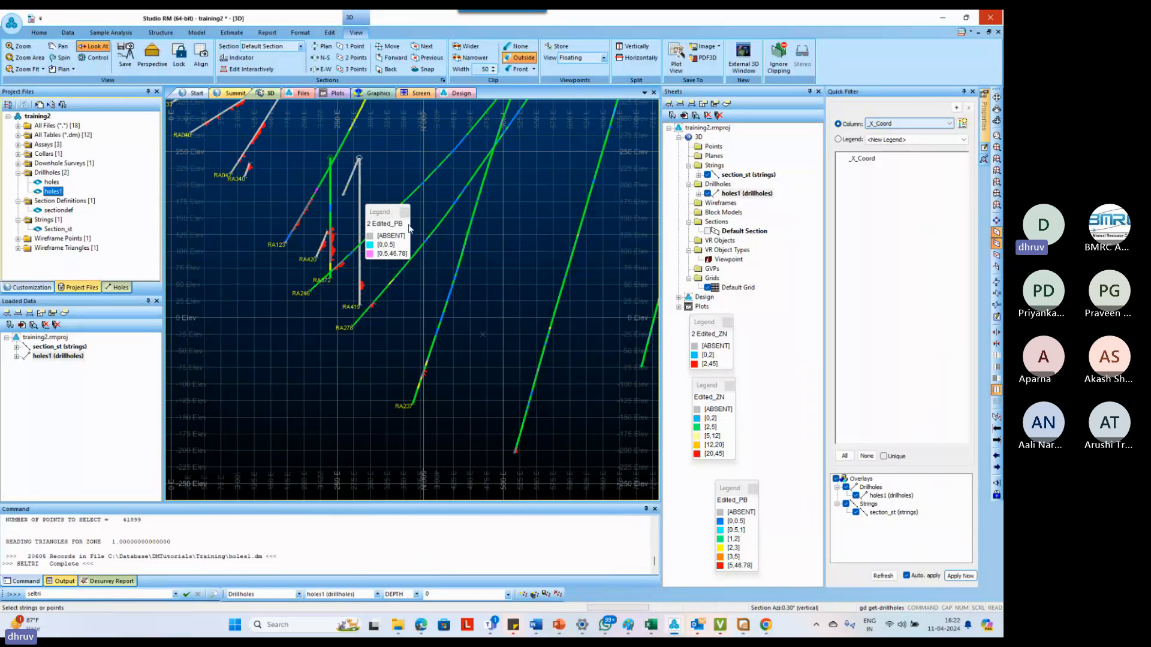
{"action": "left_click_drag", "start_coordinate": [386, 213], "coordinate": [775, 252]}
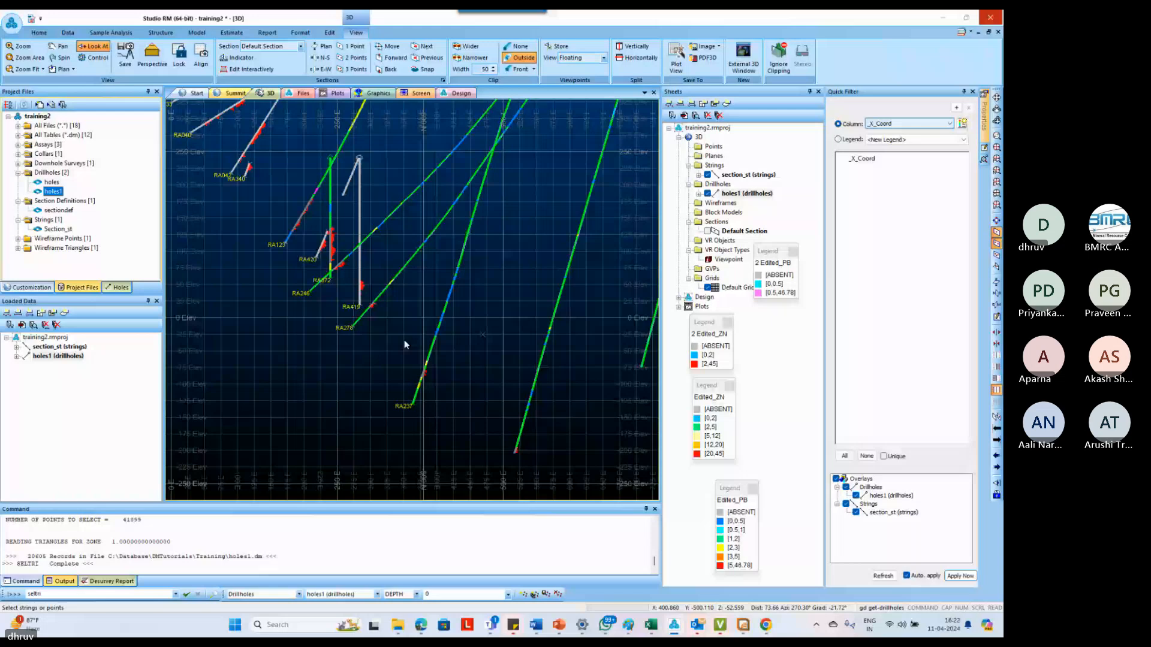
Move the section plane by a distance of 50
{"action": "left_click", "coordinate": [437, 352]}
{"action": "middle_click_drag", "start_coordinate": [437, 352], "coordinate": [478, 431]}
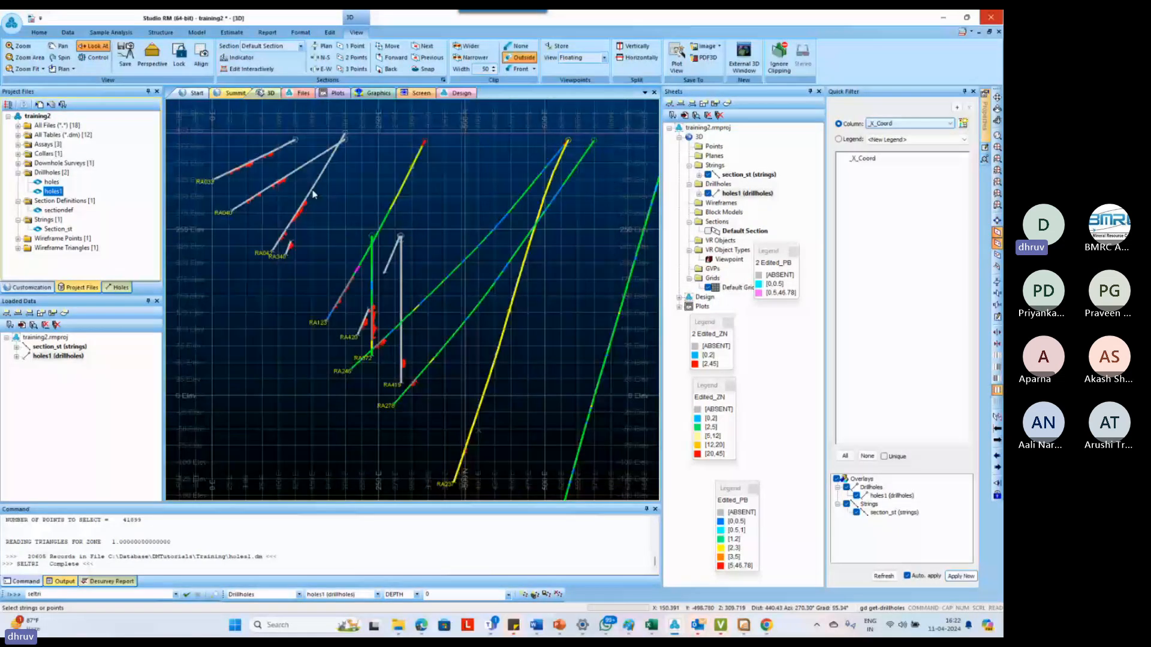
{"action": "left_click", "coordinate": [392, 46]}
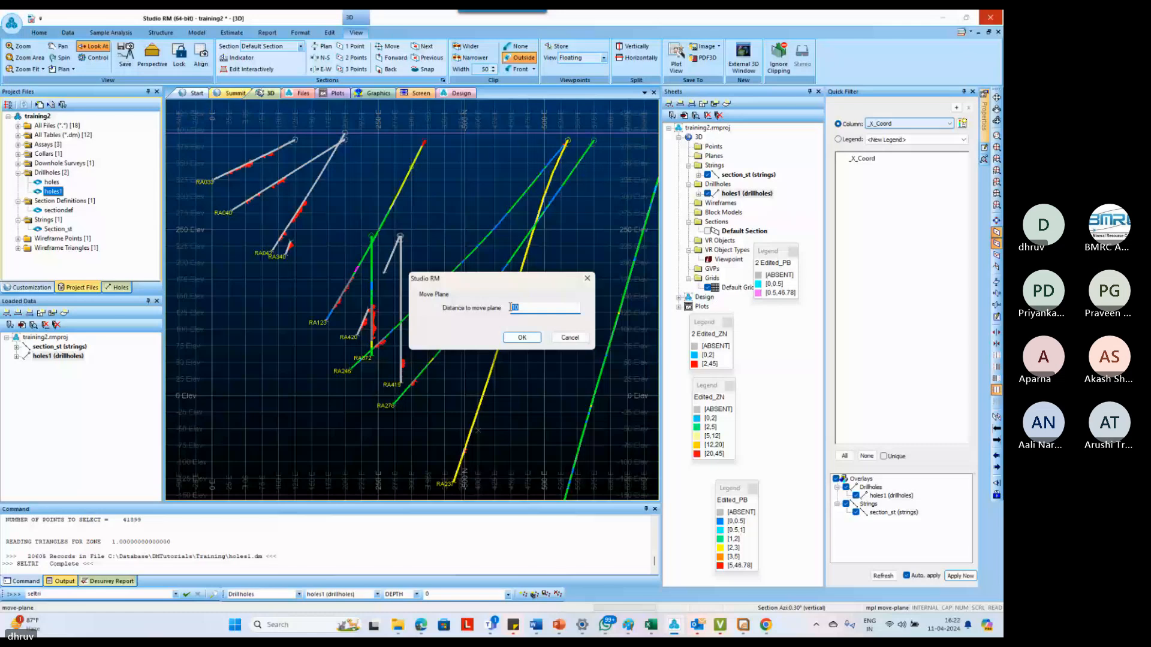
{"action": "type", "text": "50"}
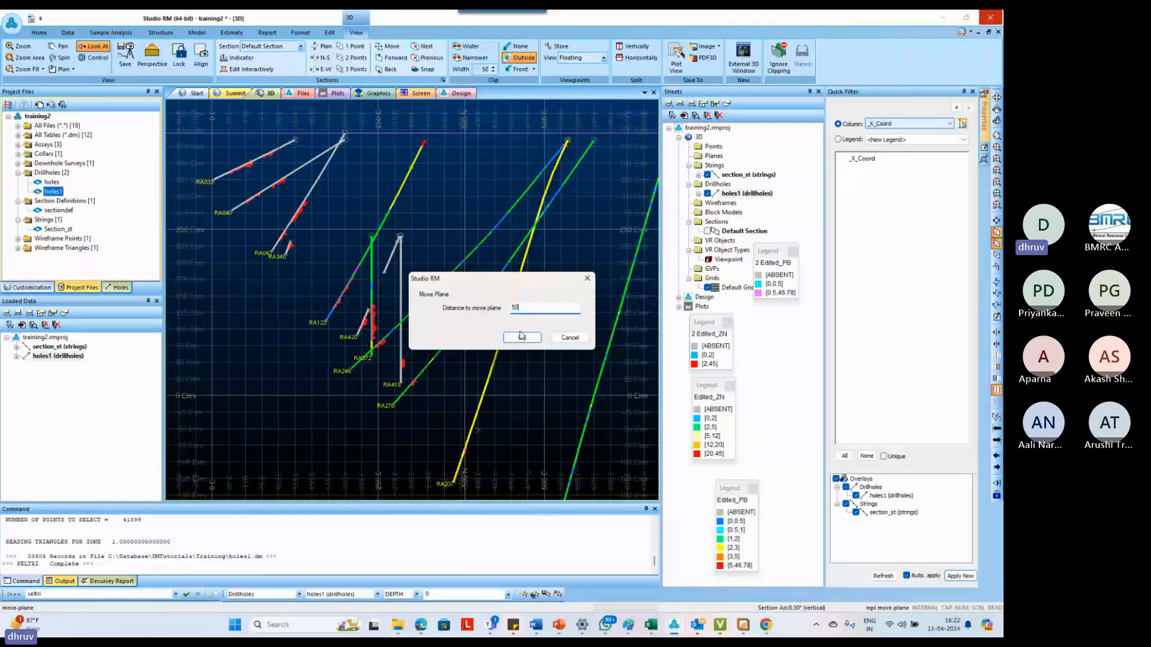
{"action": "left_click", "coordinate": [521, 337]}
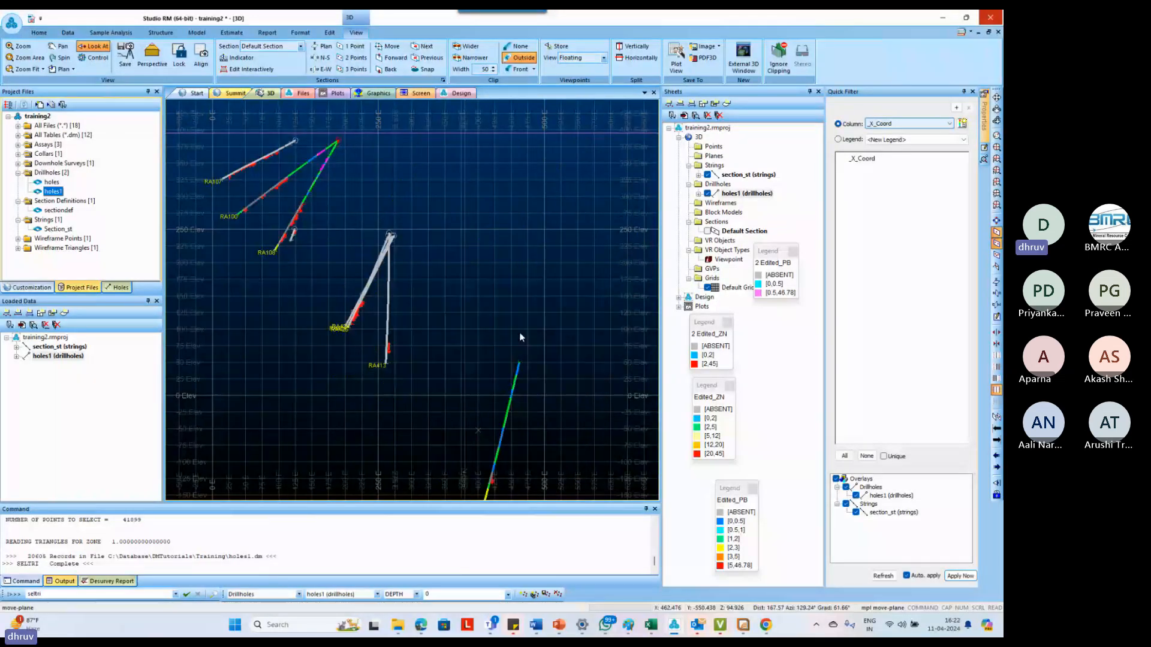
Step the section plane backward and forward to examine the drillholes and their grade histograms on successive sections
{"action": "left_click", "coordinate": [388, 70]}
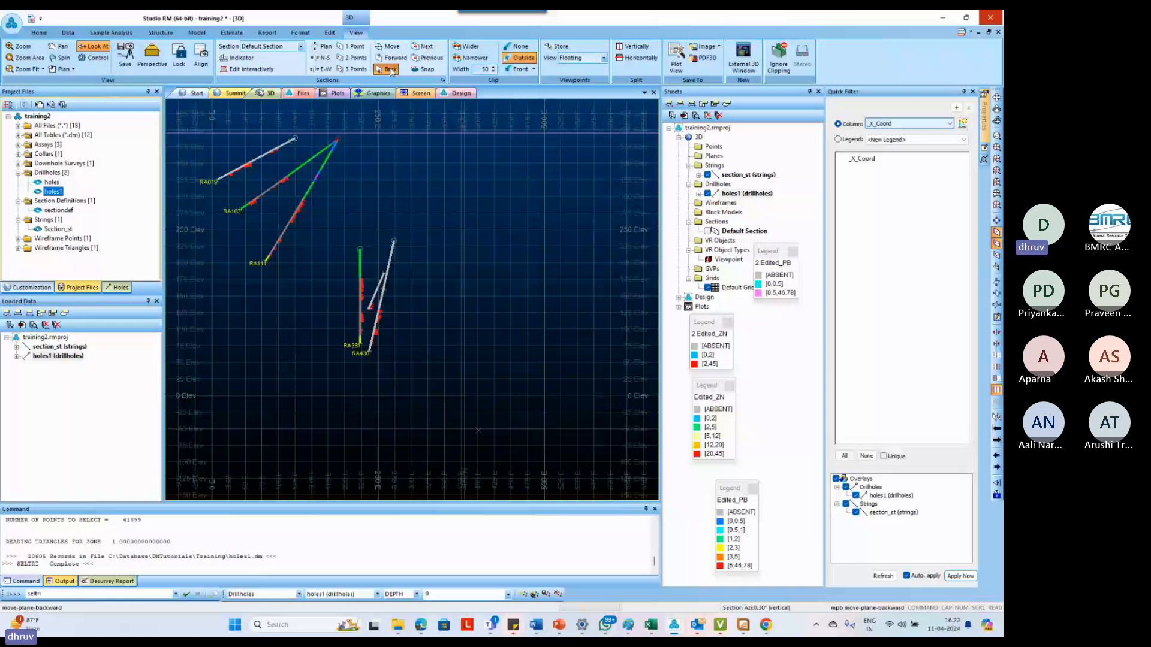
{"action": "left_click", "coordinate": [391, 59]}
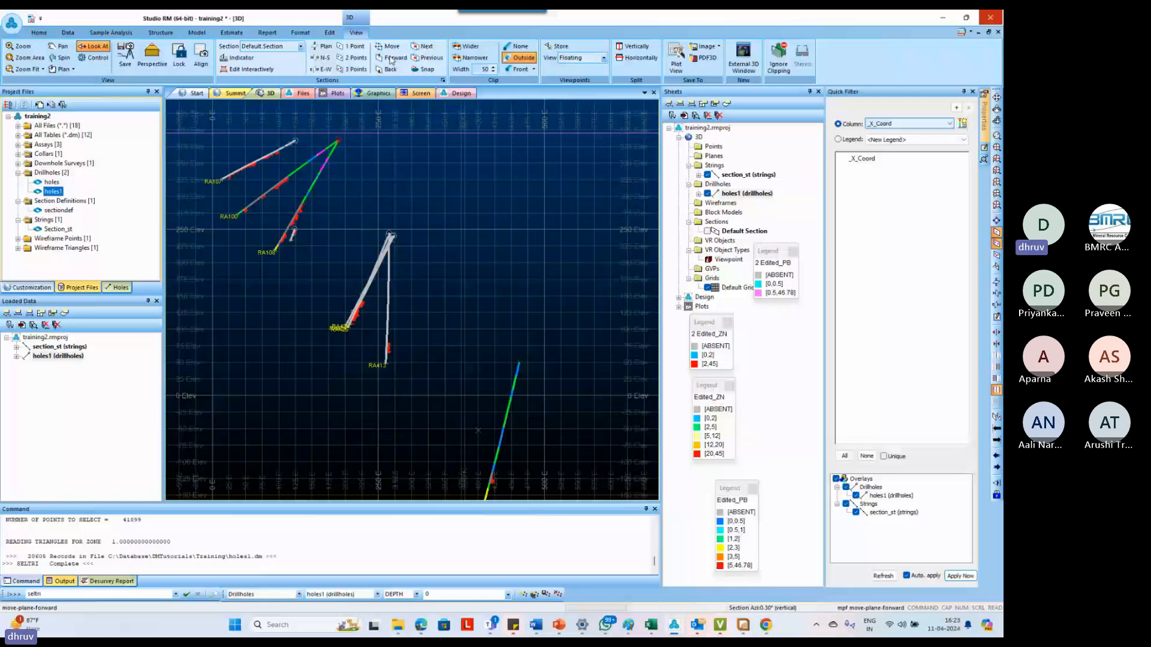
{"action": "left_click", "coordinate": [391, 58]}
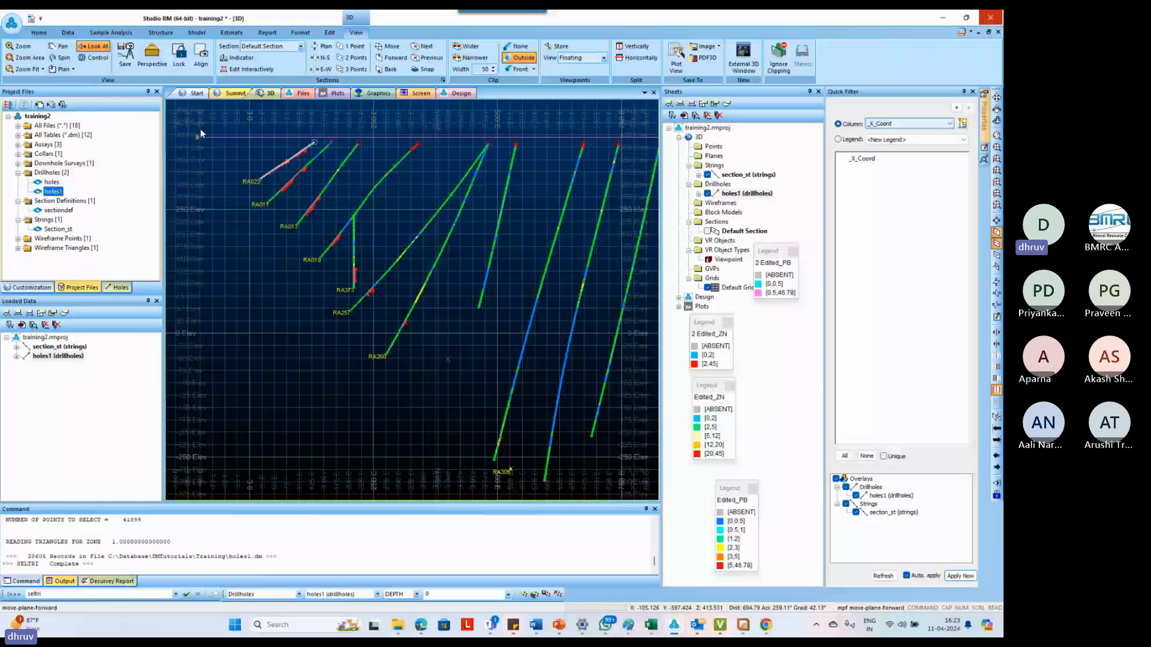
{"action": "left_click", "coordinate": [391, 70]}
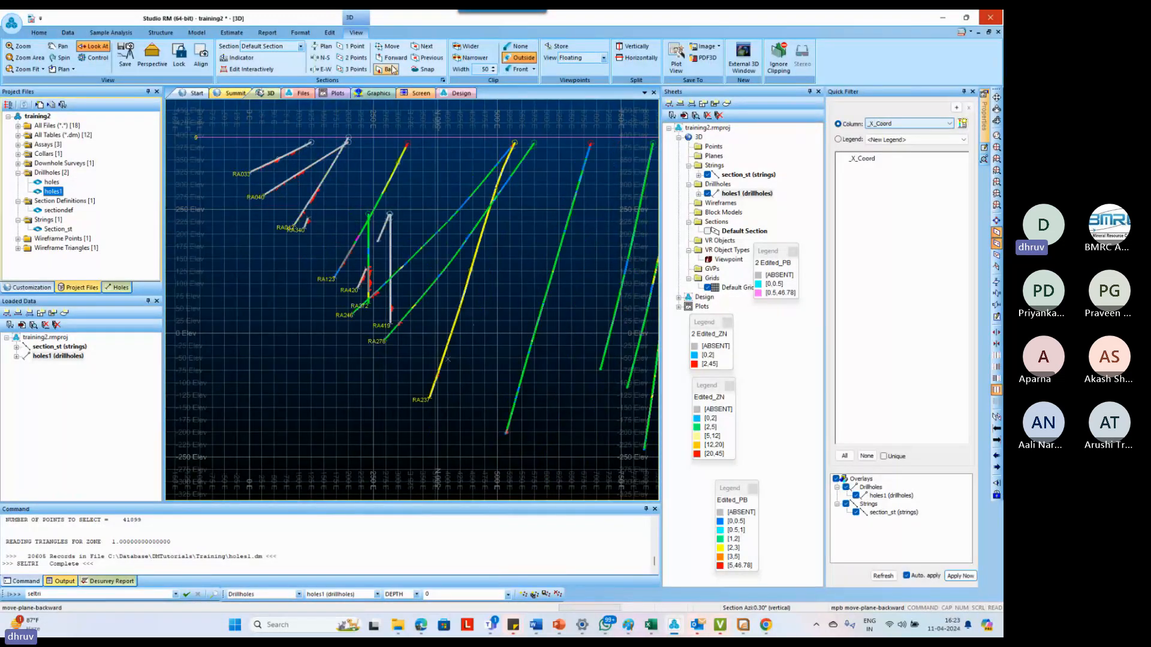
{"action": "left_click", "coordinate": [394, 70]}
{"action": "left_click", "coordinate": [393, 70]}
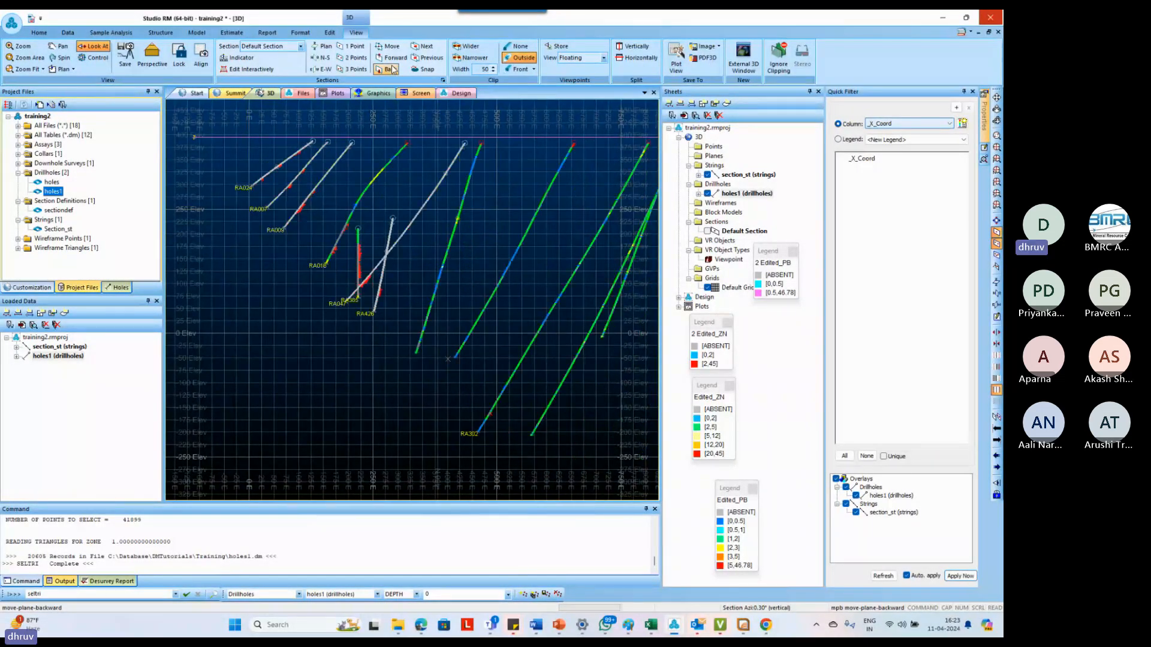
{"action": "left_click", "coordinate": [392, 58]}
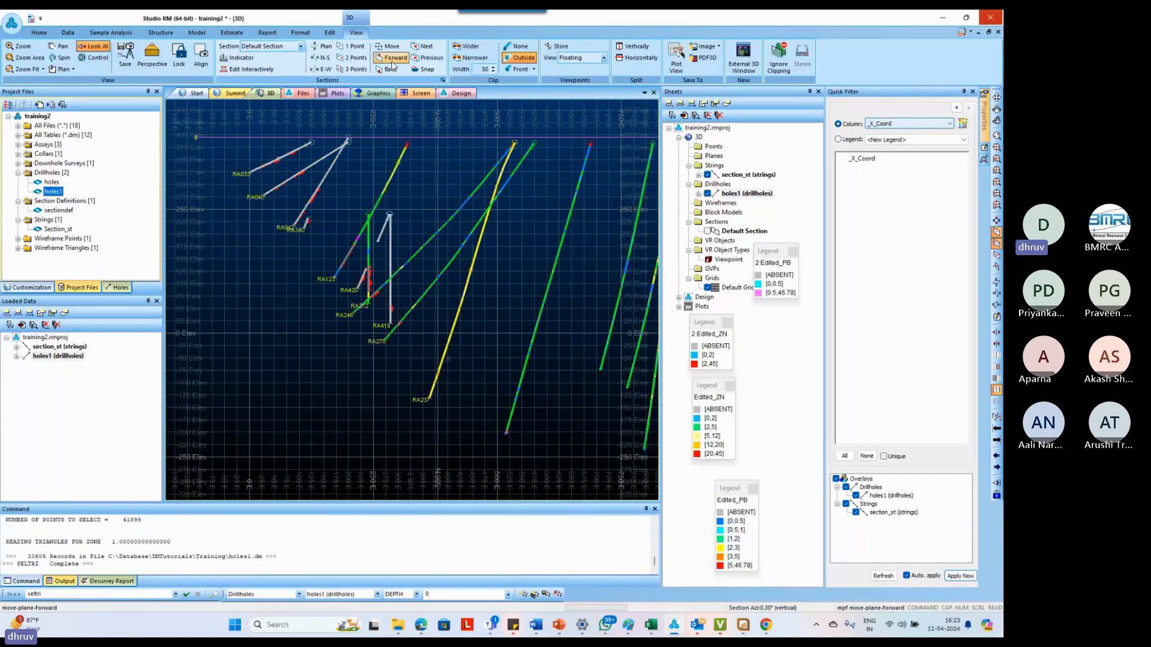
{"action": "left_click", "coordinate": [392, 60]}
{"action": "left_click", "coordinate": [393, 59]}
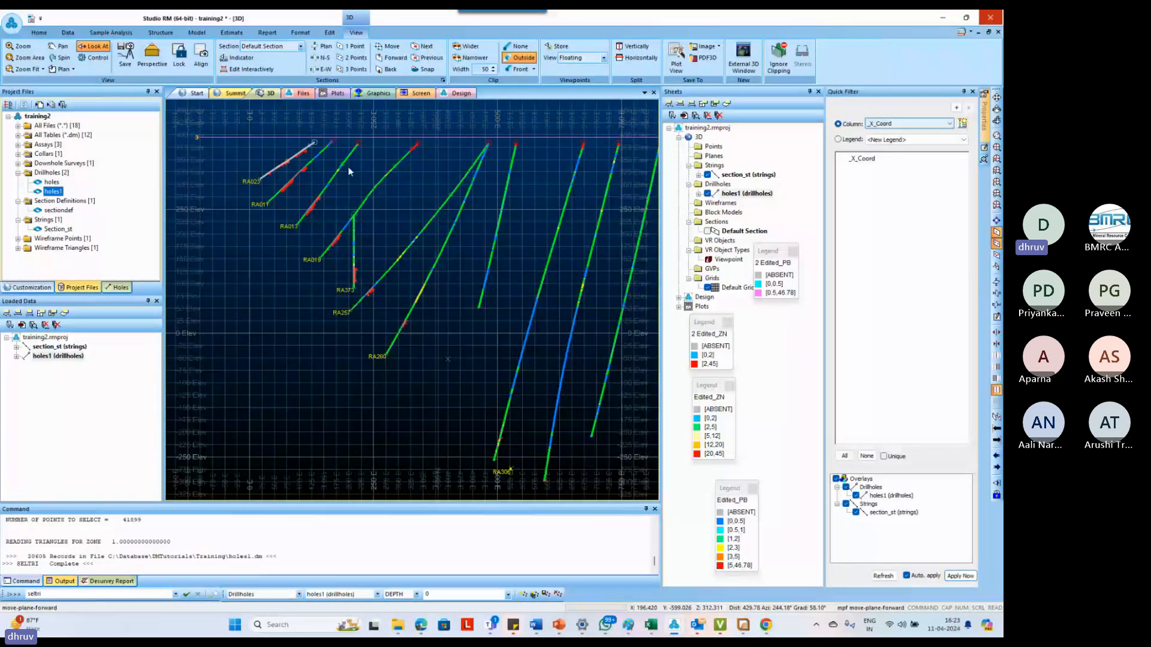
{"action": "left_click", "coordinate": [390, 59]}
{"action": "left_click", "coordinate": [389, 71]}
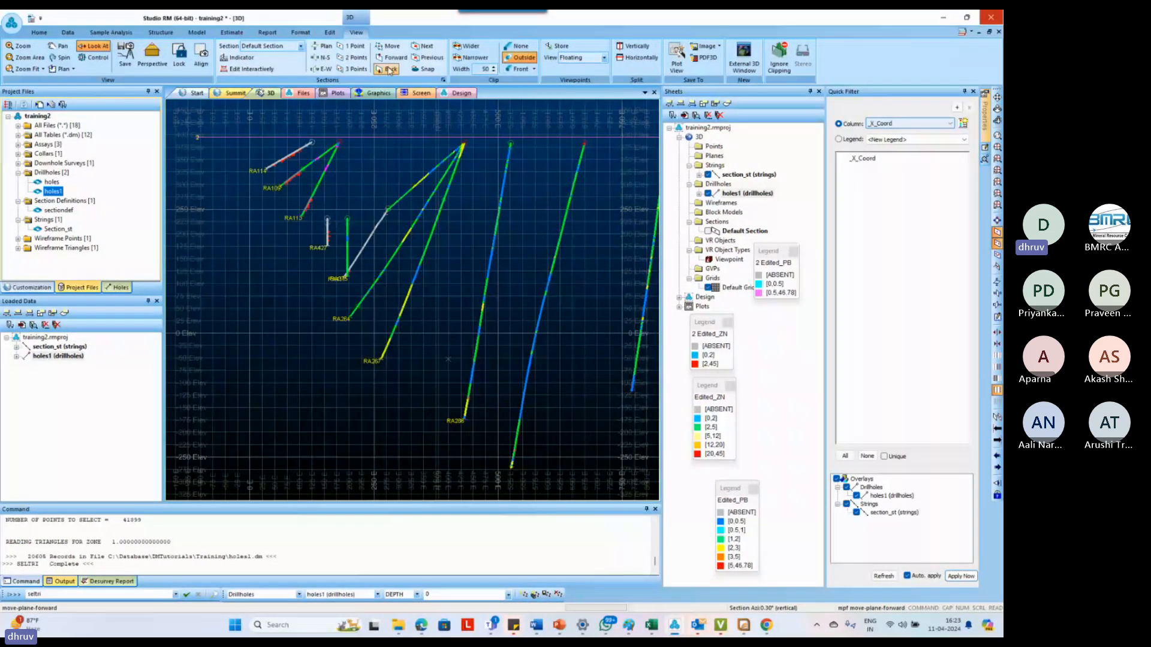
{"action": "left_click", "coordinate": [388, 73]}
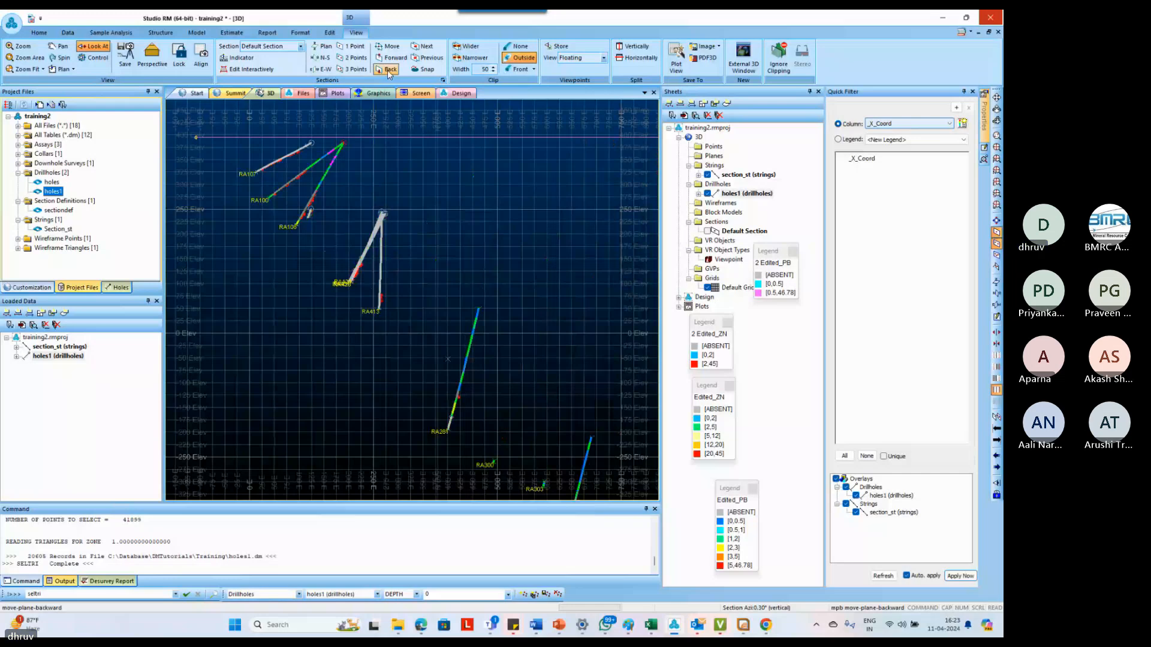
{"action": "left_click", "coordinate": [393, 58]}
{"action": "scroll", "coordinate": [252, 161], "scroll_direction": "up", "scroll_amount": 5}
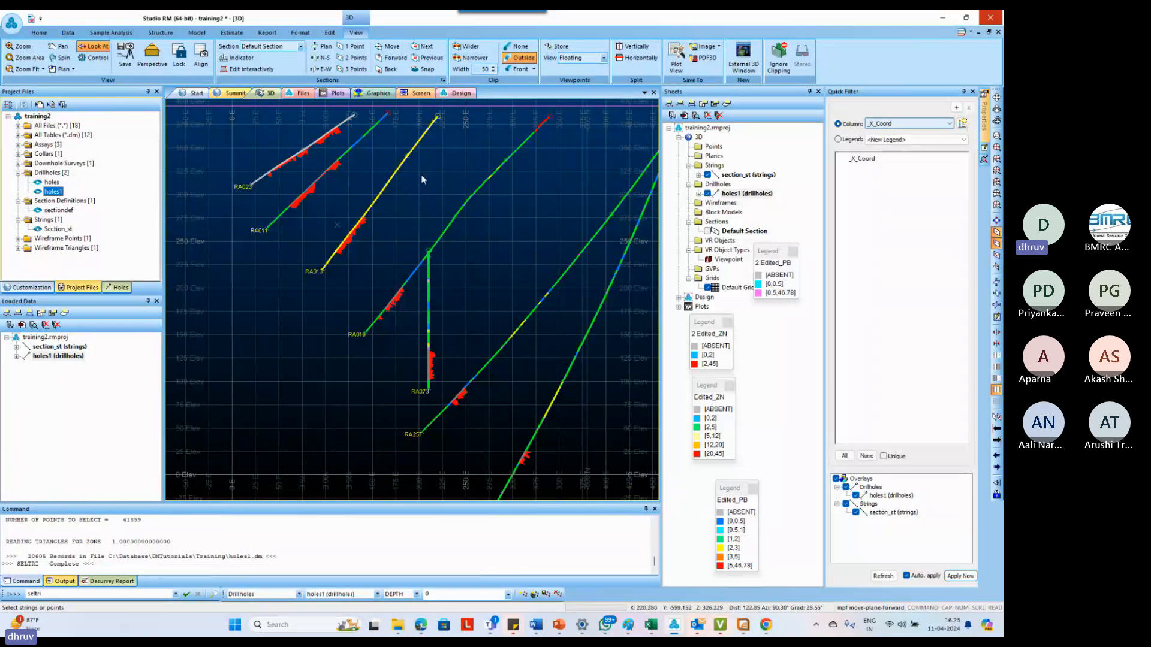
{"action": "scroll", "coordinate": [406, 160], "scroll_direction": "down", "scroll_amount": 1}
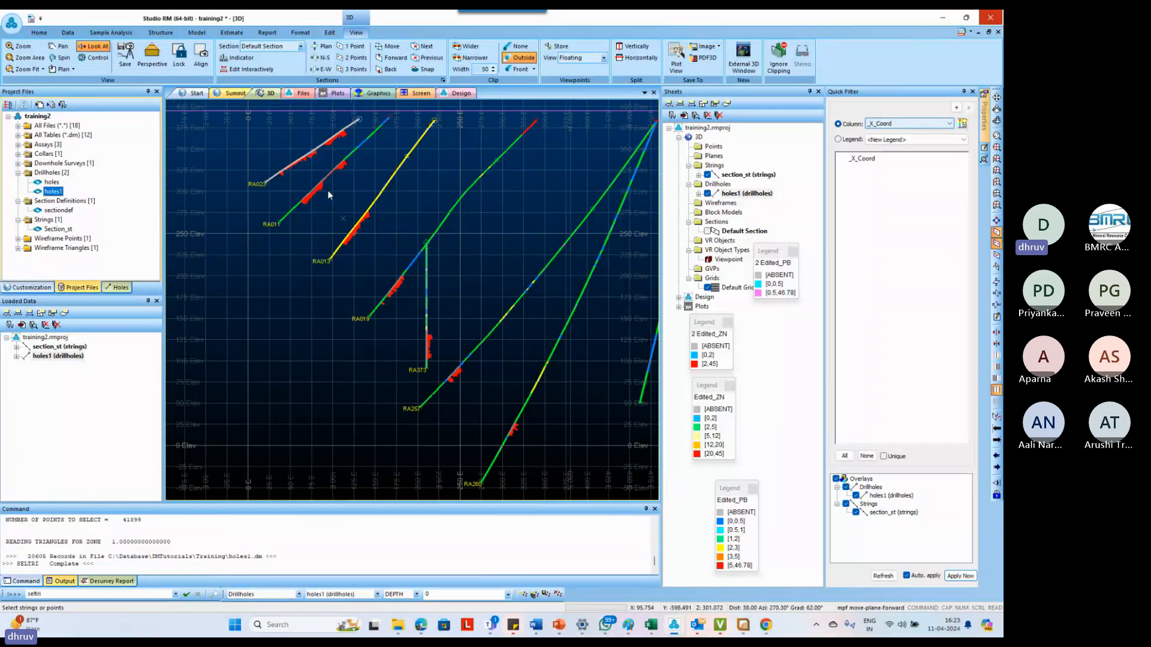
{"action": "left_click", "coordinate": [267, 131]}
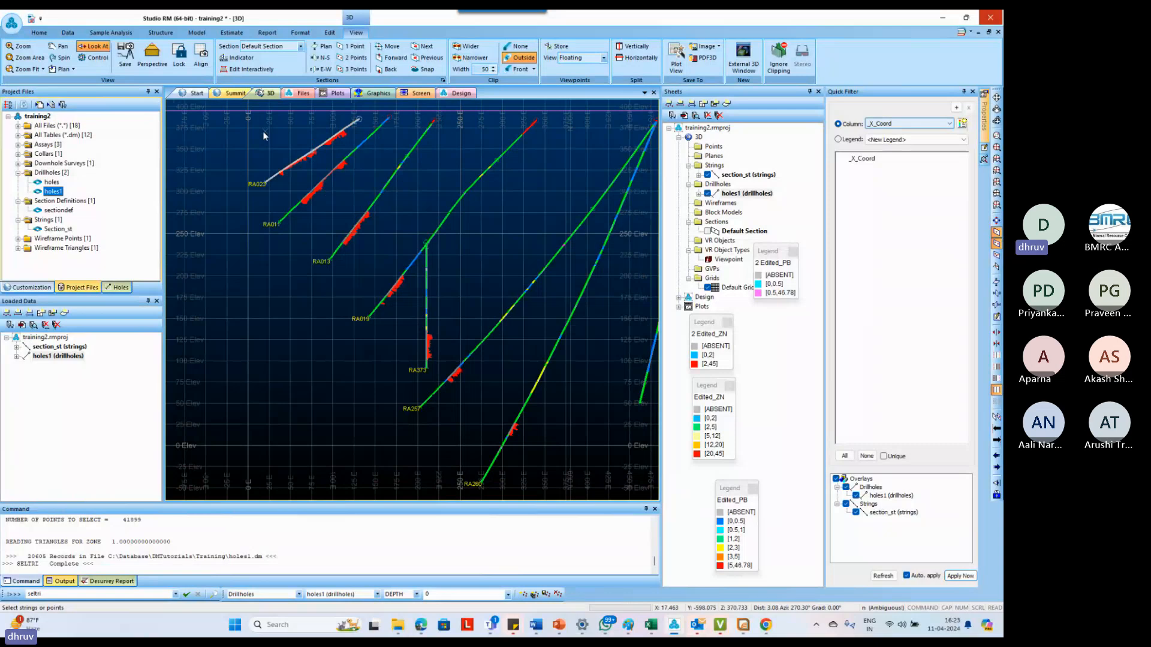
{"action": "key", "text": "s"}
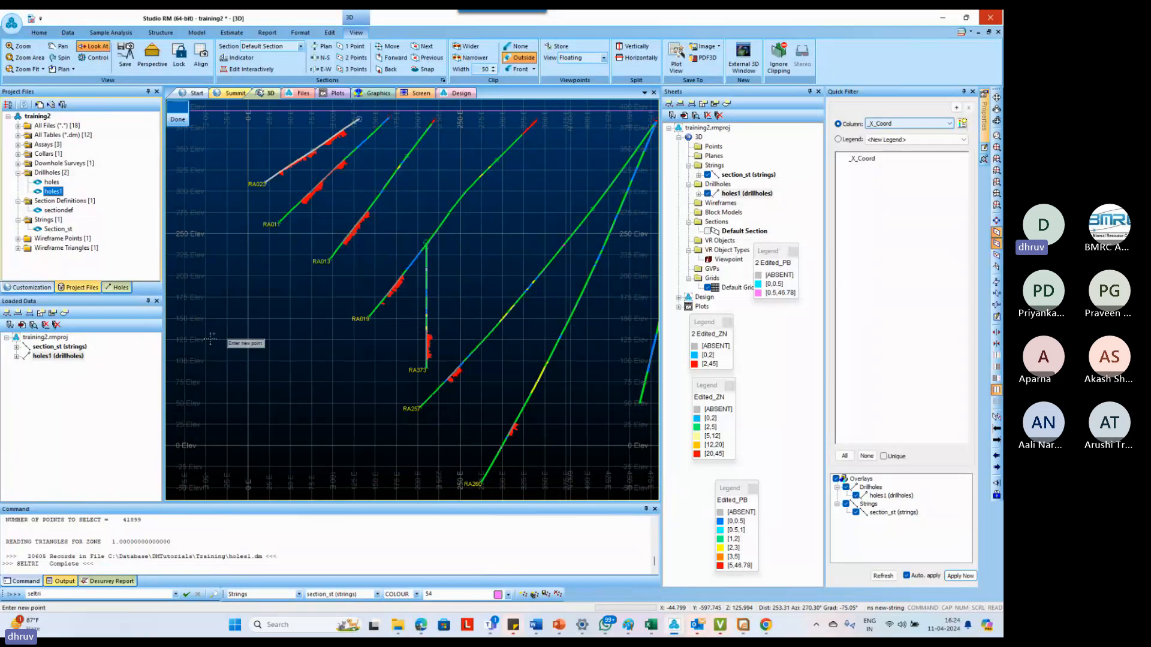
{"action": "left_click", "coordinate": [377, 594]}
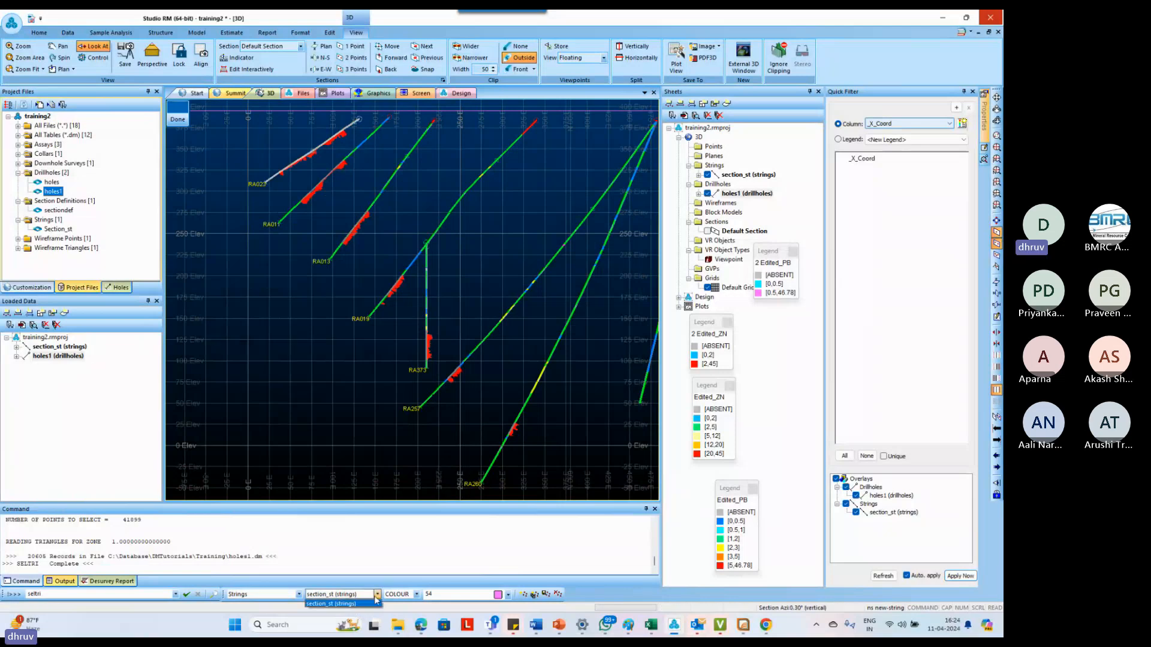
{"action": "left_click", "coordinate": [360, 603]}
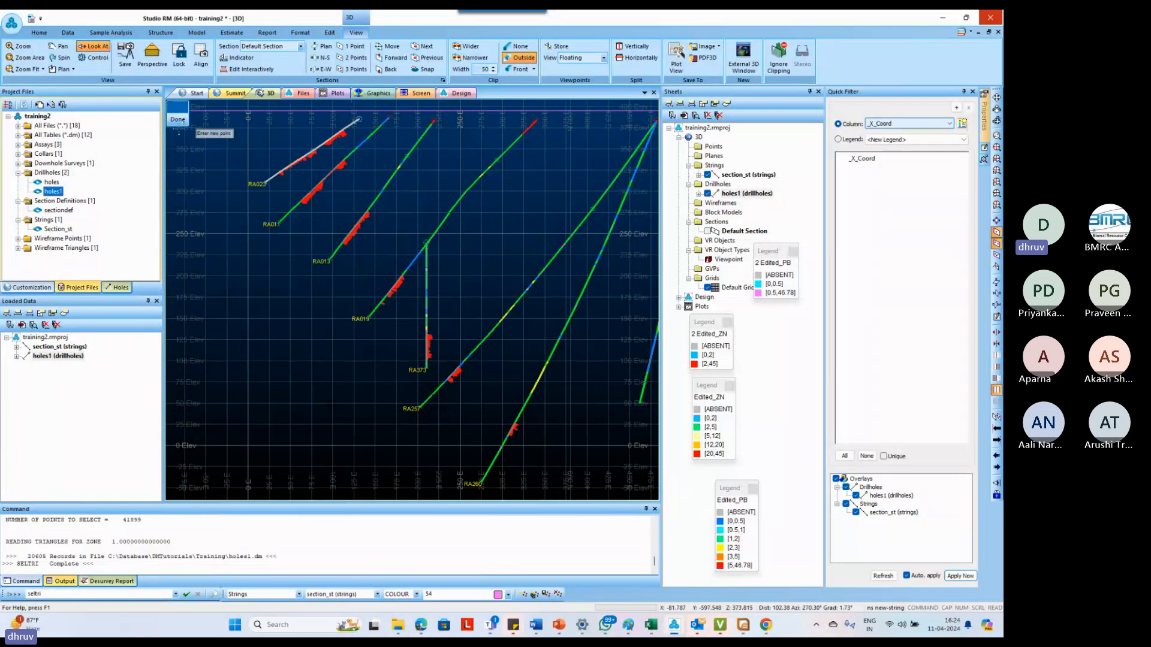
{"action": "left_click", "coordinate": [177, 119]}
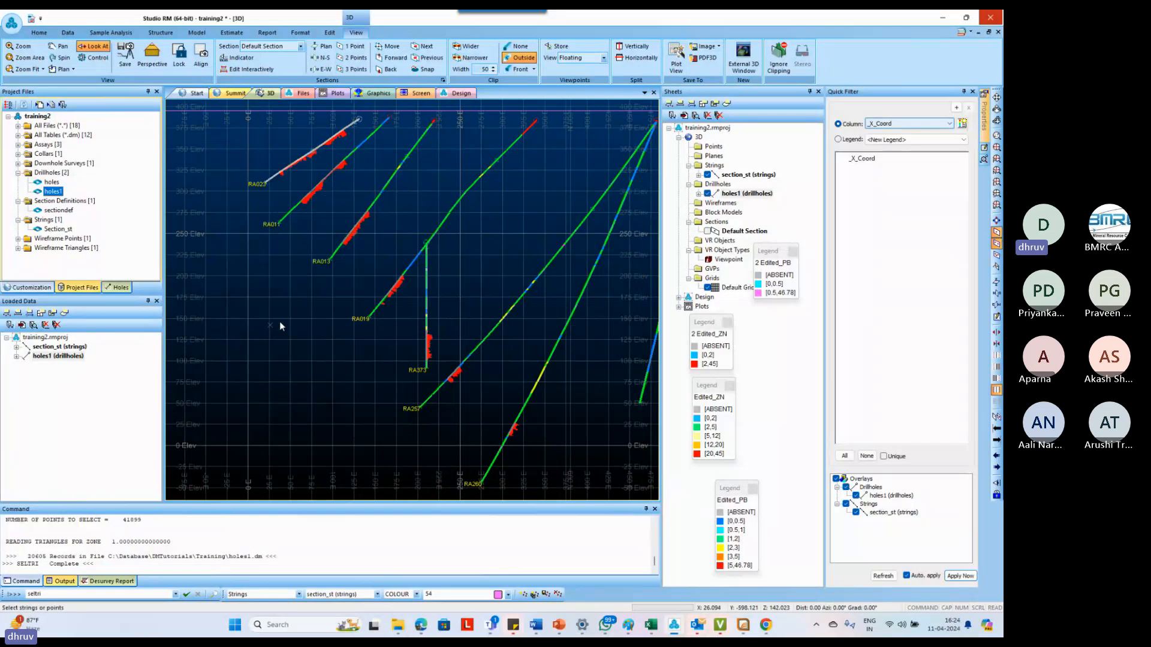
Create a new strings object in the 3D view and name it Ore_st
{"action": "left_click", "coordinate": [714, 166]}
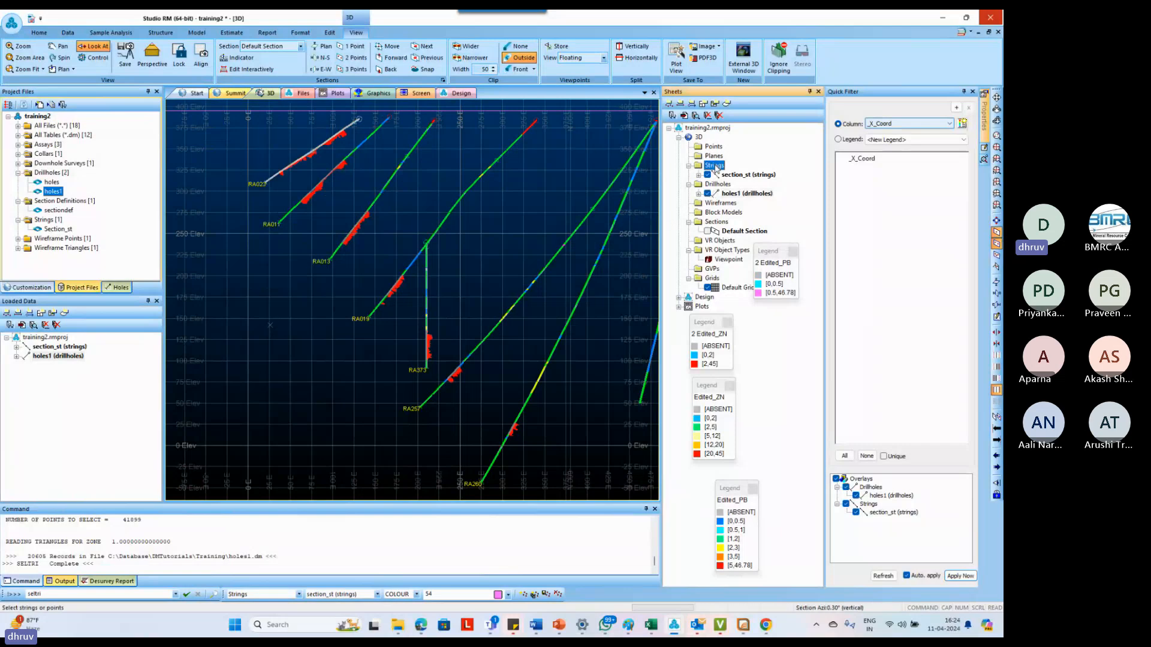
{"action": "right_click", "coordinate": [716, 168]}
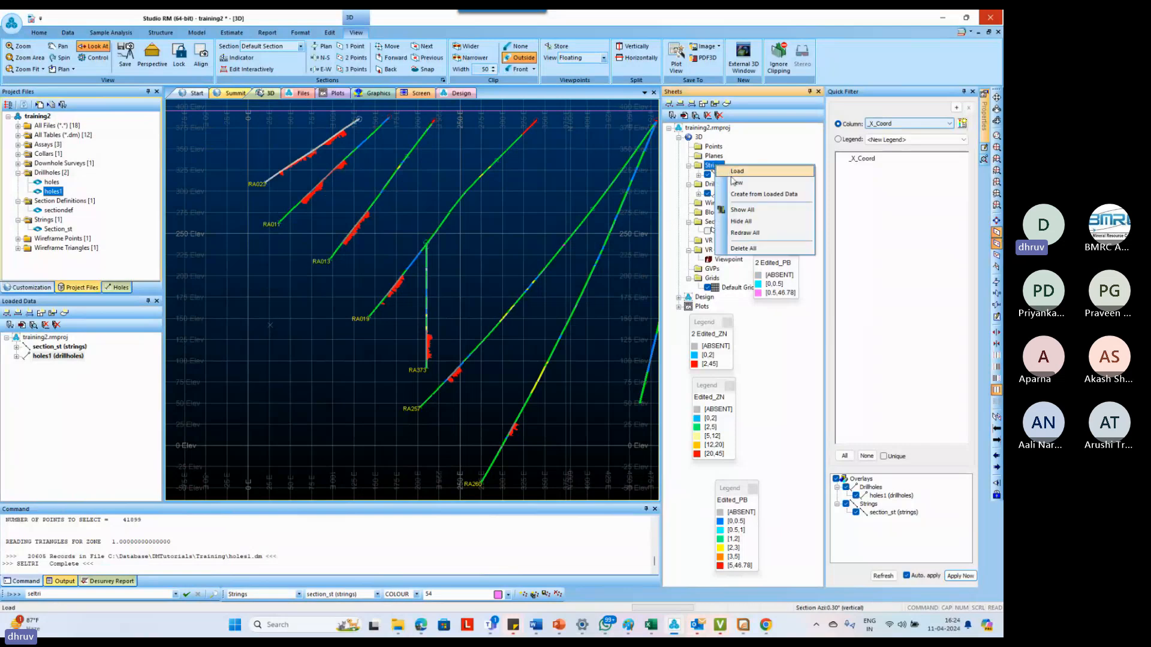
{"action": "left_click", "coordinate": [733, 182]}
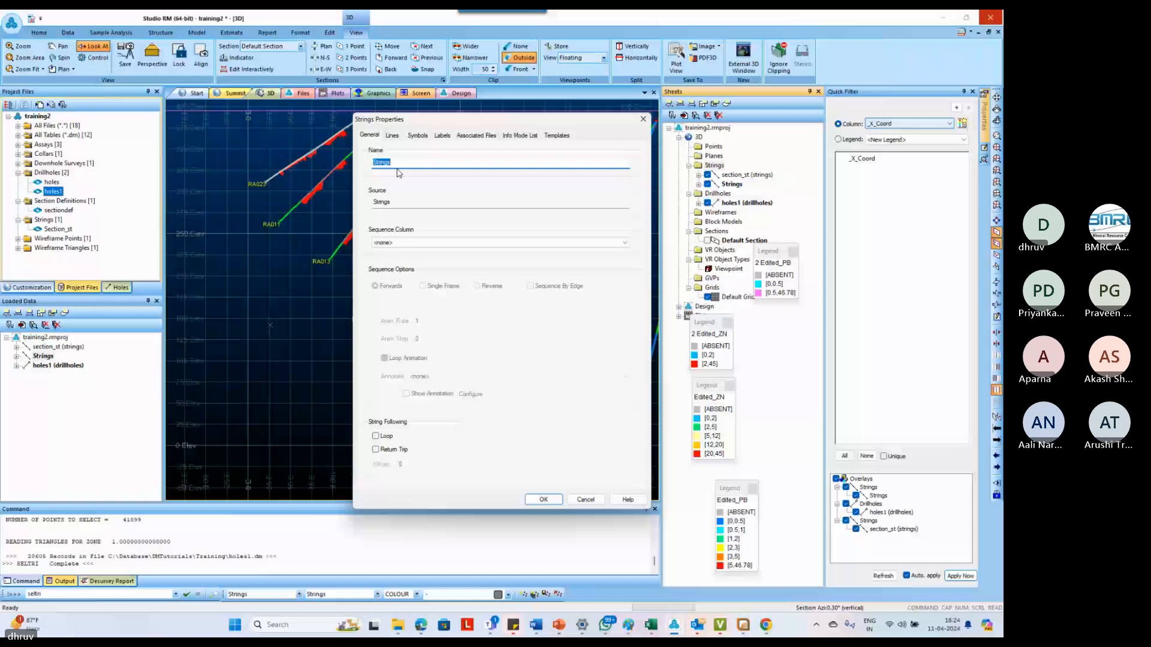
{"action": "type", "text": "Ore"}
{"action": "key", "text": "Return"}
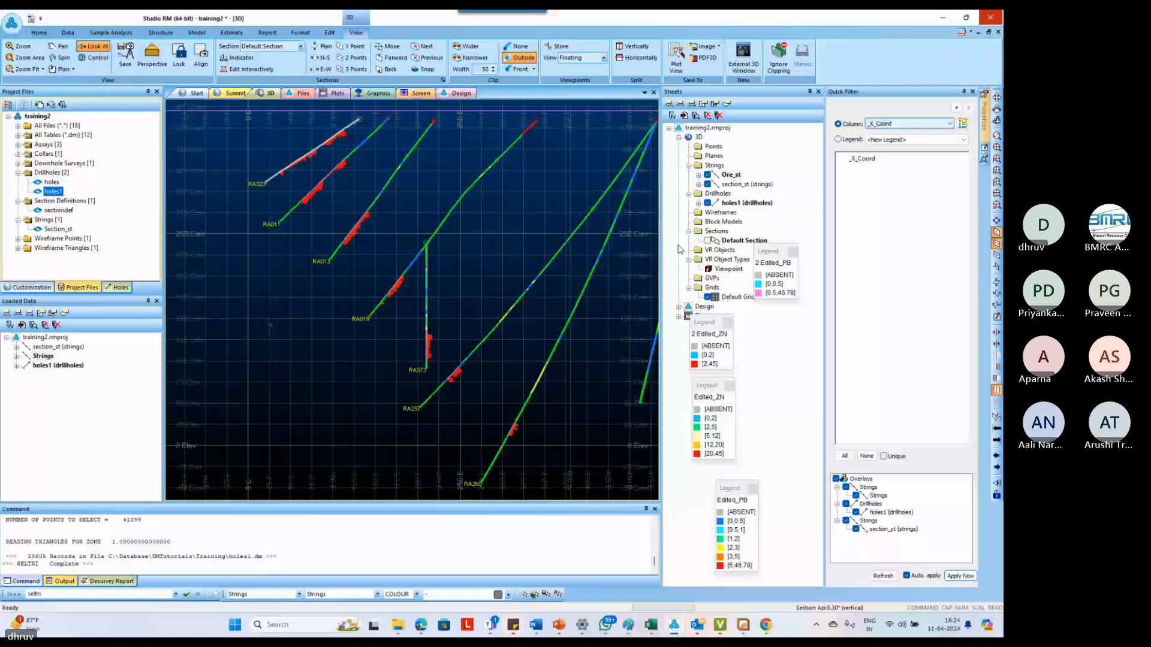
Save the new strings object to the Training folder as the Datamine file Ore_st
{"action": "left_click", "coordinate": [737, 178]}
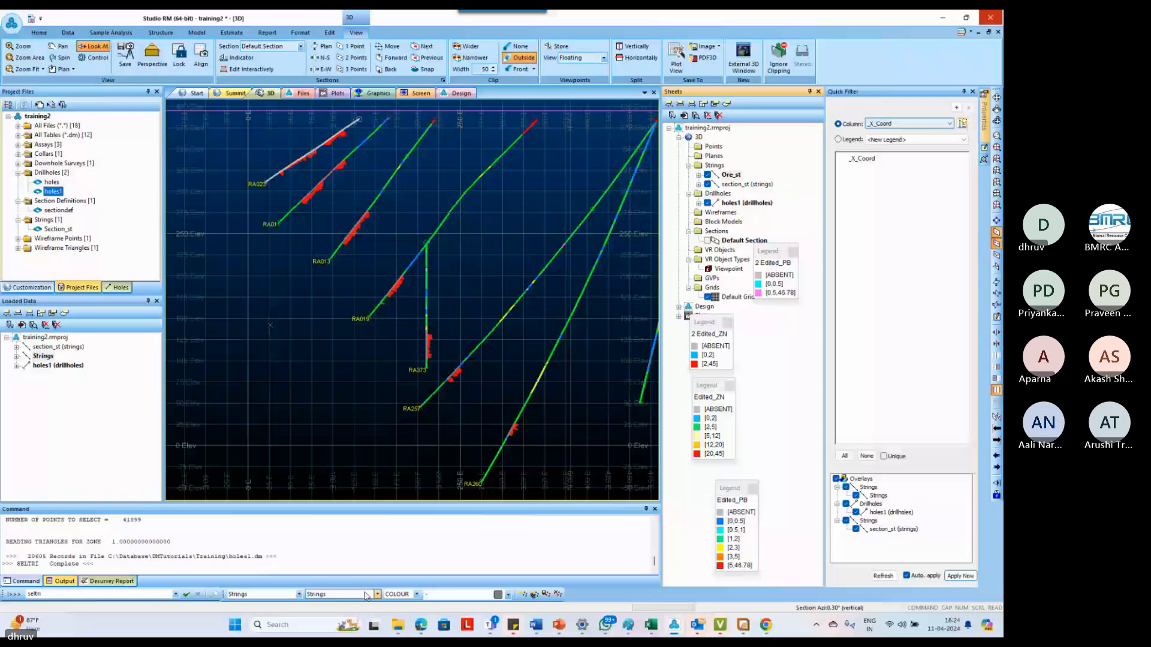
{"action": "right_click", "coordinate": [44, 356]}
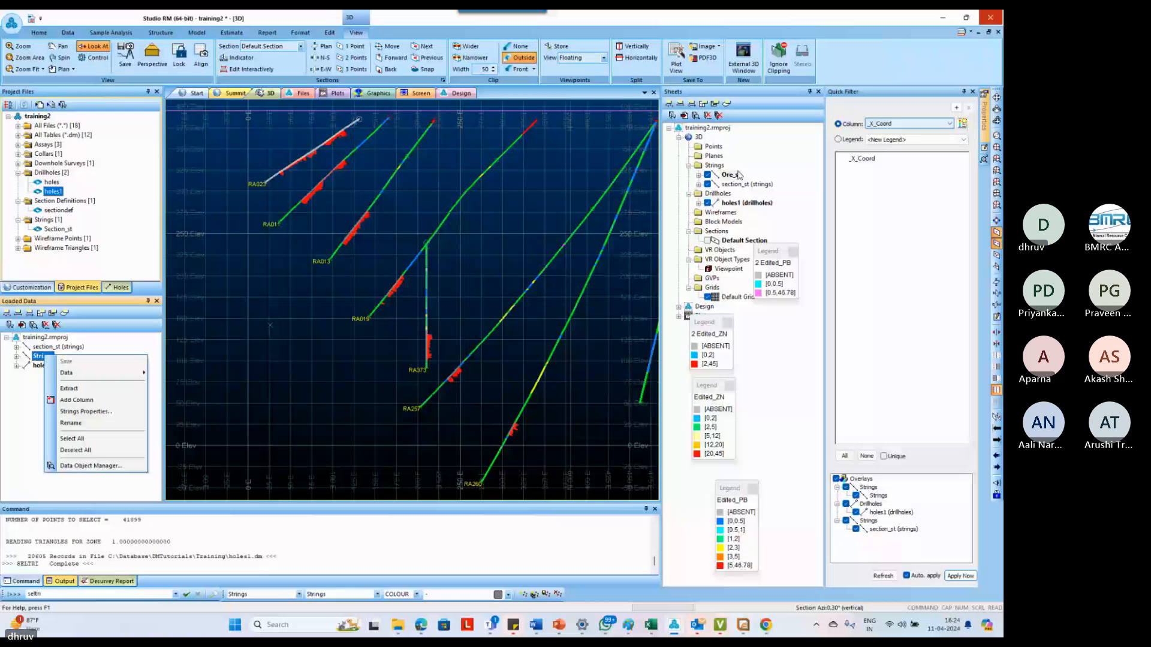
{"action": "right_click", "coordinate": [738, 175]}
{"action": "left_click", "coordinate": [491, 318]}
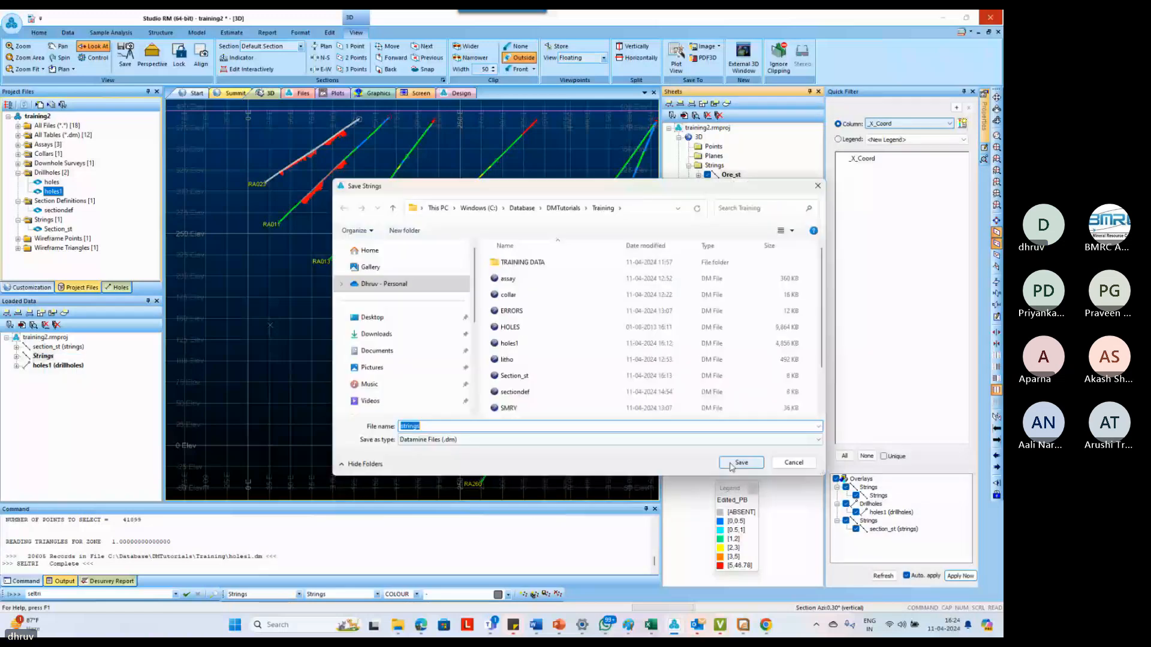
{"action": "type", "text": "Ore"}
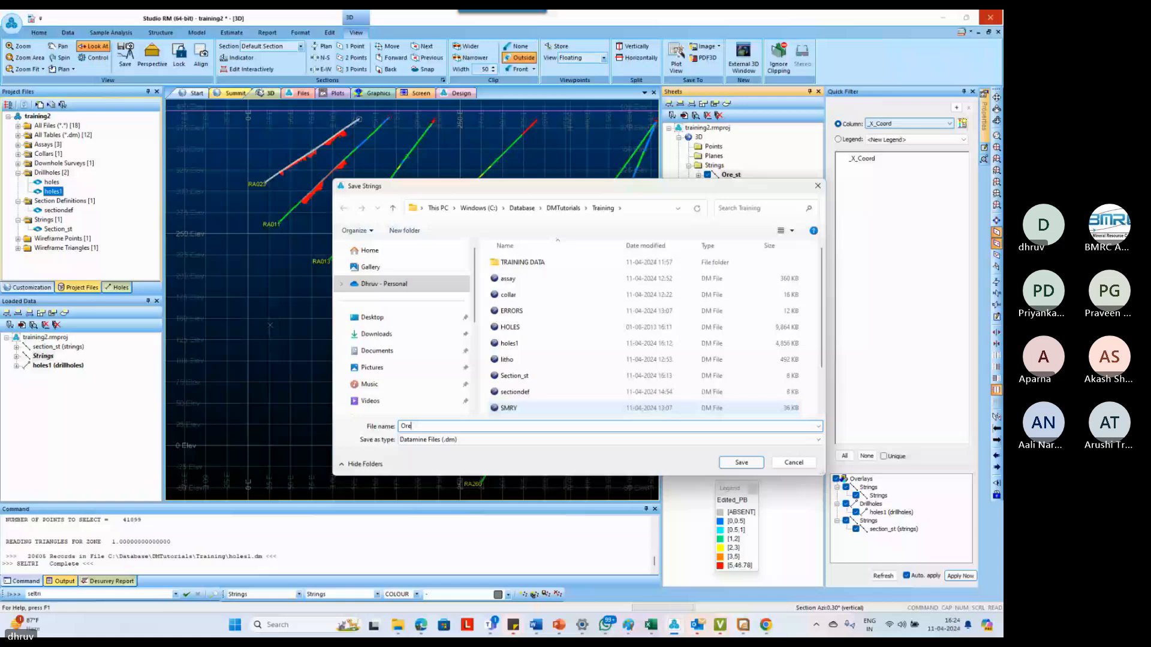
{"action": "type", "text": "_st"}
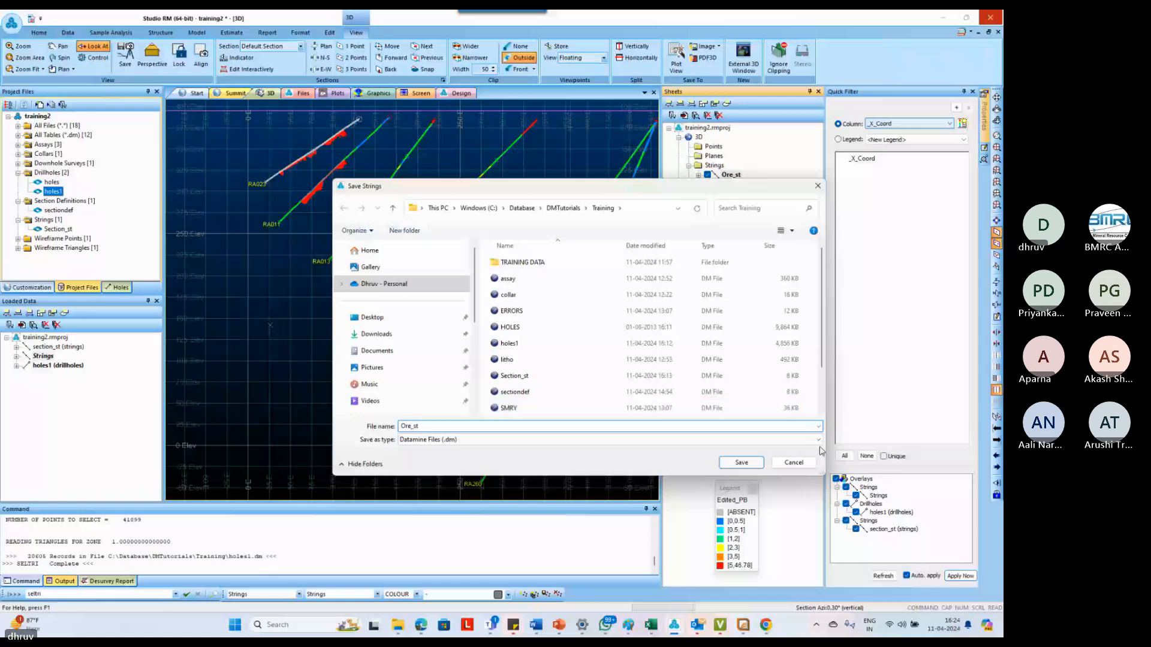
{"action": "left_click", "coordinate": [741, 462]}
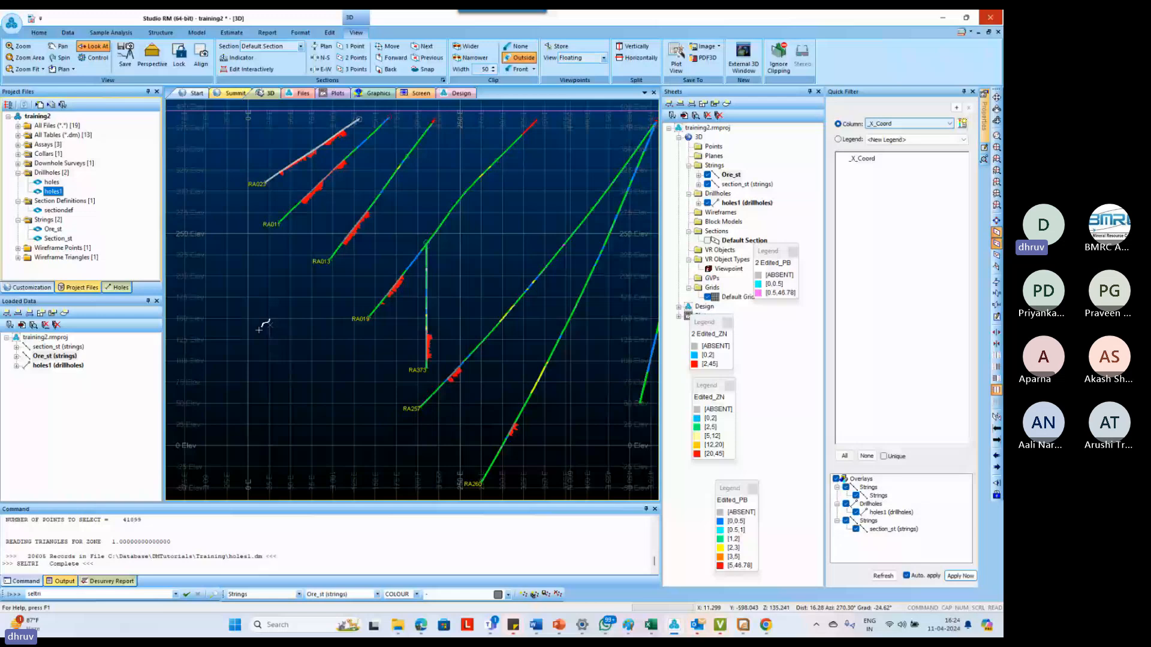
Start a new red string (colour 9) above RA023 and digitize it along the lower ore contacts of RA023 and RA011
{"action": "key", "text": "n"}
{"action": "key", "text": "s"}
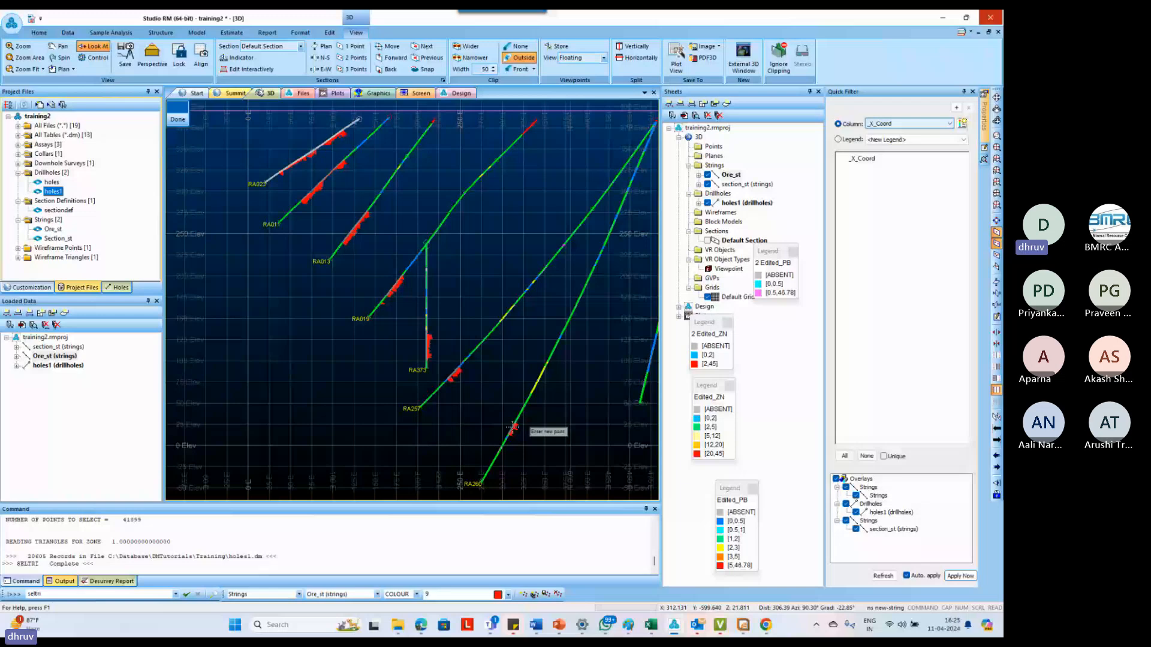
{"action": "scroll", "coordinate": [278, 140], "scroll_direction": "up", "scroll_amount": 1}
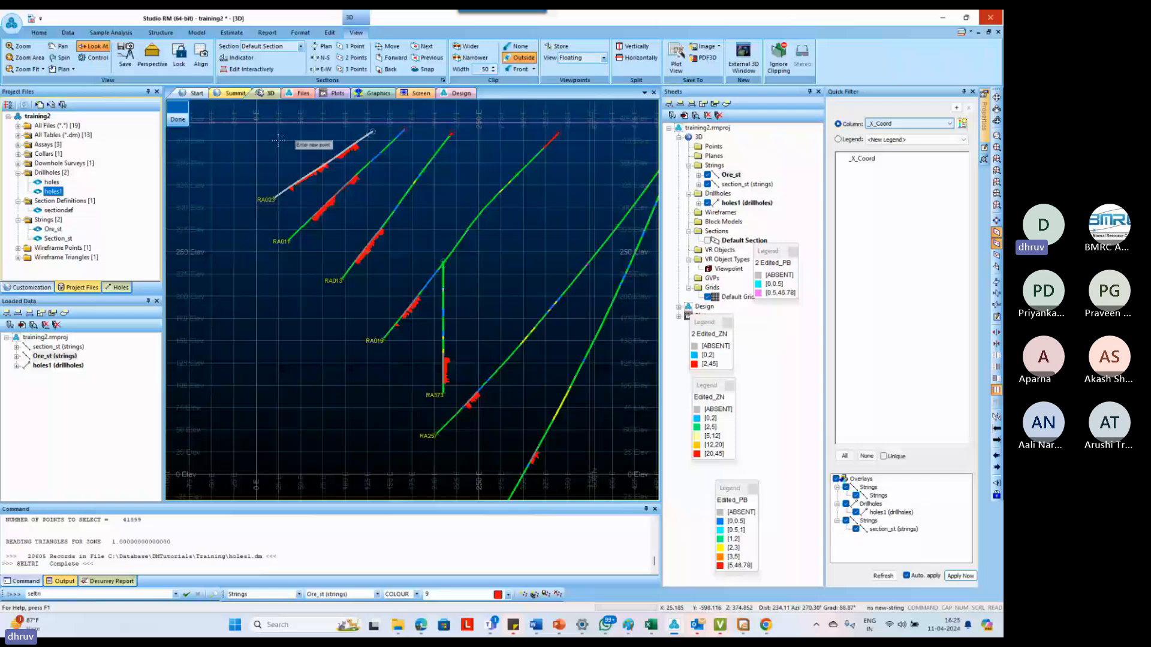
{"action": "scroll", "coordinate": [278, 140], "scroll_direction": "up", "scroll_amount": 1}
{"action": "scroll", "coordinate": [302, 220], "scroll_direction": "down", "scroll_amount": 1}
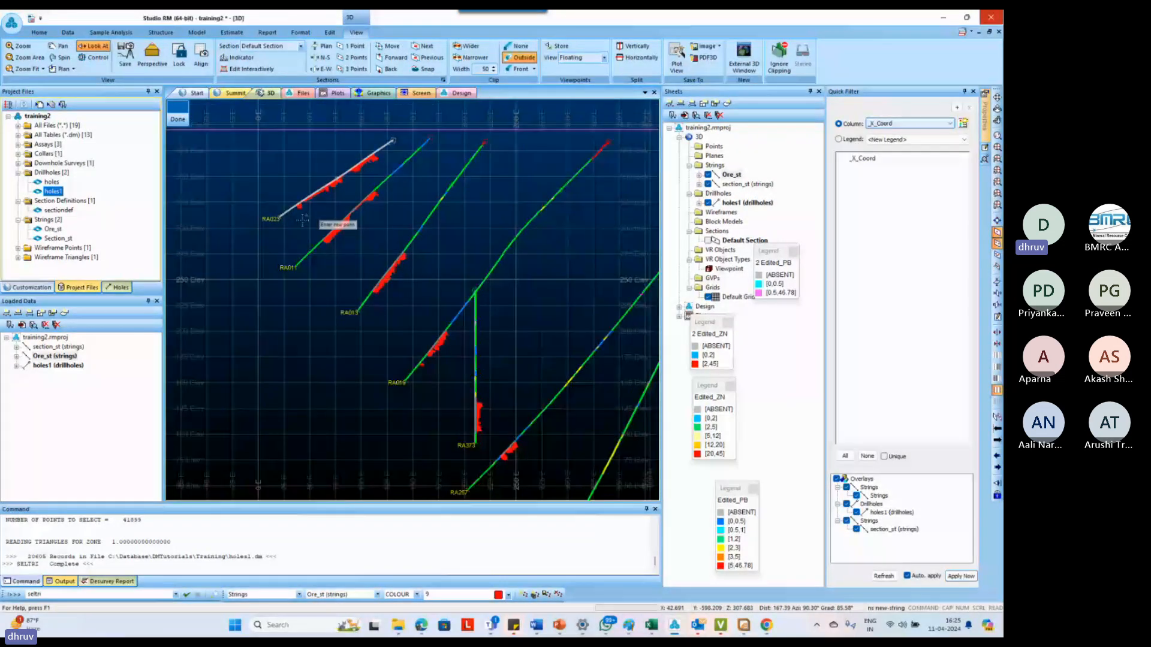
{"action": "scroll", "coordinate": [302, 221], "scroll_direction": "down", "scroll_amount": 1}
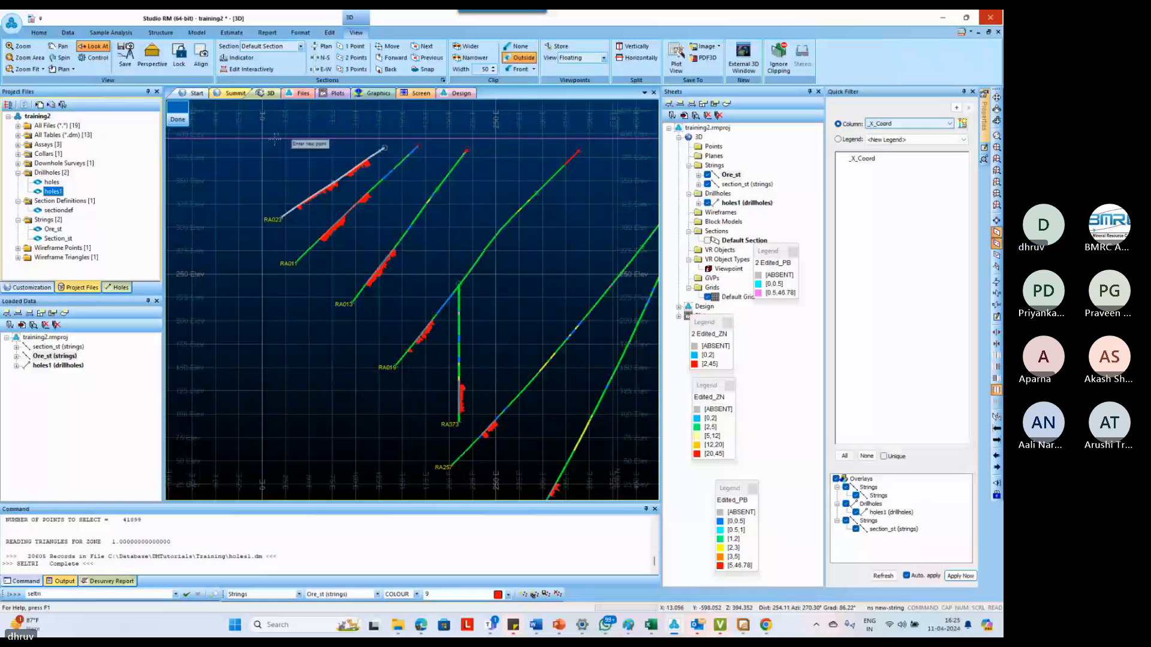
{"action": "scroll", "coordinate": [298, 208], "scroll_direction": "up", "scroll_amount": 2}
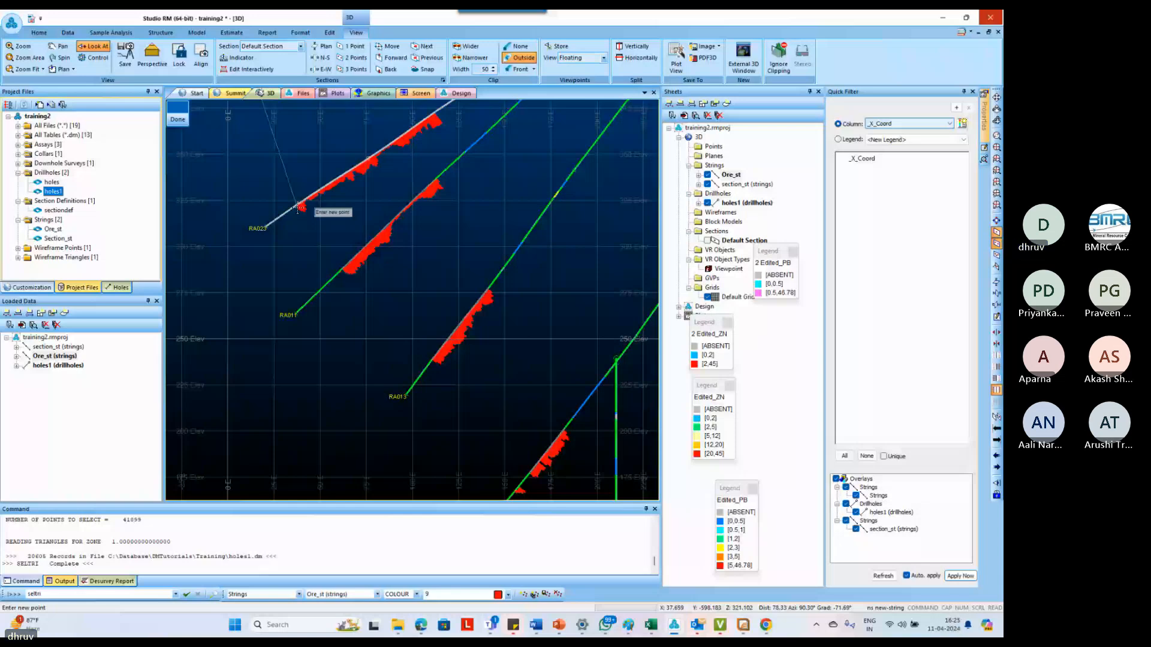
{"action": "scroll", "coordinate": [279, 184], "scroll_direction": "up", "scroll_amount": 2}
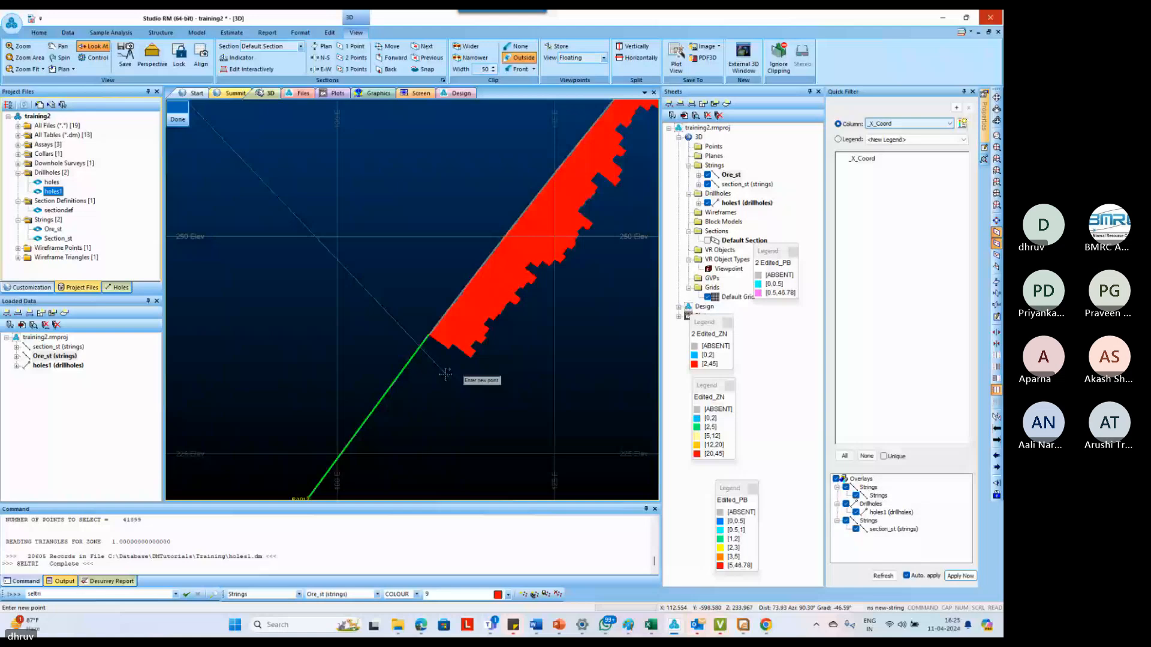
Continue the string along the lower ore contacts of RA013, RA019, RA373, RA257 and RA260
{"action": "scroll", "coordinate": [400, 273], "scroll_direction": "down", "scroll_amount": 3}
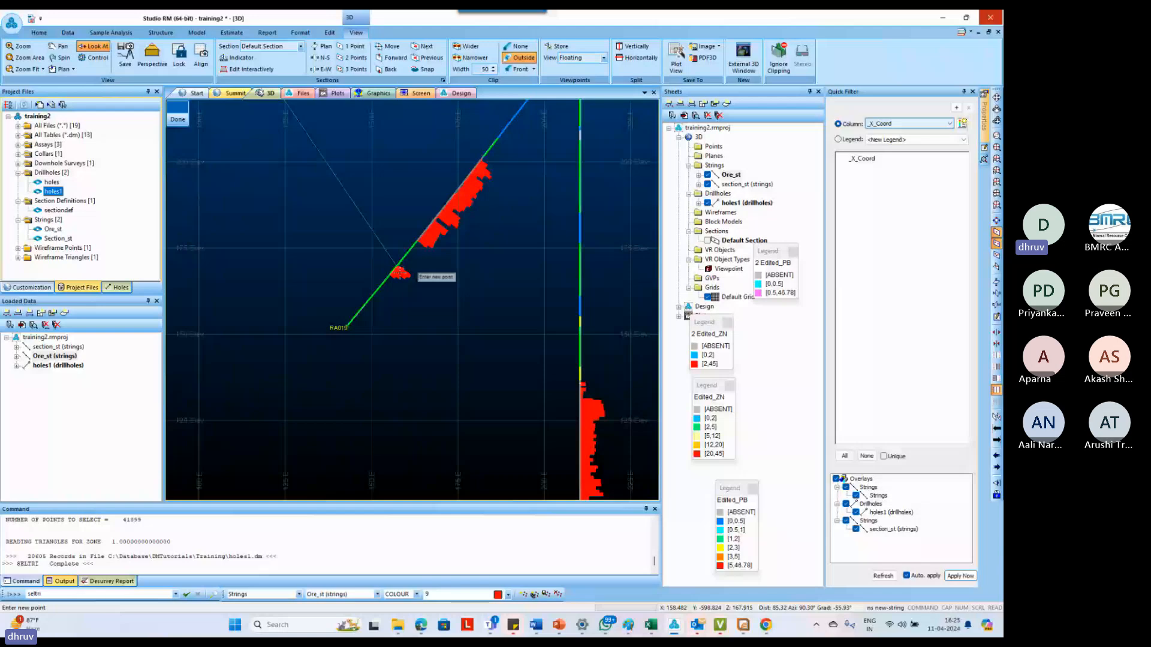
{"action": "scroll", "coordinate": [399, 269], "scroll_direction": "down", "scroll_amount": 3}
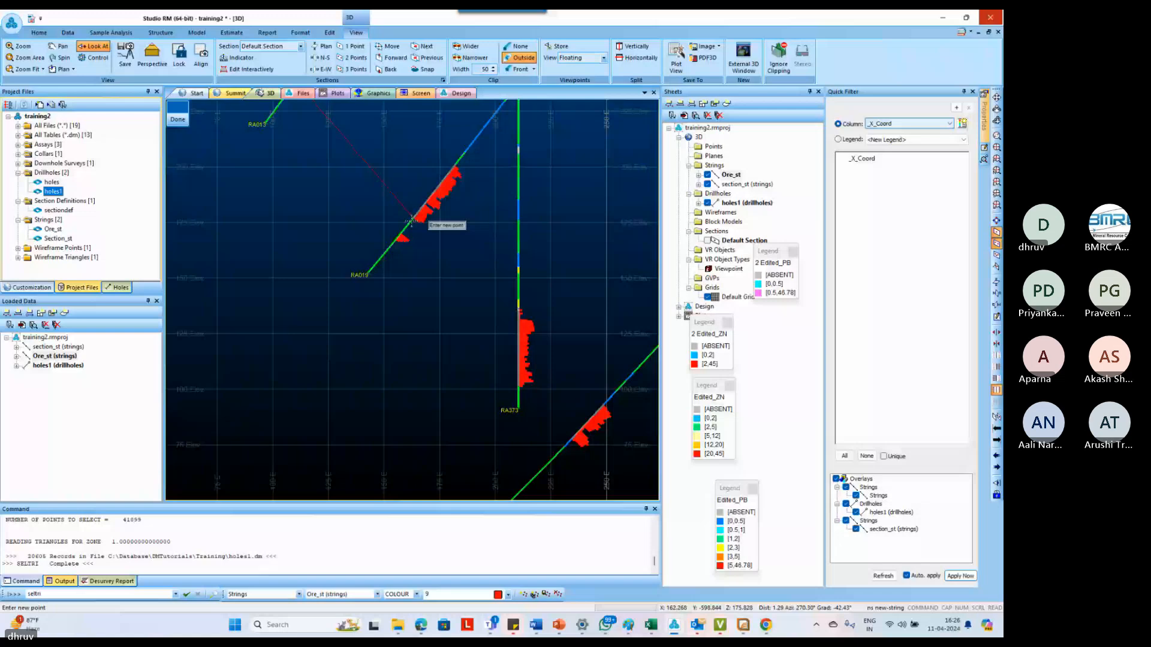
{"action": "left_click", "coordinate": [519, 389]}
{"action": "scroll", "coordinate": [531, 371], "scroll_direction": "down", "scroll_amount": 1}
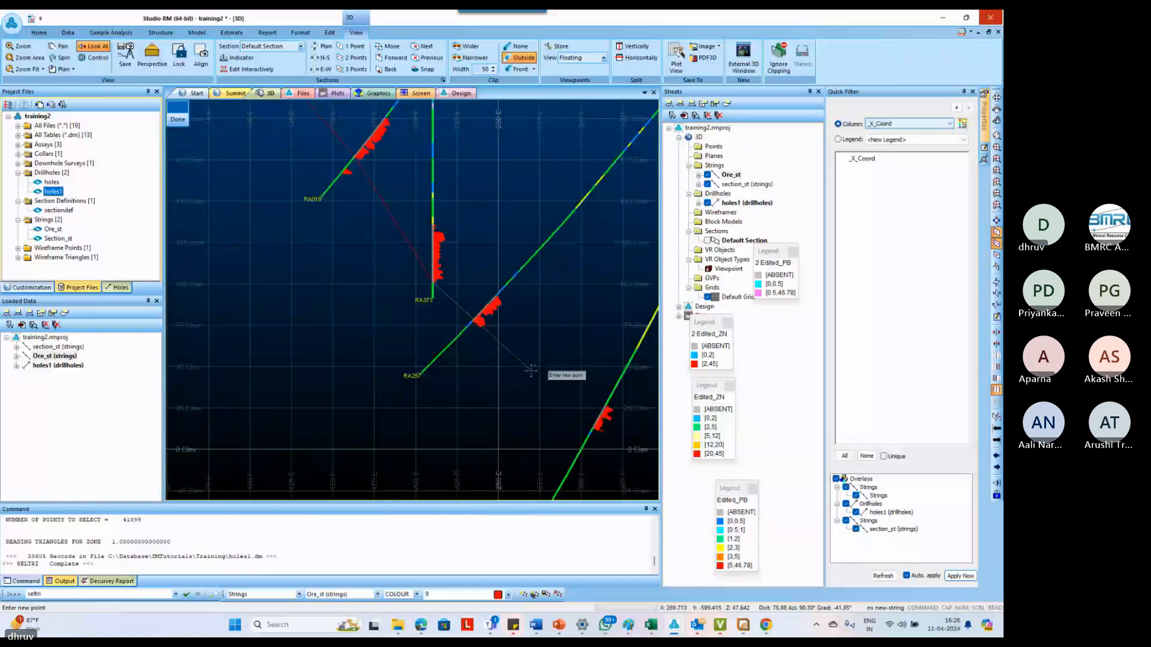
{"action": "left_click", "coordinate": [480, 320]}
{"action": "scroll", "coordinate": [479, 320], "scroll_direction": "down", "scroll_amount": 1}
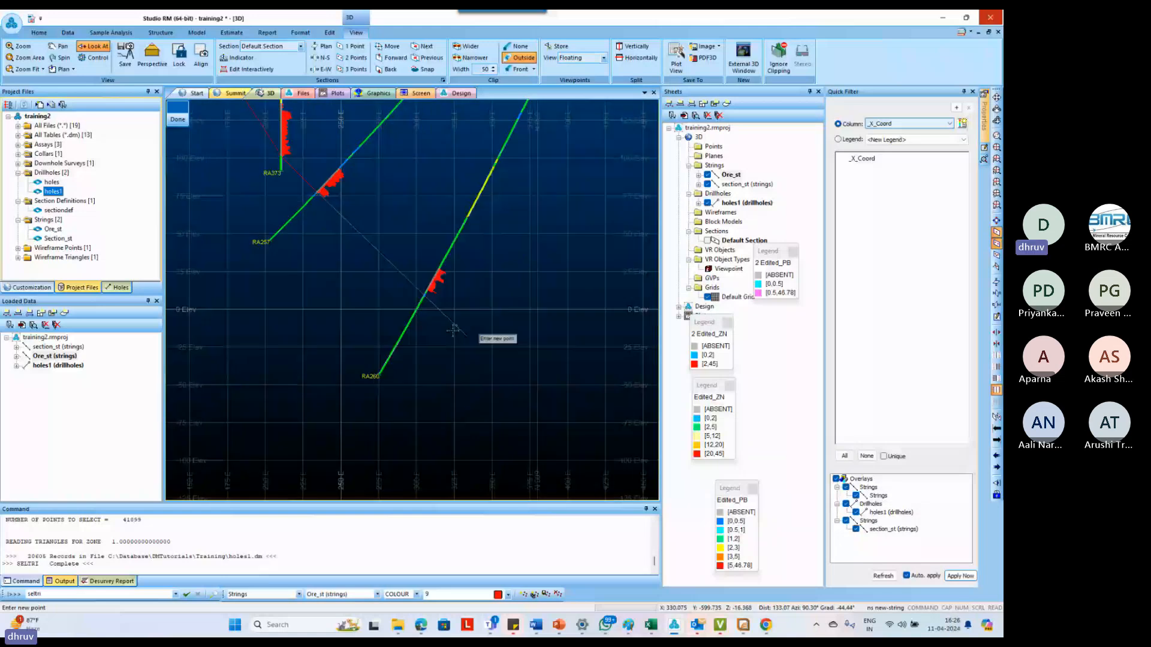
{"action": "scroll", "coordinate": [454, 322], "scroll_direction": "down", "scroll_amount": 3}
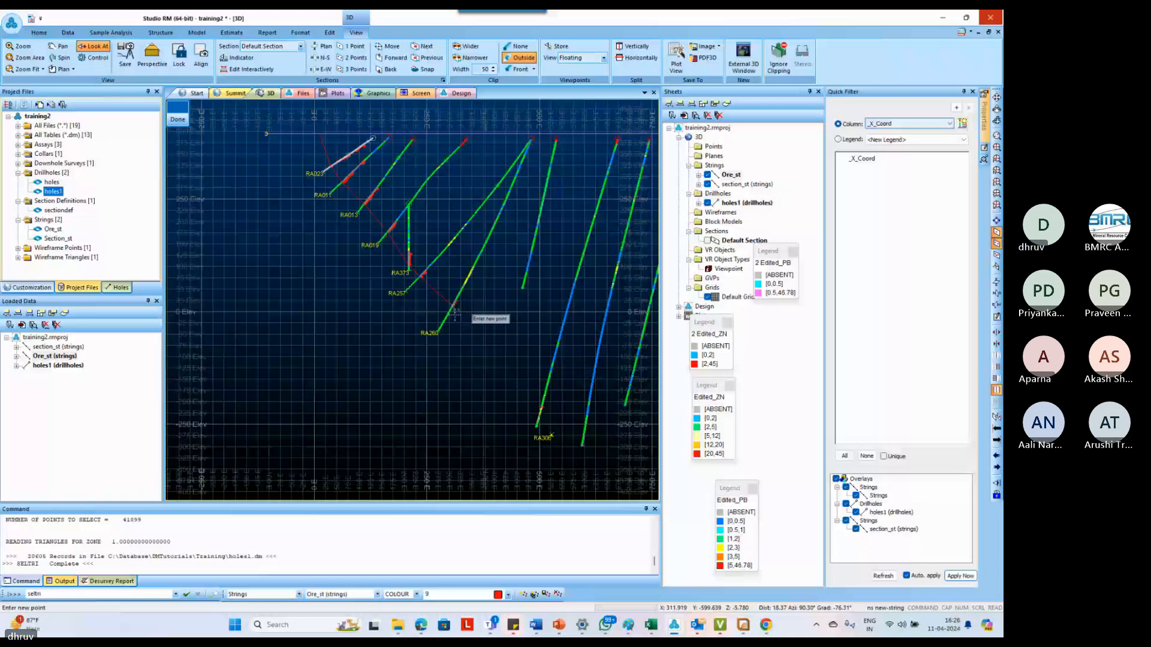
Extend the string through the lower ore contacts of the two deepest mineralized holes, widening the section clipping to 51
{"action": "scroll", "coordinate": [455, 312], "scroll_direction": "up", "scroll_amount": 5}
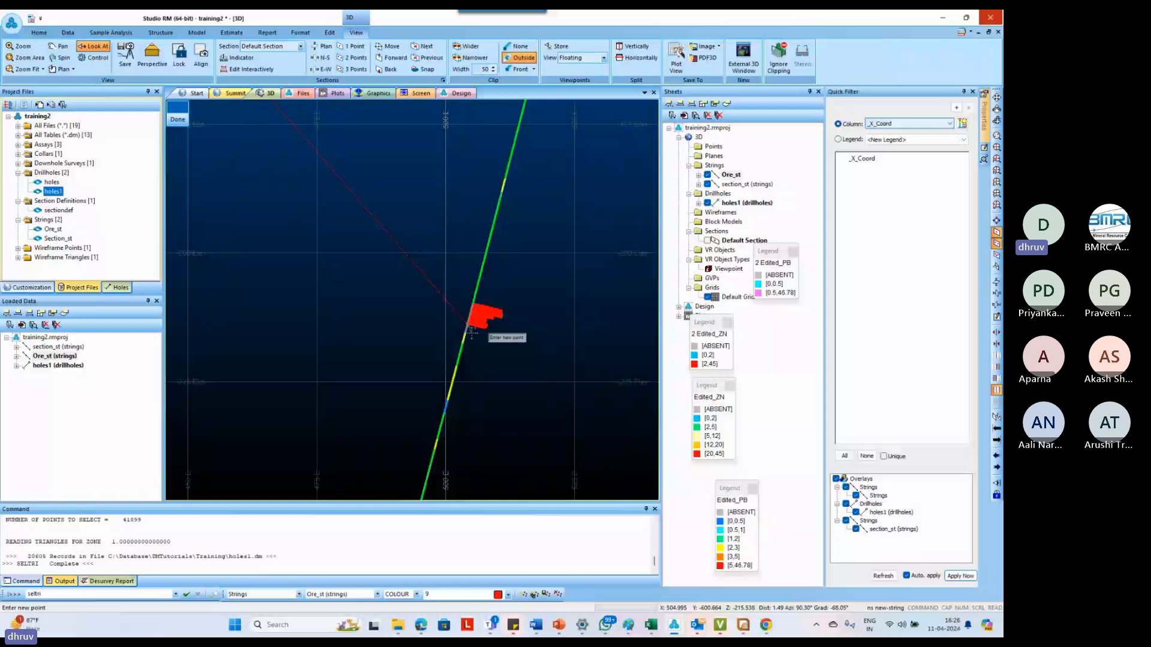
{"action": "scroll", "coordinate": [491, 312], "scroll_direction": "up", "scroll_amount": 2}
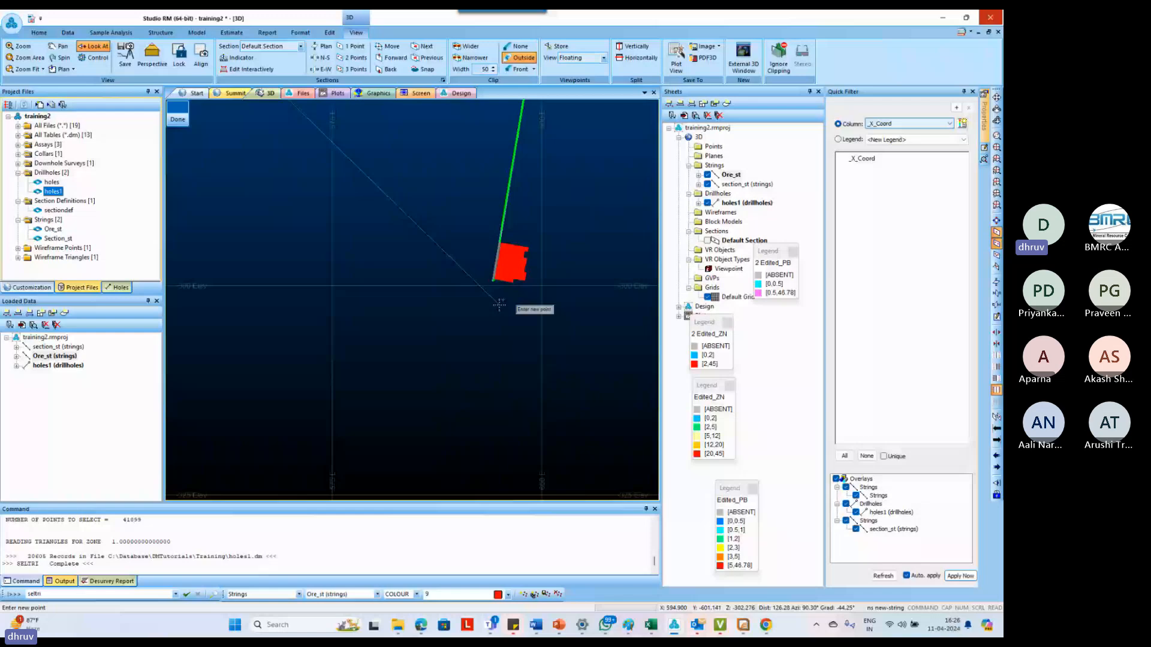
{"action": "scroll", "coordinate": [499, 306], "scroll_direction": "up", "scroll_amount": 3}
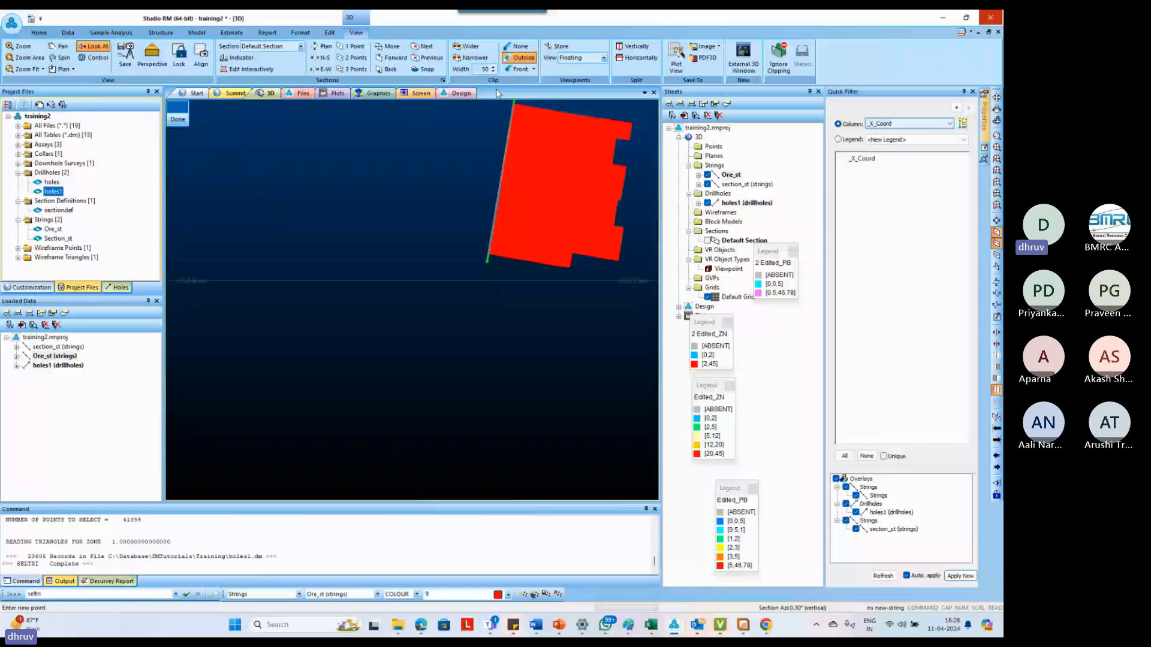
{"action": "left_click", "coordinate": [493, 67]}
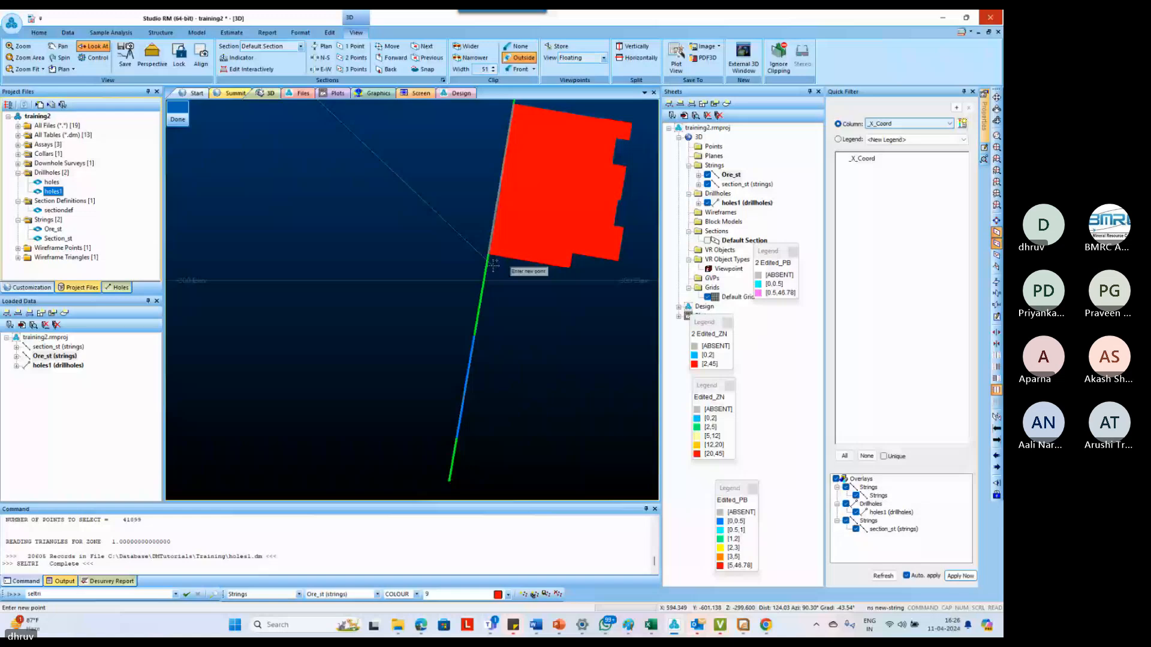
{"action": "scroll", "coordinate": [476, 299], "scroll_direction": "down", "scroll_amount": 3}
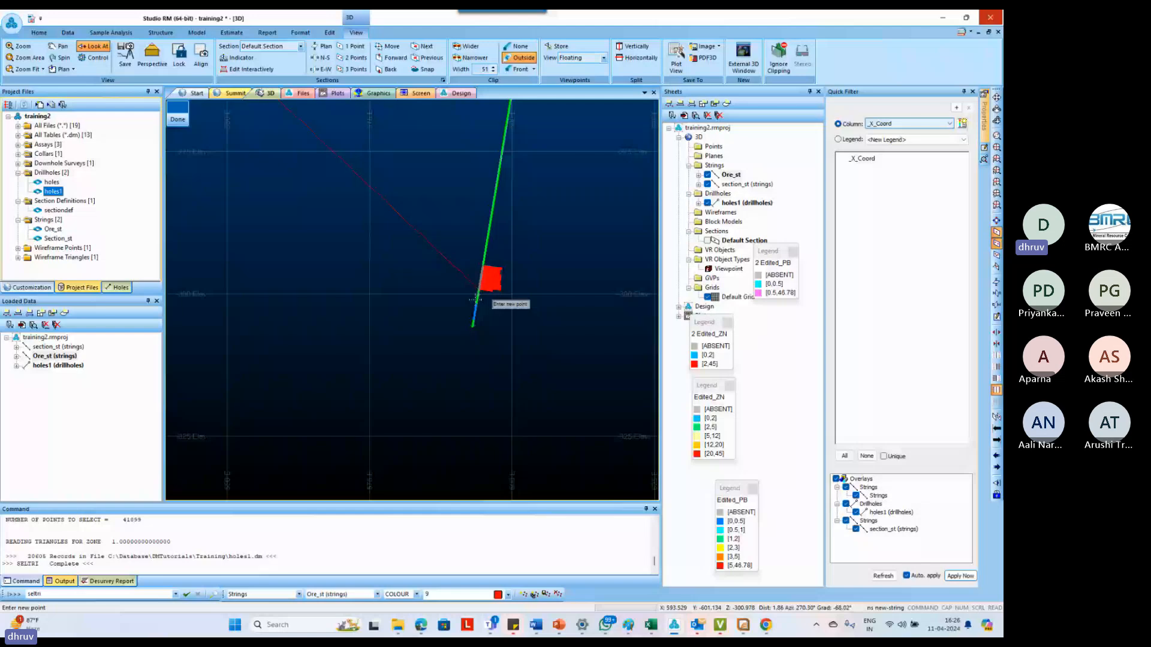
{"action": "scroll", "coordinate": [476, 299], "scroll_direction": "down", "scroll_amount": 2}
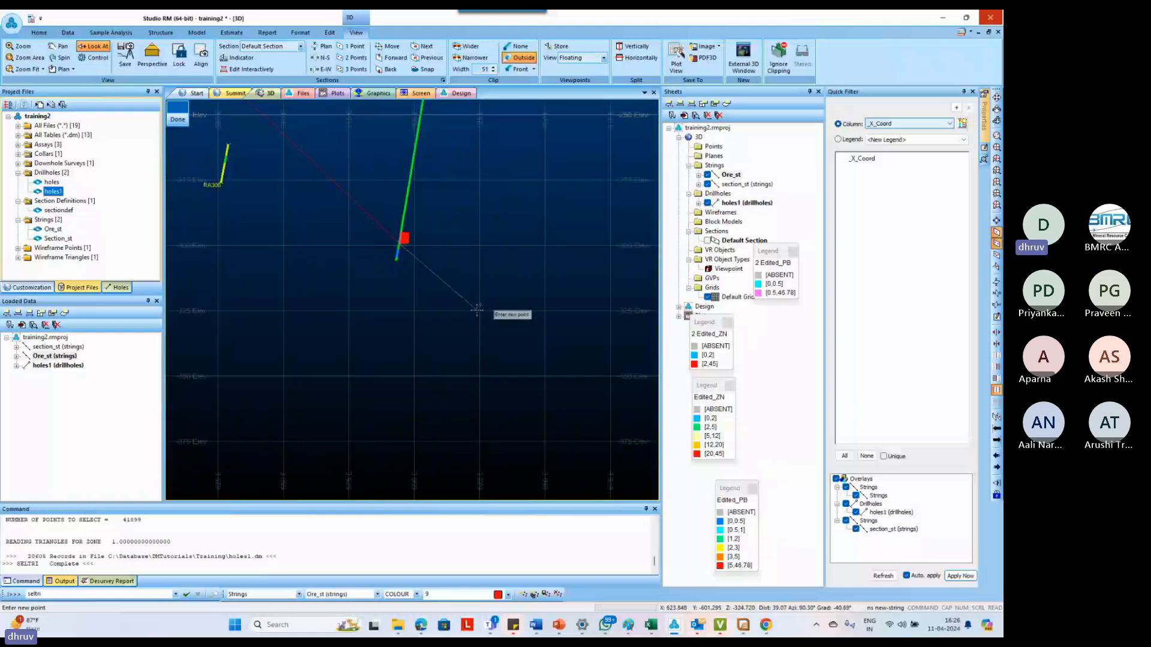
Turn the string beyond the deepest mineralized intercept and bring it back along the upper ore contacts of the two deepest holes
{"action": "scroll", "coordinate": [397, 262], "scroll_direction": "up", "scroll_amount": 3}
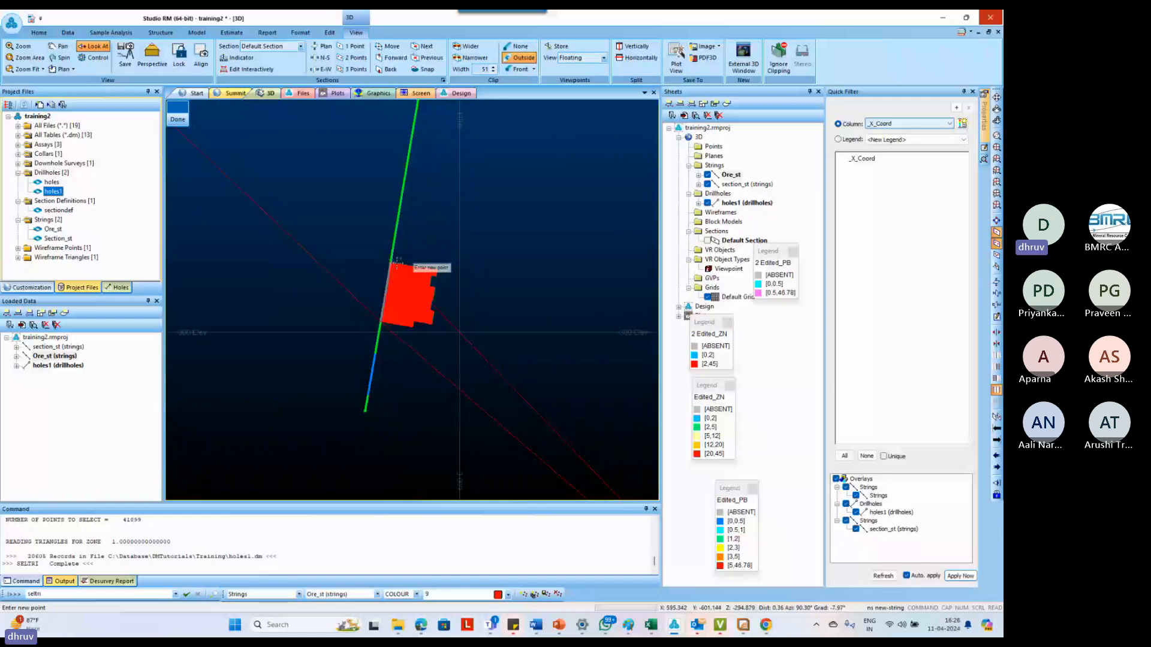
{"action": "scroll", "coordinate": [397, 263], "scroll_direction": "down", "scroll_amount": 8}
{"action": "scroll", "coordinate": [311, 173], "scroll_direction": "up", "scroll_amount": 5}
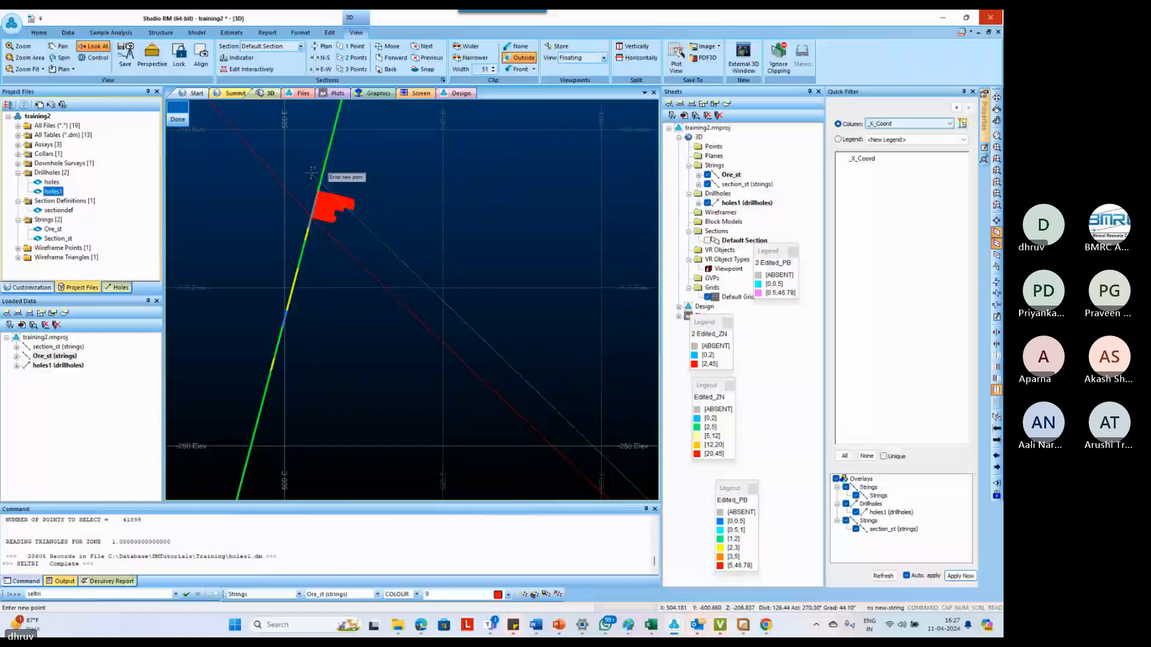
{"action": "scroll", "coordinate": [330, 217], "scroll_direction": "down", "scroll_amount": 5}
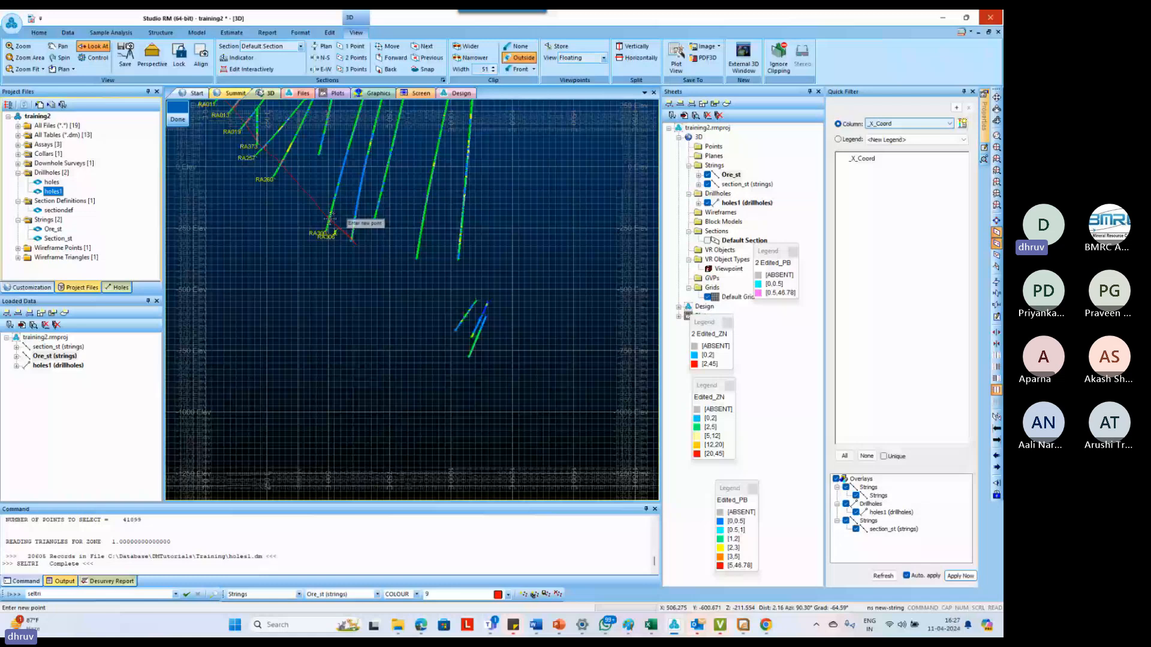
Digitize the upper ore contacts of RA260, RA257, RA373 and RA019 as the string's returning side
{"action": "scroll", "coordinate": [289, 221], "scroll_direction": "up", "scroll_amount": 3}
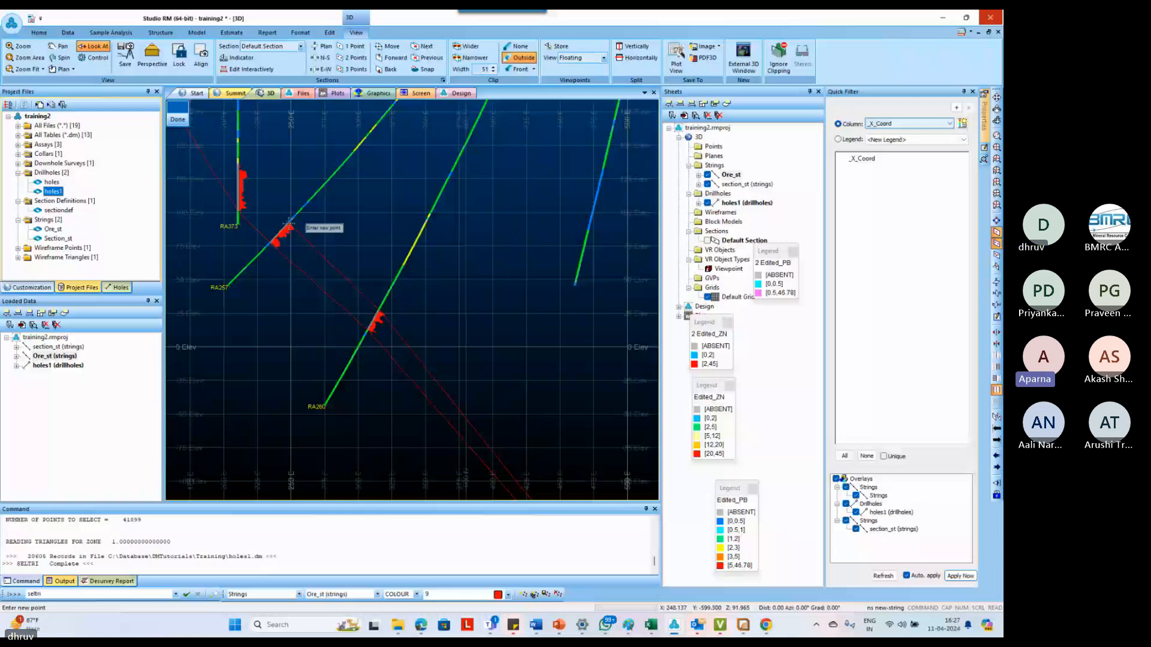
{"action": "scroll", "coordinate": [289, 223], "scroll_direction": "up", "scroll_amount": 5}
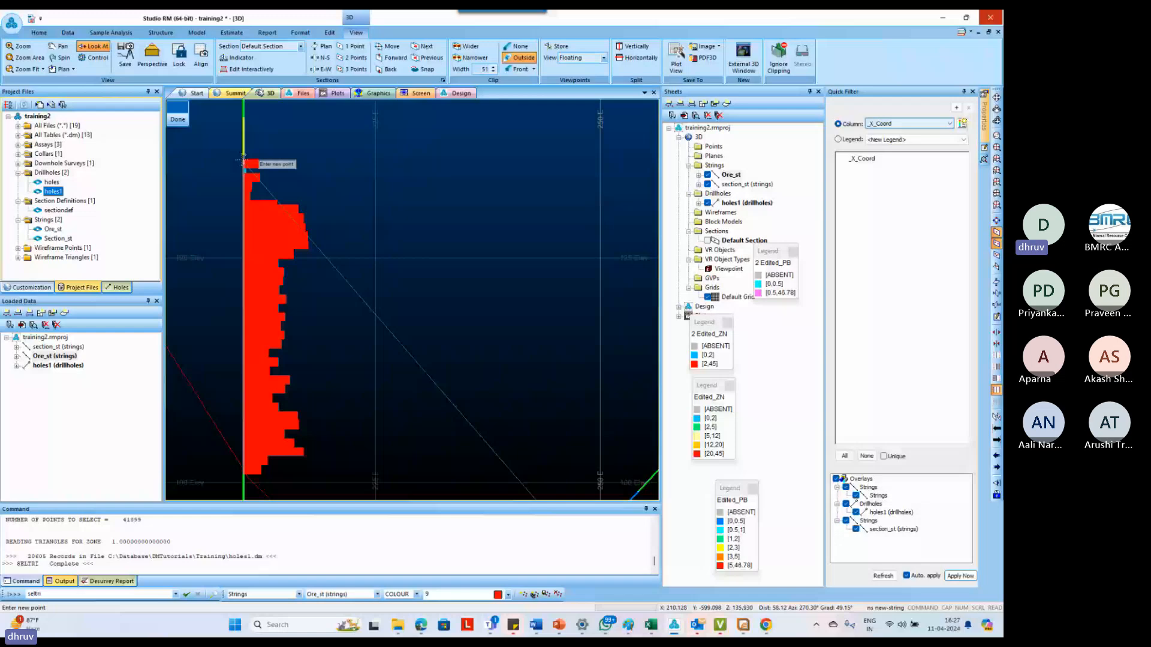
{"action": "scroll", "coordinate": [242, 159], "scroll_direction": "down", "scroll_amount": 5}
{"action": "scroll", "coordinate": [225, 126], "scroll_direction": "up", "scroll_amount": 5}
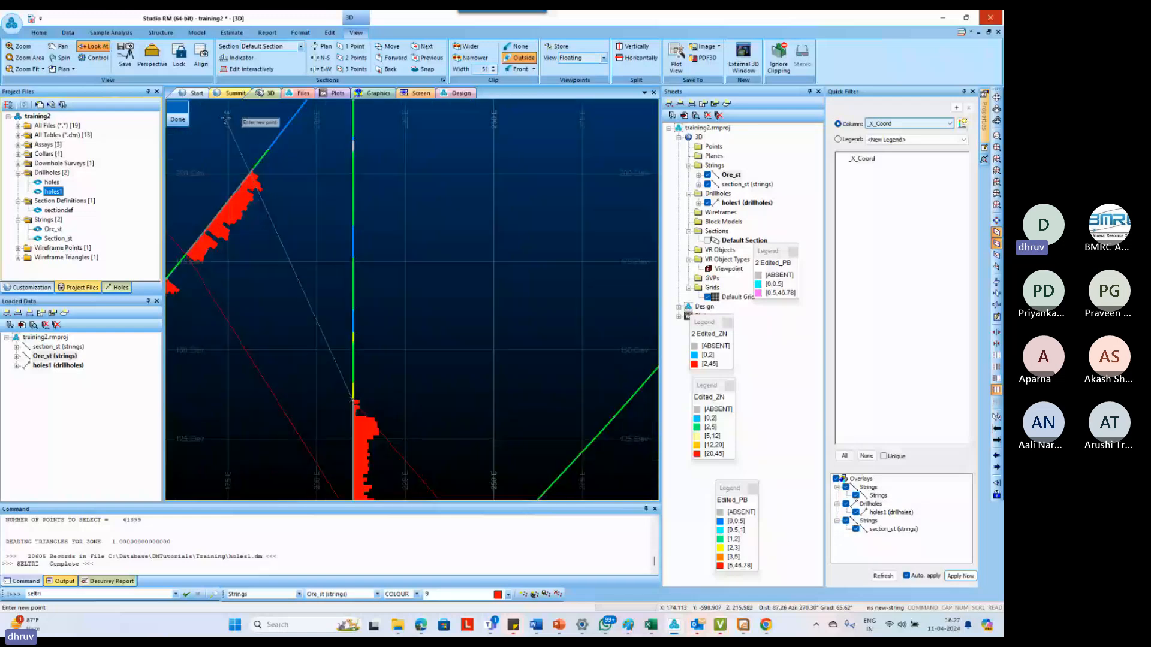
{"action": "scroll", "coordinate": [226, 118], "scroll_direction": "up", "scroll_amount": 3}
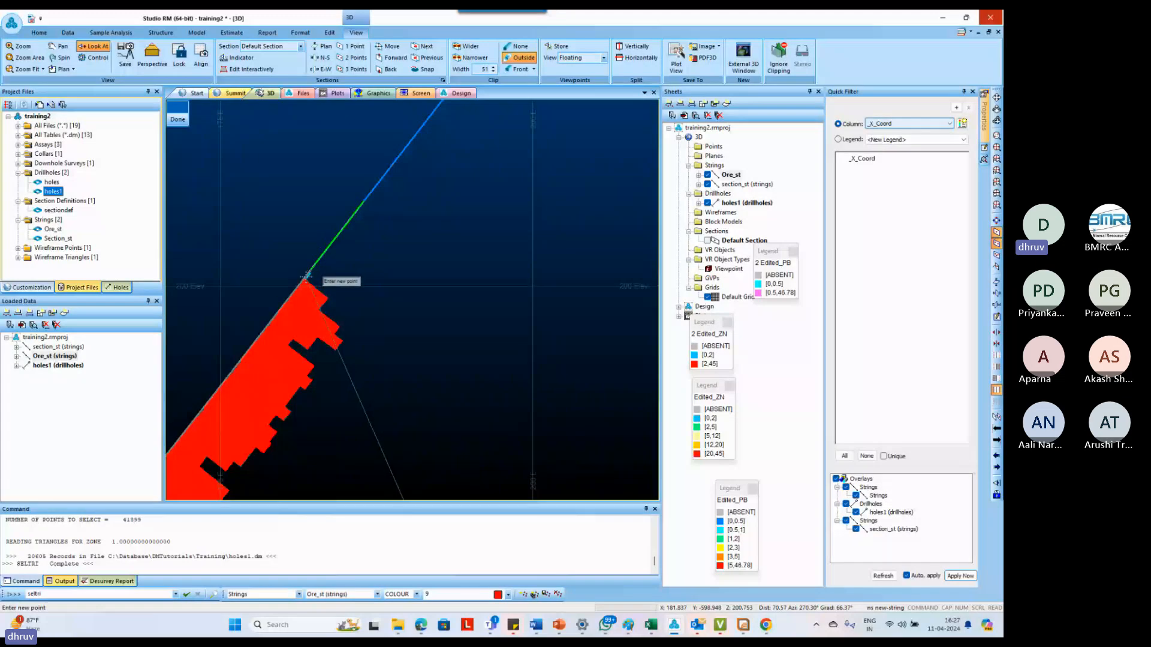
{"action": "scroll", "coordinate": [306, 276], "scroll_direction": "down", "scroll_amount": 5}
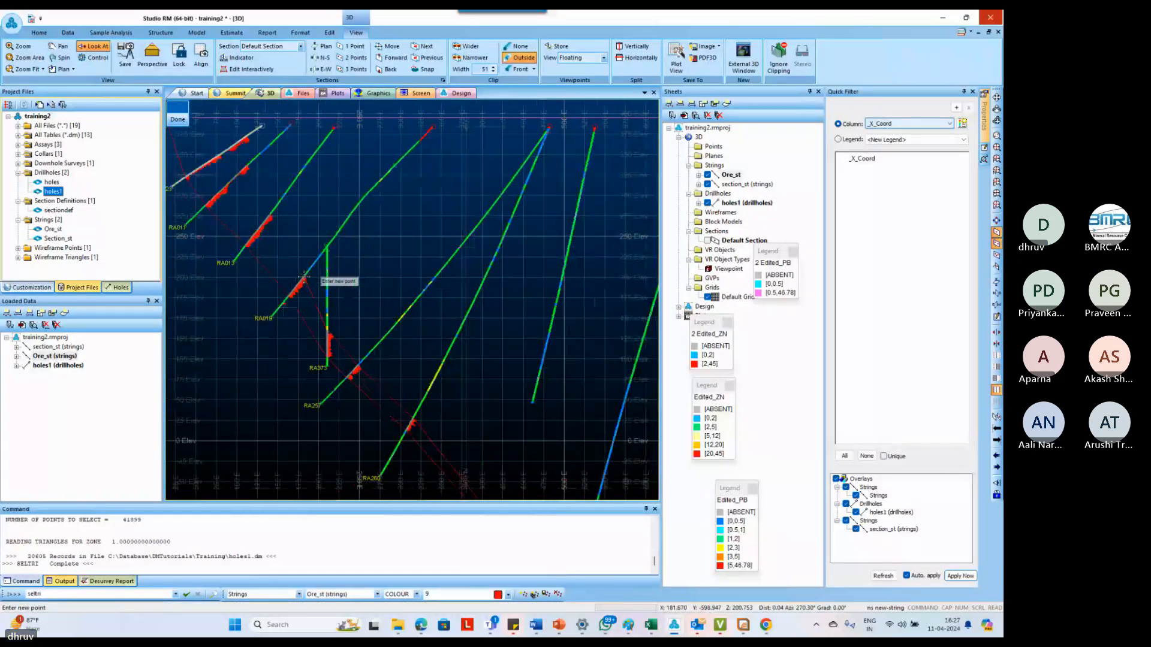
Continue the returning side of the string along the upper ore contacts of RA013, RA011 and RA023
{"action": "scroll", "coordinate": [304, 276], "scroll_direction": "down", "scroll_amount": 3}
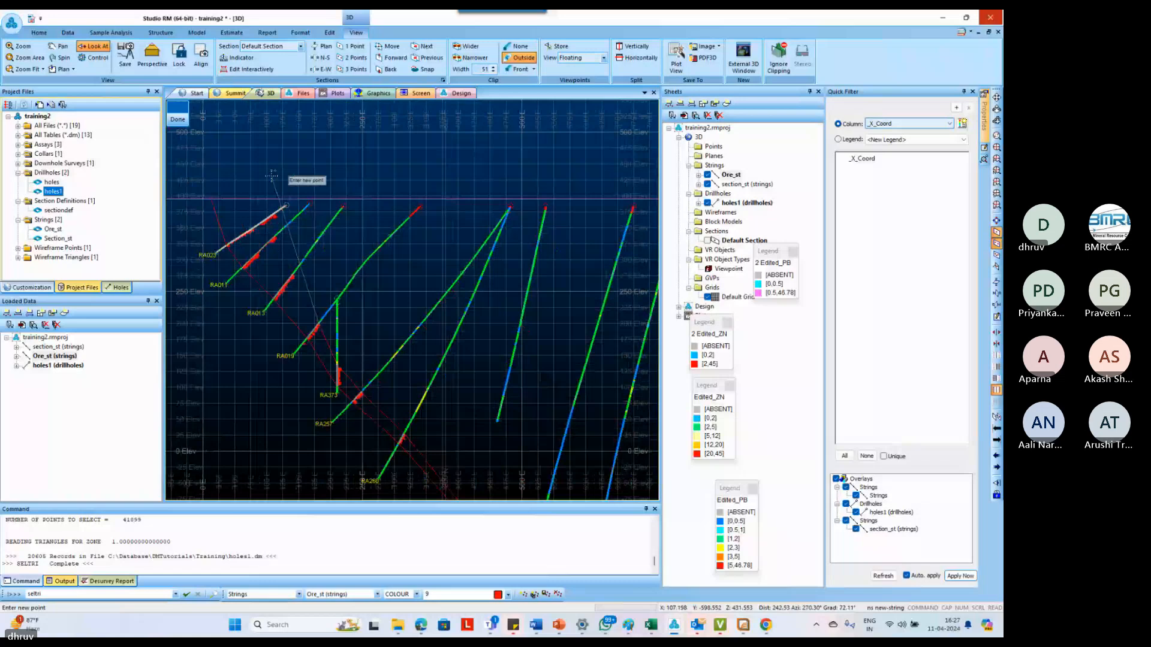
{"action": "scroll", "coordinate": [336, 450], "scroll_direction": "up", "scroll_amount": 6}
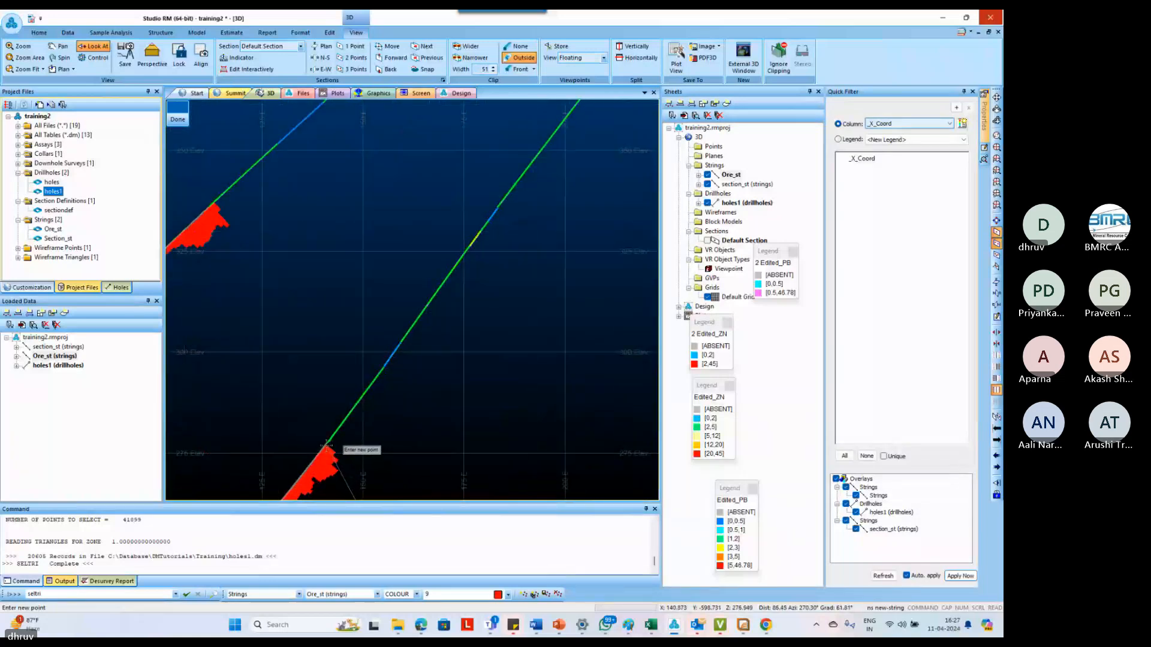
{"action": "scroll", "coordinate": [327, 444], "scroll_direction": "up", "scroll_amount": 2}
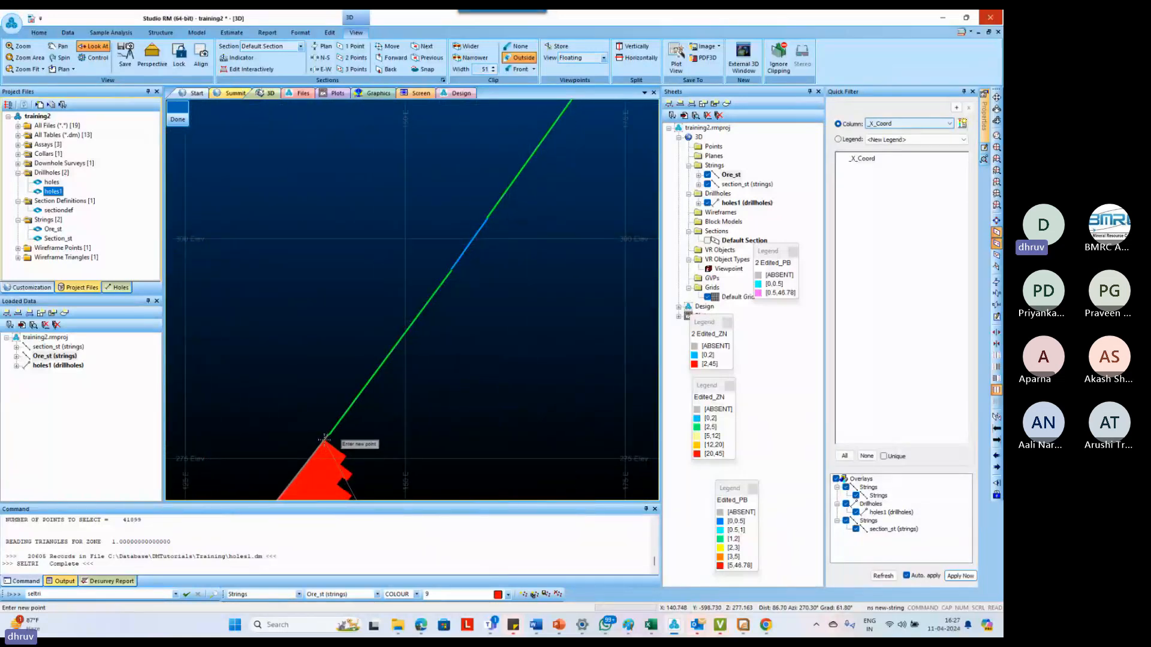
{"action": "left_click", "coordinate": [324, 438]}
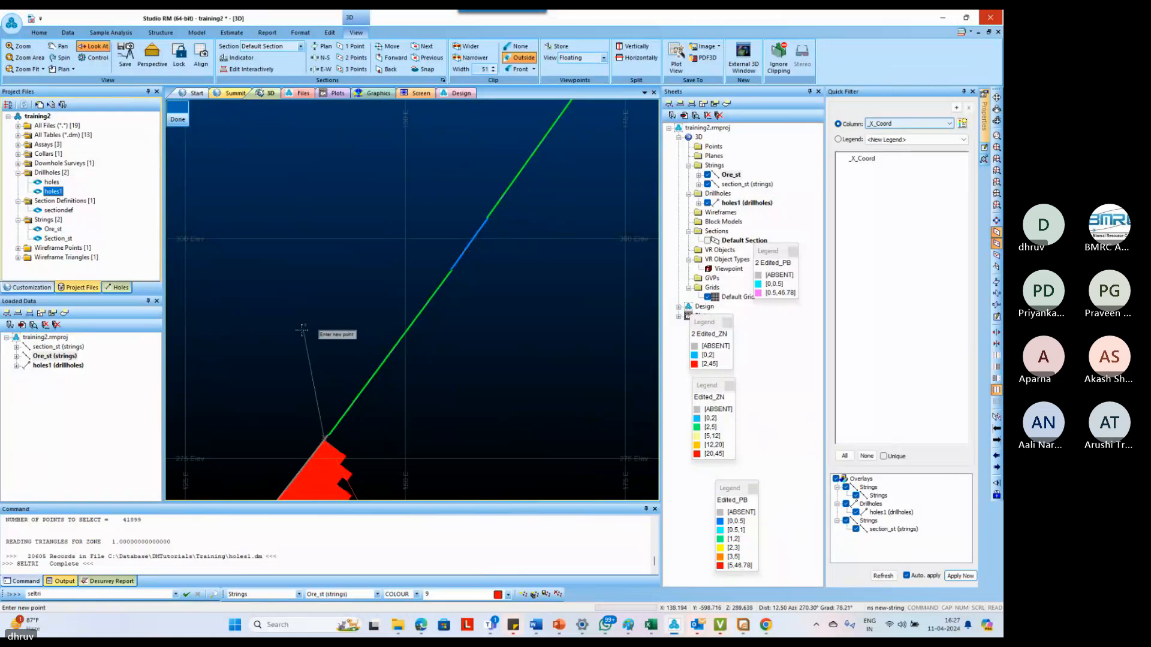
{"action": "scroll", "coordinate": [318, 358], "scroll_direction": "down", "scroll_amount": 1}
{"action": "scroll", "coordinate": [317, 359], "scroll_direction": "down", "scroll_amount": 6}
{"action": "scroll", "coordinate": [235, 220], "scroll_direction": "up", "scroll_amount": 4}
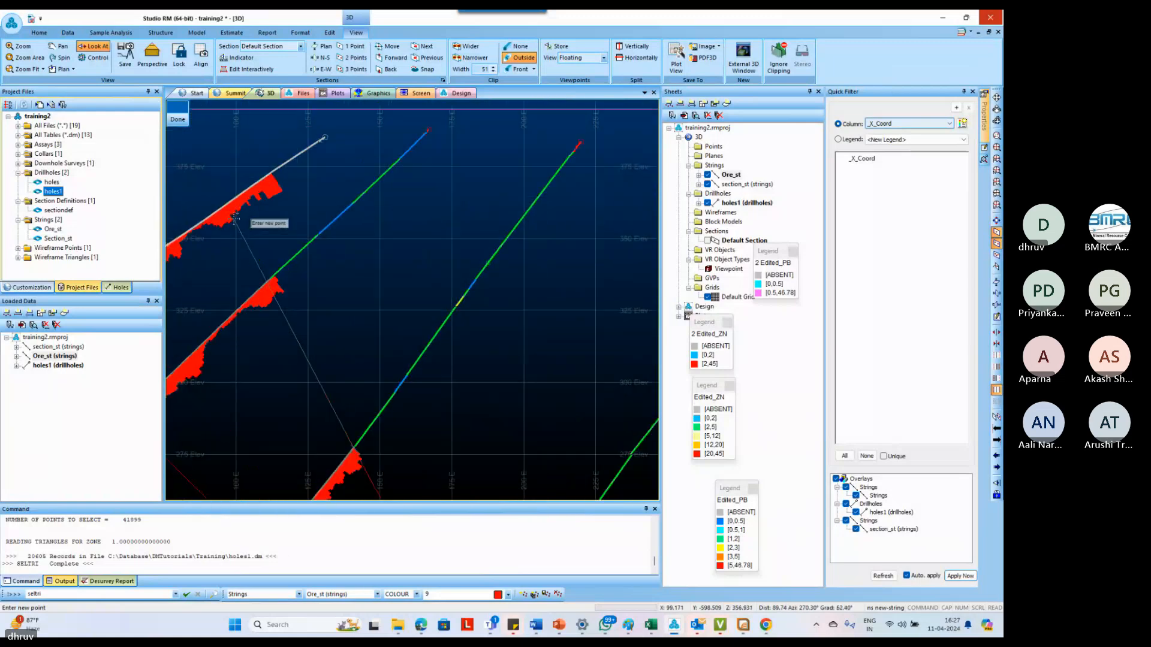
{"action": "scroll", "coordinate": [271, 294], "scroll_direction": "up", "scroll_amount": 2}
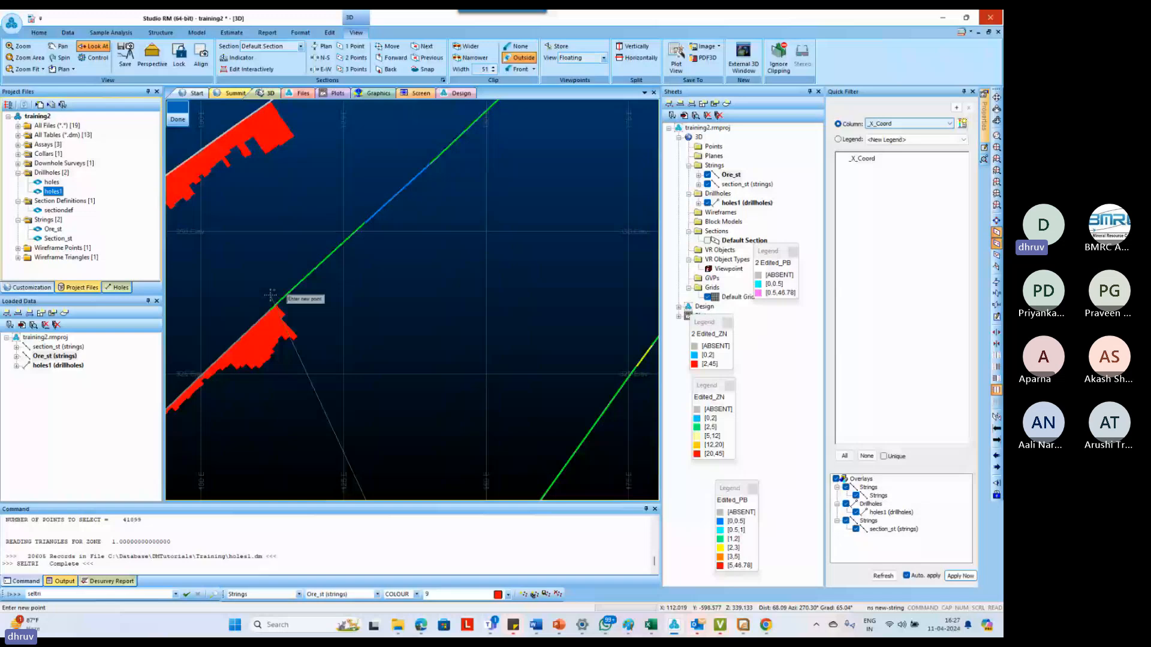
{"action": "scroll", "coordinate": [271, 294], "scroll_direction": "down", "scroll_amount": 3}
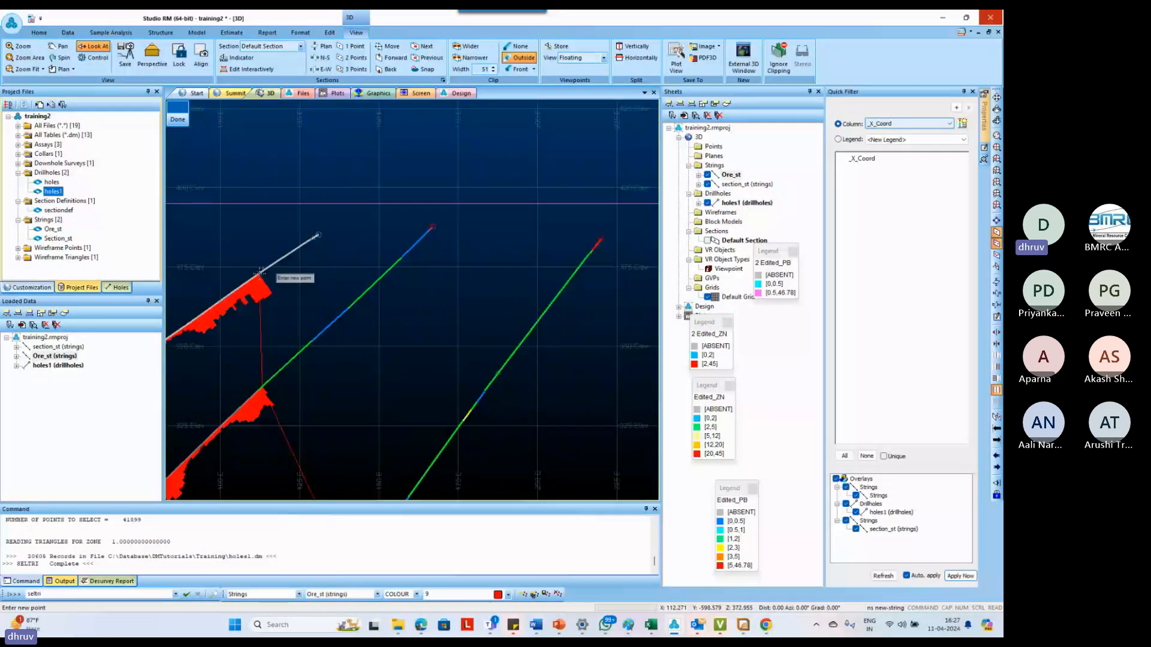
Bring the string's returning side up to the surface line above RA023 and close it into a complete ore outline
{"action": "scroll", "coordinate": [260, 271], "scroll_direction": "down", "scroll_amount": 3}
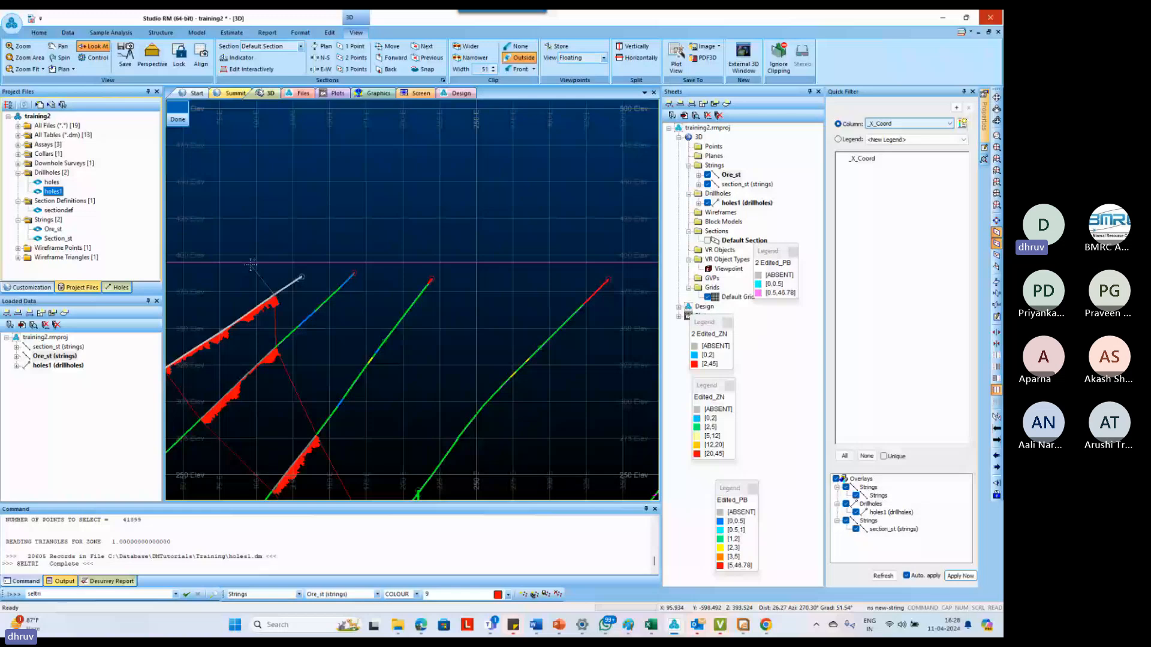
{"action": "scroll", "coordinate": [251, 264], "scroll_direction": "down", "scroll_amount": 2}
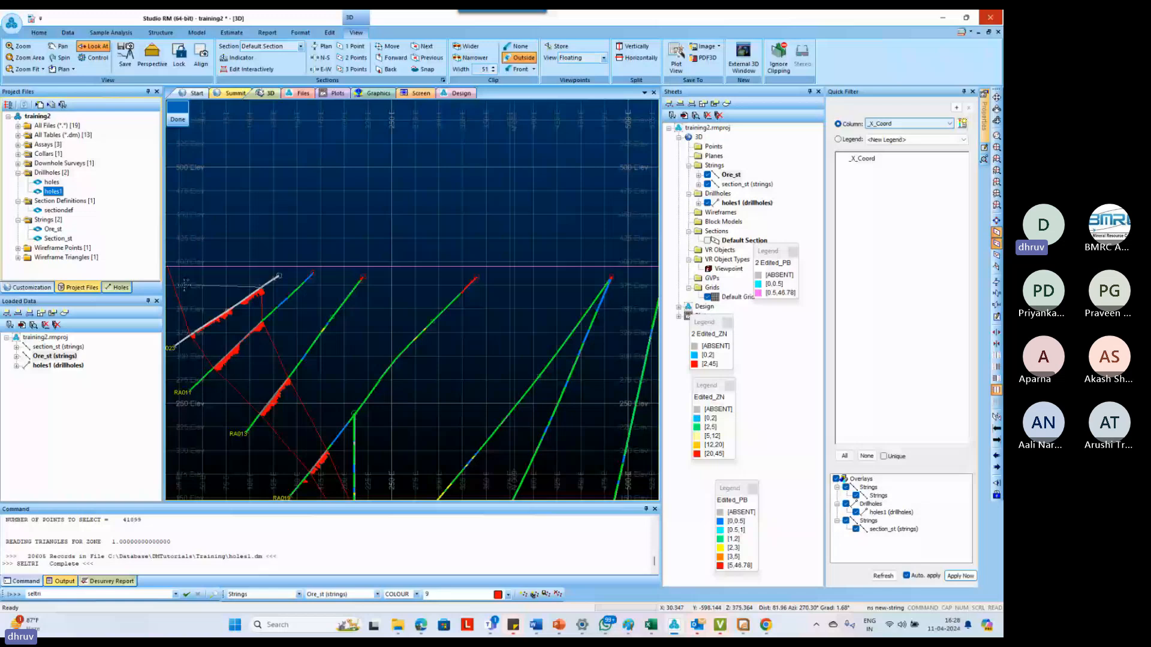
{"action": "scroll", "coordinate": [263, 265], "scroll_direction": "up", "scroll_amount": 3}
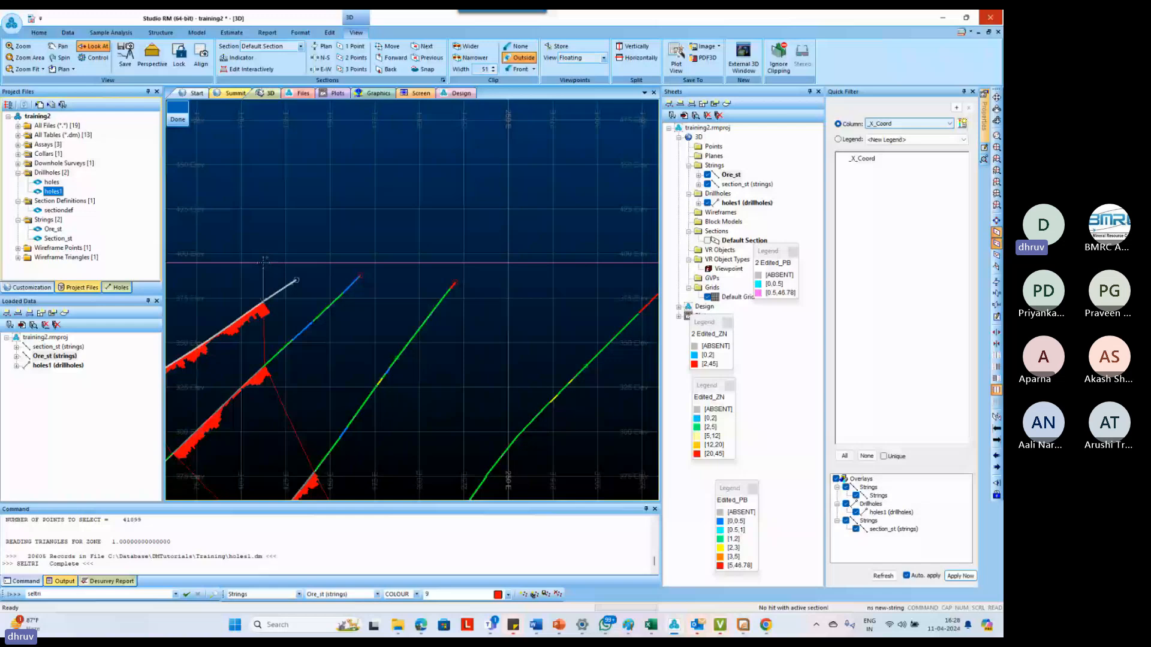
{"action": "scroll", "coordinate": [264, 262], "scroll_direction": "down", "scroll_amount": 3}
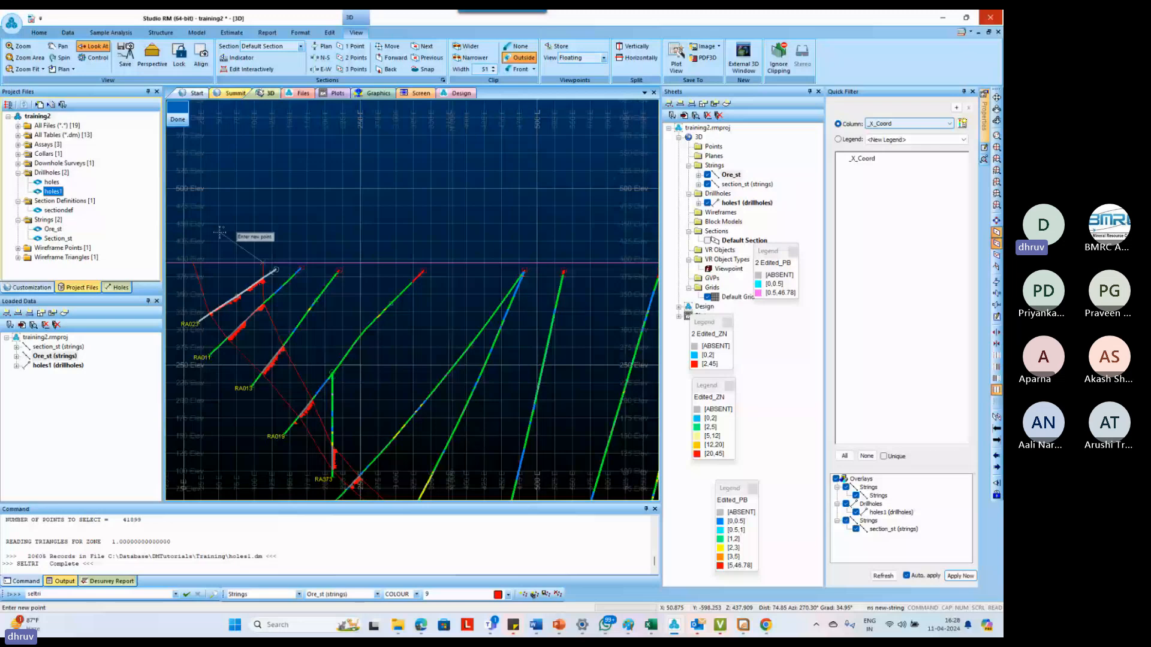
{"action": "type", "text": "clo clo"}
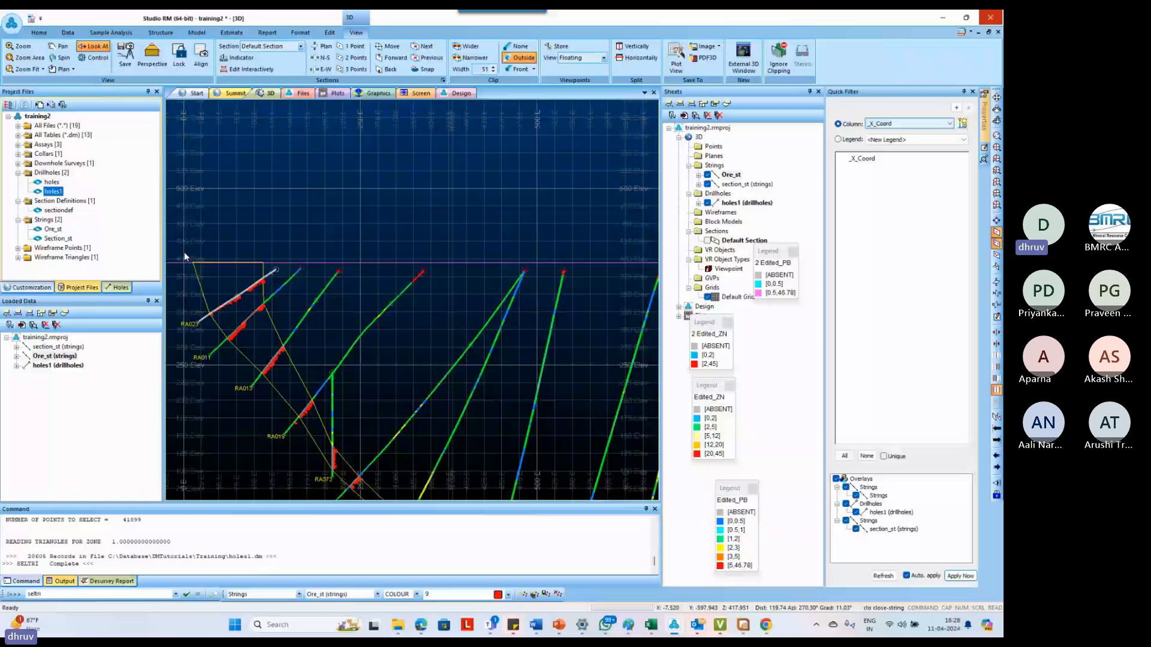
Query the closed ore outline for its length, projected area and vertex order
{"action": "key", "text": "q"}
{"action": "key", "text": "s"}
{"action": "key", "text": "t"}
{"action": "left_click", "coordinate": [184, 253]}
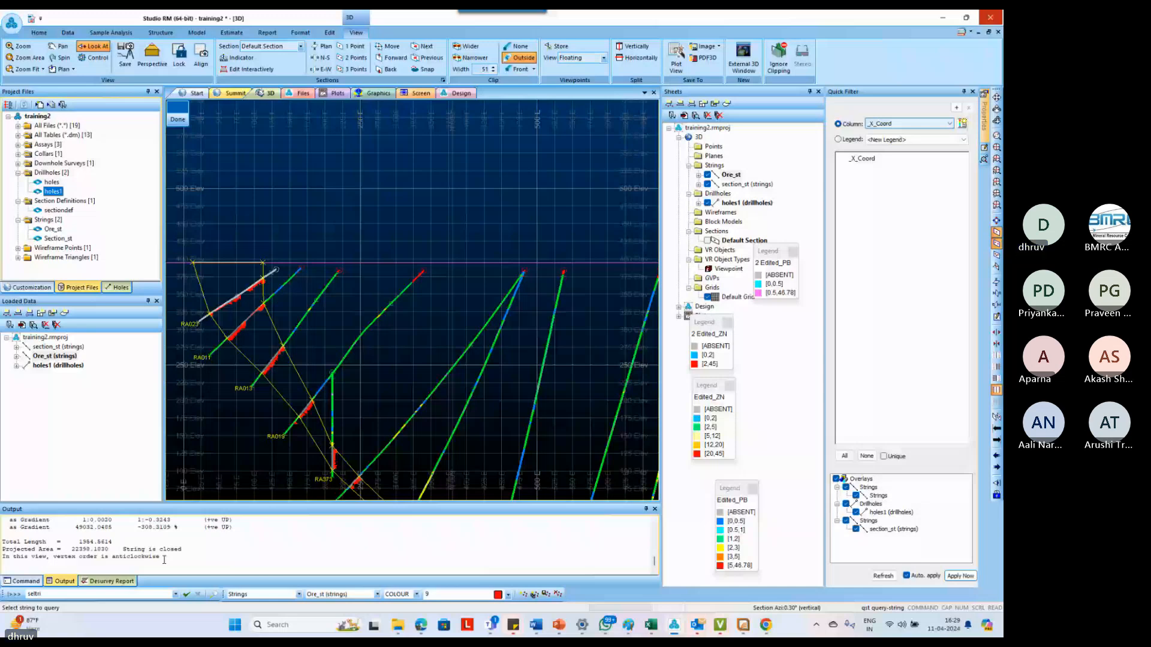
{"action": "key", "text": "Escape"}
Examine in 3D how the closed outline follows the snapped drillhole intercepts off the section plane, especially at RA011 and RA023
{"action": "left_click_drag", "start_coordinate": [510, 348], "coordinate": [434, 364], "text": "shift"}
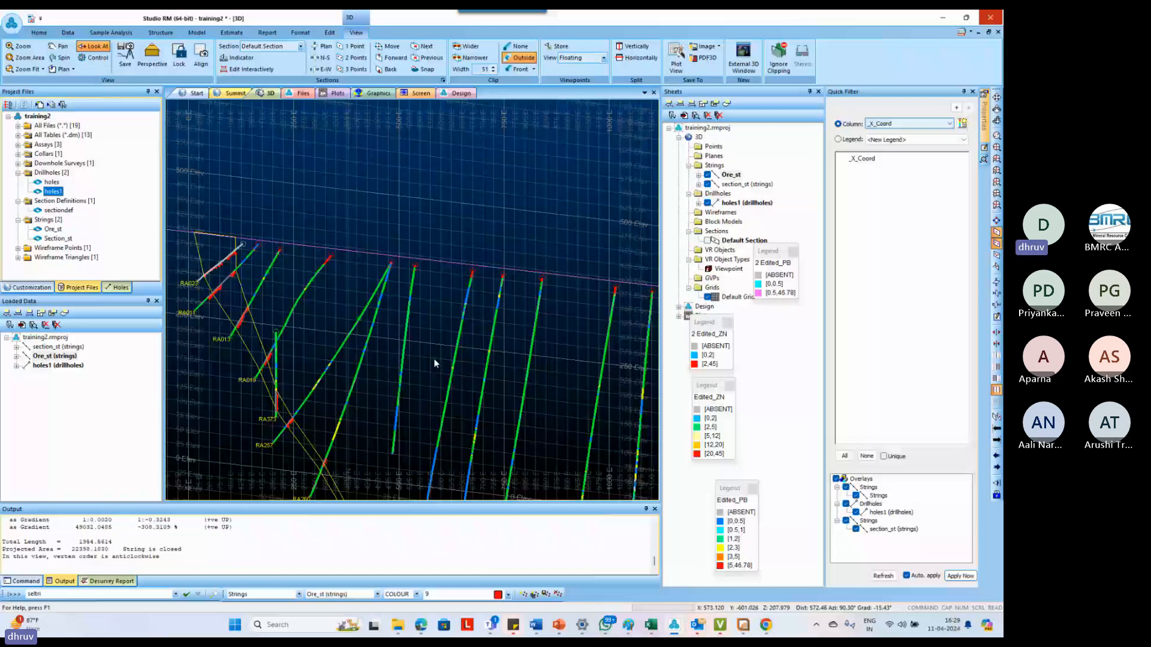
{"action": "left_click_drag", "start_coordinate": [434, 364], "coordinate": [472, 423], "text": "shift"}
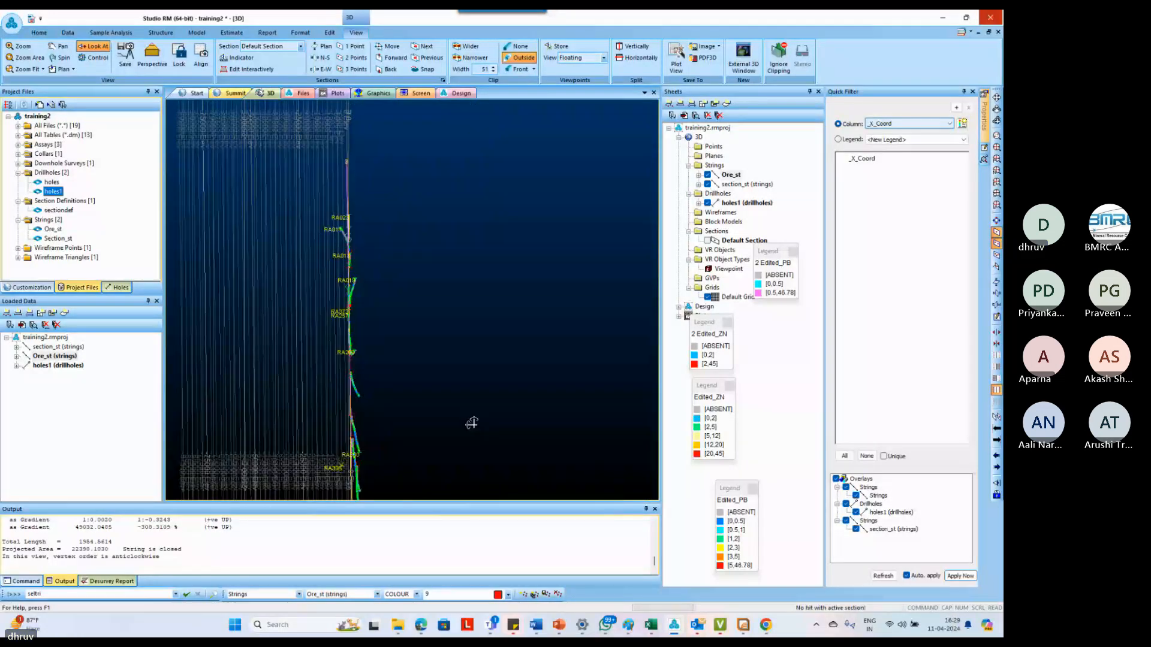
{"action": "scroll", "coordinate": [356, 262], "scroll_direction": "up", "scroll_amount": 2}
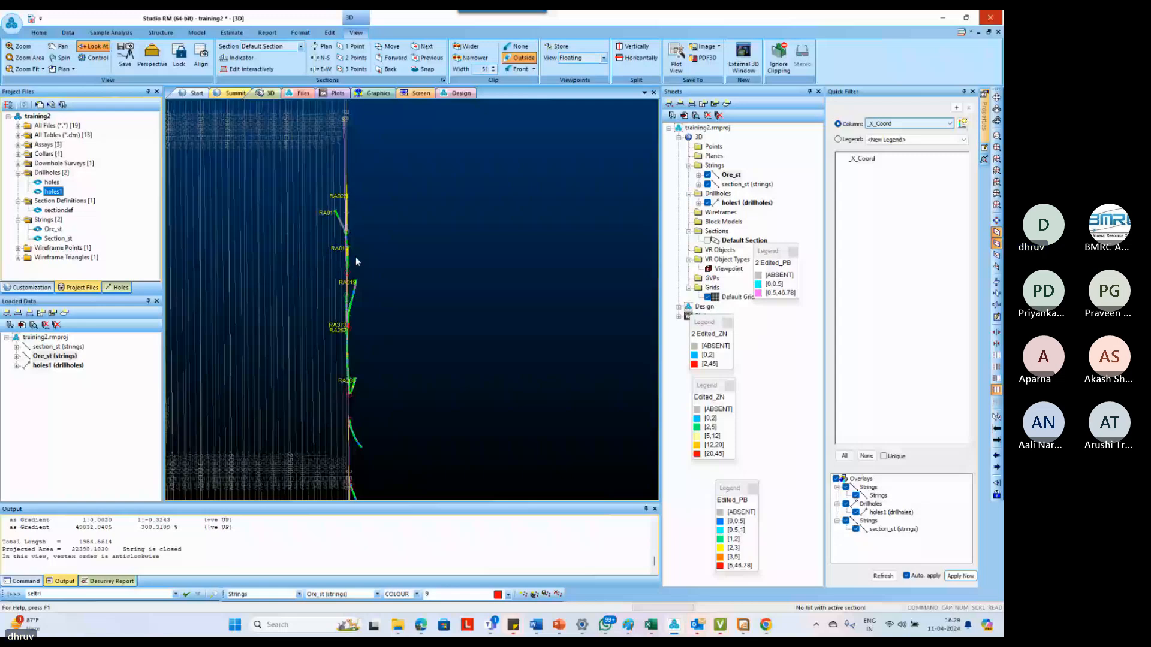
{"action": "scroll", "coordinate": [342, 234], "scroll_direction": "up", "scroll_amount": 5}
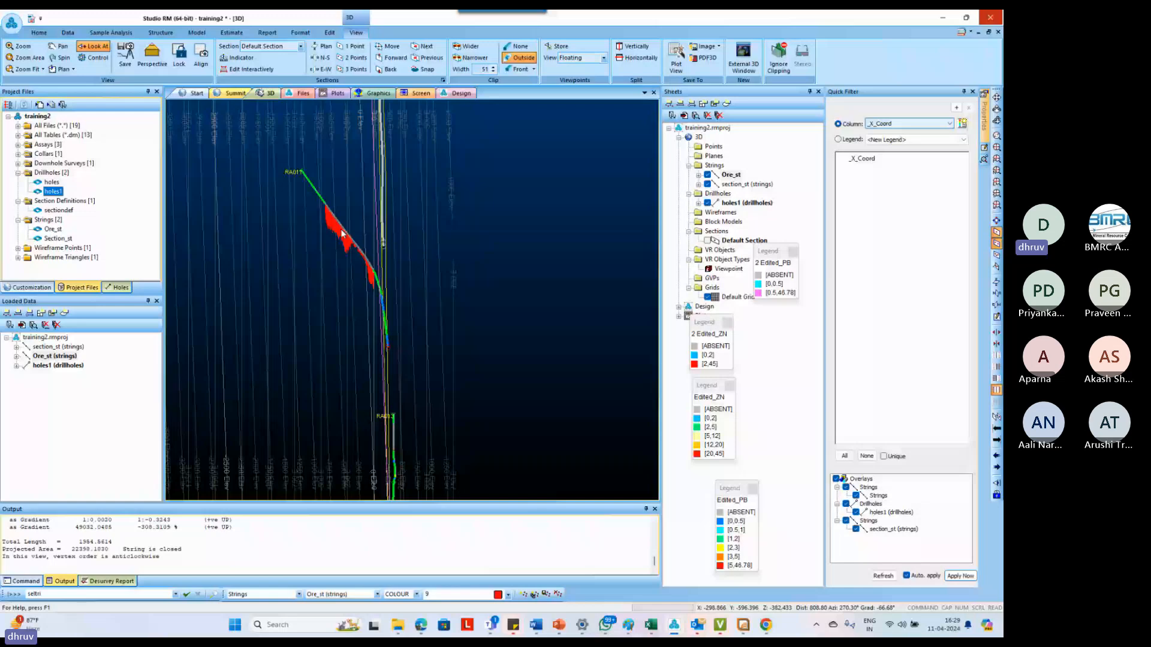
{"action": "mouse_move", "coordinate": [342, 234]}
{"action": "left_mouse_down", "text": "shift"}
{"action": "mouse_move", "coordinate": [374, 243]}
{"action": "mouse_move", "coordinate": [441, 226]}
{"action": "mouse_move", "coordinate": [377, 243]}
{"action": "left_mouse_up", "text": "shift"}
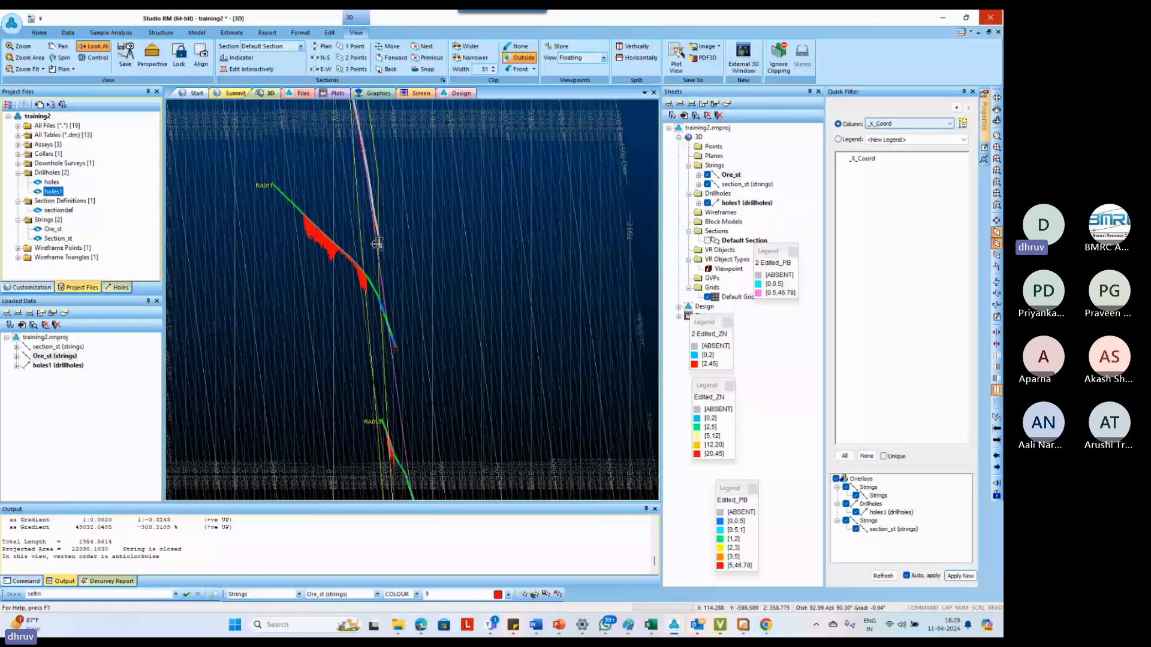
{"action": "left_click_drag", "start_coordinate": [377, 243], "coordinate": [455, 241], "text": "shift"}
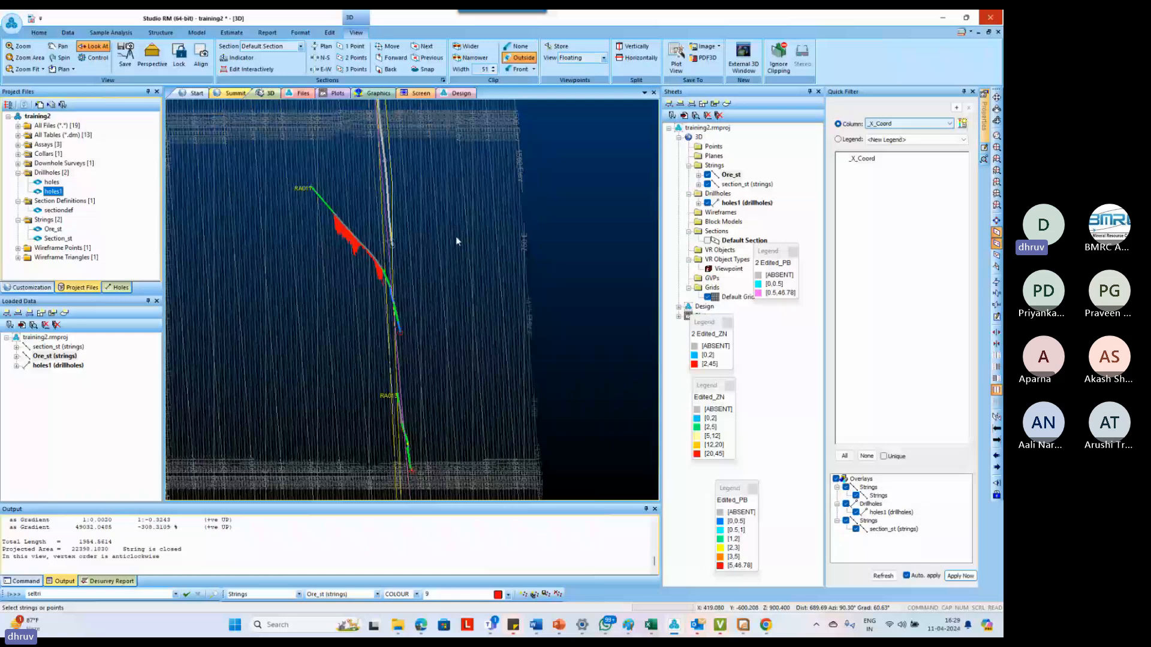
{"action": "left_click_drag", "start_coordinate": [456, 239], "coordinate": [391, 210]}
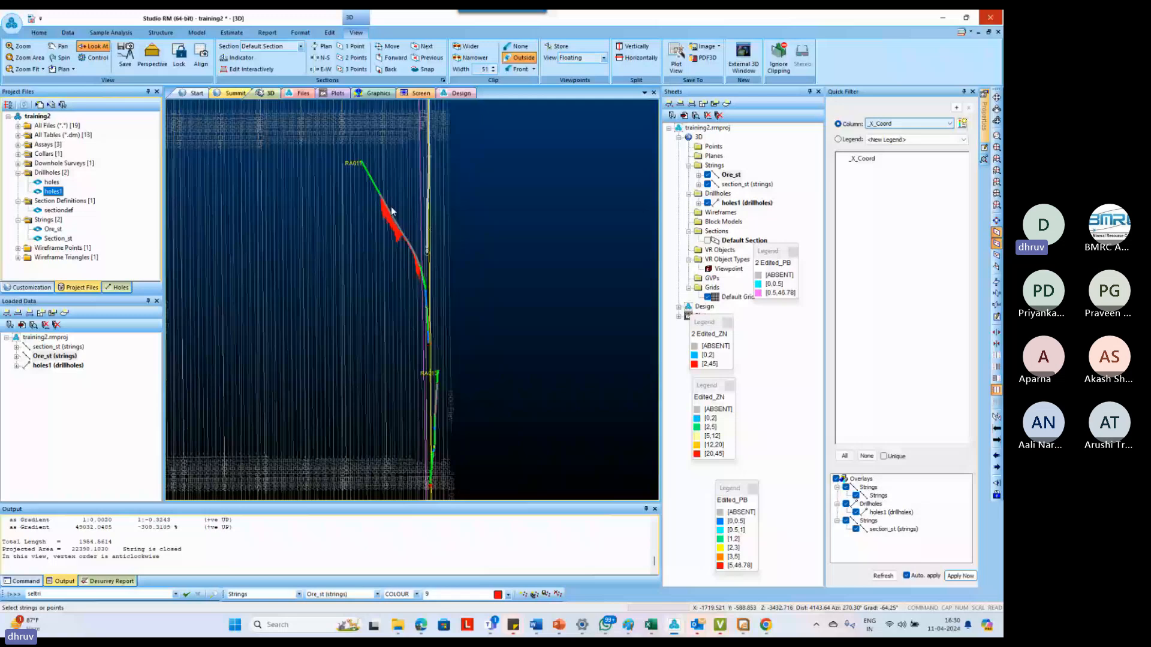
{"action": "left_click_drag", "start_coordinate": [391, 208], "coordinate": [401, 226], "text": "shift"}
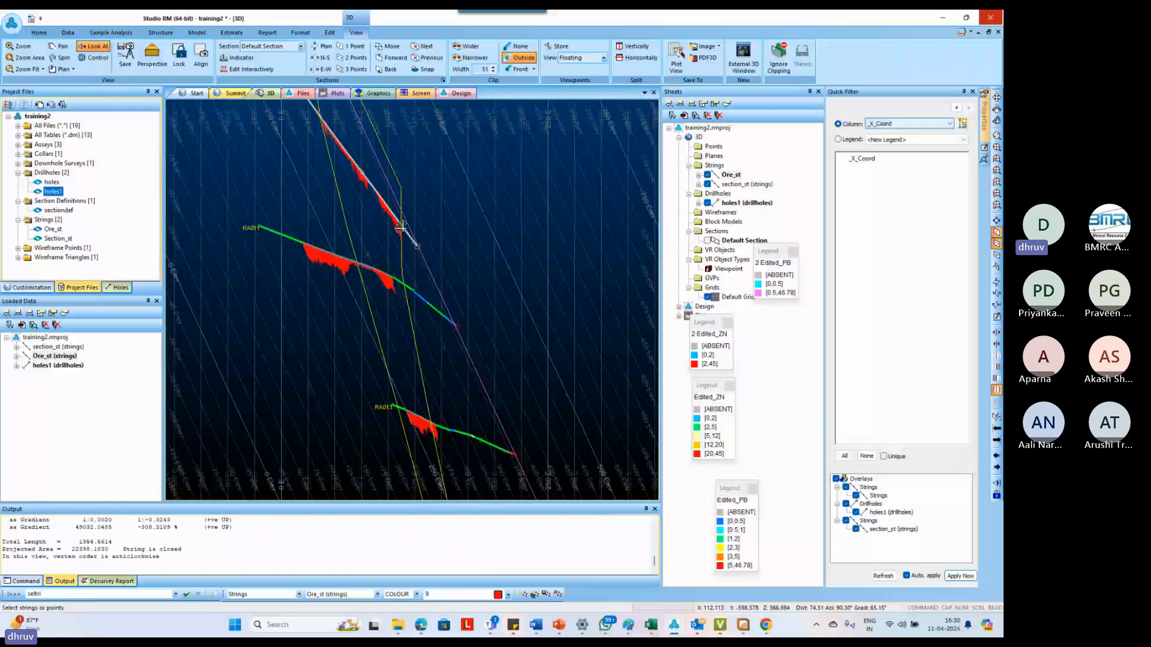
{"action": "left_click_drag", "start_coordinate": [400, 227], "coordinate": [401, 262], "text": "shift"}
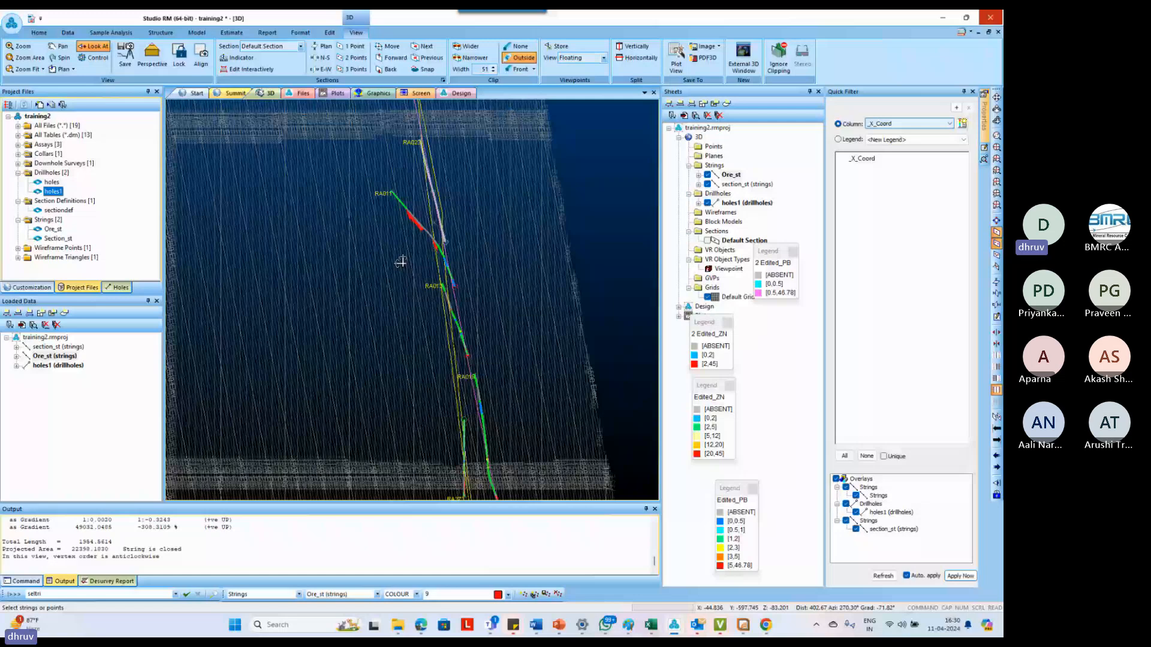
{"action": "left_click_drag", "start_coordinate": [400, 262], "coordinate": [405, 217]}
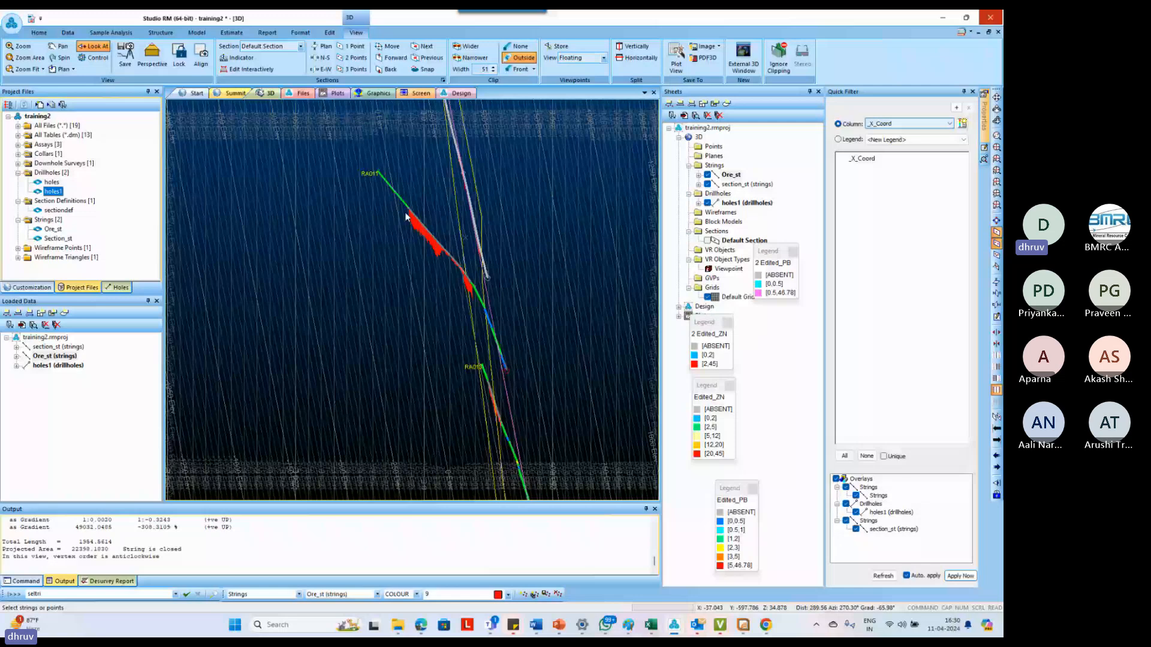
{"action": "left_click_drag", "start_coordinate": [407, 217], "coordinate": [435, 304]}
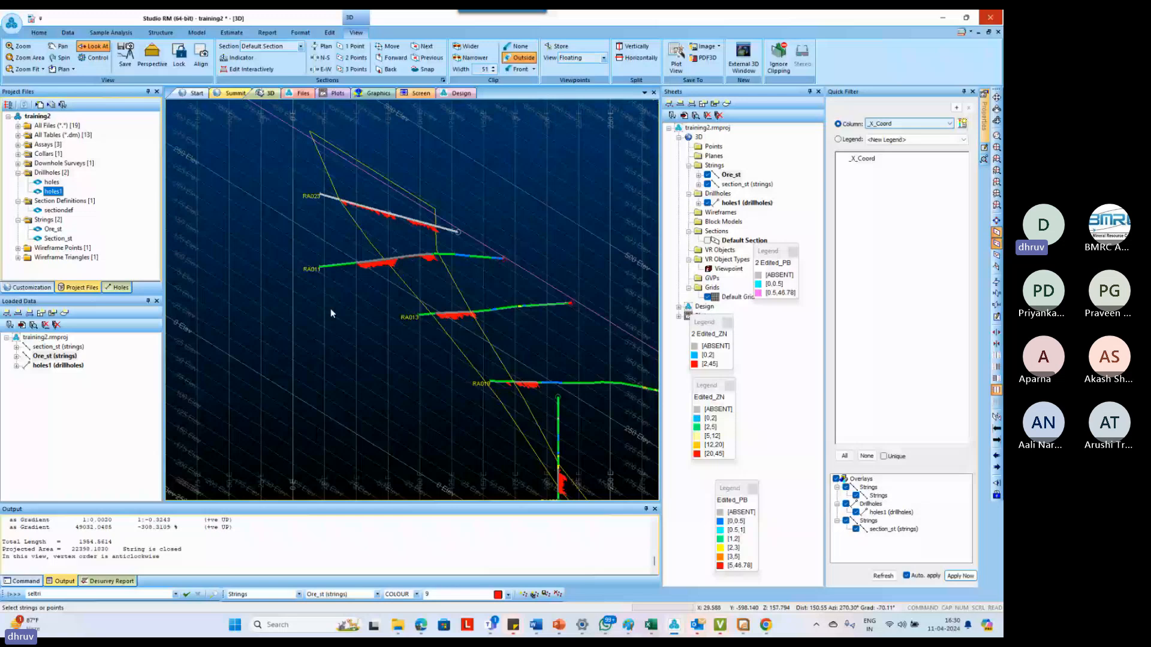
{"action": "left_click", "coordinate": [406, 296]}
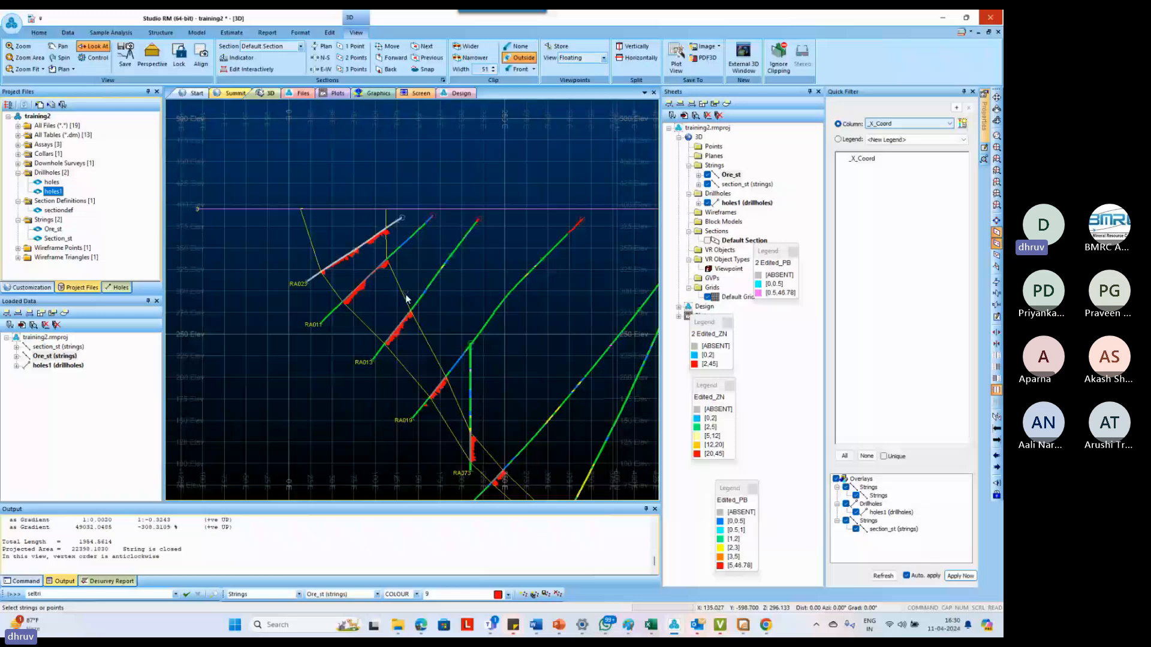
{"action": "scroll", "coordinate": [406, 297], "scroll_direction": "down", "scroll_amount": 2}
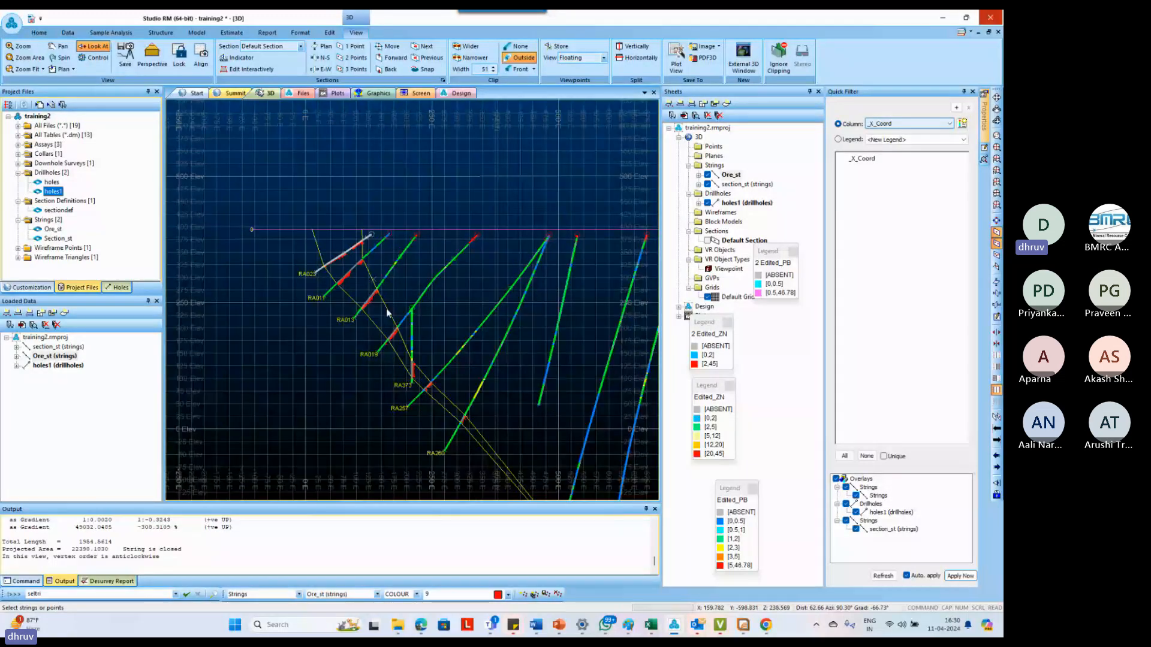
{"action": "scroll", "coordinate": [386, 308], "scroll_direction": "up", "scroll_amount": 2}
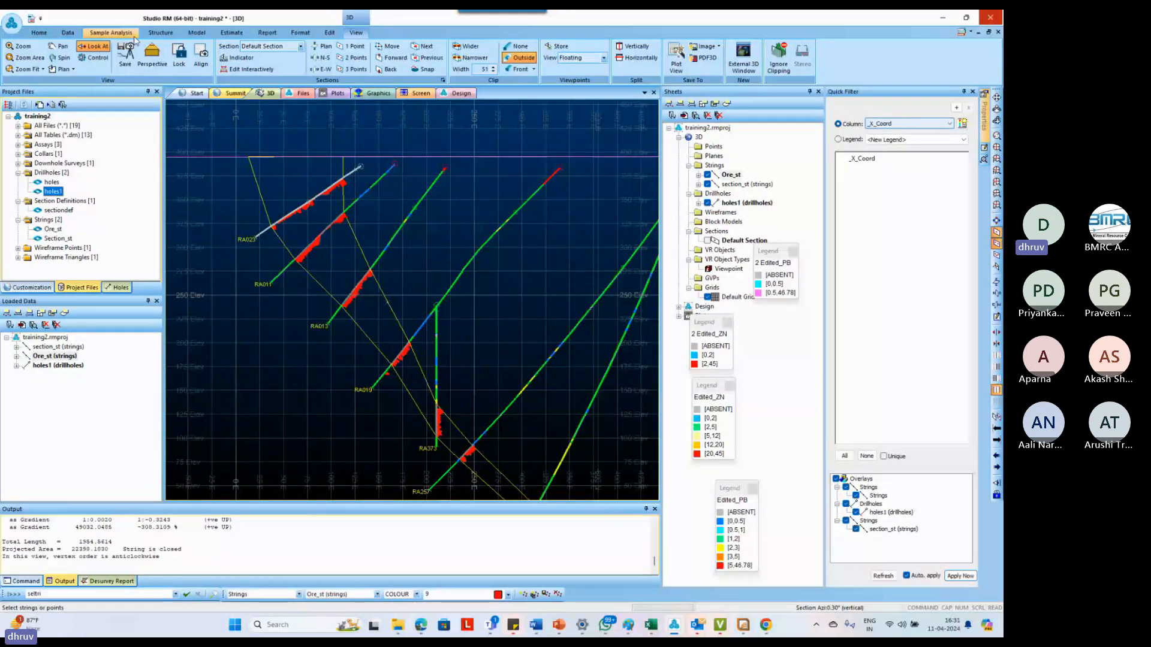
Save only the selected ore outline string as the Datamine file s3_v1st in the Training folder
{"action": "left_click", "coordinate": [67, 33]}
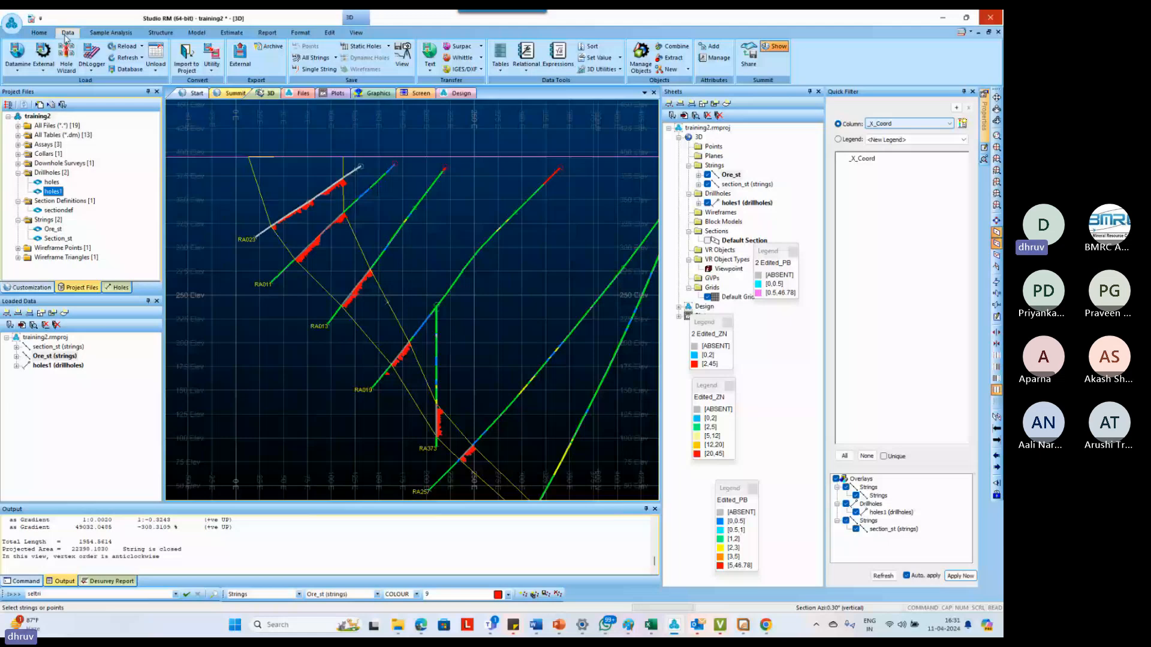
{"action": "left_click", "coordinate": [160, 32]}
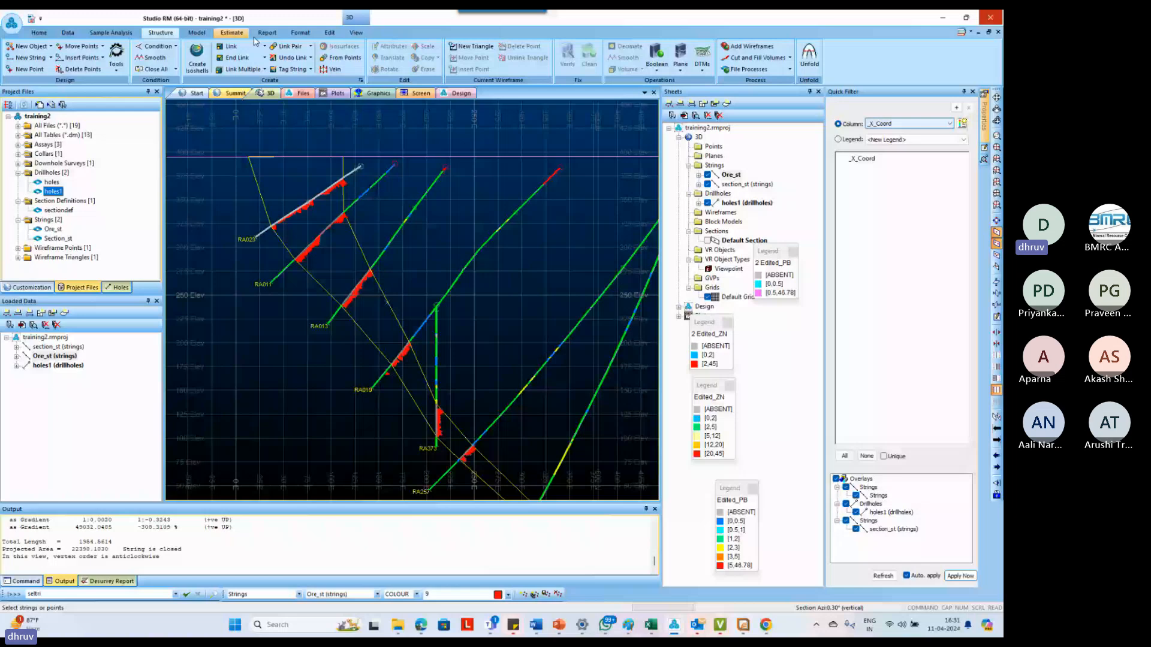
{"action": "left_click", "coordinate": [330, 33]}
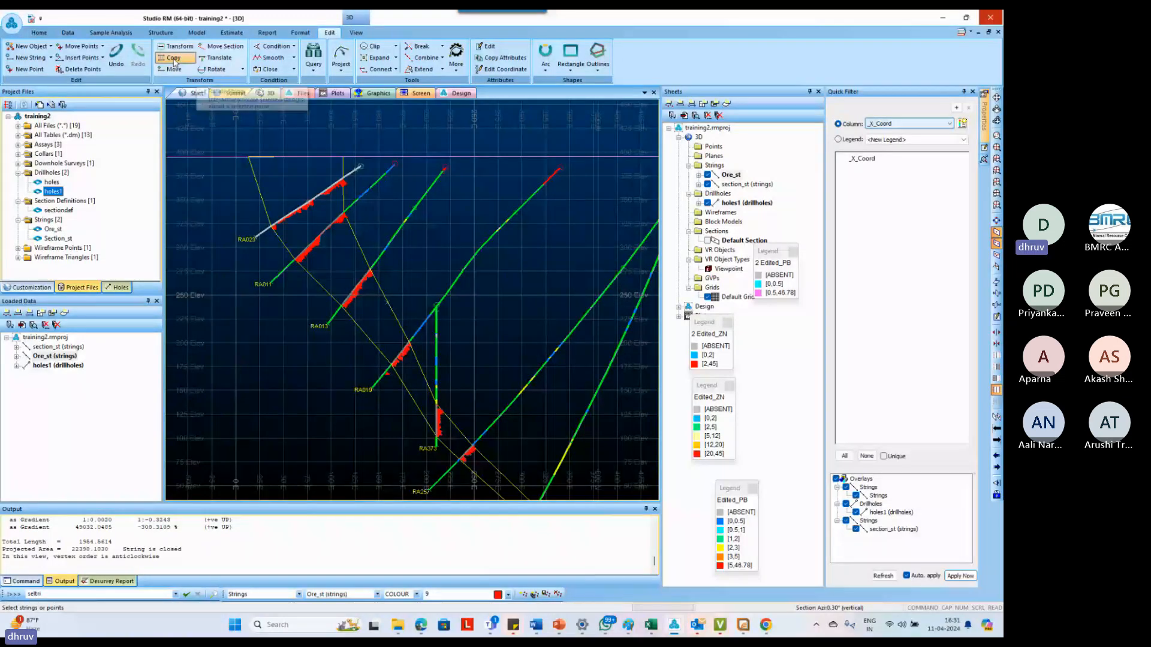
{"action": "left_click", "coordinate": [300, 33]}
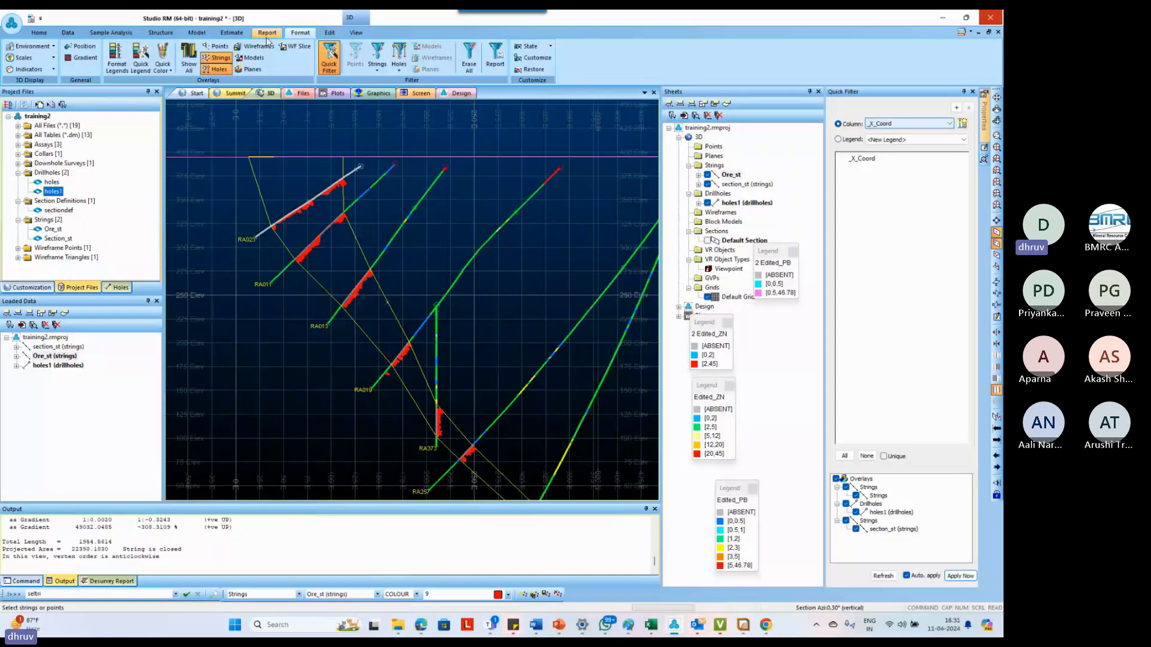
{"action": "left_click", "coordinate": [67, 33]}
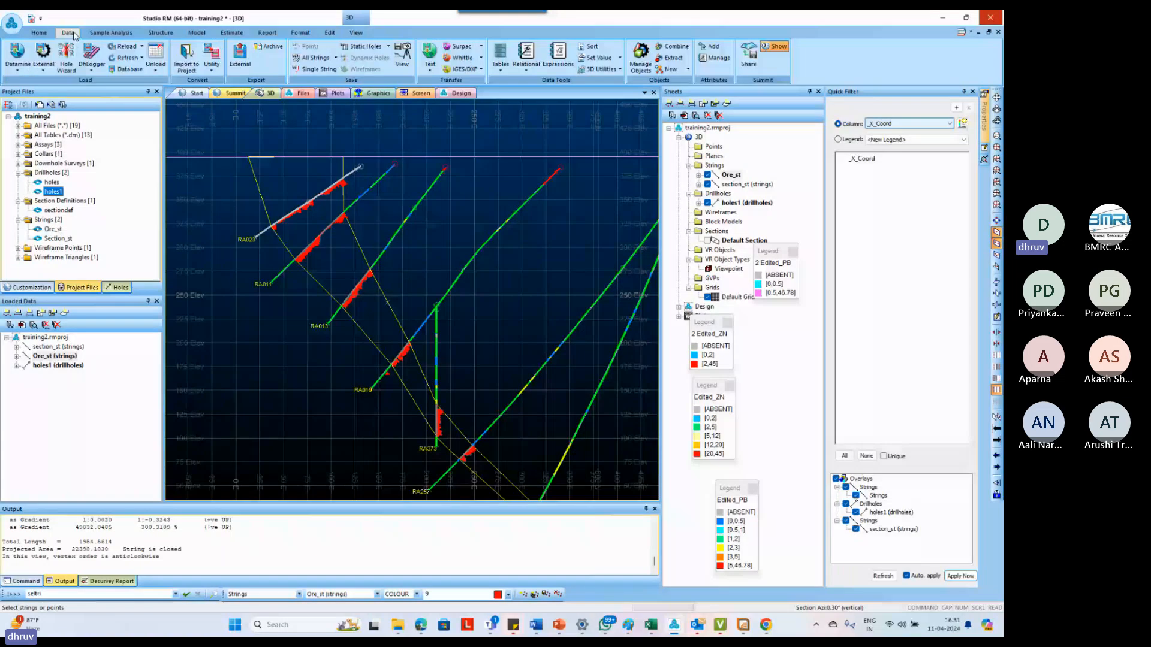
{"action": "left_click", "coordinate": [336, 58]}
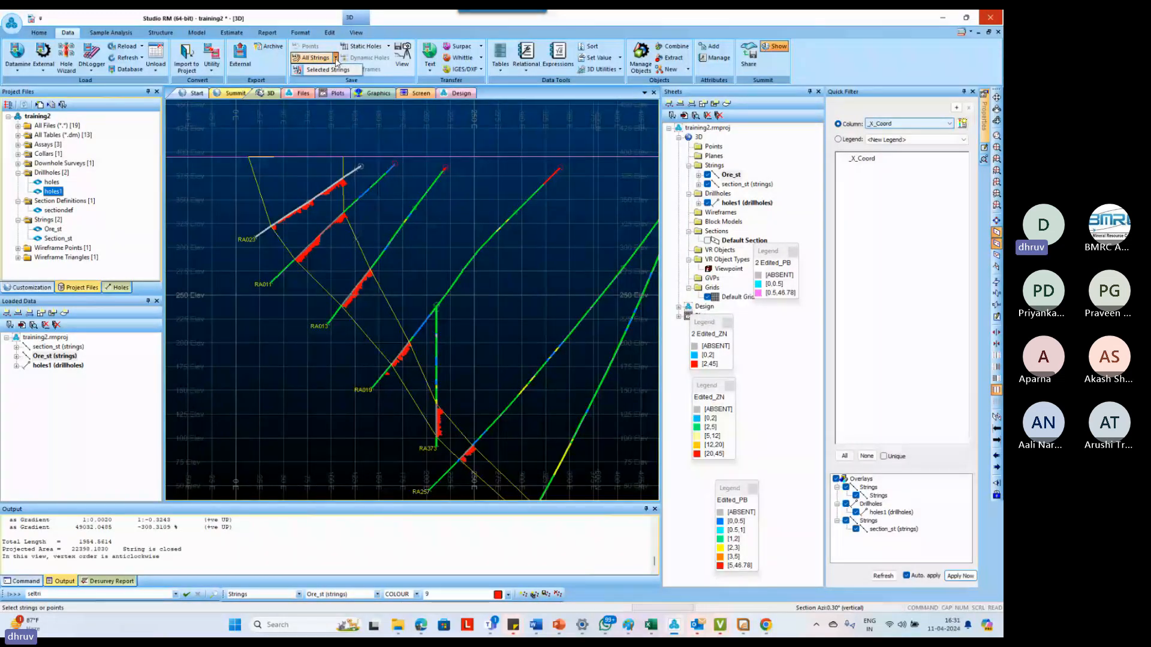
{"action": "left_click", "coordinate": [327, 70]}
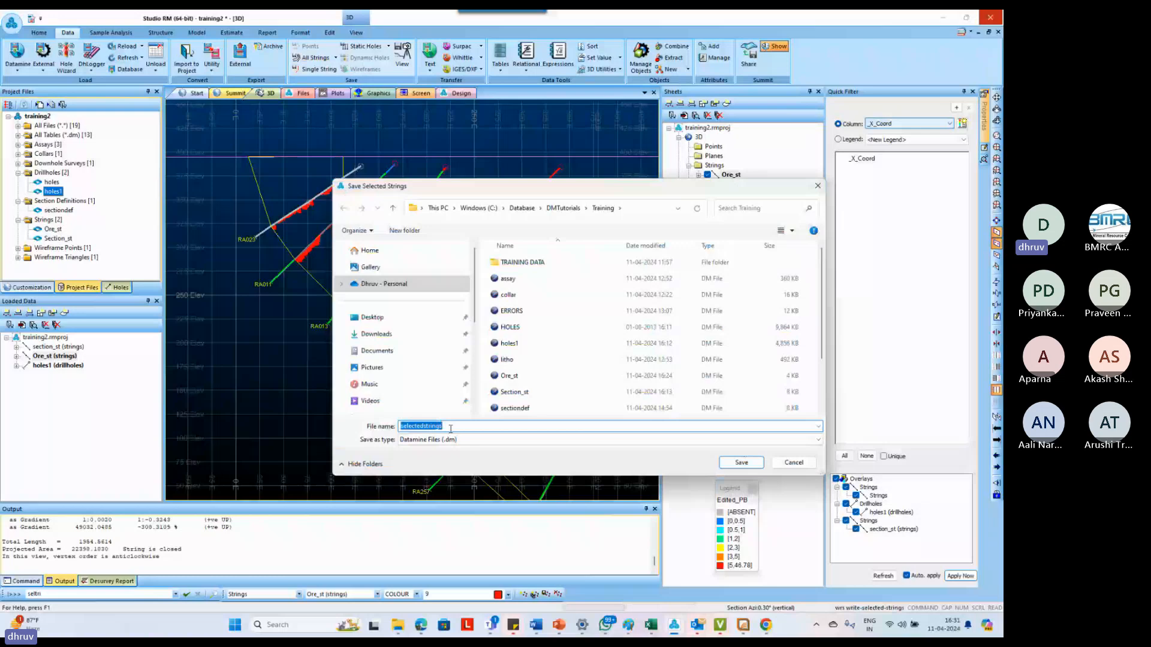
{"action": "type", "text": "s3"}
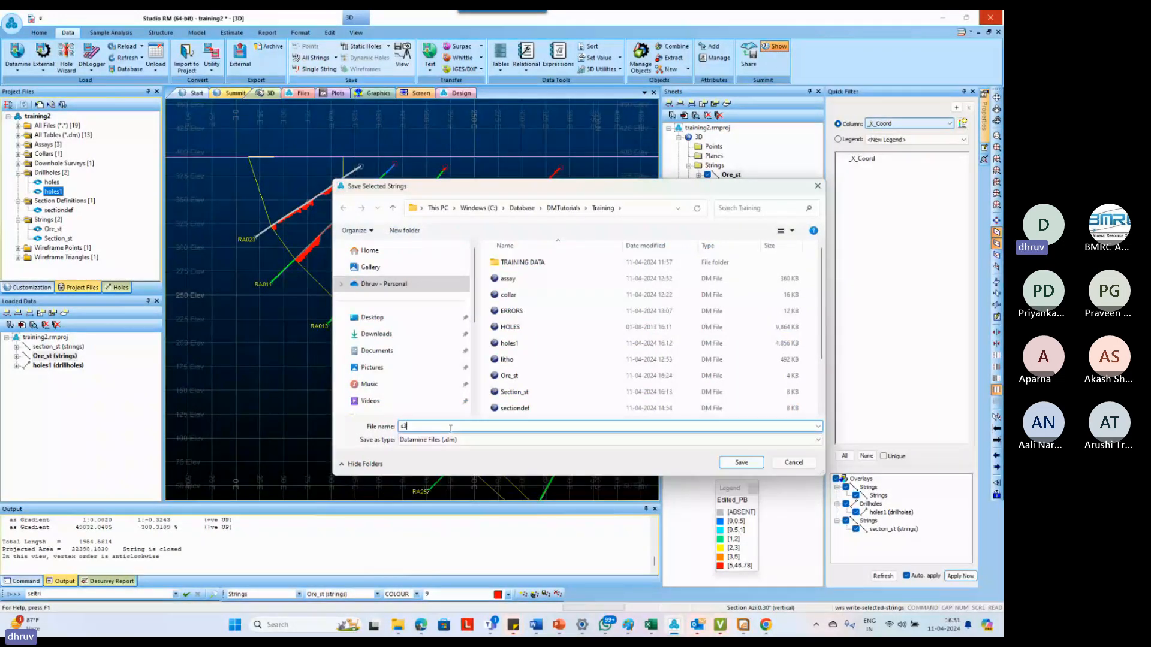
{"action": "type", "text": "_v1st"}
{"action": "key", "text": "Return"}
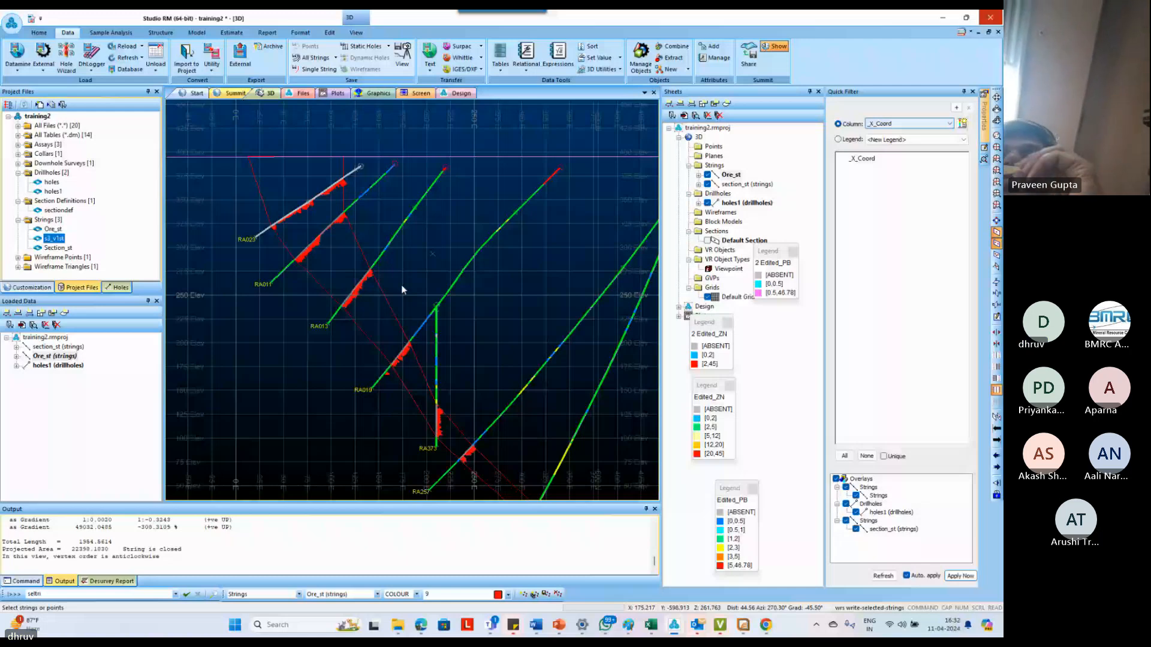
Delete the digitized ore outline from the loaded Ore_st strings
{"action": "left_click", "coordinate": [387, 307]}
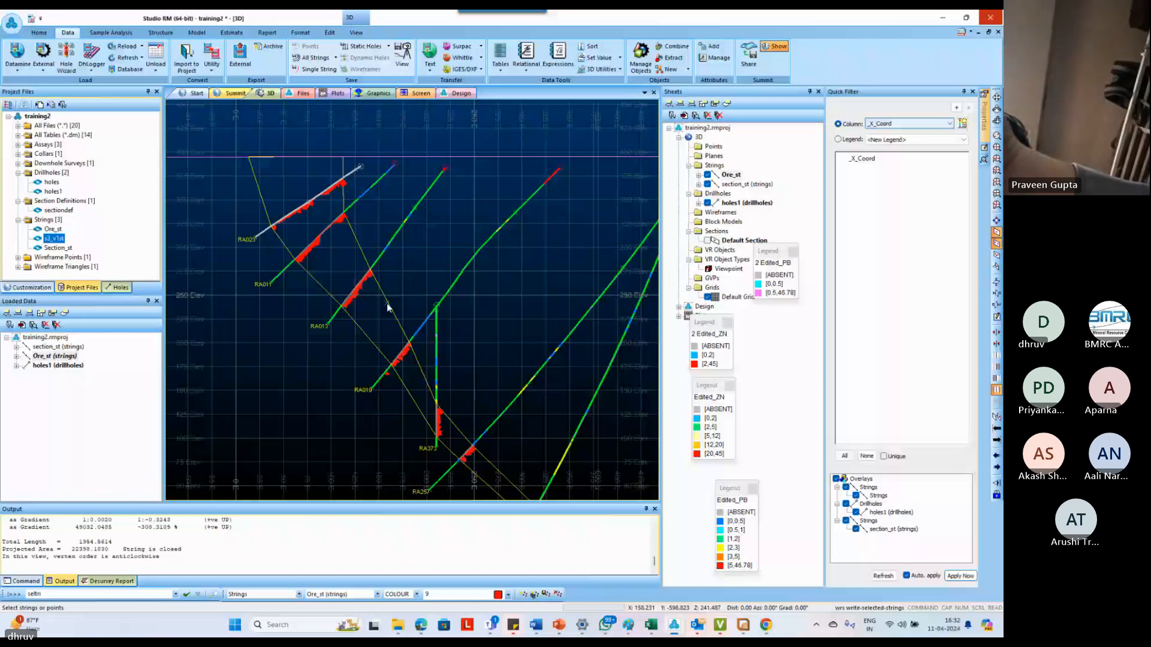
{"action": "key", "text": "Delete"}
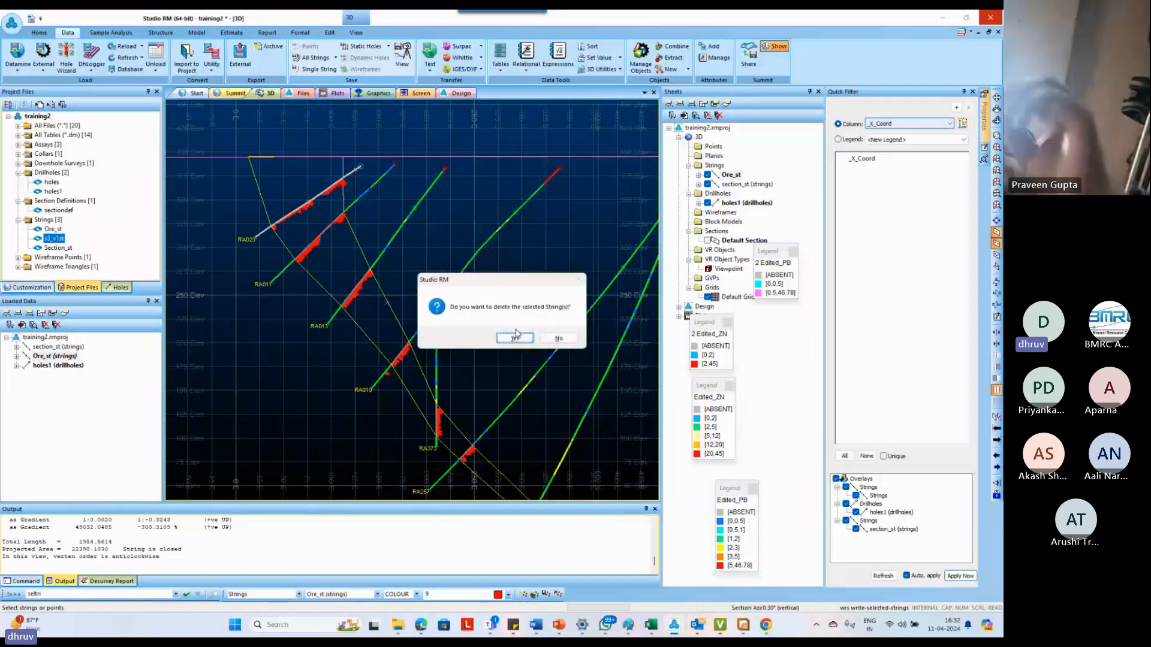
{"action": "left_click", "coordinate": [514, 338]}
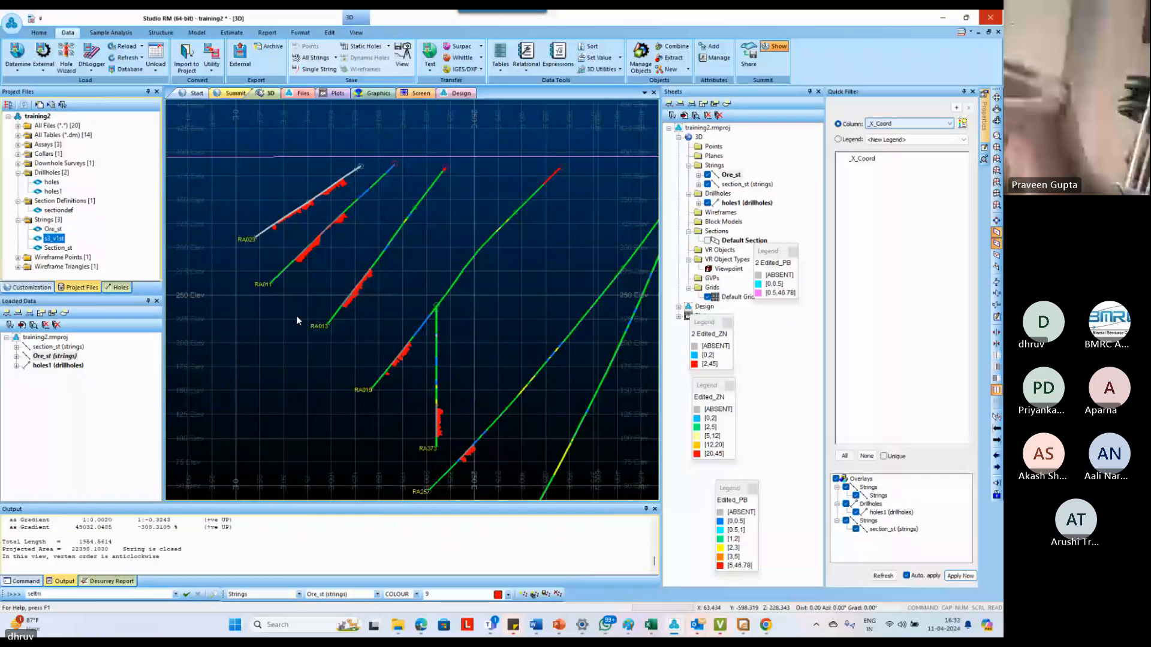
Start a new Ore_st string on the horizontal surface line and snap it to the lower ore-intercept ends of the holes from RA023 to RA373
{"action": "key", "text": "n"}
{"action": "key", "text": "s"}
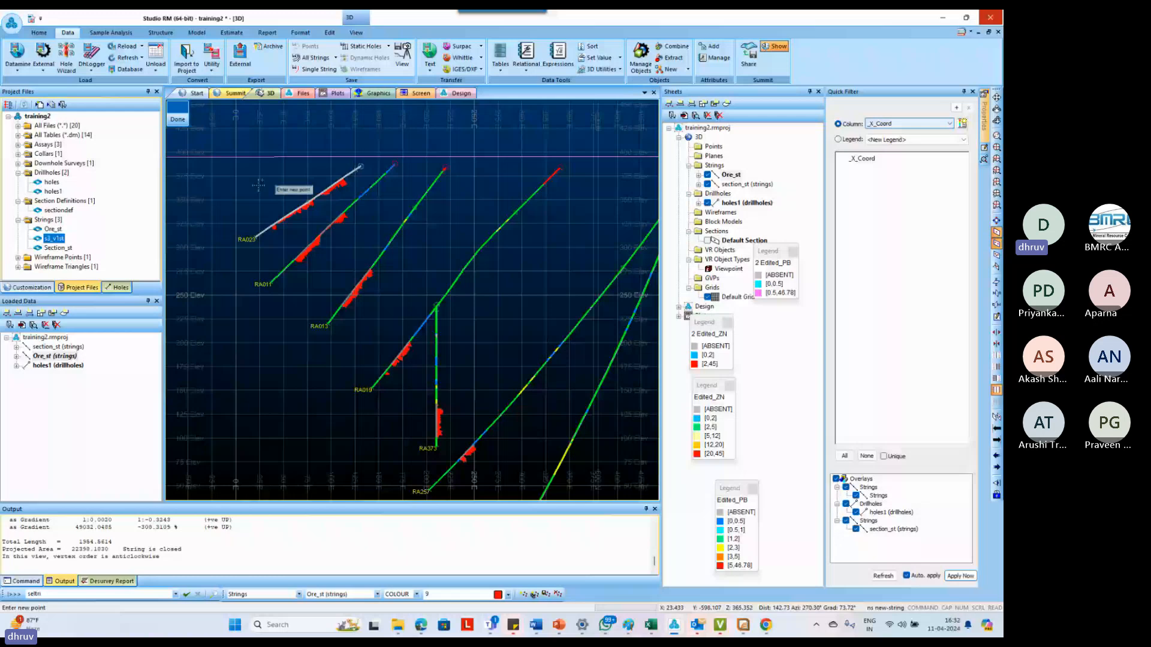
{"action": "left_click", "coordinate": [239, 159]}
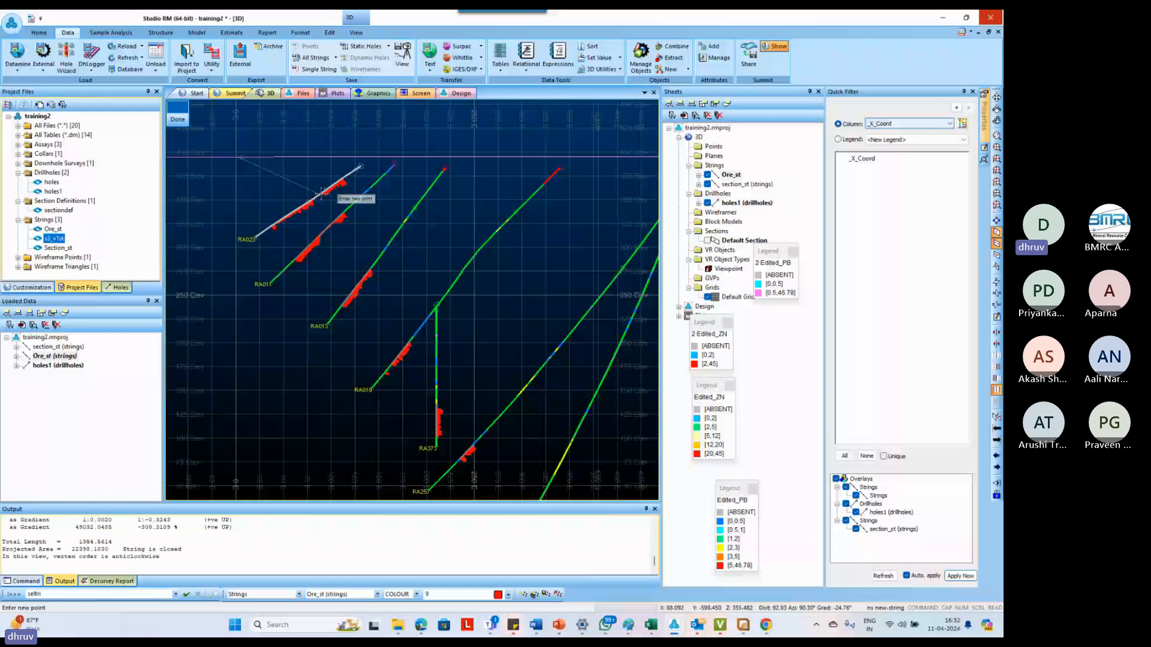
{"action": "scroll", "coordinate": [322, 192], "scroll_direction": "up", "scroll_amount": 3}
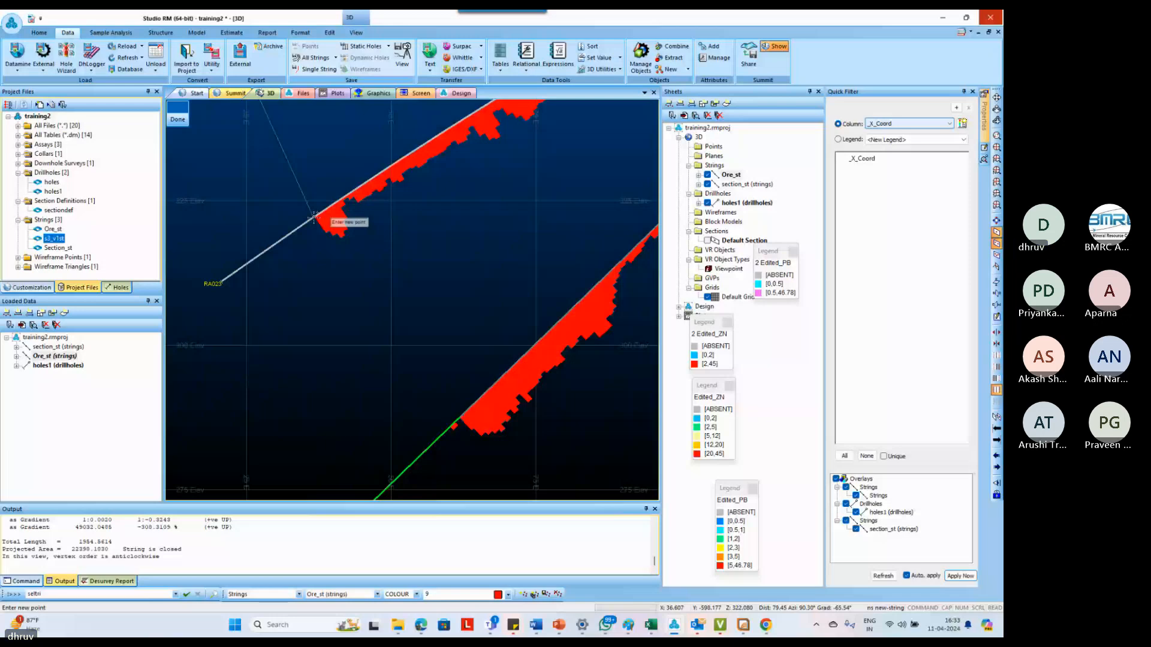
{"action": "right_click", "coordinate": [313, 217]}
{"action": "right_click", "coordinate": [460, 418]}
{"action": "scroll", "coordinate": [460, 417], "scroll_direction": "down", "scroll_amount": 3}
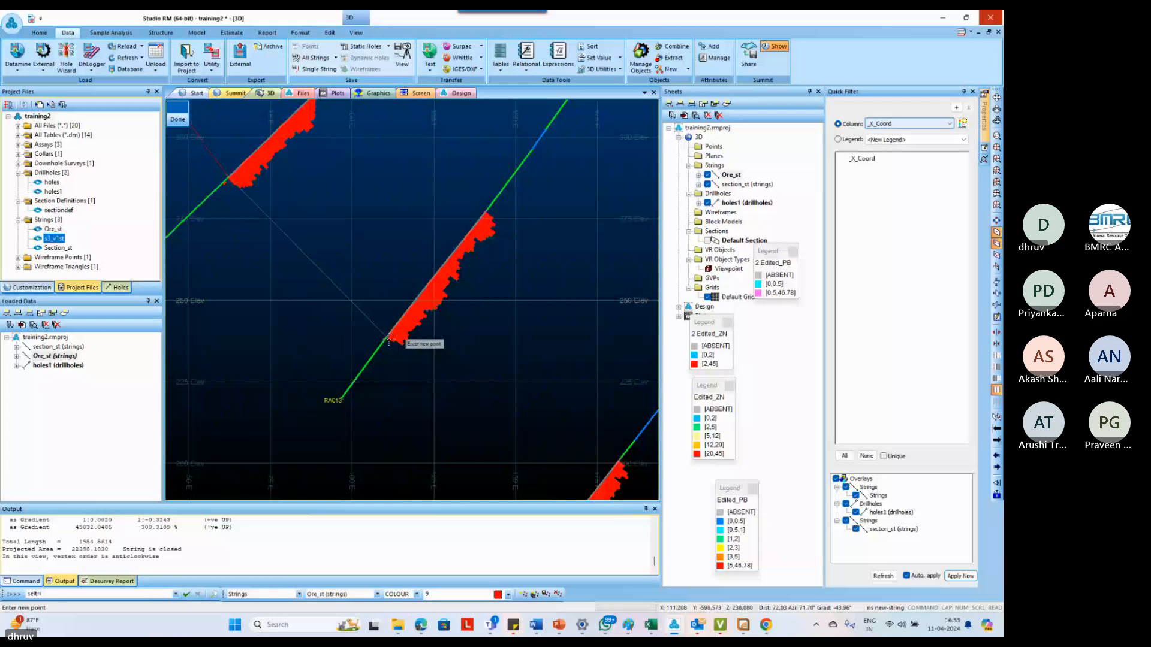
{"action": "scroll", "coordinate": [444, 427], "scroll_direction": "down", "scroll_amount": 5}
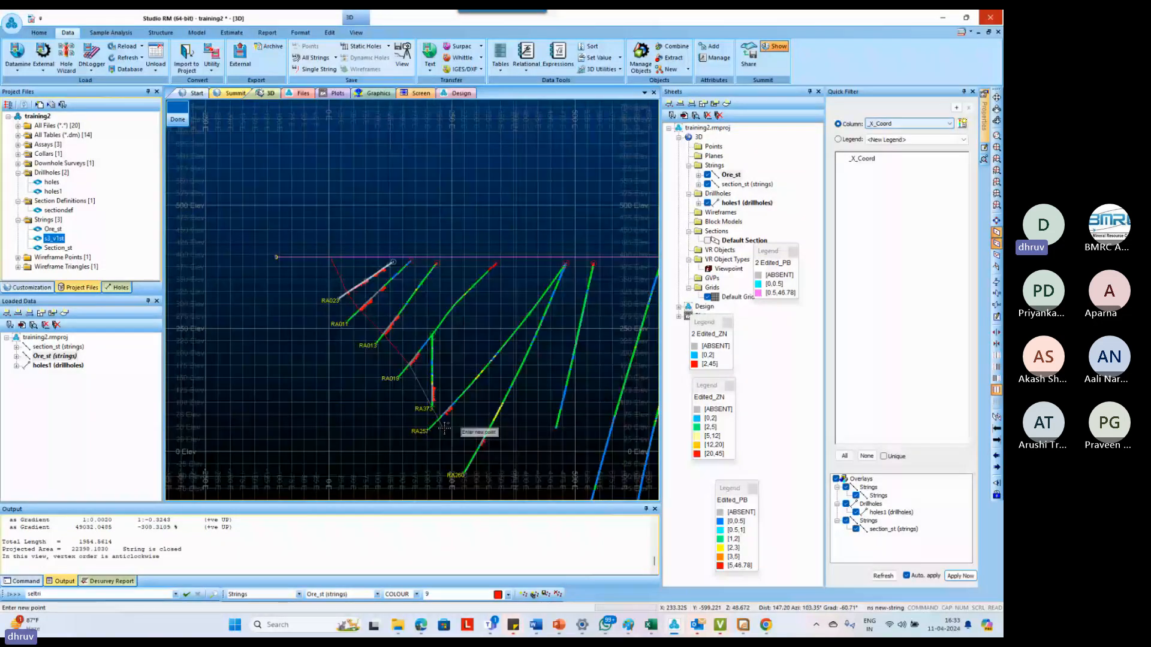
Continue the lower ore boundary by snapping to the bottom of the red intercepts in RA257 and RA260
{"action": "scroll", "coordinate": [444, 427], "scroll_direction": "up", "scroll_amount": 5}
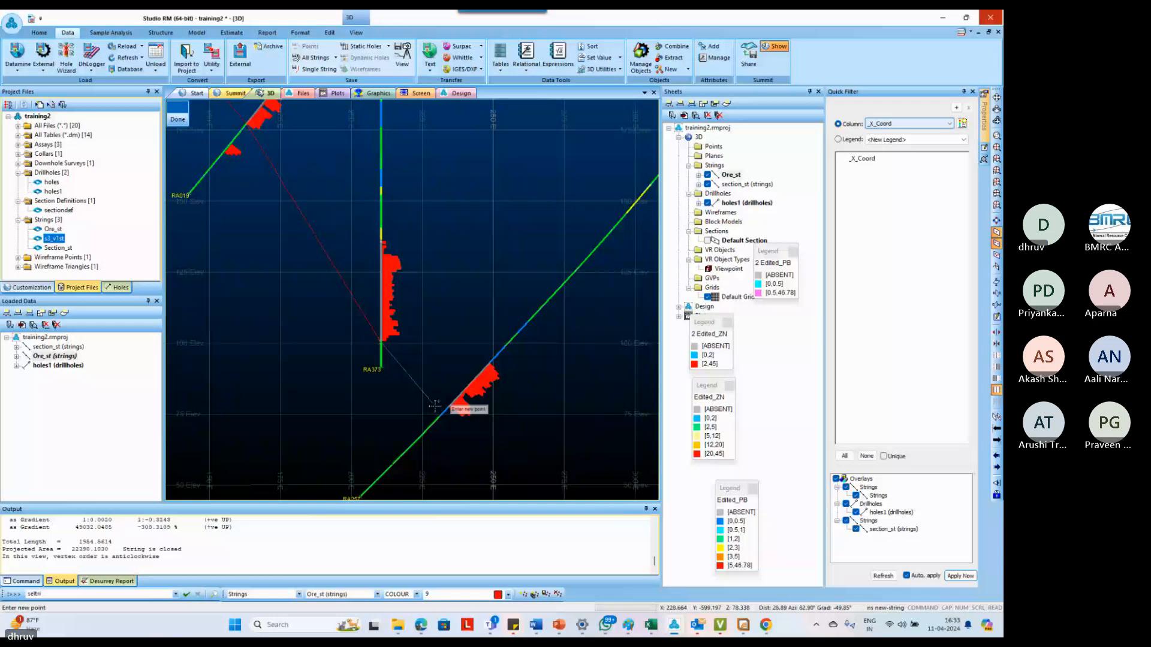
{"action": "right_click", "coordinate": [449, 406]}
{"action": "scroll", "coordinate": [449, 407], "scroll_direction": "down", "scroll_amount": 5}
{"action": "scroll", "coordinate": [515, 470], "scroll_direction": "up", "scroll_amount": 5}
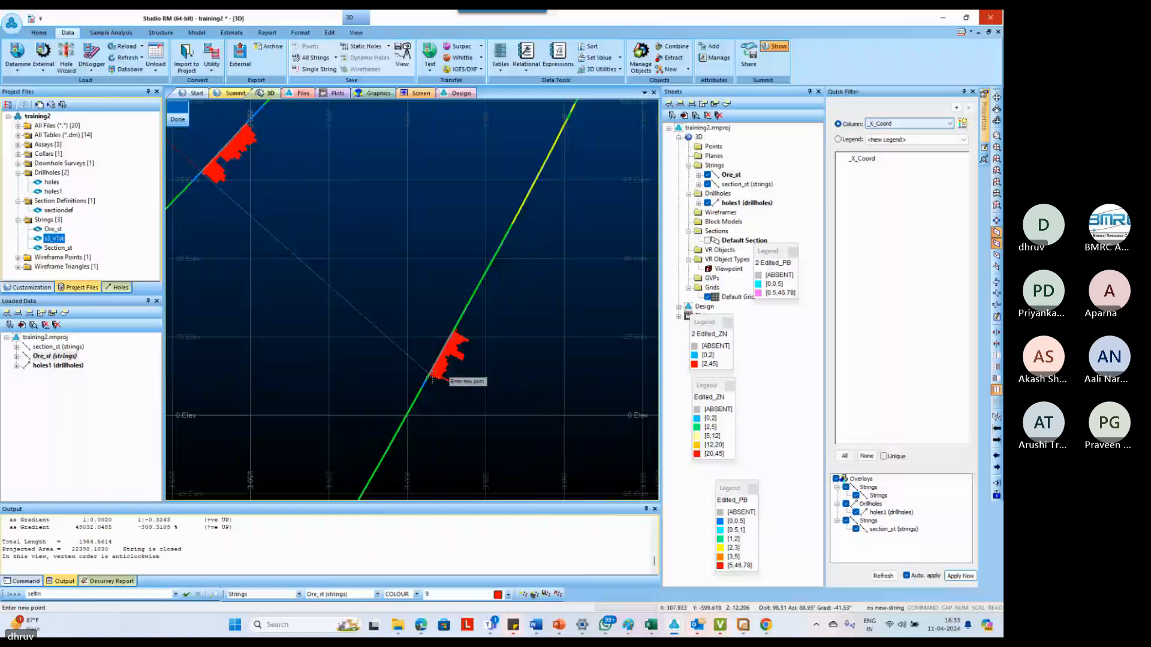
{"action": "right_click", "coordinate": [432, 378]}
Carry the lower boundary through the intercept bottoms in RA300 and the deepest ore hole, ending at a point beyond that hole
{"action": "scroll", "coordinate": [431, 378], "scroll_direction": "down", "scroll_amount": 6}
{"action": "scroll", "coordinate": [498, 449], "scroll_direction": "up", "scroll_amount": 4}
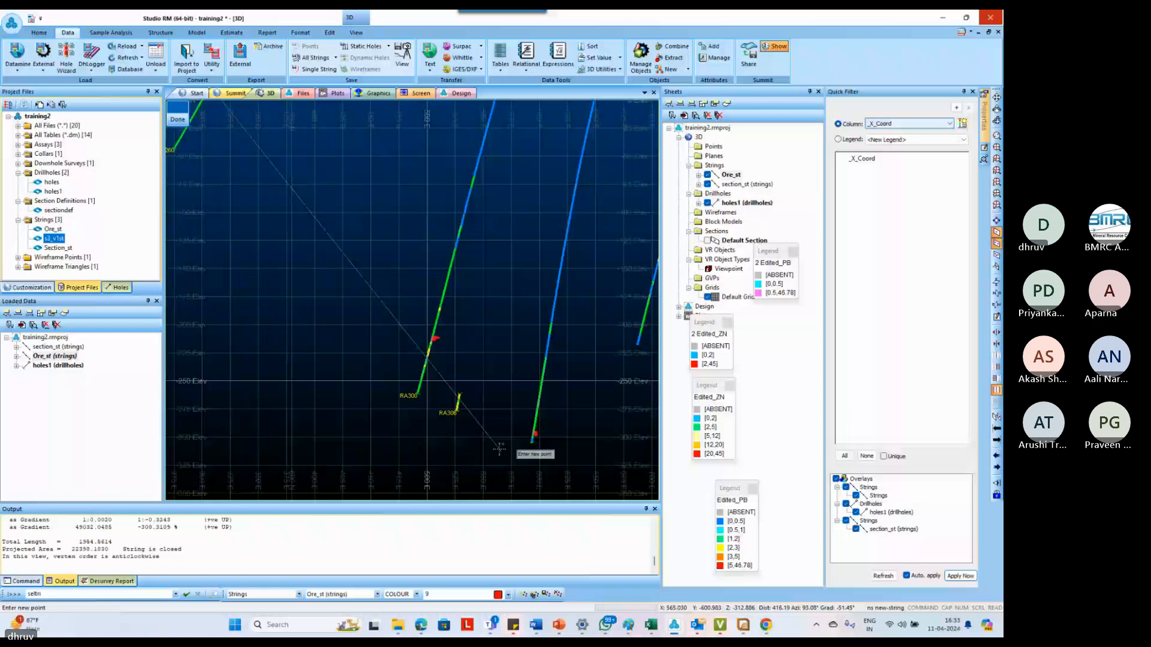
{"action": "scroll", "coordinate": [394, 275], "scroll_direction": "up", "scroll_amount": 5}
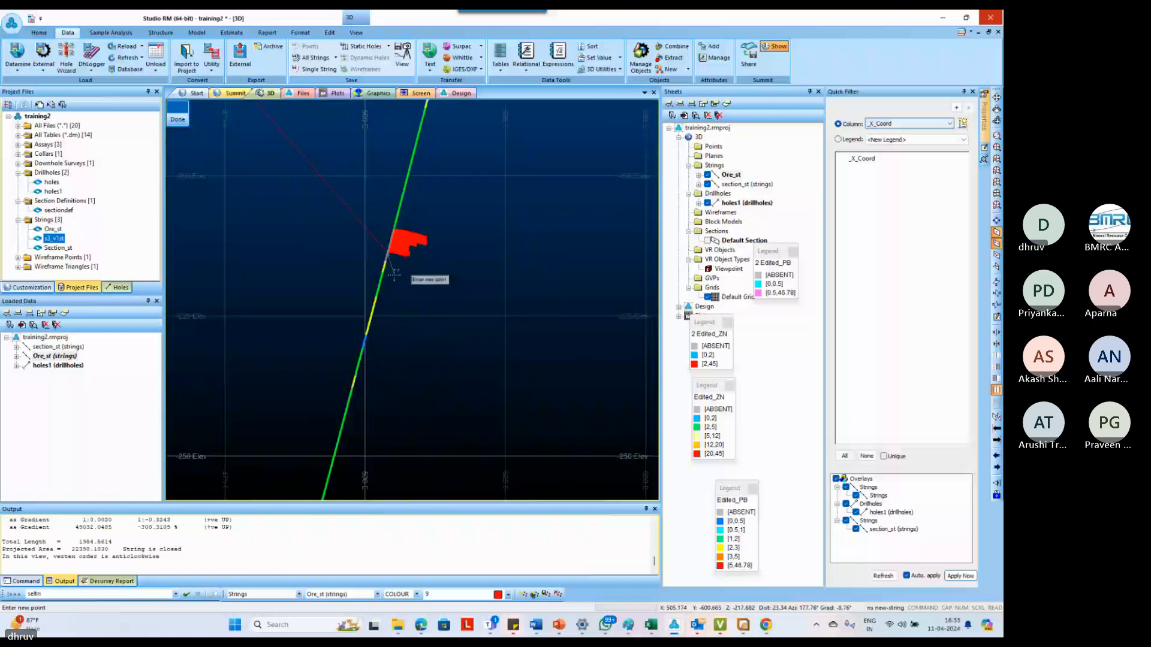
{"action": "scroll", "coordinate": [394, 275], "scroll_direction": "down", "scroll_amount": 5}
{"action": "scroll", "coordinate": [525, 384], "scroll_direction": "up", "scroll_amount": 7}
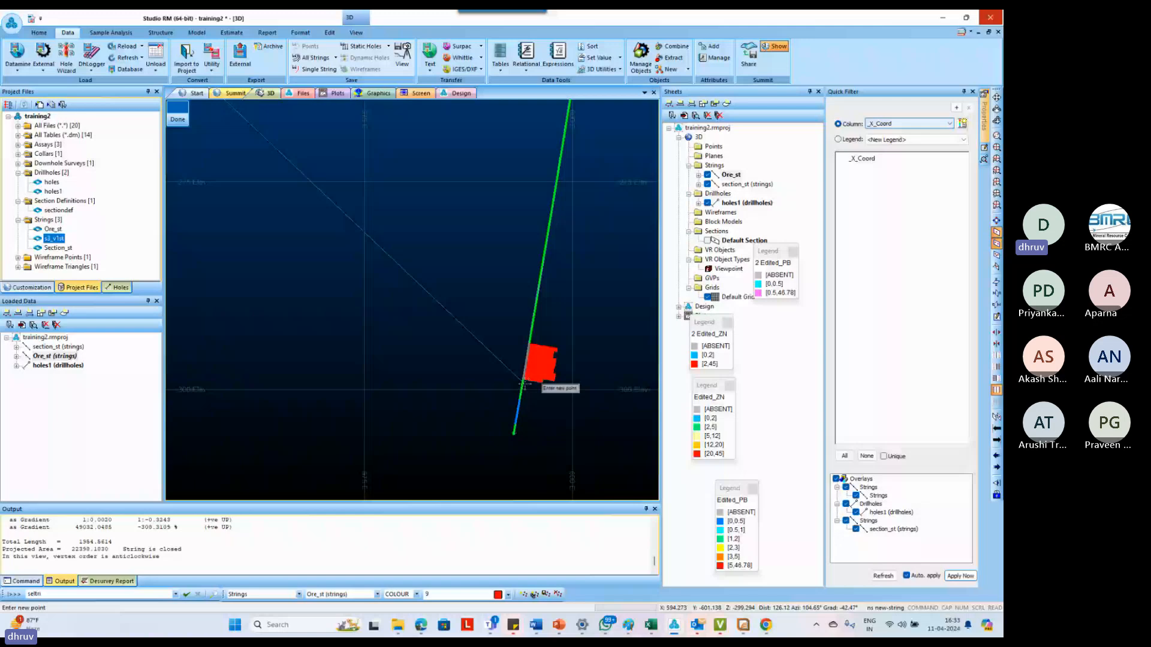
{"action": "scroll", "coordinate": [522, 375], "scroll_direction": "down", "scroll_amount": 2}
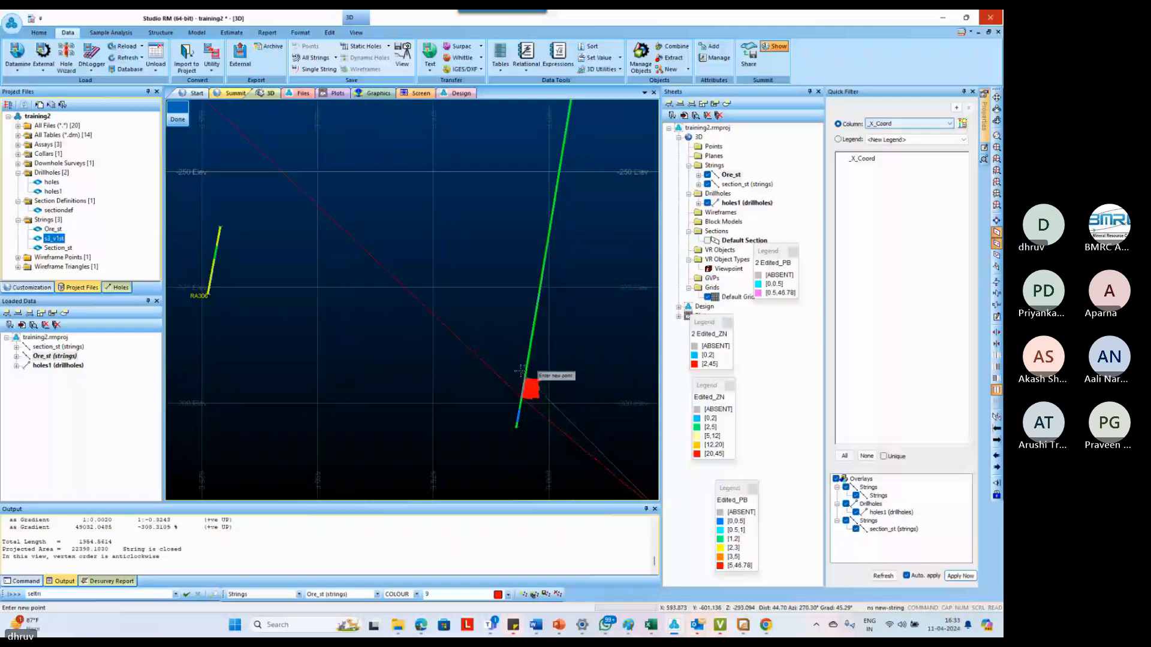
Turn the string back along the upper ore boundary, snapping to the intercept tops in the deepest ore hole, RA300 and RA260
{"action": "scroll", "coordinate": [522, 371], "scroll_direction": "down", "scroll_amount": 4}
{"action": "scroll", "coordinate": [336, 214], "scroll_direction": "up", "scroll_amount": 5}
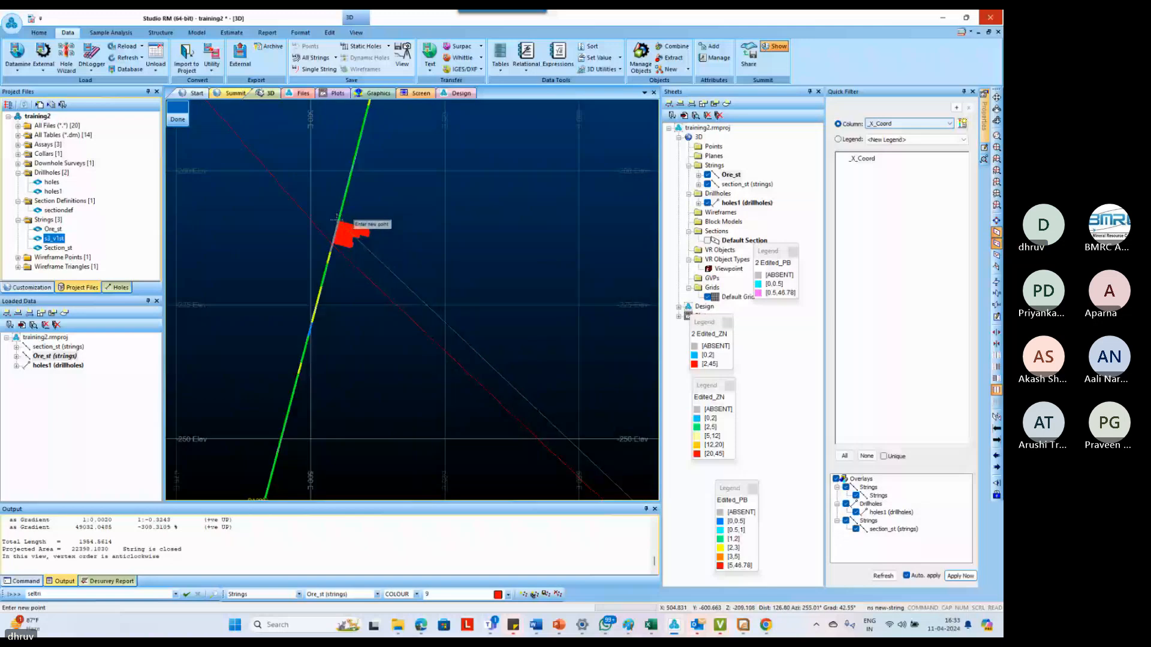
{"action": "scroll", "coordinate": [369, 278], "scroll_direction": "down", "scroll_amount": 3}
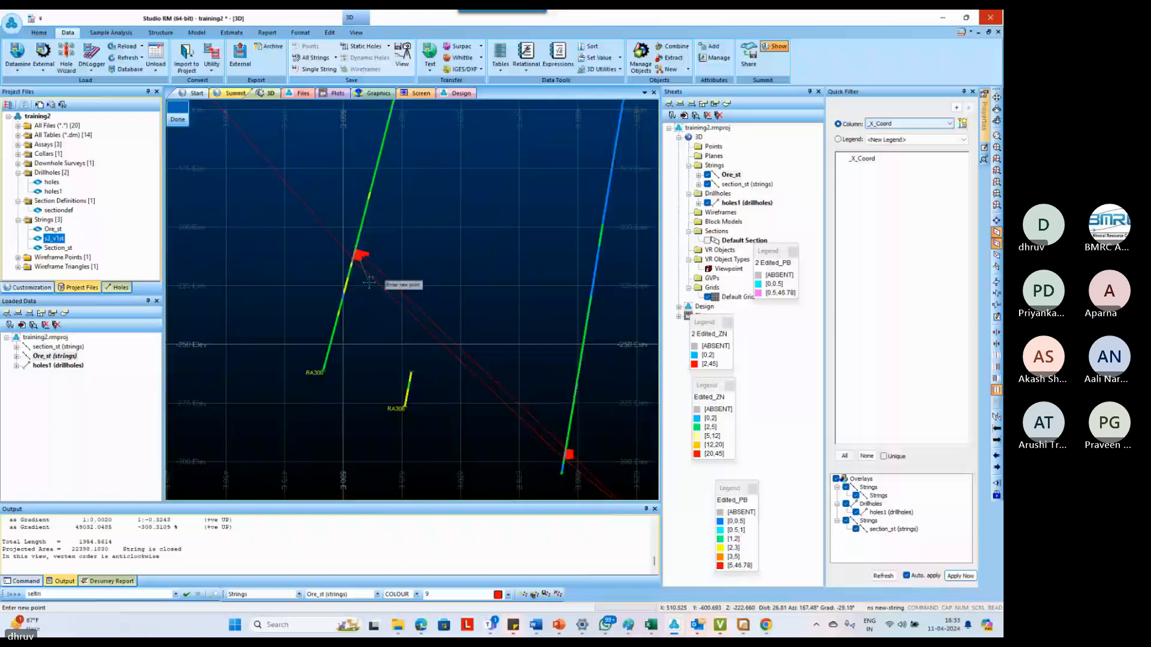
{"action": "scroll", "coordinate": [369, 282], "scroll_direction": "down", "scroll_amount": 3}
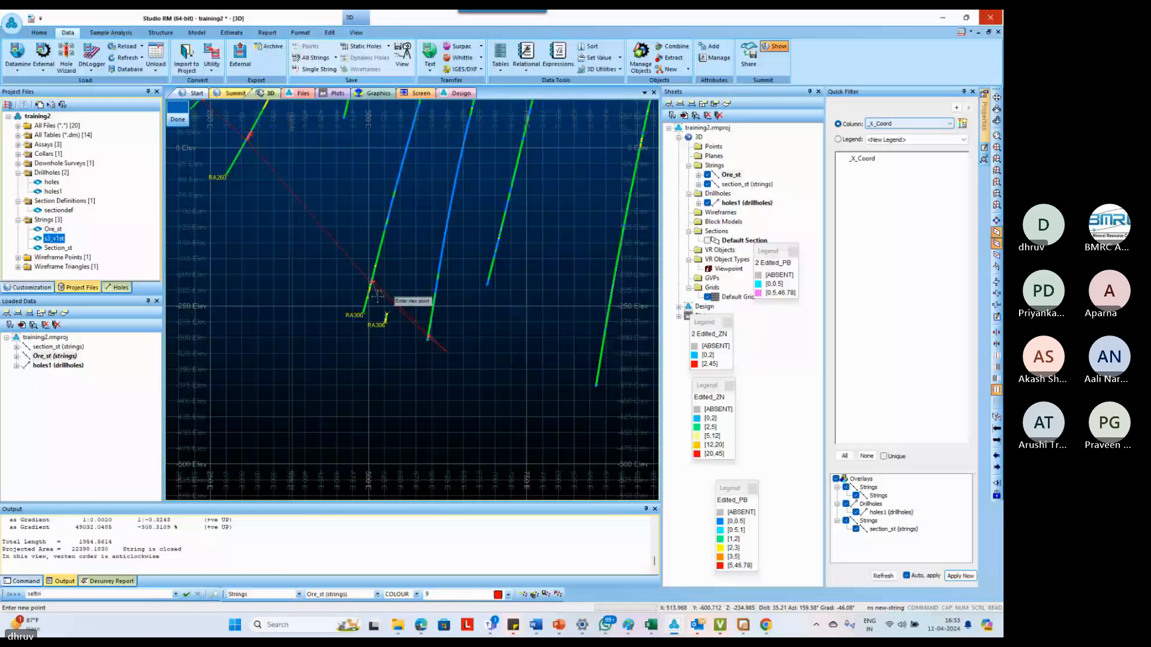
{"action": "scroll", "coordinate": [246, 118], "scroll_direction": "up", "scroll_amount": 5}
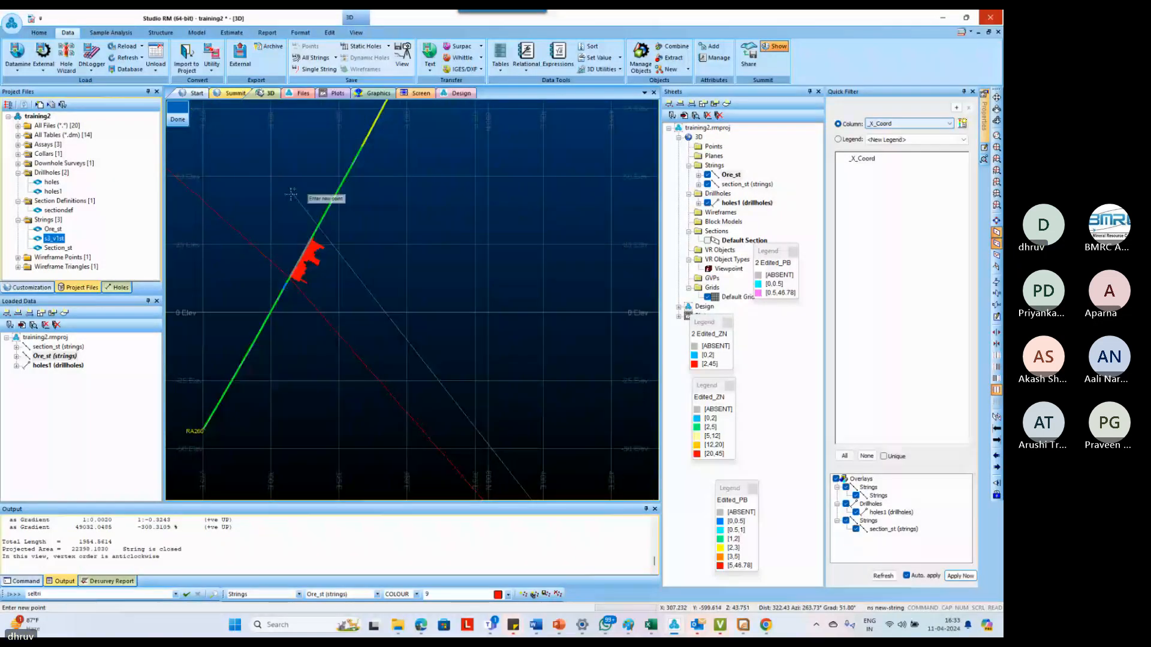
{"action": "scroll", "coordinate": [268, 223], "scroll_direction": "up", "scroll_amount": 3}
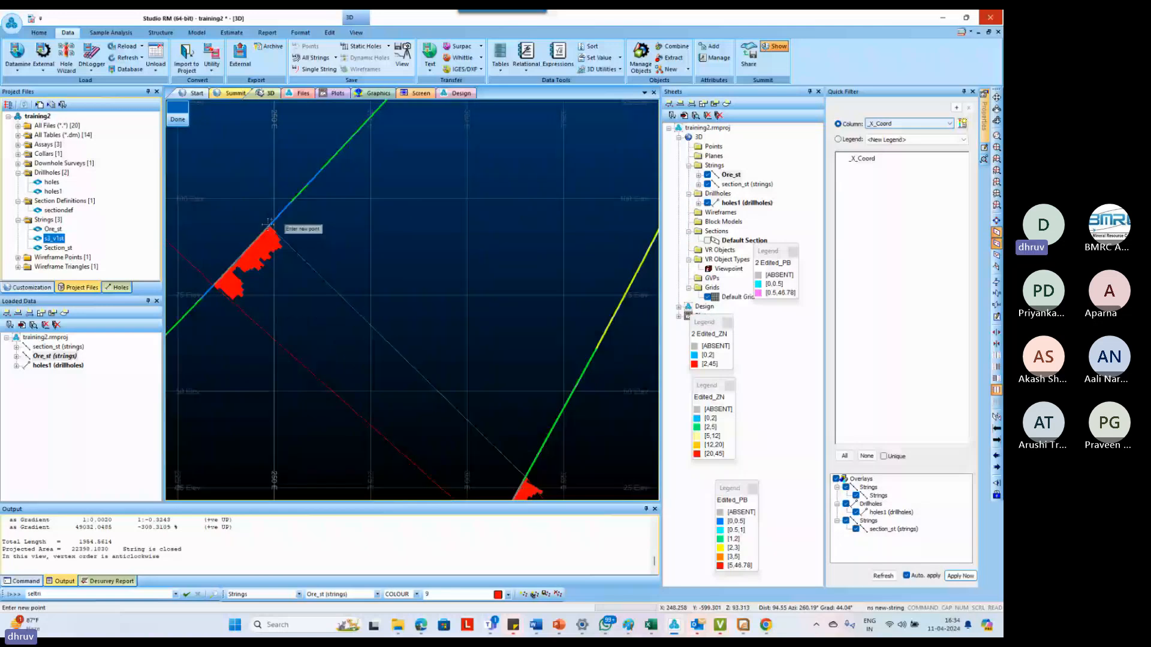
Continue the upper ore boundary by snapping to the intercept tops in RA257, RA373 and RA019
{"action": "scroll", "coordinate": [268, 223], "scroll_direction": "down", "scroll_amount": 5}
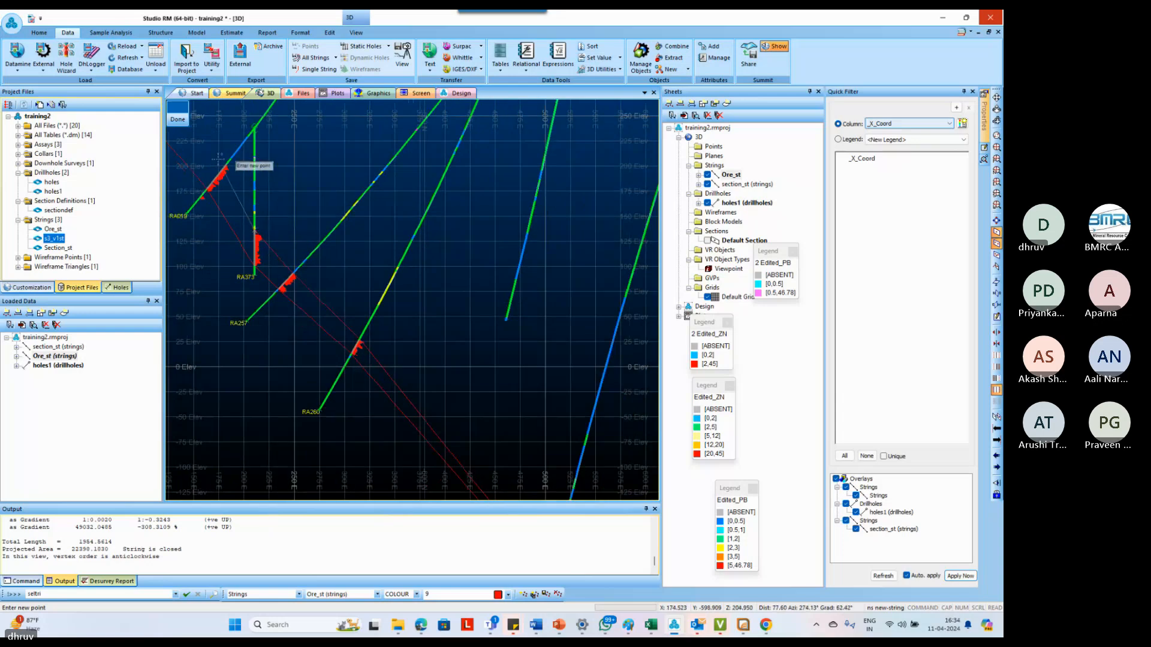
{"action": "scroll", "coordinate": [219, 158], "scroll_direction": "up", "scroll_amount": 2}
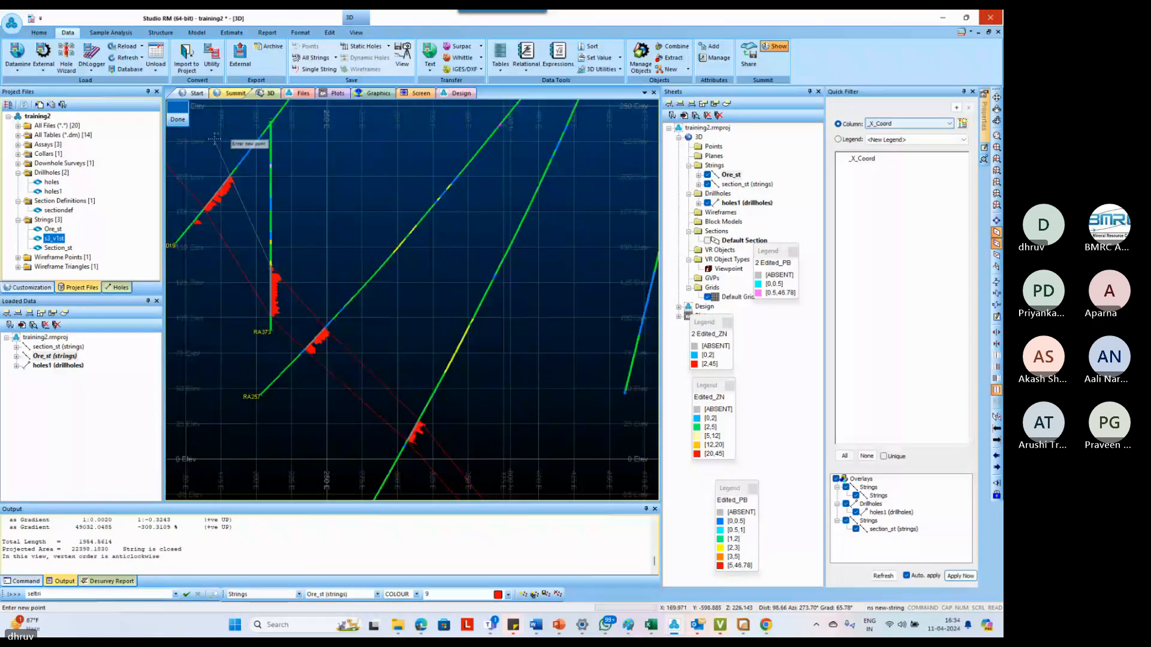
{"action": "scroll", "coordinate": [270, 276], "scroll_direction": "up", "scroll_amount": 3}
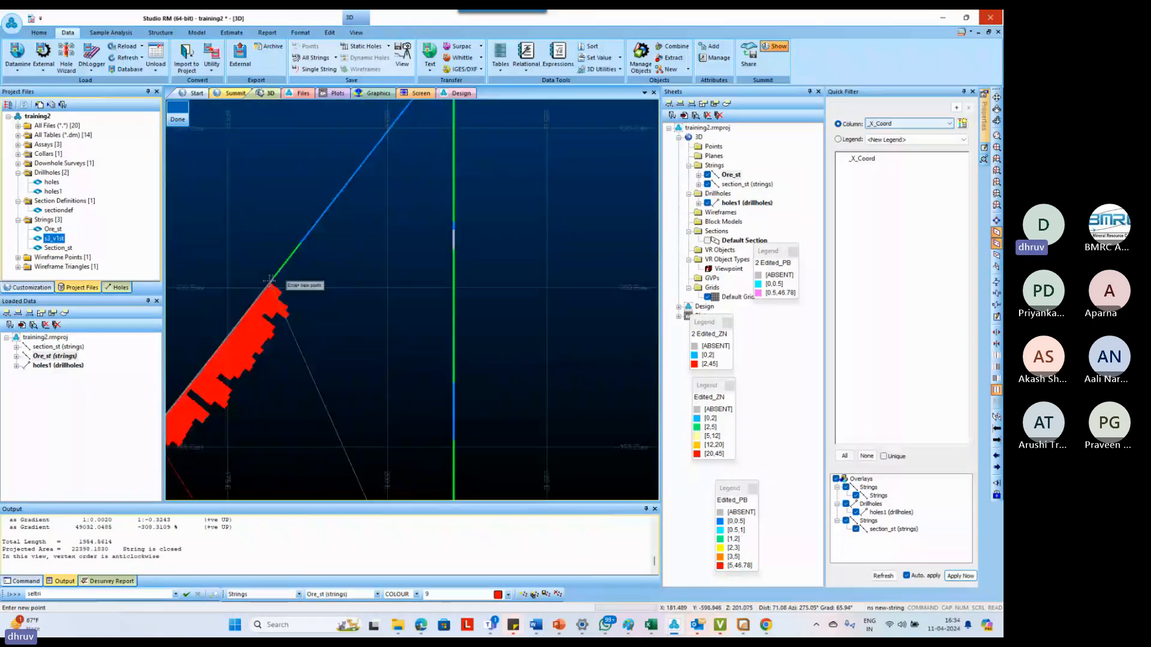
{"action": "scroll", "coordinate": [270, 277], "scroll_direction": "down", "scroll_amount": 1}
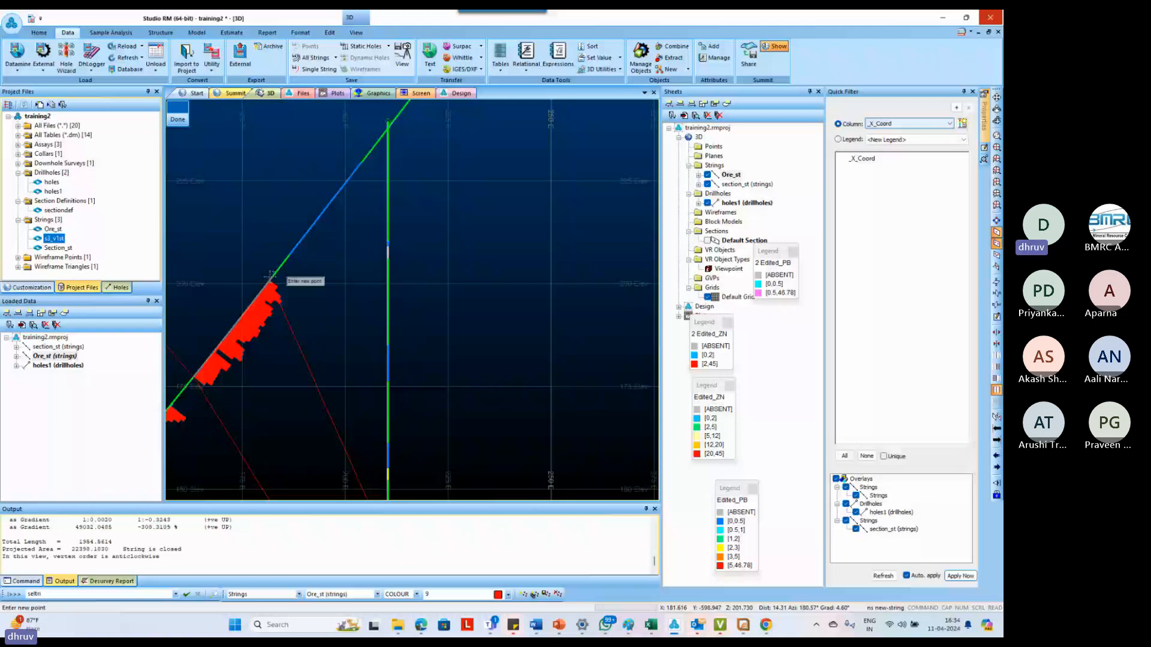
Digitize a curved upper boundary from RA019 through the RA013 intercept top towards RA011, adding intermediate points between the holes
{"action": "scroll", "coordinate": [270, 276], "scroll_direction": "down", "scroll_amount": 3}
{"action": "scroll", "coordinate": [243, 206], "scroll_direction": "up", "scroll_amount": 2}
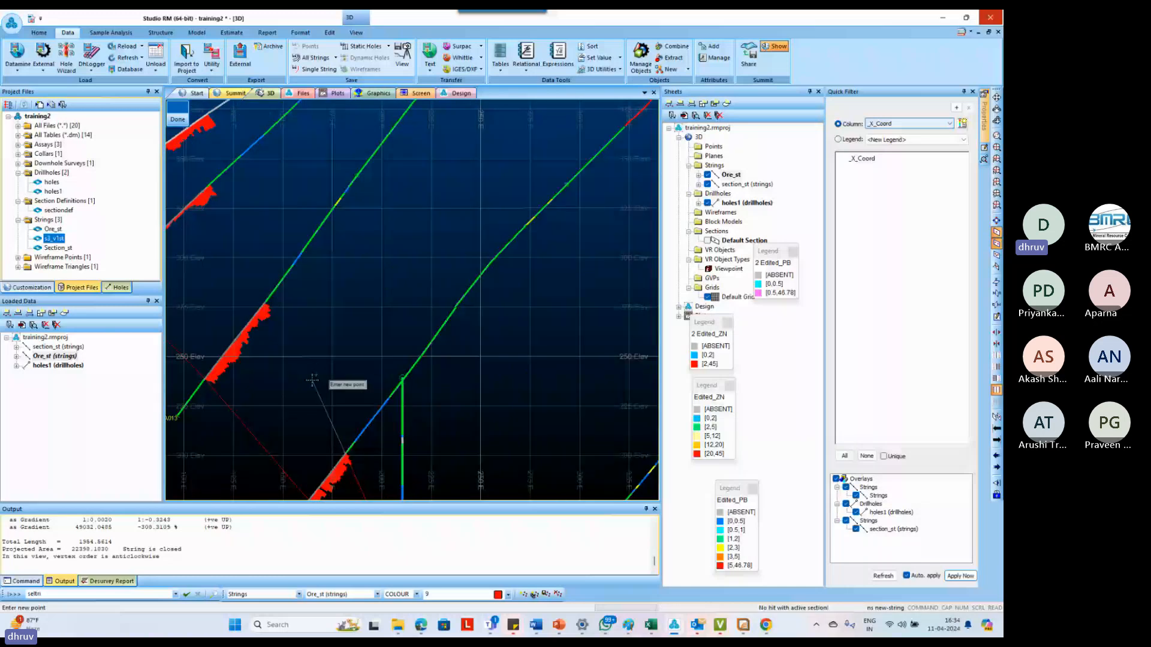
{"action": "left_click", "coordinate": [312, 380]}
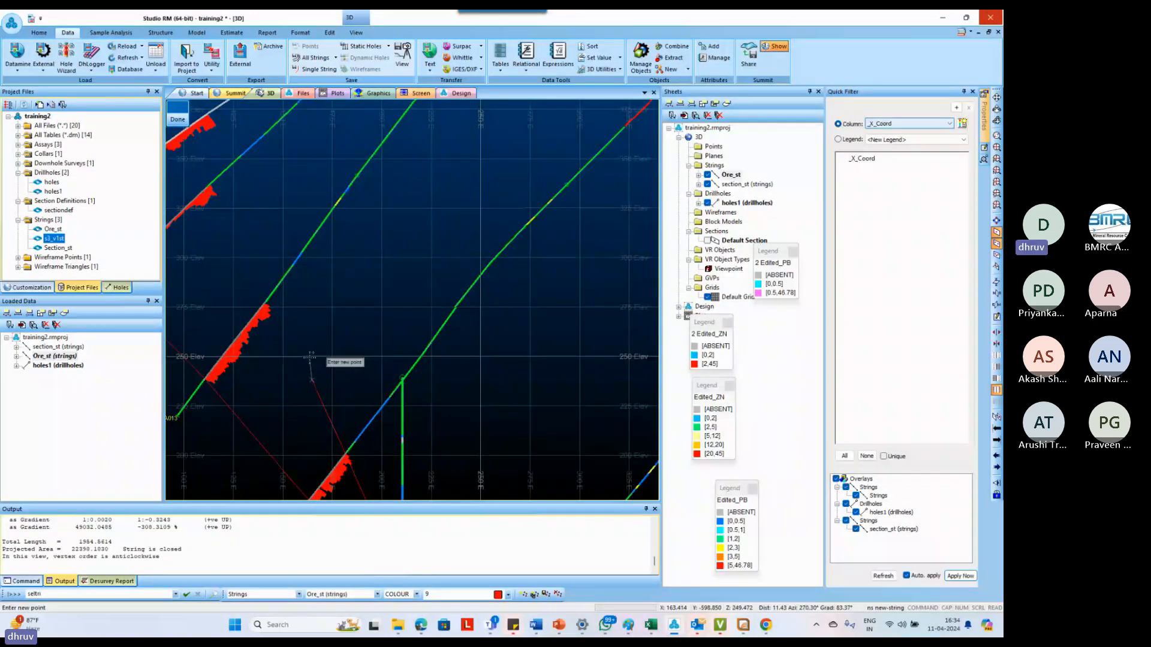
{"action": "left_click", "coordinate": [309, 358]}
{"action": "left_click", "coordinate": [303, 336]}
{"action": "left_click", "coordinate": [266, 304]}
{"action": "left_click", "coordinate": [248, 278]}
{"action": "left_click", "coordinate": [231, 222]}
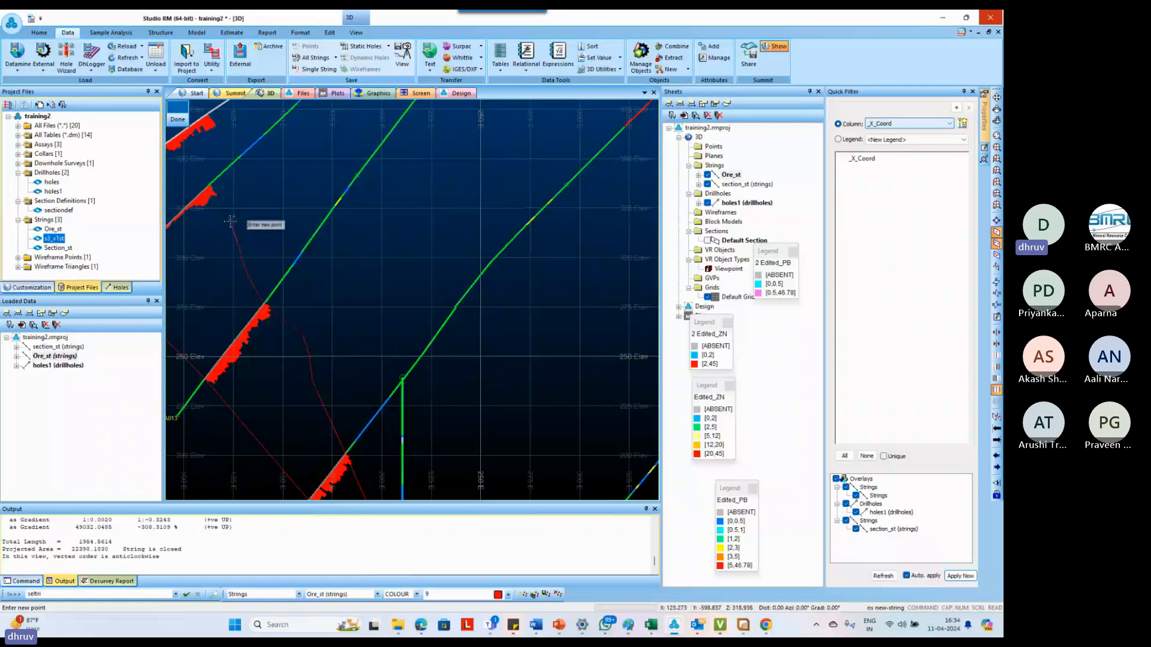
Snap the upper boundary to the intercept tops in RA011 and RA023, end it on the surface line and close the string
{"action": "right_click", "coordinate": [211, 182]}
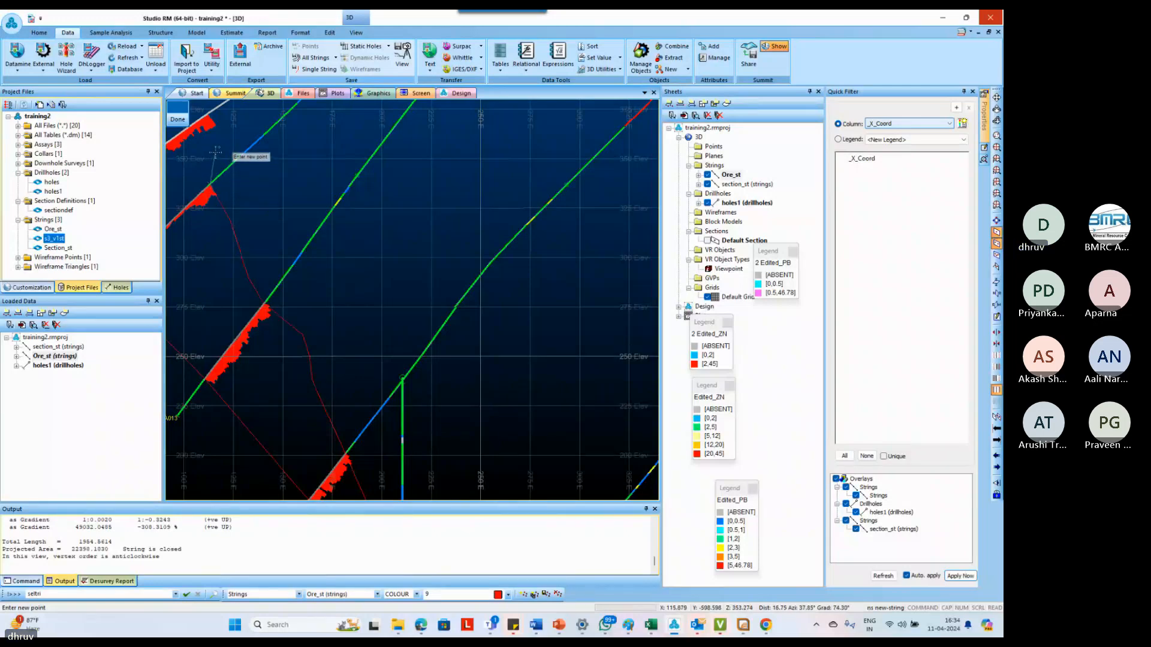
{"action": "scroll", "coordinate": [240, 246], "scroll_direction": "down", "scroll_amount": 4}
{"action": "scroll", "coordinate": [243, 251], "scroll_direction": "up", "scroll_amount": 3}
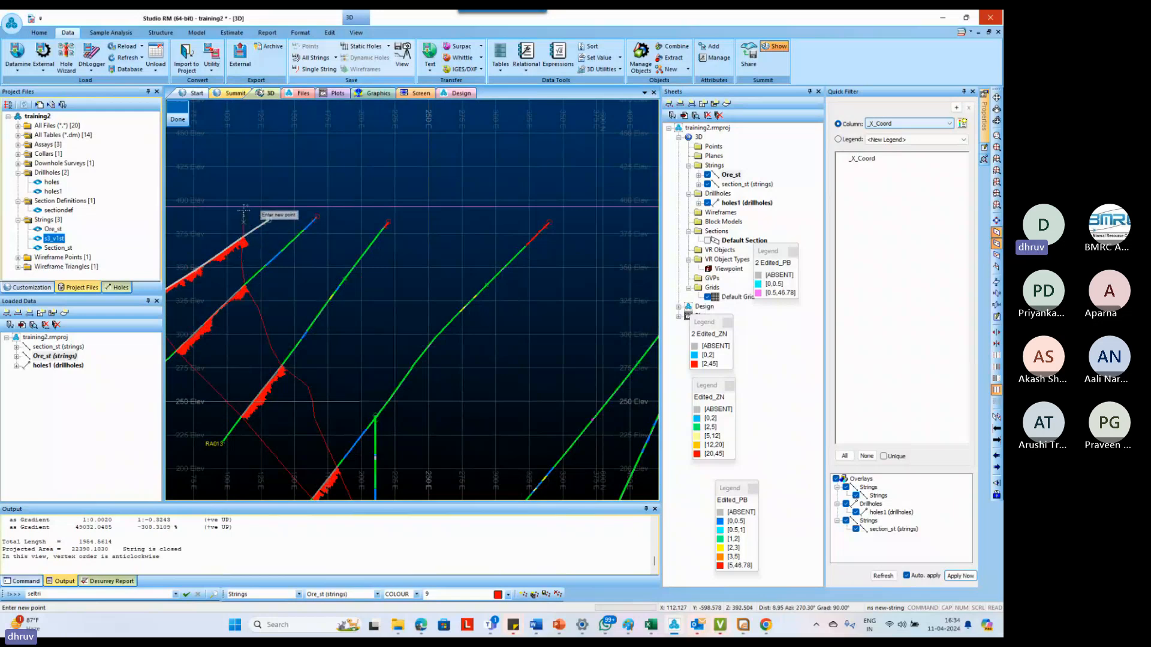
{"action": "left_click", "coordinate": [244, 209]}
{"action": "type", "text": "clo clo"}
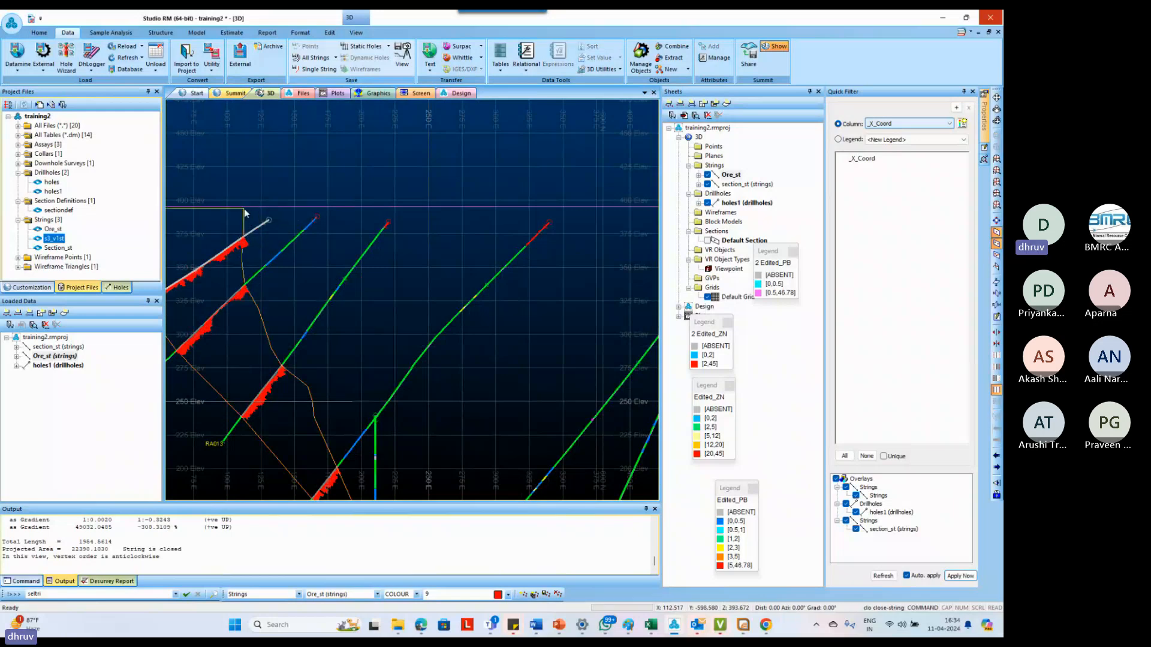
Examine the redrawn closed outline on the section and edge-on in 3D to see how it follows the drillholes off the section plane
{"action": "scroll", "coordinate": [326, 276], "scroll_direction": "down", "scroll_amount": 6}
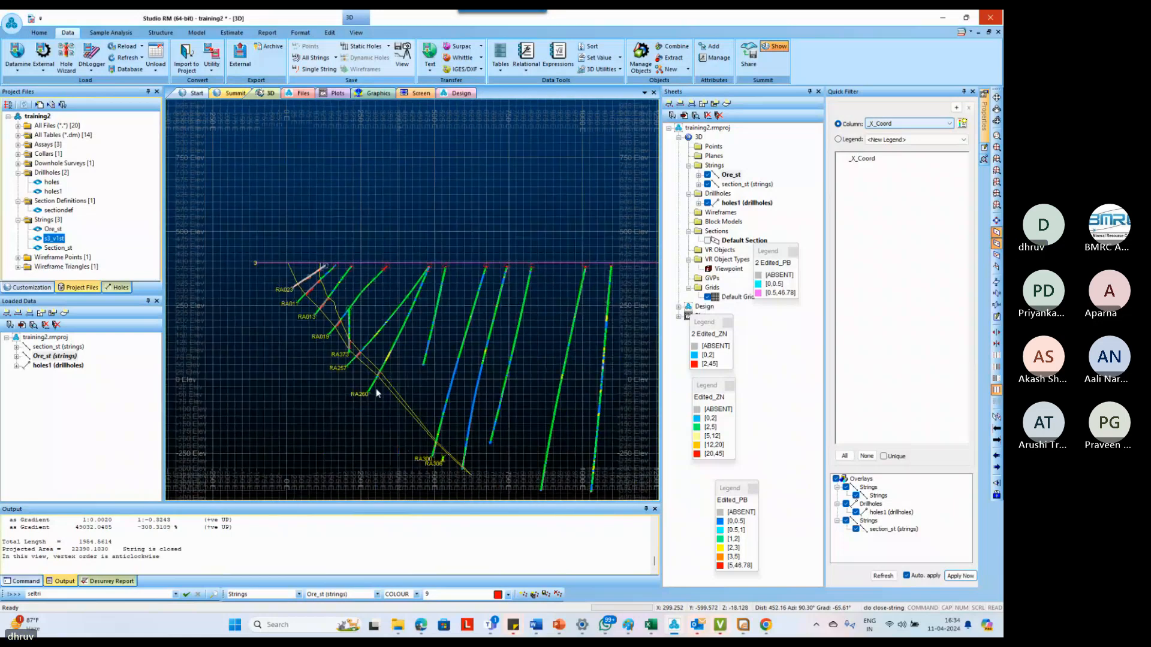
{"action": "scroll", "coordinate": [378, 392], "scroll_direction": "up", "scroll_amount": 3}
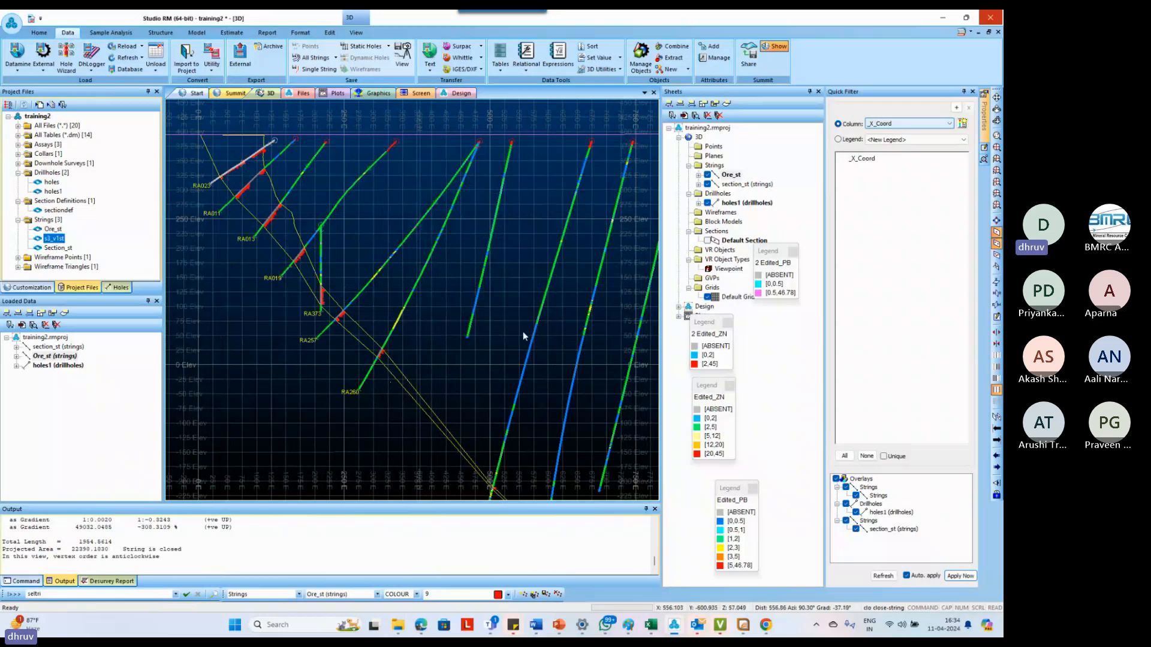
{"action": "left_click_drag", "start_coordinate": [523, 331], "coordinate": [404, 363], "text": "shift"}
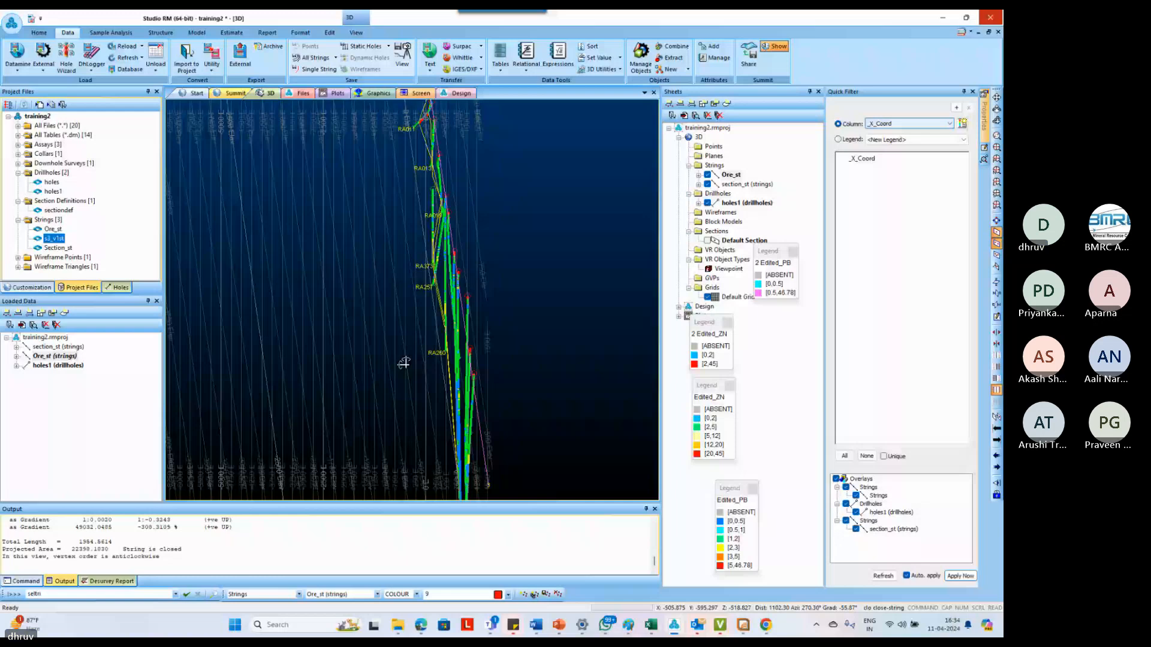
{"action": "left_click_drag", "start_coordinate": [403, 363], "coordinate": [442, 336]}
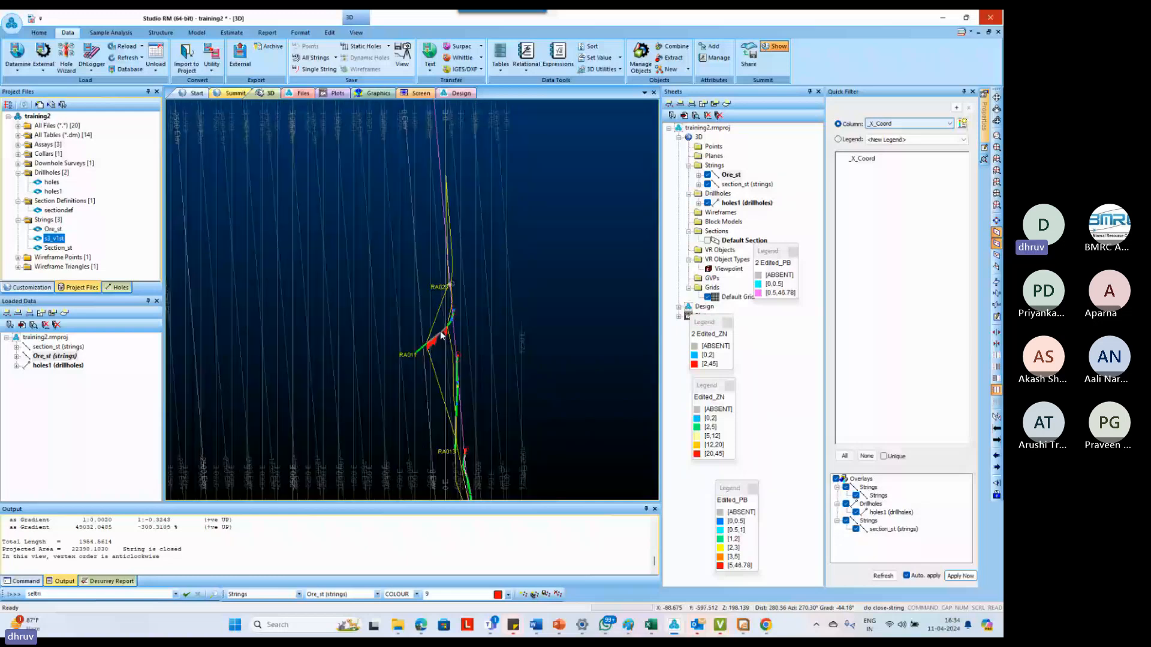
{"action": "left_click_drag", "start_coordinate": [442, 335], "coordinate": [461, 312]}
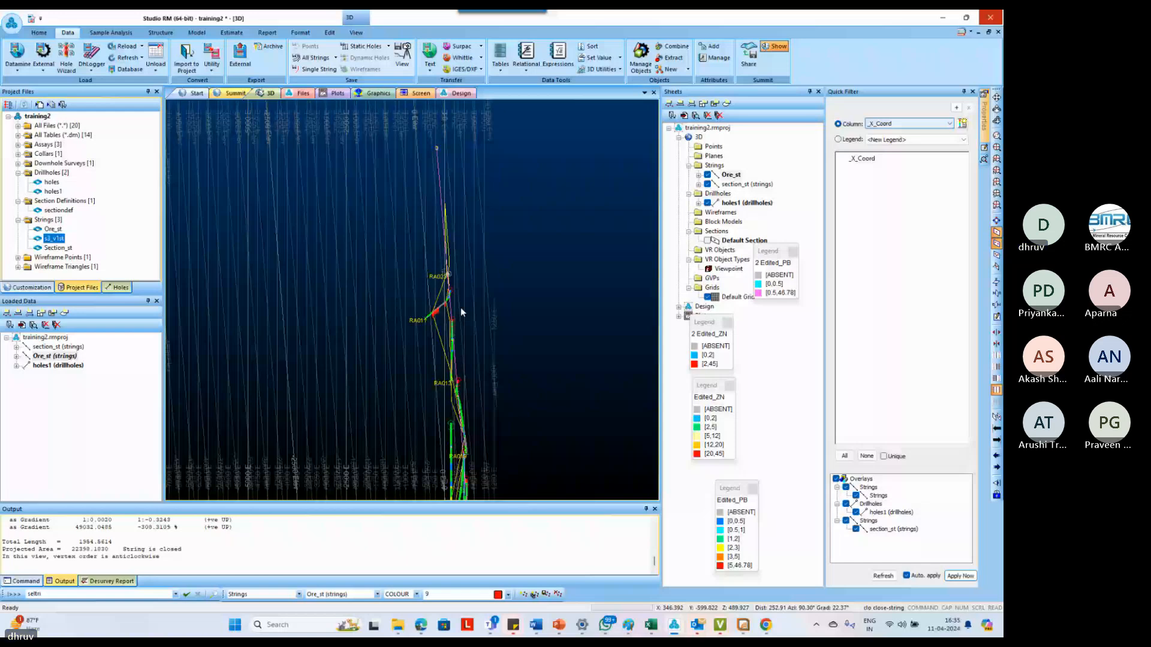
{"action": "mouse_move", "coordinate": [460, 307]}
{"action": "left_mouse_down"}
{"action": "mouse_move", "coordinate": [469, 475]}
{"action": "mouse_move", "coordinate": [470, 301]}
{"action": "left_mouse_up"}
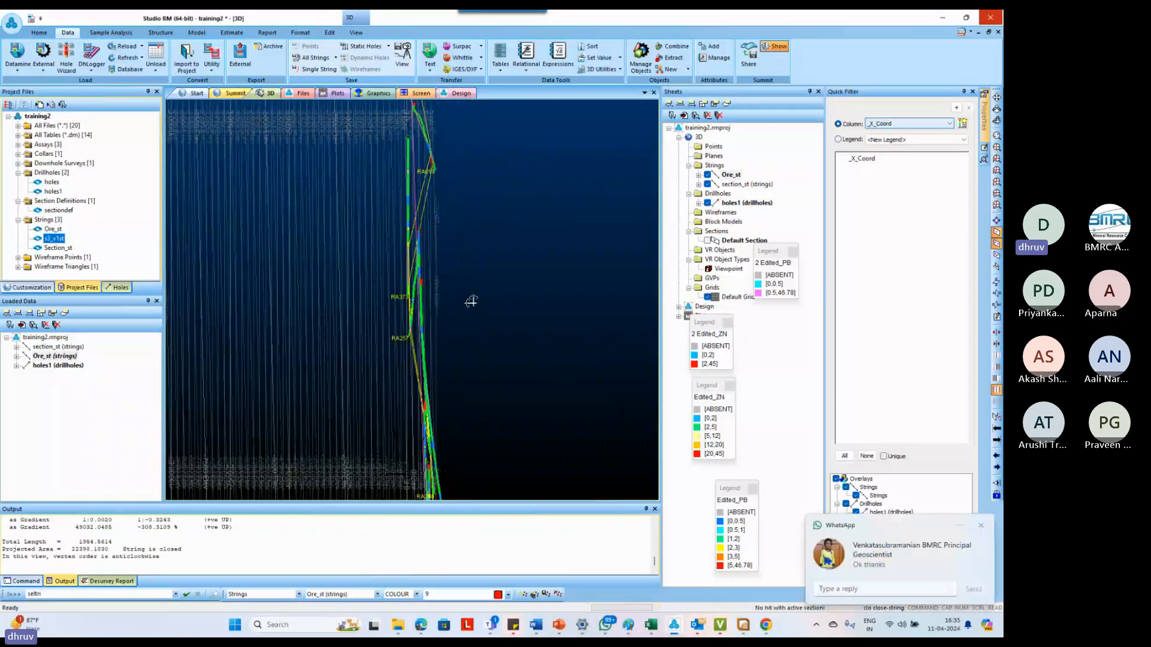
{"action": "left_click_drag", "start_coordinate": [566, 320], "coordinate": [447, 343]}
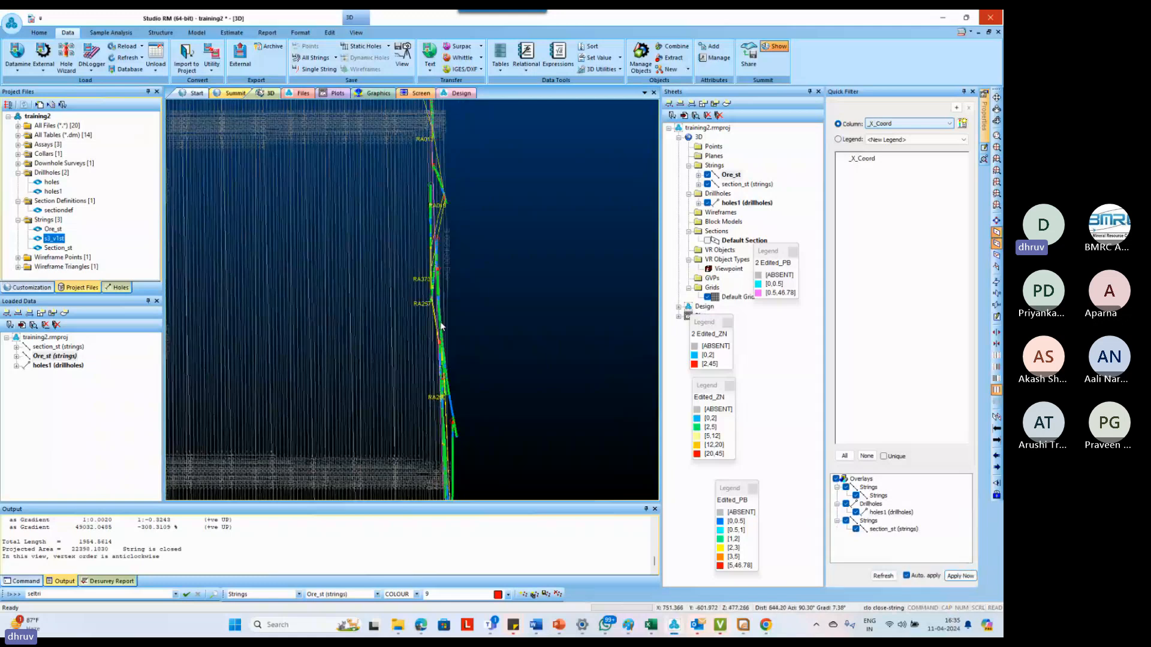
{"action": "scroll", "coordinate": [442, 186], "scroll_direction": "up", "scroll_amount": 2}
{"action": "scroll", "coordinate": [442, 188], "scroll_direction": "up", "scroll_amount": 2}
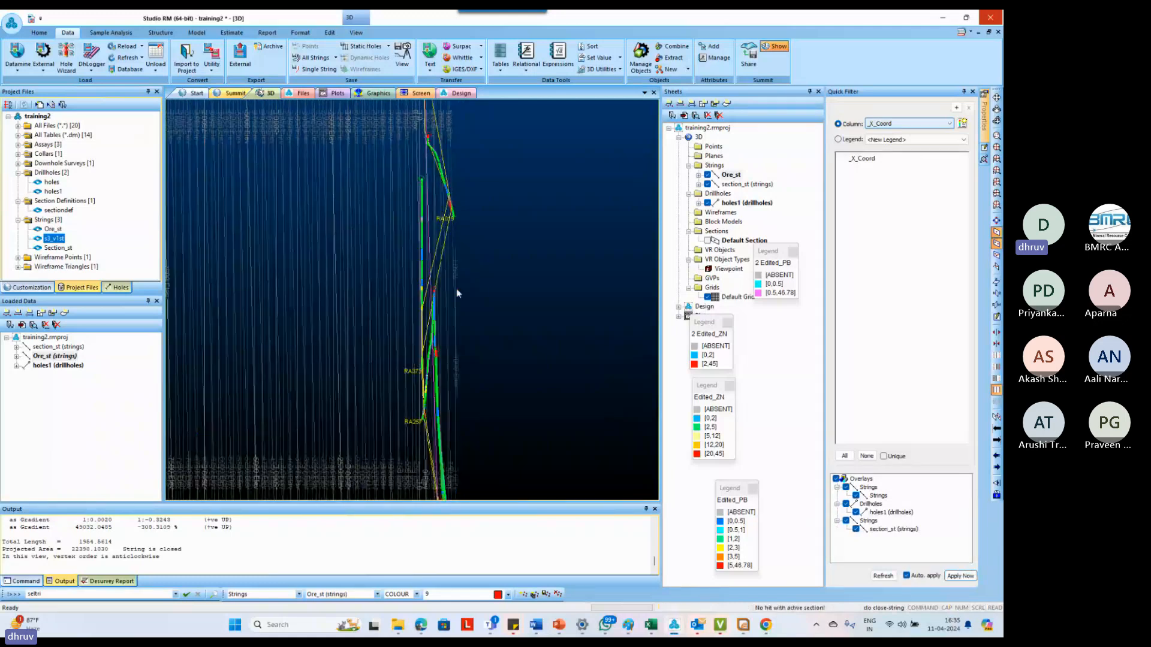
{"action": "scroll", "coordinate": [455, 289], "scroll_direction": "down", "scroll_amount": 4}
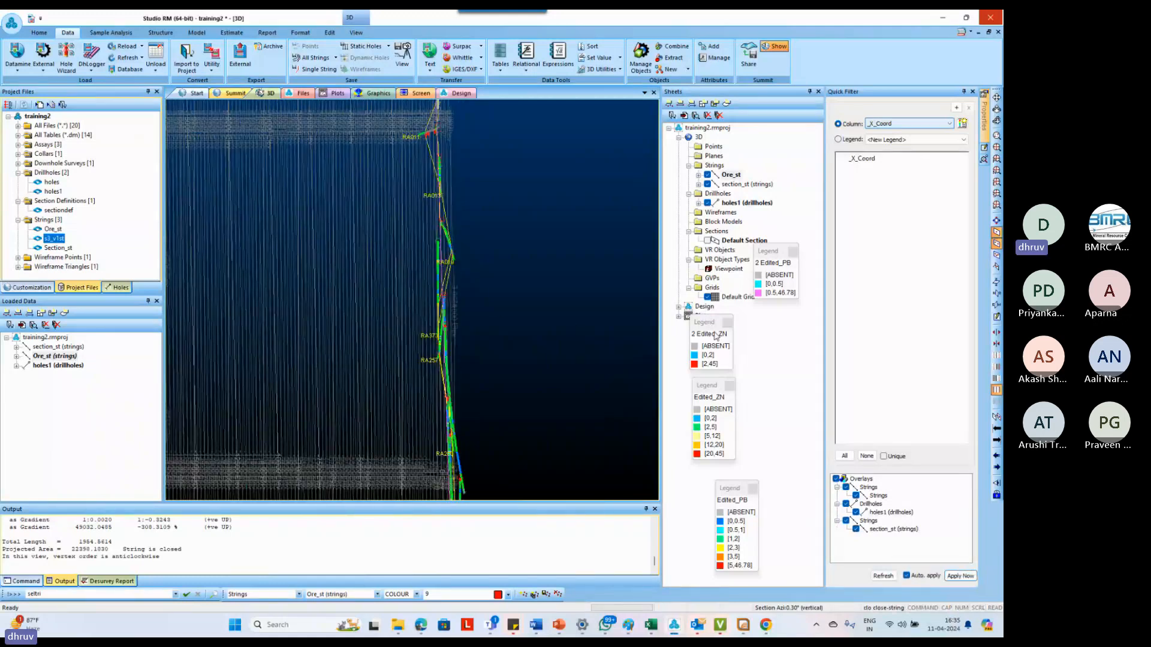
Hide the default grid in the 3D view and examine the ore outline edge-on around drillholes RA019, RA013 and RA011
{"action": "left_click", "coordinate": [708, 297]}
{"action": "scroll", "coordinate": [498, 323], "scroll_direction": "down", "scroll_amount": 1}
{"action": "scroll", "coordinate": [487, 192], "scroll_direction": "up", "scroll_amount": 2}
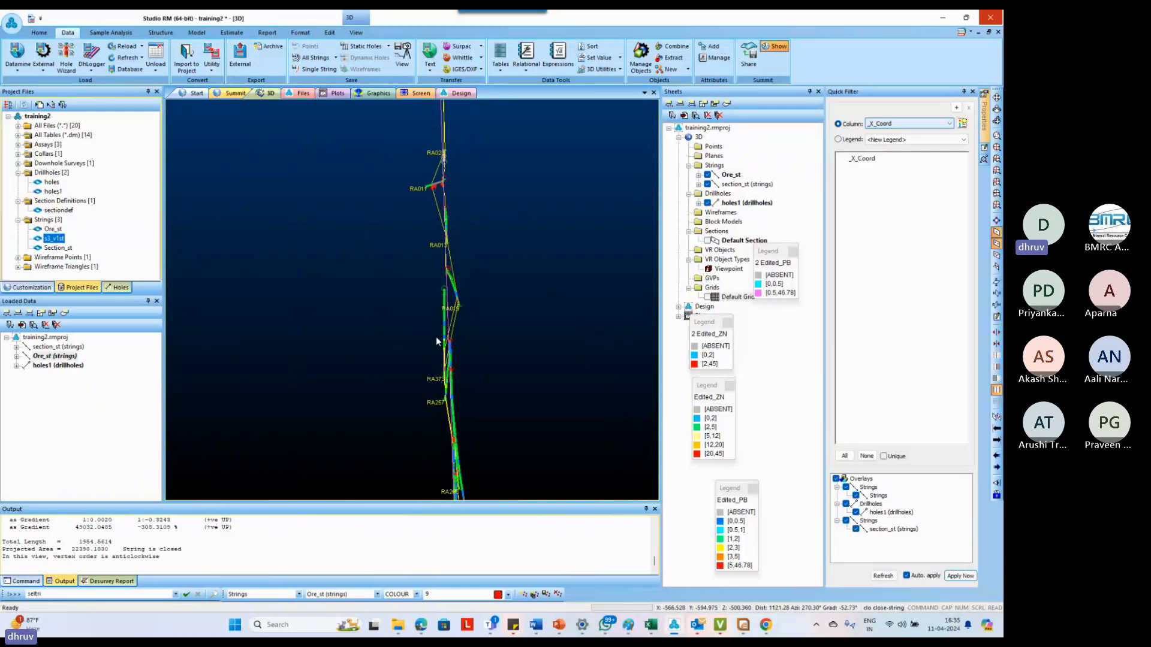
{"action": "scroll", "coordinate": [440, 259], "scroll_direction": "up", "scroll_amount": 1}
{"action": "scroll", "coordinate": [441, 259], "scroll_direction": "up", "scroll_amount": 3}
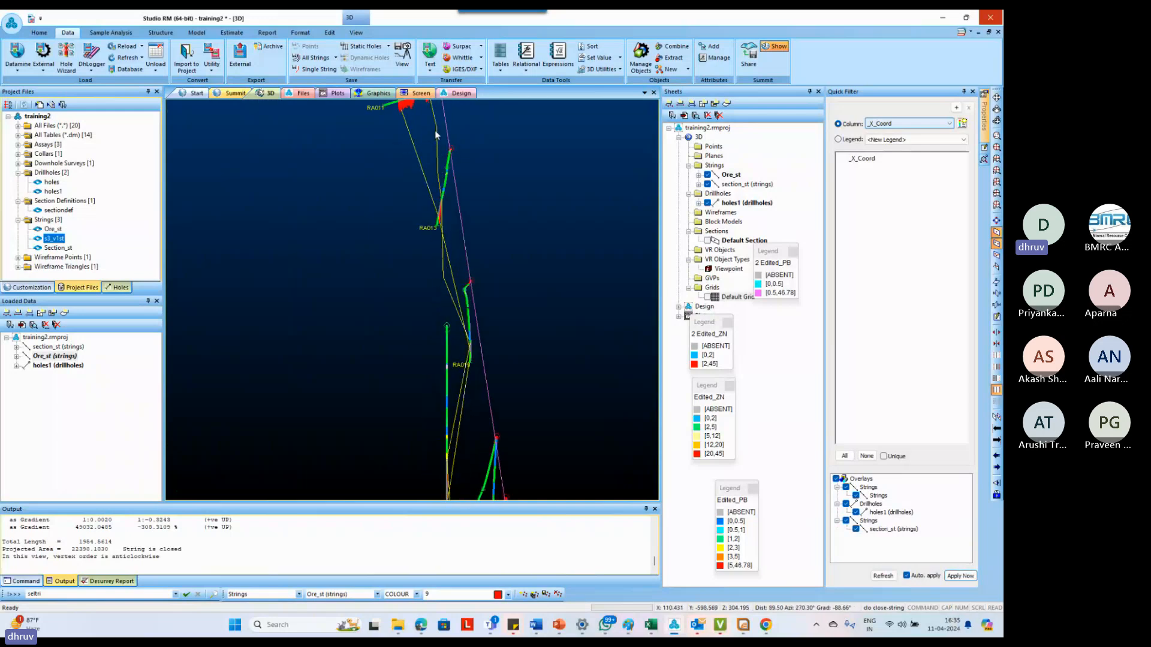
{"action": "scroll", "coordinate": [441, 173], "scroll_direction": "down", "scroll_amount": 3}
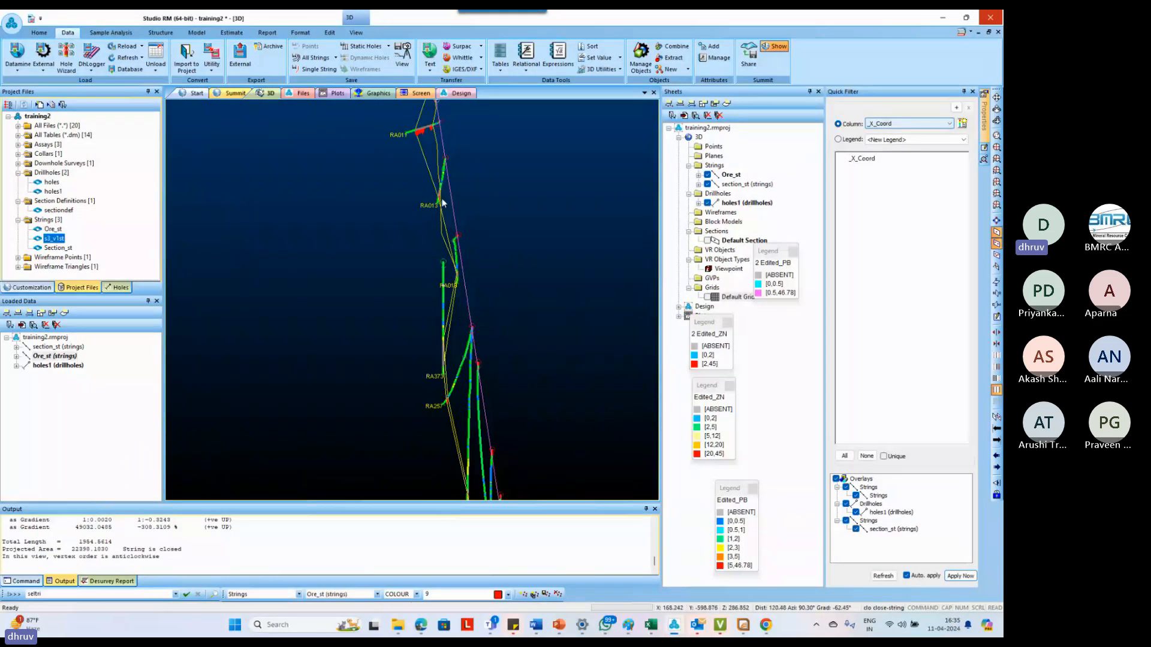
{"action": "left_click_drag", "start_coordinate": [445, 197], "coordinate": [437, 201], "text": "shift"}
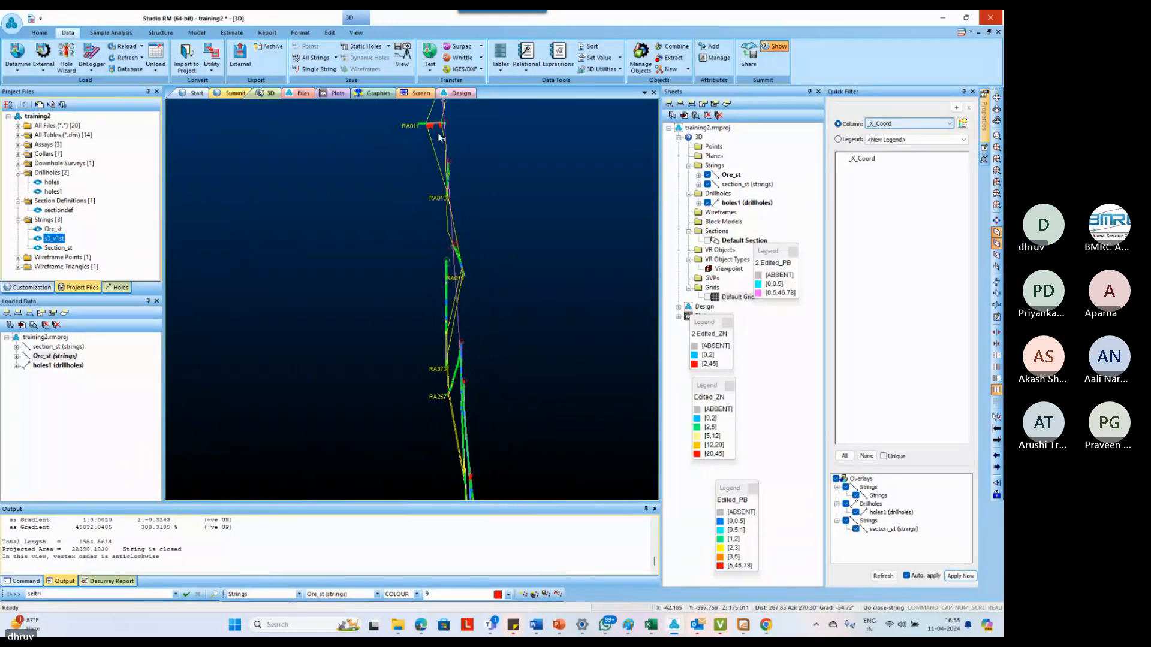
{"action": "scroll", "coordinate": [443, 131], "scroll_direction": "up", "scroll_amount": 3}
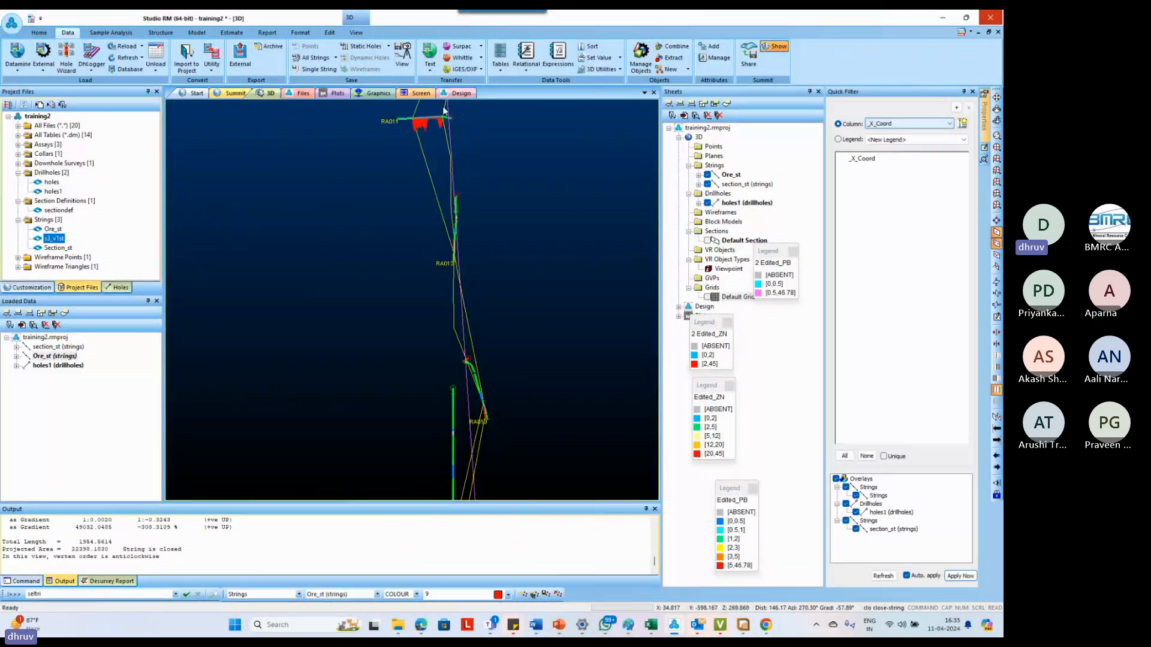
{"action": "scroll", "coordinate": [444, 110], "scroll_direction": "up", "scroll_amount": 4}
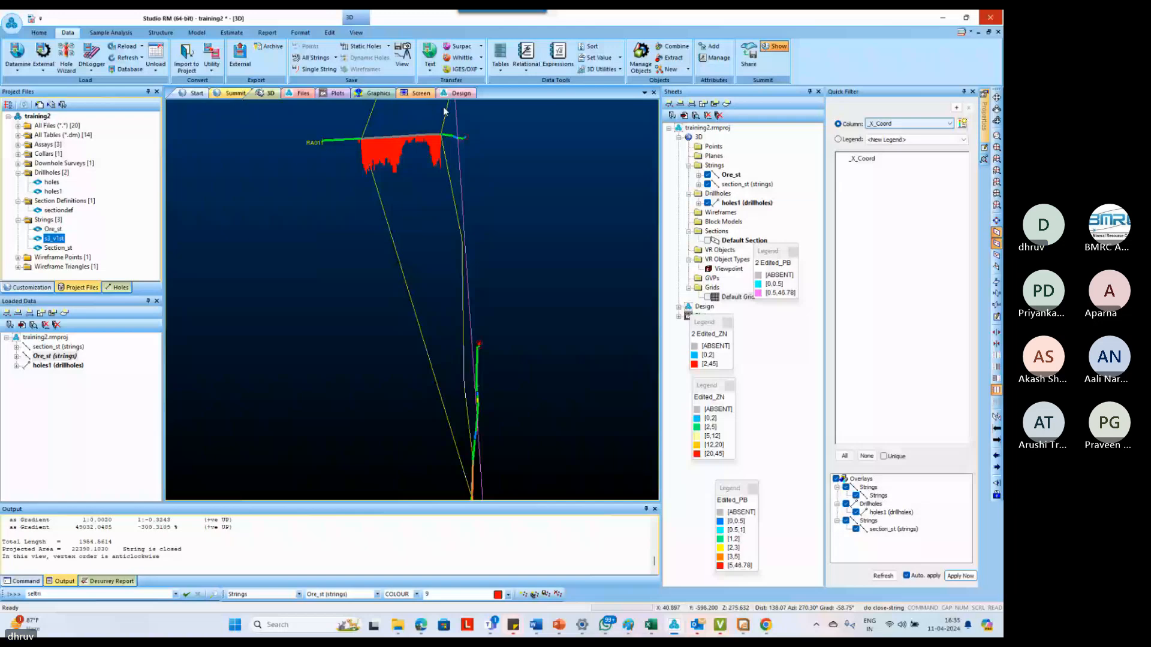
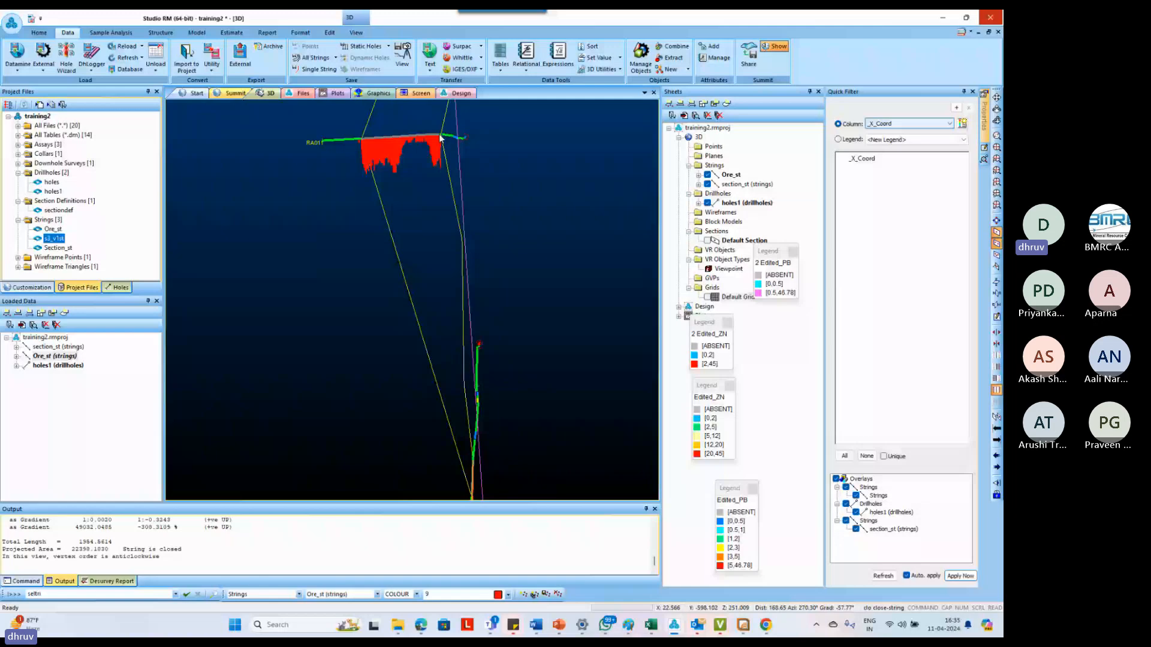
Examine the closed ore outline edge-on and obliquely in 3D to see how it follows the drillholes off the section plane
{"action": "scroll", "coordinate": [443, 174], "scroll_direction": "down", "scroll_amount": 5}
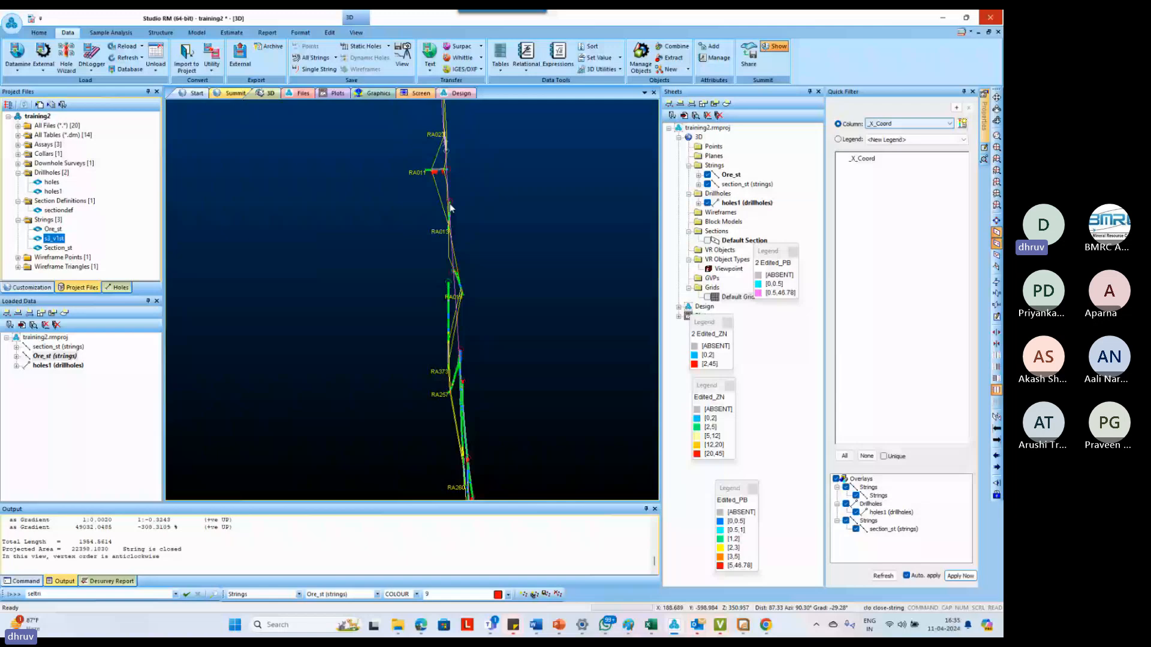
{"action": "scroll", "coordinate": [449, 198], "scroll_direction": "down", "scroll_amount": 2}
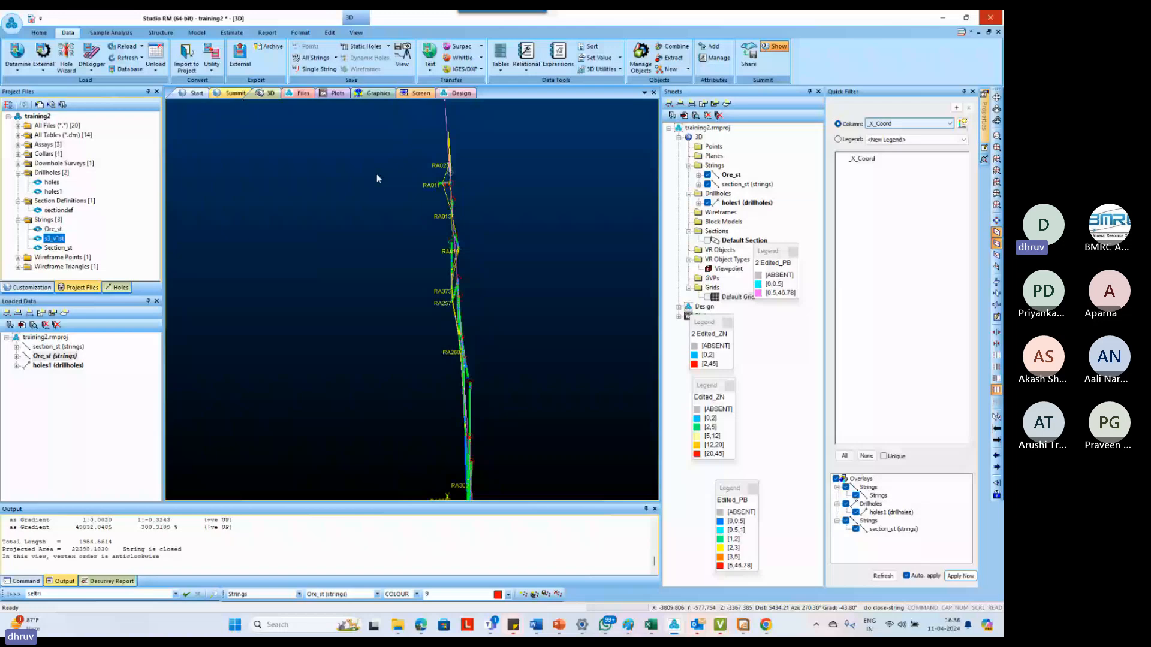
{"action": "scroll", "coordinate": [454, 215], "scroll_direction": "down", "scroll_amount": 1}
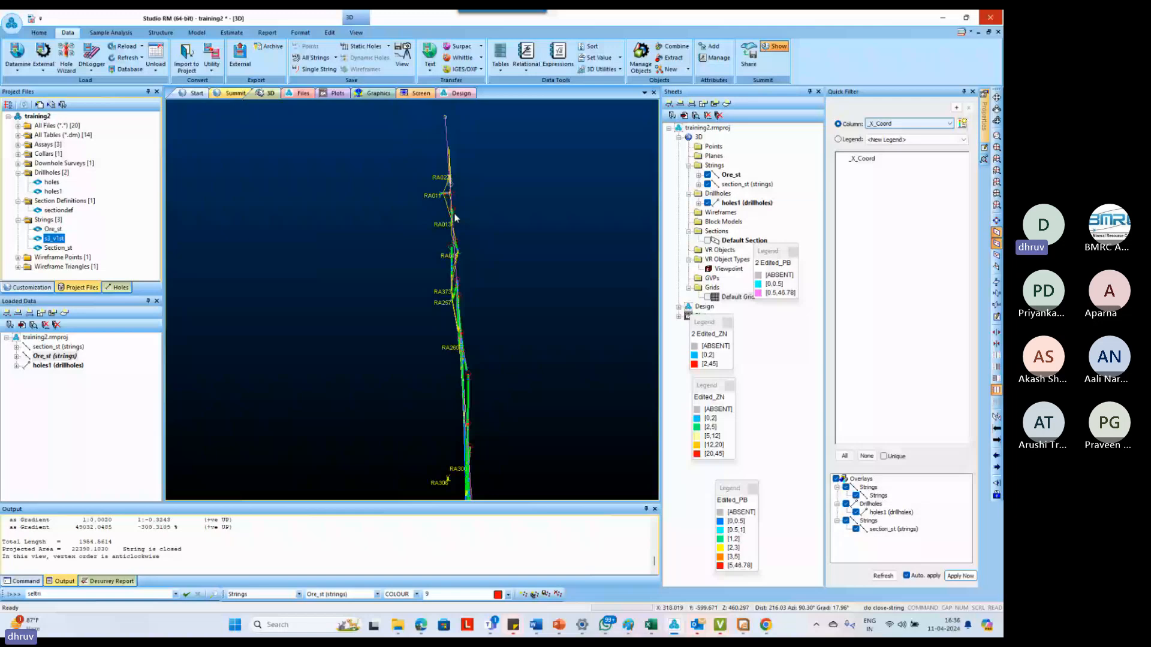
{"action": "scroll", "coordinate": [454, 218], "scroll_direction": "up", "scroll_amount": 2}
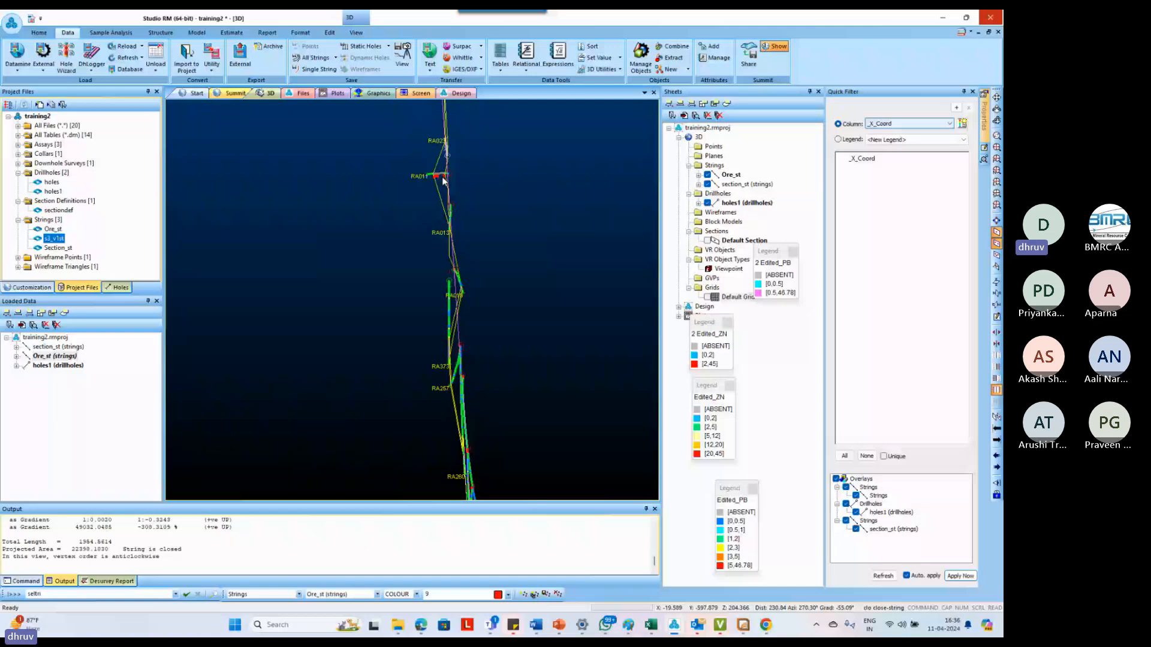
{"action": "left_click_drag", "start_coordinate": [444, 181], "coordinate": [446, 259]}
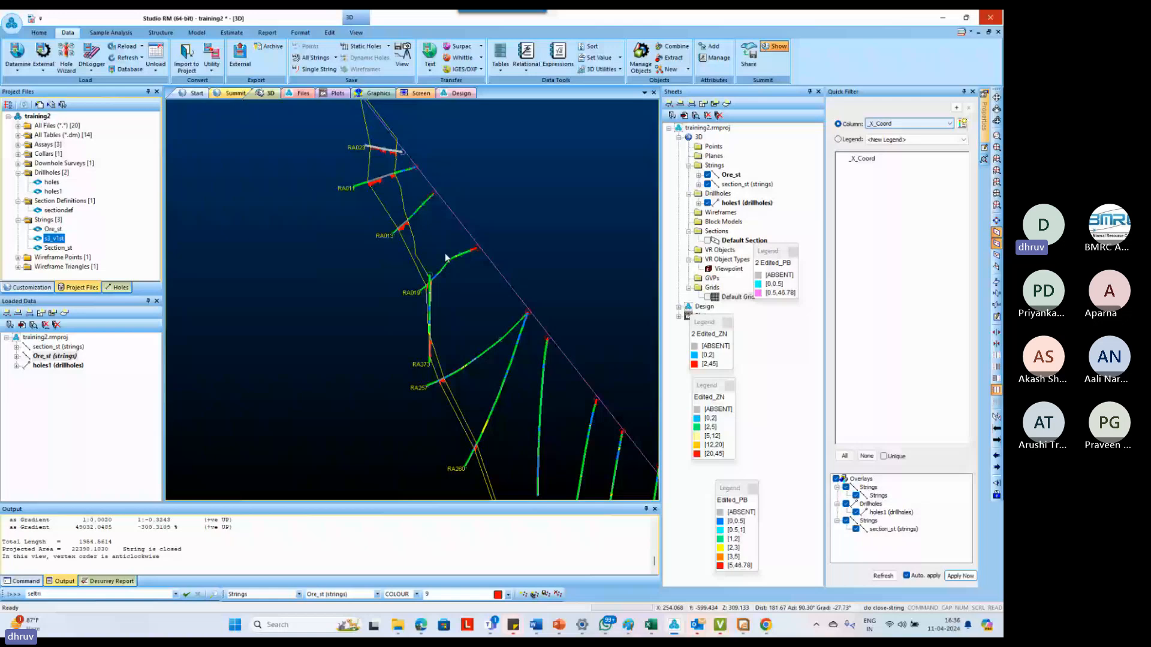
Realign the 3D view with the drillhole section so the ore outline faces the viewer
{"action": "left_click", "coordinate": [356, 32]}
{"action": "left_click", "coordinate": [201, 55]}
{"action": "scroll", "coordinate": [372, 306], "scroll_direction": "up", "scroll_amount": 3}
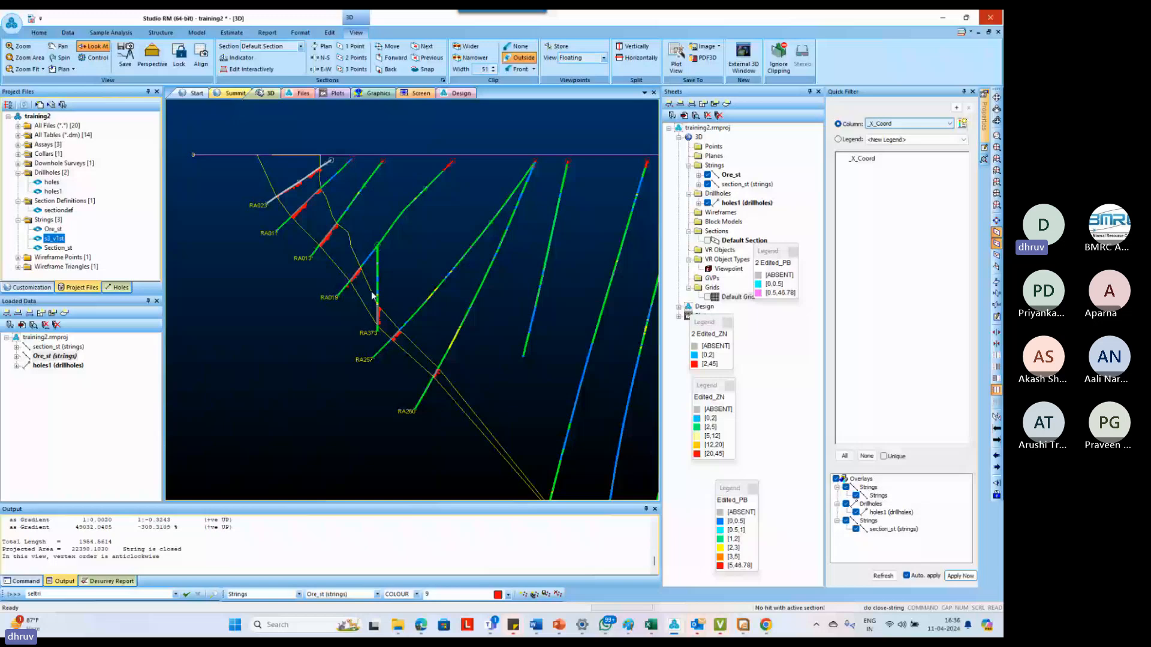
Save the selected ore outline as strings file S3_V2st in the Training folder and delete the outline from the section
{"action": "left_click", "coordinate": [68, 33]}
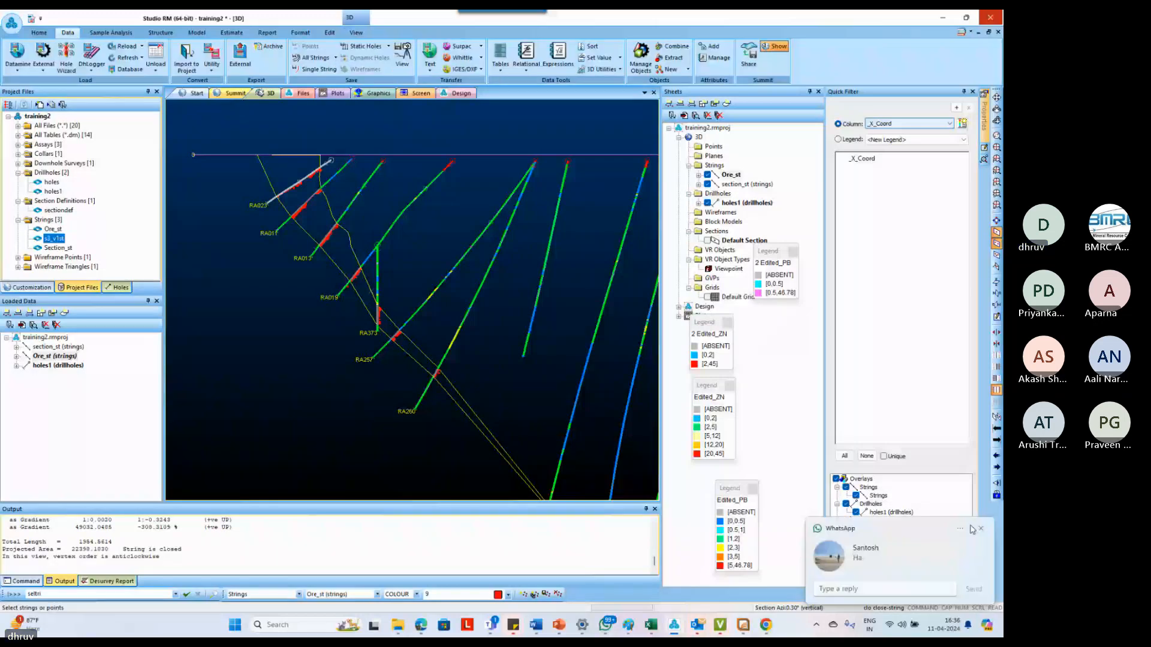
{"action": "left_click", "coordinate": [980, 528]}
{"action": "left_click", "coordinate": [319, 70]}
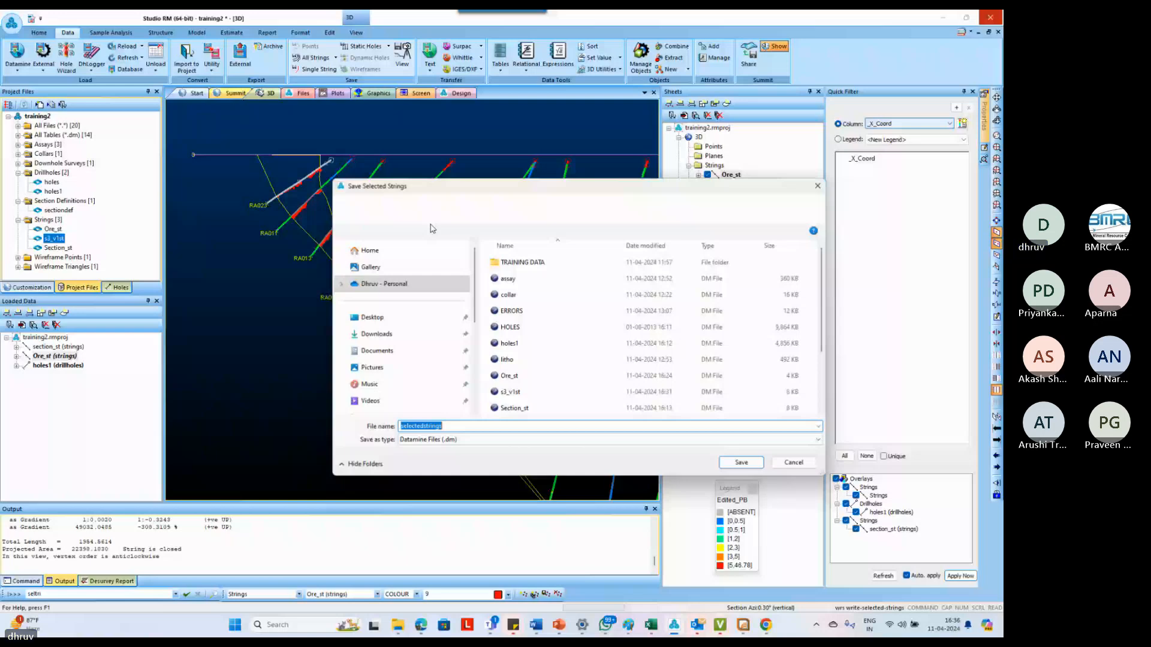
{"action": "type", "text": "S3_"}
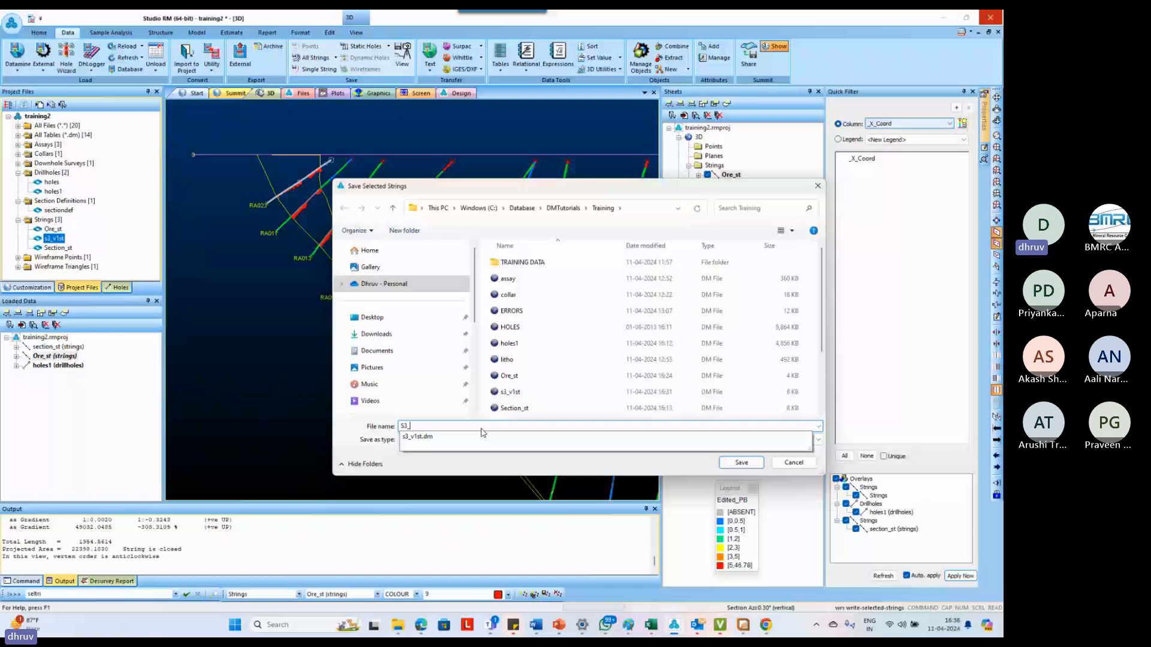
{"action": "key", "text": "Return"}
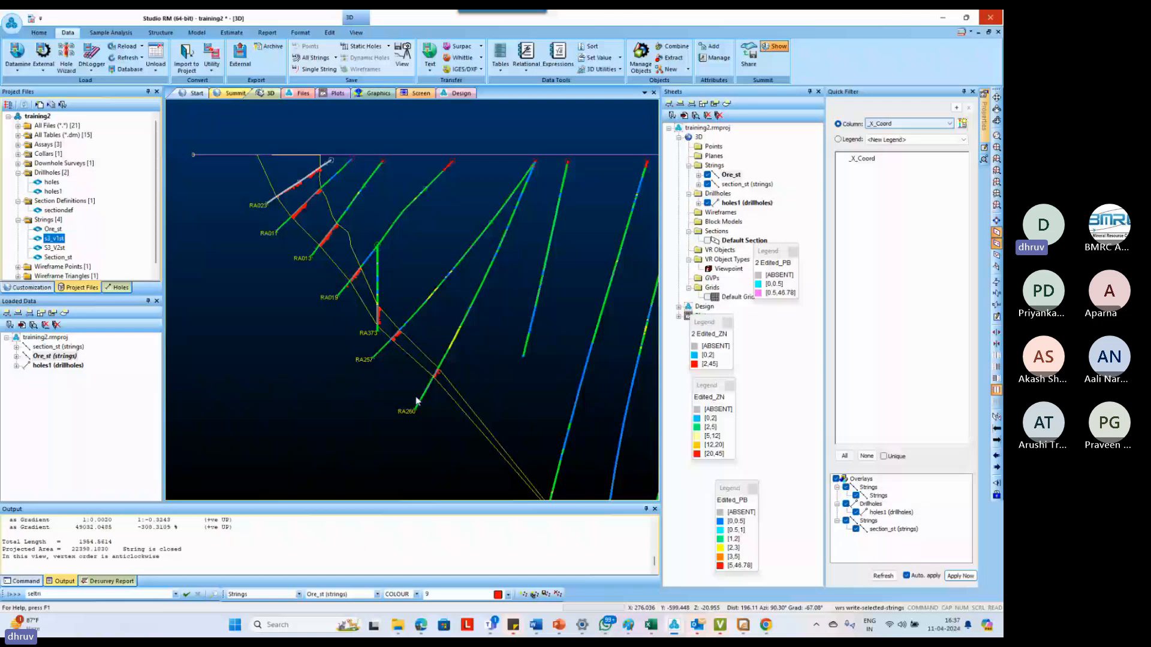
{"action": "key", "text": "Delete"}
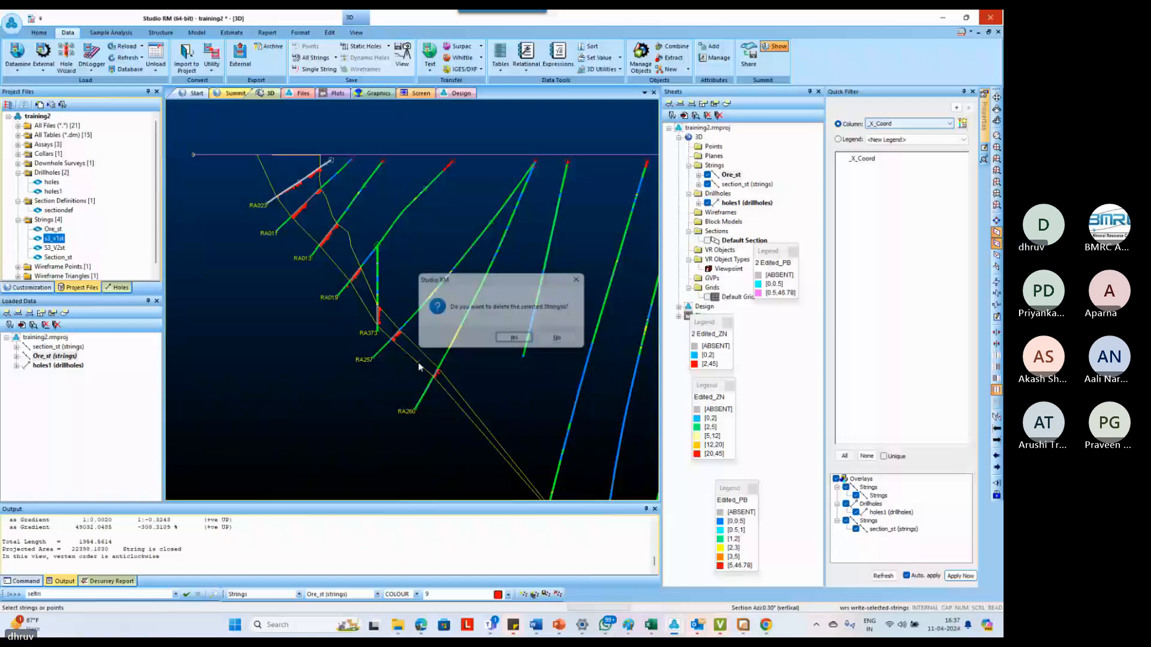
{"action": "key", "text": "Return"}
Start a new ore string at the intercept bottom in RA023 and snap its lower boundary to the intercept bottom in RA011
{"action": "scroll", "coordinate": [258, 189], "scroll_direction": "up", "scroll_amount": 3}
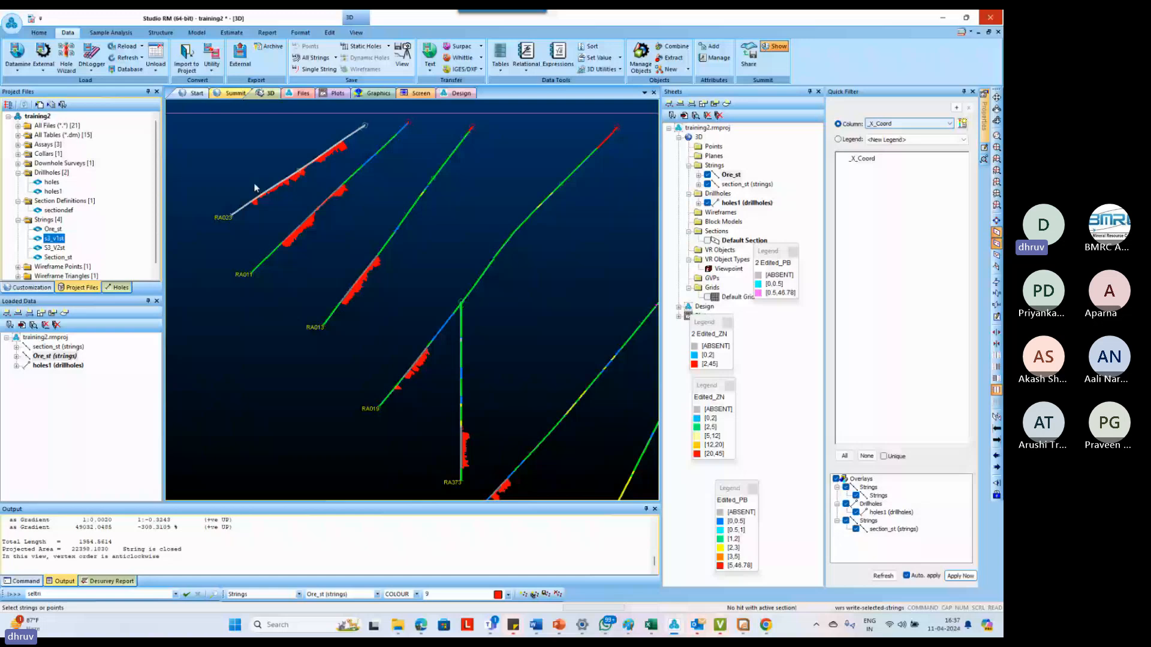
{"action": "key", "text": "n"}
{"action": "key", "text": "s"}
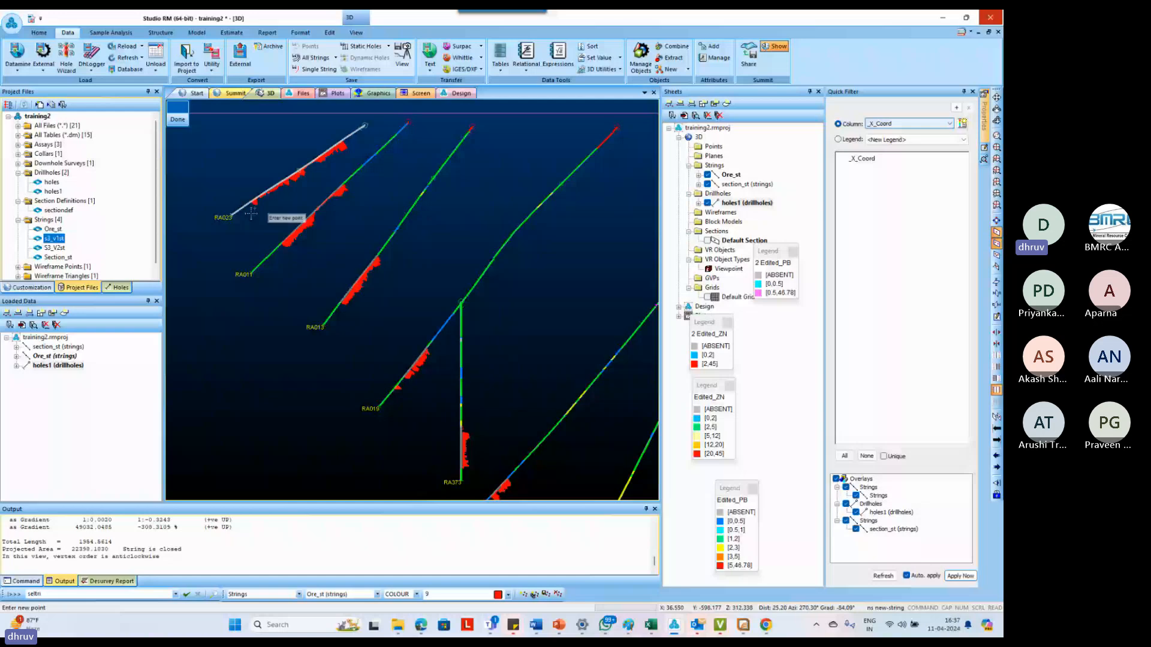
{"action": "scroll", "coordinate": [251, 213], "scroll_direction": "up", "scroll_amount": 5}
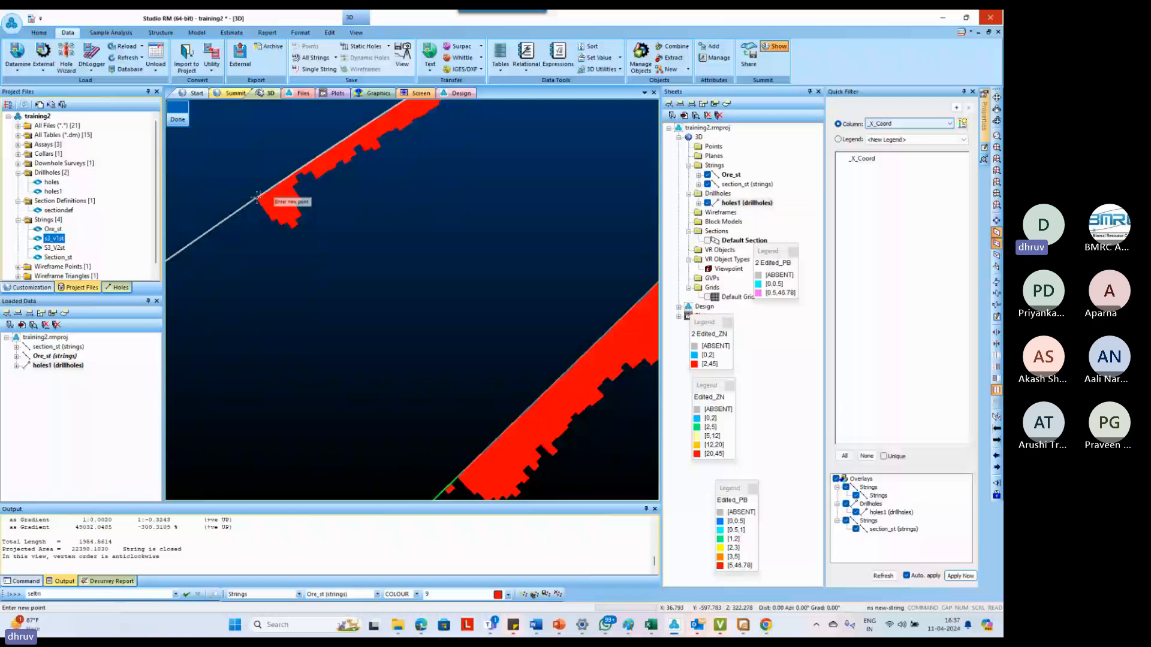
{"action": "scroll", "coordinate": [366, 295], "scroll_direction": "down", "scroll_amount": 5}
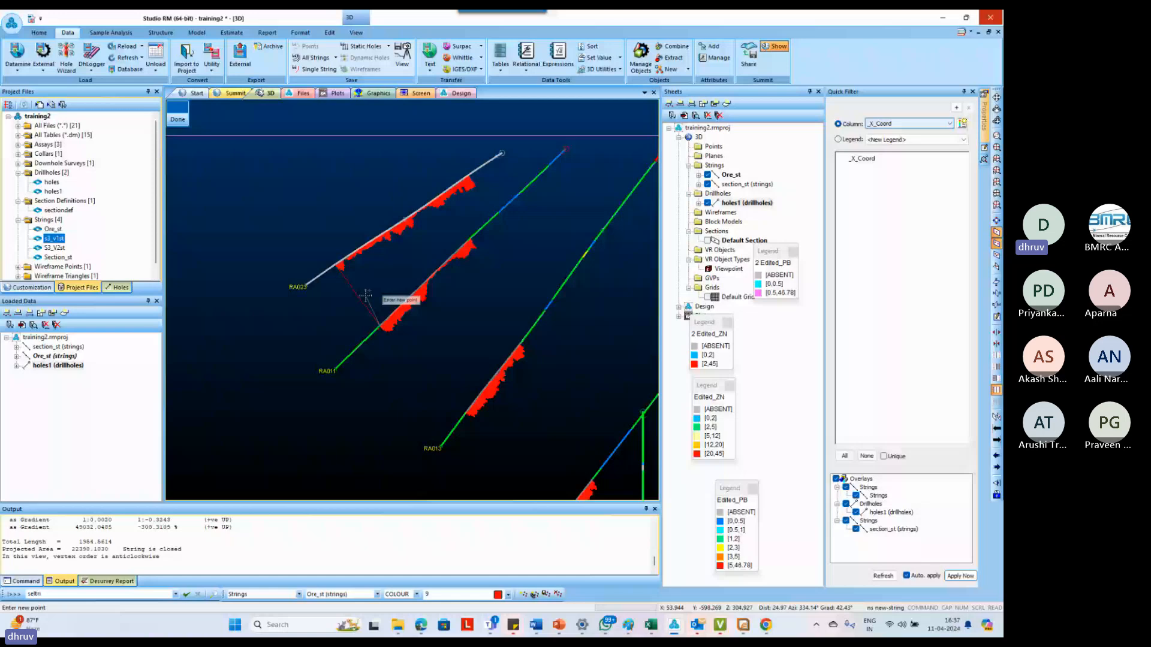
Continue the lower boundary along the intercept bottoms in RA013, RA019 and RA373
{"action": "scroll", "coordinate": [453, 394], "scroll_direction": "up", "scroll_amount": 3}
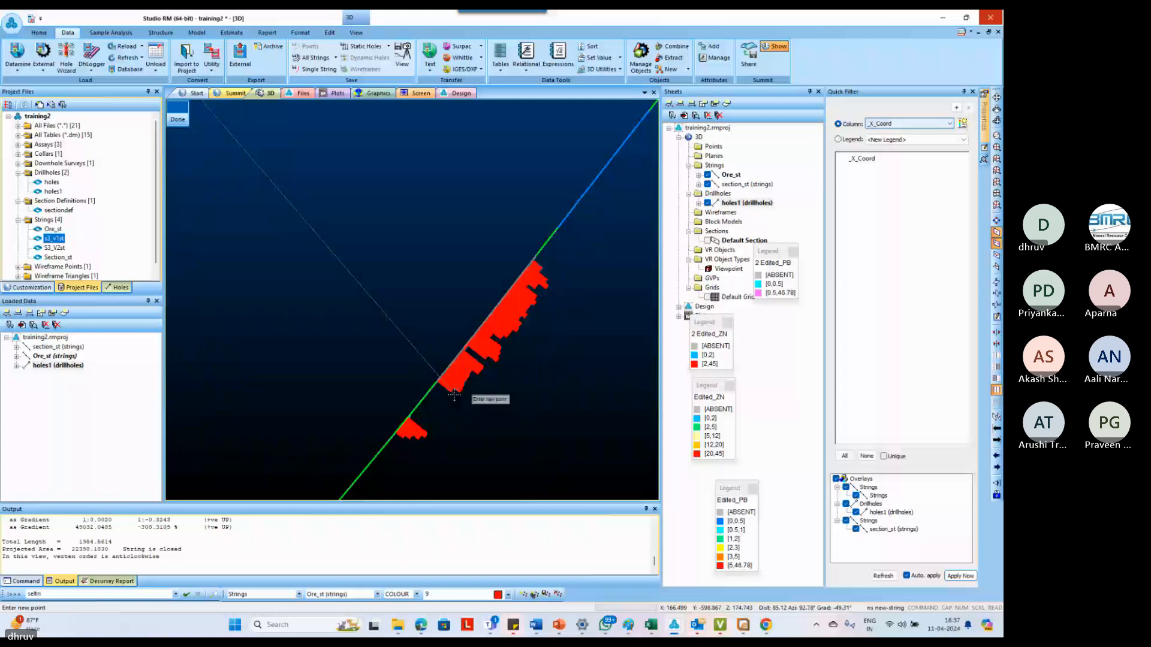
{"action": "scroll", "coordinate": [453, 395], "scroll_direction": "down", "scroll_amount": 3}
{"action": "scroll", "coordinate": [446, 404], "scroll_direction": "up", "scroll_amount": 3}
{"action": "right_click", "coordinate": [445, 403]}
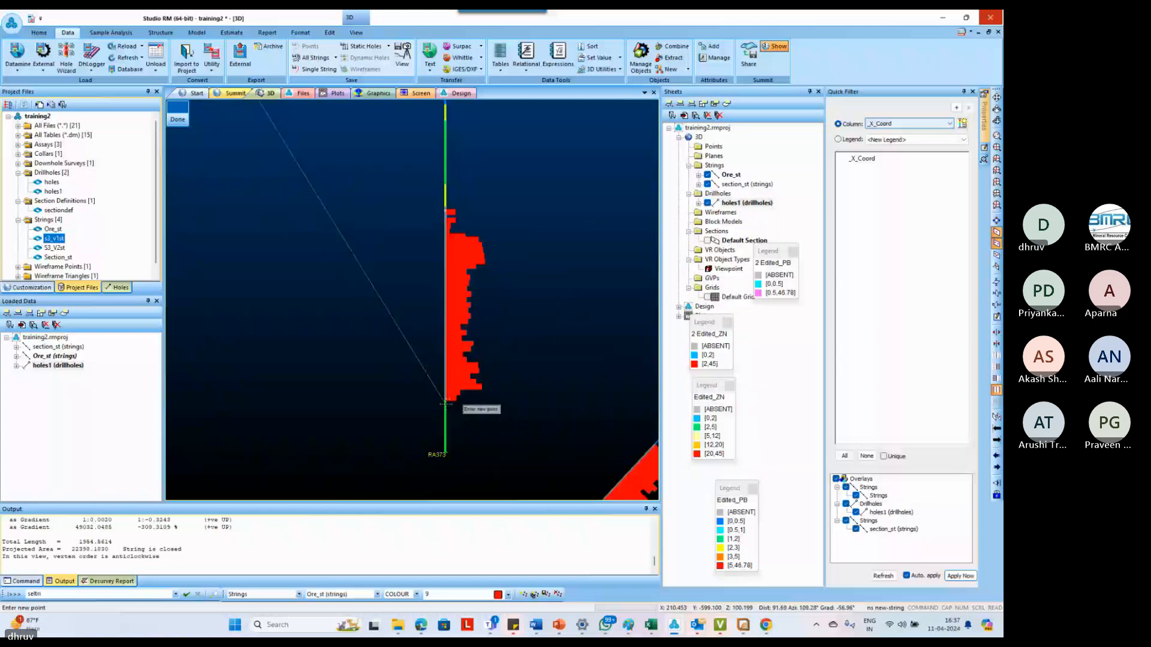
{"action": "left_click", "coordinate": [446, 404]}
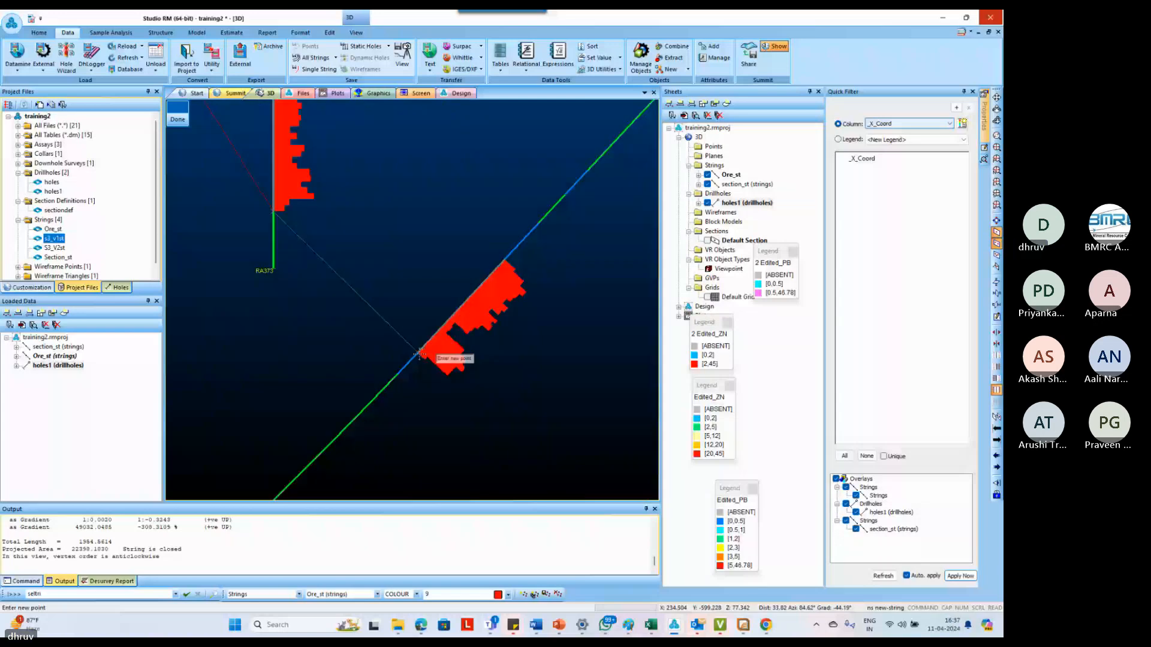
Snap the lower boundary to the intercept bottoms in RA257, RA260 and RA300
{"action": "right_click", "coordinate": [420, 354]}
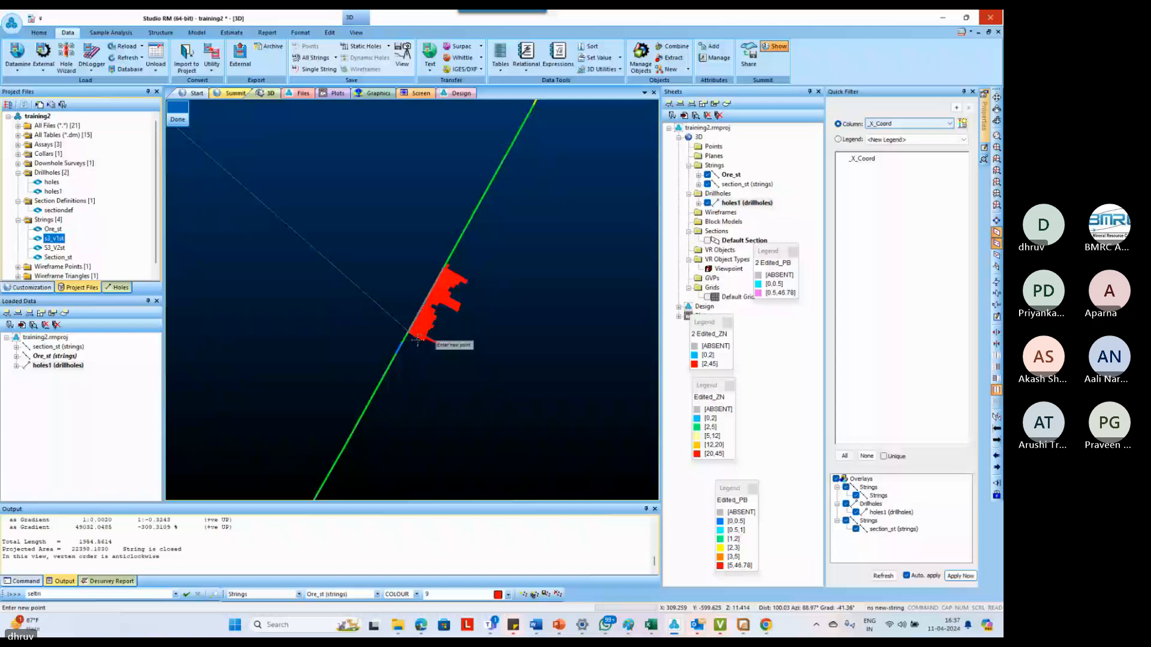
{"action": "right_click", "coordinate": [418, 340]}
{"action": "scroll", "coordinate": [435, 371], "scroll_direction": "down", "scroll_amount": 6}
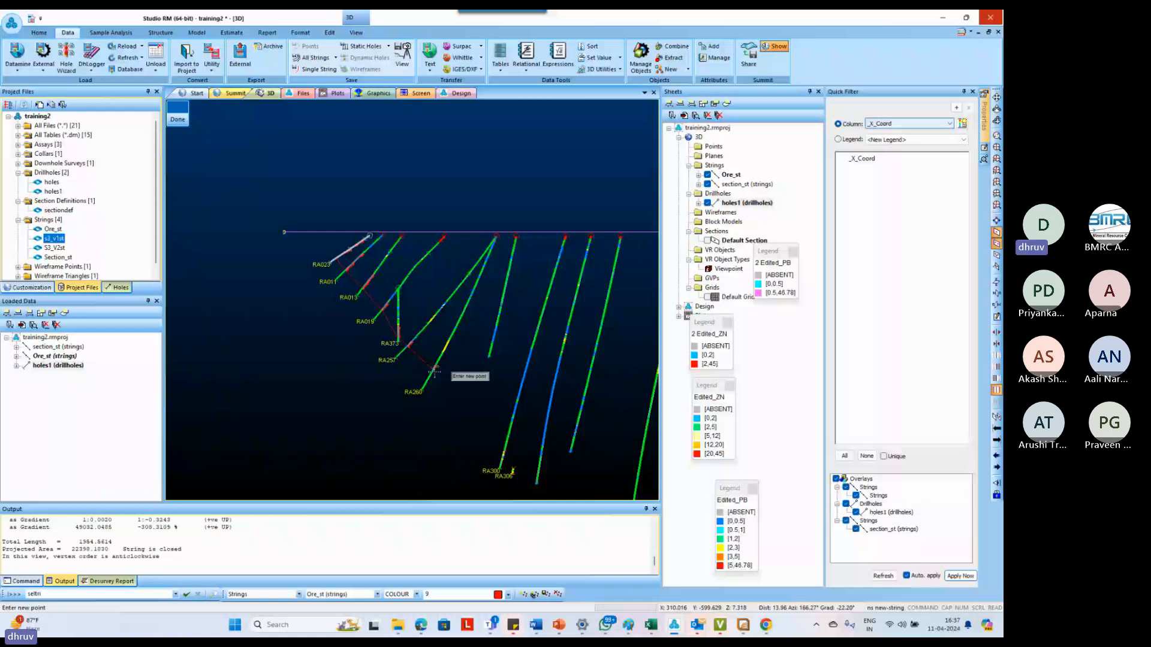
{"action": "scroll", "coordinate": [435, 372], "scroll_direction": "up", "scroll_amount": 6}
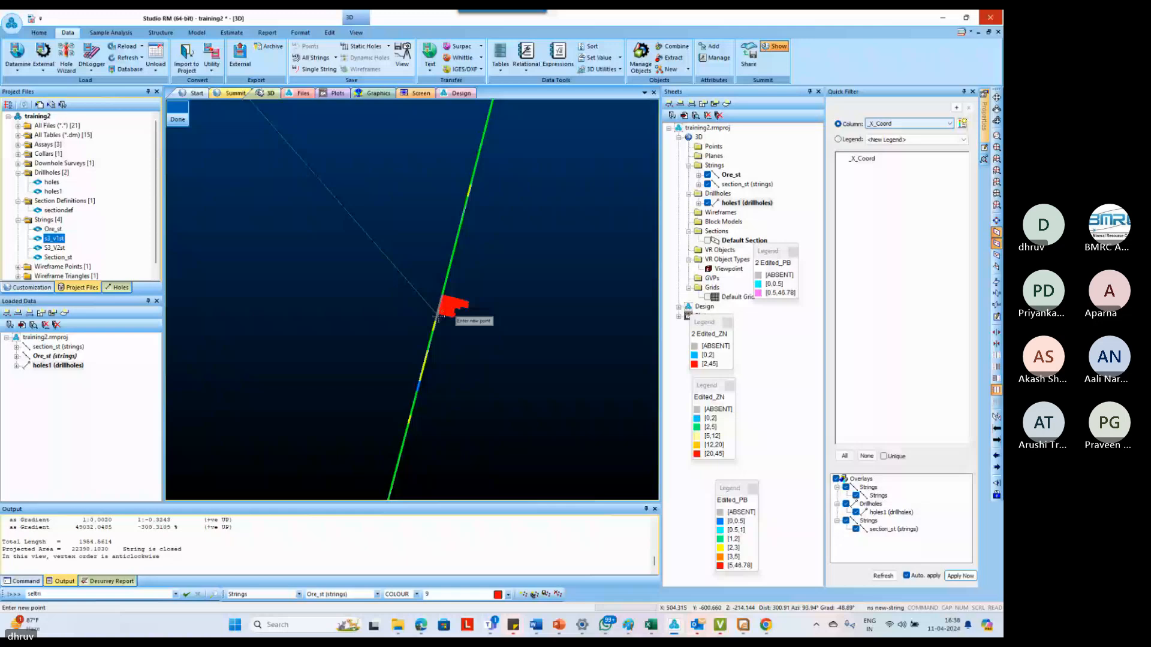
{"action": "right_click", "coordinate": [438, 318]}
Extend the lower boundary through the deepest drillhole's intercept bottom and end it beyond that hole at about elevation -325
{"action": "scroll", "coordinate": [438, 318], "scroll_direction": "down", "scroll_amount": 5}
{"action": "scroll", "coordinate": [520, 412], "scroll_direction": "up", "scroll_amount": 5}
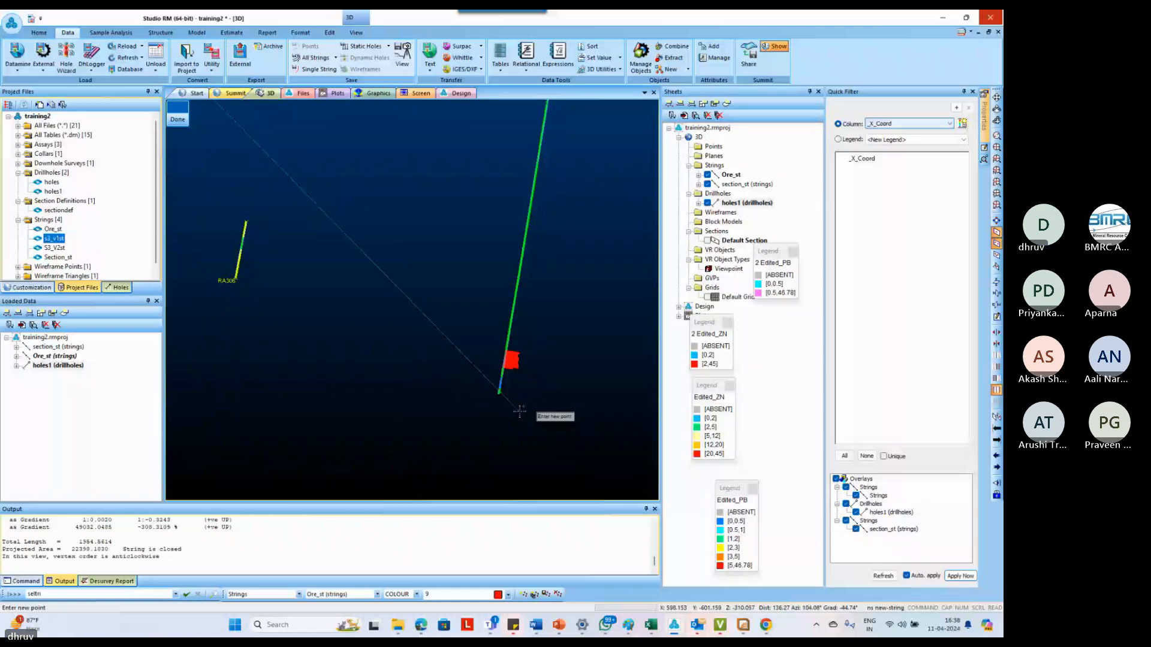
{"action": "scroll", "coordinate": [520, 412], "scroll_direction": "down", "scroll_amount": 3}
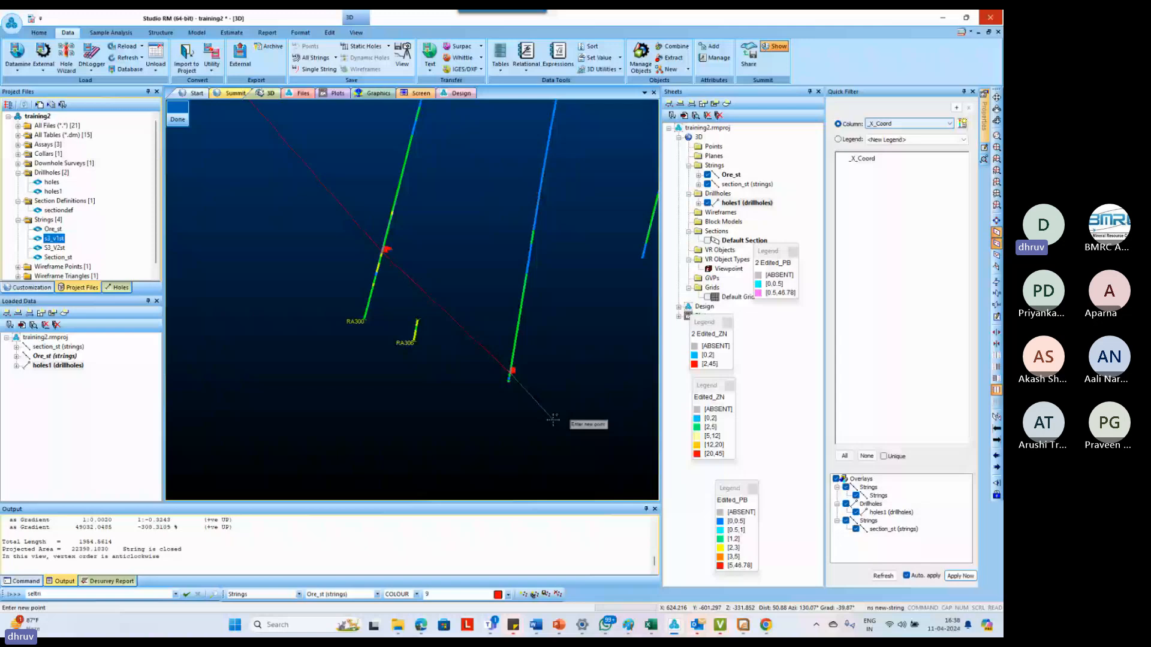
{"action": "scroll", "coordinate": [552, 419], "scroll_direction": "up", "scroll_amount": 3}
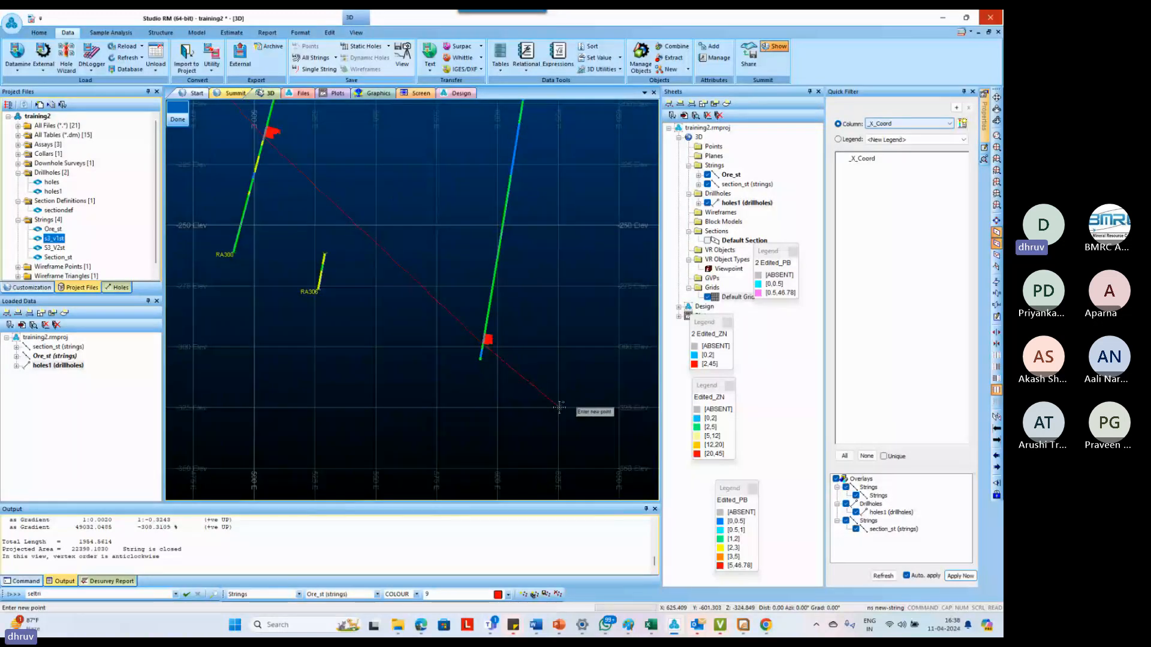
{"action": "left_click", "coordinate": [559, 406]}
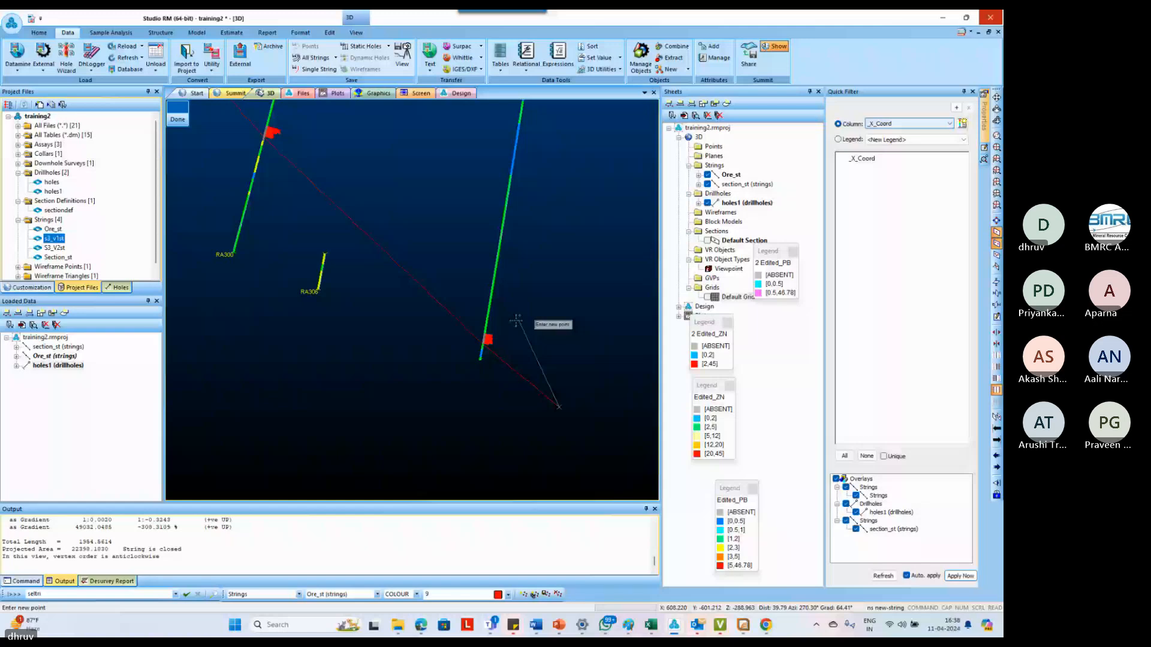
Return the string up-dip as the upper boundary, snapping to the intercept tops in the deepest hole, RA300 and RA260
{"action": "scroll", "coordinate": [474, 328], "scroll_direction": "up", "scroll_amount": 3}
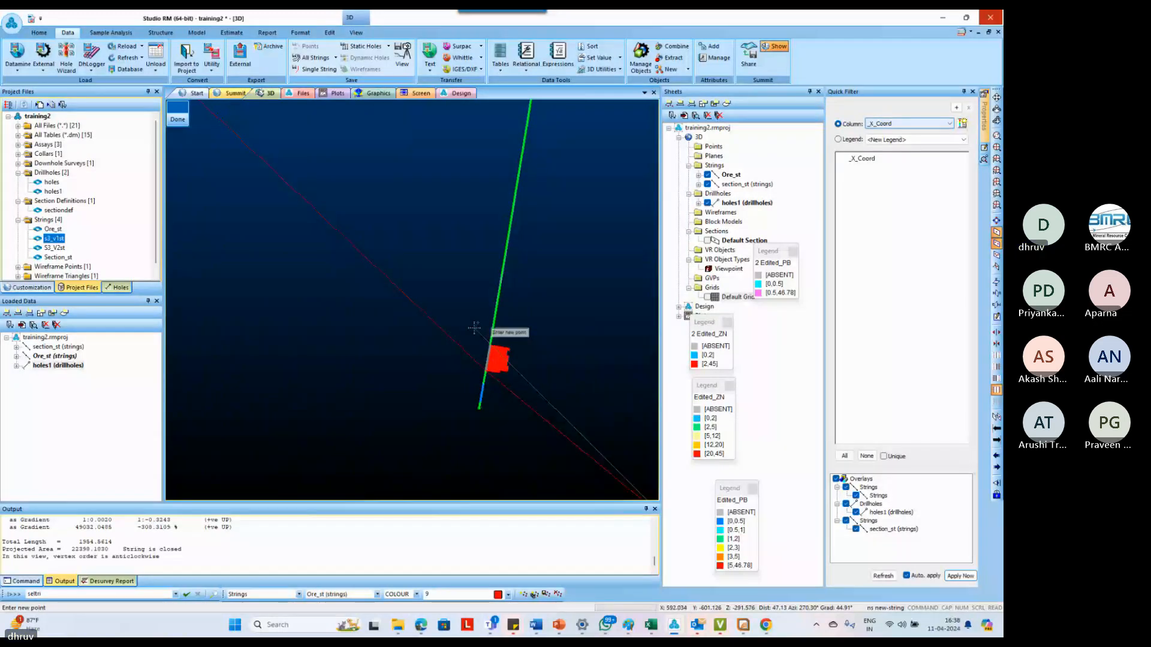
{"action": "scroll", "coordinate": [474, 328], "scroll_direction": "up", "scroll_amount": 2}
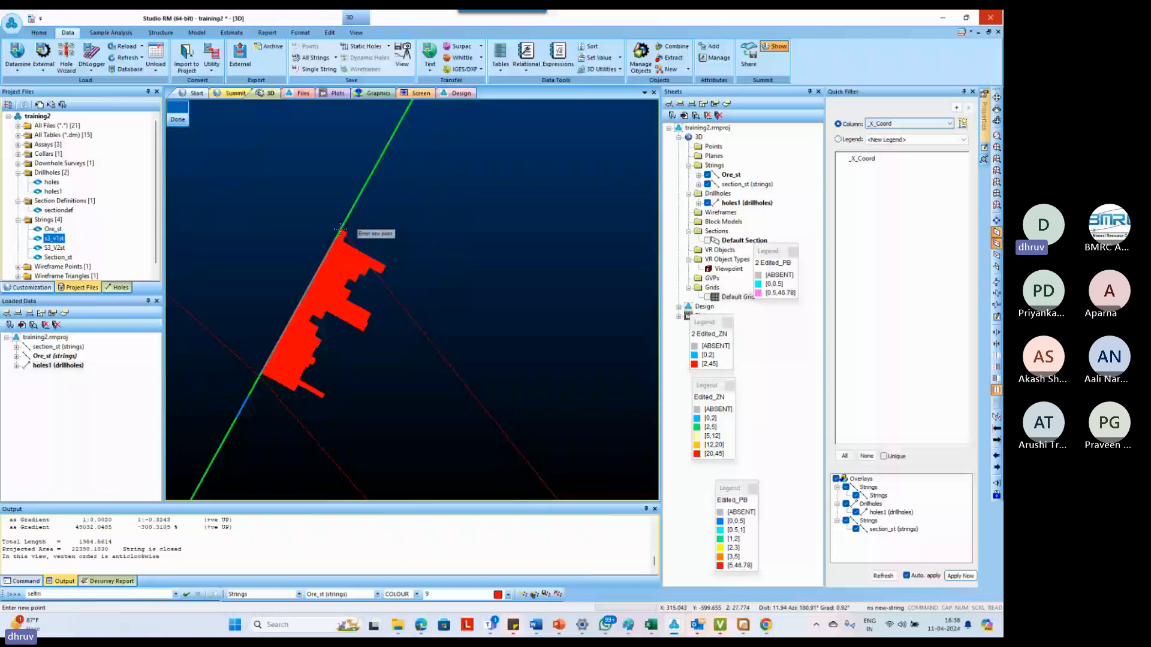
{"action": "scroll", "coordinate": [352, 299], "scroll_direction": "down", "scroll_amount": 5}
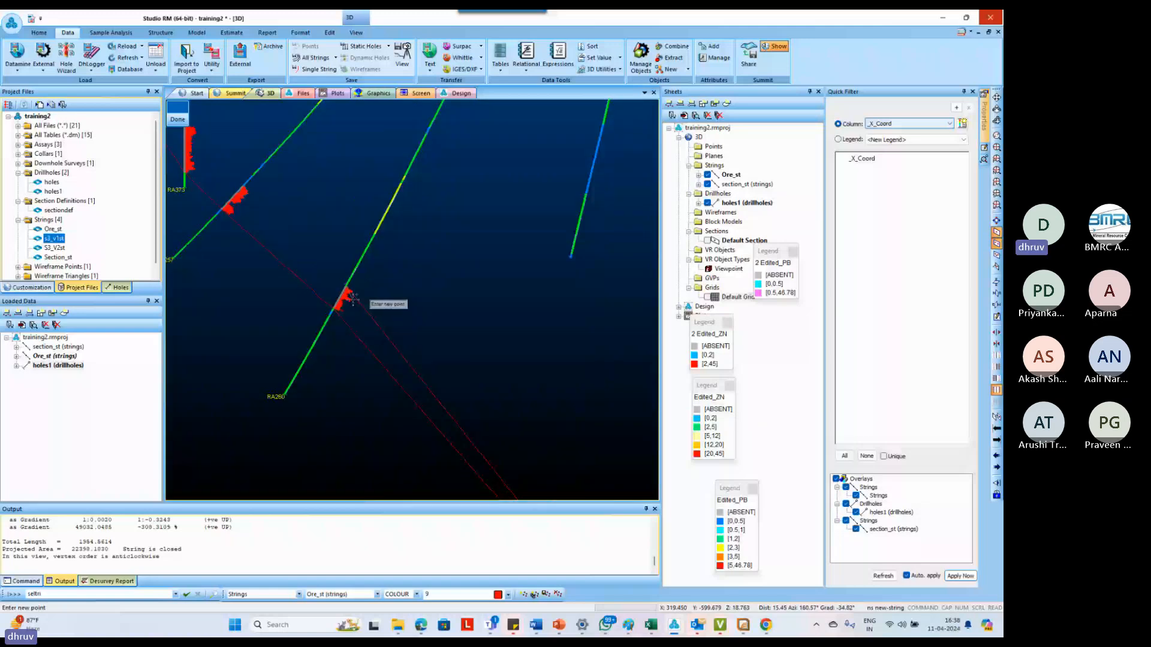
{"action": "scroll", "coordinate": [352, 298], "scroll_direction": "down", "scroll_amount": 3}
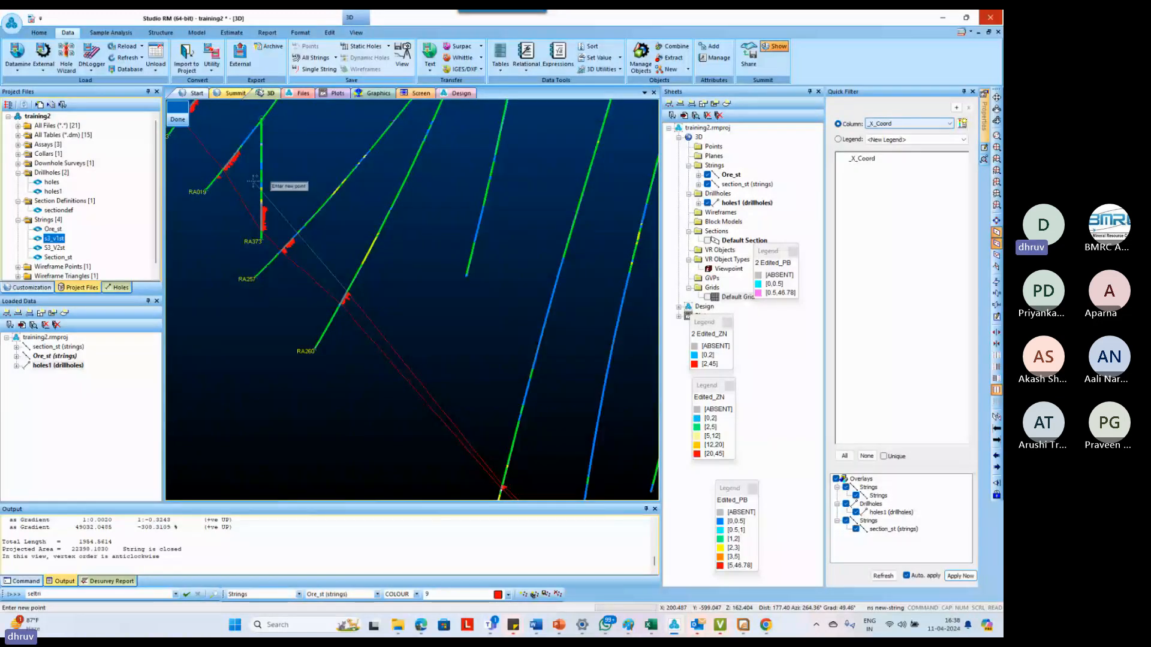
Snap the upper boundary to the intercept tops in RA257 and RA373
{"action": "scroll", "coordinate": [399, 371], "scroll_direction": "up", "scroll_amount": 5}
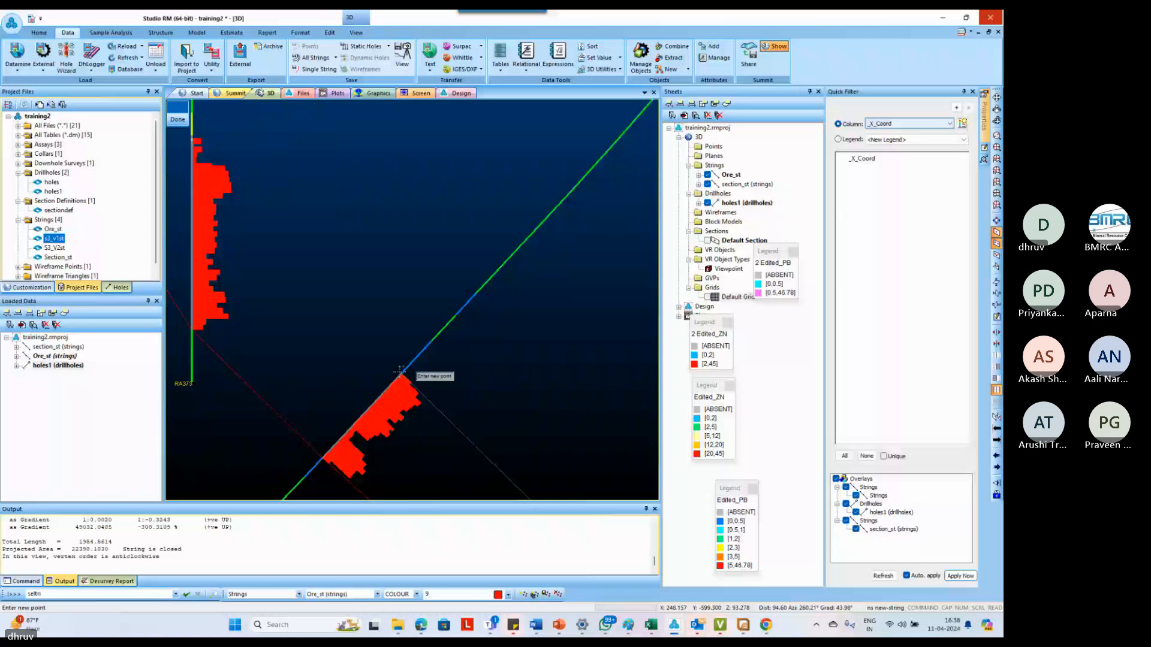
{"action": "right_click", "coordinate": [400, 370]}
{"action": "scroll", "coordinate": [400, 371], "scroll_direction": "down", "scroll_amount": 2}
{"action": "scroll", "coordinate": [256, 212], "scroll_direction": "up", "scroll_amount": 5}
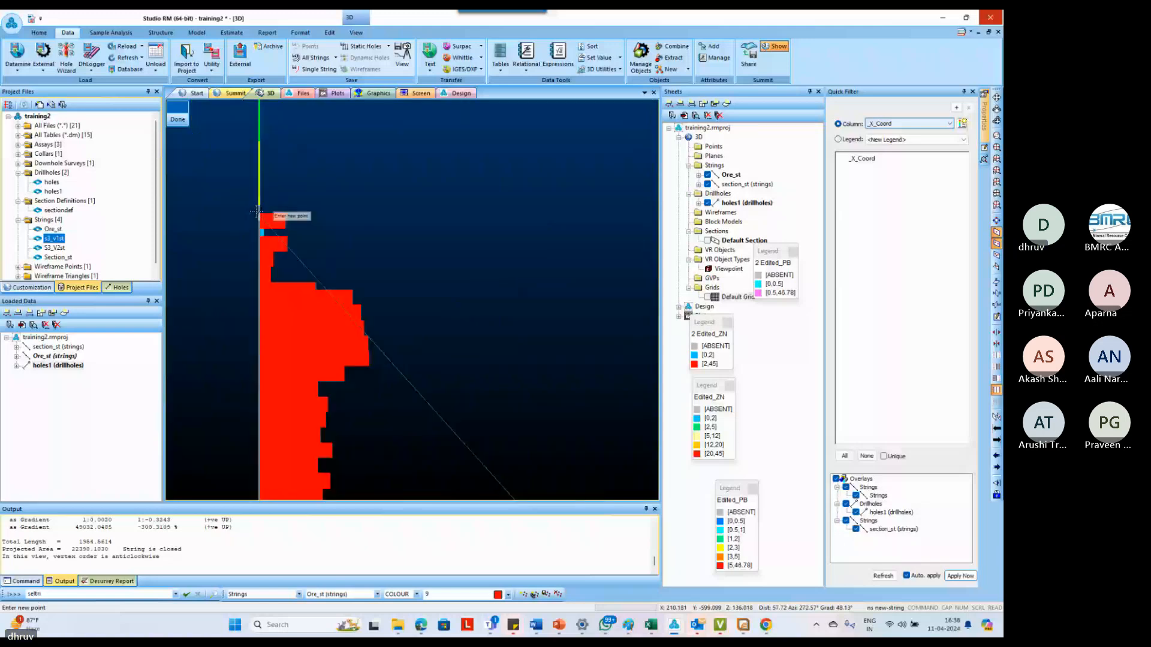
{"action": "right_click", "coordinate": [256, 212]}
Snap the upper boundary to the intercept tops in RA019 and RA013
{"action": "scroll", "coordinate": [256, 210], "scroll_direction": "down", "scroll_amount": 4}
{"action": "scroll", "coordinate": [312, 270], "scroll_direction": "up", "scroll_amount": 4}
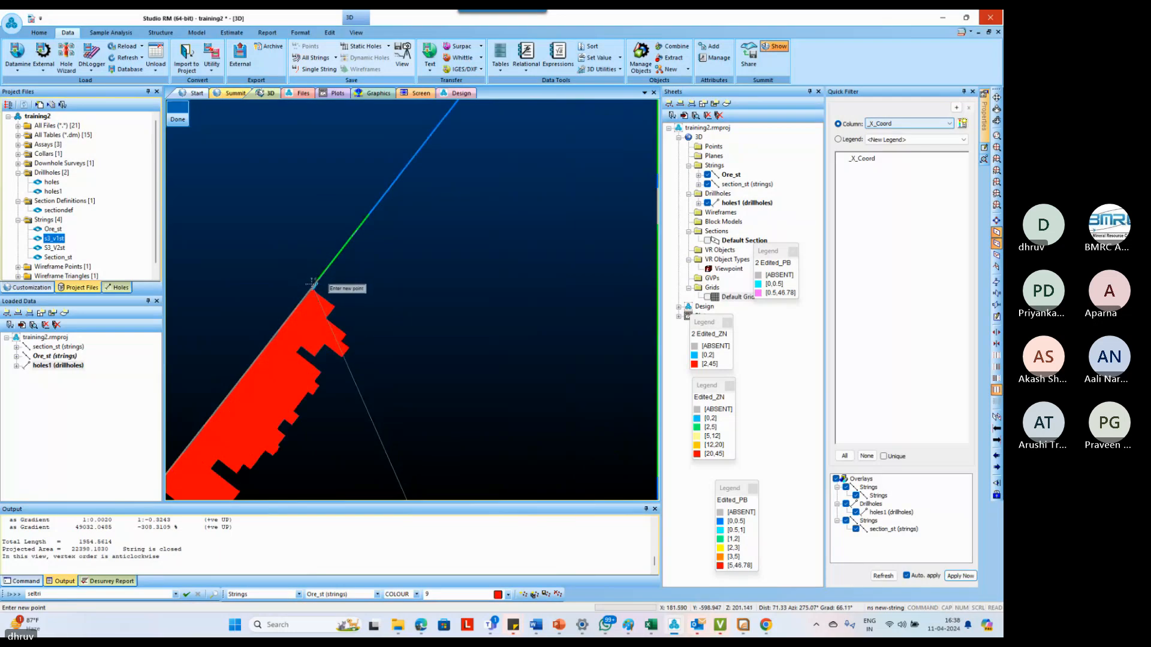
{"action": "right_click", "coordinate": [312, 287]}
{"action": "scroll", "coordinate": [312, 285], "scroll_direction": "down", "scroll_amount": 4}
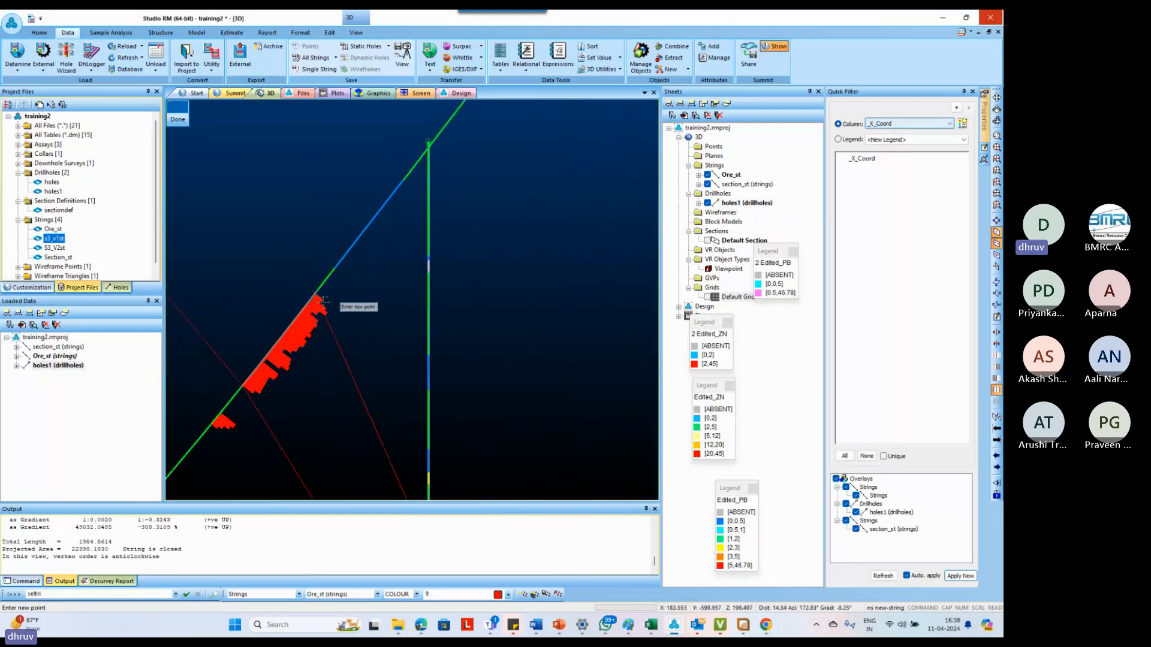
{"action": "scroll", "coordinate": [333, 290], "scroll_direction": "down", "scroll_amount": 2}
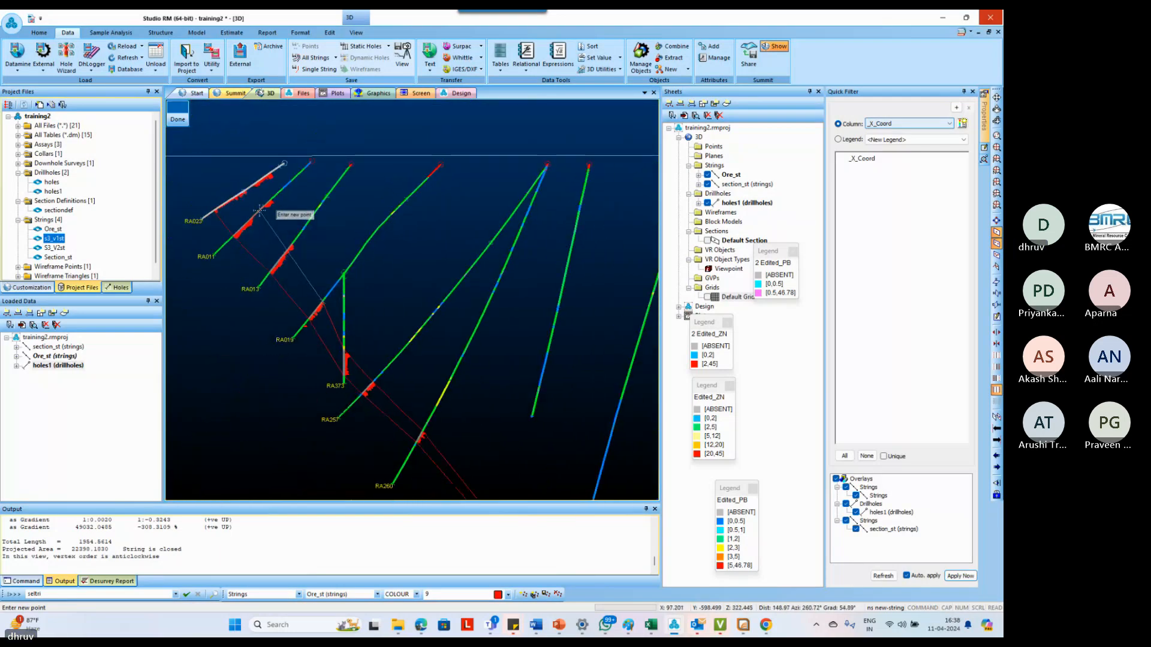
{"action": "scroll", "coordinate": [282, 219], "scroll_direction": "up", "scroll_amount": 5}
{"action": "scroll", "coordinate": [316, 264], "scroll_direction": "up", "scroll_amount": 3}
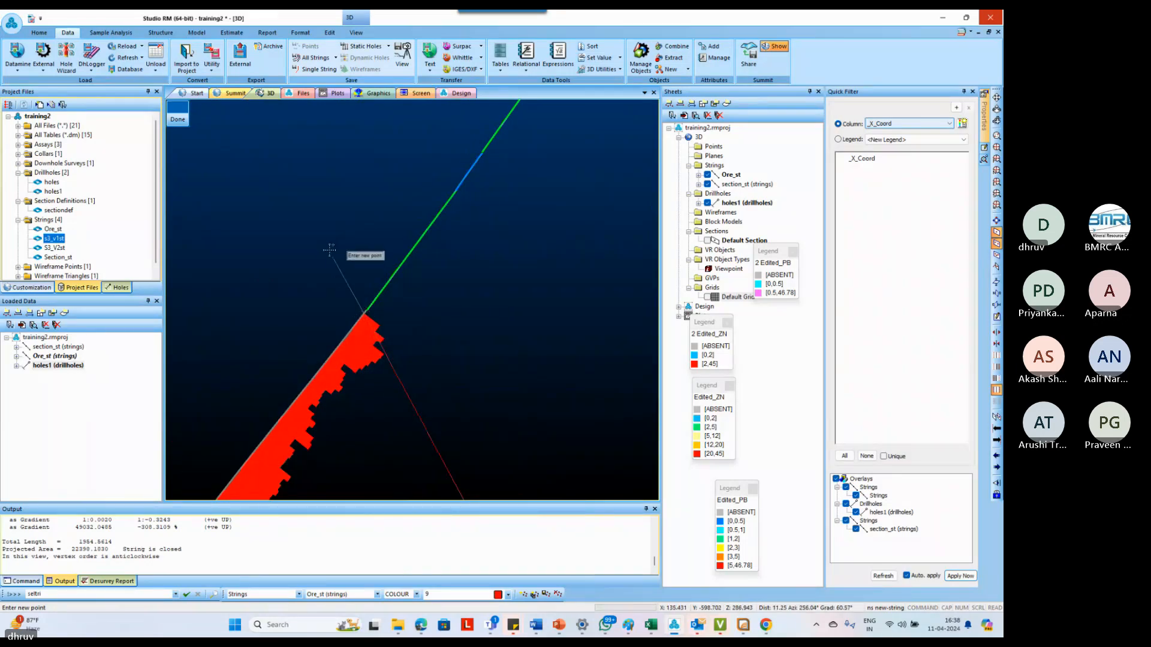
Snap the upper boundary to the intercept tops in RA011 and RA023, and close the string
{"action": "scroll", "coordinate": [348, 267], "scroll_direction": "down", "scroll_amount": 3}
{"action": "scroll", "coordinate": [347, 264], "scroll_direction": "down", "scroll_amount": 2}
{"action": "scroll", "coordinate": [300, 144], "scroll_direction": "up", "scroll_amount": 5}
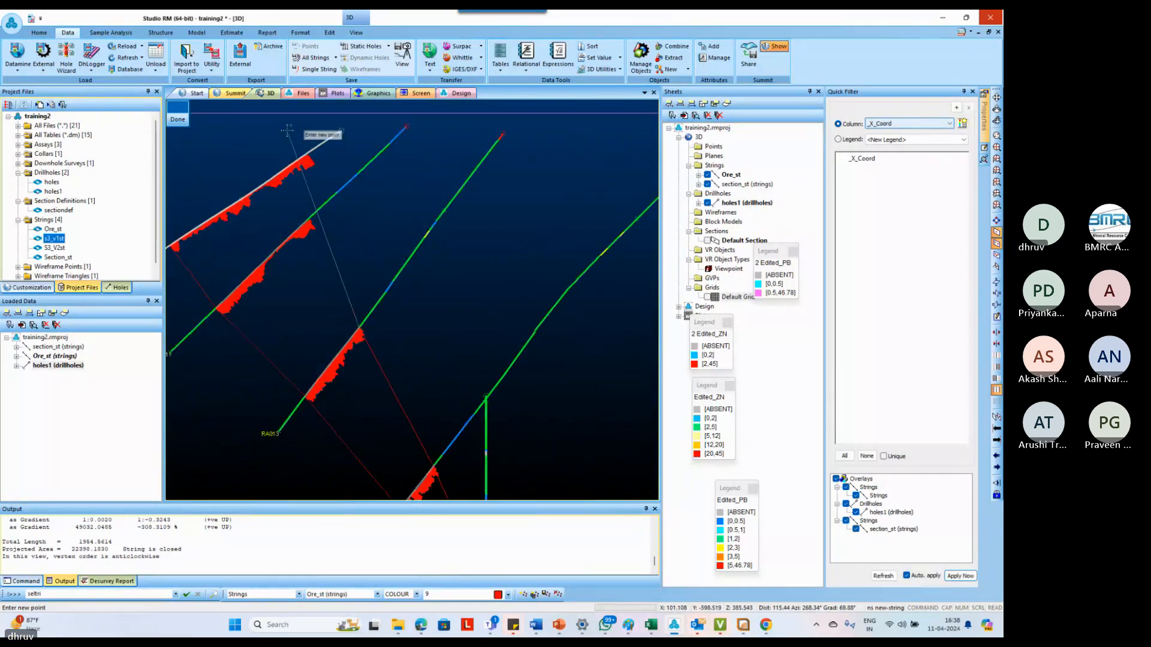
{"action": "left_click", "coordinate": [322, 289]}
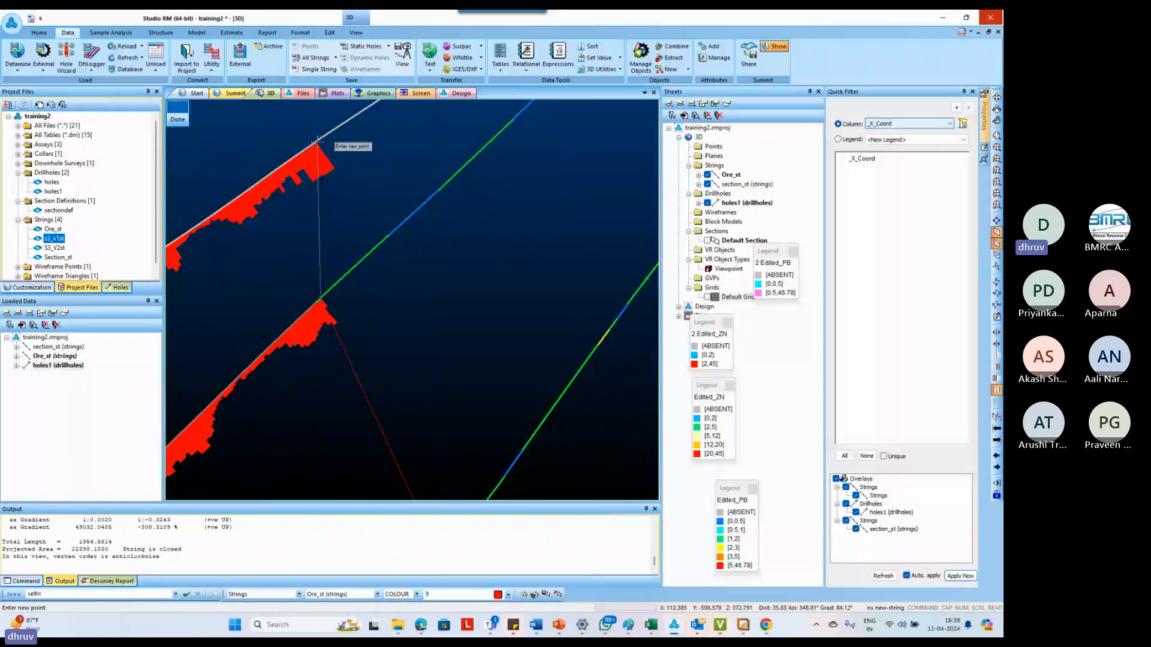
{"action": "scroll", "coordinate": [318, 140], "scroll_direction": "down", "scroll_amount": 2}
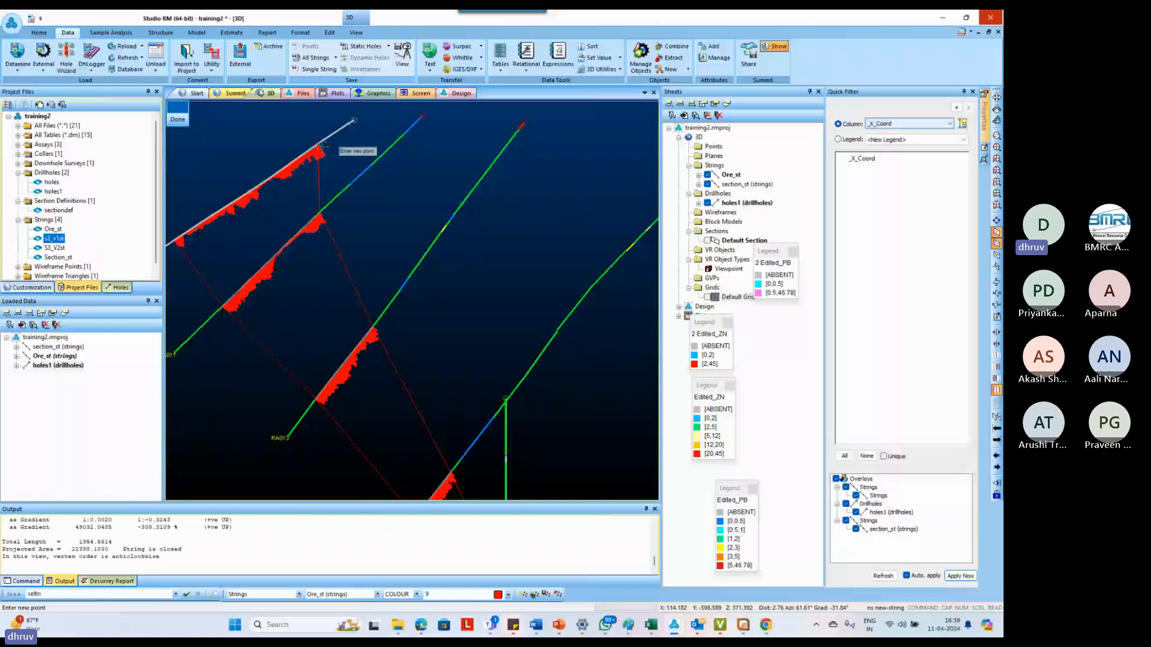
{"action": "type", "text": "clo"}
{"action": "scroll", "coordinate": [379, 283], "scroll_direction": "down", "scroll_amount": 5}
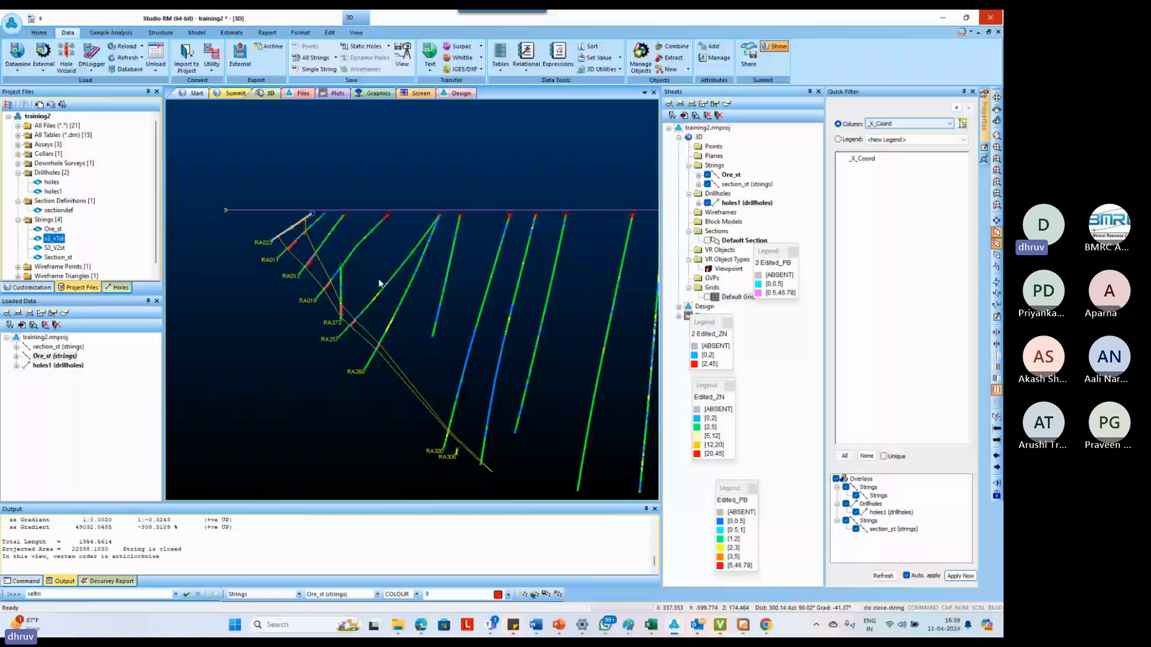
Insert points in the outline's closing segment along RA023 to raise it to the horizontal surface line
{"action": "scroll", "coordinate": [379, 283], "scroll_direction": "up", "scroll_amount": 5}
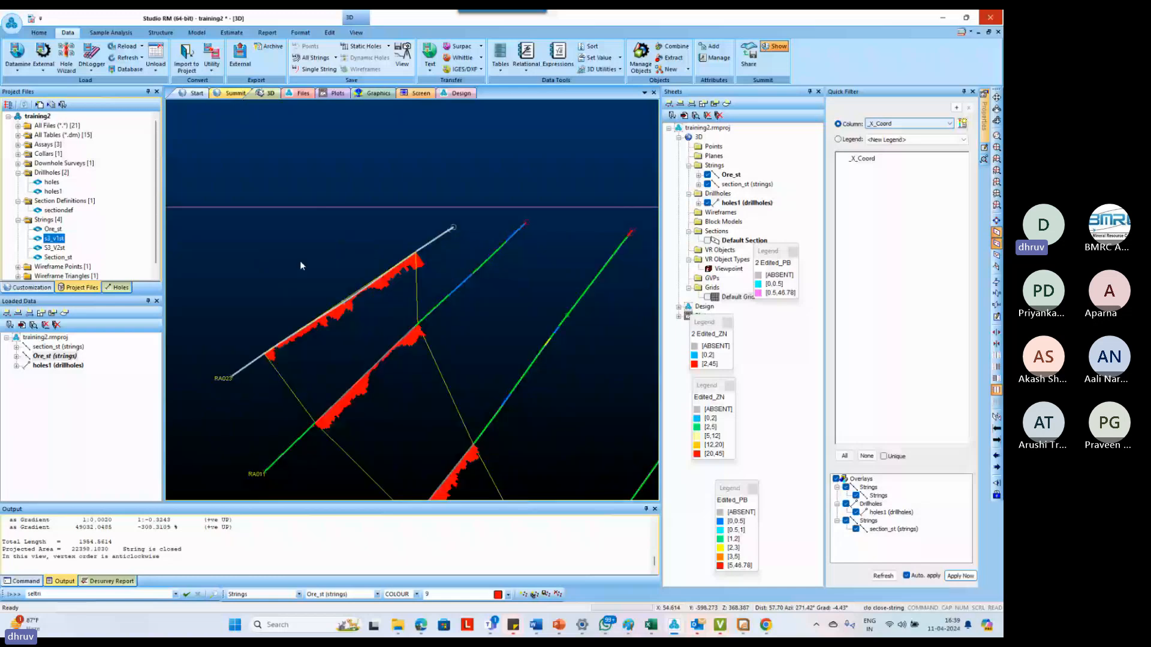
{"action": "type", "text": "ipo insert-points-mode"}
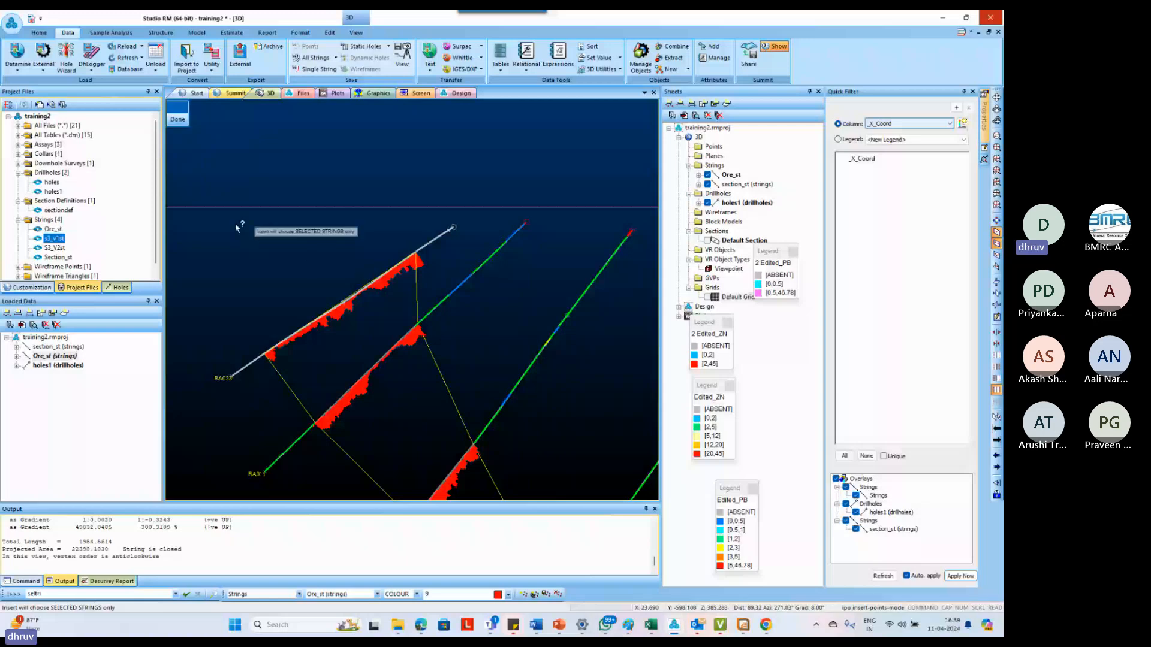
{"action": "scroll", "coordinate": [345, 314], "scroll_direction": "down", "scroll_amount": 1}
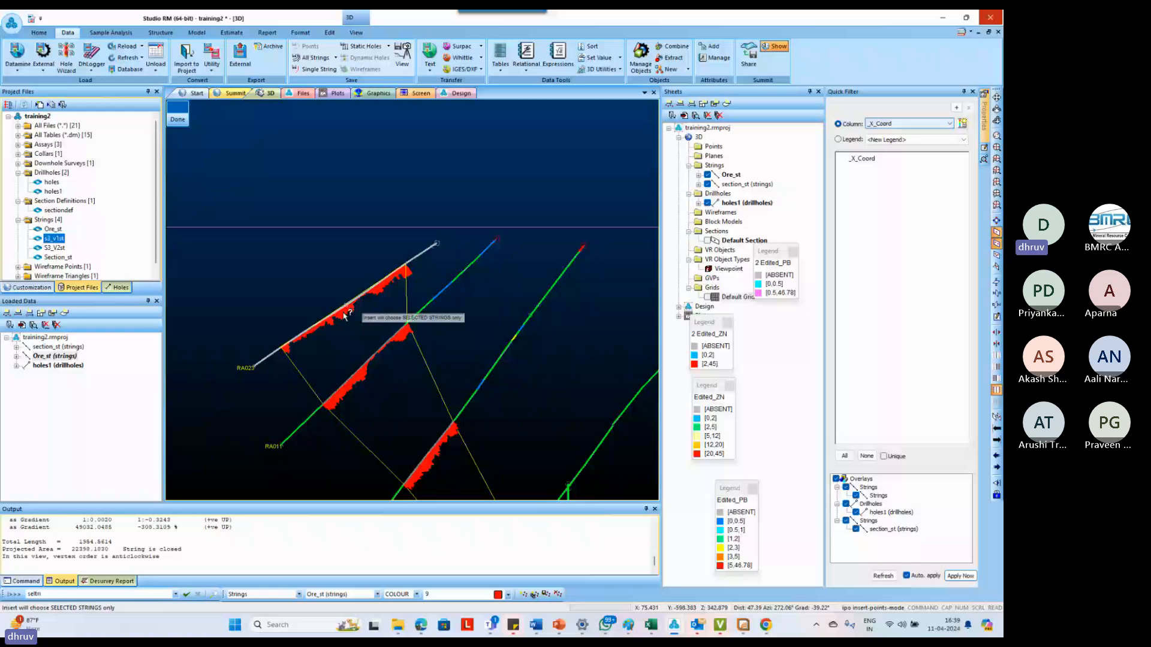
{"action": "key", "text": "ctrl+z"}
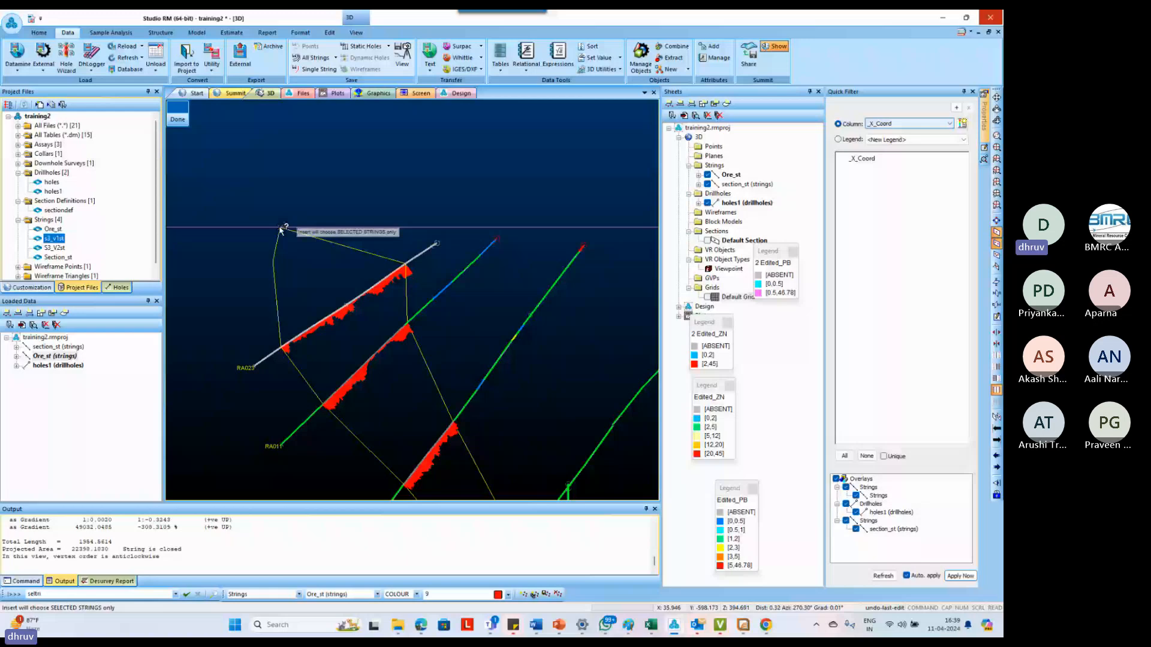
Square off the outline along the surface line, with one corner point above each end of the RA023 intercept
{"action": "key", "text": "m"}
{"action": "key", "text": "p"}
{"action": "key", "text": "o"}
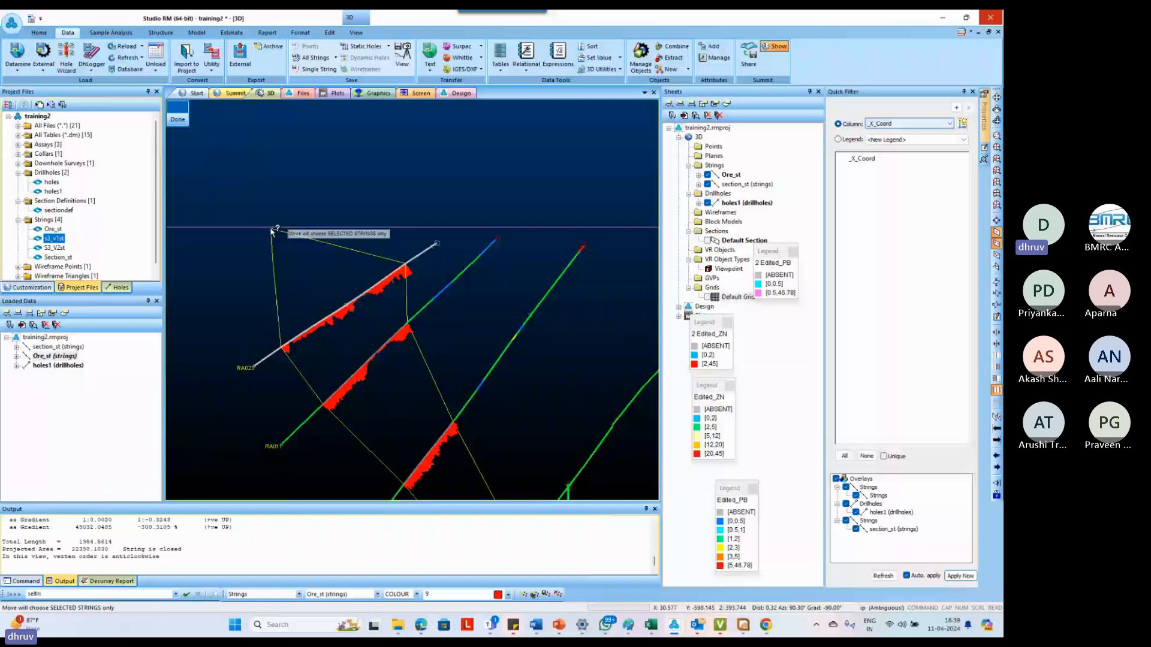
{"action": "key", "text": "o"}
{"action": "left_click", "coordinate": [390, 227]}
{"action": "key", "text": "u"}
{"action": "key", "text": "l"}
{"action": "key", "text": "e"}
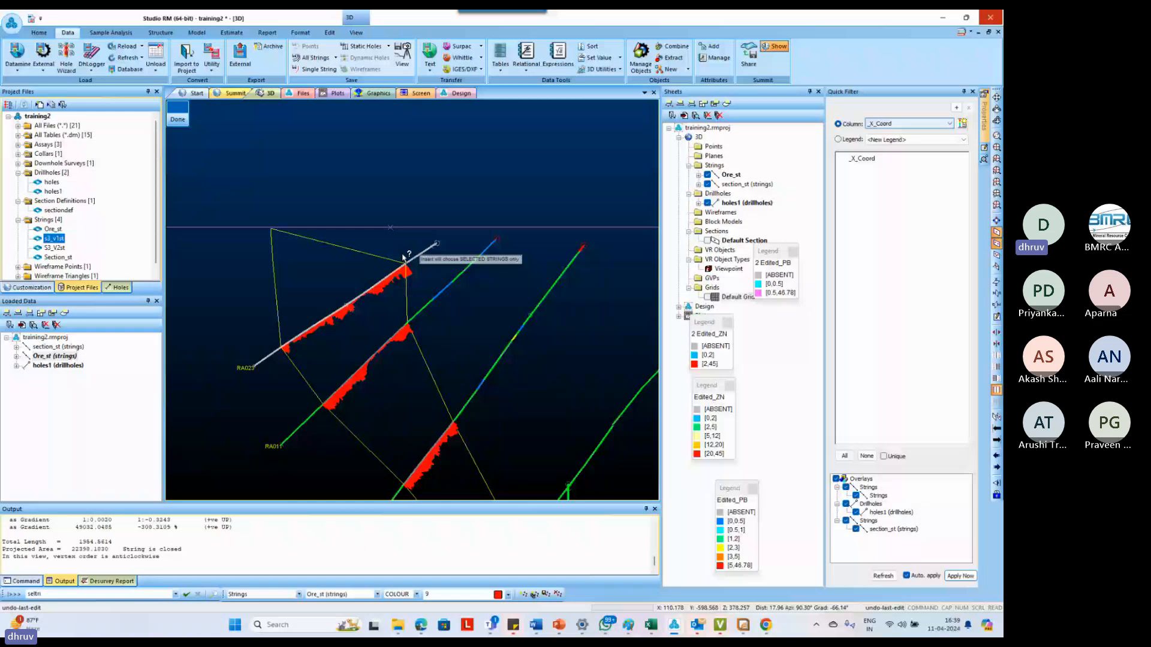
Insert points in the upper and lower boundaries between RA011 and RA013 to curve the outline
{"action": "left_click", "coordinate": [425, 375]}
{"action": "left_click", "coordinate": [430, 393]}
{"action": "left_click", "coordinate": [361, 447]}
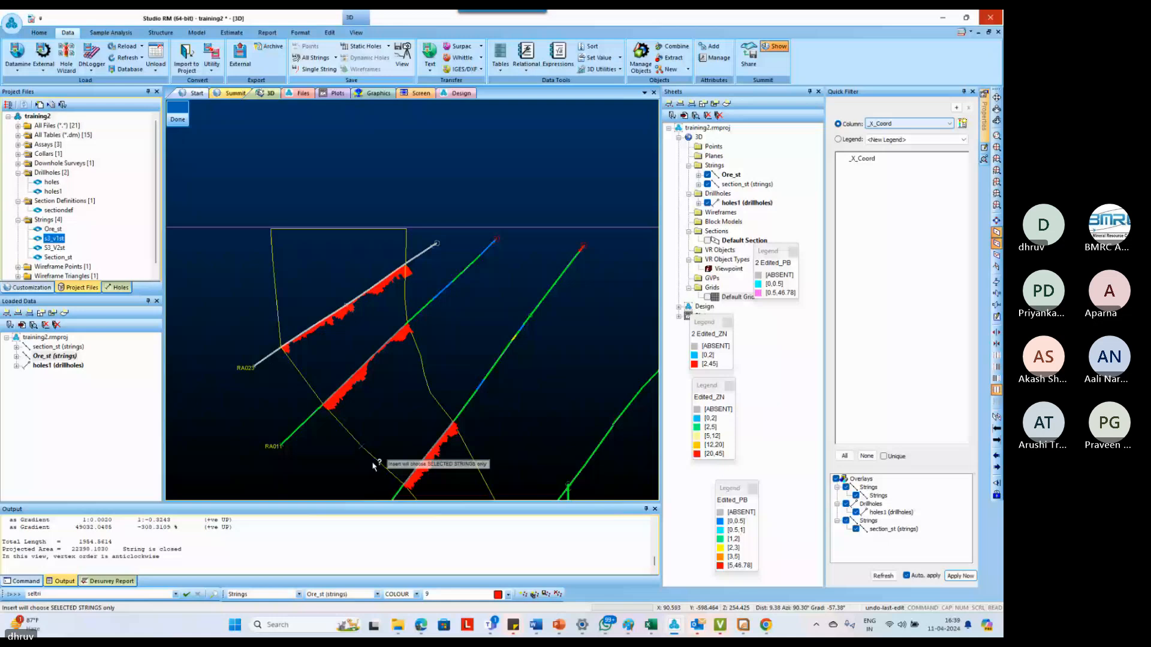
{"action": "middle_click_drag", "start_coordinate": [372, 466], "coordinate": [383, 392]}
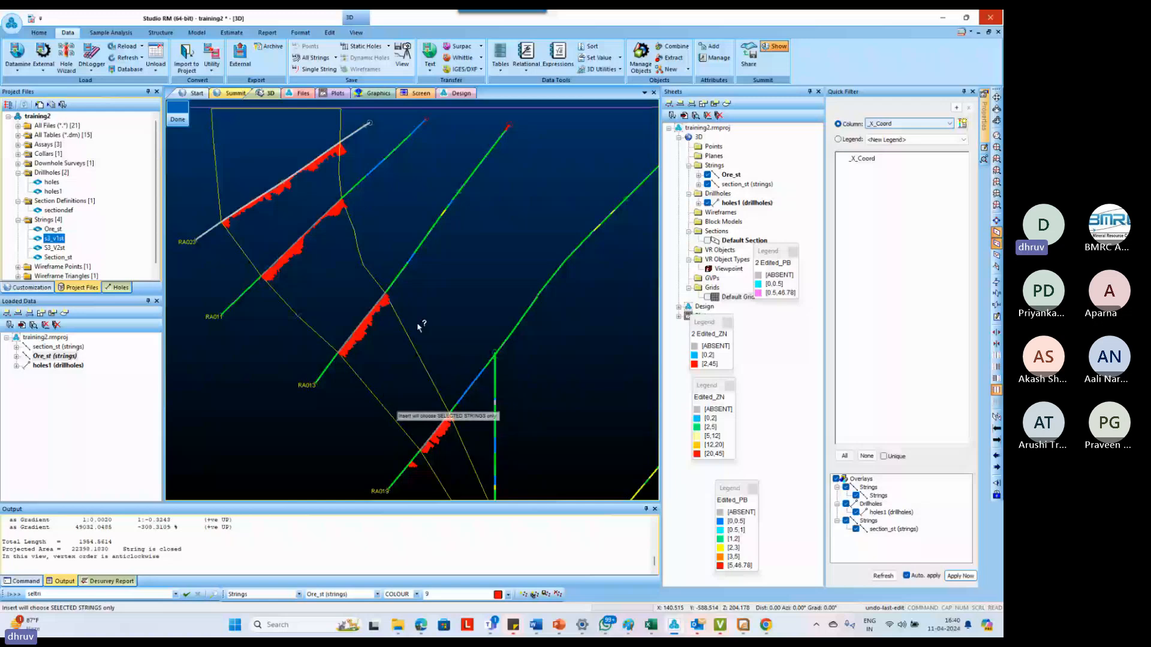
Insert a bend point in both the lower and upper boundaries between RA013 and RA019
{"action": "scroll", "coordinate": [414, 327], "scroll_direction": "down", "scroll_amount": 1}
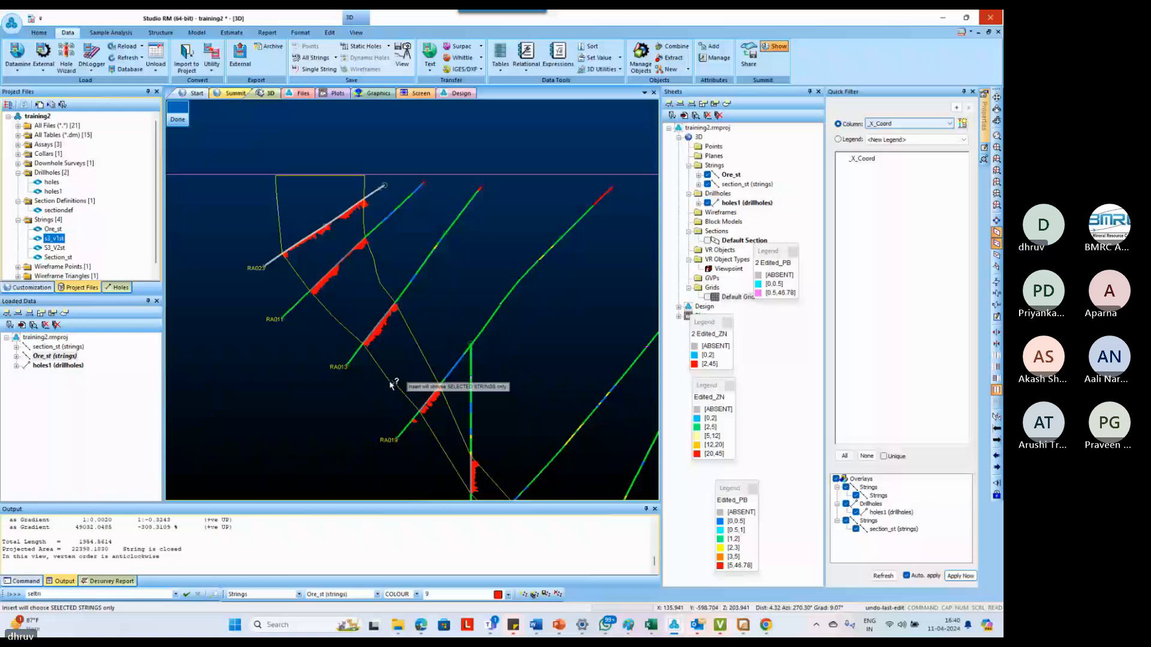
{"action": "scroll", "coordinate": [390, 384], "scroll_direction": "up", "scroll_amount": 2}
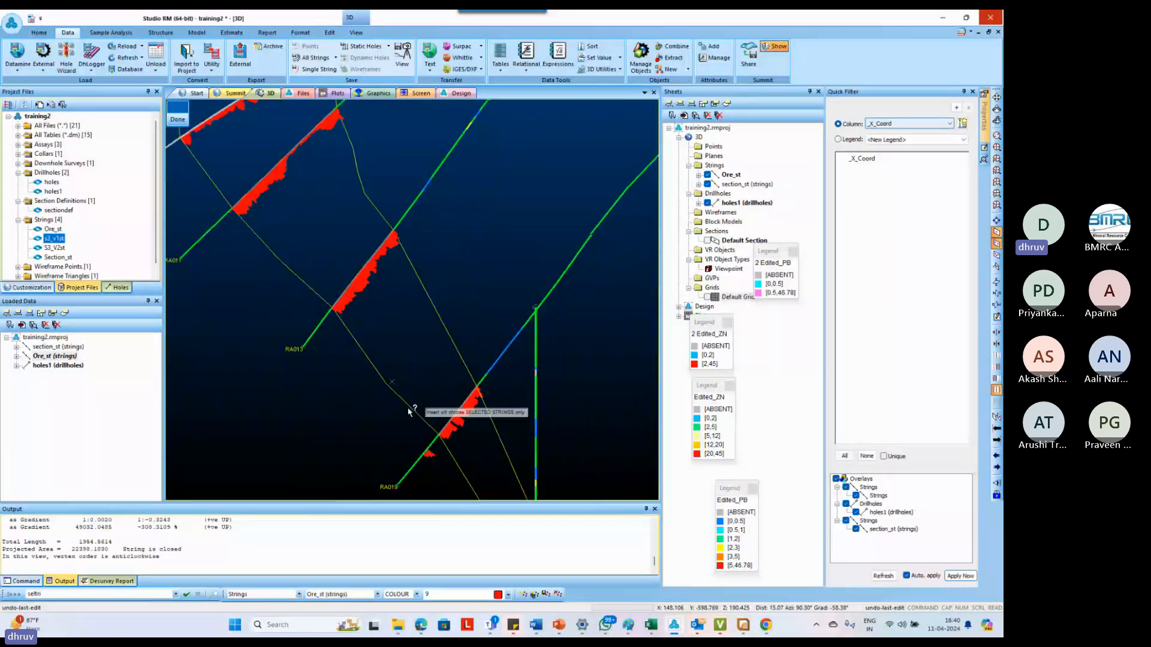
{"action": "left_click", "coordinate": [438, 334]}
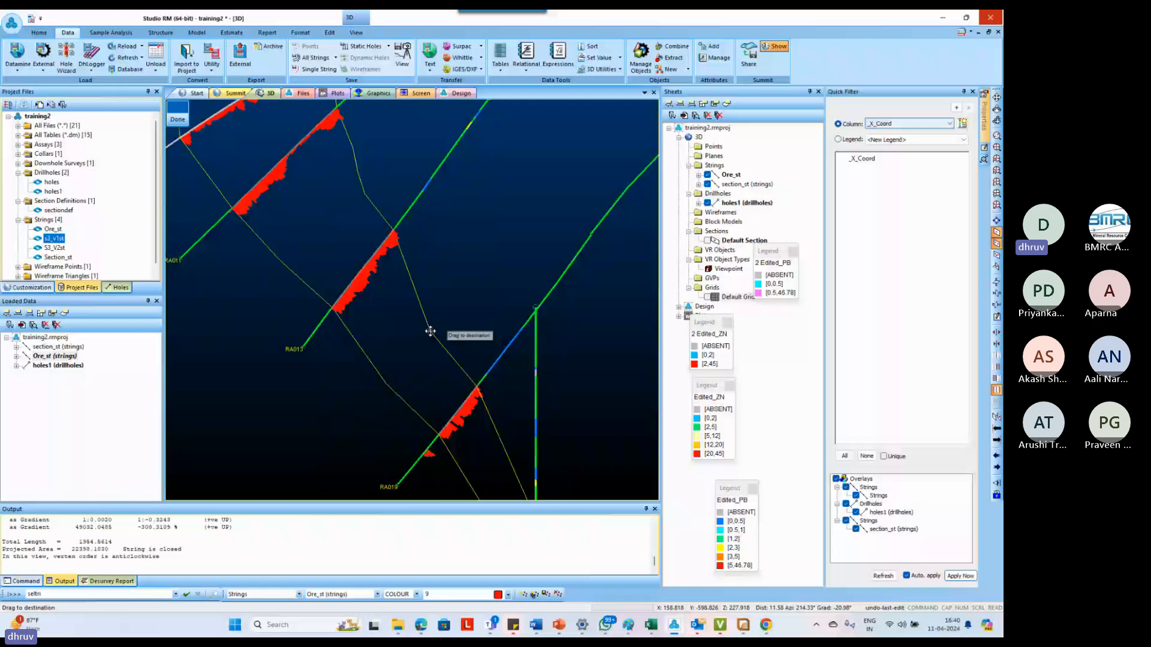
{"action": "scroll", "coordinate": [361, 313], "scroll_direction": "down", "scroll_amount": 1}
{"action": "scroll", "coordinate": [348, 291], "scroll_direction": "down", "scroll_amount": 2}
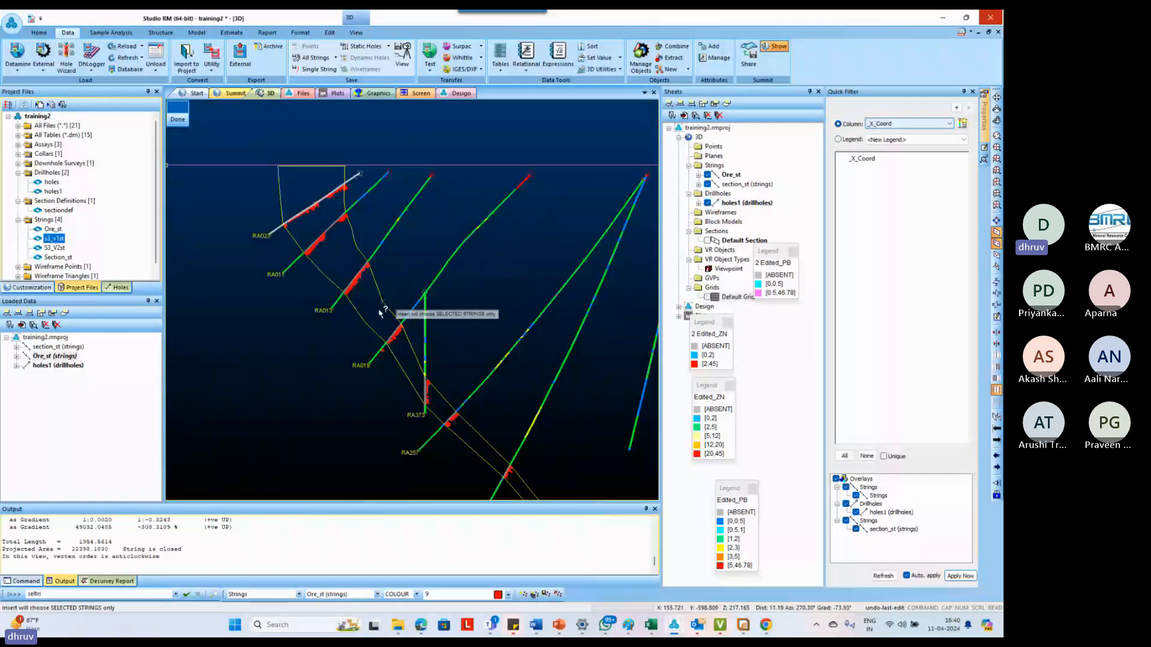
Insert a point in the lower boundary between RA019 and RA373, pulling it outward from the ore outline
{"action": "scroll", "coordinate": [411, 390], "scroll_direction": "up", "scroll_amount": 2}
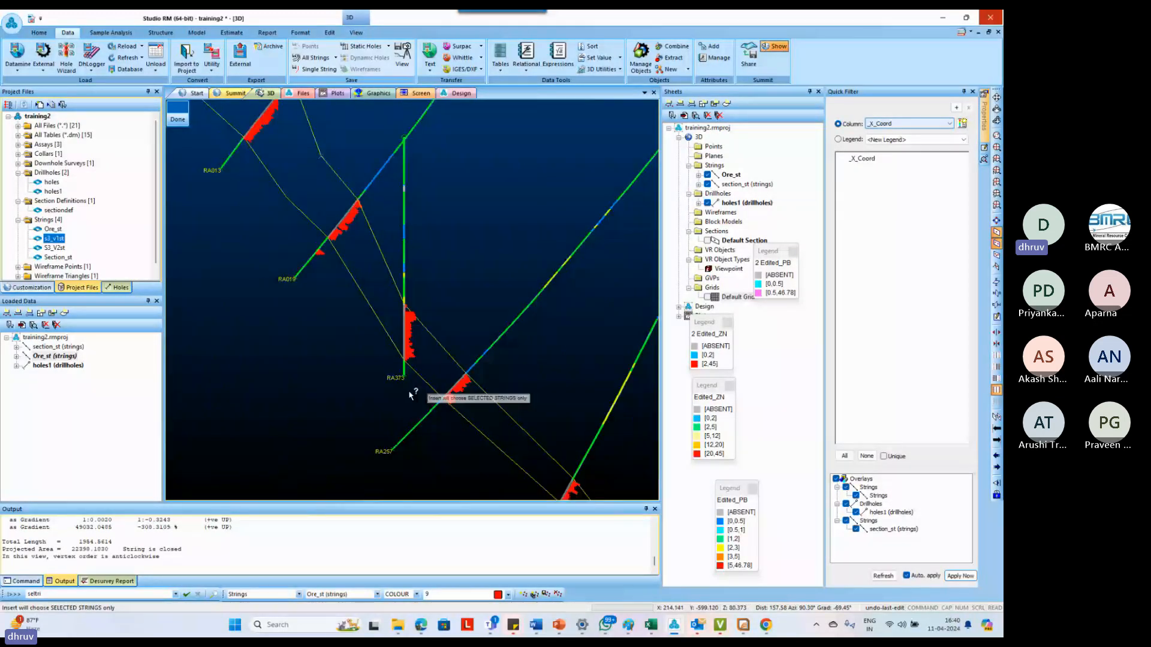
{"action": "left_click", "coordinate": [353, 286]}
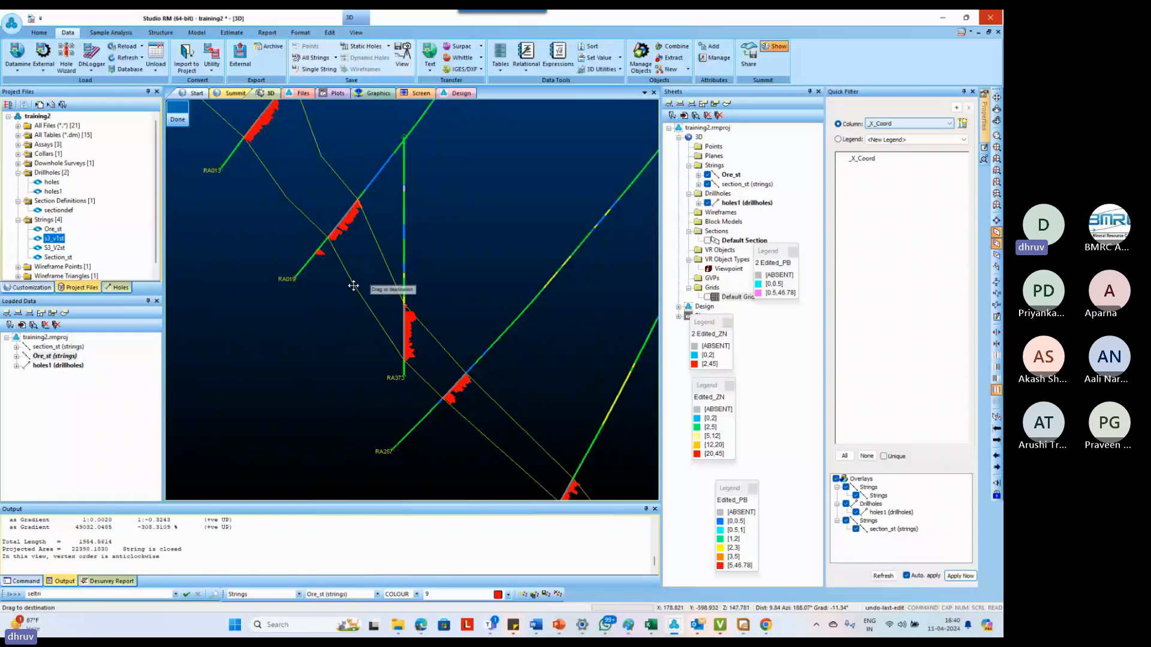
{"action": "left_click_drag", "start_coordinate": [354, 286], "coordinate": [362, 314]}
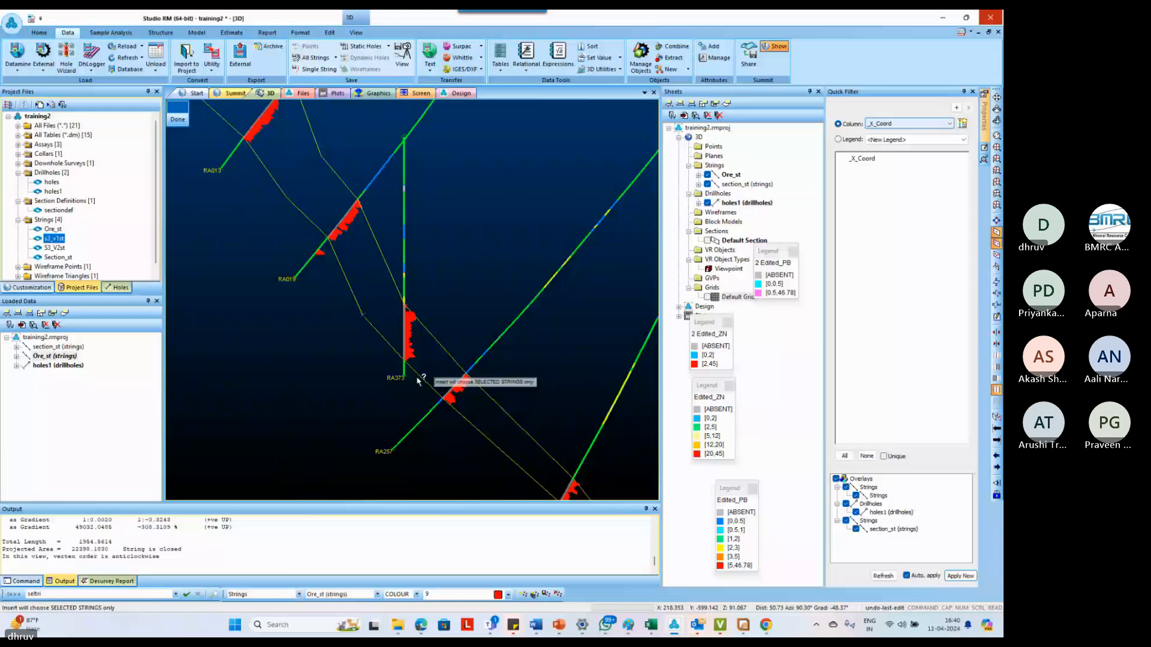
Insert bend points in both boundaries between RA257 and RA260 and between RA260 and RA300, and finish point insertion
{"action": "scroll", "coordinate": [419, 381], "scroll_direction": "down", "scroll_amount": 2}
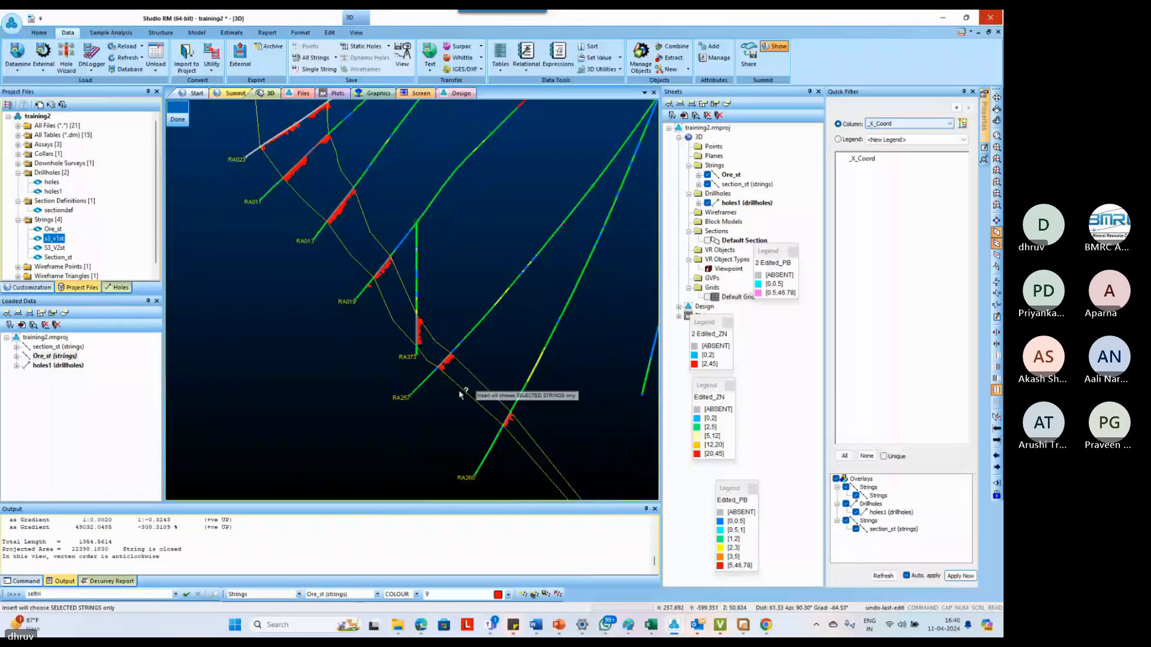
{"action": "scroll", "coordinate": [462, 383], "scroll_direction": "up", "scroll_amount": 2}
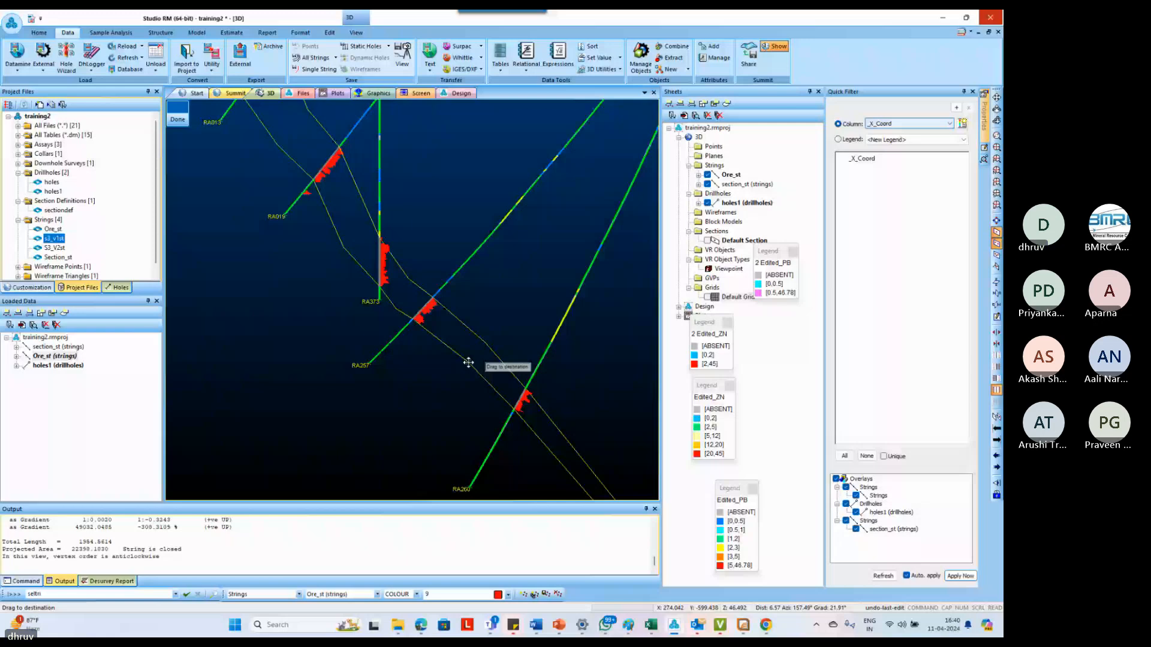
{"action": "scroll", "coordinate": [468, 363], "scroll_direction": "down", "scroll_amount": 2}
{"action": "middle_click_drag", "start_coordinate": [576, 485], "coordinate": [420, 310]}
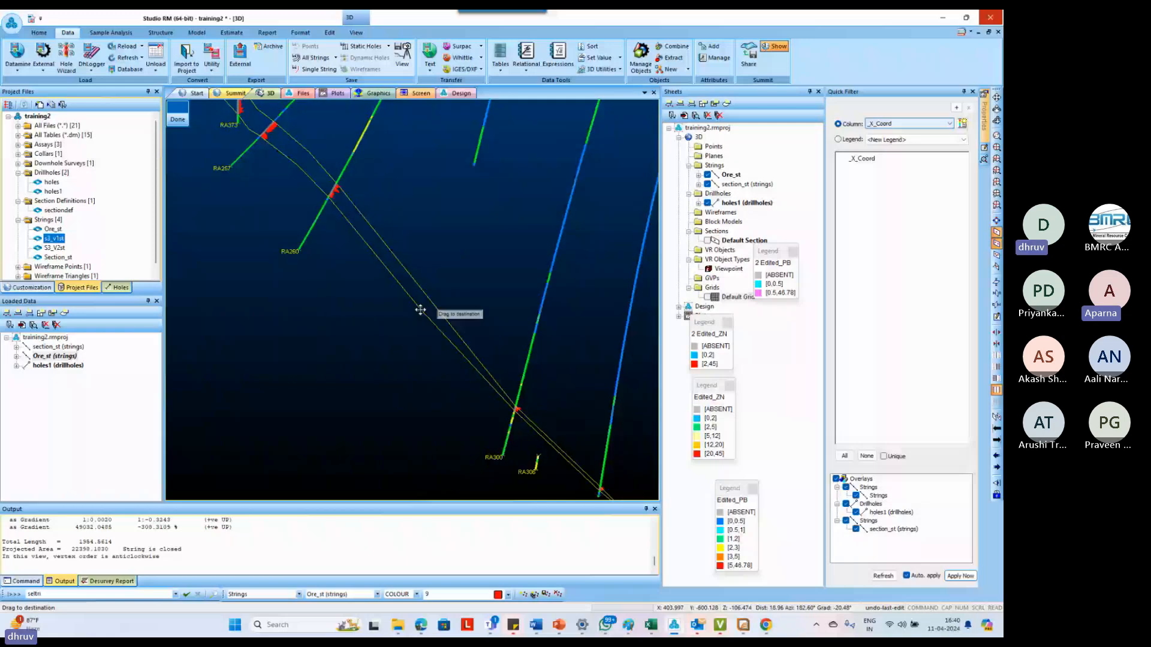
{"action": "scroll", "coordinate": [420, 310], "scroll_direction": "down", "scroll_amount": 2}
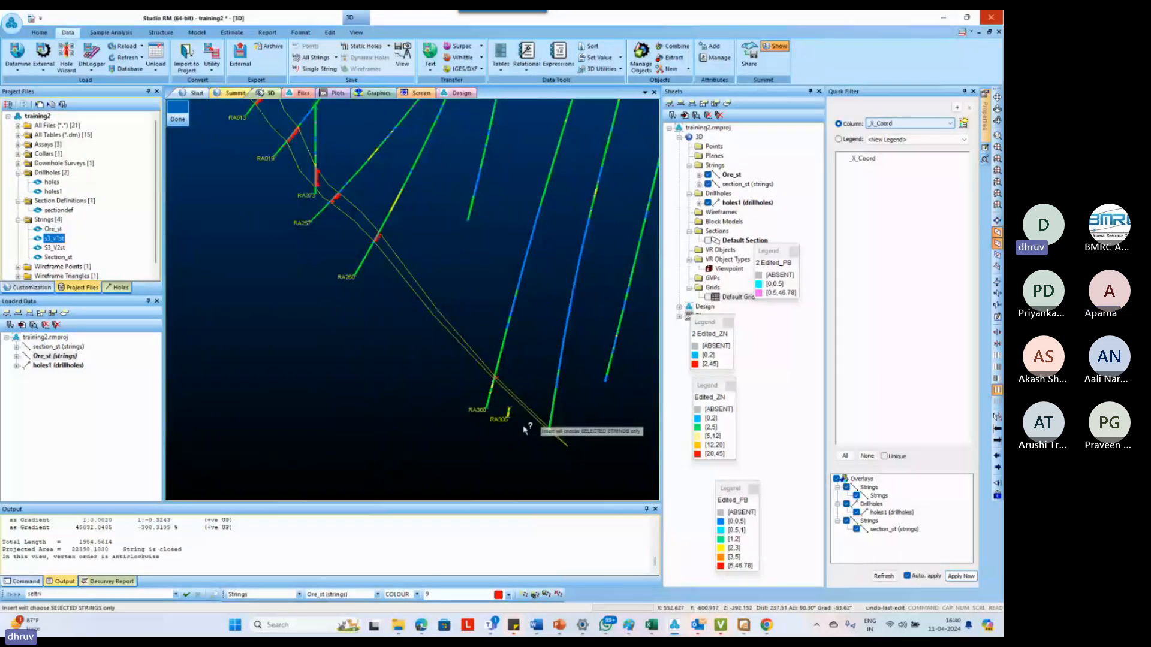
{"action": "scroll", "coordinate": [523, 429], "scroll_direction": "up", "scroll_amount": 2}
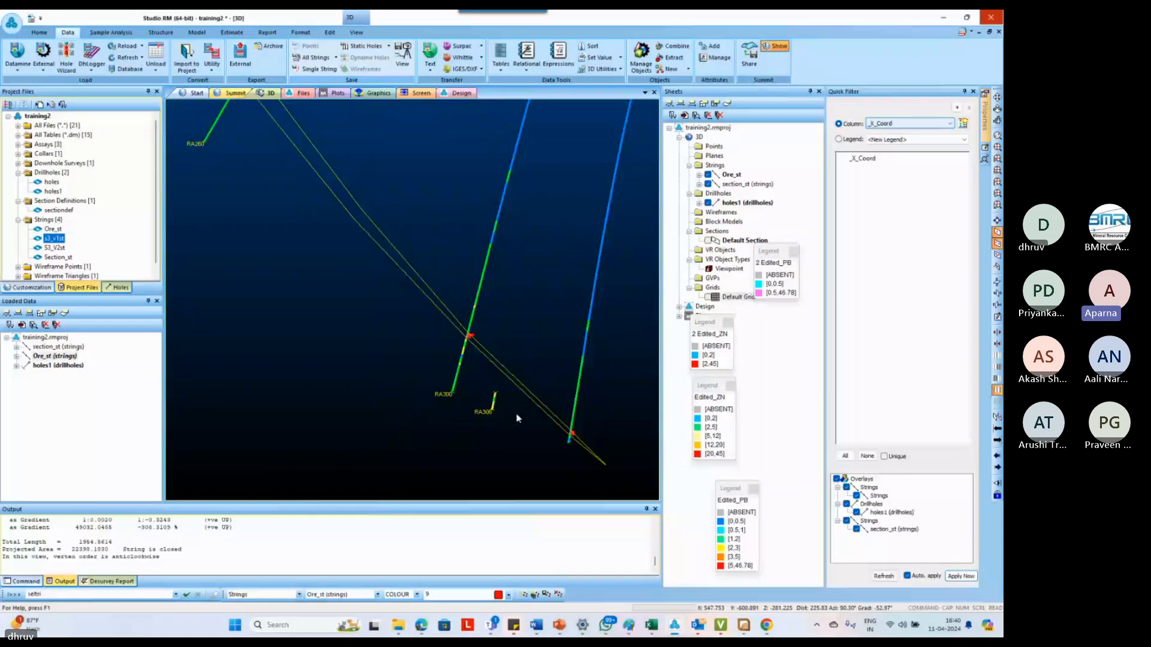
Examine the smoothed ore outline from the surface to its deepest end against the drillhole intercepts
{"action": "scroll", "coordinate": [517, 418], "scroll_direction": "down", "scroll_amount": 2}
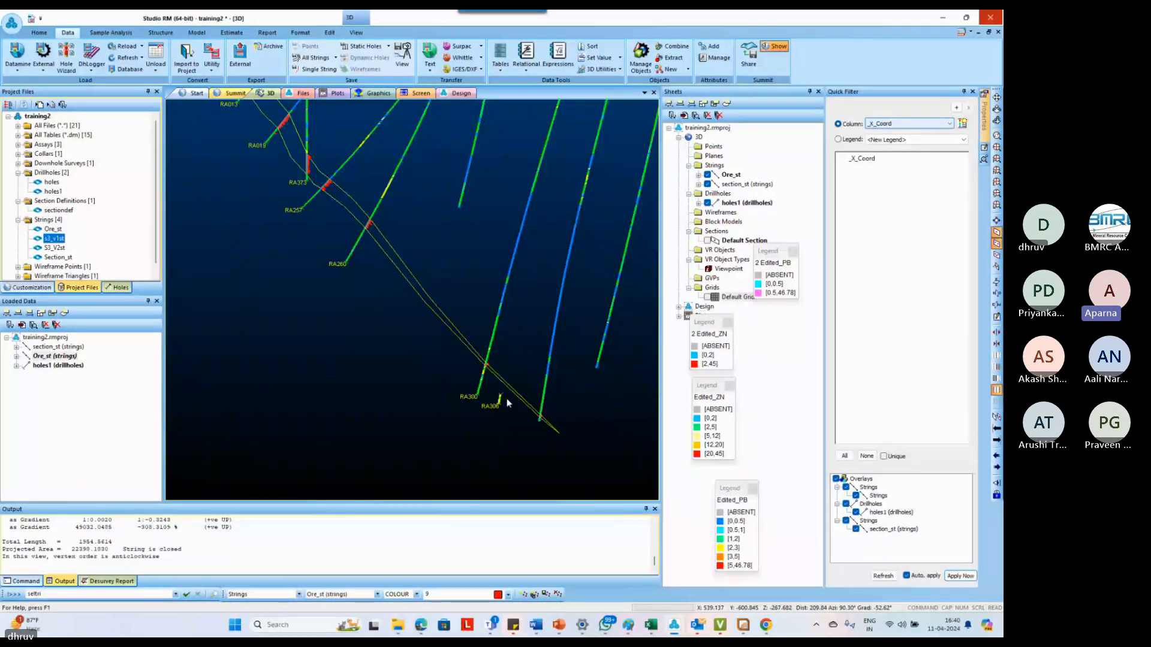
{"action": "scroll", "coordinate": [506, 398], "scroll_direction": "down", "scroll_amount": 2}
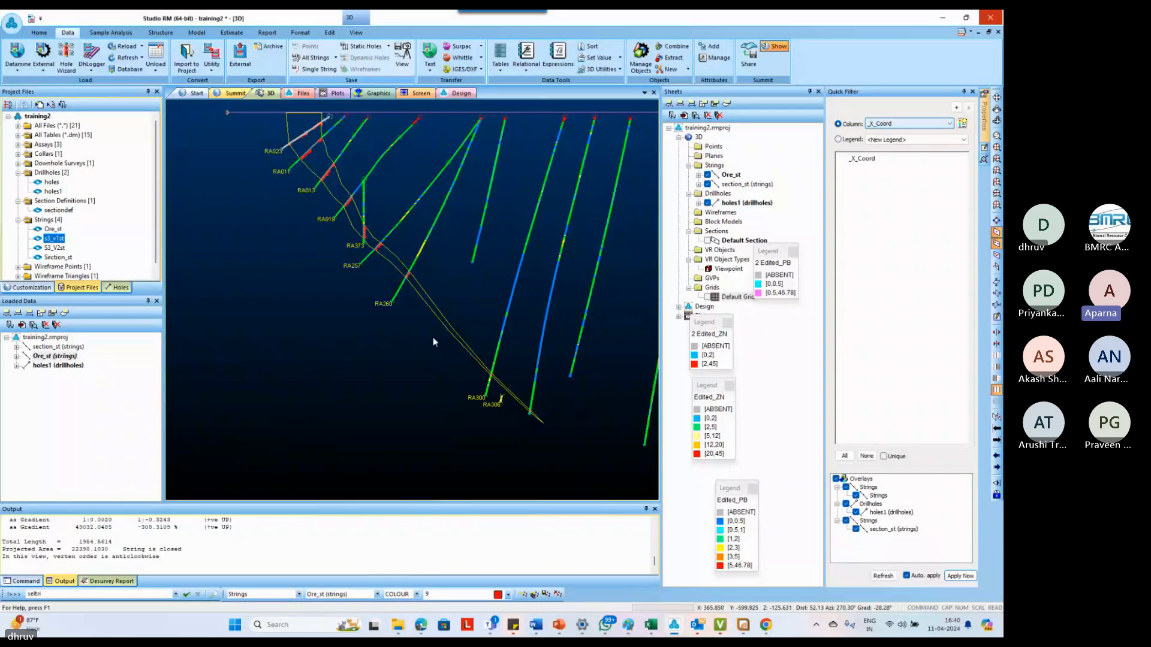
{"action": "scroll", "coordinate": [432, 339], "scroll_direction": "down", "scroll_amount": 2}
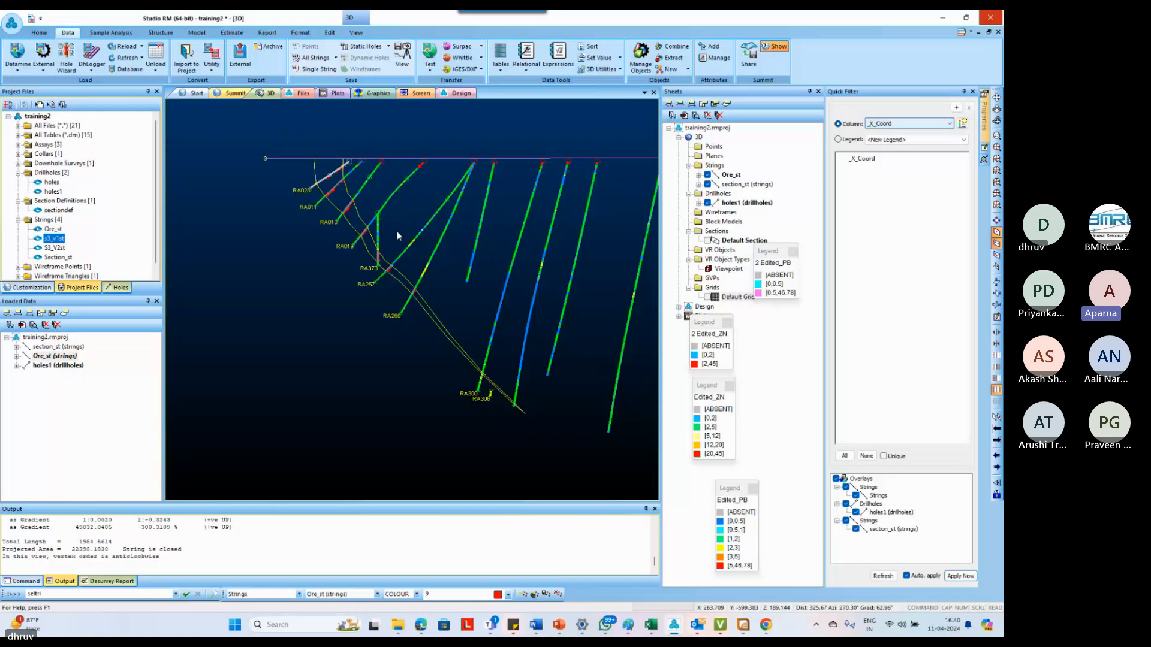
{"action": "scroll", "coordinate": [391, 252], "scroll_direction": "up", "scroll_amount": 3}
{"action": "scroll", "coordinate": [390, 255], "scroll_direction": "up", "scroll_amount": 2}
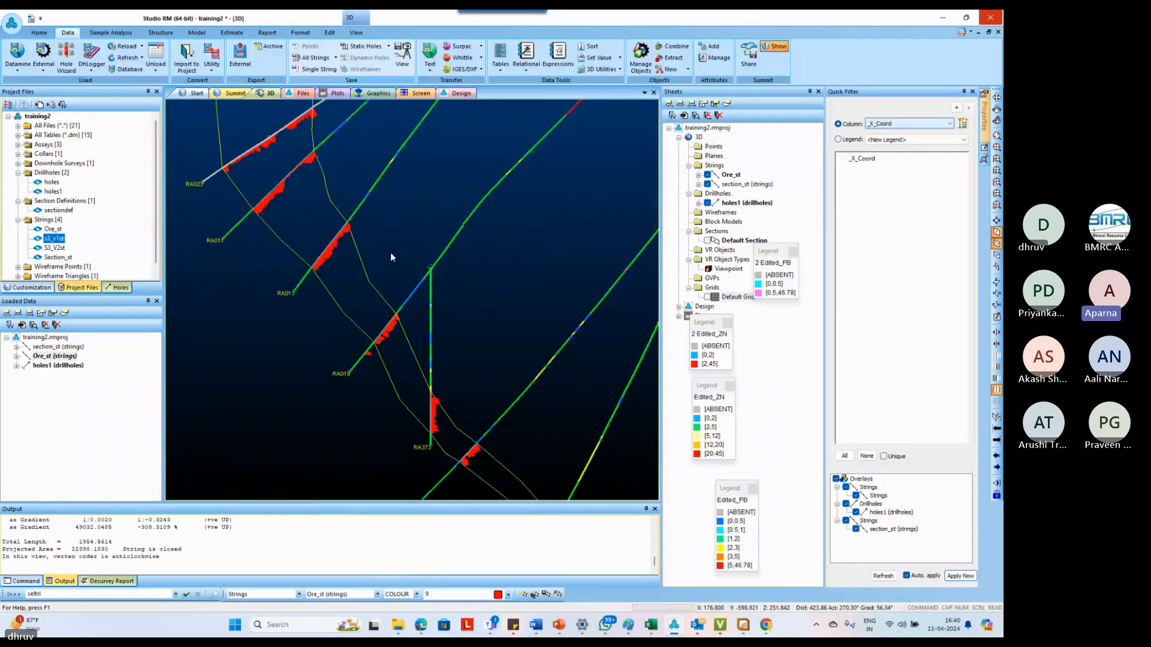
{"action": "scroll", "coordinate": [391, 257], "scroll_direction": "down", "scroll_amount": 2}
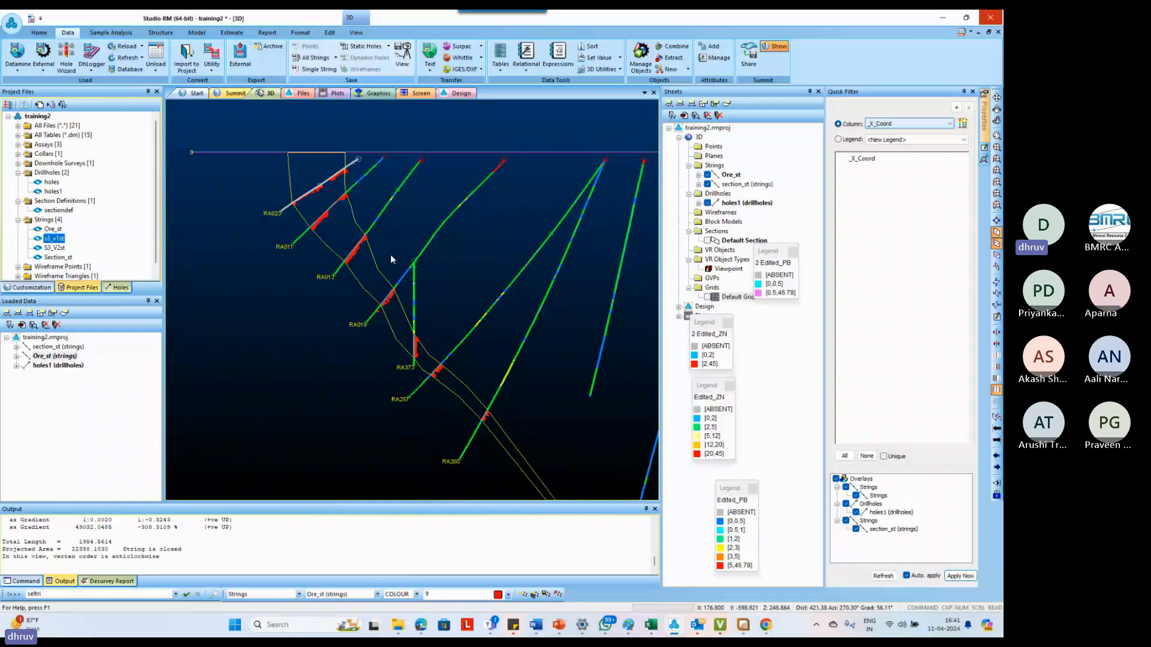
{"action": "scroll", "coordinate": [390, 259], "scroll_direction": "up", "scroll_amount": 3}
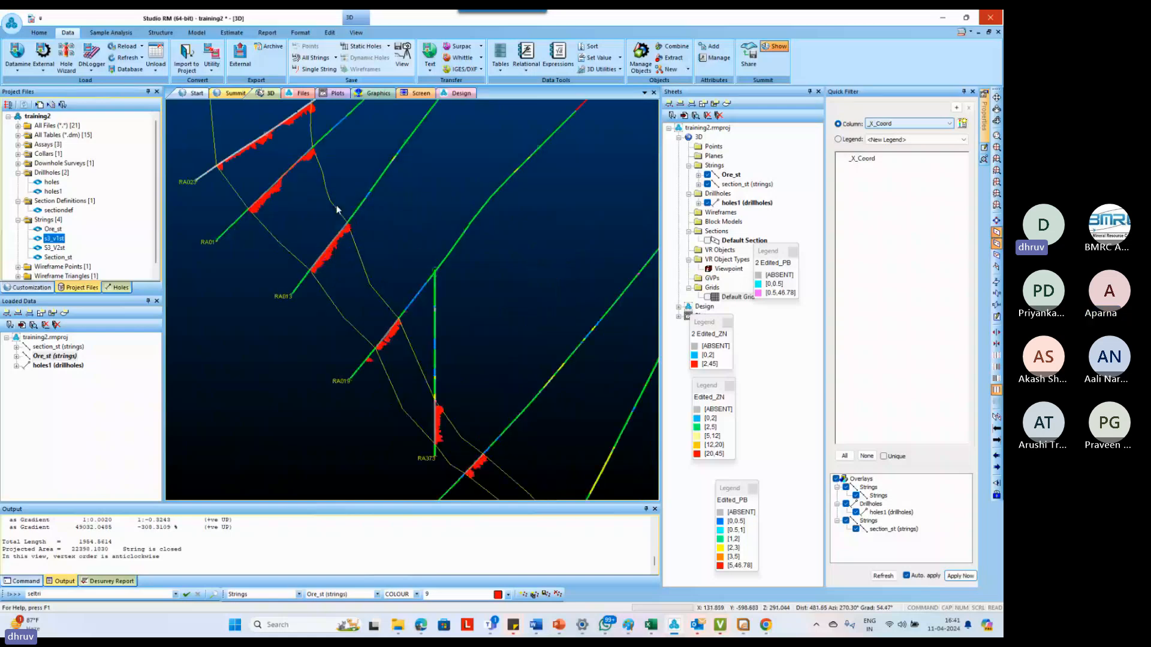
{"action": "scroll", "coordinate": [345, 221], "scroll_direction": "down", "scroll_amount": 3}
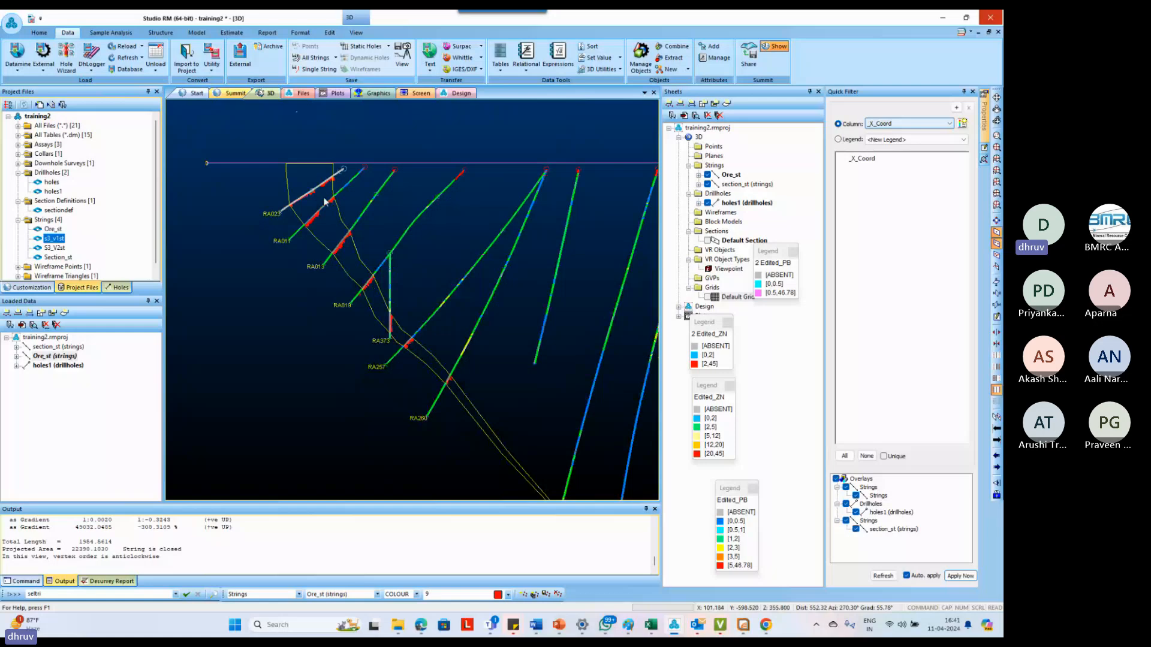
Examine the ore outline edge-on along the section plane, checking its bends between RA011 and RA260 against the drillhole traces
{"action": "left_click_drag", "start_coordinate": [516, 283], "coordinate": [425, 319], "text": "shift"}
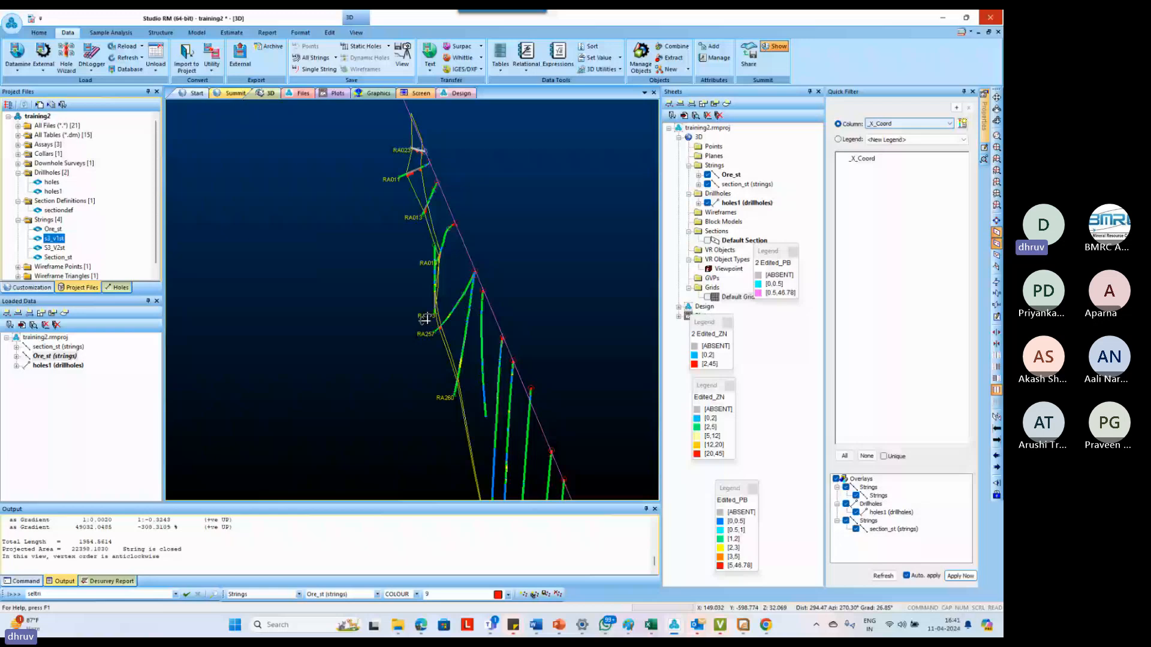
{"action": "left_click_drag", "start_coordinate": [425, 319], "coordinate": [432, 211]}
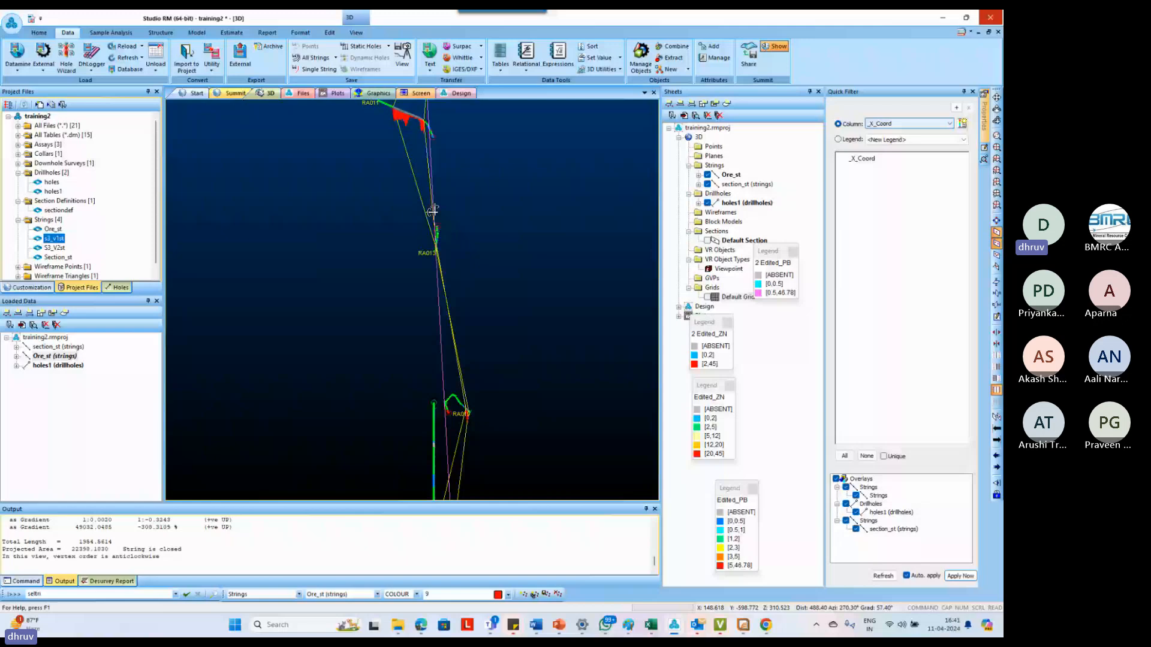
{"action": "left_click_drag", "start_coordinate": [432, 211], "coordinate": [433, 172]}
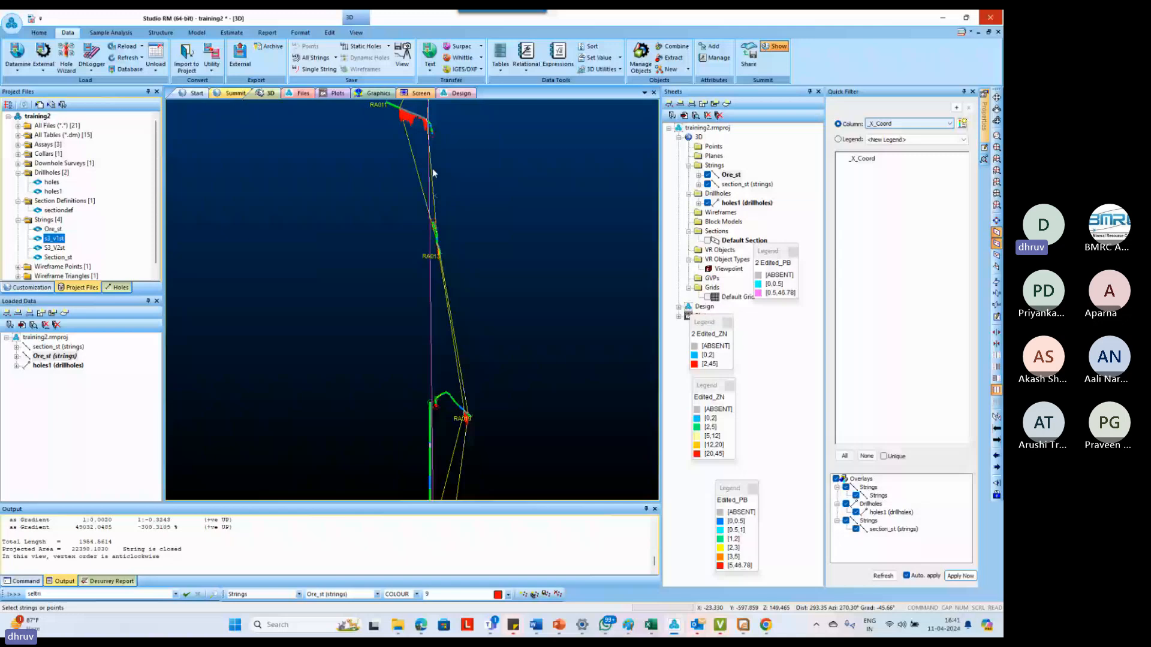
{"action": "scroll", "coordinate": [420, 211], "scroll_direction": "down", "scroll_amount": 3}
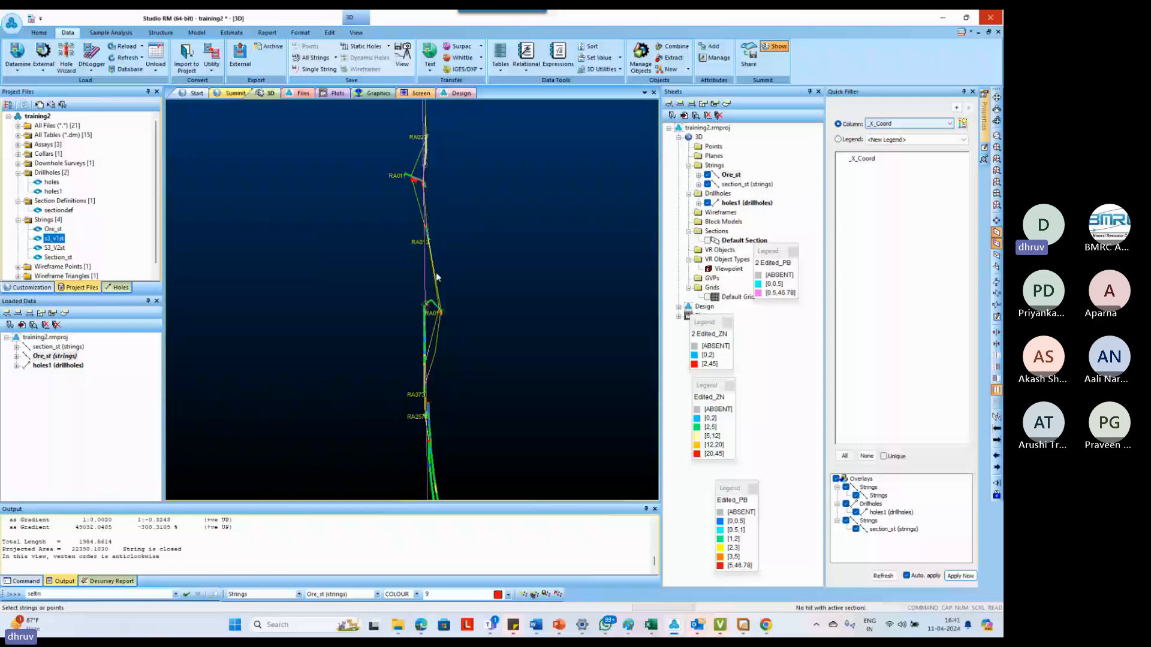
{"action": "scroll", "coordinate": [435, 351], "scroll_direction": "up", "scroll_amount": 3}
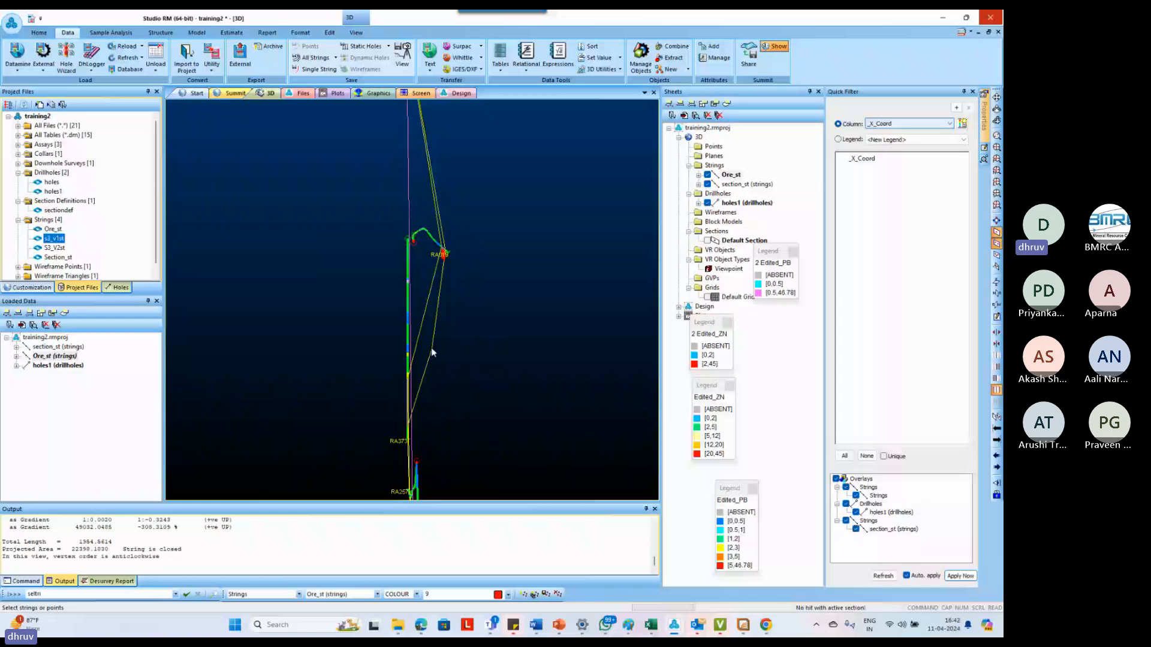
{"action": "scroll", "coordinate": [431, 352], "scroll_direction": "down", "scroll_amount": 2}
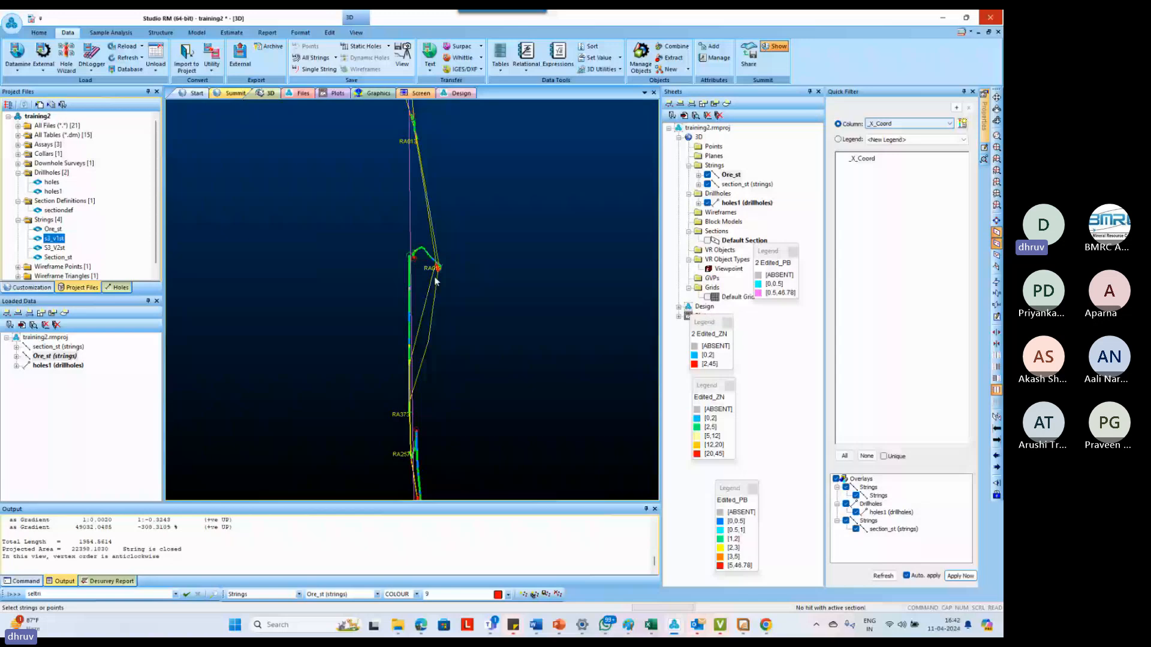
{"action": "scroll", "coordinate": [436, 281], "scroll_direction": "down", "scroll_amount": 4}
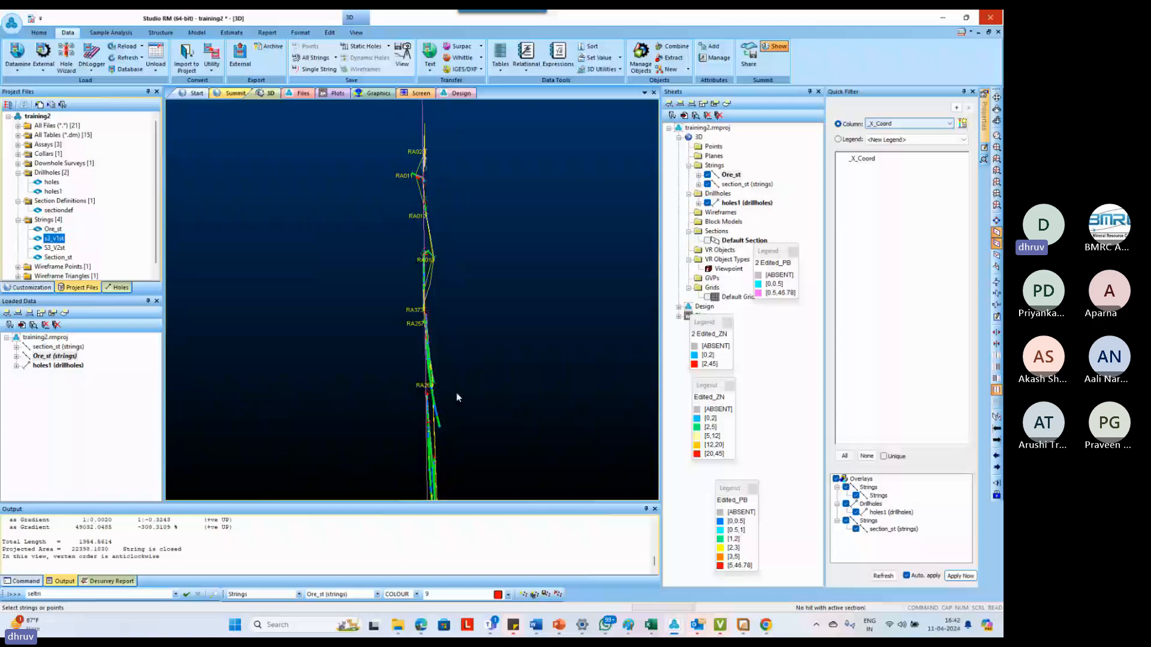
{"action": "left_click_drag", "start_coordinate": [455, 393], "coordinate": [454, 254]}
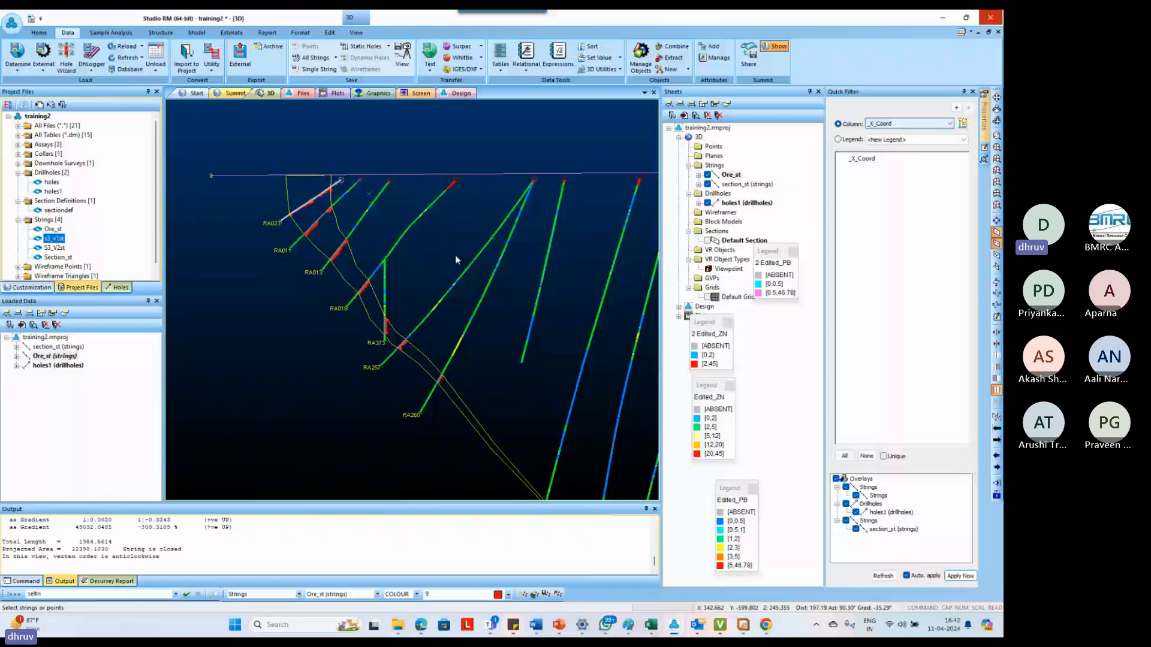
Smooth the ore outline string with the smooth-string command
{"action": "scroll", "coordinate": [441, 278], "scroll_direction": "up", "scroll_amount": 2}
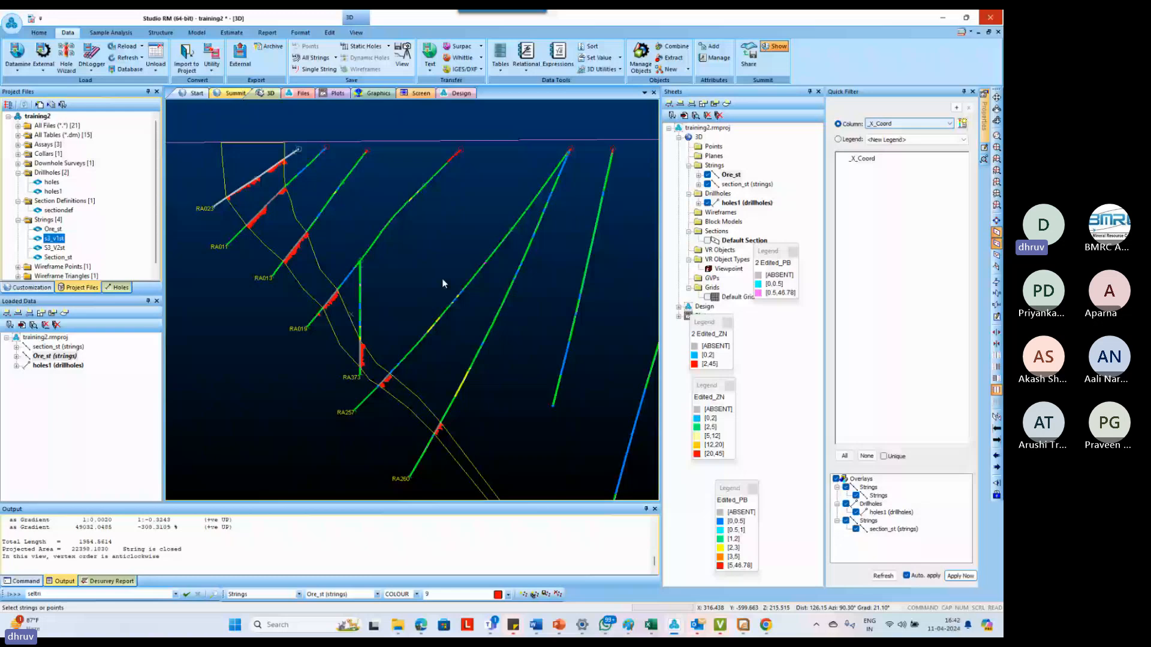
{"action": "left_click_drag", "start_coordinate": [443, 279], "coordinate": [433, 271], "text": "shift"}
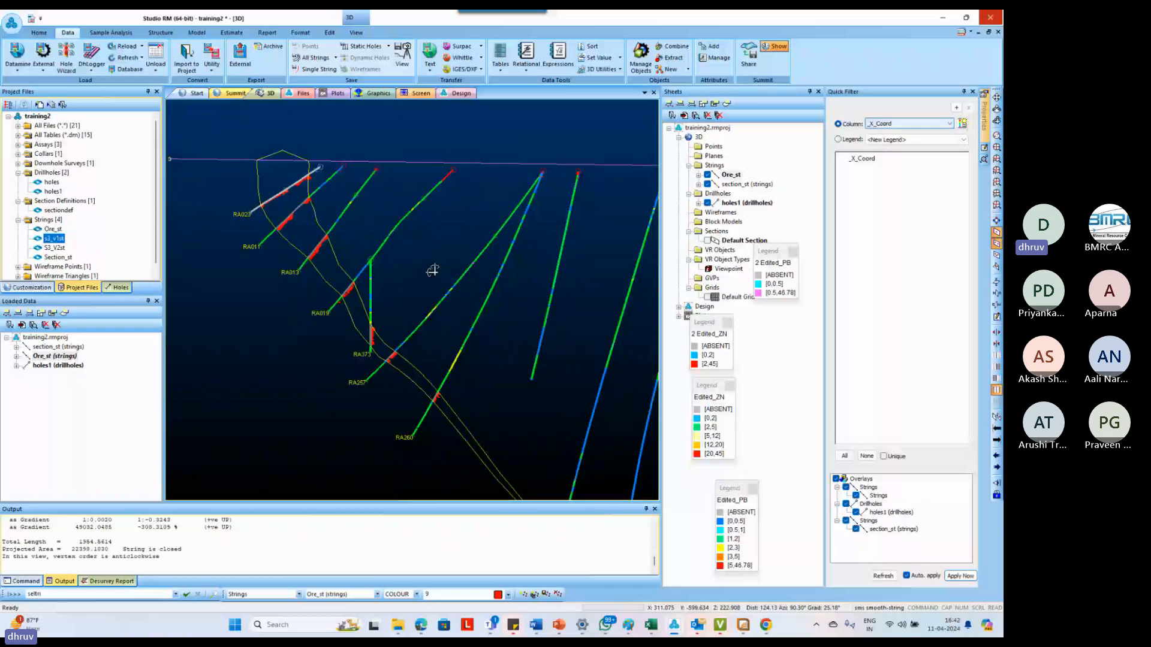
Show the ore outline's points as fixed 2D round symbols and adjust their scale in the string's display properties
{"action": "double_click", "coordinate": [431, 212]}
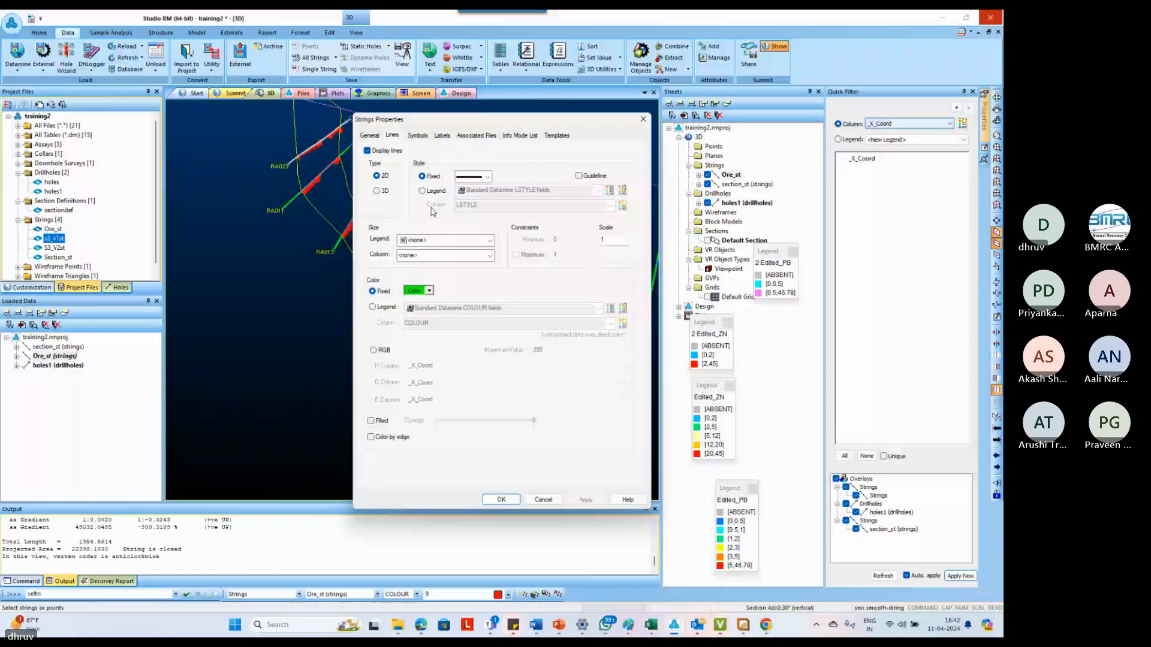
{"action": "left_click", "coordinate": [418, 136]}
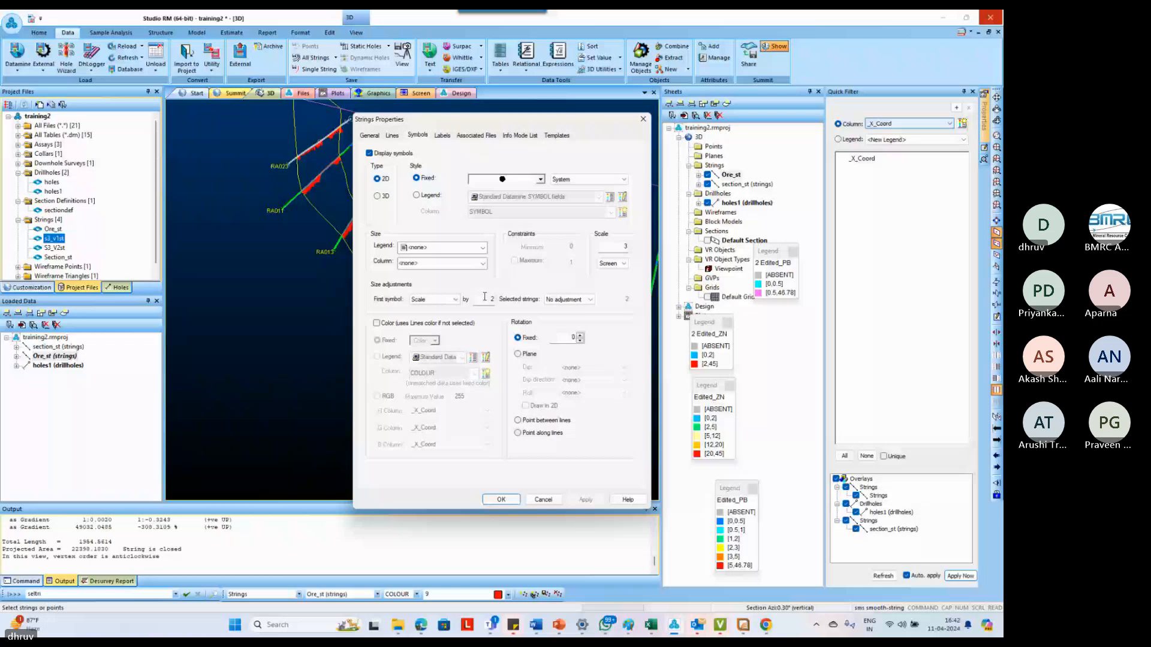
{"action": "left_click", "coordinate": [392, 135]}
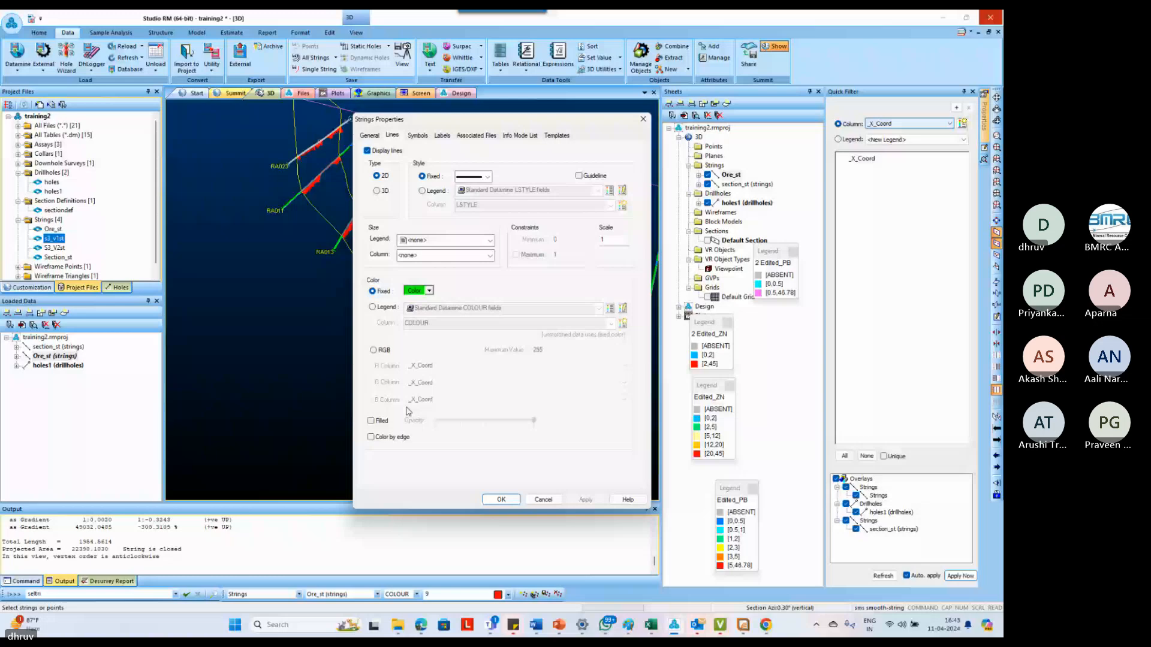
{"action": "left_click", "coordinate": [417, 135]}
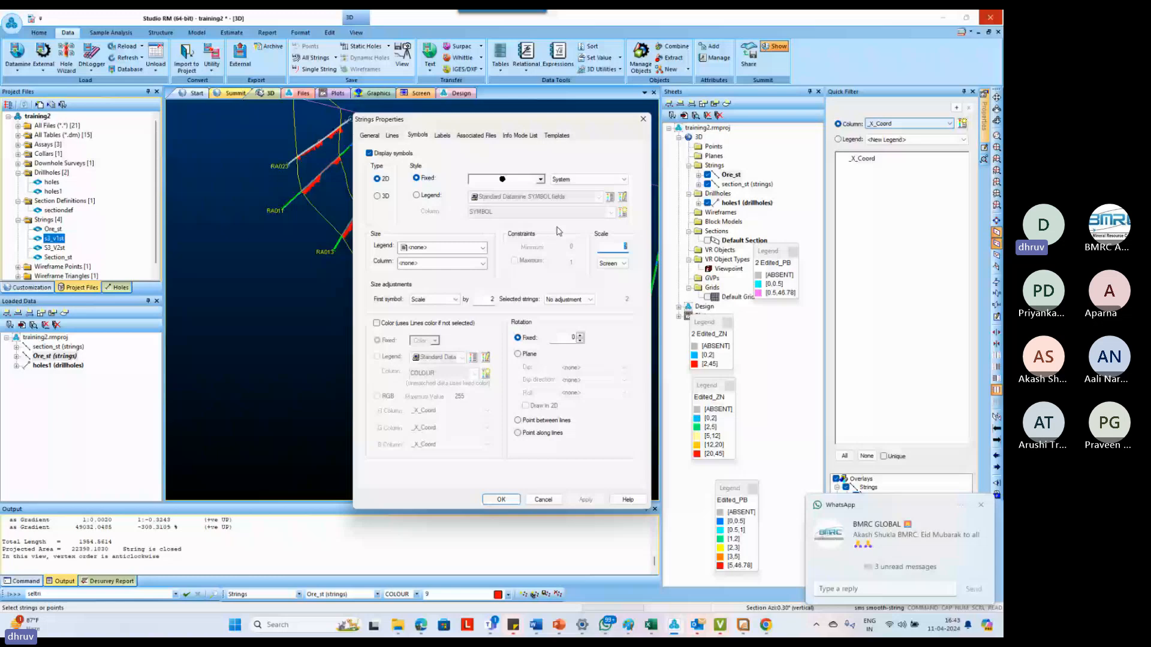
{"action": "key", "text": "Return"}
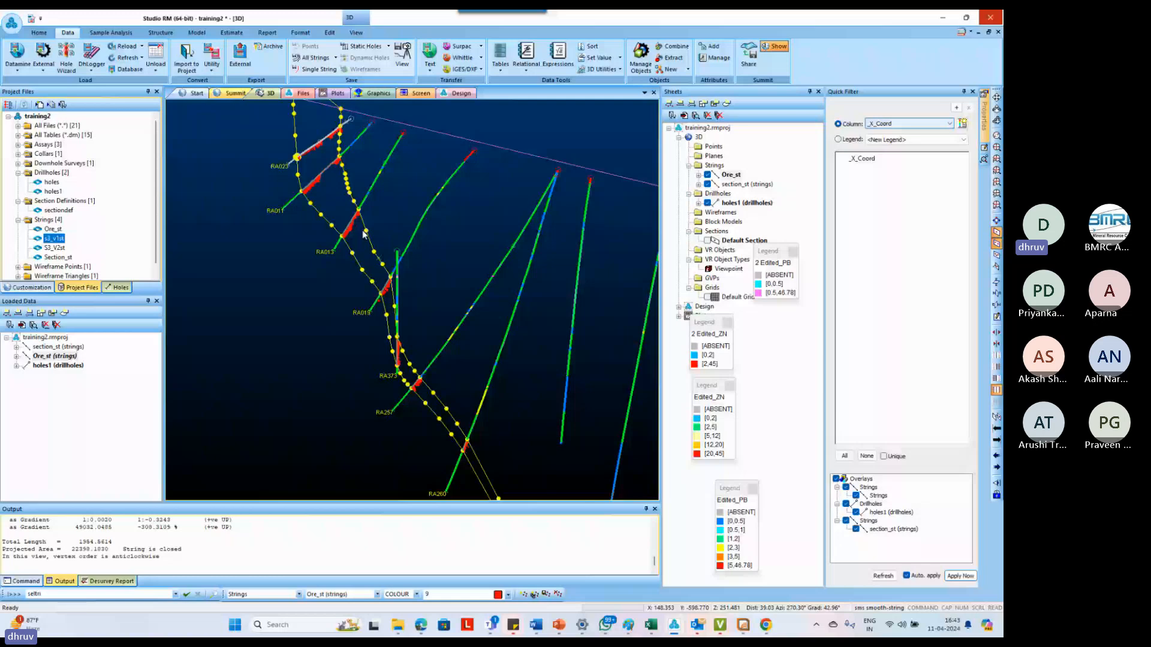
Review the added points along the smoothed ore outline and undo the string smoothing
{"action": "left_click_drag", "start_coordinate": [363, 234], "coordinate": [404, 229]}
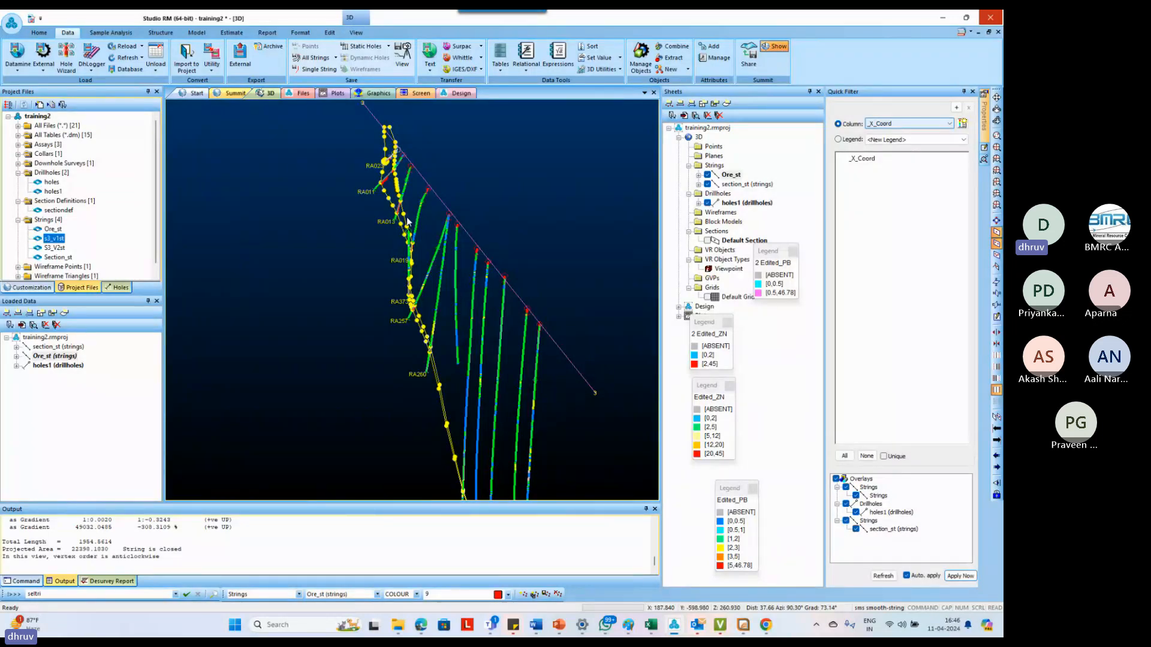
{"action": "left_click_drag", "start_coordinate": [477, 313], "coordinate": [555, 280], "text": "shift"}
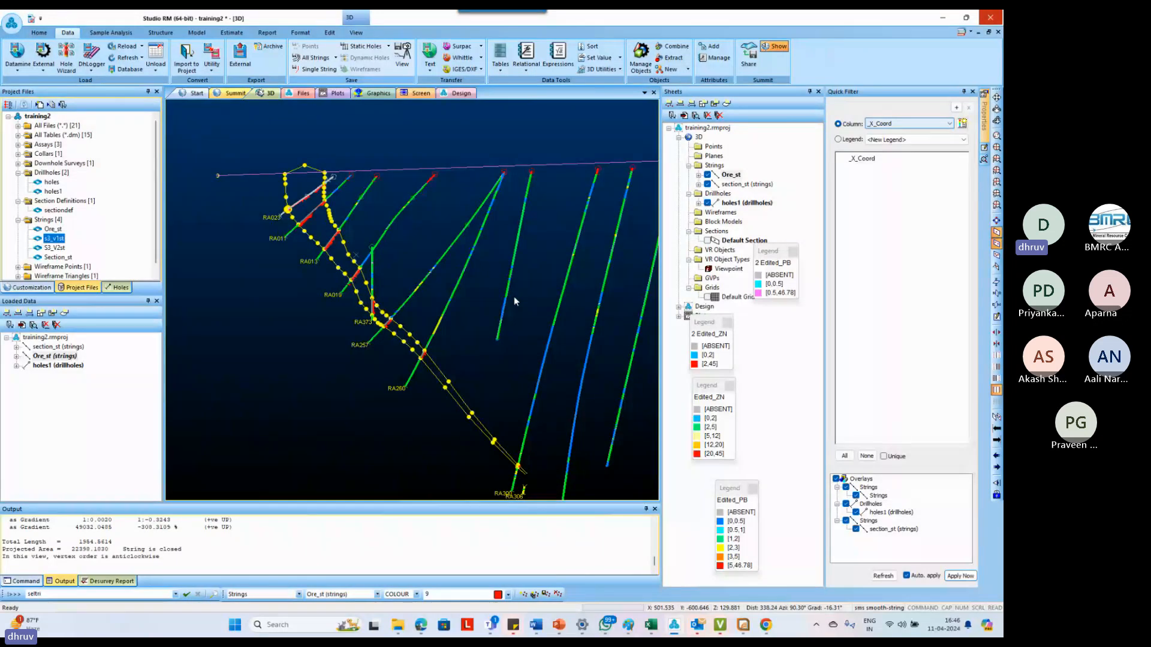
{"action": "key", "text": "ctrl+z"}
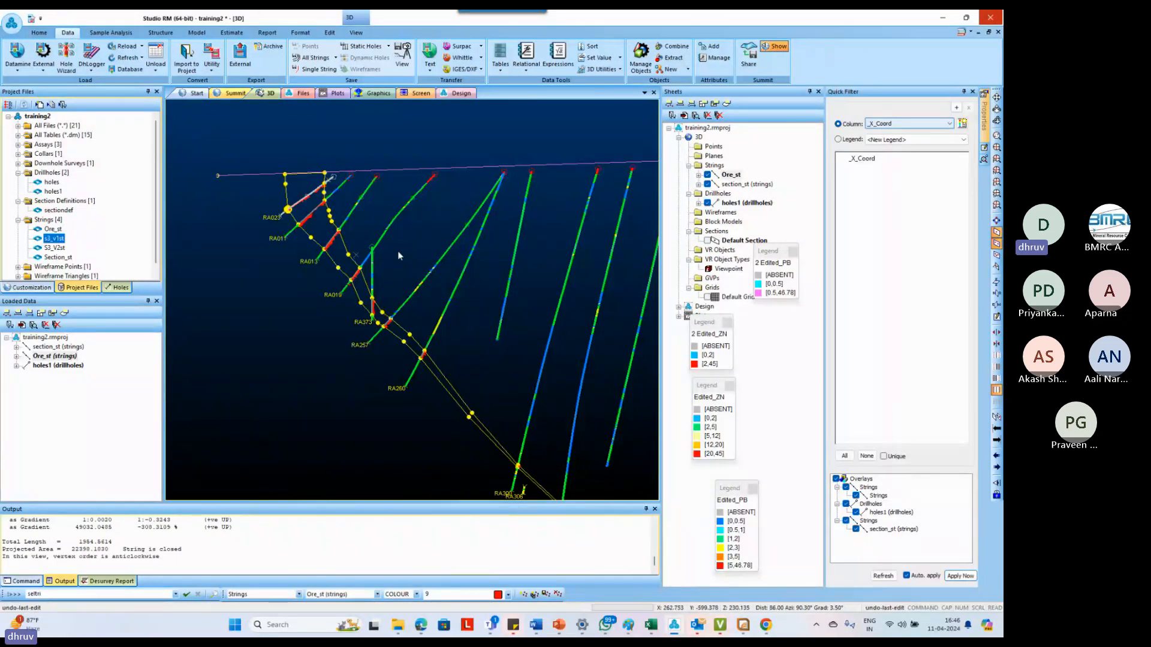
Load the earlier outline versions s3_v1st and s3_v2st into the 3D view alongside the ore outline
{"action": "scroll", "coordinate": [398, 252], "scroll_direction": "up", "scroll_amount": 1}
{"action": "left_click_drag", "start_coordinate": [401, 274], "coordinate": [409, 298], "text": "shift"}
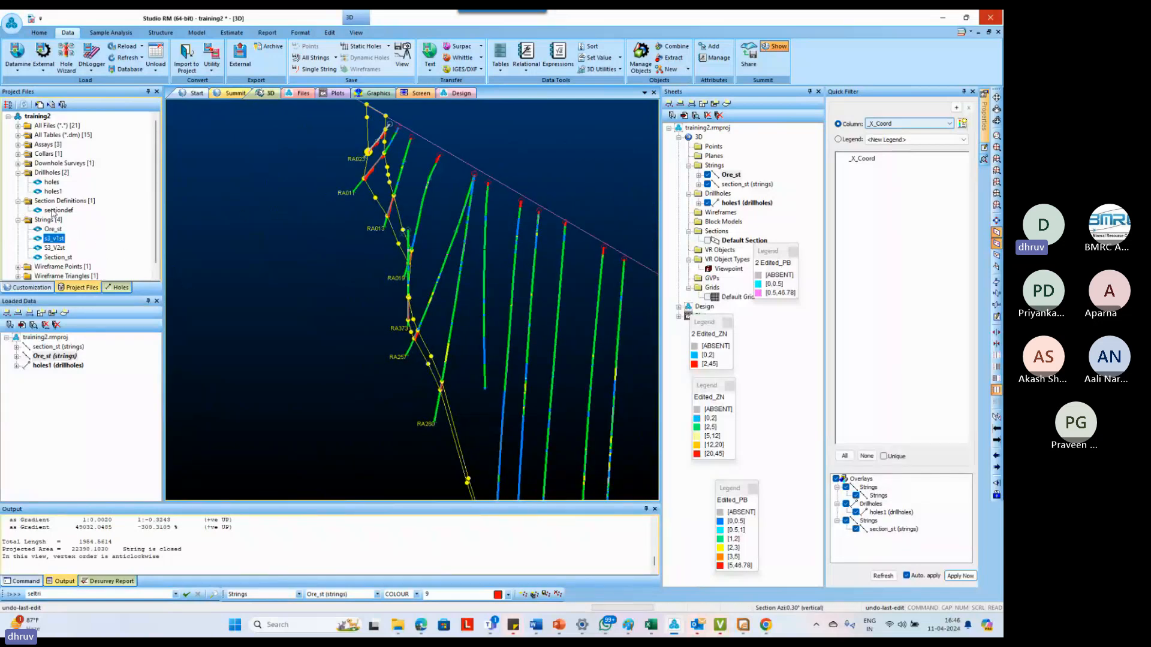
{"action": "left_click", "coordinate": [53, 248]}
{"action": "left_click_drag", "start_coordinate": [53, 248], "coordinate": [347, 251]}
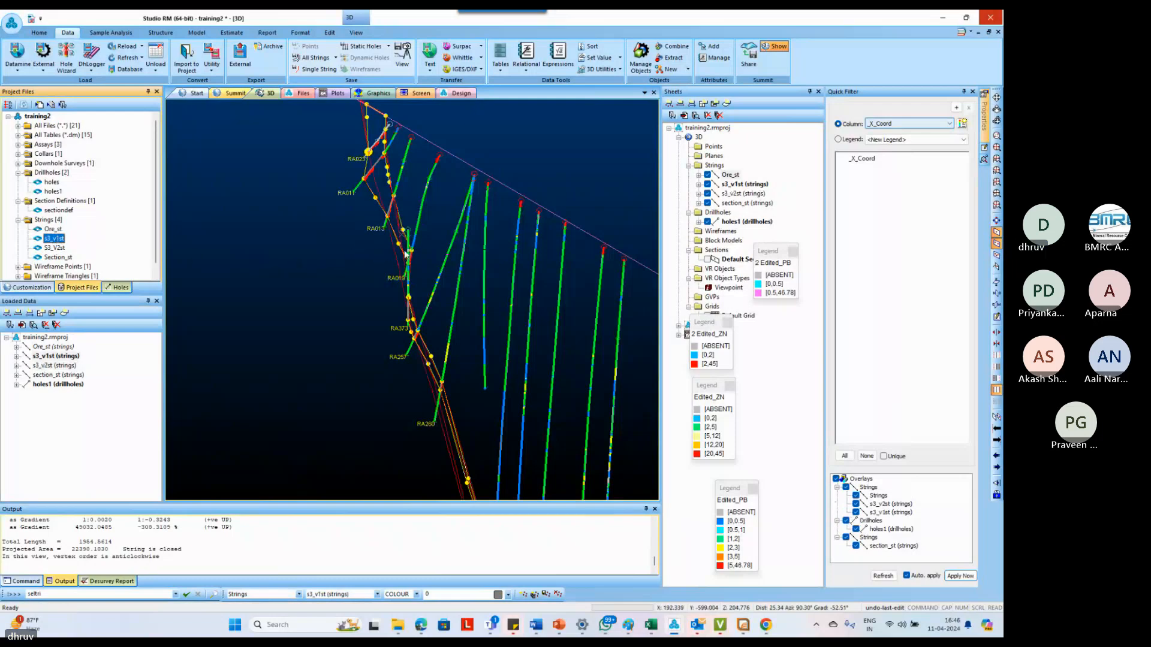
Compare the ore outline with the earlier versions between RA011 and RA257, and unload the s3_v1st strings
{"action": "left_click", "coordinate": [392, 263]}
{"action": "scroll", "coordinate": [395, 261], "scroll_direction": "down", "scroll_amount": 1}
{"action": "left_click_drag", "start_coordinate": [414, 256], "coordinate": [400, 213], "text": "shift"}
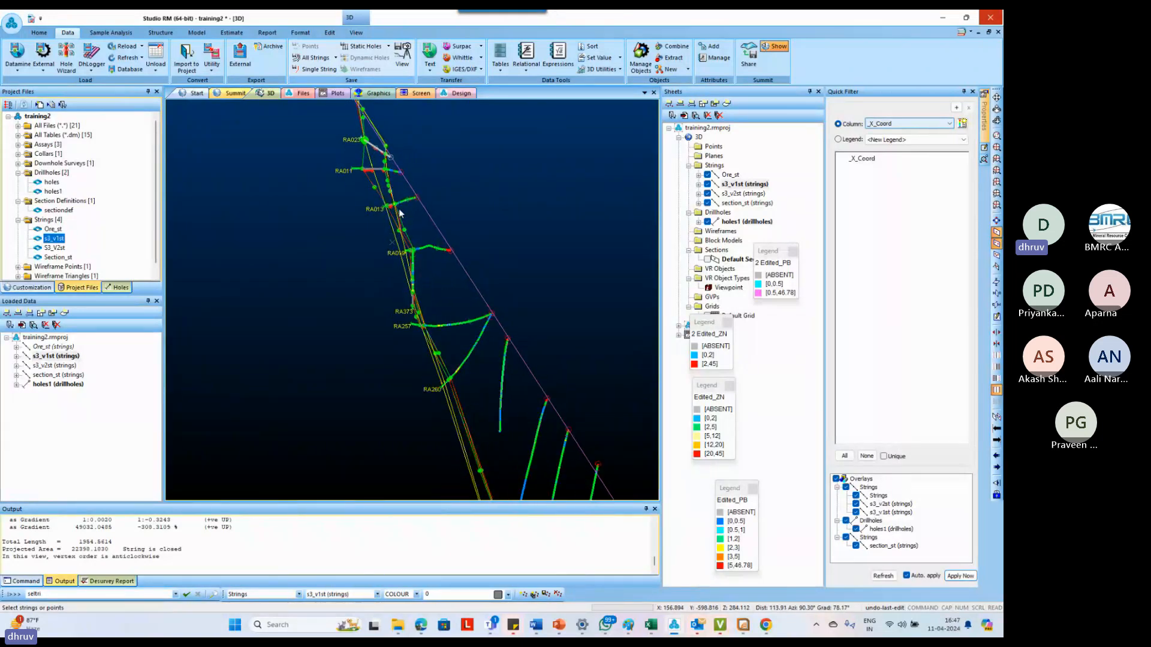
{"action": "scroll", "coordinate": [400, 212], "scroll_direction": "up", "scroll_amount": 4}
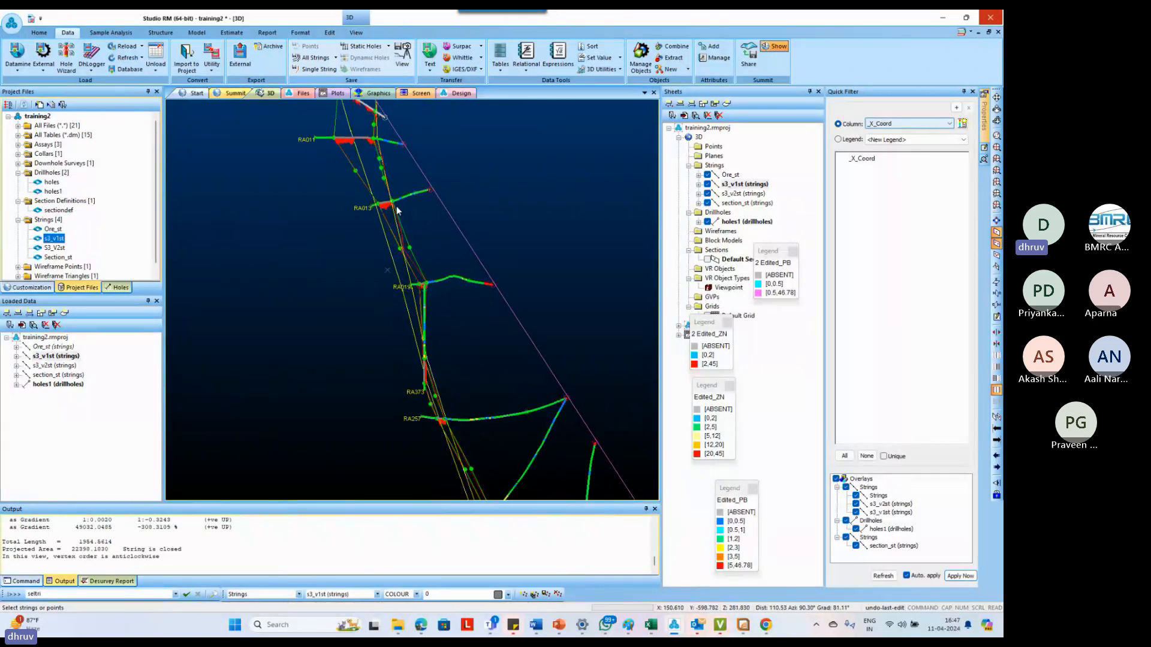
{"action": "left_click", "coordinate": [358, 164]}
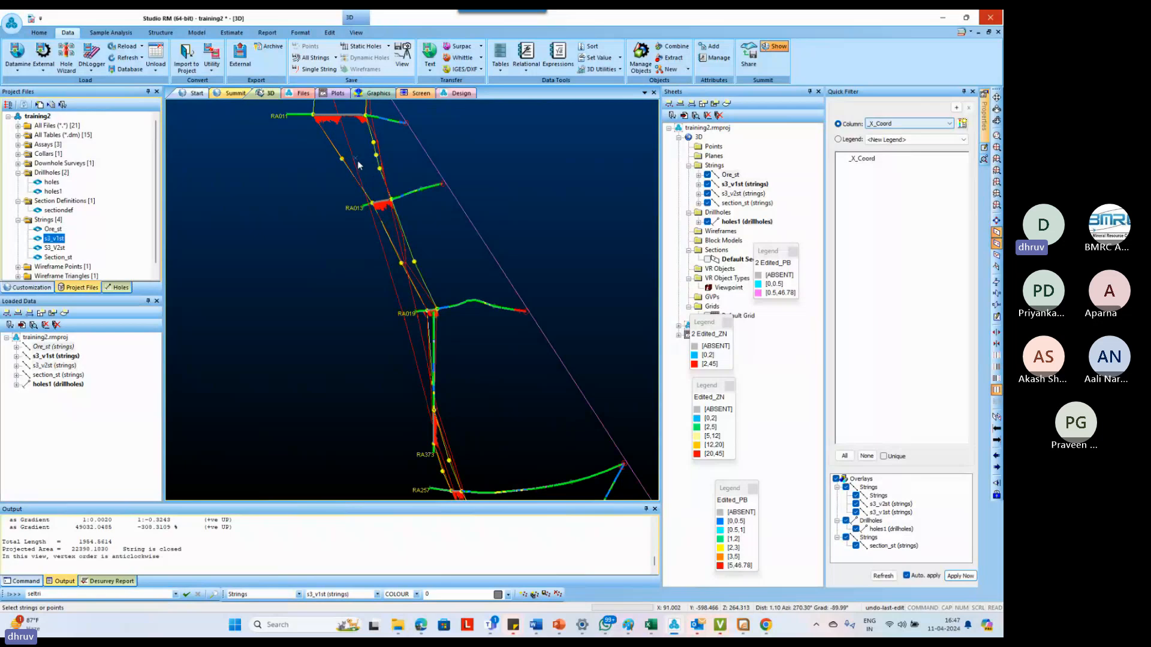
{"action": "left_click", "coordinate": [59, 359]}
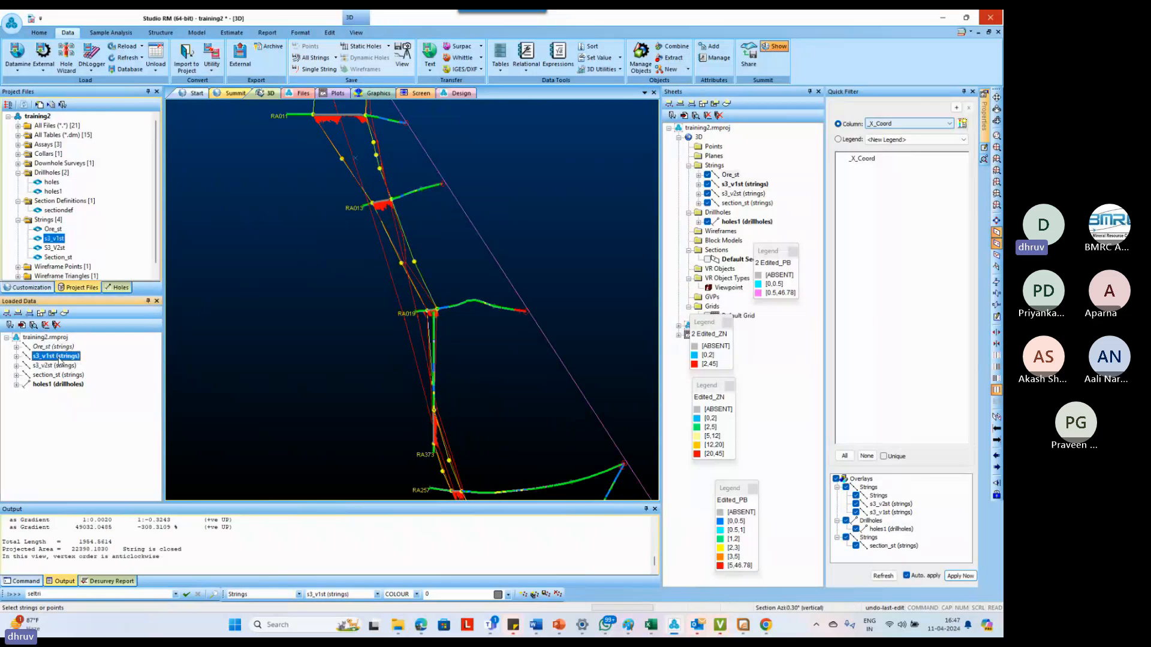
{"action": "key", "text": "Delete"}
{"action": "key", "text": "Return"}
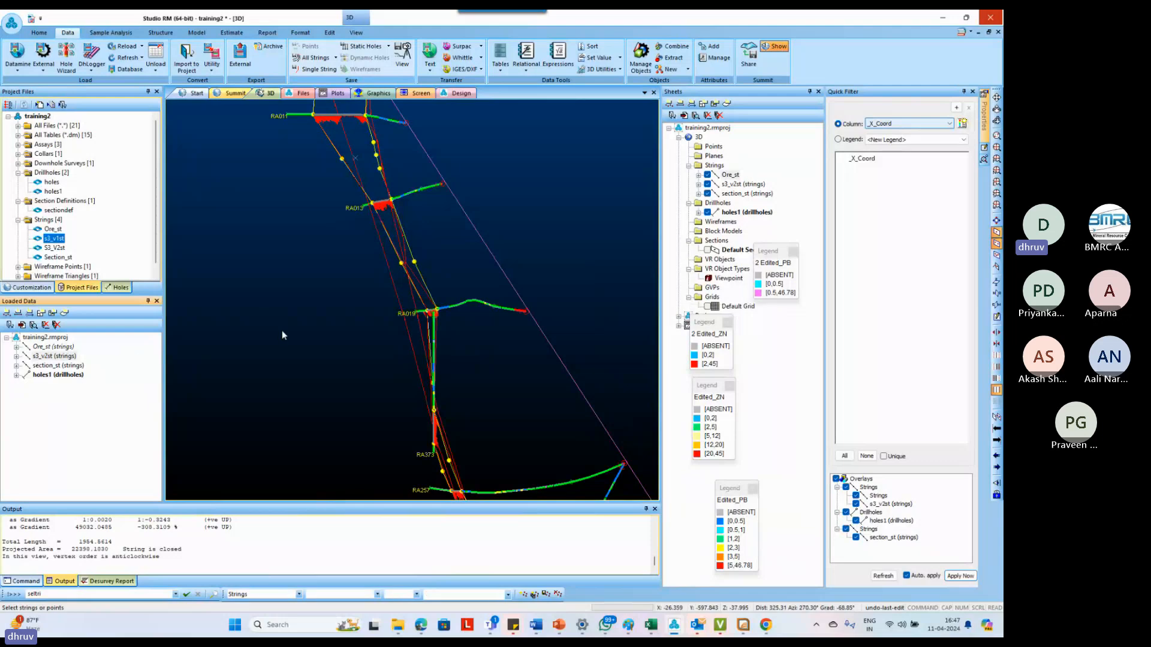
Compare the ore outline with s3_v2st along the section plane and near the surface, and unload the s3_v2st strings
{"action": "left_click_drag", "start_coordinate": [398, 290], "coordinate": [426, 276]}
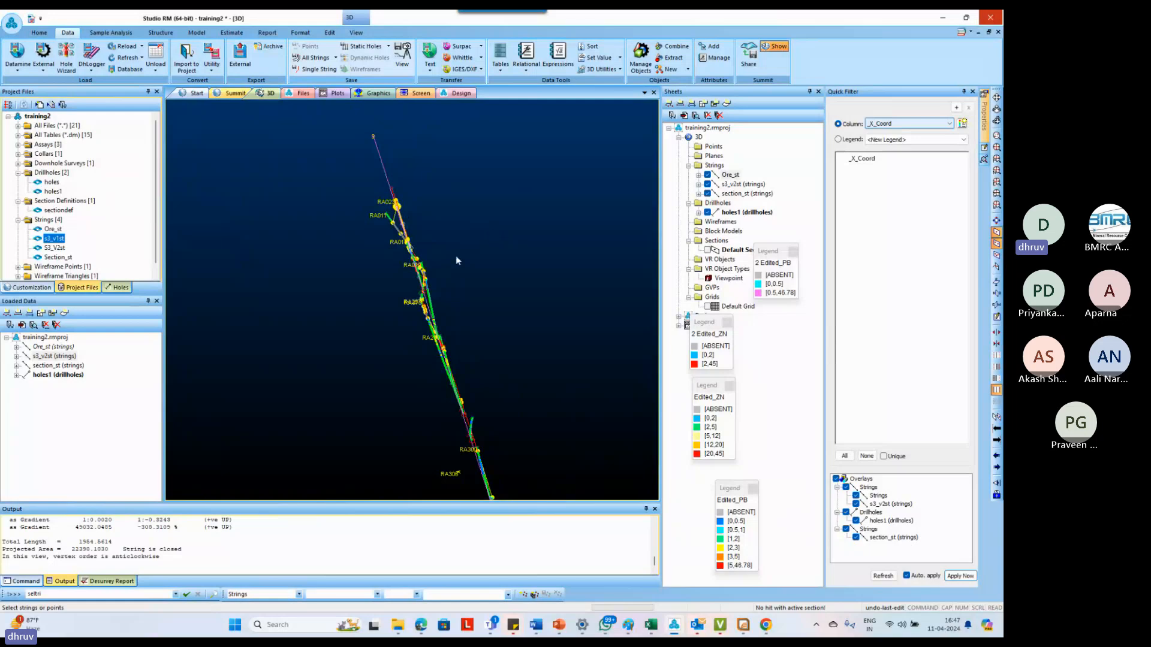
{"action": "scroll", "coordinate": [480, 240], "scroll_direction": "down", "scroll_amount": 2}
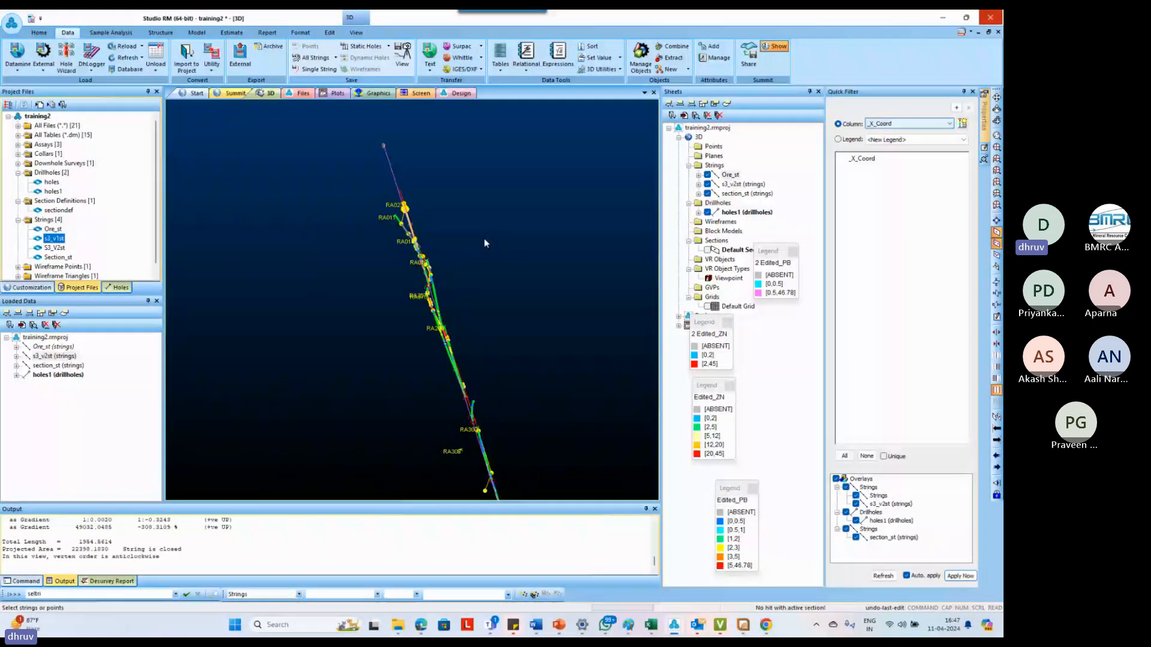
{"action": "scroll", "coordinate": [483, 244], "scroll_direction": "down", "scroll_amount": 2}
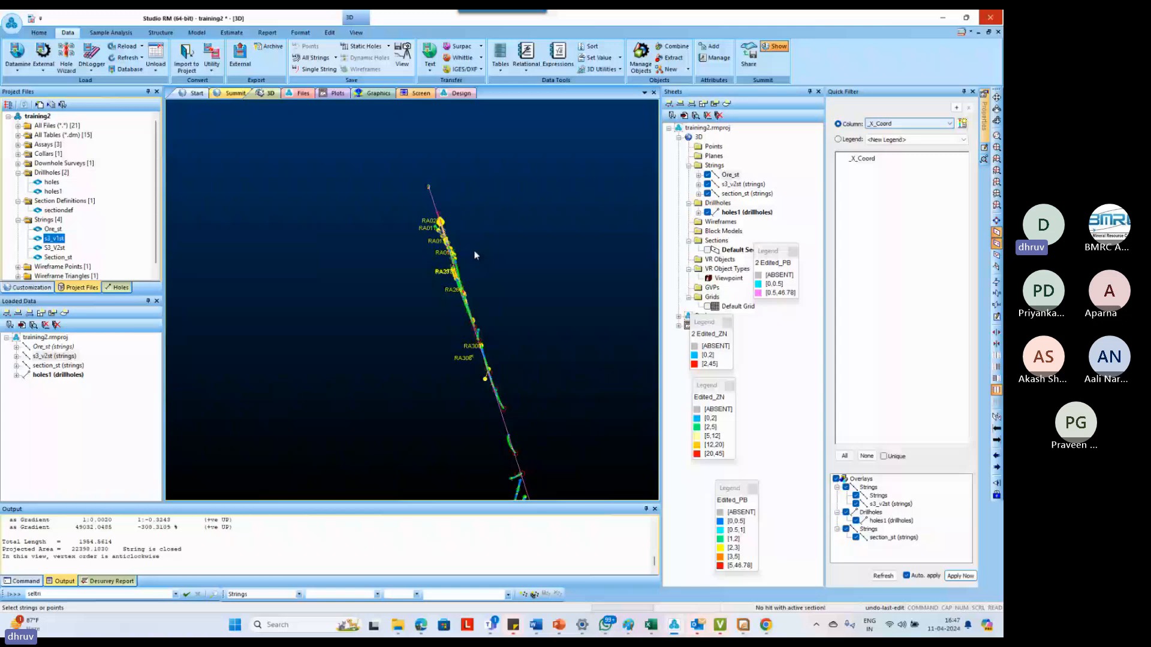
{"action": "left_click_drag", "start_coordinate": [476, 254], "coordinate": [342, 210], "text": "shift"}
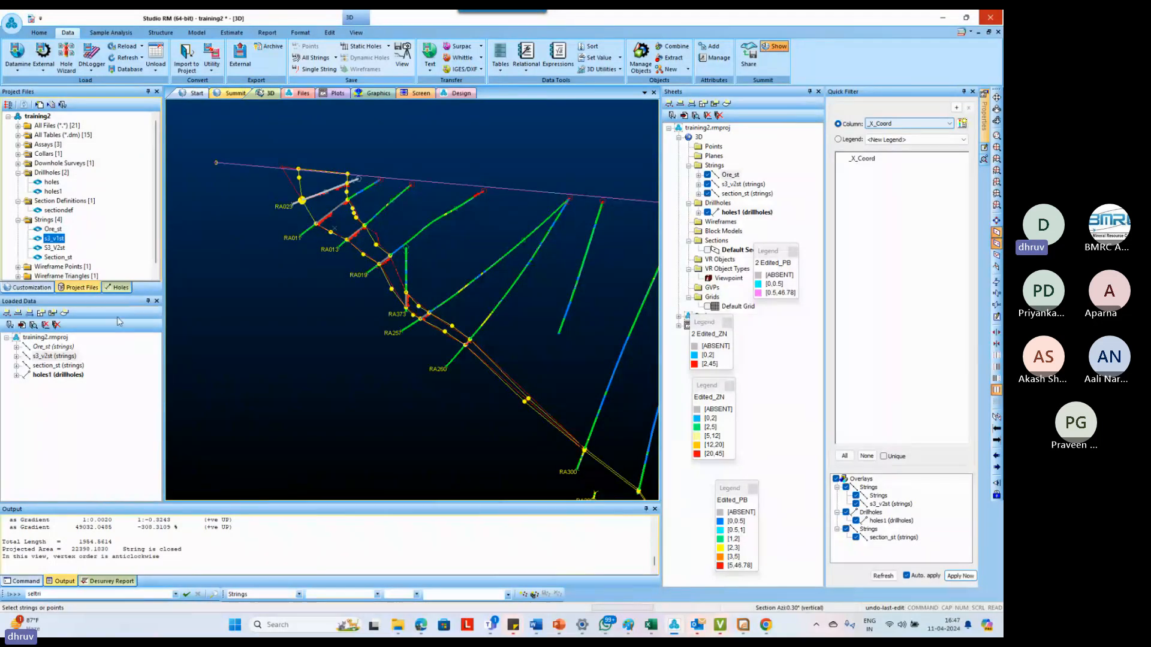
{"action": "left_click", "coordinate": [294, 187]}
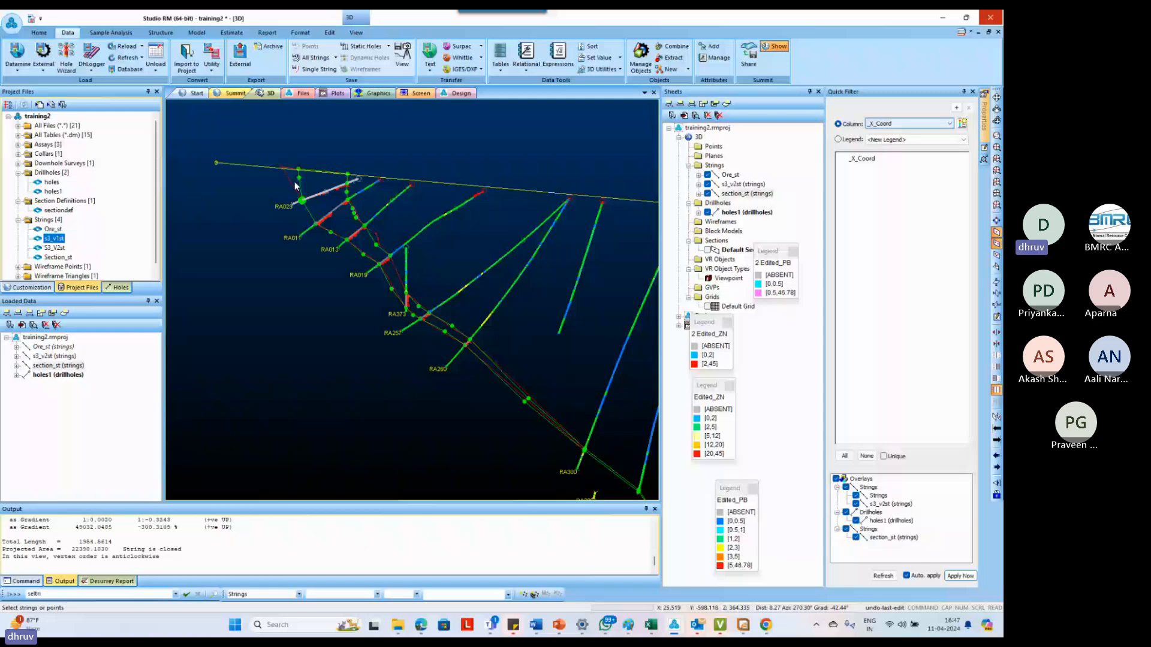
{"action": "left_click", "coordinate": [294, 187]}
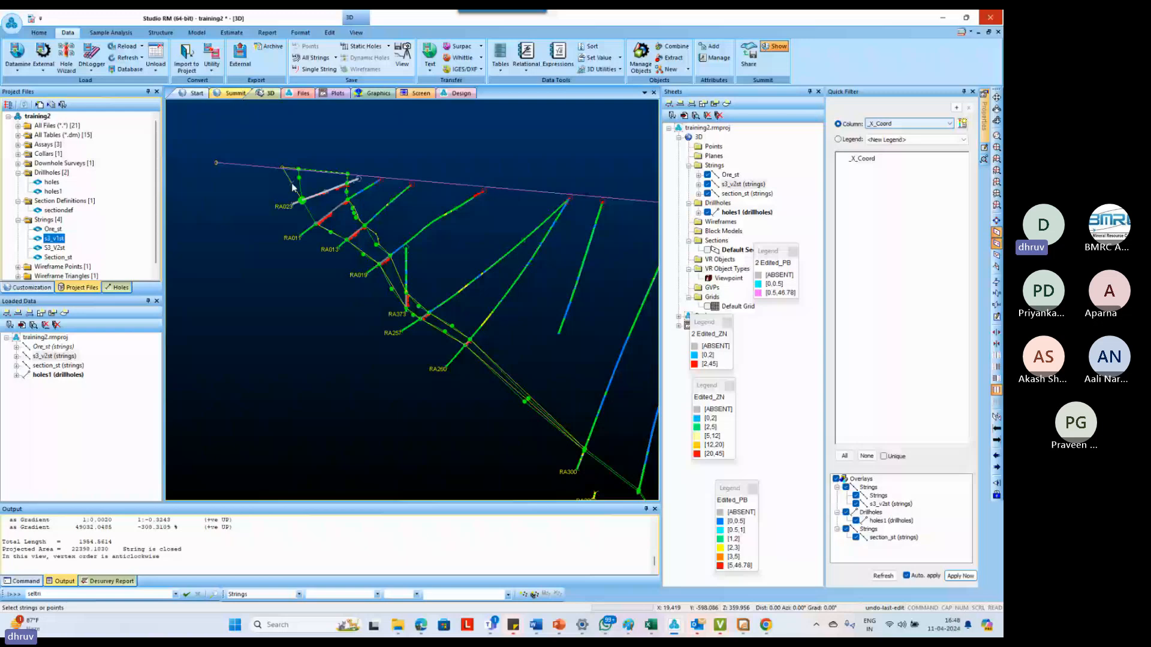
{"action": "left_click", "coordinate": [72, 358]}
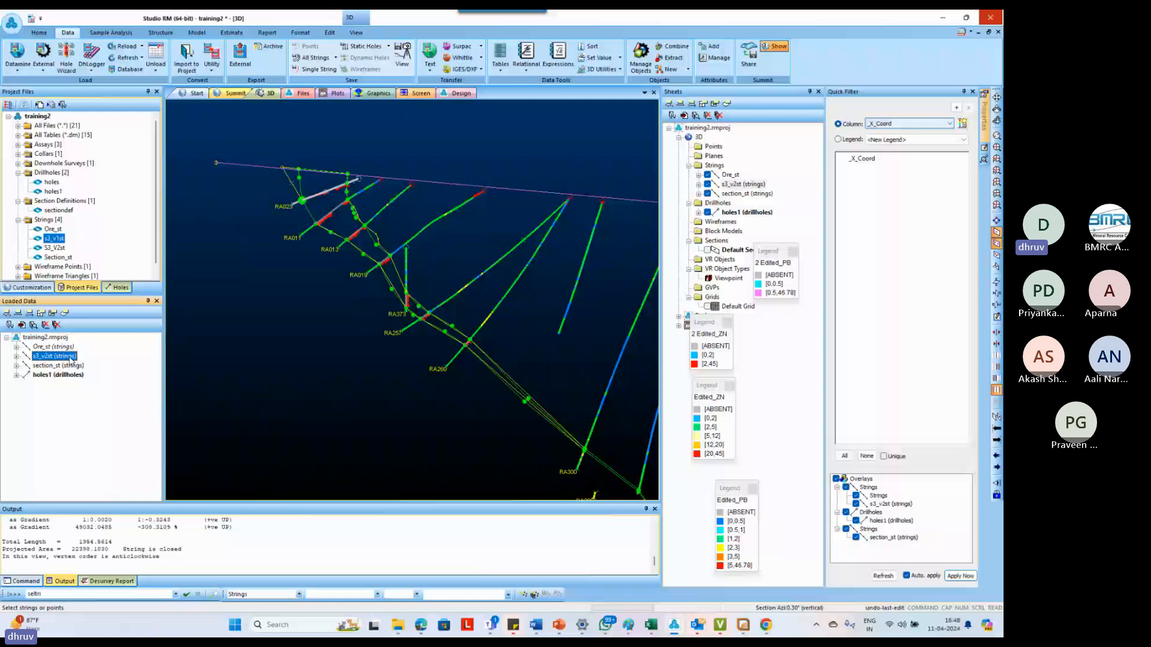
{"action": "key", "text": "Delete"}
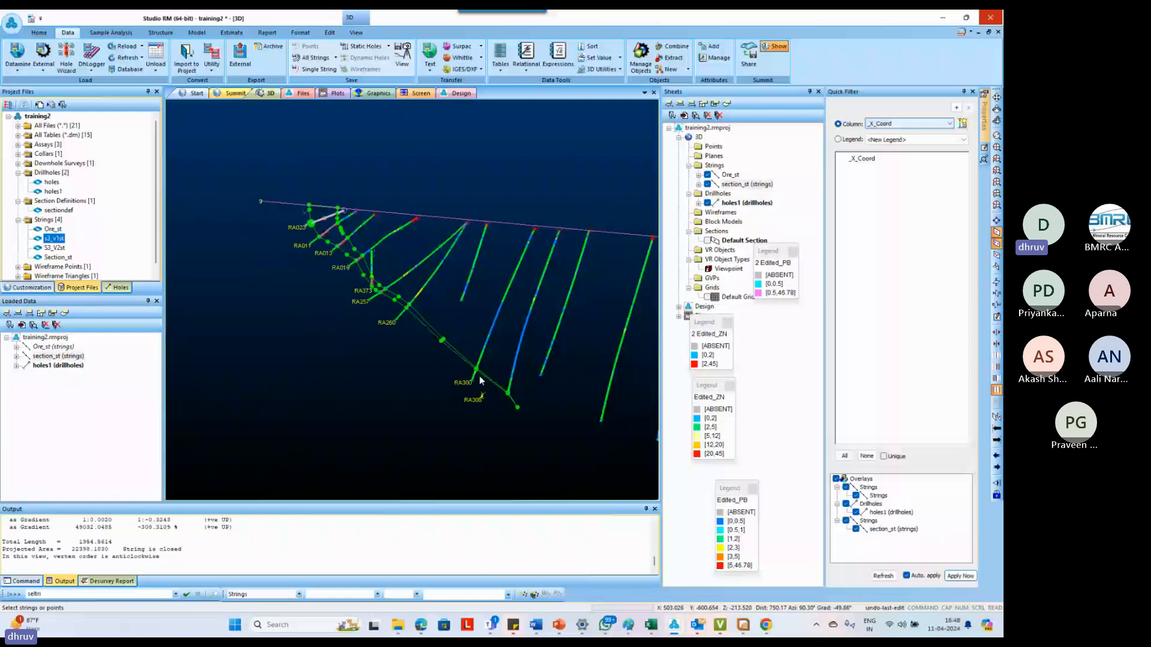
Reshape the deep tip of the ore outline beyond the deepest intercept, undoing a trial point insertion and moving the end point closer to the drillhole
{"action": "scroll", "coordinate": [479, 376], "scroll_direction": "up", "scroll_amount": 2}
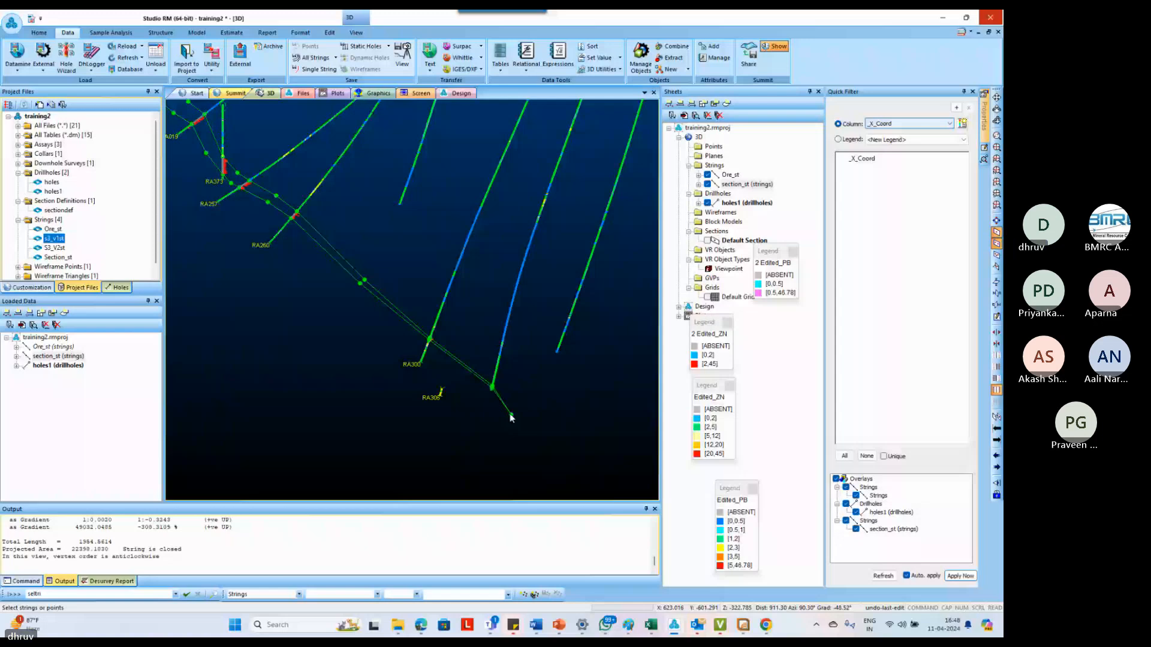
{"action": "left_click", "coordinate": [356, 33]}
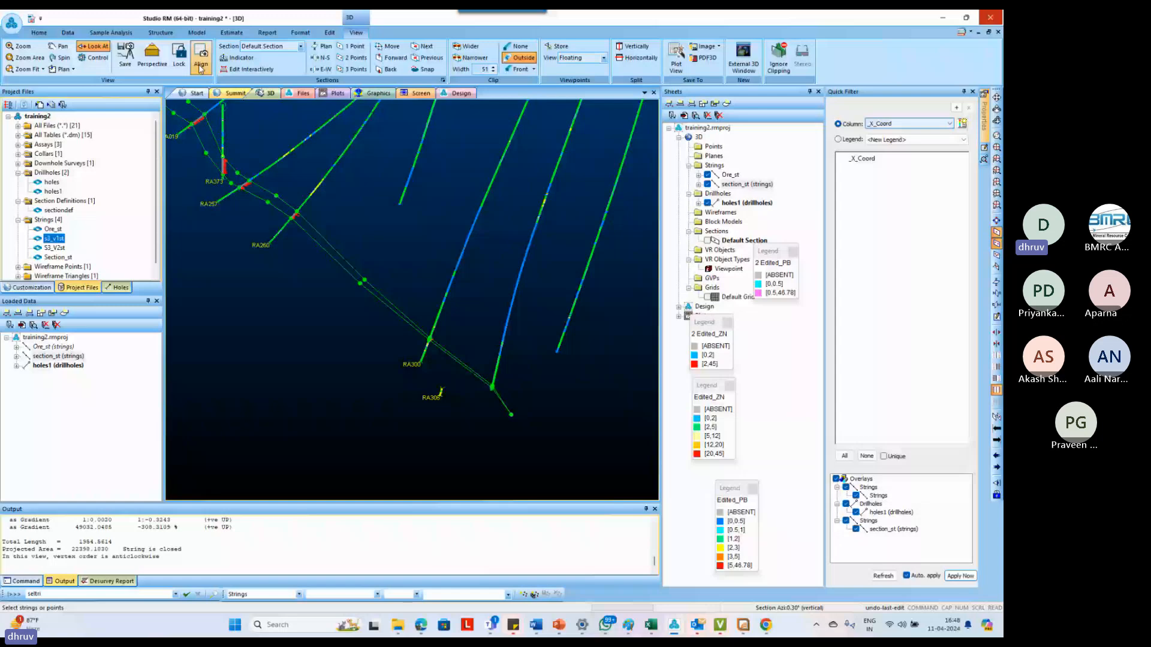
{"action": "left_click", "coordinate": [201, 68]}
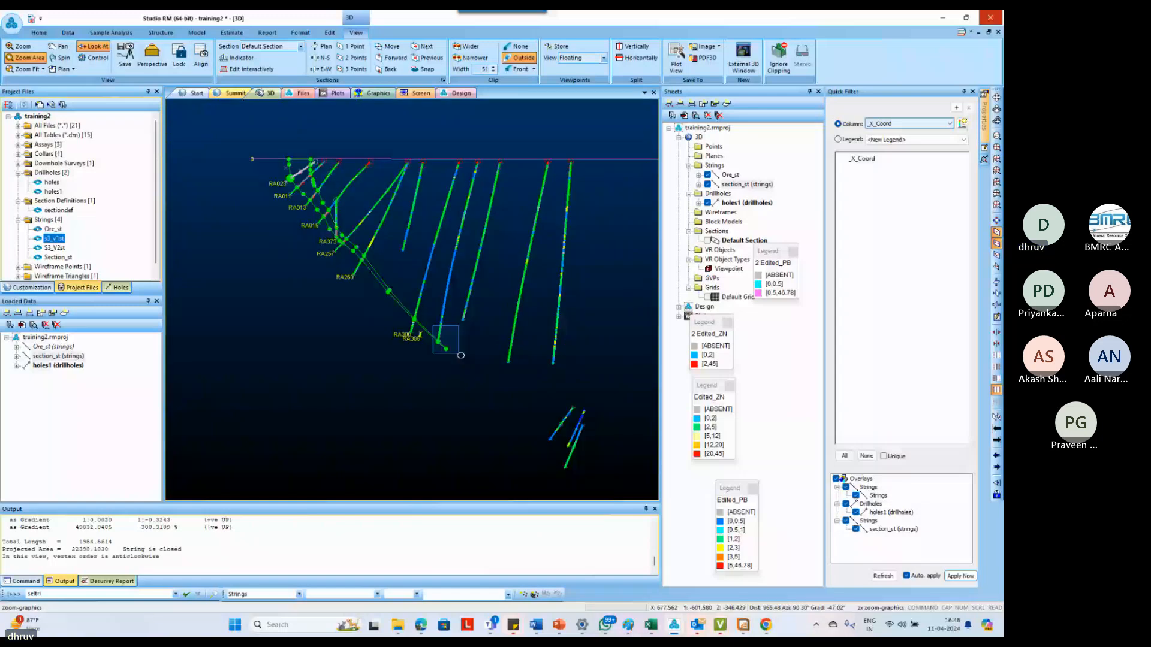
{"action": "left_click", "coordinate": [461, 355]}
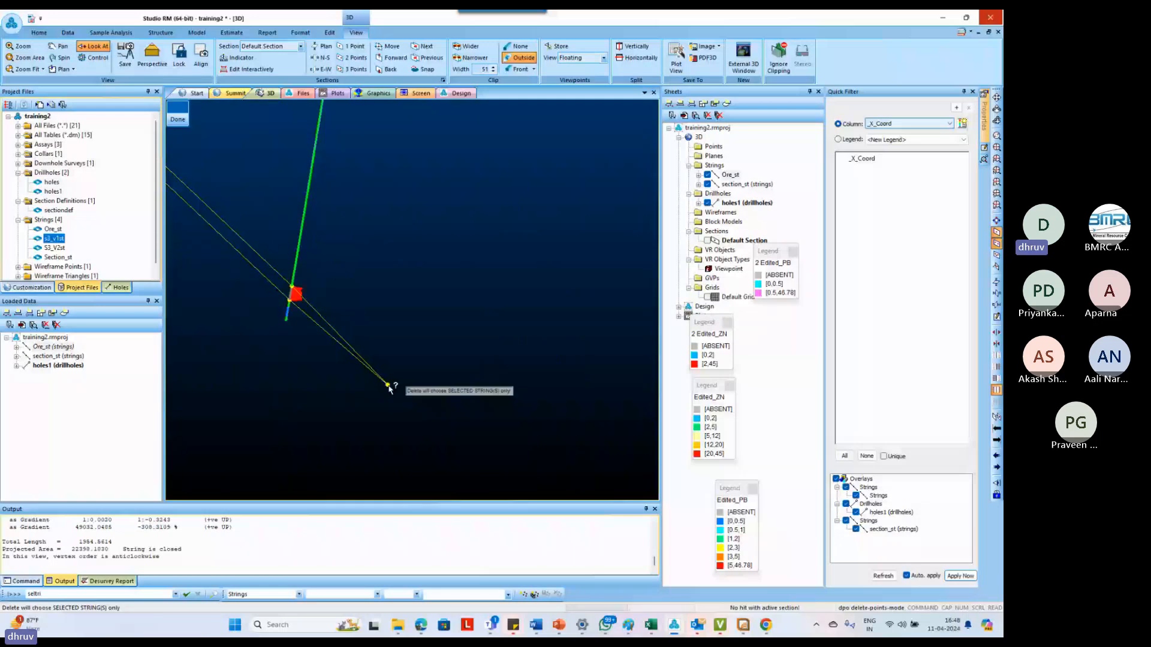
{"action": "key", "text": "i"}
{"action": "key", "text": "p"}
{"action": "key", "text": "o"}
{"action": "left_click", "coordinate": [388, 376]}
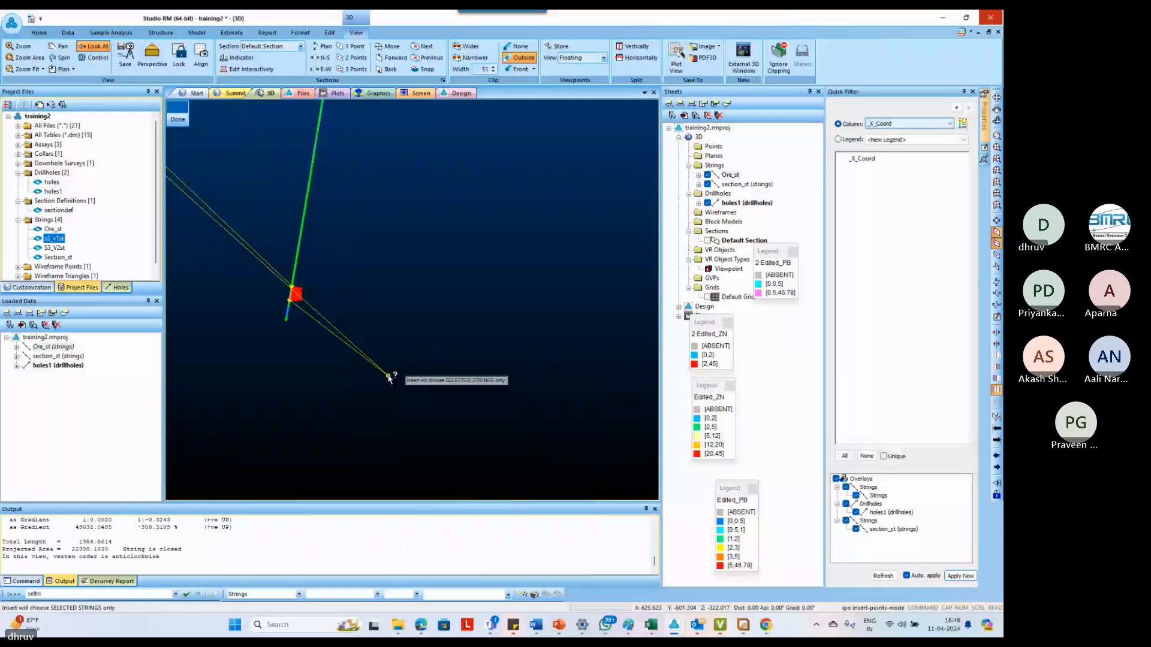
{"action": "key", "text": "ctrl+z"}
{"action": "left_click", "coordinate": [390, 371]}
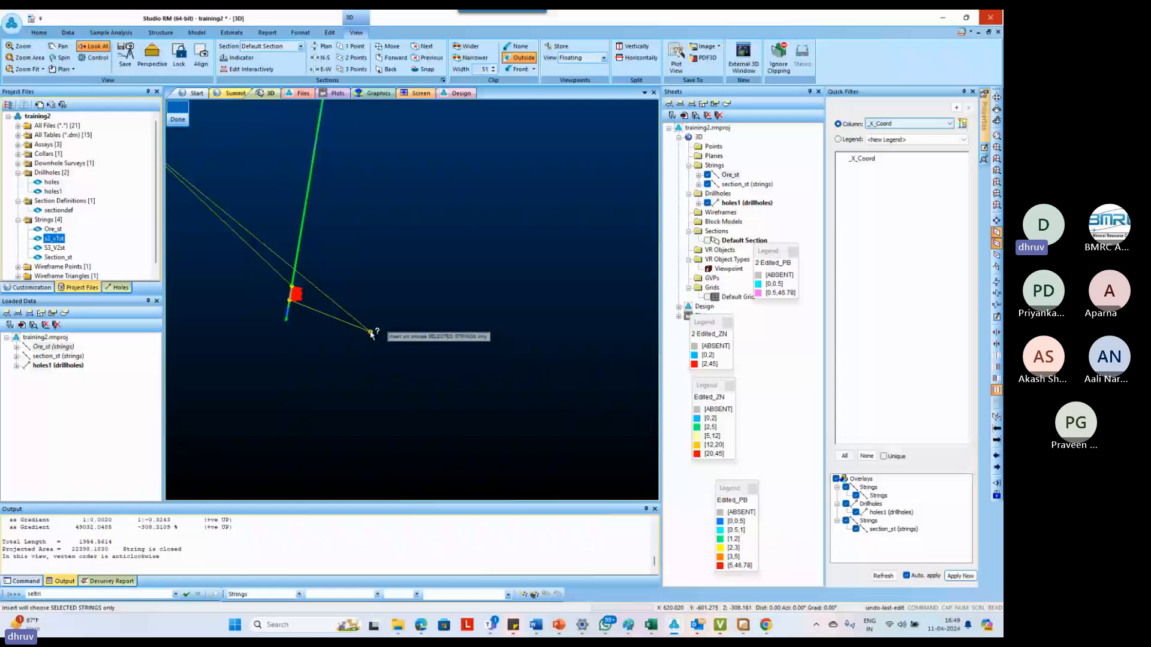
{"action": "left_click_drag", "start_coordinate": [370, 333], "coordinate": [366, 341]}
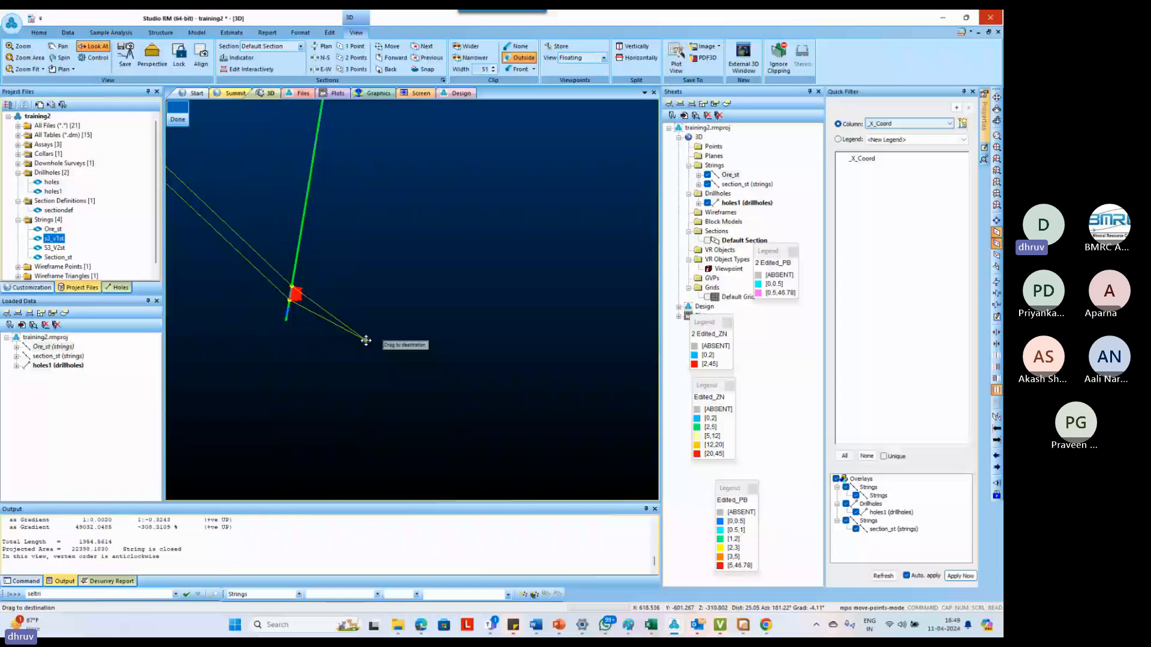
{"action": "key", "text": "Escape"}
Define a horizontal section plane through one point on the surface section line and align the 3D view to it
{"action": "scroll", "coordinate": [394, 340], "scroll_direction": "down", "scroll_amount": 10}
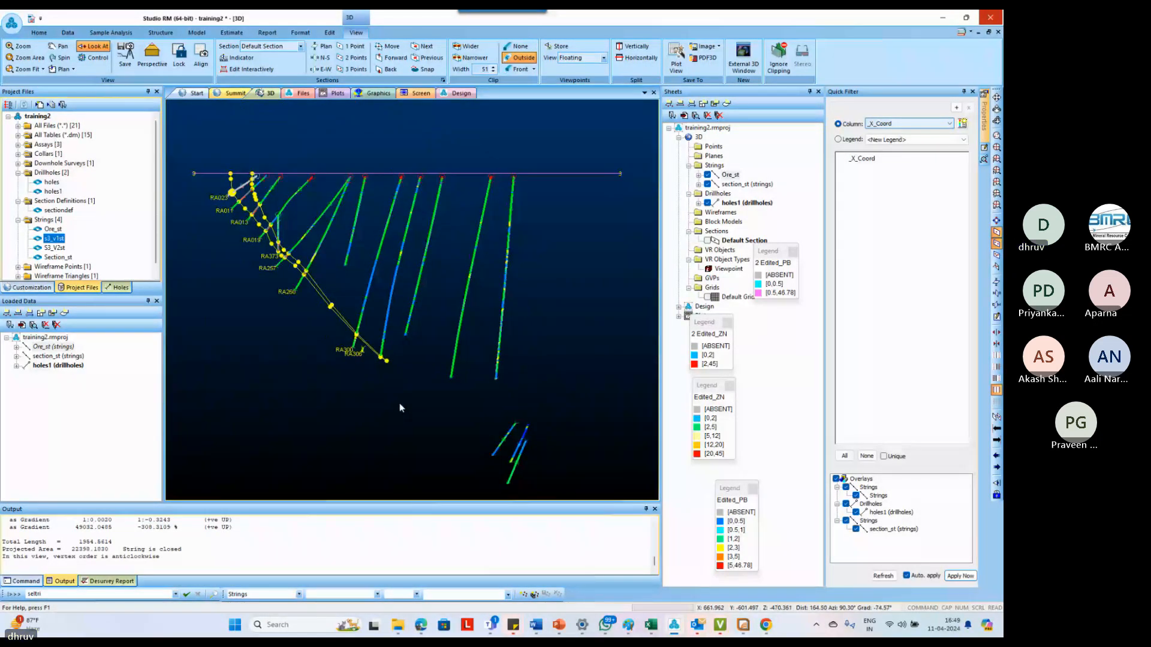
{"action": "scroll", "coordinate": [325, 209], "scroll_direction": "up", "scroll_amount": 4}
{"action": "left_click", "coordinate": [325, 209]}
{"action": "key", "text": "1"}
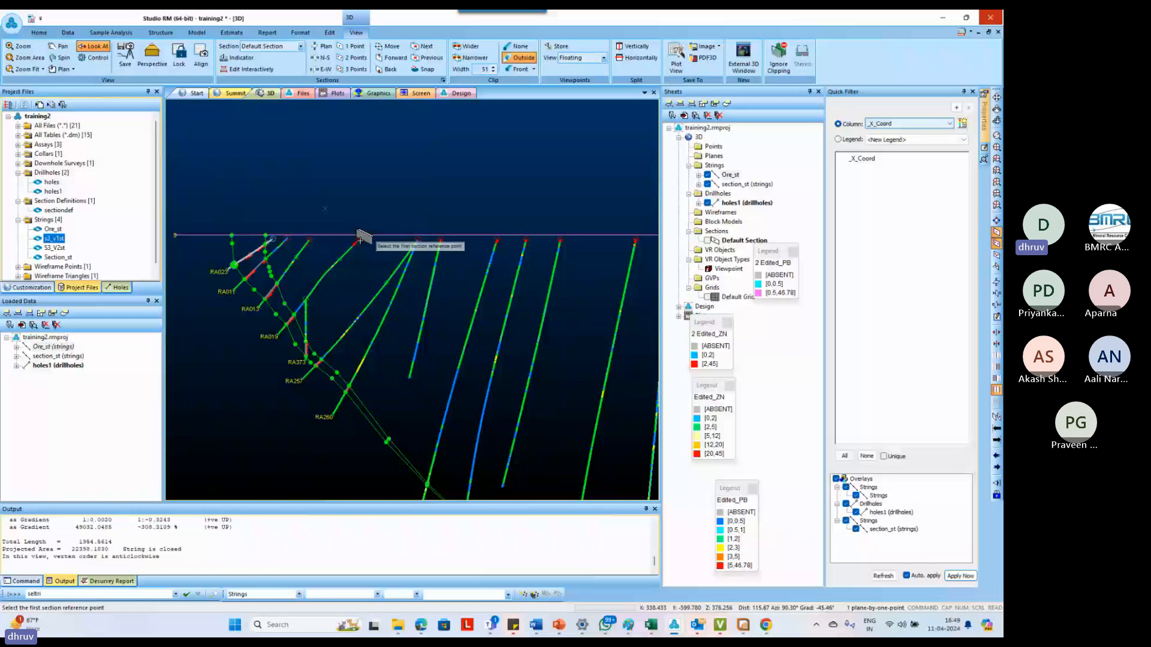
{"action": "left_click", "coordinate": [360, 240]}
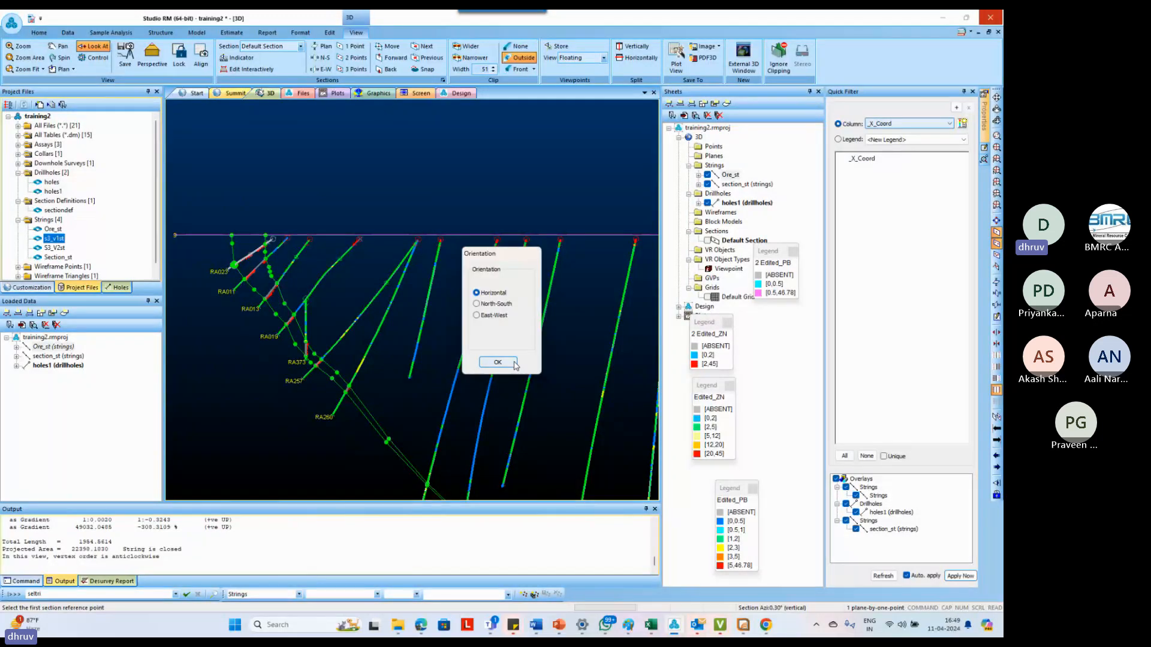
{"action": "left_click", "coordinate": [513, 362]}
{"action": "left_click", "coordinate": [200, 55]}
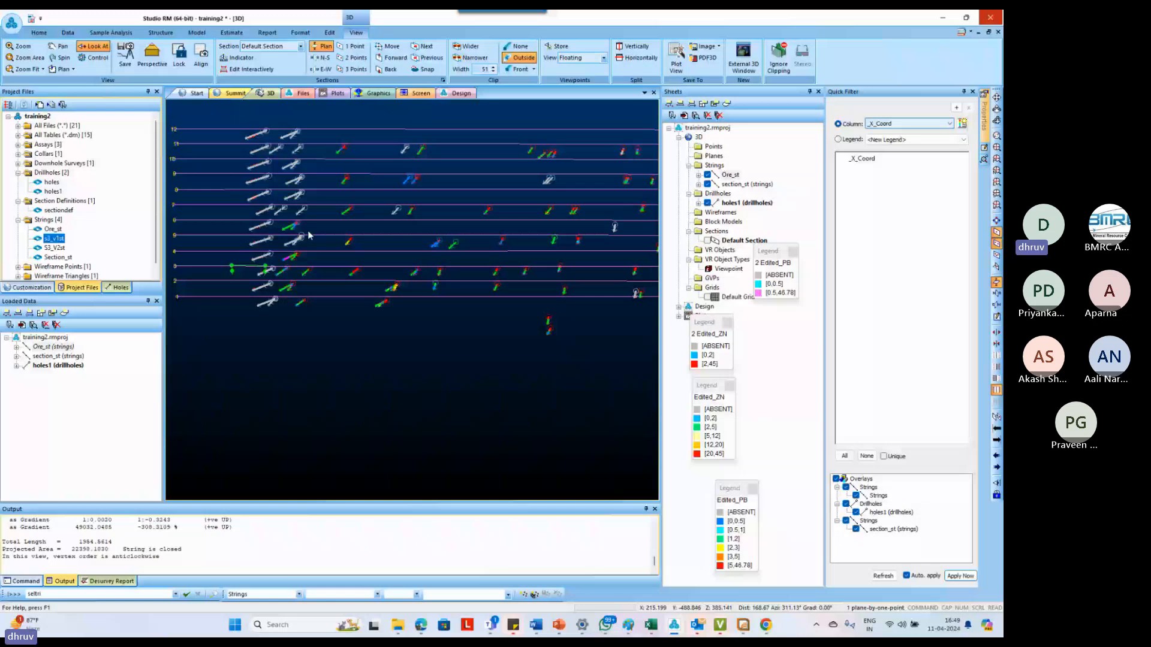
Define a vertical section plane by two points along the adjacent section line 4, align the view to it, and clip the data outside
{"action": "key", "text": "2"}
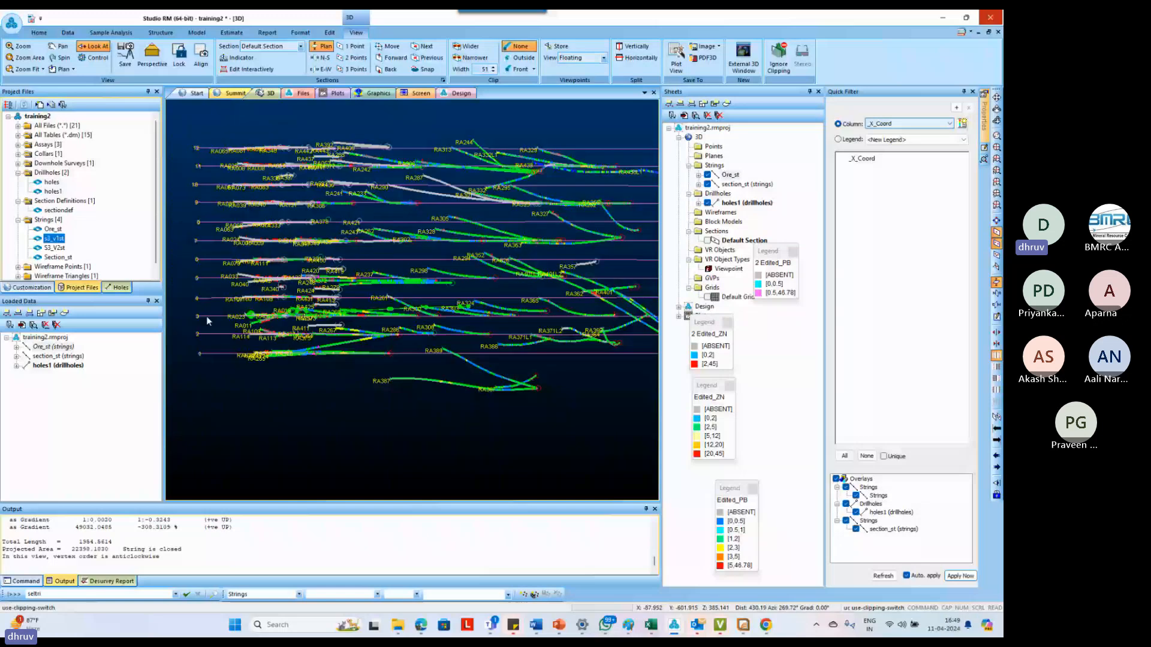
{"action": "left_click", "coordinate": [198, 298]}
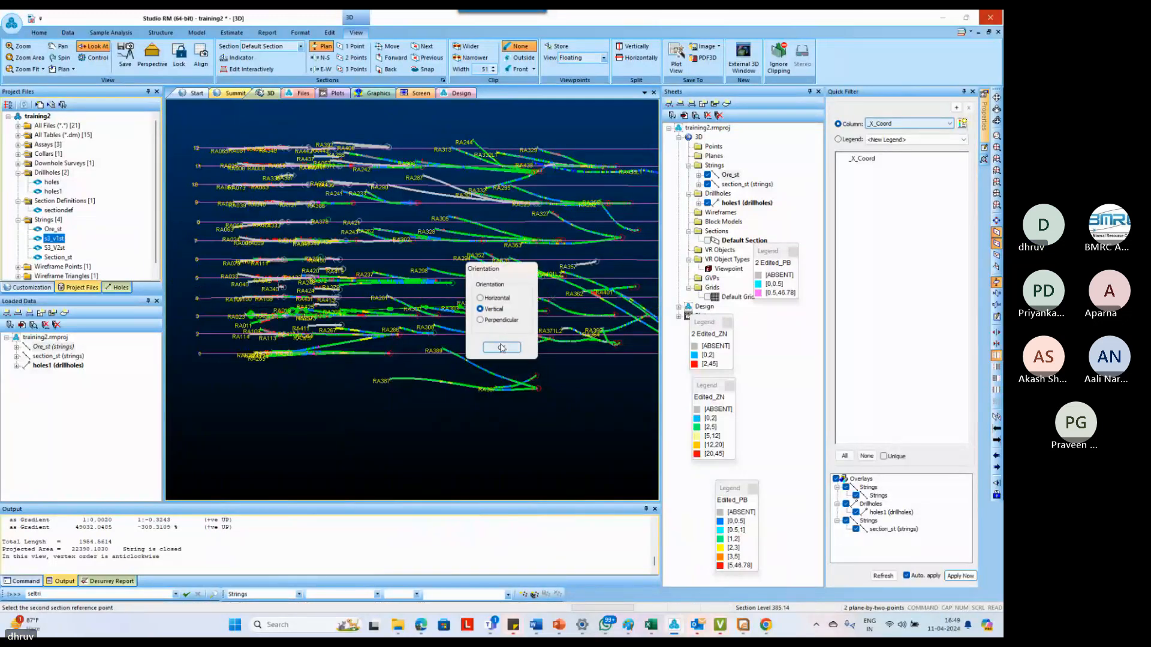
{"action": "left_click", "coordinate": [501, 347]}
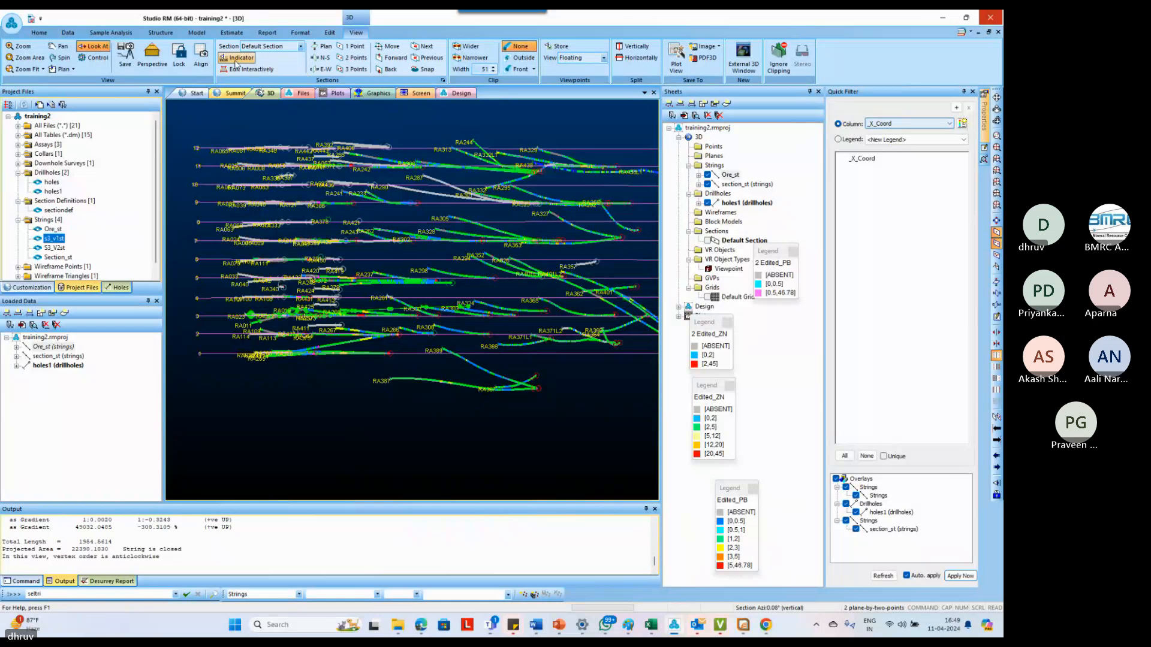
{"action": "left_click", "coordinate": [202, 56]}
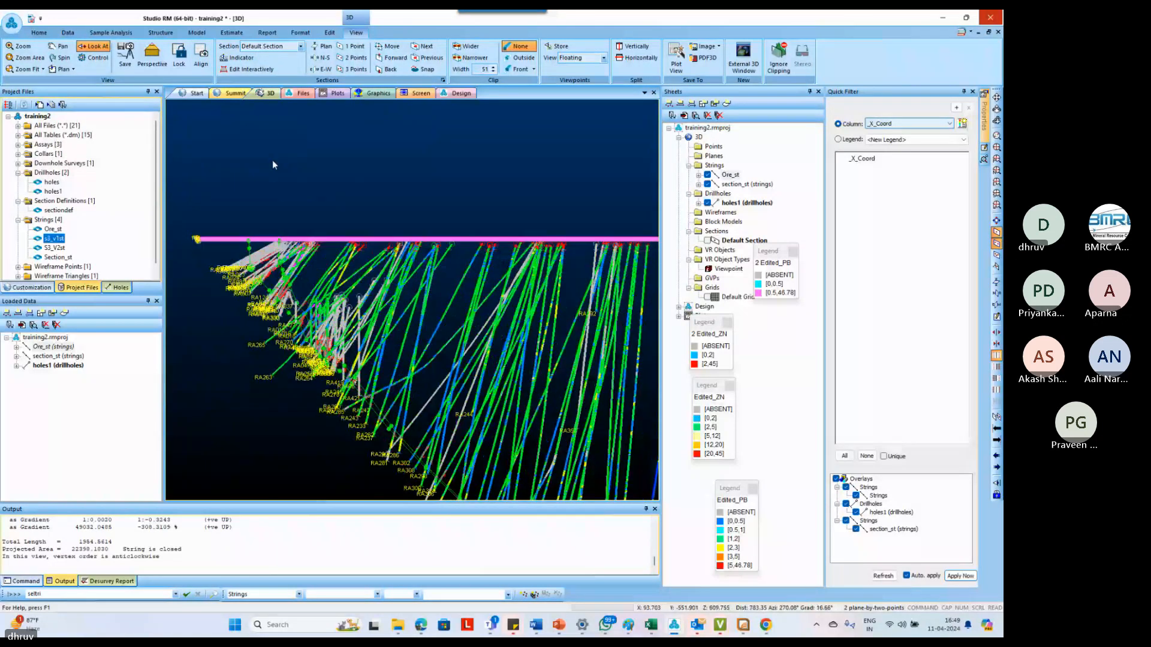
{"action": "key", "text": "u"}
{"action": "key", "text": "c"}
Set the maximum of the ZN filled histogram column on the holes1 drillholes to 12
{"action": "scroll", "coordinate": [350, 240], "scroll_direction": "down", "scroll_amount": 3}
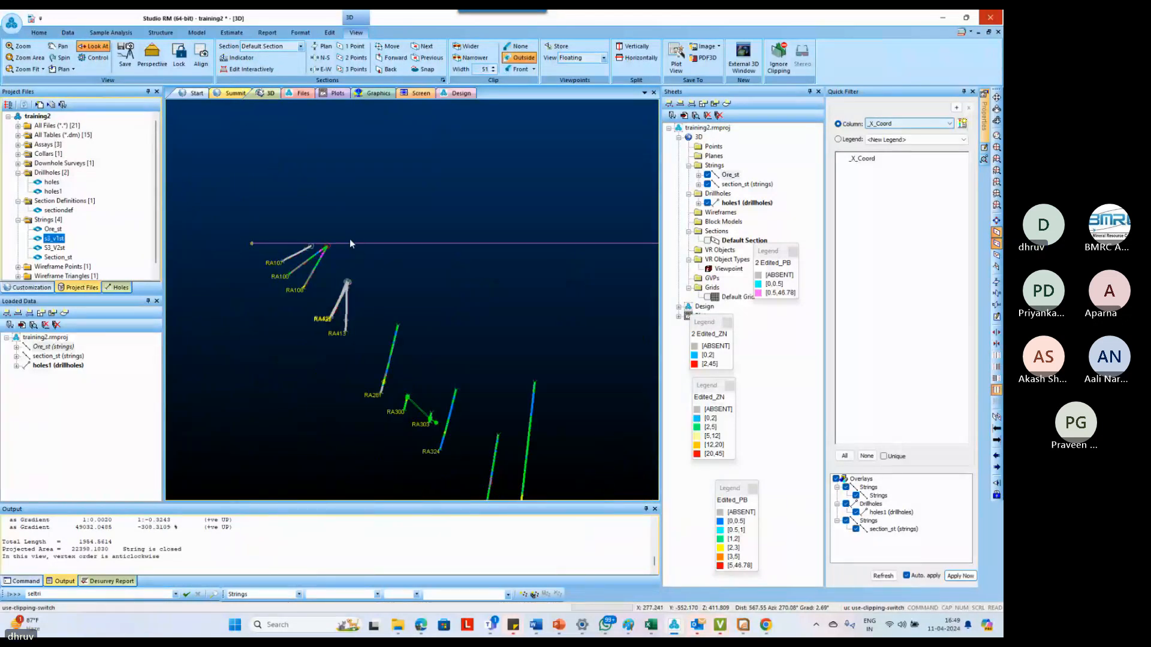
{"action": "scroll", "coordinate": [408, 437], "scroll_direction": "up", "scroll_amount": 2}
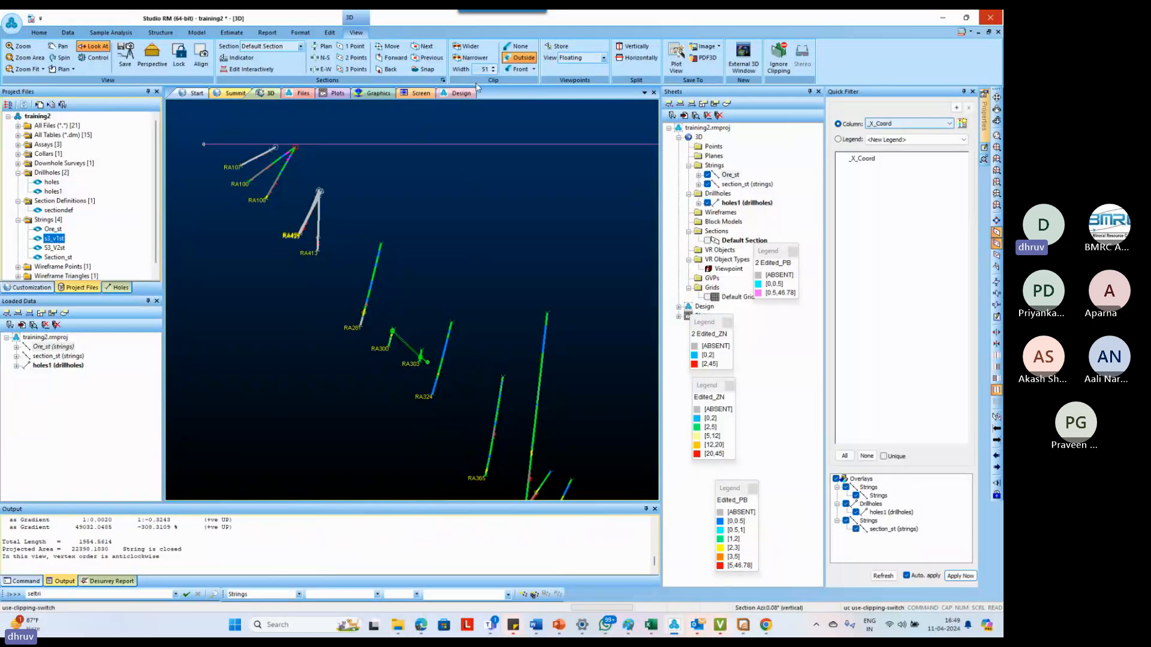
{"action": "scroll", "coordinate": [420, 221], "scroll_direction": "down", "scroll_amount": 1}
{"action": "scroll", "coordinate": [312, 207], "scroll_direction": "up", "scroll_amount": 3}
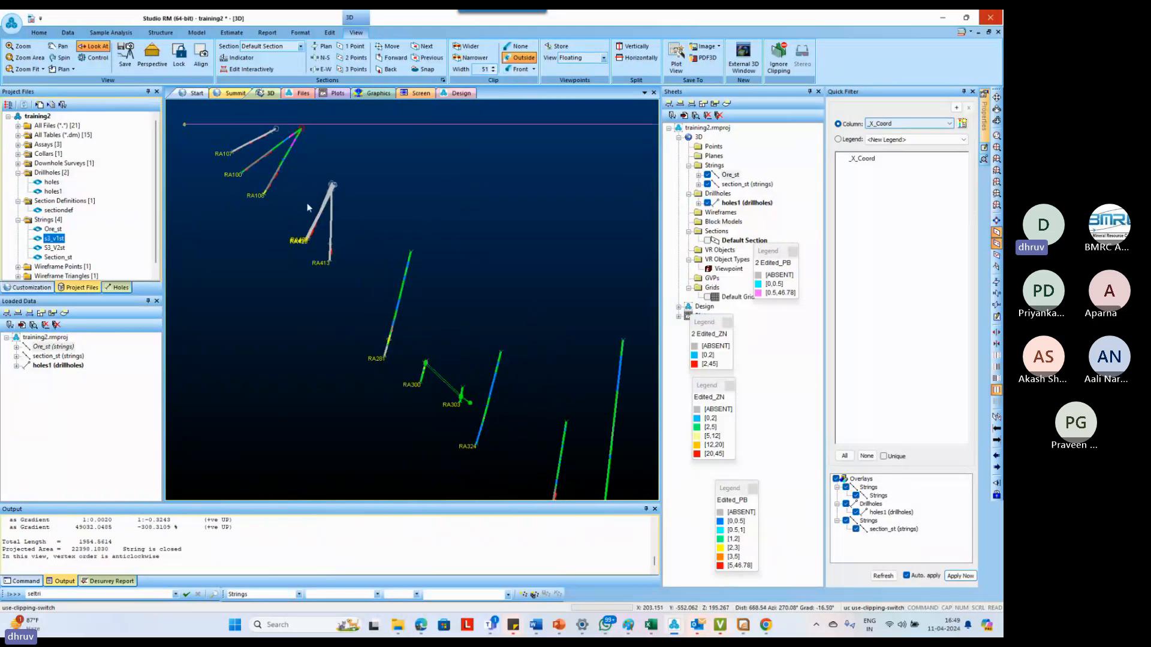
{"action": "double_click", "coordinate": [728, 202]}
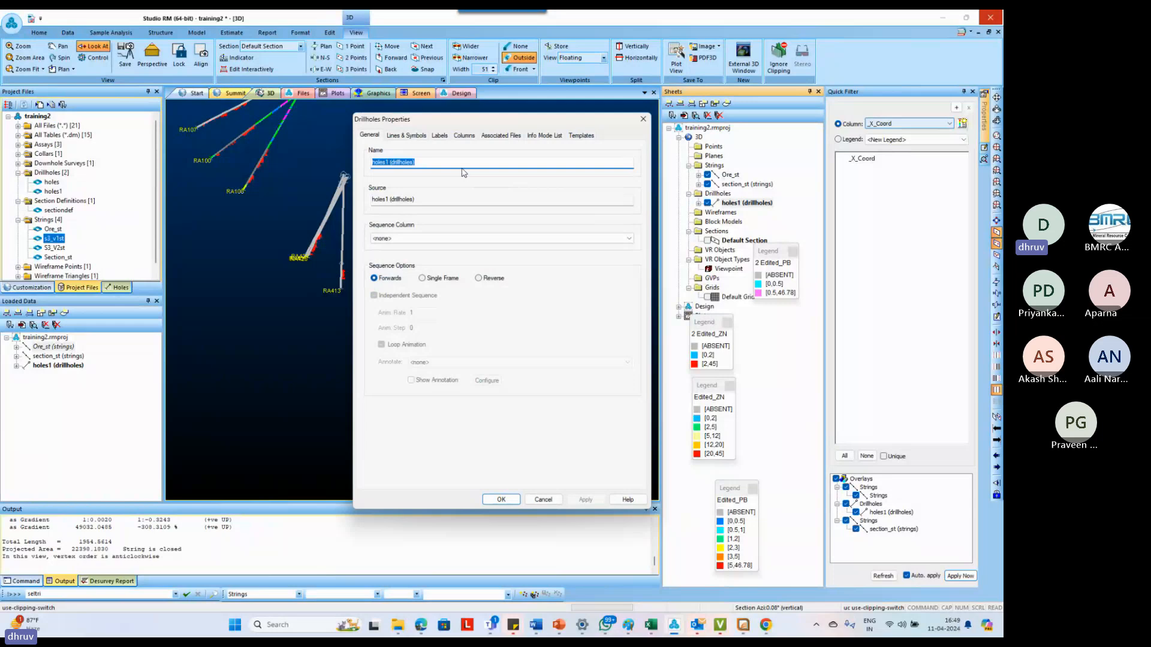
{"action": "left_click", "coordinate": [444, 136]}
{"action": "left_click", "coordinate": [463, 137]}
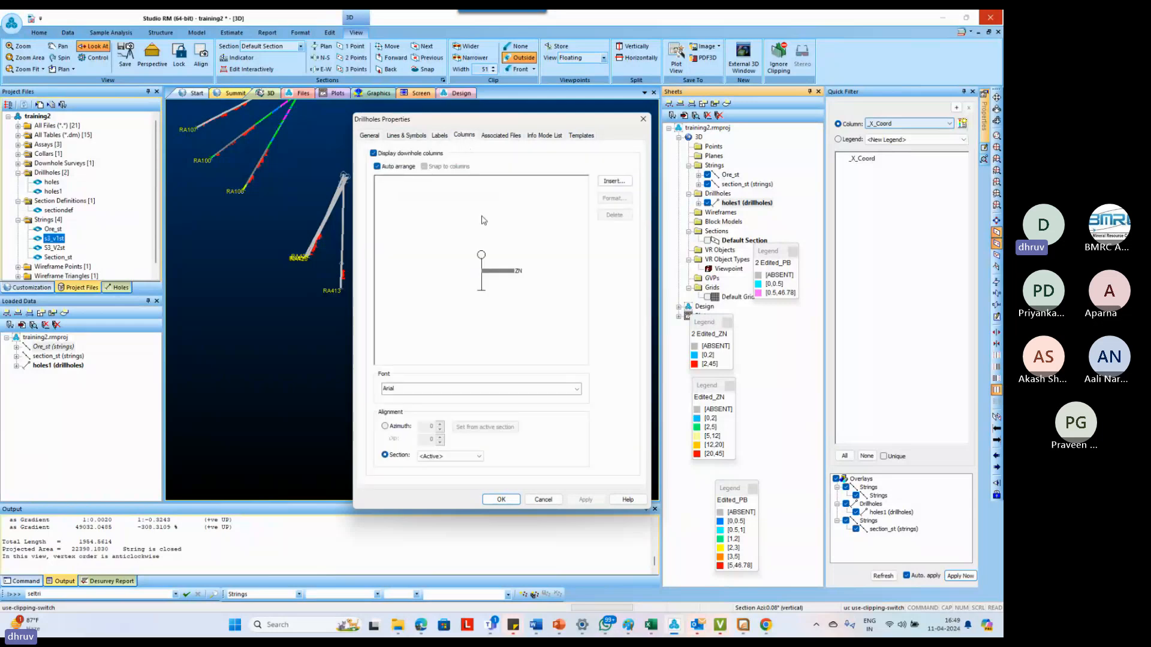
{"action": "left_click", "coordinate": [503, 273]}
{"action": "double_click", "coordinate": [503, 275]}
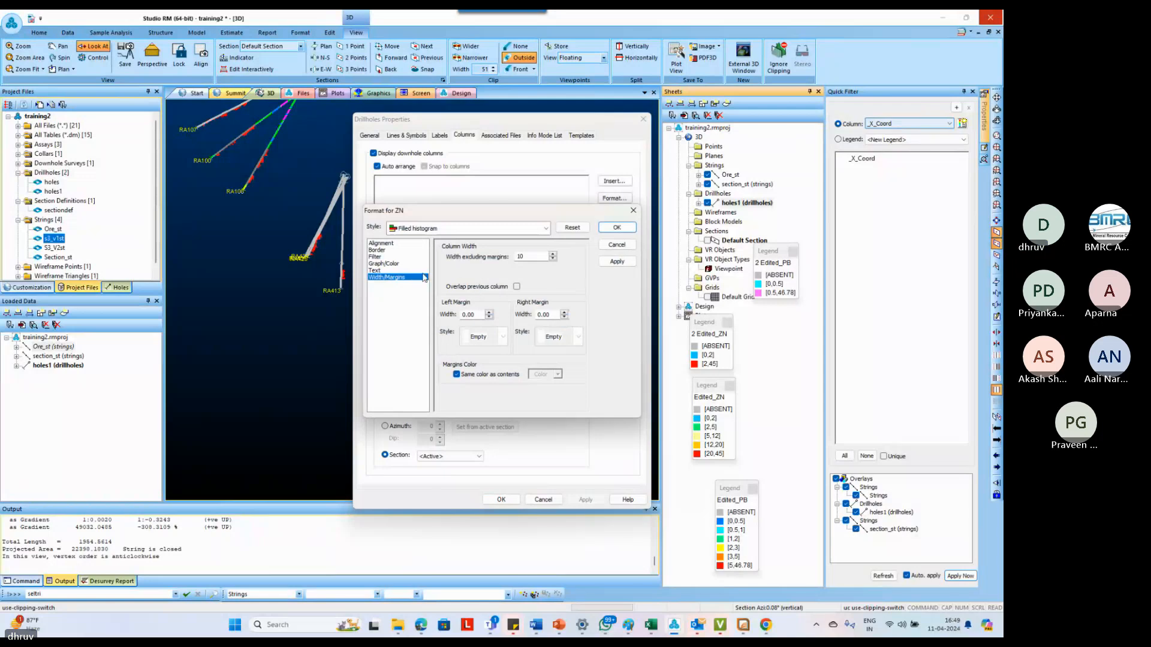
{"action": "left_click", "coordinate": [390, 265]}
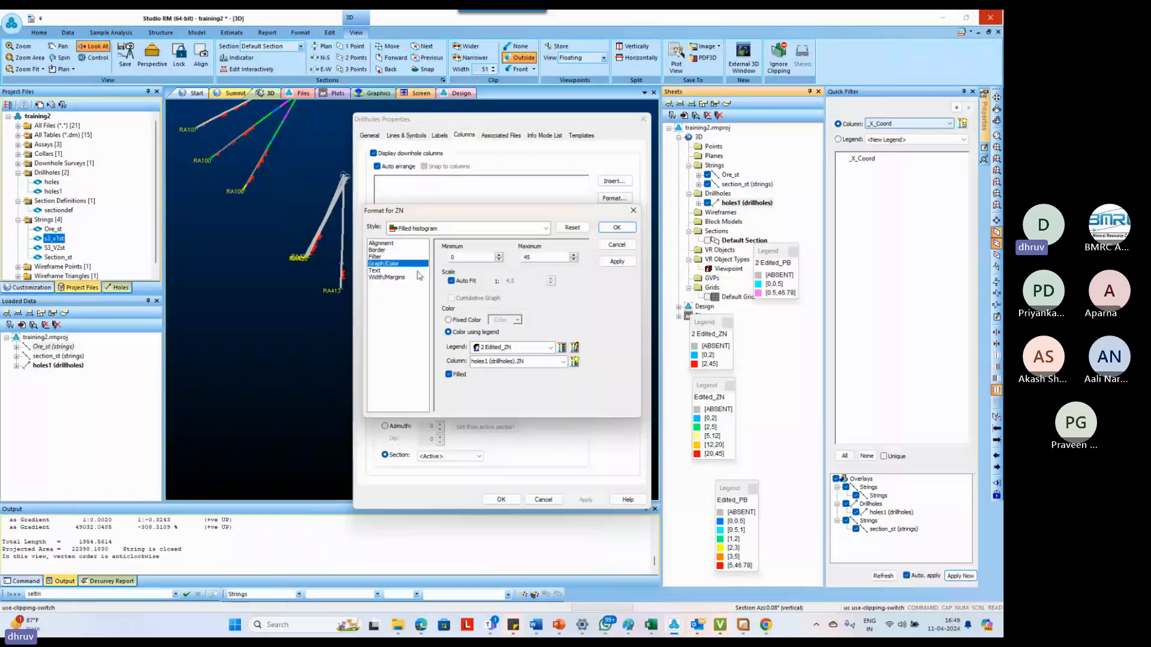
{"action": "left_click", "coordinate": [527, 257]}
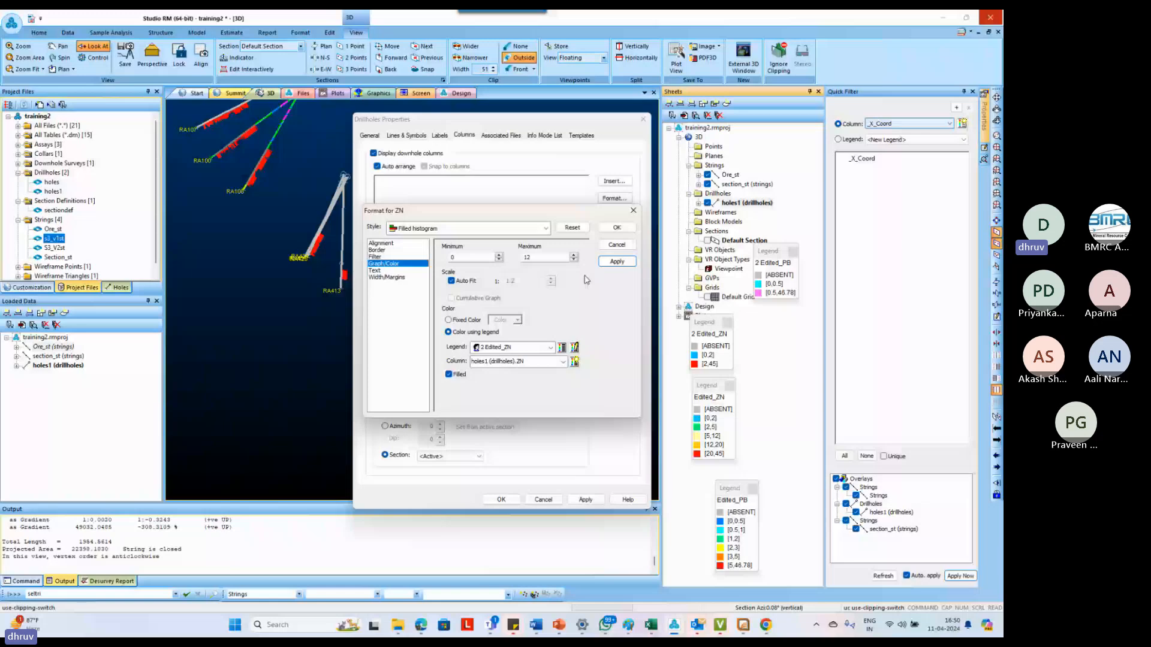
{"action": "left_click", "coordinate": [616, 263]}
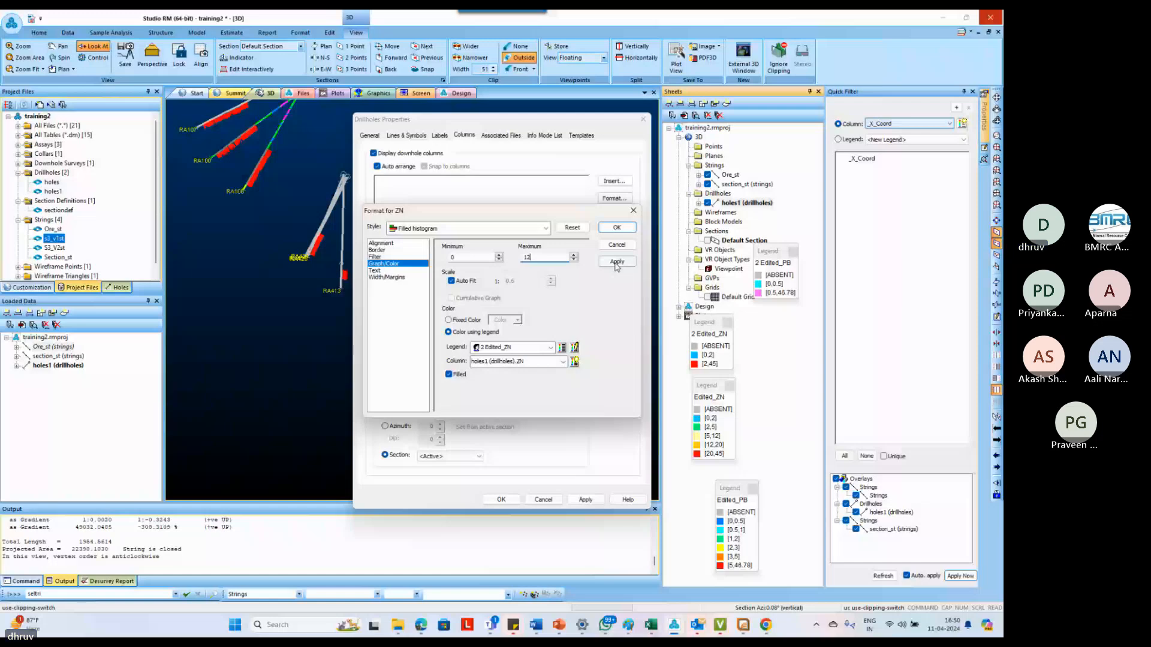
{"action": "key", "text": "Return"}
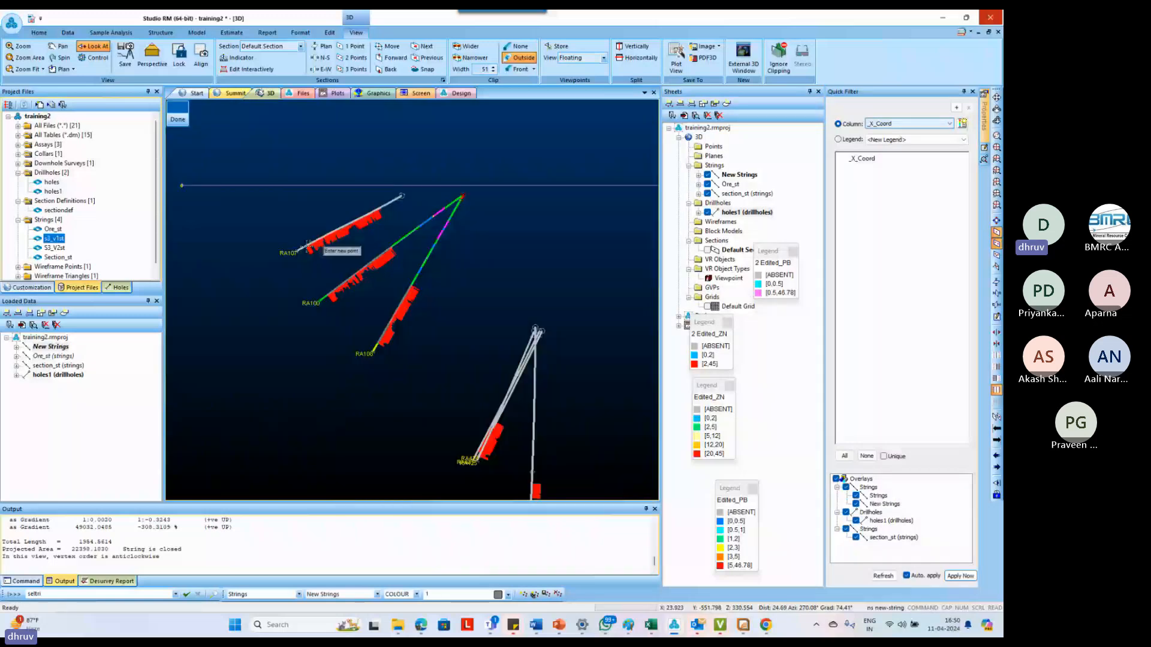
Digitize a new string along the lower ends of the ore intercepts from RA107 and RA100 down to RA413
{"action": "left_click", "coordinate": [326, 296]}
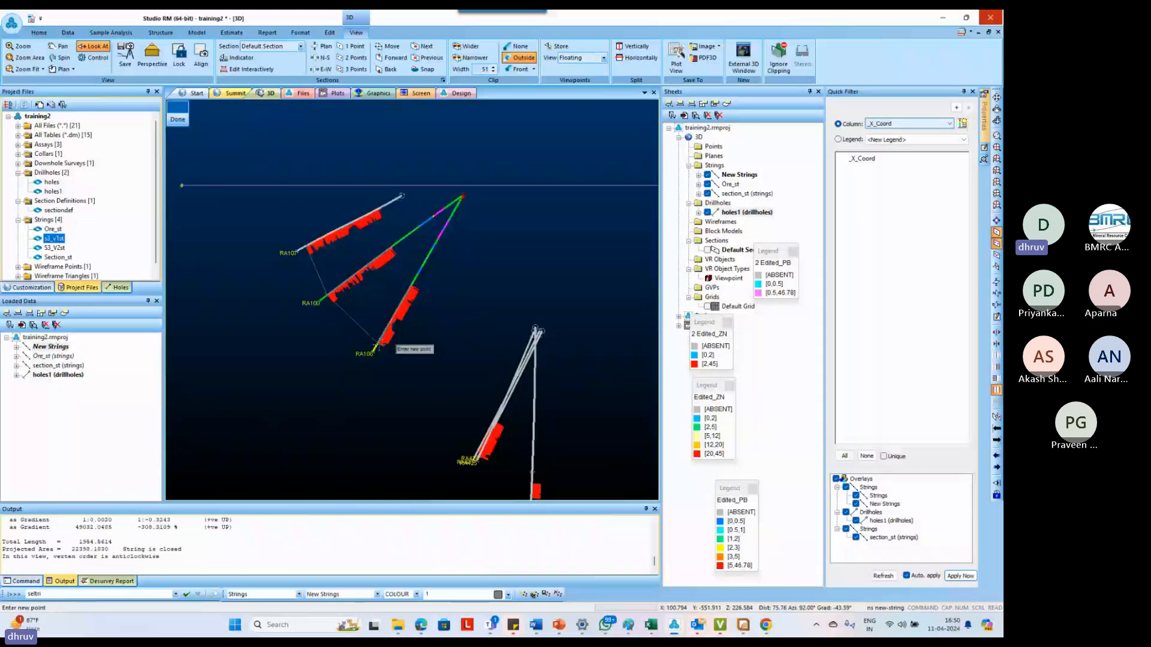
{"action": "left_click", "coordinate": [379, 344]}
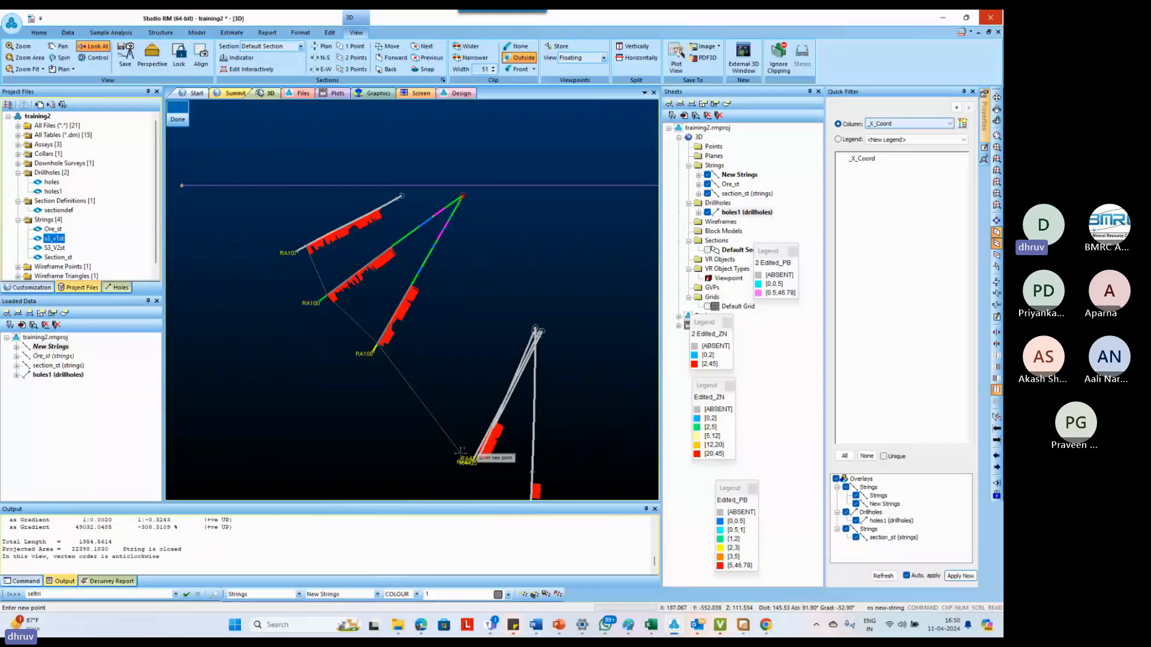
{"action": "scroll", "coordinate": [462, 451], "scroll_direction": "up", "scroll_amount": 3}
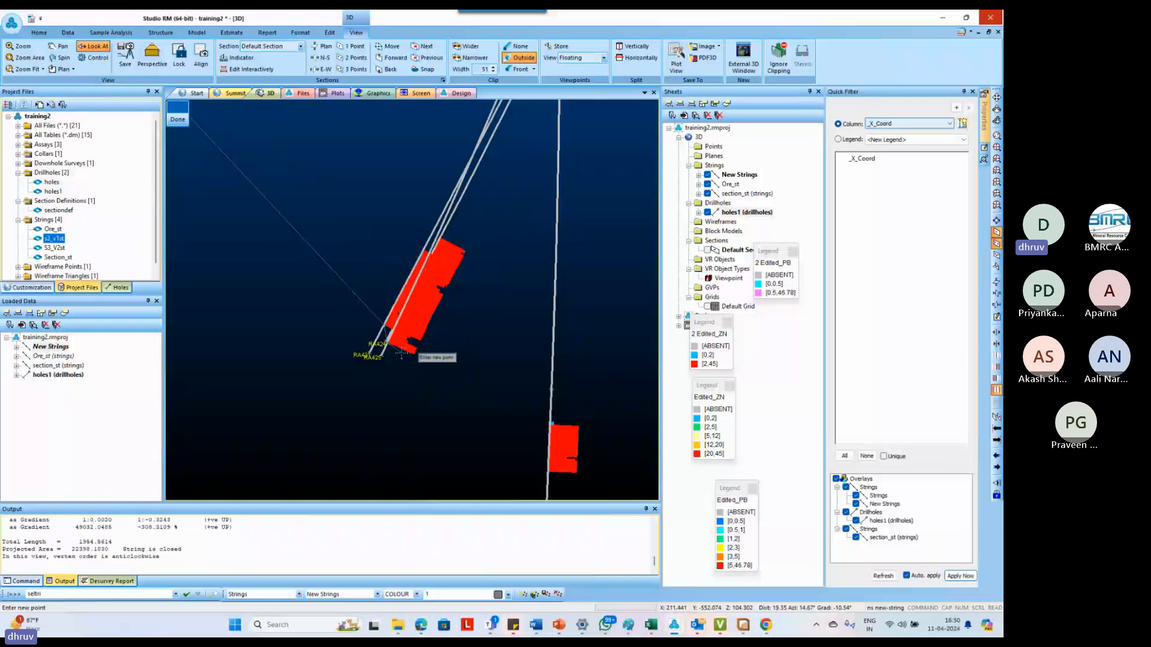
{"action": "scroll", "coordinate": [401, 354], "scroll_direction": "down", "scroll_amount": 3}
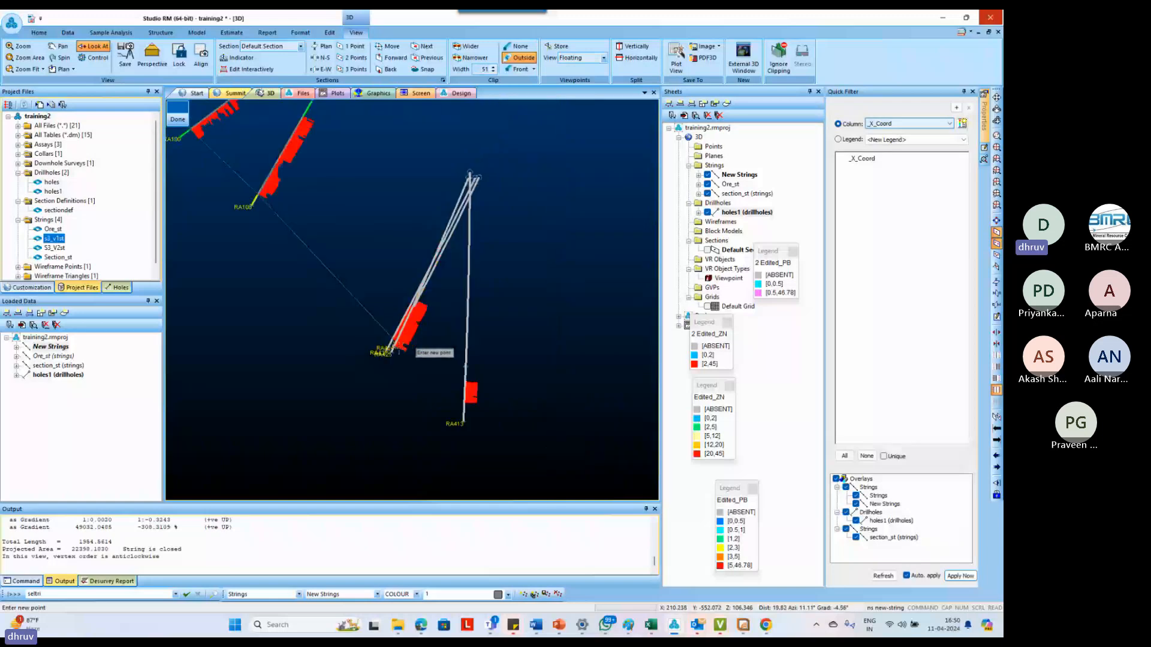
{"action": "scroll", "coordinate": [466, 404], "scroll_direction": "up", "scroll_amount": 2}
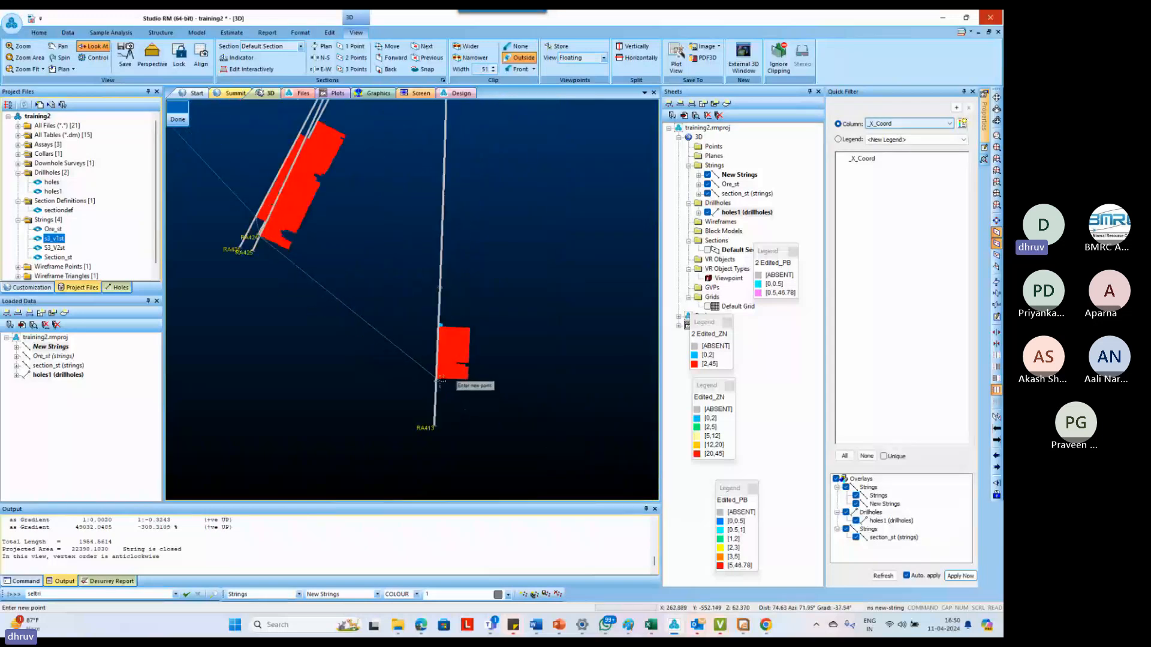
{"action": "scroll", "coordinate": [426, 362], "scroll_direction": "down", "scroll_amount": 3}
{"action": "scroll", "coordinate": [424, 360], "scroll_direction": "down", "scroll_amount": 4}
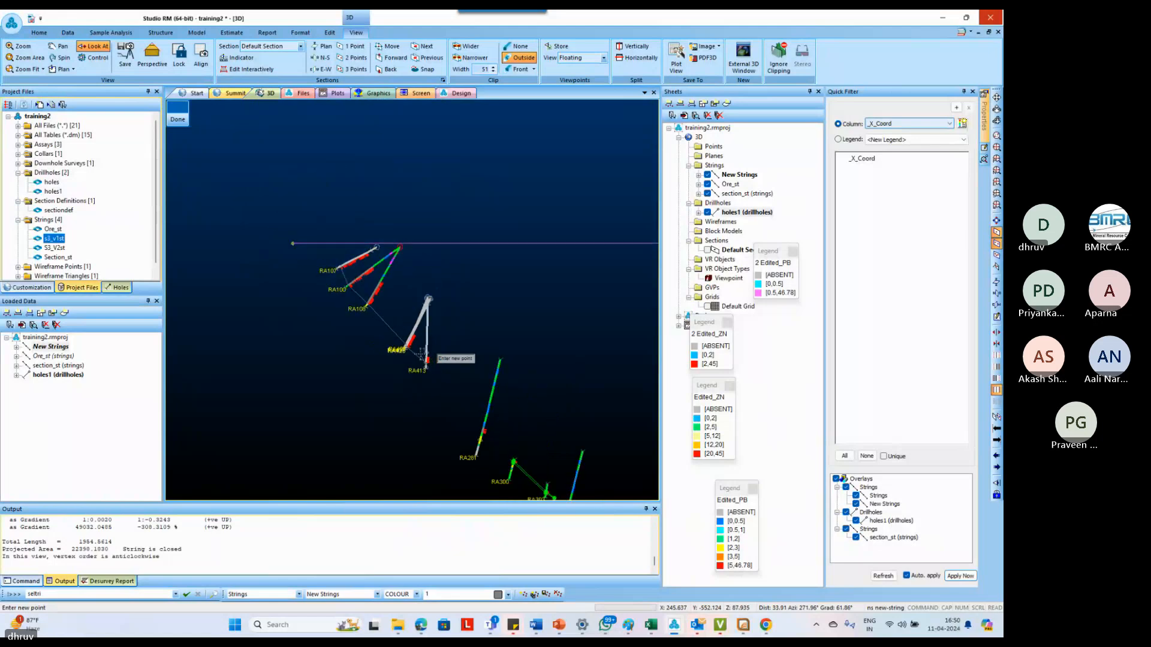
Continue the lower side of the new string from RA413 through the next ore intercept to the lower end of RA324's intercept
{"action": "scroll", "coordinate": [483, 450], "scroll_direction": "up", "scroll_amount": 5}
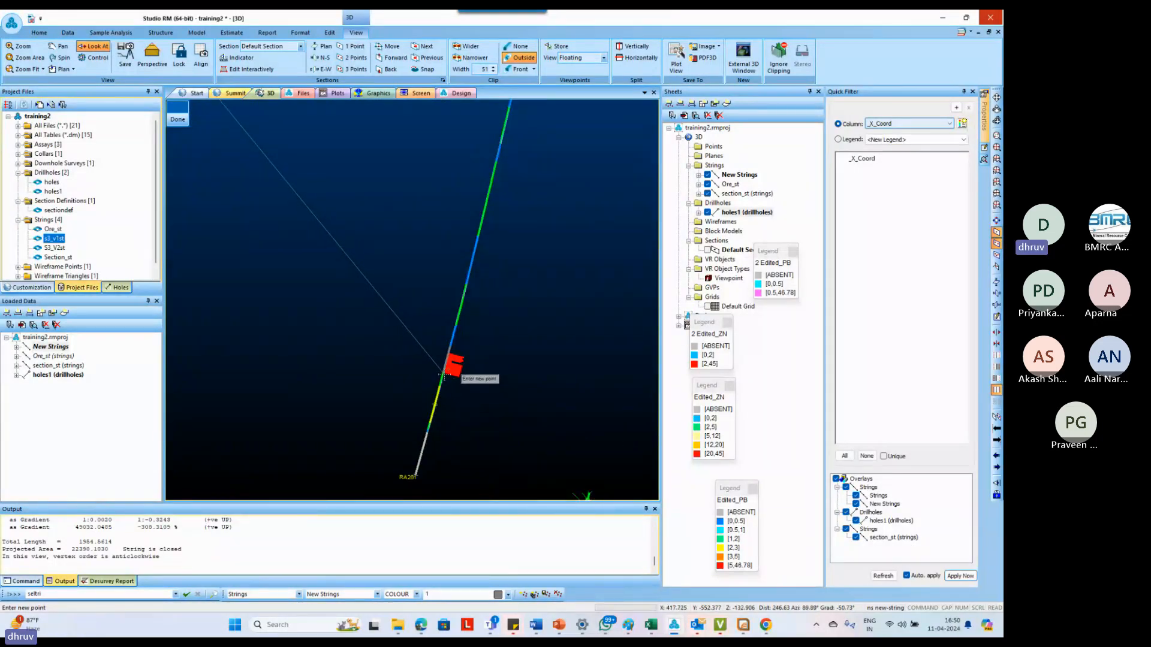
{"action": "scroll", "coordinate": [444, 376], "scroll_direction": "down", "scroll_amount": 1}
{"action": "scroll", "coordinate": [446, 376], "scroll_direction": "down", "scroll_amount": 1}
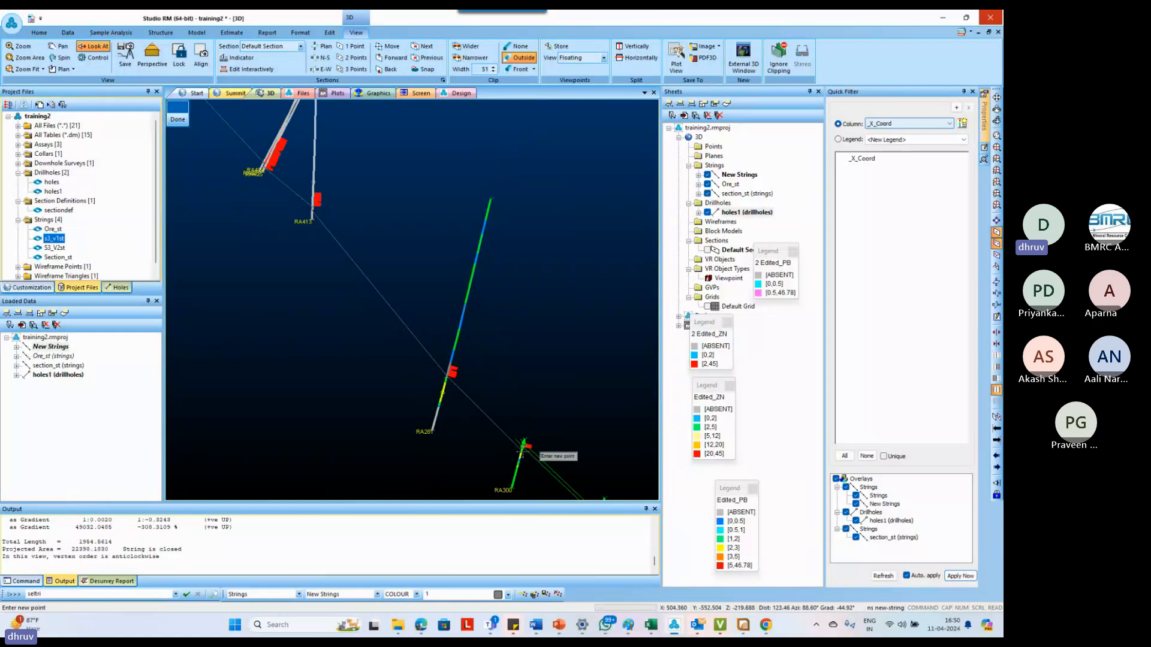
{"action": "scroll", "coordinate": [499, 426], "scroll_direction": "down", "scroll_amount": 1}
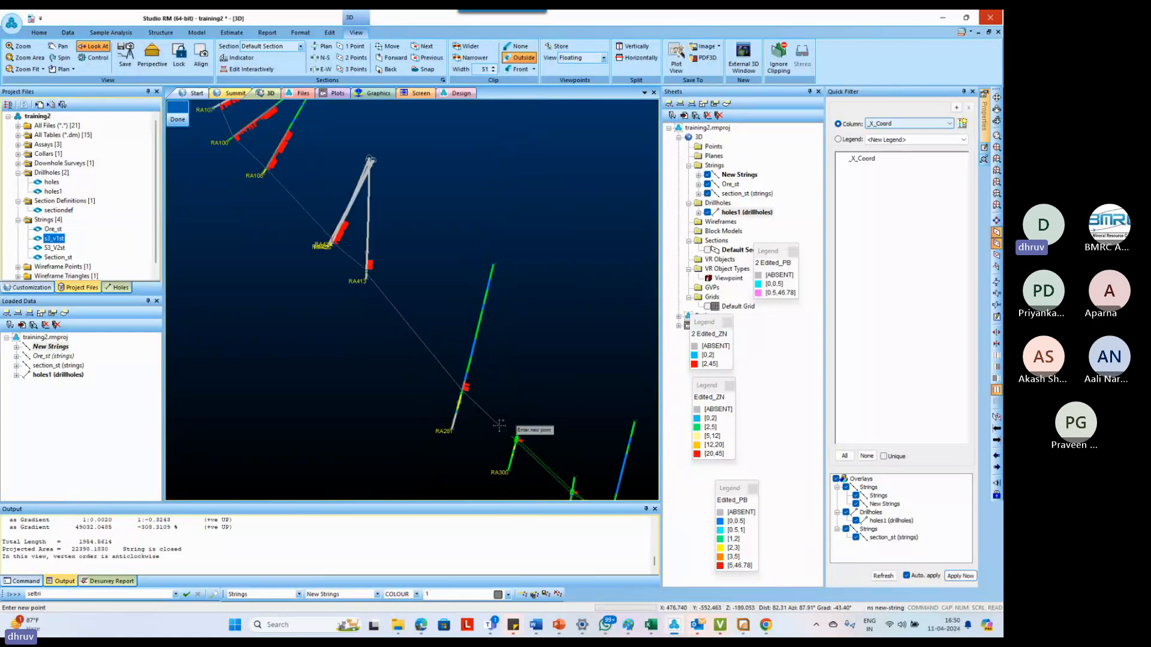
{"action": "scroll", "coordinate": [496, 421], "scroll_direction": "down", "scroll_amount": 2}
{"action": "scroll", "coordinate": [545, 474], "scroll_direction": "up", "scroll_amount": 1}
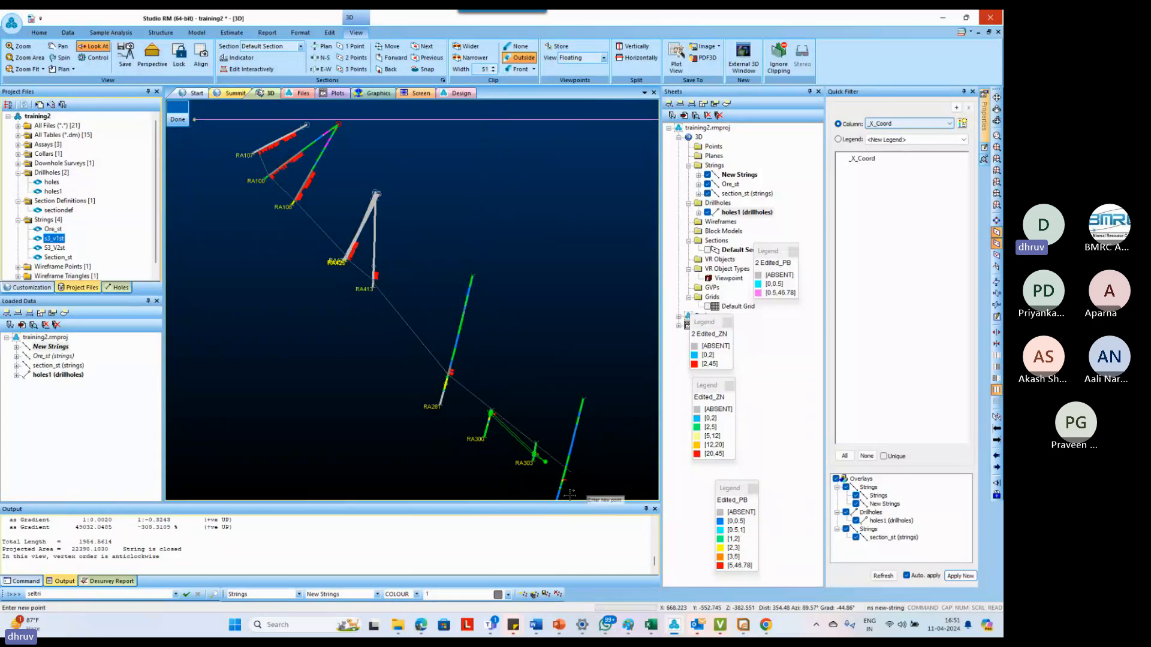
{"action": "scroll", "coordinate": [545, 477], "scroll_direction": "down", "scroll_amount": 2}
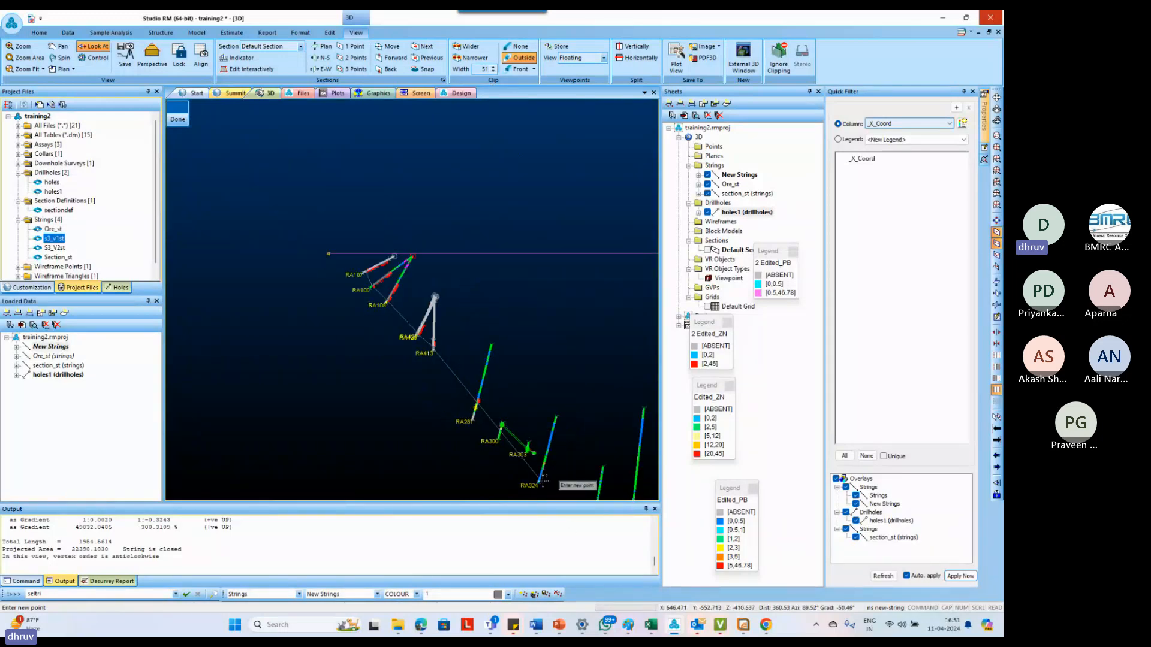
{"action": "scroll", "coordinate": [527, 468], "scroll_direction": "up", "scroll_amount": 6}
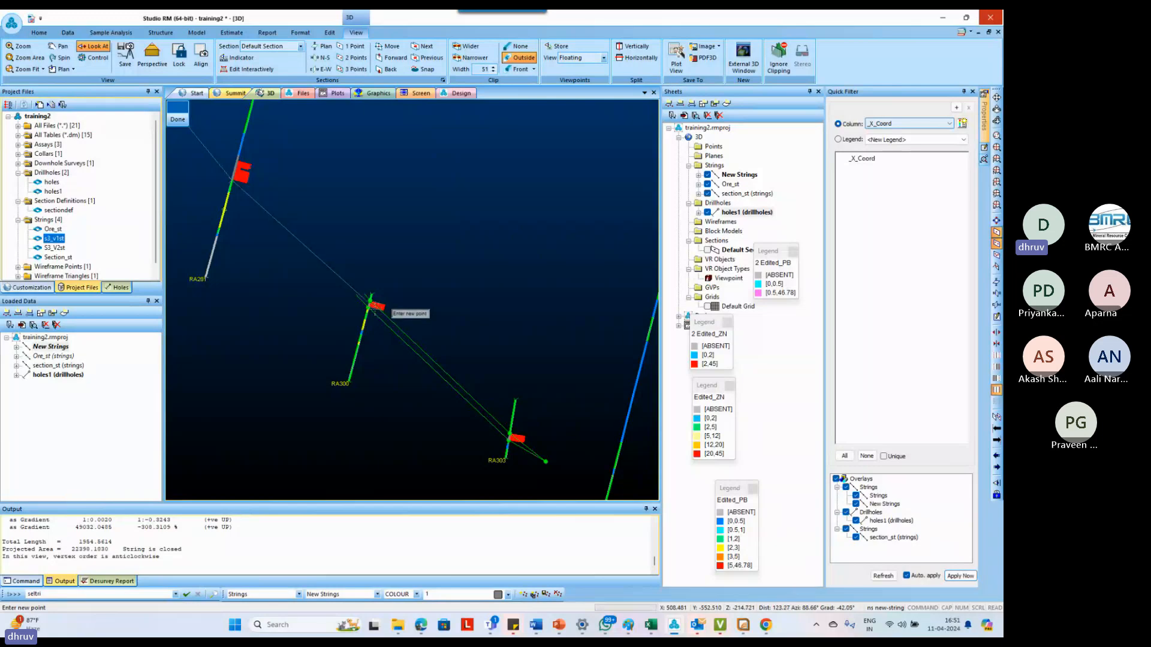
{"action": "scroll", "coordinate": [373, 310], "scroll_direction": "down", "scroll_amount": 4}
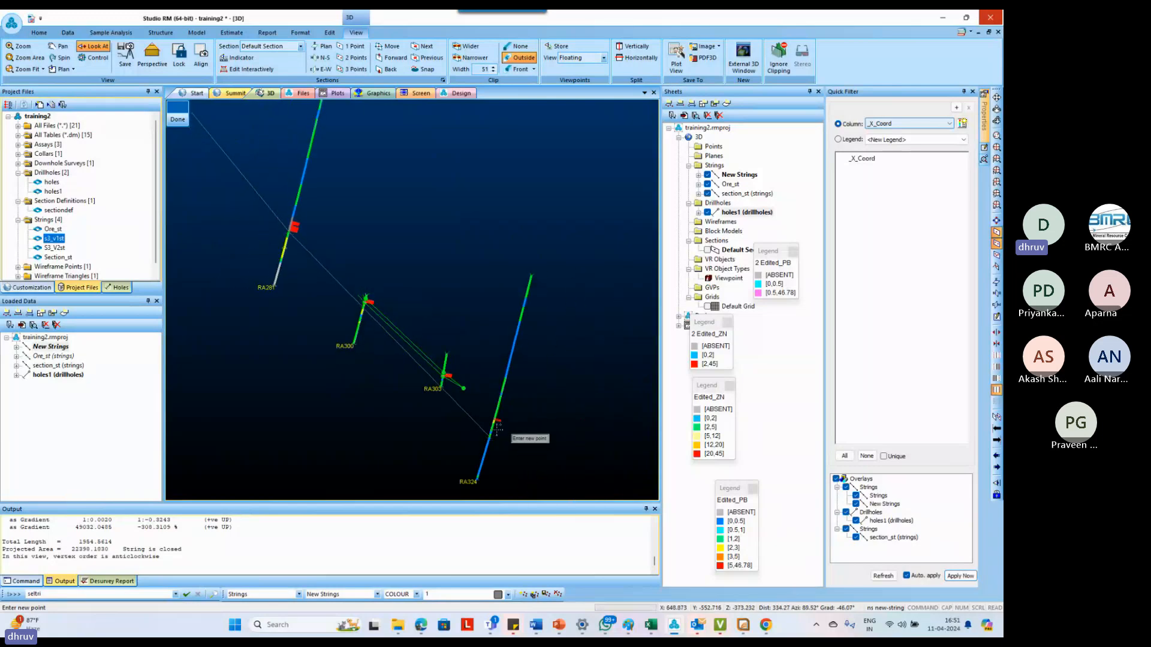
{"action": "scroll", "coordinate": [497, 427], "scroll_direction": "up", "scroll_amount": 5}
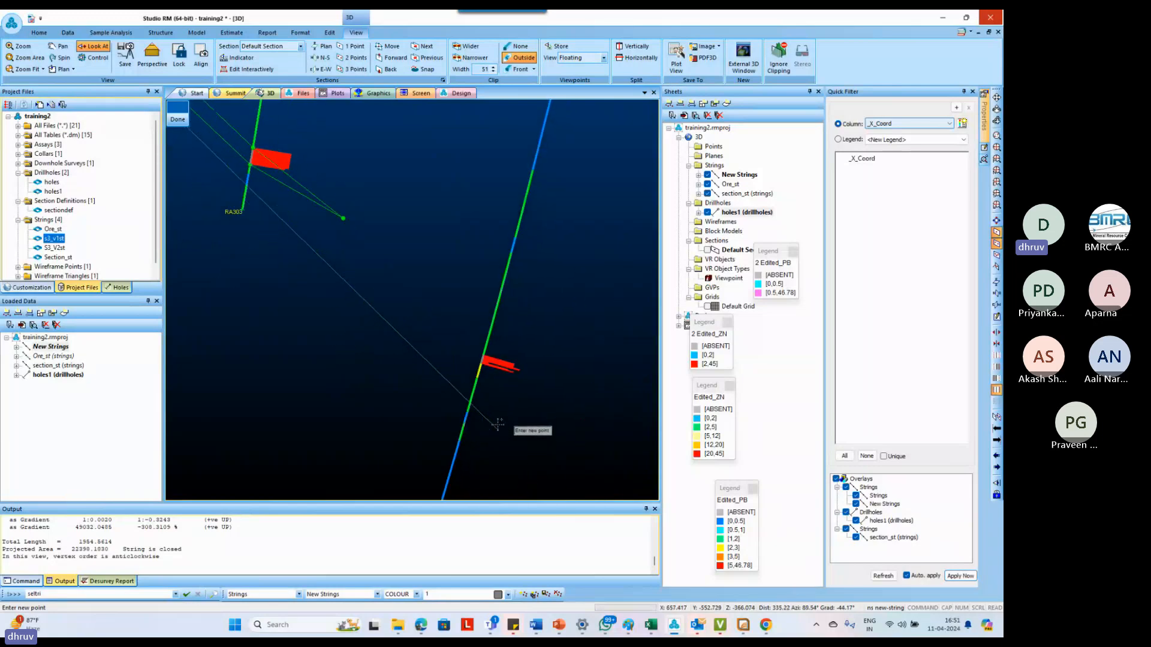
{"action": "scroll", "coordinate": [498, 427], "scroll_direction": "up", "scroll_amount": 2}
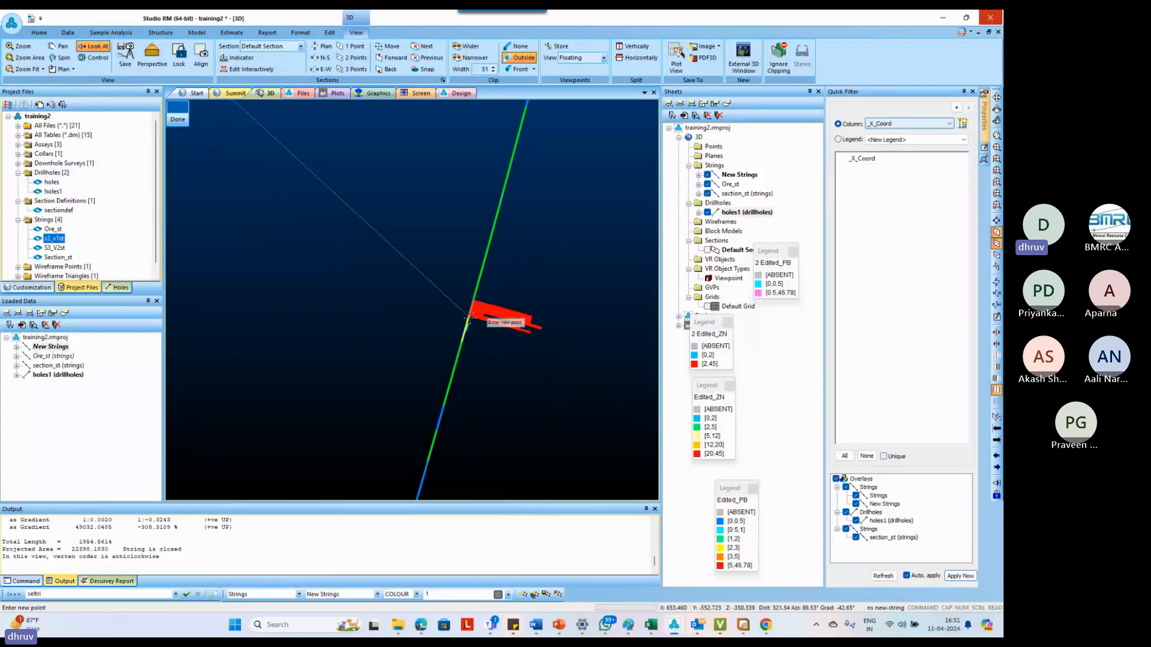
{"action": "scroll", "coordinate": [471, 349], "scroll_direction": "down", "scroll_amount": 3}
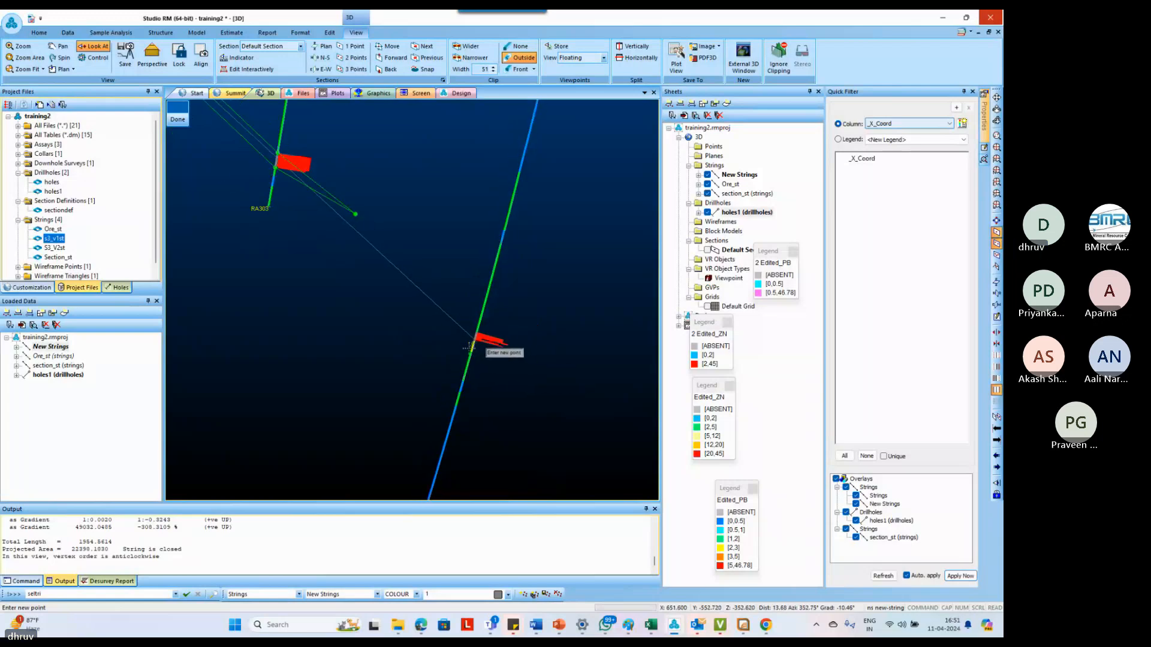
Turn the string at the upper end of RA324's ore intercept and run it back to the upper end of the intercept above RA300
{"action": "scroll", "coordinate": [470, 349], "scroll_direction": "down", "scroll_amount": 2}
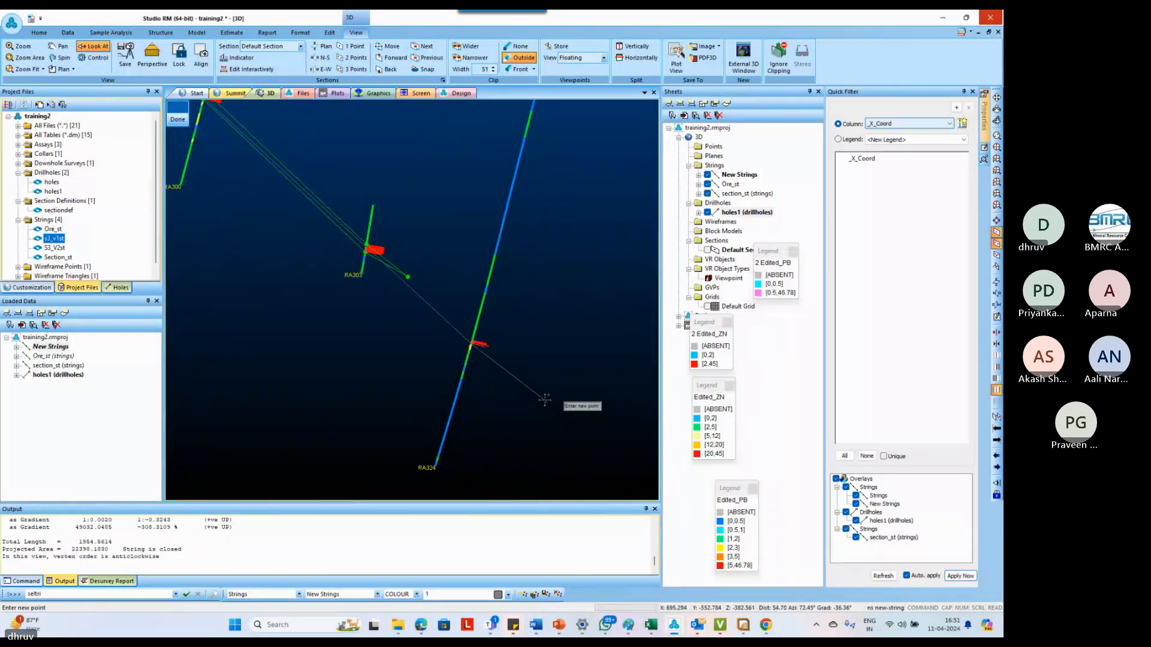
{"action": "scroll", "coordinate": [474, 343], "scroll_direction": "up", "scroll_amount": 3}
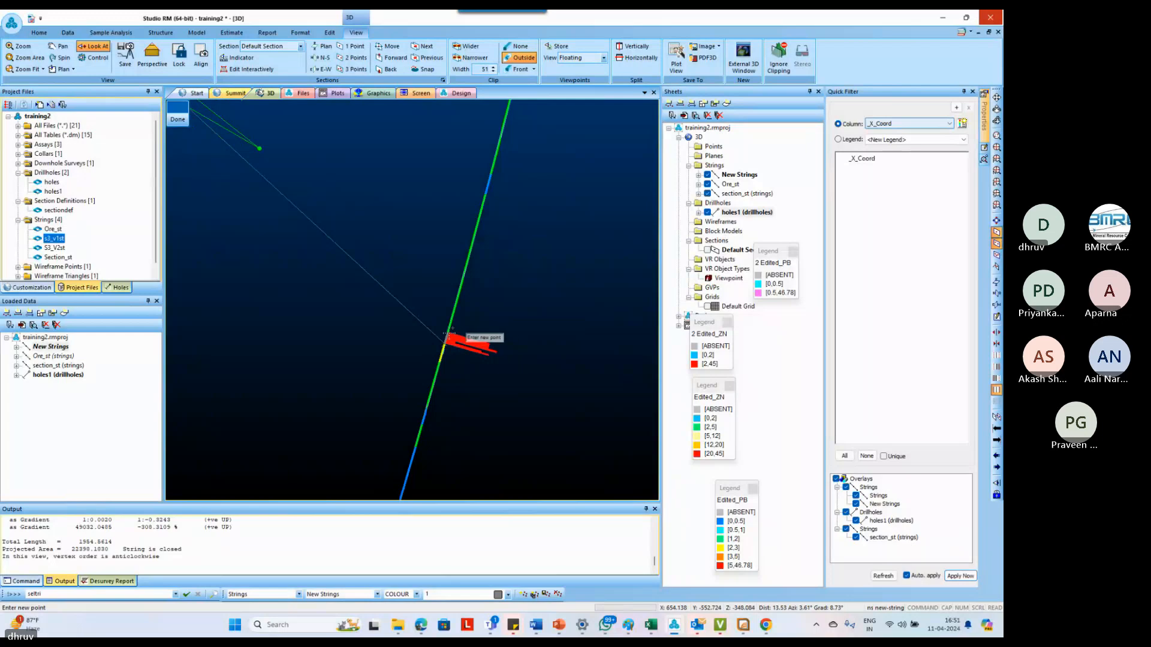
{"action": "scroll", "coordinate": [417, 270], "scroll_direction": "down", "scroll_amount": 2}
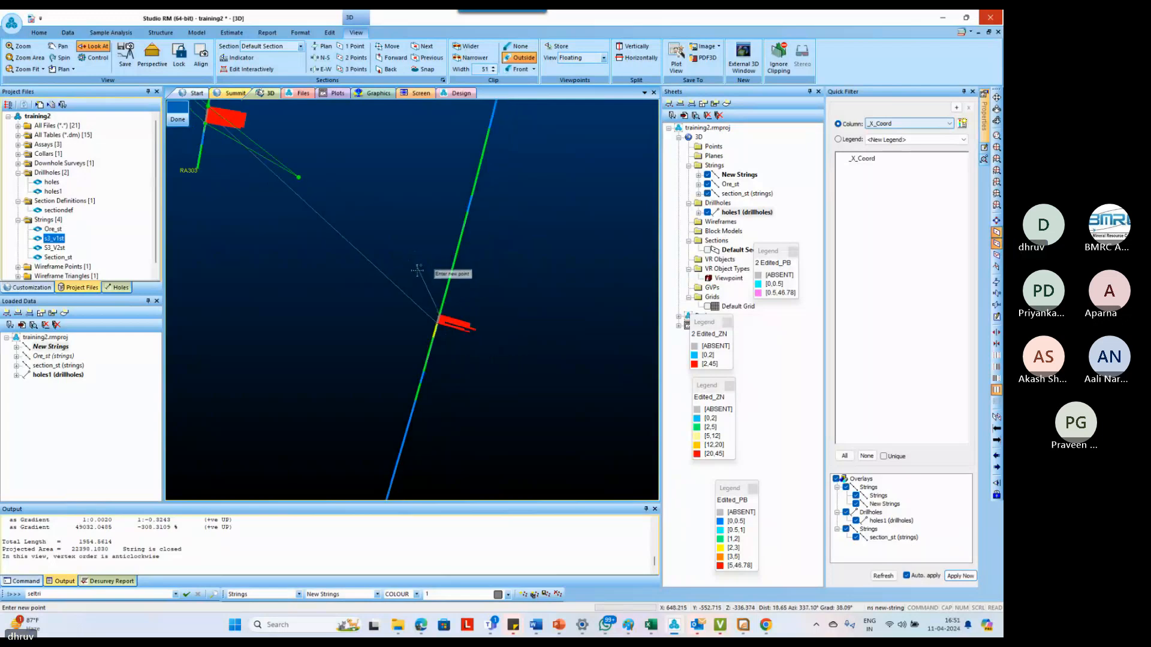
{"action": "scroll", "coordinate": [418, 270], "scroll_direction": "down", "scroll_amount": 2}
{"action": "scroll", "coordinate": [342, 206], "scroll_direction": "down", "scroll_amount": 2}
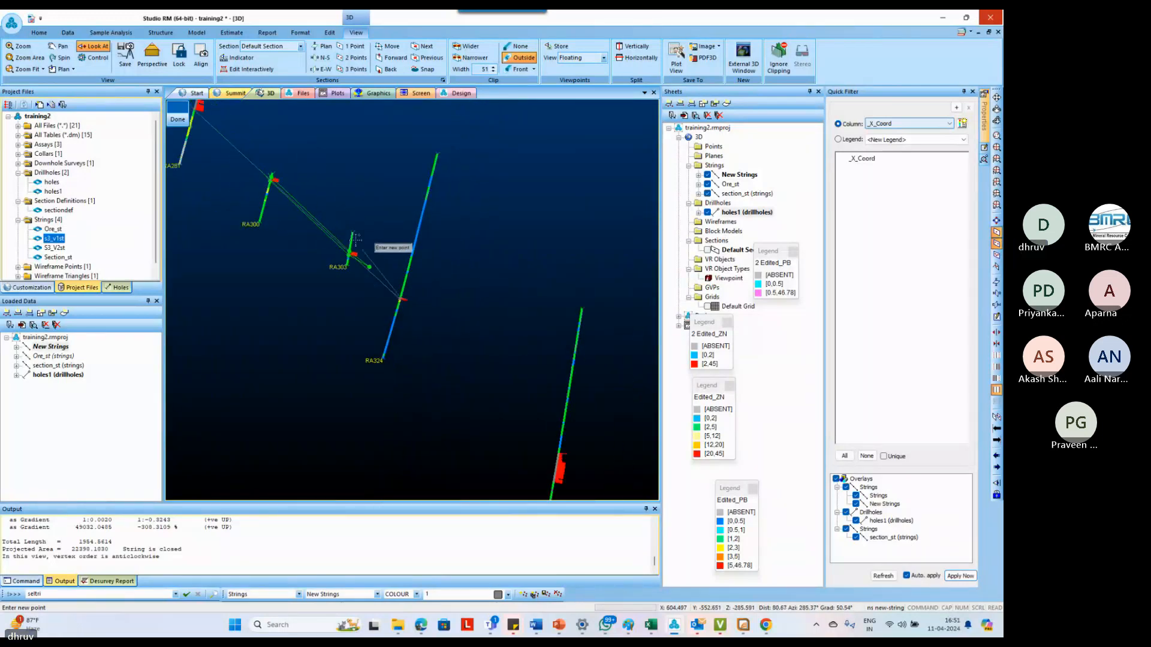
{"action": "scroll", "coordinate": [356, 249], "scroll_direction": "down", "scroll_amount": 3}
{"action": "scroll", "coordinate": [249, 141], "scroll_direction": "up", "scroll_amount": 5}
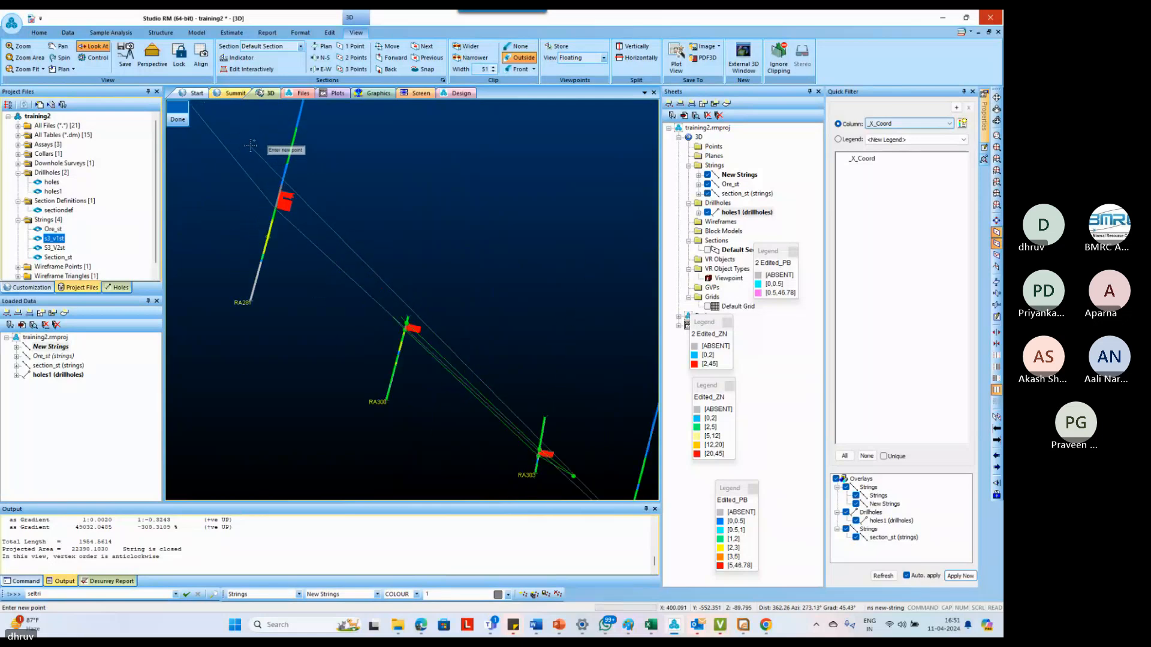
{"action": "scroll", "coordinate": [290, 205], "scroll_direction": "up", "scroll_amount": 5}
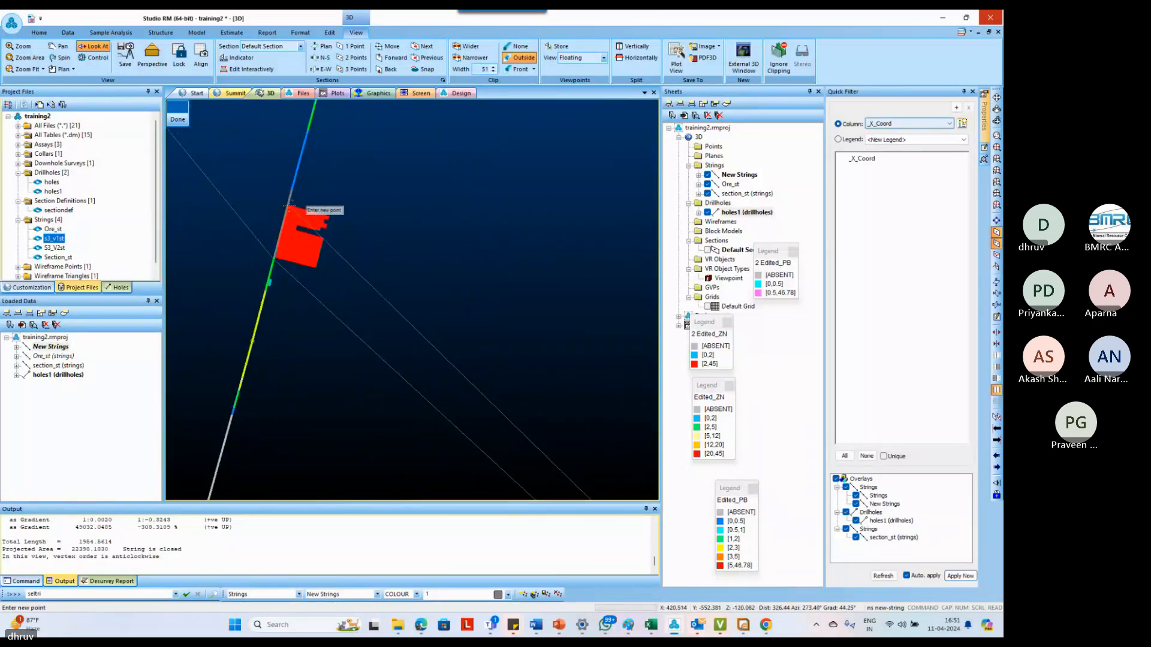
Continue the upper side of the outline along the upper ends of the ore intercepts in RA413 and RA425
{"action": "scroll", "coordinate": [311, 221], "scroll_direction": "down", "scroll_amount": 6}
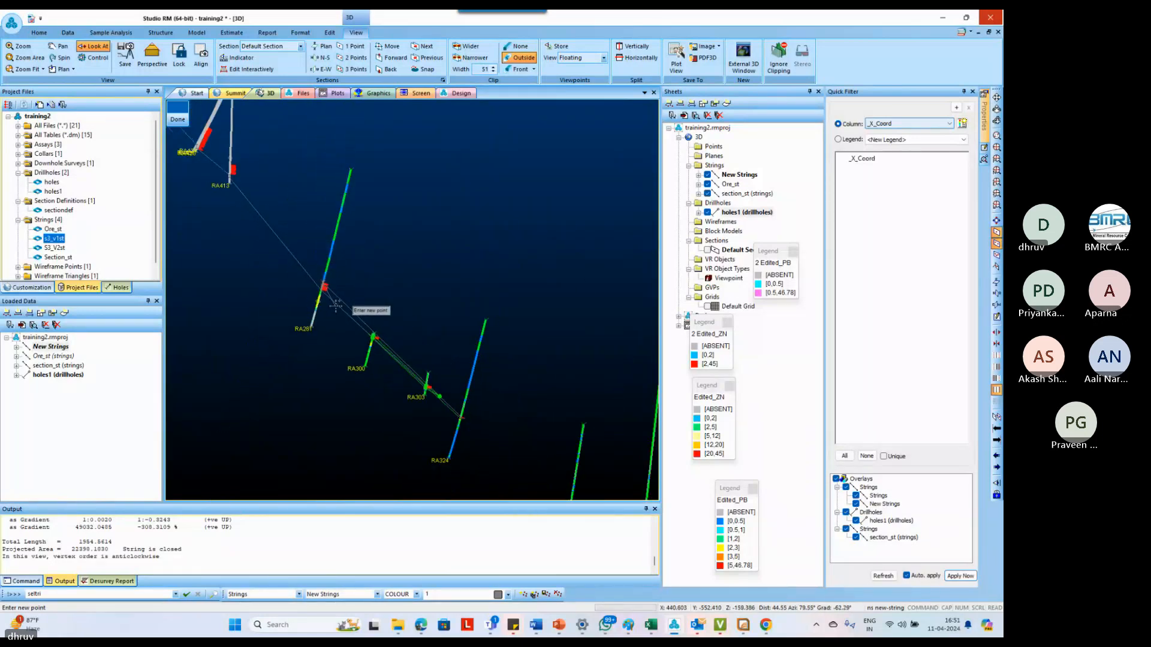
{"action": "scroll", "coordinate": [336, 306], "scroll_direction": "down", "scroll_amount": 2}
{"action": "scroll", "coordinate": [239, 162], "scroll_direction": "down", "scroll_amount": 2}
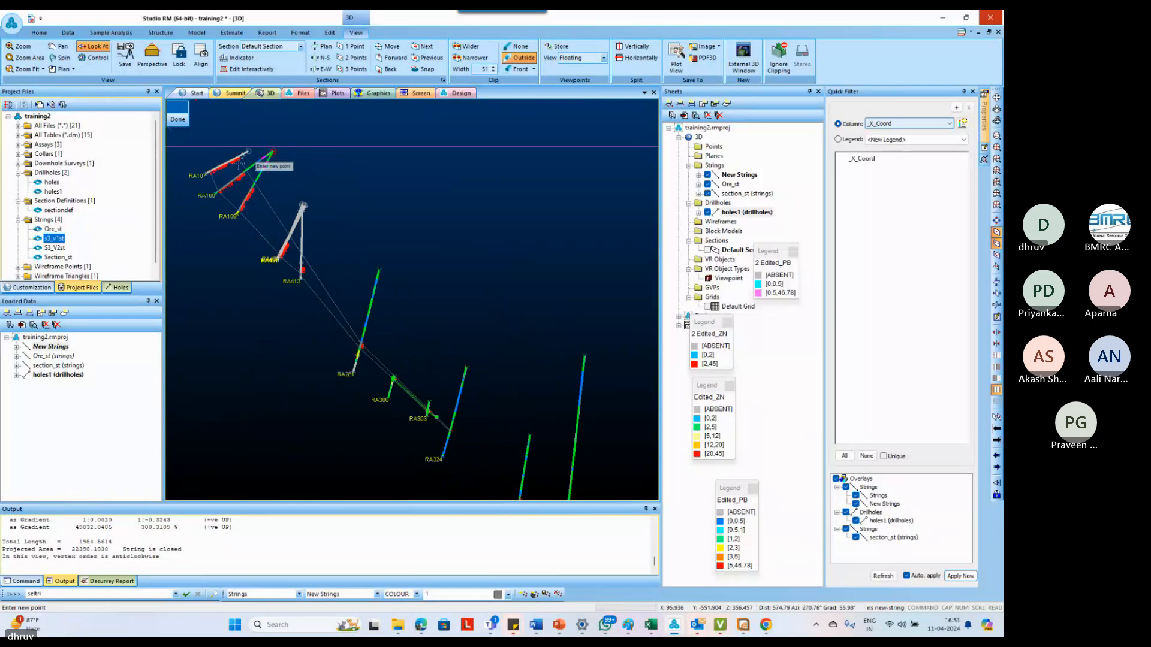
{"action": "scroll", "coordinate": [239, 163], "scroll_direction": "up", "scroll_amount": 3}
{"action": "scroll", "coordinate": [363, 362], "scroll_direction": "up", "scroll_amount": 2}
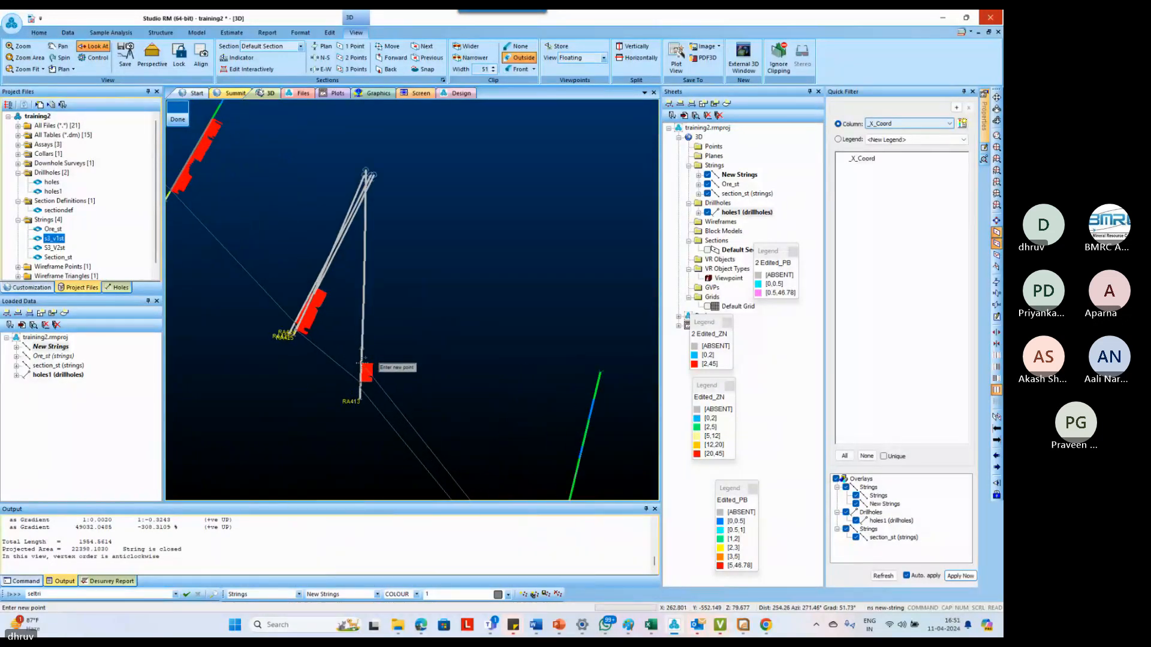
{"action": "scroll", "coordinate": [317, 290], "scroll_direction": "up", "scroll_amount": 3}
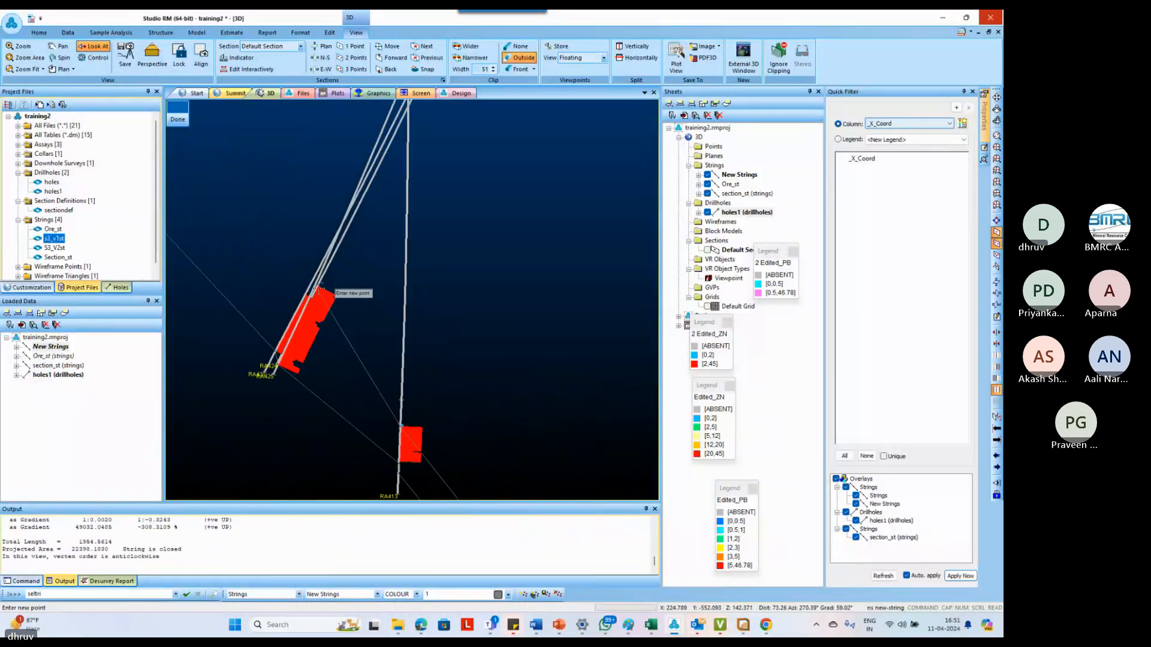
{"action": "scroll", "coordinate": [316, 289], "scroll_direction": "up", "scroll_amount": 2}
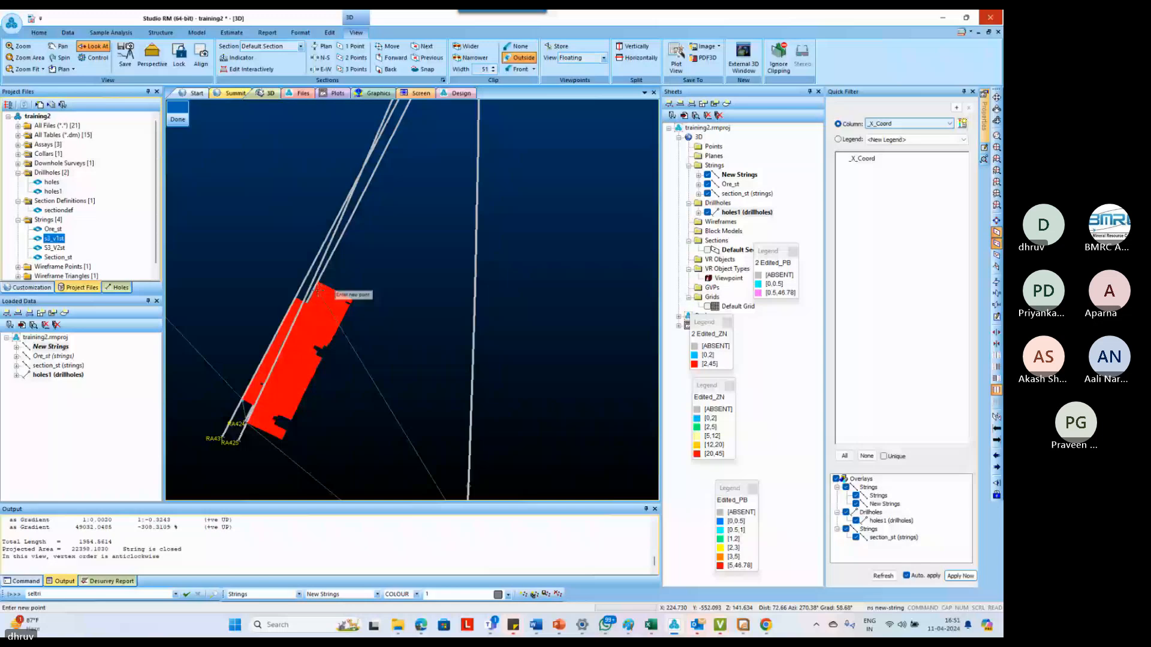
Carry the upper side along the upper ends of the RA100 and RA107 ore intercepts and close the outline
{"action": "scroll", "coordinate": [268, 312], "scroll_direction": "down", "scroll_amount": 3}
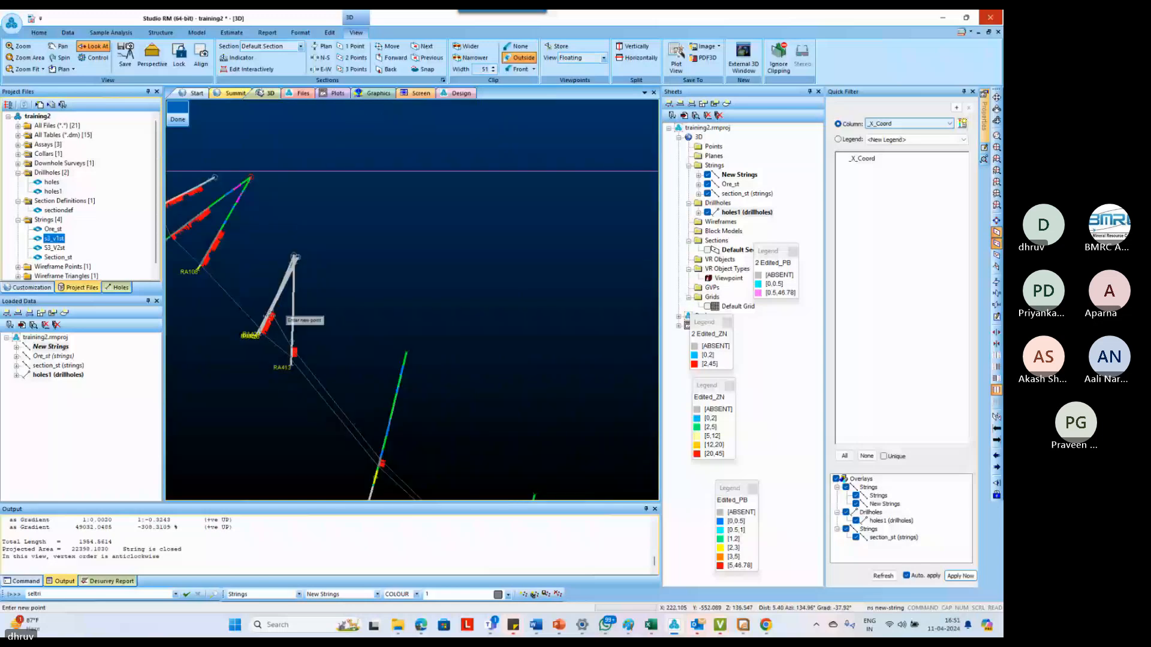
{"action": "scroll", "coordinate": [270, 315], "scroll_direction": "up", "scroll_amount": 5}
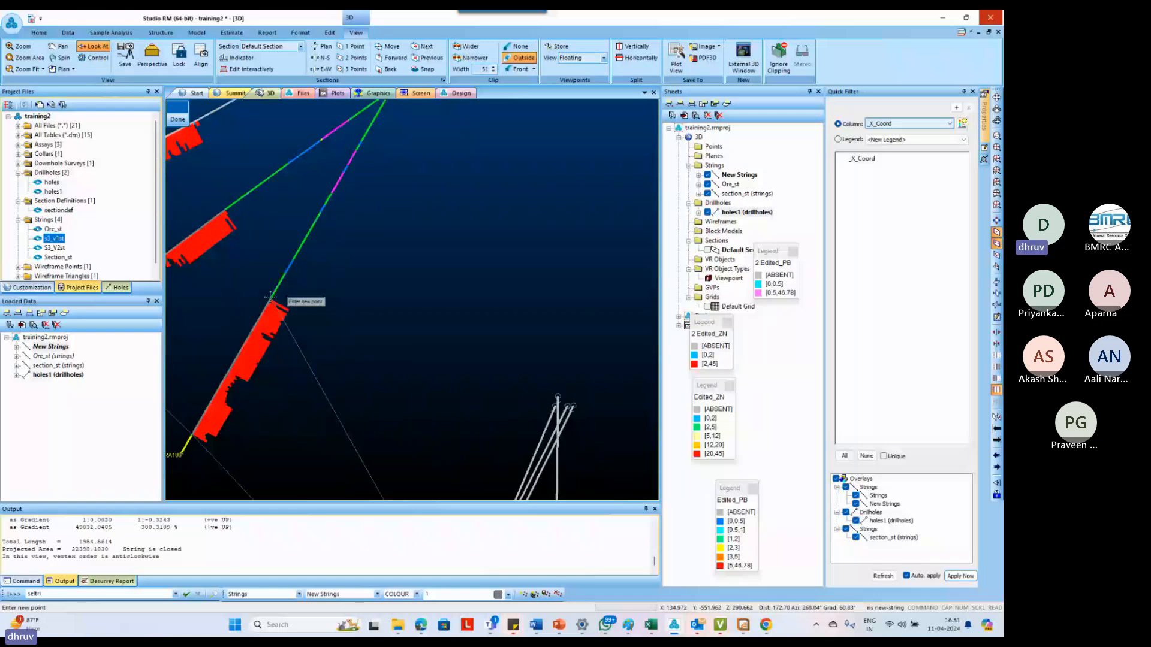
{"action": "scroll", "coordinate": [270, 296], "scroll_direction": "down", "scroll_amount": 5}
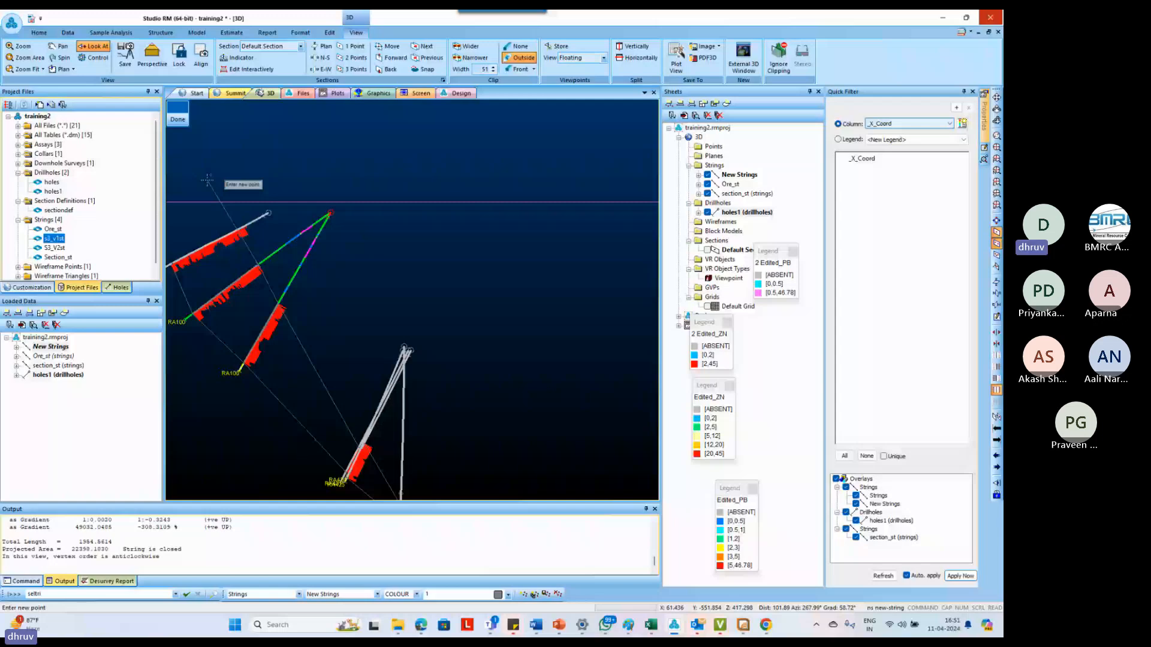
{"action": "scroll", "coordinate": [287, 266], "scroll_direction": "up", "scroll_amount": 5}
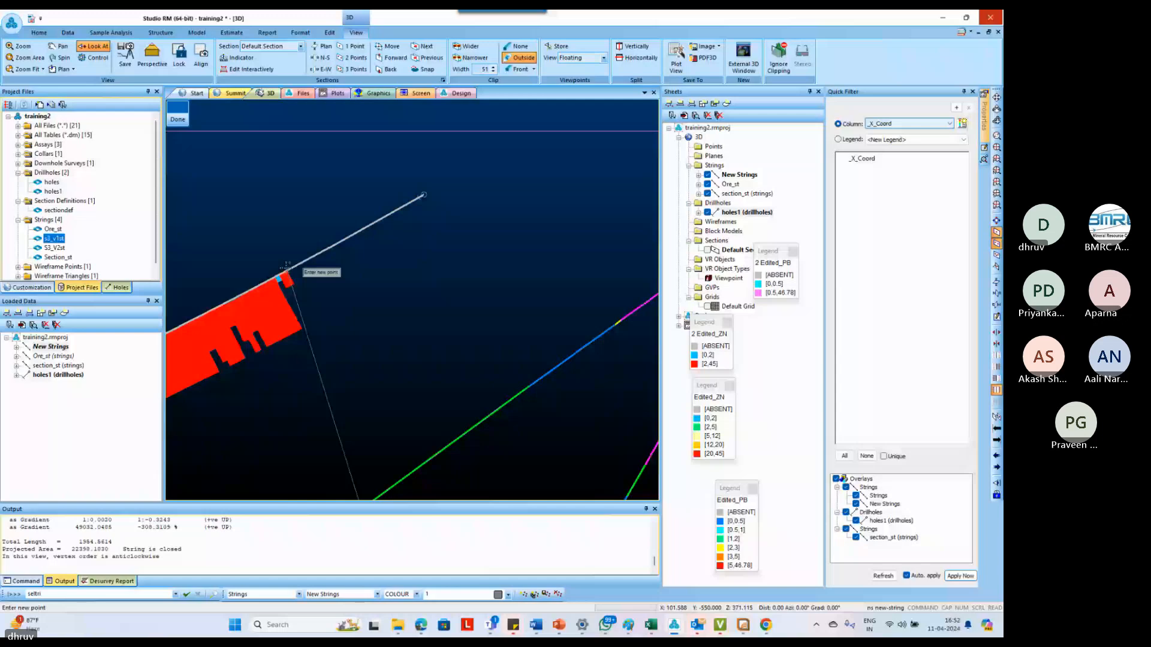
{"action": "scroll", "coordinate": [245, 290], "scroll_direction": "down", "scroll_amount": 5}
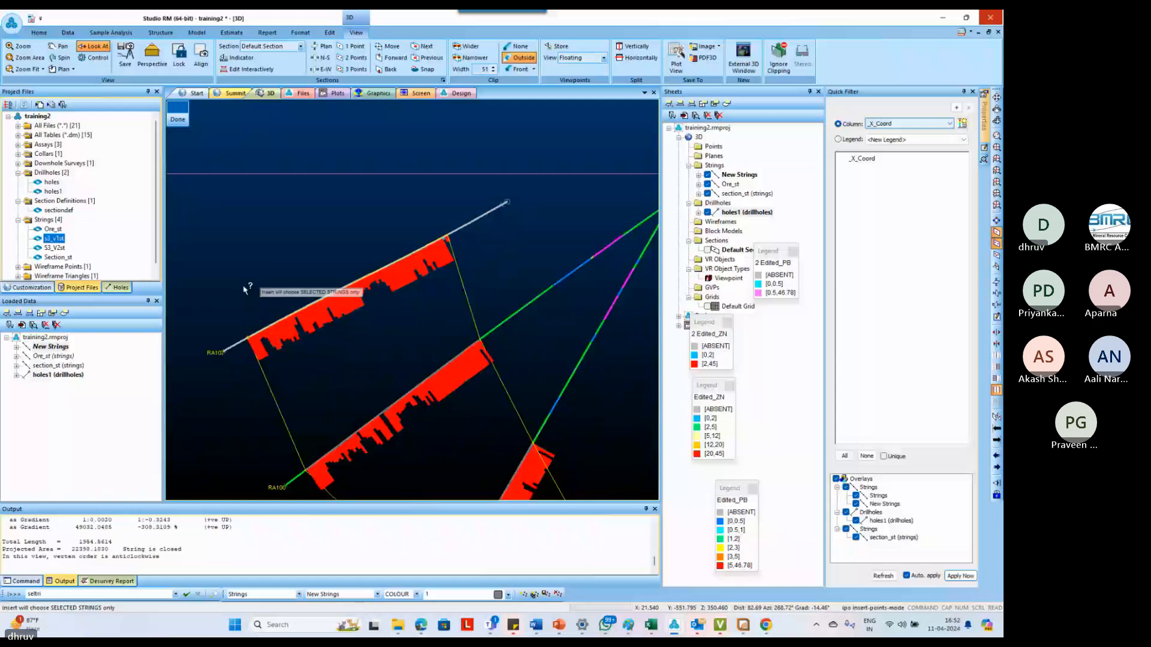
Insert two points into the outline above RA107, up to the surface line, and undo the last insertion
{"action": "left_click", "coordinate": [245, 219]}
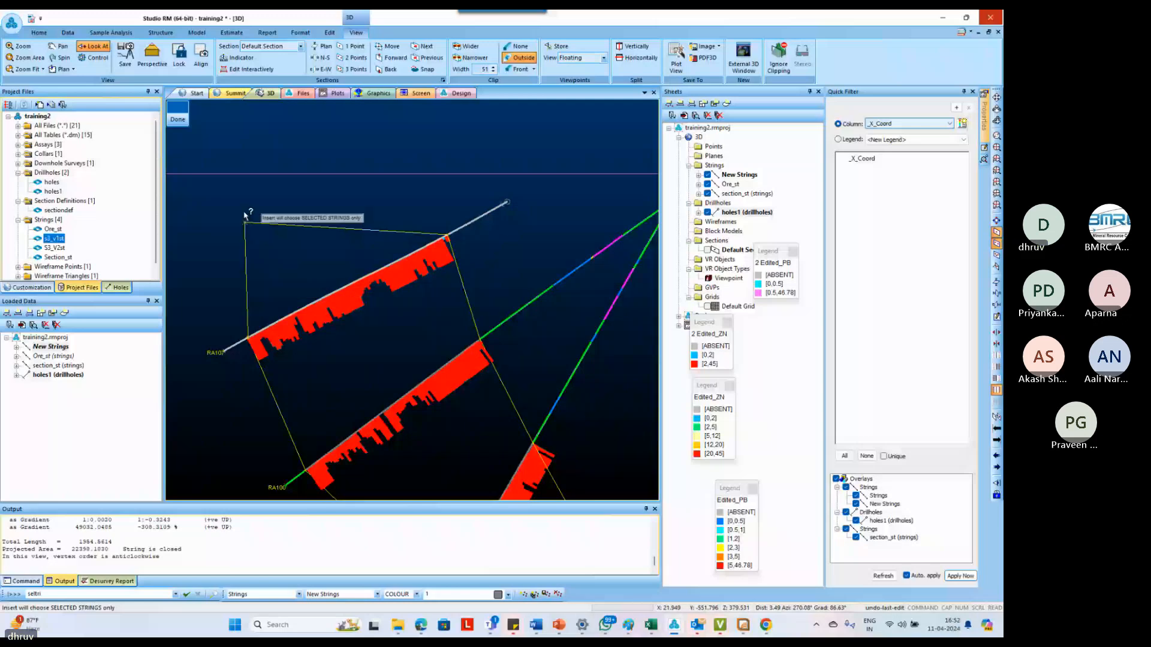
{"action": "left_click", "coordinate": [247, 175]}
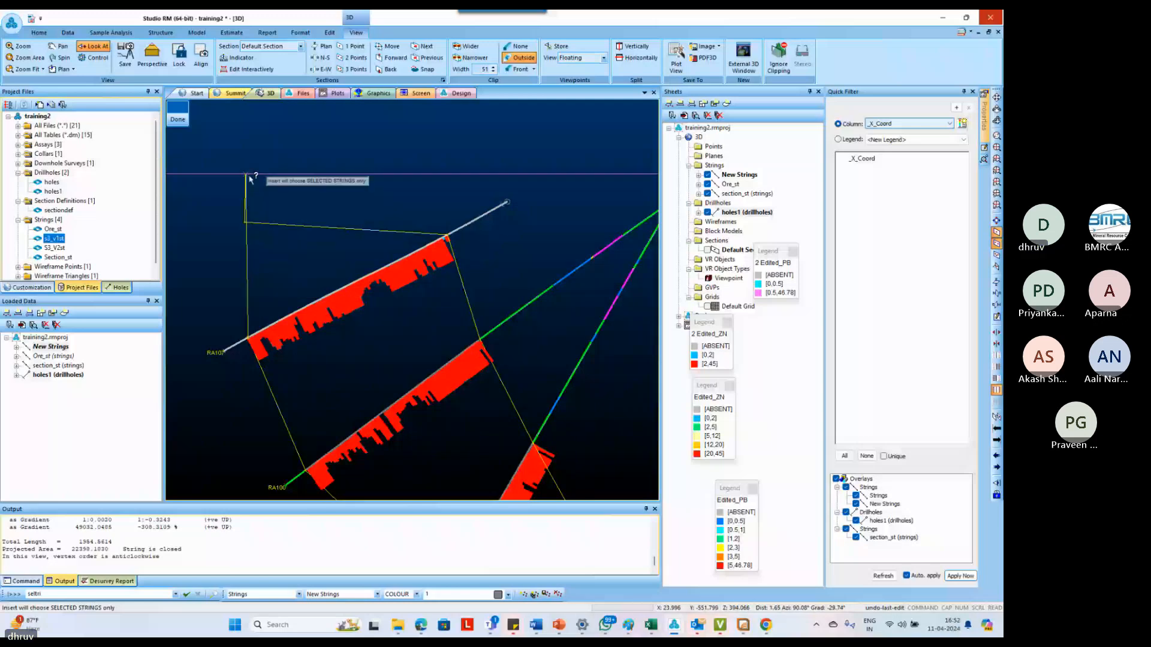
{"action": "key", "text": "ctrl+z"}
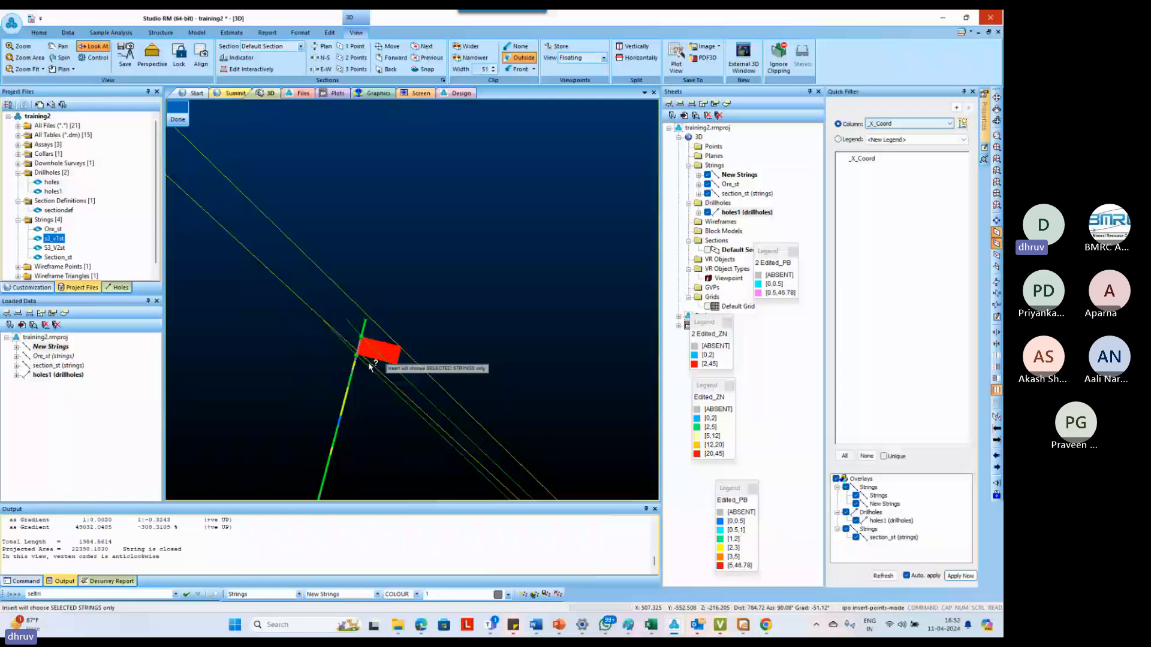
Insert points into the outline at the ends of the RA300 and RA303 ore intercepts, finish inserting, and deselect the string
{"action": "scroll", "coordinate": [369, 366], "scroll_direction": "up", "scroll_amount": 3}
{"action": "right_click", "coordinate": [354, 310]}
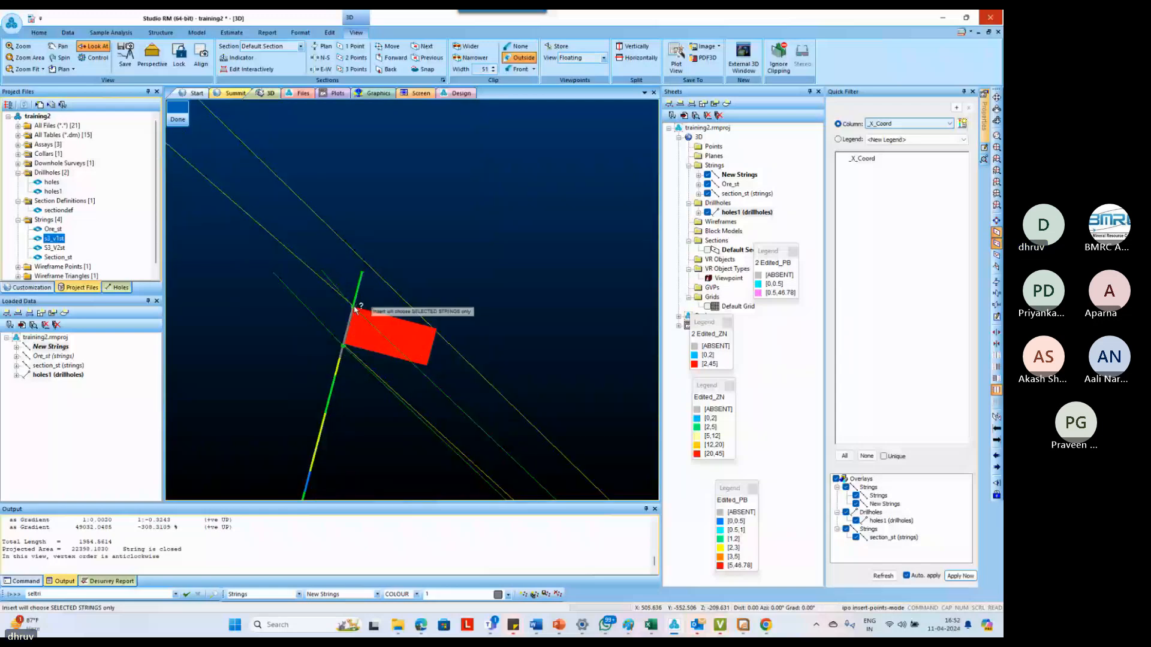
{"action": "left_click_drag", "start_coordinate": [354, 308], "coordinate": [348, 313]}
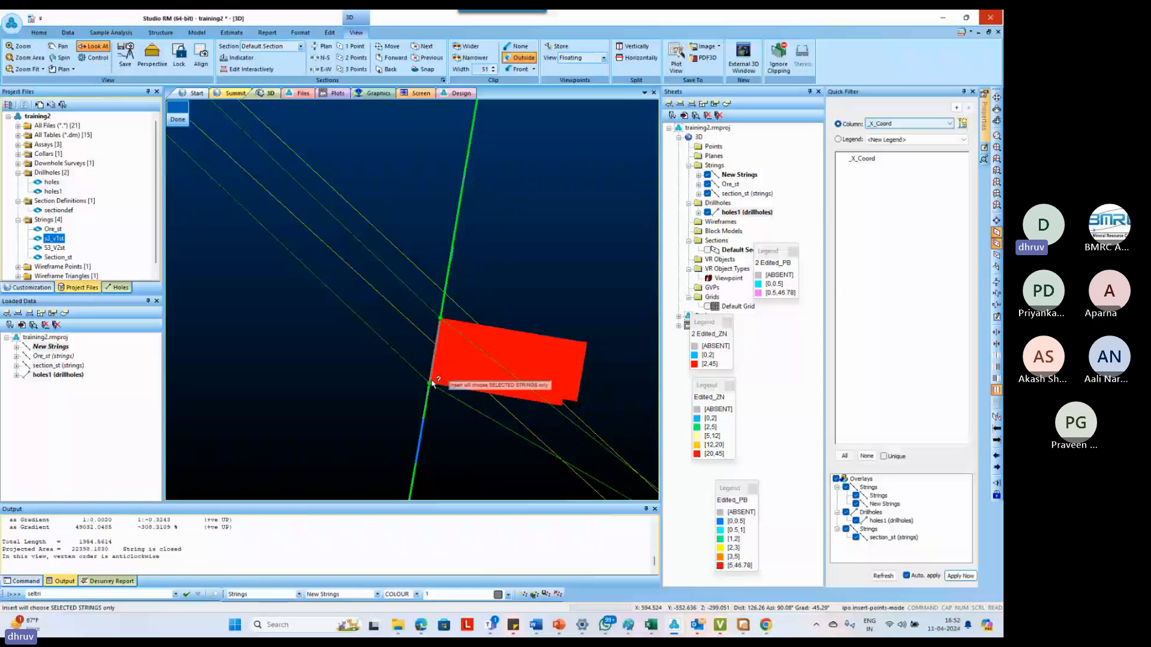
{"action": "scroll", "coordinate": [434, 383], "scroll_direction": "down", "scroll_amount": 3}
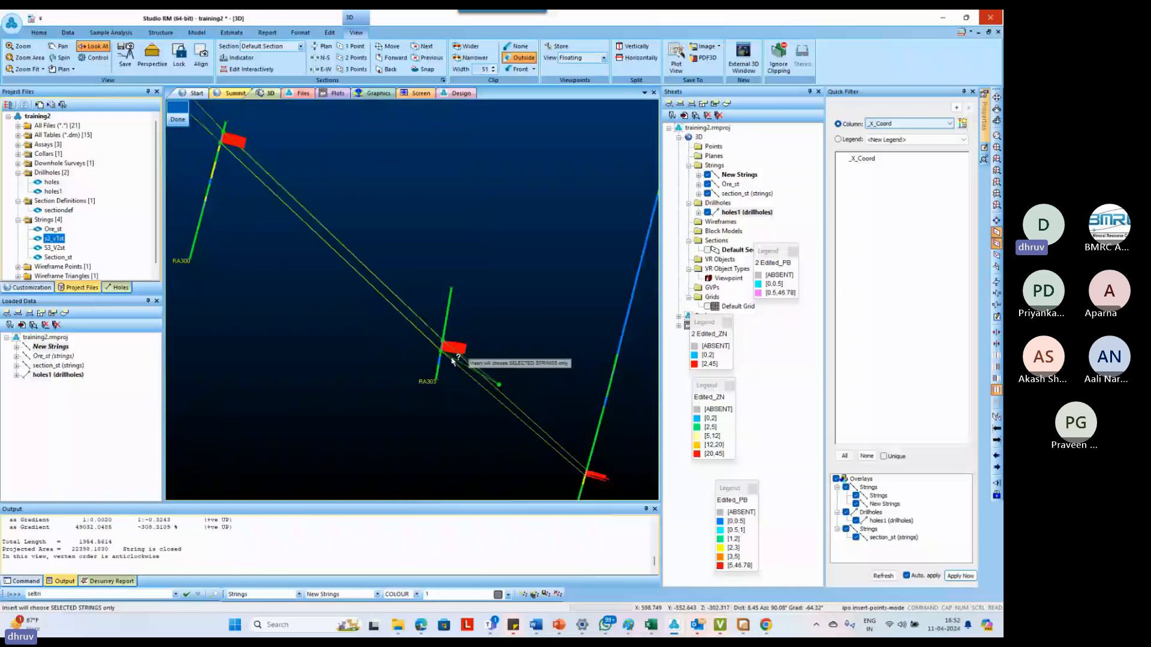
{"action": "scroll", "coordinate": [496, 393], "scroll_direction": "up", "scroll_amount": 2}
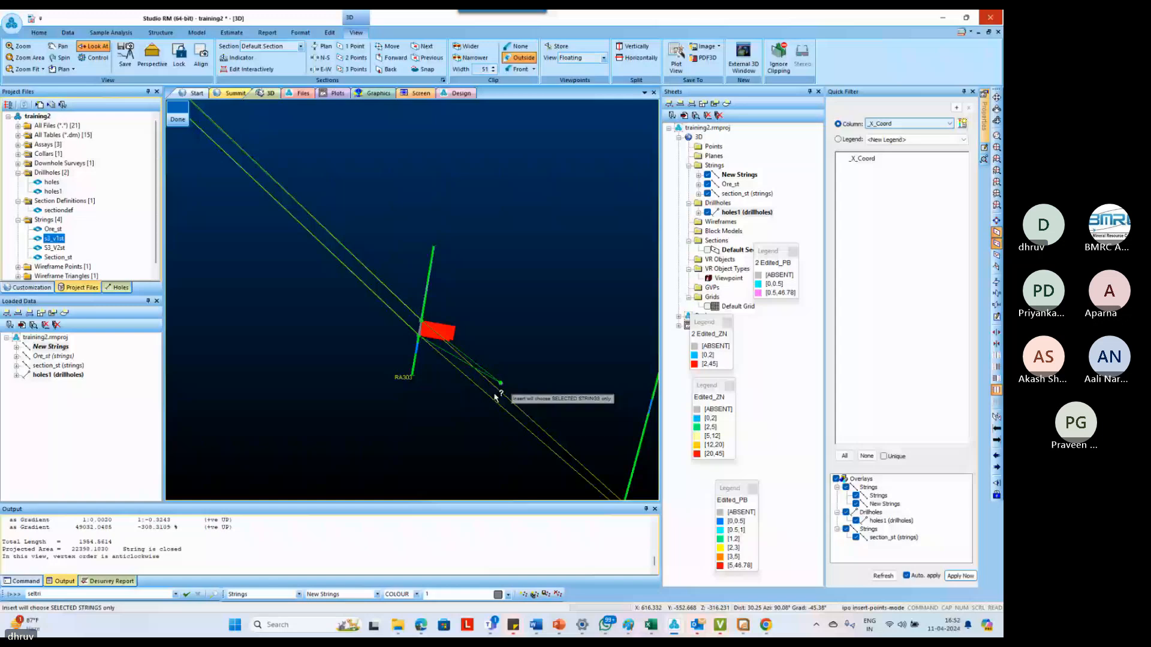
{"action": "key", "text": "Escape"}
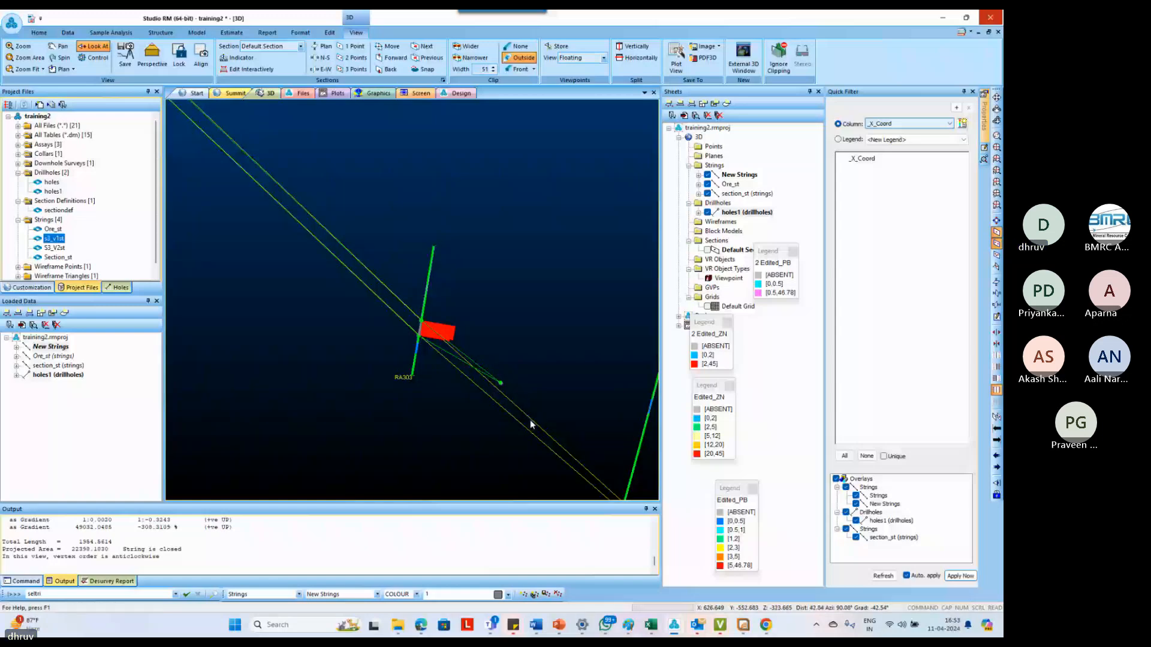
{"action": "left_click", "coordinate": [556, 390]}
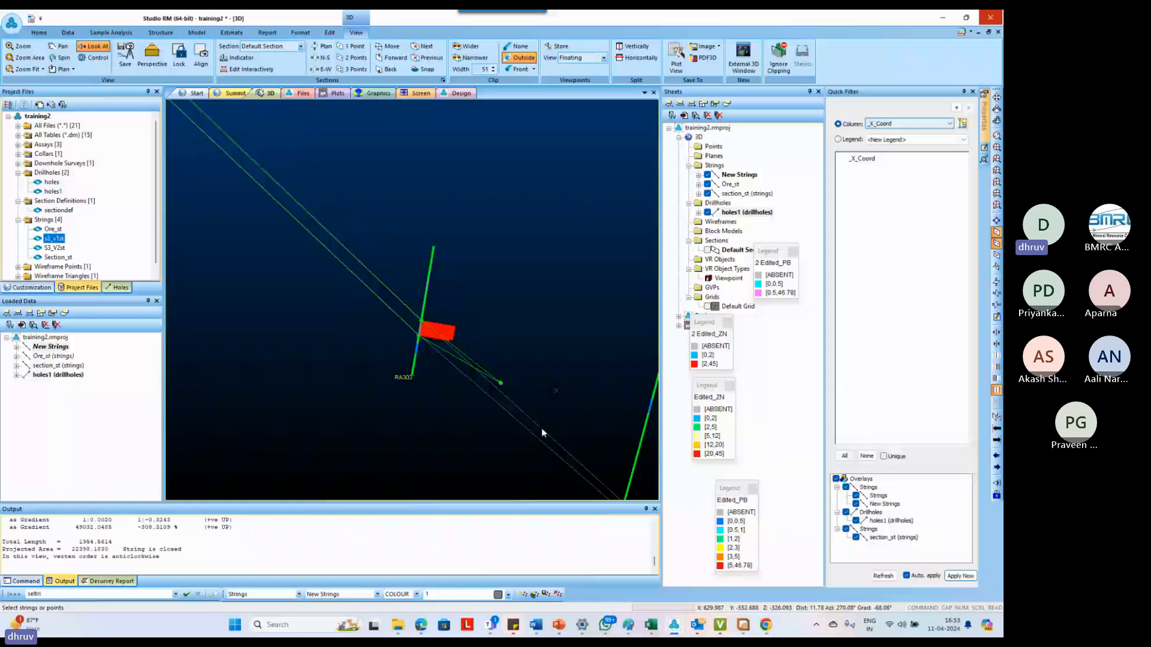
{"action": "scroll", "coordinate": [542, 433], "scroll_direction": "down", "scroll_amount": 3}
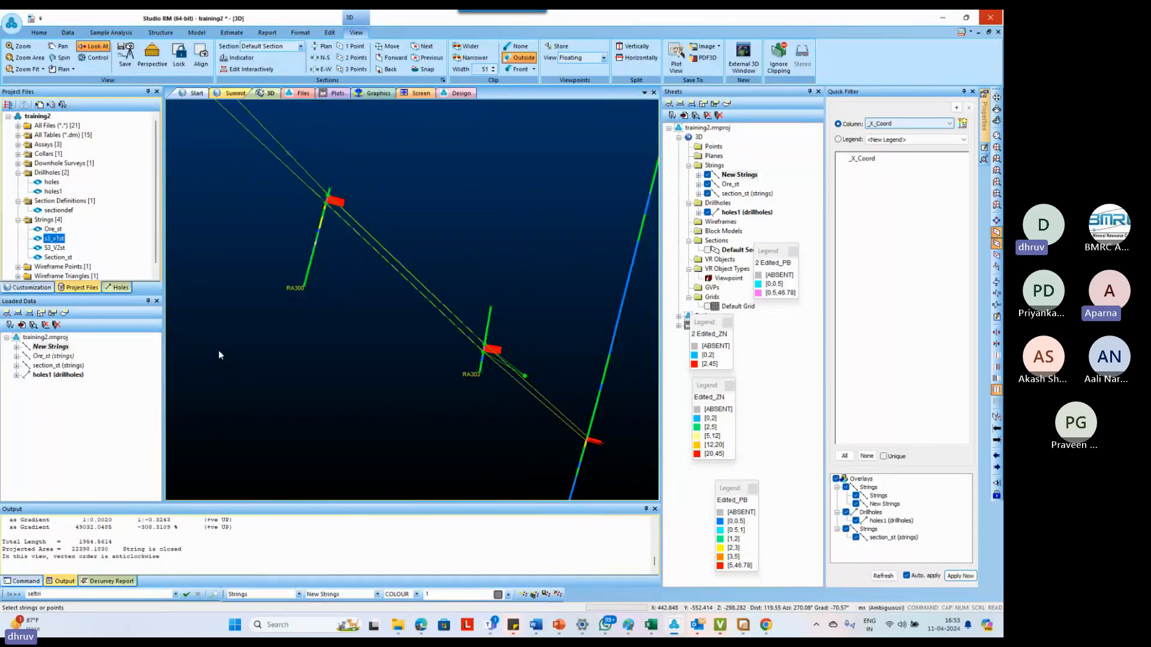
{"action": "type", "text": "o"}
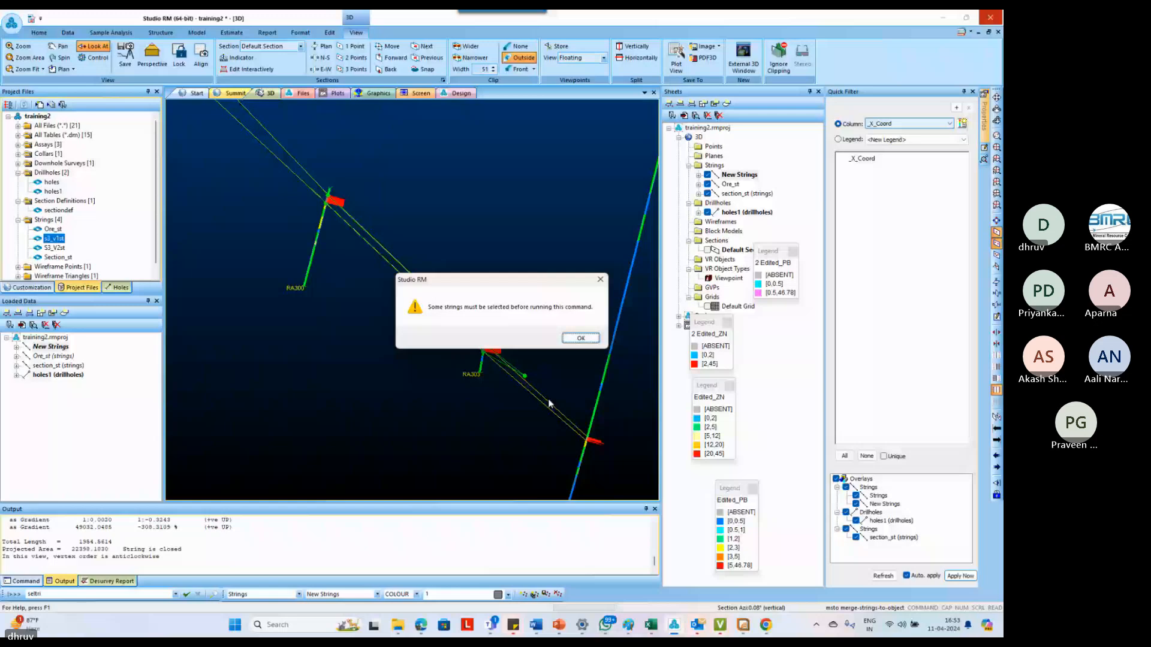
{"action": "key", "text": "Return"}
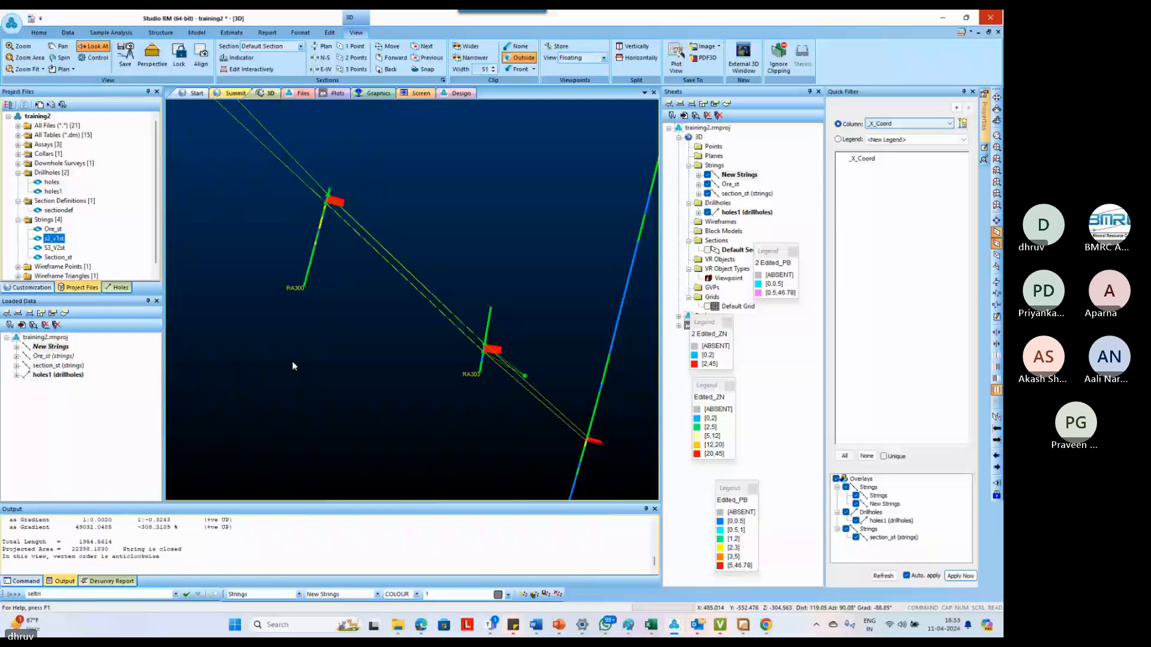
Make Ore_st the current strings object
{"action": "left_click", "coordinate": [276, 158]}
{"action": "left_click", "coordinate": [59, 356]}
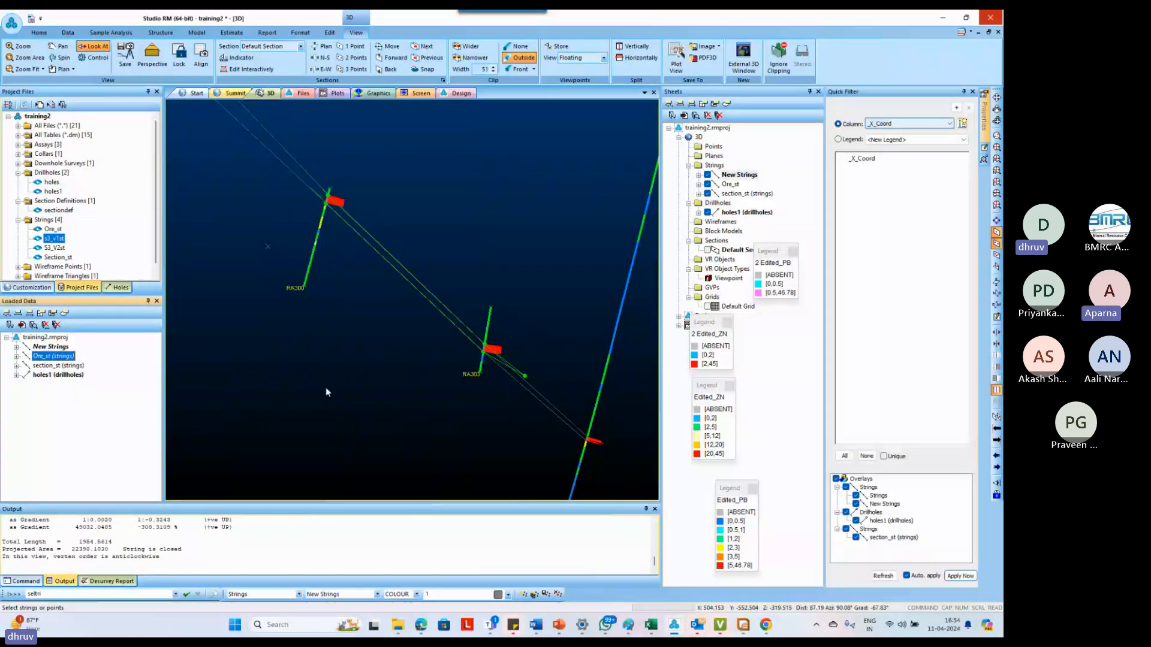
{"action": "left_click", "coordinate": [65, 357]}
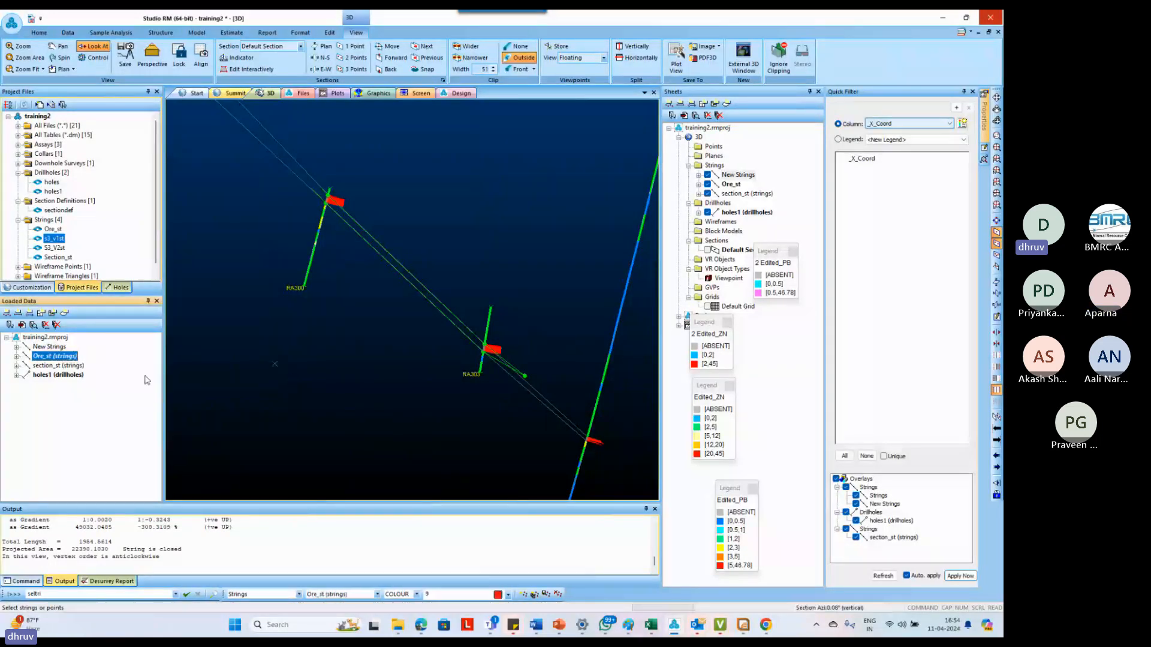
{"action": "left_click", "coordinate": [63, 376]}
{"action": "left_click", "coordinate": [47, 357]}
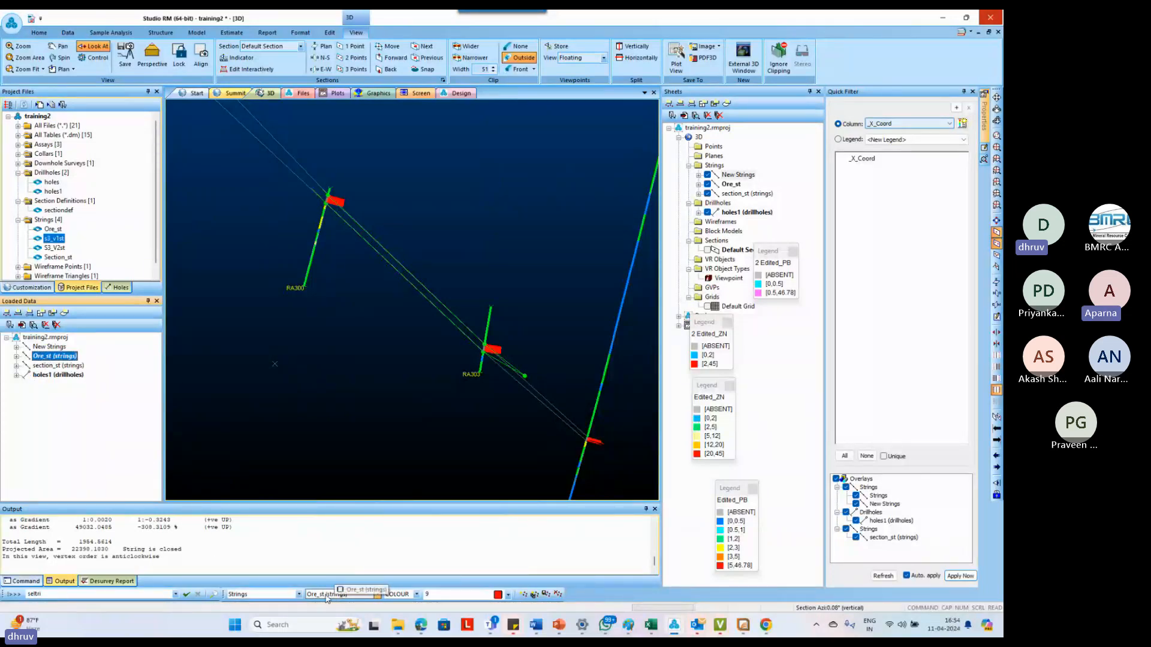
{"action": "left_click", "coordinate": [275, 157]}
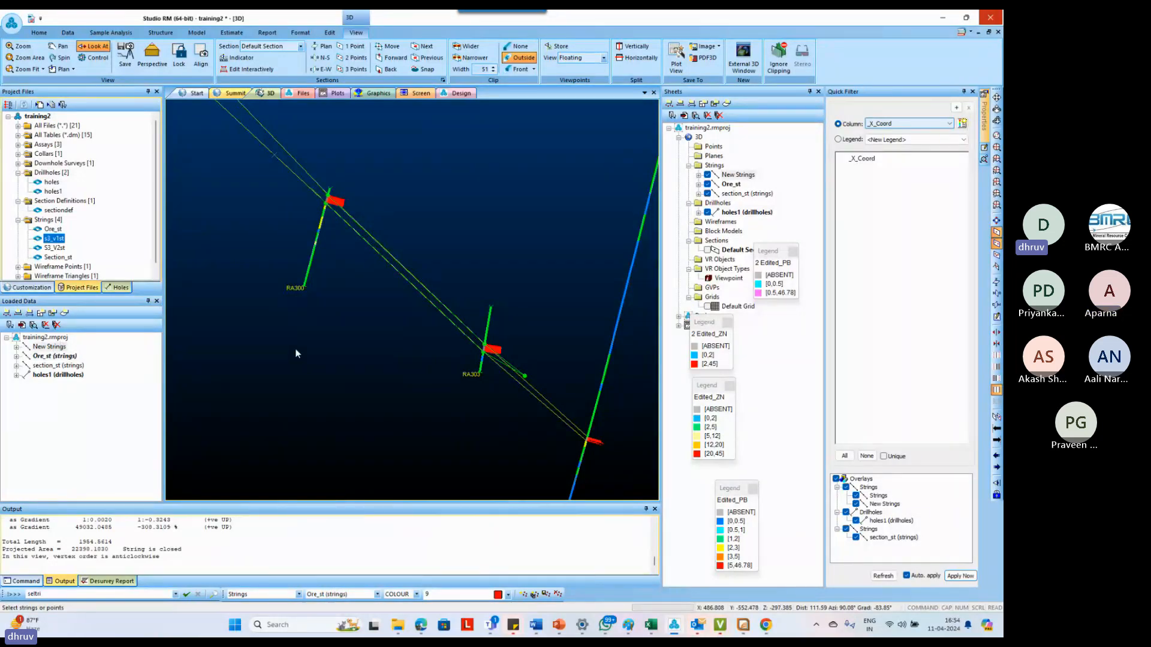
{"action": "key", "text": "s"}
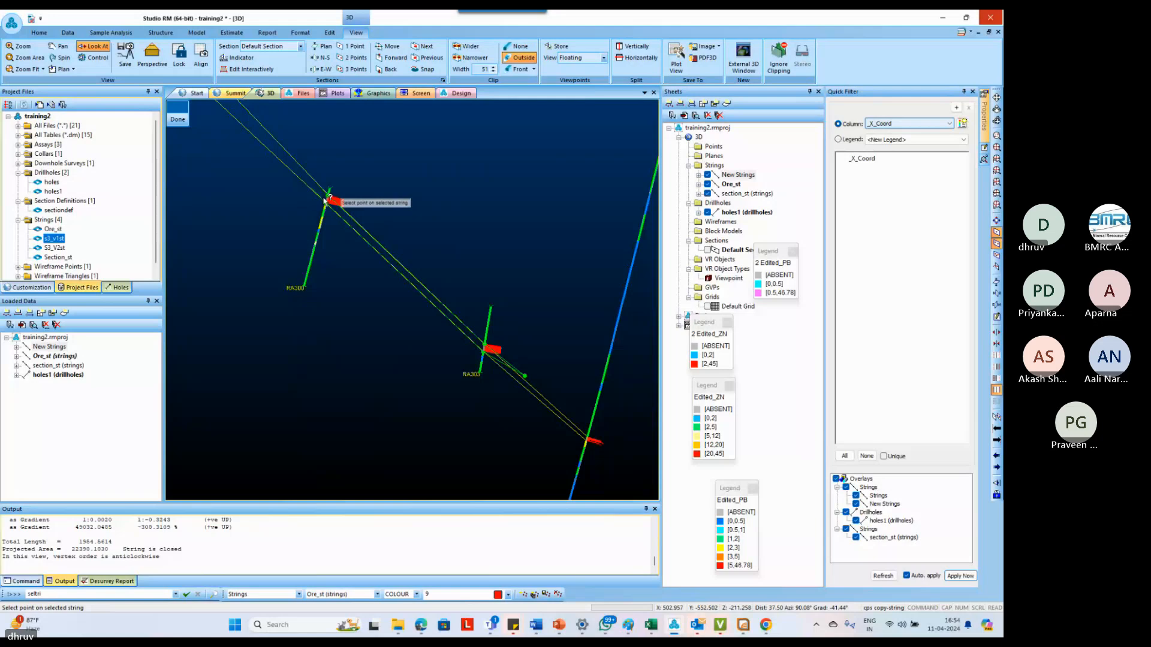
{"action": "left_click", "coordinate": [178, 115]}
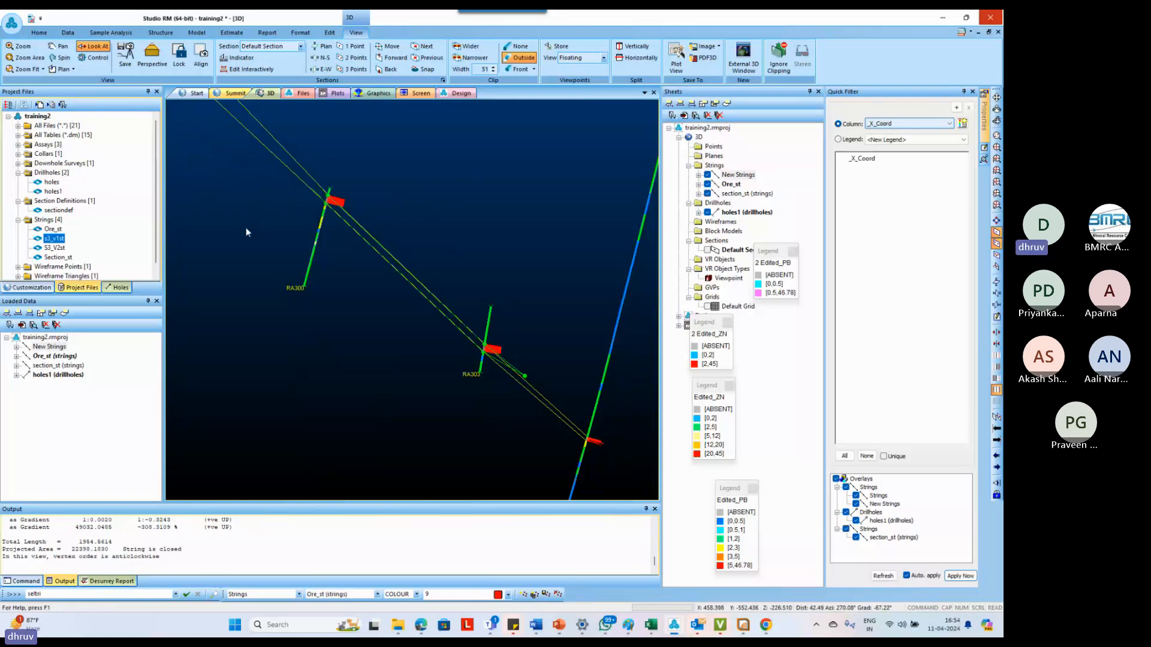
Select the ore outline on the current section and merge it into the Ore_st strings object
{"action": "left_click", "coordinate": [272, 154]}
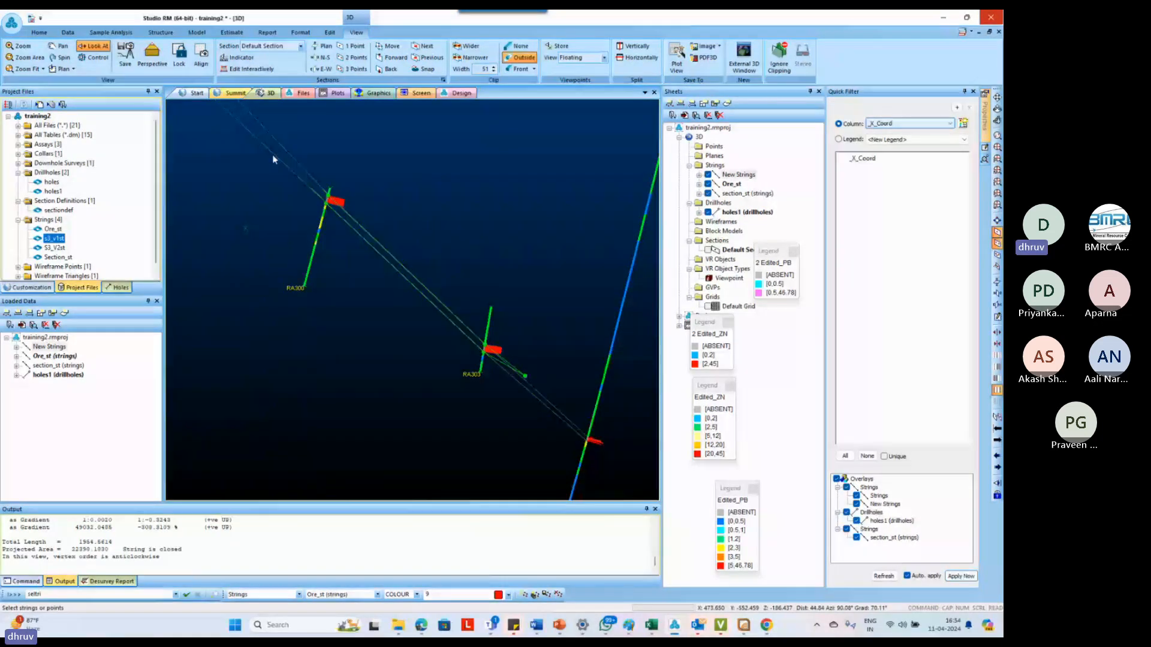
{"action": "left_click", "coordinate": [272, 159]}
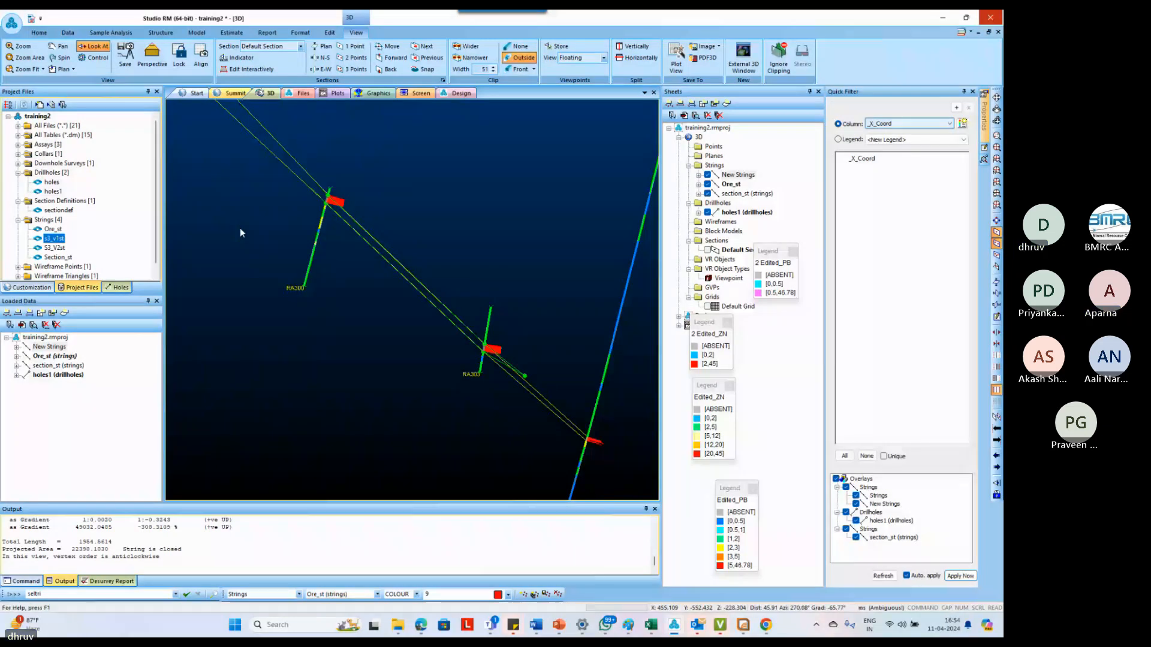
{"action": "type", "text": "to merge-strings-to-object"}
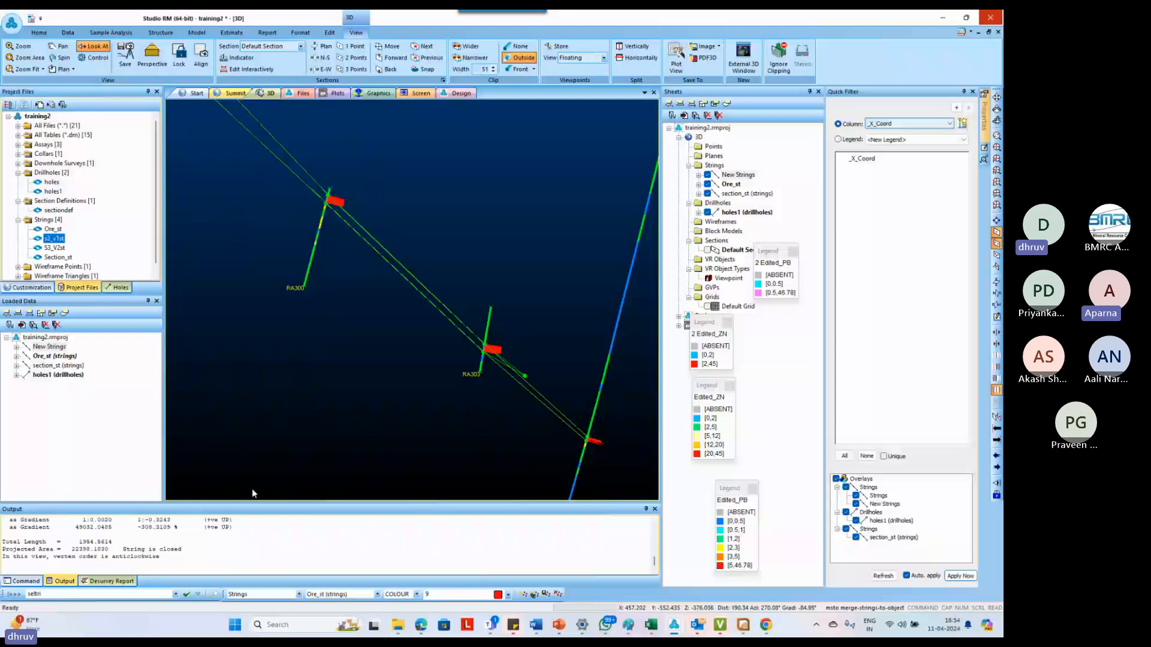
Hide the New Strings object and check that the merged outline can still be selected in Ore_st
{"action": "left_click", "coordinate": [90, 349]}
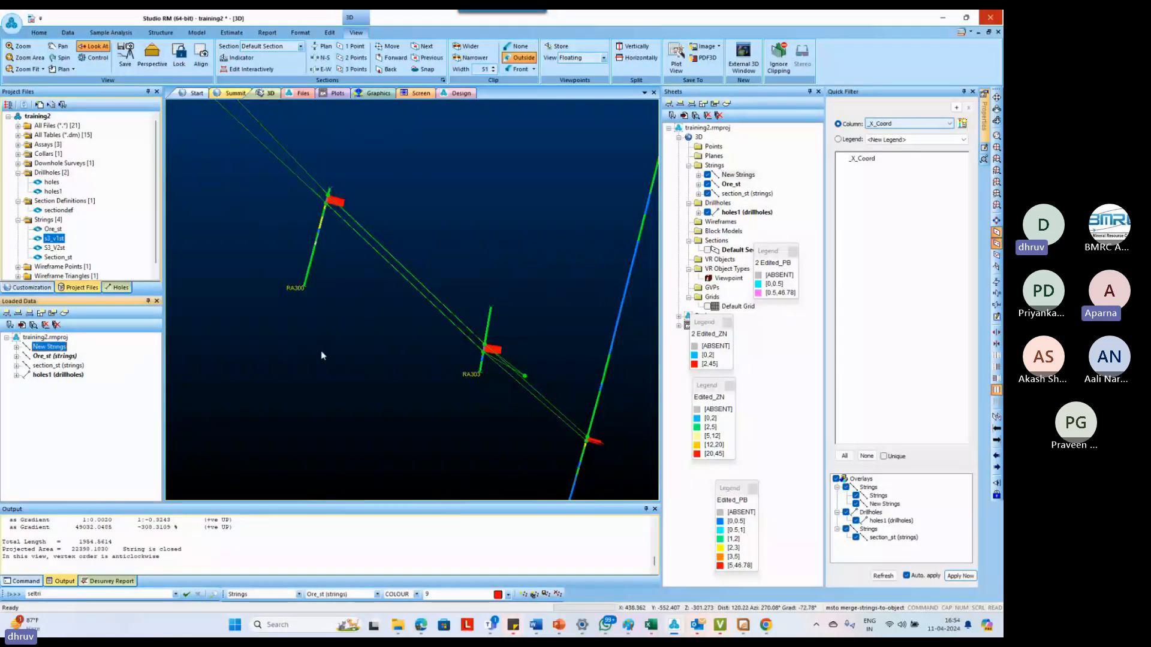
{"action": "left_click", "coordinate": [708, 175]}
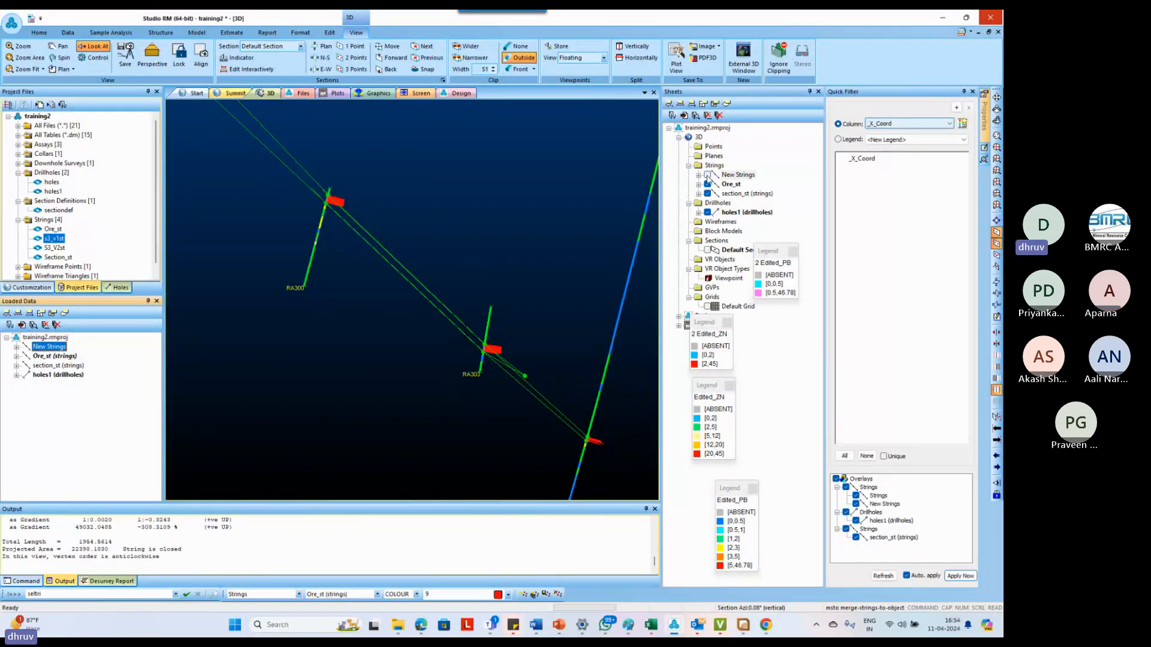
{"action": "left_click", "coordinate": [423, 337]}
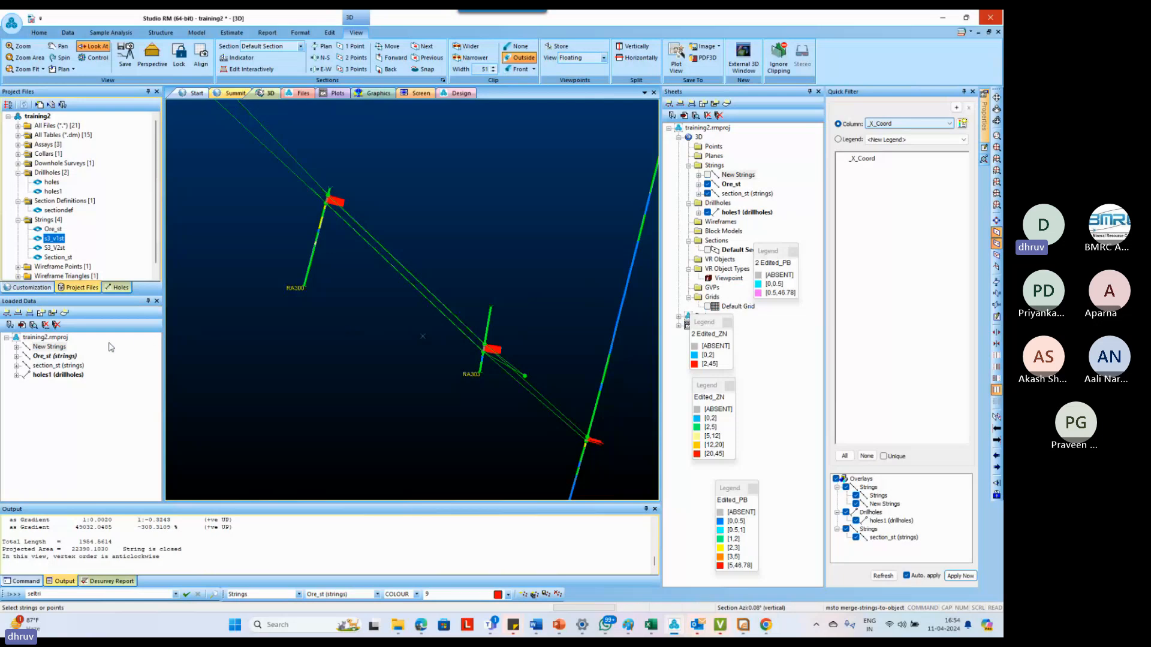
{"action": "left_click", "coordinate": [64, 356]}
{"action": "left_click", "coordinate": [271, 153]}
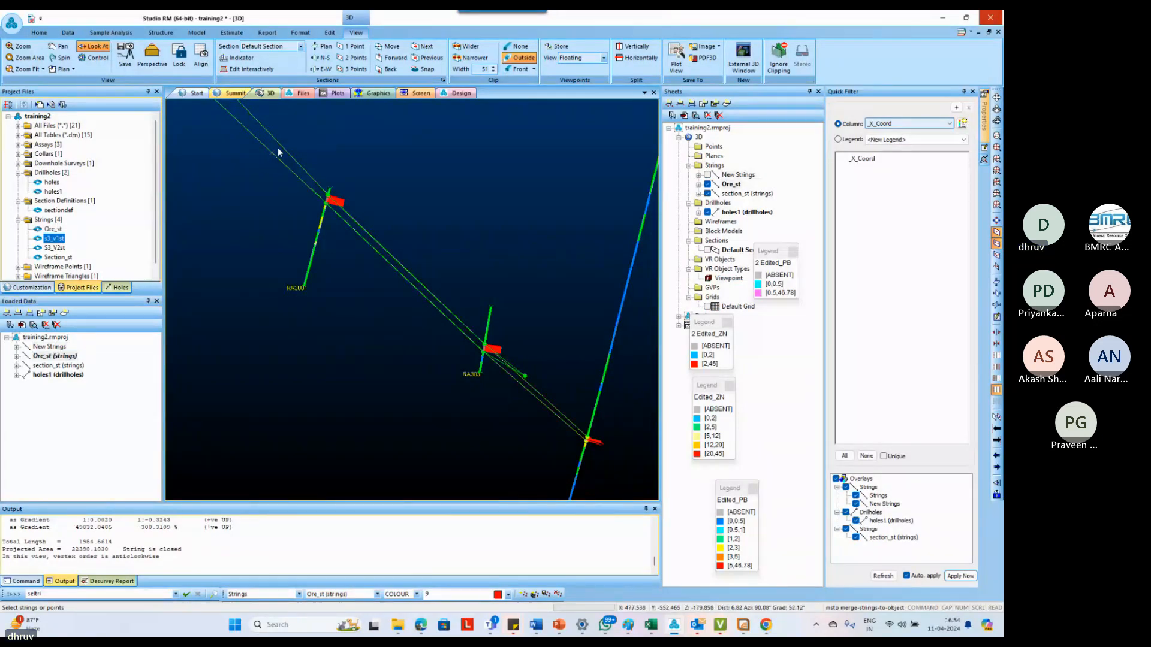
{"action": "left_click", "coordinate": [54, 348]}
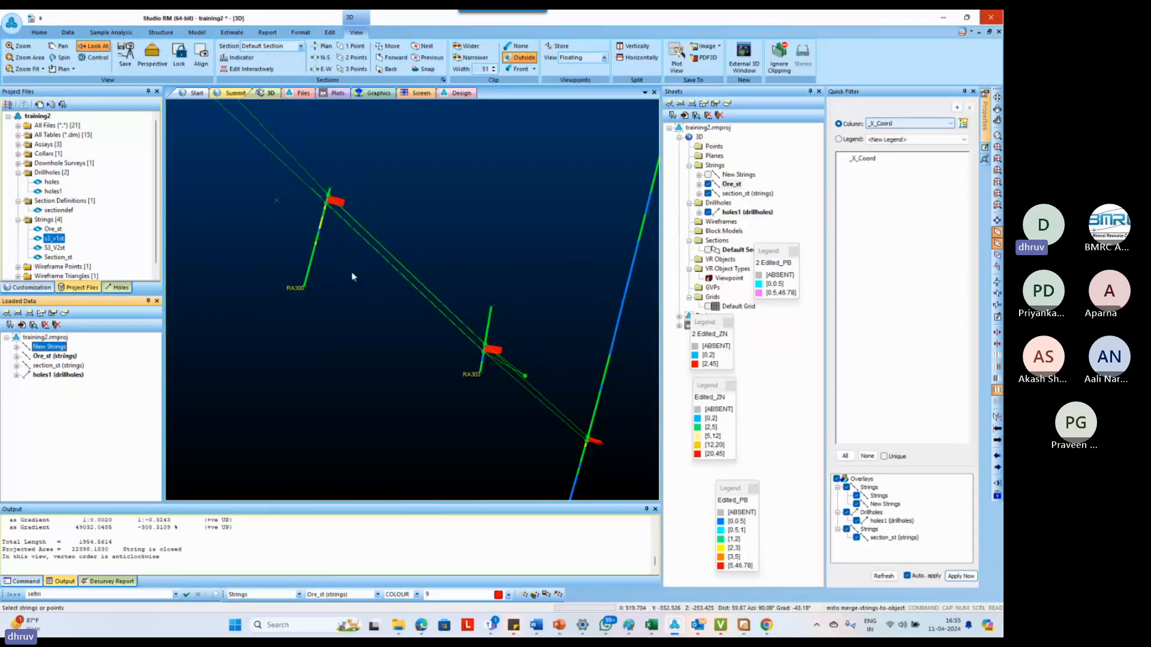
{"action": "left_click", "coordinate": [210, 319]}
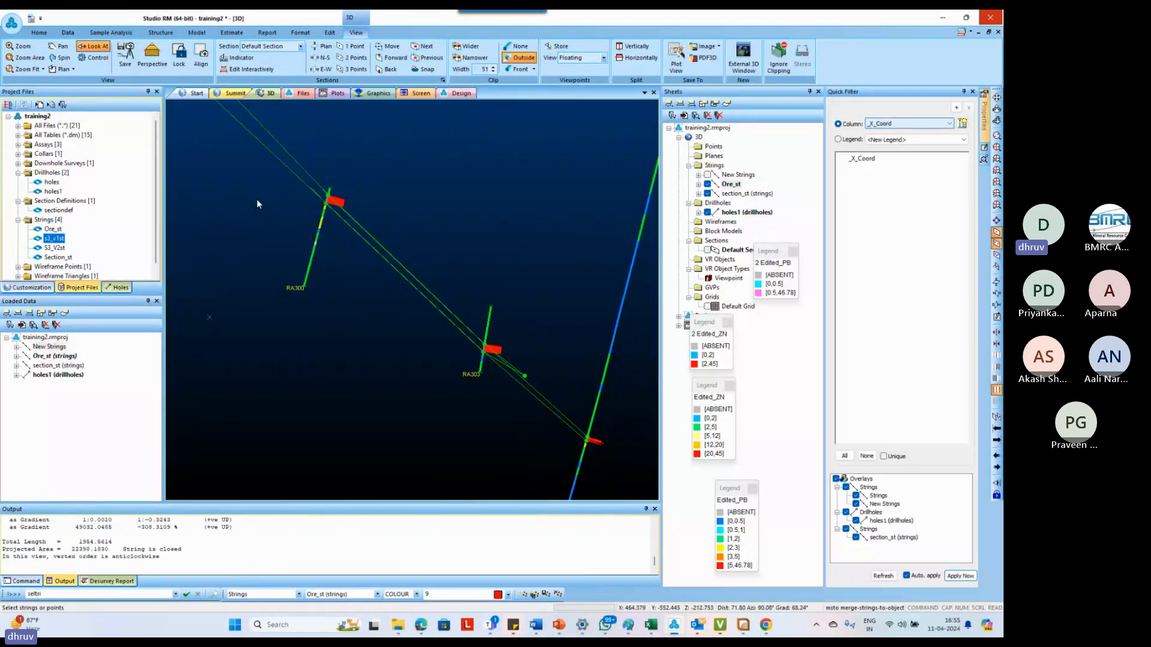
{"action": "left_click", "coordinate": [267, 149]}
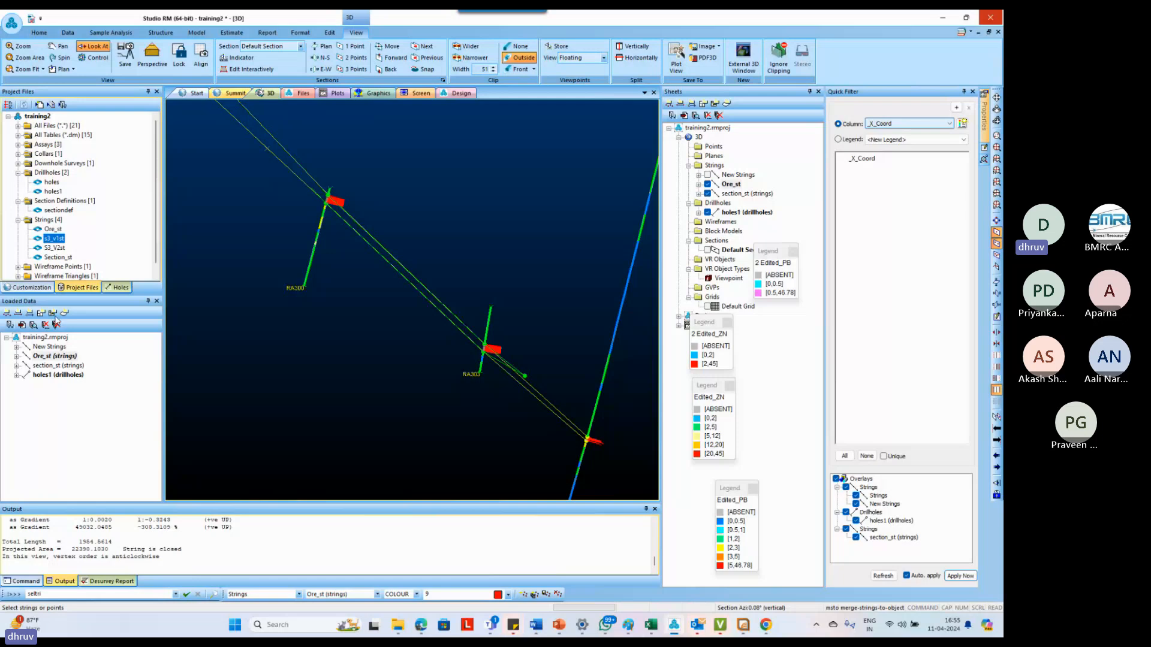
{"action": "left_click", "coordinate": [49, 346]}
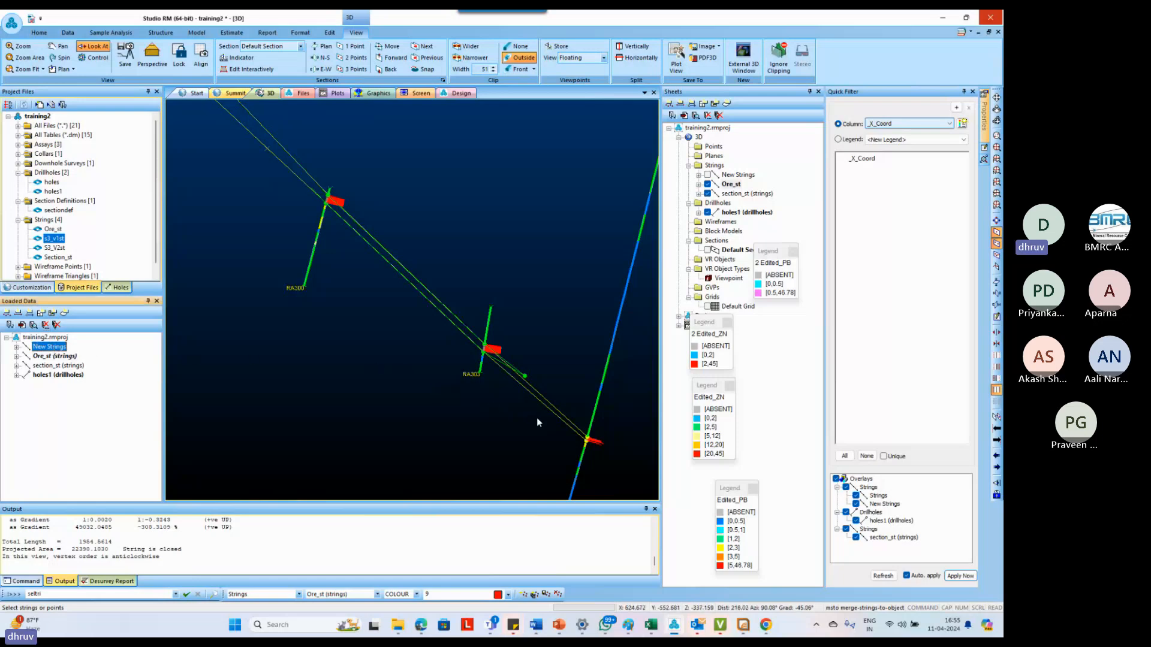
{"action": "left_click", "coordinate": [521, 377]}
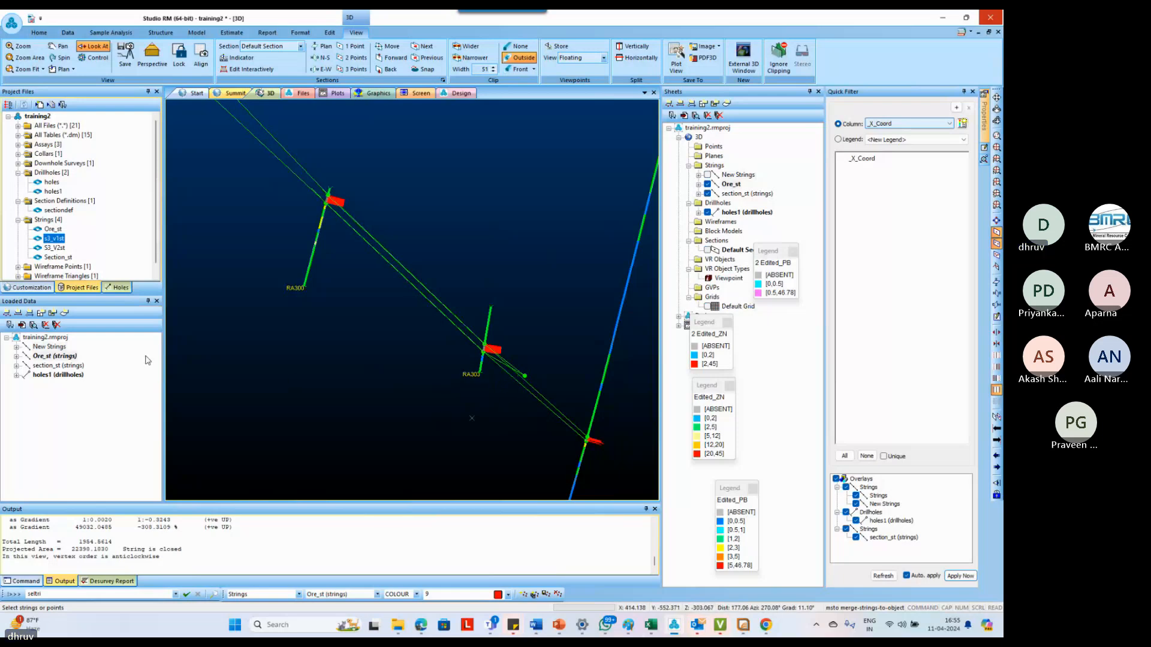
Remove the New Strings object from the loaded data
{"action": "left_click", "coordinate": [63, 347]}
{"action": "key", "text": "Delete"}
{"action": "key", "text": "Return"}
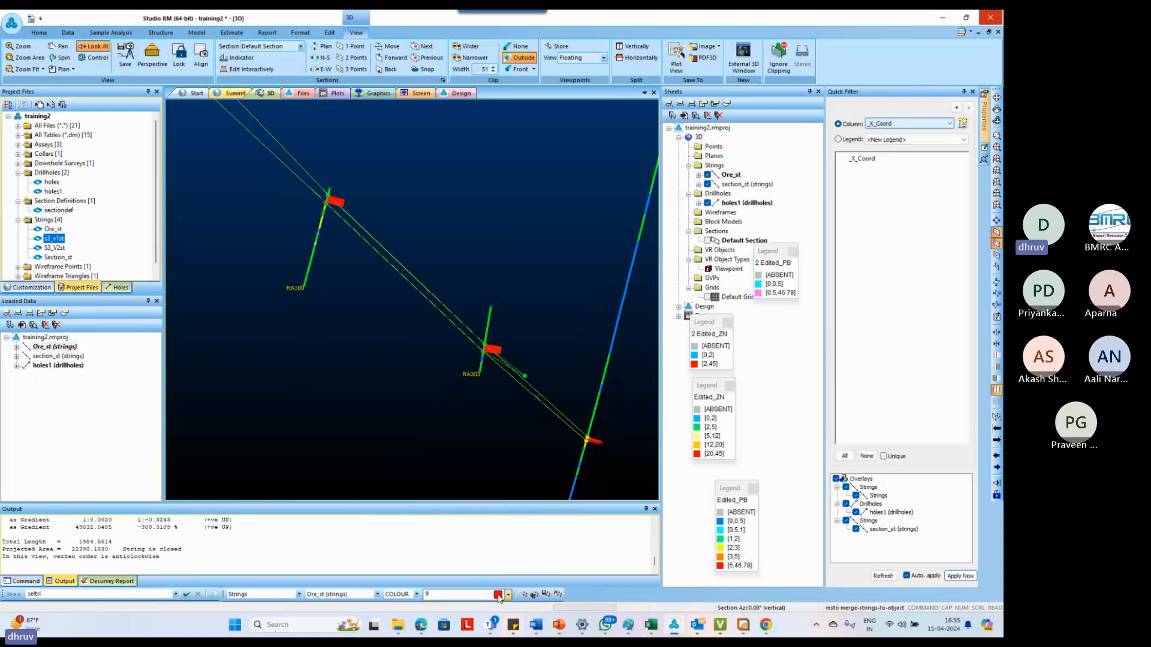
Edit the attributes of the merged outline in Ore_st and set its COLOUR to 9
{"action": "key", "text": "e"}
{"action": "key", "text": "a"}
{"action": "key", "text": "t"}
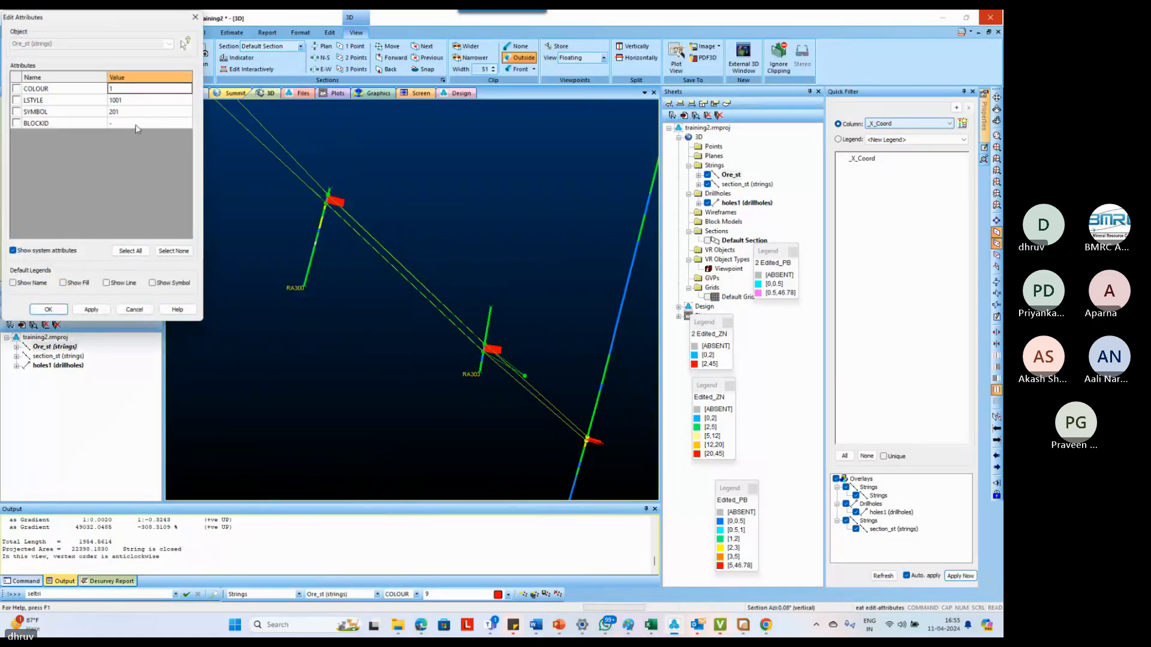
{"action": "left_click", "coordinate": [135, 90]}
{"action": "left_click", "coordinate": [185, 91]}
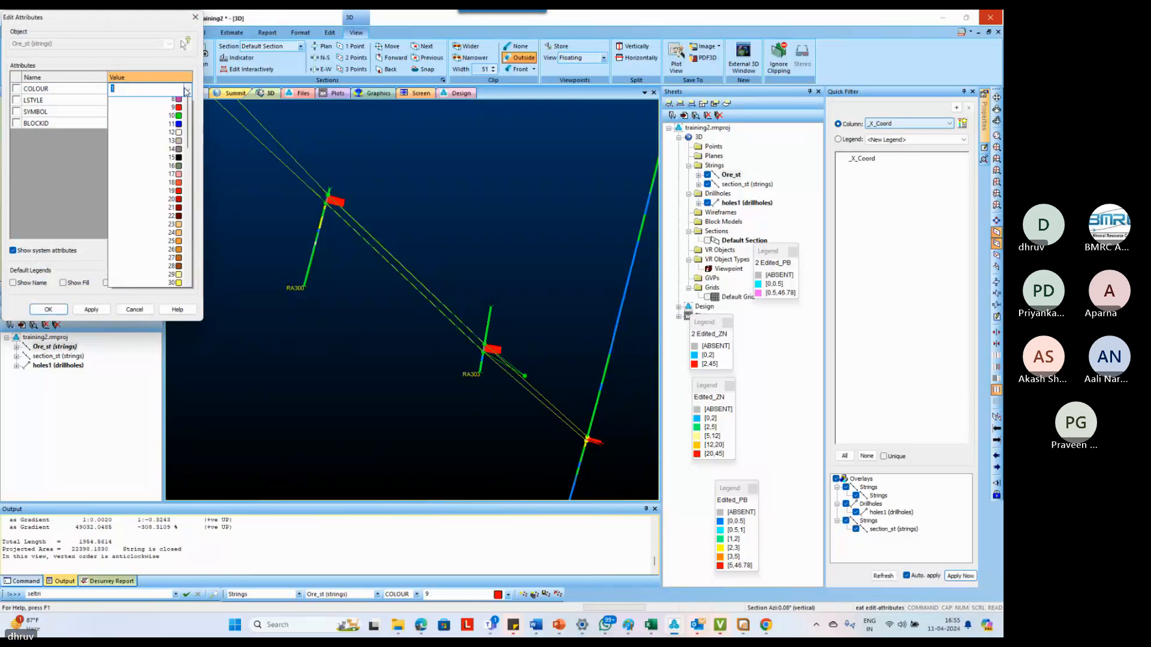
{"action": "left_click", "coordinate": [173, 168]}
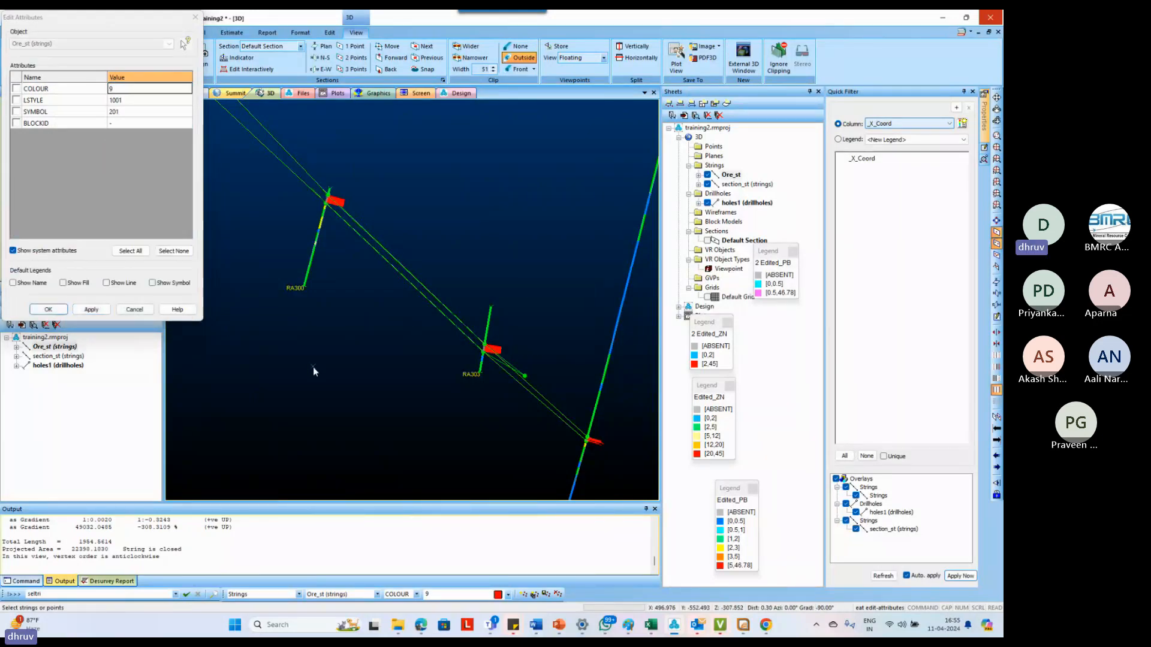
{"action": "left_click", "coordinate": [48, 309]}
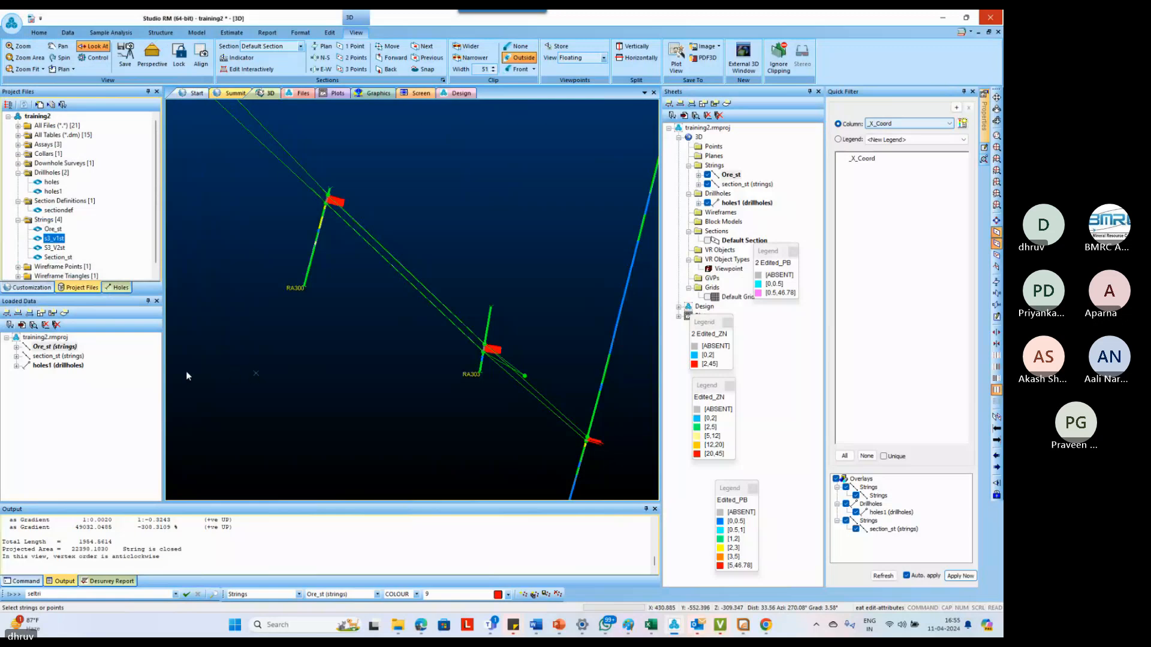
Reopen the outline's attributes to check them and apply COLOUR 9 again
{"action": "left_click", "coordinate": [70, 348]}
{"action": "left_click", "coordinate": [324, 388]}
{"action": "left_click", "coordinate": [500, 429]}
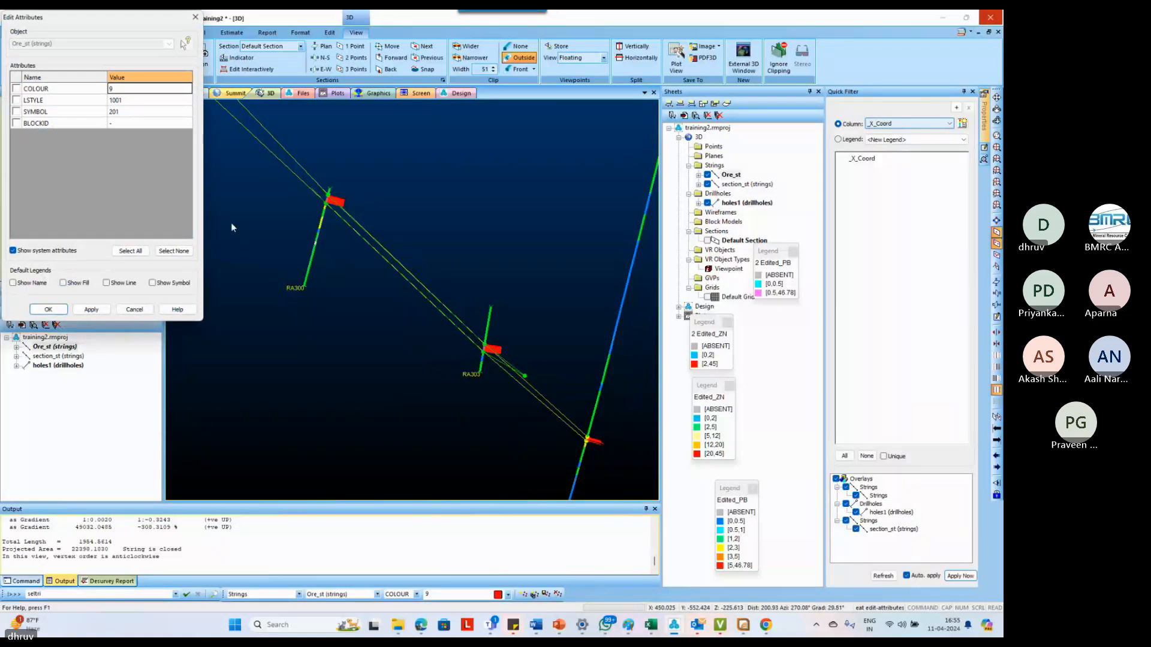
{"action": "left_click", "coordinate": [100, 311]}
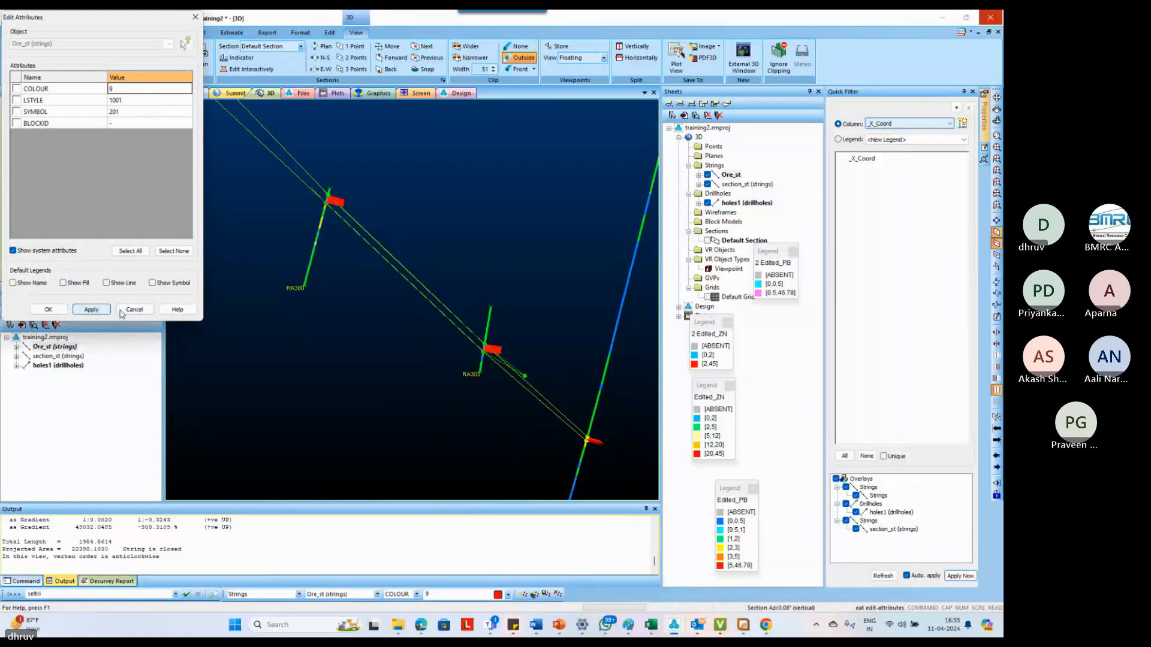
{"action": "left_click", "coordinate": [54, 311]}
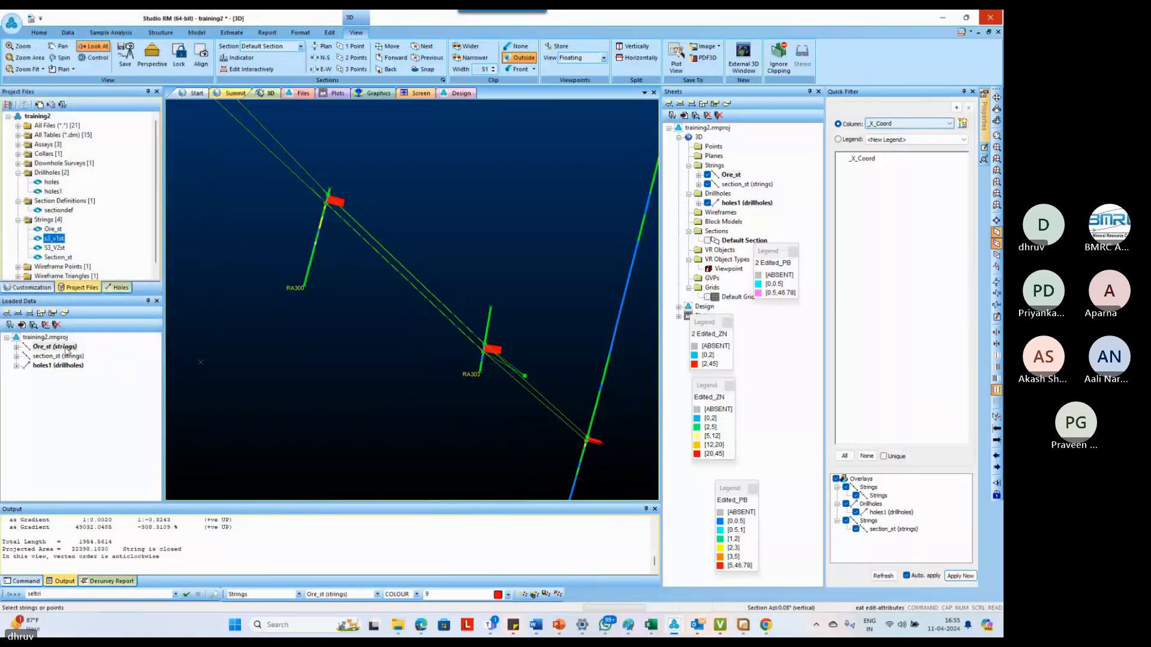
Hide the section_st strings in the 3D view and inspect the ore outline
{"action": "left_click", "coordinate": [253, 373]}
{"action": "left_click", "coordinate": [74, 358]}
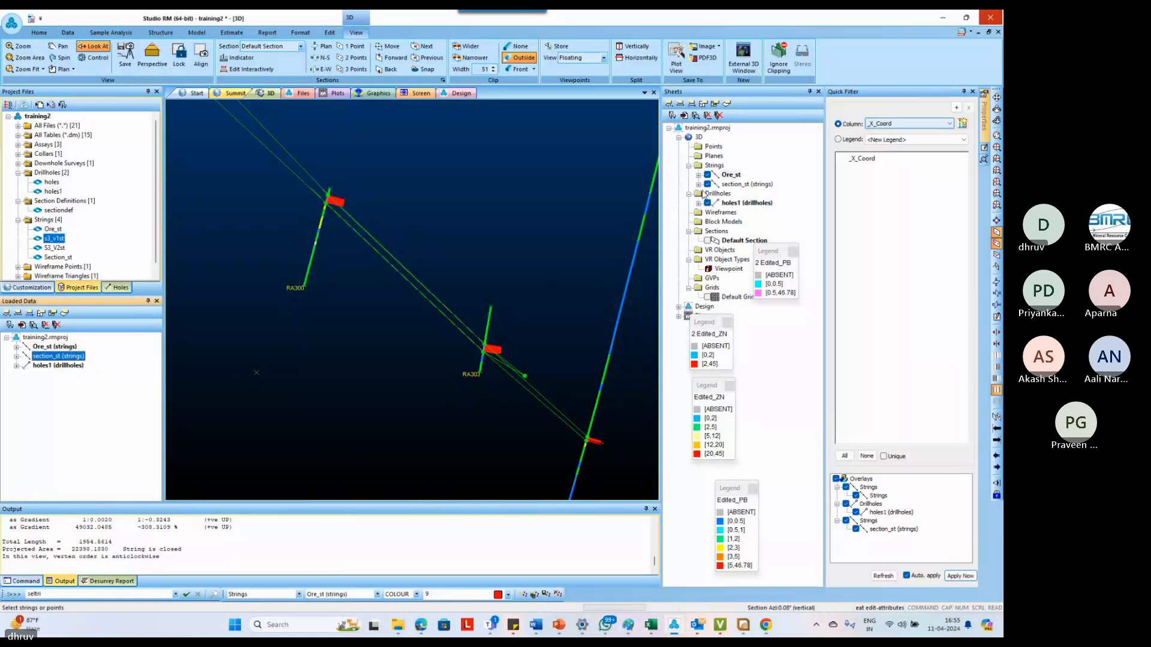
{"action": "left_click", "coordinate": [707, 185]}
{"action": "left_click", "coordinate": [365, 375]}
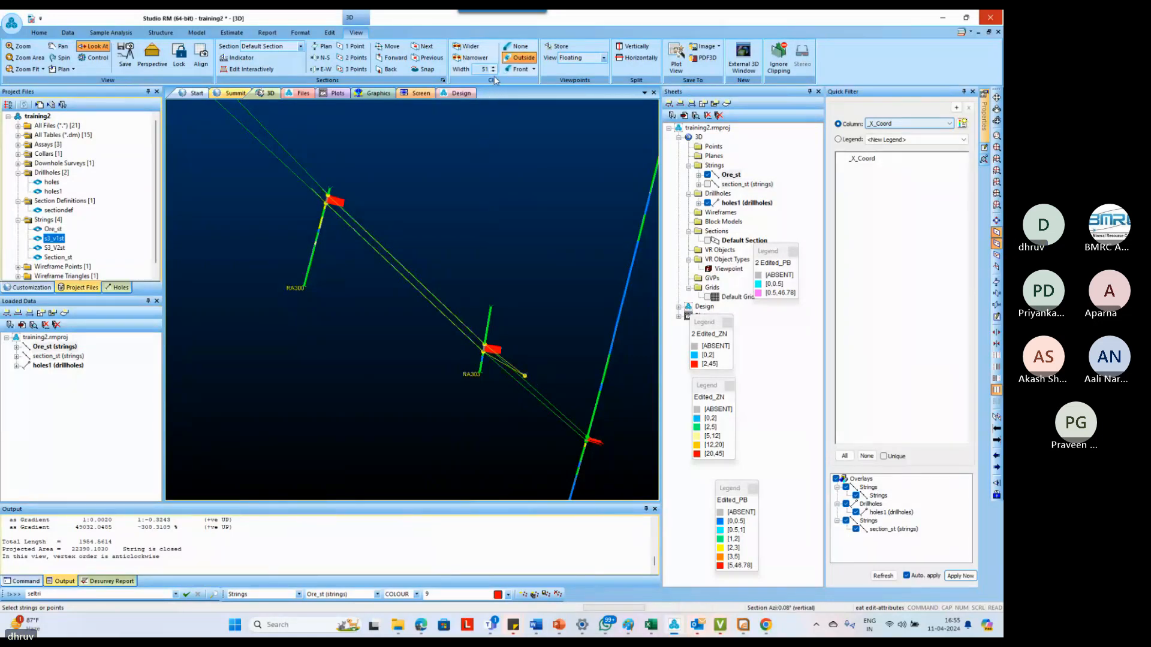
Move the section plane back once and forward twice to examine the ore outline on the neighbouring section
{"action": "left_click", "coordinate": [386, 70]}
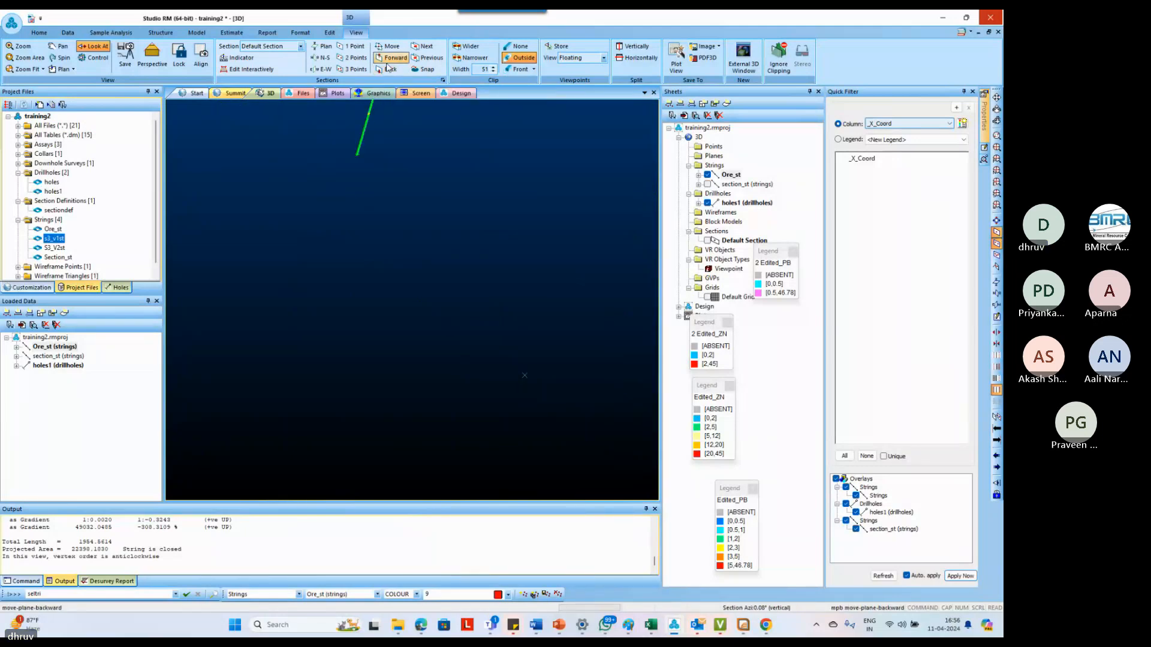
{"action": "left_click", "coordinate": [389, 60]}
{"action": "left_click", "coordinate": [387, 63]}
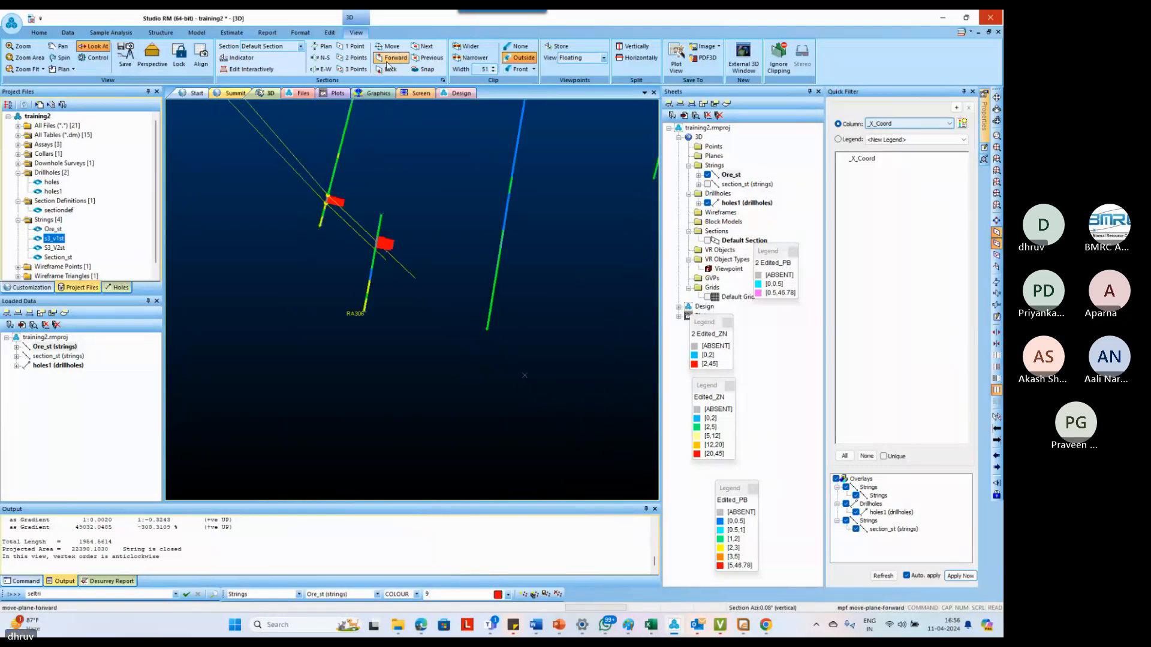
{"action": "scroll", "coordinate": [368, 315], "scroll_direction": "down", "scroll_amount": 5}
{"action": "scroll", "coordinate": [370, 318], "scroll_direction": "down", "scroll_amount": 3}
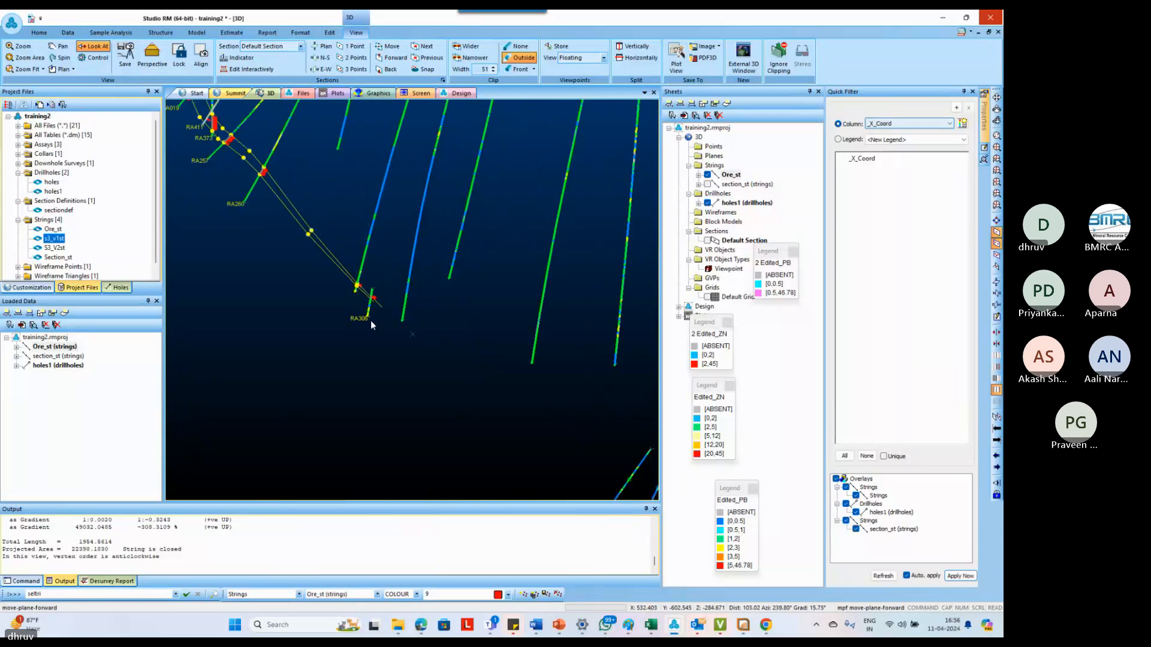
{"action": "scroll", "coordinate": [371, 316], "scroll_direction": "up", "scroll_amount": 5}
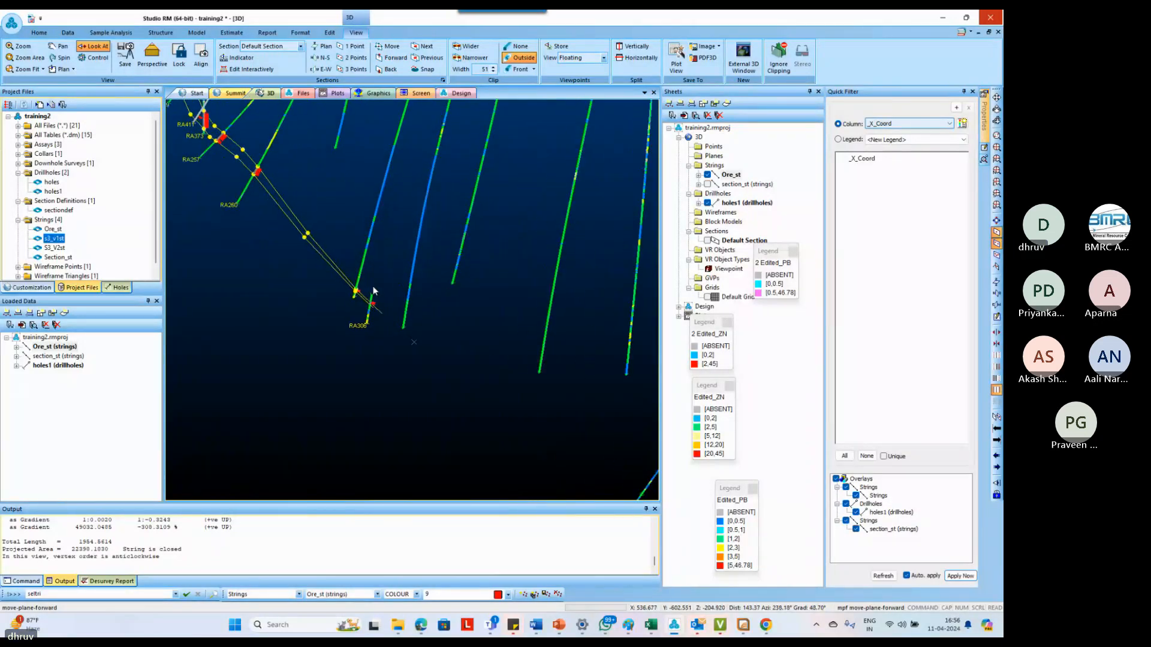
Move the section plane back and forward between the neighbouring sections to compare the ore outlines
{"action": "left_click", "coordinate": [389, 70]}
{"action": "left_click", "coordinate": [389, 69]}
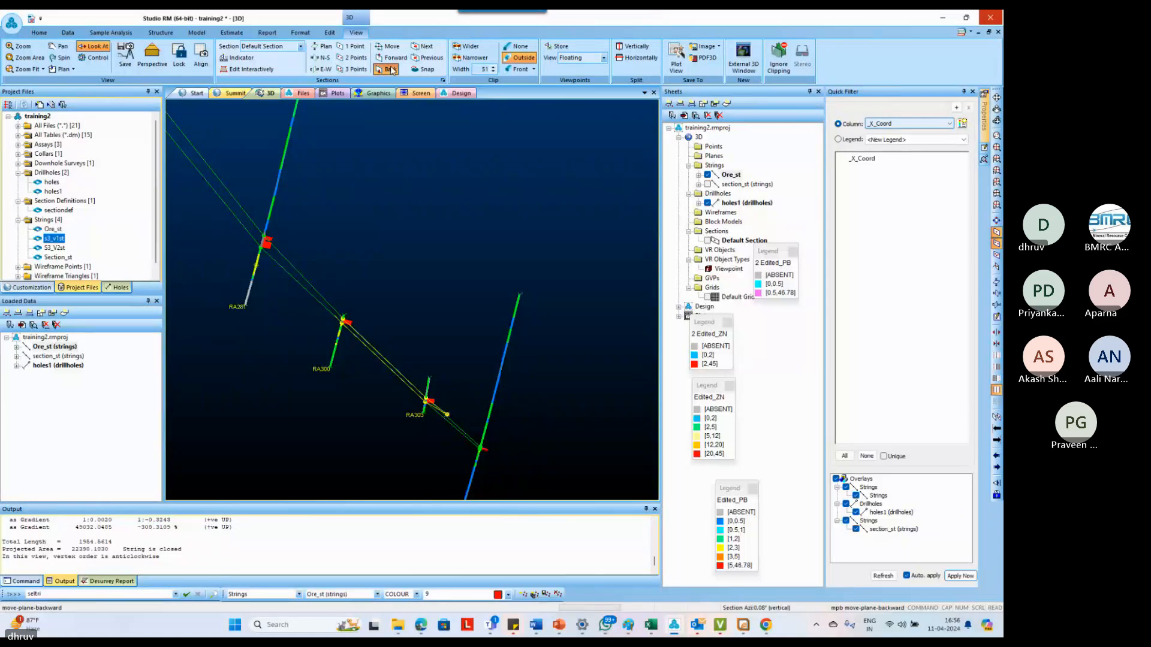
{"action": "left_click", "coordinate": [393, 58]}
{"action": "left_click", "coordinate": [393, 58]}
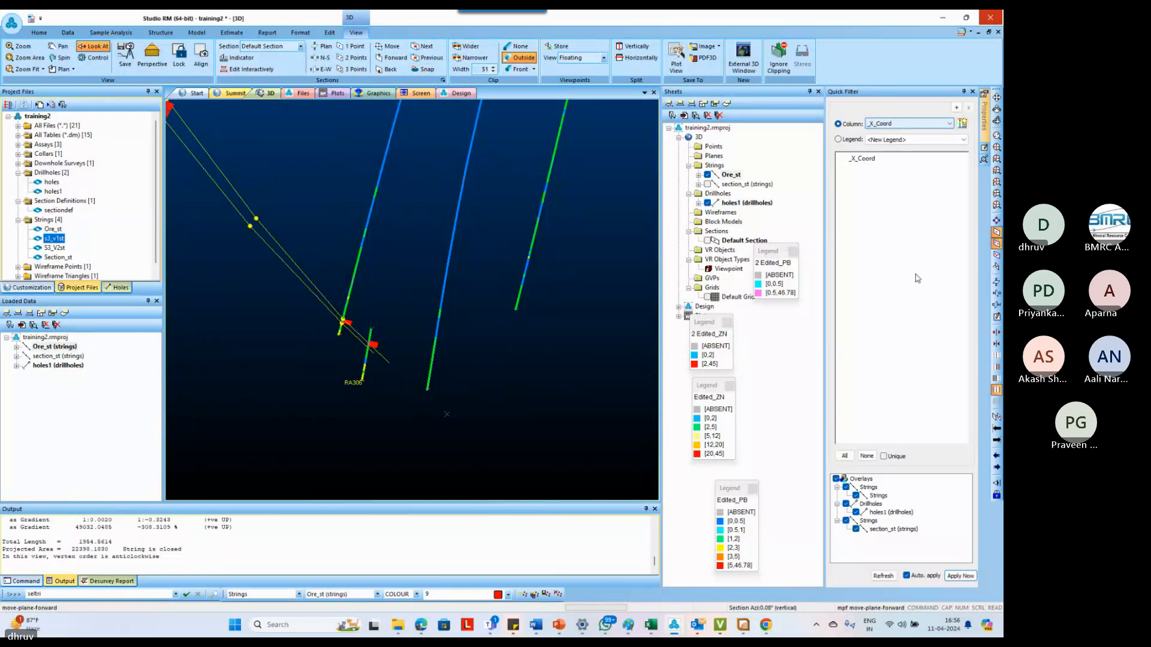
{"action": "left_click", "coordinate": [997, 428]}
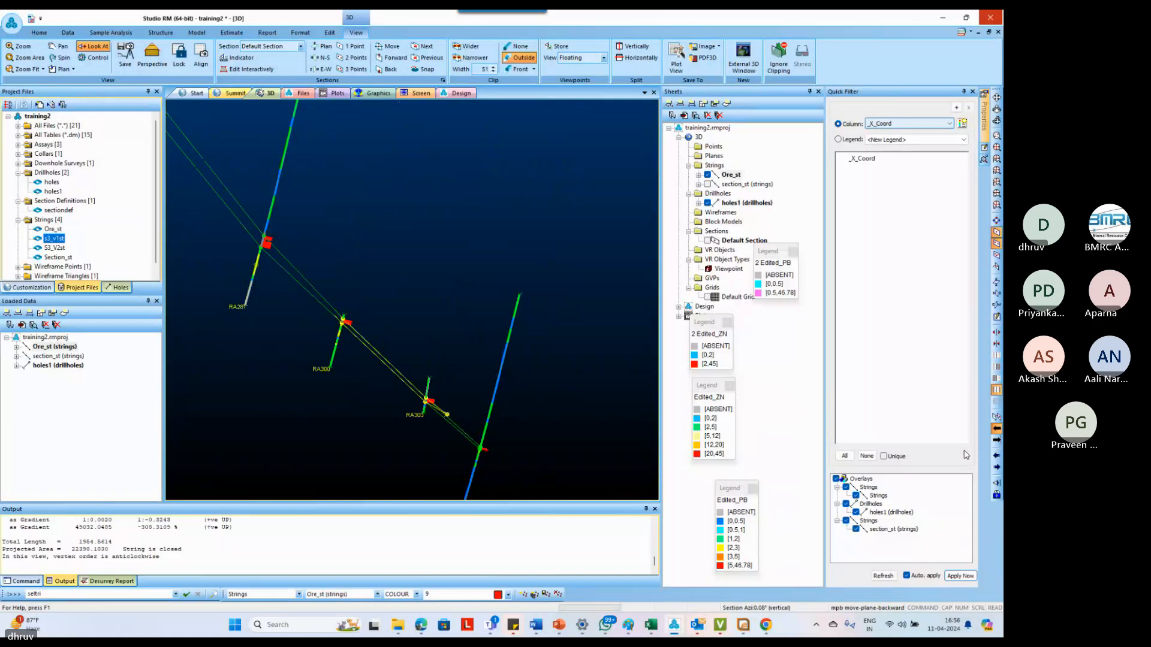
{"action": "left_click", "coordinate": [996, 442]}
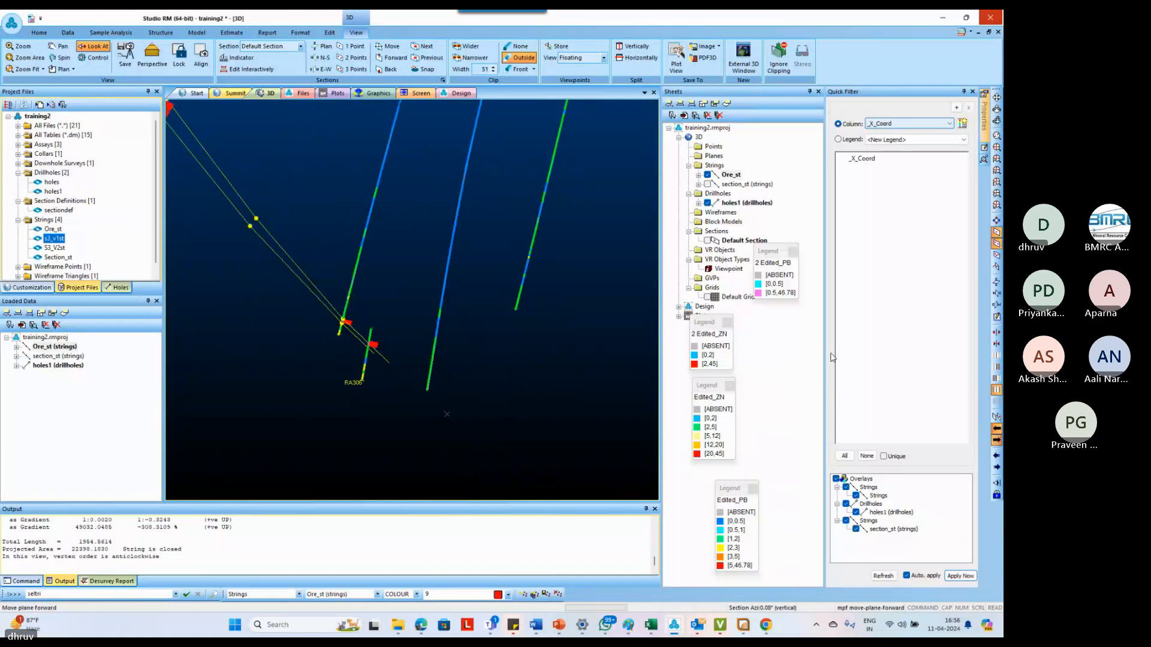
Try a section clipping width of 10 and return the width to 51
{"action": "left_click", "coordinate": [484, 70]}
{"action": "type", "text": "10"}
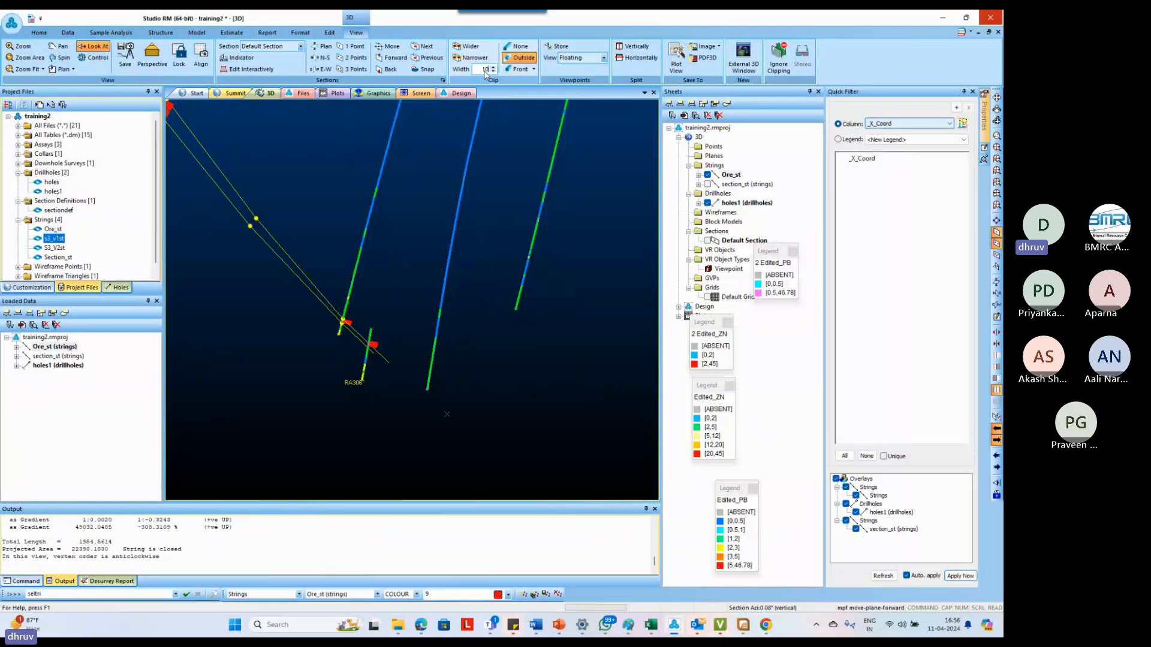
{"action": "type", "text": "5"}
{"action": "key", "text": "BackSpace"}
{"action": "key", "text": "BackSpace"}
{"action": "key", "text": "BackSpace"}
{"action": "type", "text": "51"}
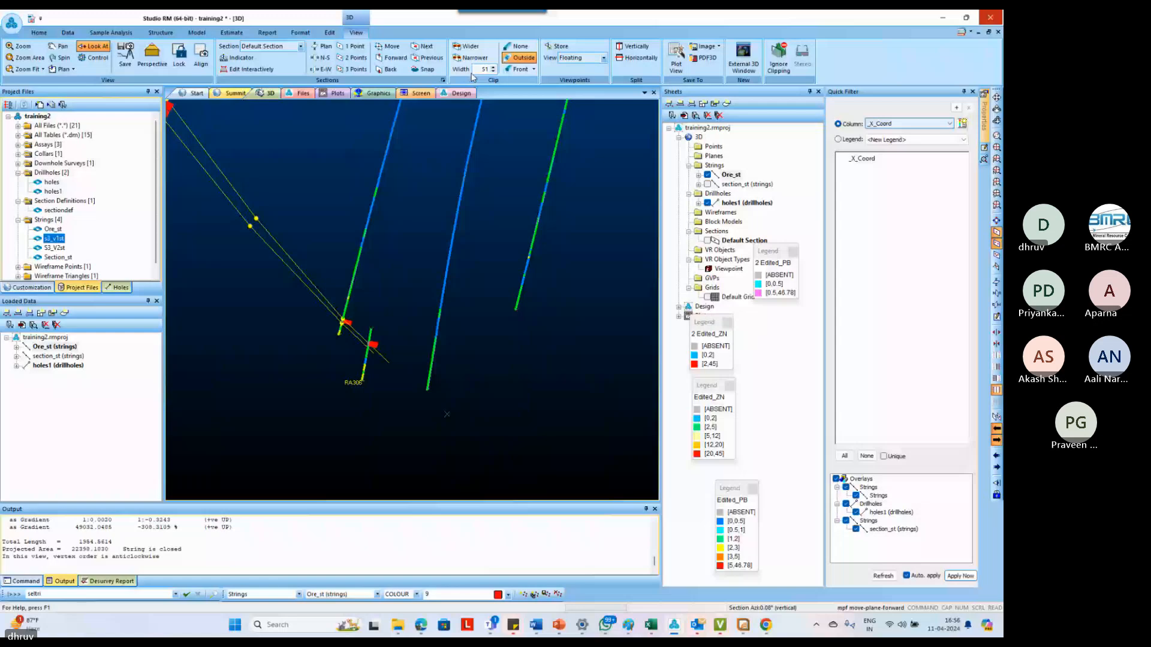
Step the section plane to the outline below hole RA303 and shift the outline's lower end point slightly further down
{"action": "left_click", "coordinate": [996, 441]}
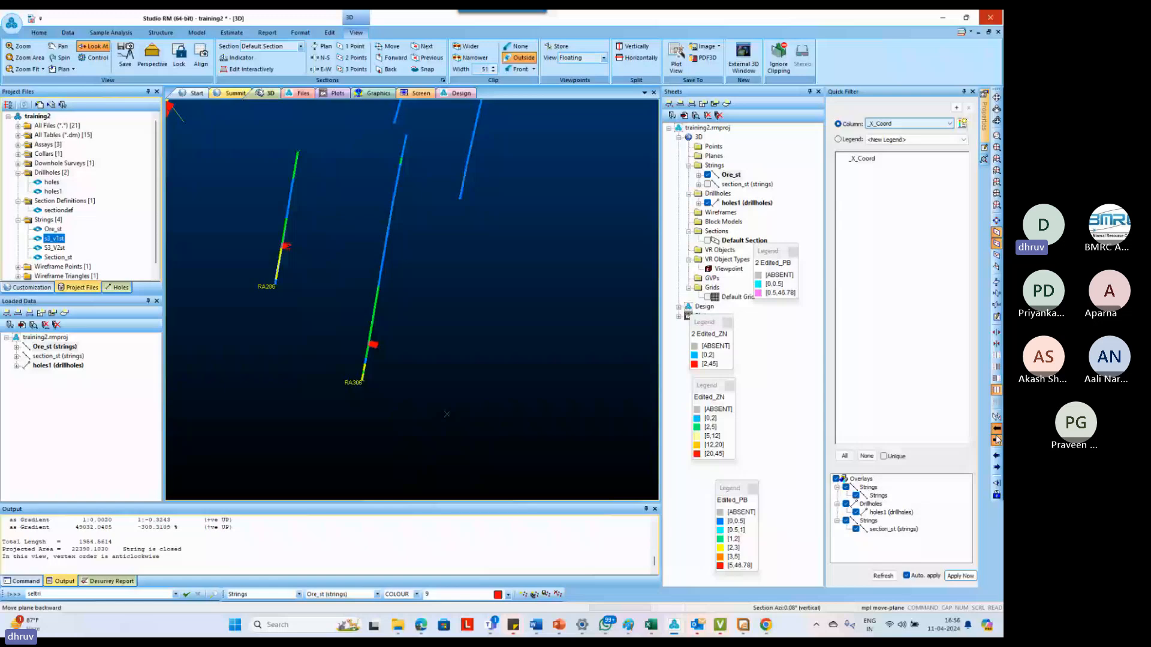
{"action": "left_click", "coordinate": [996, 440]}
{"action": "left_click", "coordinate": [454, 410]}
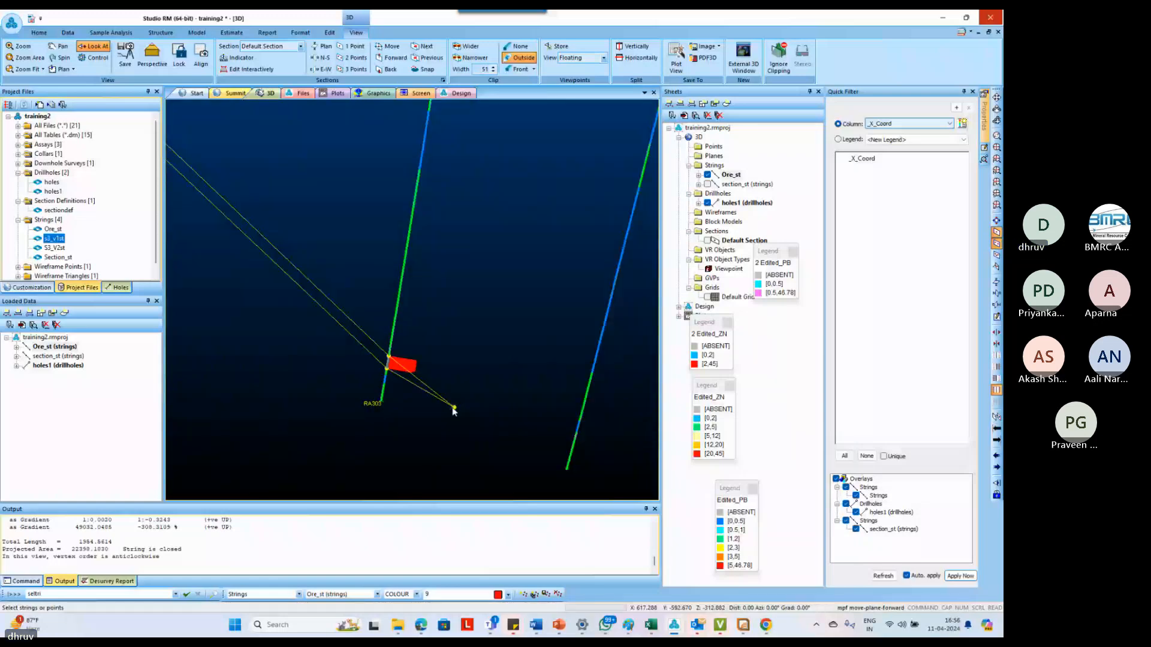
{"action": "left_click_drag", "start_coordinate": [452, 408], "coordinate": [448, 412]}
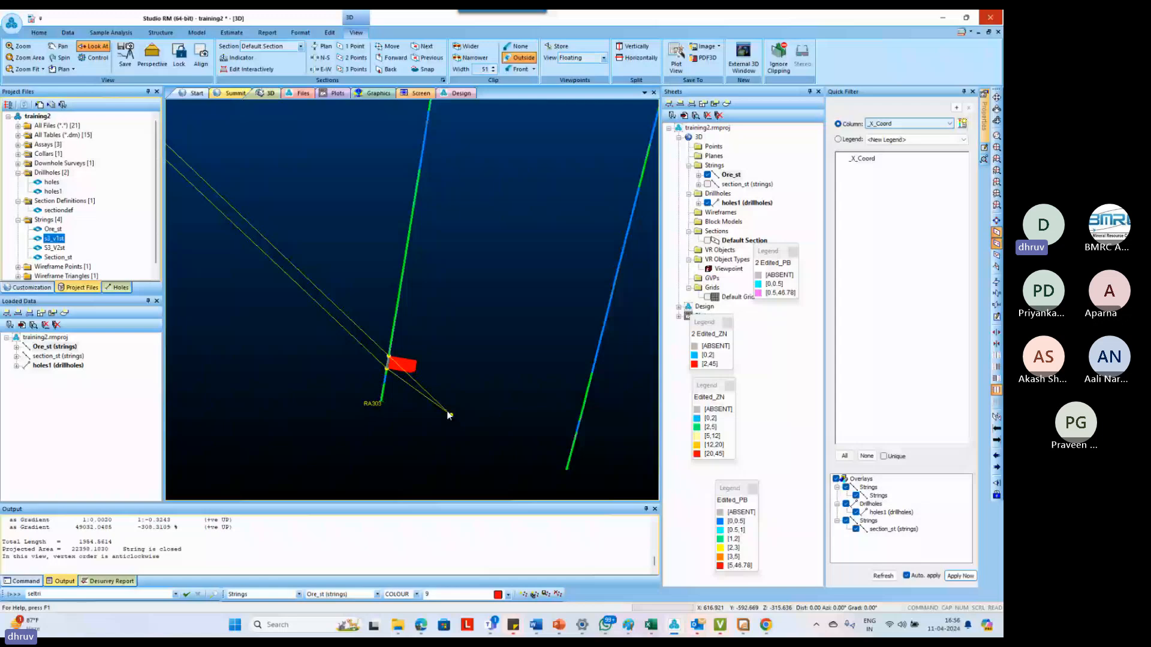
Go back two sections and reshape the ore outline's lower end, tapering it to a single point just below the RA261 intercept
{"action": "left_click", "coordinate": [996, 428]}
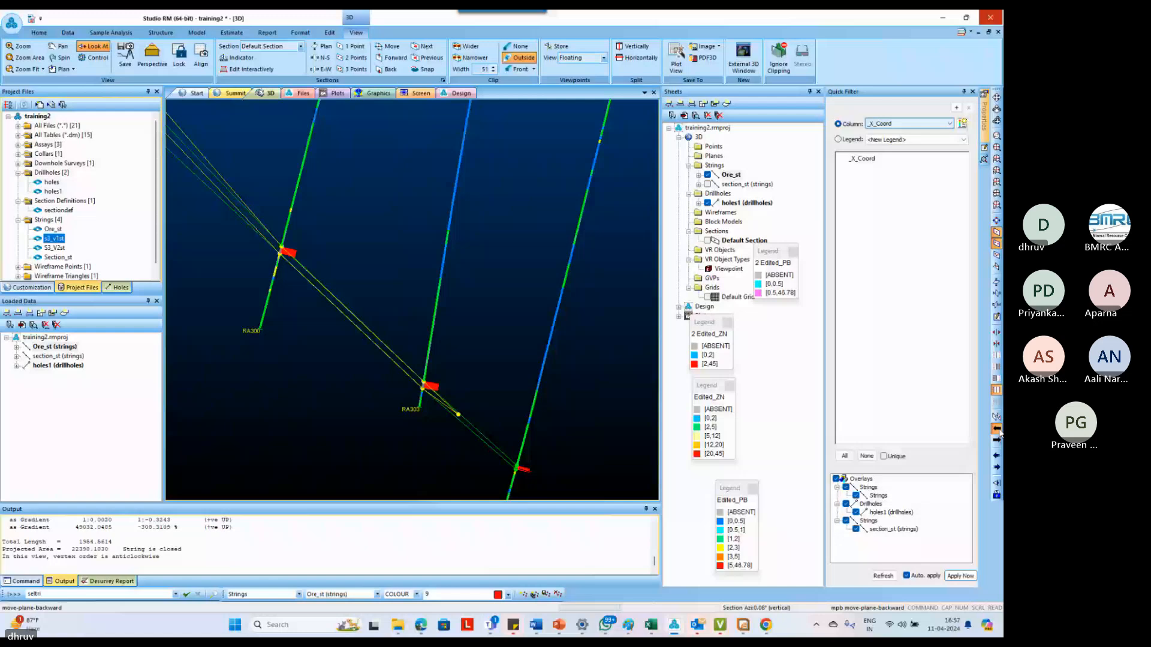
{"action": "left_click", "coordinate": [997, 430]}
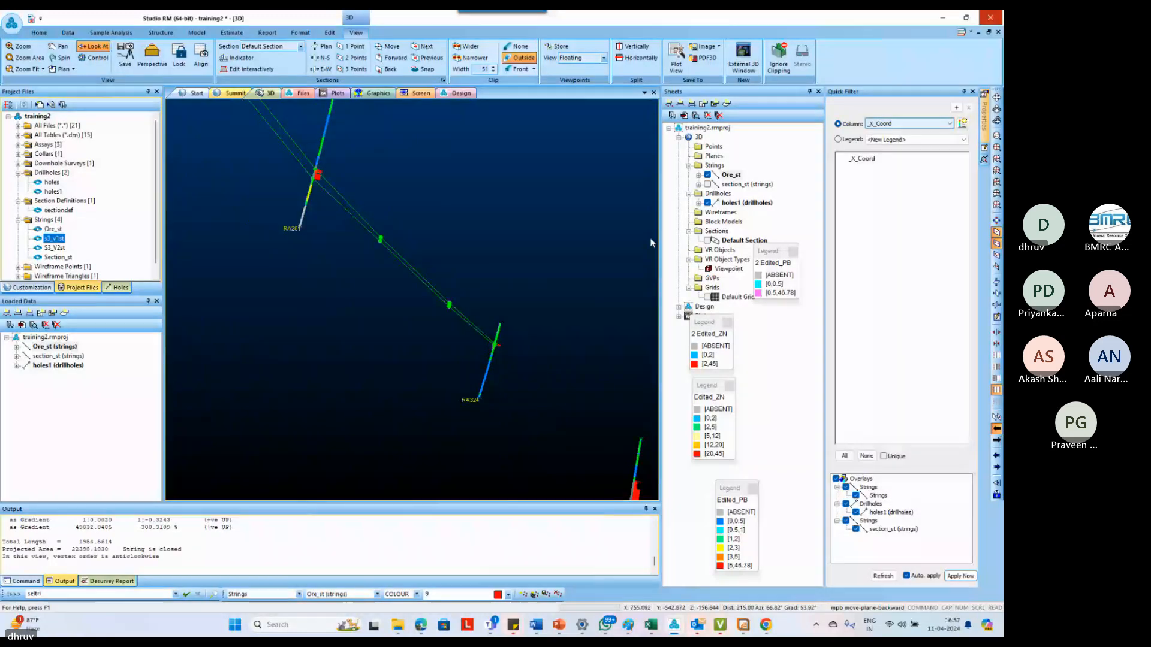
{"action": "scroll", "coordinate": [613, 297], "scroll_direction": "down", "scroll_amount": 2}
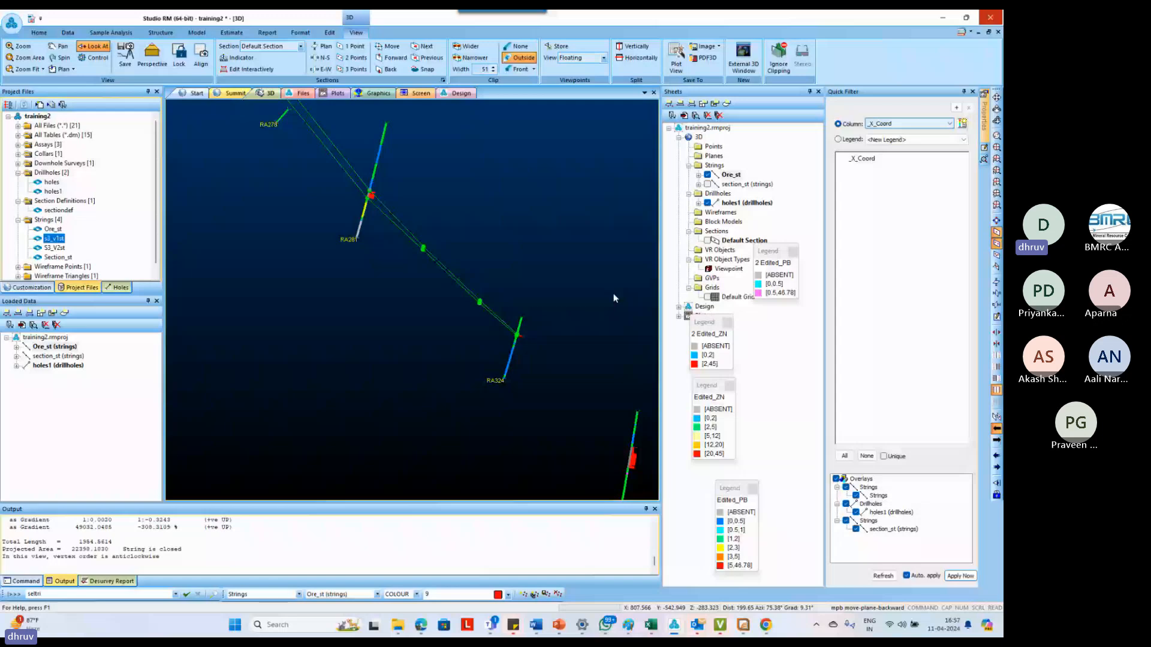
{"action": "scroll", "coordinate": [546, 357], "scroll_direction": "up", "scroll_amount": 4}
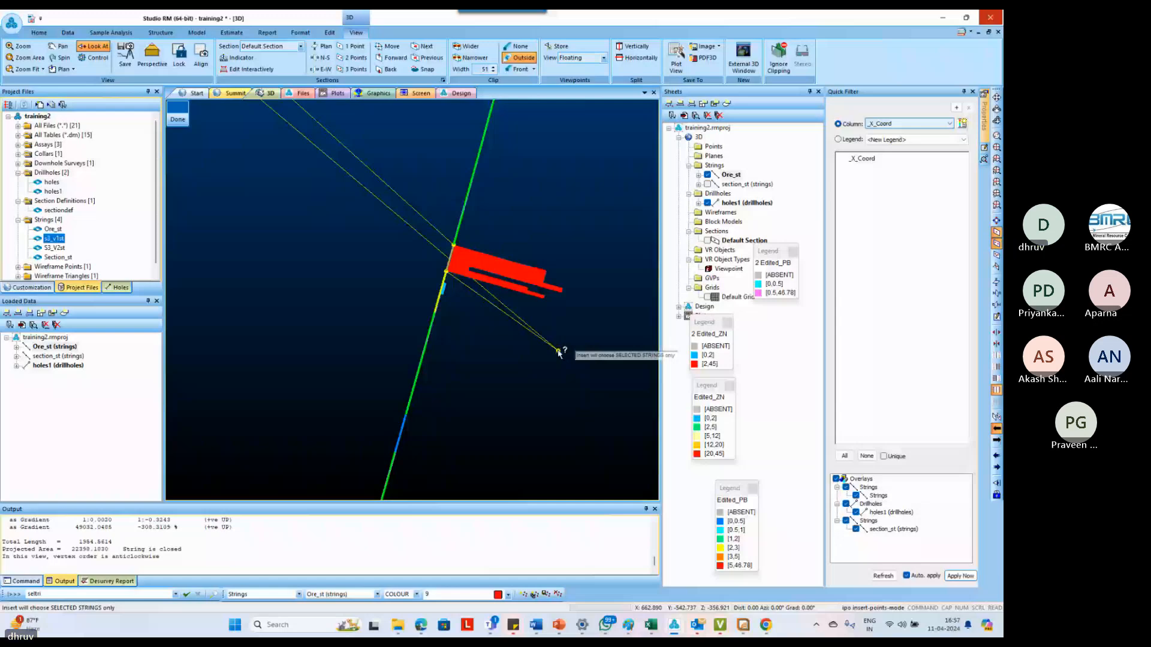
{"action": "key", "text": "ctrl+z"}
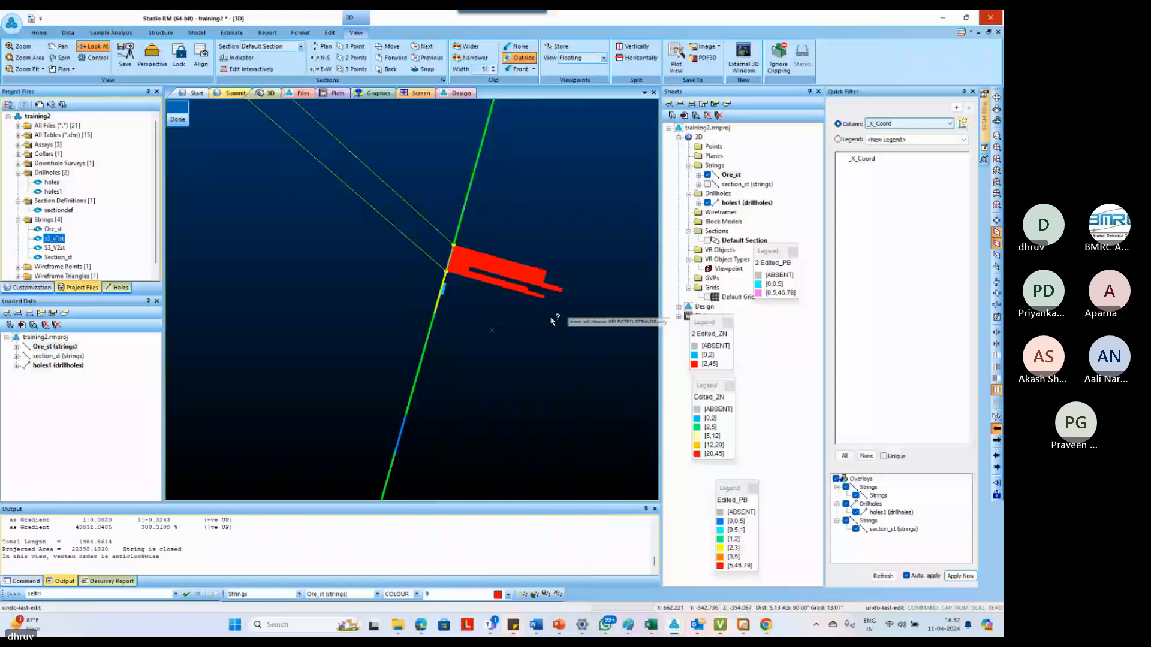
{"action": "left_click_drag", "start_coordinate": [551, 321], "coordinate": [563, 373]}
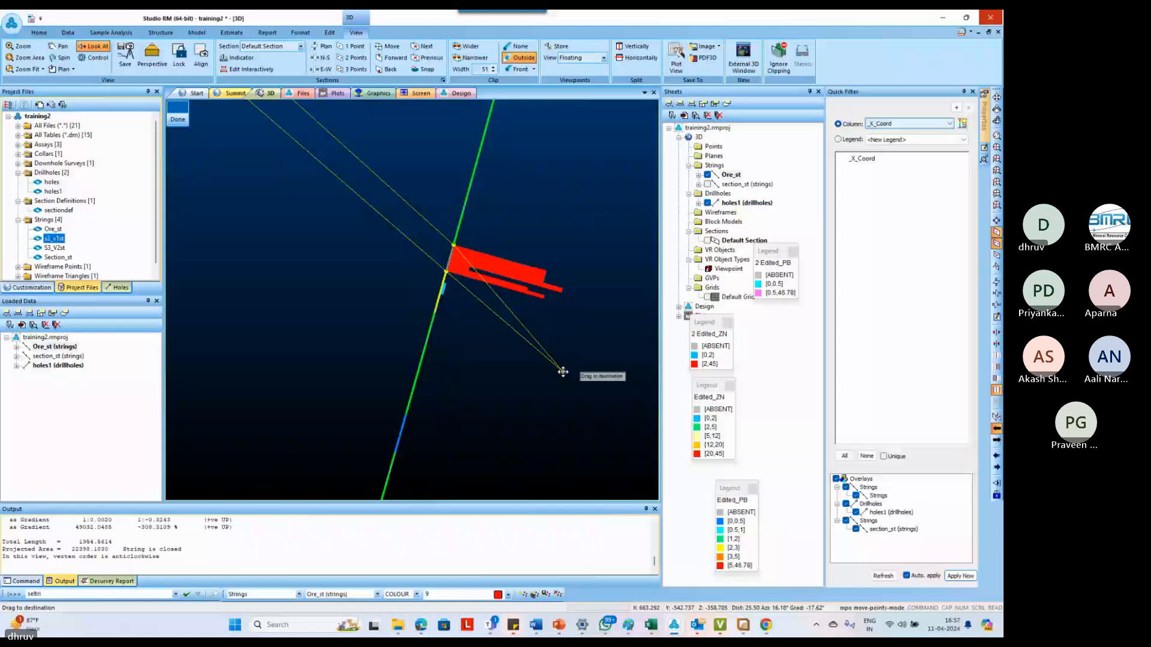
{"action": "key", "text": "Escape"}
{"action": "scroll", "coordinate": [433, 197], "scroll_direction": "down", "scroll_amount": 8}
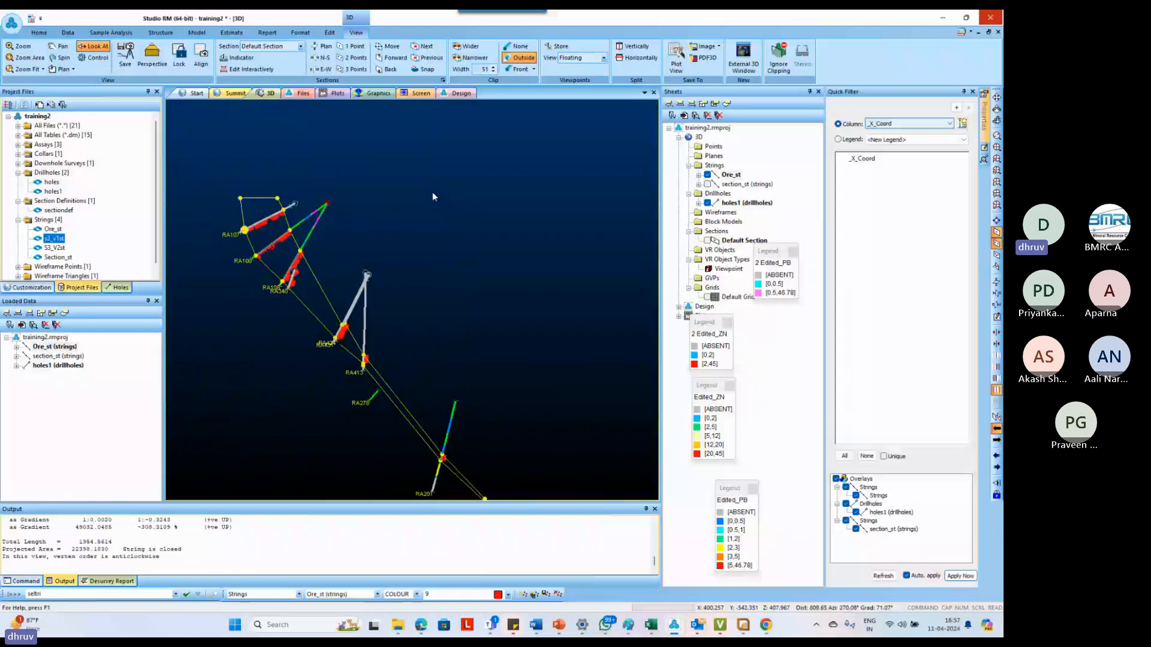
{"action": "left_click", "coordinate": [433, 196]}
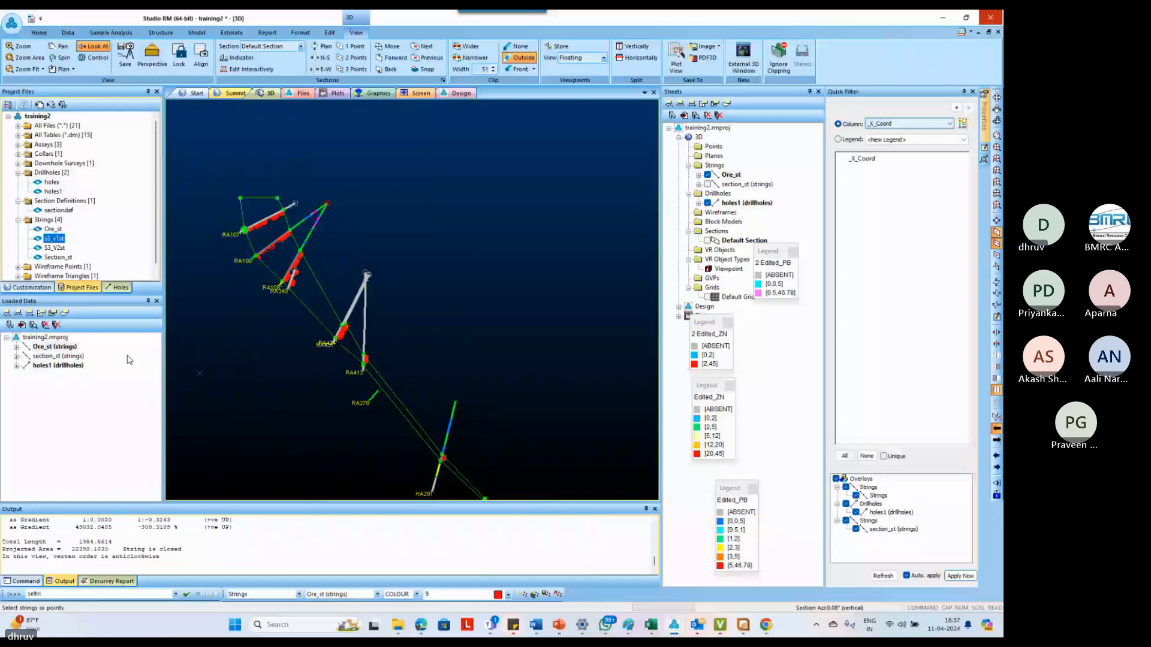
Show the section_st strings in plan view and define a clipped vertical section by two points along a section line
{"action": "left_click", "coordinate": [128, 357]}
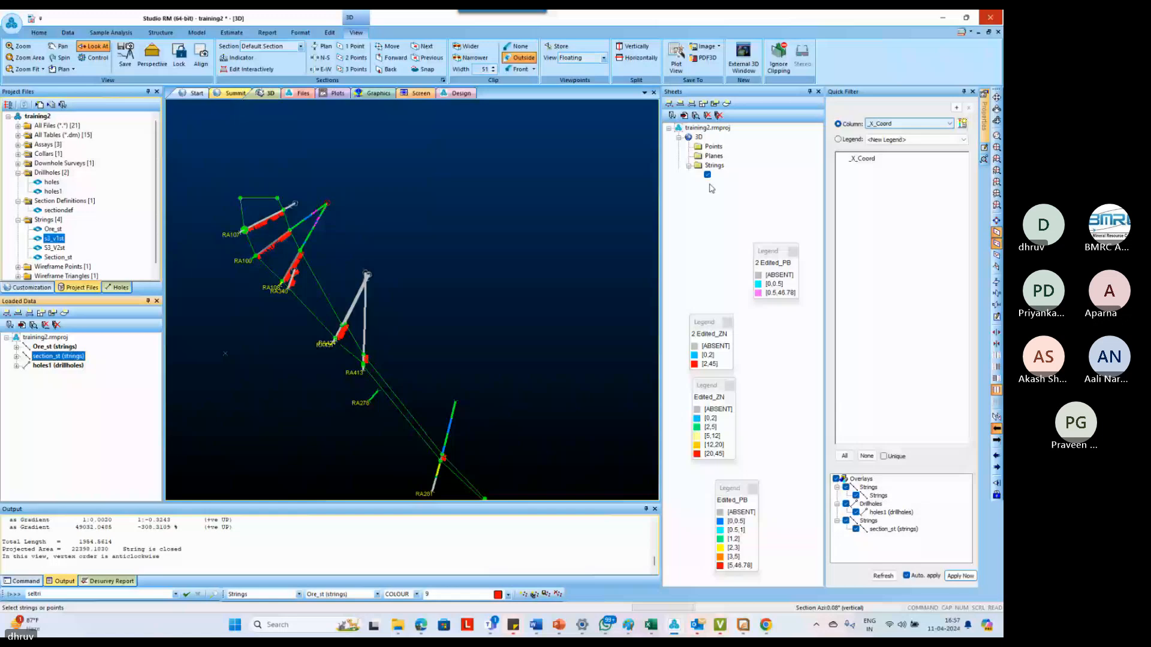
{"action": "left_click", "coordinate": [324, 46]}
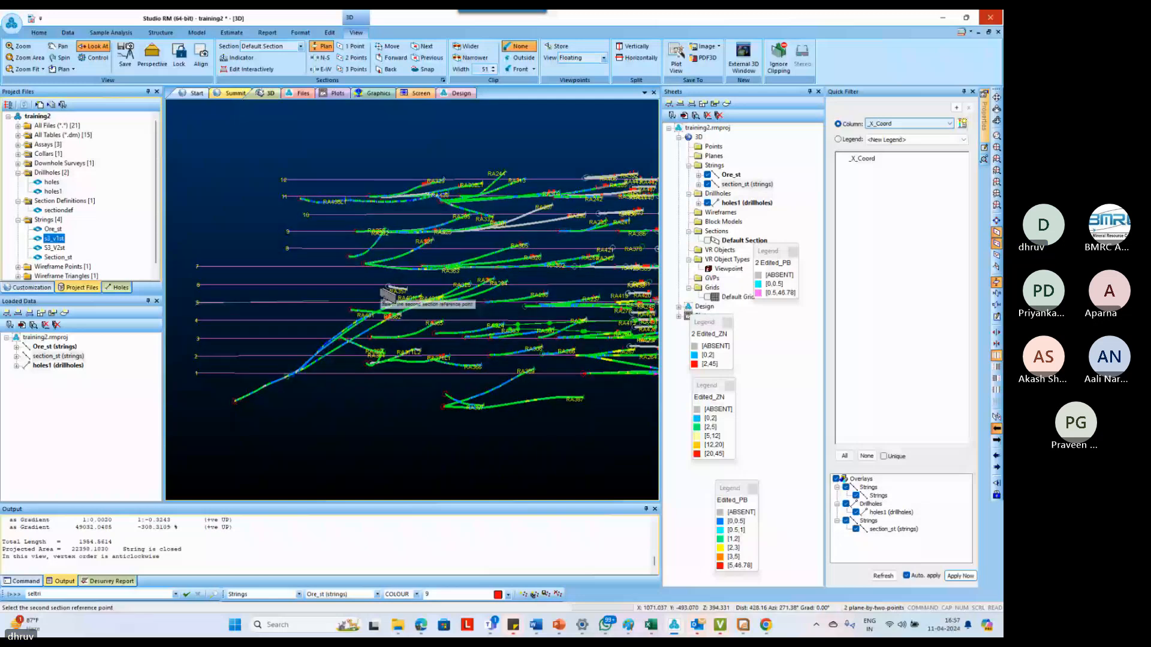
{"action": "left_click", "coordinate": [387, 295]}
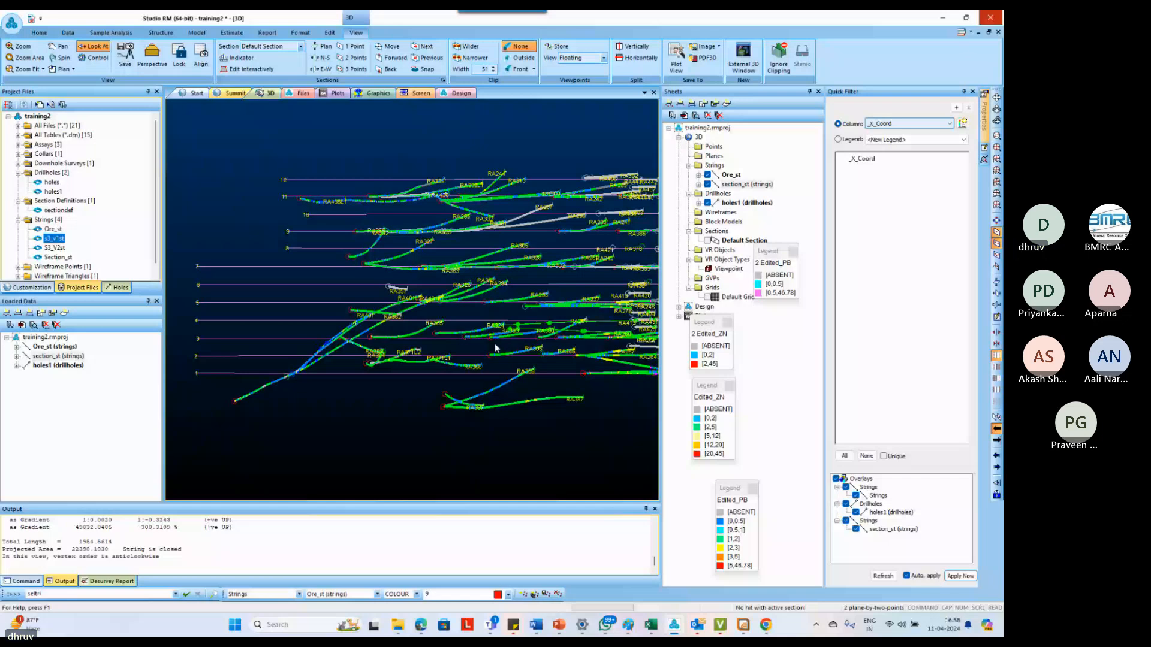
{"action": "key", "text": "o"}
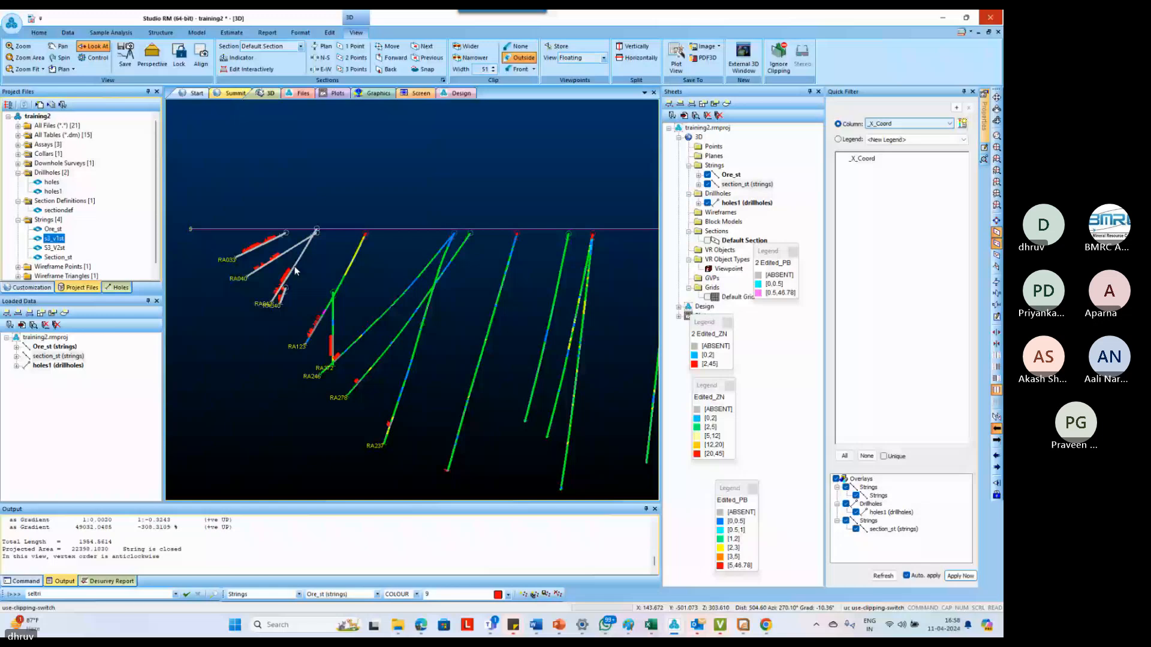
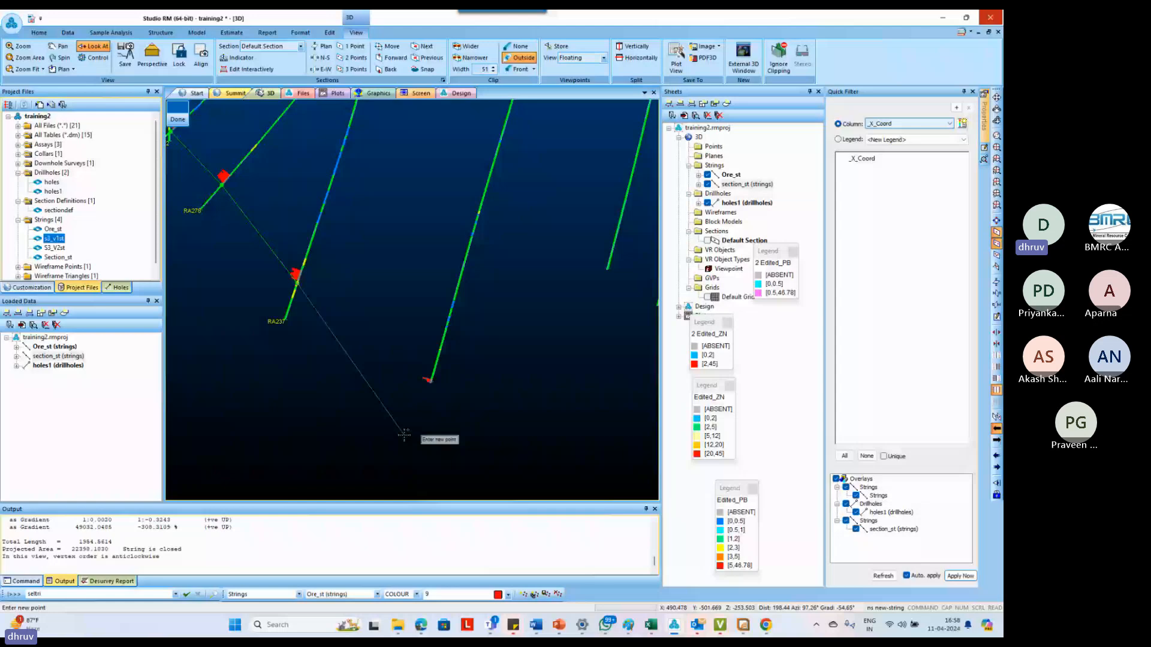
Extend the new ore outline down-dip from RA237 to the next deeper hole's intercept, stepping the section plane to check neighbouring holes
{"action": "scroll", "coordinate": [404, 435], "scroll_direction": "up", "scroll_amount": 2}
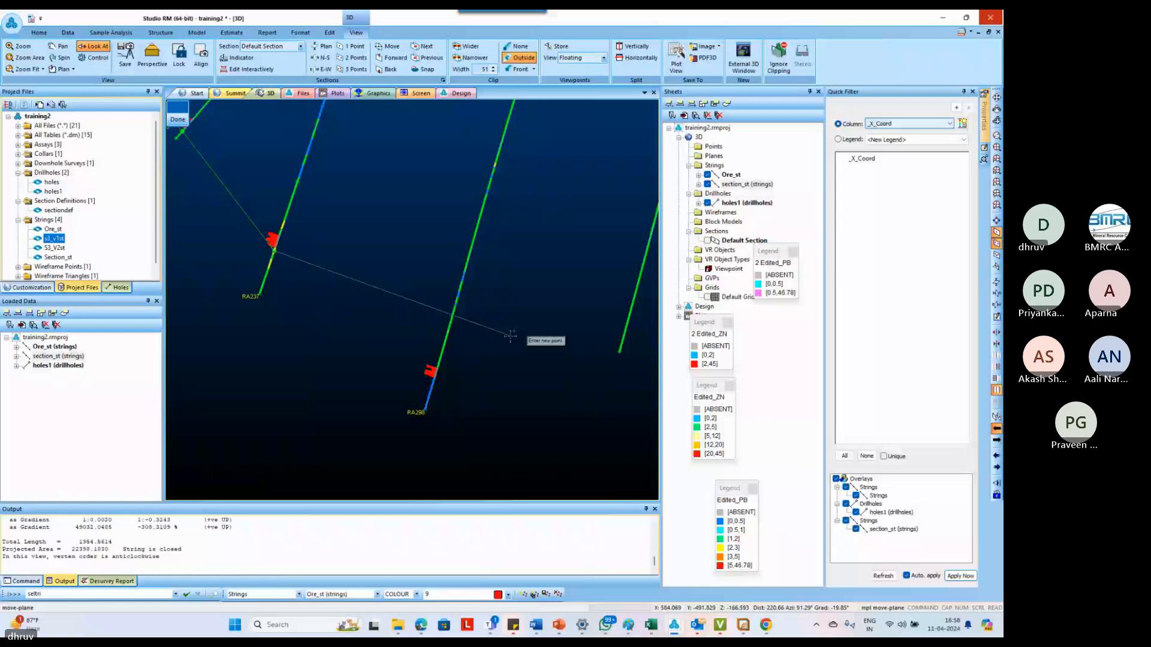
{"action": "scroll", "coordinate": [397, 375], "scroll_direction": "down", "scroll_amount": 5}
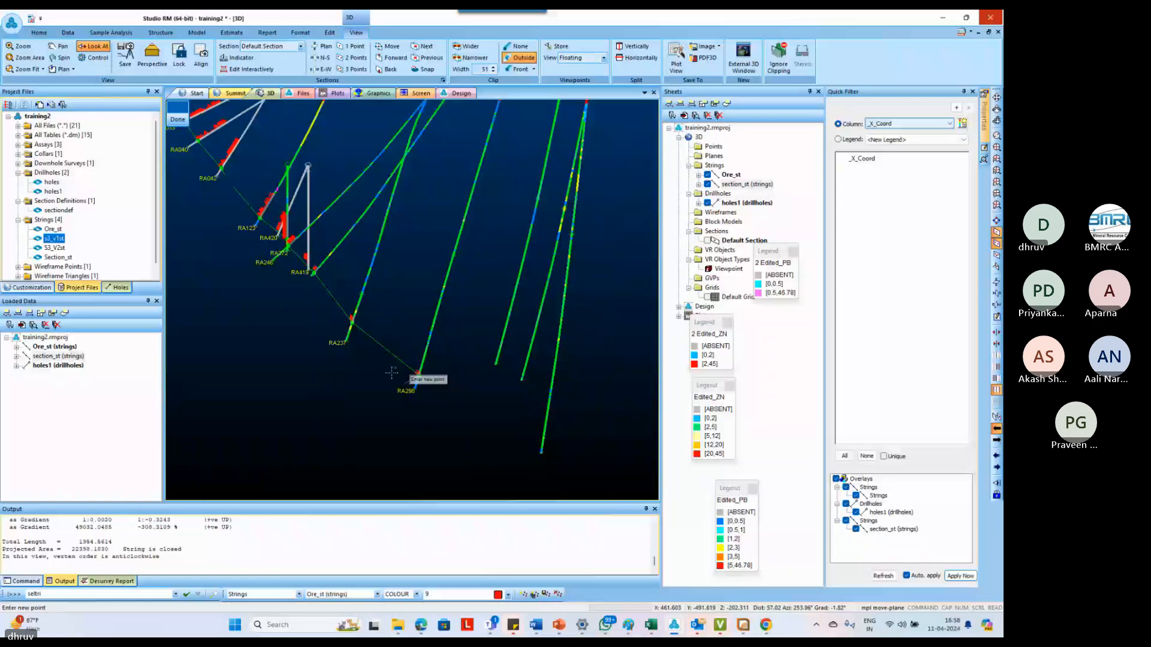
{"action": "scroll", "coordinate": [392, 373], "scroll_direction": "down", "scroll_amount": 2}
{"action": "left_click", "coordinate": [392, 58]}
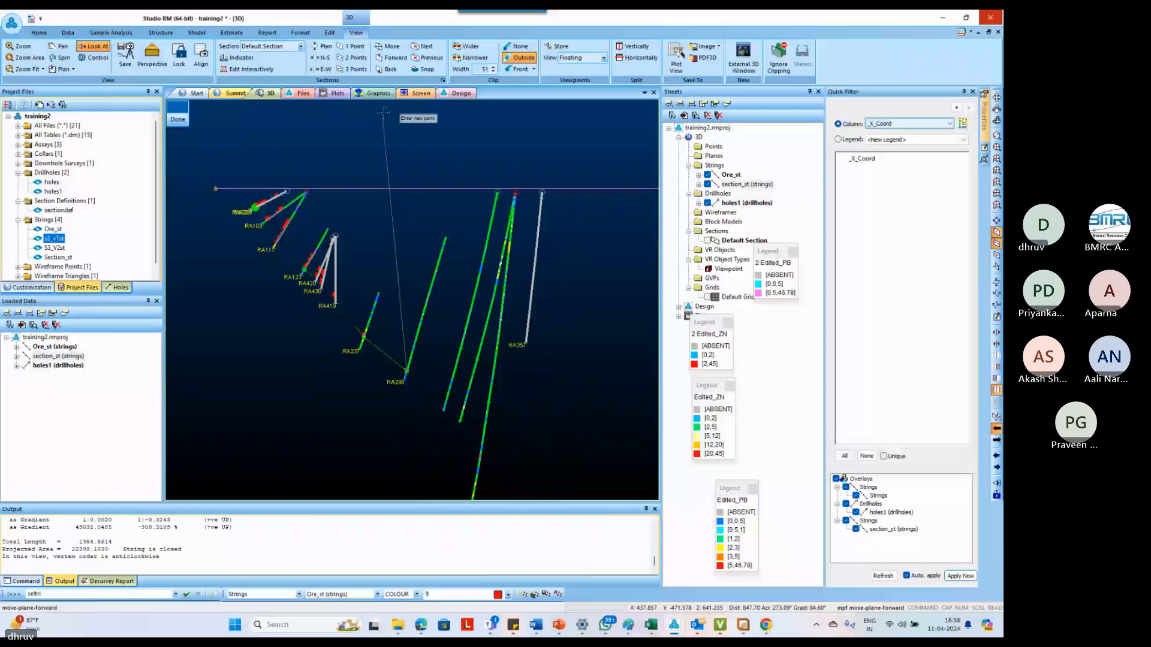
{"action": "left_click", "coordinate": [390, 69]}
{"action": "scroll", "coordinate": [414, 363], "scroll_direction": "up", "scroll_amount": 2}
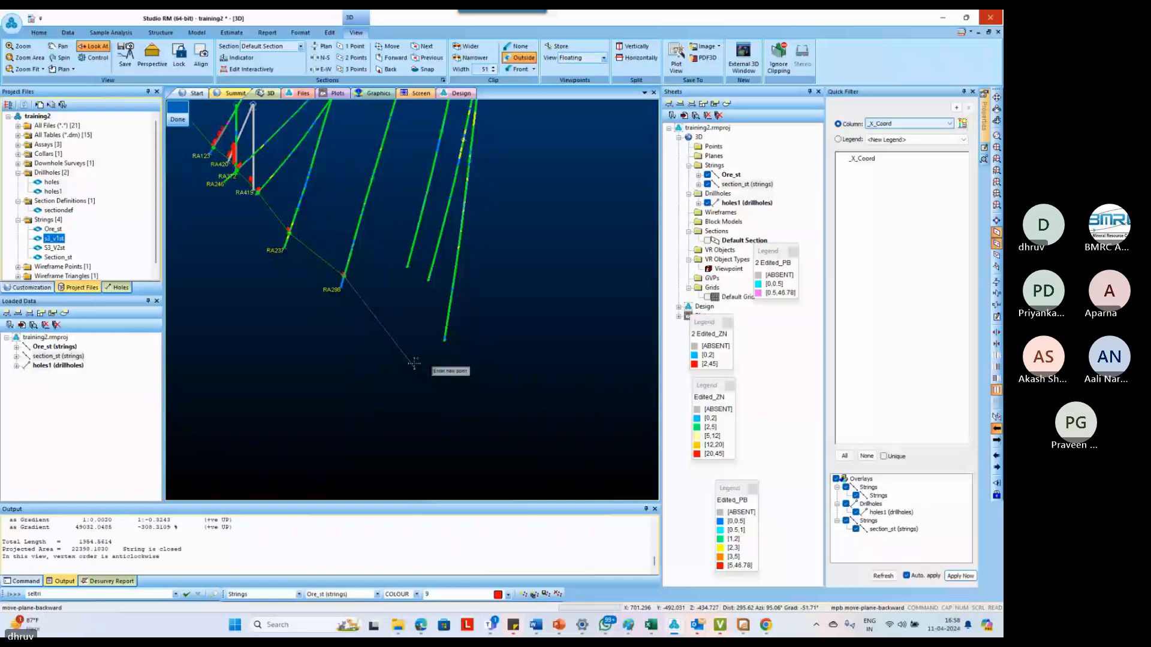
{"action": "scroll", "coordinate": [343, 287], "scroll_direction": "up", "scroll_amount": 4}
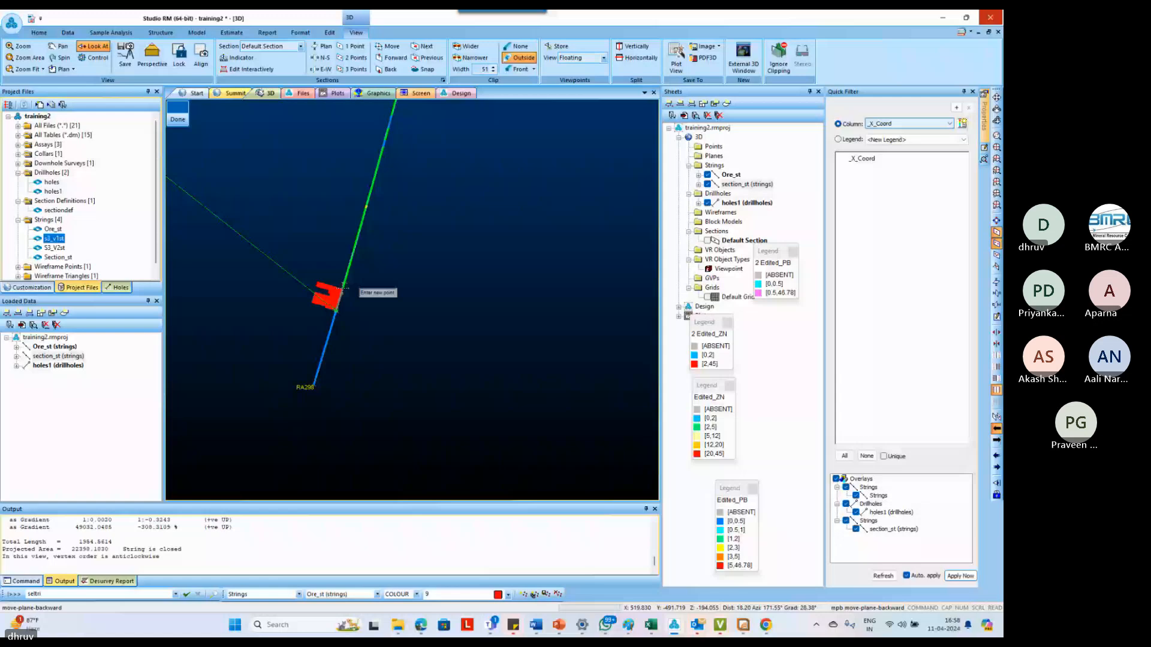
Digitize the outline's upper edge back up-dip, snapped to the intercept tops through to the shallowest hole above RA040, and close the string
{"action": "scroll", "coordinate": [343, 286], "scroll_direction": "down", "scroll_amount": 4}
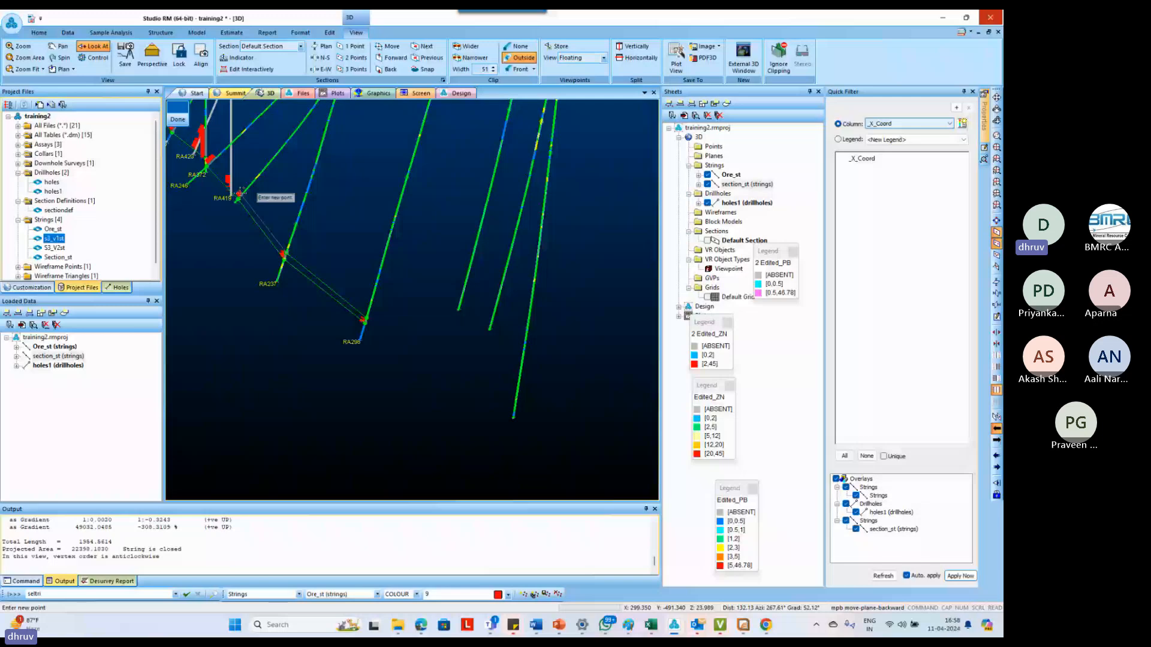
{"action": "scroll", "coordinate": [239, 193], "scroll_direction": "down", "scroll_amount": 3}
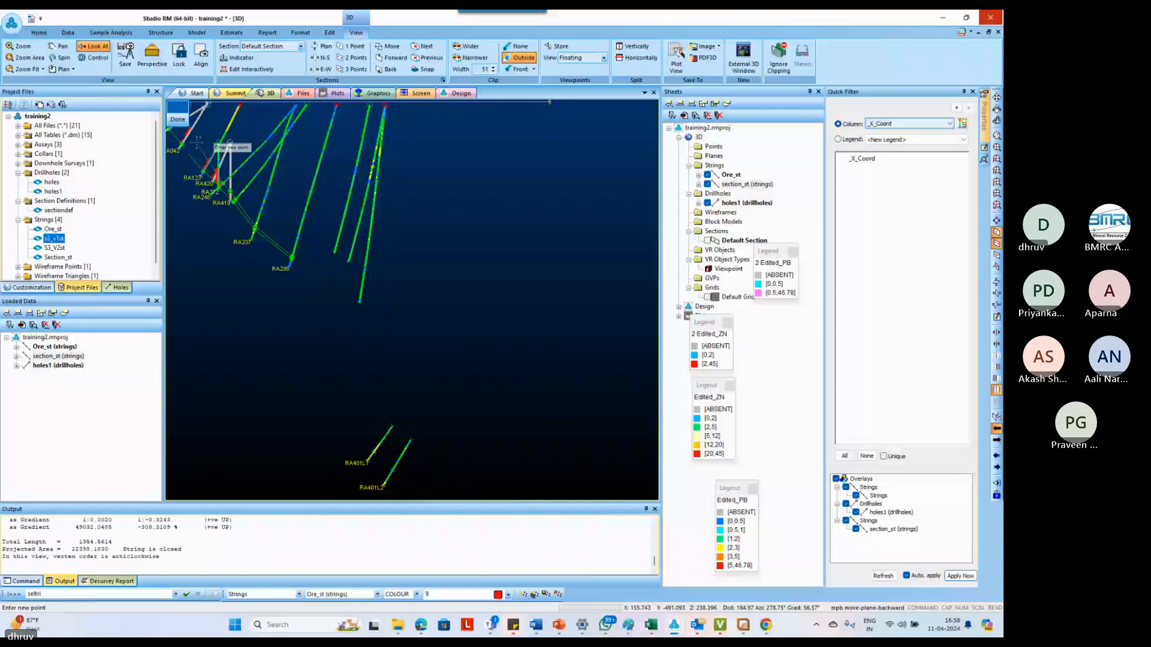
{"action": "scroll", "coordinate": [198, 143], "scroll_direction": "up", "scroll_amount": 5}
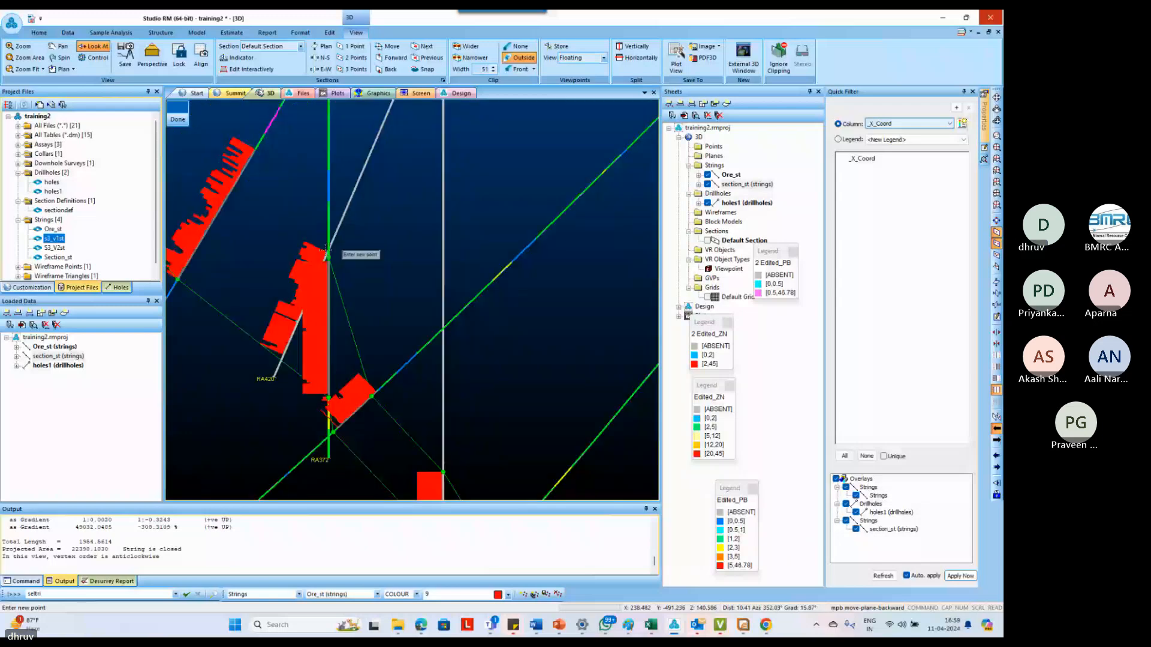
{"action": "scroll", "coordinate": [326, 251], "scroll_direction": "down", "scroll_amount": 2}
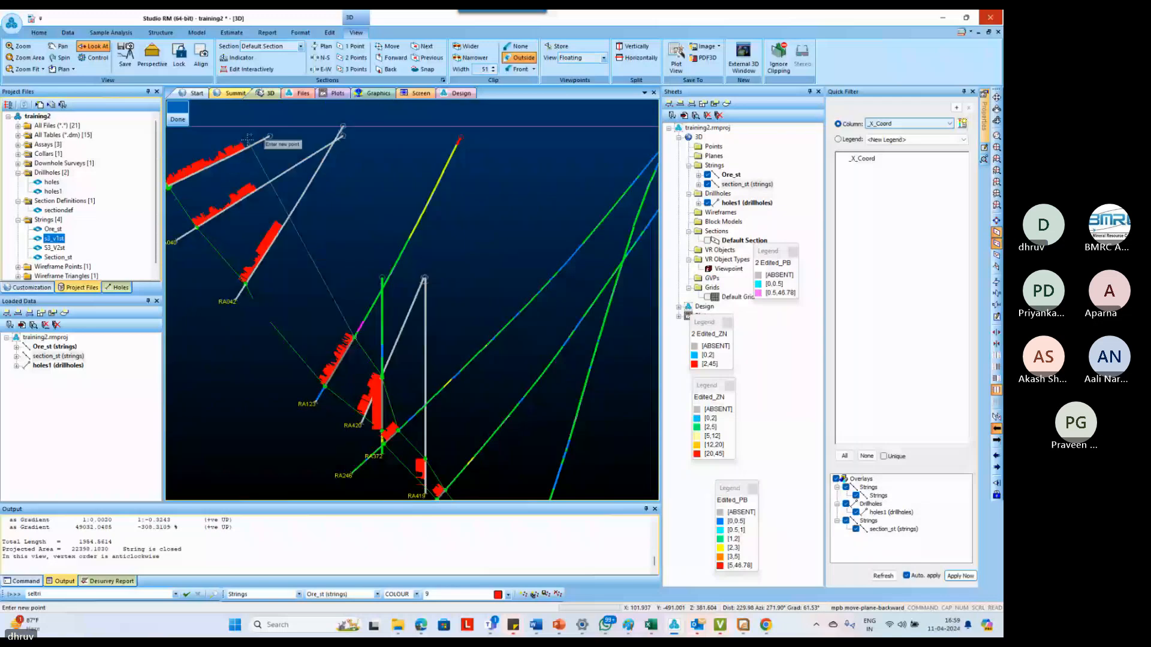
{"action": "scroll", "coordinate": [246, 143], "scroll_direction": "up", "scroll_amount": 1}
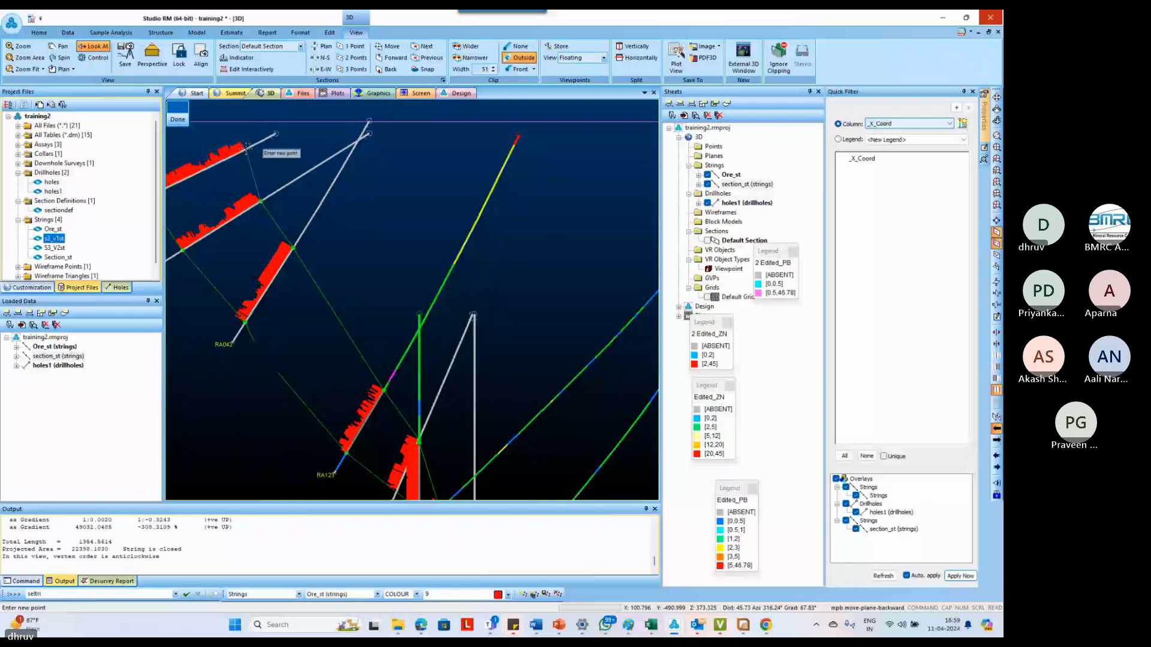
{"action": "right_click", "coordinate": [245, 149]}
{"action": "key", "text": "Page_Down"}
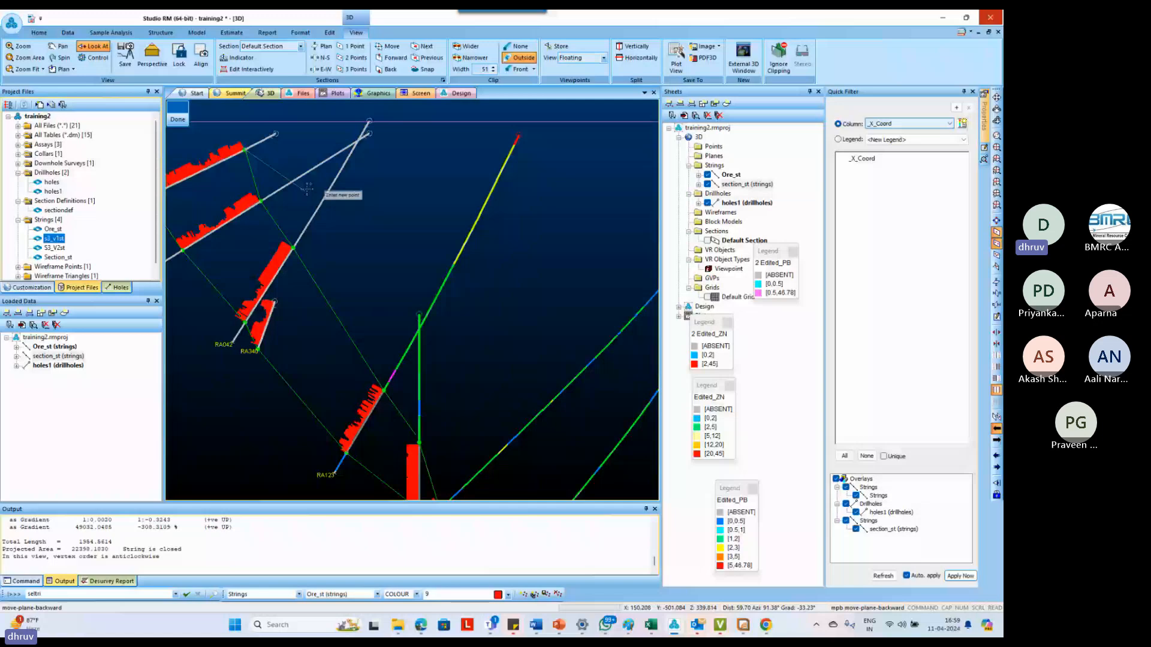
{"action": "type", "text": "clo"}
{"action": "scroll", "coordinate": [311, 208], "scroll_direction": "down", "scroll_amount": 3}
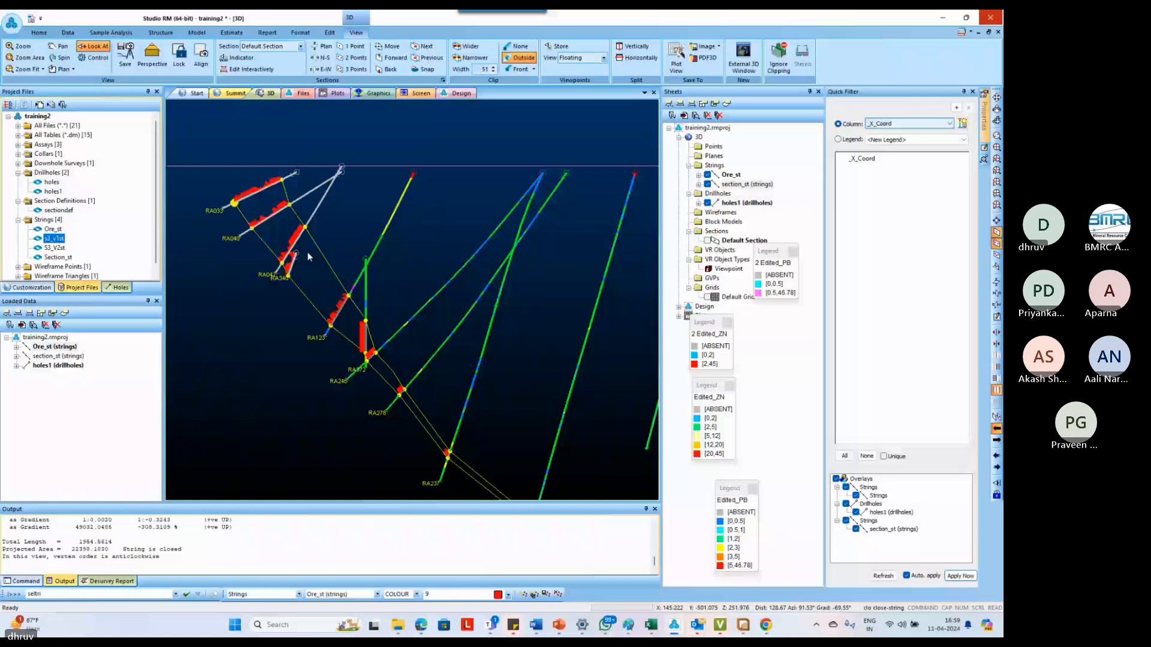
Move the outline's upper-edge point just below RA372 onto the upper end of the inclined hole's intercept
{"action": "scroll", "coordinate": [450, 365], "scroll_direction": "up", "scroll_amount": 5}
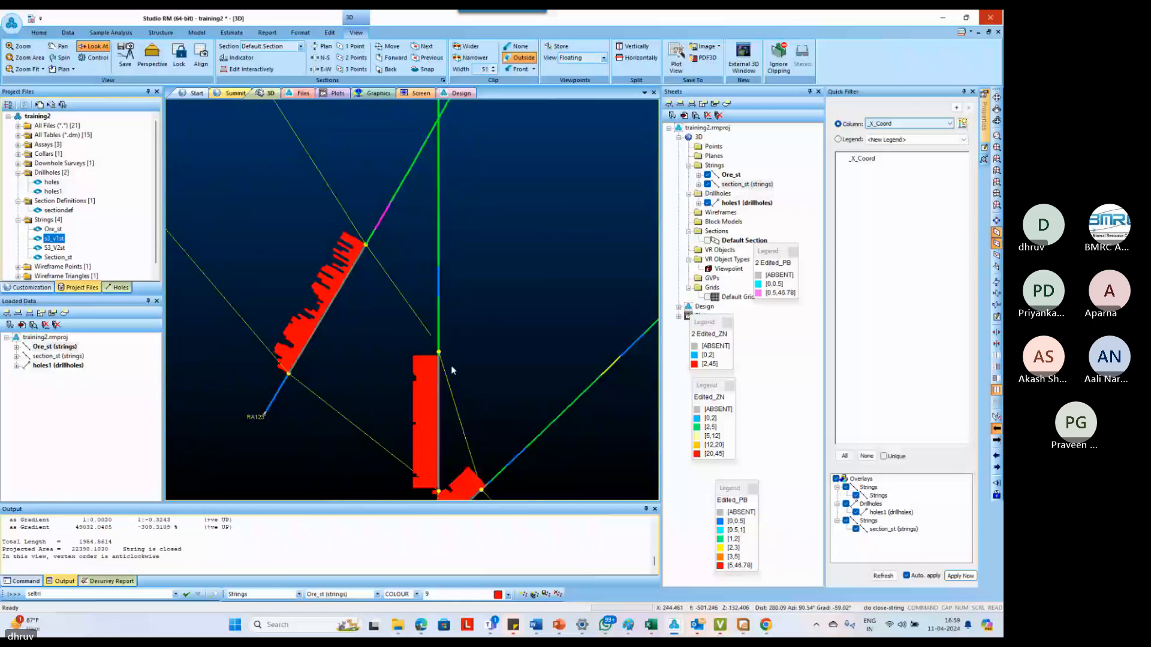
{"action": "scroll", "coordinate": [450, 365], "scroll_direction": "up", "scroll_amount": 3}
{"action": "type", "text": "mpo move-points-mode"}
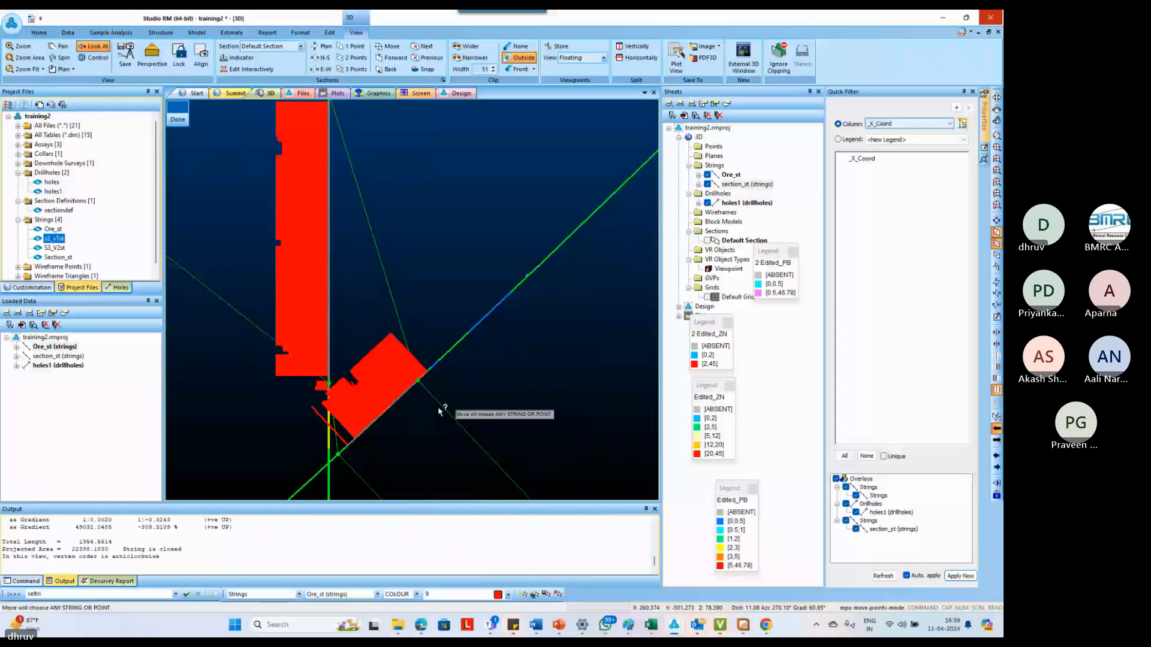
{"action": "scroll", "coordinate": [427, 414], "scroll_direction": "down", "scroll_amount": 1}
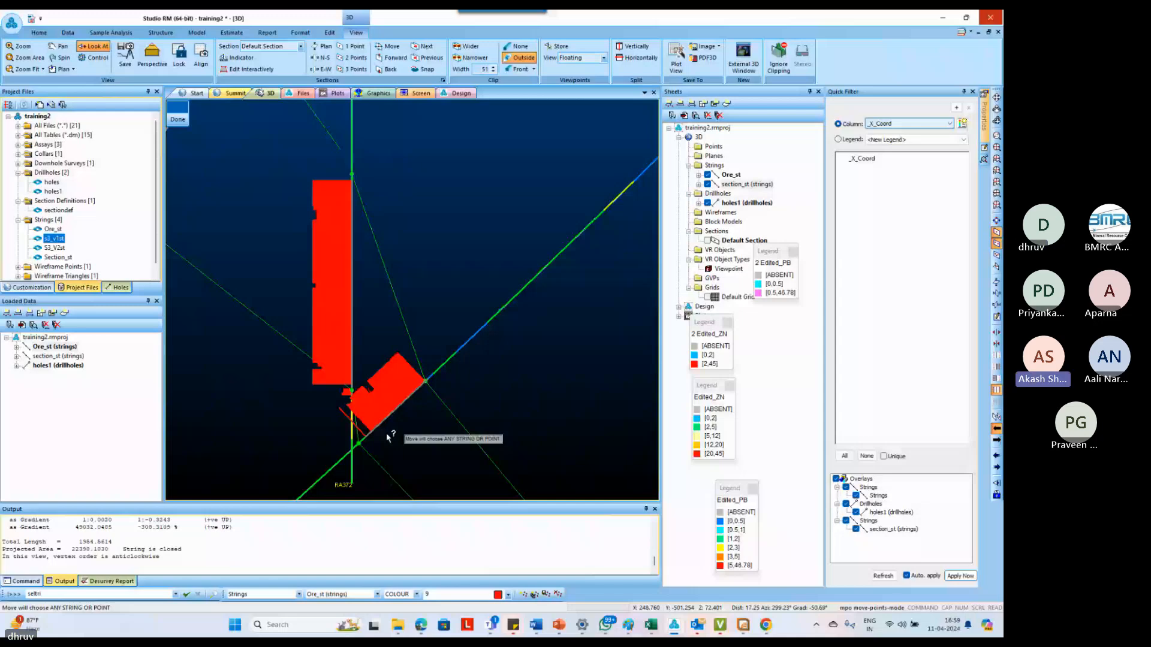
{"action": "scroll", "coordinate": [387, 438], "scroll_direction": "down", "scroll_amount": 4}
Move the outline's lower-edge point at RA340 slightly up onto the bottom end of that hole's ore intercept
{"action": "scroll", "coordinate": [261, 271], "scroll_direction": "up", "scroll_amount": 1}
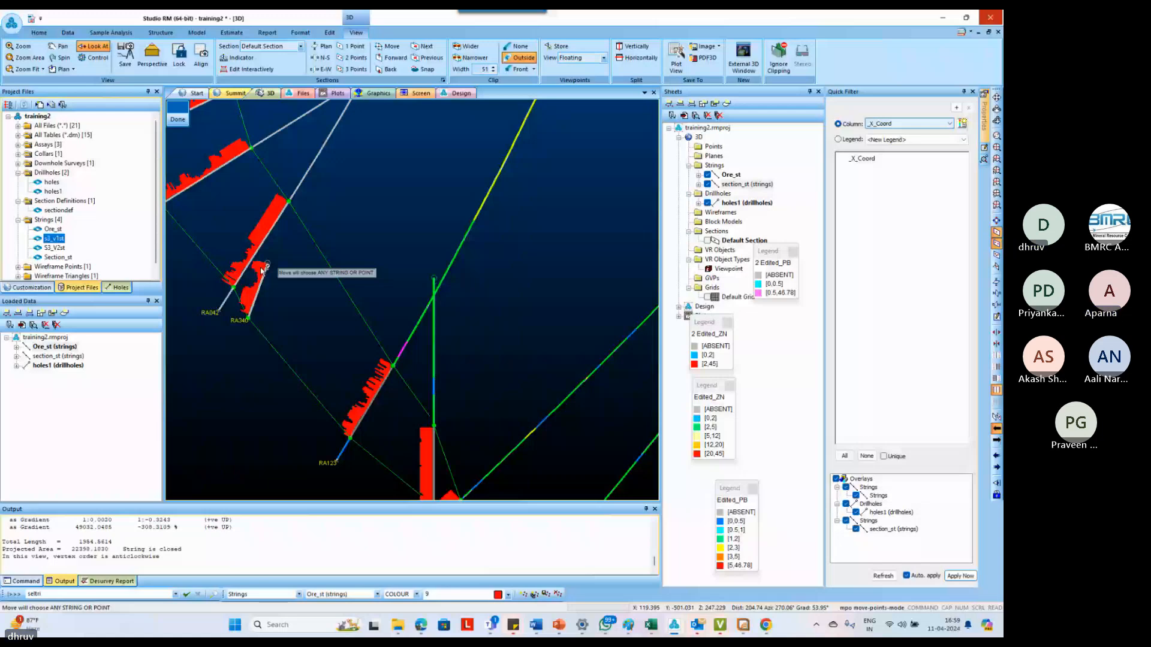
{"action": "scroll", "coordinate": [260, 271], "scroll_direction": "down", "scroll_amount": 5}
{"action": "scroll", "coordinate": [396, 416], "scroll_direction": "up", "scroll_amount": 5}
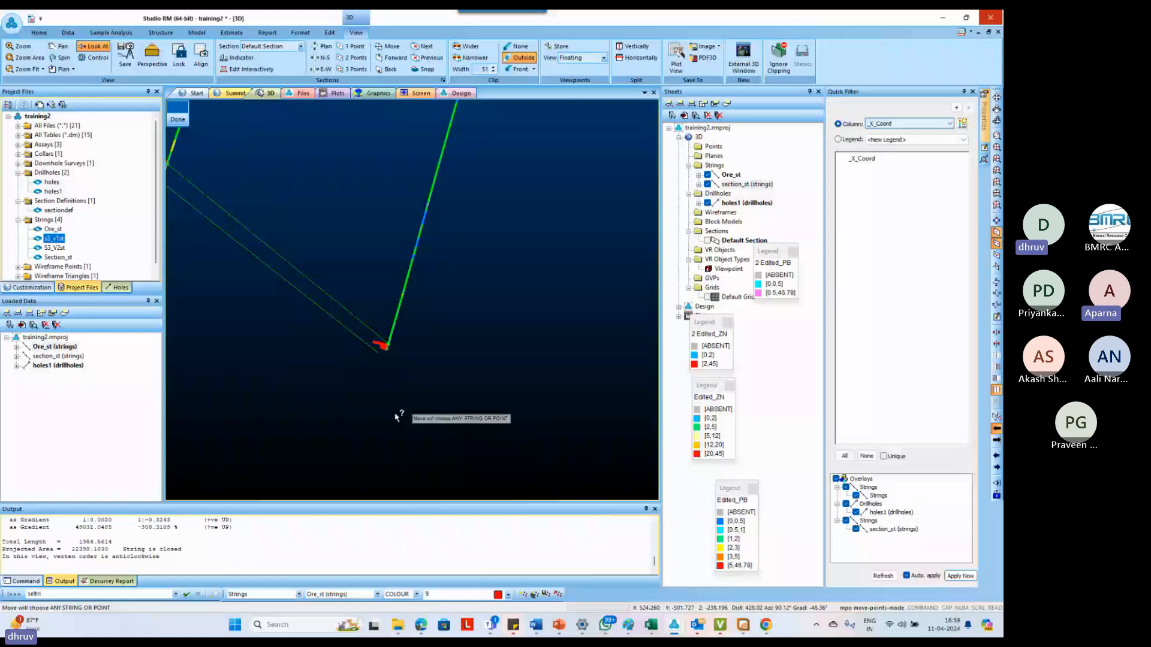
{"action": "scroll", "coordinate": [396, 416], "scroll_direction": "down", "scroll_amount": 5}
{"action": "scroll", "coordinate": [379, 311], "scroll_direction": "up", "scroll_amount": 4}
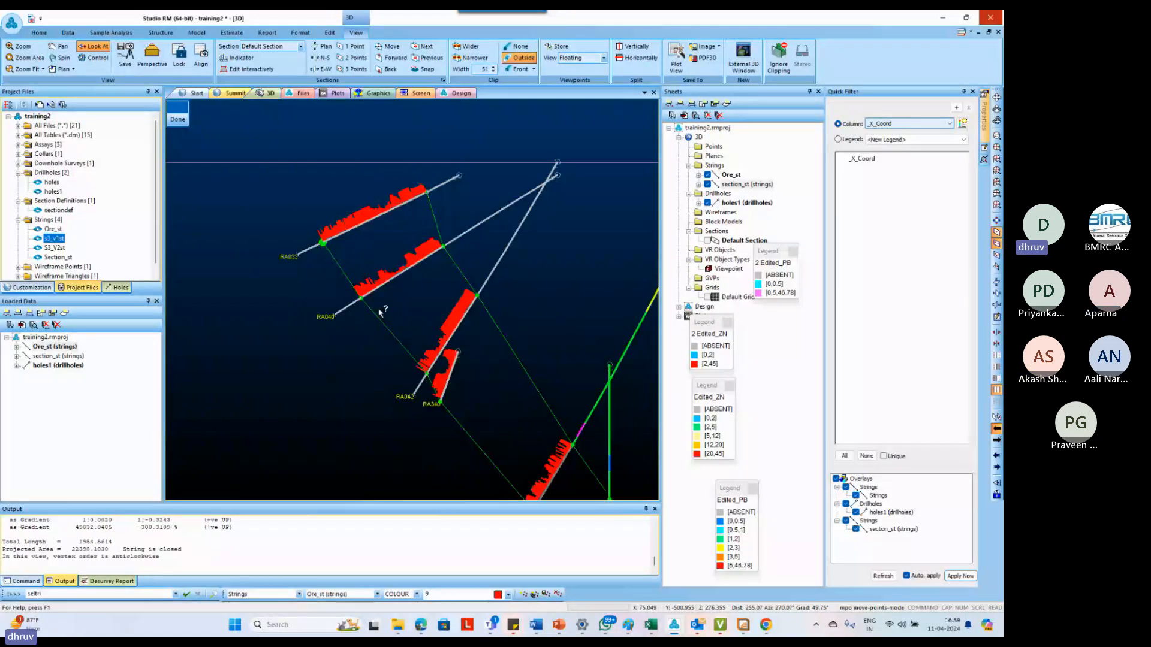
{"action": "middle_click_drag", "start_coordinate": [438, 403], "coordinate": [467, 419]}
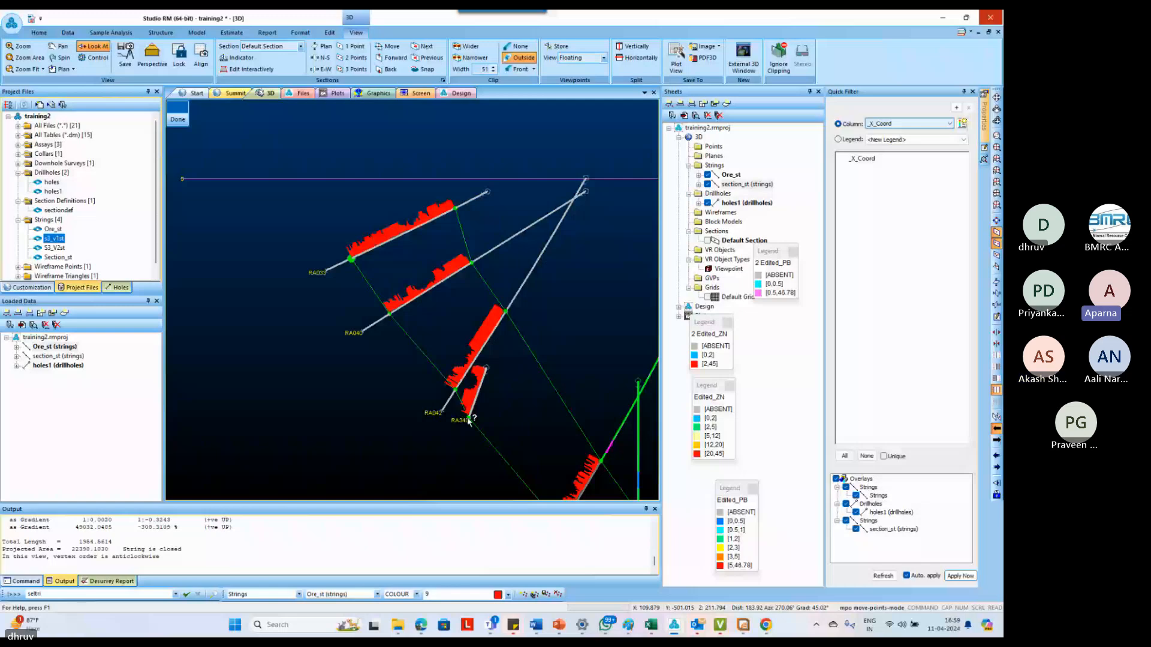
{"action": "scroll", "coordinate": [469, 421], "scroll_direction": "down", "scroll_amount": 3}
{"action": "scroll", "coordinate": [539, 448], "scroll_direction": "up", "scroll_amount": 4}
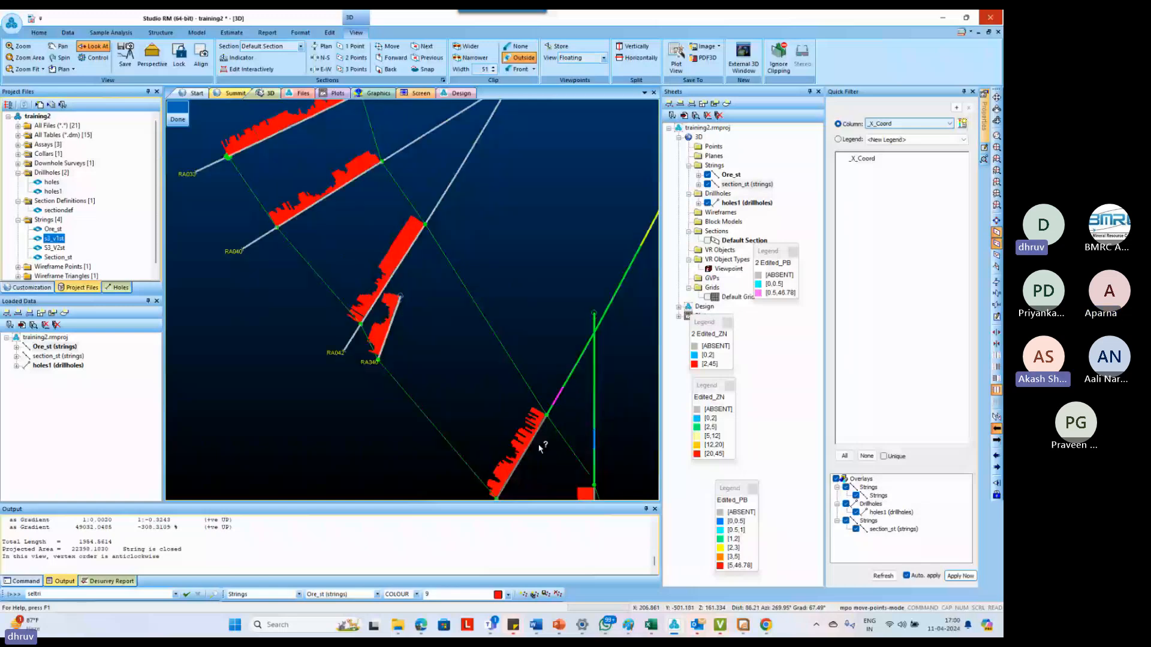
{"action": "scroll", "coordinate": [540, 446], "scroll_direction": "up", "scroll_amount": 1}
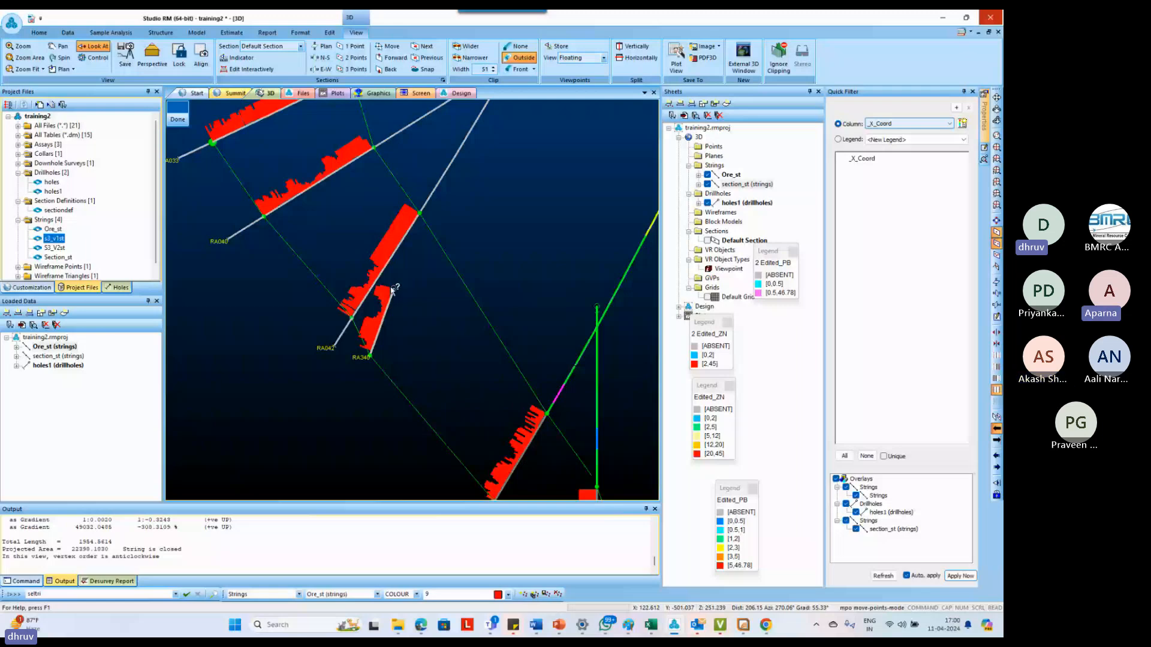
{"action": "scroll", "coordinate": [392, 289], "scroll_direction": "up", "scroll_amount": 3}
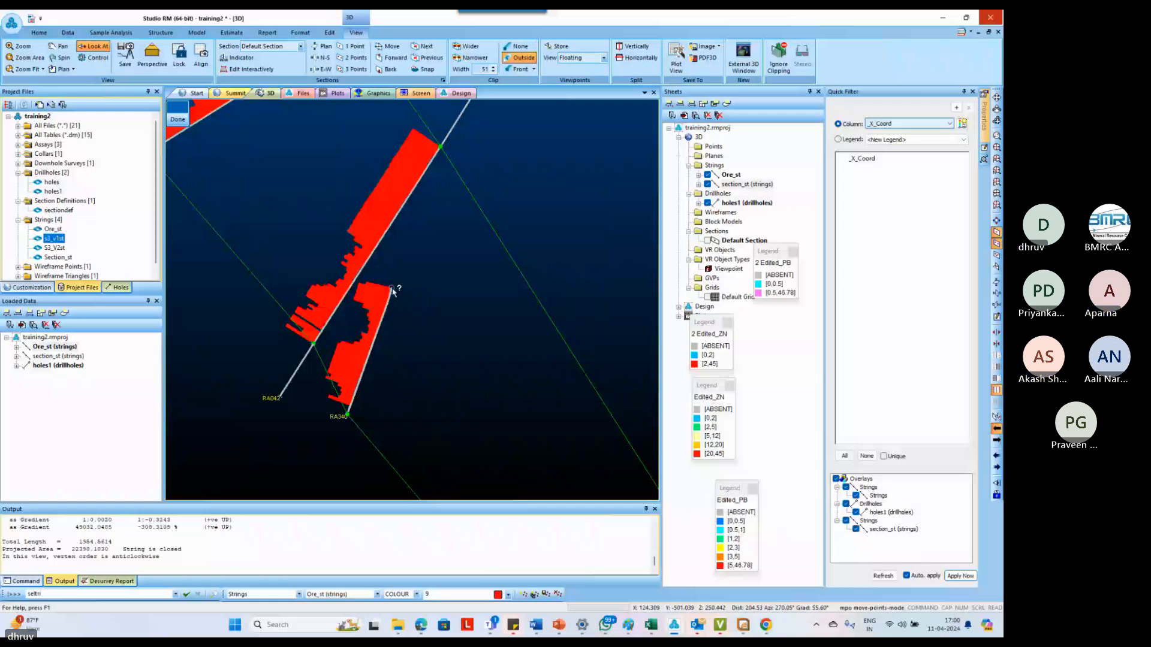
{"action": "left_click", "coordinate": [392, 289]}
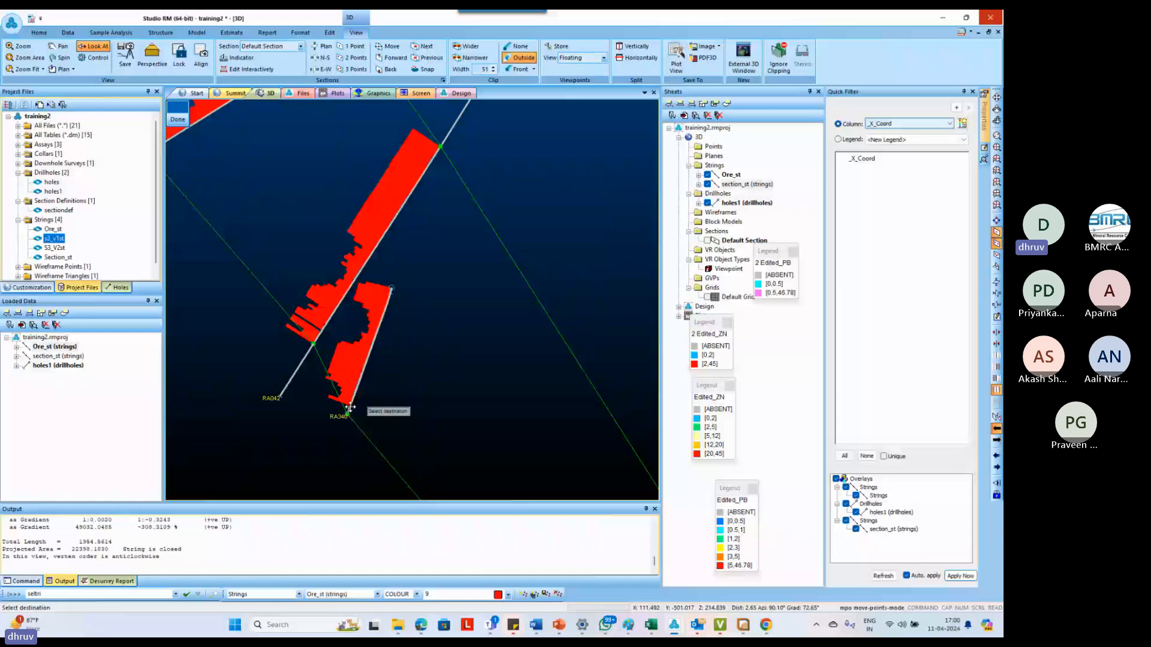
{"action": "left_click", "coordinate": [350, 408]}
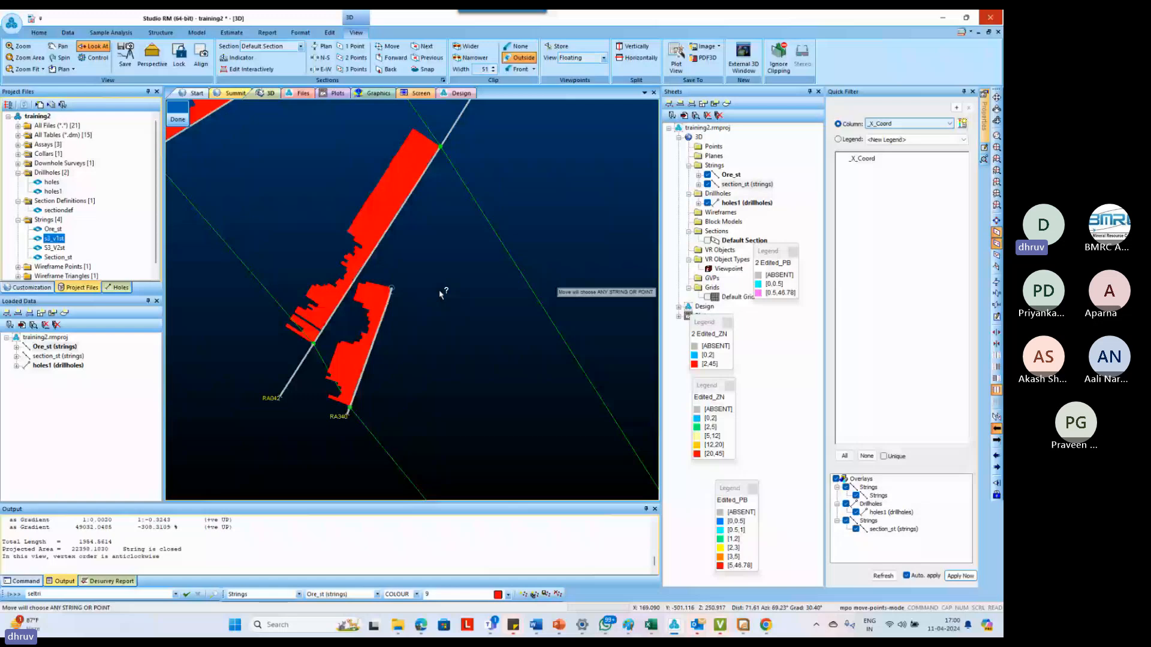
Examine how the outline fits the ore intercepts around RA042, RA340, RA123 and RA372, and leave point moving
{"action": "scroll", "coordinate": [386, 320], "scroll_direction": "down", "scroll_amount": 2}
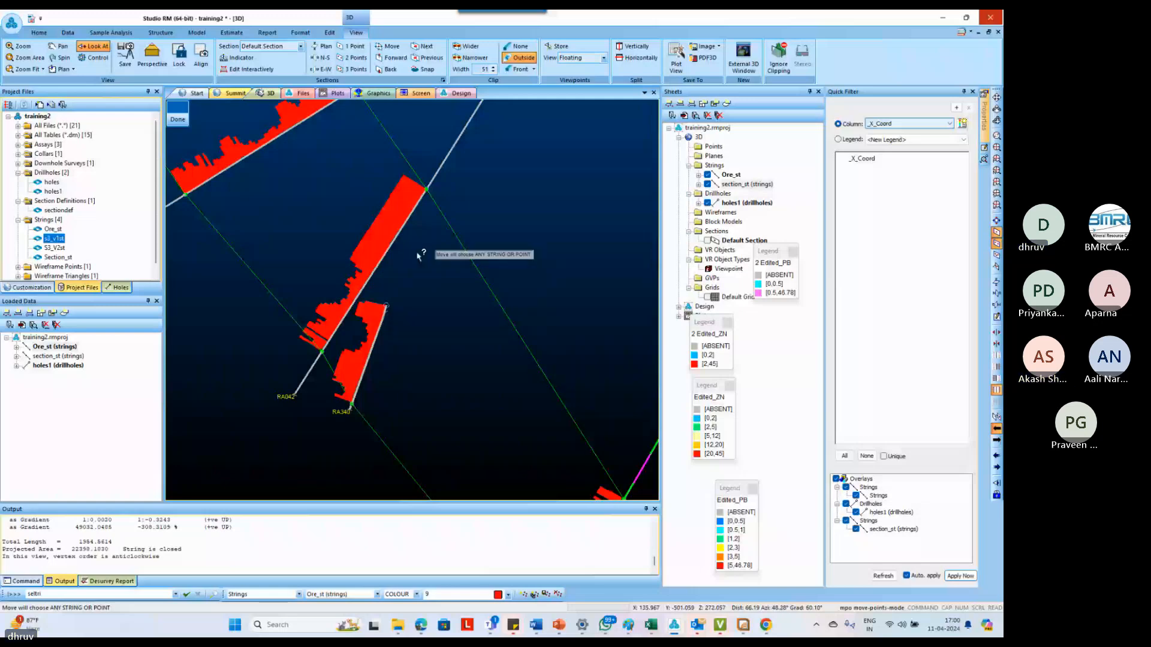
{"action": "scroll", "coordinate": [405, 319], "scroll_direction": "down", "scroll_amount": 3}
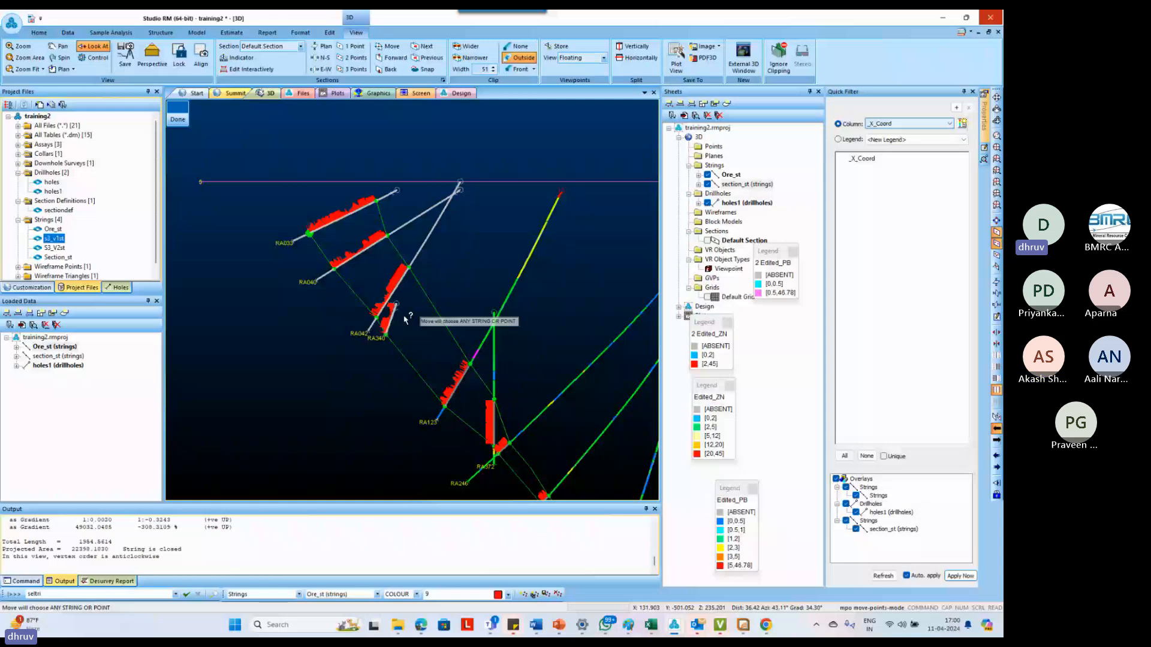
{"action": "scroll", "coordinate": [405, 320], "scroll_direction": "up", "scroll_amount": 3}
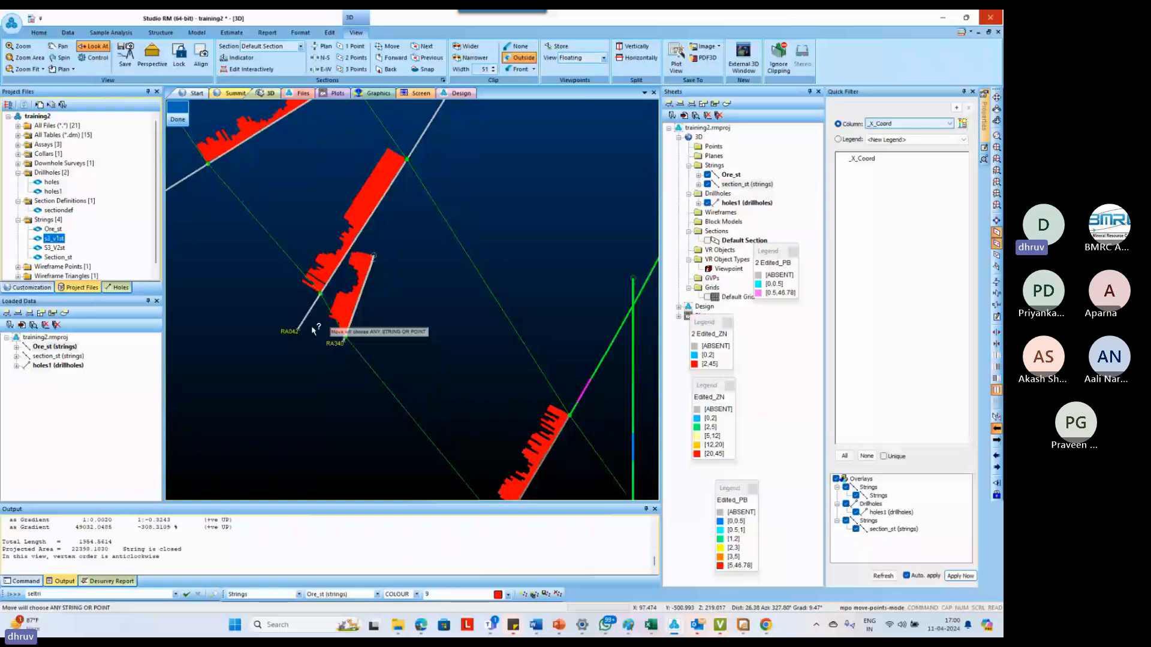
{"action": "scroll", "coordinate": [313, 330], "scroll_direction": "up", "scroll_amount": 2}
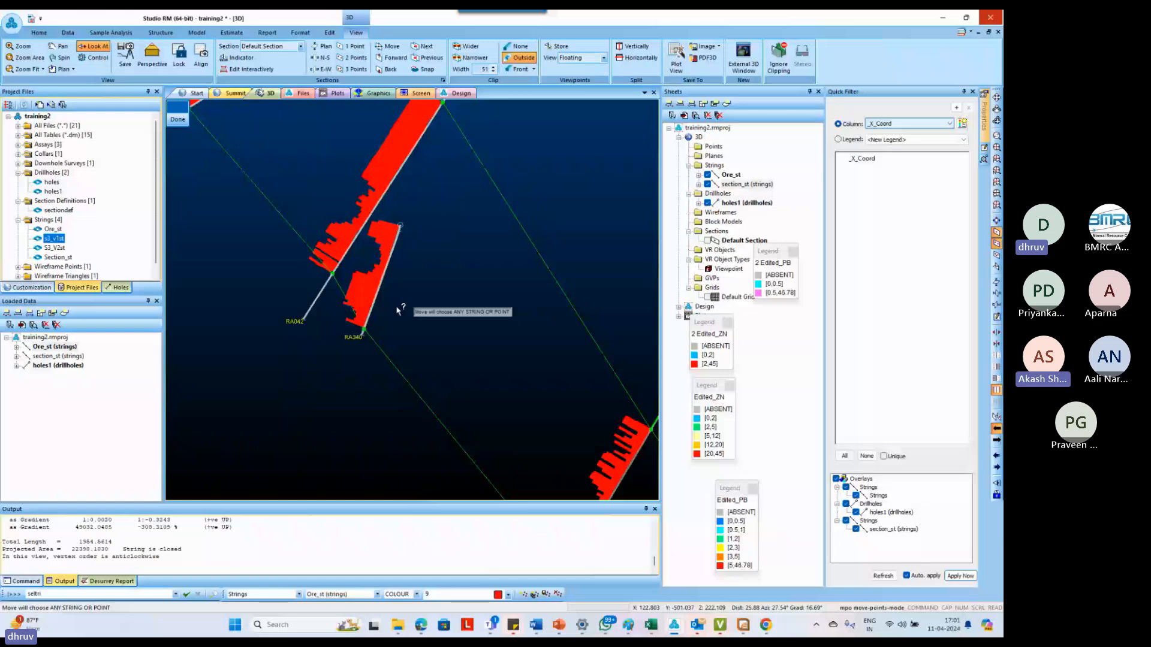
{"action": "scroll", "coordinate": [399, 309], "scroll_direction": "down", "scroll_amount": 3}
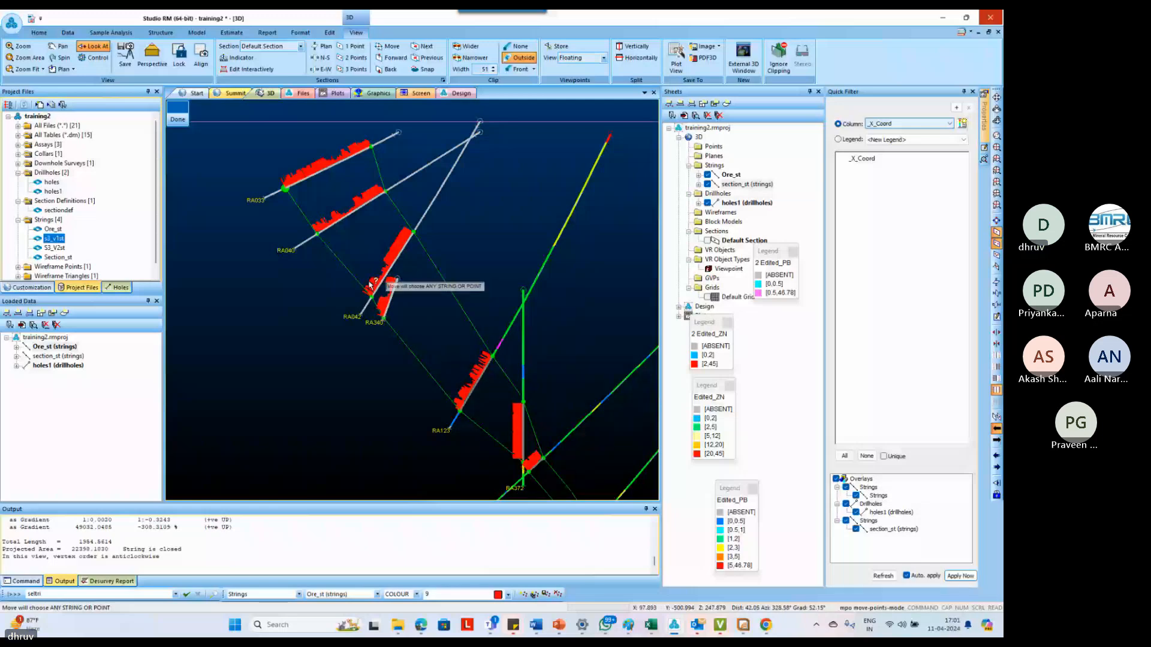
{"action": "scroll", "coordinate": [335, 246], "scroll_direction": "down", "scroll_amount": 2}
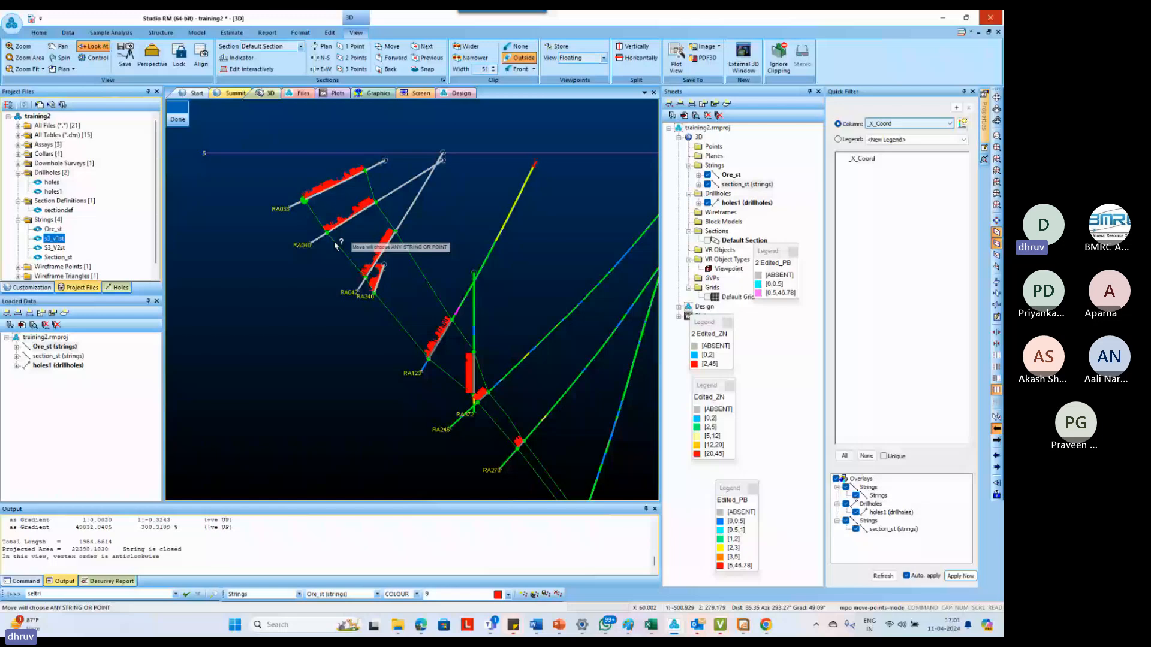
{"action": "scroll", "coordinate": [437, 207], "scroll_direction": "up", "scroll_amount": 3}
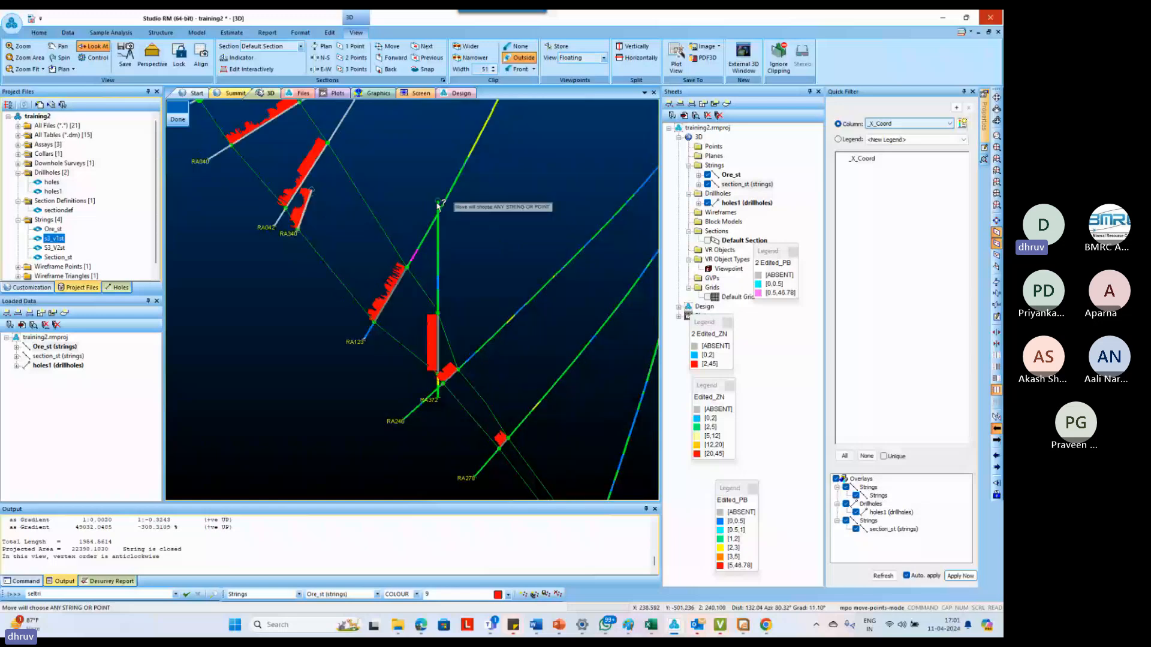
{"action": "scroll", "coordinate": [438, 206], "scroll_direction": "down", "scroll_amount": 5}
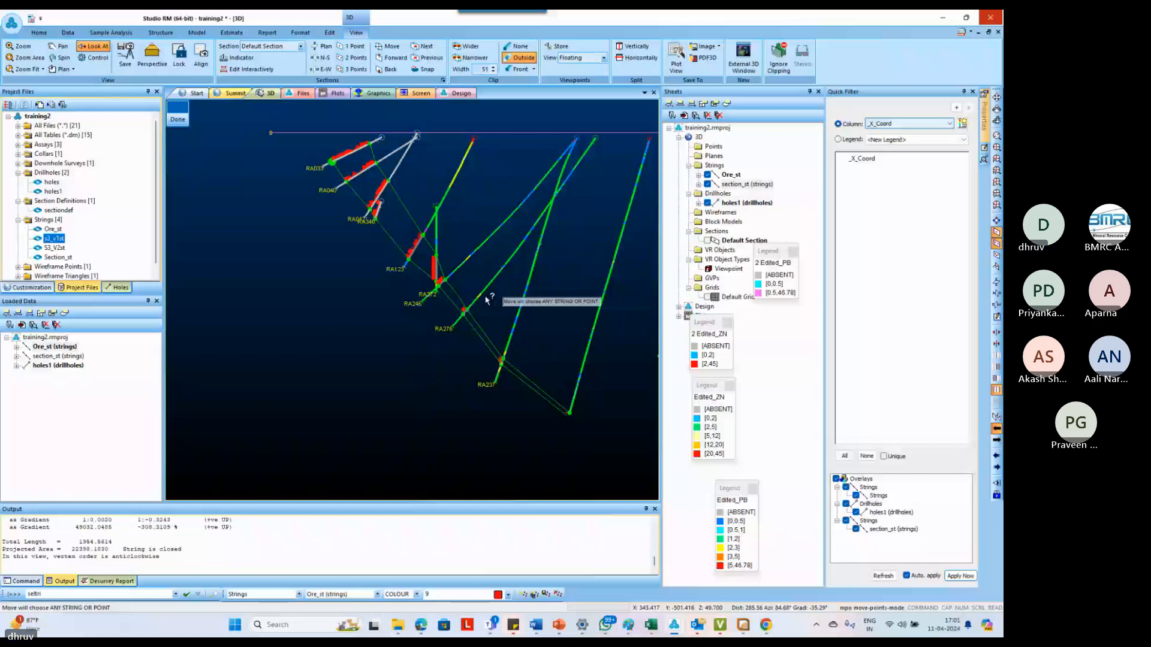
{"action": "key", "text": "Escape"}
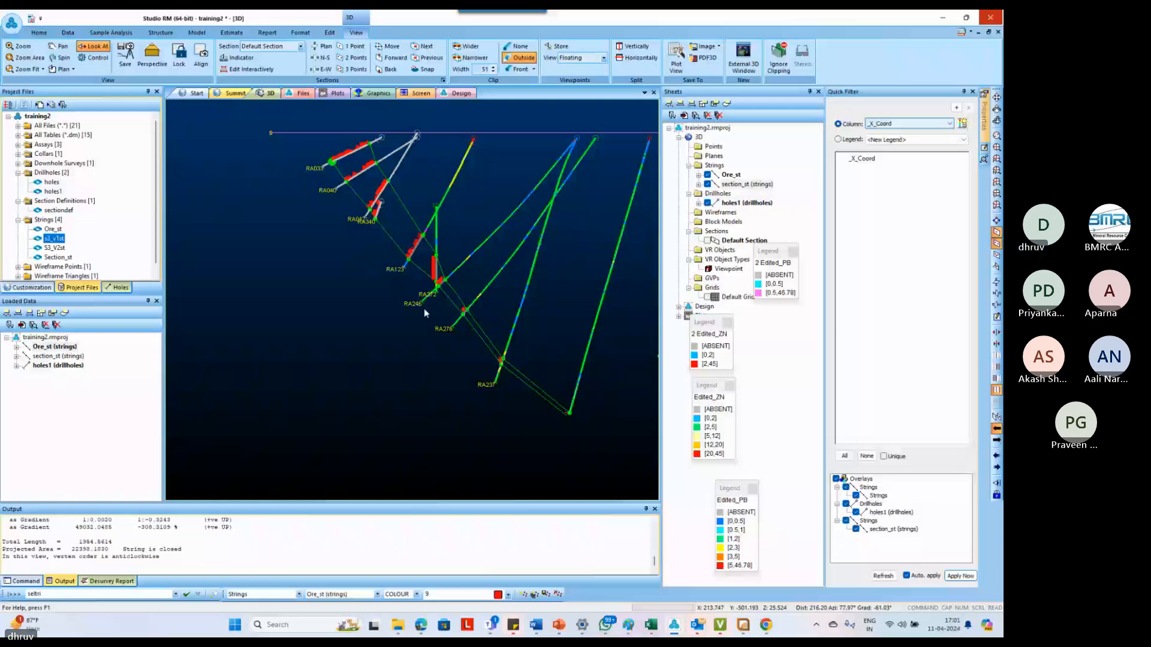
Select the ore outline at its deepest intercept below RA237 and step the section plane forward
{"action": "scroll", "coordinate": [605, 430], "scroll_direction": "up", "scroll_amount": 6}
{"action": "left_click", "coordinate": [466, 375]}
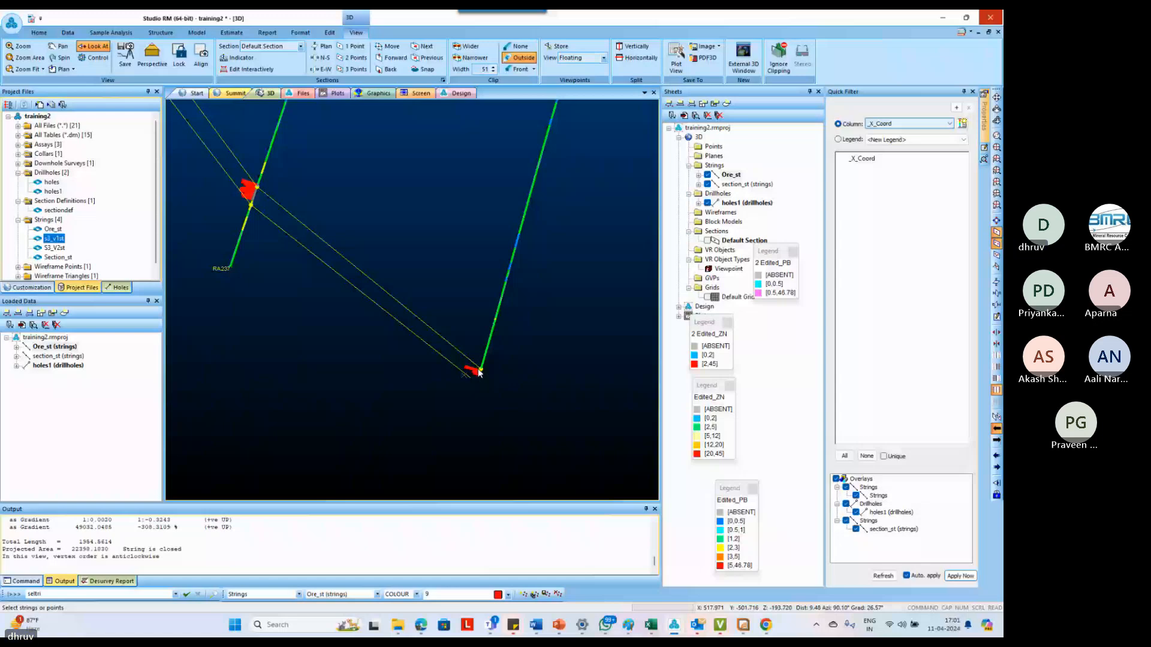
{"action": "left_click", "coordinate": [392, 59]}
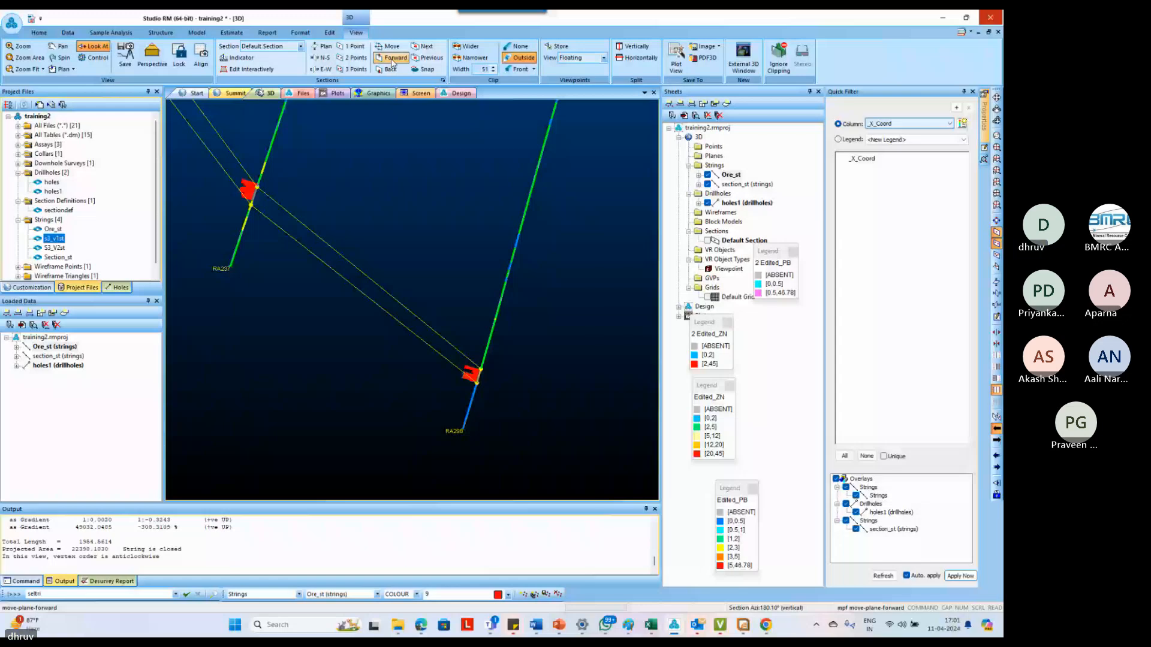
Insert a point in the ore outline's down-dip end, extending it a short distance past the deepest intercept beyond RA237
{"action": "key", "text": "i"}
{"action": "key", "text": "p"}
{"action": "key", "text": "o"}
{"action": "left_click_drag", "start_coordinate": [478, 376], "coordinate": [518, 400]}
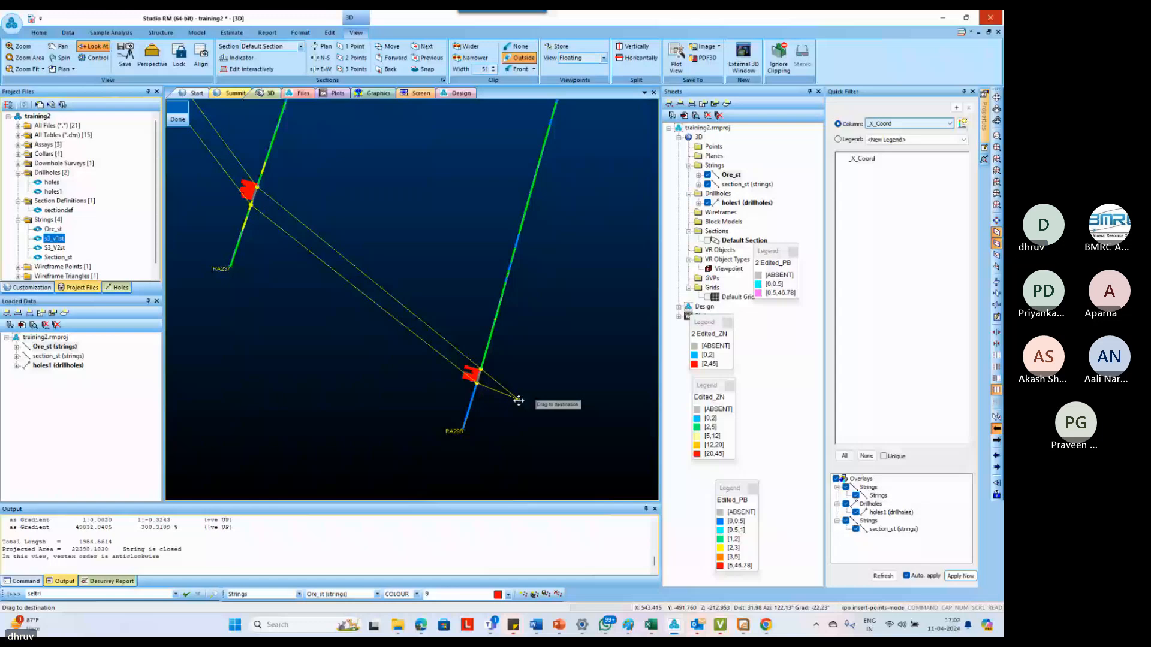
{"action": "left_click_drag", "start_coordinate": [519, 400], "coordinate": [540, 417]}
{"action": "key", "text": "Escape"}
{"action": "scroll", "coordinate": [484, 400], "scroll_direction": "down", "scroll_amount": 7}
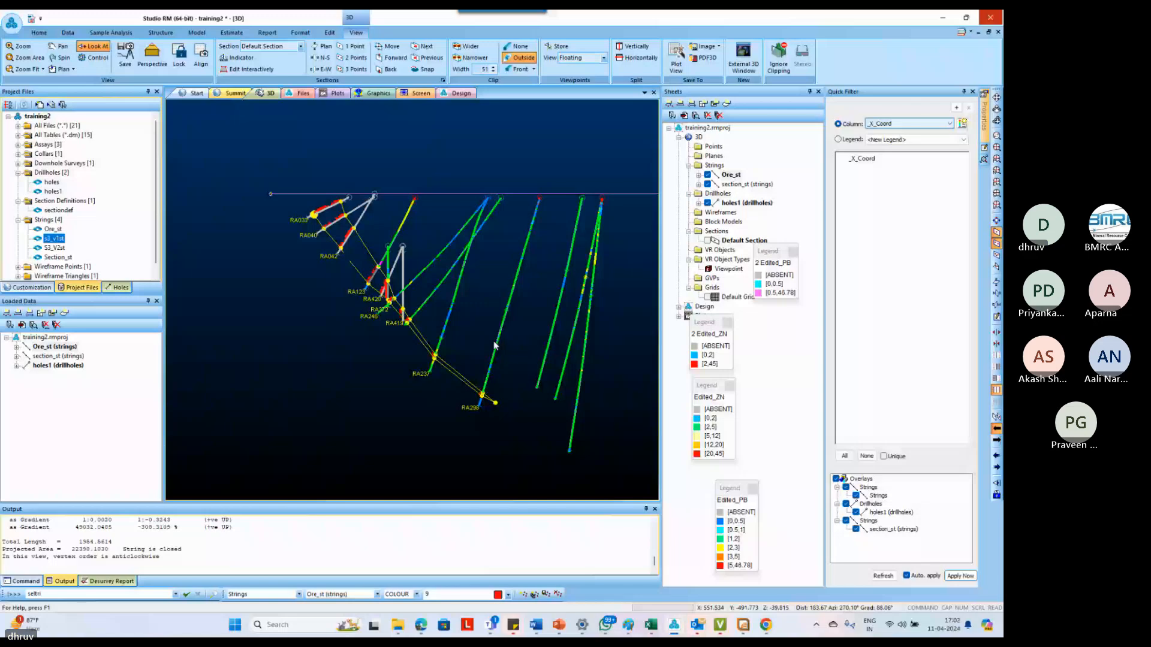
Move the section plane on to the next section, the one cutting holes RA079, RA103 and RA111
{"action": "left_click", "coordinate": [388, 46]}
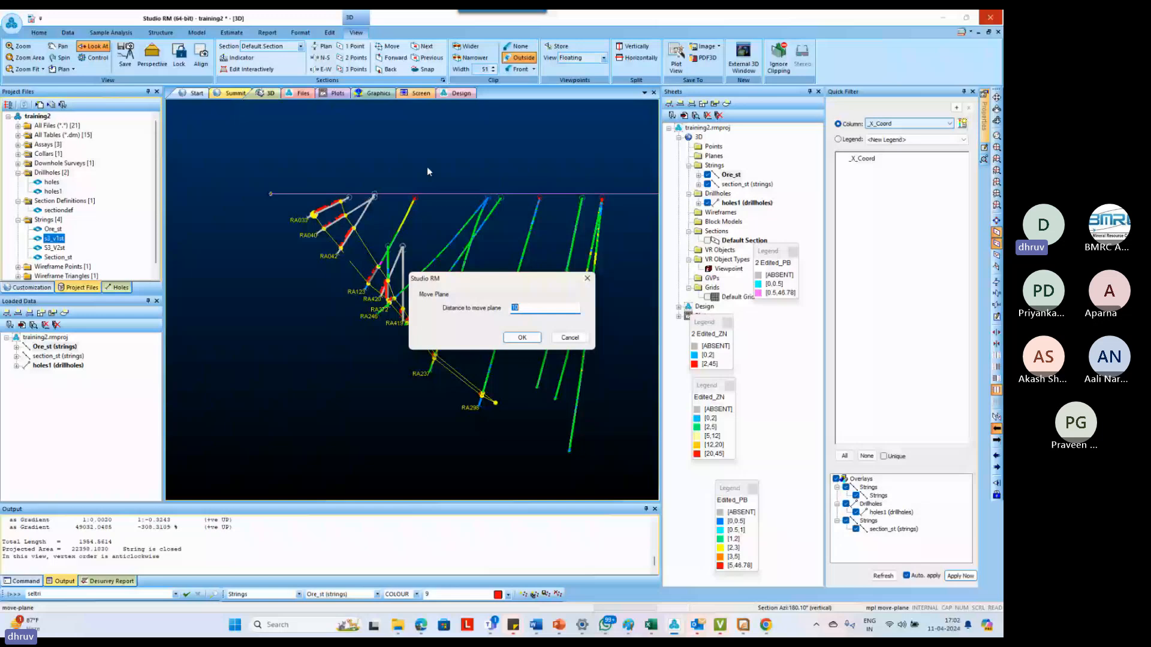
{"action": "key", "text": "Return"}
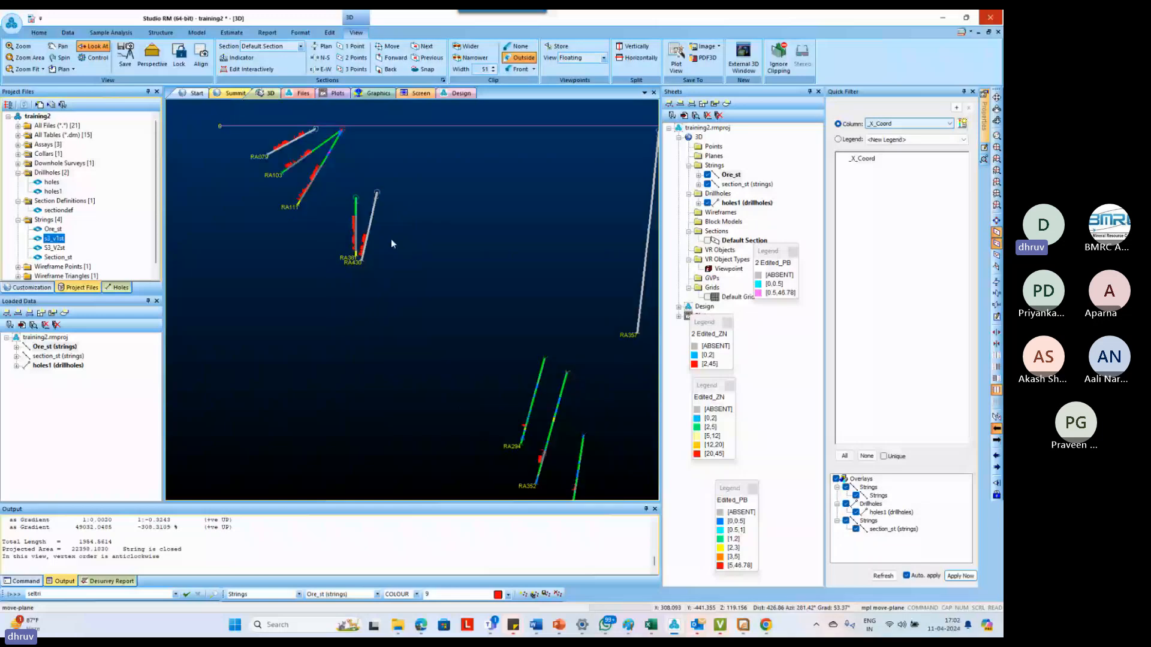
Copy the previous section's ore outline and project it onto the plane of the section through RA079, RA103 and RA111
{"action": "left_click", "coordinate": [388, 71]}
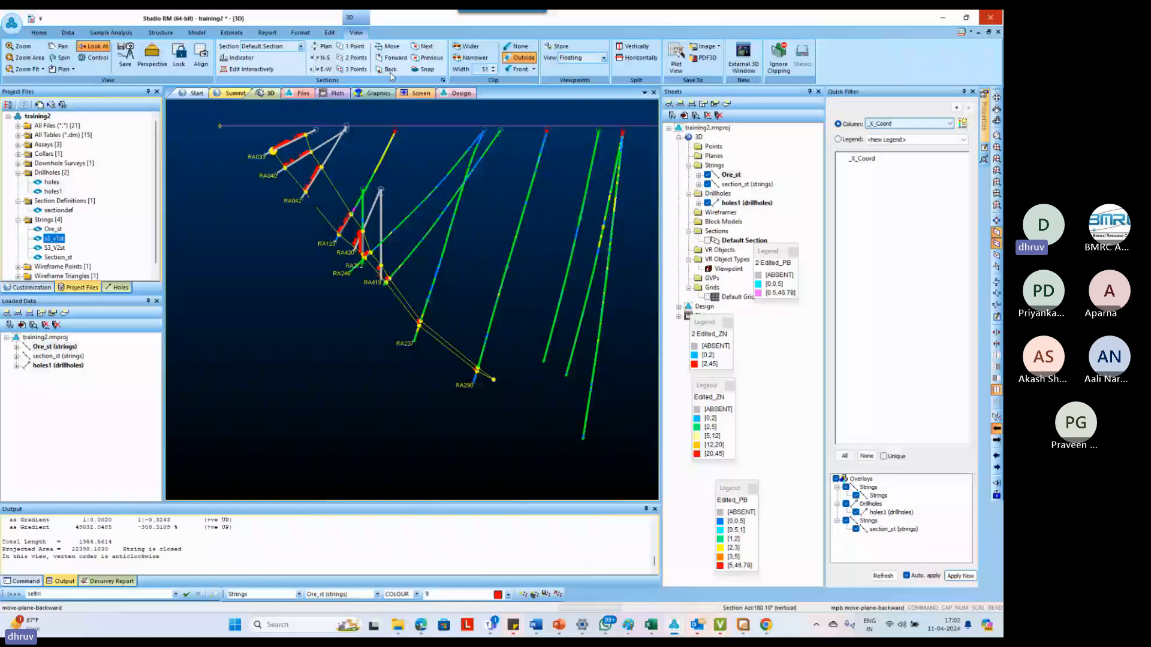
{"action": "left_click", "coordinate": [389, 70]}
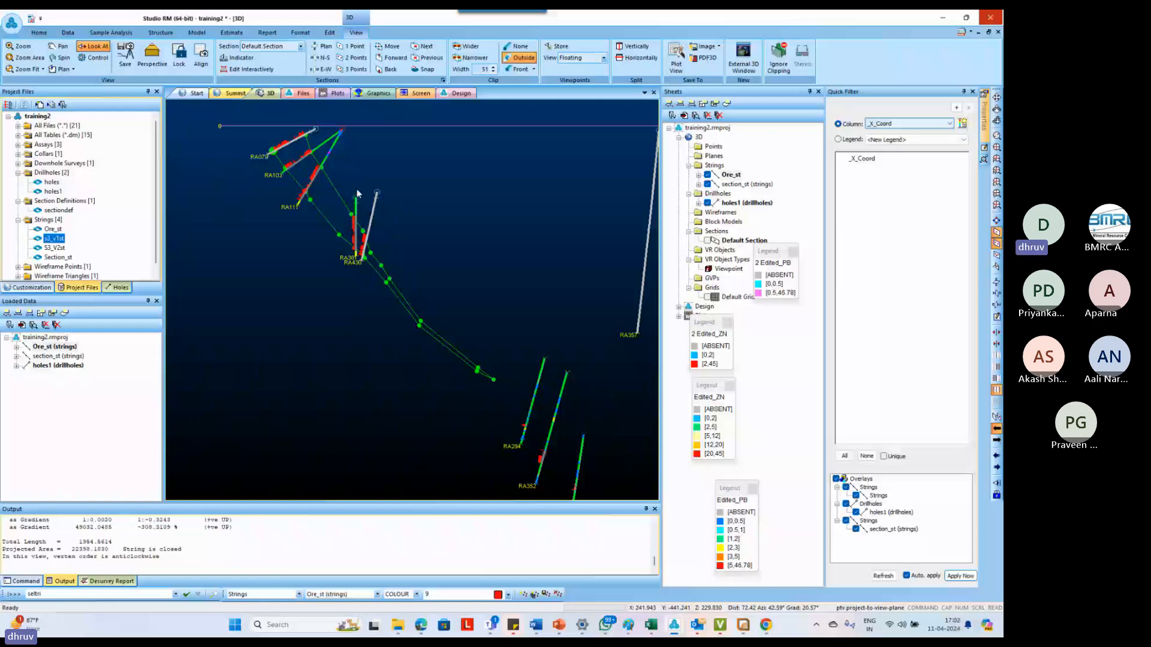
{"action": "scroll", "coordinate": [357, 193], "scroll_direction": "up", "scroll_amount": 2}
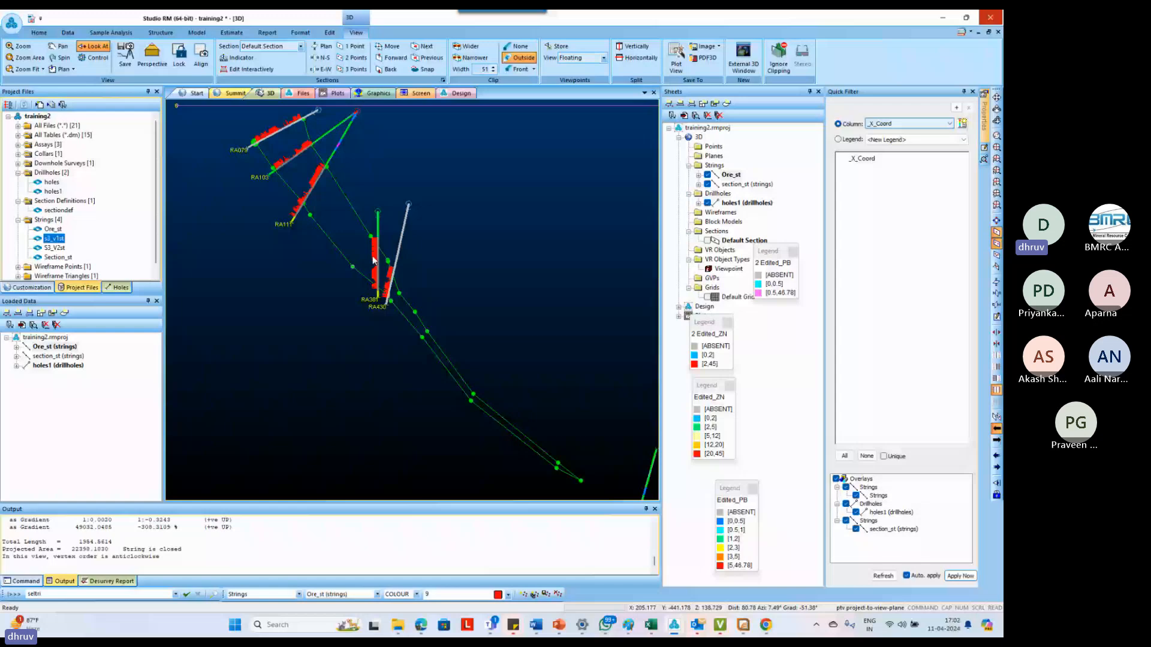
{"action": "scroll", "coordinate": [347, 257], "scroll_direction": "down", "scroll_amount": 2}
Select the projected outline copy on the section through RA079, RA103 and RA111 and delete it
{"action": "left_click", "coordinate": [340, 252]}
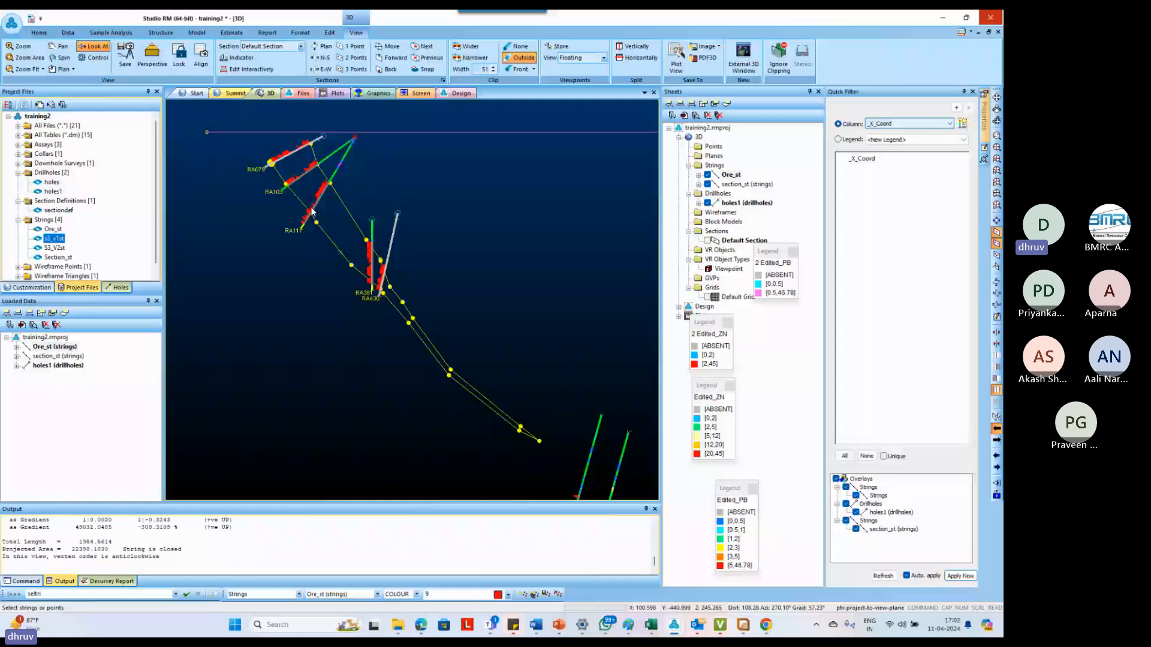
{"action": "key", "text": "Delete"}
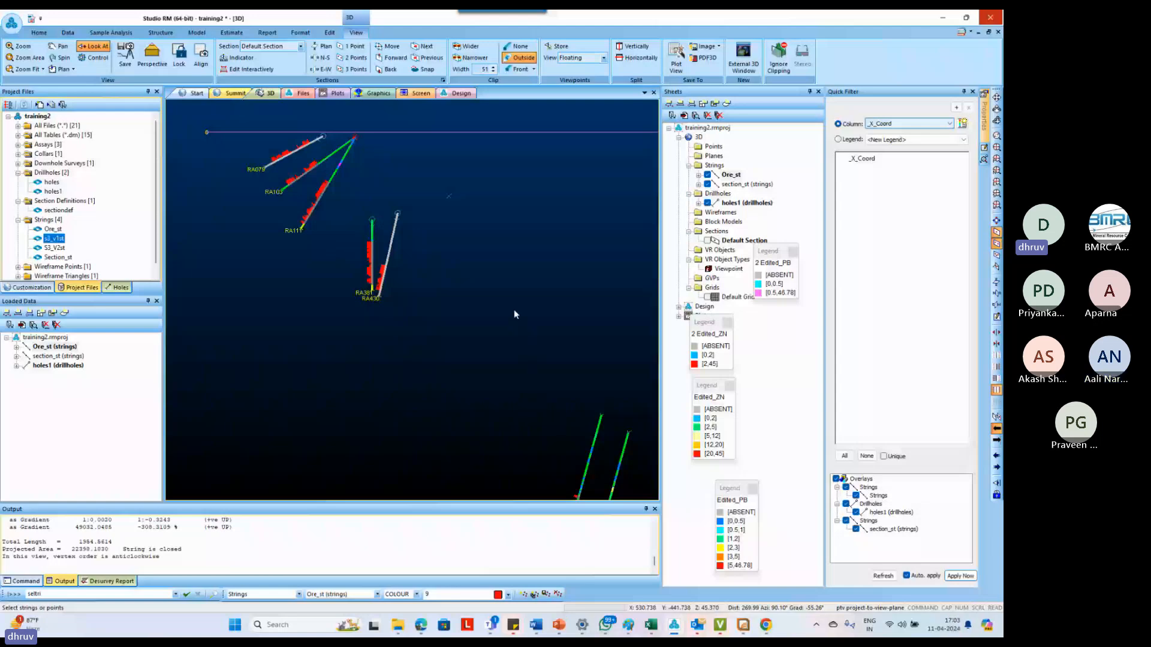
{"action": "scroll", "coordinate": [261, 154], "scroll_direction": "up", "scroll_amount": 2}
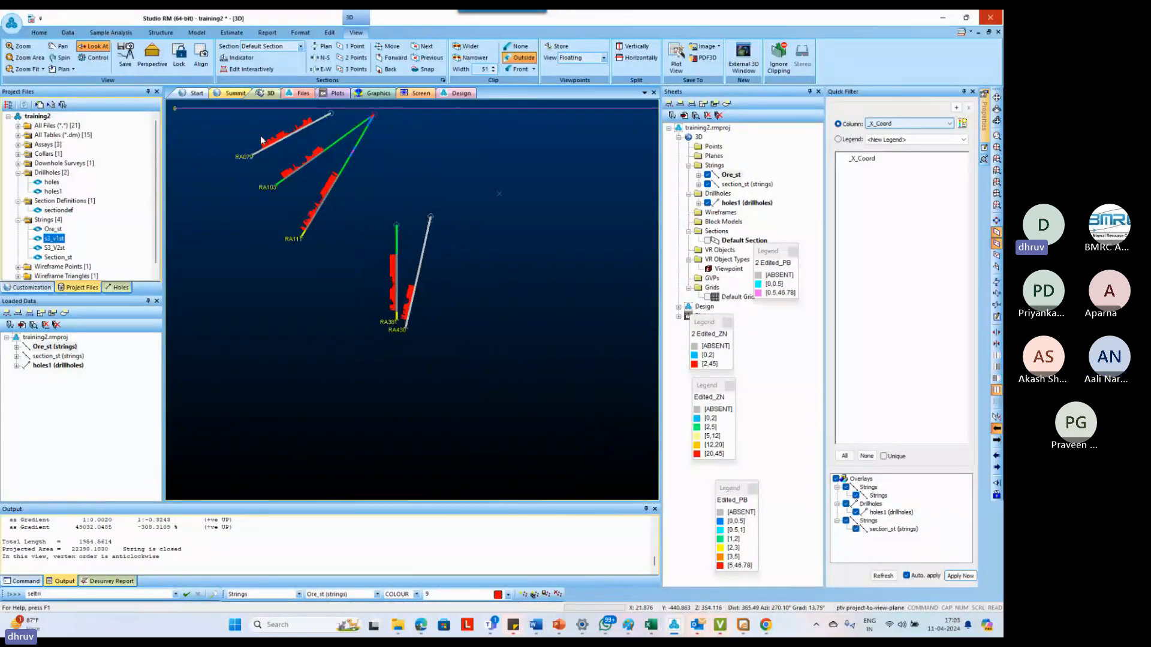
Bring the previous section's outline onto the RA079 section plane again as a guide for digitizing
{"action": "left_click", "coordinate": [326, 218]}
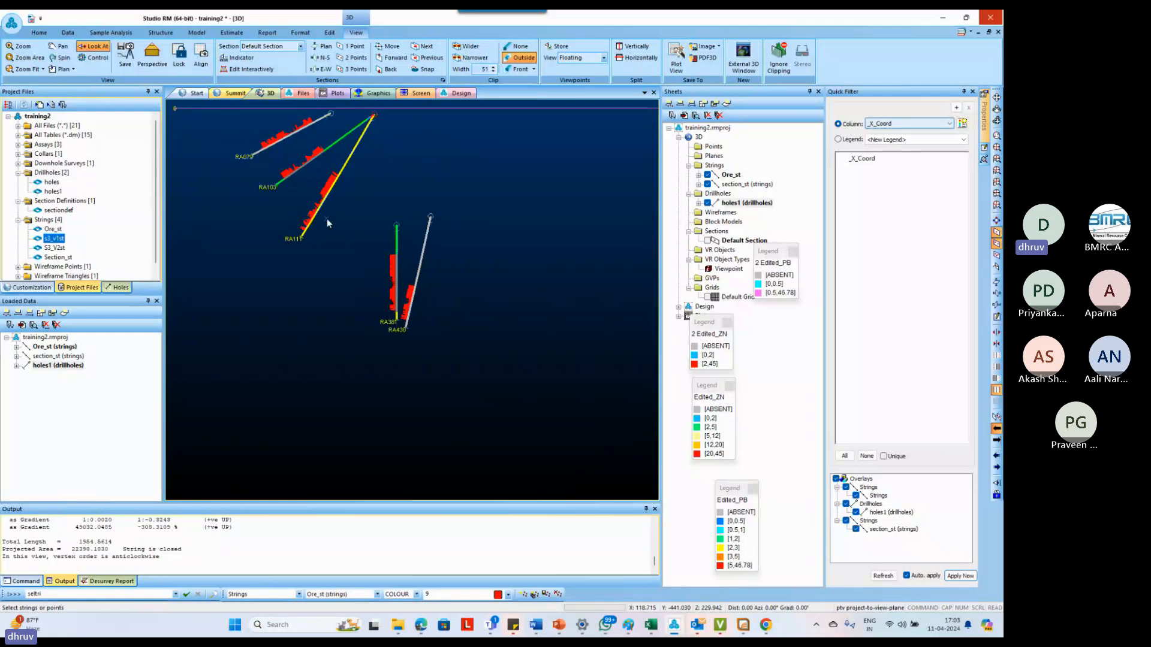
{"action": "left_click", "coordinate": [389, 69]}
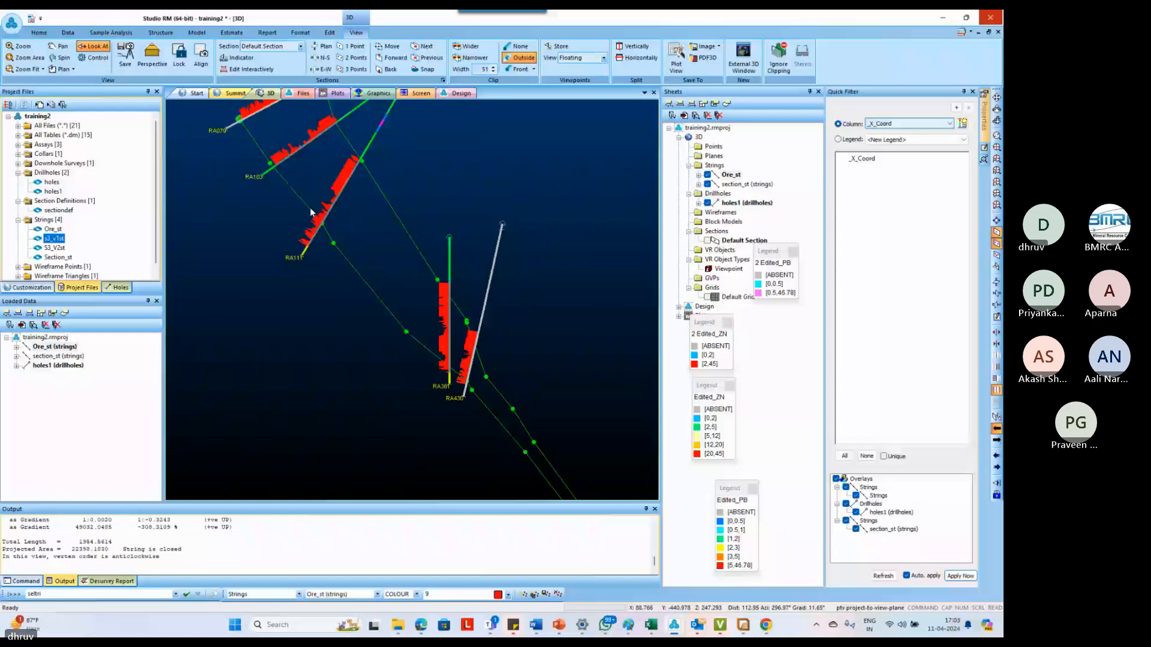
{"action": "scroll", "coordinate": [310, 209], "scroll_direction": "up", "scroll_amount": 5}
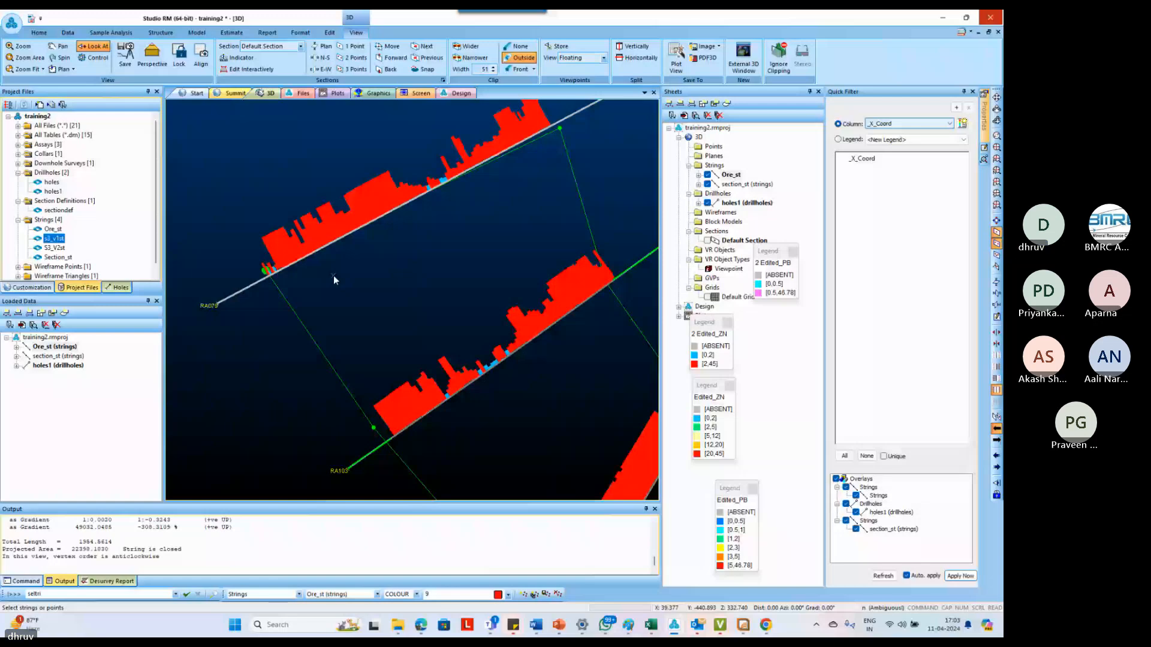
Start a new string at the bottom of RA079's ore intercept and snap its lower edge to the intercepts from RA103 down to RA430
{"action": "key", "text": "s"}
{"action": "scroll", "coordinate": [294, 267], "scroll_direction": "up", "scroll_amount": 3}
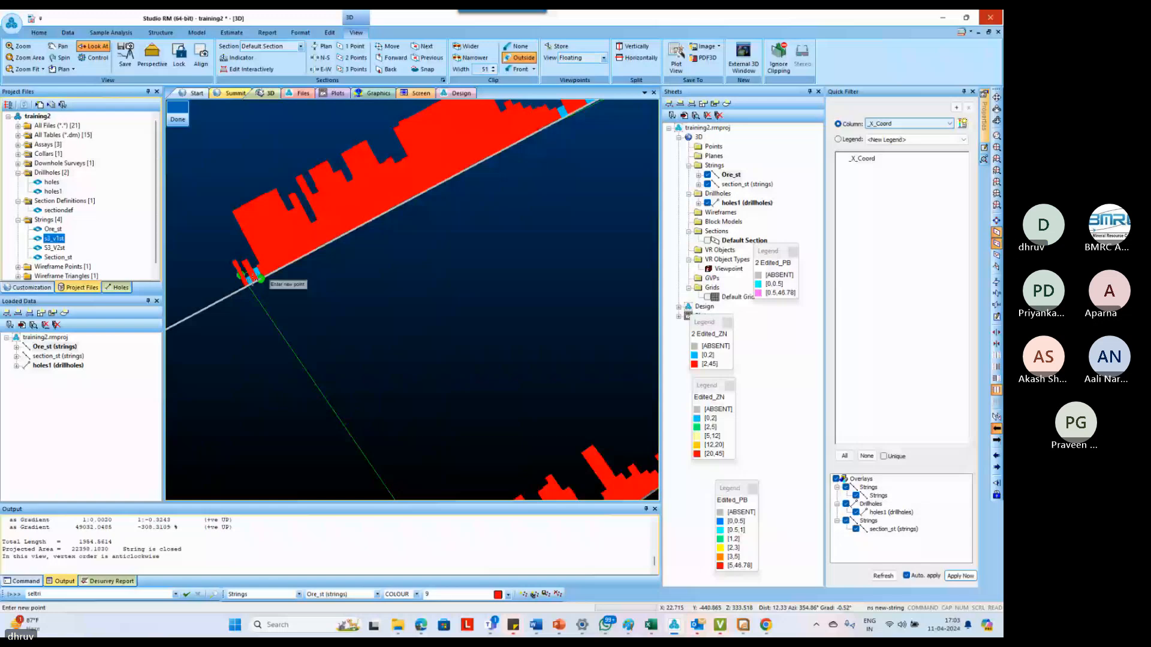
{"action": "scroll", "coordinate": [251, 280], "scroll_direction": "down", "scroll_amount": 5}
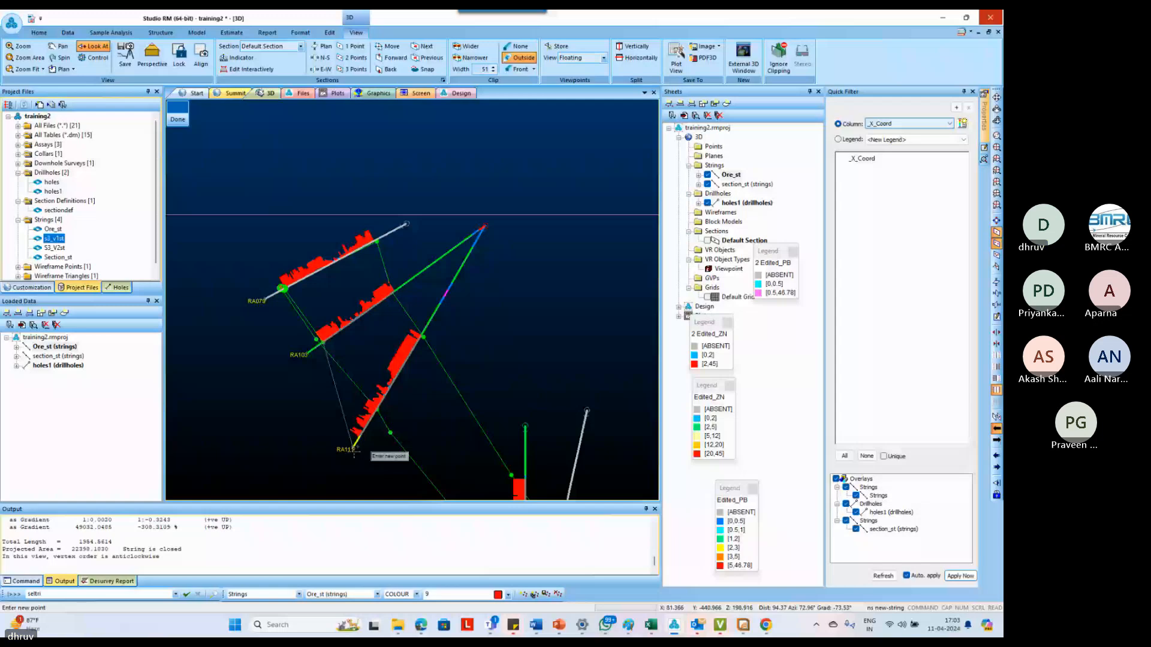
{"action": "right_click", "coordinate": [358, 438]}
{"action": "scroll", "coordinate": [458, 449], "scroll_direction": "up", "scroll_amount": 5}
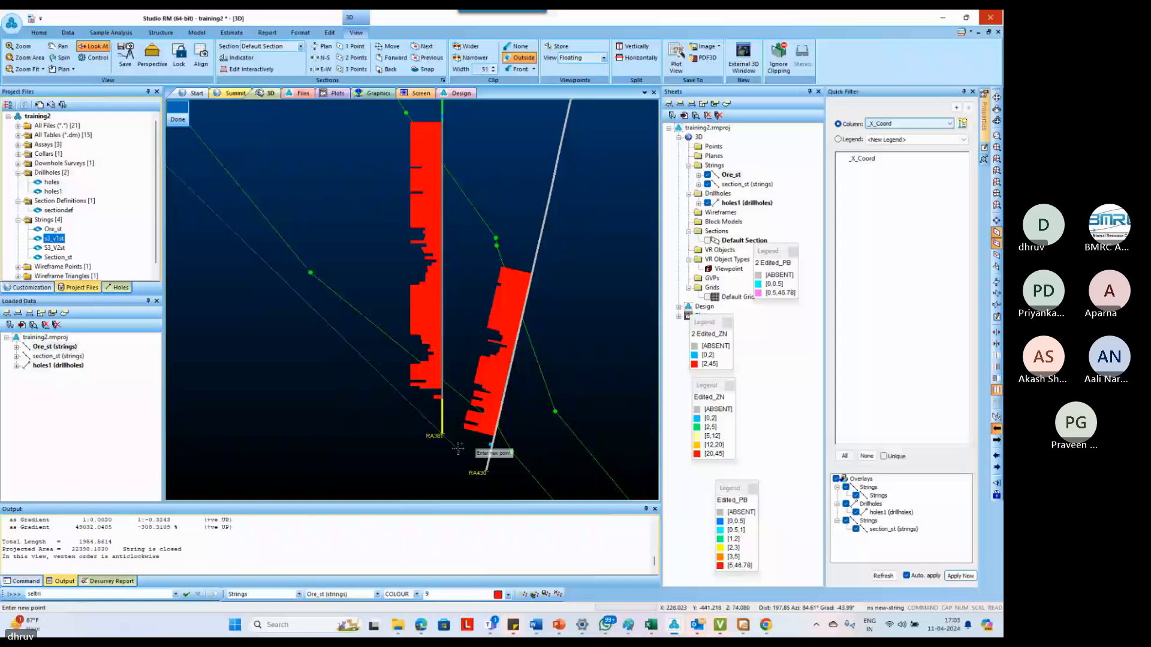
{"action": "scroll", "coordinate": [437, 434], "scroll_direction": "down", "scroll_amount": 5}
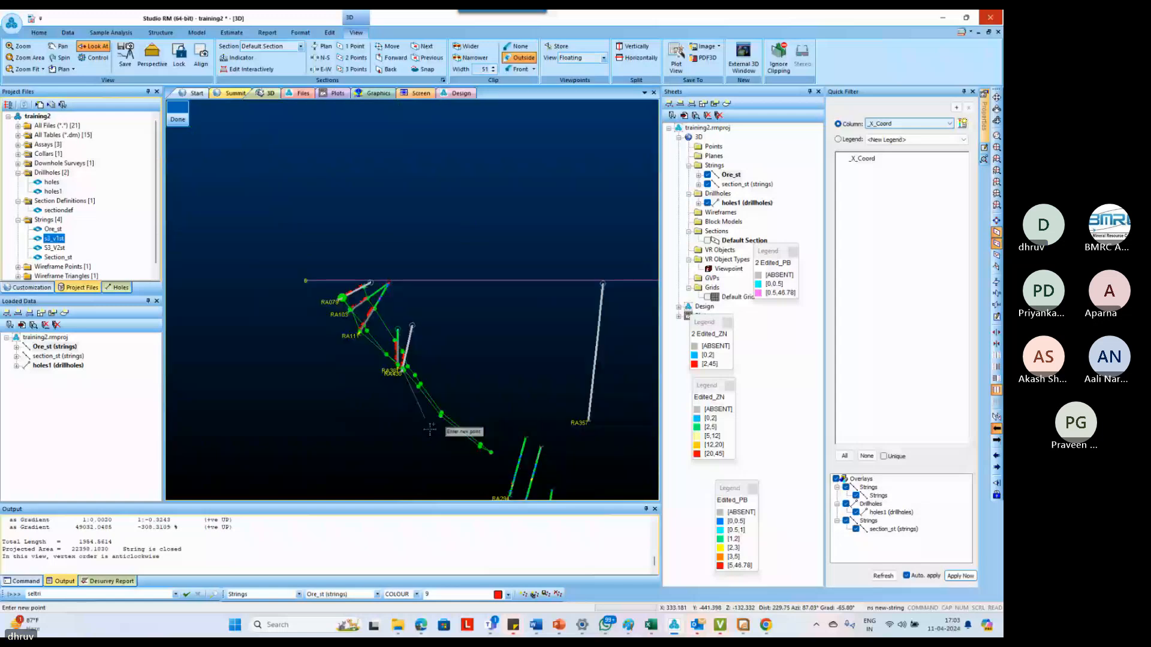
Continue the new string's lower edge through the ore intercepts of RA294, RA352 and the deeper hole beyond RA352
{"action": "scroll", "coordinate": [451, 361], "scroll_direction": "up", "scroll_amount": 3}
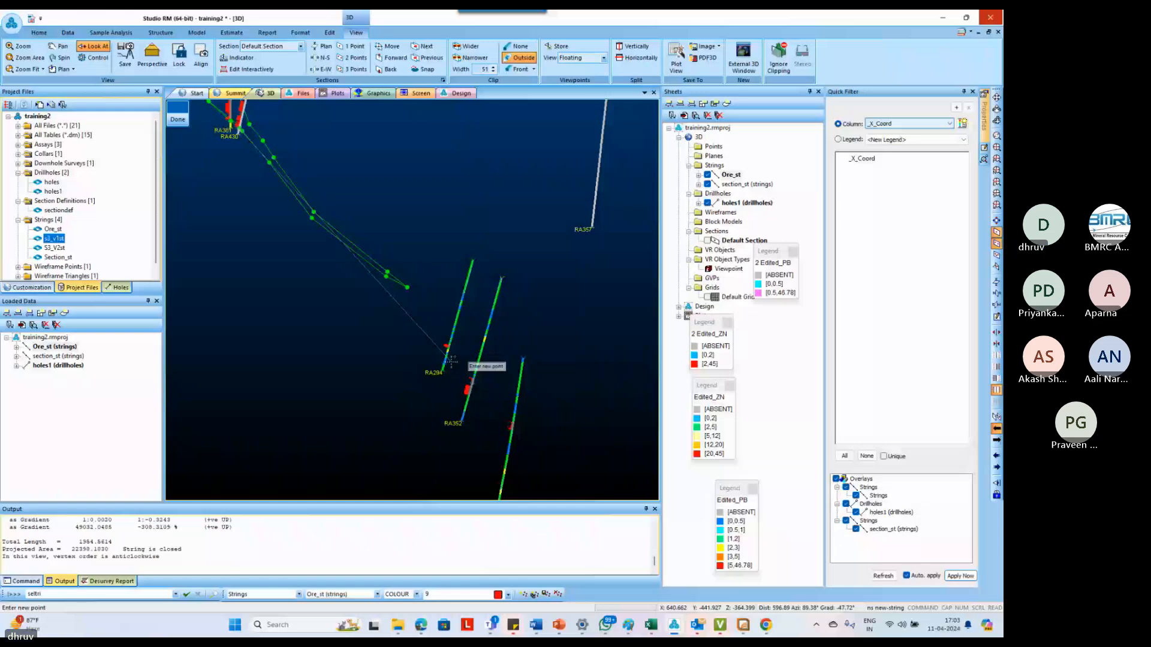
{"action": "scroll", "coordinate": [452, 361], "scroll_direction": "up", "scroll_amount": 2}
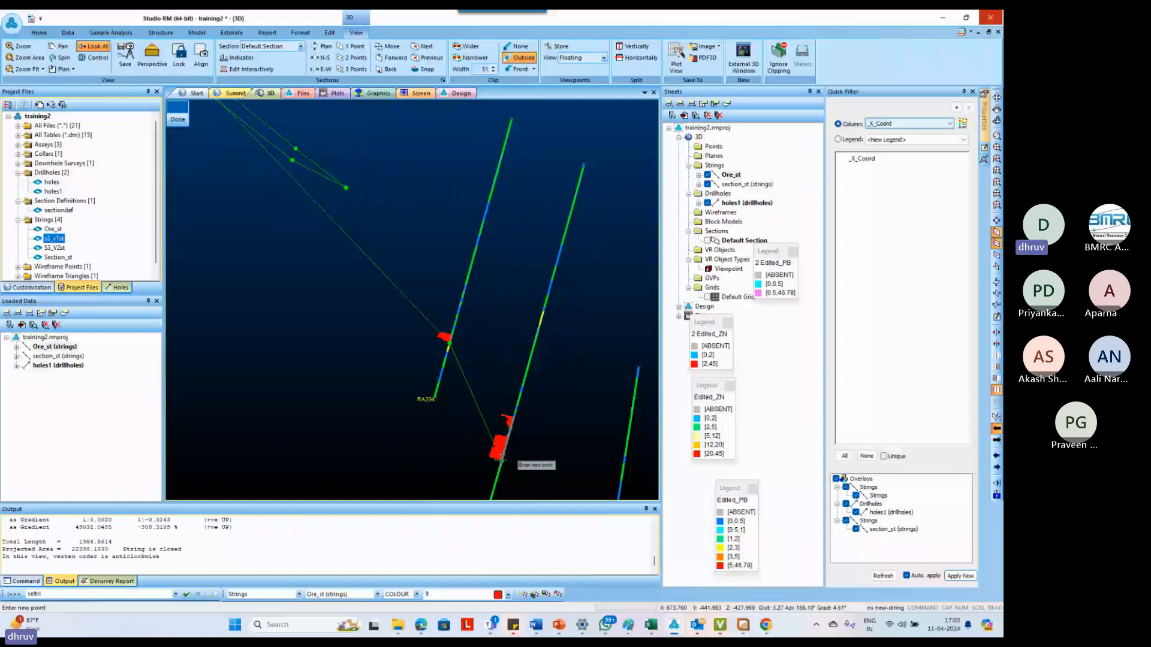
{"action": "scroll", "coordinate": [525, 439], "scroll_direction": "down", "scroll_amount": 1}
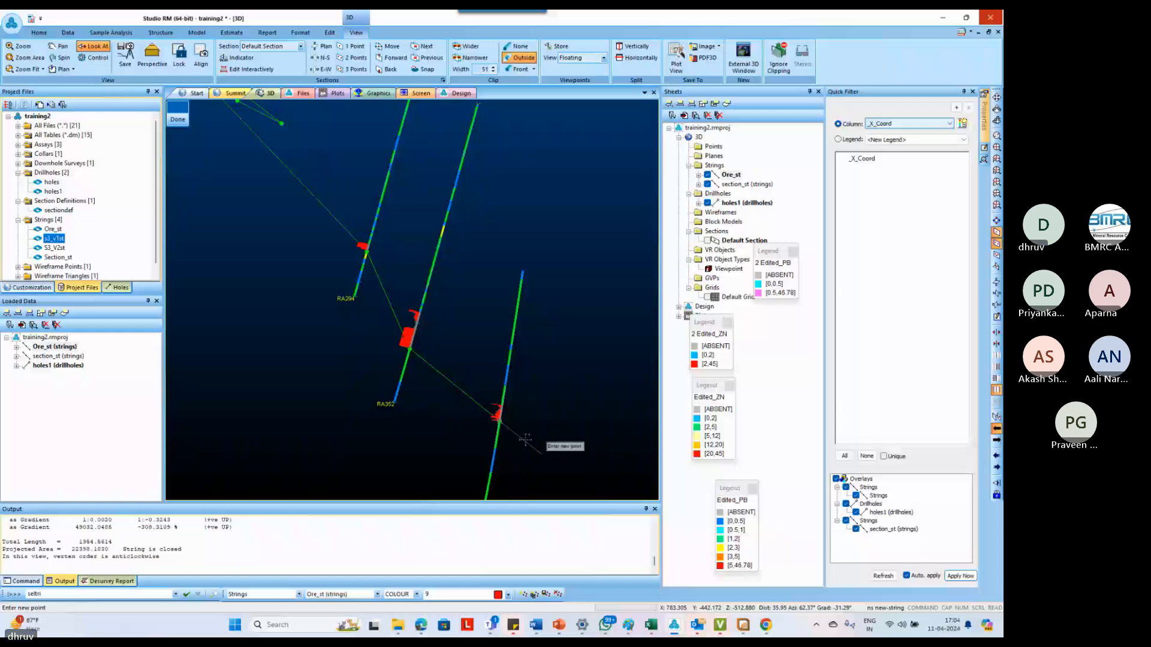
Digitize the upper edge back up-dip along the intercept tops from the hole beyond RA352 to RA430 and the neighbouring vertical hole
{"action": "scroll", "coordinate": [525, 439], "scroll_direction": "up", "scroll_amount": 2}
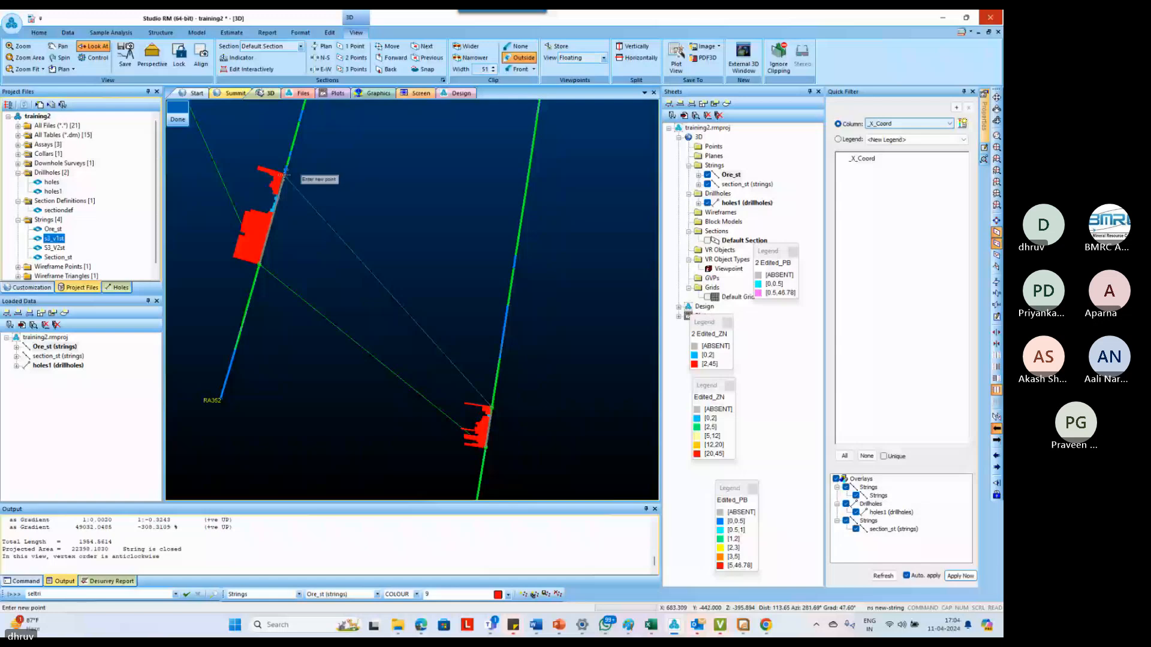
{"action": "scroll", "coordinate": [343, 288], "scroll_direction": "down", "scroll_amount": 2}
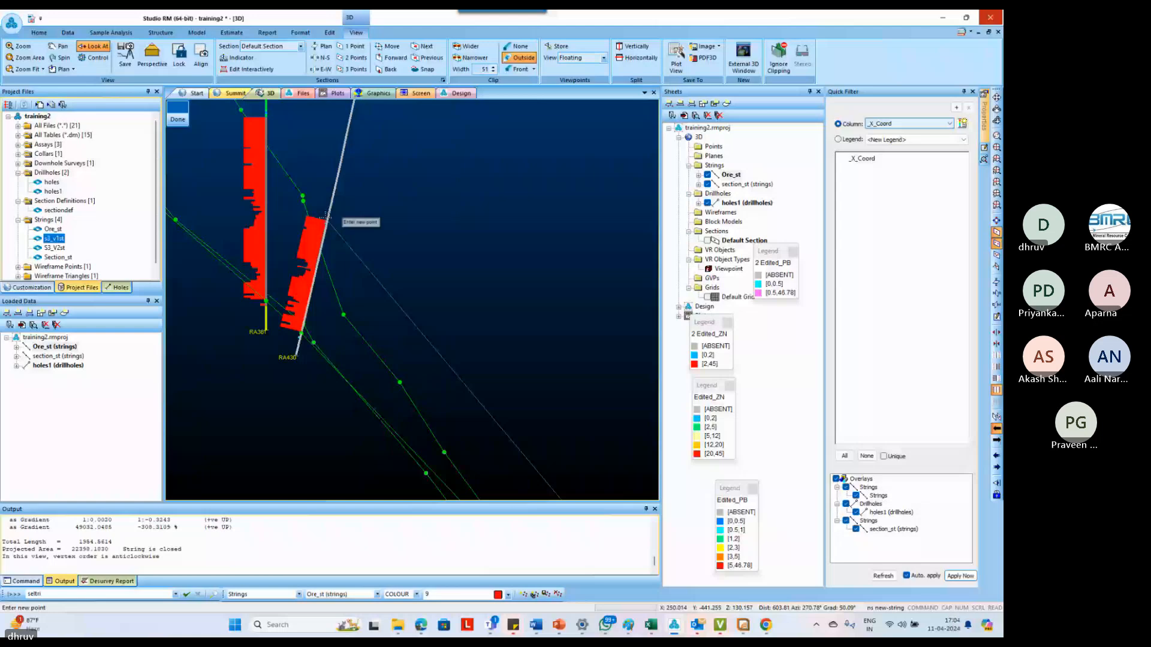
{"action": "right_click", "coordinate": [326, 217]}
{"action": "right_click", "coordinate": [266, 118]}
Finish and close the new outline along the upper intercept ends of RA111, RA103 and RA079, and delete the projected guide outline
{"action": "scroll", "coordinate": [327, 218], "scroll_direction": "down", "scroll_amount": 8}
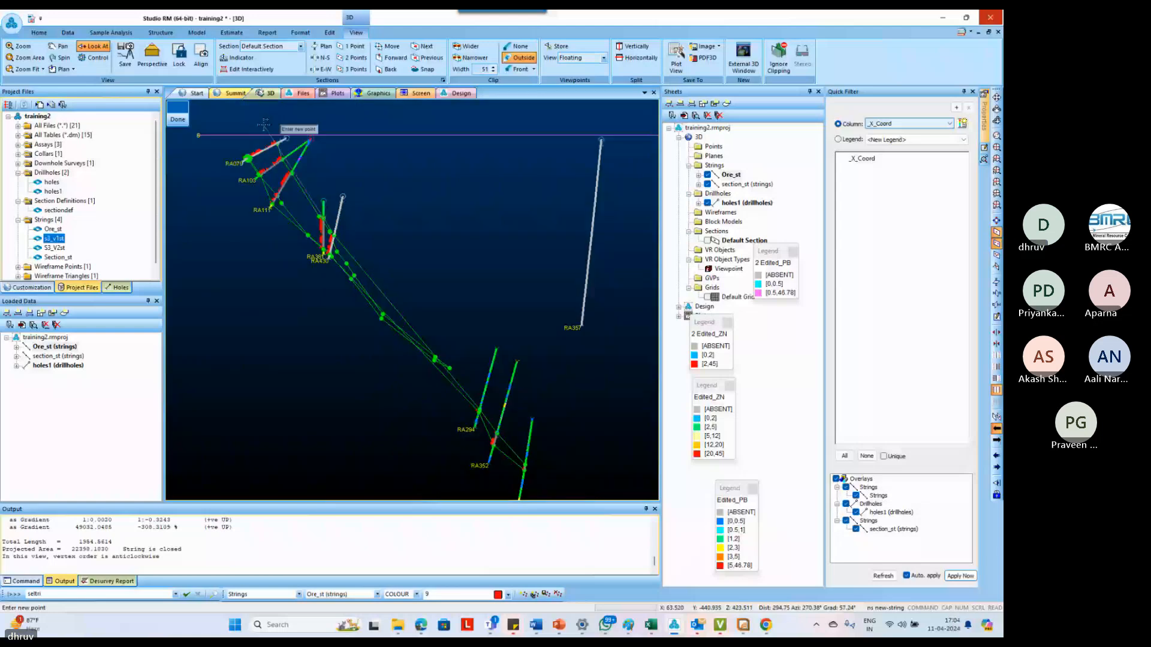
{"action": "scroll", "coordinate": [381, 251], "scroll_direction": "up", "scroll_amount": 8}
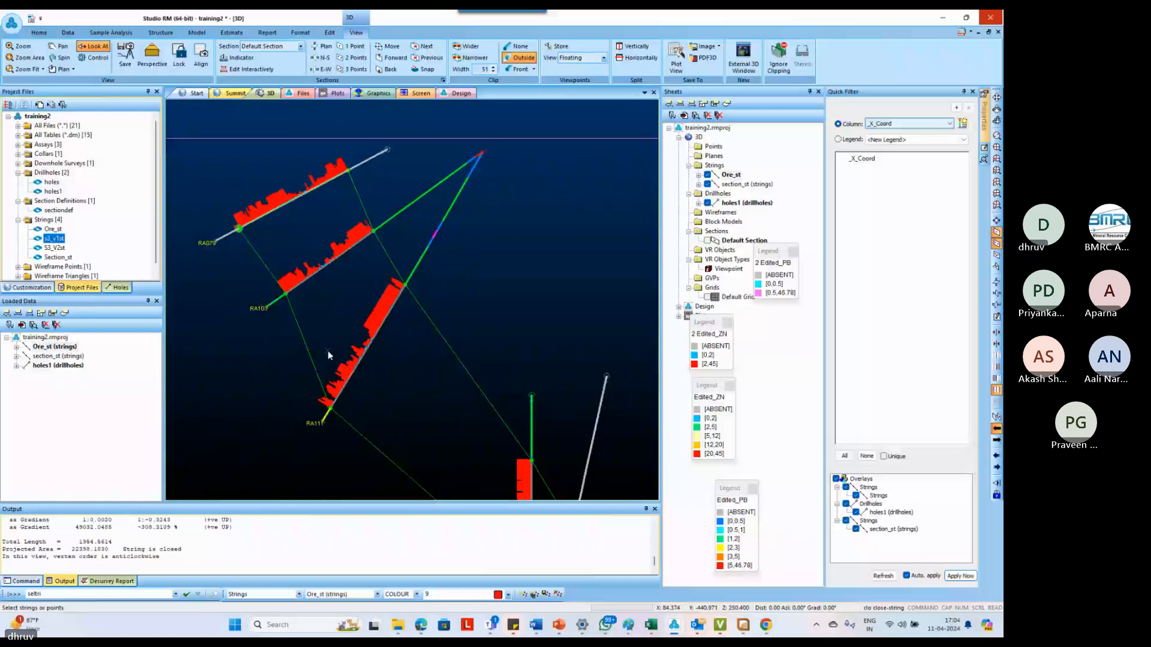
{"action": "left_click", "coordinate": [328, 351]}
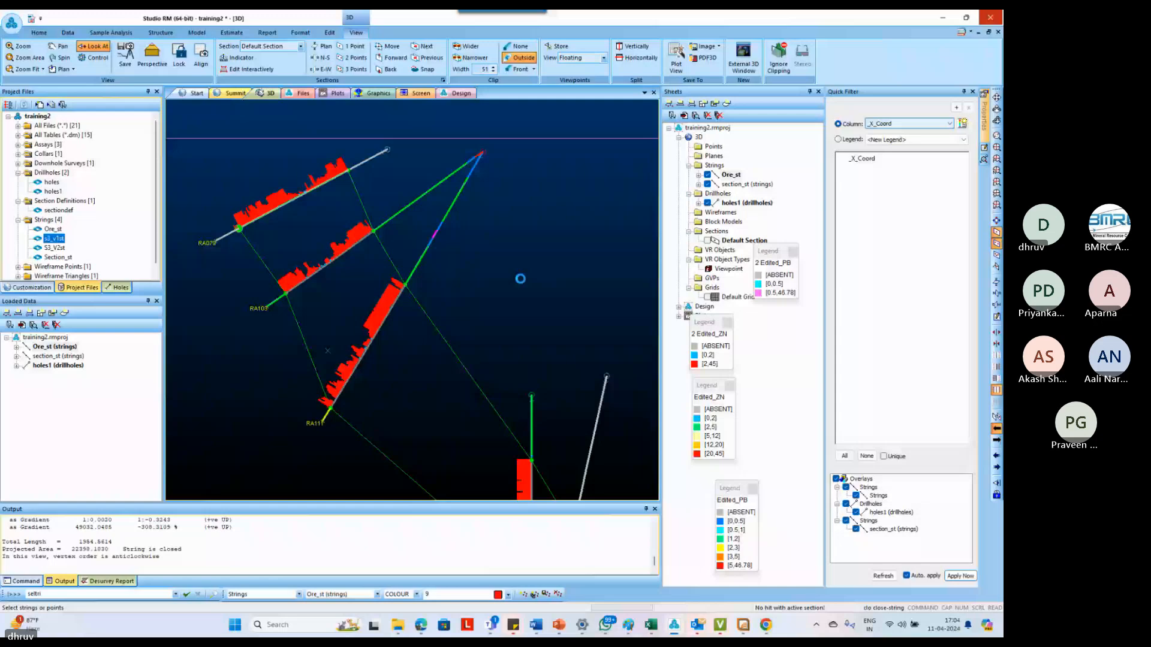
Insert two points in the outline's shallow end above RA079, extending it up to the surface line
{"action": "key", "text": "i"}
{"action": "key", "text": "p"}
{"action": "key", "text": "o"}
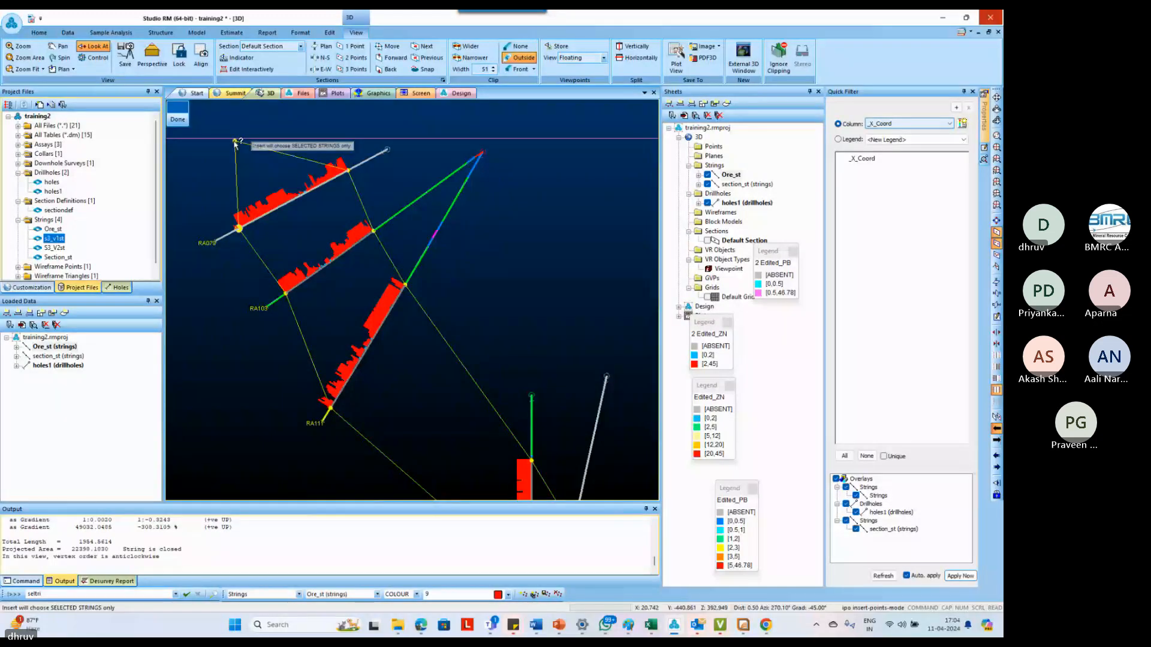
{"action": "left_click", "coordinate": [235, 141]}
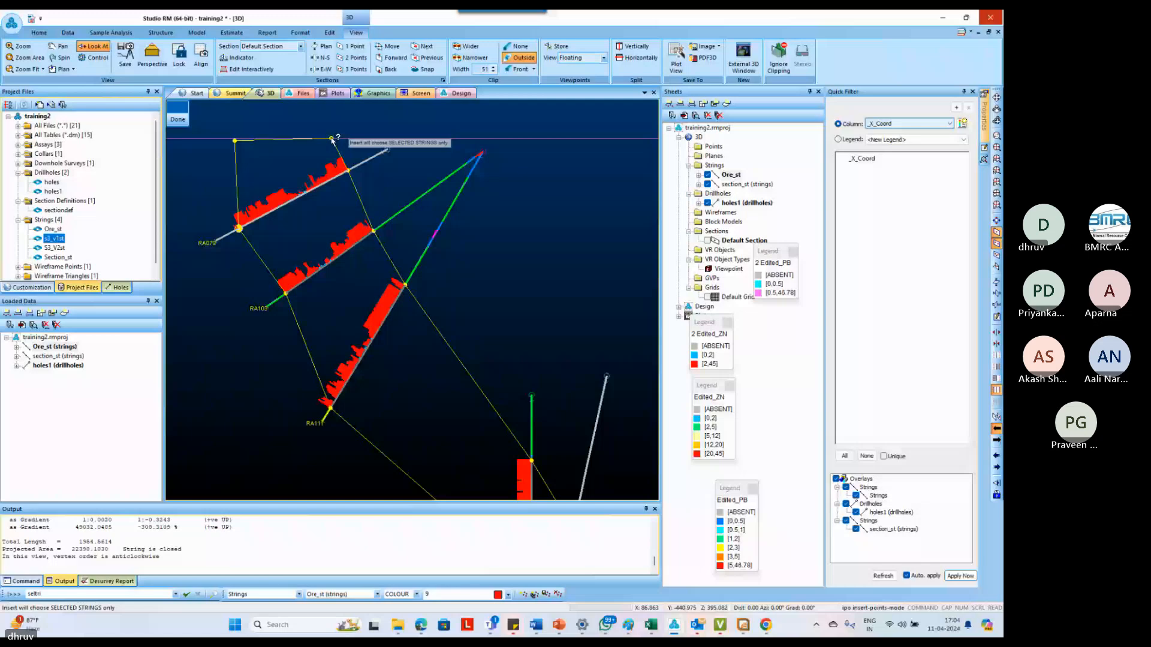
Insert a facing pair of points on the outline's lower and upper edges in the gap just down-dip of RA430
{"action": "scroll", "coordinate": [331, 139], "scroll_direction": "down", "scroll_amount": 6}
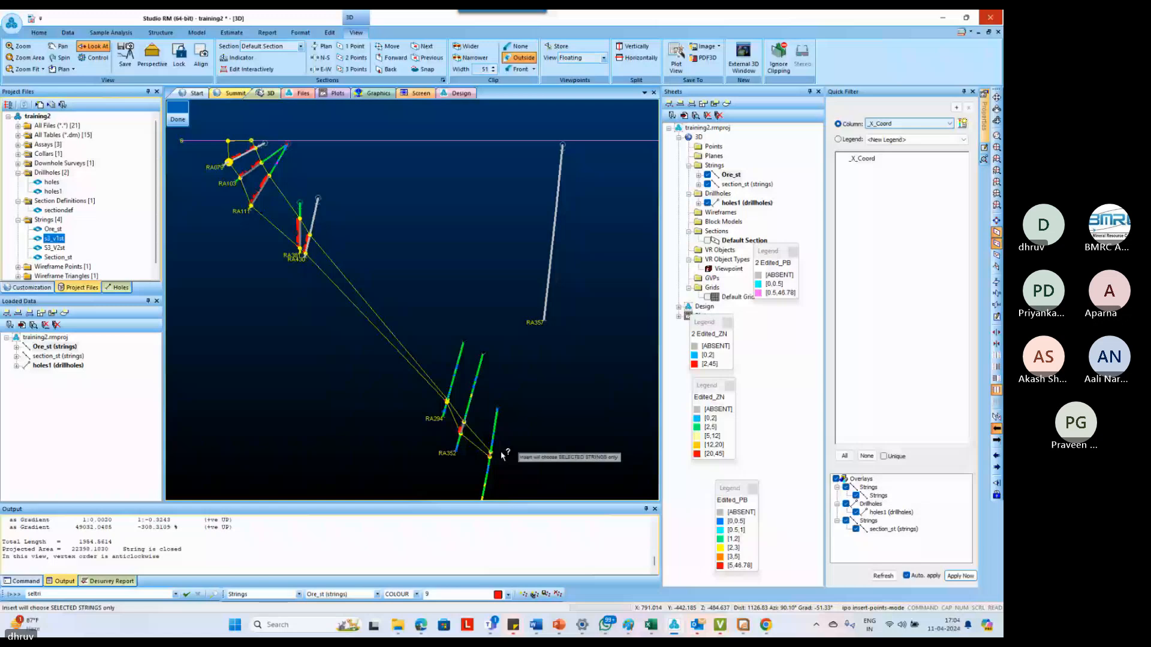
{"action": "scroll", "coordinate": [348, 288], "scroll_direction": "up", "scroll_amount": 3}
{"action": "left_click_drag", "start_coordinate": [348, 304], "coordinate": [356, 282]}
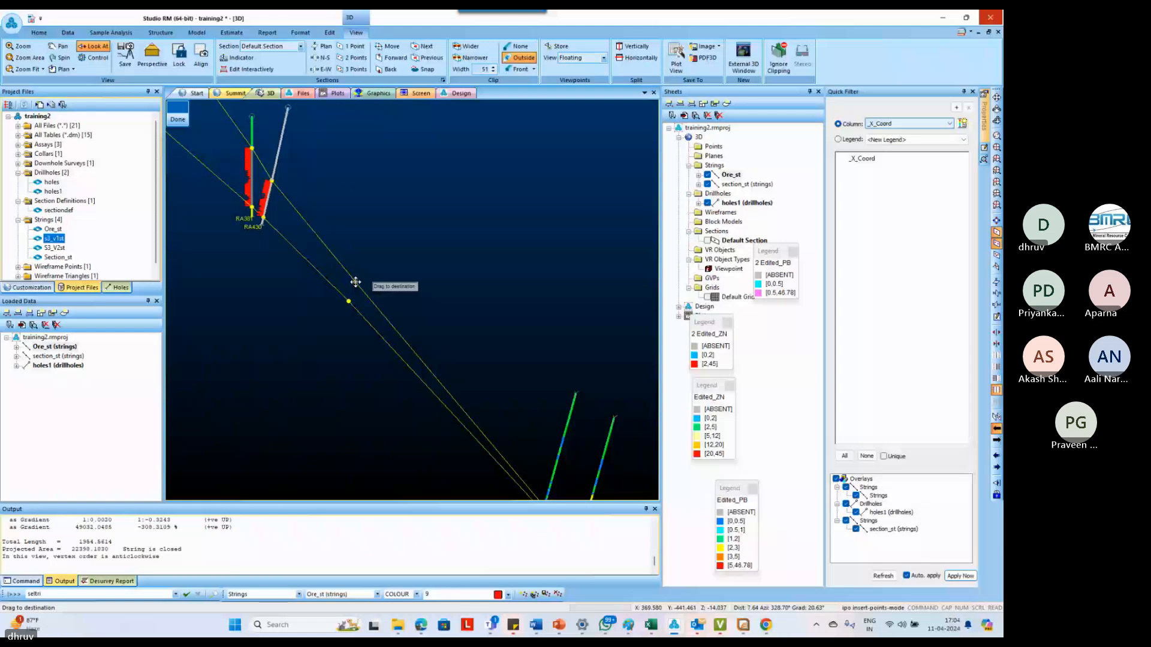
{"action": "left_click_drag", "start_coordinate": [355, 283], "coordinate": [358, 287]}
Insert a point in the outline's down-dip end, extending it a short distance past RA326's ore intercept
{"action": "scroll", "coordinate": [361, 270], "scroll_direction": "down", "scroll_amount": 4}
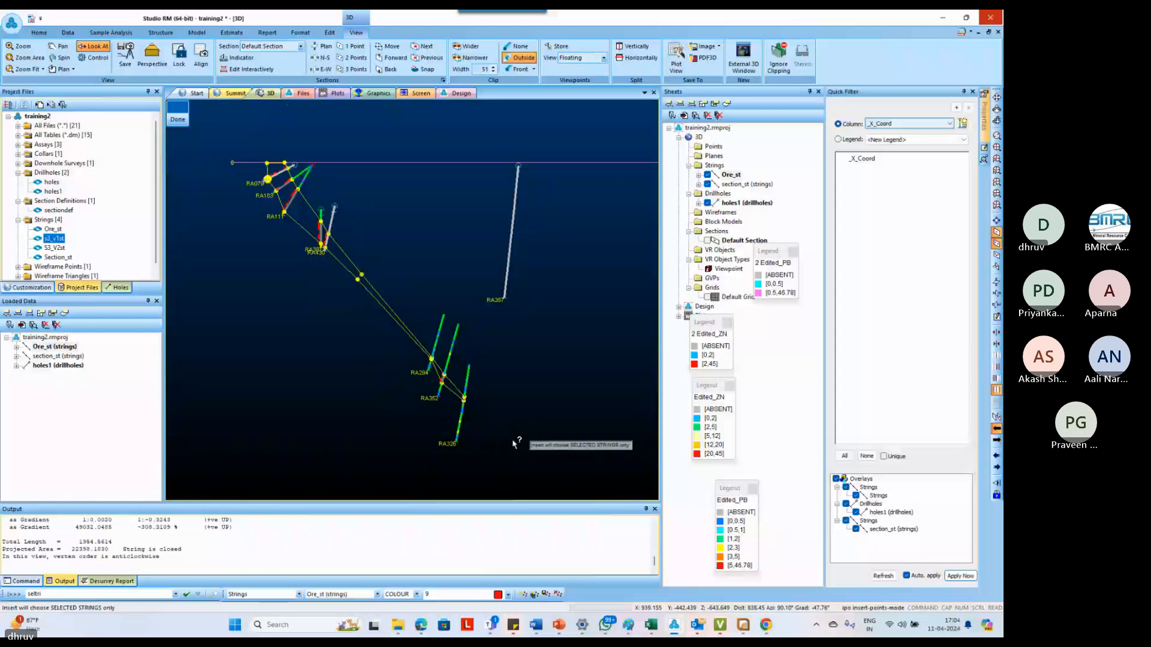
{"action": "scroll", "coordinate": [476, 403], "scroll_direction": "up", "scroll_amount": 4}
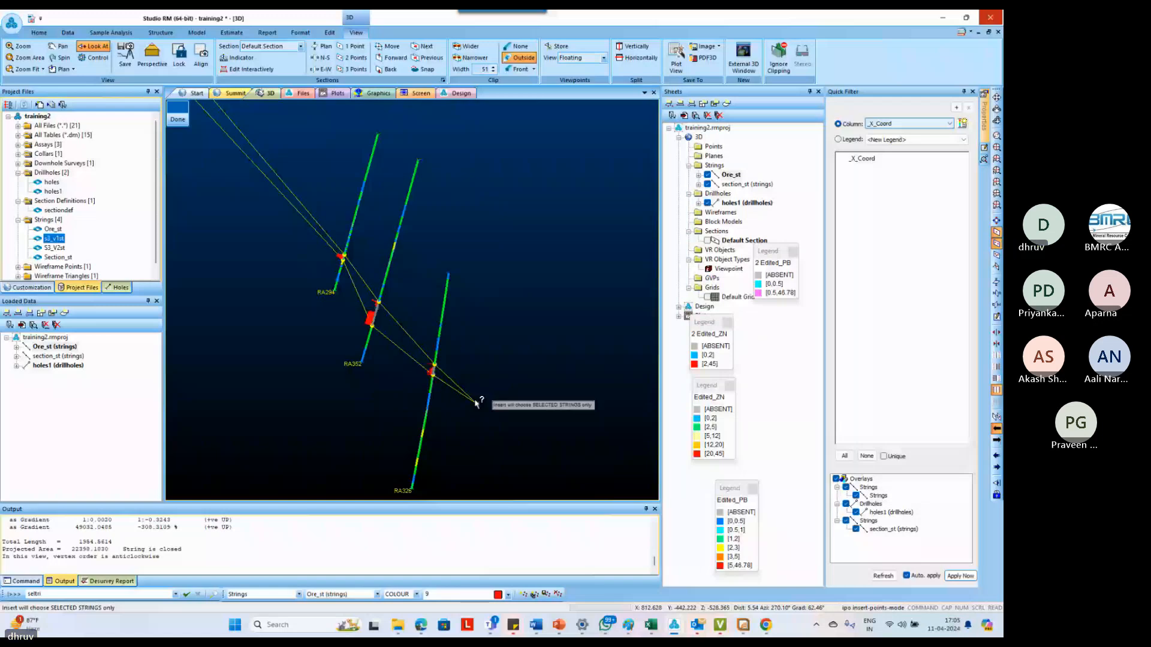
{"action": "scroll", "coordinate": [477, 402], "scroll_direction": "down", "scroll_amount": 2}
Insert facing pairs of points on both outline edges between RA294 and RA352 and just up-dip of RA294
{"action": "left_click", "coordinate": [390, 324]}
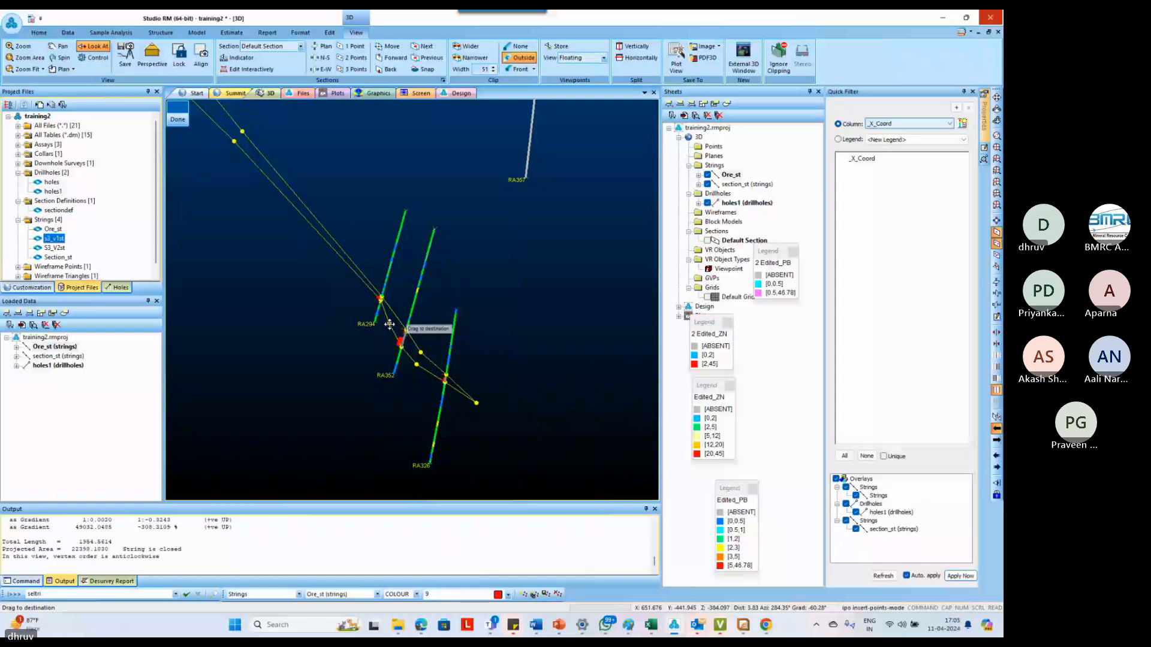
{"action": "left_click_drag", "start_coordinate": [390, 324], "coordinate": [395, 322]}
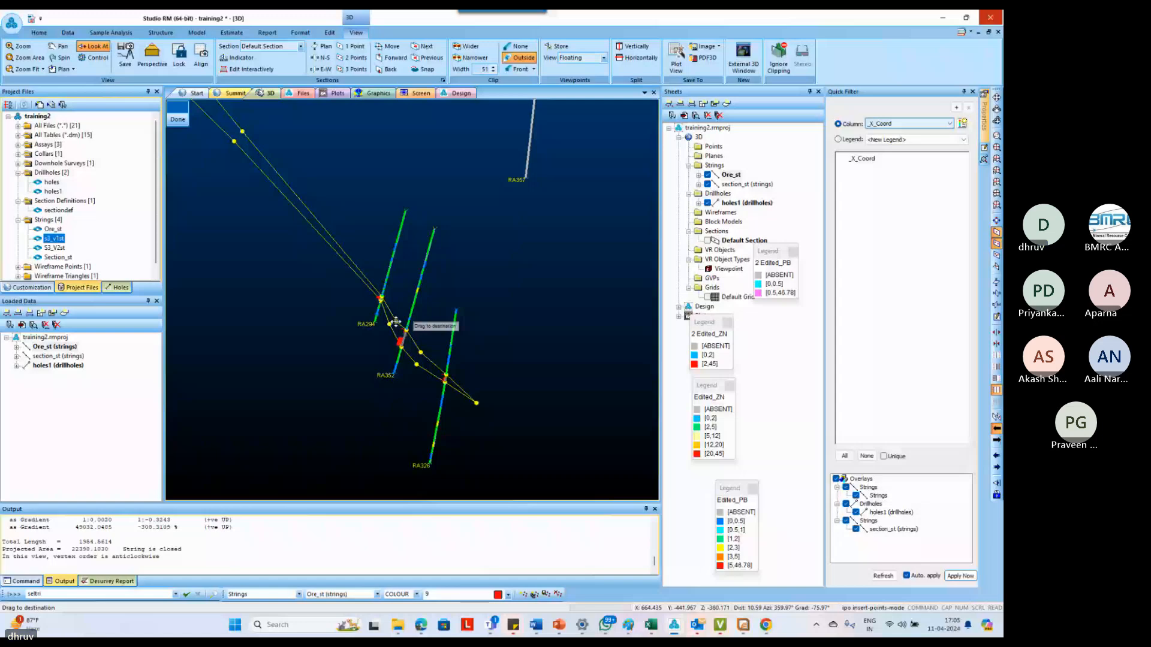
{"action": "left_click_drag", "start_coordinate": [363, 276], "coordinate": [365, 274]}
{"action": "left_click_drag", "start_coordinate": [357, 275], "coordinate": [359, 273]}
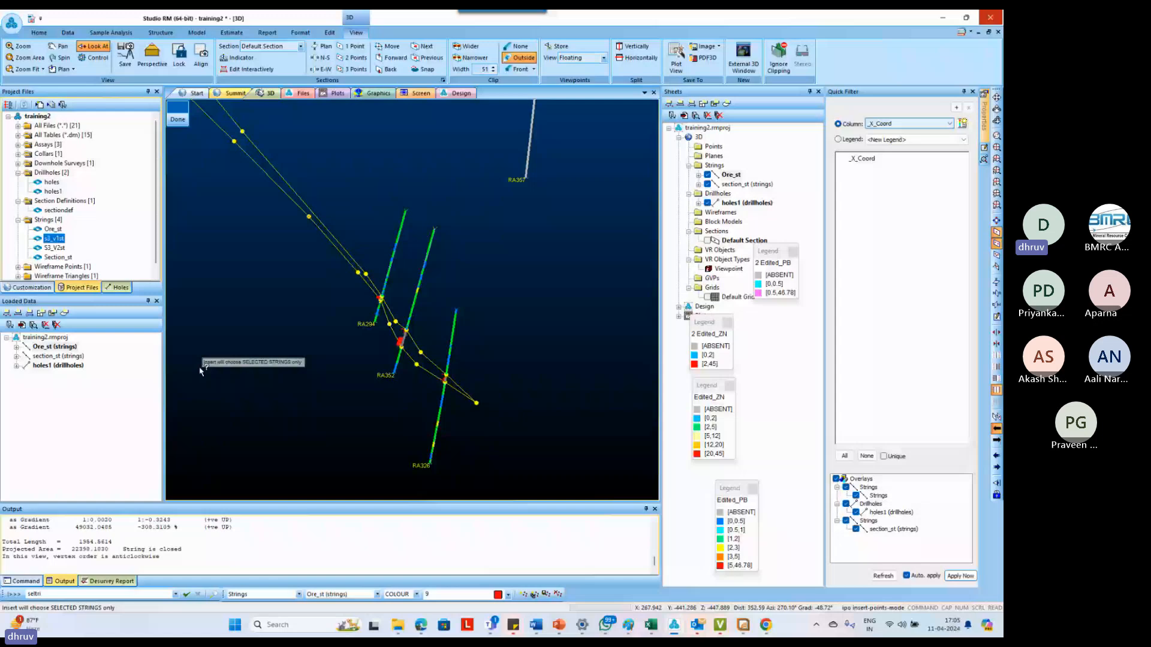
Insert an upper-edge point opposite the lower-edge point midway between RA430 and RA294, and move the section plane by 50
{"action": "scroll", "coordinate": [312, 205], "scroll_direction": "down", "scroll_amount": 1}
{"action": "middle_click_drag", "start_coordinate": [314, 207], "coordinate": [331, 299]}
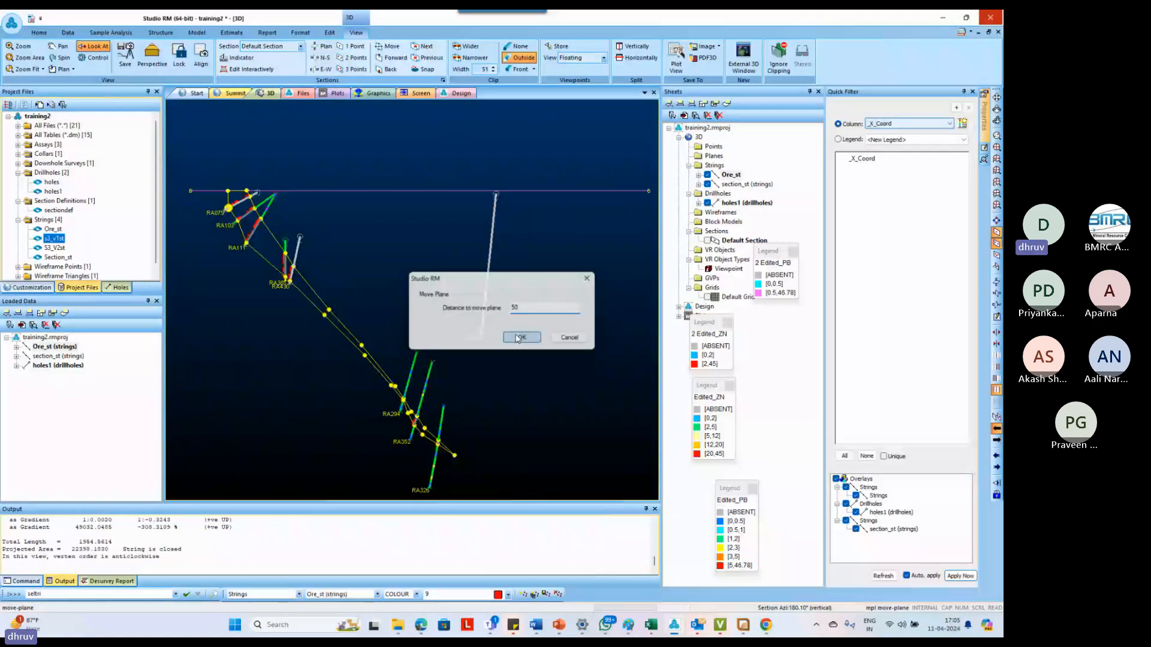
Apply the 50 section-plane move to bring up the next drillhole section
{"action": "left_click", "coordinate": [517, 335]}
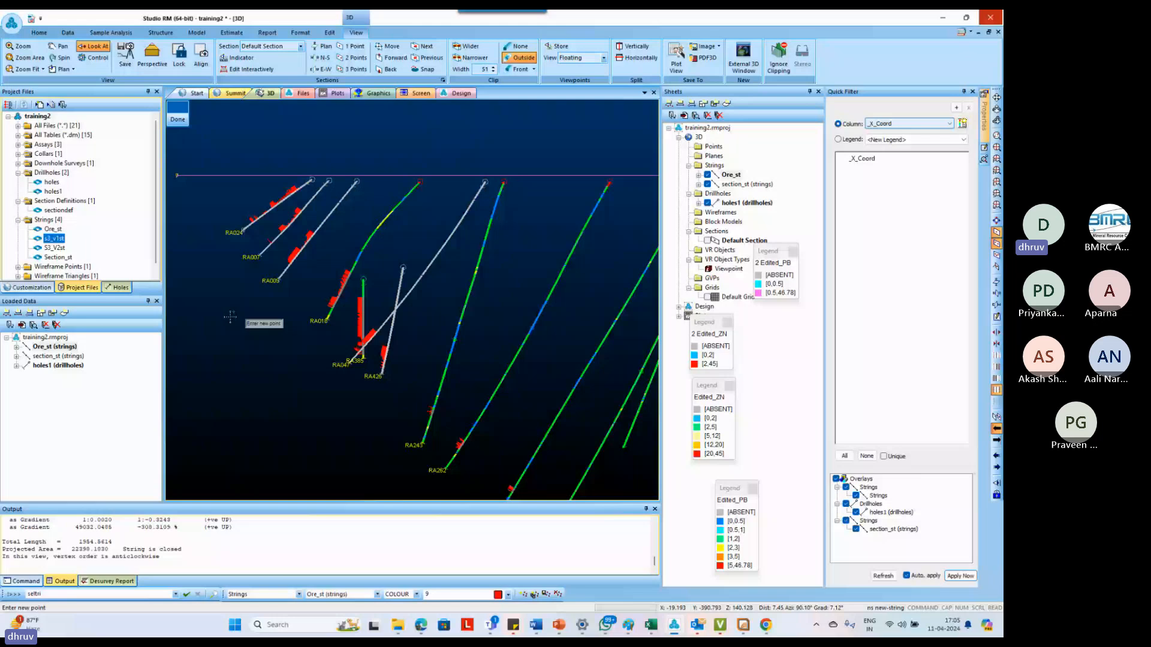
{"action": "scroll", "coordinate": [232, 229], "scroll_direction": "up", "scroll_amount": 5}
{"action": "right_click", "coordinate": [276, 215]}
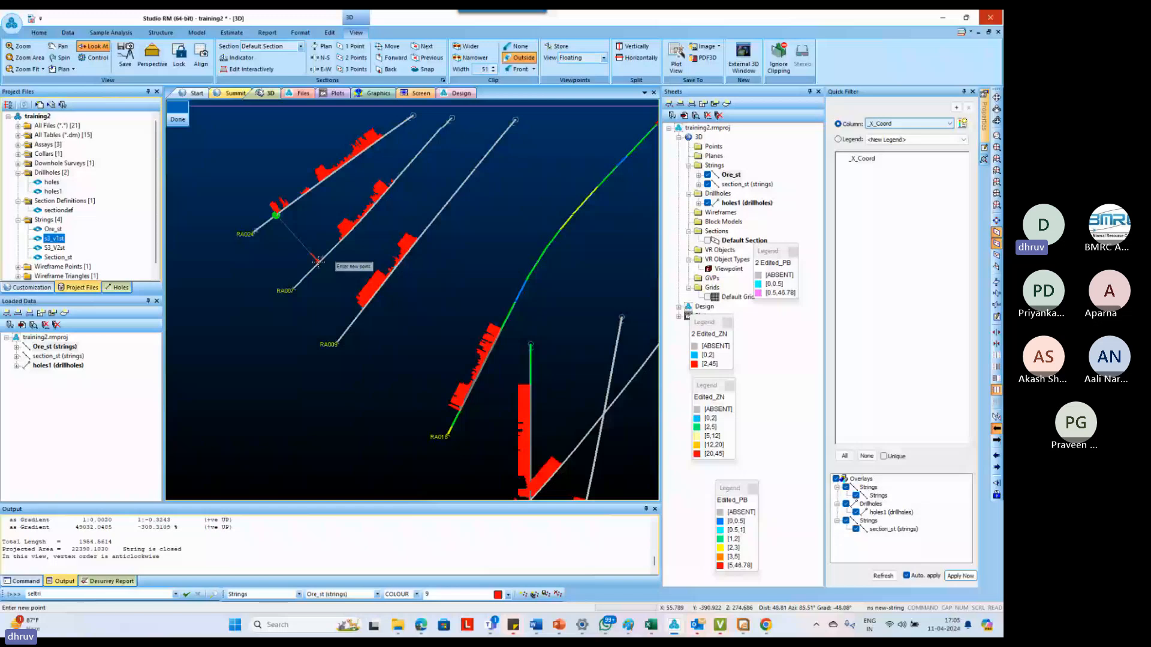
{"action": "key", "text": "Escape"}
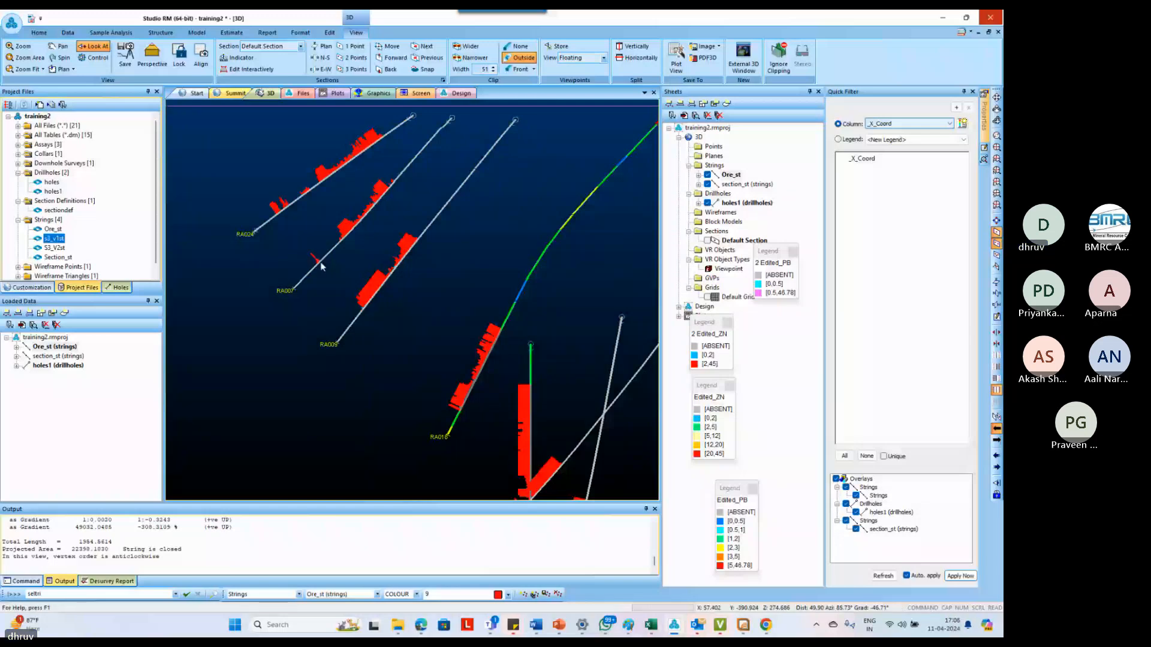
Start a new outline at the base of RA024's main ore intercept and snap its lower edge to the intercept bases of RA007, RA009 and RA016
{"action": "key", "text": "n"}
{"action": "key", "text": "s"}
{"action": "right_click", "coordinate": [319, 184]}
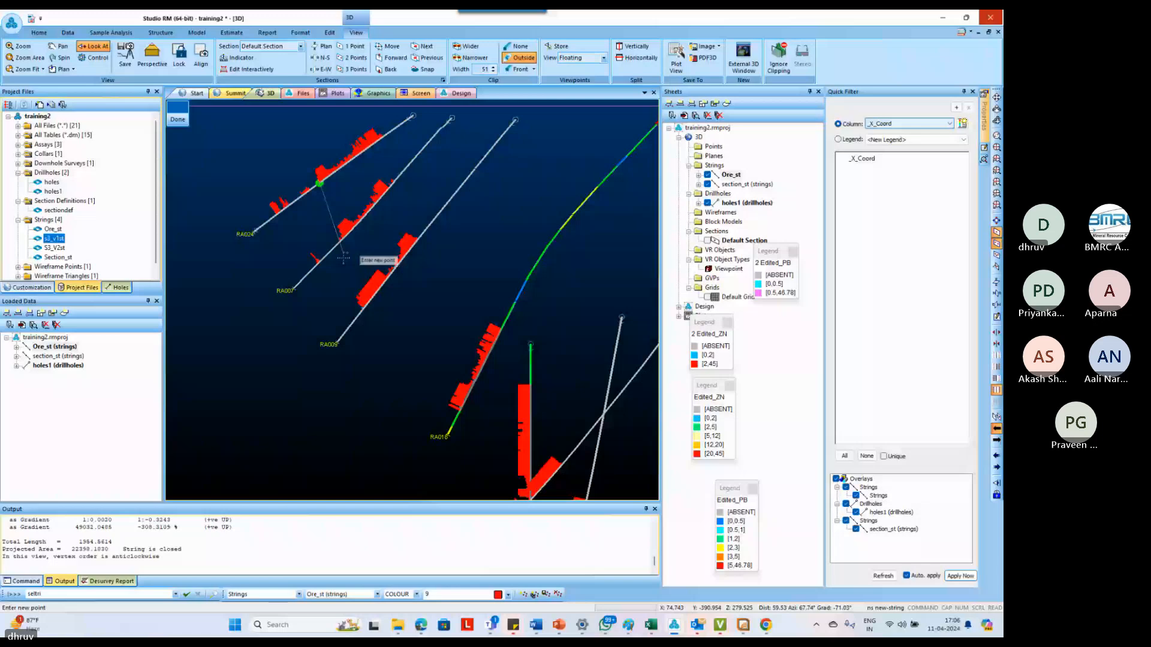
{"action": "left_click", "coordinate": [341, 242]}
{"action": "left_click", "coordinate": [364, 308]}
{"action": "left_click", "coordinate": [459, 410]}
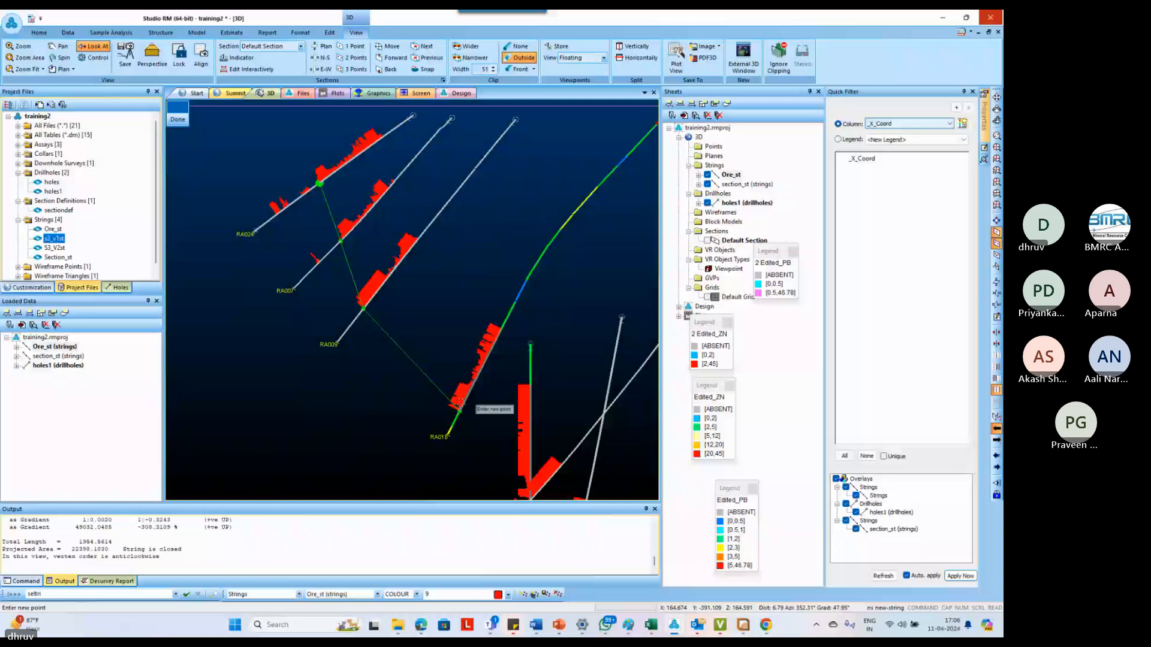
Continue the outline's lower edge down-dip through the RA385–RA047 crossing and the ore intercept bases of RA426, RA243 and RA262
{"action": "middle_click_drag", "start_coordinate": [527, 493], "coordinate": [480, 358]}
{"action": "scroll", "coordinate": [480, 358], "scroll_direction": "up", "scroll_amount": 5}
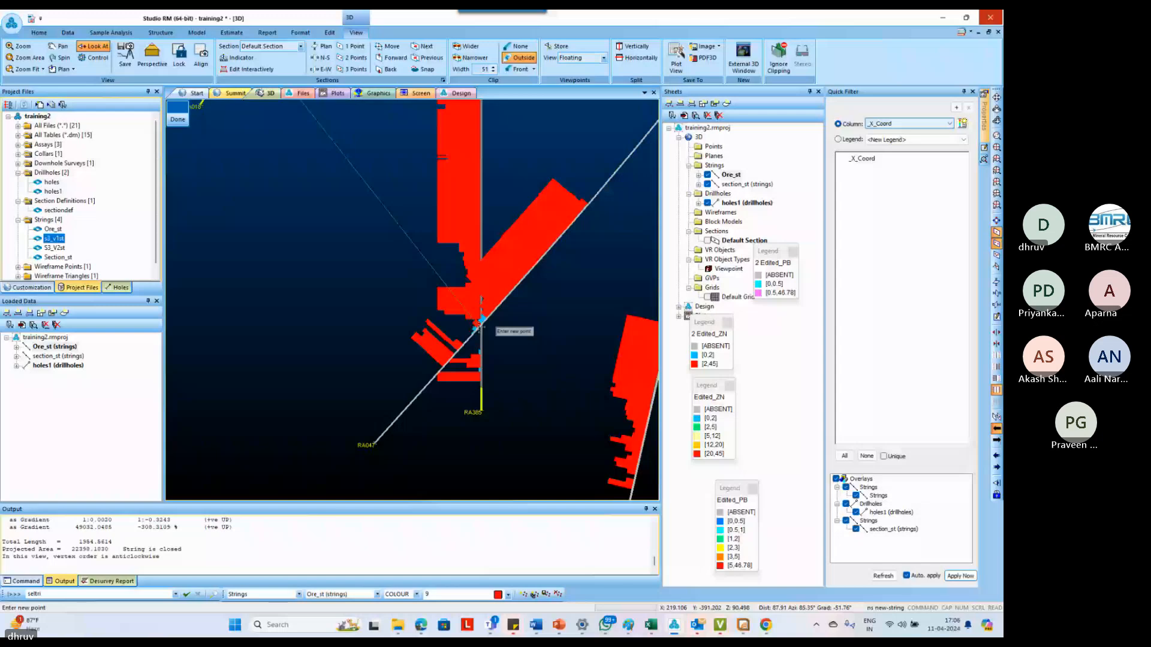
{"action": "scroll", "coordinate": [479, 327], "scroll_direction": "down", "scroll_amount": 2}
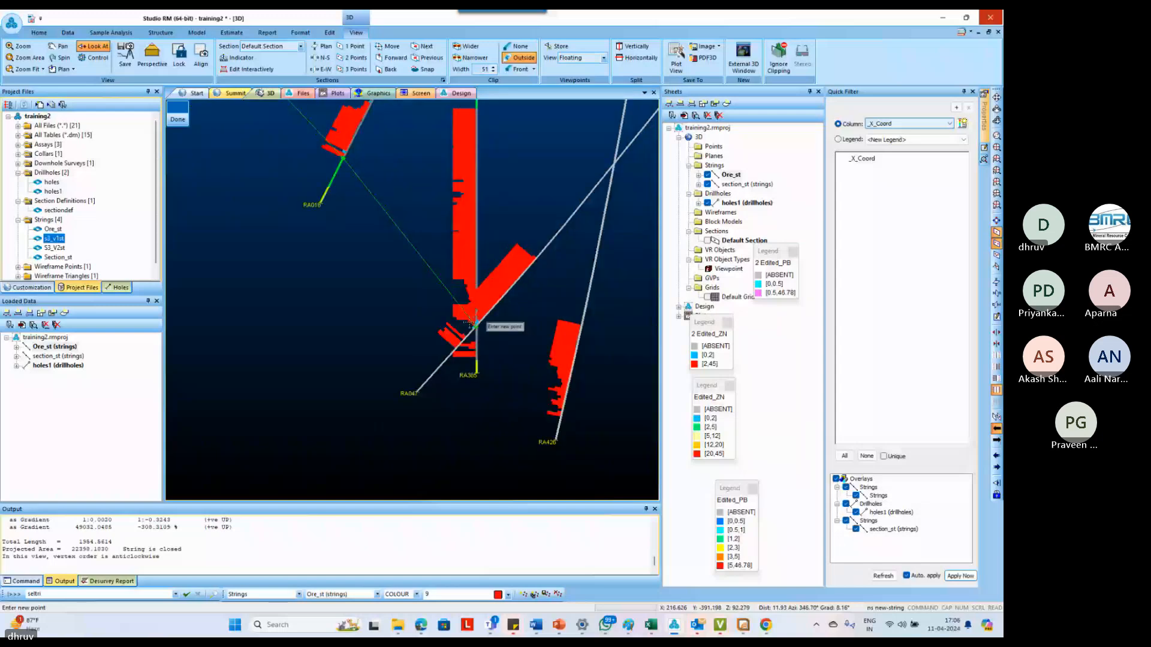
{"action": "scroll", "coordinate": [471, 324], "scroll_direction": "down", "scroll_amount": 3}
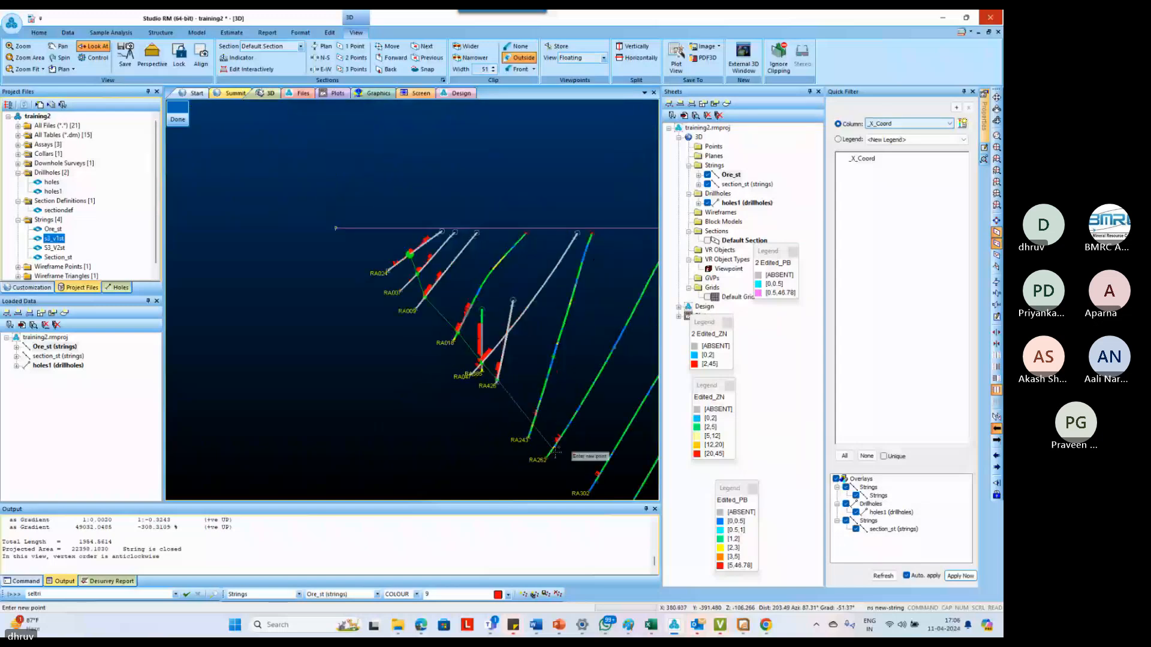
{"action": "scroll", "coordinate": [556, 454], "scroll_direction": "down", "scroll_amount": 1}
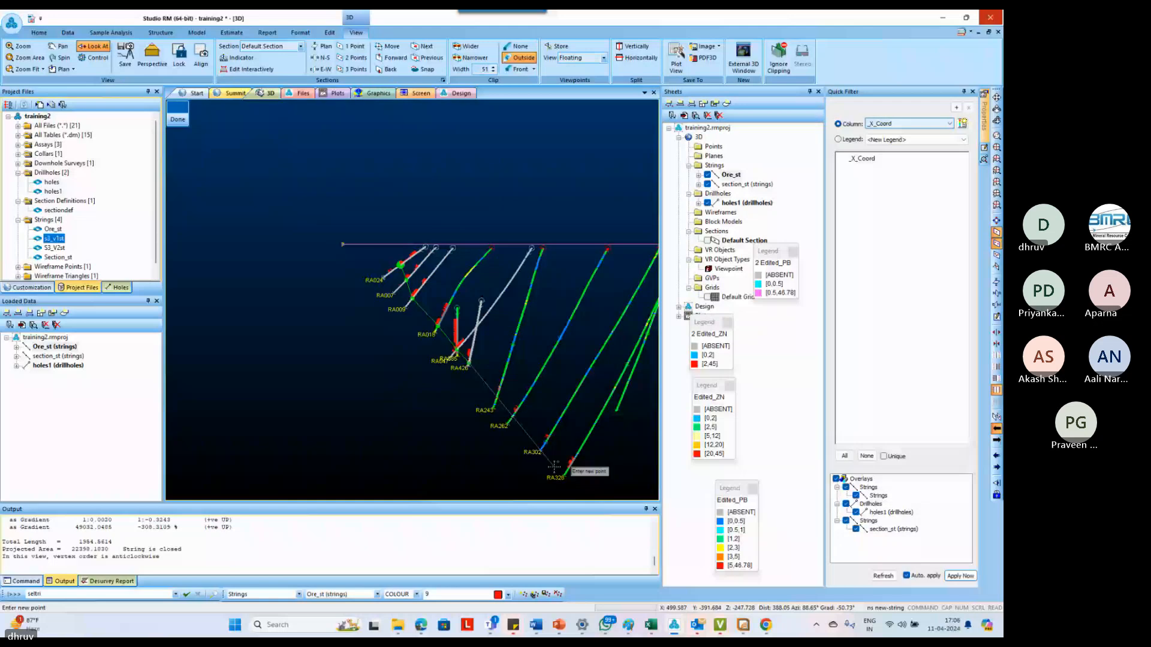
{"action": "scroll", "coordinate": [555, 466], "scroll_direction": "up", "scroll_amount": 2}
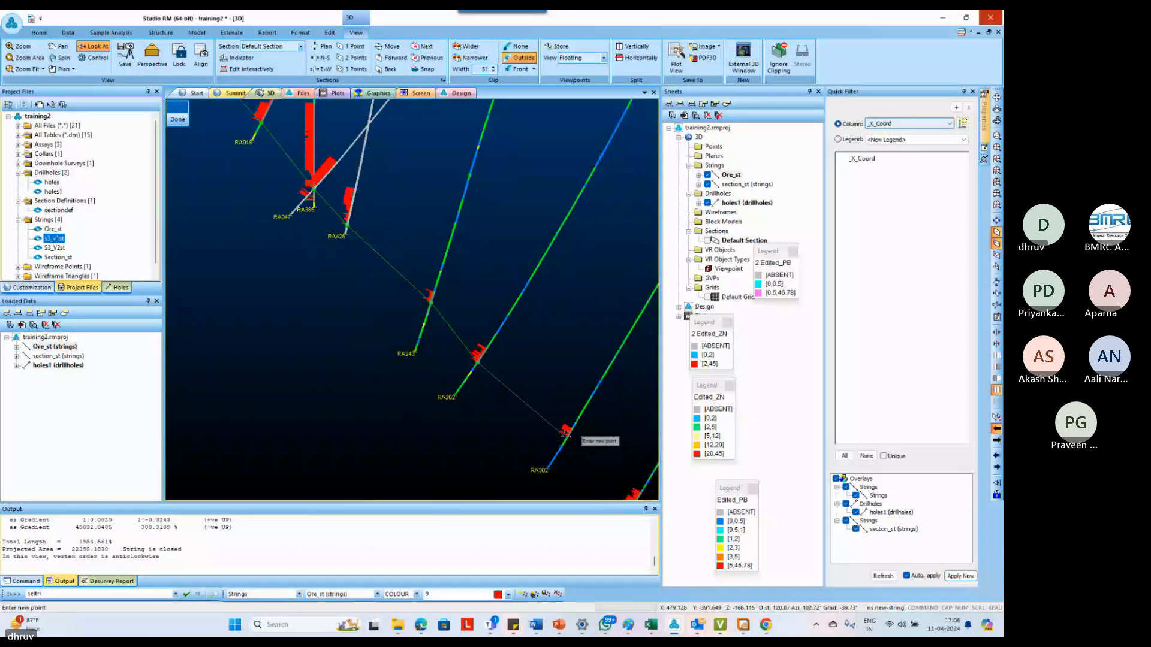
Snap the outline's lower edge to the ore intercept bases of RA302, RA320 and the deepest hole, RA363
{"action": "scroll", "coordinate": [523, 406], "scroll_direction": "down", "scroll_amount": 2}
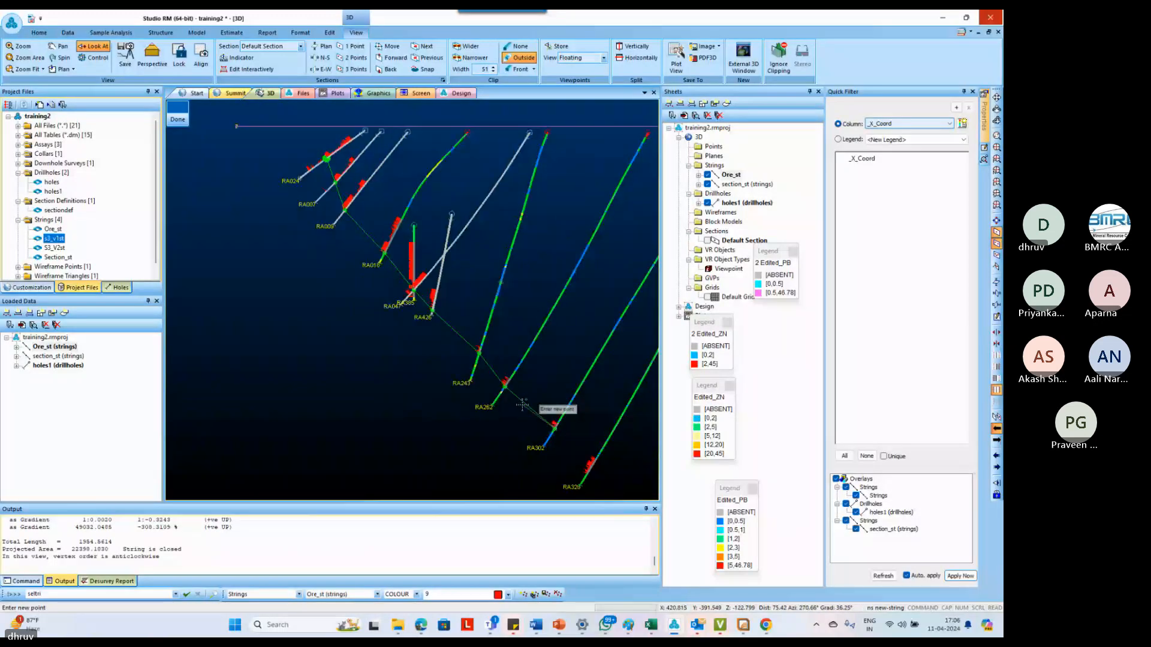
{"action": "scroll", "coordinate": [581, 484], "scroll_direction": "up", "scroll_amount": 1}
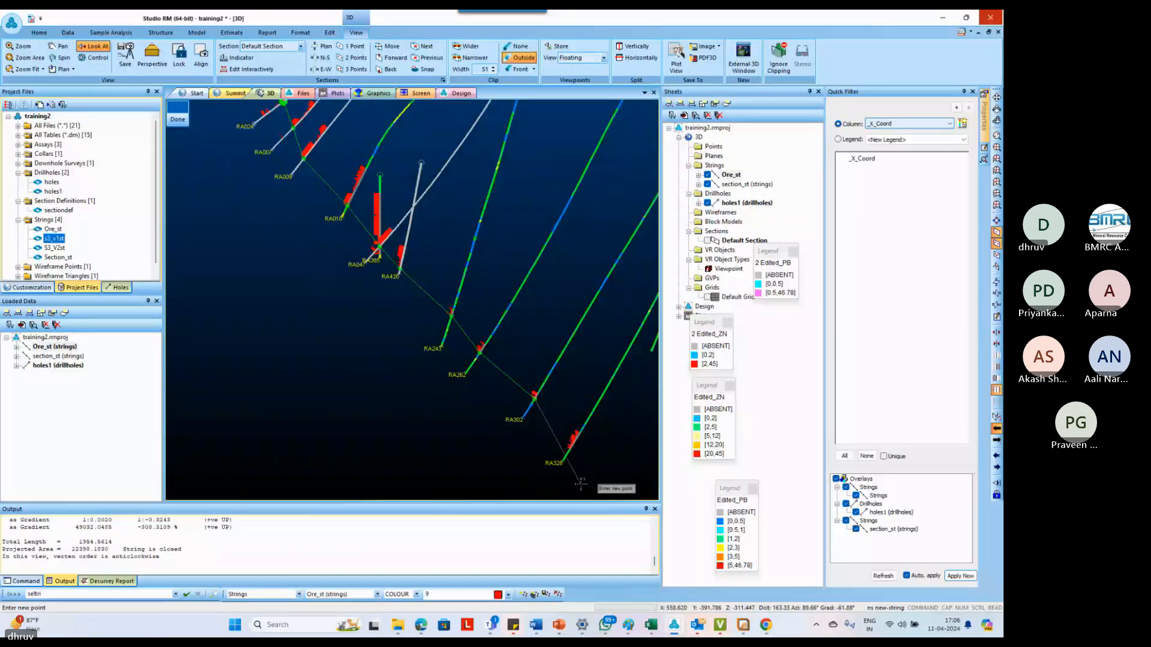
{"action": "scroll", "coordinate": [581, 485], "scroll_direction": "up", "scroll_amount": 3}
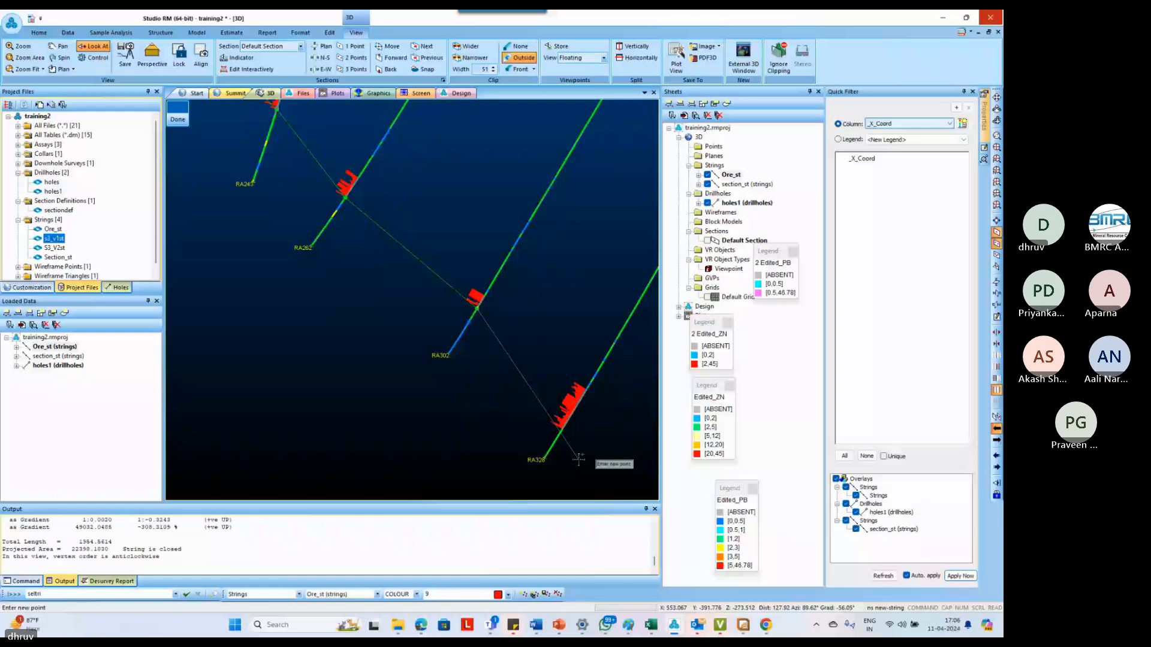
{"action": "scroll", "coordinate": [496, 387], "scroll_direction": "down", "scroll_amount": 3}
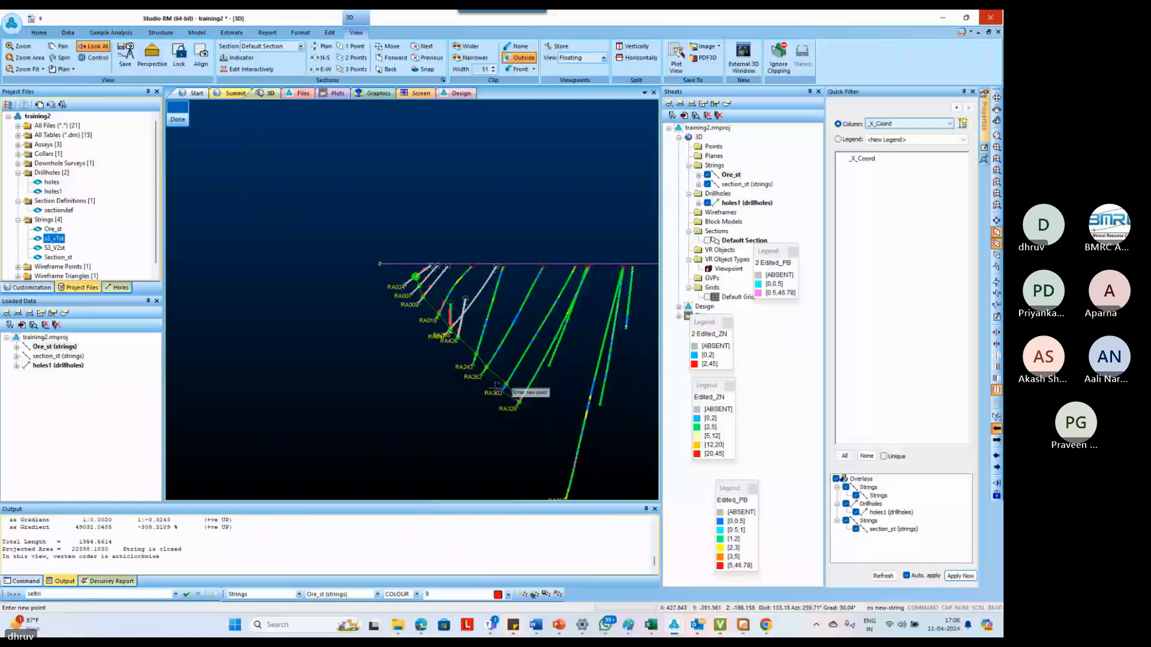
{"action": "scroll", "coordinate": [497, 387], "scroll_direction": "up", "scroll_amount": 3}
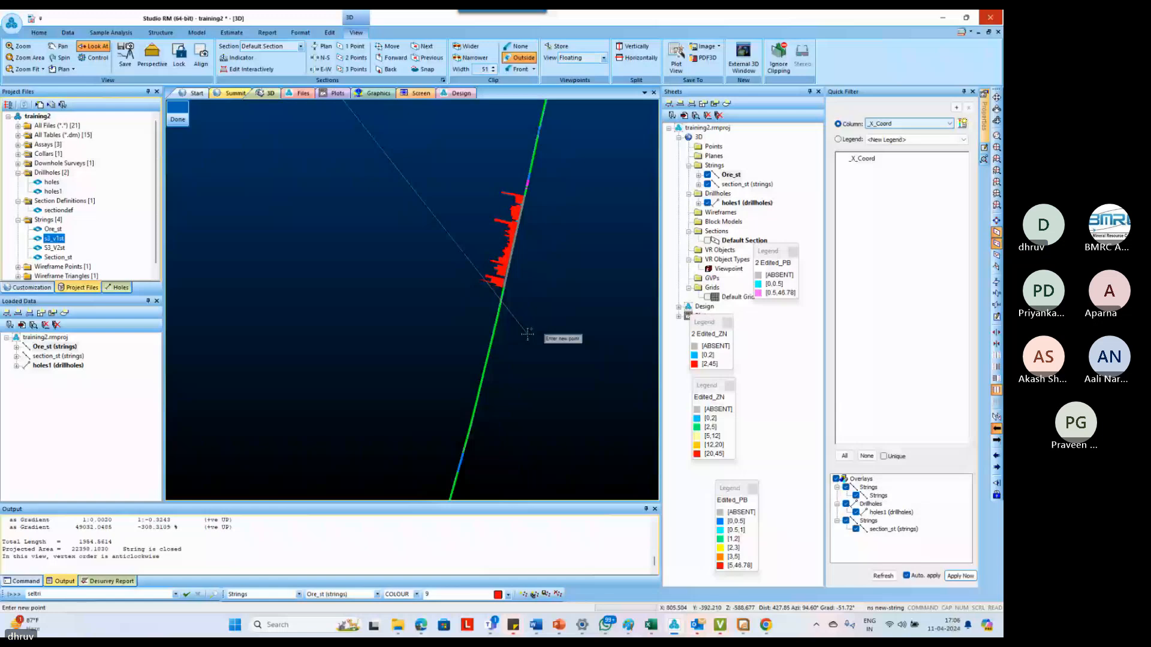
{"action": "scroll", "coordinate": [504, 326], "scroll_direction": "down", "scroll_amount": 3}
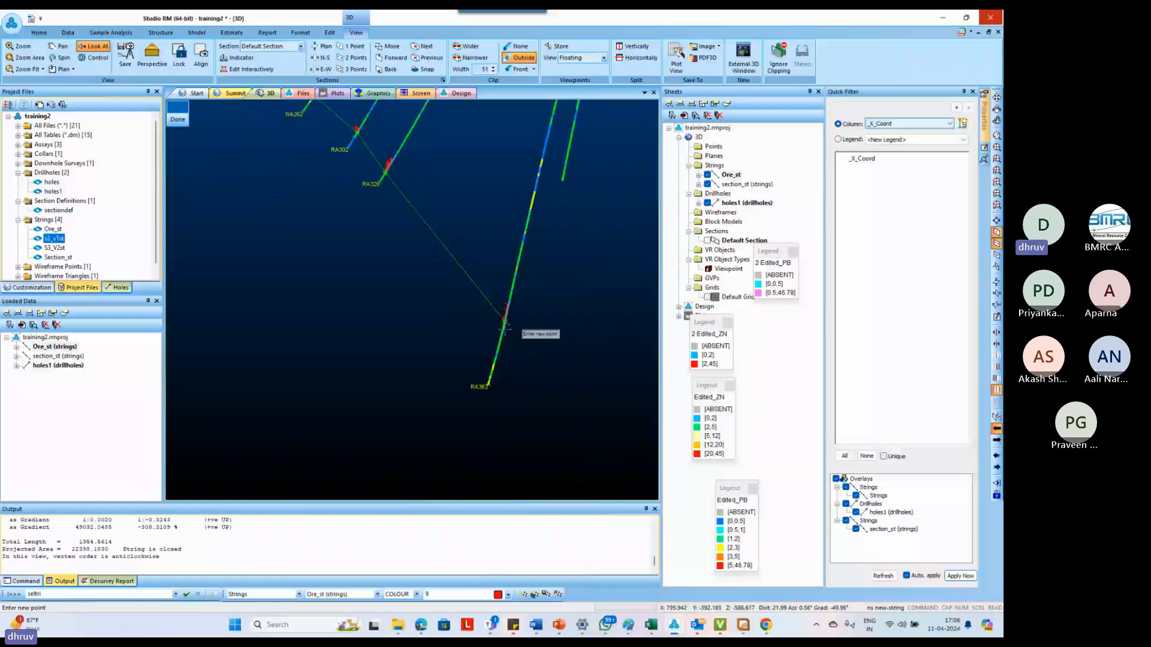
Turn the outline back up-dip at RA363, snapping its upper edge to the ore intercept tops of RA363, RA320, RA302 and RA262
{"action": "scroll", "coordinate": [504, 326], "scroll_direction": "up", "scroll_amount": 3}
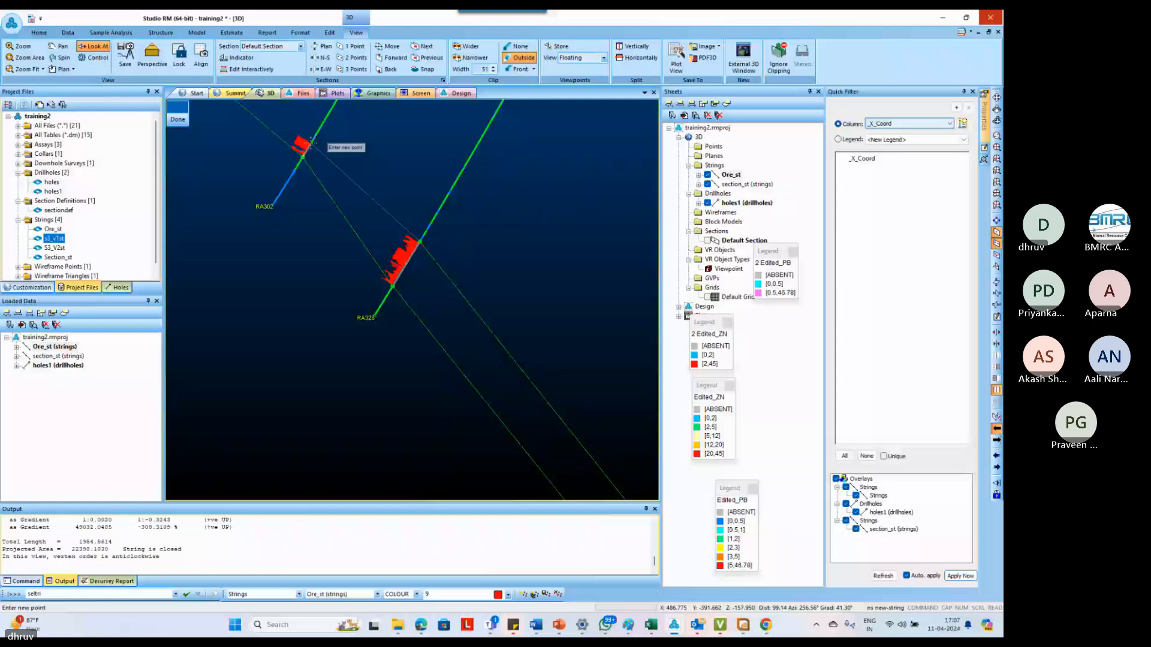
{"action": "scroll", "coordinate": [310, 142], "scroll_direction": "down", "scroll_amount": 3}
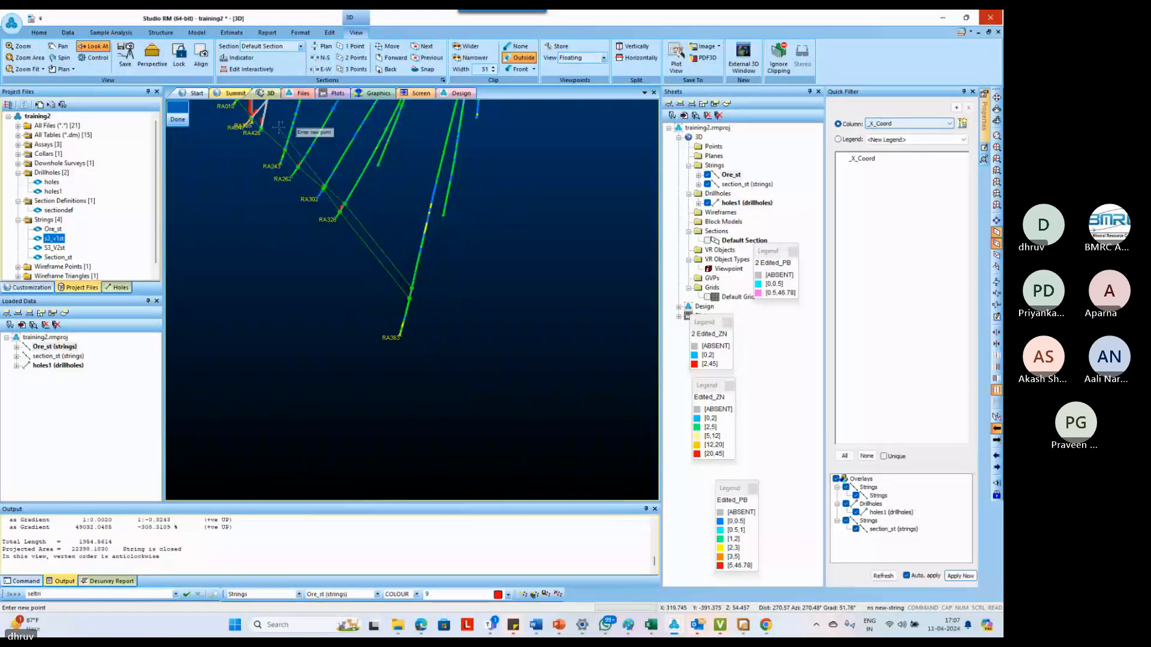
{"action": "scroll", "coordinate": [279, 127], "scroll_direction": "up", "scroll_amount": 3}
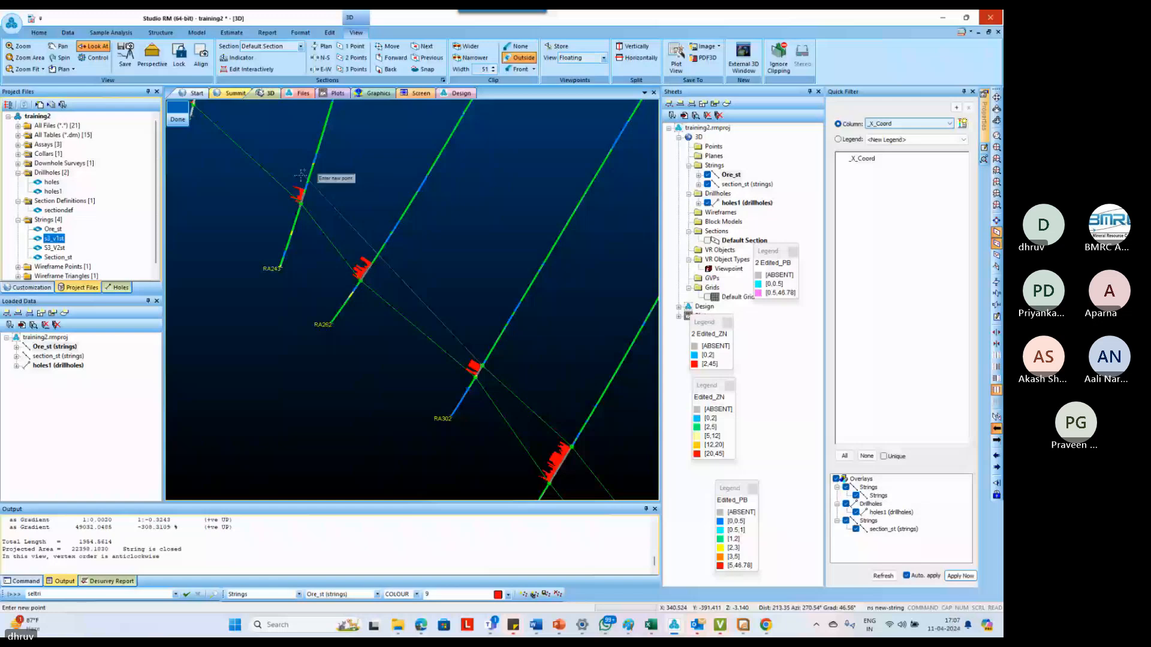
{"action": "scroll", "coordinate": [377, 238], "scroll_direction": "up", "scroll_amount": 2}
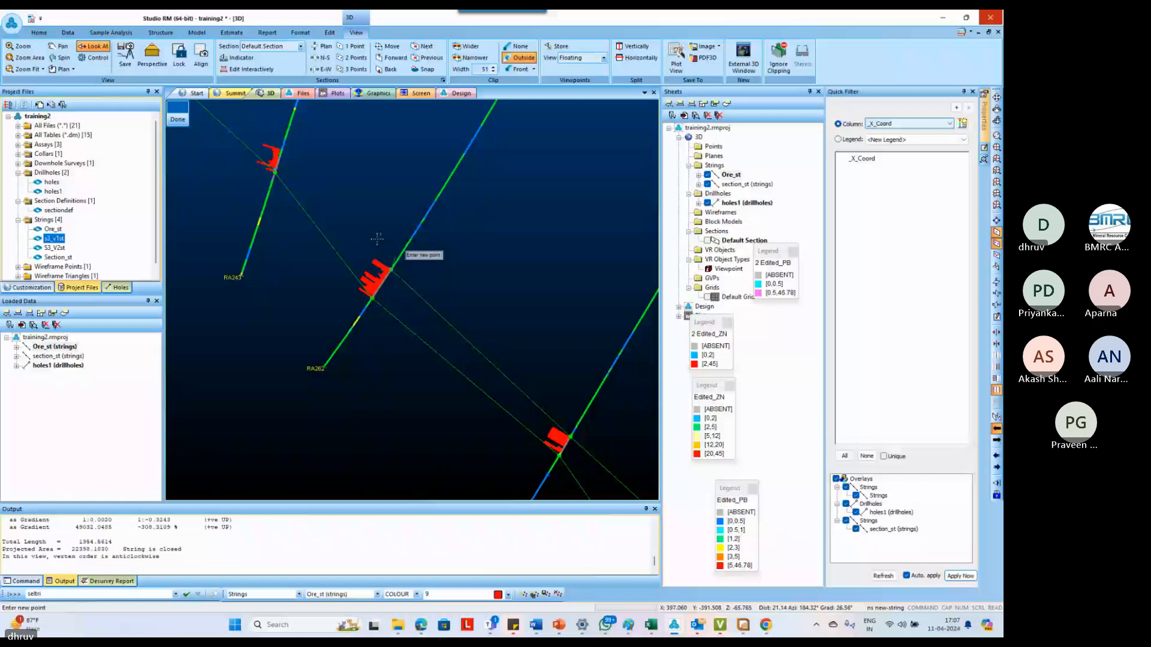
Continue the outline's upper edge up-dip through the ore intercept tops of RA243, RA426, RA047 and RA385
{"action": "scroll", "coordinate": [377, 238], "scroll_direction": "down", "scroll_amount": 5}
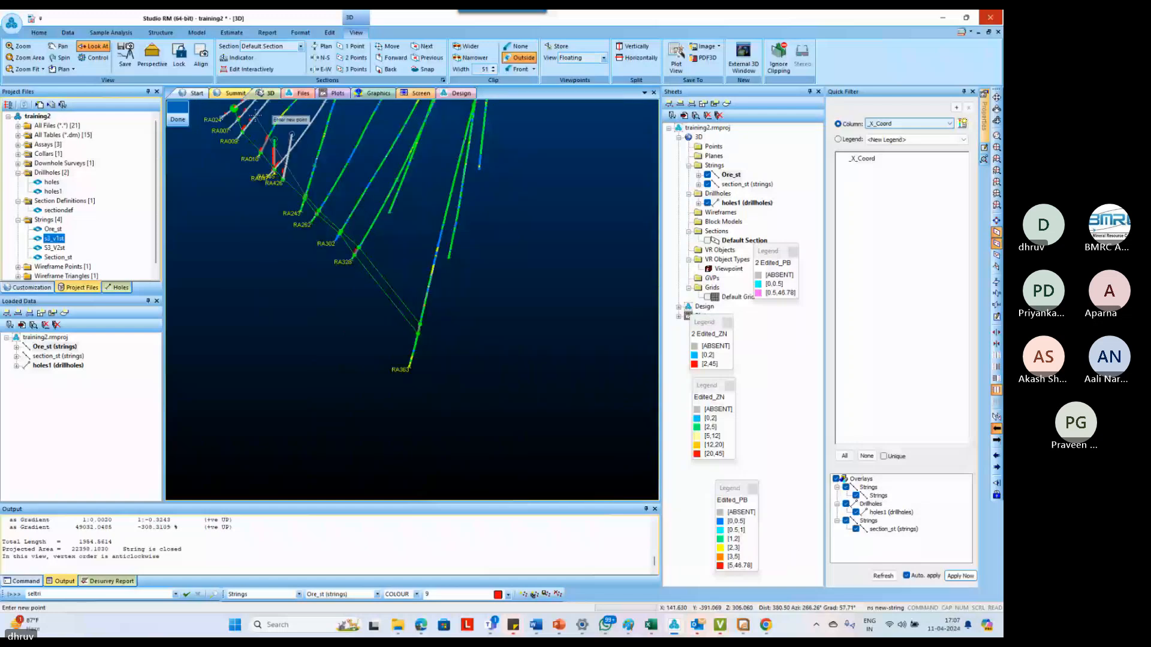
{"action": "scroll", "coordinate": [255, 115], "scroll_direction": "up", "scroll_amount": 3}
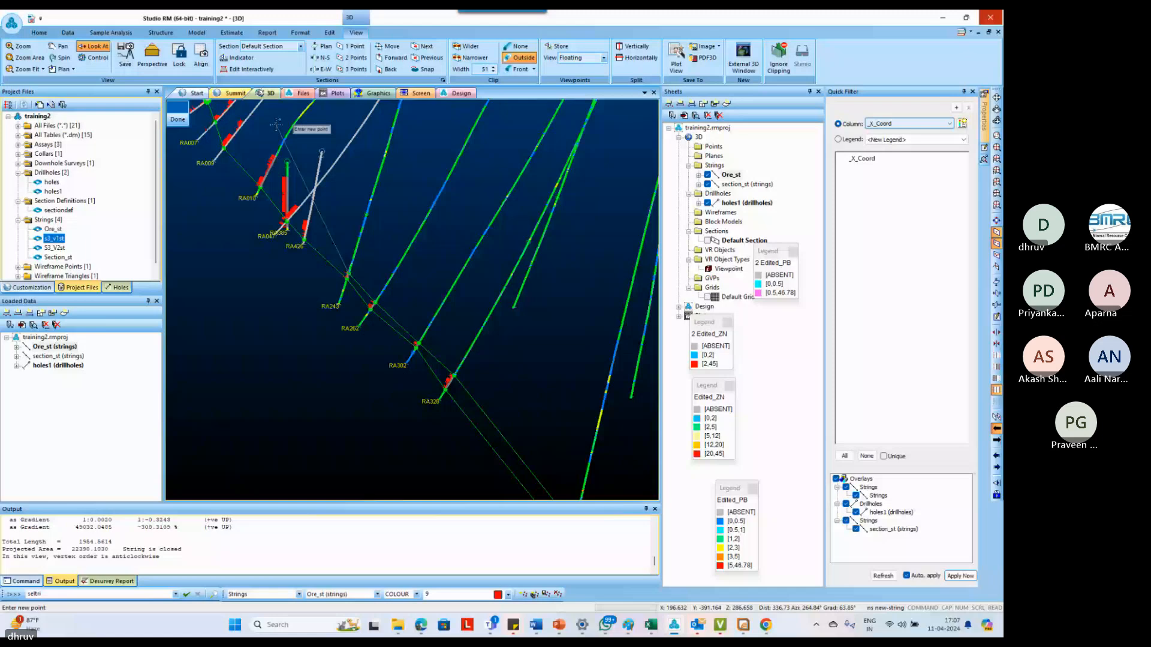
{"action": "scroll", "coordinate": [281, 177], "scroll_direction": "up", "scroll_amount": 3}
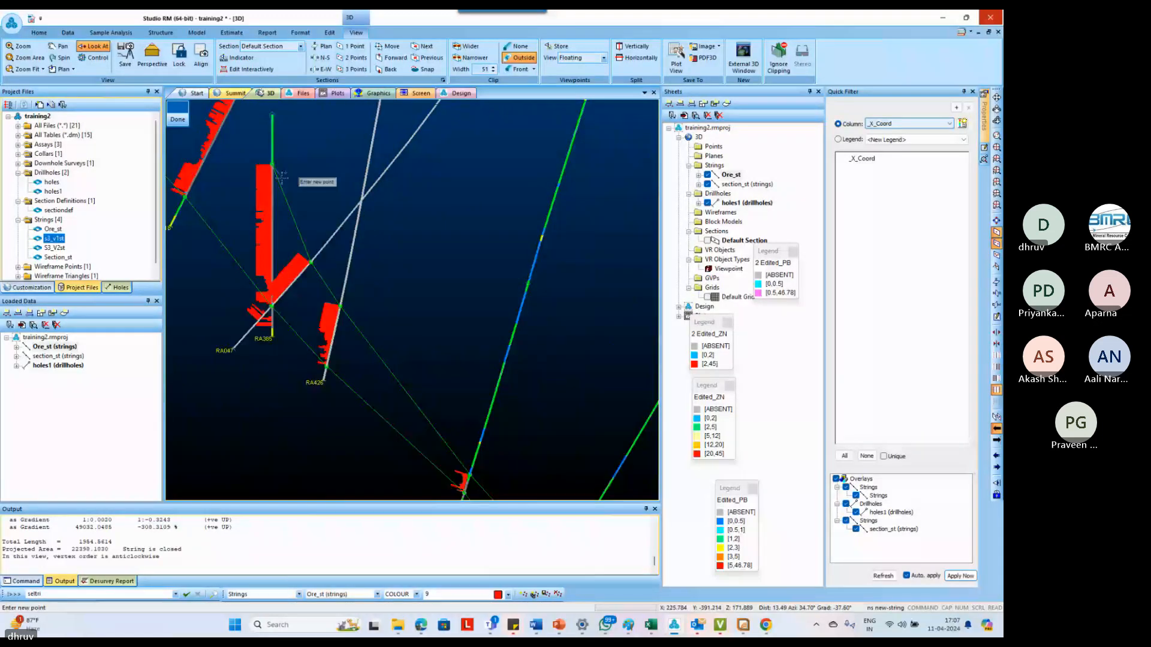
{"action": "scroll", "coordinate": [281, 177], "scroll_direction": "down", "scroll_amount": 3}
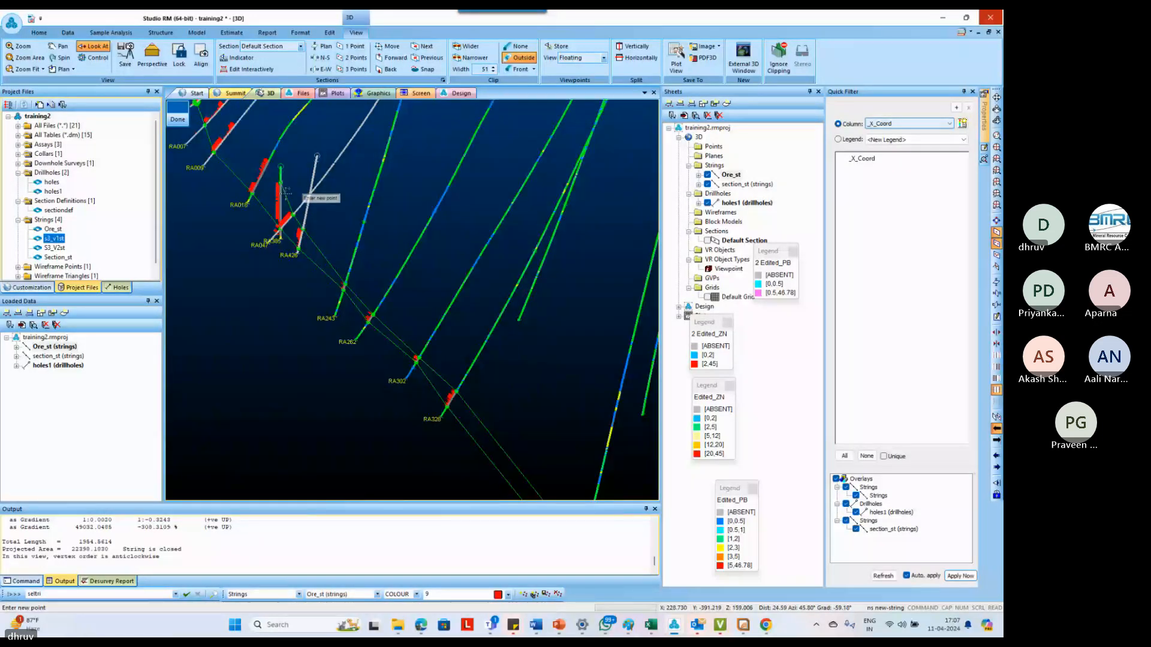
{"action": "scroll", "coordinate": [283, 179], "scroll_direction": "up", "scroll_amount": 3}
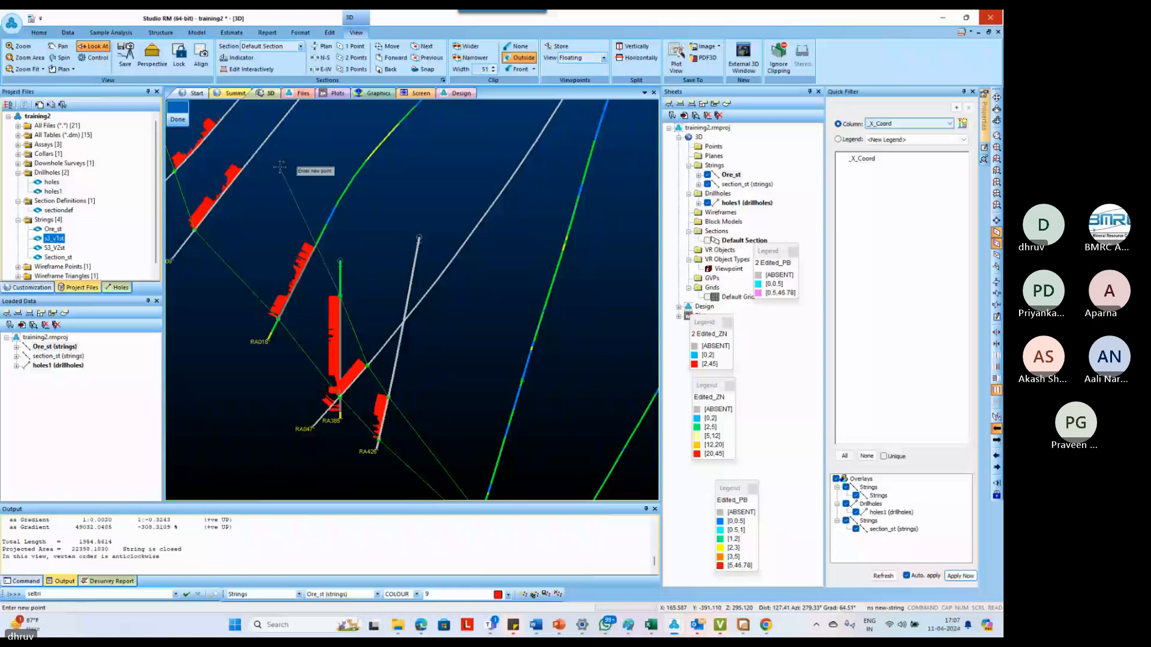
Snap the upper edge to the ore intercept tops of RA016, RA009, RA007 and RA024, completing the outline's up-dip end
{"action": "left_click", "coordinate": [314, 247]}
{"action": "scroll", "coordinate": [313, 247], "scroll_direction": "down", "scroll_amount": 3}
{"action": "scroll", "coordinate": [287, 179], "scroll_direction": "up", "scroll_amount": 3}
{"action": "left_click", "coordinate": [274, 273]}
{"action": "scroll", "coordinate": [246, 217], "scroll_direction": "up", "scroll_amount": 2}
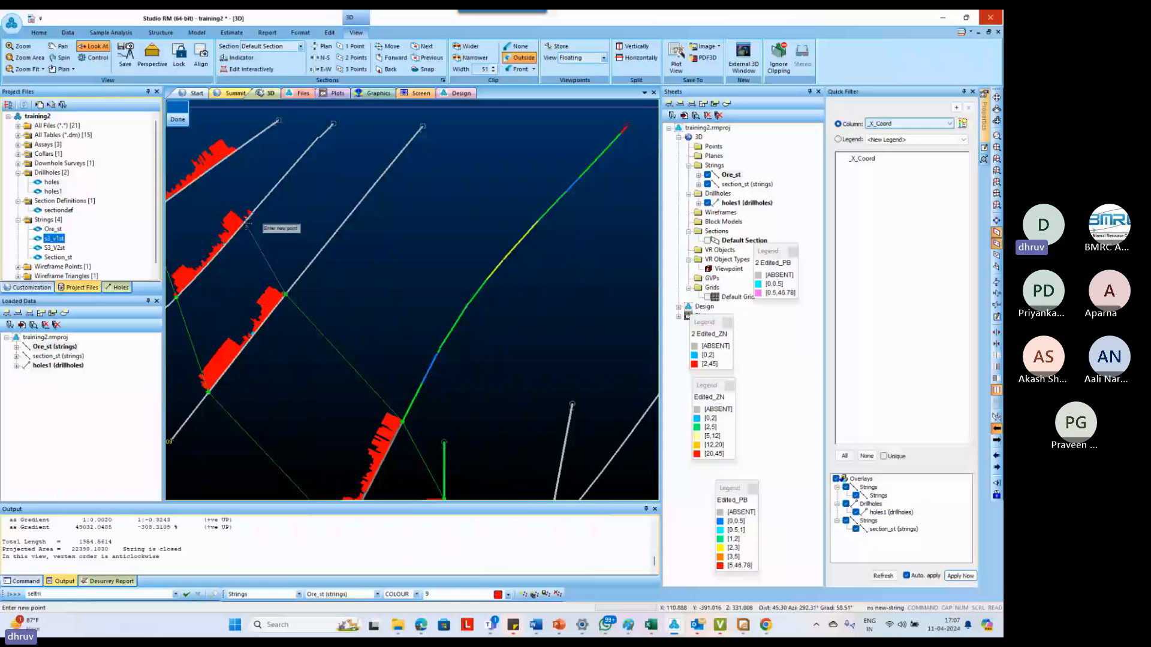
{"action": "scroll", "coordinate": [250, 172], "scroll_direction": "down", "scroll_amount": 2}
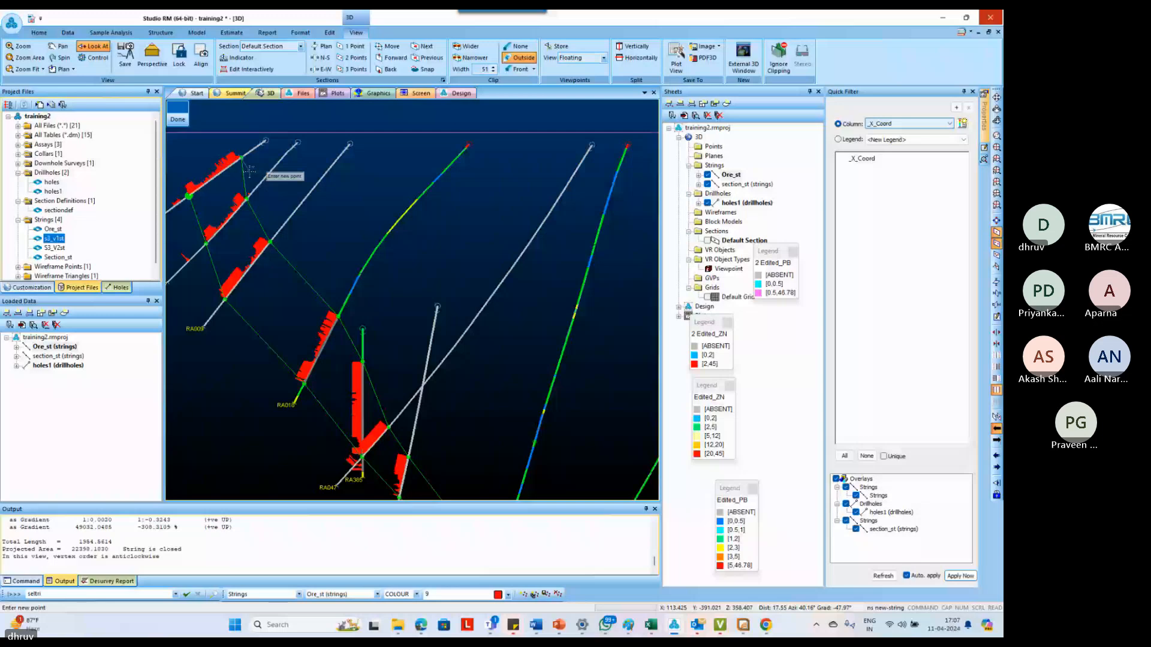
Insert two points in the outline's up-dip end above RA024, extending it to the horizontal surface line
{"action": "type", "text": "ipo insert-points-mode"}
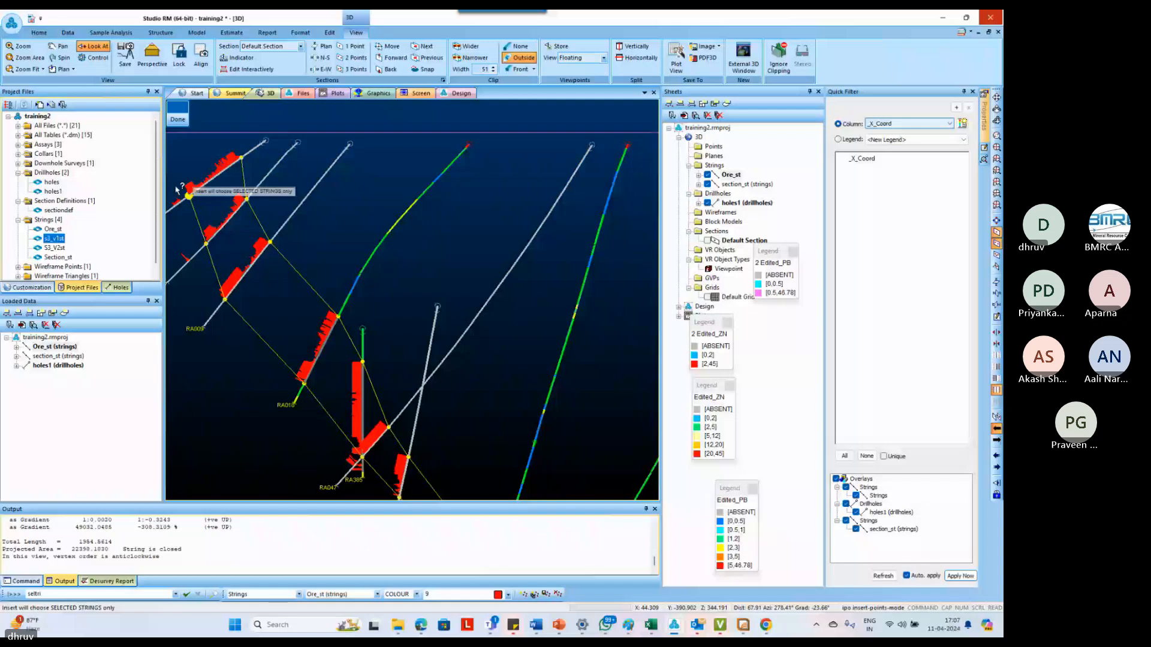
{"action": "key", "text": "ctrl+z"}
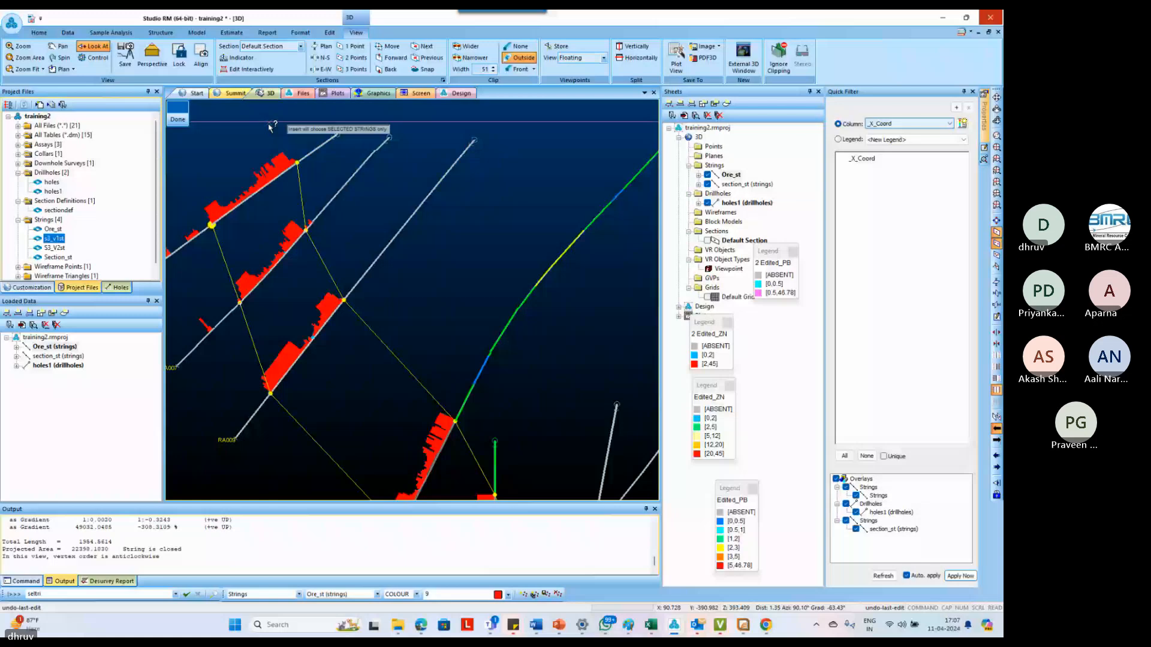
{"action": "key", "text": "m"}
{"action": "key", "text": "p"}
{"action": "key", "text": "o"}
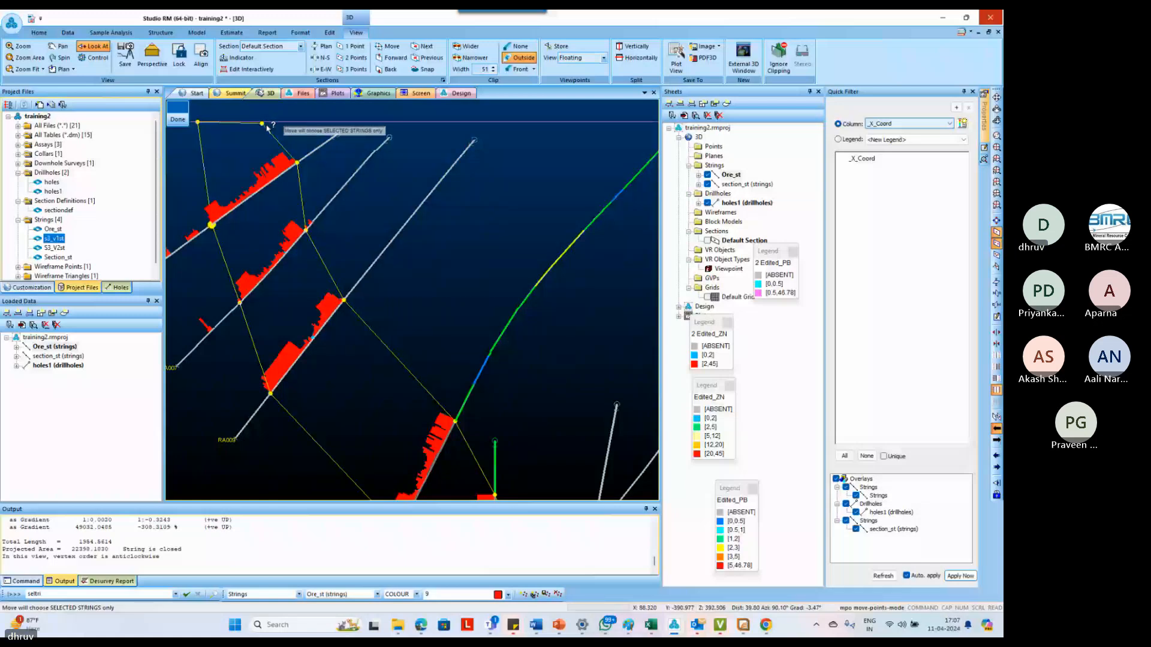
Insert a facing pair of points on the lower and upper edges midway between RA009 and RA016, and adjust the upper point's position
{"action": "scroll", "coordinate": [283, 291], "scroll_direction": "down", "scroll_amount": 2}
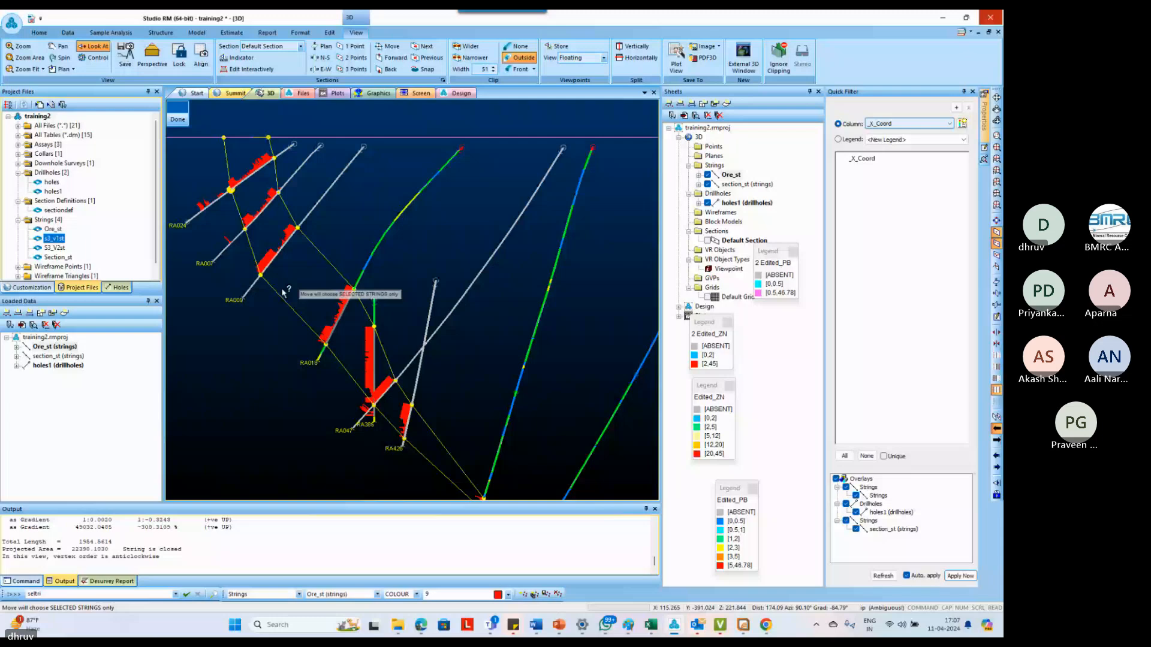
{"action": "key", "text": "o"}
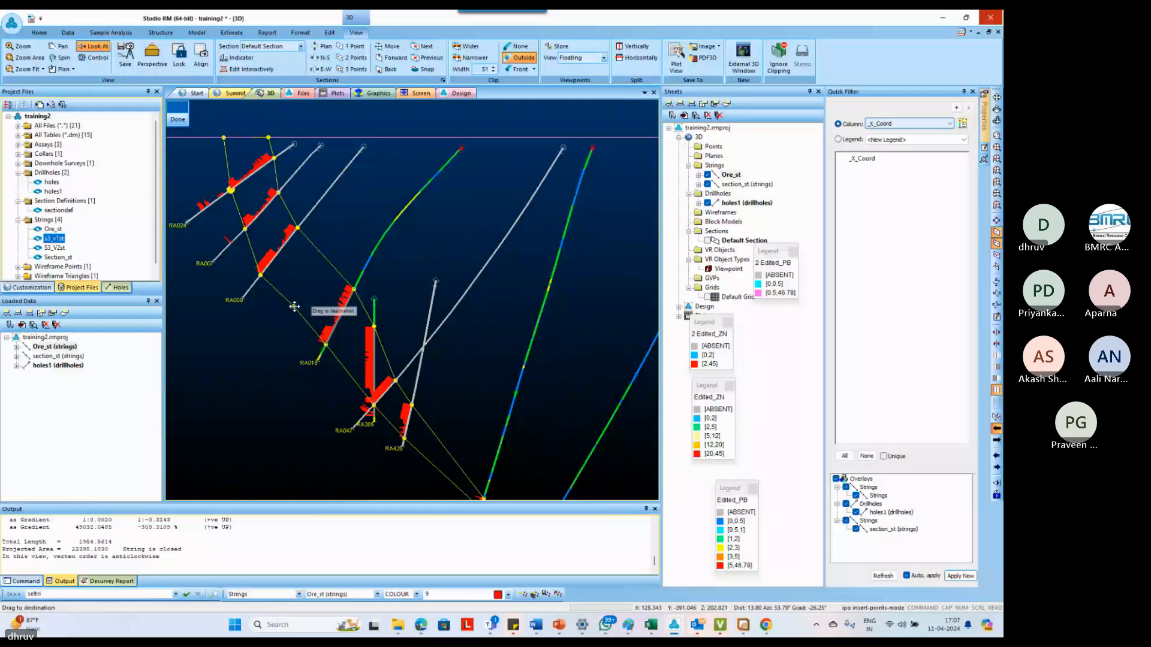
{"action": "left_click", "coordinate": [295, 305]}
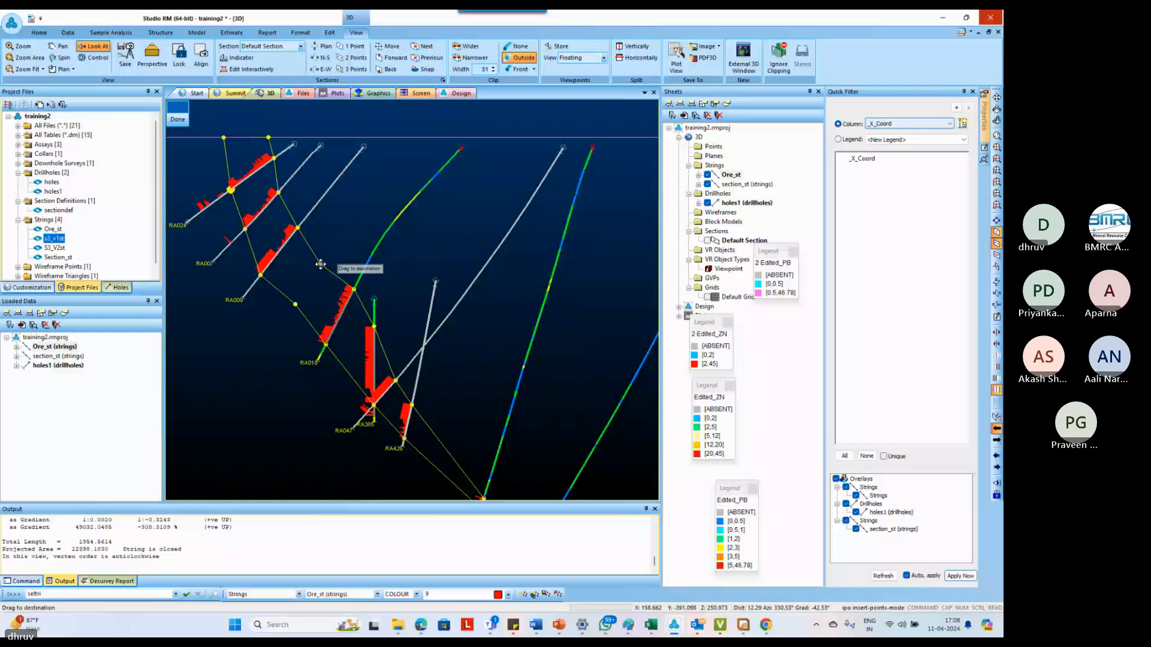
{"action": "left_click", "coordinate": [320, 265]}
{"action": "key", "text": "m"}
{"action": "key", "text": "p"}
{"action": "key", "text": "o"}
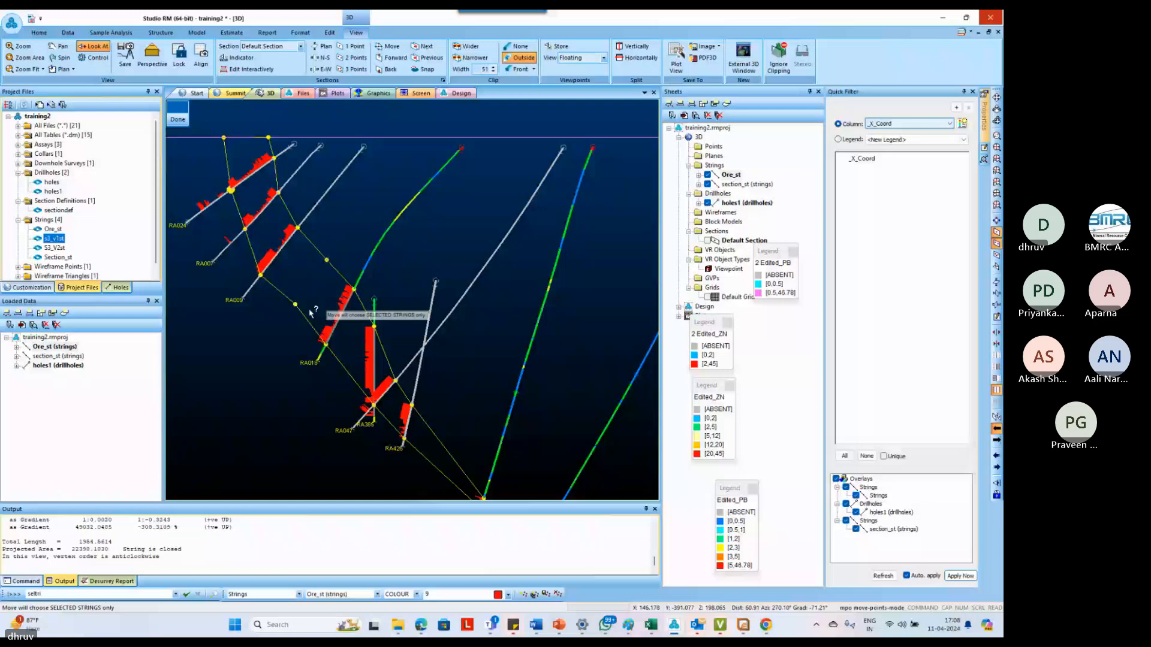
{"action": "scroll", "coordinate": [381, 375], "scroll_direction": "up", "scroll_amount": 2}
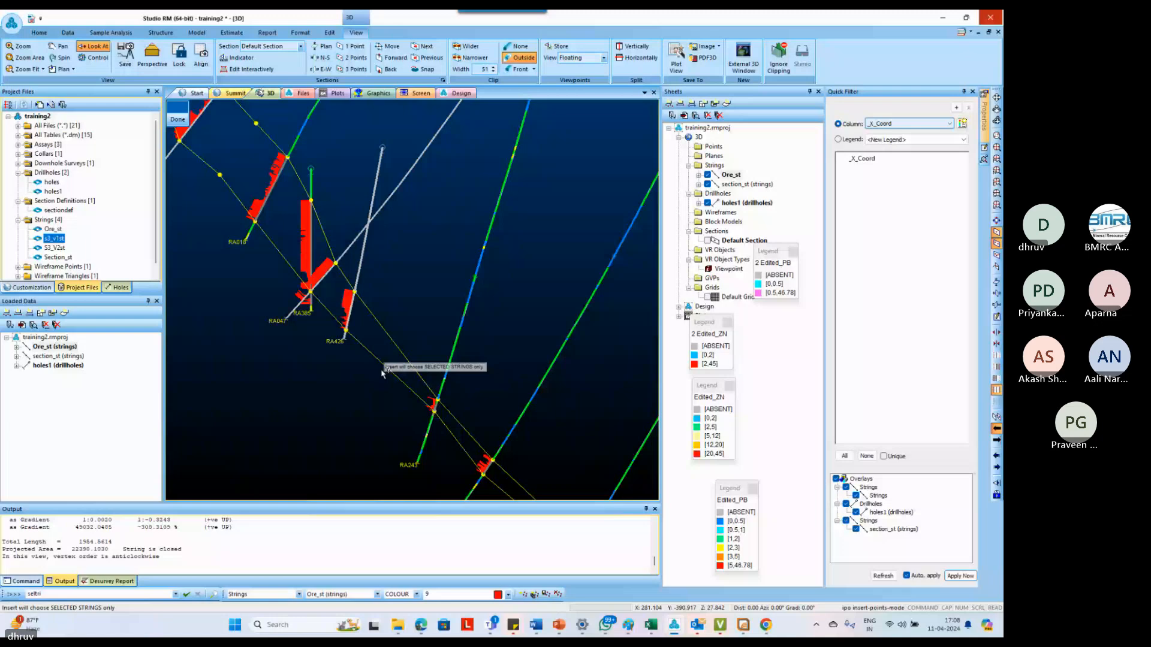
Insert a point on the outline's lower edge between RA426 and RA243 and adjust its position
{"action": "left_click", "coordinate": [382, 372]}
{"action": "scroll", "coordinate": [396, 372], "scroll_direction": "down", "scroll_amount": 3}
{"action": "type", "text": "mpo"}
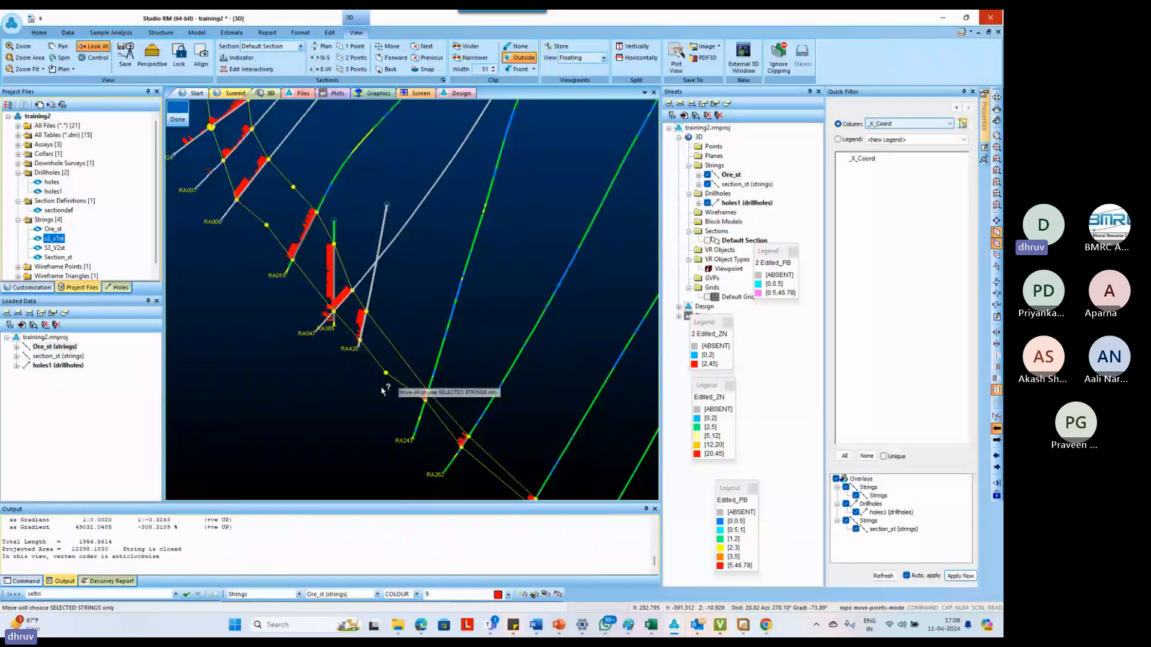
{"action": "scroll", "coordinate": [383, 391], "scroll_direction": "up", "scroll_amount": 3}
{"action": "left_click_drag", "start_coordinate": [385, 363], "coordinate": [379, 357]}
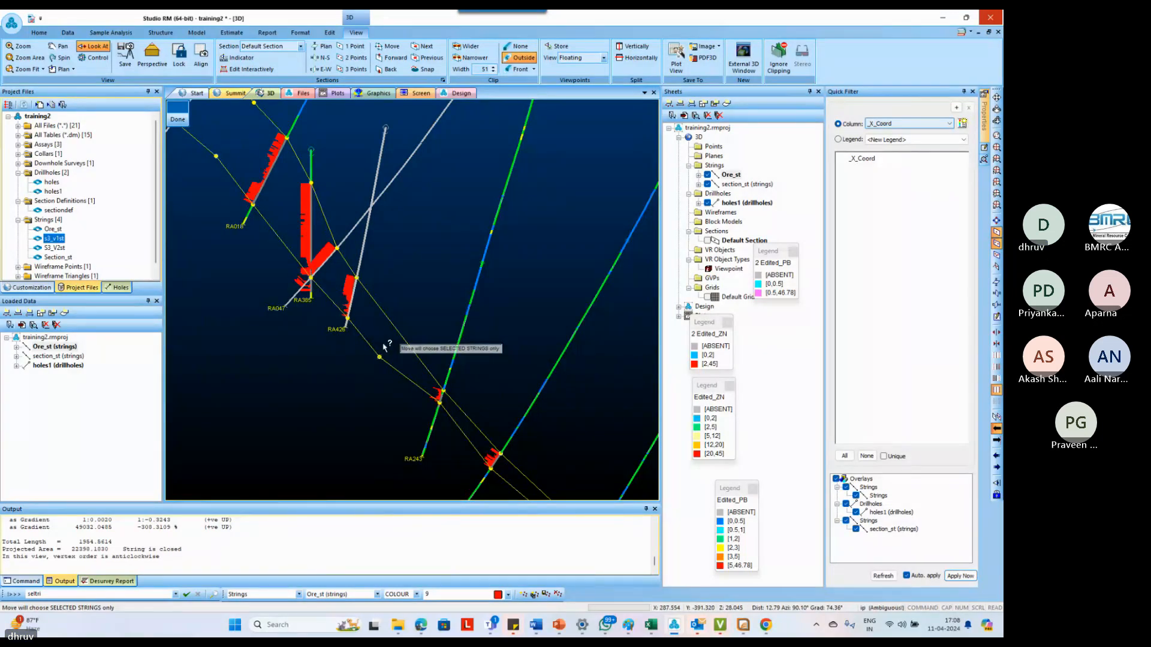
Insert a facing point on the upper edge below RA426 and a second lower and upper pair just above RA243
{"action": "key", "text": "o"}
{"action": "left_click_drag", "start_coordinate": [389, 327], "coordinate": [393, 336]}
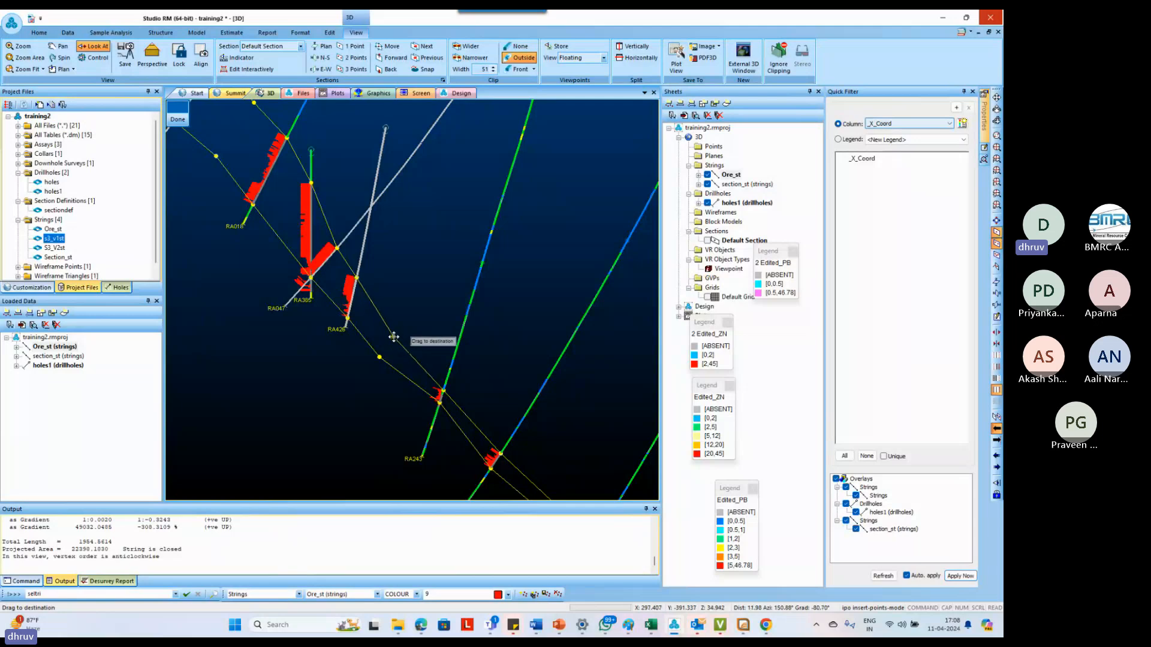
{"action": "left_click", "coordinate": [409, 383]}
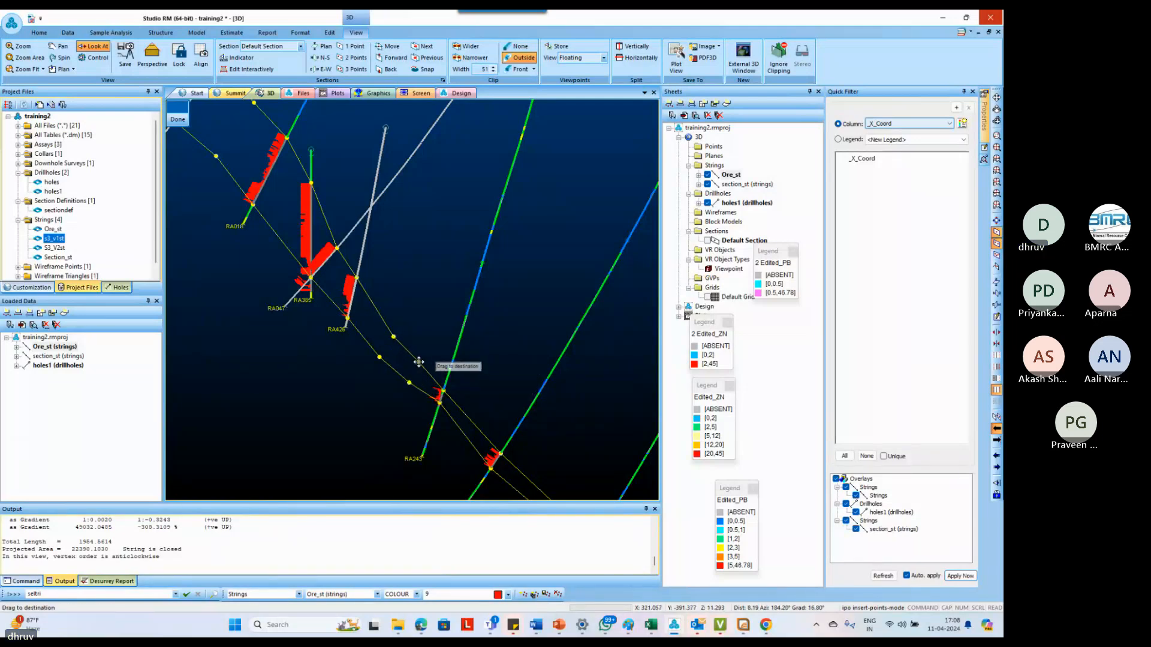
{"action": "left_click", "coordinate": [419, 362]}
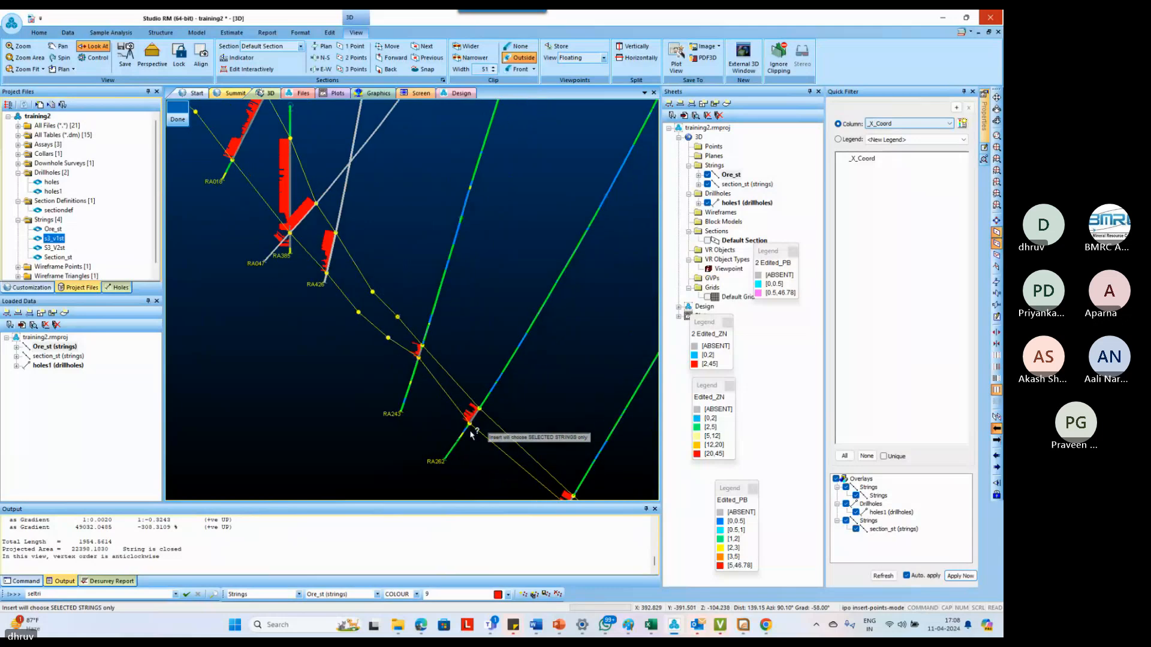
Insert facing upper and lower edge points between RA243 and RA262, and another pair between RA262 and RA302
{"action": "left_click", "coordinate": [459, 377]}
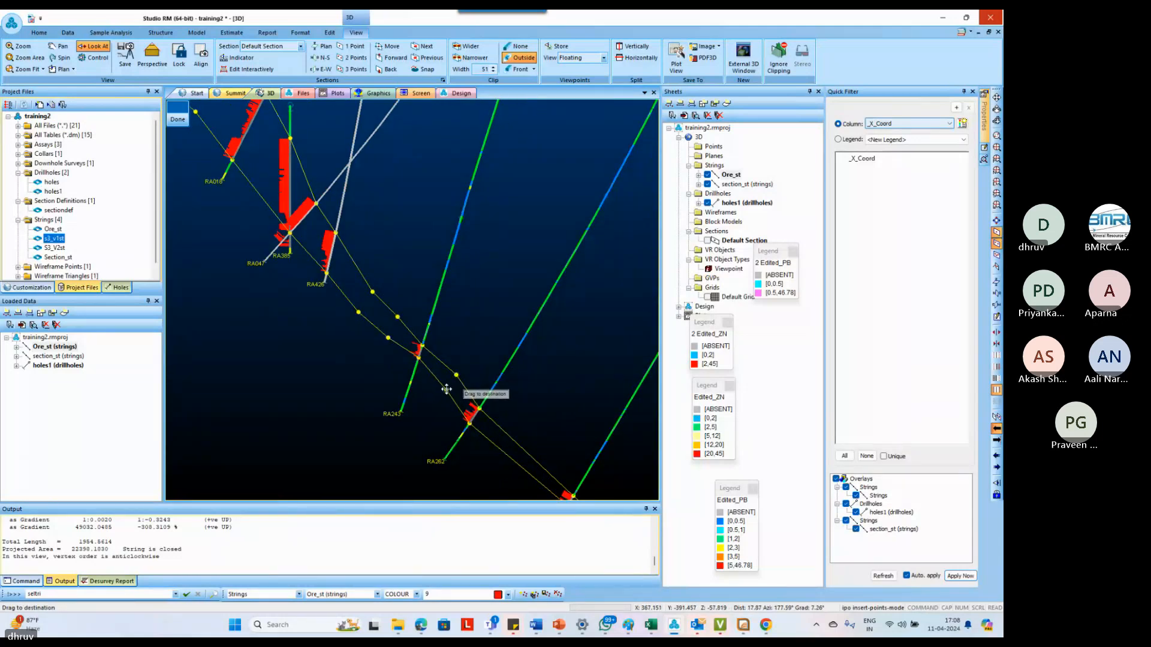
{"action": "left_click", "coordinate": [446, 390]}
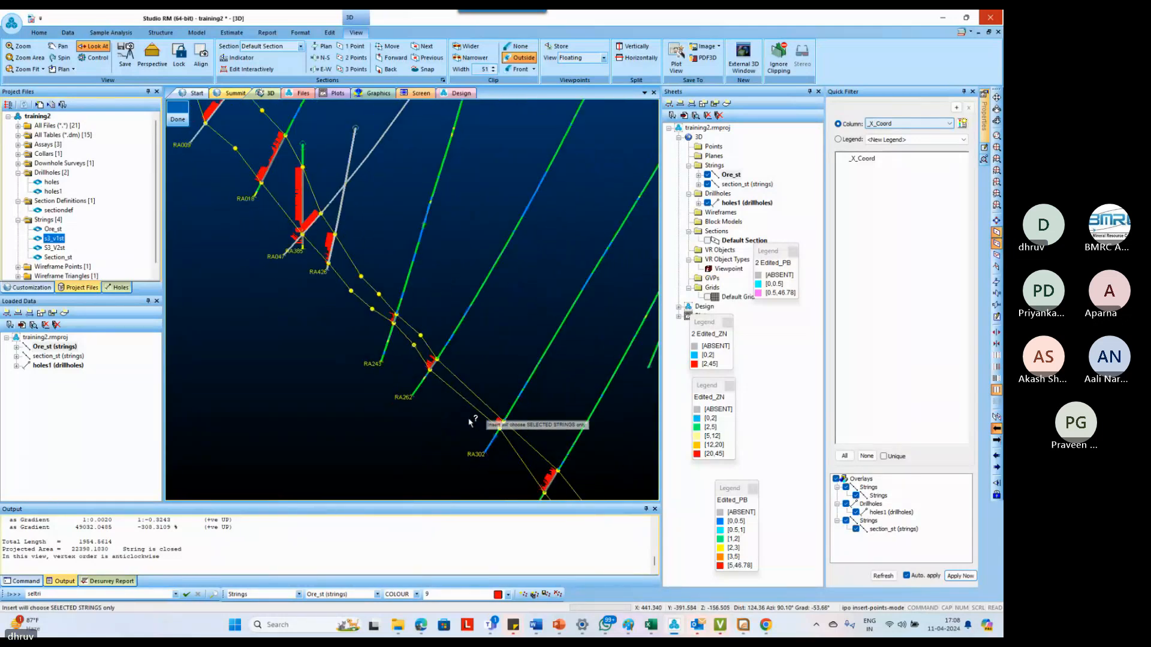
{"action": "left_click", "coordinate": [460, 401]}
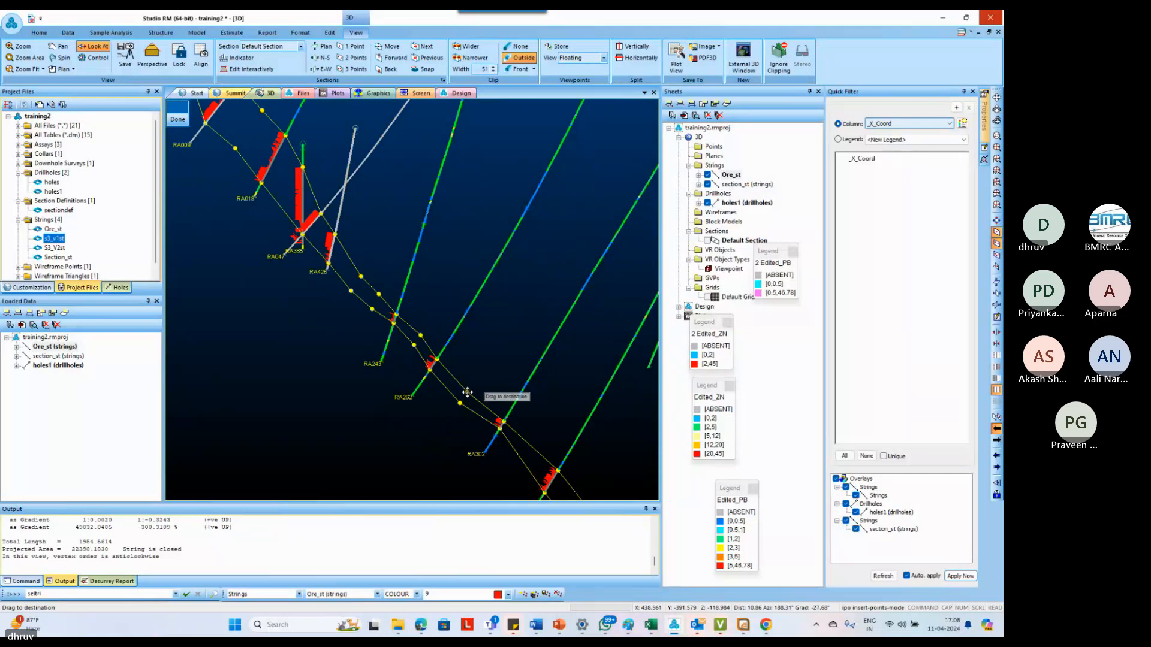
{"action": "left_click", "coordinate": [468, 393]}
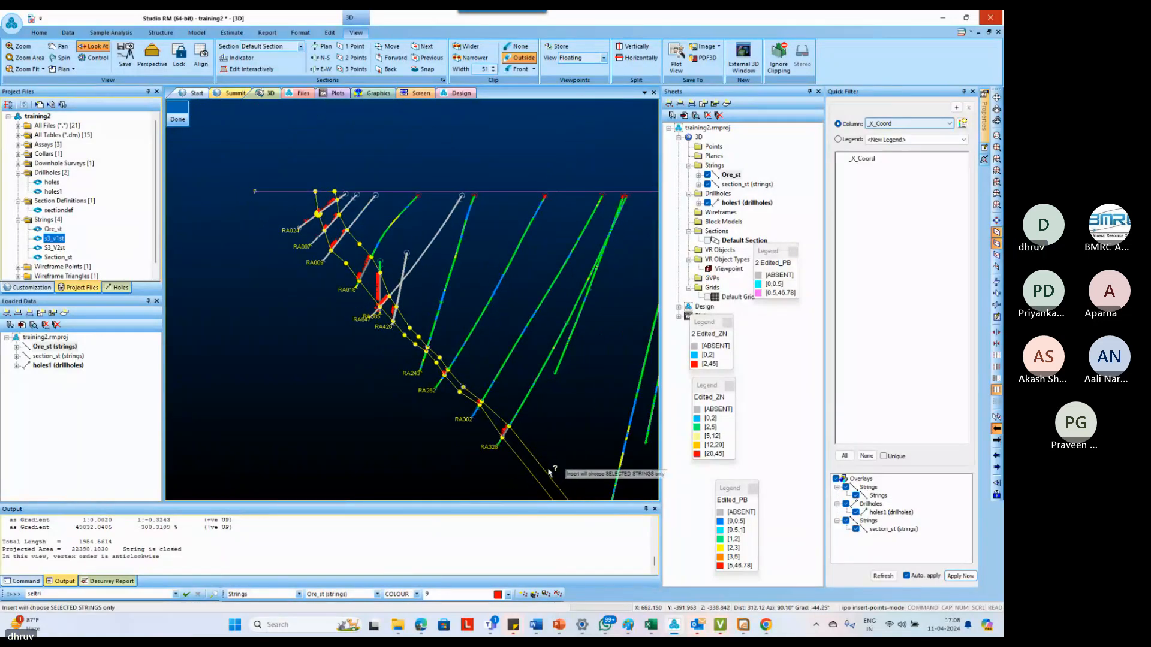
Insert facing points on both outline edges between RA302 and RA320, and another pair midway between RA320 and RA363
{"action": "scroll", "coordinate": [530, 456], "scroll_direction": "down", "scroll_amount": 4}
{"action": "scroll", "coordinate": [541, 479], "scroll_direction": "up", "scroll_amount": 9}
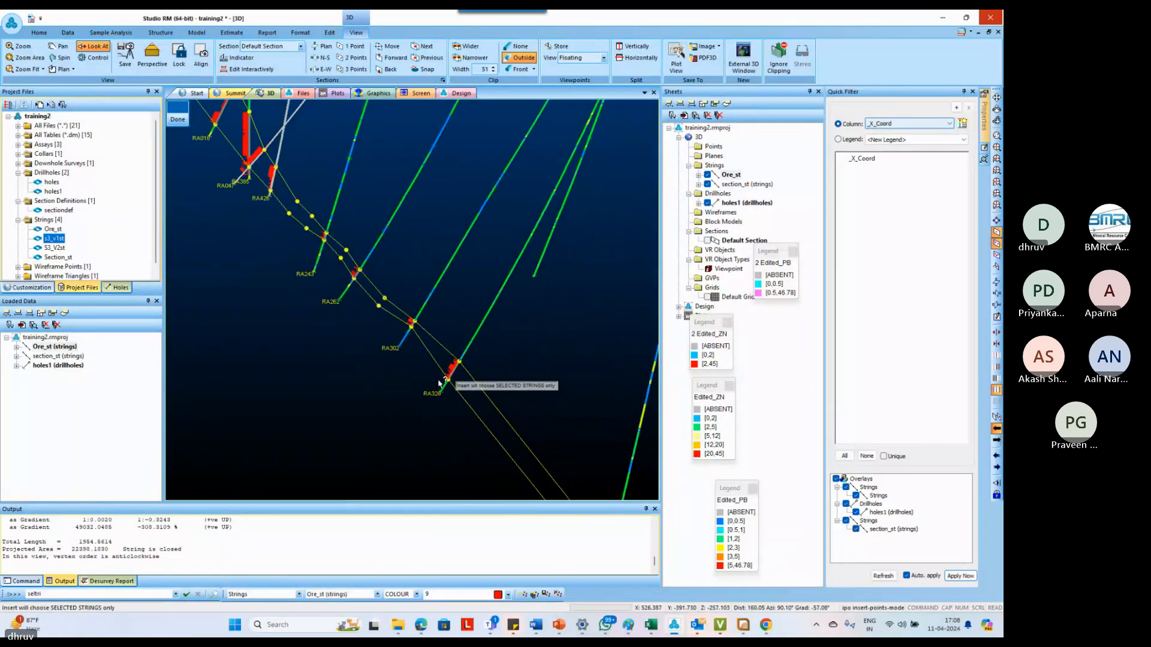
{"action": "left_click", "coordinate": [444, 345]}
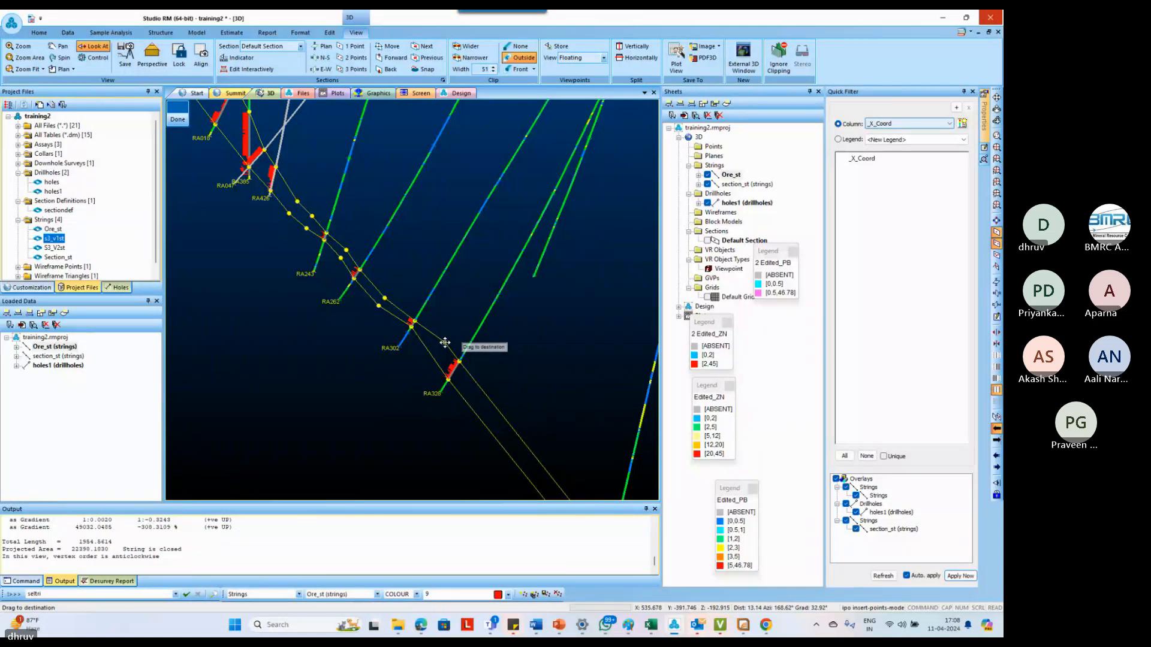
{"action": "left_click_drag", "start_coordinate": [445, 343], "coordinate": [436, 355]}
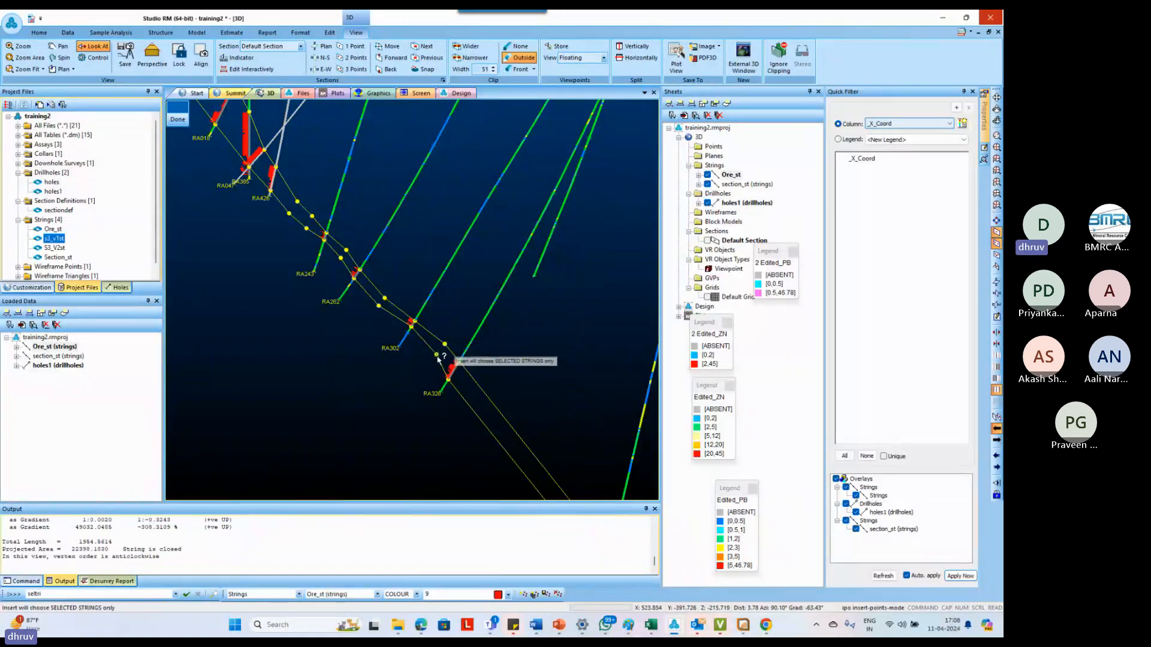
{"action": "scroll", "coordinate": [422, 365], "scroll_direction": "down", "scroll_amount": 6}
{"action": "scroll", "coordinate": [499, 439], "scroll_direction": "up", "scroll_amount": 3}
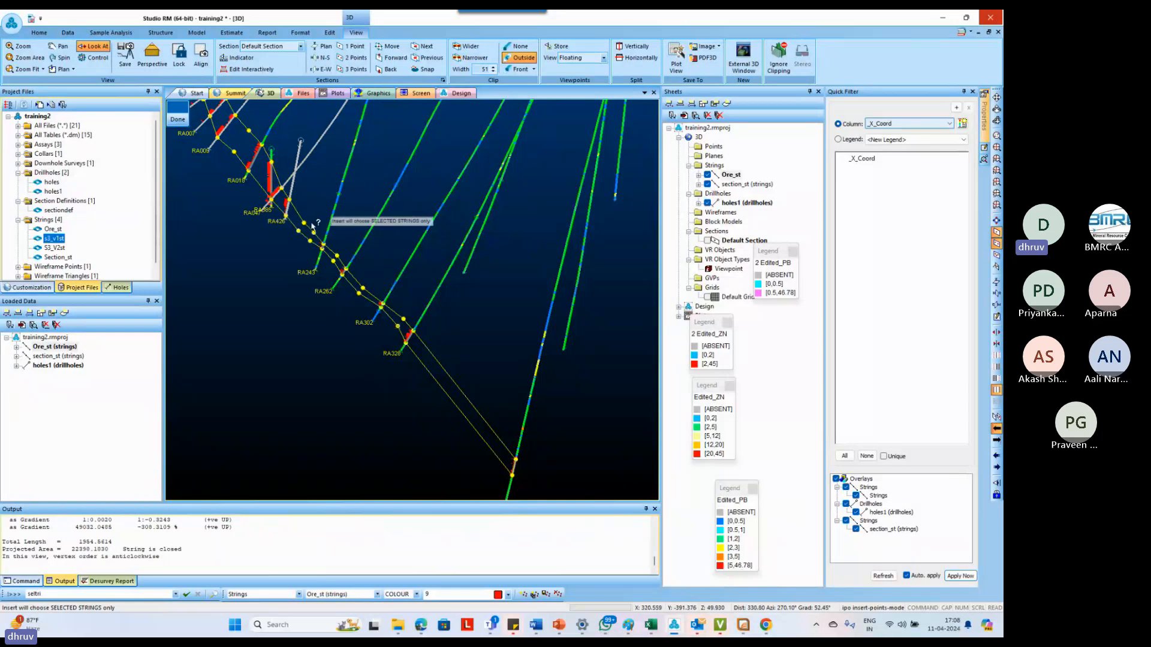
{"action": "left_click", "coordinate": [454, 390]}
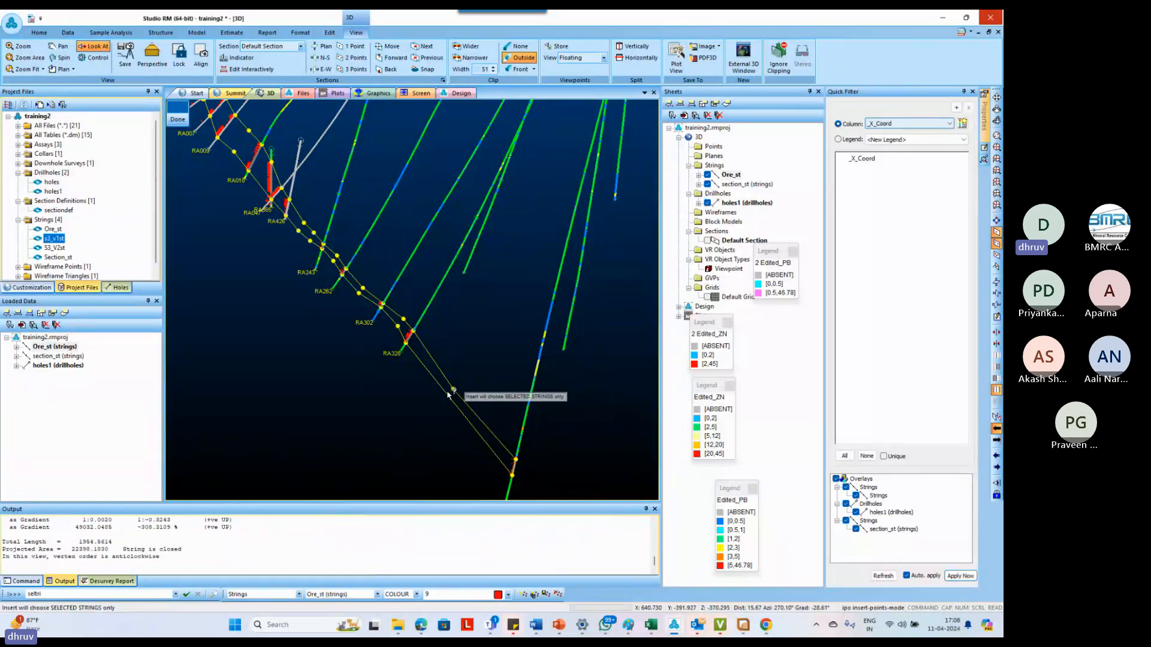
{"action": "left_click", "coordinate": [453, 389]}
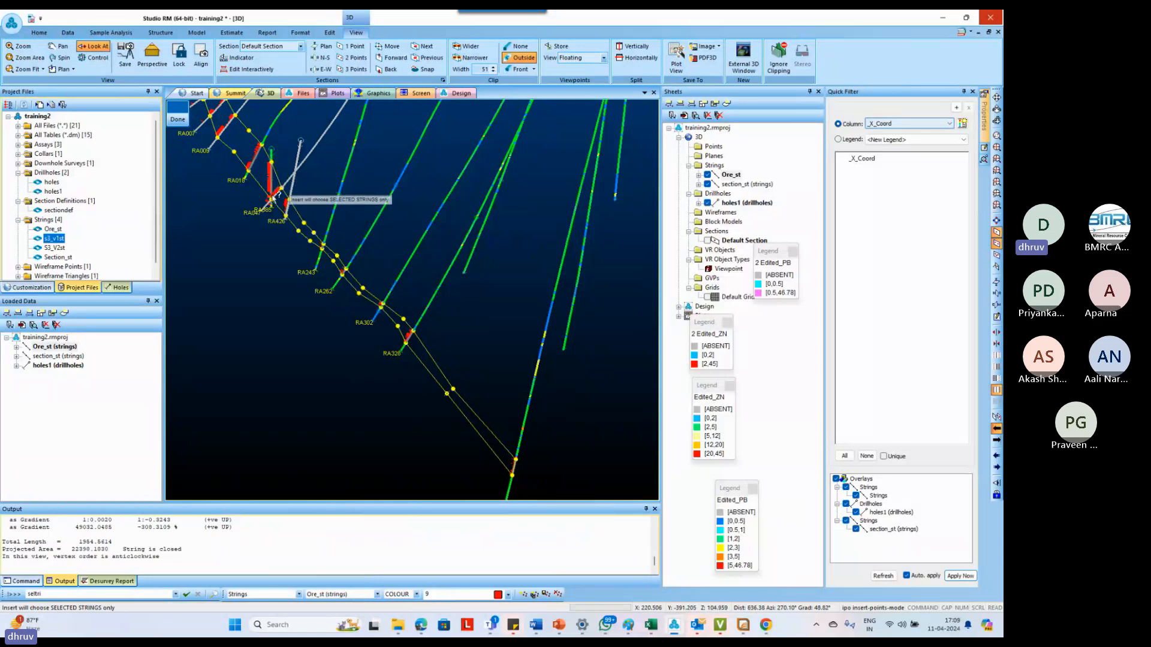
{"action": "scroll", "coordinate": [356, 287], "scroll_direction": "down", "scroll_amount": 1}
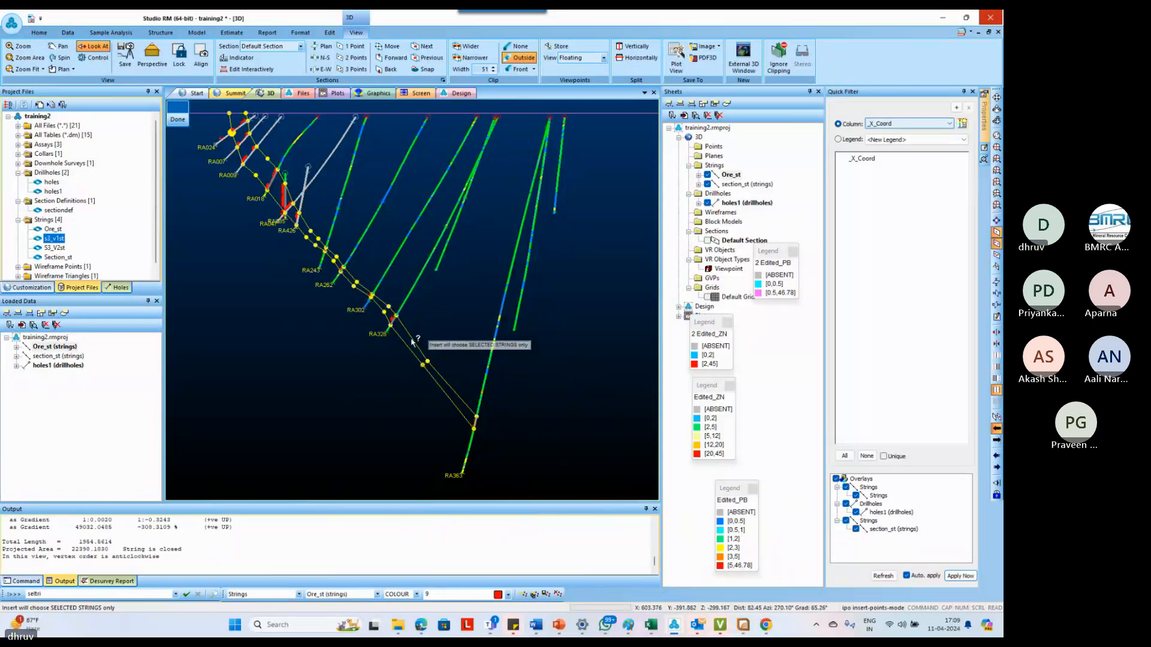
Move the upper edge point between RA320 and RA363 slightly outward to widen the outline there
{"action": "scroll", "coordinate": [429, 350], "scroll_direction": "up", "scroll_amount": 2}
{"action": "key", "text": "m"}
{"action": "key", "text": "p"}
{"action": "key", "text": "o"}
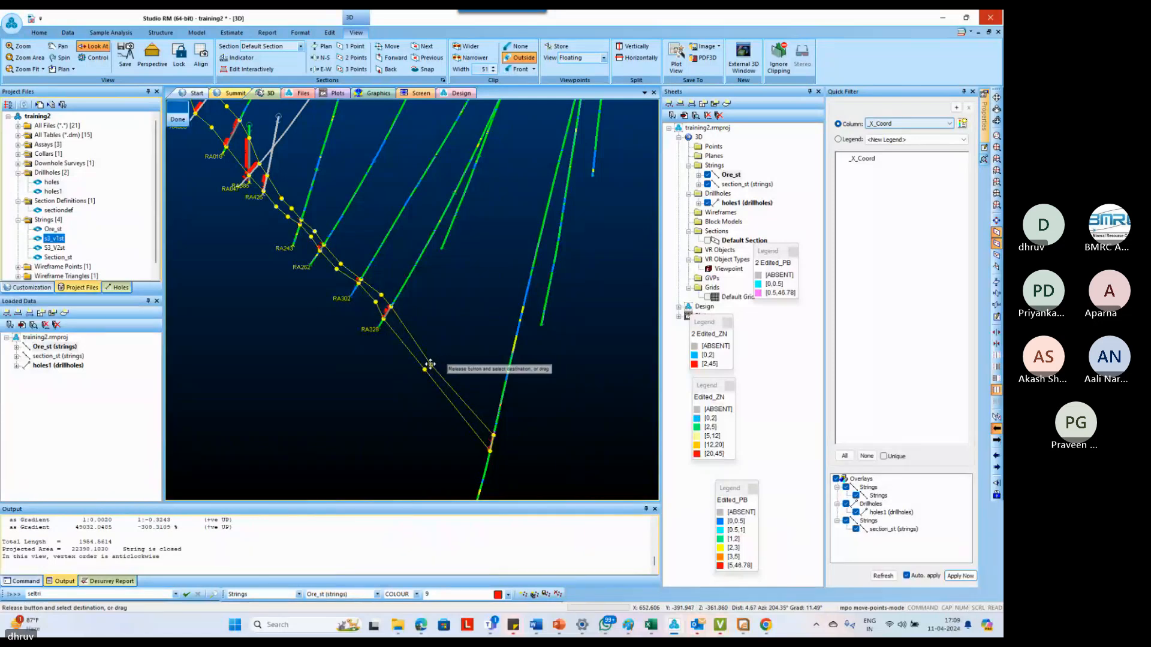
{"action": "left_click_drag", "start_coordinate": [431, 366], "coordinate": [434, 362]}
{"action": "scroll", "coordinate": [411, 342], "scroll_direction": "down", "scroll_amount": 1}
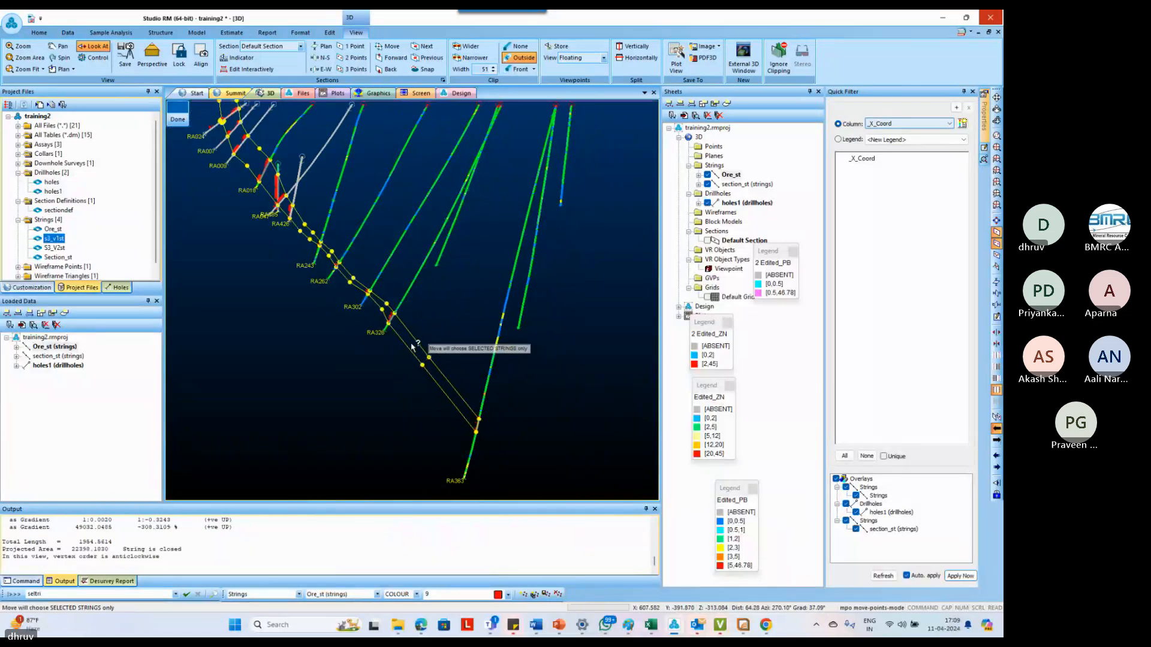
{"action": "scroll", "coordinate": [447, 407], "scroll_direction": "down", "scroll_amount": 2}
{"action": "scroll", "coordinate": [484, 454], "scroll_direction": "up", "scroll_amount": 3}
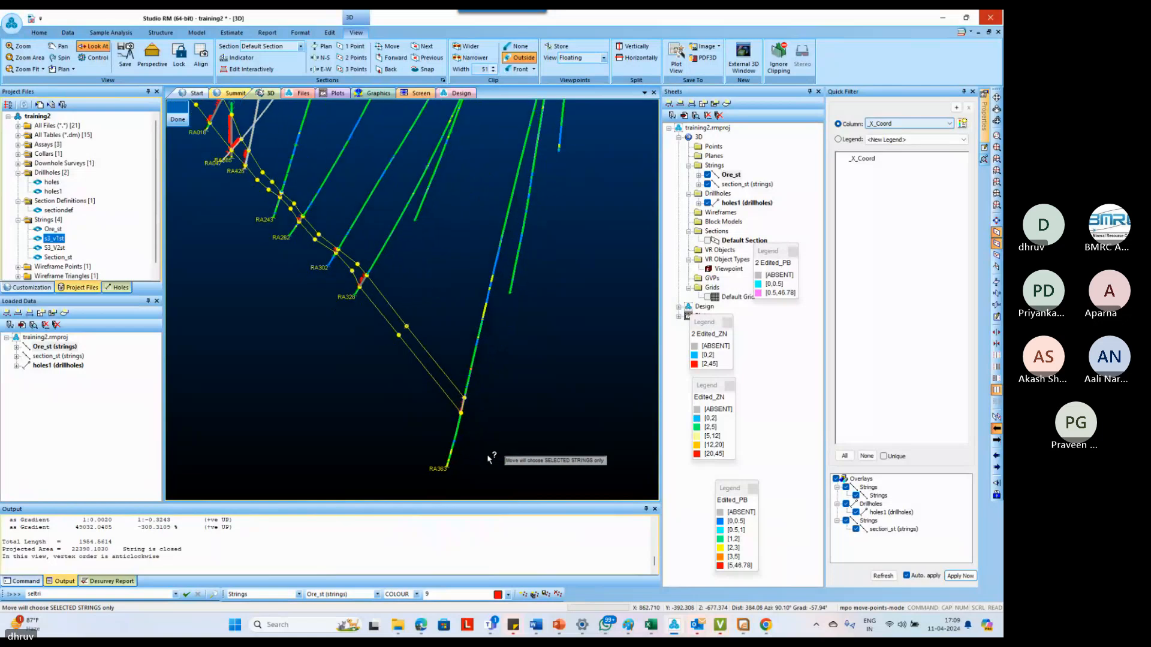
Insert a point beyond RA363 to extend the outline's down-dip end to a taper, and finish point insertion
{"action": "key", "text": "i"}
{"action": "key", "text": "p"}
{"action": "key", "text": "o"}
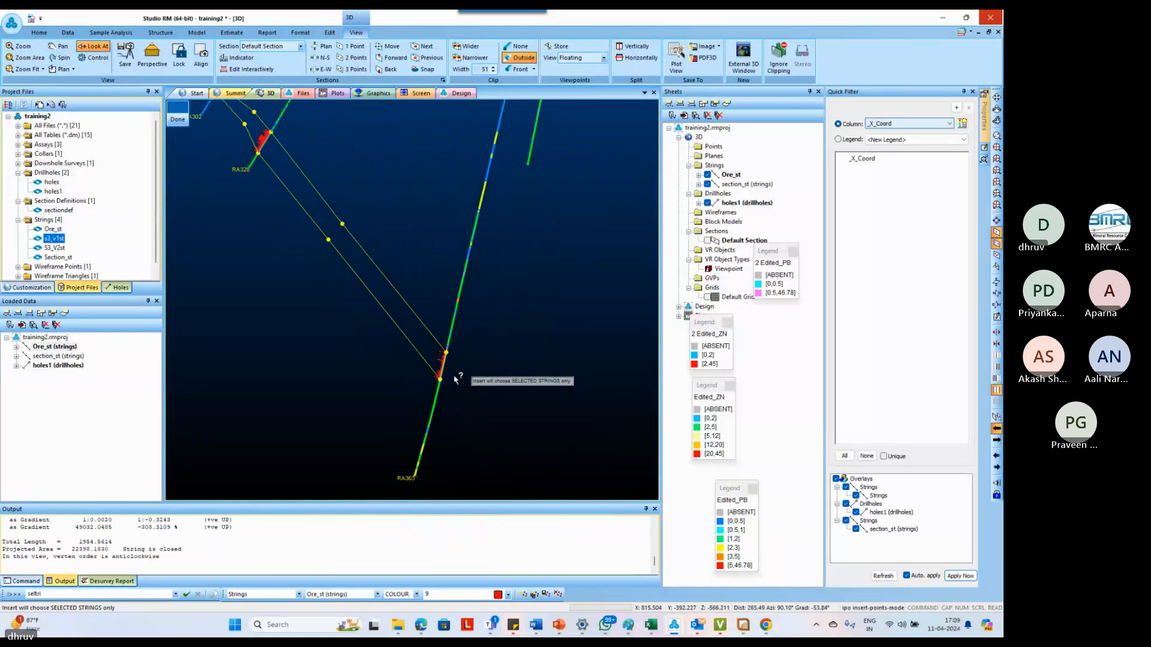
{"action": "left_click_drag", "start_coordinate": [453, 379], "coordinate": [550, 487]}
{"action": "scroll", "coordinate": [461, 366], "scroll_direction": "down", "scroll_amount": 2}
{"action": "scroll", "coordinate": [424, 350], "scroll_direction": "down", "scroll_amount": 4}
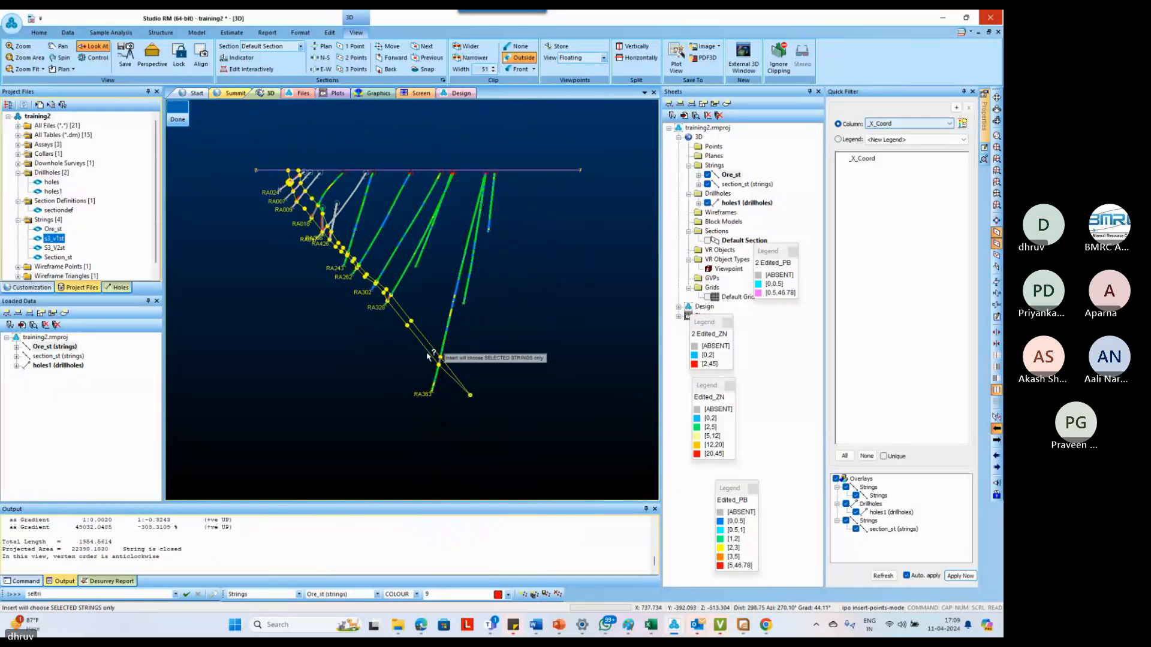
{"action": "key", "text": "Escape"}
{"action": "scroll", "coordinate": [356, 242], "scroll_direction": "up", "scroll_amount": 3}
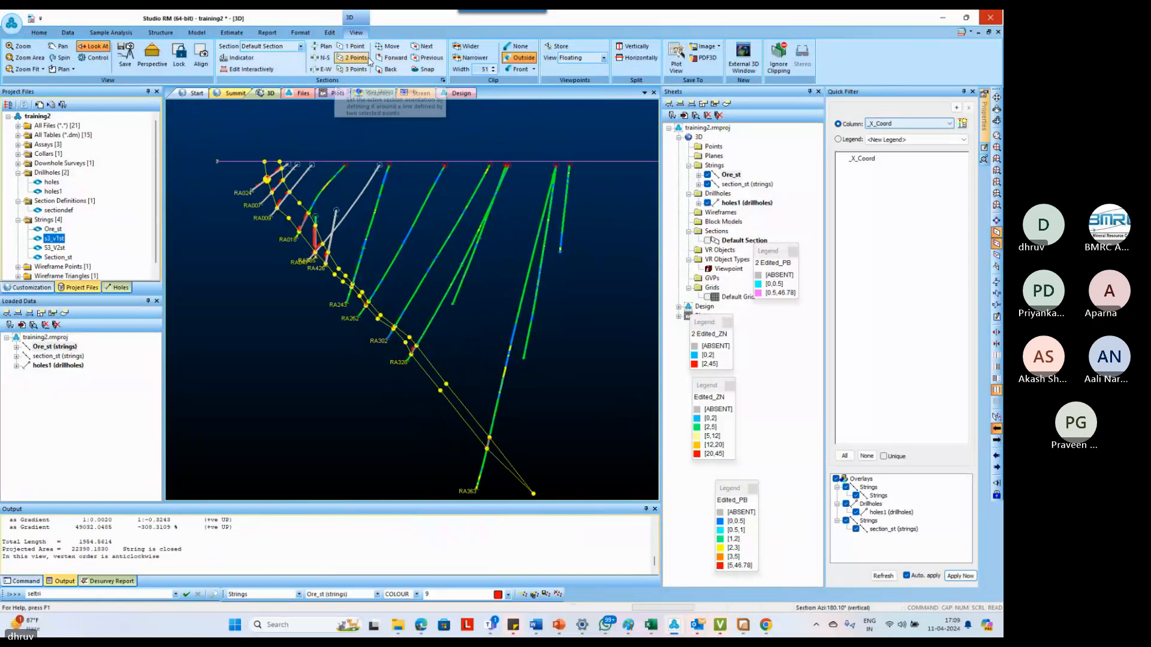
Advance to the next section and start a new string through the ore intercept bases of RA063, RA060, RA070 and RA333
{"action": "left_click", "coordinate": [388, 58]}
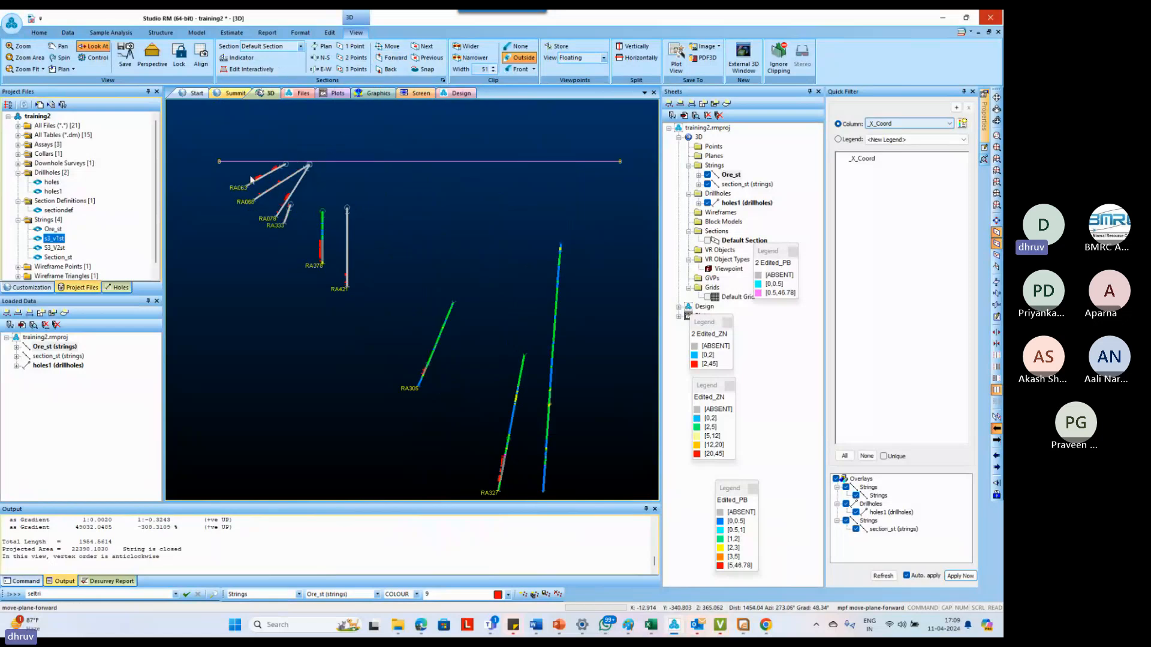
{"action": "key", "text": "n"}
{"action": "key", "text": "s"}
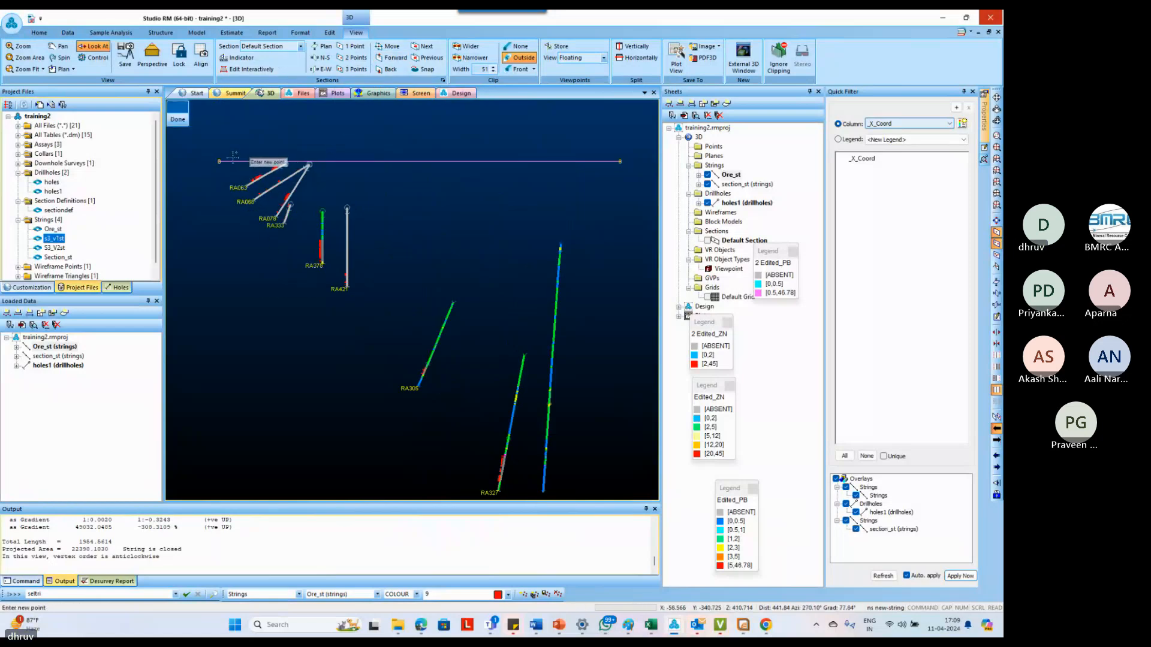
{"action": "scroll", "coordinate": [232, 161], "scroll_direction": "up", "scroll_amount": 3}
{"action": "scroll", "coordinate": [270, 206], "scroll_direction": "up", "scroll_amount": 1}
{"action": "scroll", "coordinate": [270, 207], "scroll_direction": "up", "scroll_amount": 1}
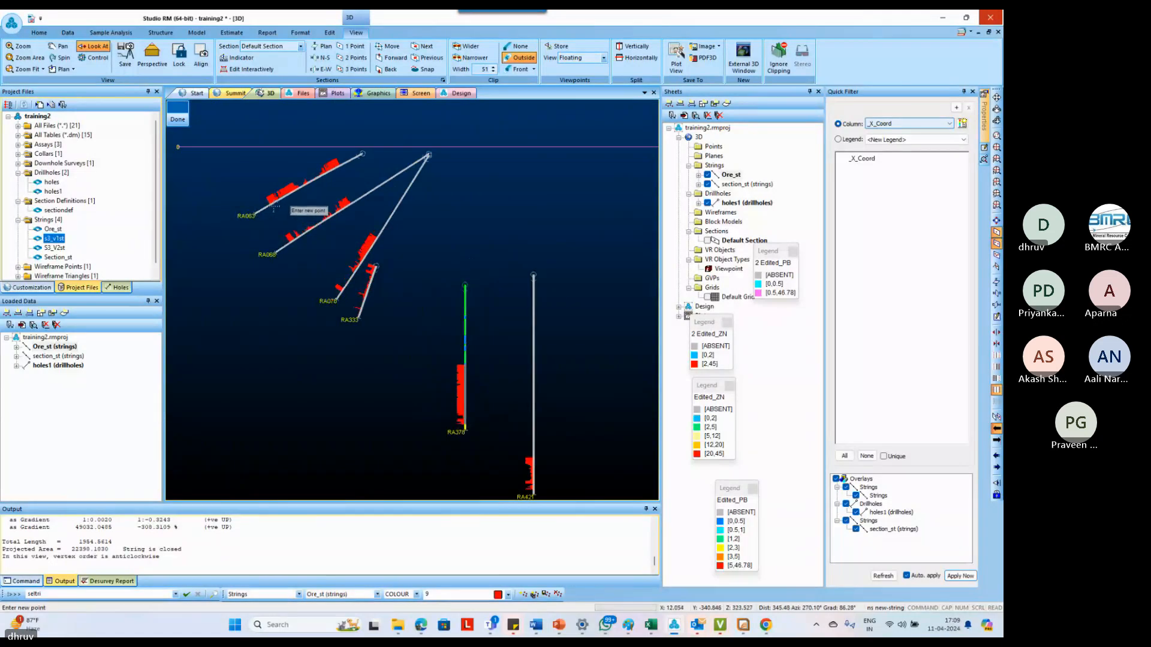
{"action": "left_click", "coordinate": [270, 205]}
{"action": "left_click", "coordinate": [290, 241]}
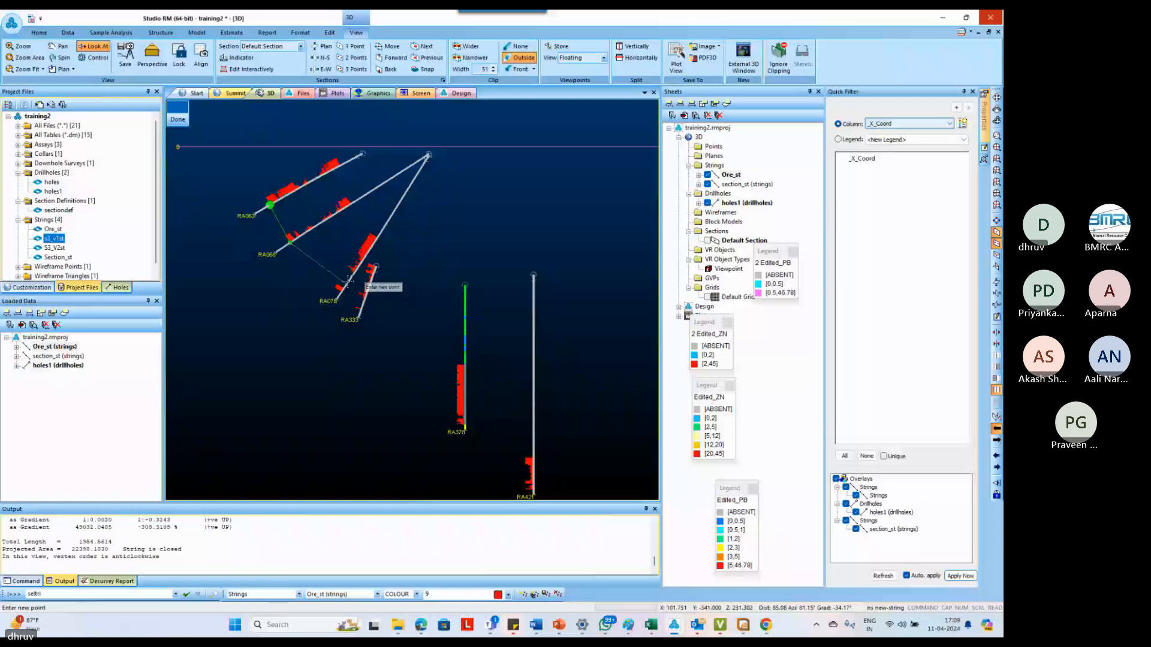
{"action": "left_click", "coordinate": [340, 289]}
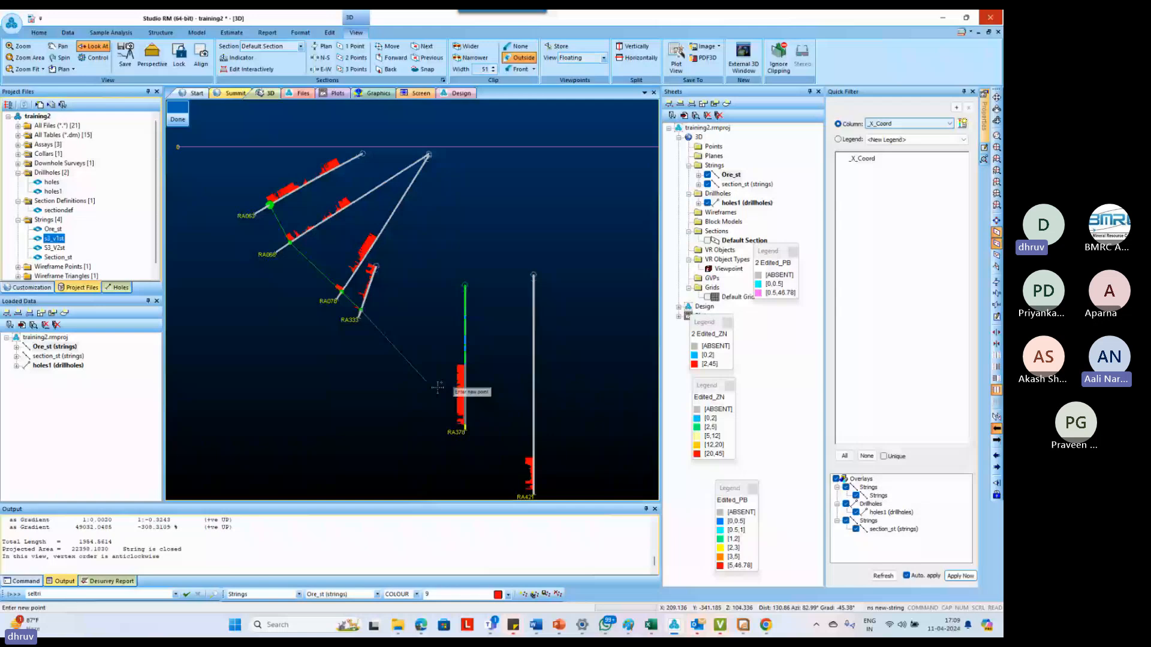
Continue the new string's lower edge down-dip through the ore intercept bases of RA378 and RA421
{"action": "scroll", "coordinate": [460, 432], "scroll_direction": "down", "scroll_amount": 2}
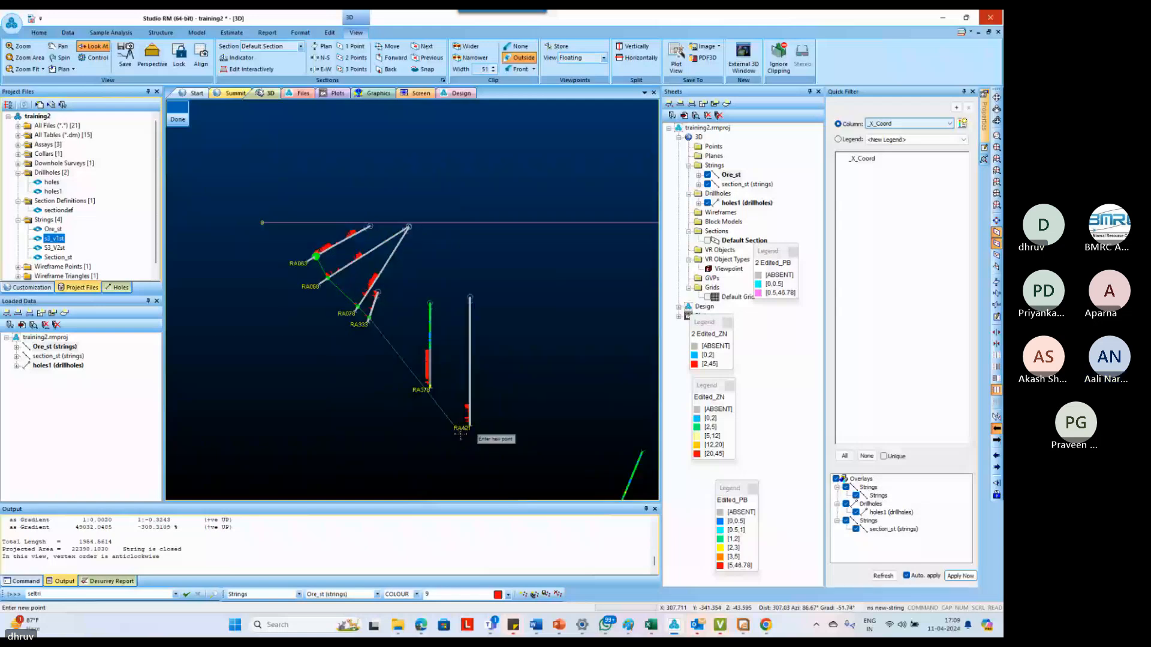
{"action": "scroll", "coordinate": [434, 392], "scroll_direction": "up", "scroll_amount": 3}
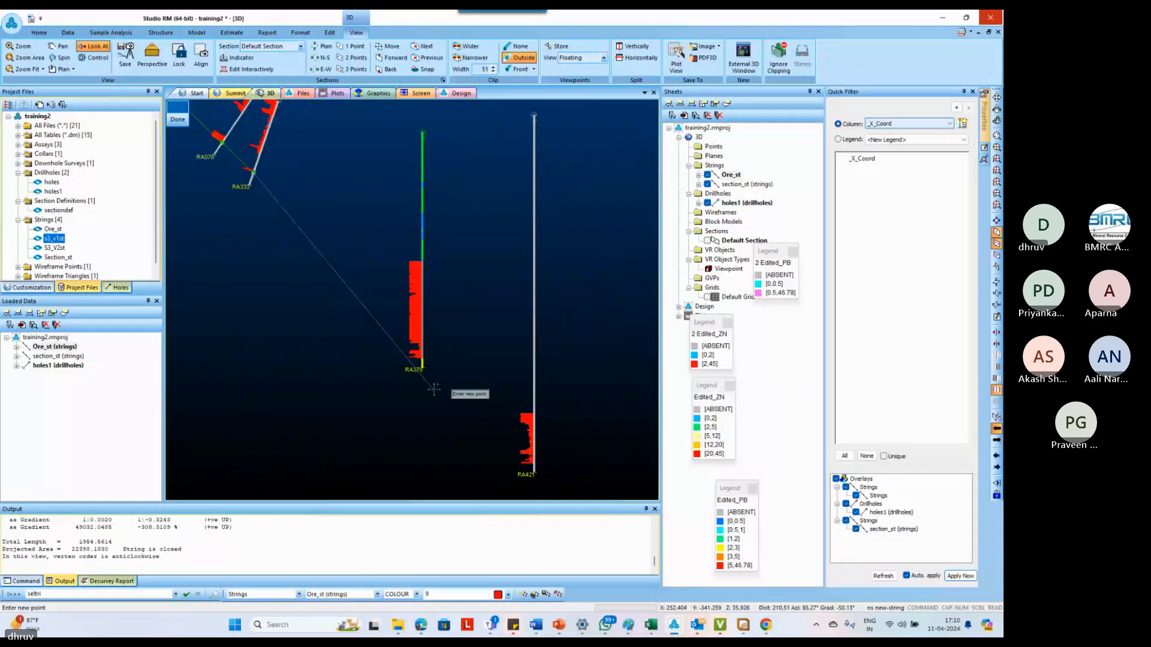
{"action": "scroll", "coordinate": [419, 359], "scroll_direction": "down", "scroll_amount": 1}
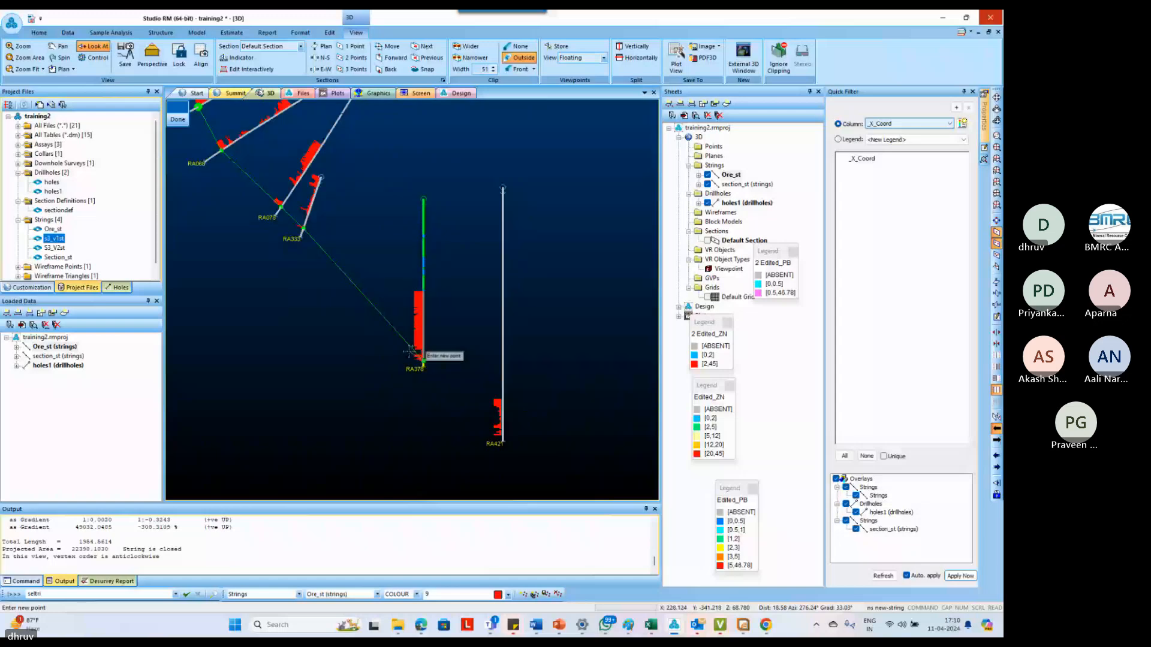
{"action": "scroll", "coordinate": [414, 356], "scroll_direction": "down", "scroll_amount": 1}
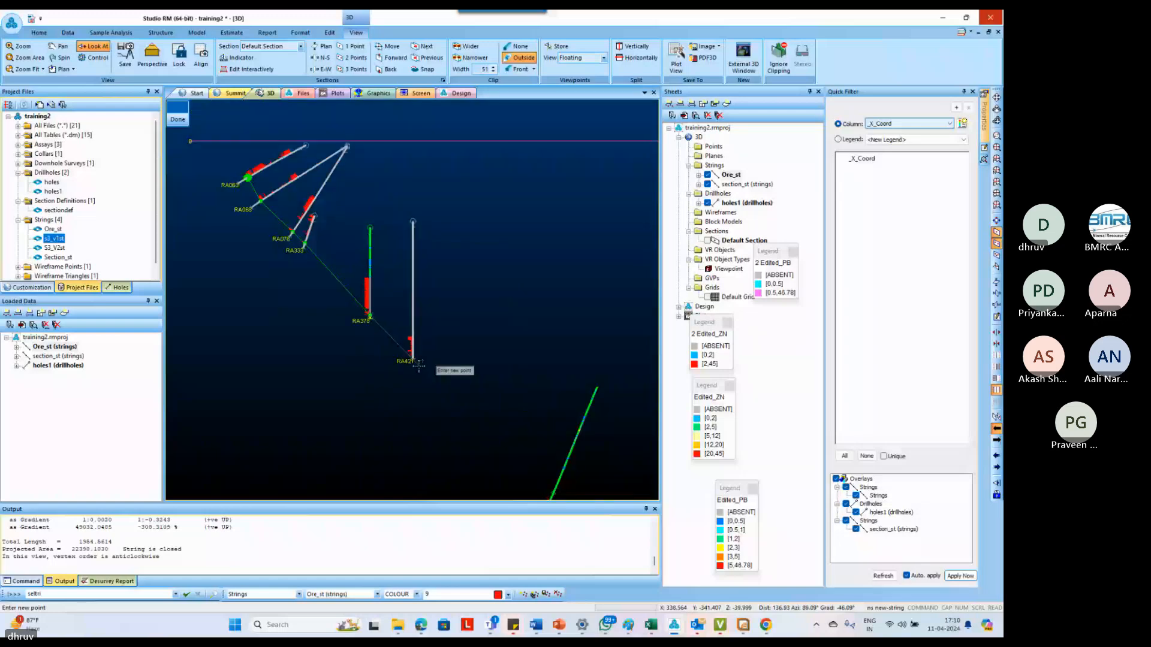
{"action": "scroll", "coordinate": [418, 364], "scroll_direction": "up", "scroll_amount": 4}
{"action": "left_click", "coordinate": [410, 340]}
Continue the new string's lower edge down-dip through the ore intercept bases of RA305 and RA327
{"action": "scroll", "coordinate": [411, 341], "scroll_direction": "down", "scroll_amount": 7}
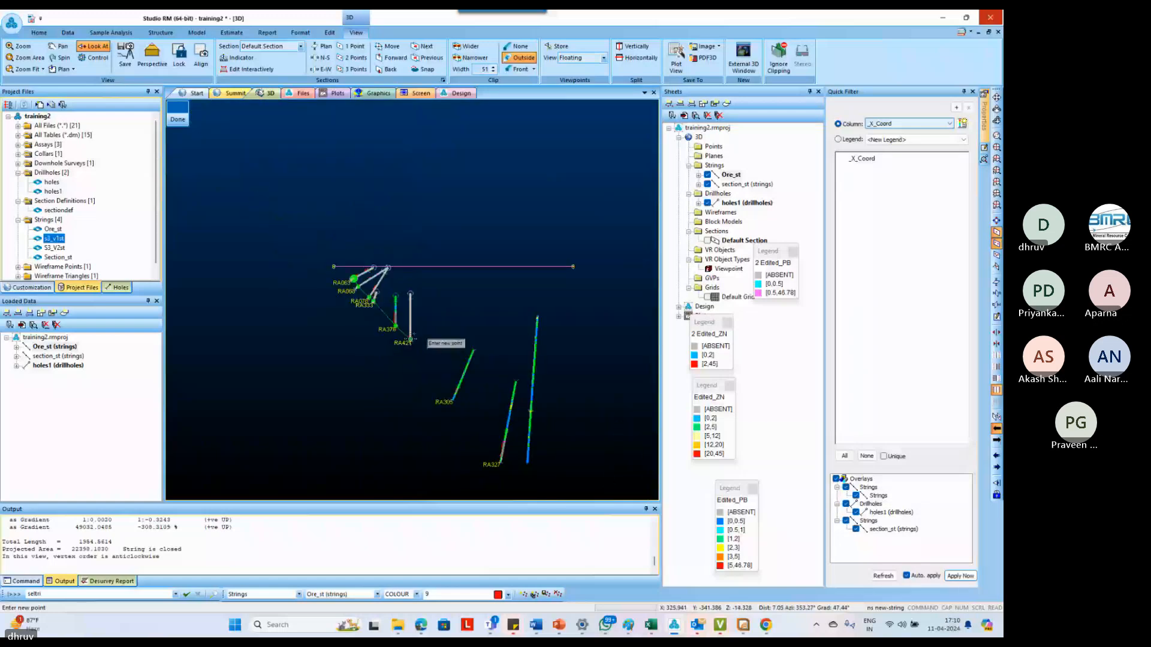
{"action": "scroll", "coordinate": [469, 420], "scroll_direction": "up", "scroll_amount": 1}
{"action": "scroll", "coordinate": [468, 420], "scroll_direction": "up", "scroll_amount": 5}
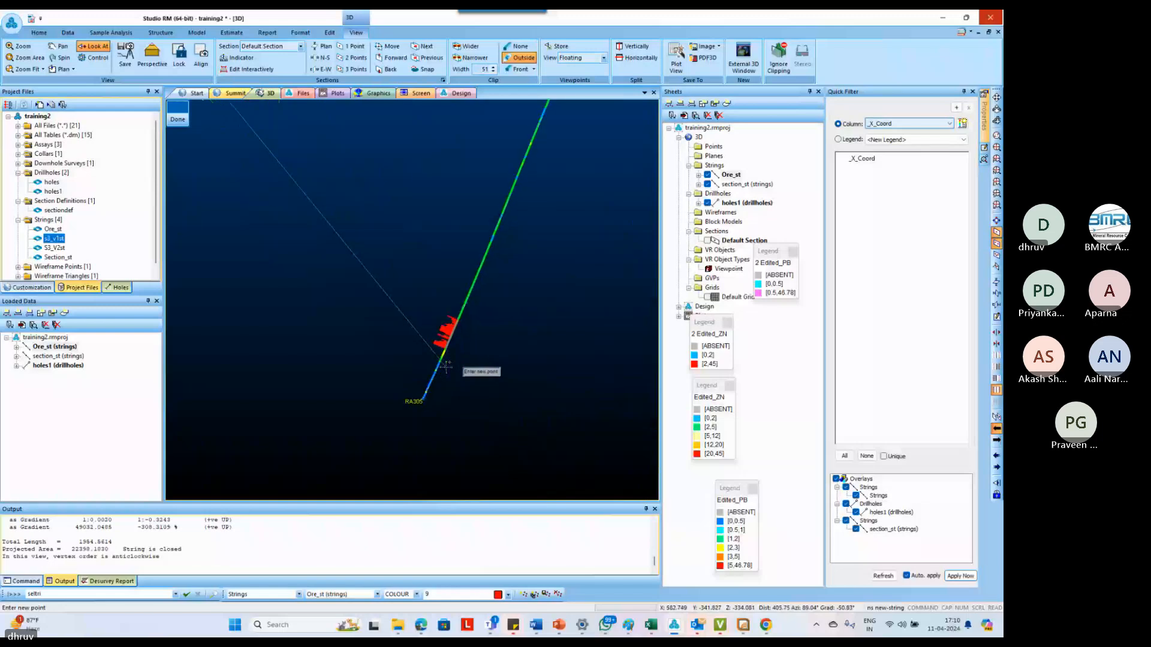
{"action": "left_click", "coordinate": [448, 358]}
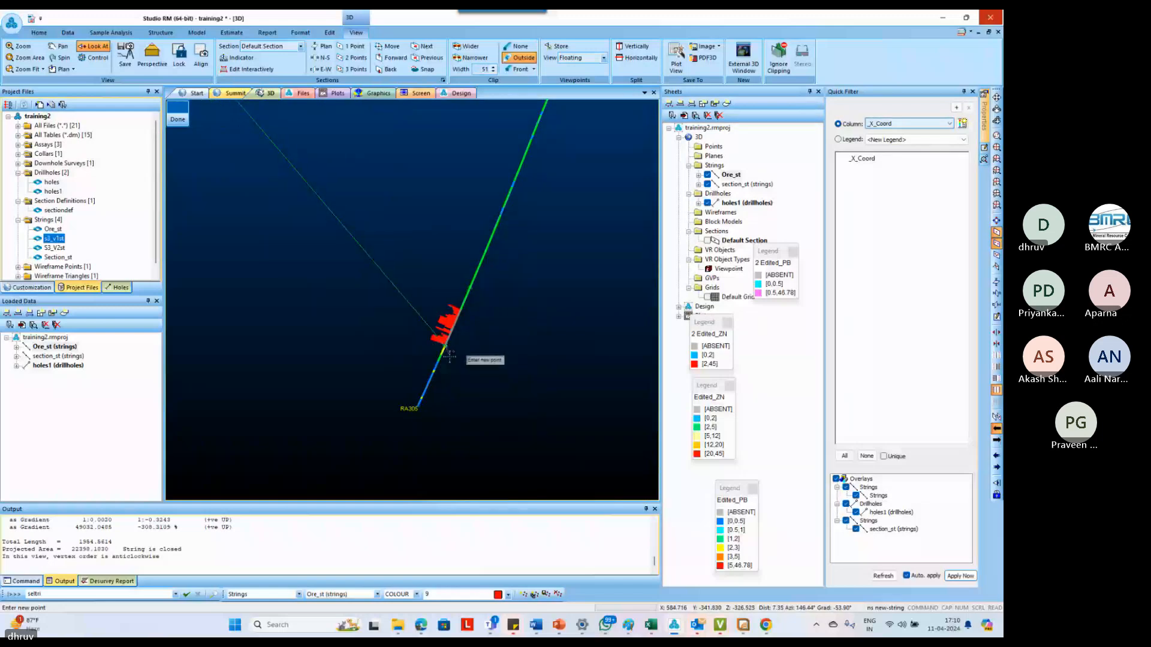
{"action": "scroll", "coordinate": [443, 350], "scroll_direction": "down", "scroll_amount": 6}
{"action": "scroll", "coordinate": [502, 433], "scroll_direction": "up", "scroll_amount": 5}
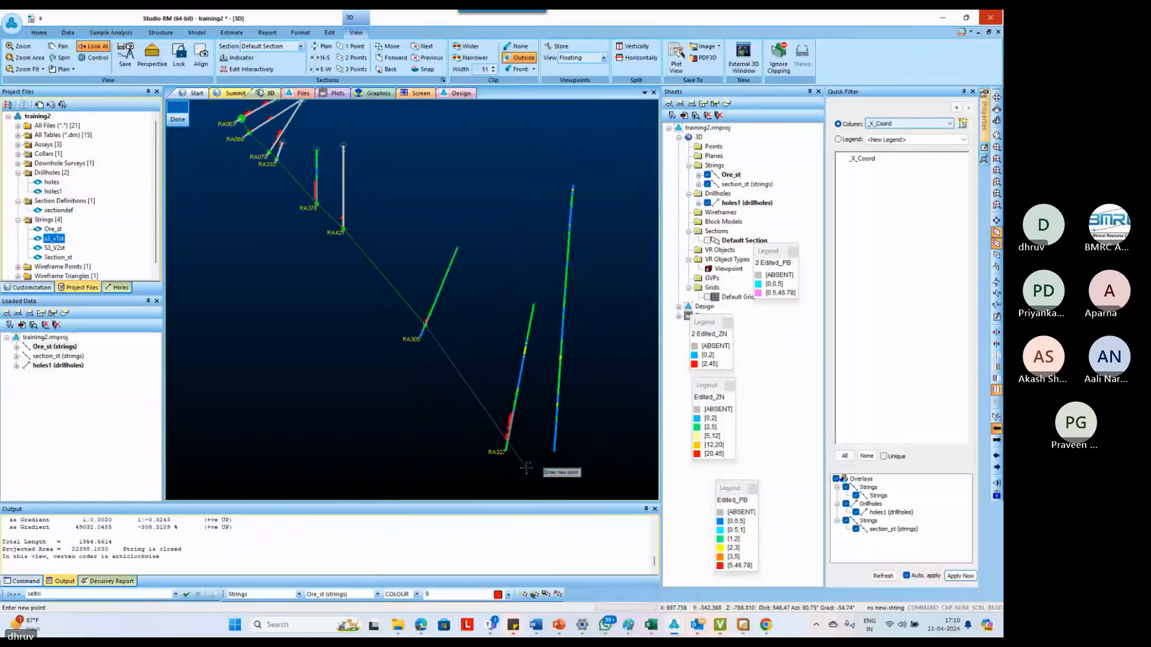
{"action": "left_click", "coordinate": [495, 414]}
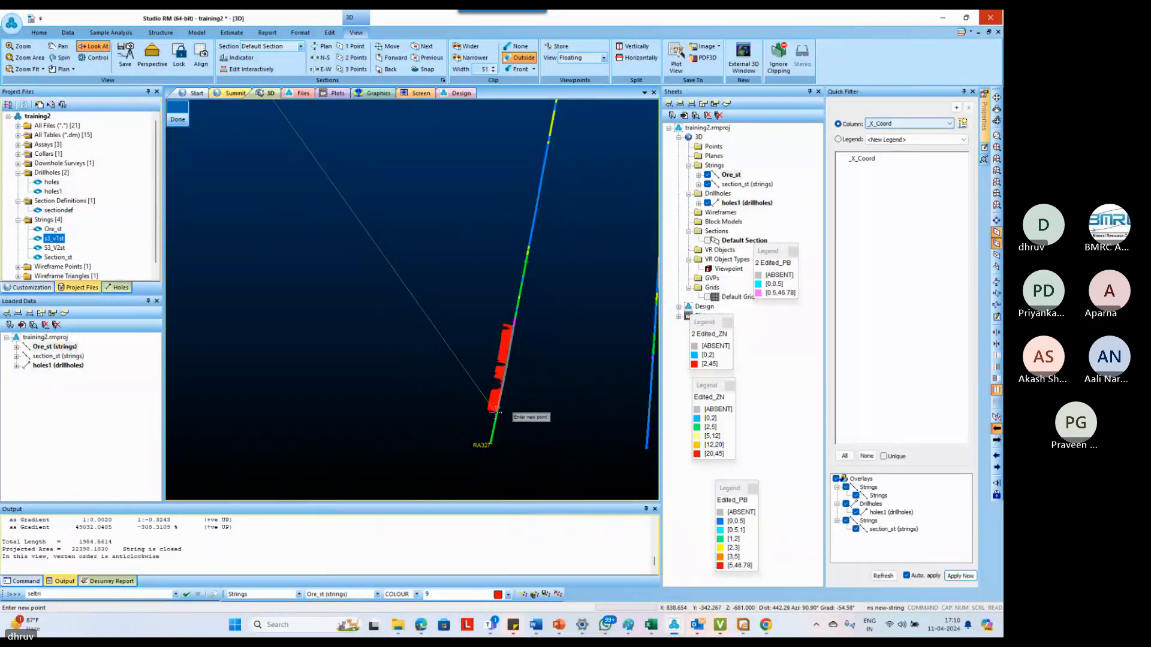
Step to the neighbouring section to compare its ore intercepts near RA327, and return to the current section
{"action": "scroll", "coordinate": [488, 410], "scroll_direction": "down", "scroll_amount": 5}
{"action": "scroll", "coordinate": [487, 409], "scroll_direction": "down", "scroll_amount": 3}
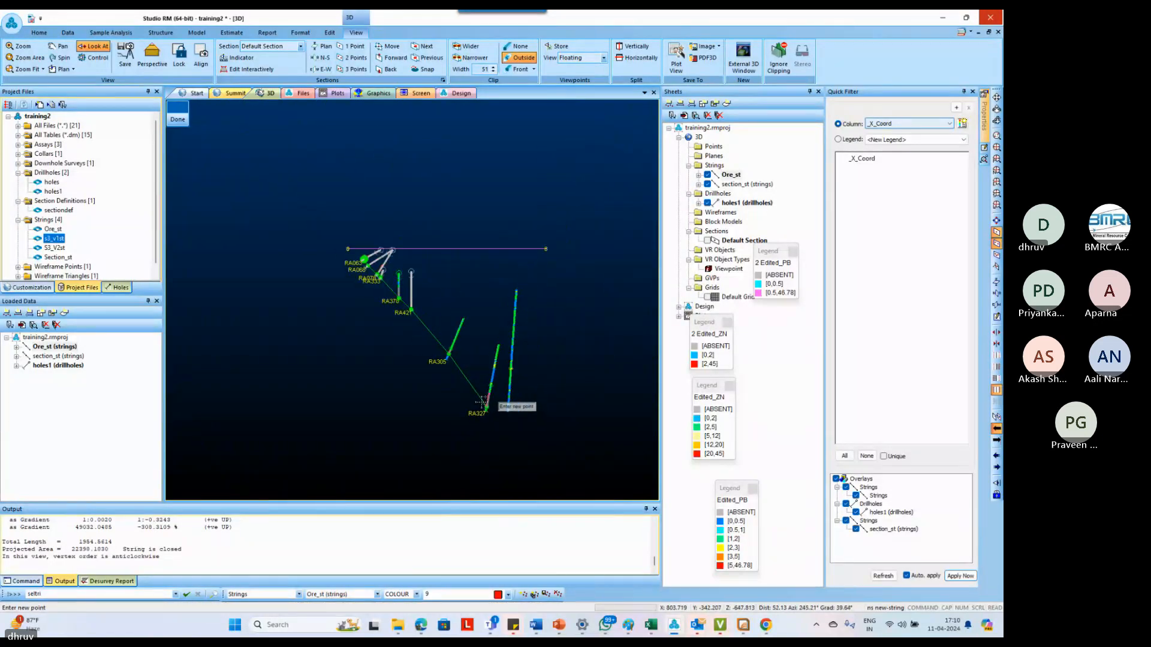
{"action": "scroll", "coordinate": [527, 451], "scroll_direction": "down", "scroll_amount": 2}
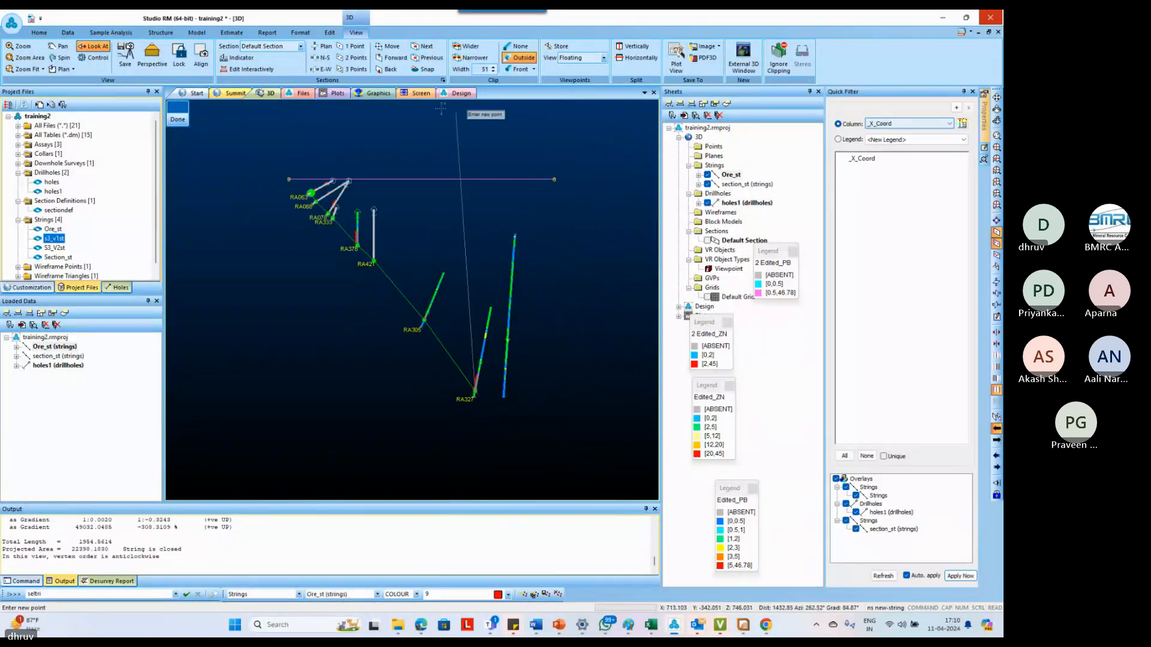
{"action": "left_click", "coordinate": [398, 51]}
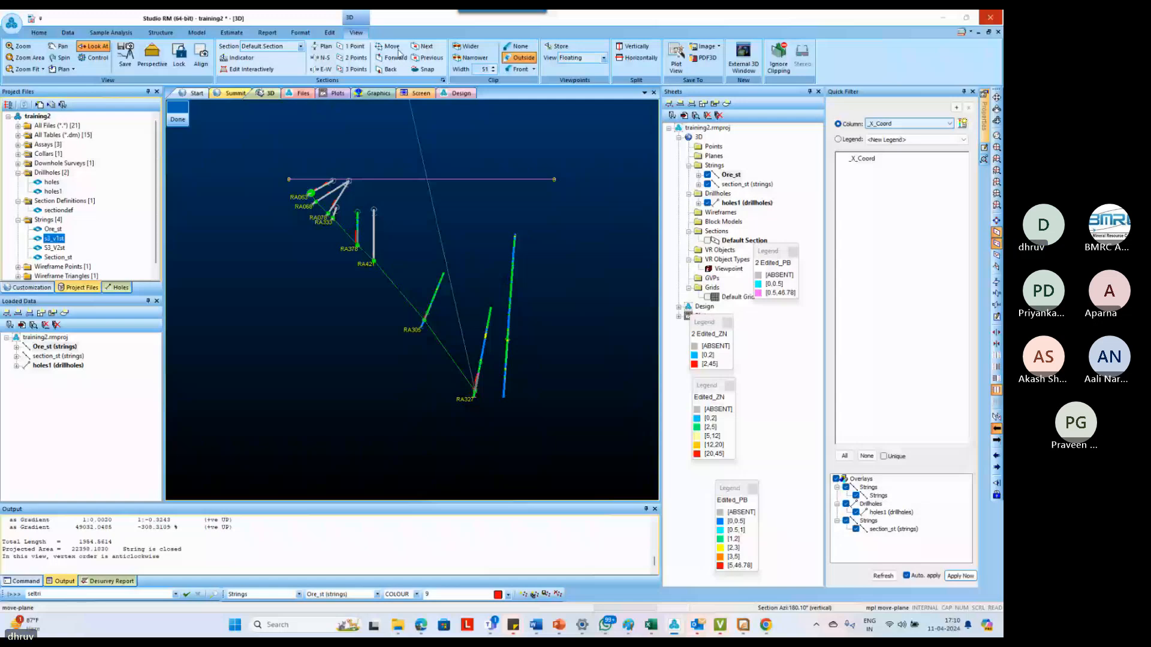
{"action": "left_click", "coordinate": [396, 57]}
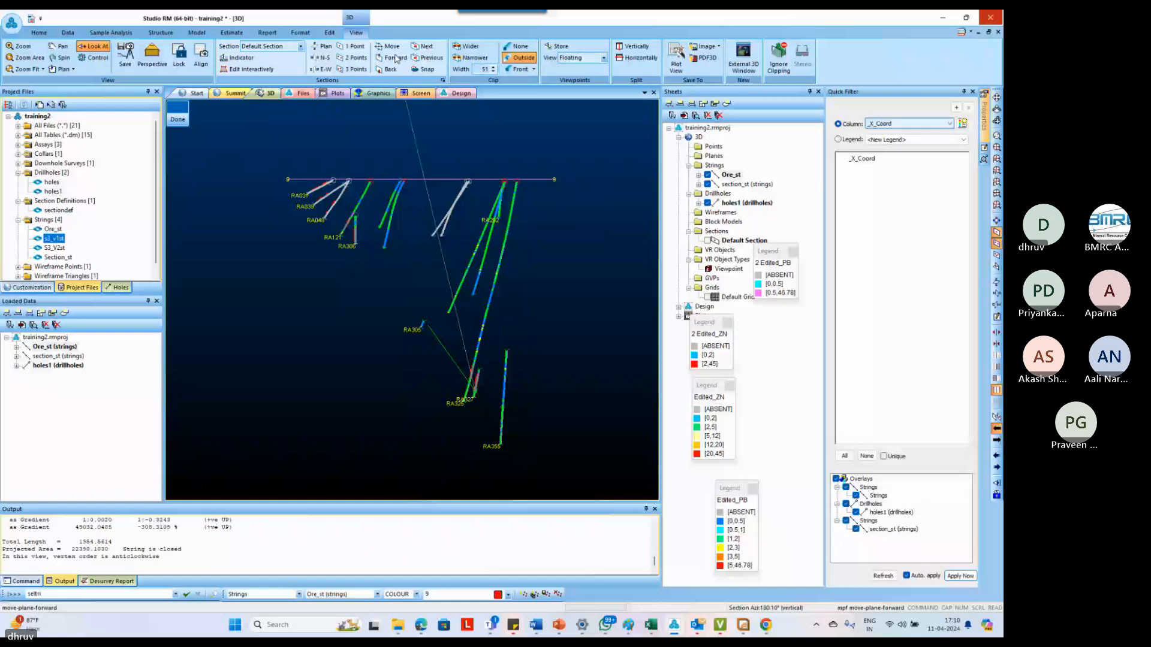
{"action": "left_click", "coordinate": [388, 69]}
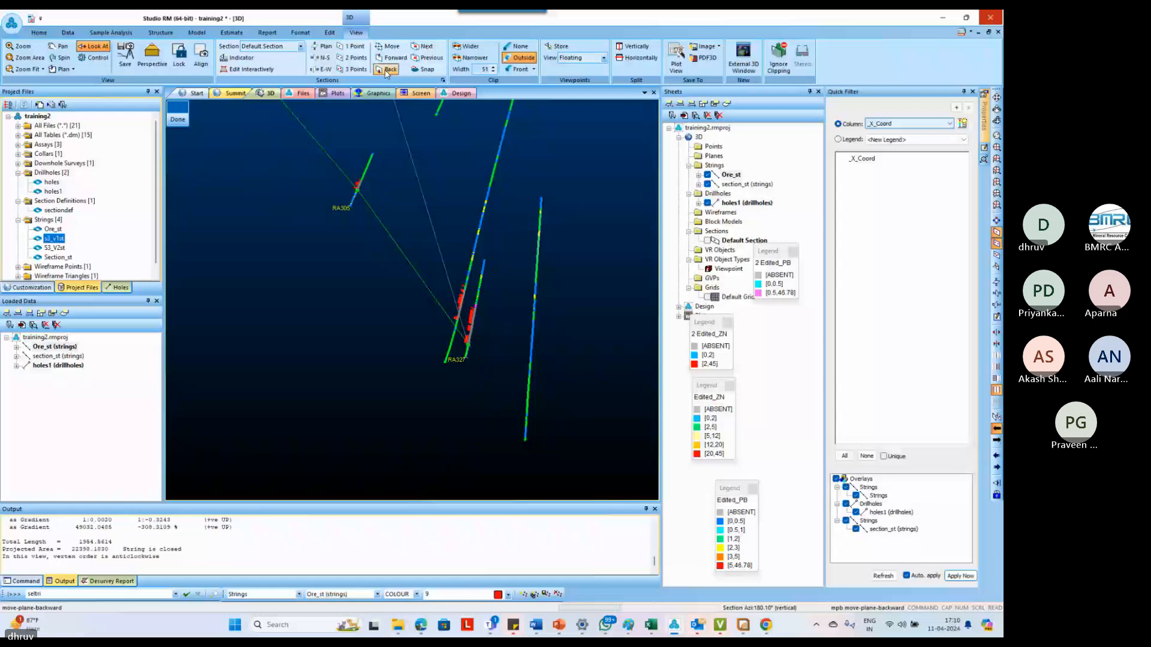
{"action": "left_click", "coordinate": [388, 71]}
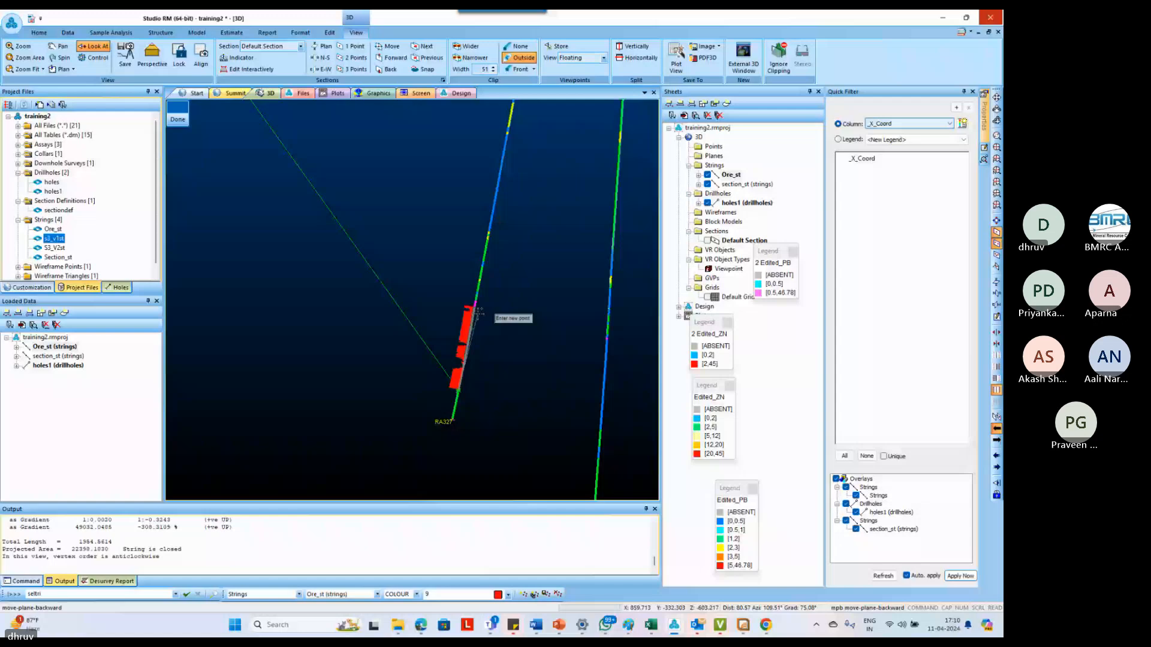
Turn the string back up-dip along its upper edge, snapping to the ore intercept tops of RA327 and RA305
{"action": "right_click", "coordinate": [478, 310]}
{"action": "scroll", "coordinate": [480, 312], "scroll_direction": "down", "scroll_amount": 5}
{"action": "scroll", "coordinate": [432, 255], "scroll_direction": "up", "scroll_amount": 5}
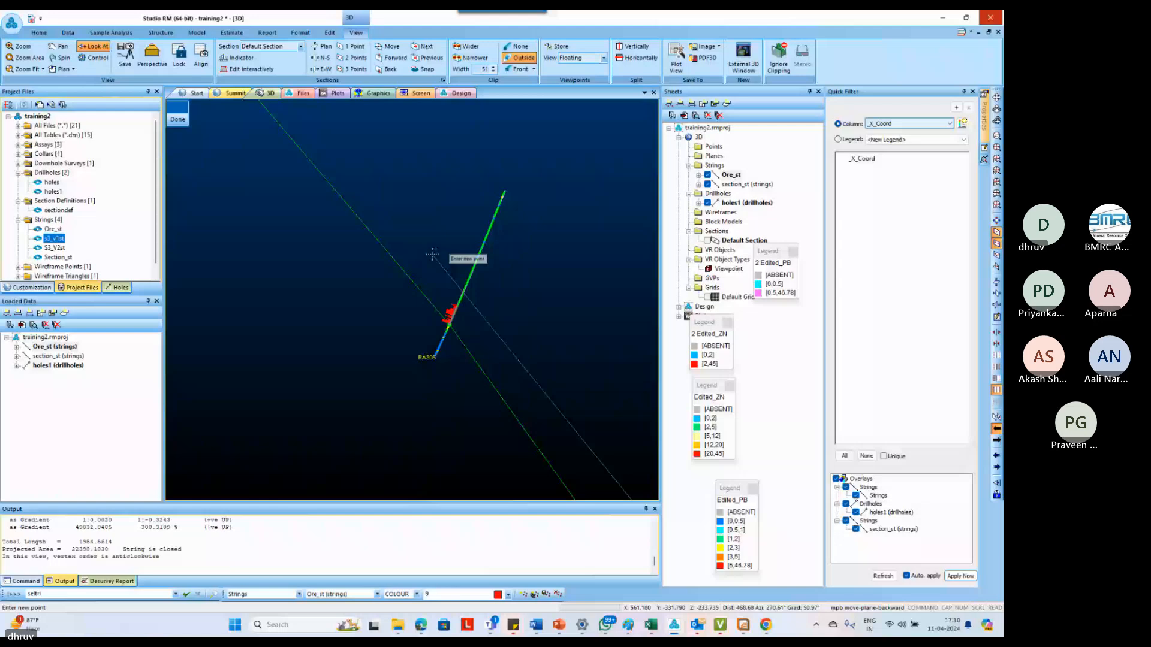
{"action": "right_click", "coordinate": [454, 305]}
{"action": "scroll", "coordinate": [452, 307], "scroll_direction": "down", "scroll_amount": 5}
{"action": "scroll", "coordinate": [387, 238], "scroll_direction": "up", "scroll_amount": 5}
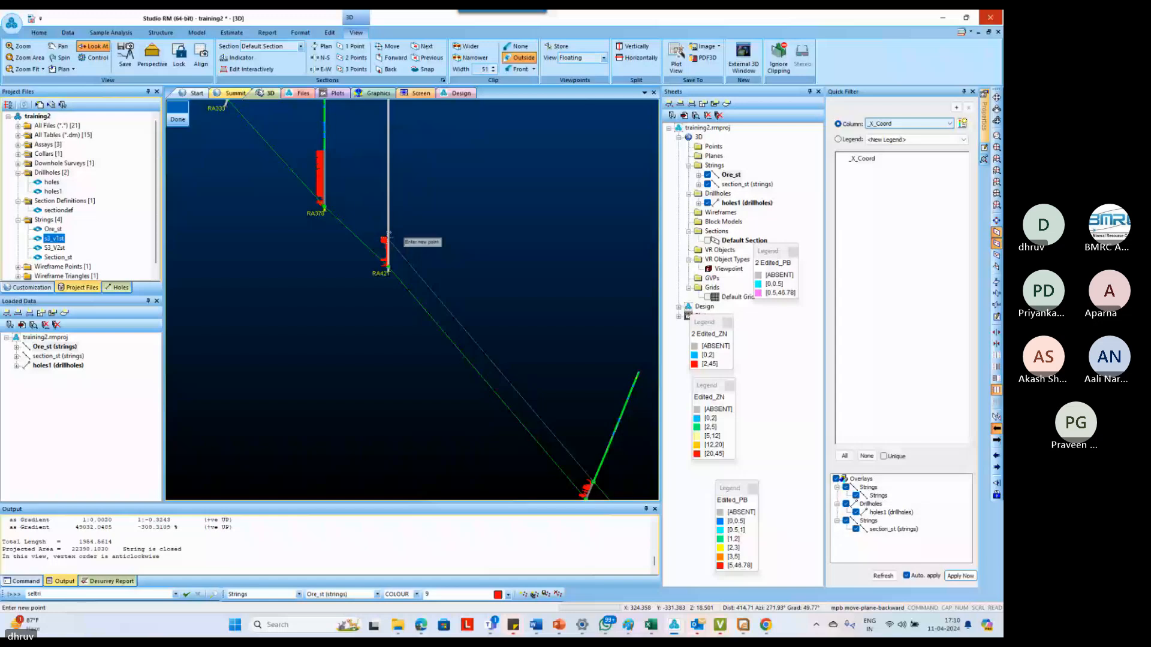
Continue the upper edge up-dip through the ore intercept tops of RA421, RA378, RA070, RA060 and RA063
{"action": "right_click", "coordinate": [388, 237]}
{"action": "right_click", "coordinate": [324, 150]}
{"action": "scroll", "coordinate": [324, 150], "scroll_direction": "down", "scroll_amount": 5}
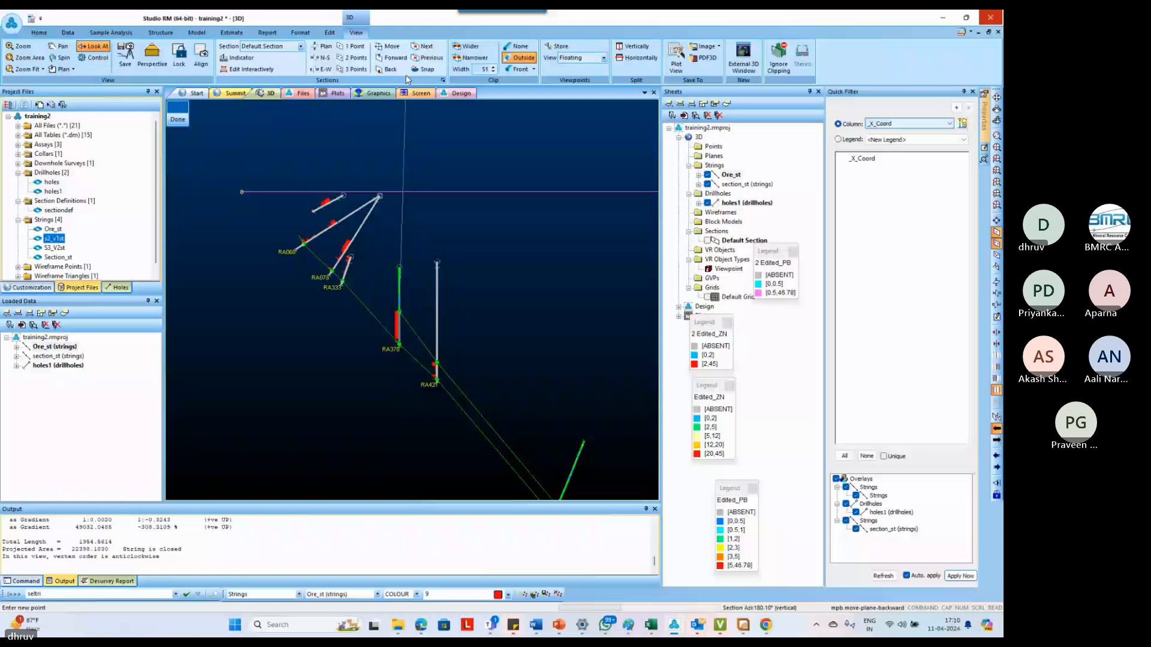
{"action": "scroll", "coordinate": [339, 234], "scroll_direction": "up", "scroll_amount": 5}
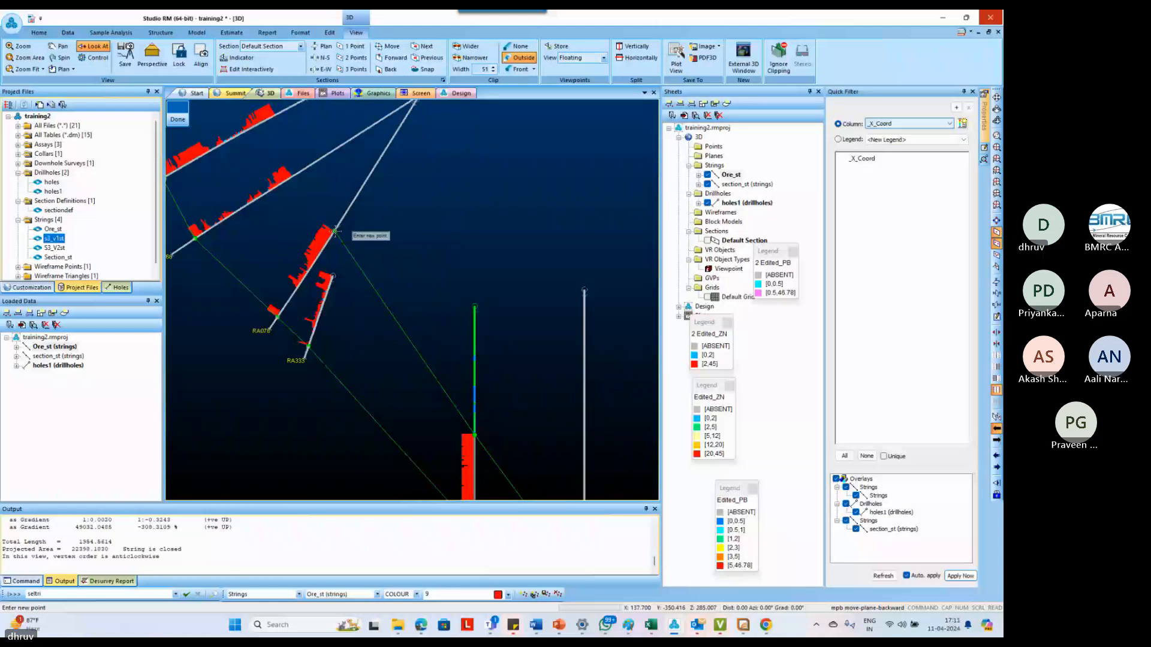
{"action": "scroll", "coordinate": [336, 231], "scroll_direction": "down", "scroll_amount": 3}
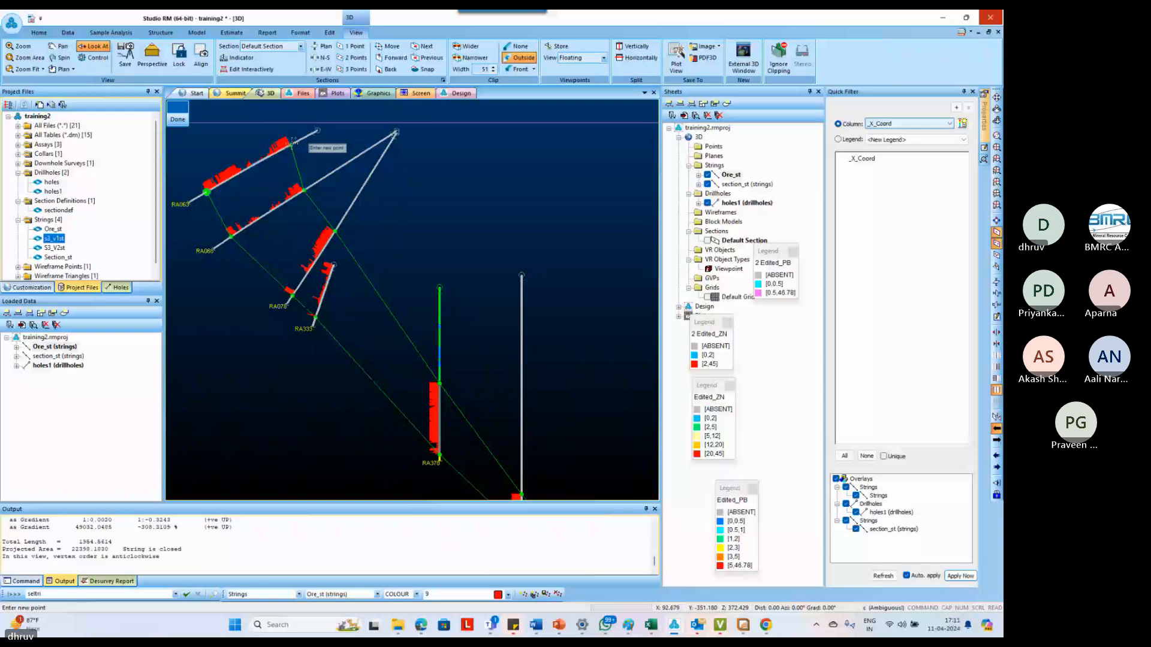
Close the outline and insert two points above RA063 to extend its up-dip end to the surface line
{"action": "key", "text": "i"}
{"action": "key", "text": "p"}
{"action": "key", "text": "o"}
{"action": "left_click", "coordinate": [273, 123]}
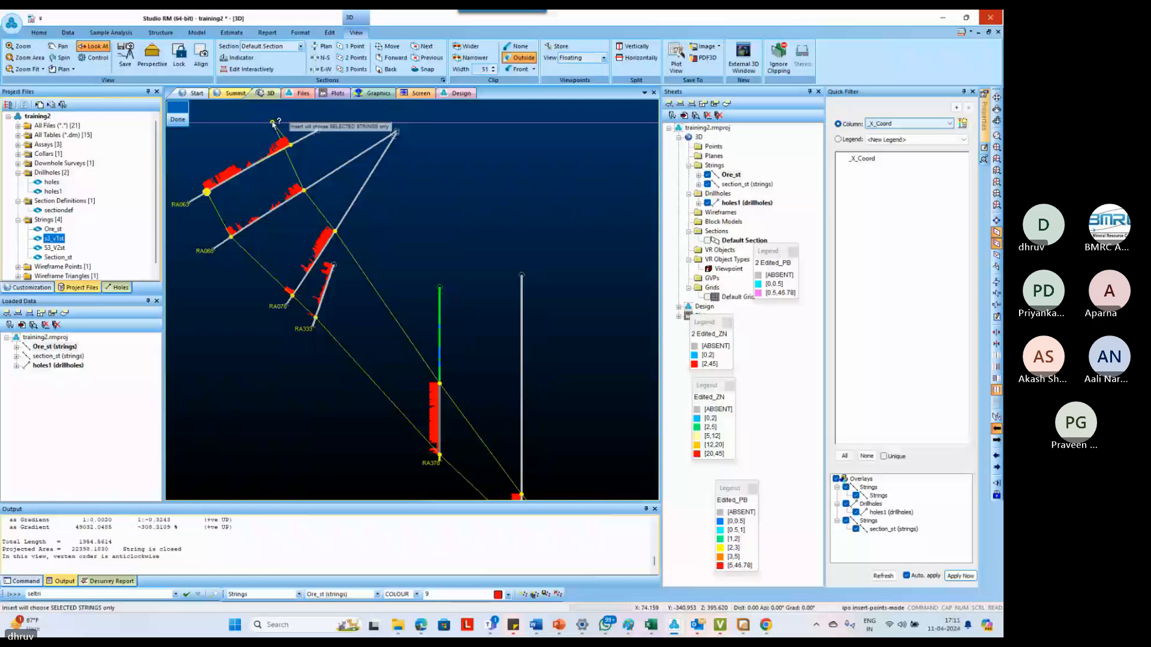
Move the surface point on the upper edge outward along the surface line, above the RA063 intercept top
{"action": "key", "text": "m"}
{"action": "key", "text": "p"}
{"action": "key", "text": "o"}
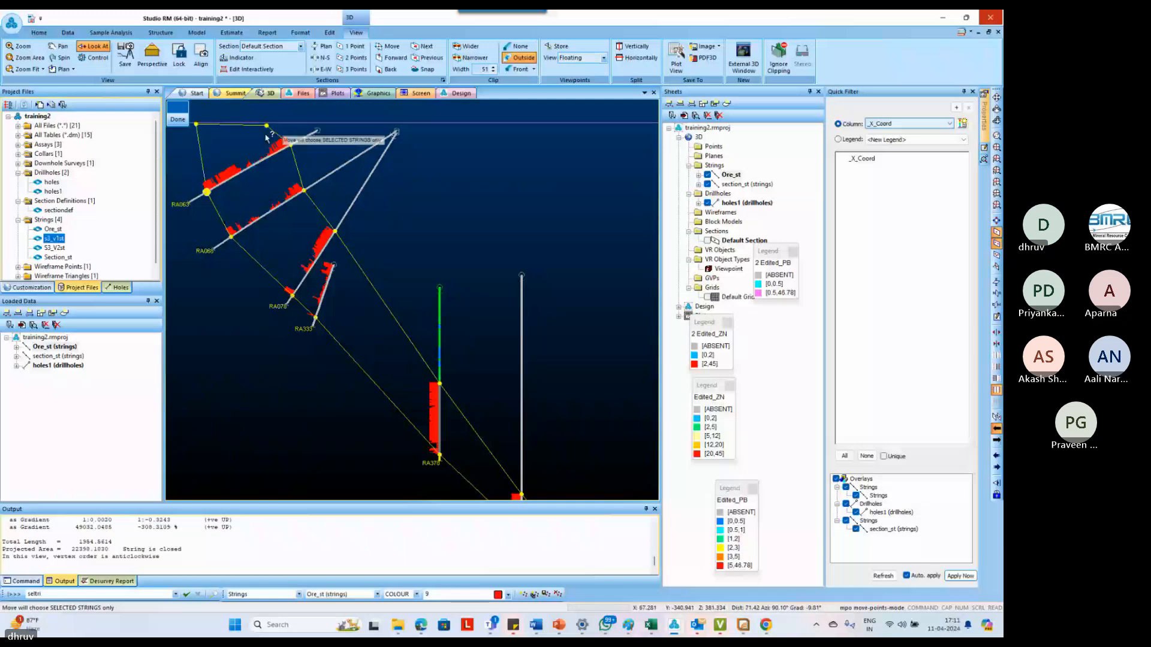
{"action": "left_click_drag", "start_coordinate": [267, 127], "coordinate": [287, 122]}
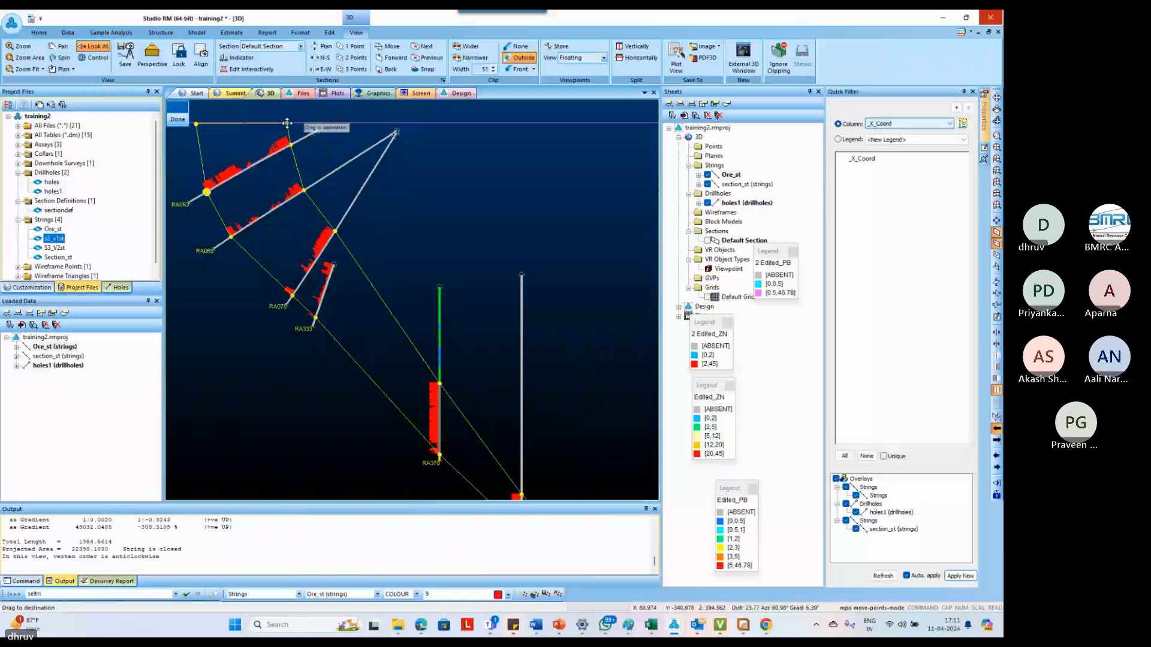
{"action": "scroll", "coordinate": [269, 178], "scroll_direction": "down", "scroll_amount": 3}
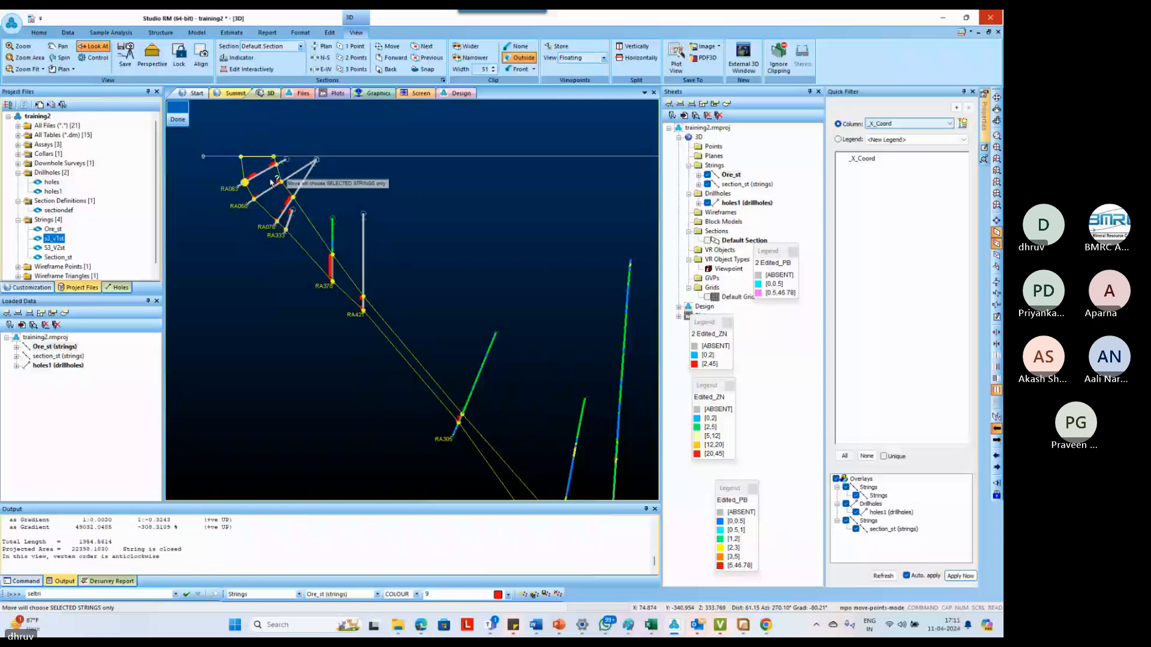
Insert matching points on both outline edges between RA333 and RA378 and between RA421 and RA305
{"action": "scroll", "coordinate": [270, 182], "scroll_direction": "up", "scroll_amount": 2}
{"action": "type", "text": "ipo"}
{"action": "left_click_drag", "start_coordinate": [300, 192], "coordinate": [303, 191]}
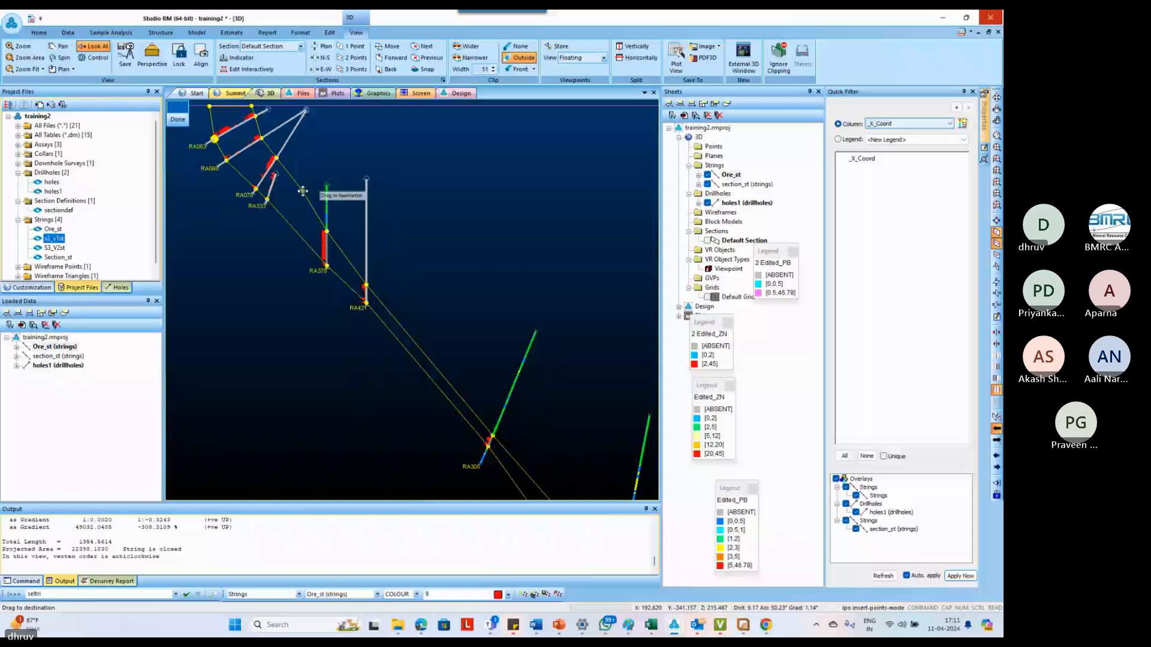
{"action": "scroll", "coordinate": [386, 298], "scroll_direction": "down", "scroll_amount": 1}
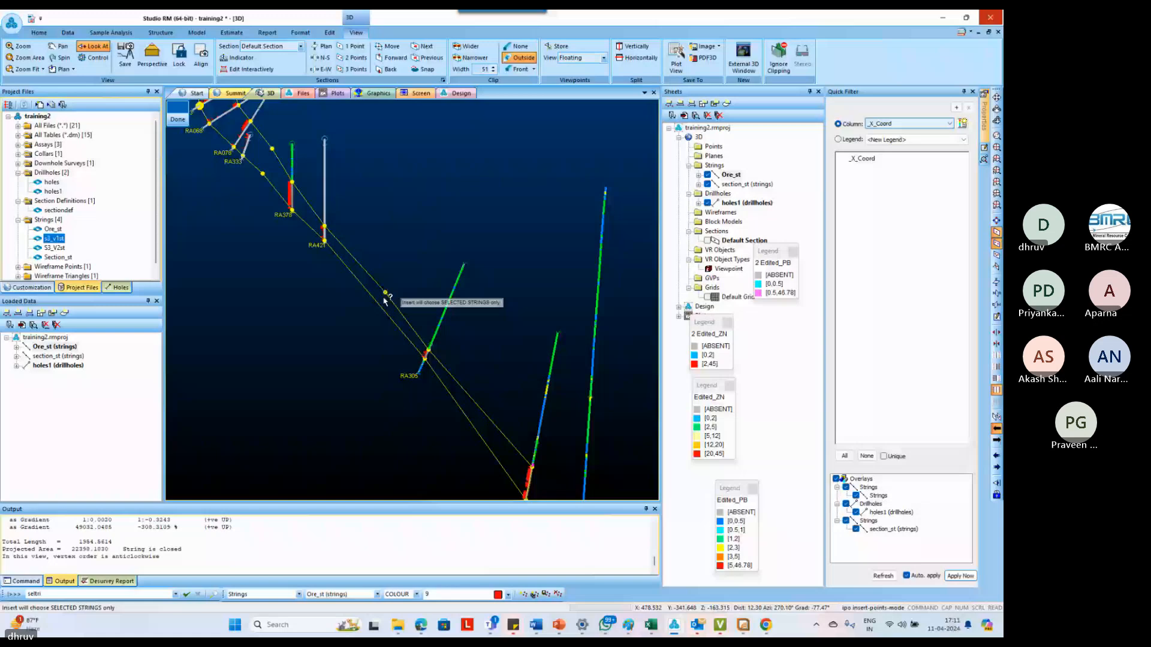
{"action": "left_click_drag", "start_coordinate": [378, 303], "coordinate": [378, 301]}
Insert matching points on both edges between RA305 and RA327, and a taper point down-dip beyond RA327
{"action": "scroll", "coordinate": [411, 324], "scroll_direction": "up", "scroll_amount": 1}
{"action": "left_click_drag", "start_coordinate": [411, 322], "coordinate": [411, 327]}
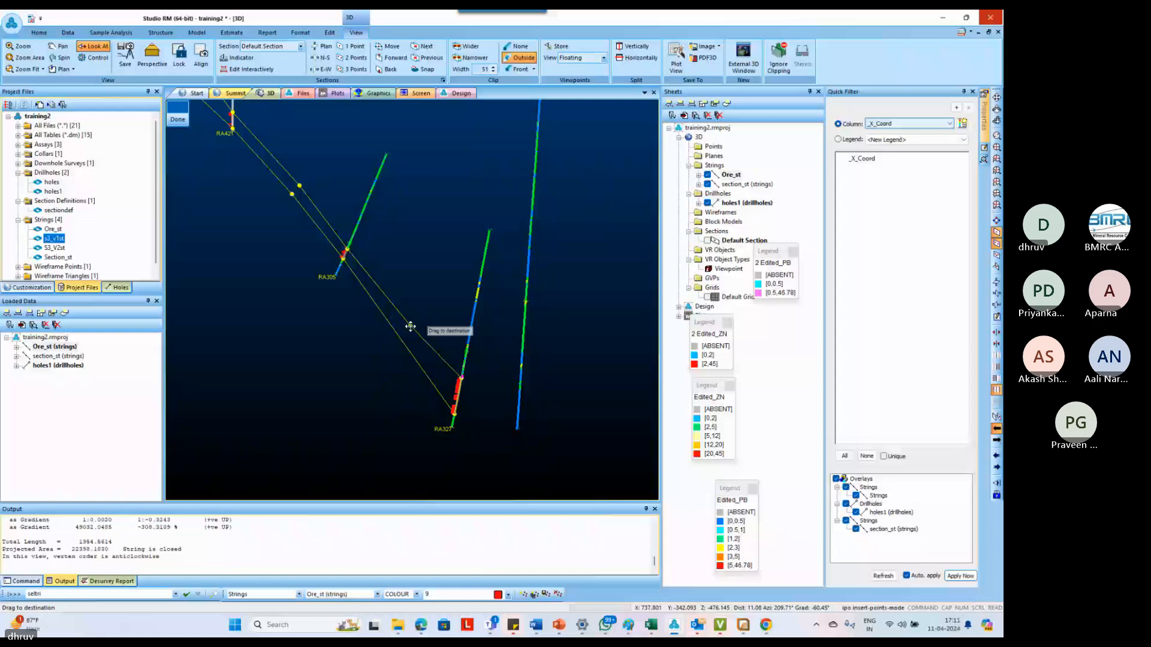
{"action": "left_click_drag", "start_coordinate": [410, 327], "coordinate": [410, 324]}
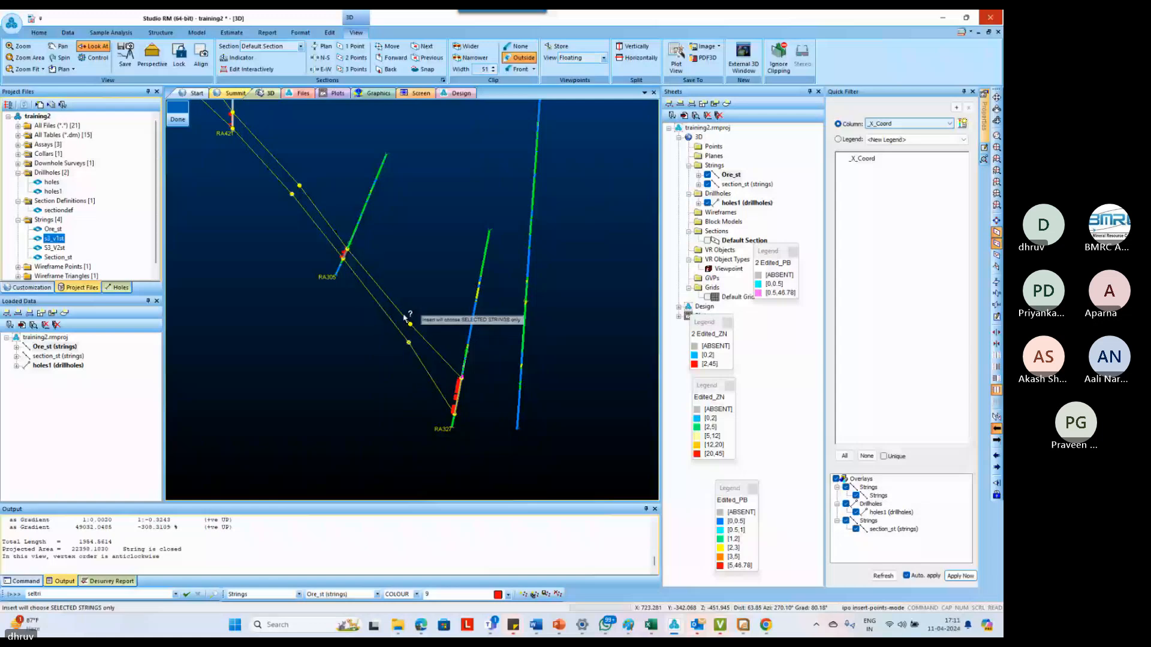
{"action": "left_click_drag", "start_coordinate": [405, 318], "coordinate": [450, 409]}
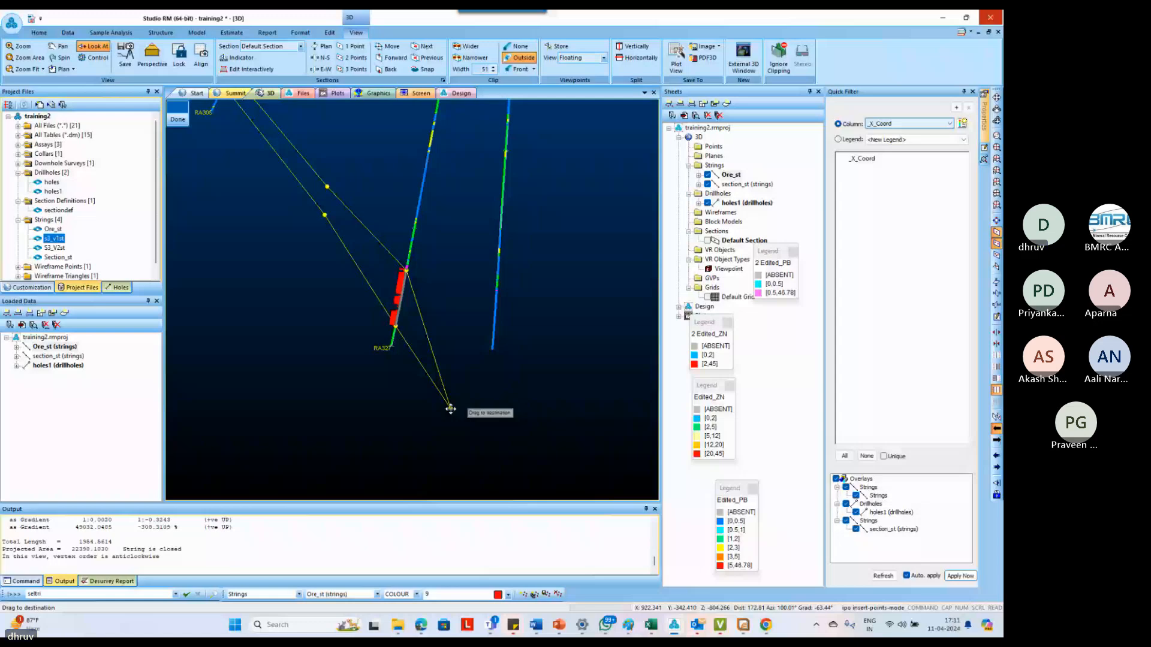
{"action": "left_click_drag", "start_coordinate": [450, 409], "coordinate": [450, 409]}
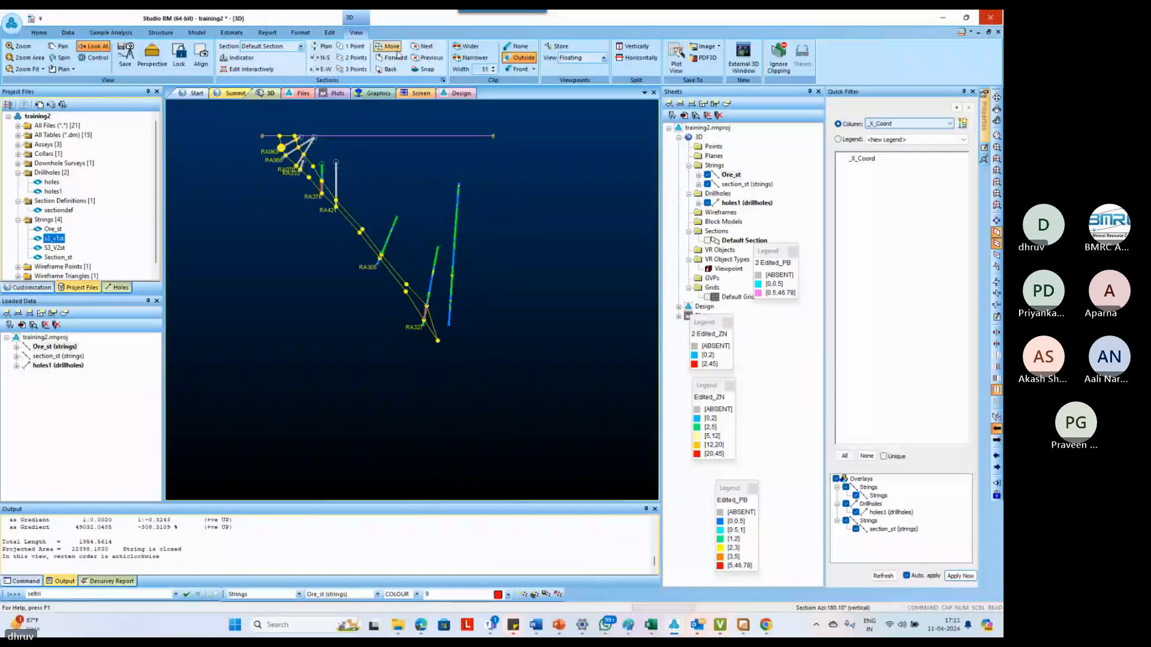
Advance to the next section and start a string through the ore intercept bases of RA031, RA039, RA040, RA121, RA386 and RA241
{"action": "left_click", "coordinate": [395, 70]}
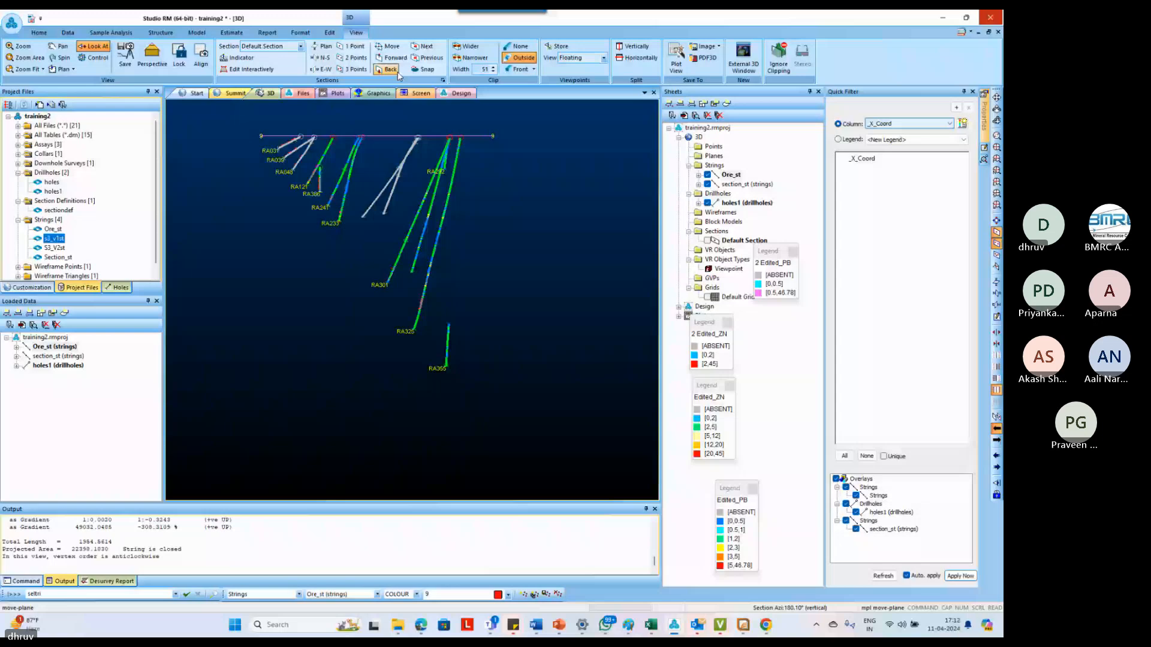
{"action": "scroll", "coordinate": [281, 139], "scroll_direction": "up", "scroll_amount": 5}
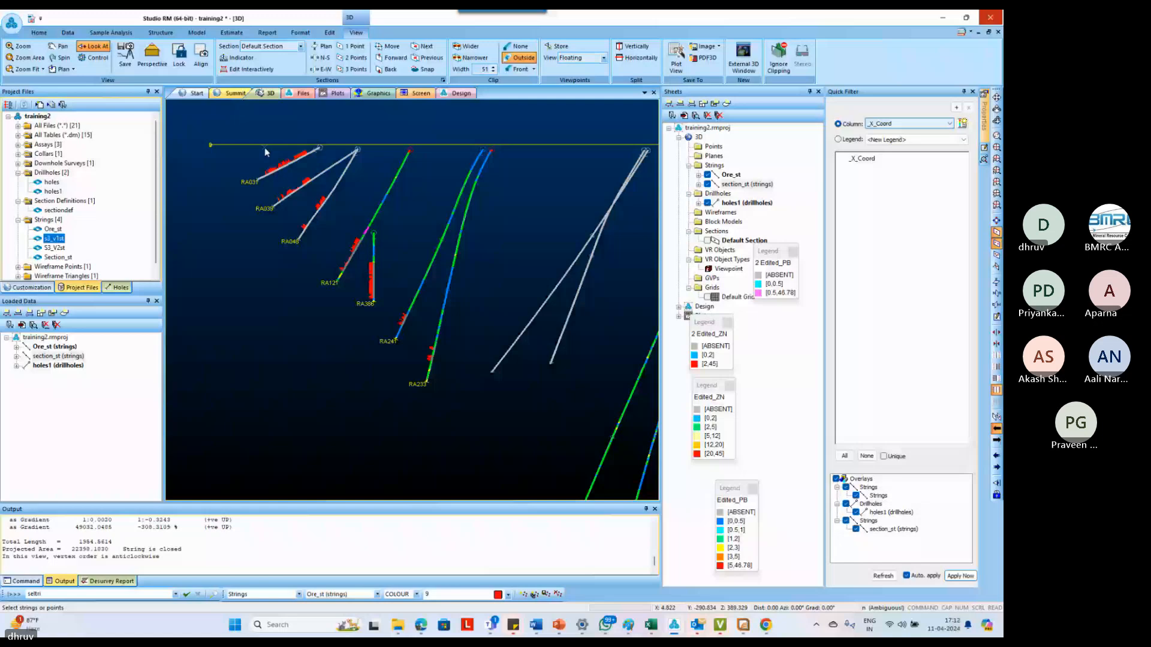
{"action": "left_click", "coordinate": [335, 275]}
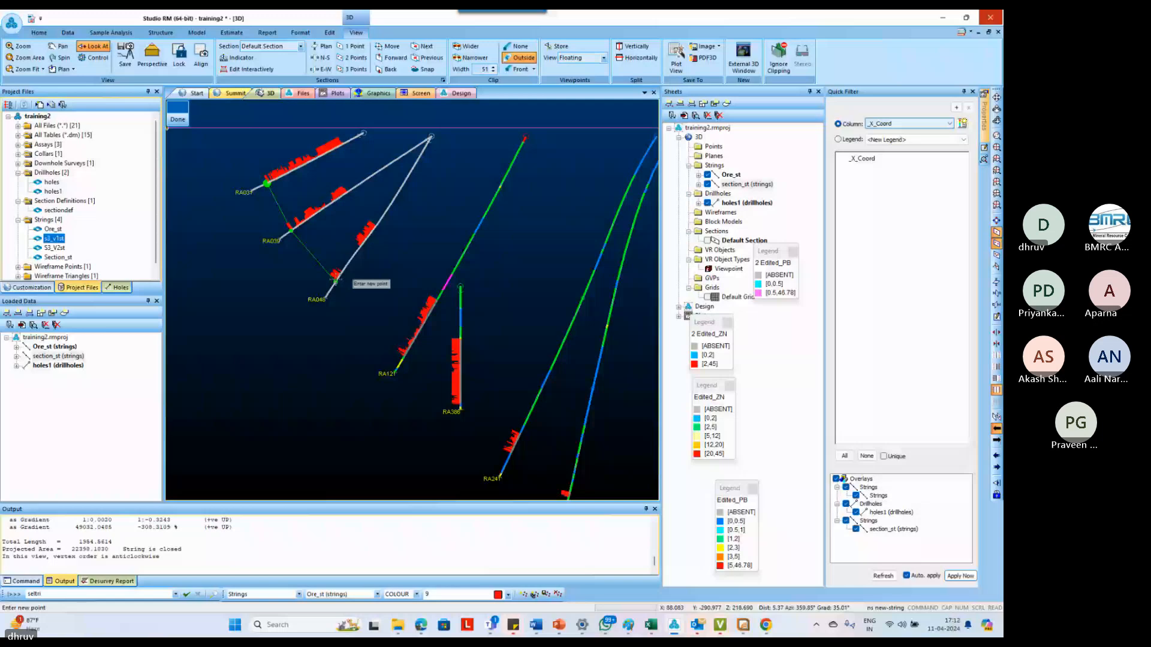
{"action": "left_click", "coordinate": [448, 395]}
{"action": "left_click", "coordinate": [478, 418]}
{"action": "left_click", "coordinate": [506, 442]}
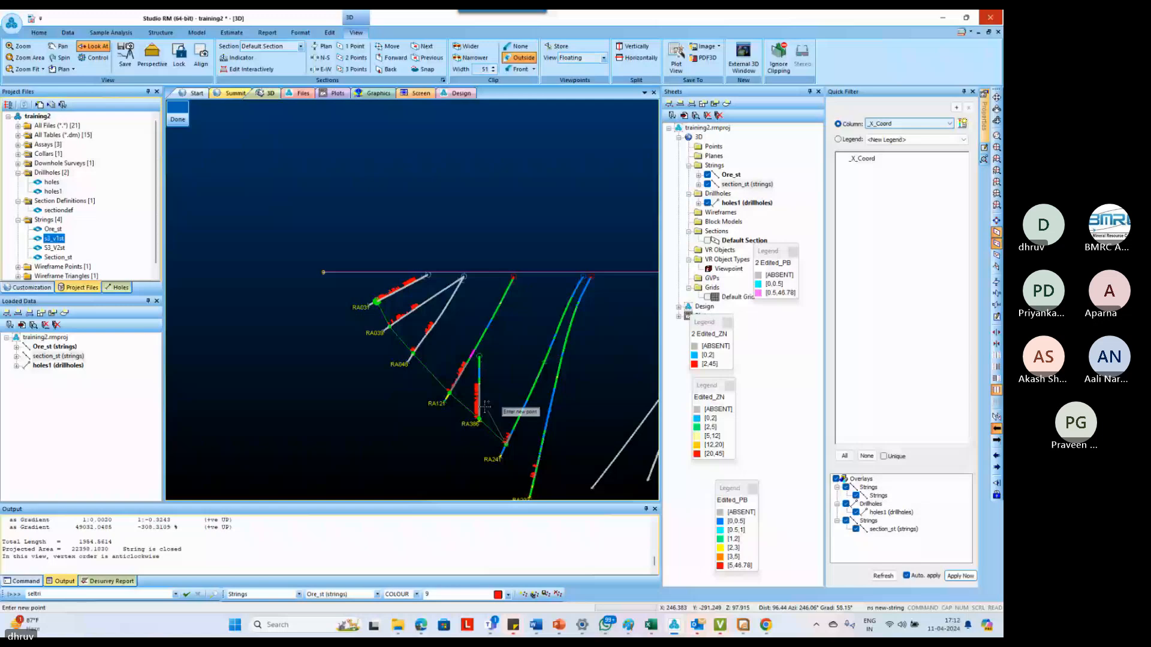
Extend the string through the RA233 intercept base to a down-dip taper point, and close it back along the intercept tops to RA031
{"action": "scroll", "coordinate": [486, 407], "scroll_direction": "up", "scroll_amount": 3}
{"action": "left_click", "coordinate": [465, 385]}
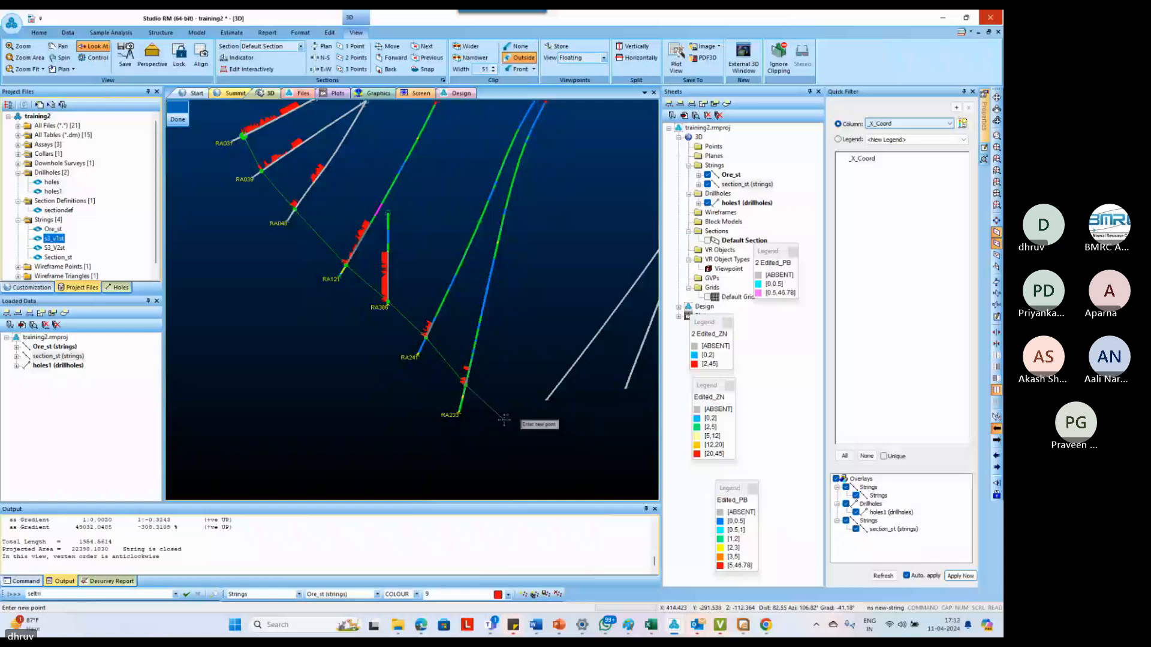
{"action": "left_click", "coordinate": [504, 420]}
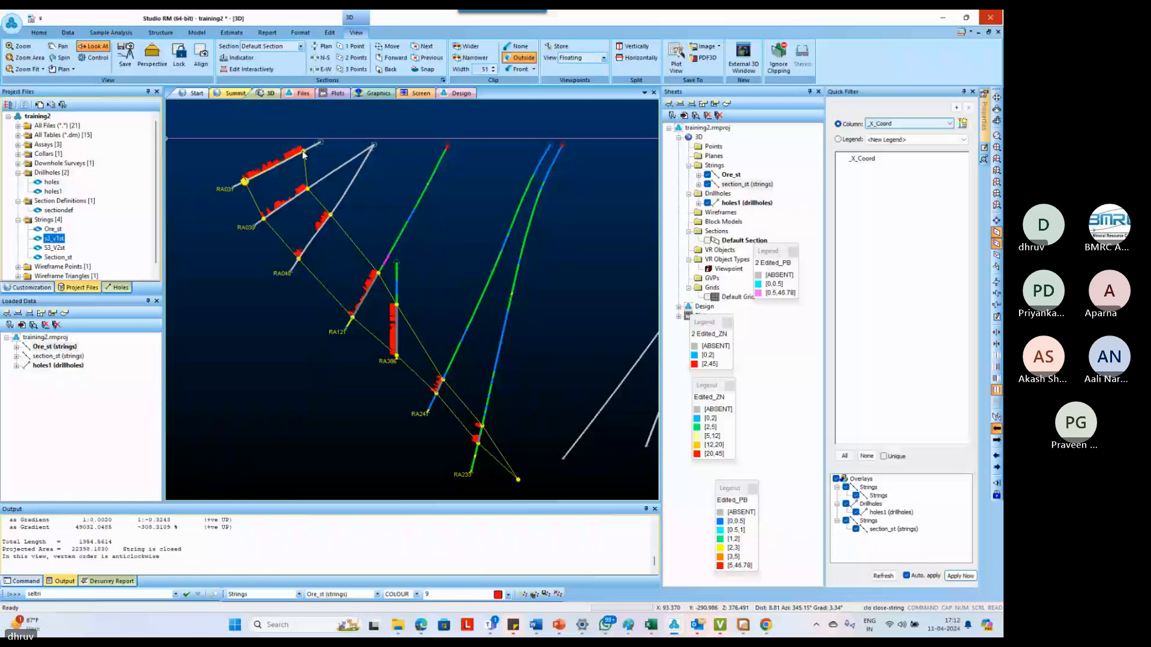
Undo the last edit and insert two points above RA031 to extend the outline's up-dip end to the surface line
{"action": "key", "text": "ctrl+z"}
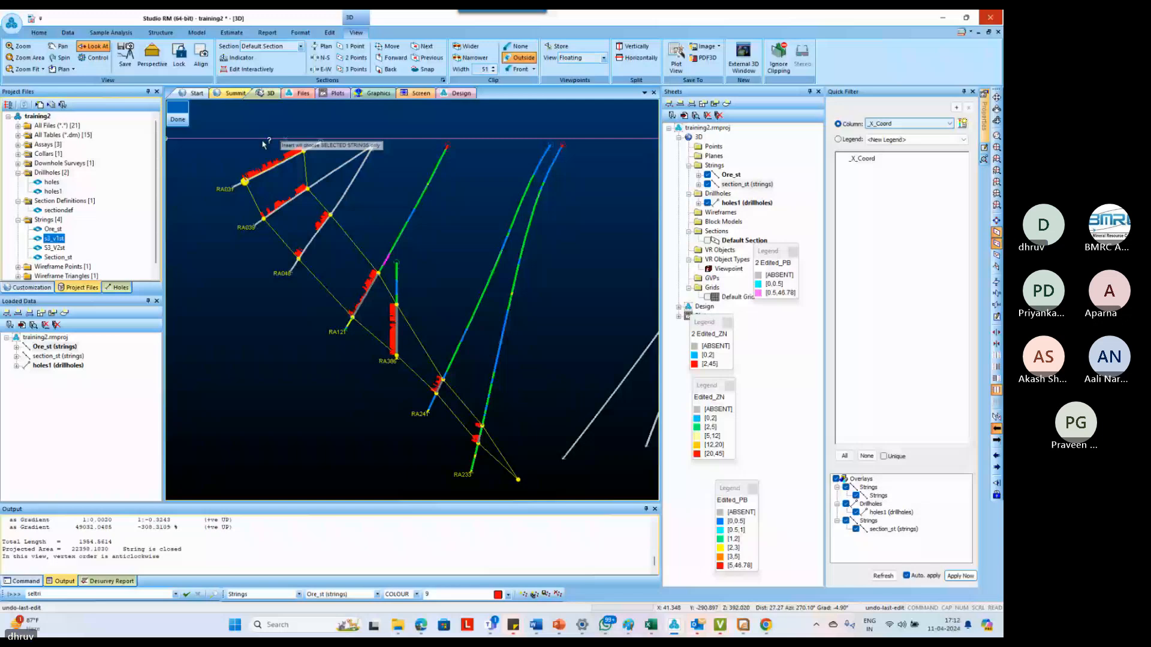
{"action": "left_click", "coordinate": [246, 139]}
{"action": "left_click", "coordinate": [302, 138]}
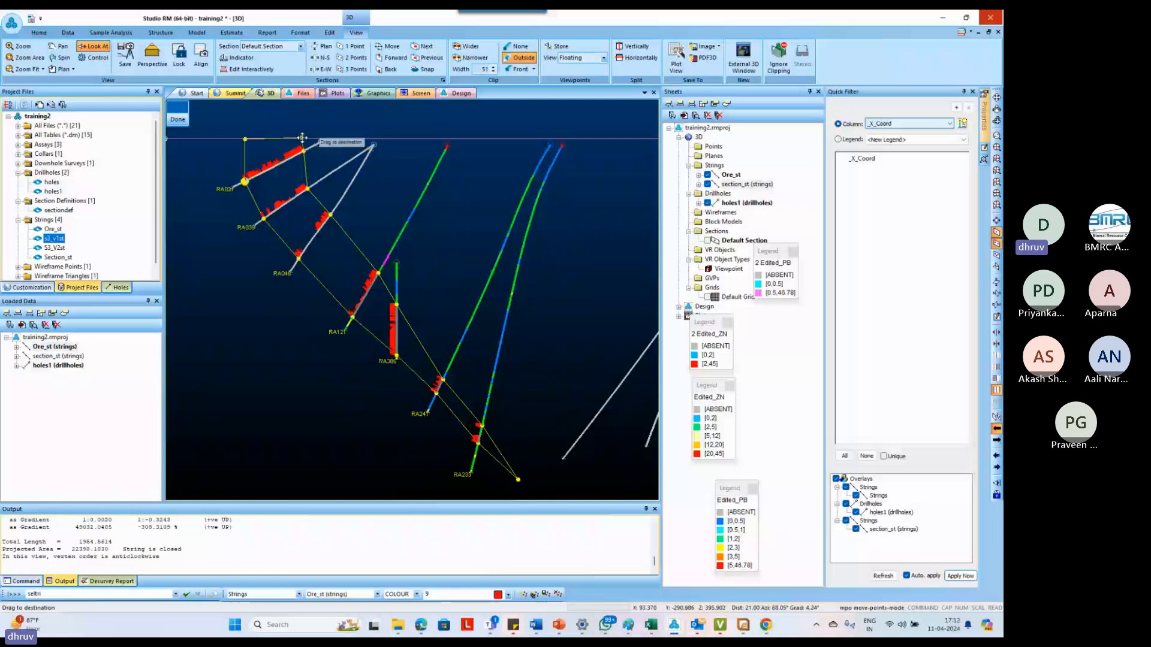
{"action": "scroll", "coordinate": [279, 200], "scroll_direction": "down", "scroll_amount": 2}
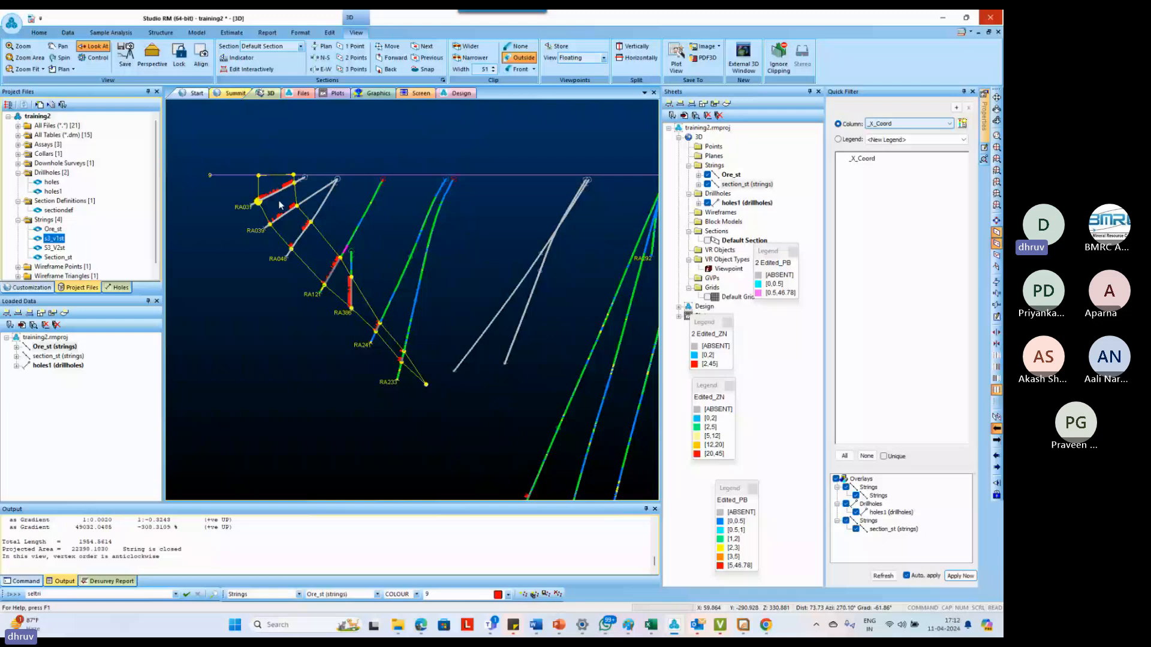
Shift the outline's outer surface point slightly outward, and close a deeper outline around the RA301 and RA325 intercepts with a down-dip taper point
{"action": "left_click_drag", "start_coordinate": [258, 176], "coordinate": [249, 176]}
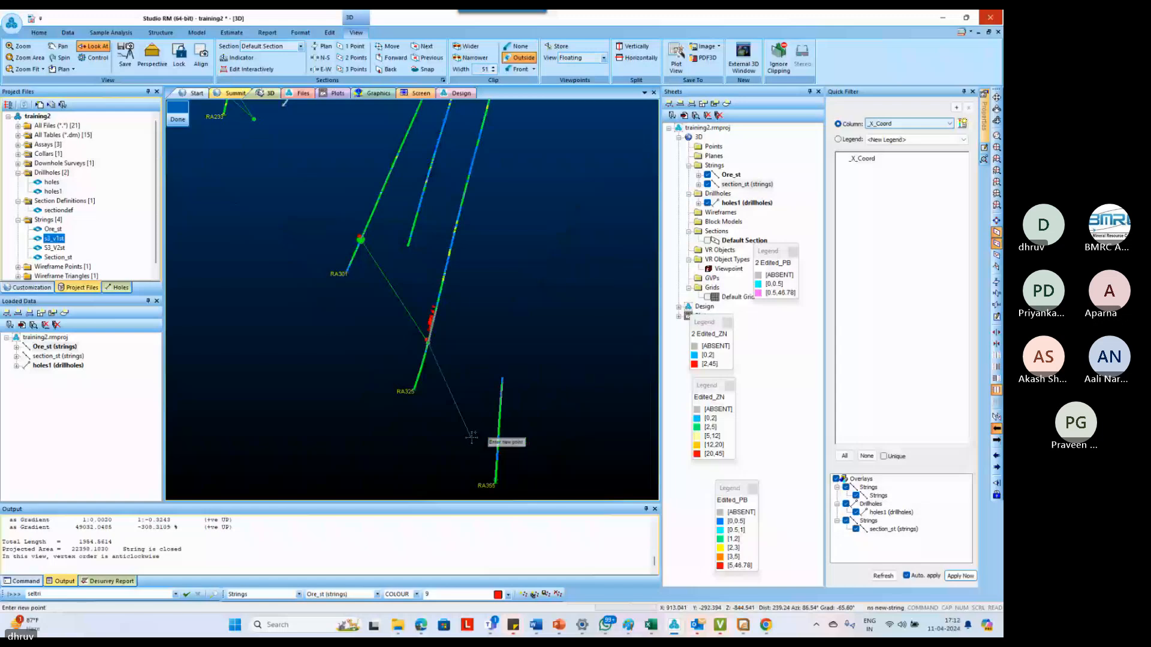
{"action": "left_click", "coordinate": [465, 439]}
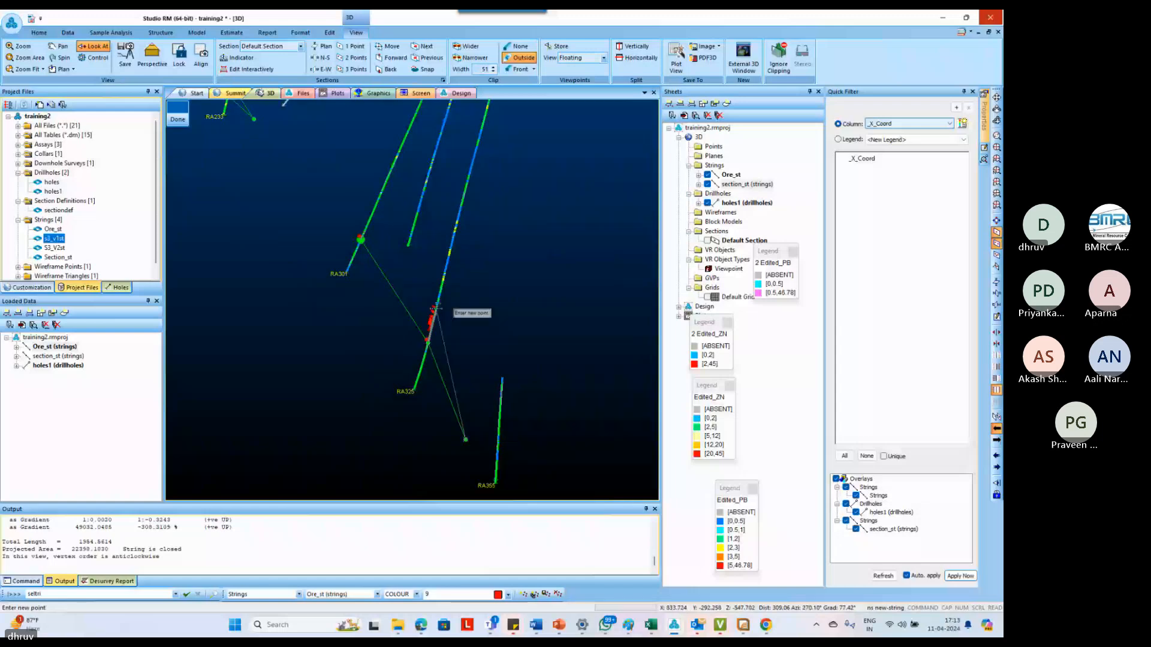
{"action": "scroll", "coordinate": [360, 213], "scroll_direction": "up", "scroll_amount": 2}
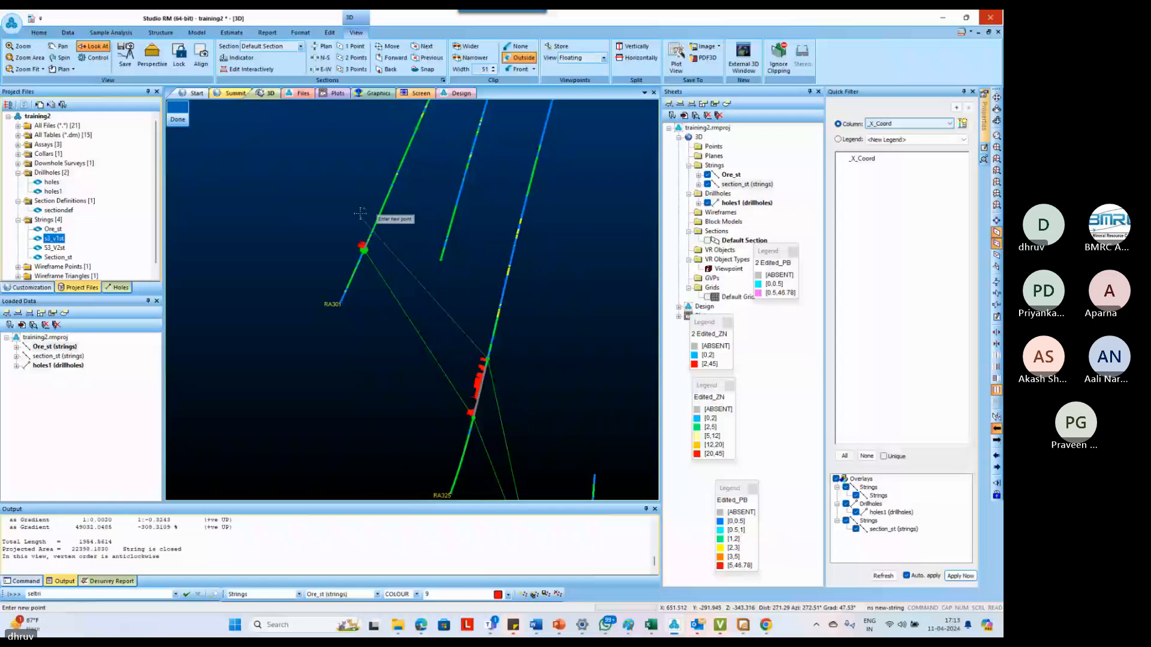
{"action": "scroll", "coordinate": [360, 214], "scroll_direction": "up", "scroll_amount": 4}
{"action": "right_click", "coordinate": [374, 278]}
{"action": "key", "text": "Escape"}
Insert an up-dip taper point beyond RA301 on the deeper outline's upper end, undoing the stray edit
{"action": "key", "text": "i"}
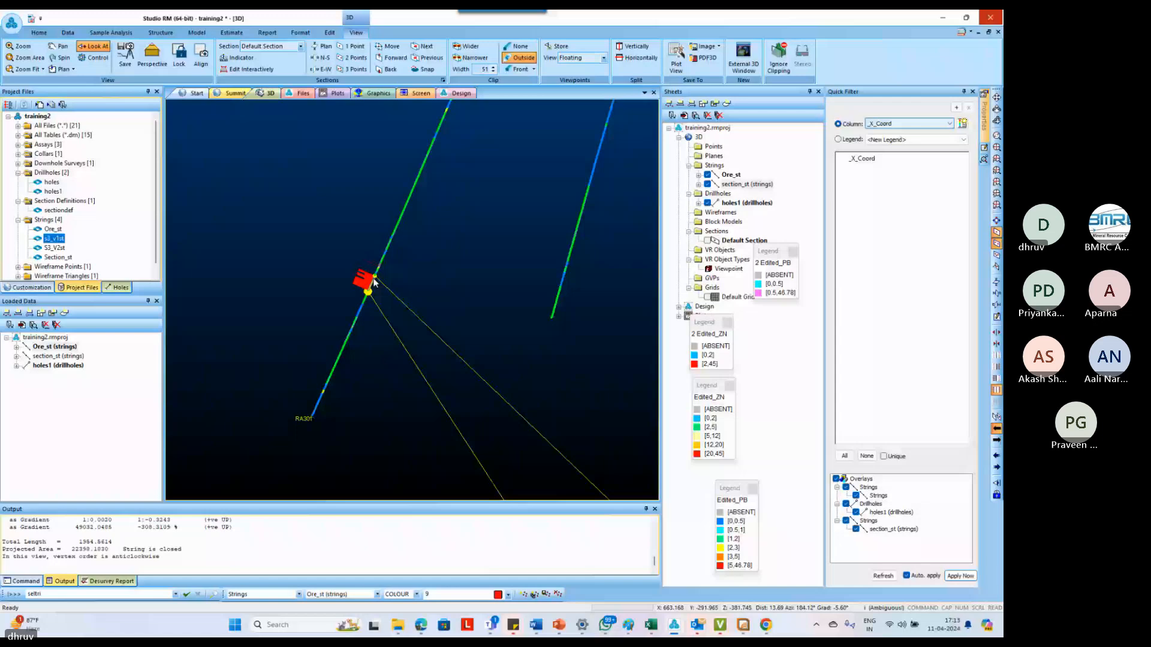
{"action": "key", "text": "p"}
{"action": "key", "text": "o"}
{"action": "scroll", "coordinate": [324, 229], "scroll_direction": "down", "scroll_amount": 2}
{"action": "left_click", "coordinate": [324, 226]}
{"action": "left_click", "coordinate": [328, 238]}
{"action": "key", "text": "ctrl+z"}
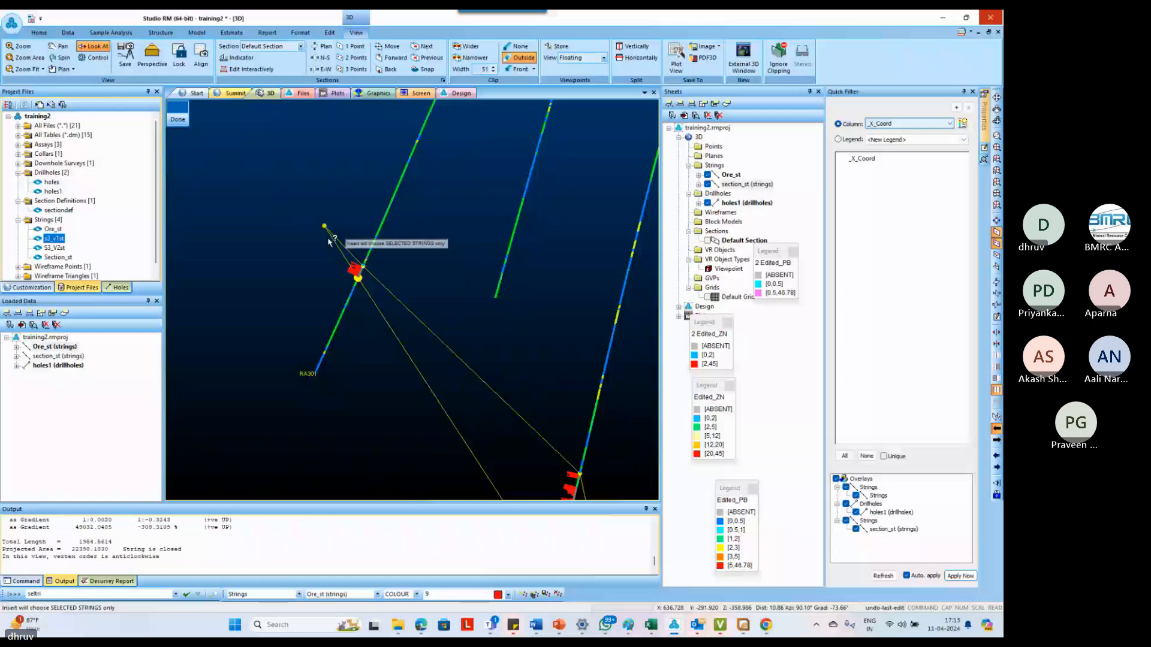
Advance to the next section and start a string at the surface line, running through the shallow holes' ore intercept bases down to RA336
{"action": "left_click", "coordinate": [396, 58]}
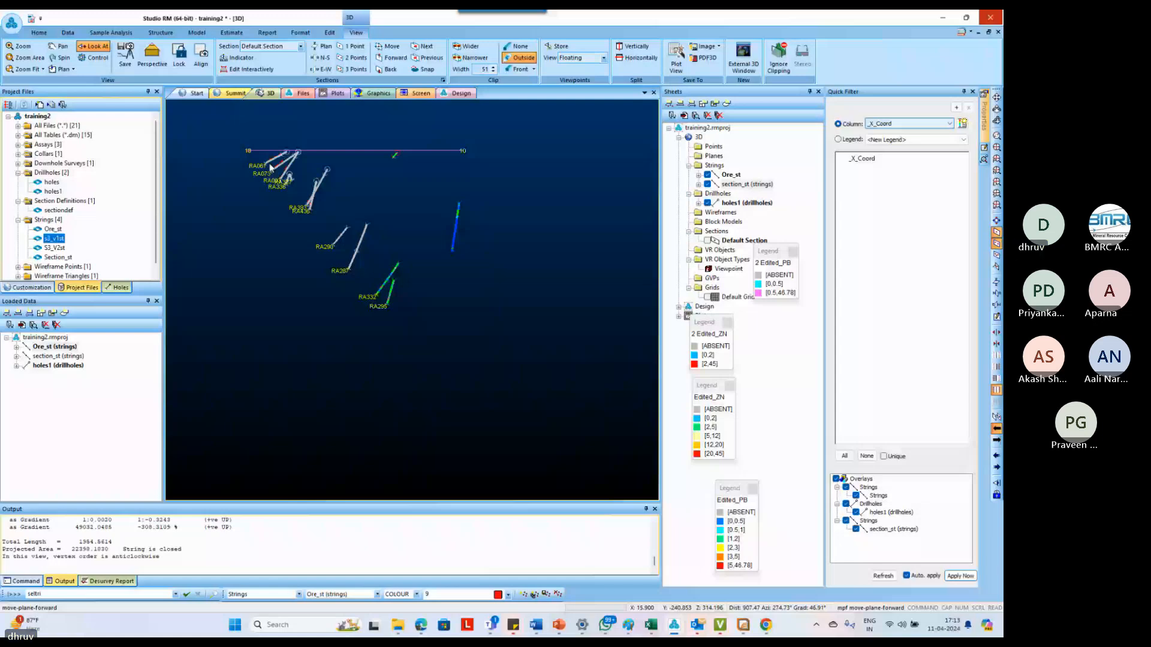
{"action": "scroll", "coordinate": [269, 166], "scroll_direction": "up", "scroll_amount": 5}
{"action": "key", "text": "n"}
{"action": "key", "text": "s"}
{"action": "left_click", "coordinate": [256, 133]}
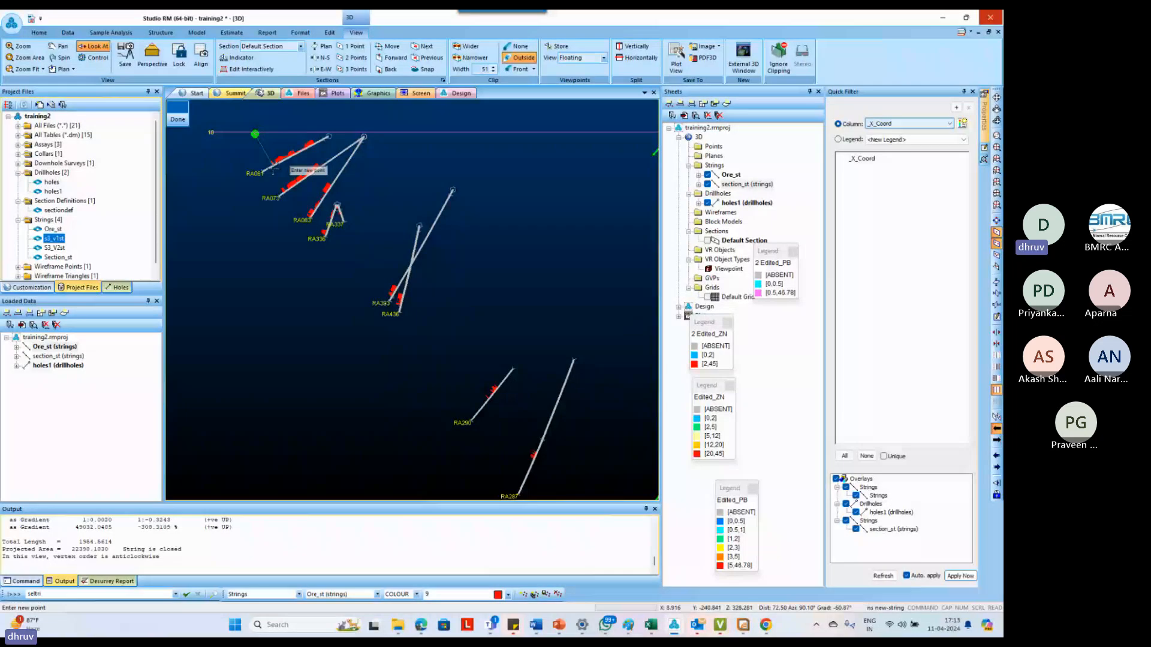
{"action": "right_click", "coordinate": [273, 166]}
{"action": "right_click", "coordinate": [284, 192]}
{"action": "right_click", "coordinate": [310, 217]}
{"action": "right_click", "coordinate": [326, 236]}
Extend the string down-dip through the intercept bases of RA393, RA436, RA290 and RA287
{"action": "right_click", "coordinate": [391, 297]}
{"action": "right_click", "coordinate": [400, 306]}
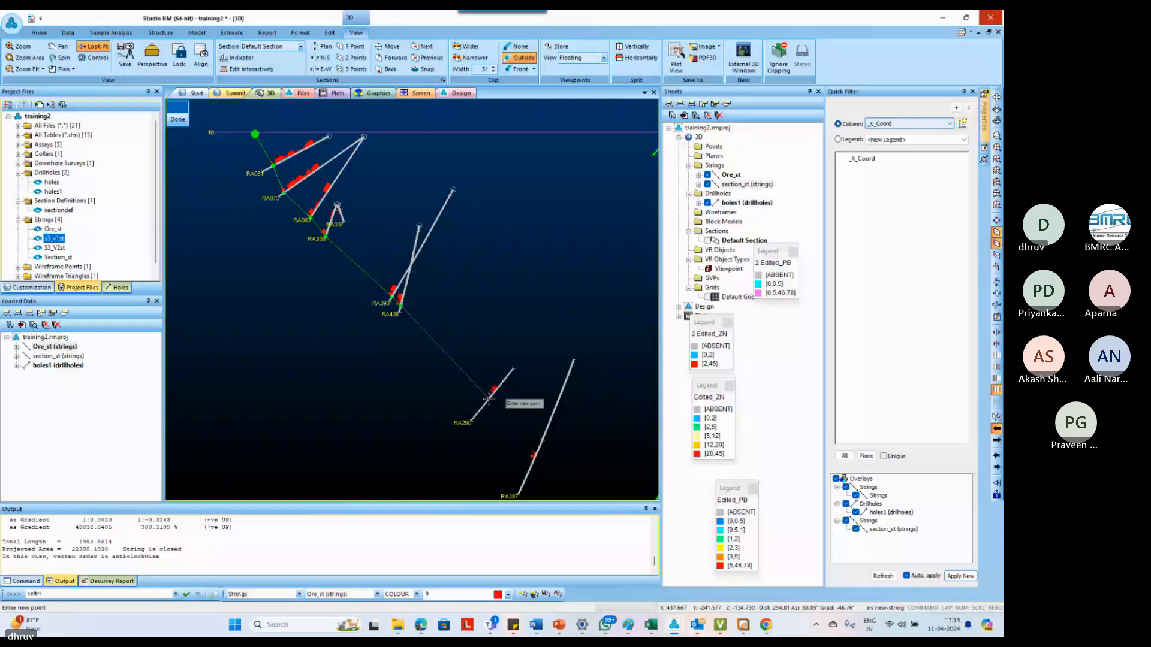
{"action": "right_click", "coordinate": [489, 398]}
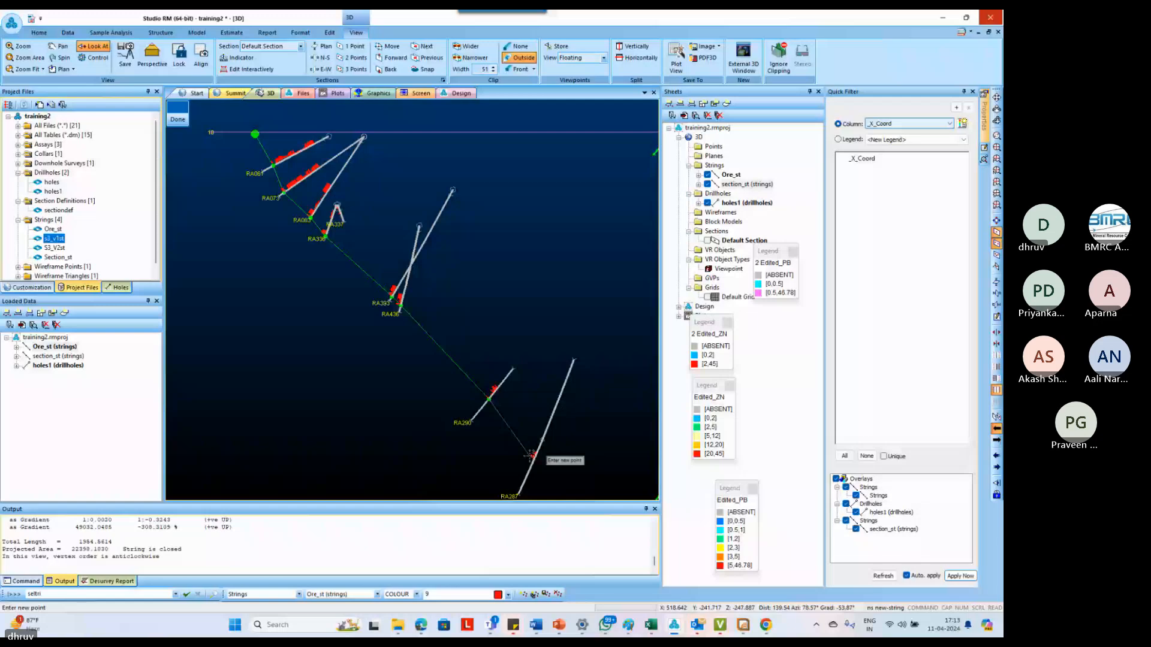
{"action": "right_click", "coordinate": [532, 456]}
Bring the string back up-dip along the ore intercept tops past RA436 and RA393 towards the shallow holes
{"action": "middle_click_drag", "start_coordinate": [533, 457], "coordinate": [443, 328]}
{"action": "scroll", "coordinate": [443, 327], "scroll_direction": "up", "scroll_amount": 2}
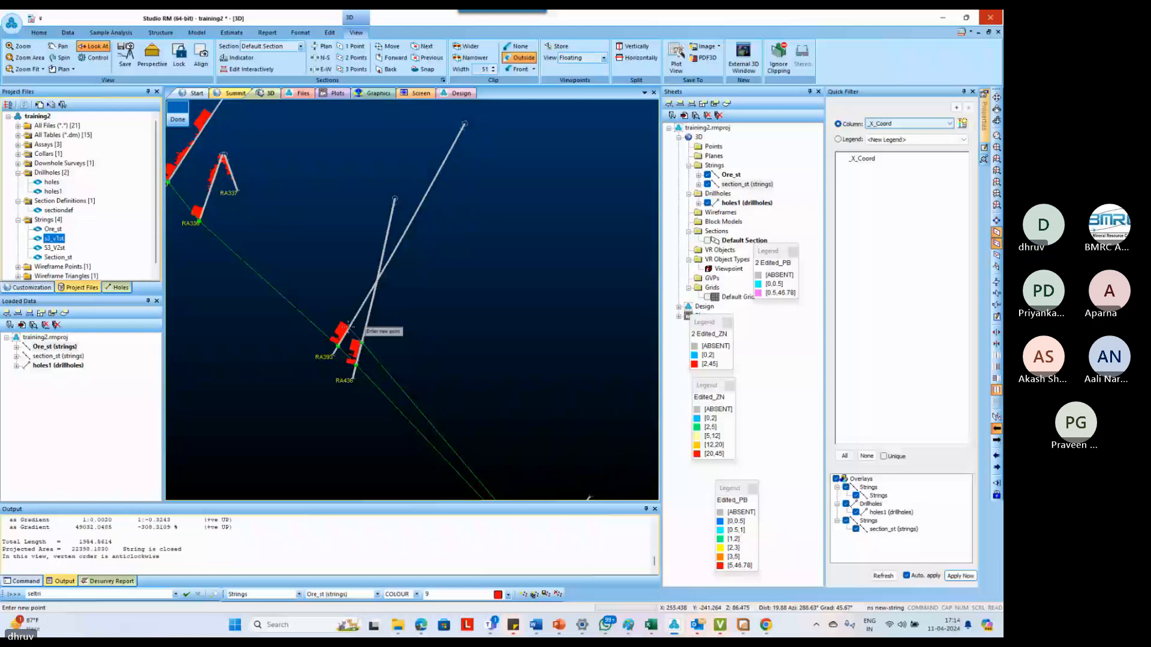
{"action": "left_click", "coordinate": [349, 326]}
{"action": "scroll", "coordinate": [348, 327], "scroll_direction": "down", "scroll_amount": 3}
{"action": "left_click", "coordinate": [267, 220]}
{"action": "left_click", "coordinate": [247, 195]}
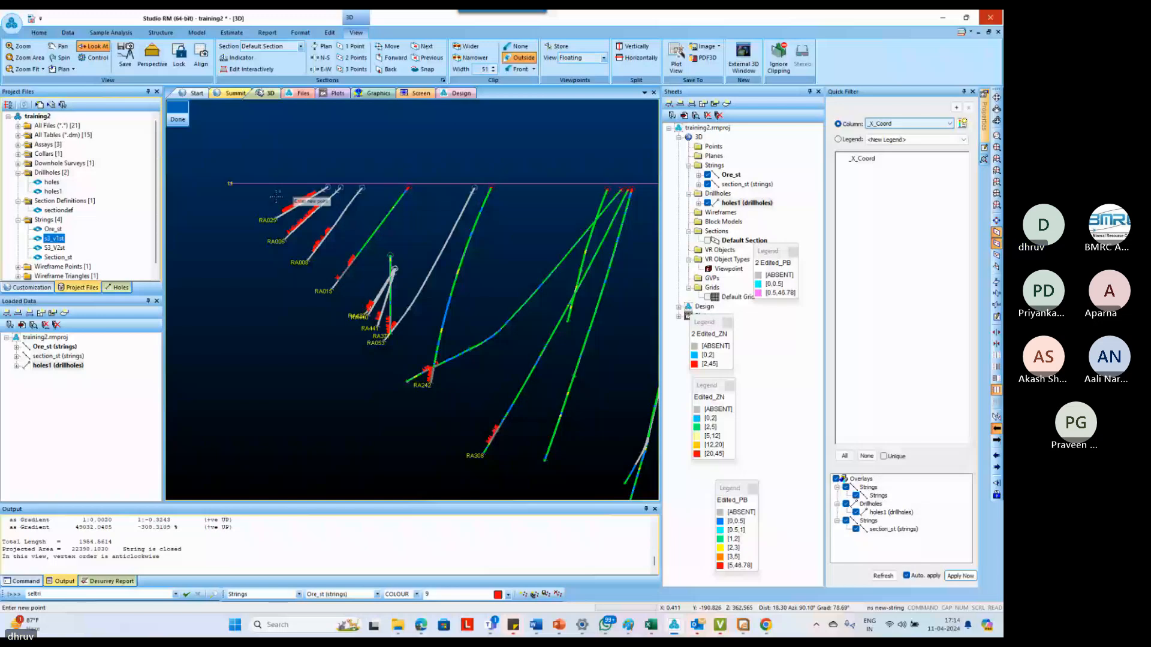
Start a new string at the section 11 surface line and run it through the shallow ore intercept bases down to RA053
{"action": "left_click", "coordinate": [271, 184]}
{"action": "left_click", "coordinate": [284, 213]}
{"action": "left_click", "coordinate": [289, 234]}
{"action": "left_click", "coordinate": [314, 253]}
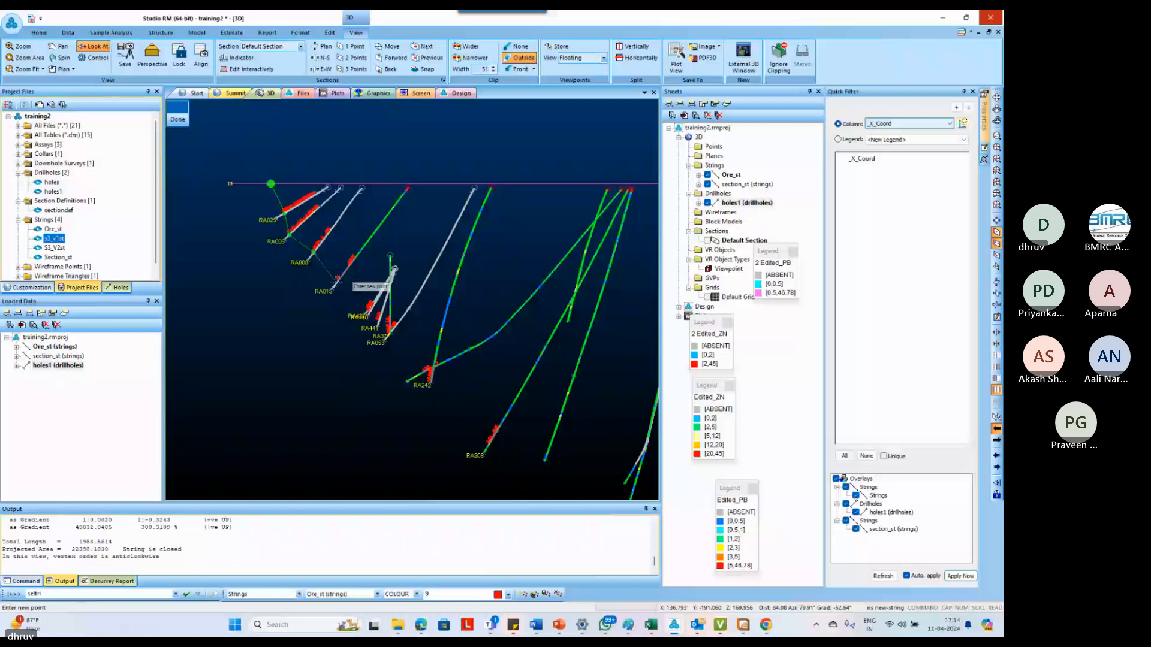
{"action": "left_click", "coordinate": [337, 280]}
{"action": "left_click", "coordinate": [367, 308]}
{"action": "left_click", "coordinate": [386, 338]}
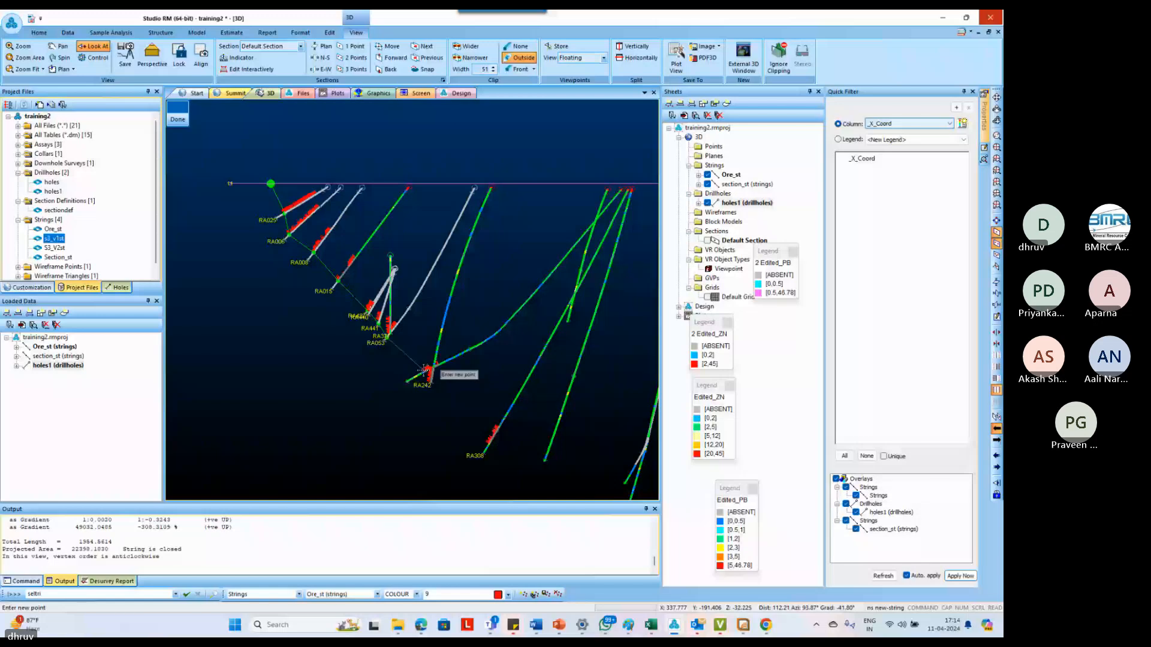
Extend the string through the intercept bases below RA242 to the deepest ore intercept, moving the section plane forward to check the holes
{"action": "scroll", "coordinate": [423, 370], "scroll_direction": "down", "scroll_amount": 5}
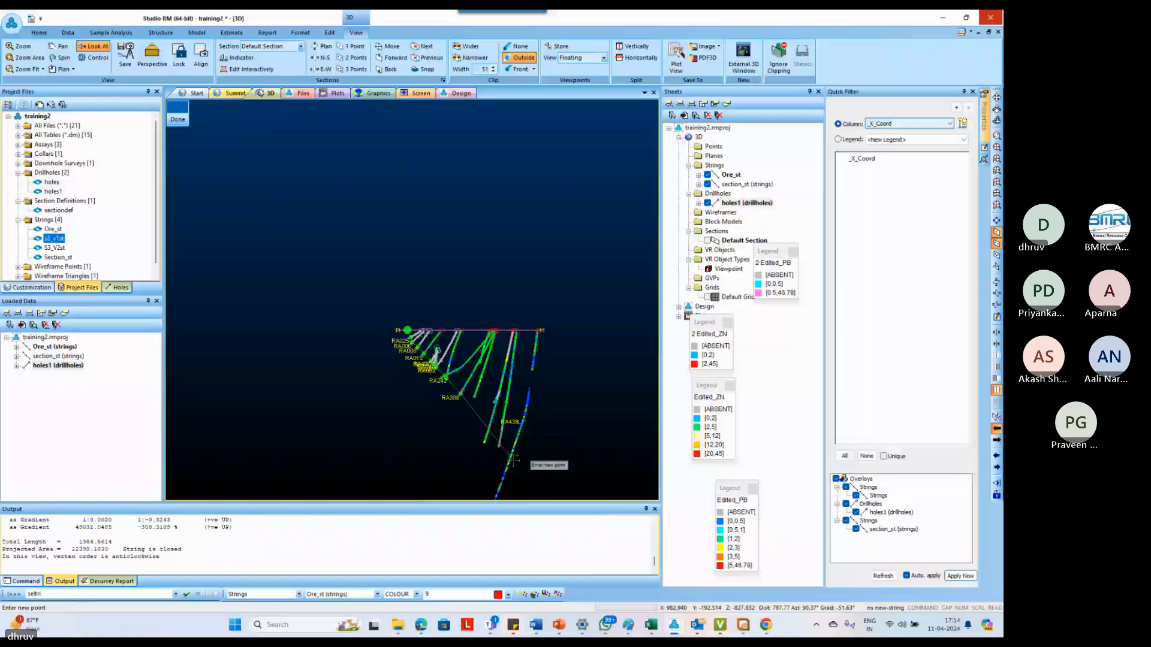
{"action": "scroll", "coordinate": [514, 458], "scroll_direction": "up", "scroll_amount": 3}
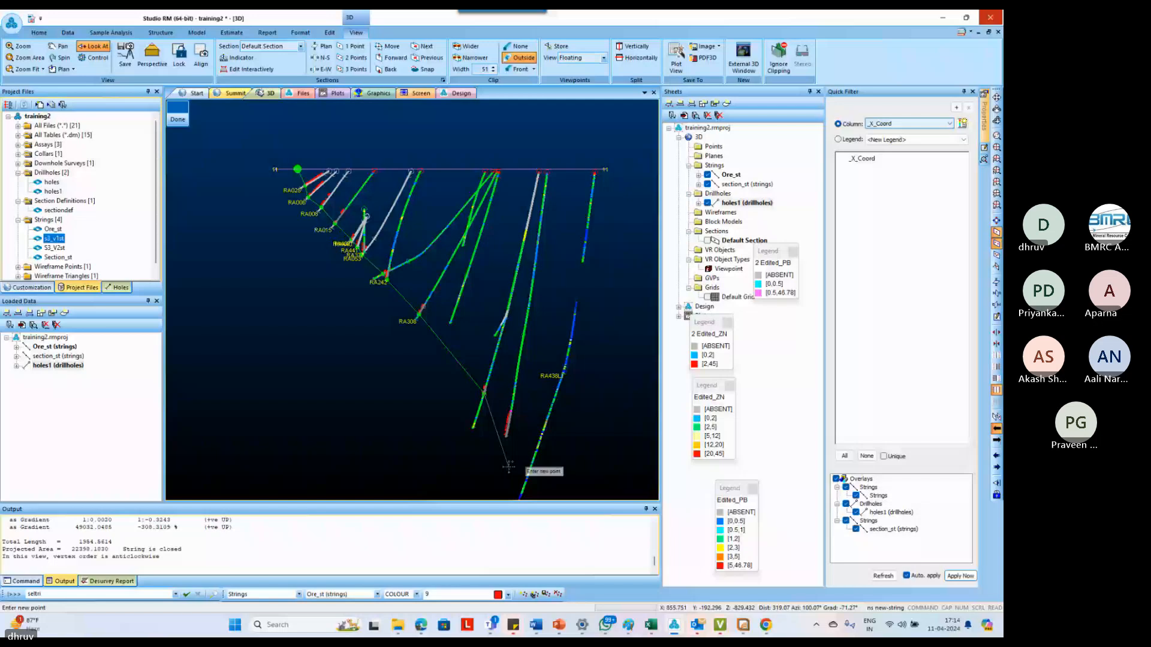
{"action": "left_click", "coordinate": [391, 58]}
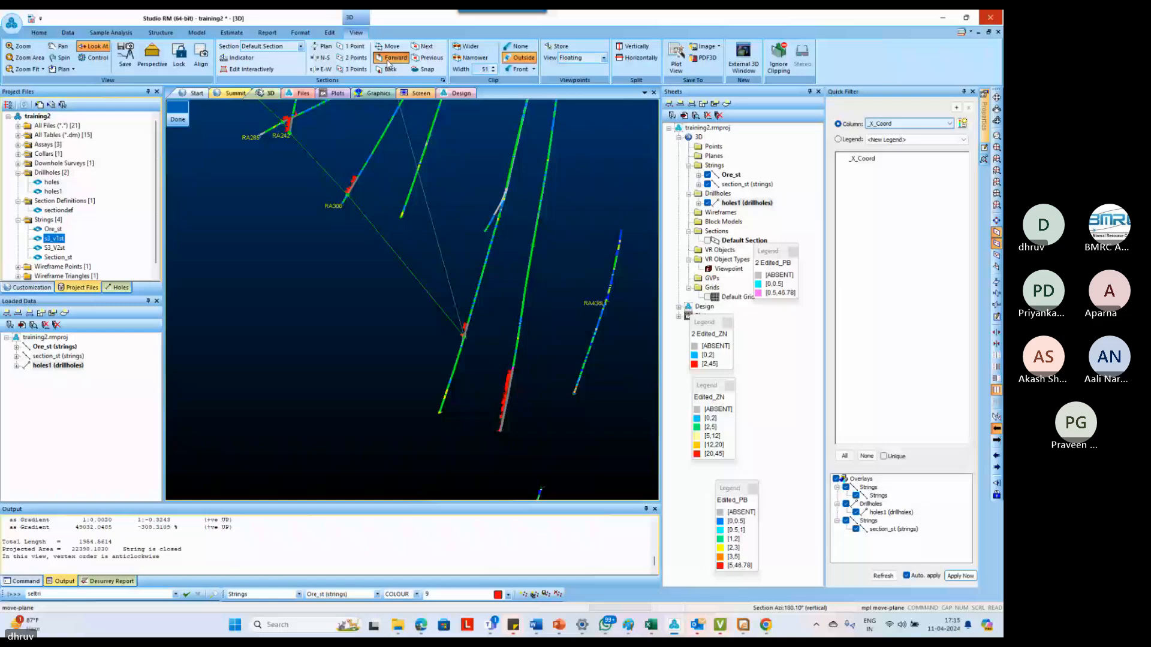
{"action": "left_click", "coordinate": [390, 58]}
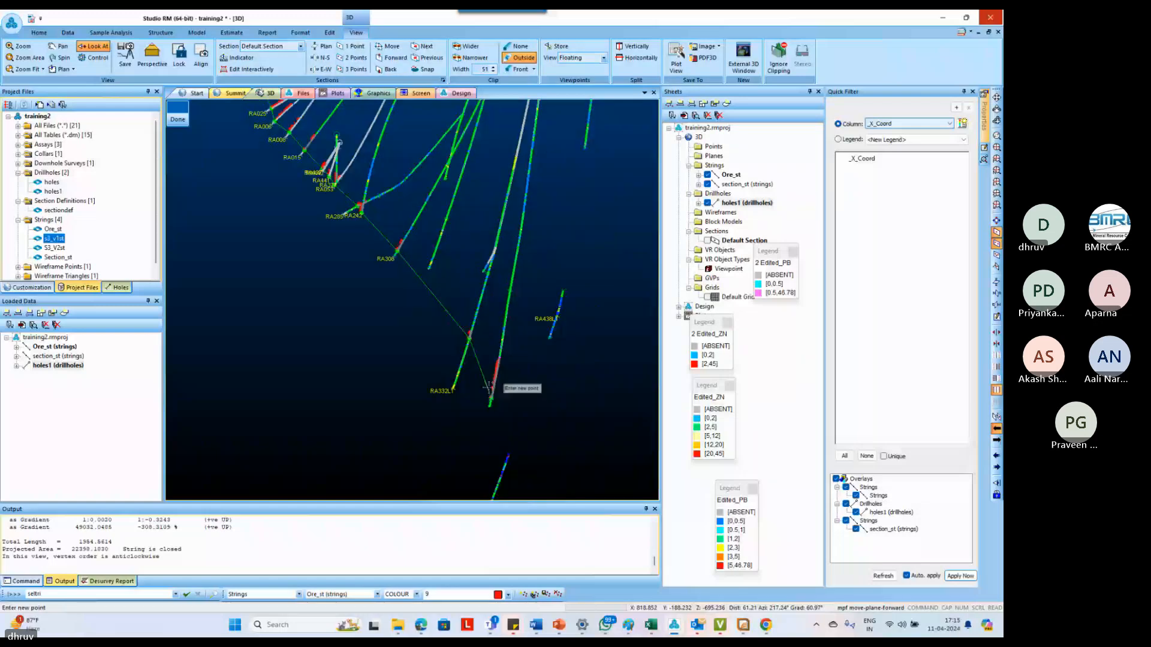
{"action": "left_click", "coordinate": [488, 388]}
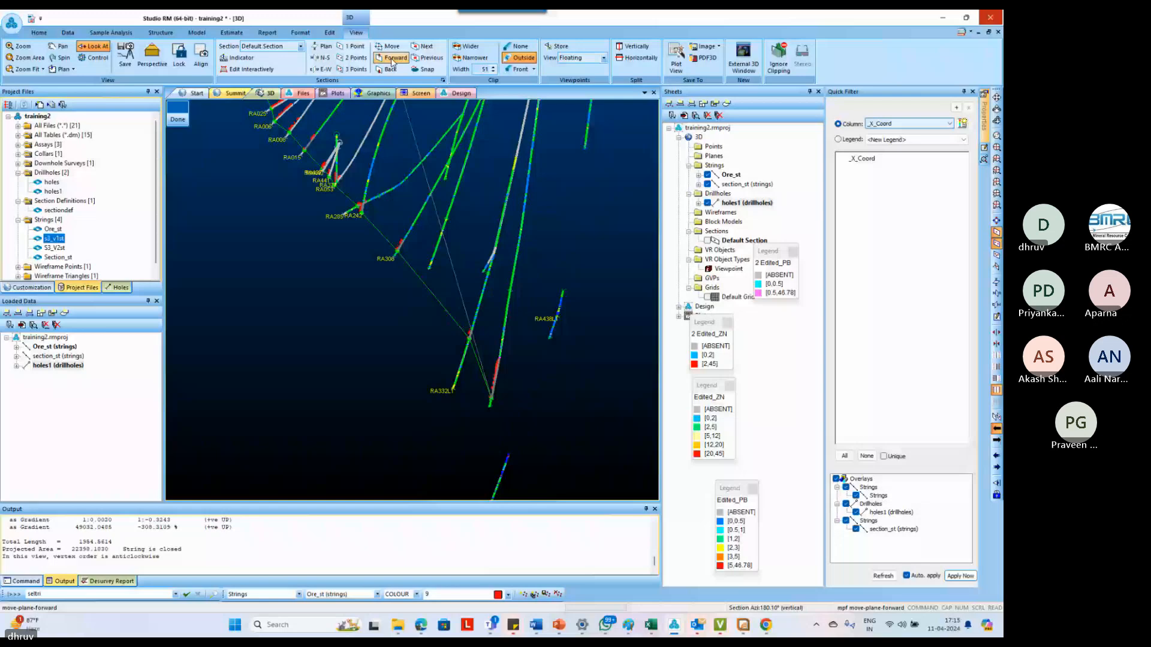
Add a taper point down-dip beyond the deepest intercept and turn the string back to that intercept's top
{"action": "left_click", "coordinate": [392, 60]}
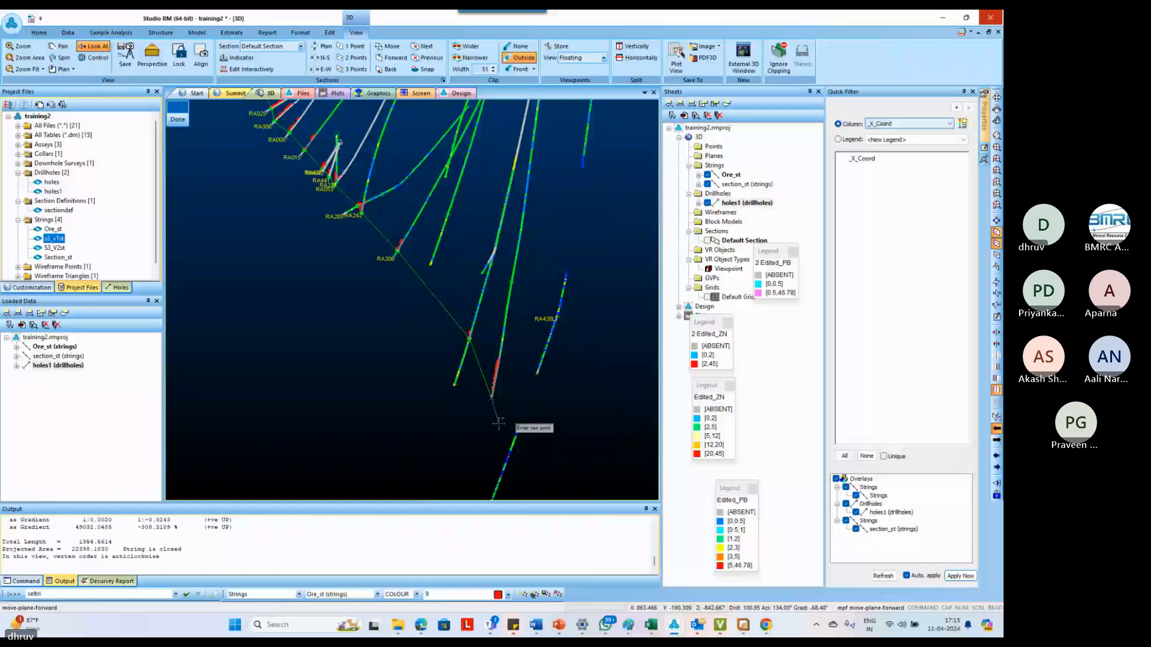
{"action": "scroll", "coordinate": [498, 423], "scroll_direction": "up", "scroll_amount": 3}
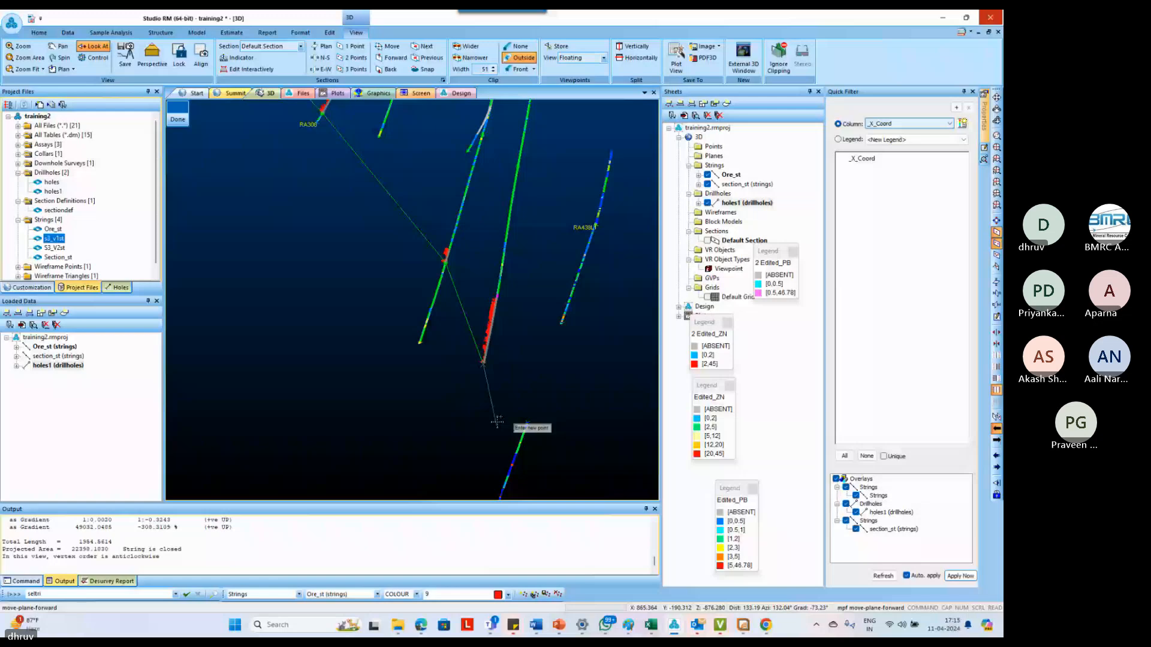
{"action": "scroll", "coordinate": [482, 396], "scroll_direction": "up", "scroll_amount": 5}
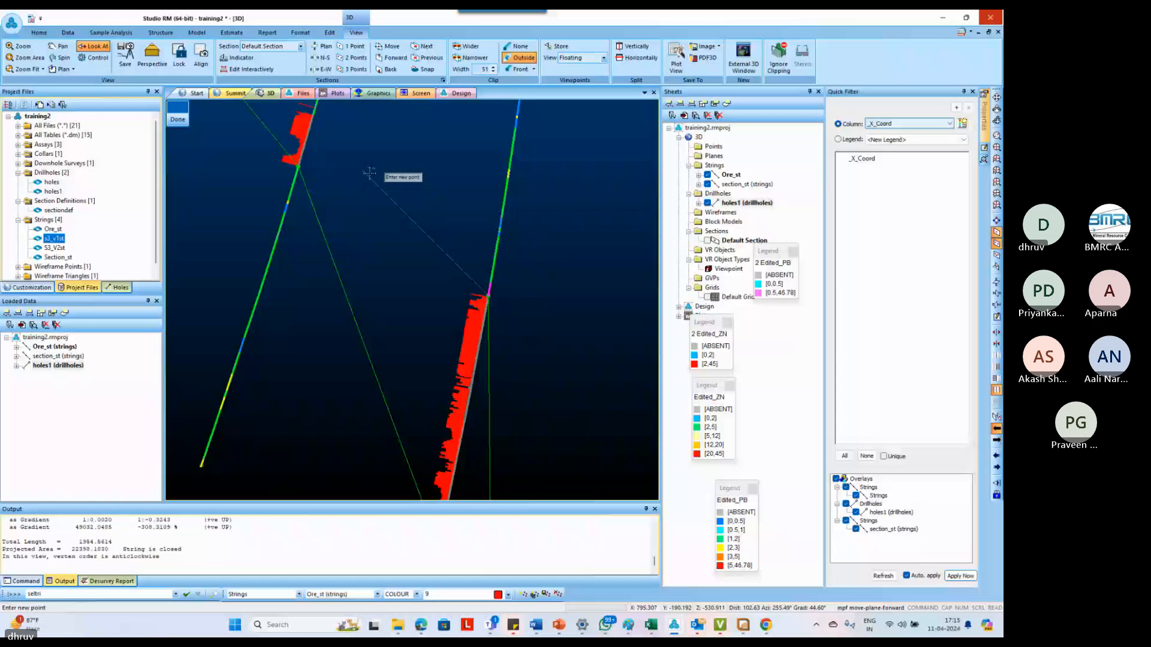
{"action": "scroll", "coordinate": [370, 173], "scroll_direction": "down", "scroll_amount": 5}
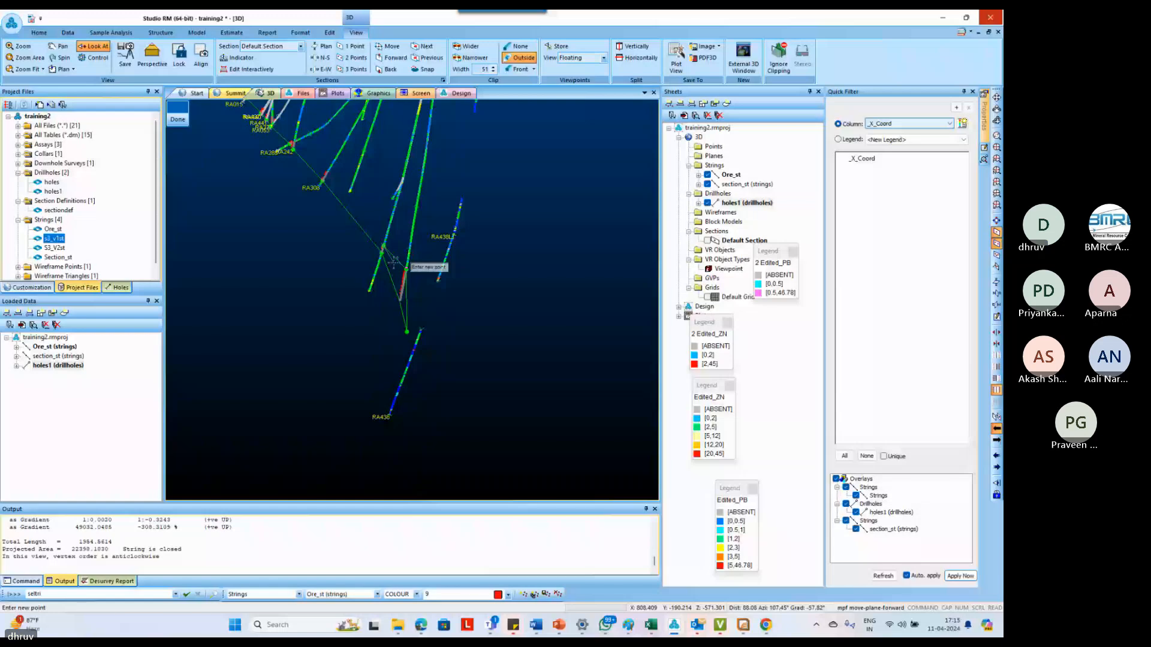
Continue the string up-dip along the ore intercept tops through RA242, RA053 and RA441
{"action": "scroll", "coordinate": [274, 138], "scroll_direction": "up", "scroll_amount": 5}
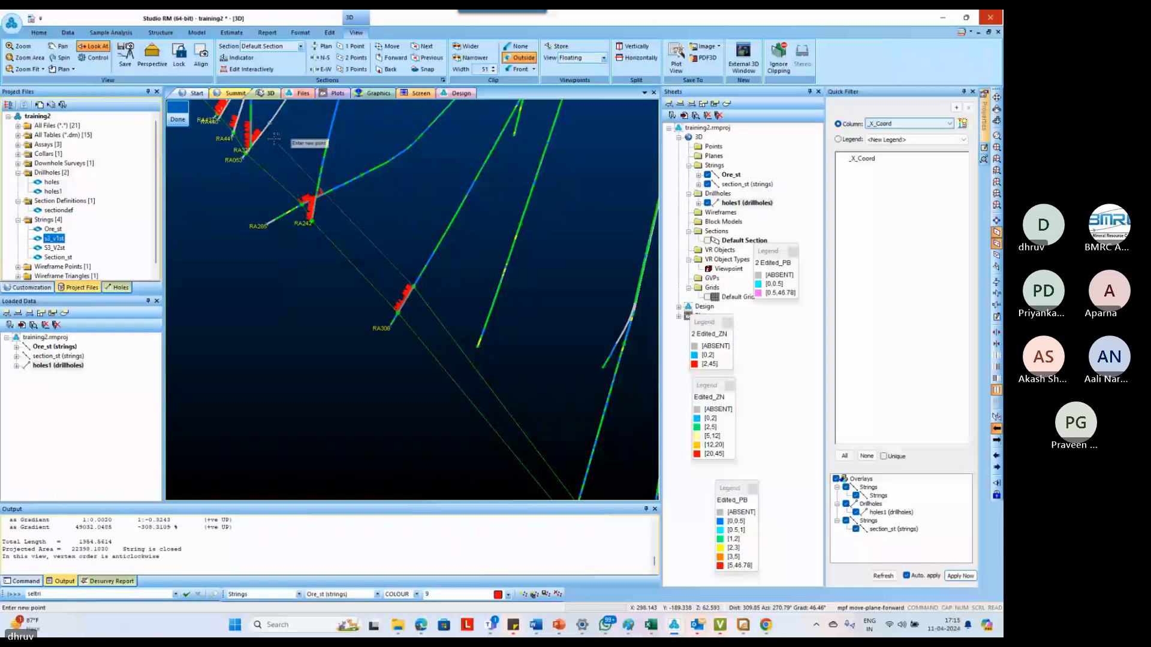
{"action": "right_click", "coordinate": [324, 195]}
{"action": "middle_click_drag", "start_coordinate": [313, 194], "coordinate": [386, 306]}
{"action": "scroll", "coordinate": [386, 305], "scroll_direction": "up", "scroll_amount": 1}
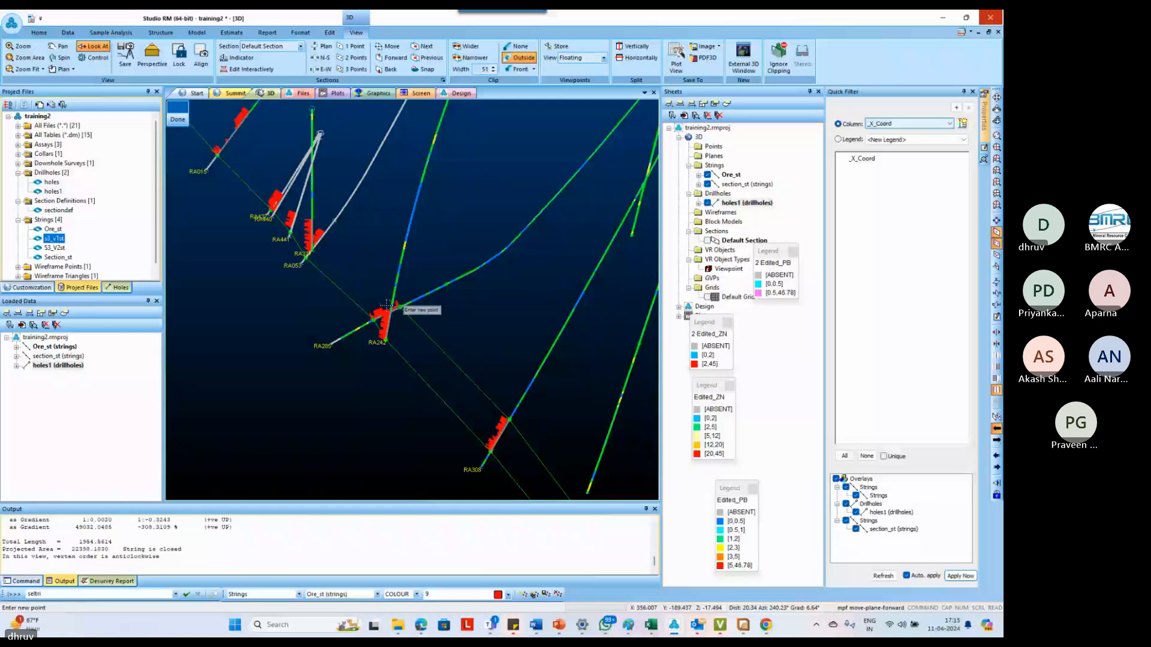
{"action": "scroll", "coordinate": [387, 305], "scroll_direction": "up", "scroll_amount": 3}
{"action": "right_click", "coordinate": [403, 315]}
{"action": "right_click", "coordinate": [376, 289]}
{"action": "right_click", "coordinate": [345, 276]}
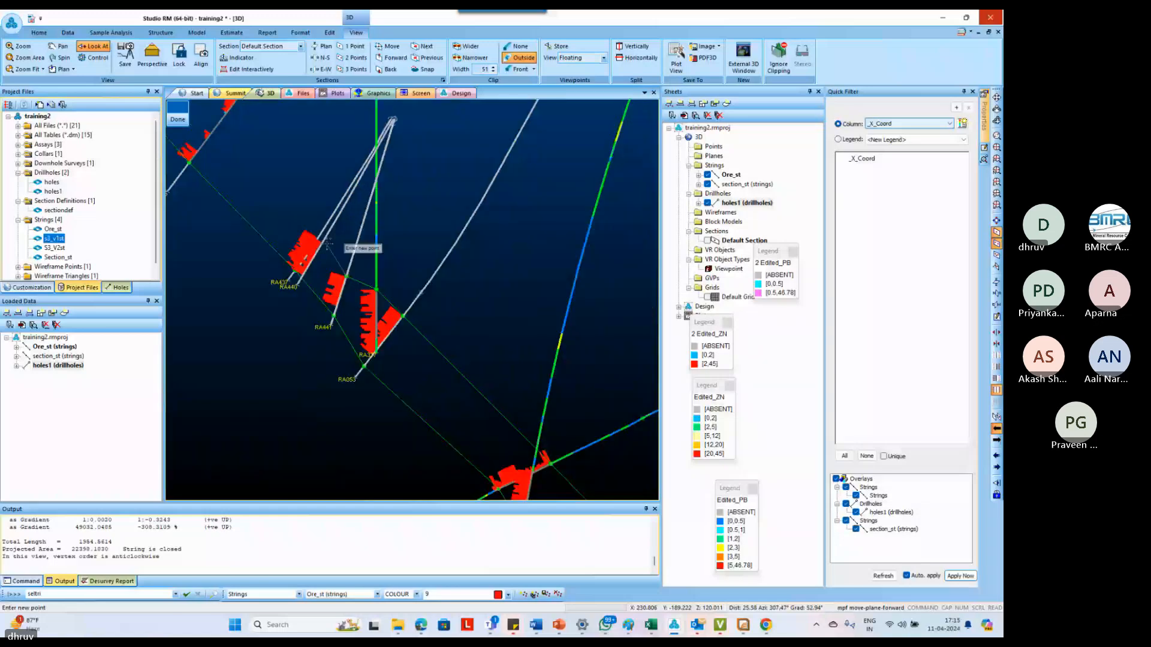
Carry the string along the remaining shallow intercept tops to the surface line and close the outline
{"action": "scroll", "coordinate": [327, 245], "scroll_direction": "down", "scroll_amount": 5}
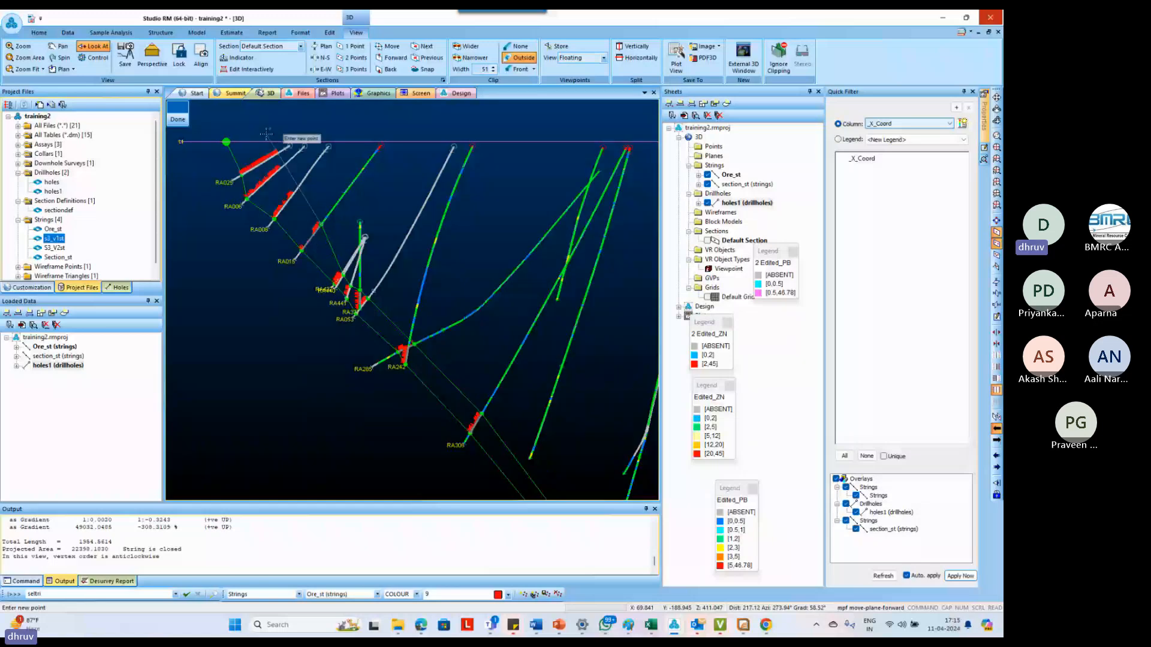
{"action": "scroll", "coordinate": [267, 133], "scroll_direction": "up", "scroll_amount": 3}
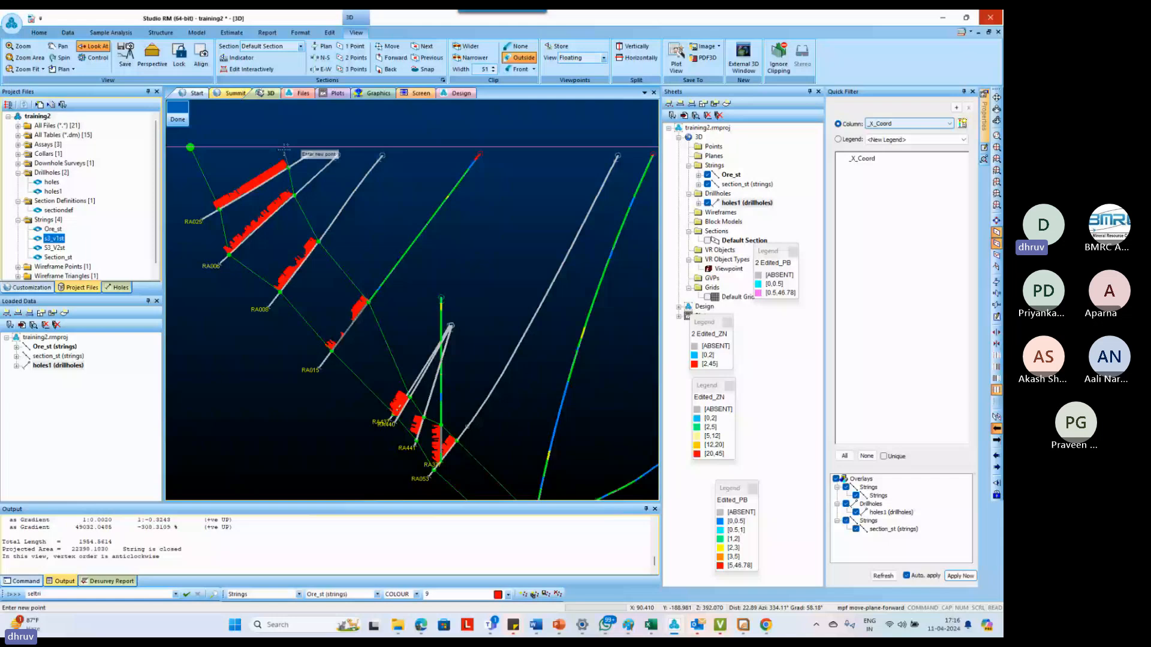
{"action": "key", "text": "c"}
{"action": "key", "text": "l"}
{"action": "key", "text": "o"}
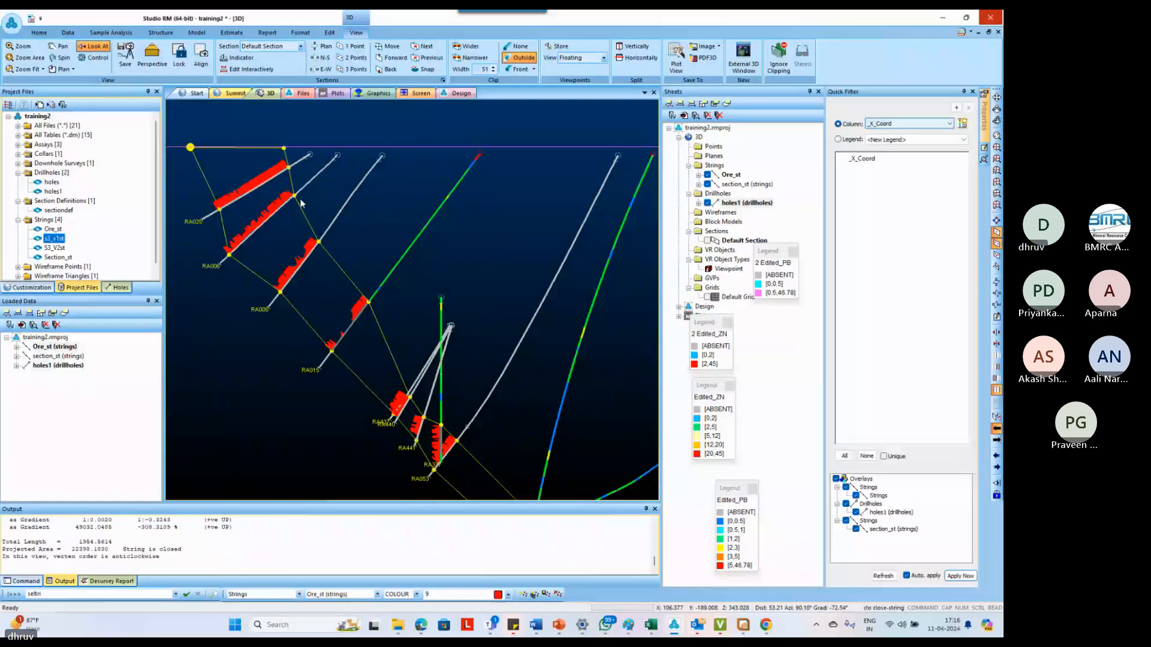
Move the closed outline's down-dip taper point slightly outward to the upper end of the hole trace below it
{"action": "scroll", "coordinate": [356, 238], "scroll_direction": "down", "scroll_amount": 7}
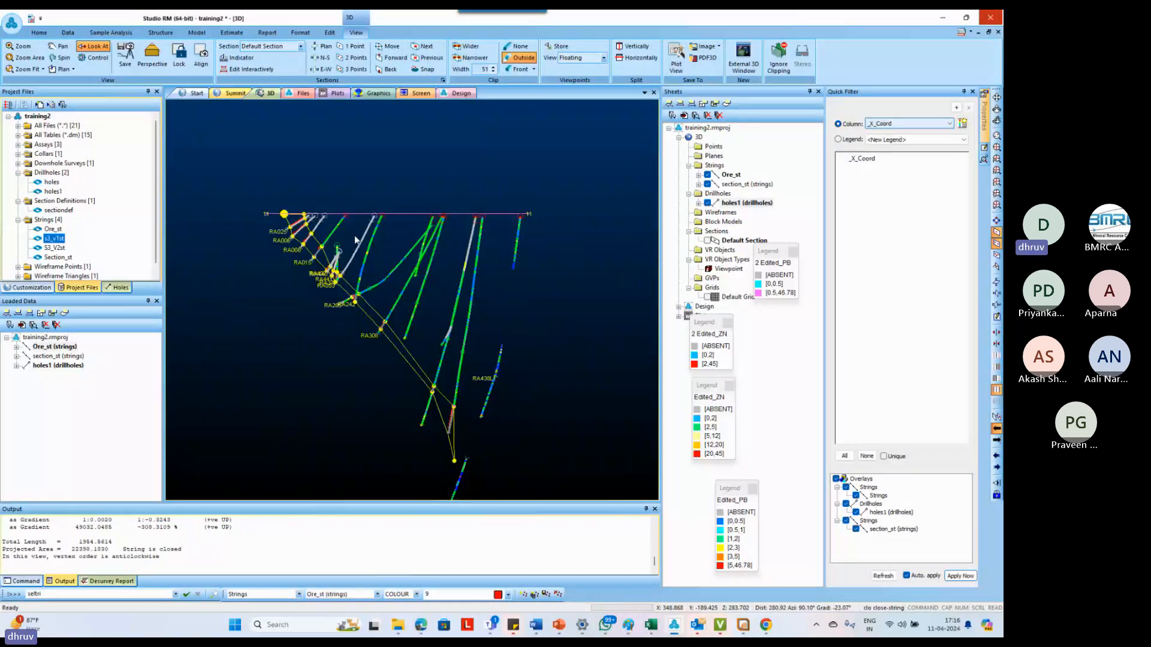
{"action": "key", "text": "m"}
{"action": "key", "text": "p"}
{"action": "key", "text": "o"}
{"action": "scroll", "coordinate": [456, 459], "scroll_direction": "up", "scroll_amount": 2}
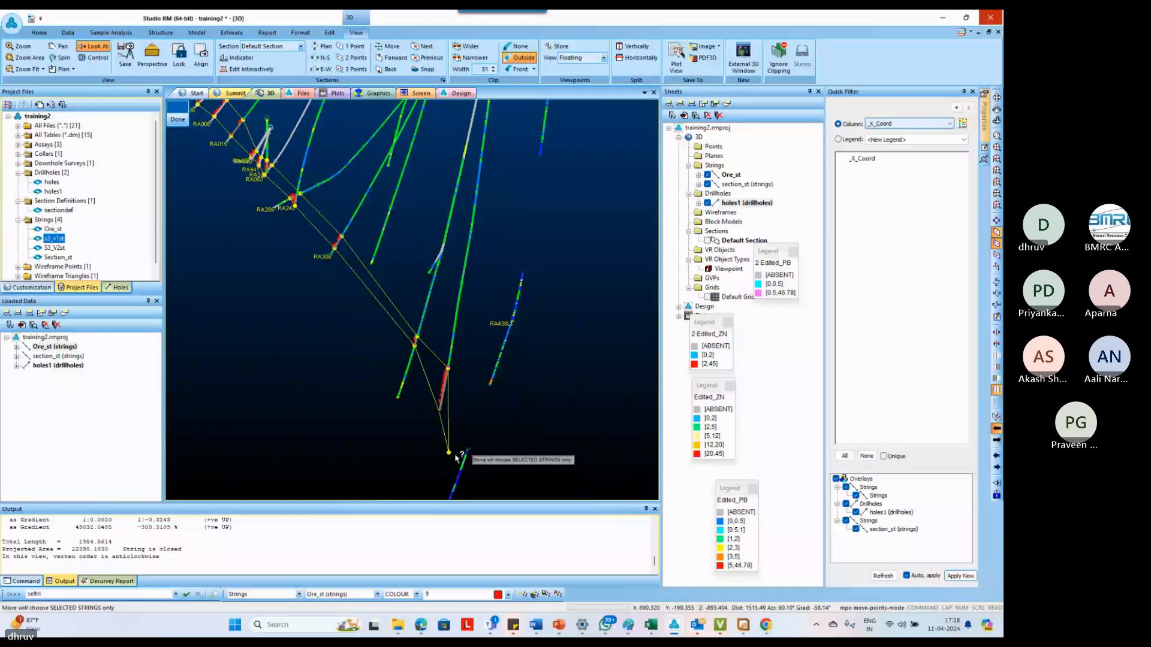
{"action": "left_click_drag", "start_coordinate": [449, 454], "coordinate": [462, 447]}
{"action": "key", "text": "Escape"}
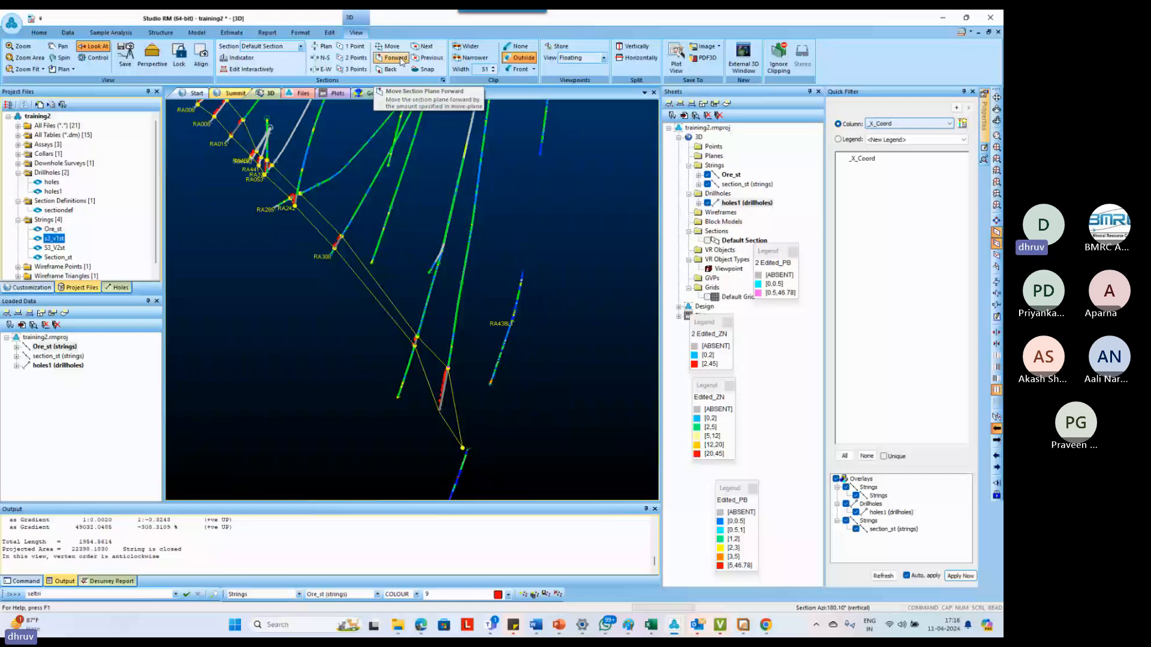
Advance to the next section, start a string at the surface line, and trace the ore intercept bottoms down-dip through RA406 to RA313
{"action": "left_click", "coordinate": [395, 58]}
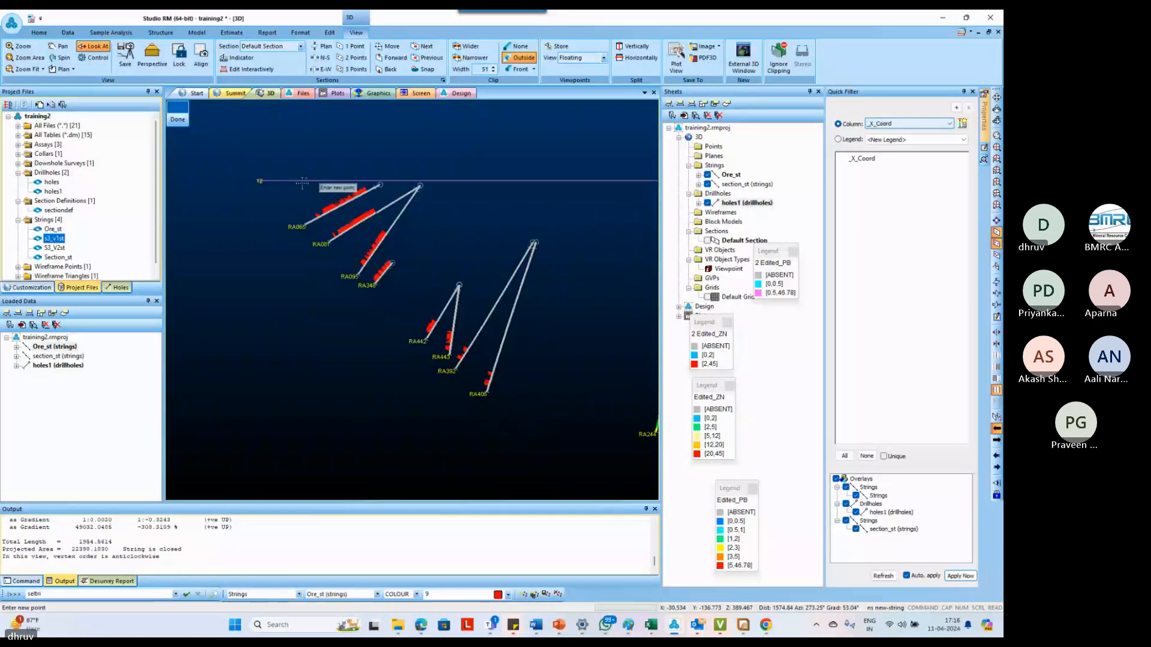
{"action": "left_click", "coordinate": [301, 182]}
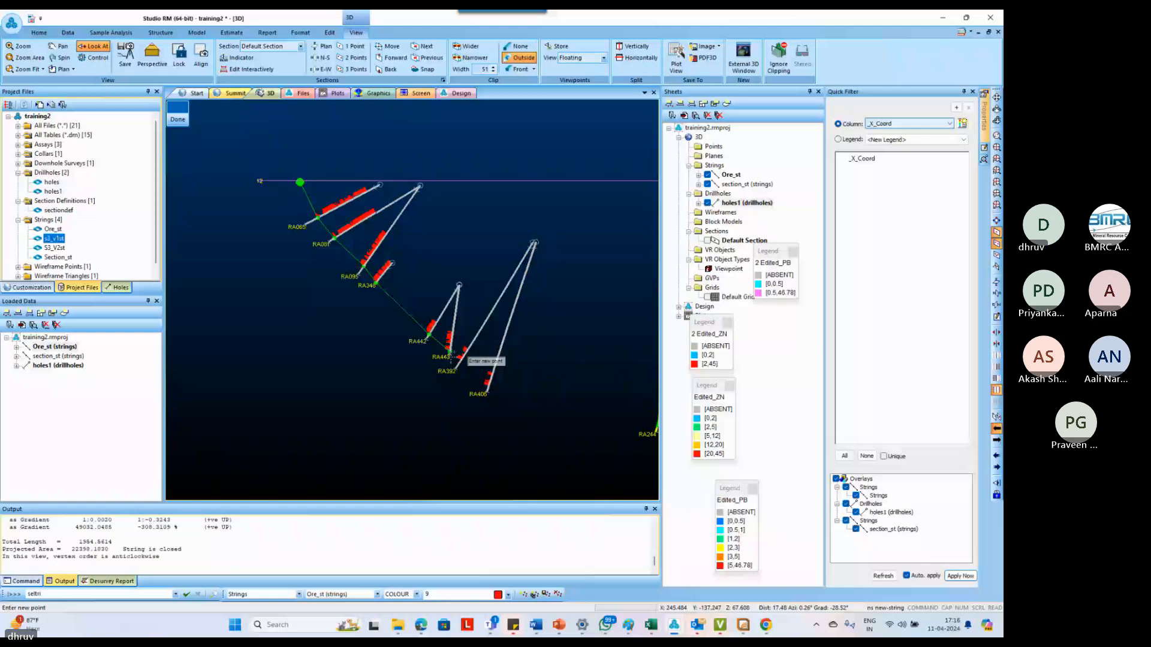
{"action": "scroll", "coordinate": [450, 357], "scroll_direction": "down", "scroll_amount": 3}
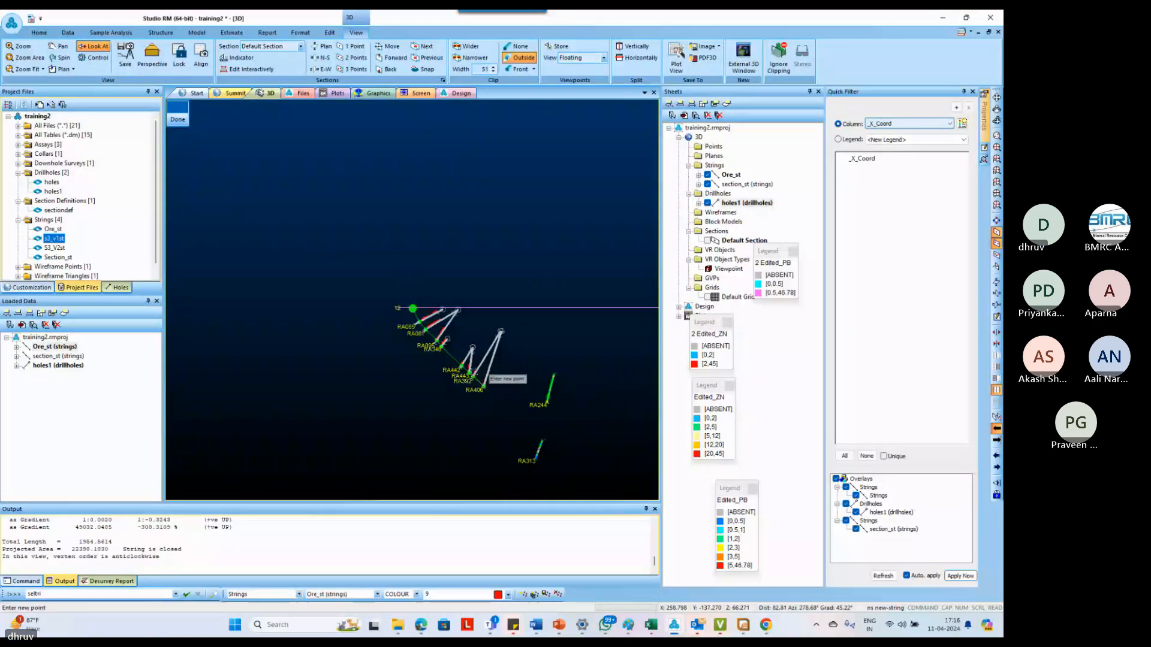
{"action": "scroll", "coordinate": [527, 458], "scroll_direction": "up", "scroll_amount": 3}
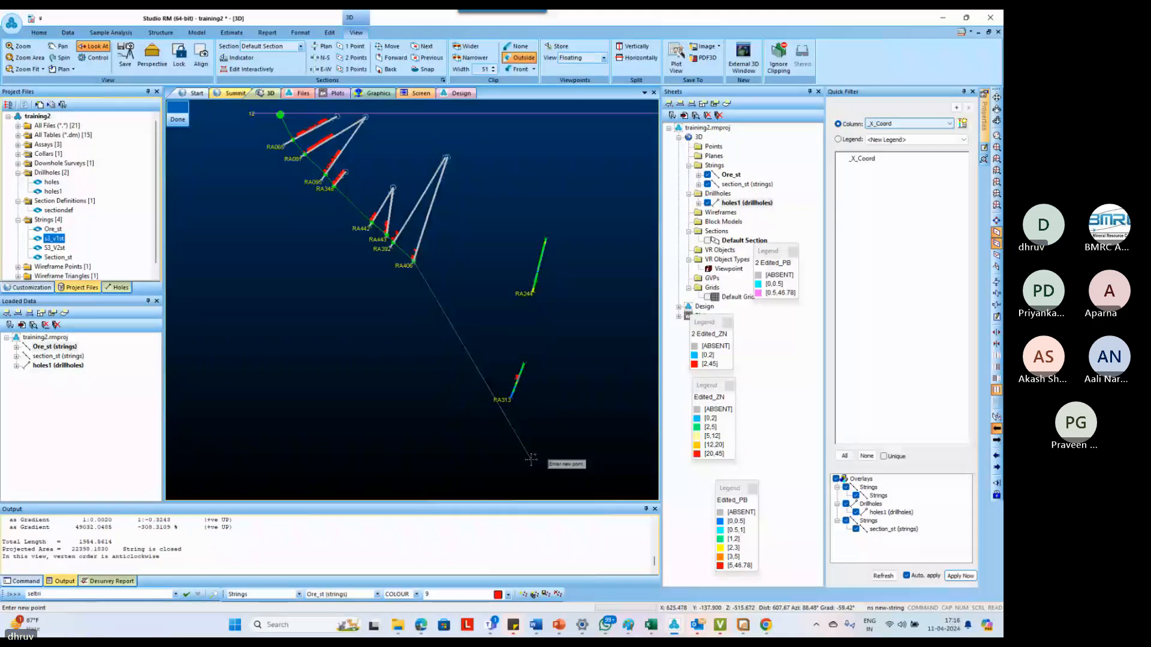
{"action": "right_click", "coordinate": [517, 382]}
{"action": "middle_click_drag", "start_coordinate": [549, 457], "coordinate": [539, 422]}
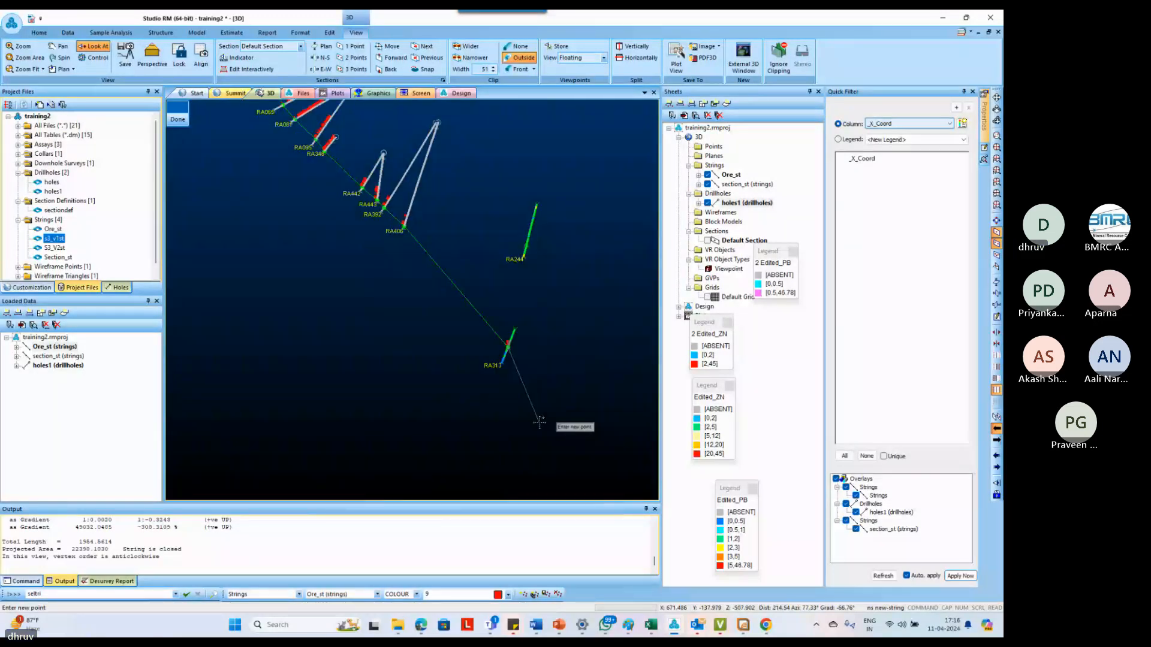
Add a taper point down-dip beyond RA313 and return the string to the top of that hole's ore intercept
{"action": "left_click", "coordinate": [531, 382]}
{"action": "scroll", "coordinate": [508, 349], "scroll_direction": "up", "scroll_amount": 3}
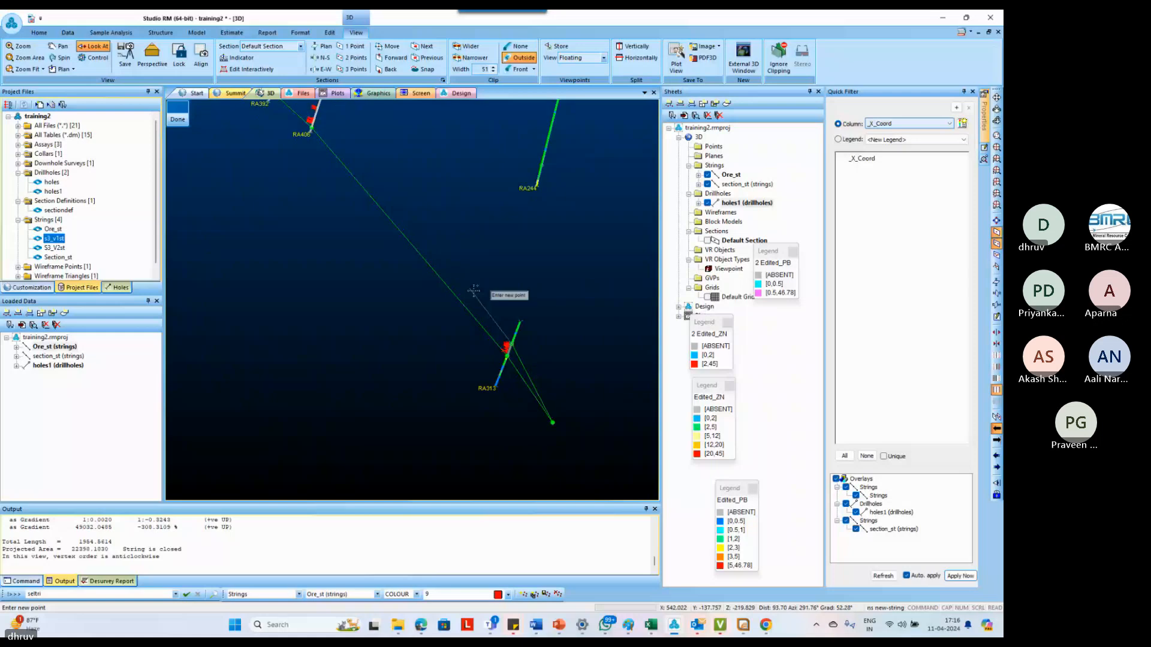
{"action": "scroll", "coordinate": [477, 293], "scroll_direction": "down", "scroll_amount": 4}
{"action": "scroll", "coordinate": [389, 158], "scroll_direction": "up", "scroll_amount": 2}
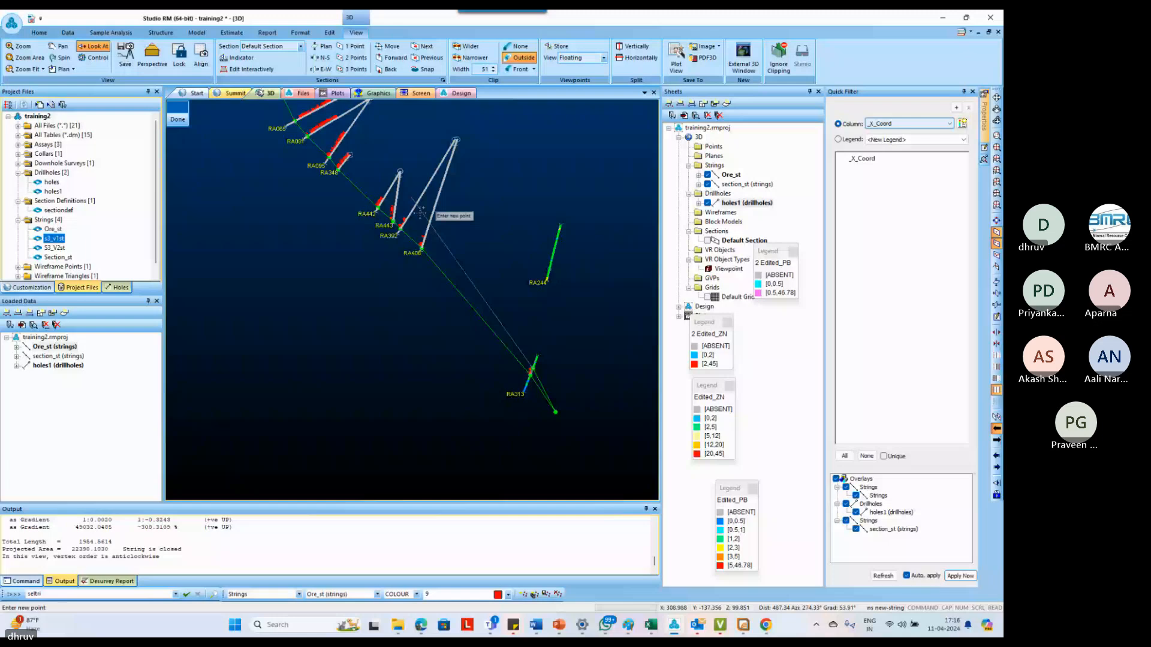
Continue the string up-dip along the intercept tops from RA406 through RA442 and the shallow holes to the surface line, and close it
{"action": "scroll", "coordinate": [421, 212], "scroll_direction": "up", "scroll_amount": 1}
{"action": "right_click", "coordinate": [398, 215]}
{"action": "right_click", "coordinate": [376, 197]}
{"action": "right_click", "coordinate": [365, 183]}
{"action": "right_click", "coordinate": [353, 173]}
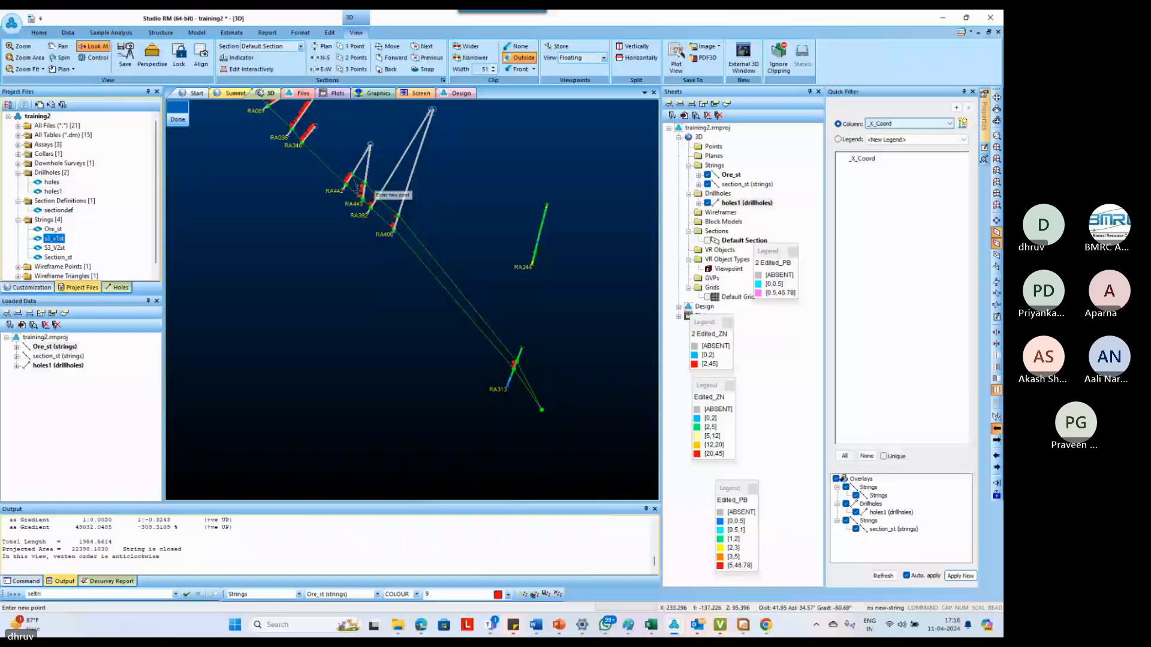
{"action": "scroll", "coordinate": [358, 190], "scroll_direction": "up", "scroll_amount": 3}
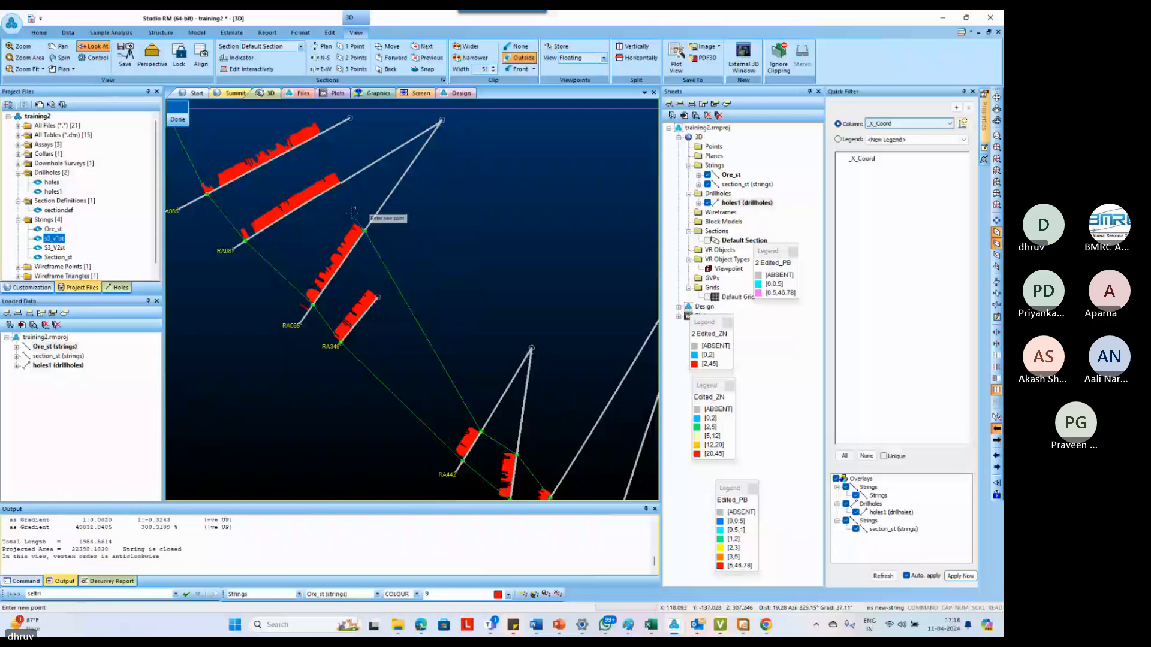
Step the section plane to the section with unoutlined deep intercepts around RA362 and set the clip width to 72
{"action": "left_click", "coordinate": [387, 69]}
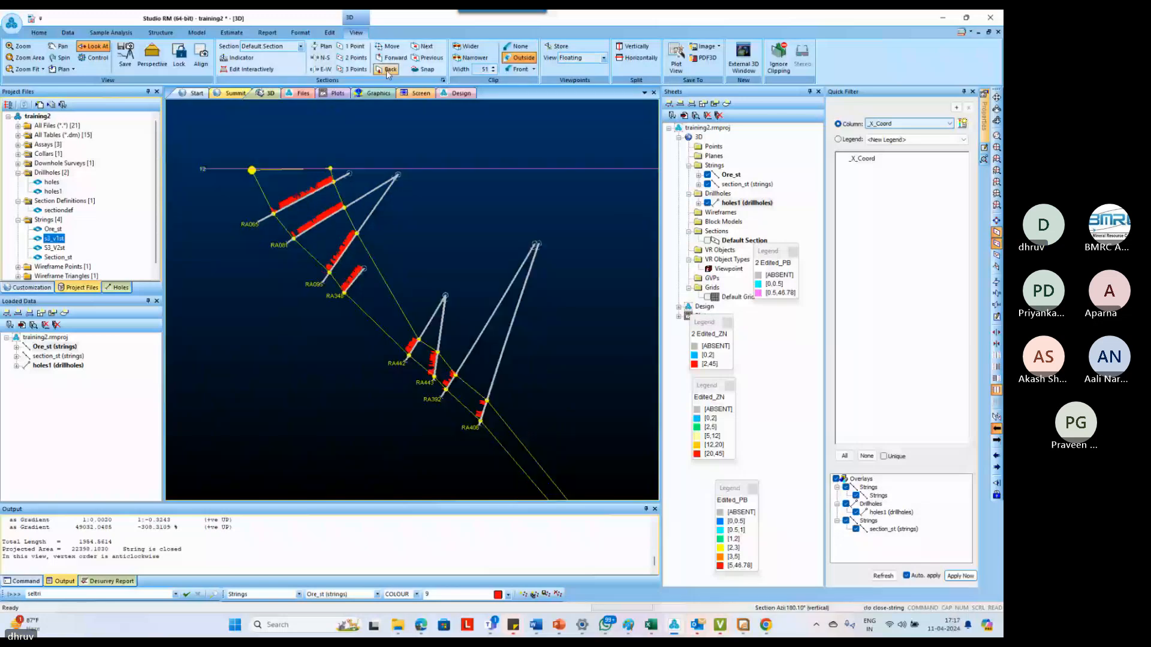
{"action": "left_click", "coordinate": [389, 70]}
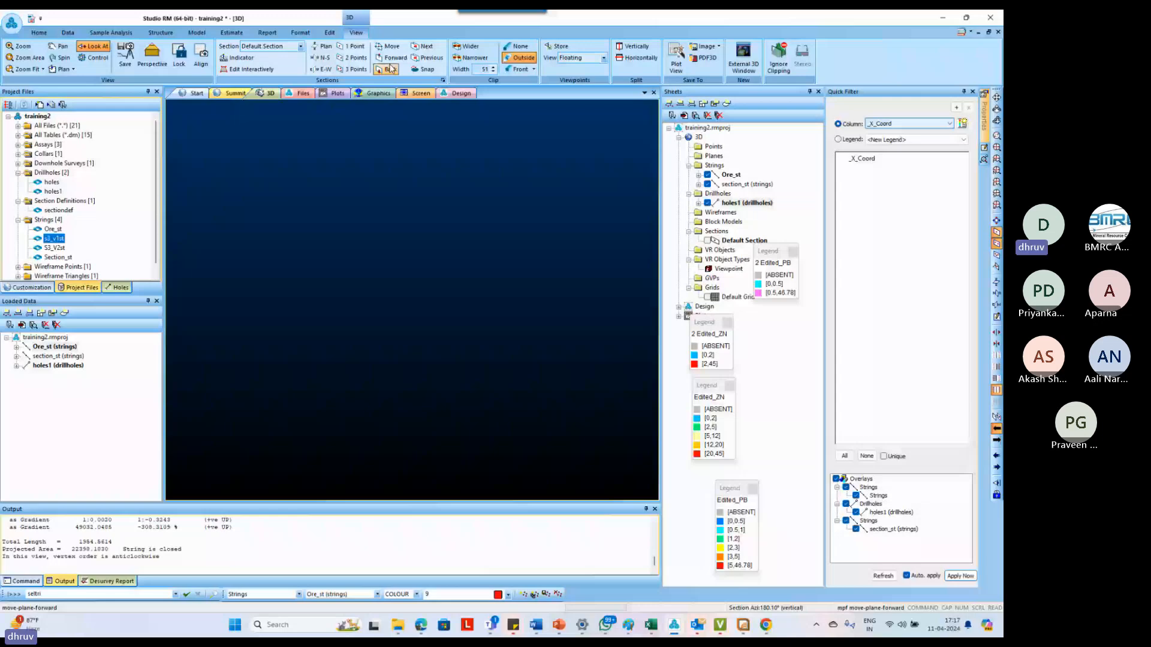
{"action": "left_click", "coordinate": [389, 68]}
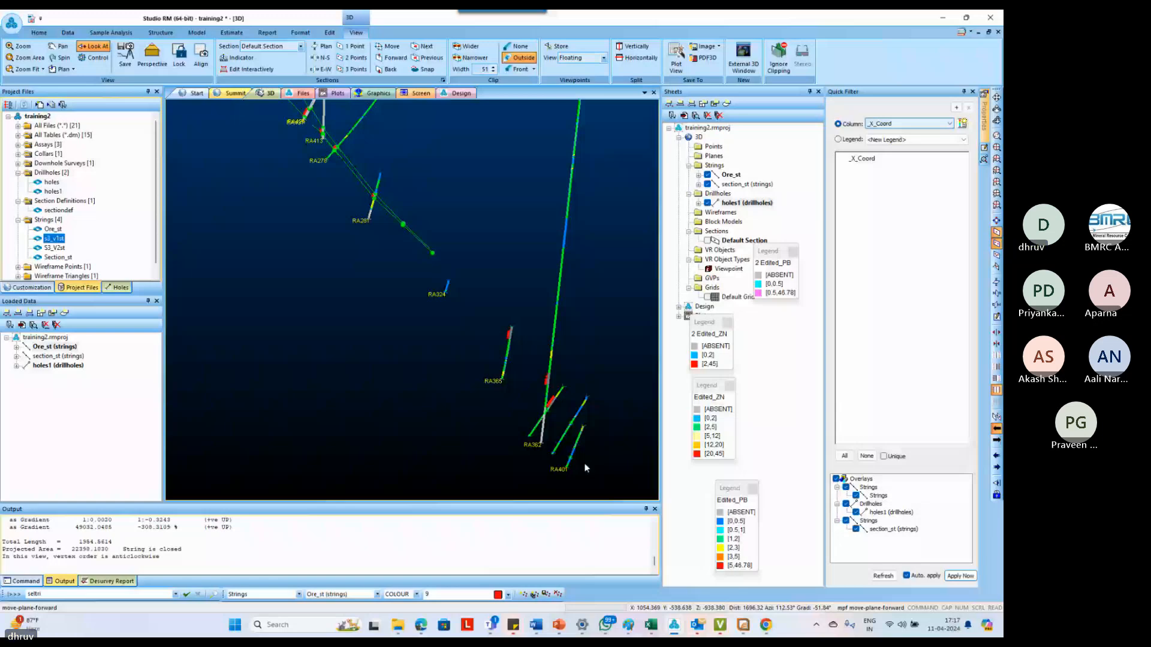
{"action": "left_click", "coordinate": [390, 67]}
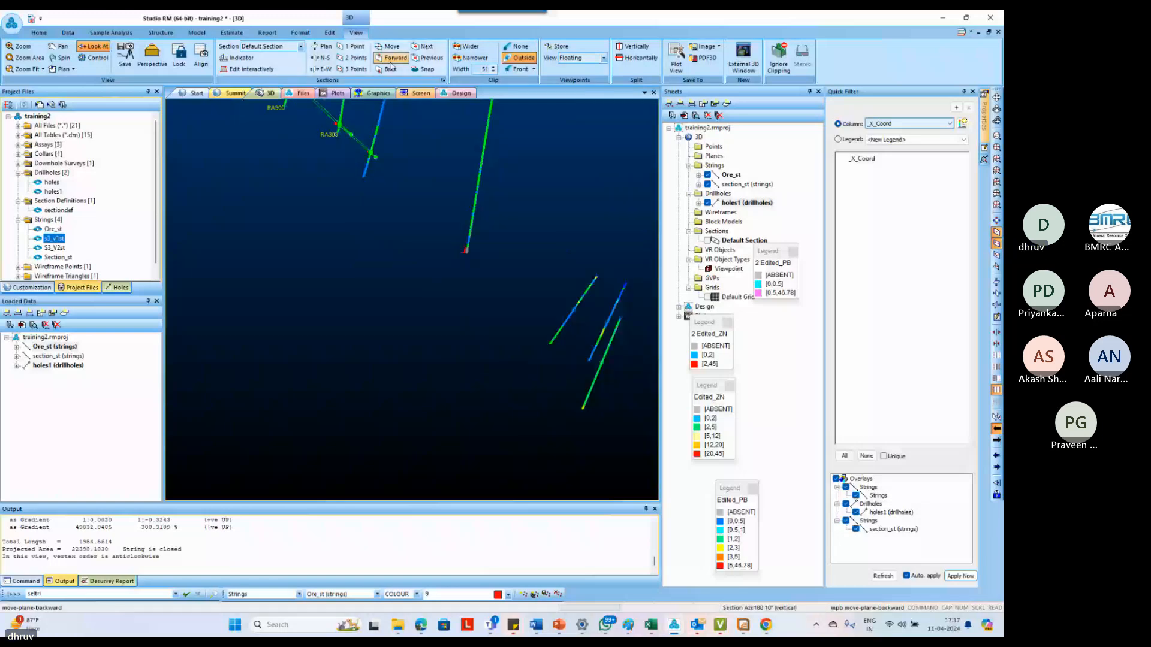
{"action": "left_click", "coordinate": [393, 58]}
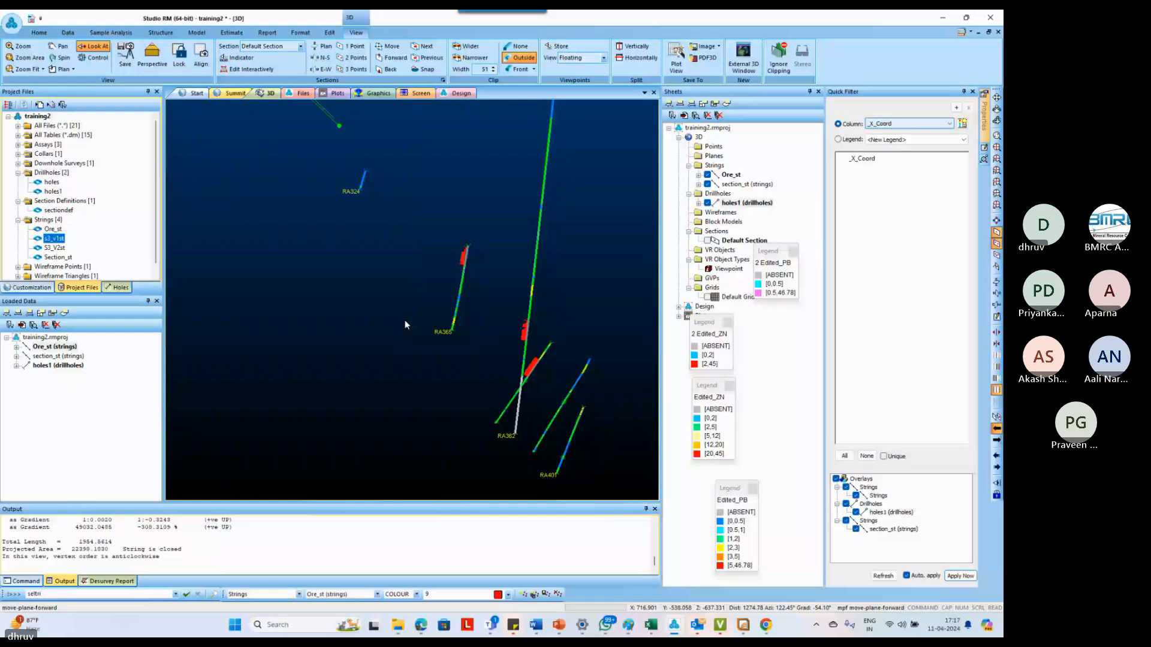
{"action": "left_click", "coordinate": [493, 68]}
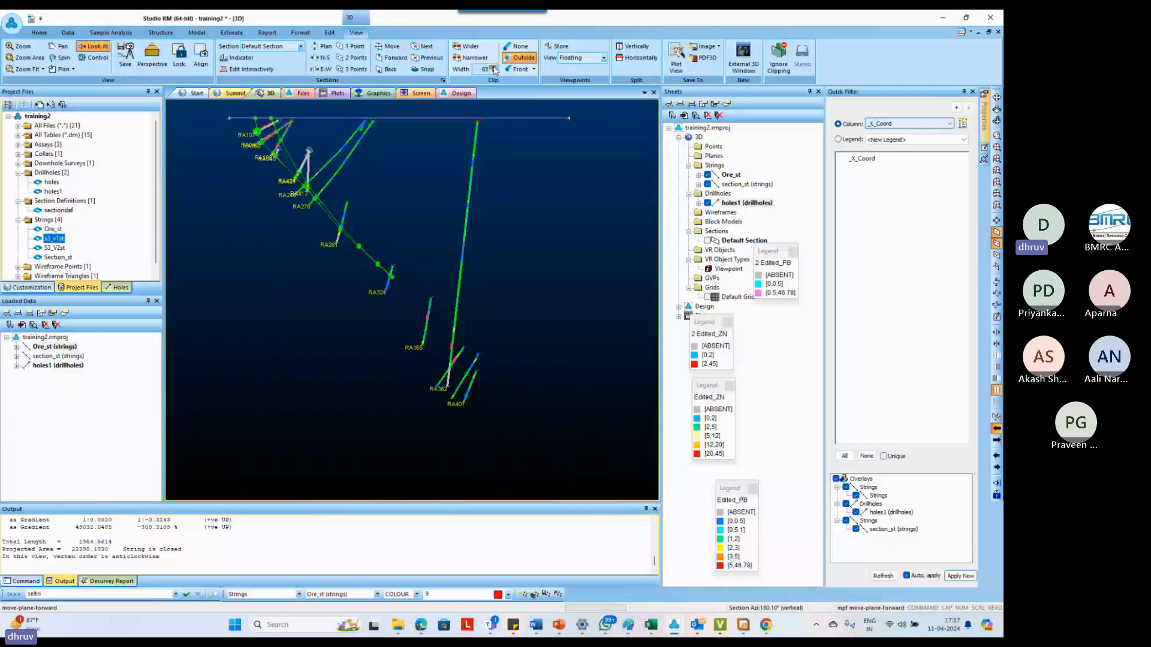
{"action": "left_click", "coordinate": [494, 68]}
{"action": "scroll", "coordinate": [412, 323], "scroll_direction": "up", "scroll_amount": 5}
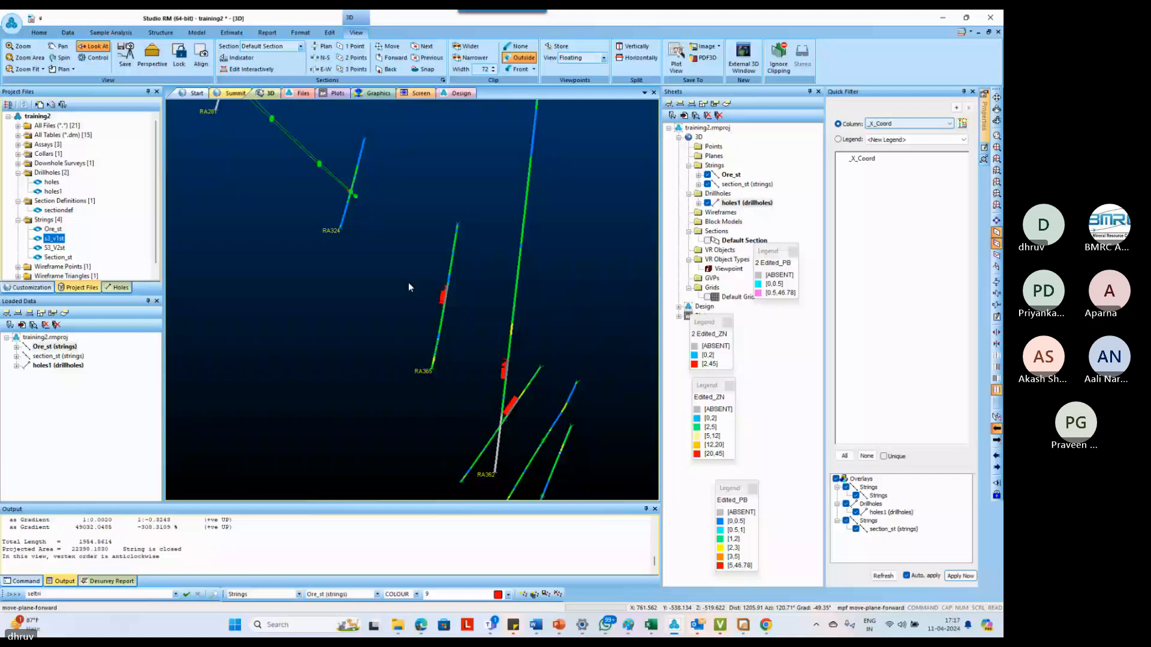
Start a separate string at an up-dip taper point below RA324 and trace the deep ore intercept bottoms down past RA362
{"action": "key", "text": "n"}
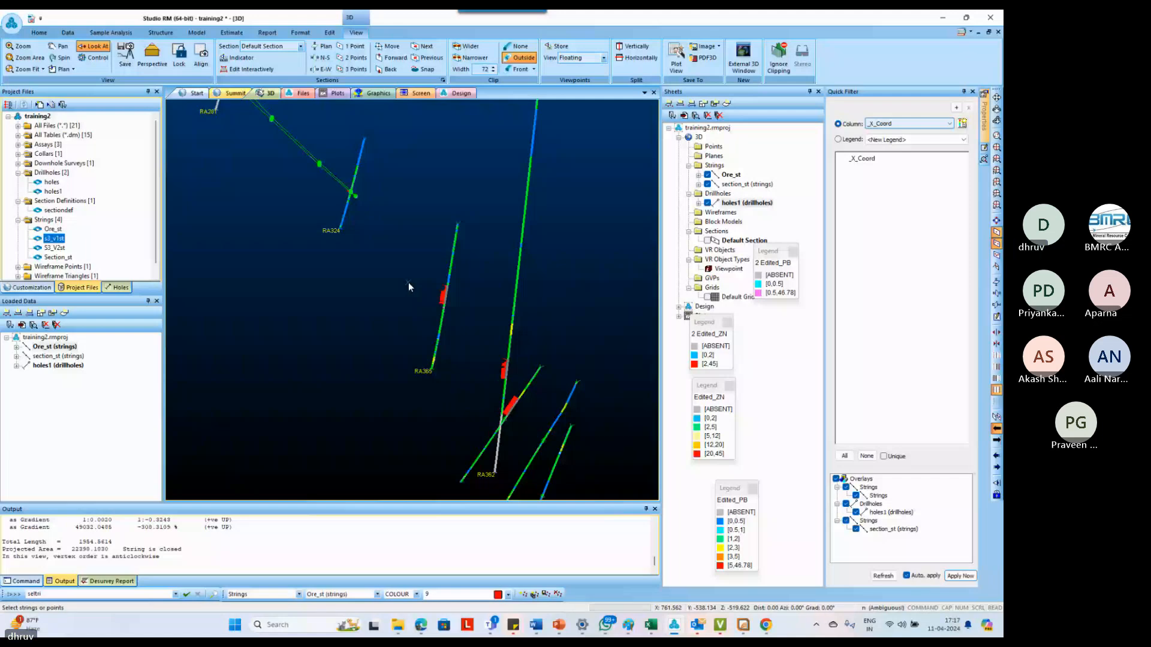
{"action": "key", "text": "s"}
{"action": "left_click", "coordinate": [410, 265]}
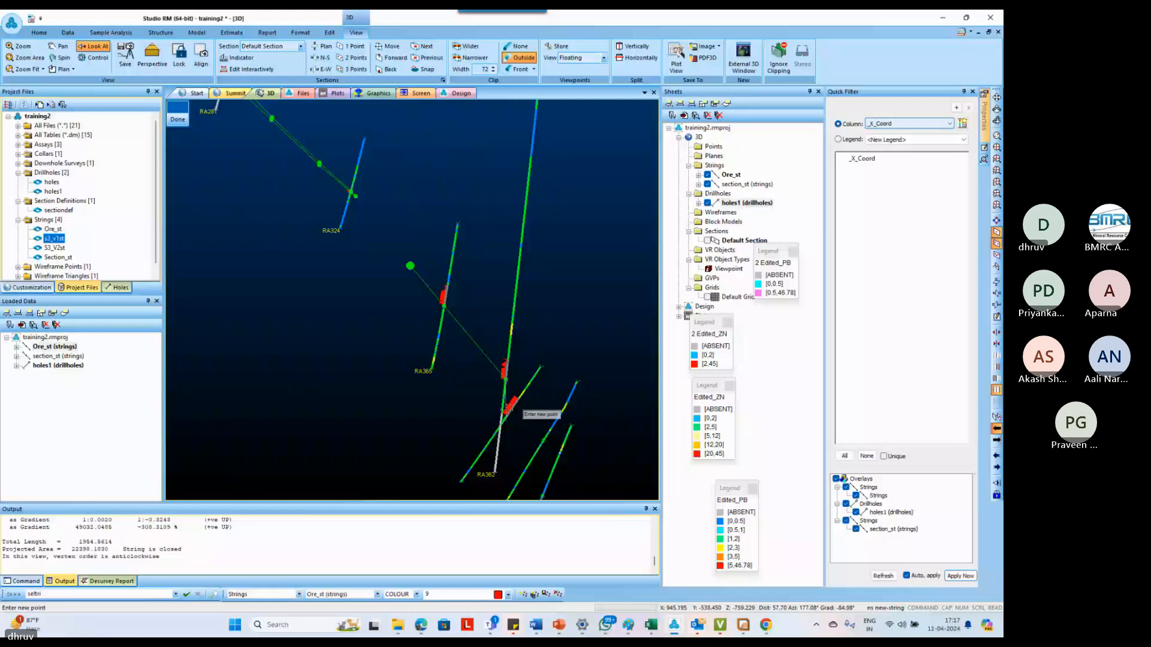
{"action": "scroll", "coordinate": [500, 389], "scroll_direction": "down", "scroll_amount": 2}
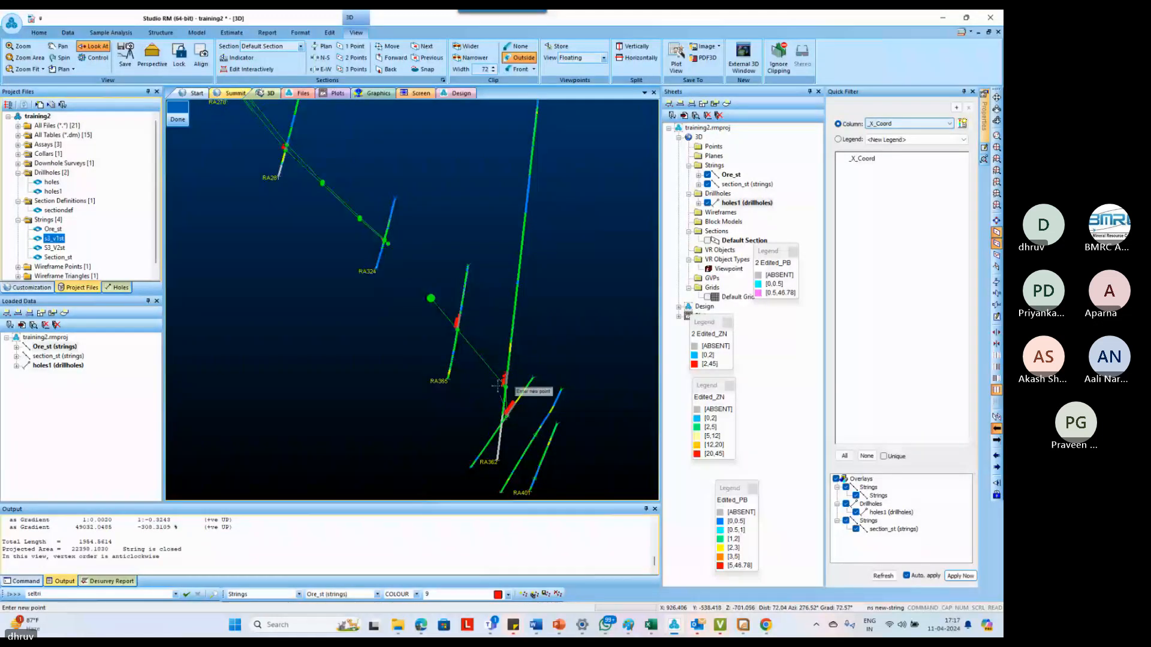
{"action": "scroll", "coordinate": [507, 422], "scroll_direction": "up", "scroll_amount": 1}
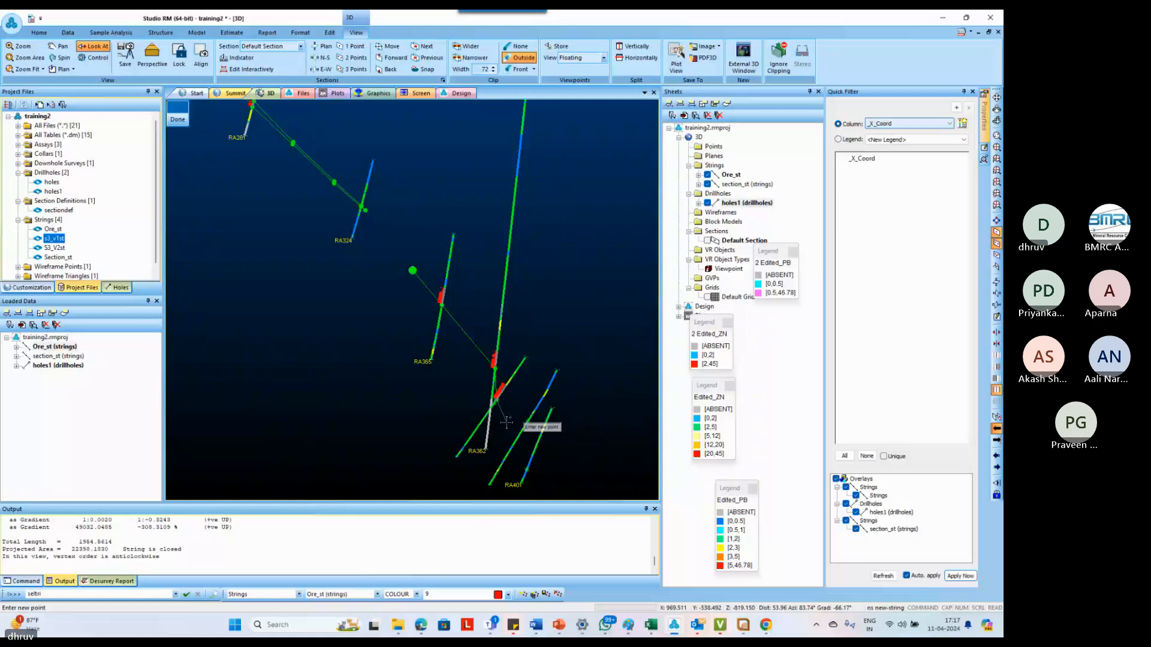
Add a down-dip taper point below the deepest intercept, return along the intercept tops, and close the deep ore outline
{"action": "left_click", "coordinate": [507, 423]}
{"action": "key", "text": "l"}
{"action": "key", "text": "o"}
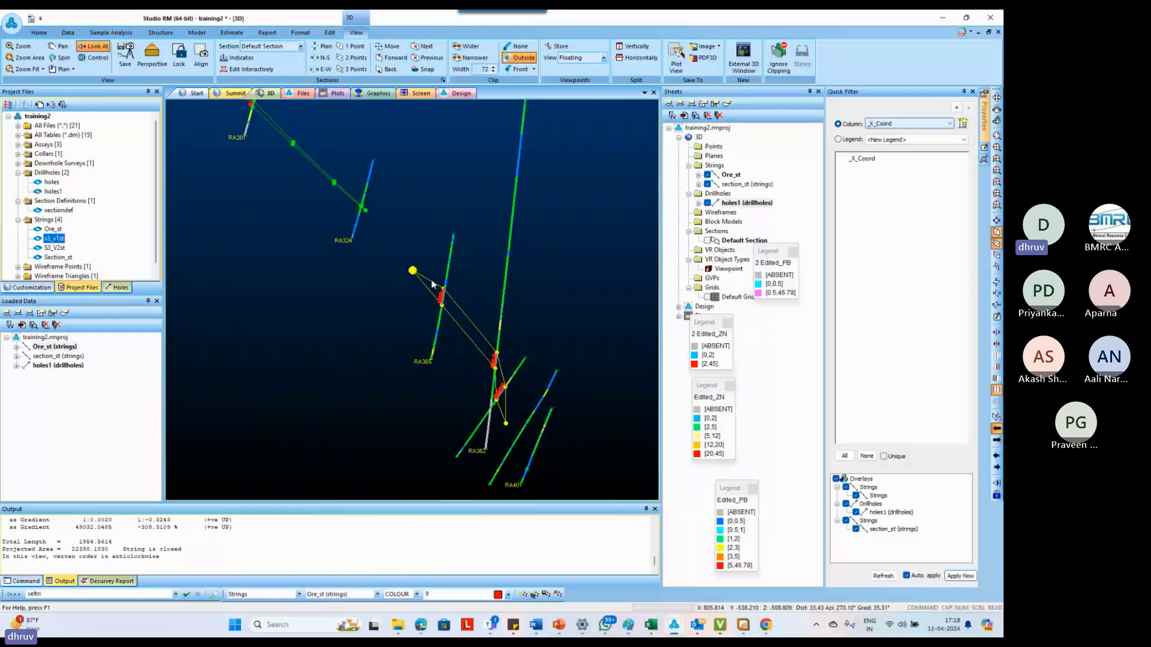
Step the section plane to the unoutlined section containing RA114, RA264 and RA267, and set the clip width to 50
{"action": "scroll", "coordinate": [430, 287], "scroll_direction": "down", "scroll_amount": 3}
{"action": "left_click", "coordinate": [390, 69]}
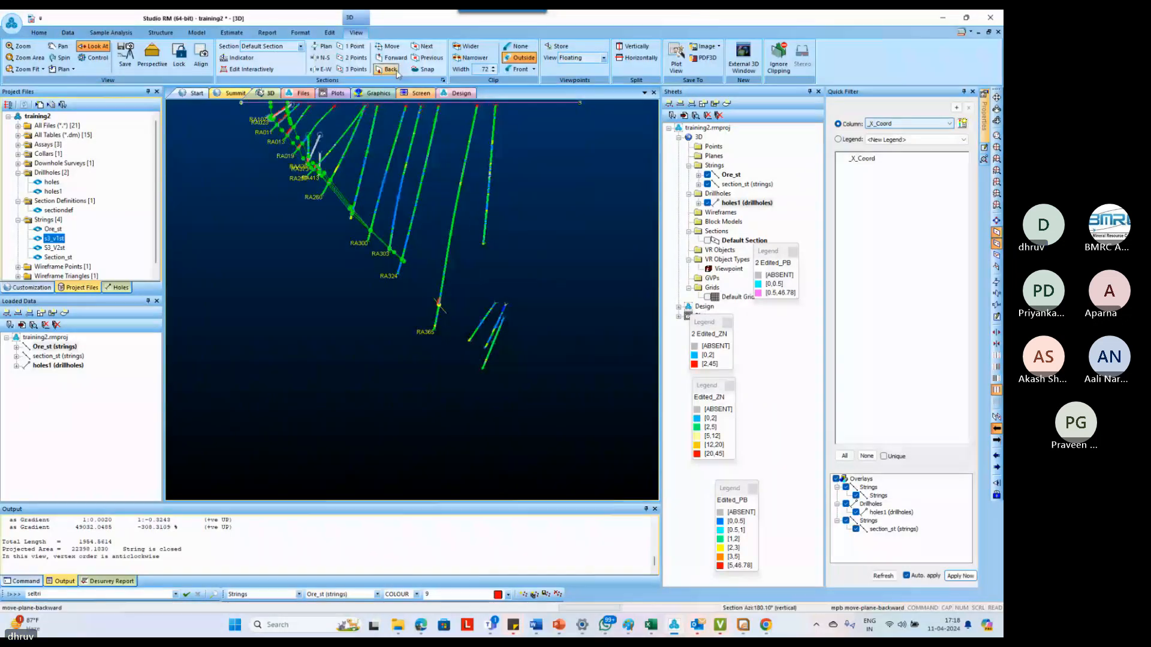
{"action": "left_click", "coordinate": [390, 70]}
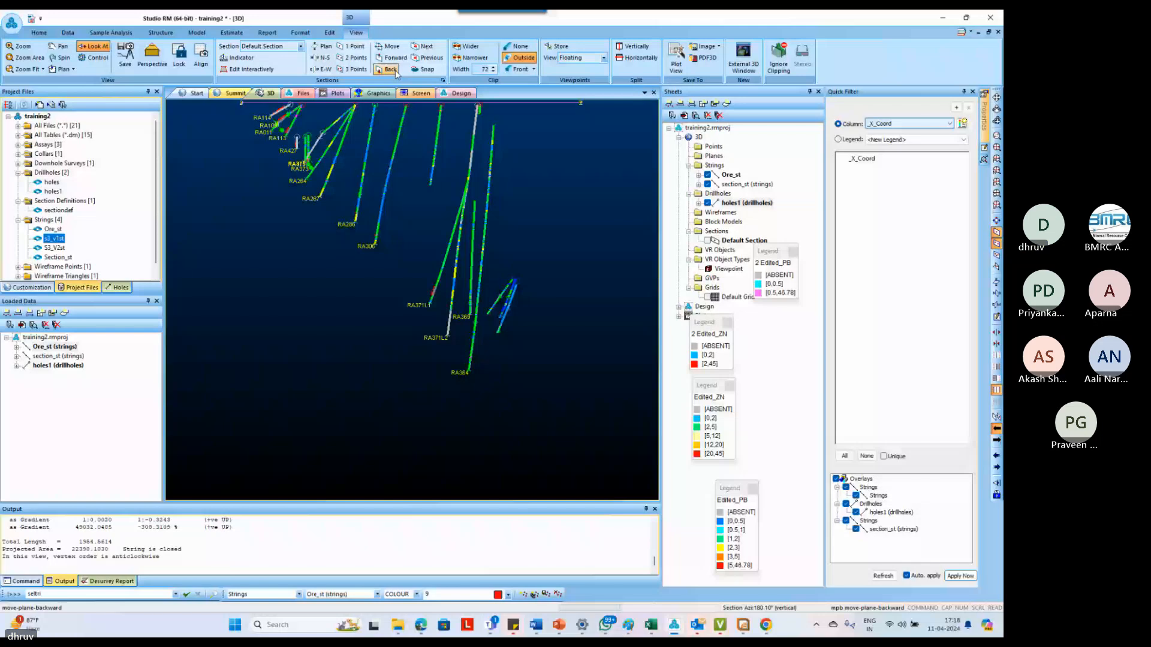
{"action": "left_click", "coordinate": [390, 58]}
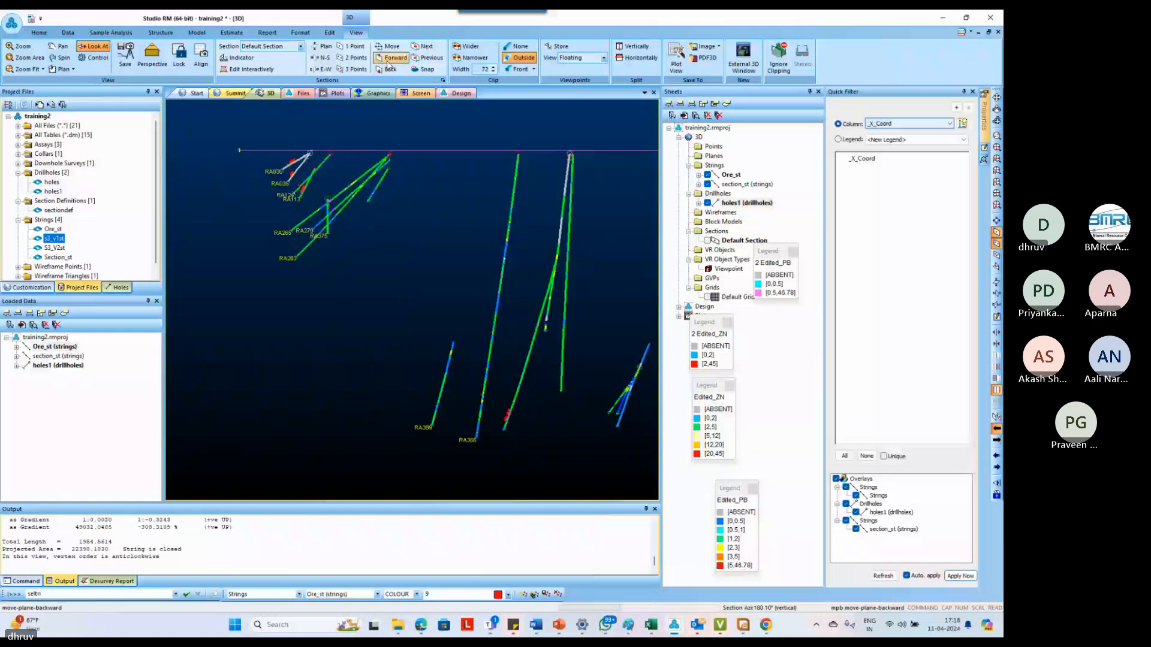
{"action": "left_click", "coordinate": [389, 58]}
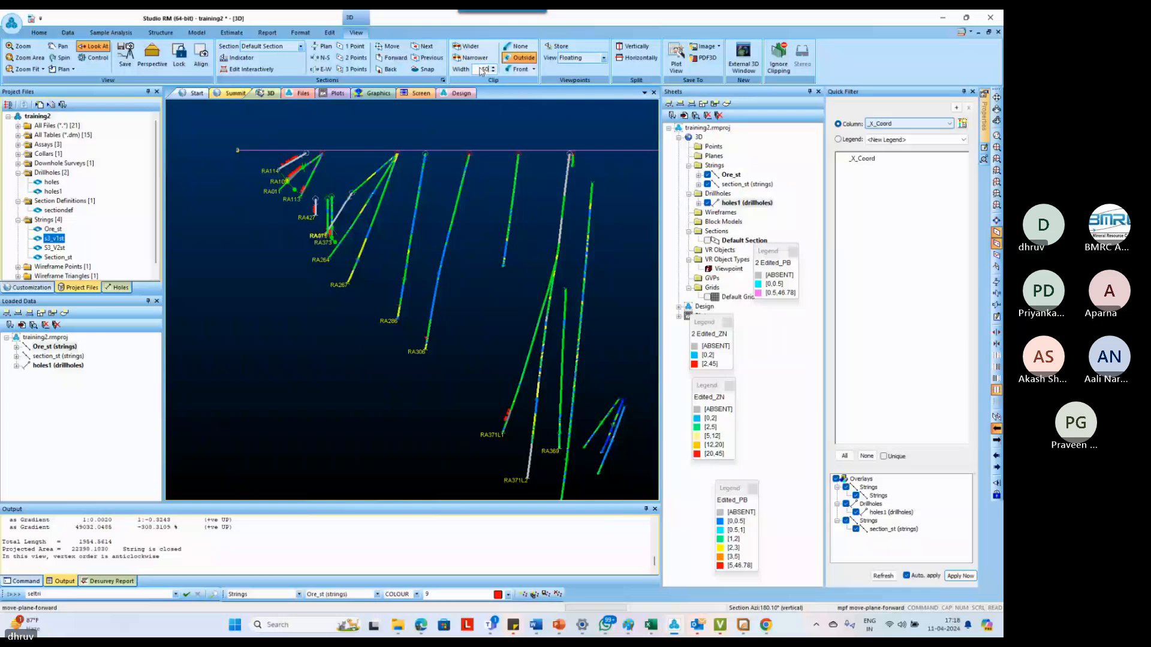
{"action": "scroll", "coordinate": [303, 162], "scroll_direction": "up", "scroll_amount": 3}
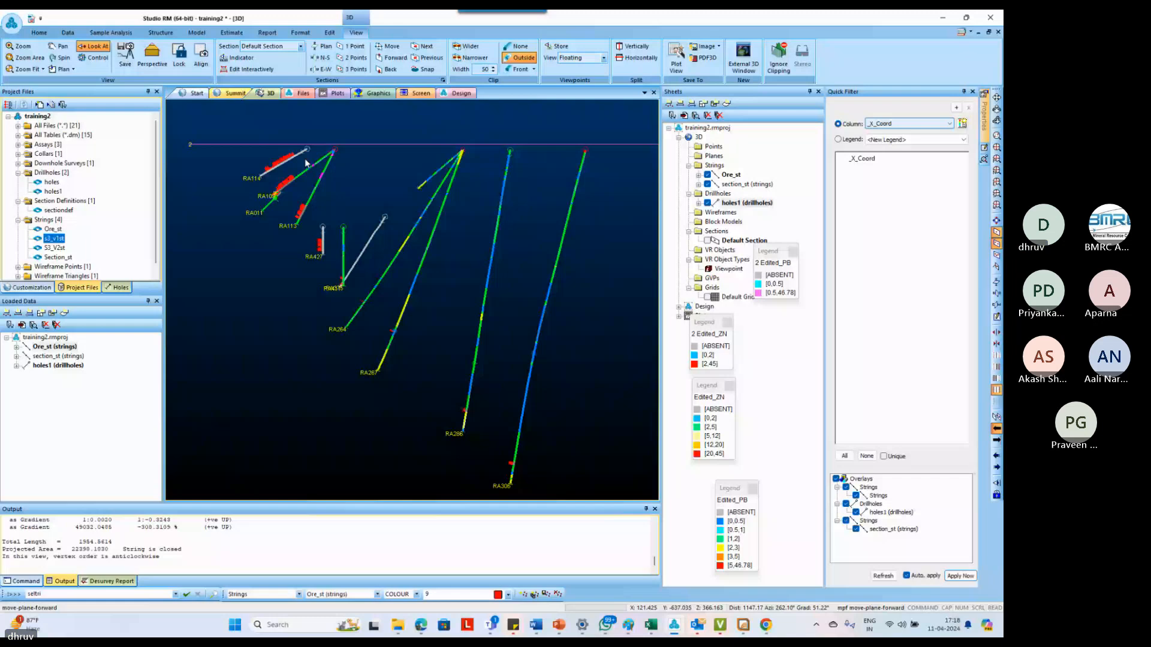
Start a new string at the surface line above RA114 and snap it down along the shallow ore intercept bottoms to RA113
{"action": "left_click", "coordinate": [236, 279]}
{"action": "key", "text": "n"}
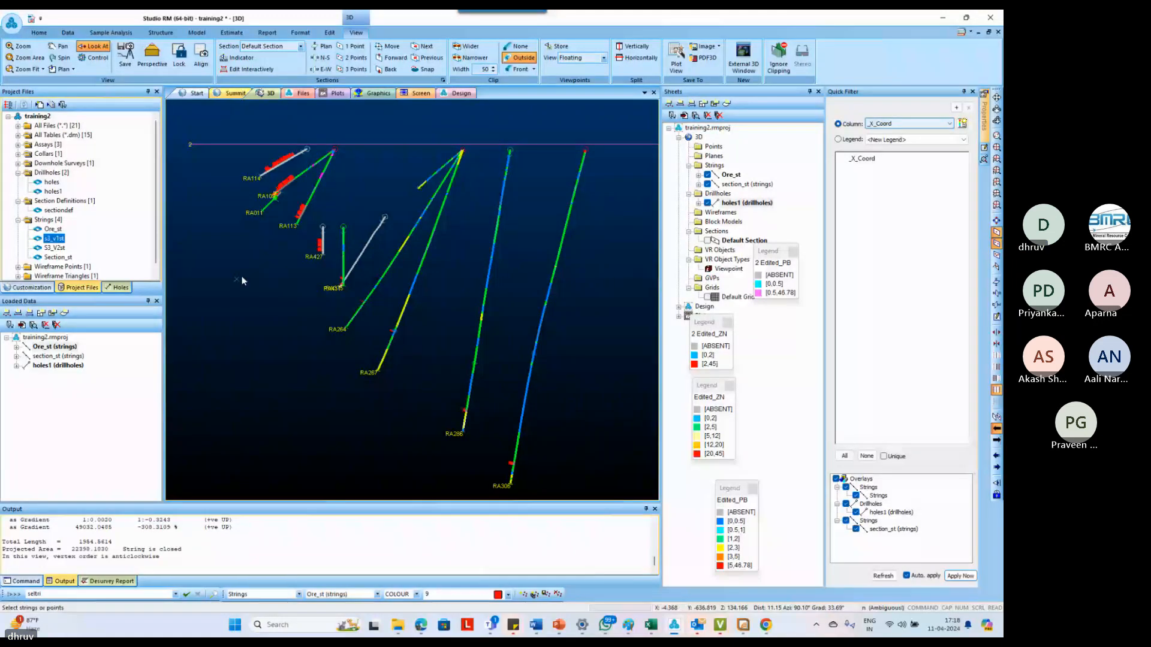
{"action": "key", "text": "s"}
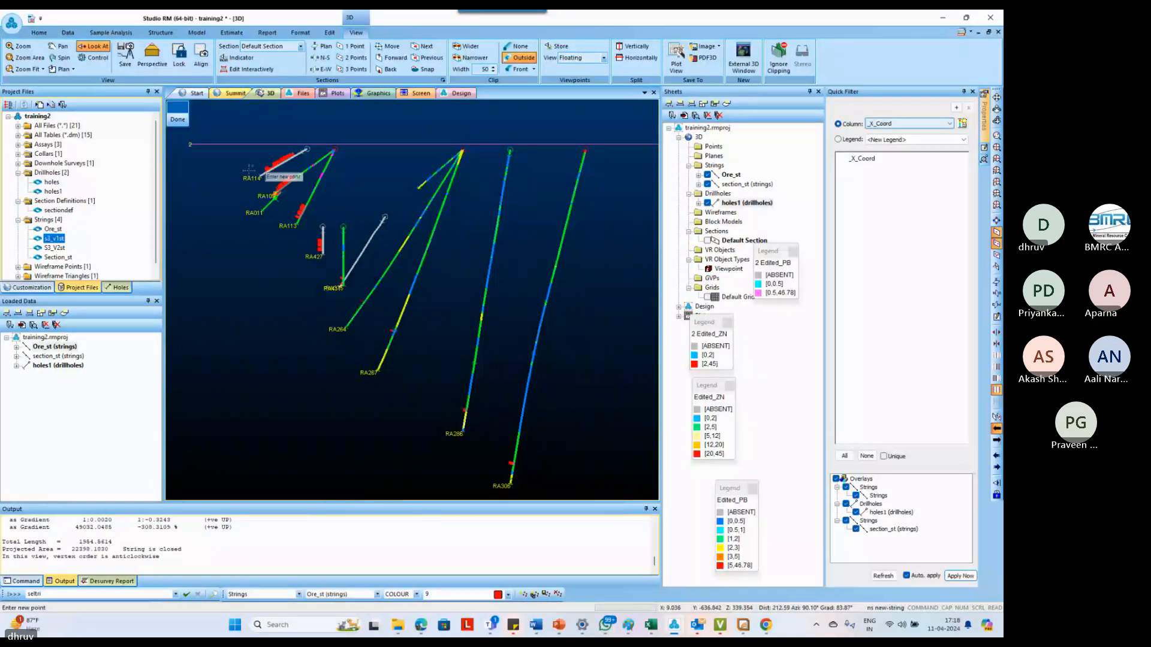
{"action": "left_click", "coordinate": [255, 146]}
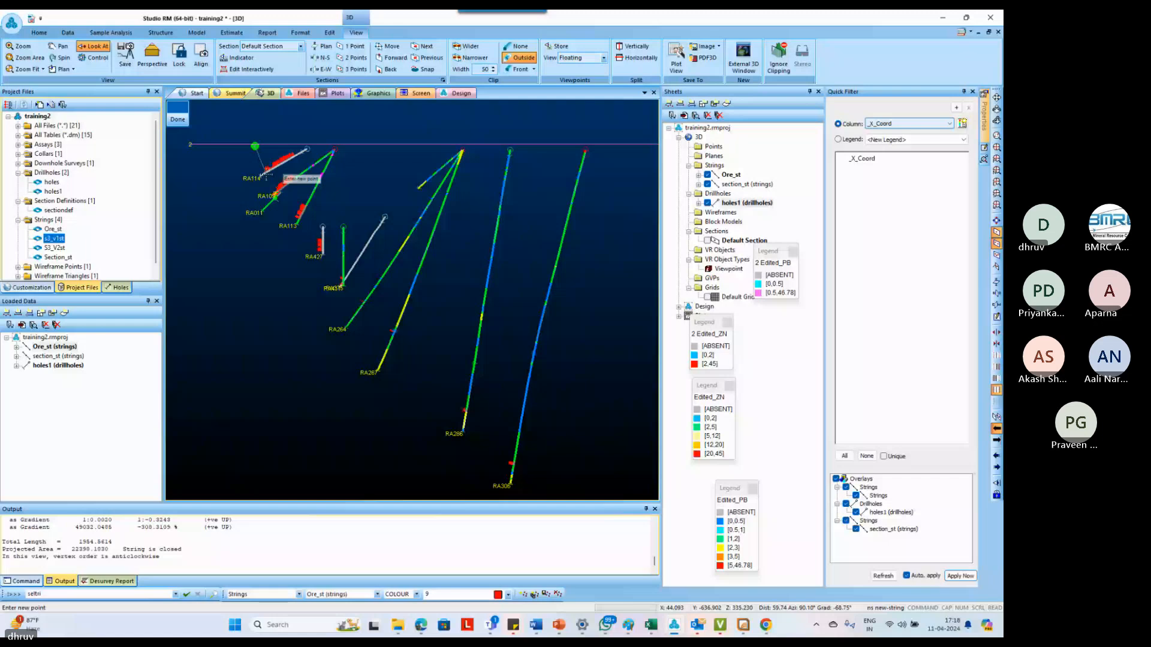
{"action": "scroll", "coordinate": [264, 175], "scroll_direction": "up", "scroll_amount": 3}
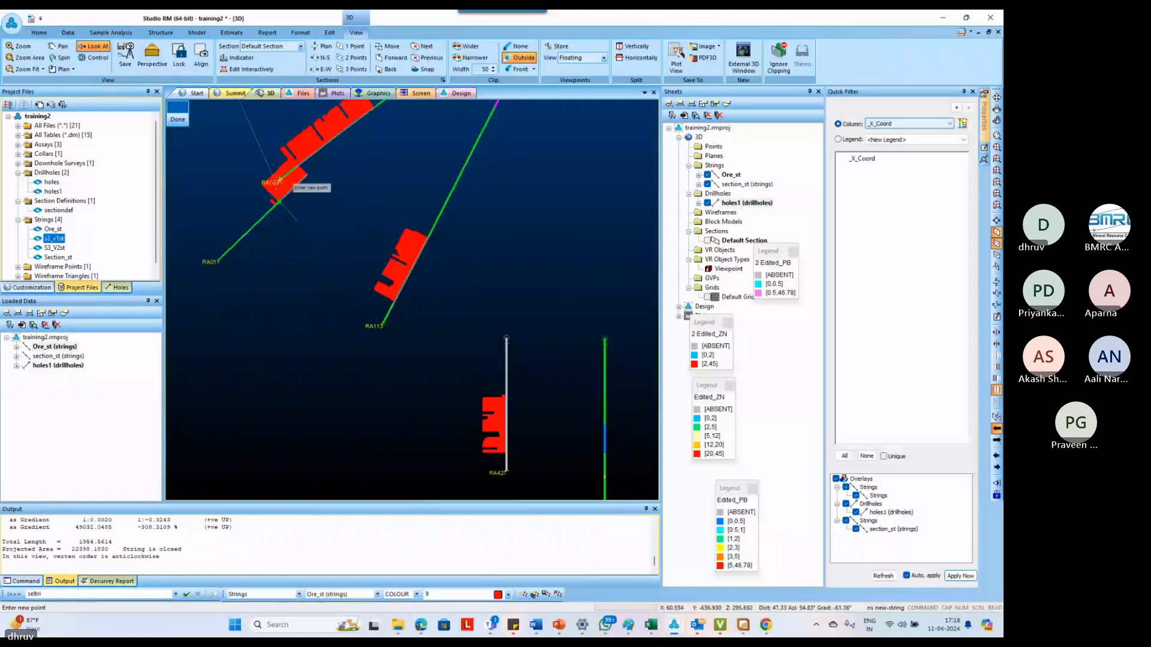
{"action": "scroll", "coordinate": [371, 279], "scroll_direction": "down", "scroll_amount": 1}
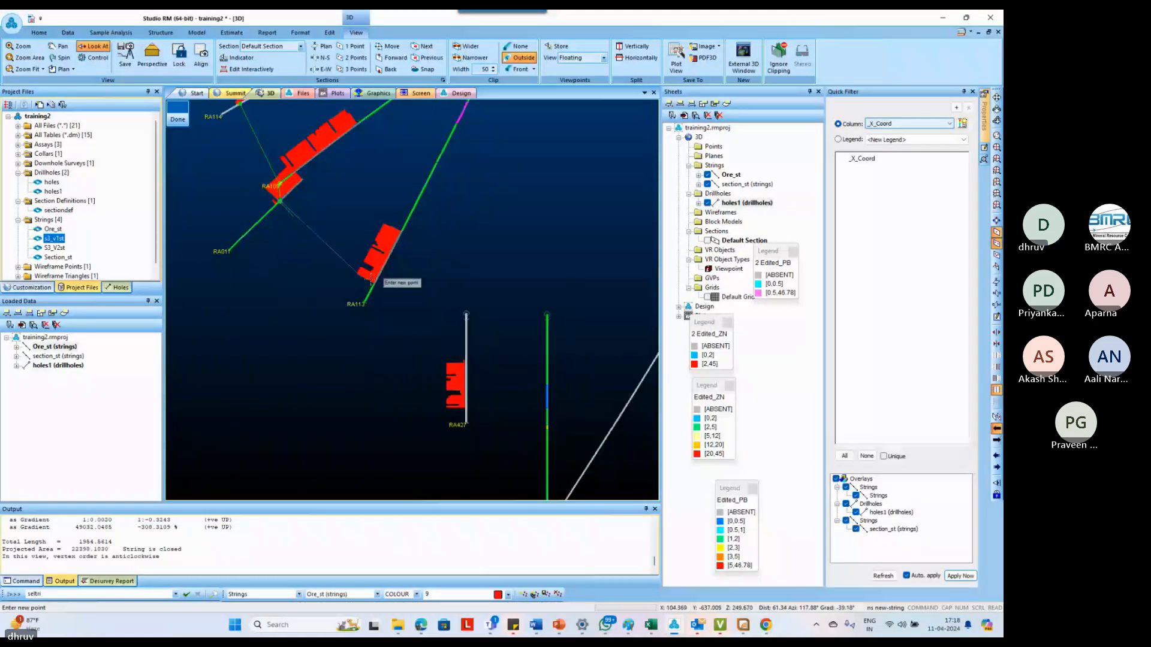
{"action": "left_click", "coordinate": [372, 282]}
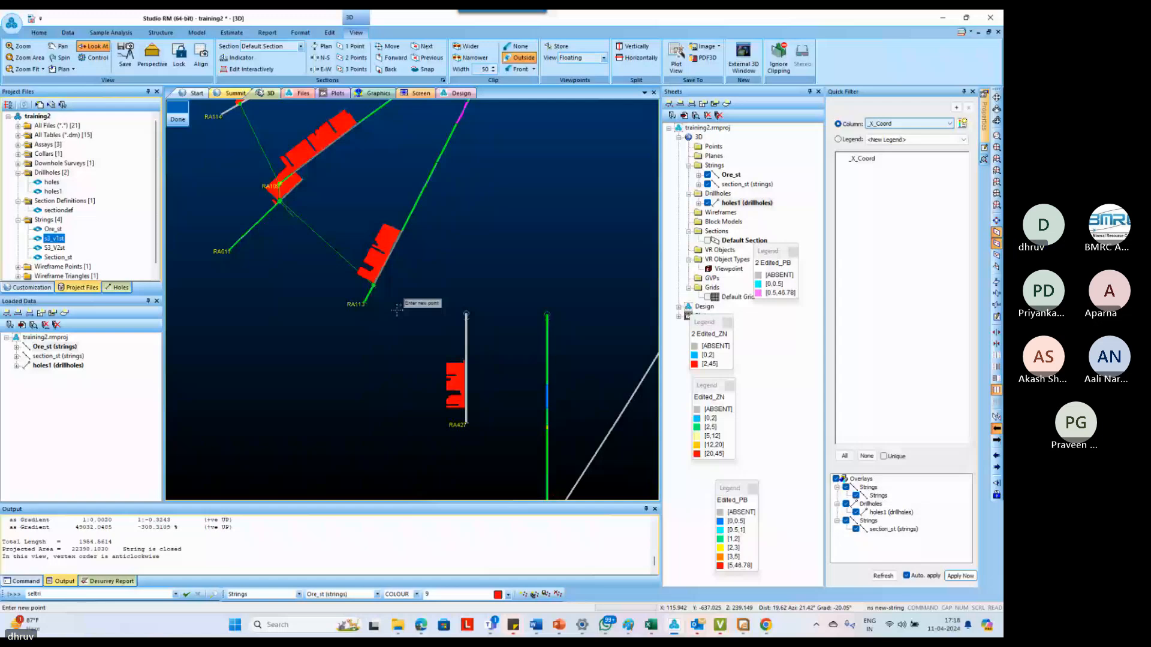
Continue the string along the intercept bottoms through RA427, RA375, RA264 and RA267, and add a taper point down-dip
{"action": "scroll", "coordinate": [397, 310], "scroll_direction": "down", "scroll_amount": 3}
{"action": "scroll", "coordinate": [440, 388], "scroll_direction": "up", "scroll_amount": 3}
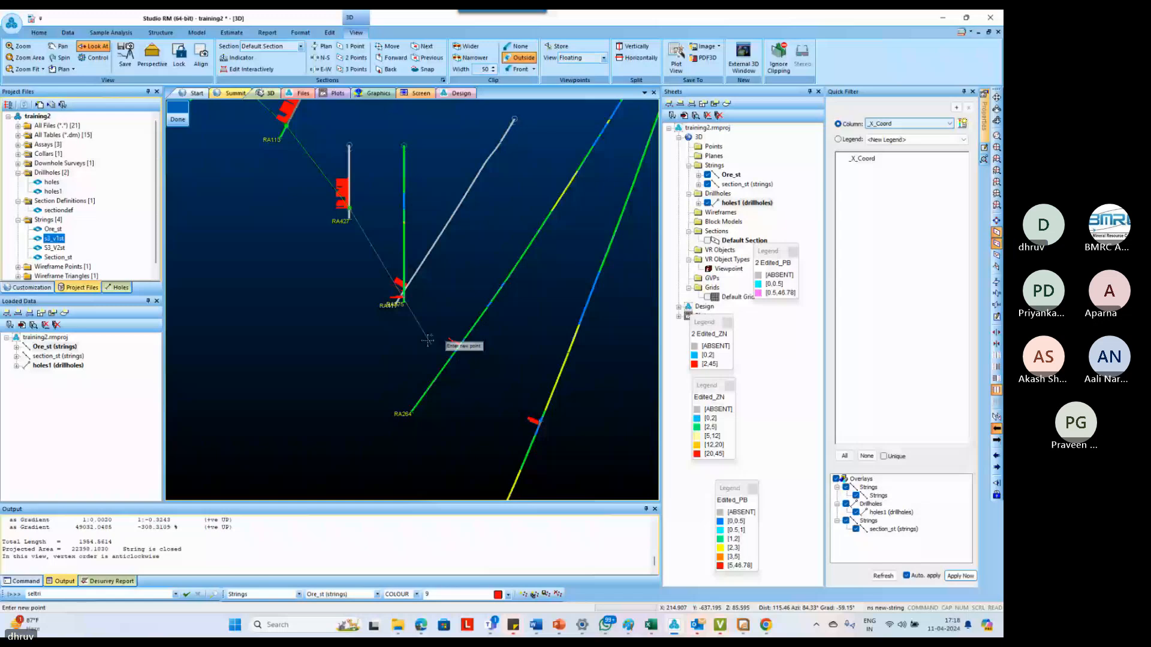
{"action": "right_click", "coordinate": [404, 292]}
{"action": "scroll", "coordinate": [428, 335], "scroll_direction": "up", "scroll_amount": 1}
{"action": "right_click", "coordinate": [460, 337]}
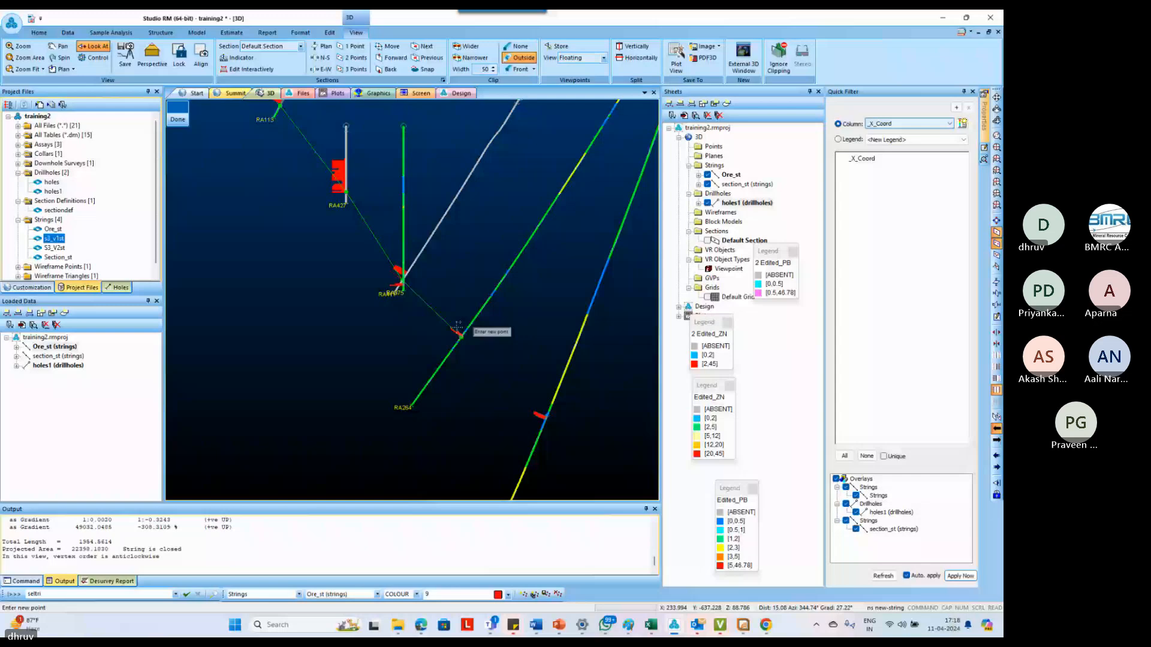
{"action": "scroll", "coordinate": [458, 326], "scroll_direction": "up", "scroll_amount": 3}
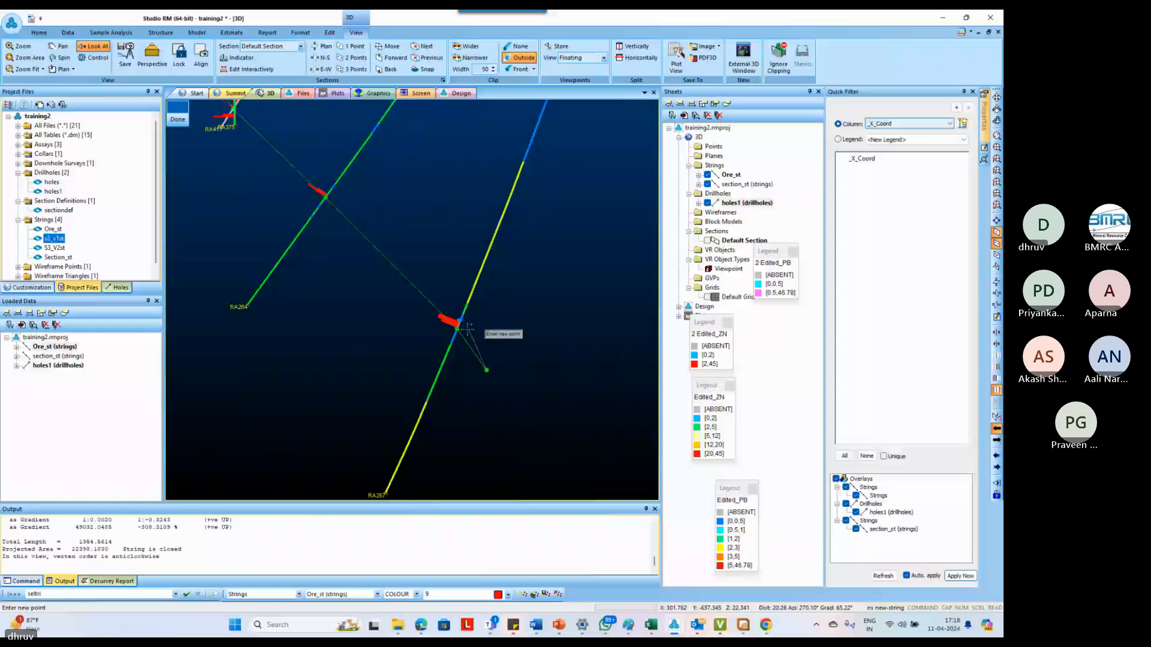
Continue the string back up-dip, snapping along the intercept tops from RA267 to RA113
{"action": "scroll", "coordinate": [340, 221], "scroll_direction": "down", "scroll_amount": 3}
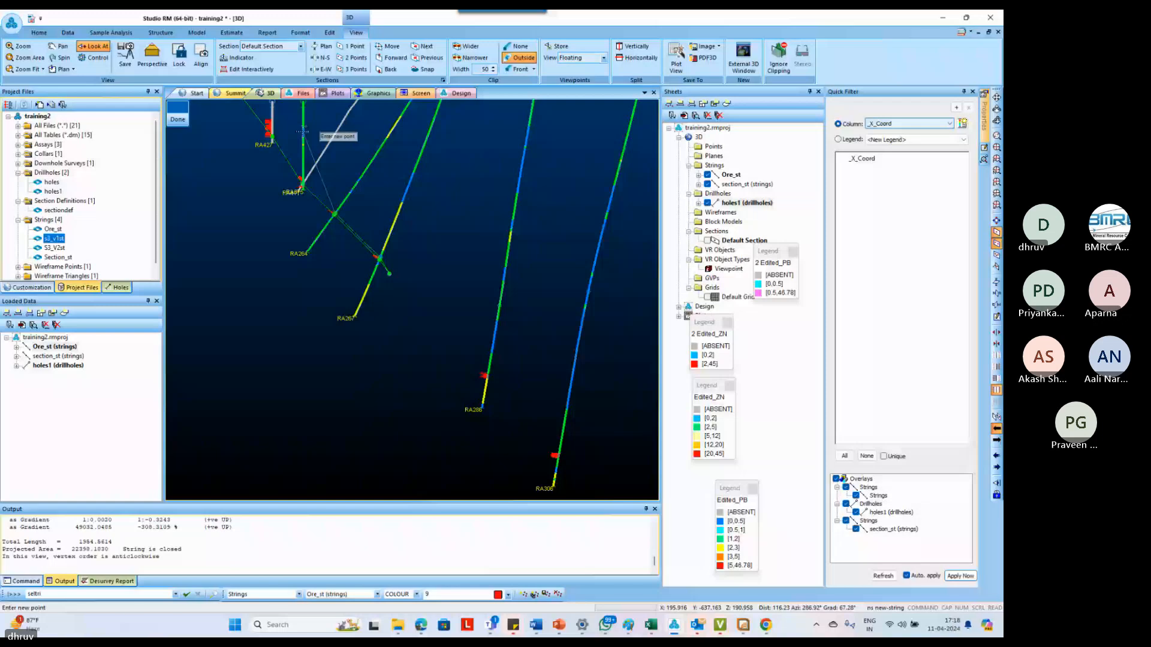
{"action": "scroll", "coordinate": [302, 130], "scroll_direction": "down", "scroll_amount": 1}
{"action": "right_click", "coordinate": [317, 236]}
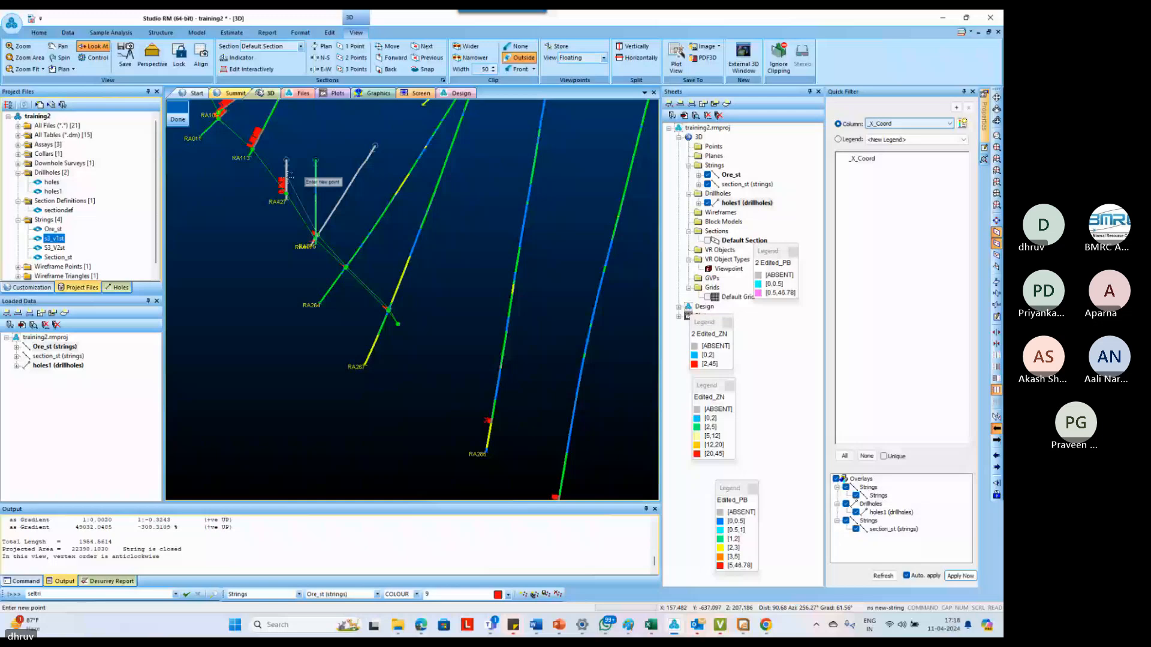
{"action": "right_click", "coordinate": [287, 177]}
{"action": "right_click", "coordinate": [263, 130]}
{"action": "scroll", "coordinate": [271, 210], "scroll_direction": "up", "scroll_amount": 2}
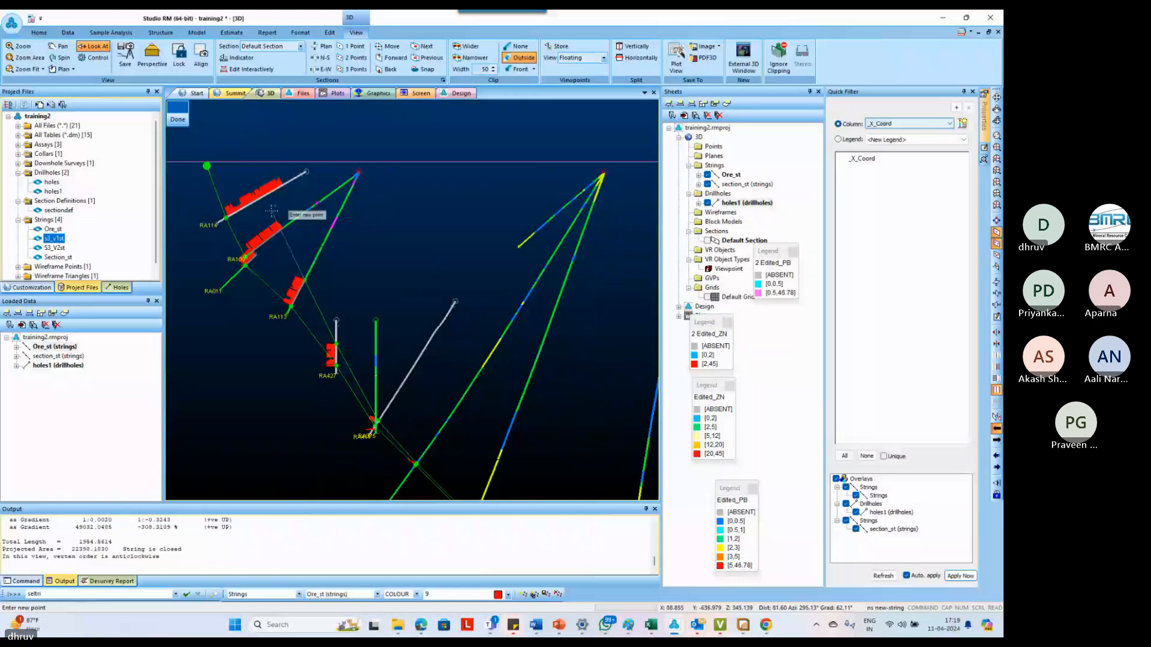
Snap the string to the remaining shallow intercept tops up to the surface line and close the ore outline
{"action": "right_click", "coordinate": [281, 227]}
{"action": "right_click", "coordinate": [281, 186]}
{"action": "right_click", "coordinate": [282, 162]}
{"action": "key", "text": "c"}
{"action": "key", "text": "l"}
{"action": "key", "text": "o"}
{"action": "scroll", "coordinate": [285, 221], "scroll_direction": "down", "scroll_amount": 2}
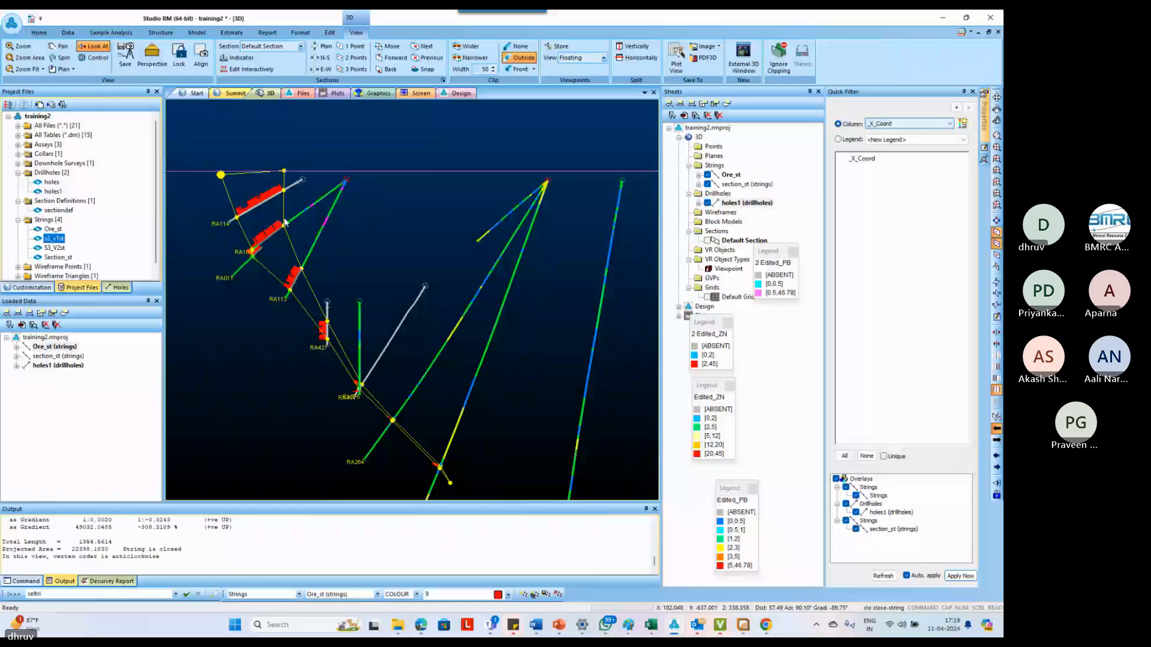
Start a new string above the next deep lens down-dip of RA267 and snap it to the two intercept bottoms
{"action": "scroll", "coordinate": [285, 221], "scroll_direction": "down", "scroll_amount": 3}
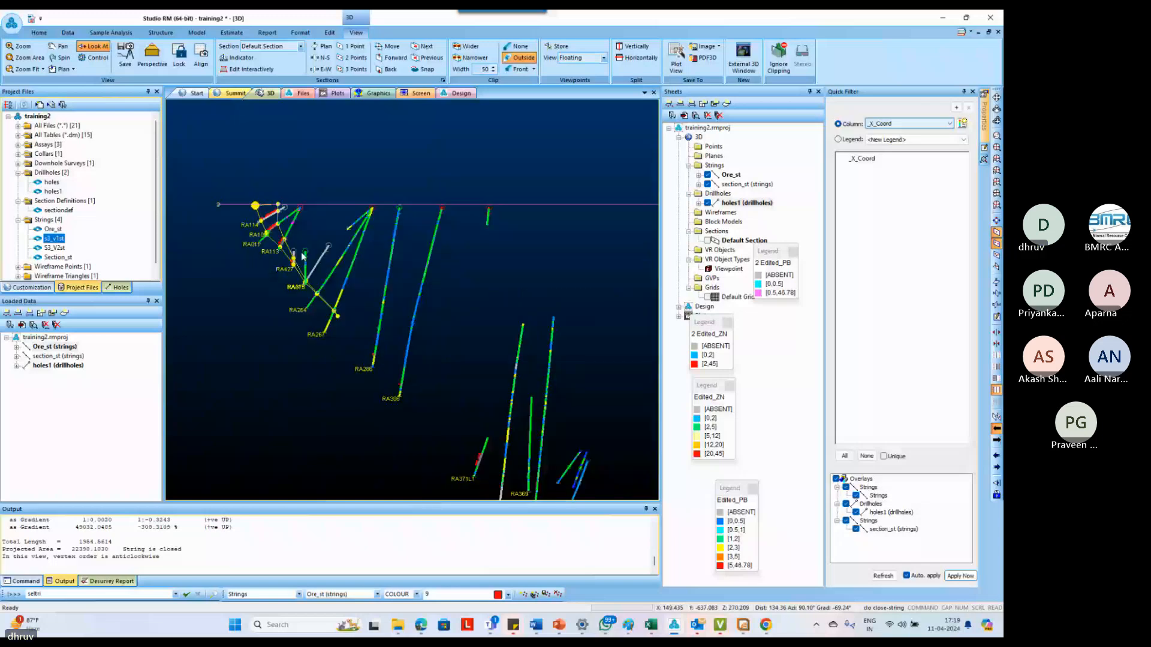
{"action": "scroll", "coordinate": [387, 382], "scroll_direction": "up", "scroll_amount": 5}
{"action": "key", "text": "n"}
{"action": "key", "text": "s"}
{"action": "left_click", "coordinate": [326, 272]}
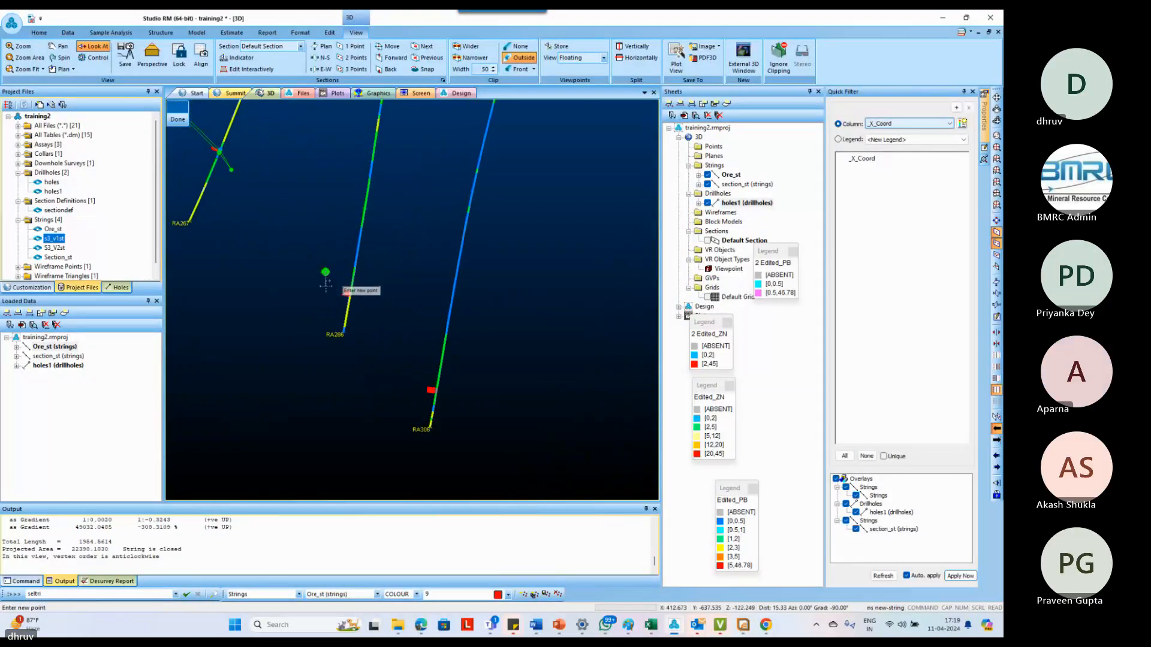
{"action": "scroll", "coordinate": [355, 290], "scroll_direction": "up", "scroll_amount": 3}
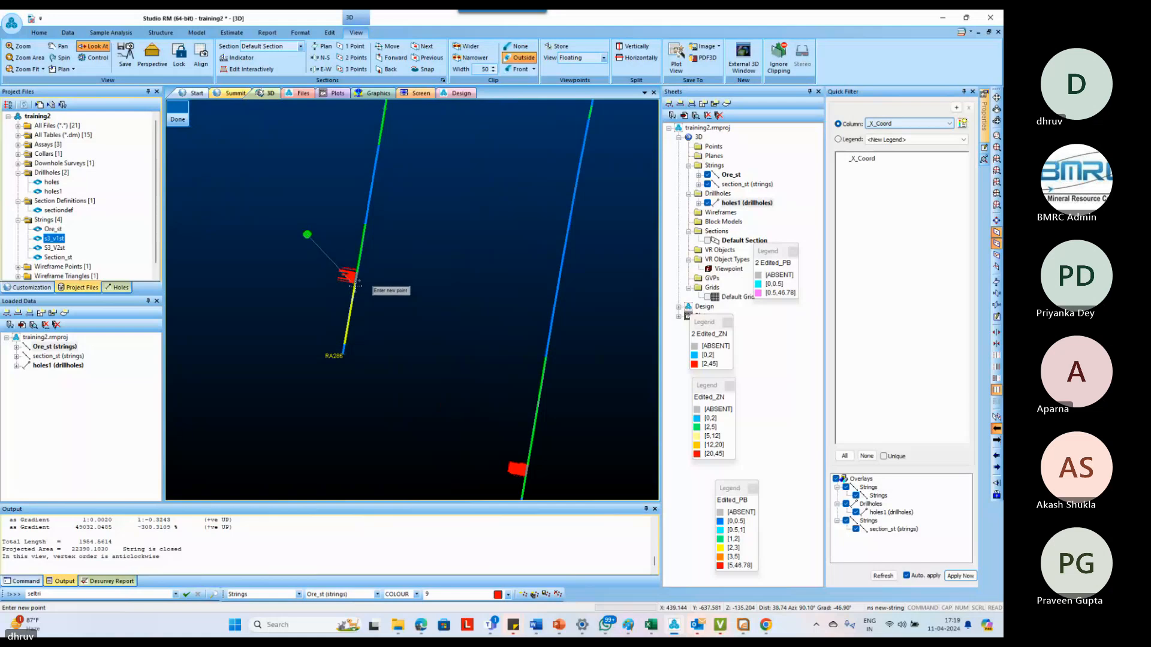
{"action": "scroll", "coordinate": [368, 320], "scroll_direction": "down", "scroll_amount": 1}
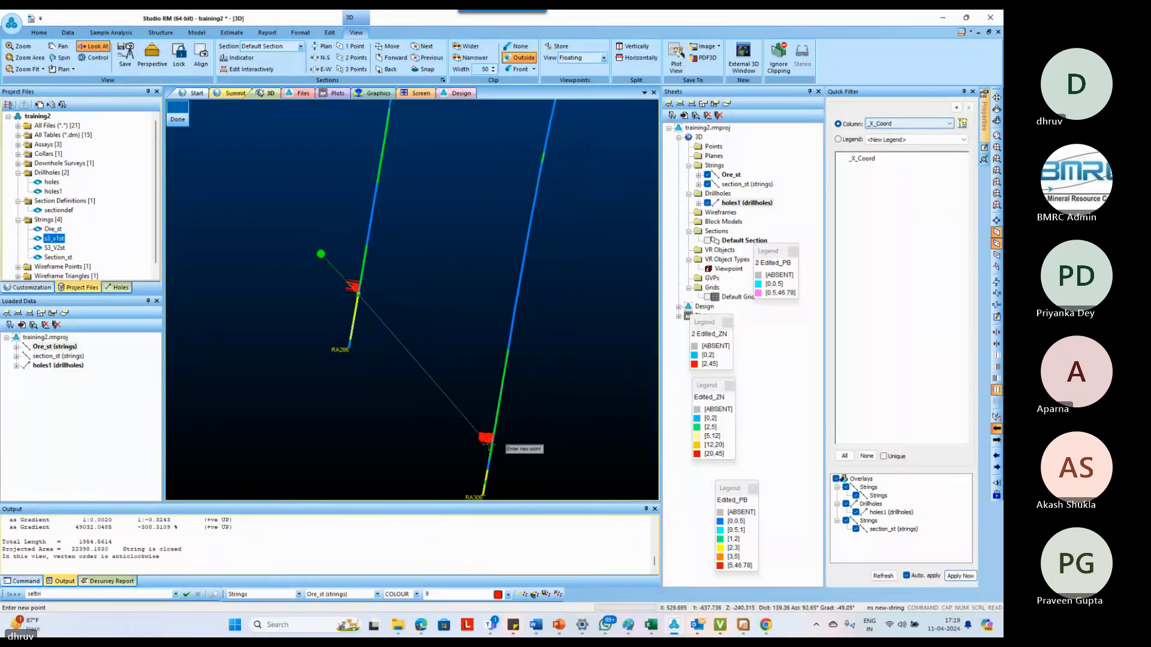
{"action": "scroll", "coordinate": [488, 440], "scroll_direction": "down", "scroll_amount": 3}
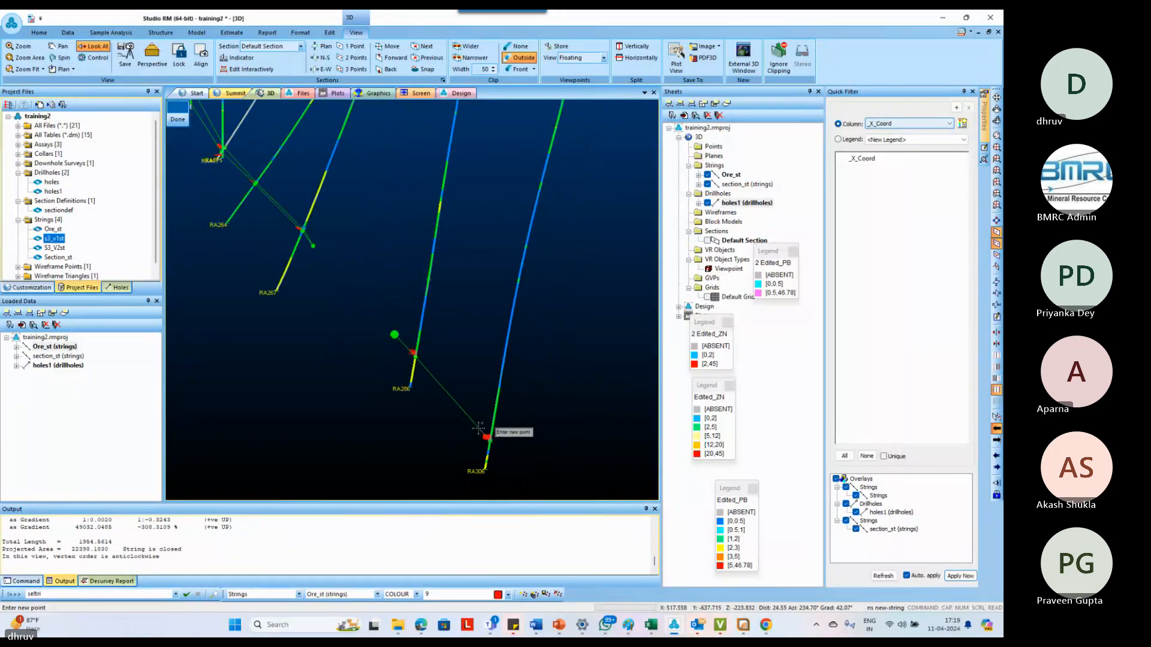
Add a taper point below the lens's deepest intercept, return along both intercept tops, and close the outline
{"action": "scroll", "coordinate": [471, 419], "scroll_direction": "down", "scroll_amount": 4}
{"action": "scroll", "coordinate": [513, 468], "scroll_direction": "up", "scroll_amount": 3}
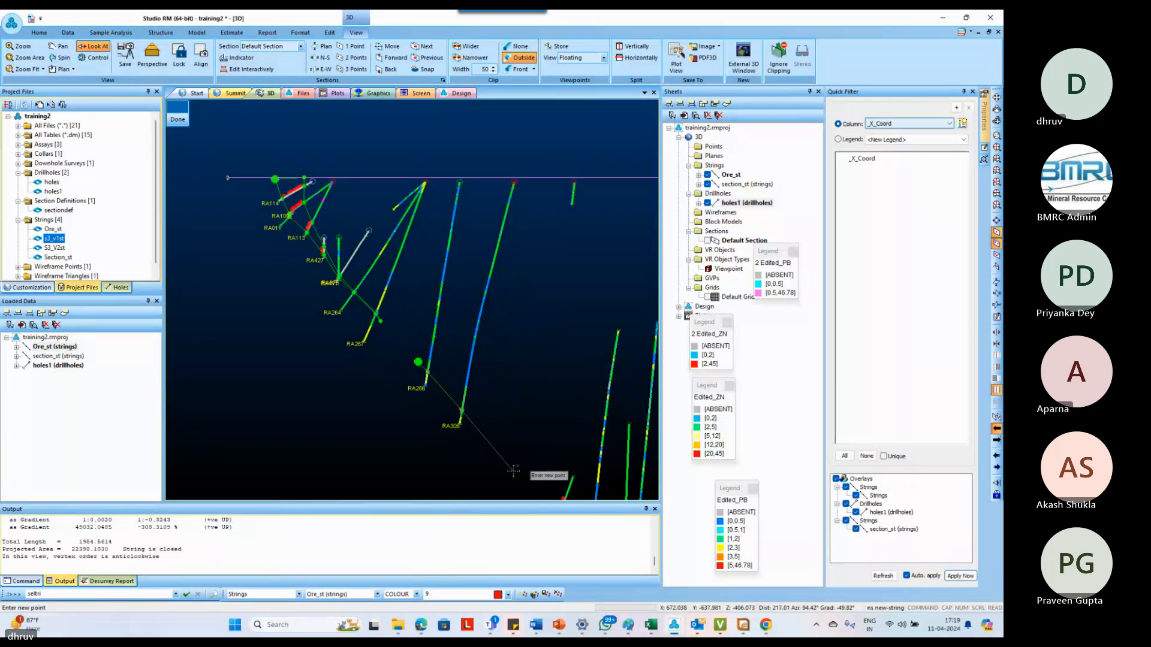
{"action": "scroll", "coordinate": [446, 390], "scroll_direction": "up", "scroll_amount": 5}
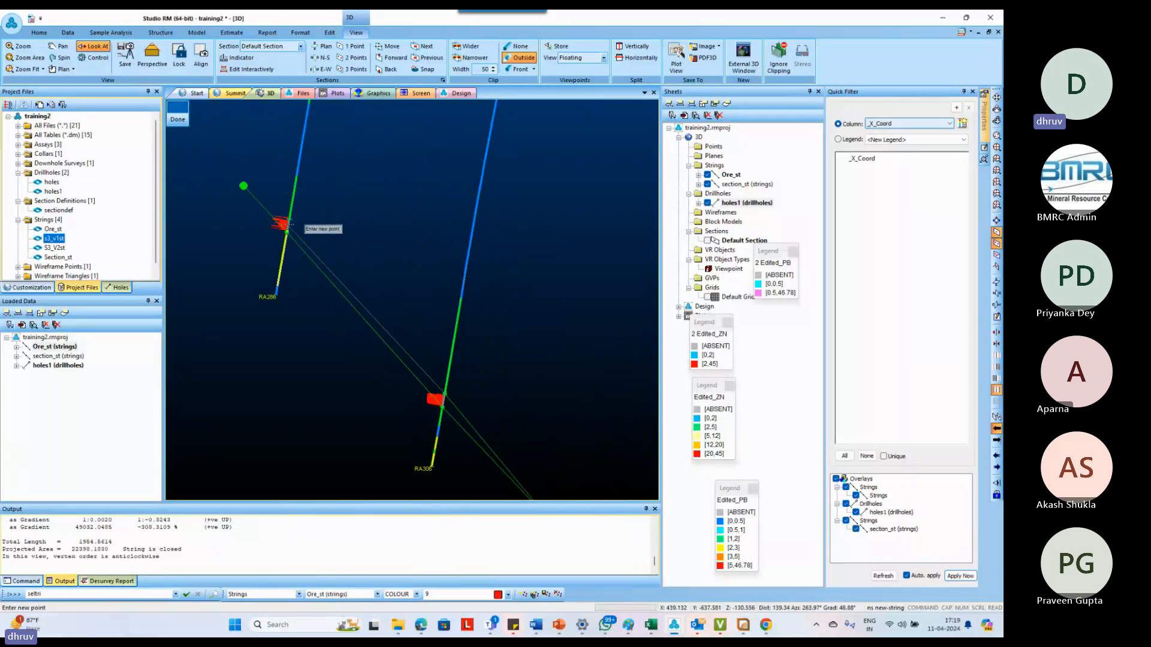
{"action": "right_click", "coordinate": [290, 221]}
{"action": "type", "text": "clo clo"}
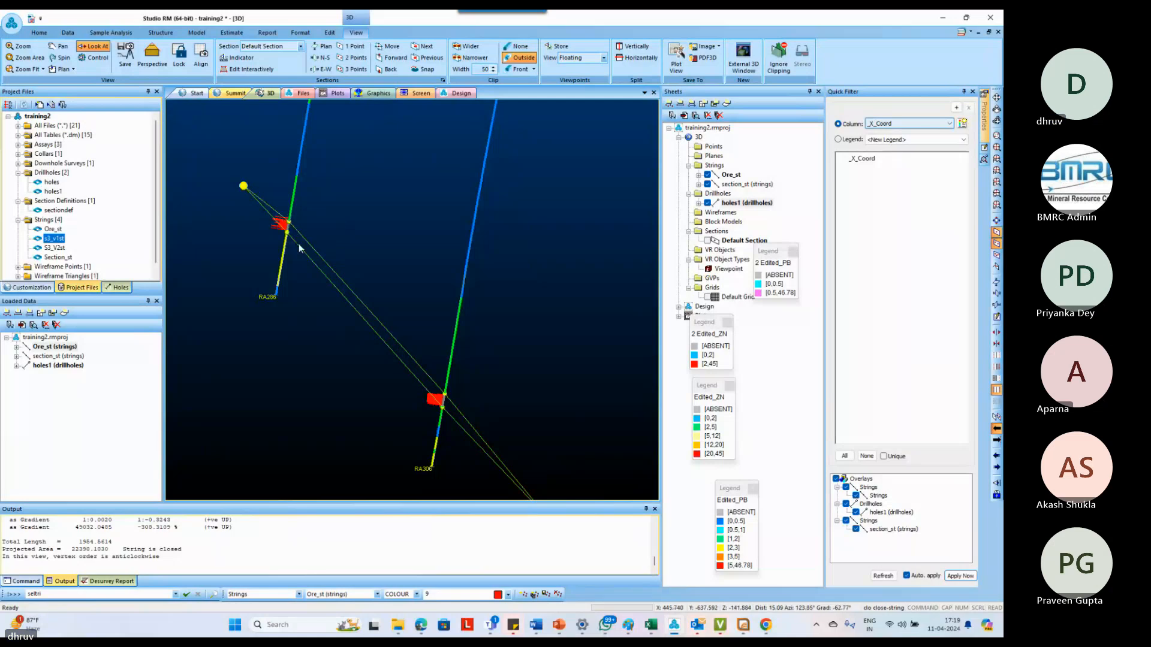
{"action": "scroll", "coordinate": [299, 248], "scroll_direction": "down", "scroll_amount": 5}
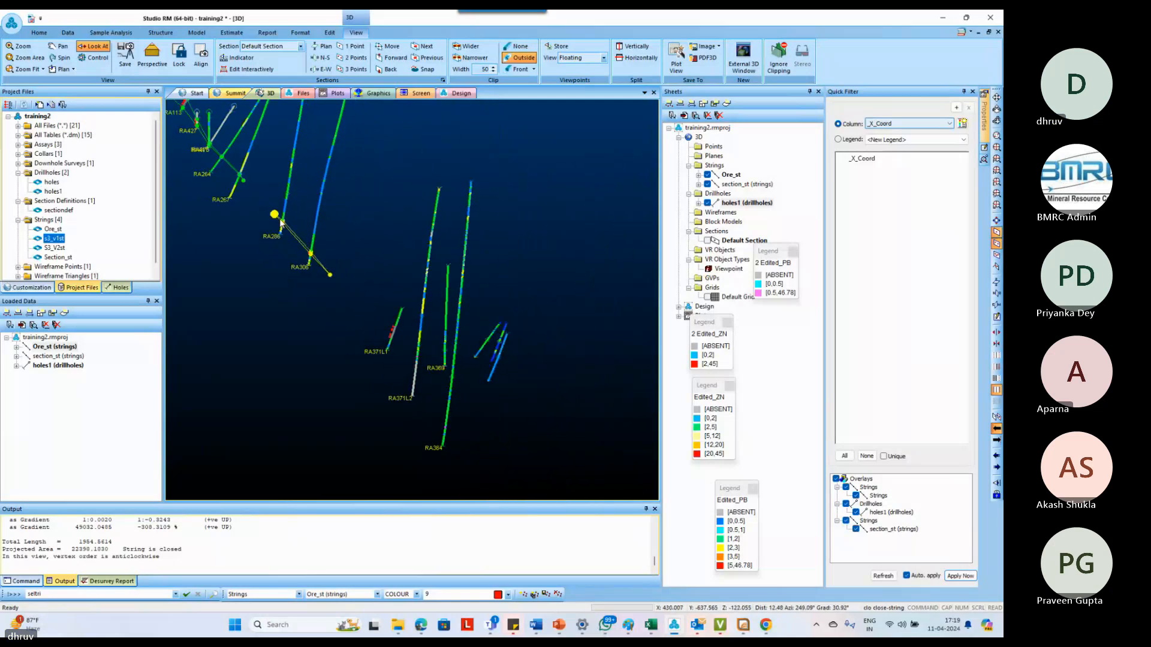
Digitize a closed ore outline around the RA371L1 and RA371L2 intercepts, starting from a taper point up-dip
{"action": "scroll", "coordinate": [379, 347], "scroll_direction": "up", "scroll_amount": 5}
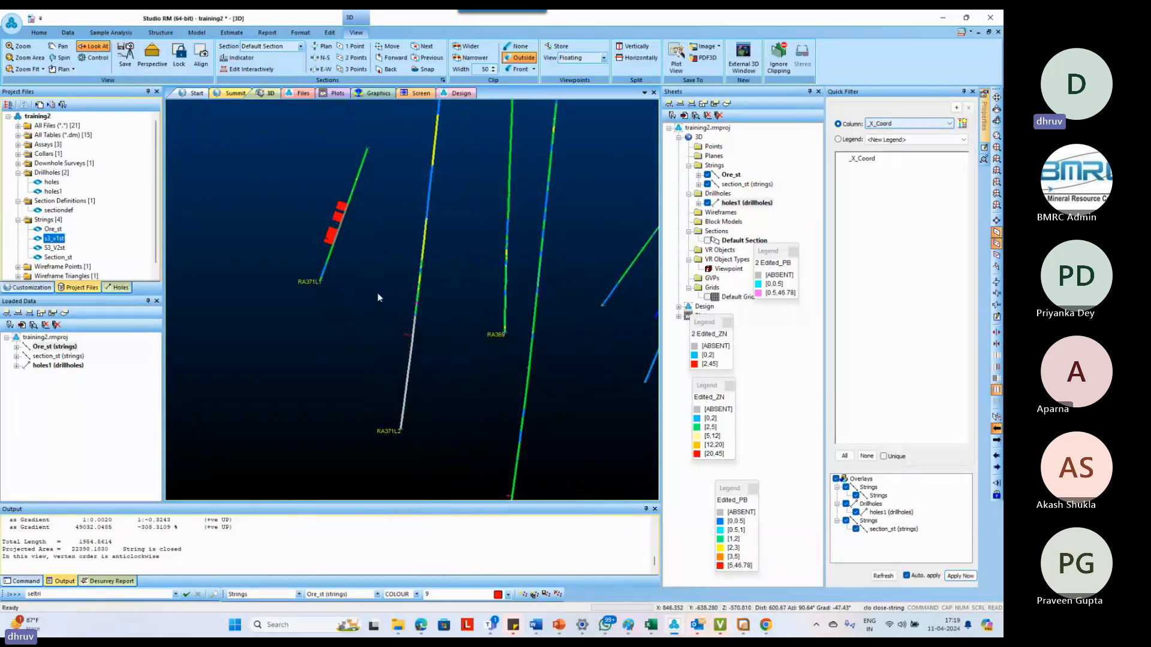
{"action": "type", "text": "ns"}
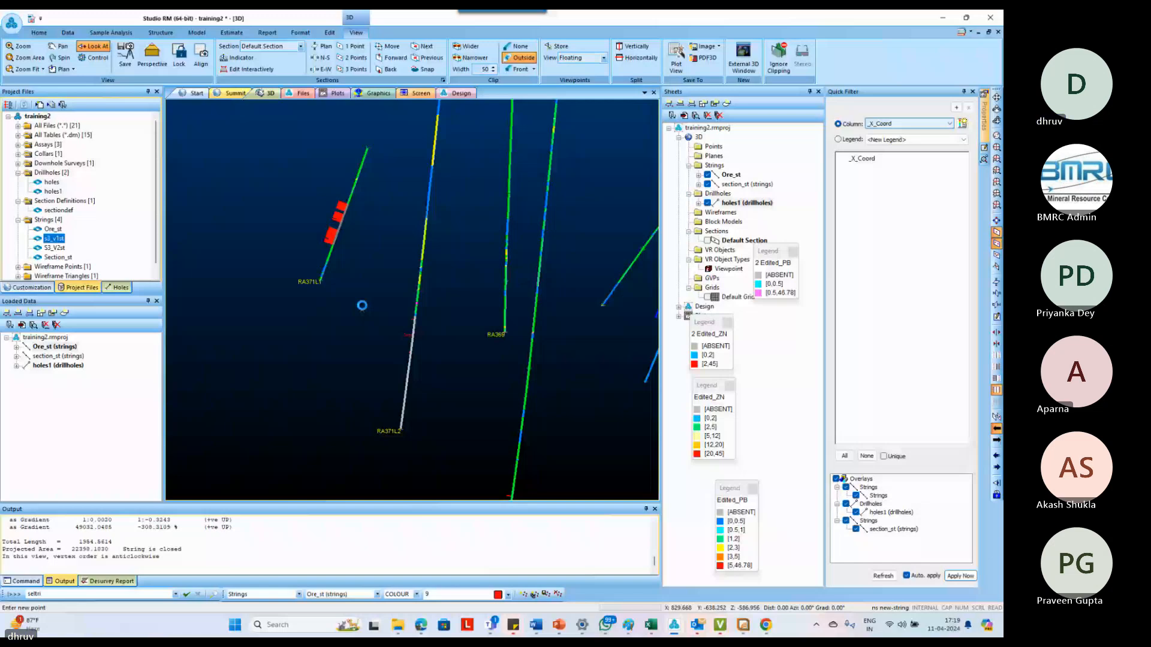
{"action": "scroll", "coordinate": [412, 342], "scroll_direction": "up", "scroll_amount": 3}
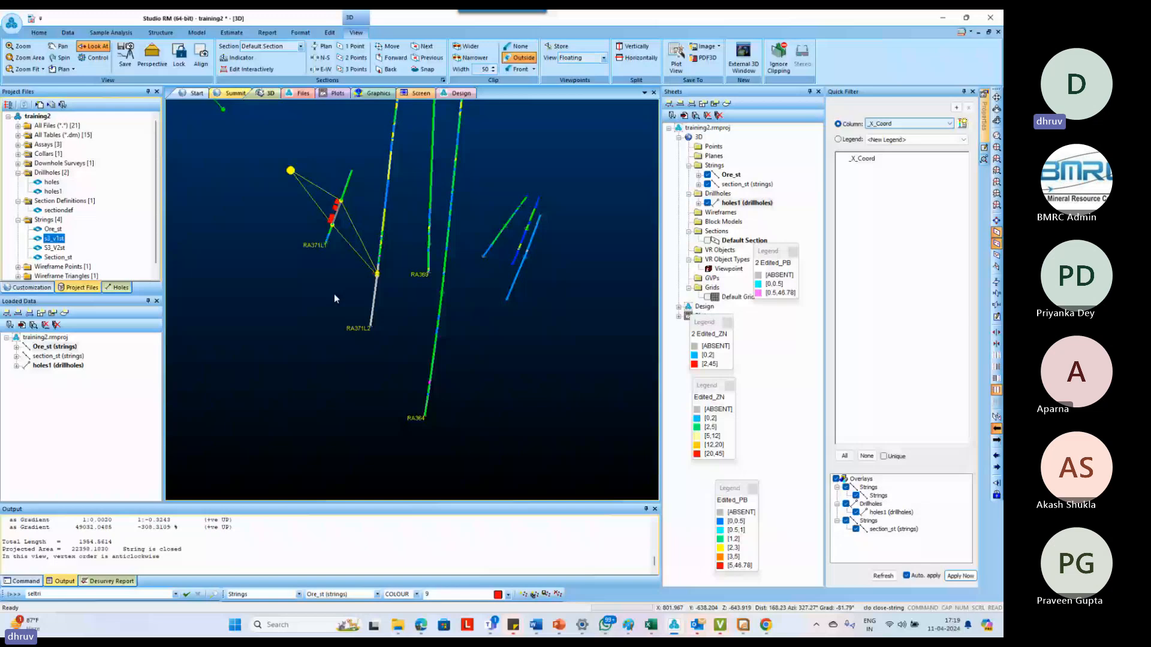
{"action": "scroll", "coordinate": [335, 298], "scroll_direction": "down", "scroll_amount": 3}
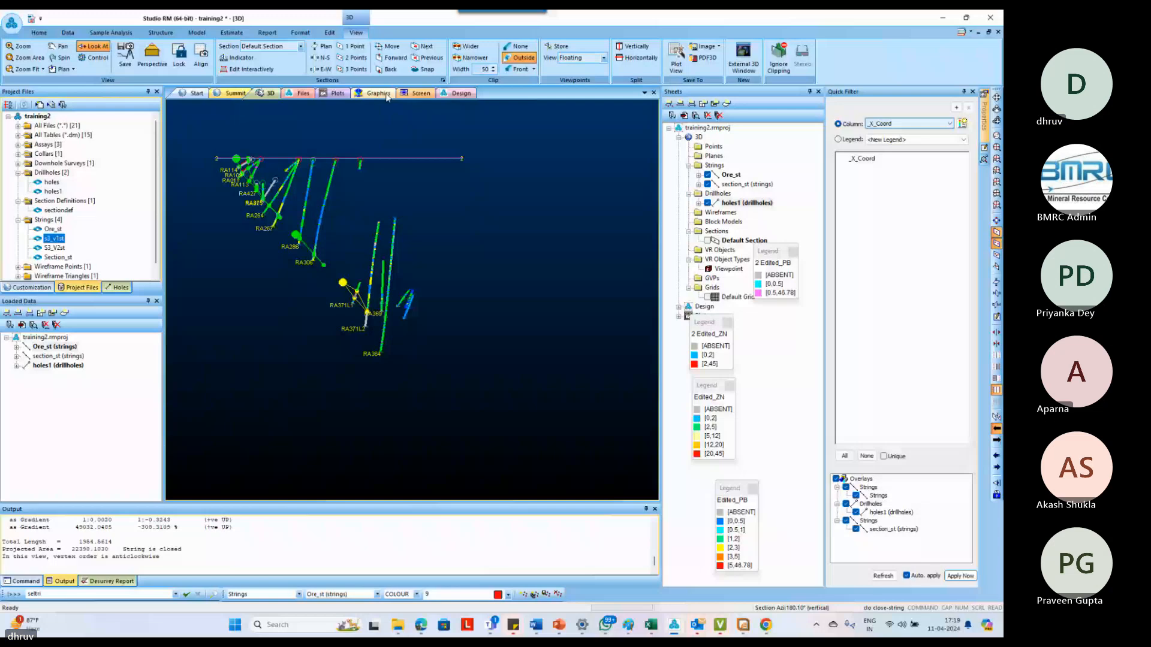
Move the section plane backward and digitize a closed outline around the deep intercept, with taper points up-dip and down-dip
{"action": "left_click", "coordinate": [389, 70]}
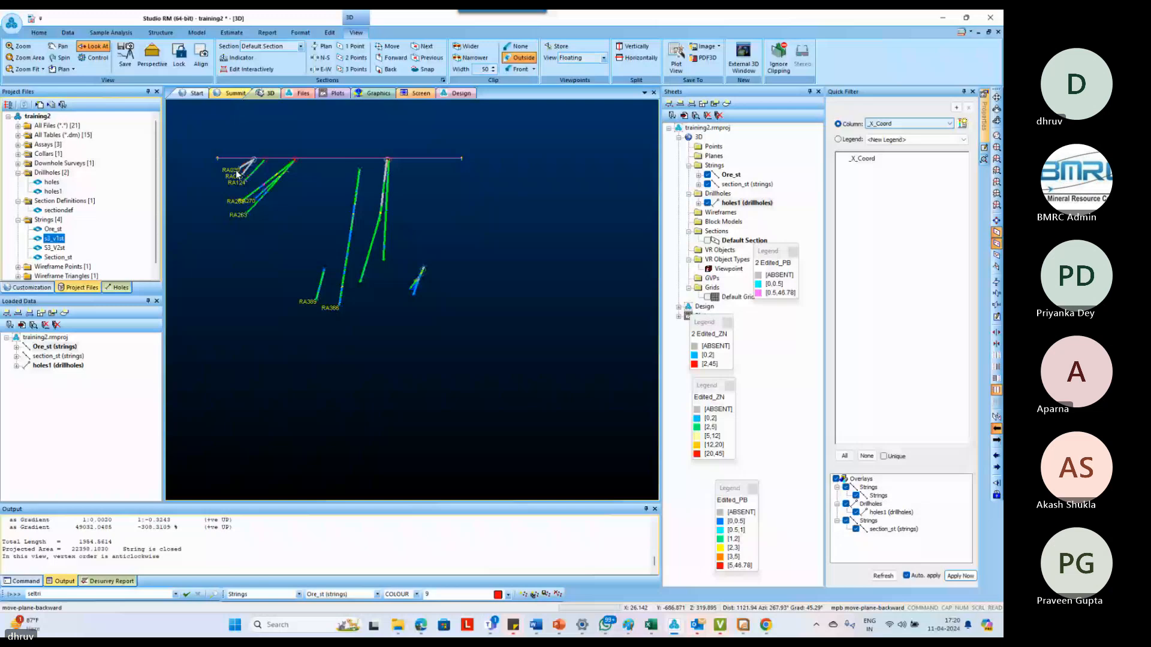
{"action": "scroll", "coordinate": [237, 174], "scroll_direction": "up", "scroll_amount": 9}
{"action": "key", "text": "n"}
{"action": "key", "text": "s"}
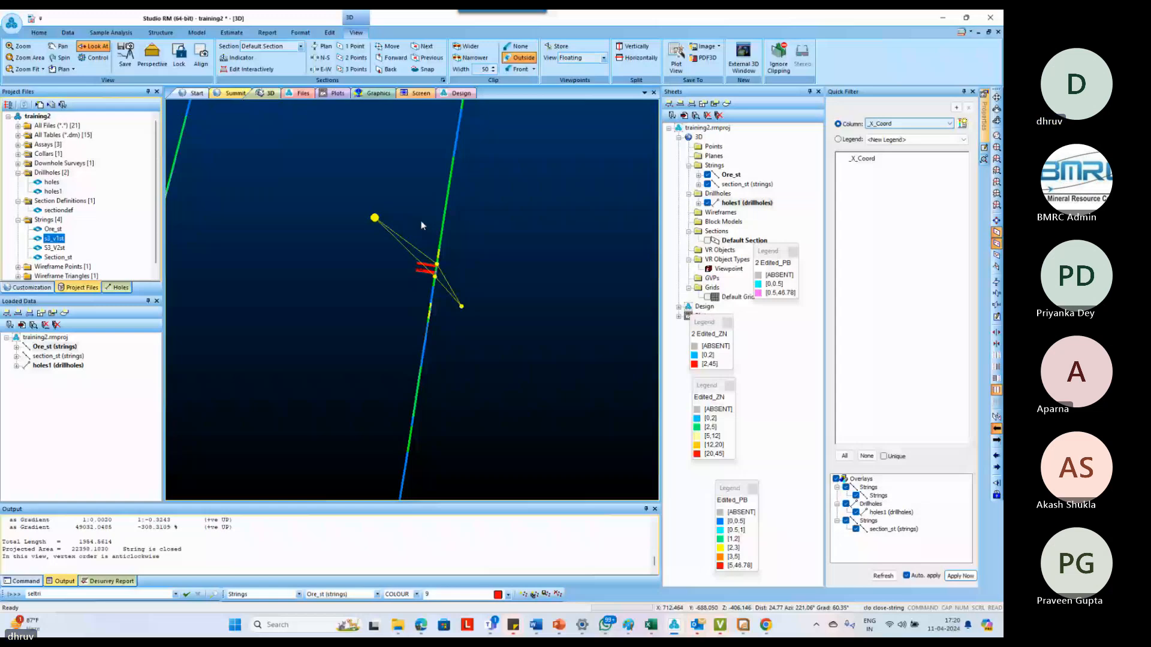
{"action": "scroll", "coordinate": [491, 348], "scroll_direction": "down", "scroll_amount": 5}
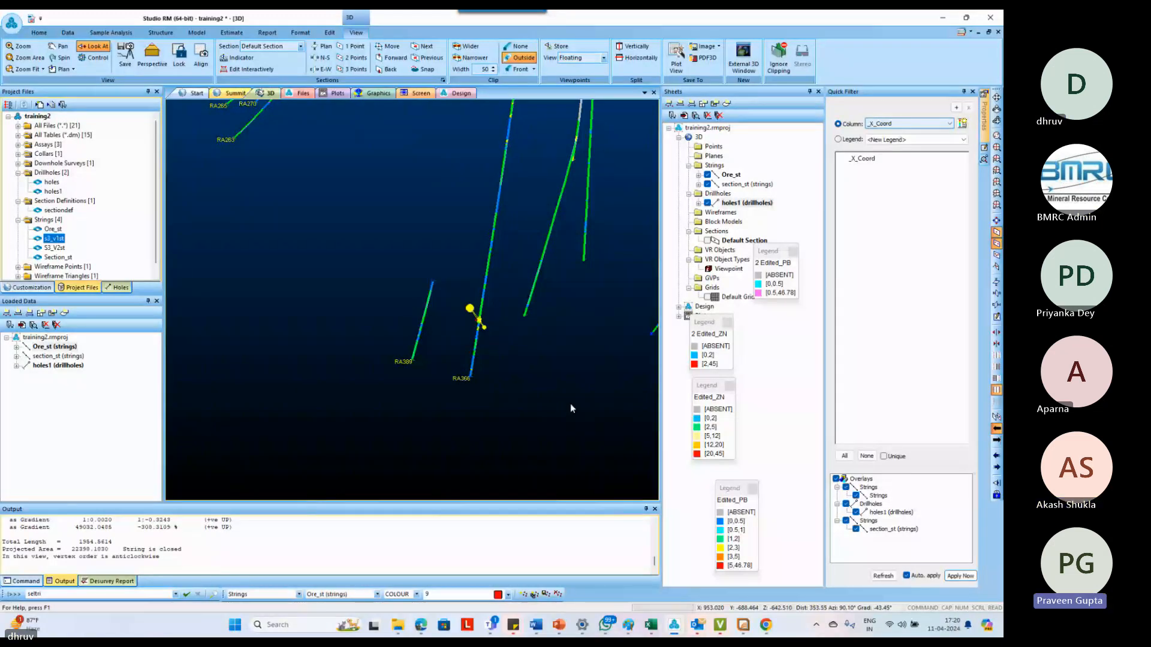
{"action": "left_click", "coordinate": [544, 347]}
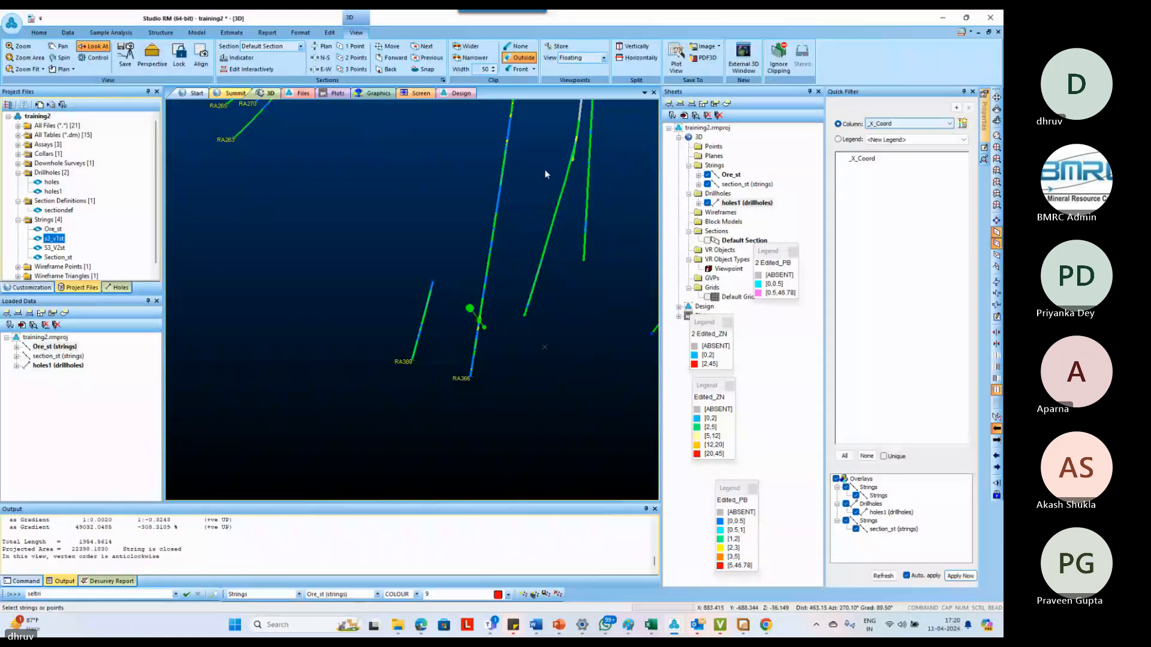
{"action": "left_click", "coordinate": [301, 236]}
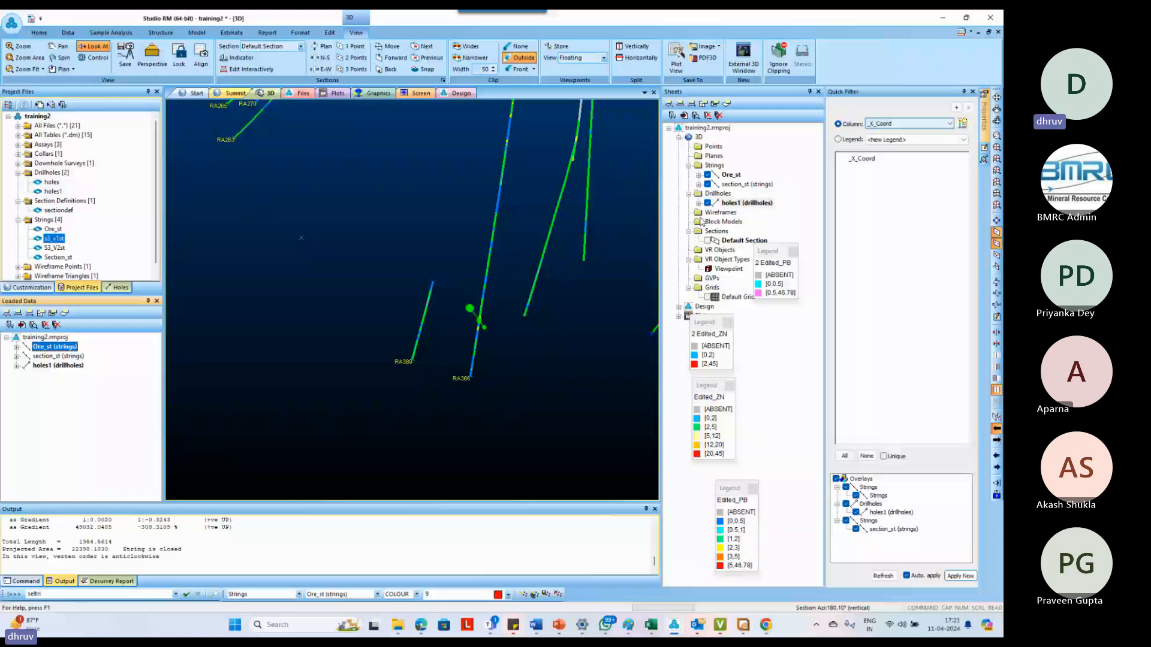
Hide the holes1 drillholes, turn off section clipping, and inspect all the ore outlines together in 3D
{"action": "left_click", "coordinate": [707, 203]}
{"action": "key", "text": "u"}
{"action": "key", "text": "c"}
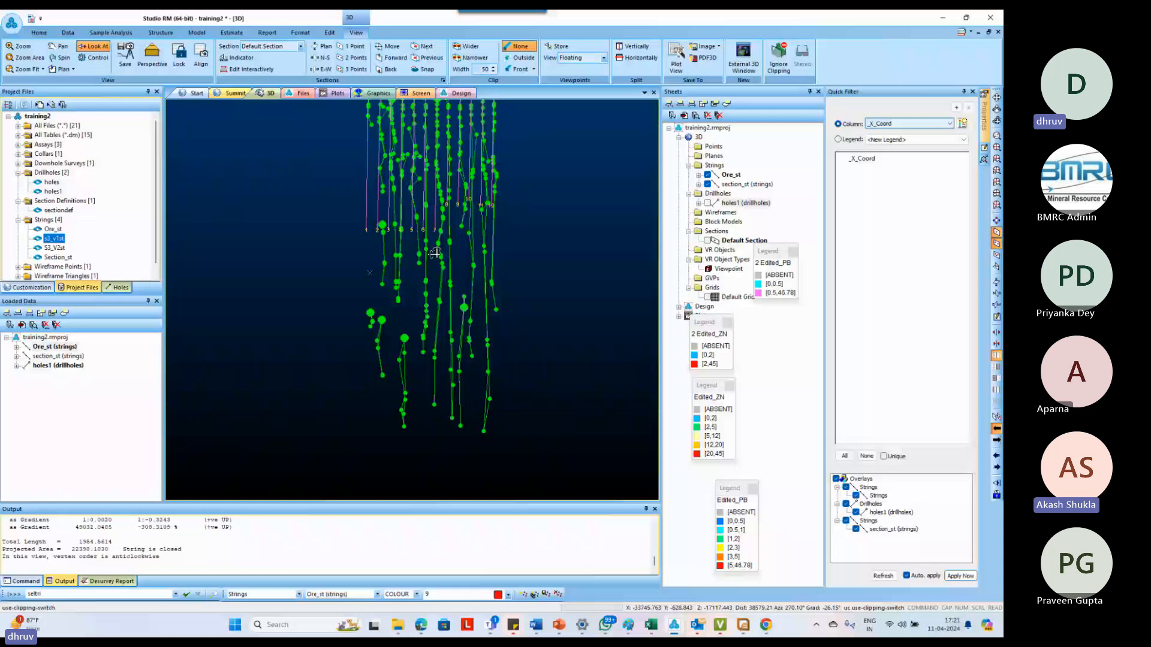
{"action": "left_click_drag", "start_coordinate": [435, 252], "coordinate": [397, 239], "text": "shift"}
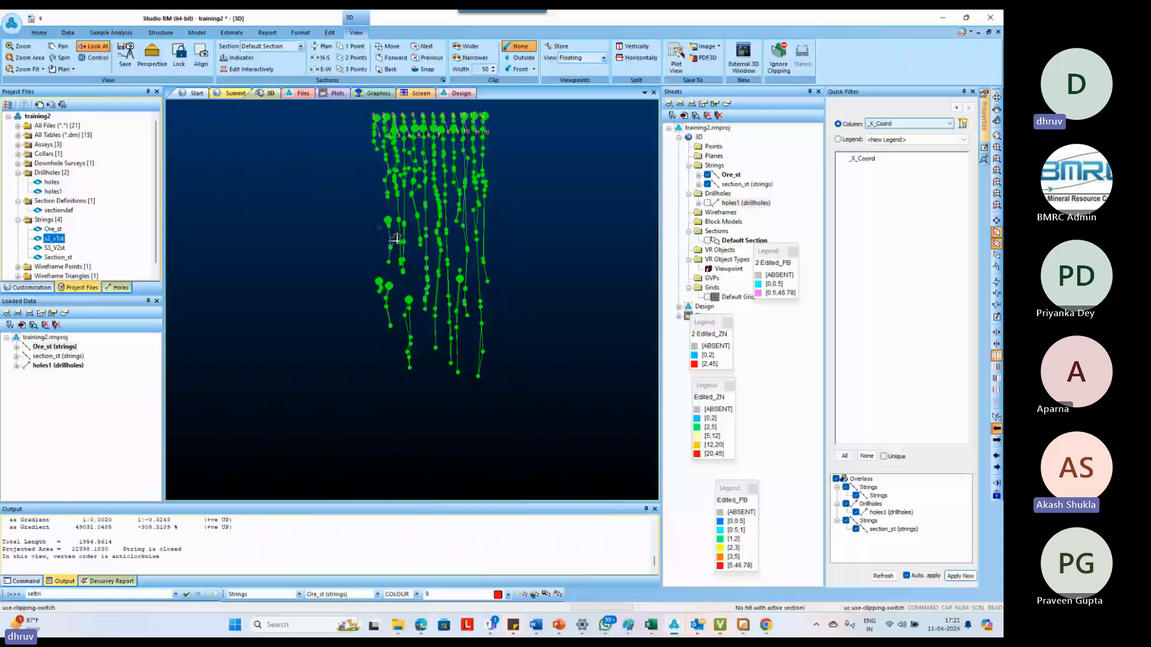
{"action": "scroll", "coordinate": [396, 239], "scroll_direction": "up", "scroll_amount": 4}
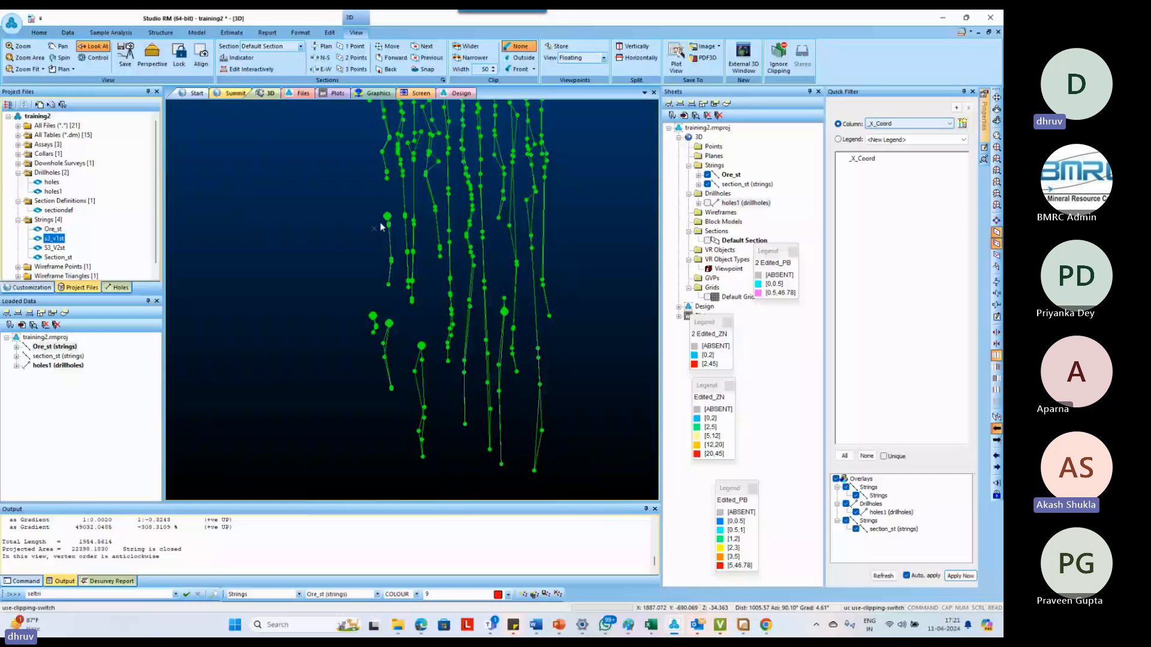
{"action": "left_click_drag", "start_coordinate": [380, 227], "coordinate": [400, 202]}
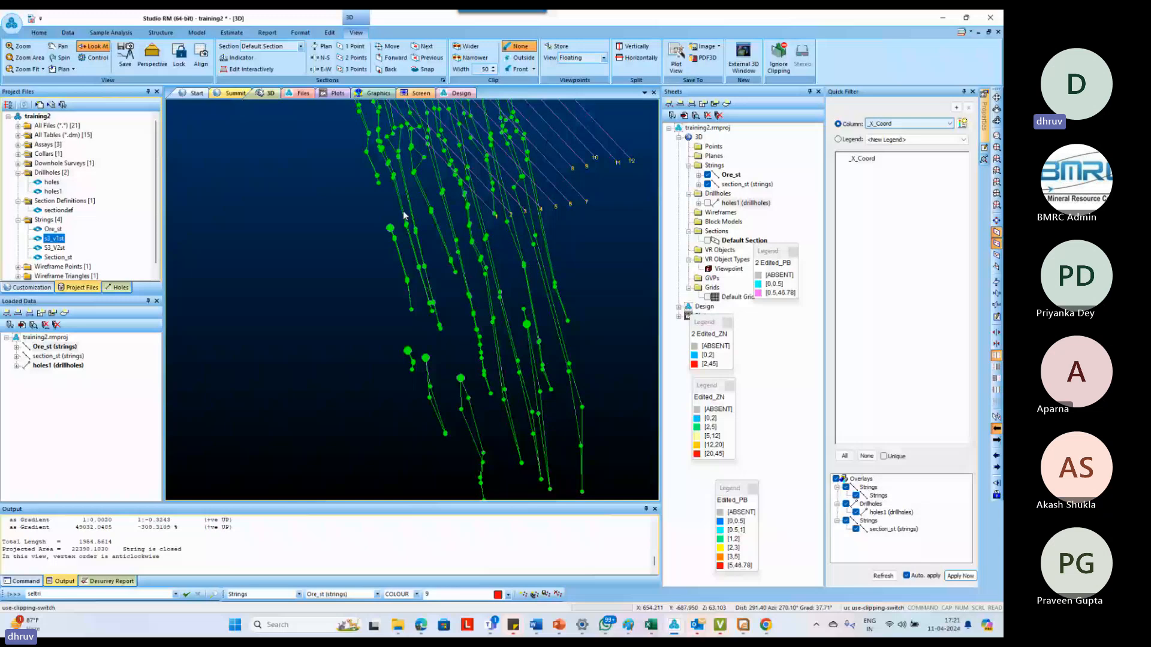
{"action": "left_click_drag", "start_coordinate": [404, 214], "coordinate": [413, 281]}
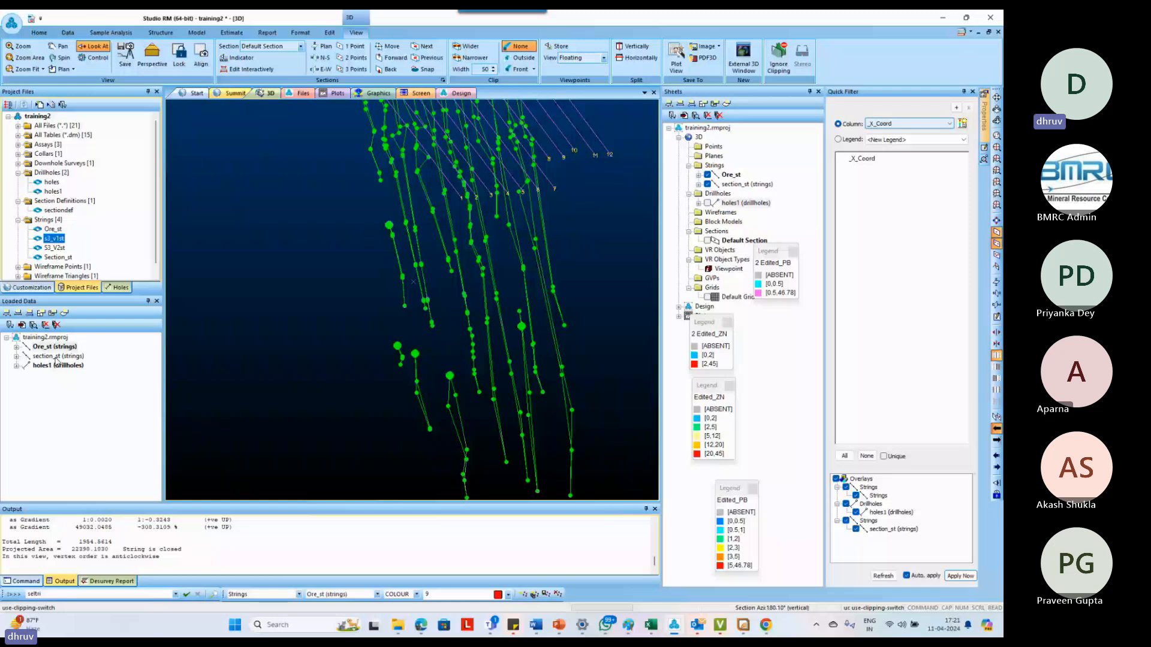
Unload the section_st strings and replace the loaded ore strings with the Ore_st project file
{"action": "right_click", "coordinate": [56, 357]}
{"action": "left_click", "coordinate": [86, 355]}
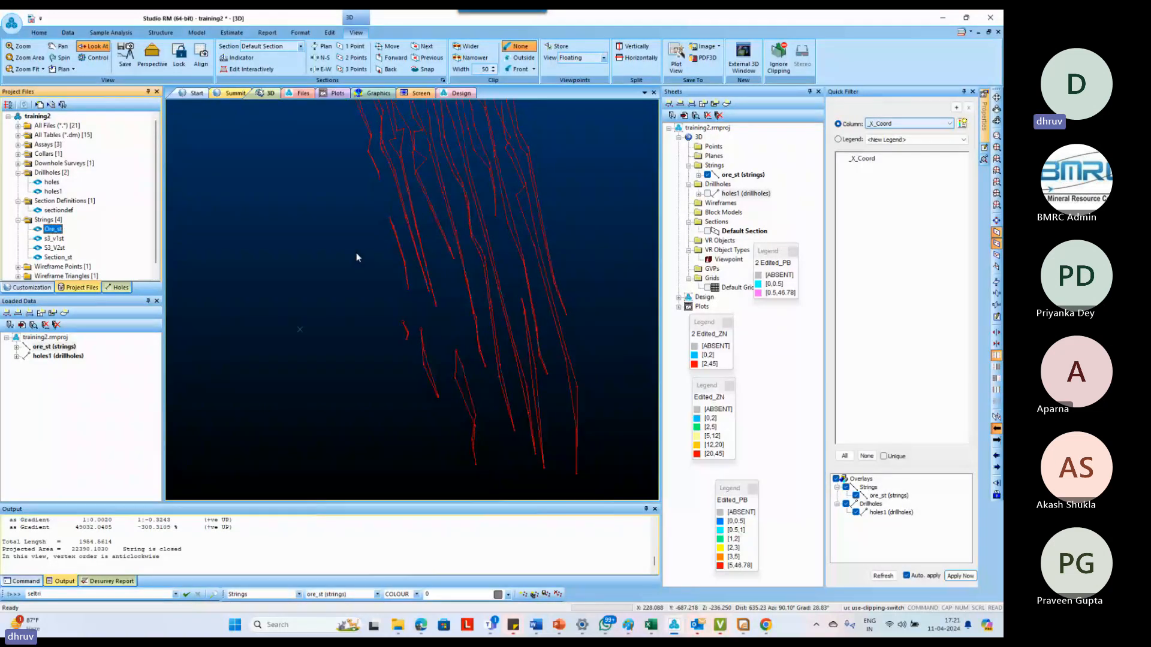
{"action": "left_click_drag", "start_coordinate": [356, 253], "coordinate": [515, 249], "text": "shift"}
{"action": "left_click_drag", "start_coordinate": [509, 245], "coordinate": [483, 236]}
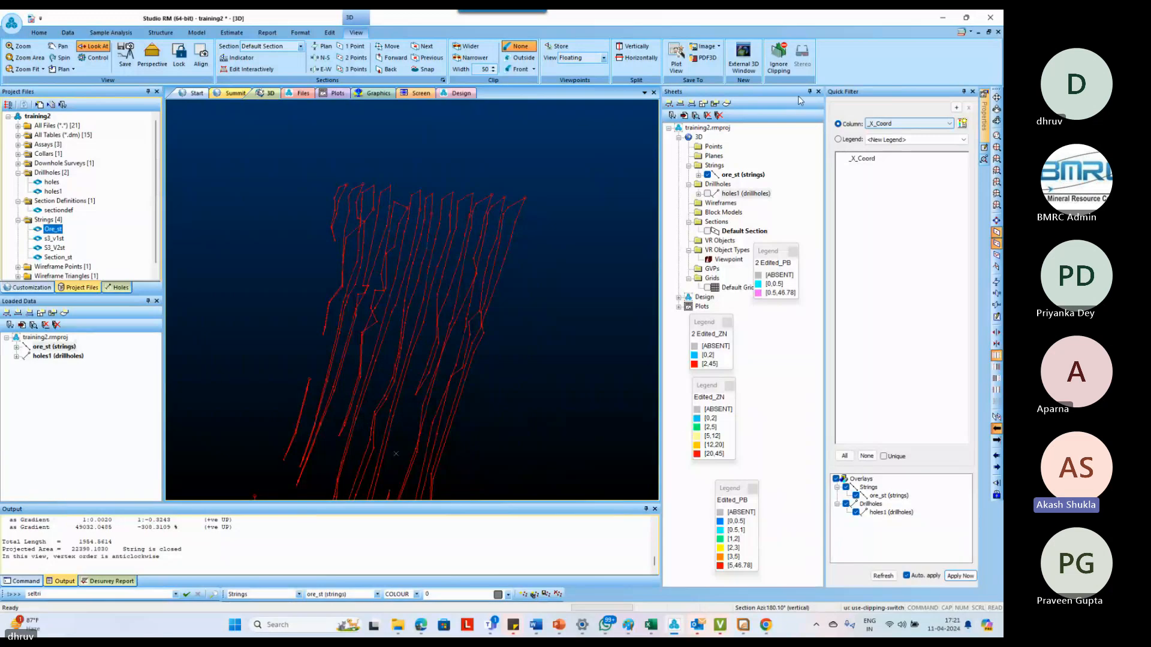
{"action": "left_click_drag", "start_coordinate": [598, 223], "coordinate": [510, 308]}
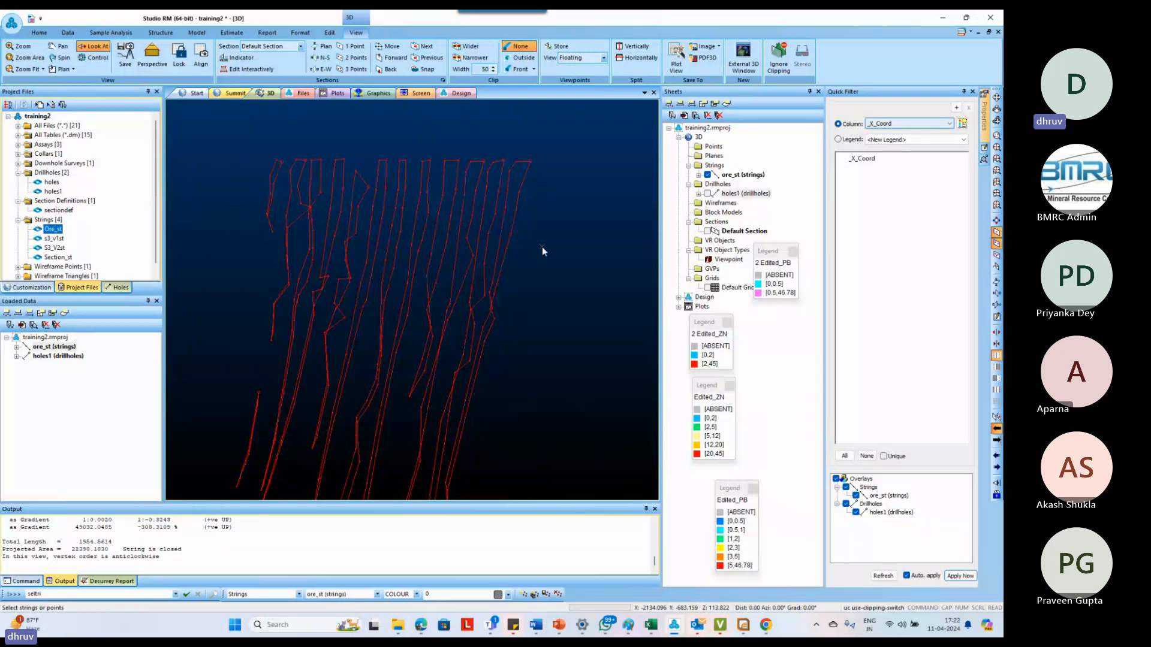
{"action": "key", "text": "l"}
{"action": "key", "text": "s"}
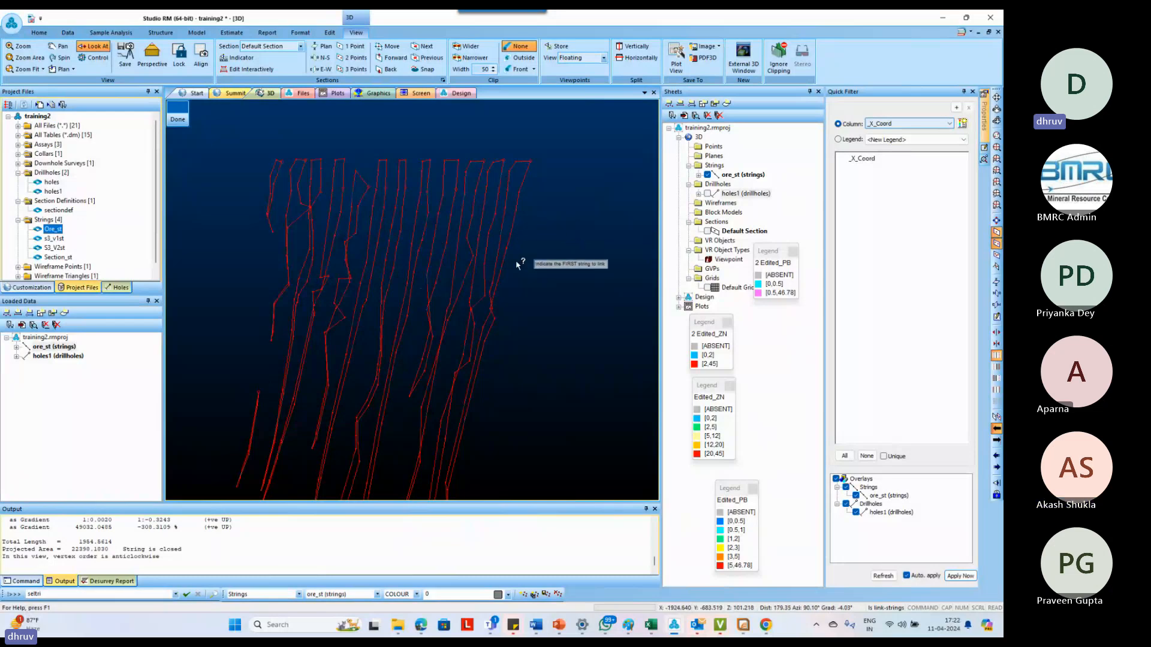
{"action": "left_click", "coordinate": [527, 229]}
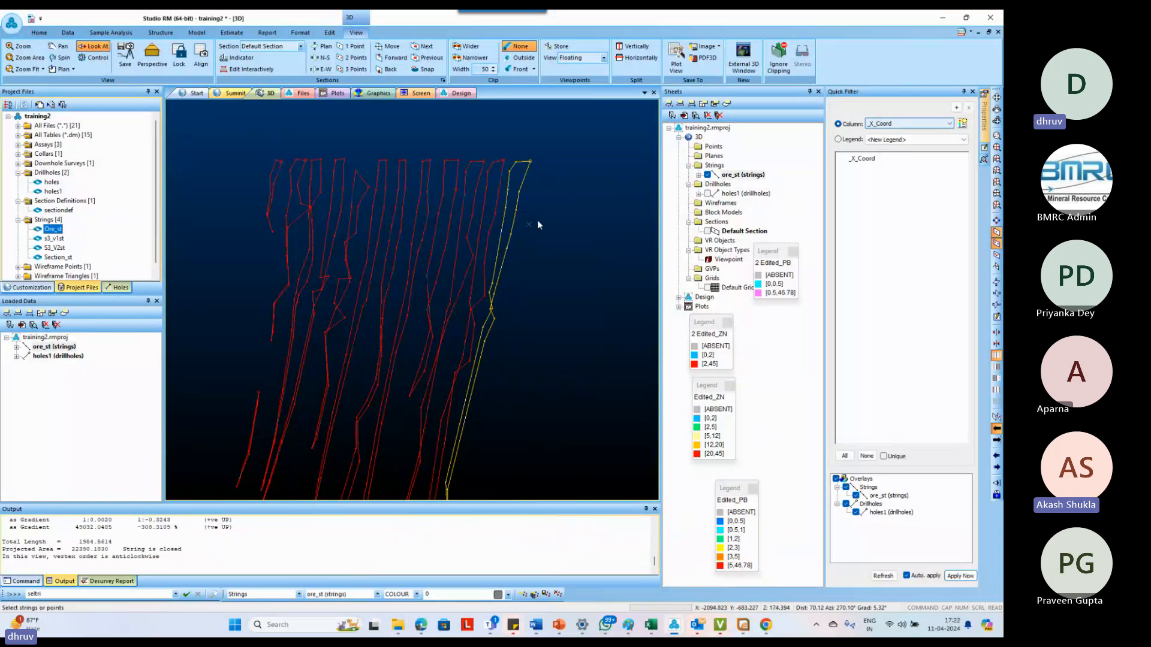
{"action": "left_click", "coordinate": [537, 220]}
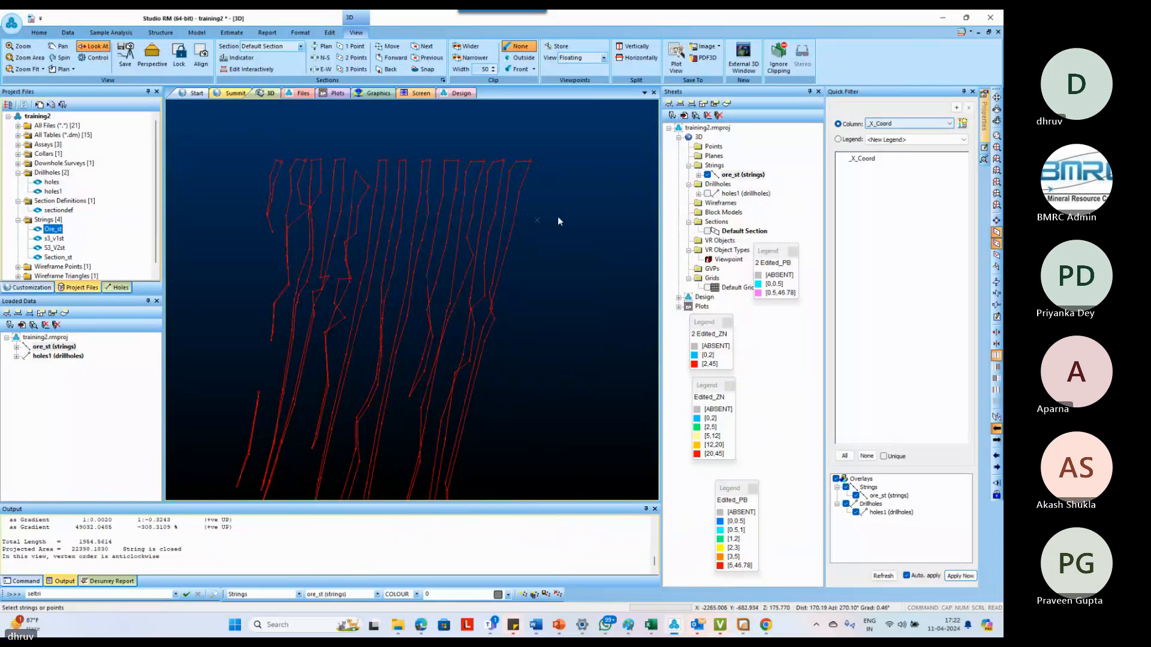
{"action": "left_click", "coordinate": [586, 191]}
{"action": "type", "text": "ls"}
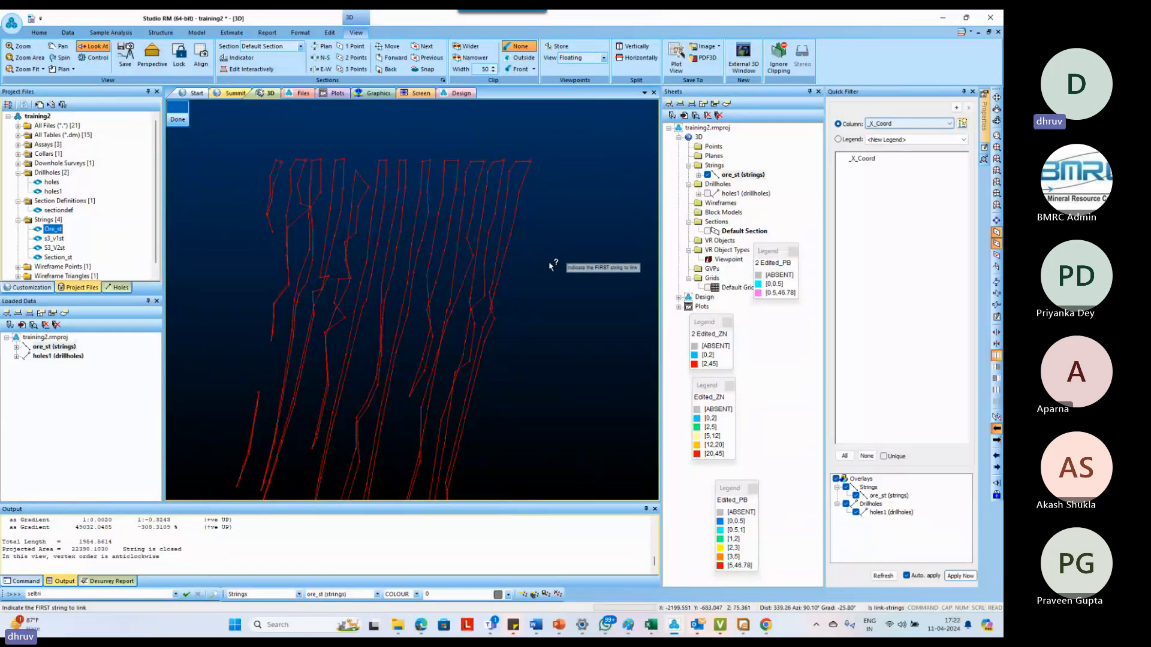
{"action": "left_click", "coordinate": [516, 167]}
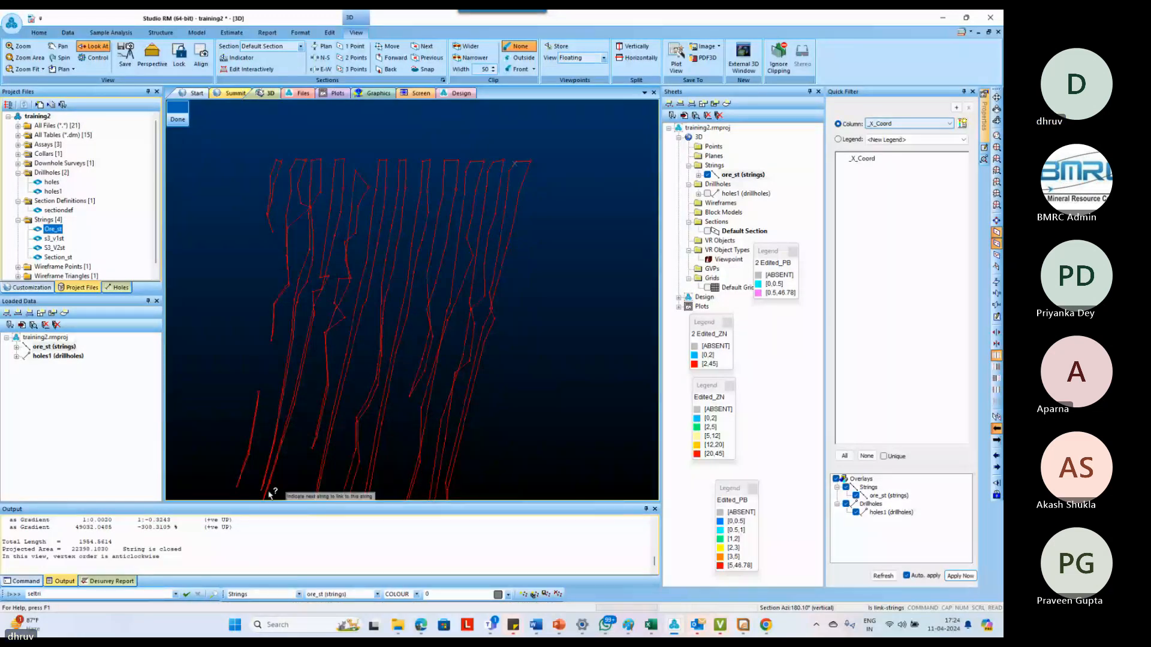
{"action": "left_click", "coordinate": [177, 119]}
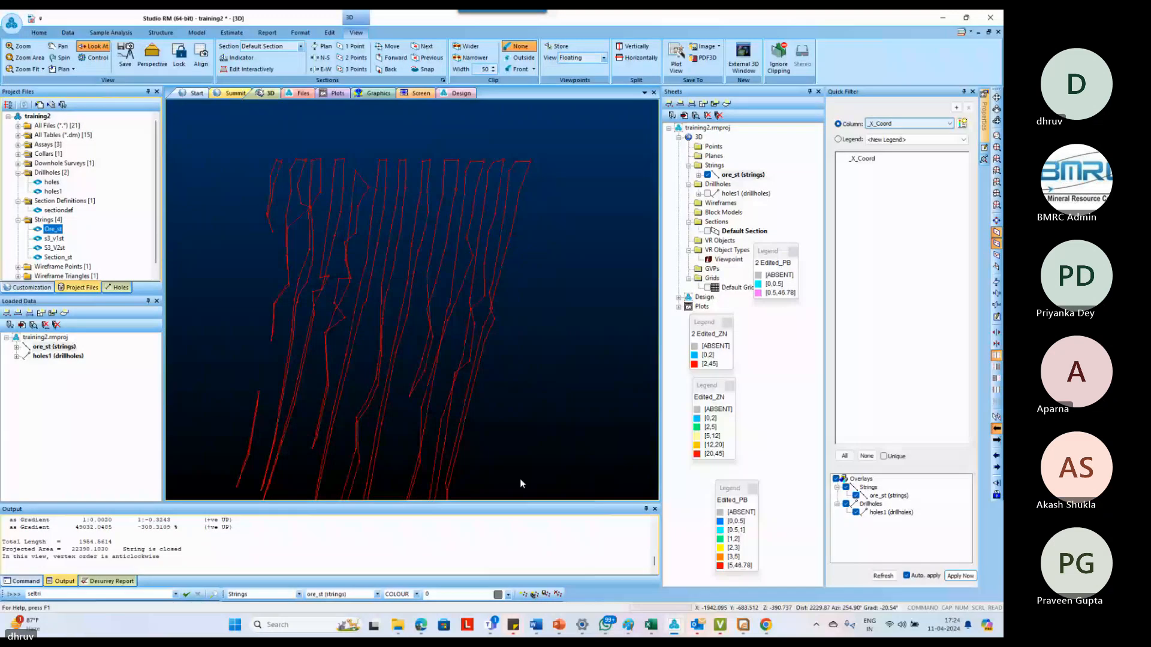
Switch to the browser's stopwatch search results and reset the countdown timer to 5 minutes
{"action": "left_click", "coordinate": [422, 626]}
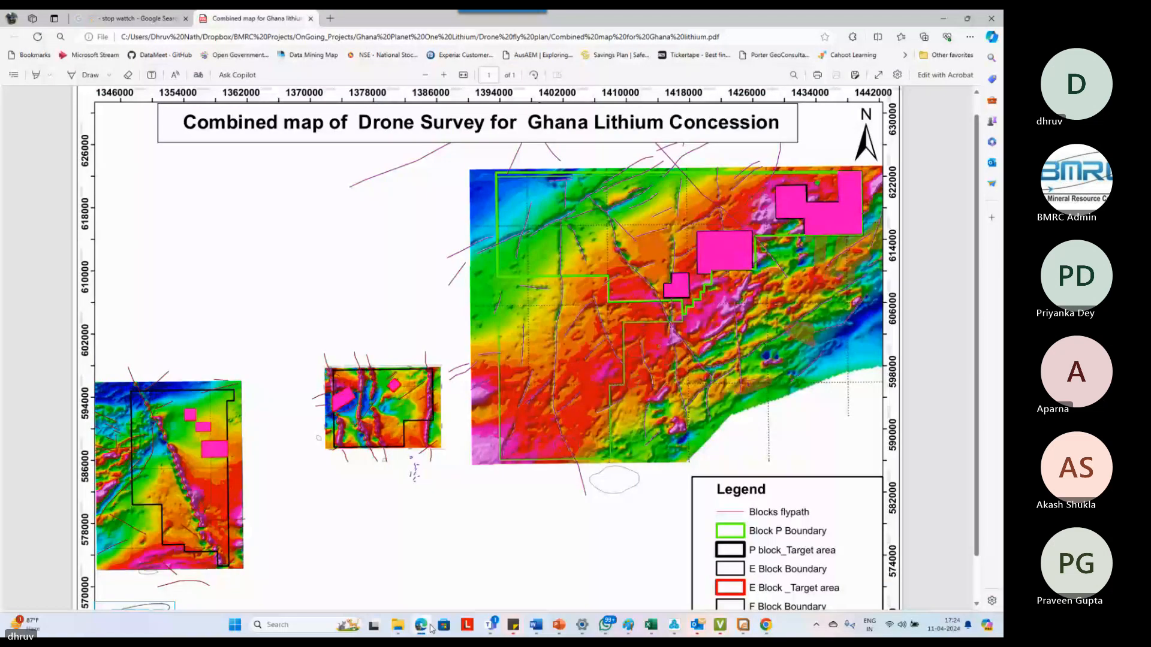
{"action": "left_click", "coordinate": [423, 626]}
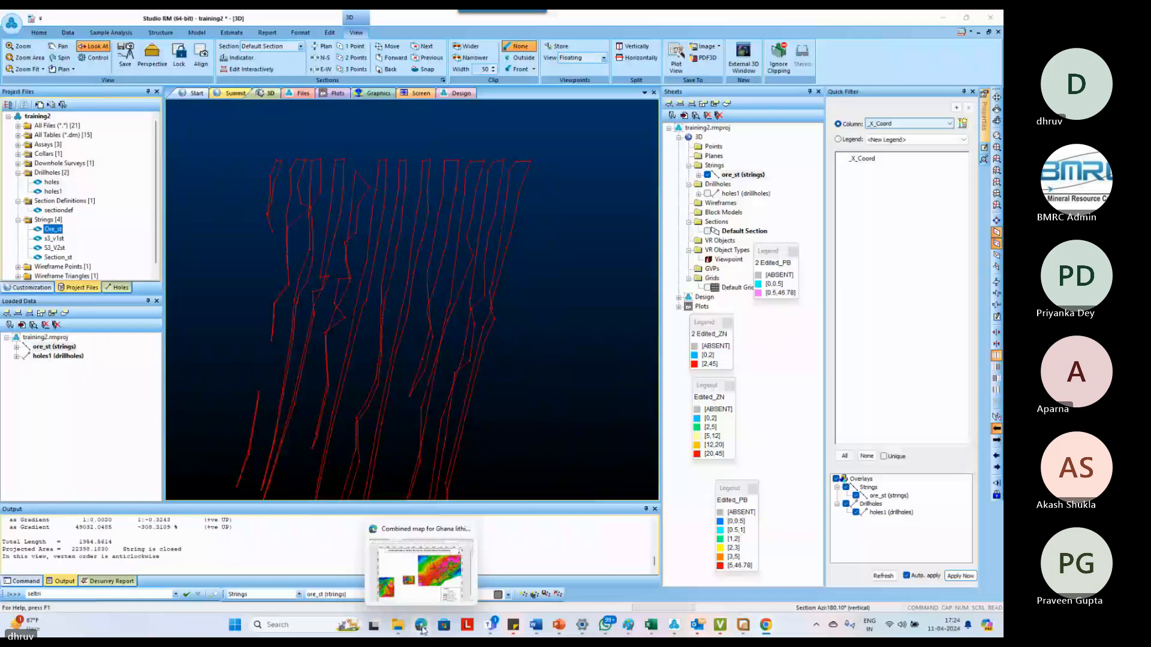
{"action": "left_click", "coordinate": [422, 626]}
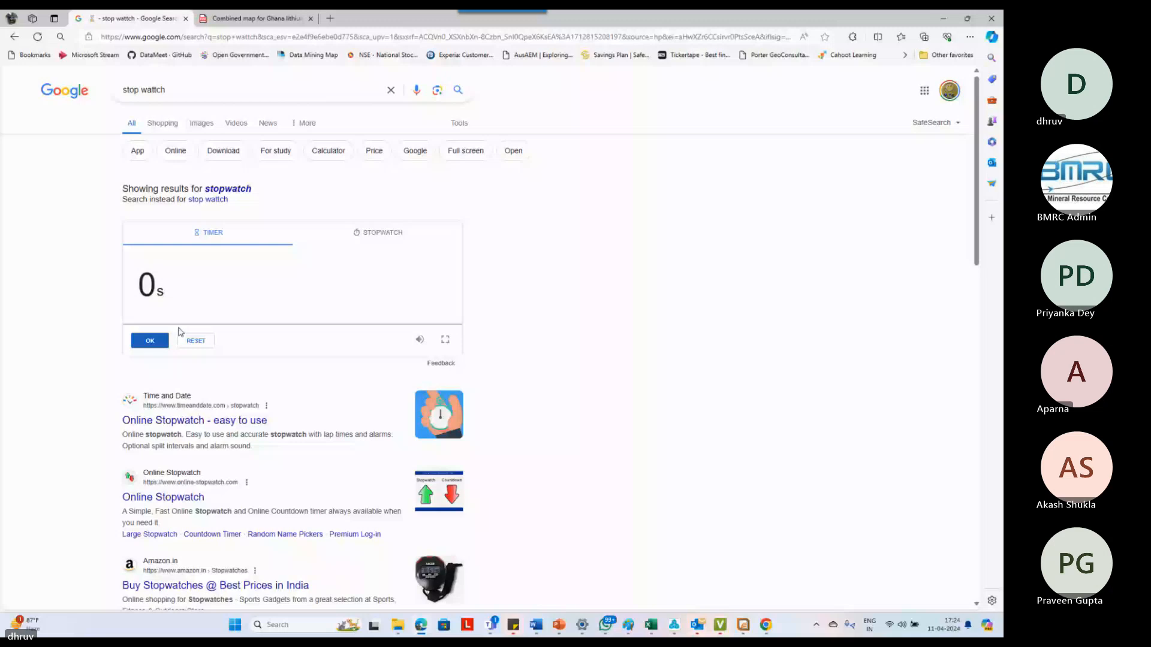
{"action": "left_click", "coordinate": [190, 339]}
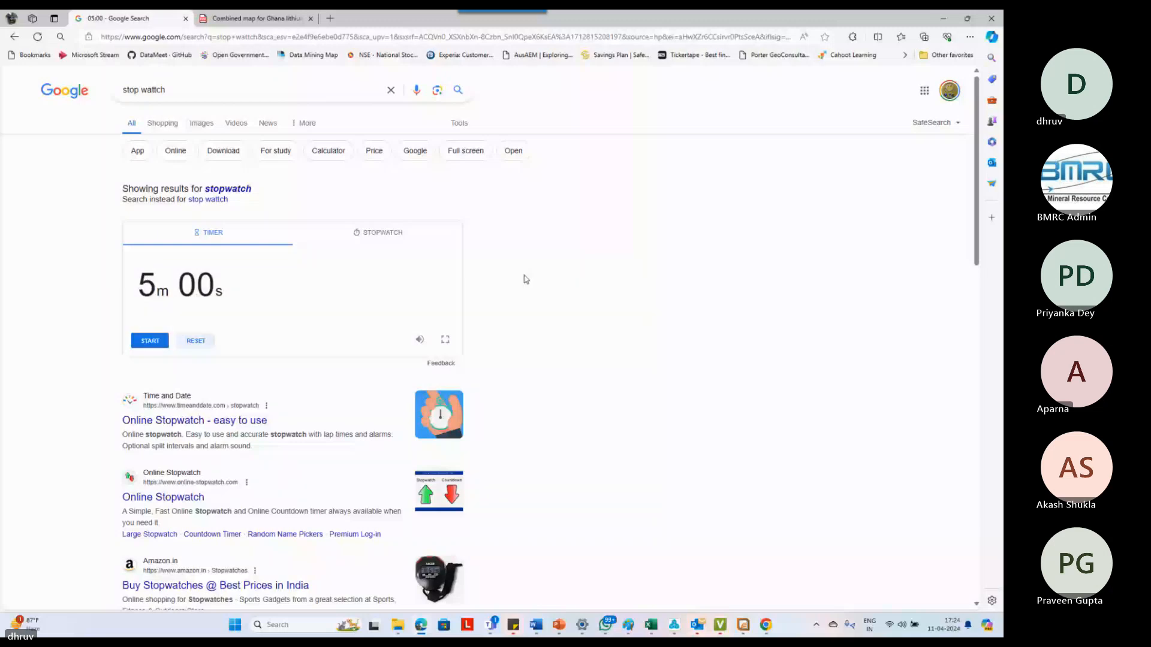
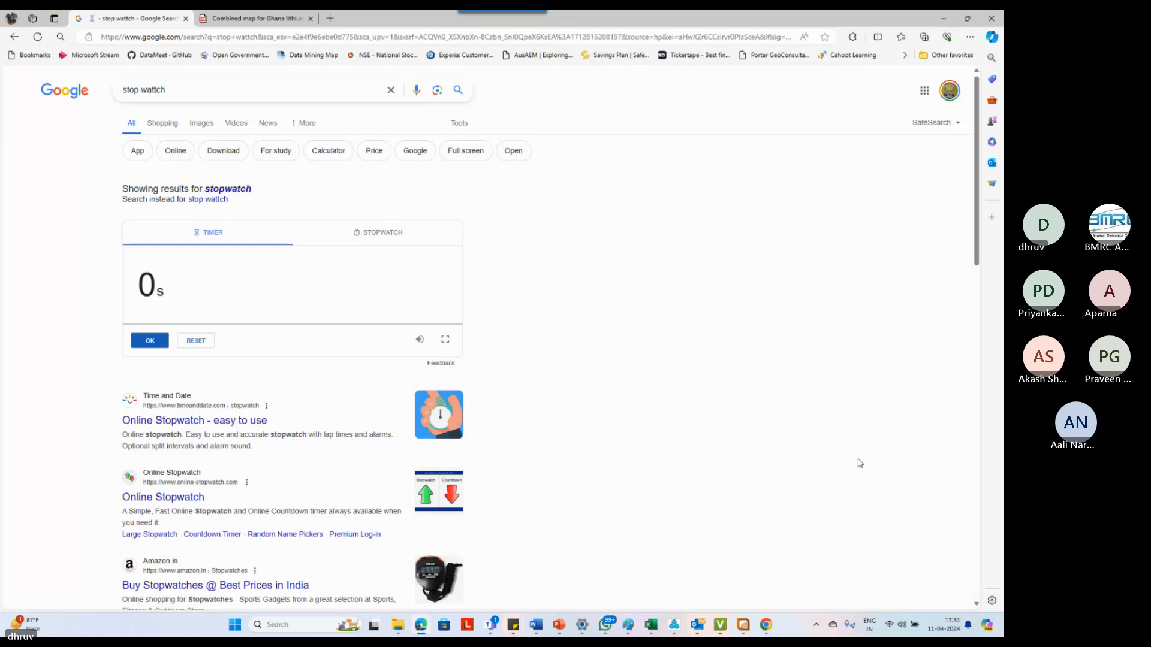
Switch from the browser back to Studio RM and focus on the upper ends of the ore outlines
{"action": "left_click", "coordinate": [942, 19]}
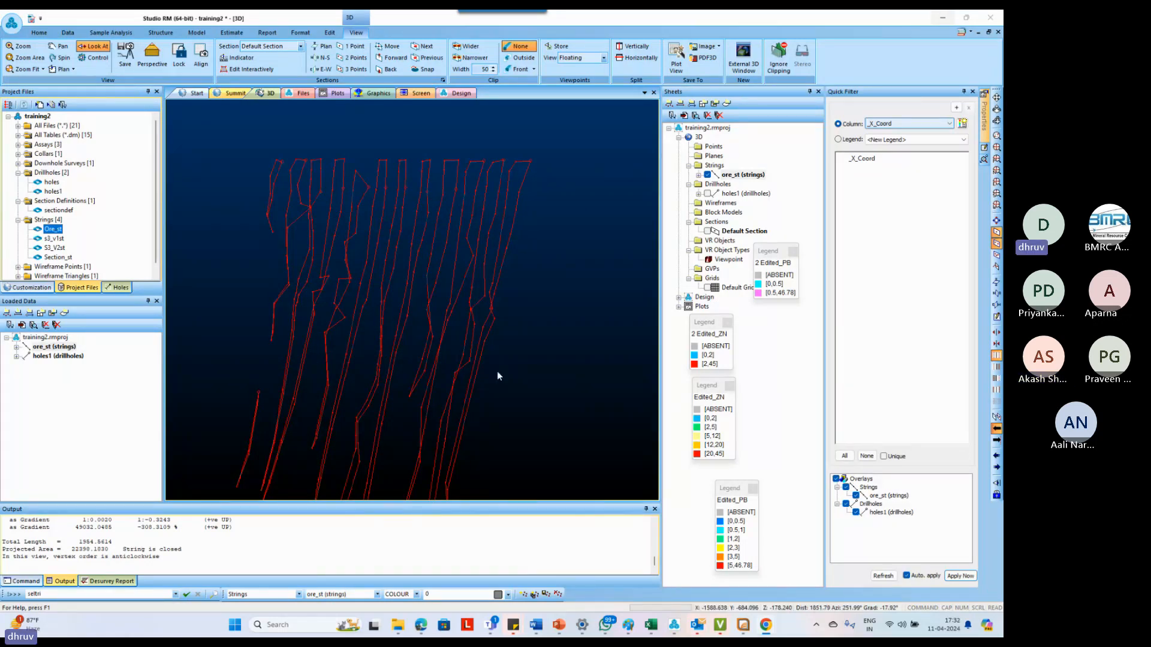
{"action": "left_click", "coordinate": [497, 173]}
{"action": "scroll", "coordinate": [497, 173], "scroll_direction": "up", "scroll_amount": 3}
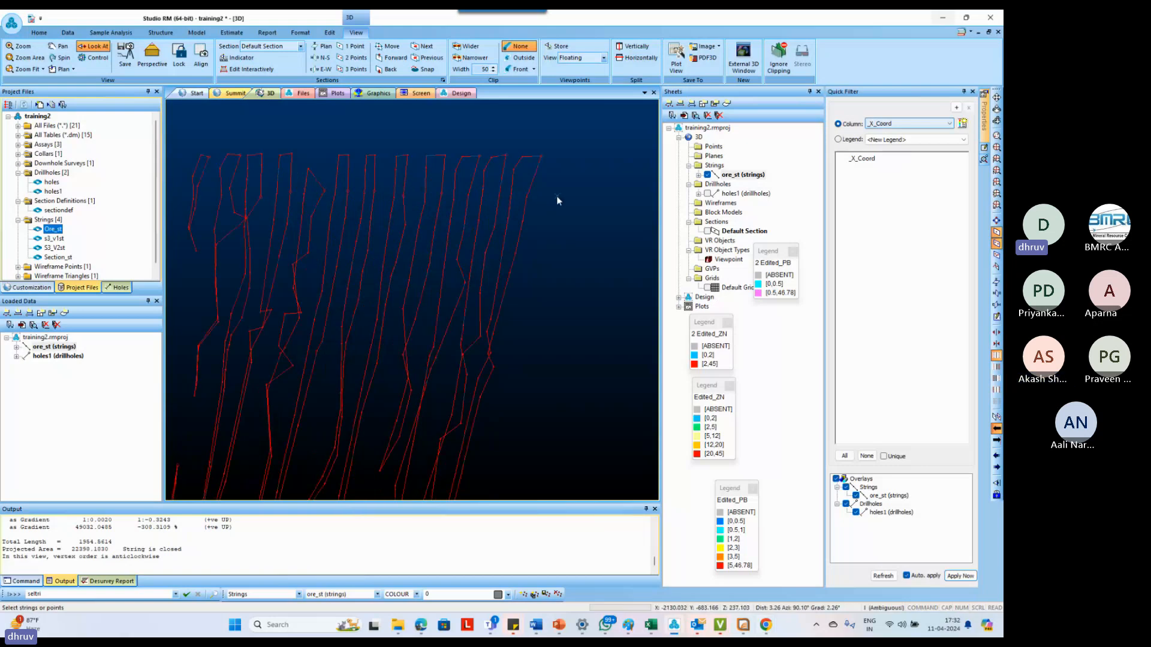
Try to link the outermost ore outline to its neighbour with the link-strings command
{"action": "key", "text": "l"}
{"action": "key", "text": "s"}
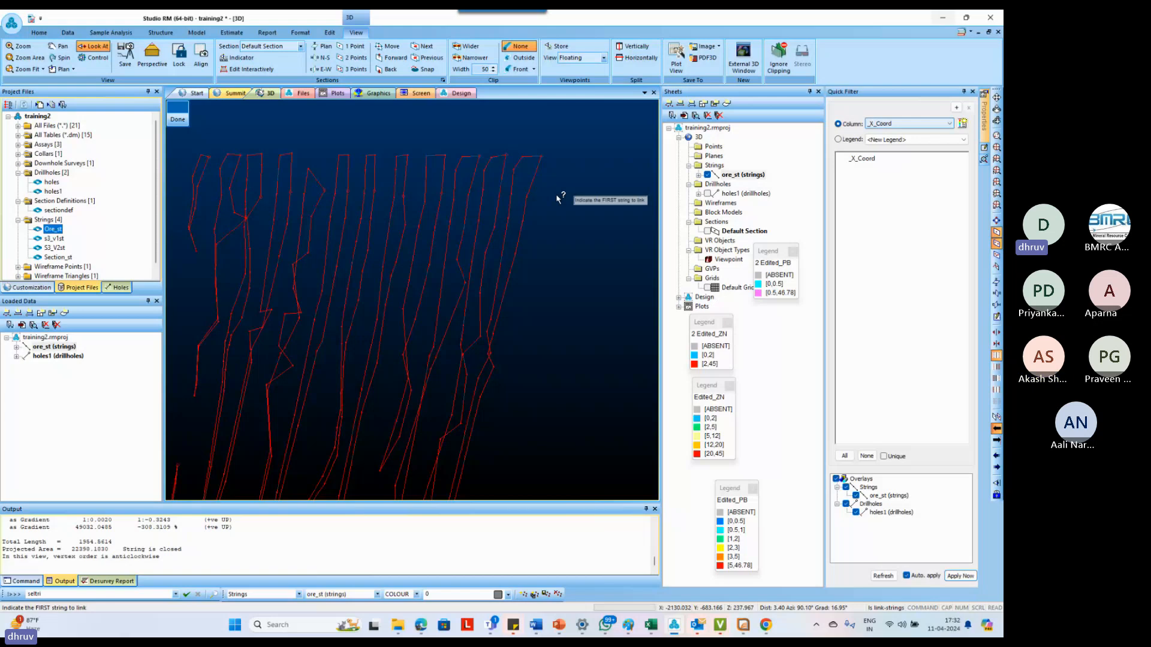
{"action": "left_click", "coordinate": [524, 158]}
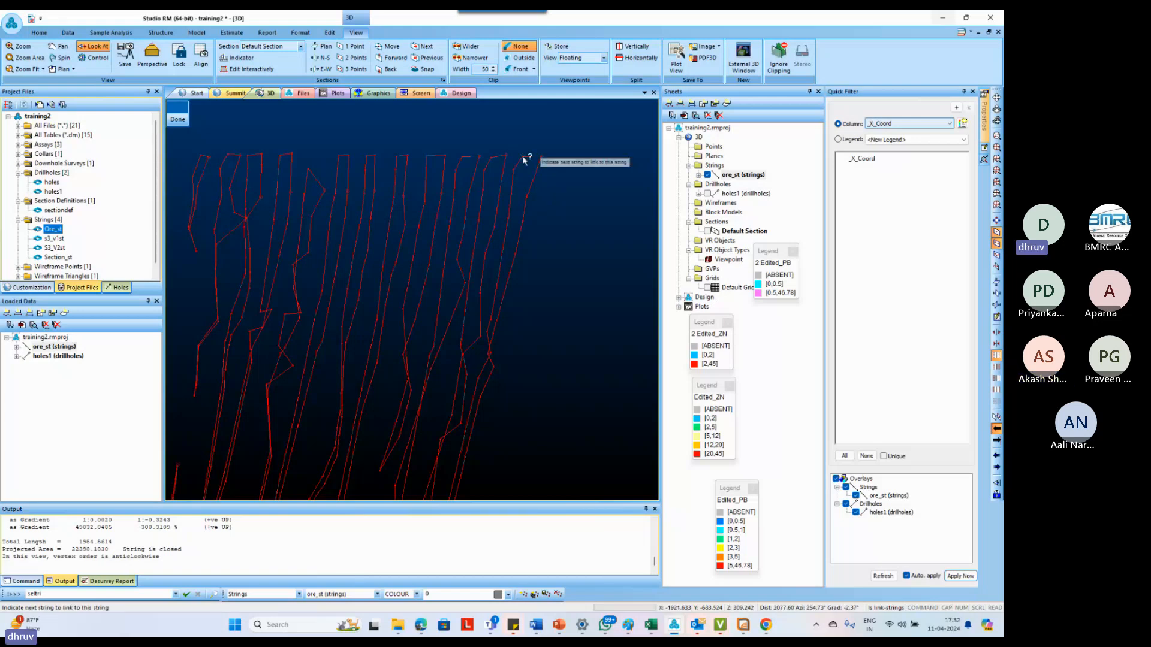
{"action": "left_click", "coordinate": [501, 160]}
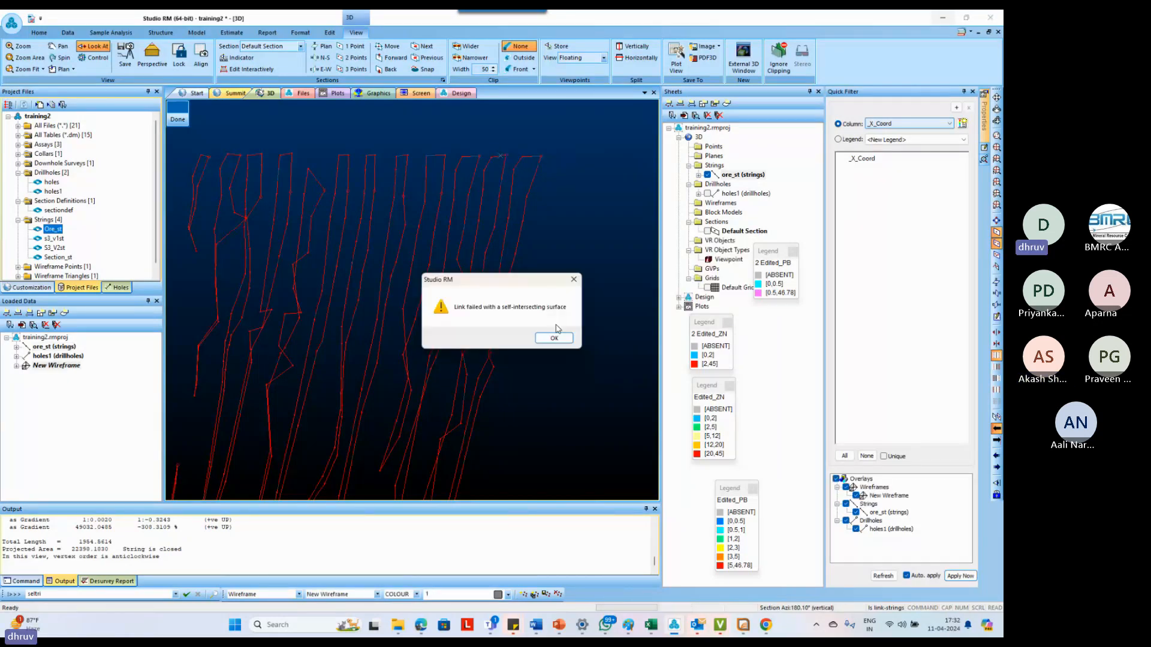
{"action": "left_click", "coordinate": [553, 337]}
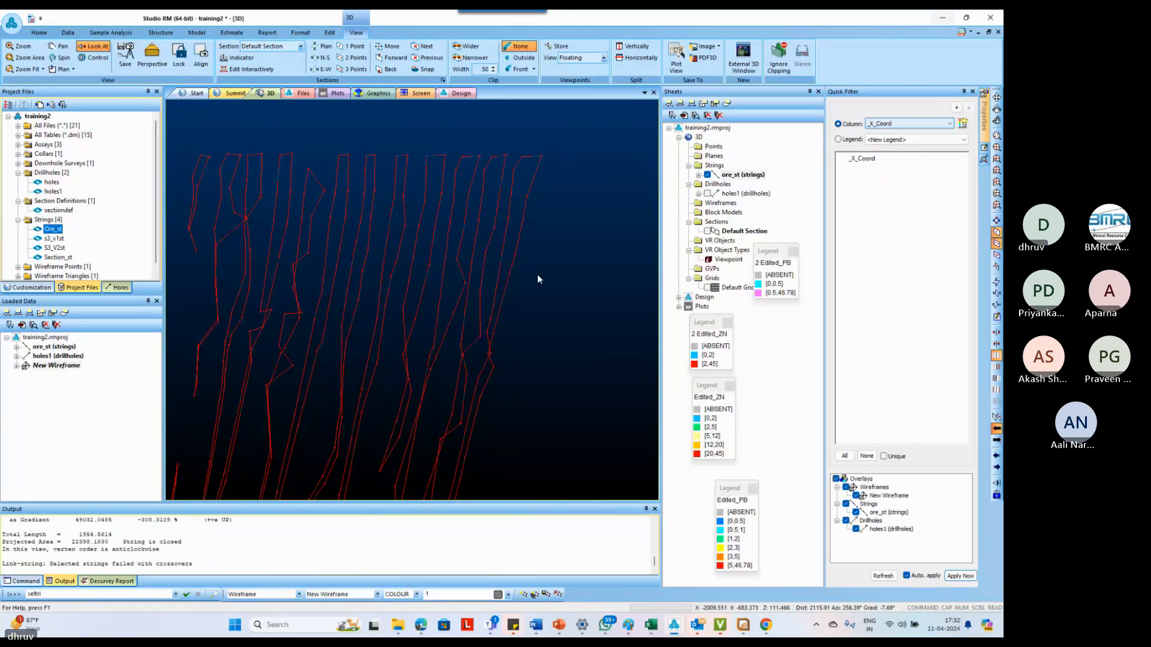
Retry linking the outermost outline to its neighbour, picking both strings along their steep flanks
{"action": "mouse_move", "coordinate": [538, 278]}
{"action": "left_mouse_down"}
{"action": "mouse_move", "coordinate": [527, 309]}
{"action": "mouse_move", "coordinate": [433, 341]}
{"action": "mouse_move", "coordinate": [573, 274]}
{"action": "mouse_move", "coordinate": [541, 271]}
{"action": "left_mouse_up"}
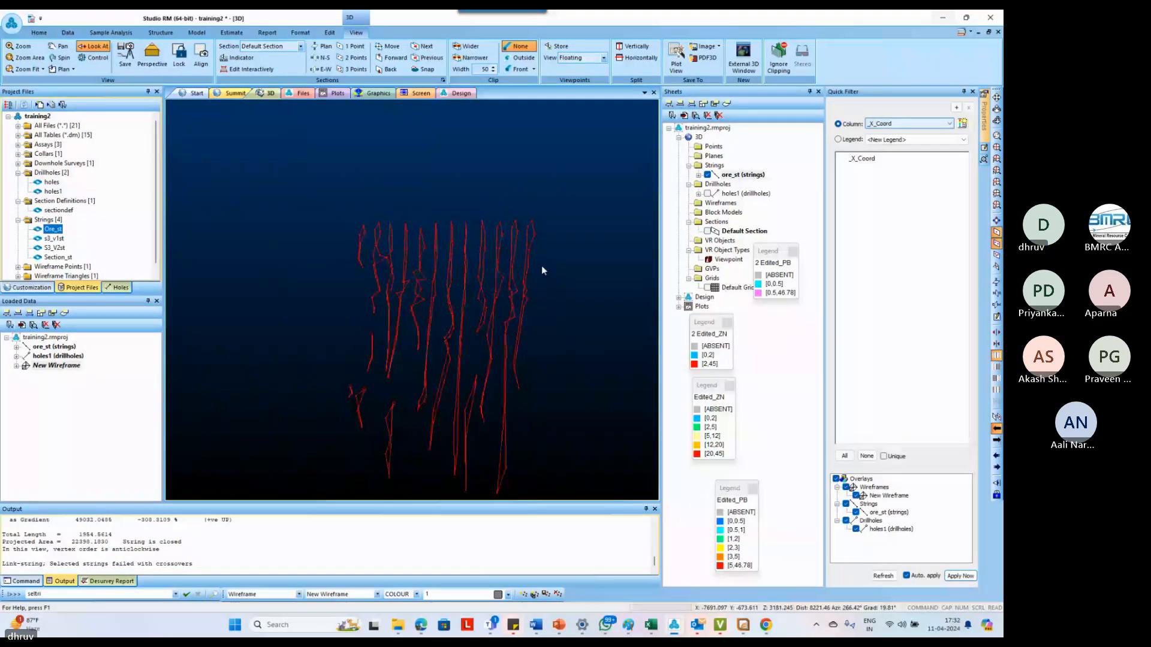
{"action": "scroll", "coordinate": [529, 252], "scroll_direction": "up", "scroll_amount": 3}
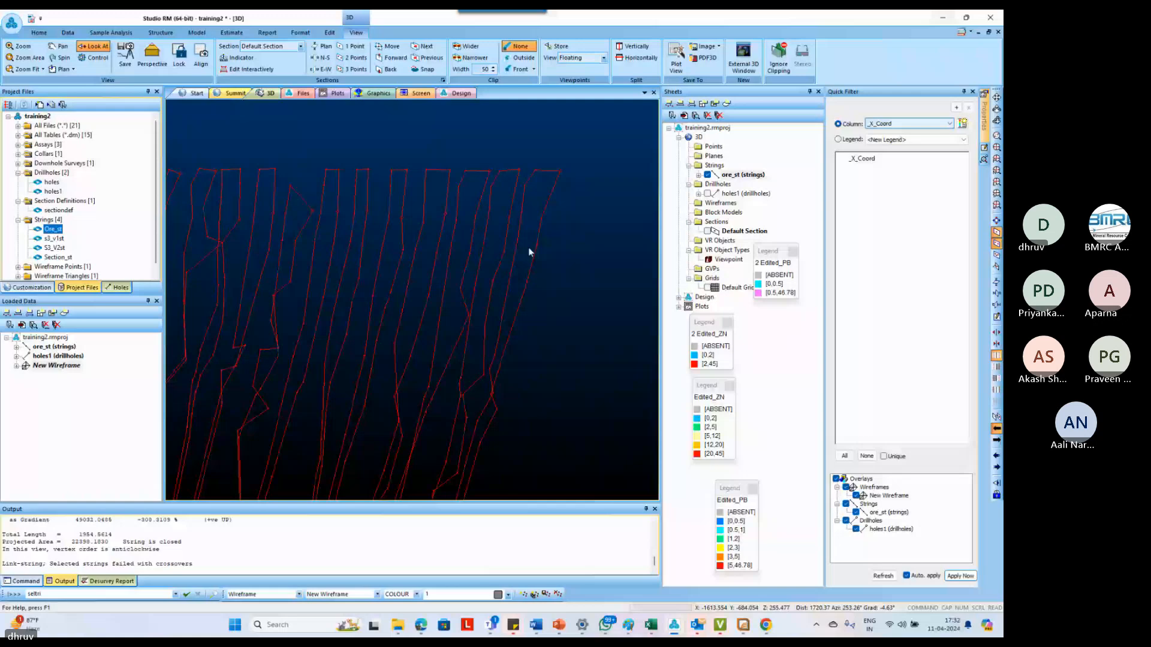
{"action": "left_click_drag", "start_coordinate": [529, 248], "coordinate": [519, 275]}
{"action": "key", "text": "l"}
{"action": "key", "text": "s"}
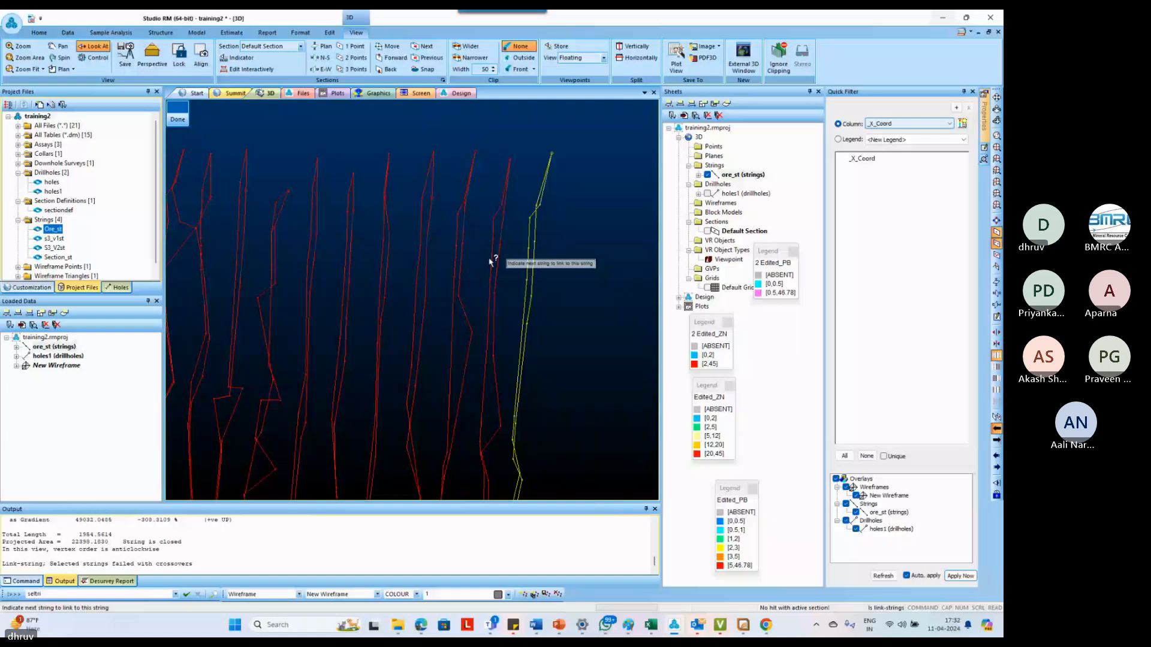
{"action": "left_click", "coordinate": [492, 261]}
{"action": "key", "text": "Return"}
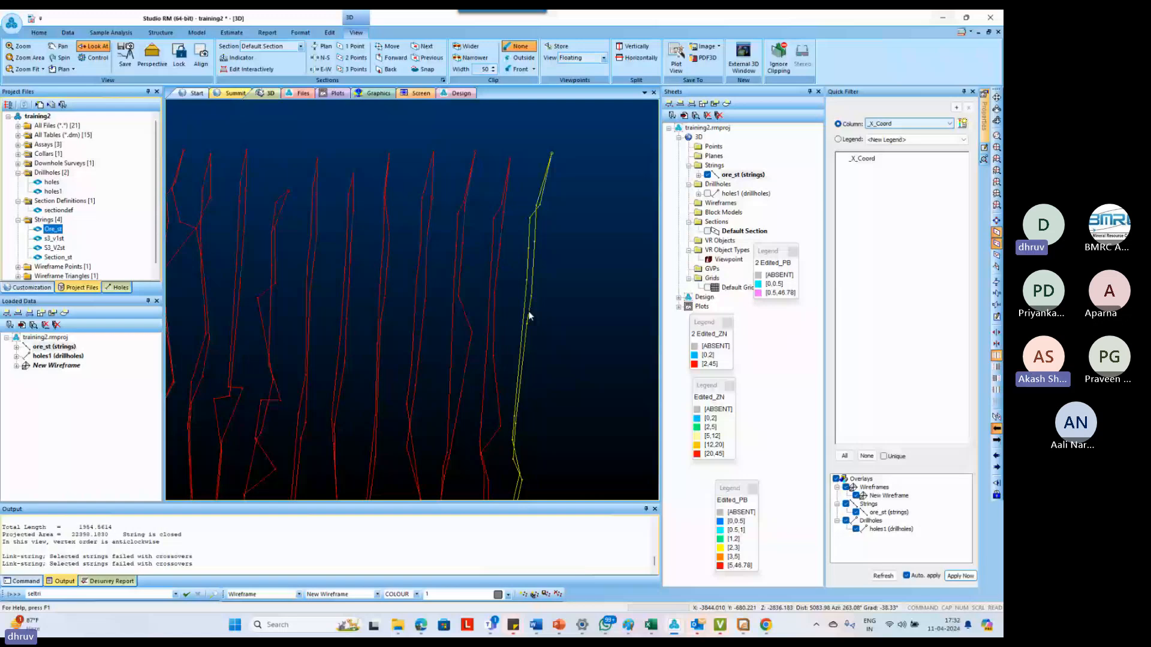
Link the third and fourth outlines from the opposite end of the row, and try to continue the link to the next outline
{"action": "scroll", "coordinate": [528, 312], "scroll_direction": "down", "scroll_amount": 3}
{"action": "left_click", "coordinate": [381, 276]}
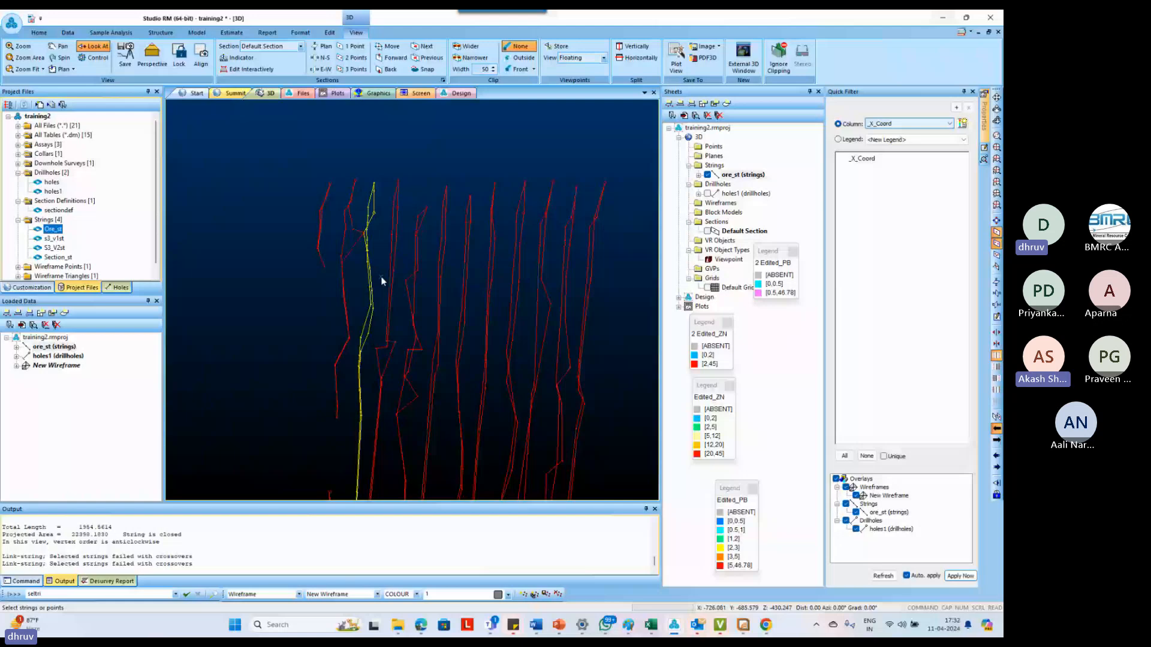
{"action": "key", "text": "l"}
{"action": "key", "text": "s"}
{"action": "left_click", "coordinate": [368, 264]}
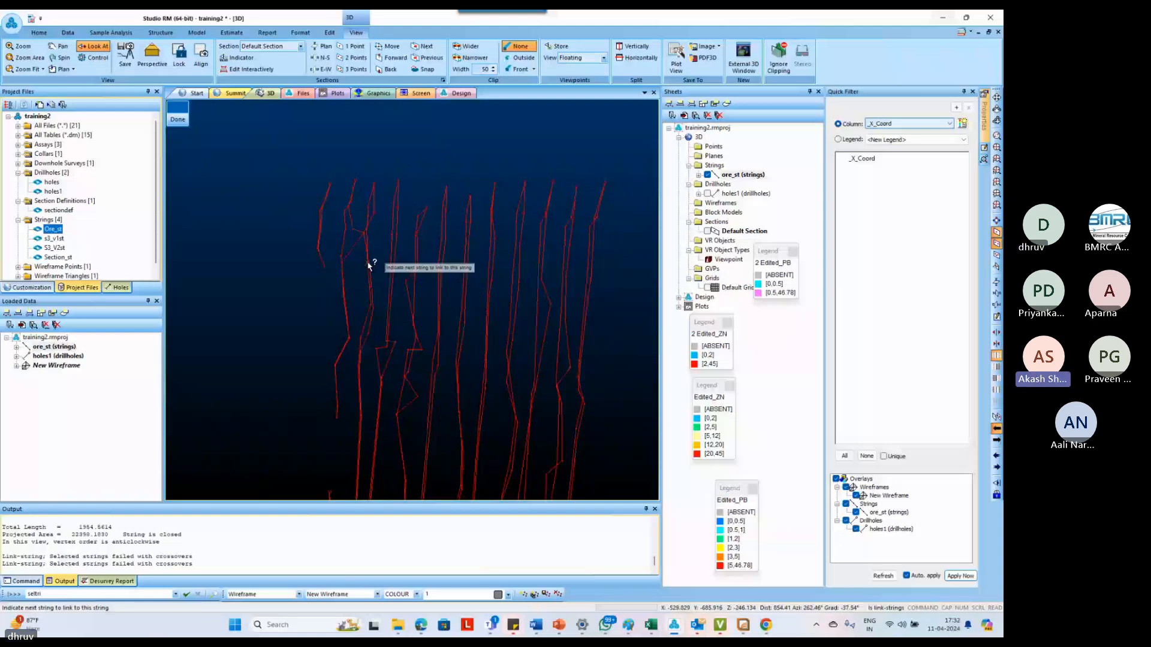
{"action": "left_click", "coordinate": [416, 254]}
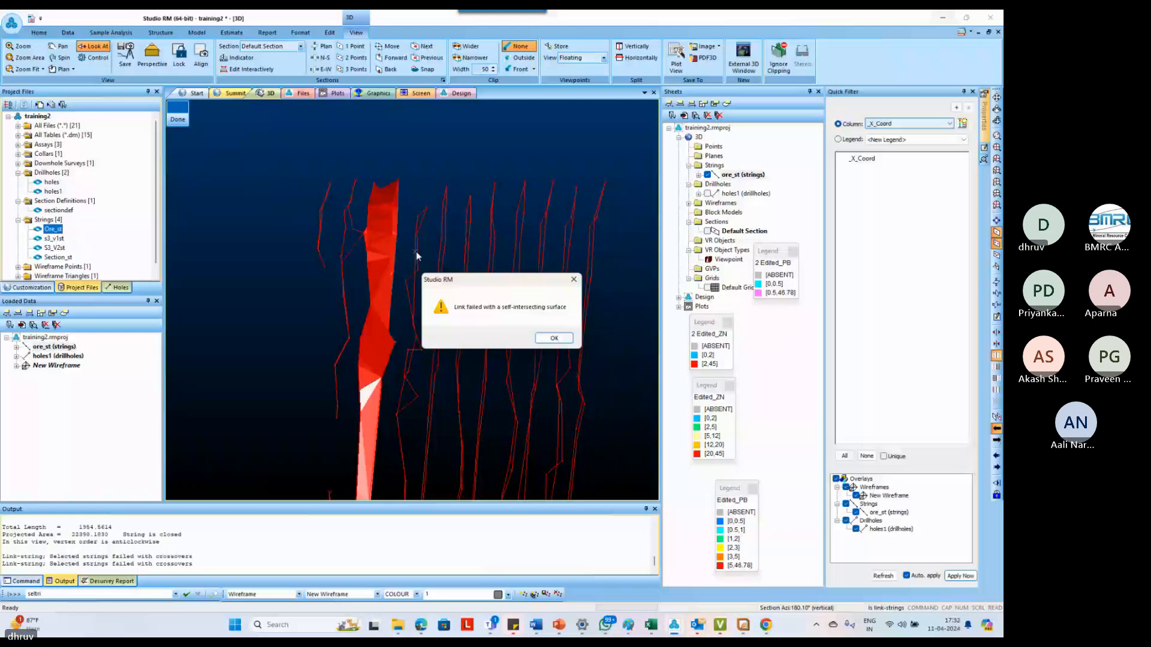
{"action": "key", "text": "Return"}
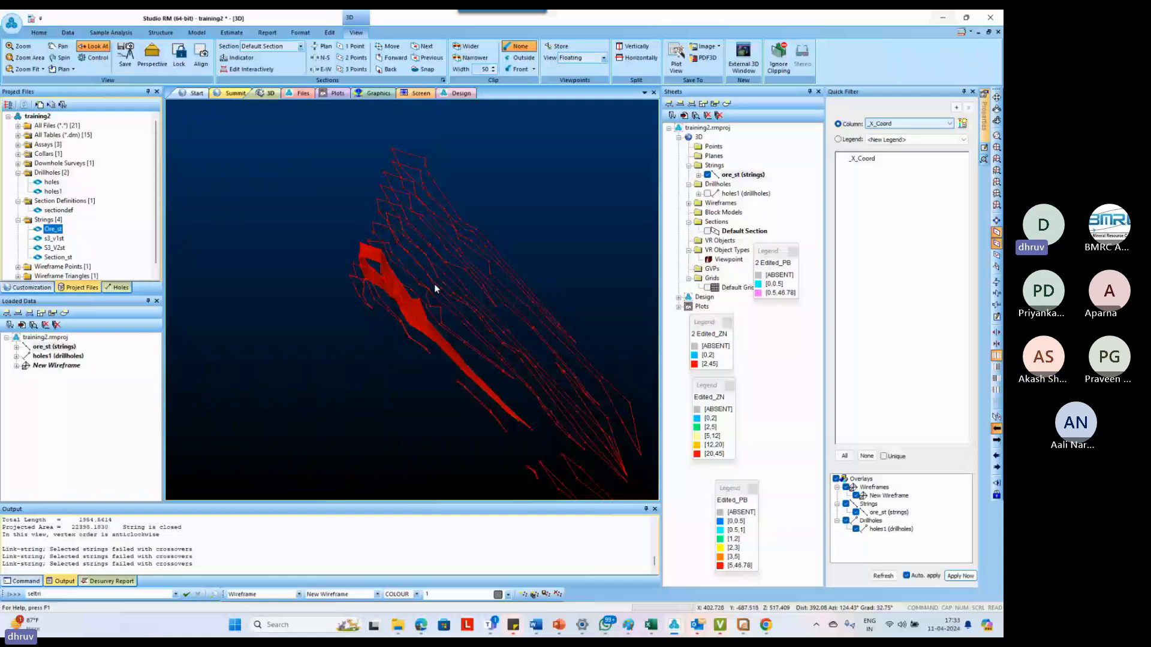
Examine how the linked surface joins the corners of the two outlines along its upper edge
{"action": "left_click", "coordinate": [352, 275]}
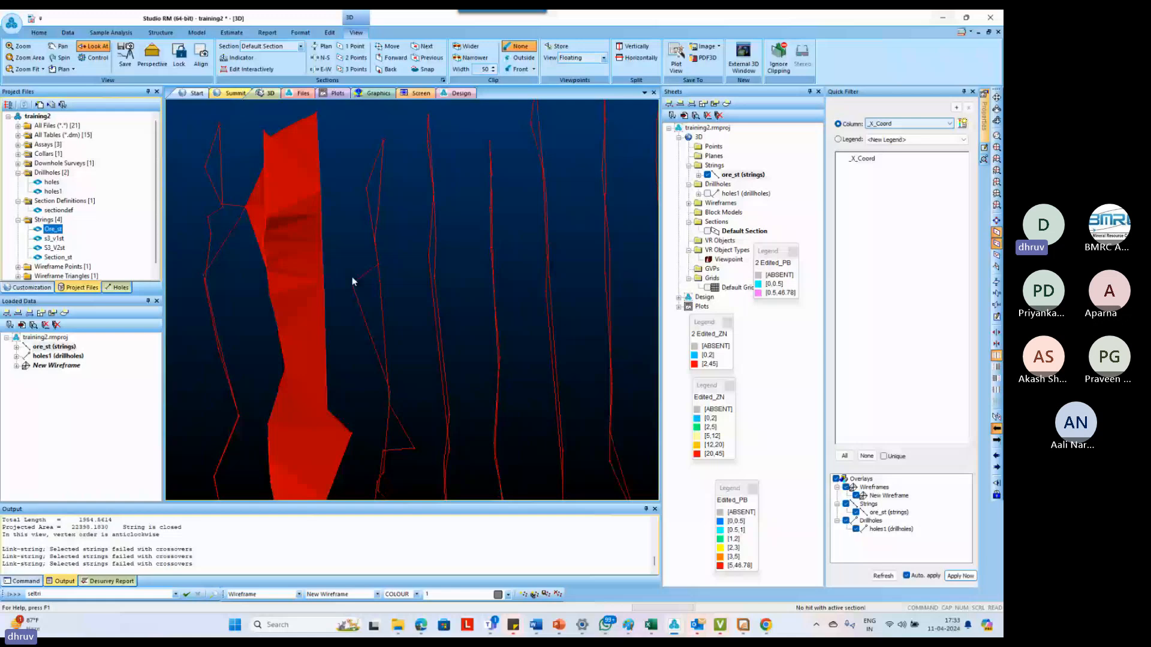
{"action": "left_click_drag", "start_coordinate": [352, 280], "coordinate": [377, 133]}
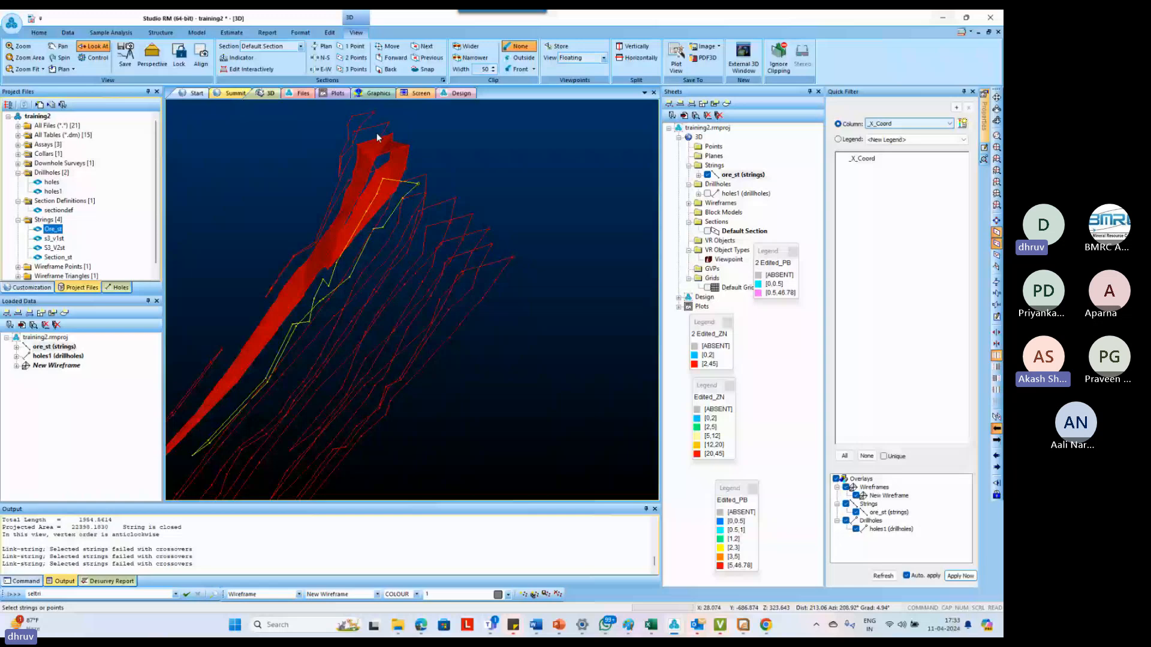
{"action": "left_click_drag", "start_coordinate": [378, 137], "coordinate": [418, 171]}
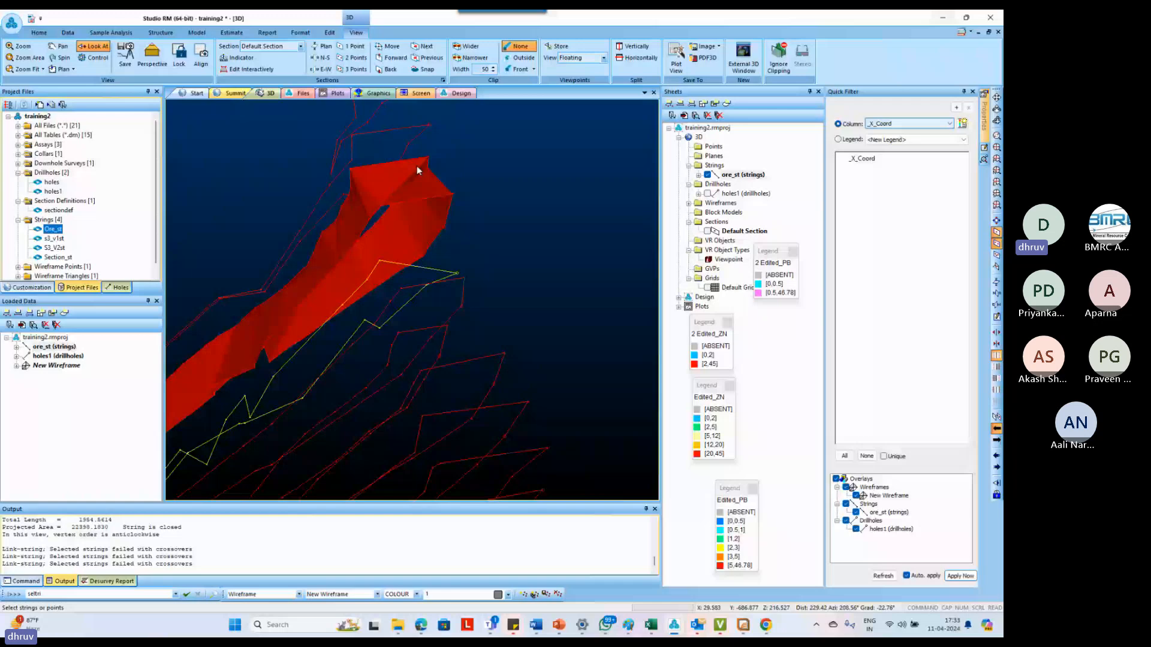
{"action": "scroll", "coordinate": [418, 170], "scroll_direction": "up", "scroll_amount": 4}
{"action": "left_click_drag", "start_coordinate": [417, 170], "coordinate": [437, 181], "text": "shift"}
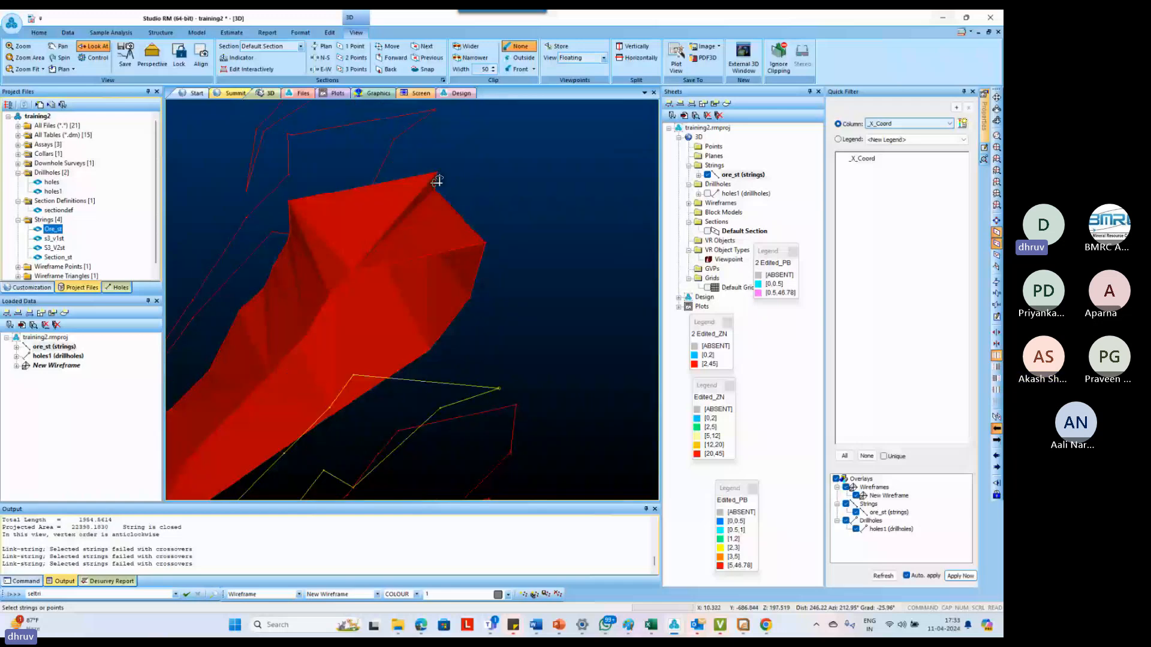
{"action": "left_click_drag", "start_coordinate": [437, 179], "coordinate": [432, 215]}
{"action": "left_click", "coordinate": [455, 190]}
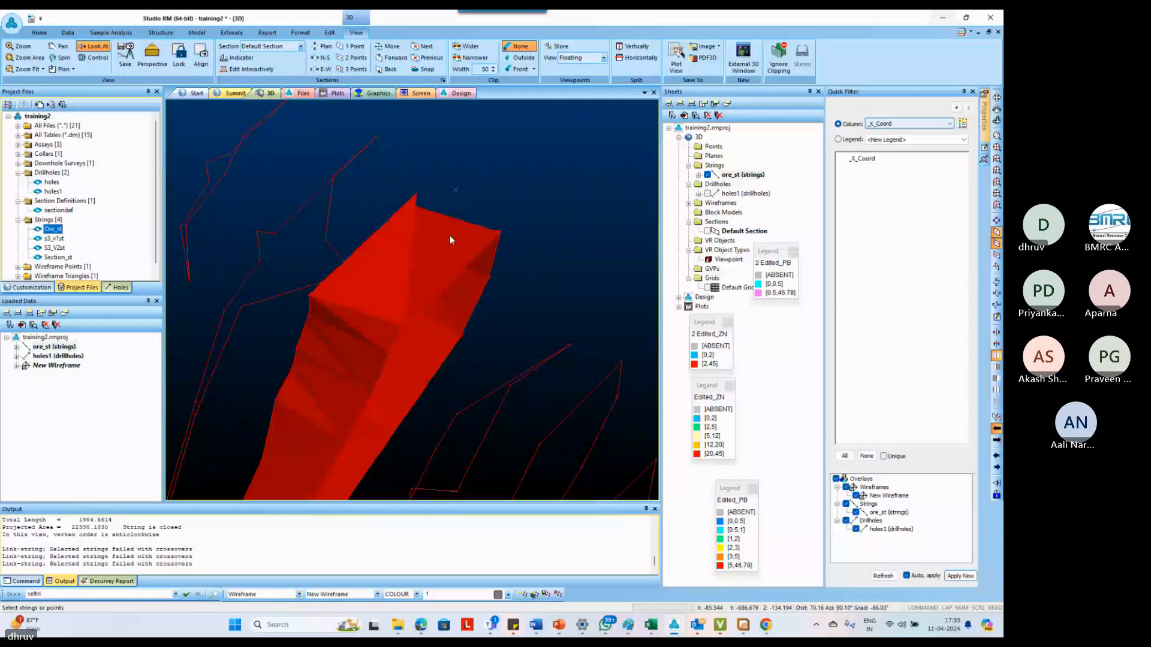
Erase the link between the two outlines using Erase Wireframe by Link
{"action": "left_click", "coordinate": [496, 201]}
{"action": "key", "text": "u"}
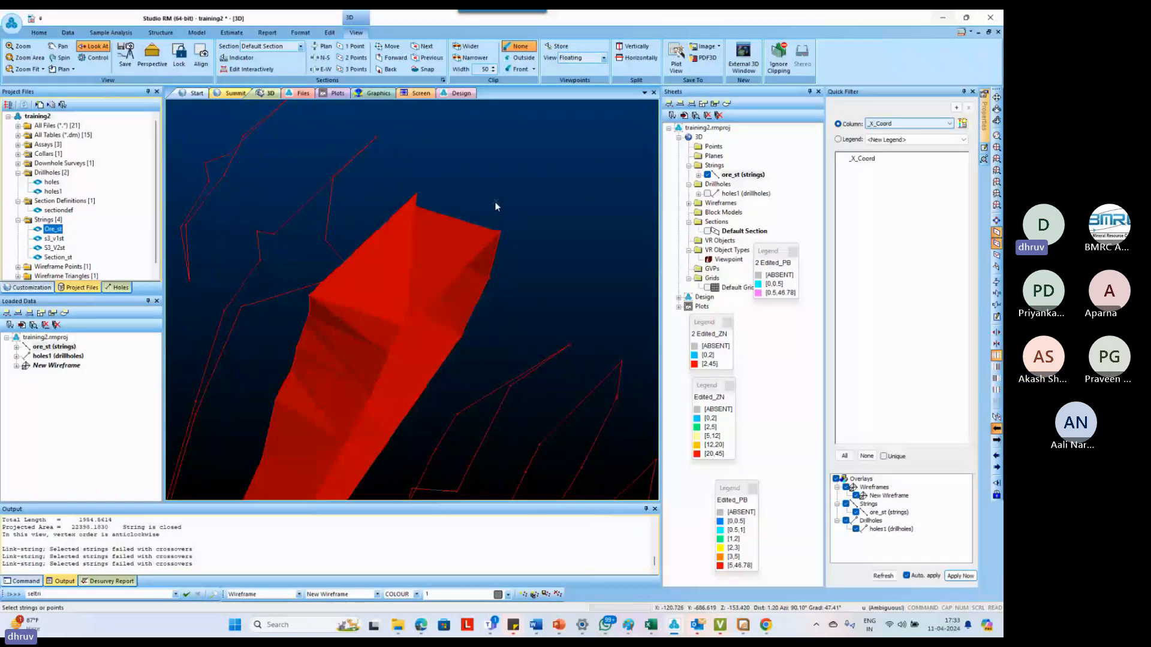
{"action": "key", "text": "w"}
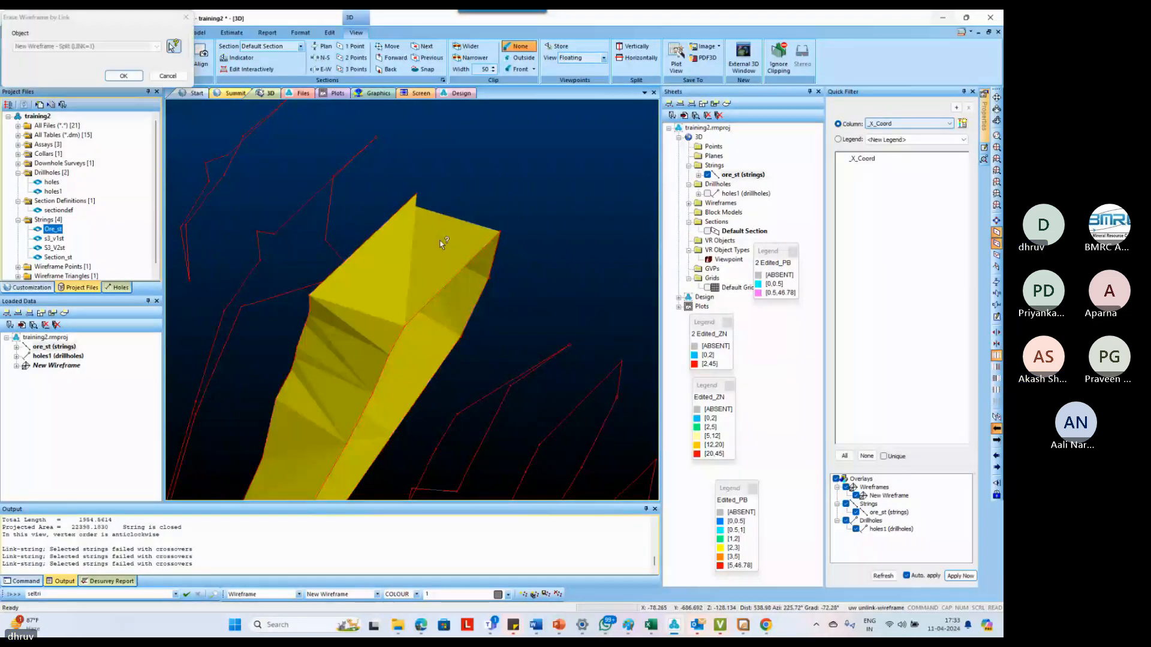
{"action": "left_click", "coordinate": [120, 77]}
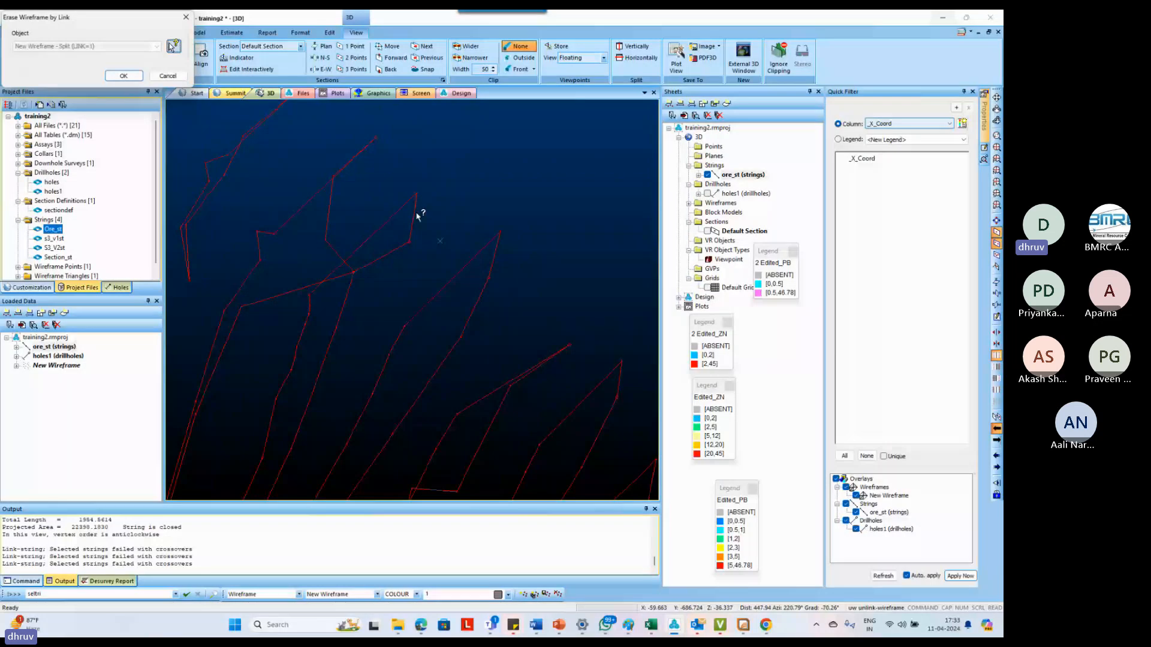
{"action": "key", "text": "Escape"}
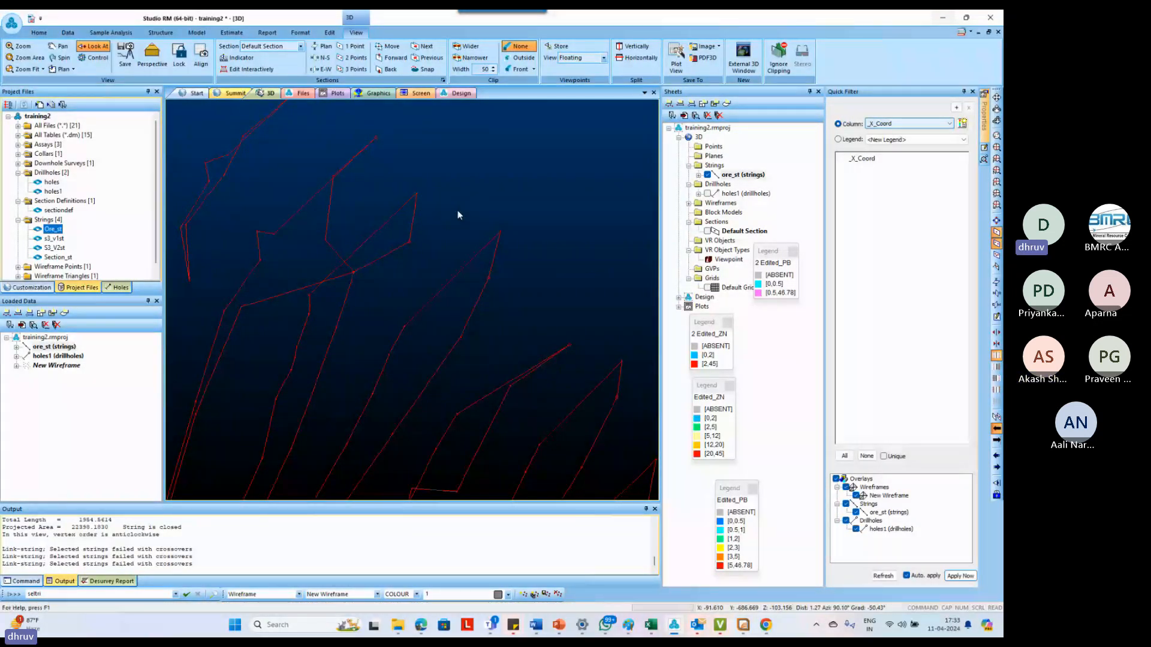
Create a tag string joining the matching upper corner points of the two unlinked outlines
{"action": "key", "text": "t"}
{"action": "key", "text": "g"}
{"action": "key", "text": "s"}
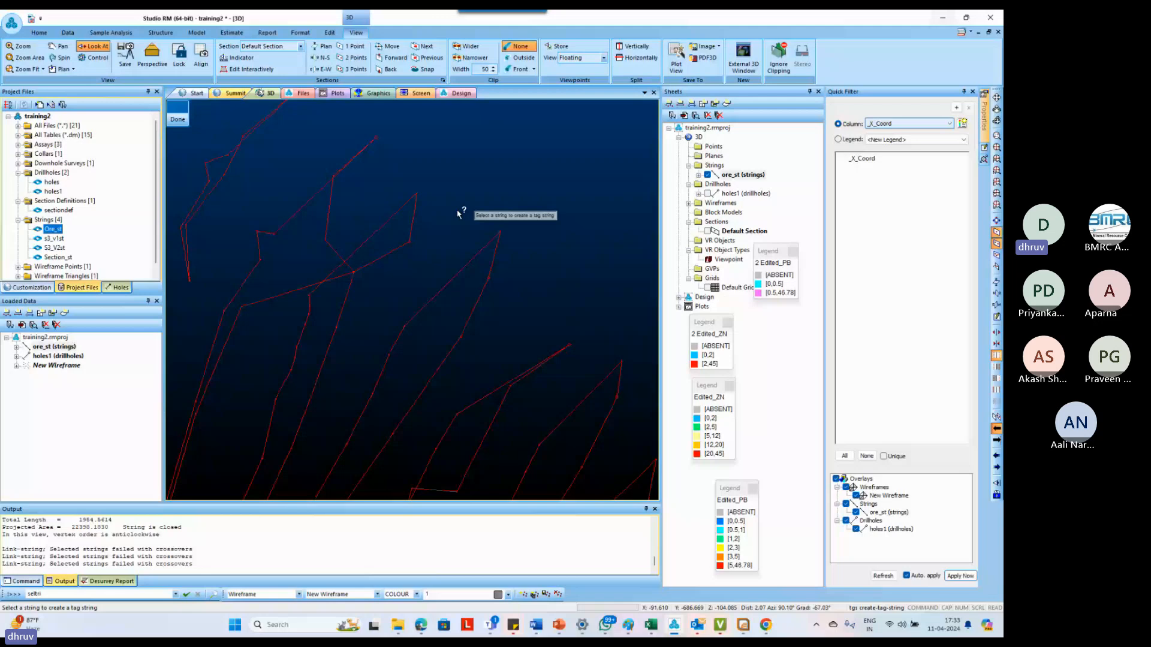
{"action": "left_click", "coordinate": [418, 193]}
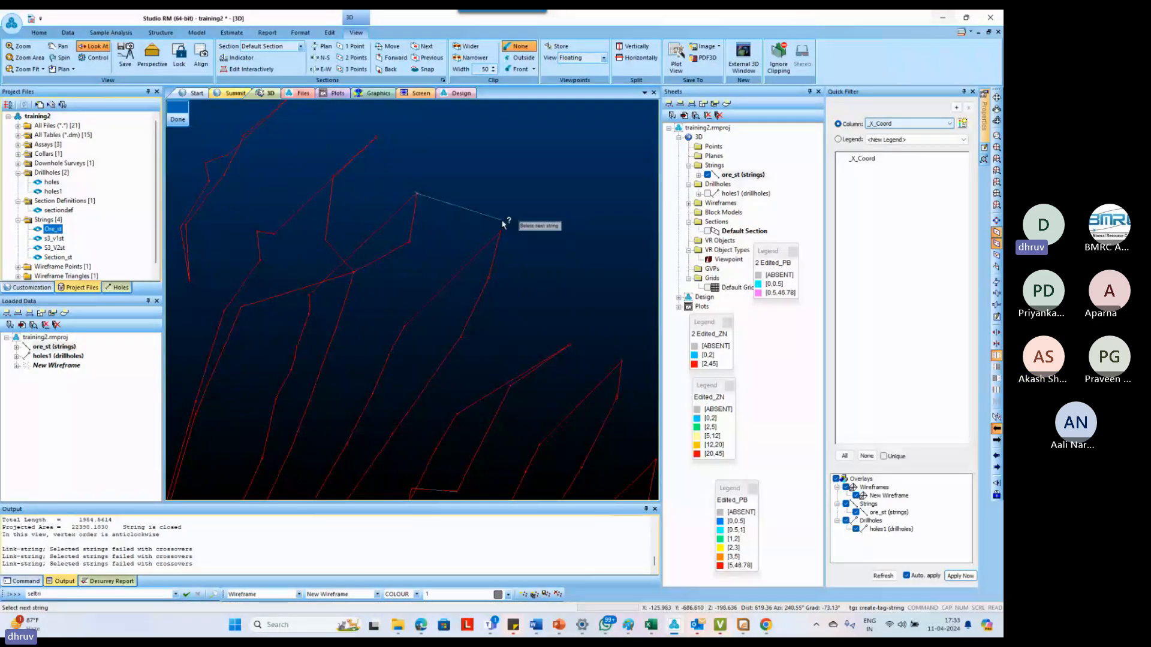
{"action": "left_click", "coordinate": [501, 229]}
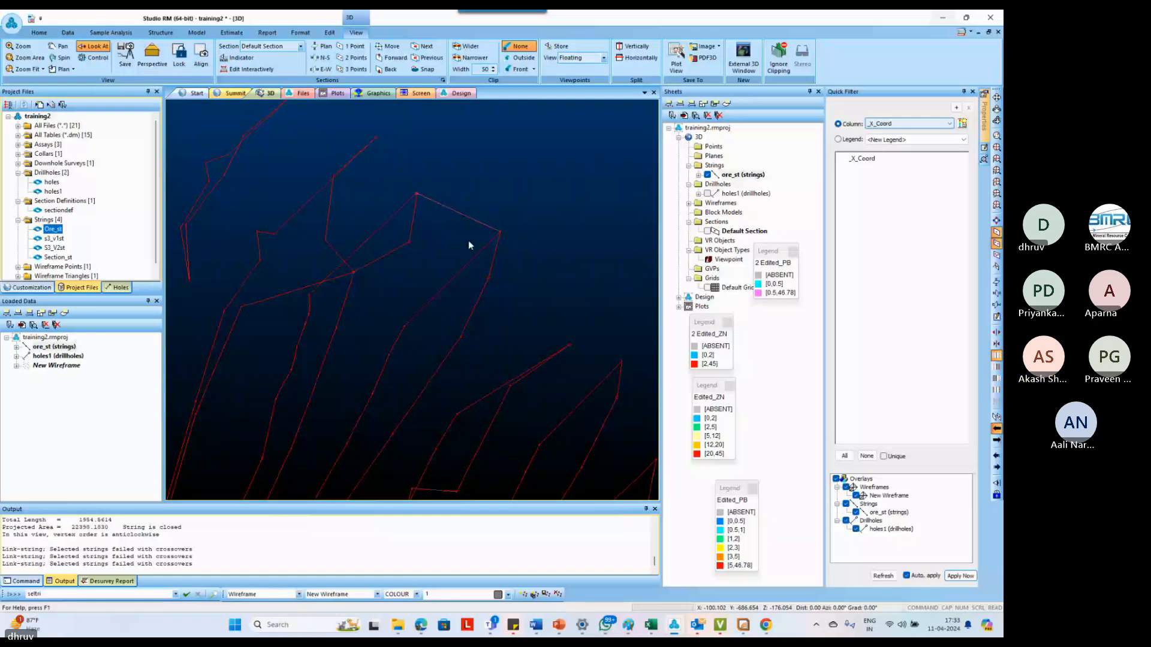
Link the two tagged outlines into a wireframe surface and check its upper edge
{"action": "key", "text": "l"}
{"action": "key", "text": "s"}
{"action": "left_click", "coordinate": [490, 275]}
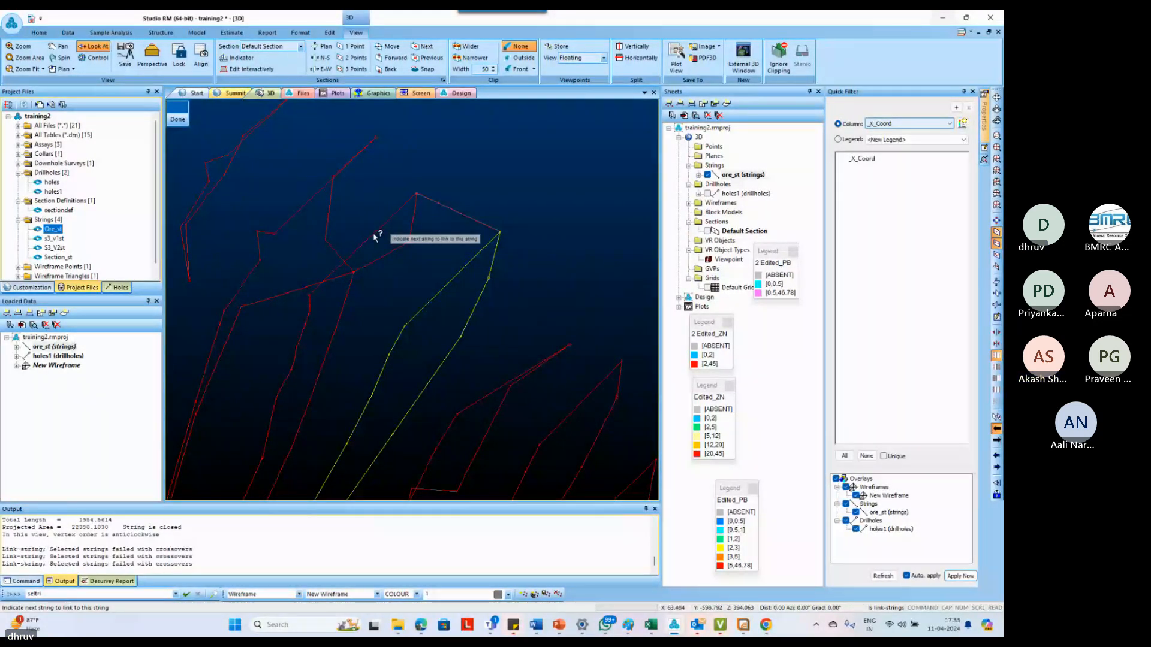
{"action": "left_click", "coordinate": [374, 237]}
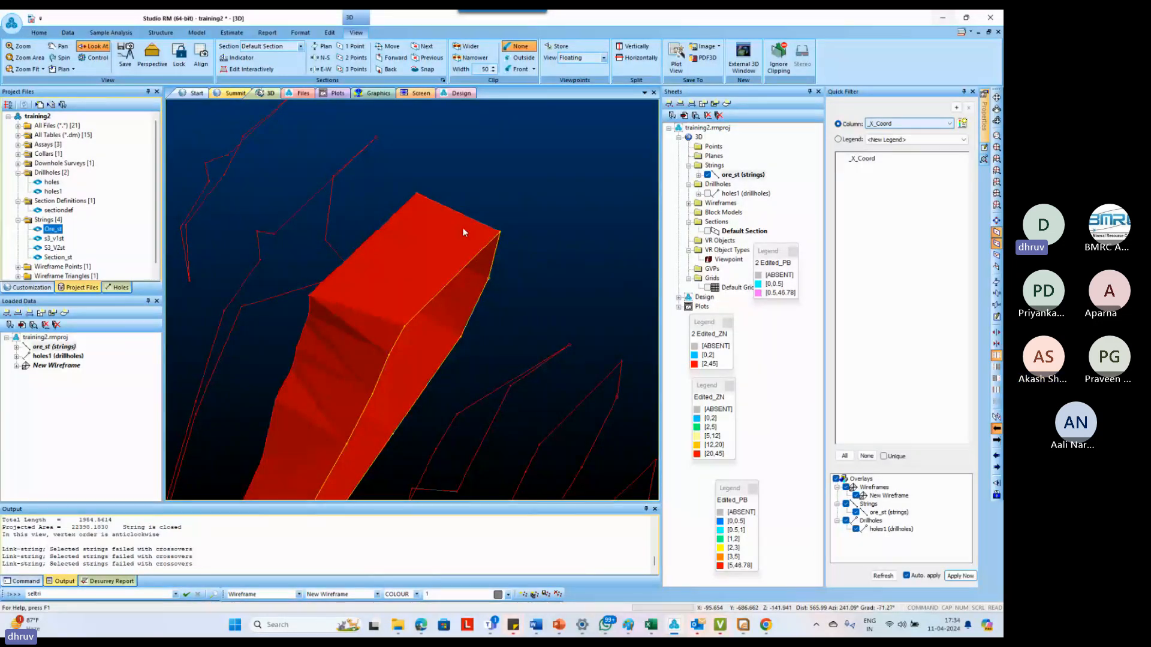
{"action": "left_click_drag", "start_coordinate": [480, 239], "coordinate": [545, 240]}
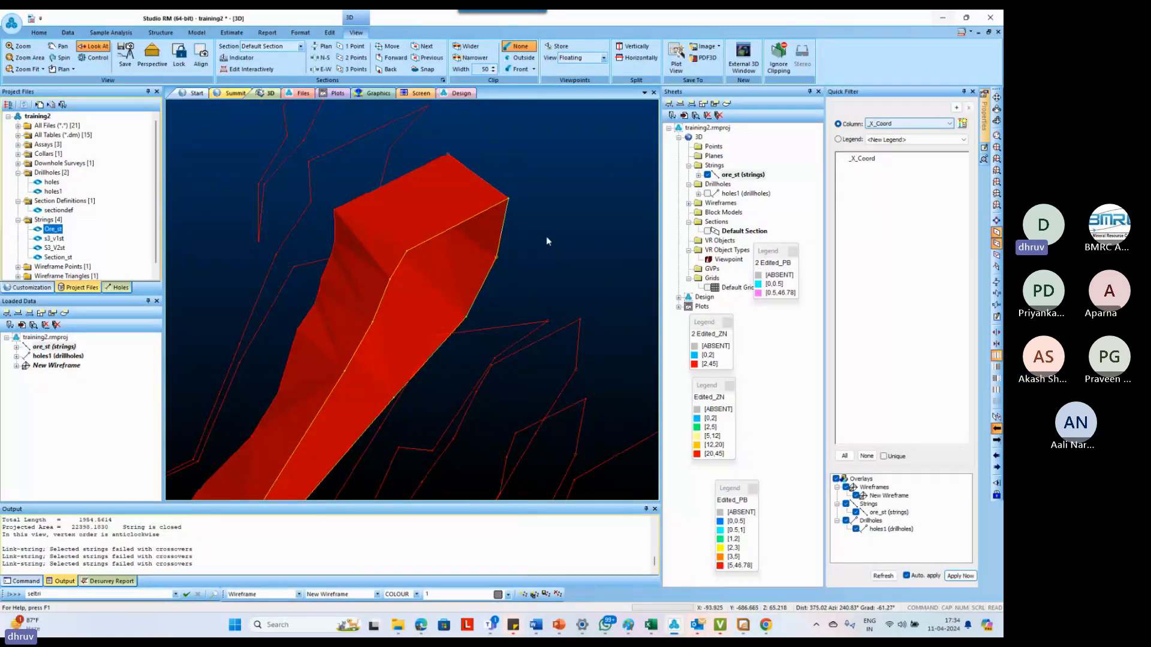
Create two tag strings joining the upper corner points of the wireframe's end outline to matching points on the next section's outline
{"action": "key", "text": "t"}
{"action": "key", "text": "g"}
{"action": "key", "text": "s"}
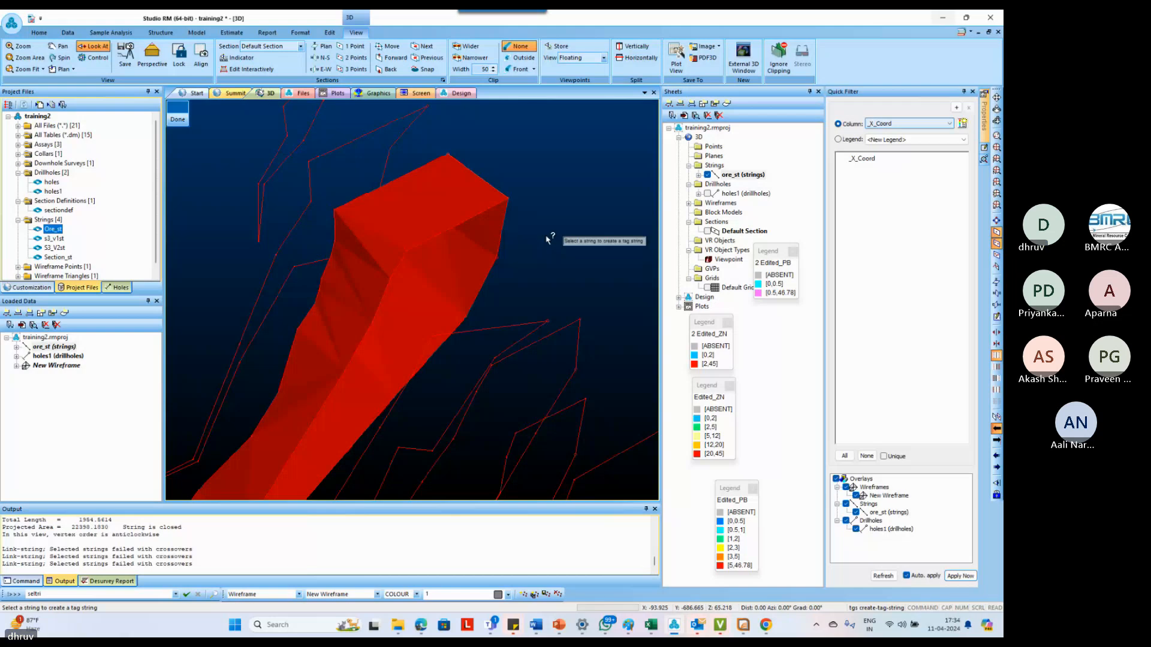
{"action": "left_click", "coordinate": [508, 199]}
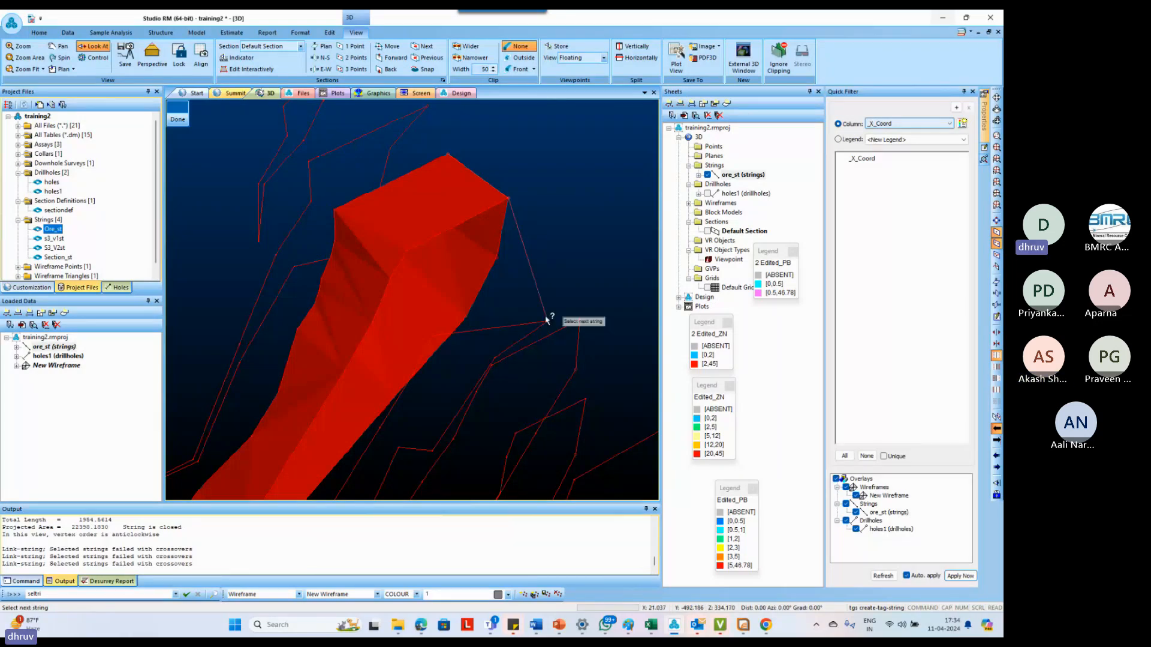
{"action": "left_click", "coordinate": [546, 317]}
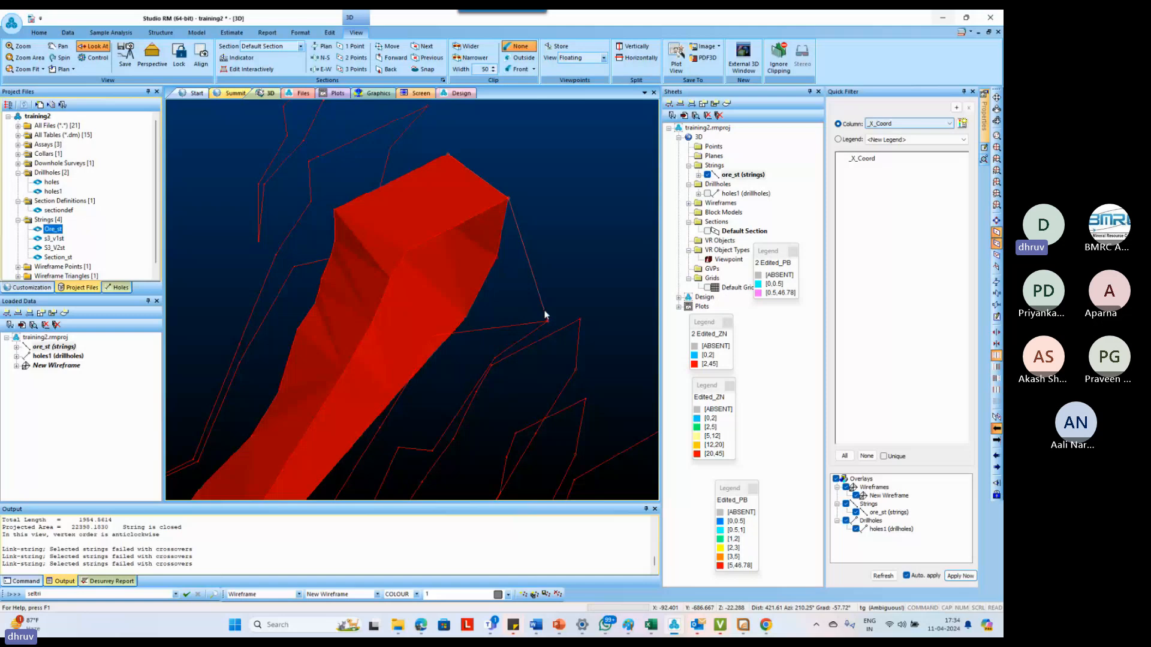
{"action": "key", "text": "s"}
{"action": "left_click", "coordinate": [407, 251]}
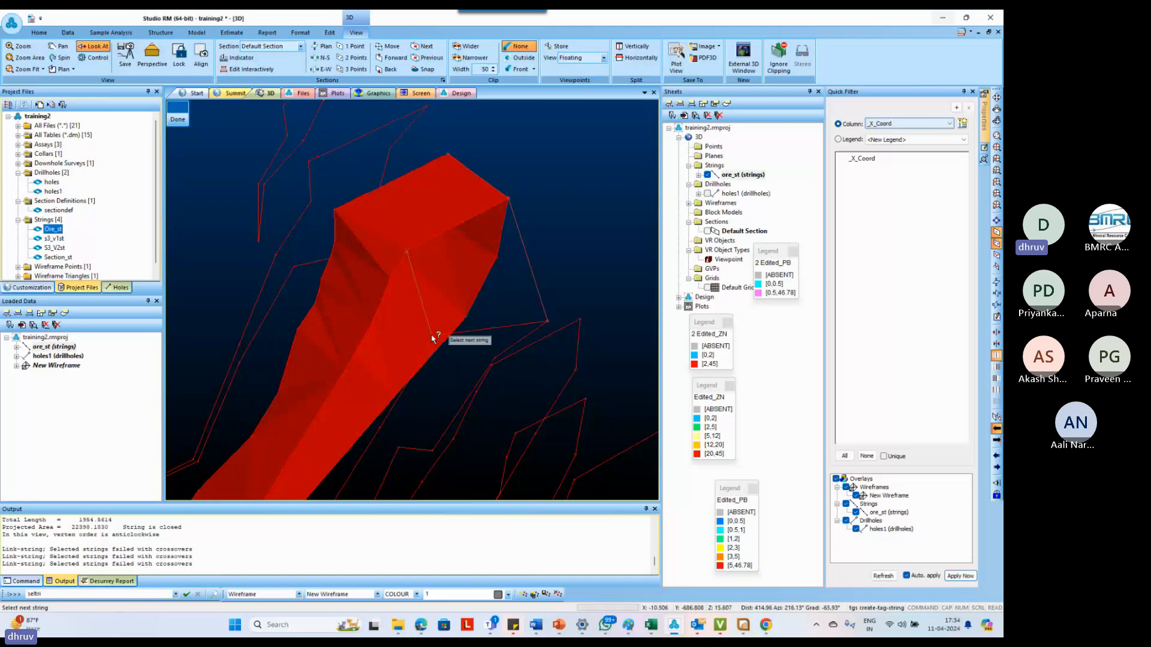
{"action": "left_click", "coordinate": [433, 335]}
Erase the link between the two joined outlines, picking it near the wireframe's pointed lower end, using Erase Wireframe by Link
{"action": "scroll", "coordinate": [474, 214], "scroll_direction": "down", "scroll_amount": 3}
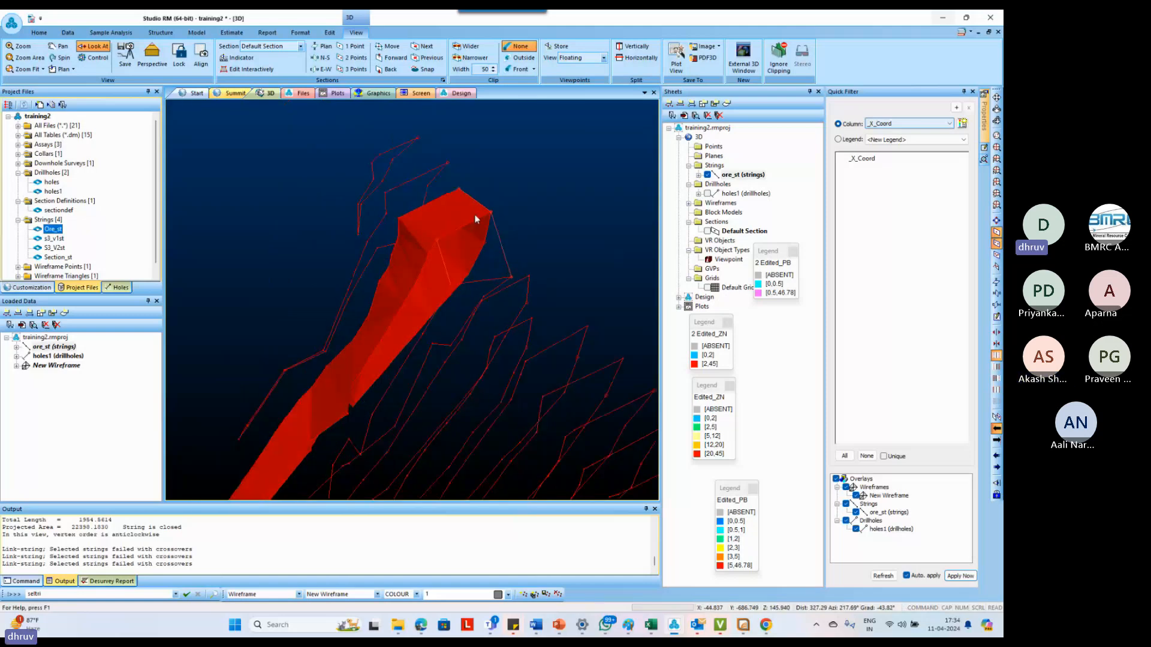
{"action": "left_click_drag", "start_coordinate": [474, 213], "coordinate": [315, 412]}
{"action": "scroll", "coordinate": [339, 360], "scroll_direction": "up", "scroll_amount": 3}
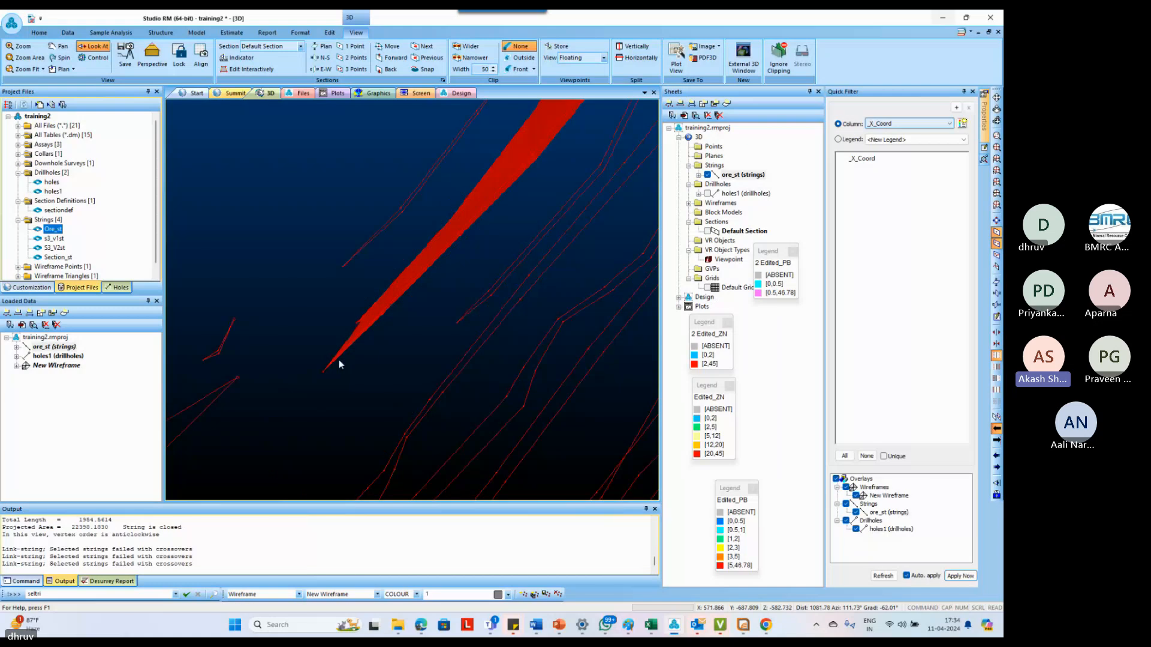
{"action": "scroll", "coordinate": [371, 374], "scroll_direction": "up", "scroll_amount": 3}
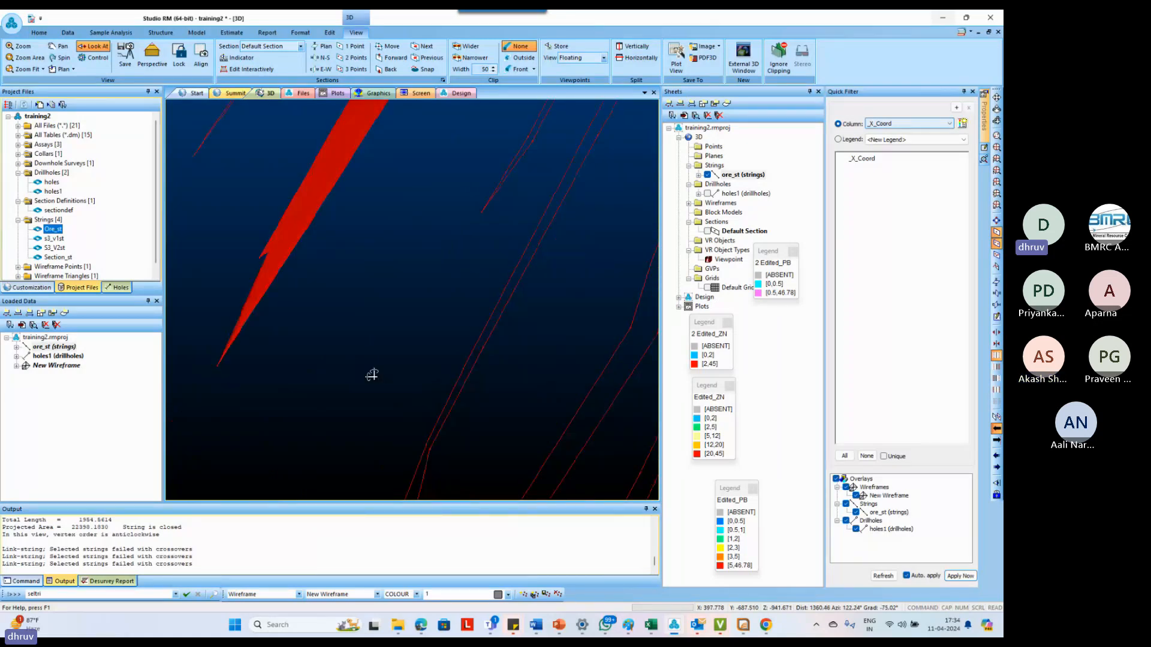
{"action": "left_click_drag", "start_coordinate": [370, 375], "coordinate": [595, 324]}
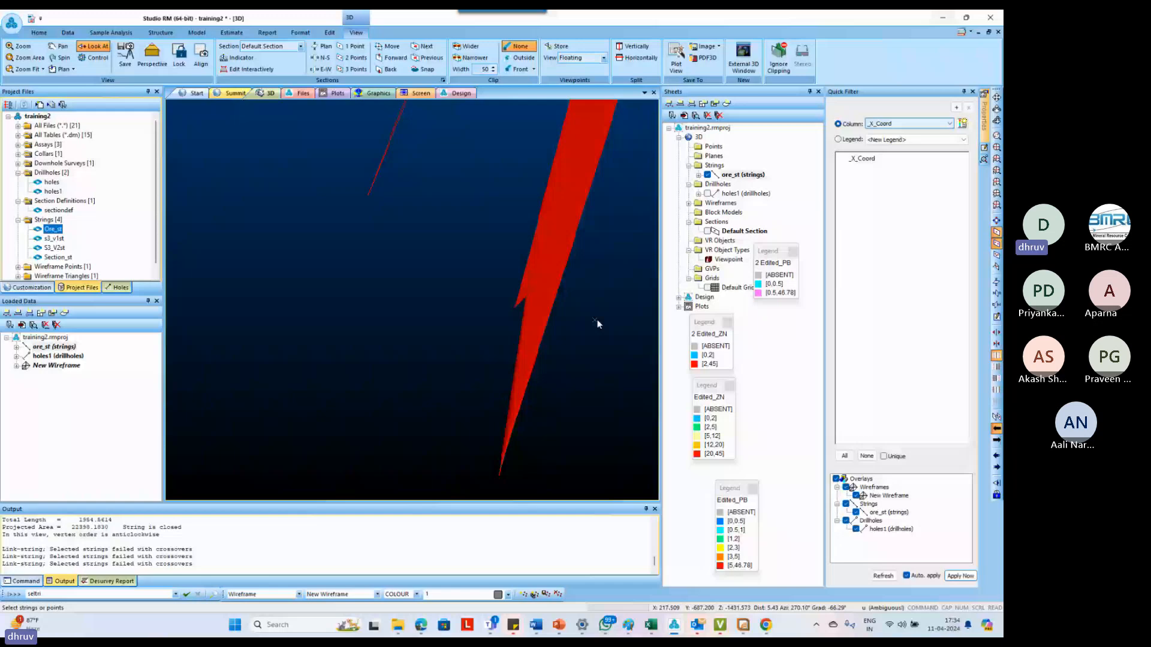
{"action": "key", "text": "w"}
{"action": "left_click", "coordinate": [555, 263]}
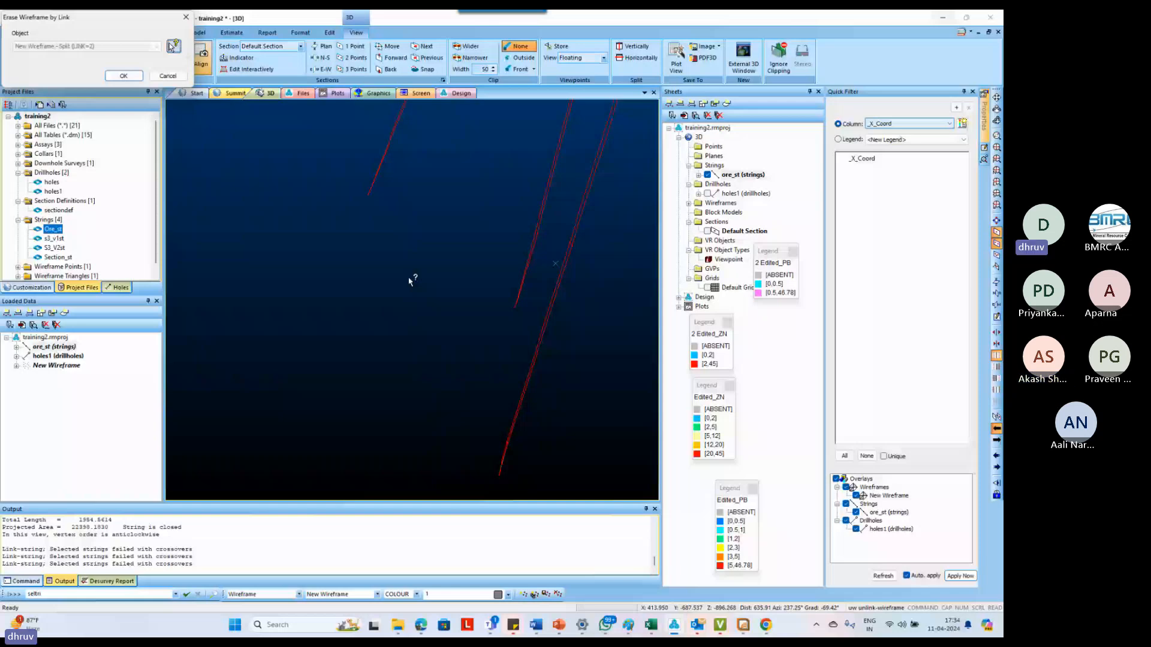
{"action": "key", "text": "Escape"}
Create a tag string joining the bottom tips of the two unlinked outlines
{"action": "key", "text": "t"}
{"action": "key", "text": "g"}
{"action": "key", "text": "s"}
{"action": "left_click", "coordinate": [513, 310]}
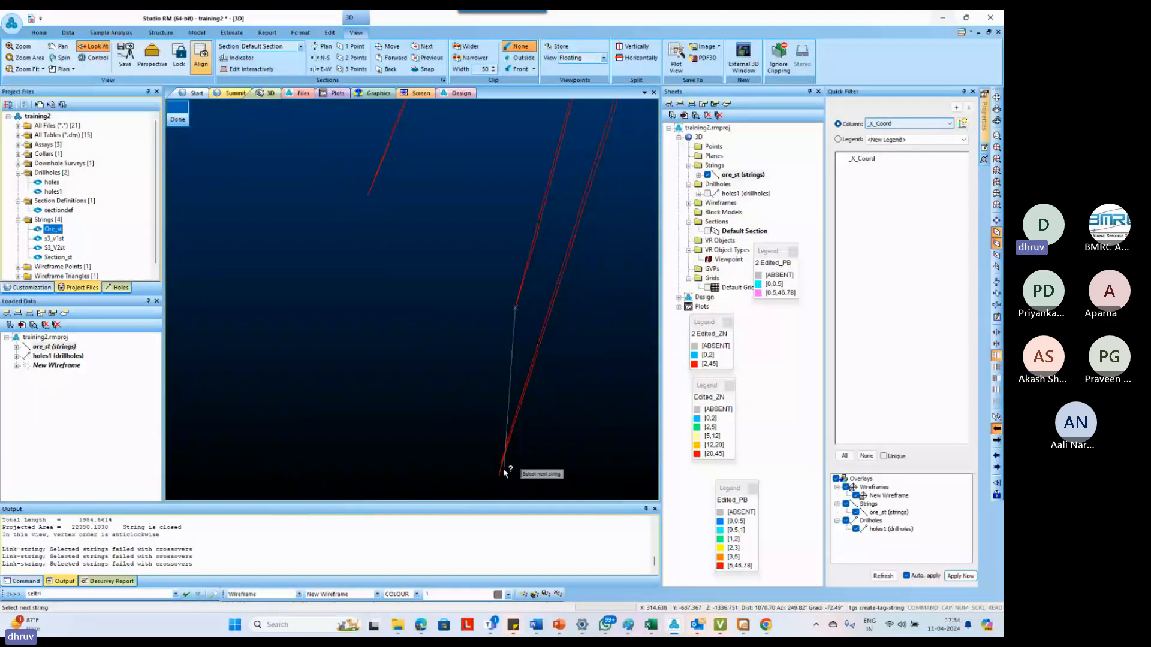
{"action": "left_click", "coordinate": [500, 475]}
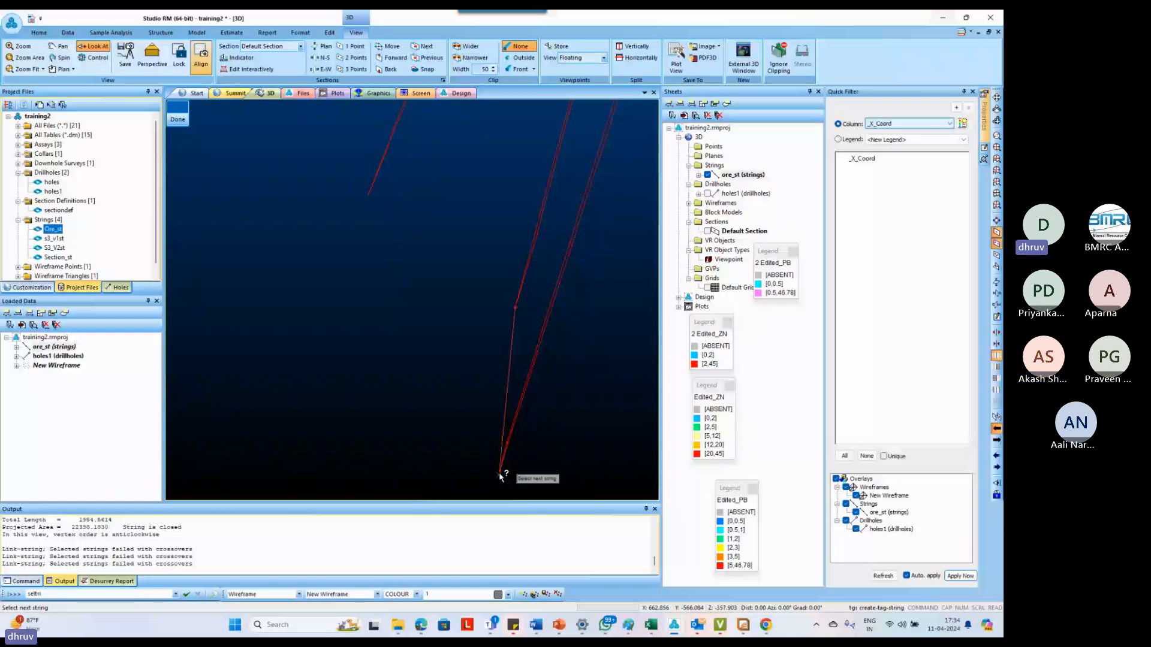
Link the two outlines tagged at their bottom tips back into a wireframe surface
{"action": "type", "text": "ls"}
{"action": "left_click", "coordinate": [536, 231]}
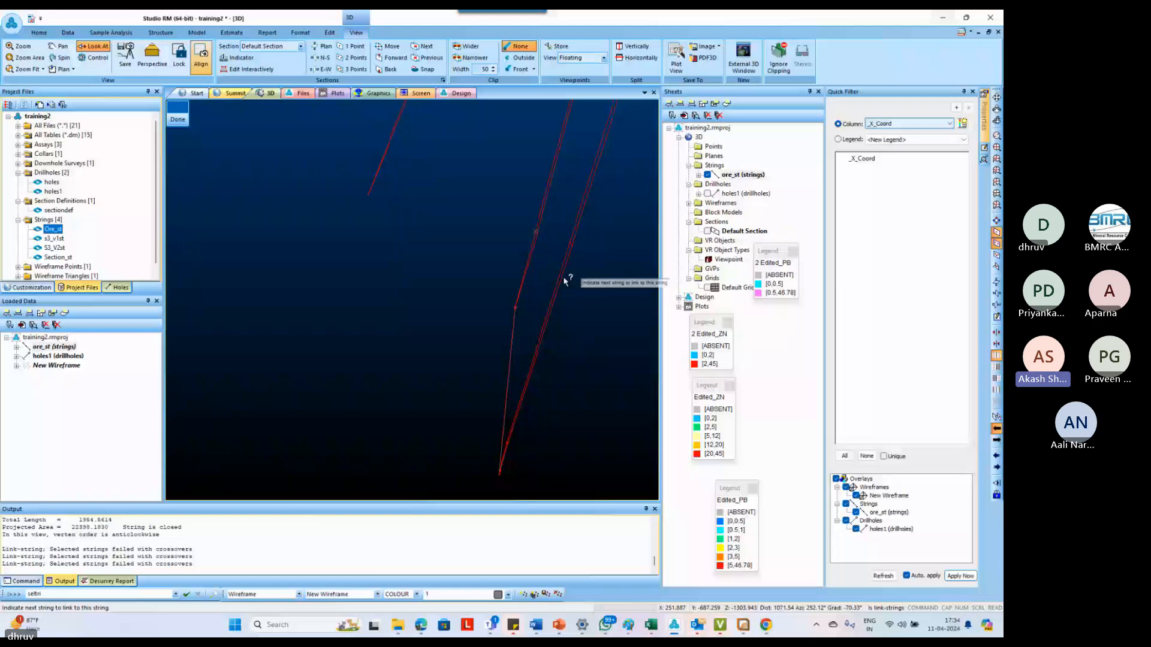
{"action": "left_click", "coordinate": [565, 280]}
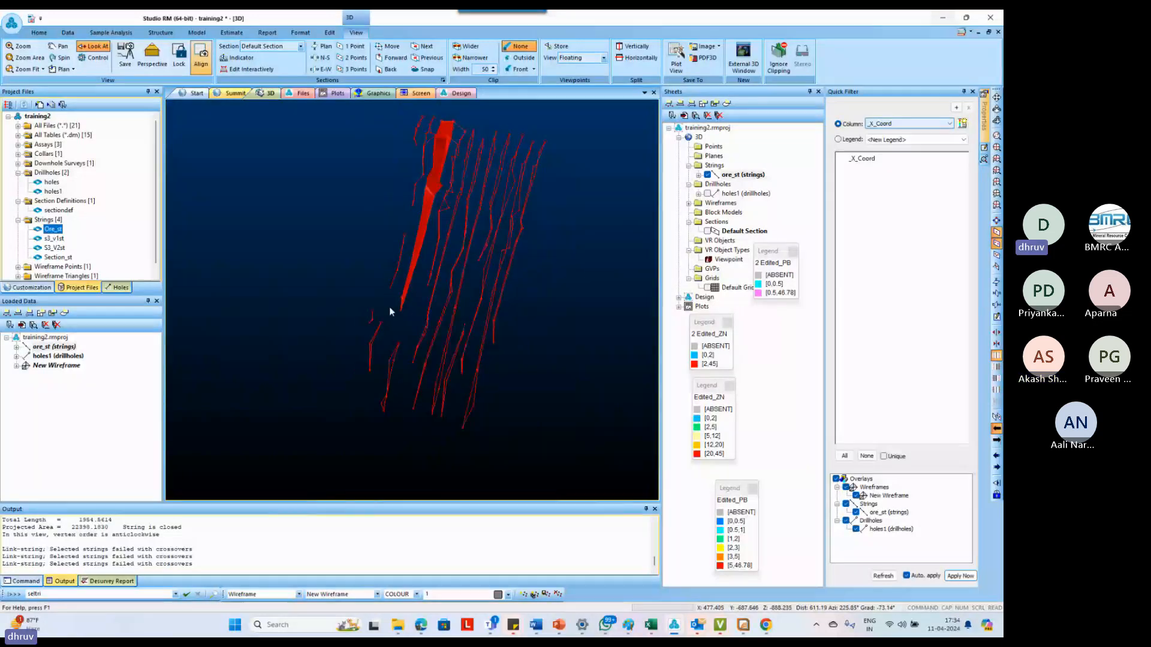
Create a tag string from the wireframe's lower tip to the bottom tip of the next section's outline
{"action": "scroll", "coordinate": [434, 224], "scroll_direction": "up", "scroll_amount": 1}
{"action": "scroll", "coordinate": [422, 287], "scroll_direction": "up", "scroll_amount": 2}
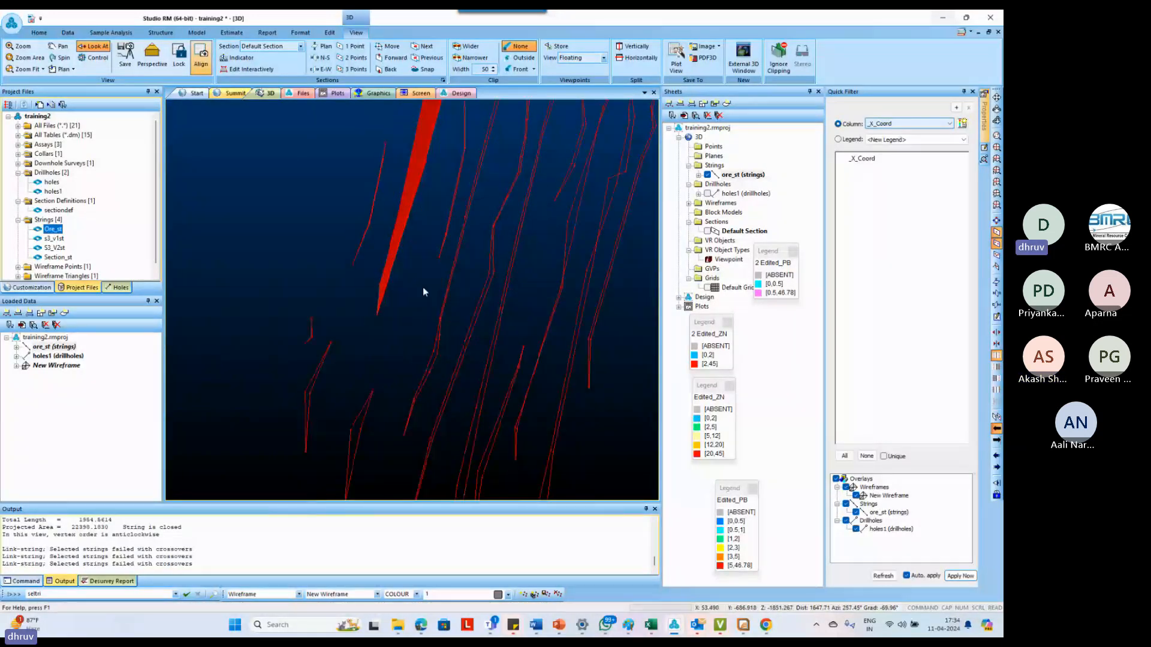
{"action": "mouse_move", "coordinate": [422, 286]}
{"action": "left_mouse_down"}
{"action": "mouse_move", "coordinate": [407, 342]}
{"action": "mouse_move", "coordinate": [427, 303]}
{"action": "mouse_move", "coordinate": [351, 306]}
{"action": "mouse_move", "coordinate": [404, 300]}
{"action": "left_mouse_up"}
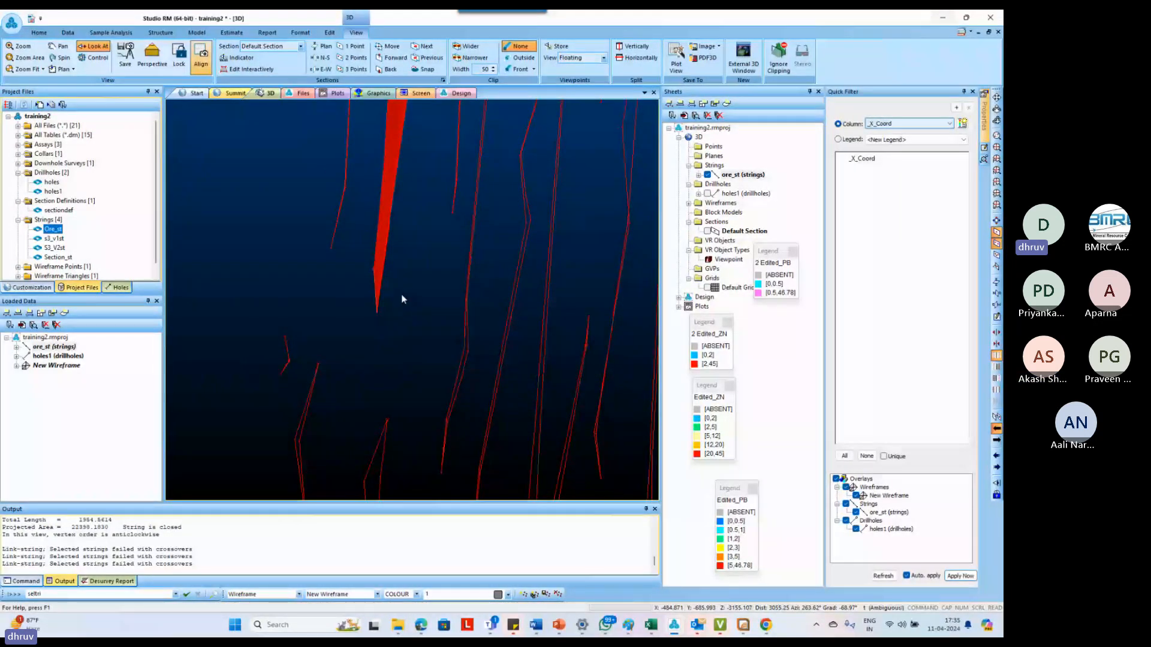
{"action": "key", "text": "g"}
{"action": "key", "text": "s"}
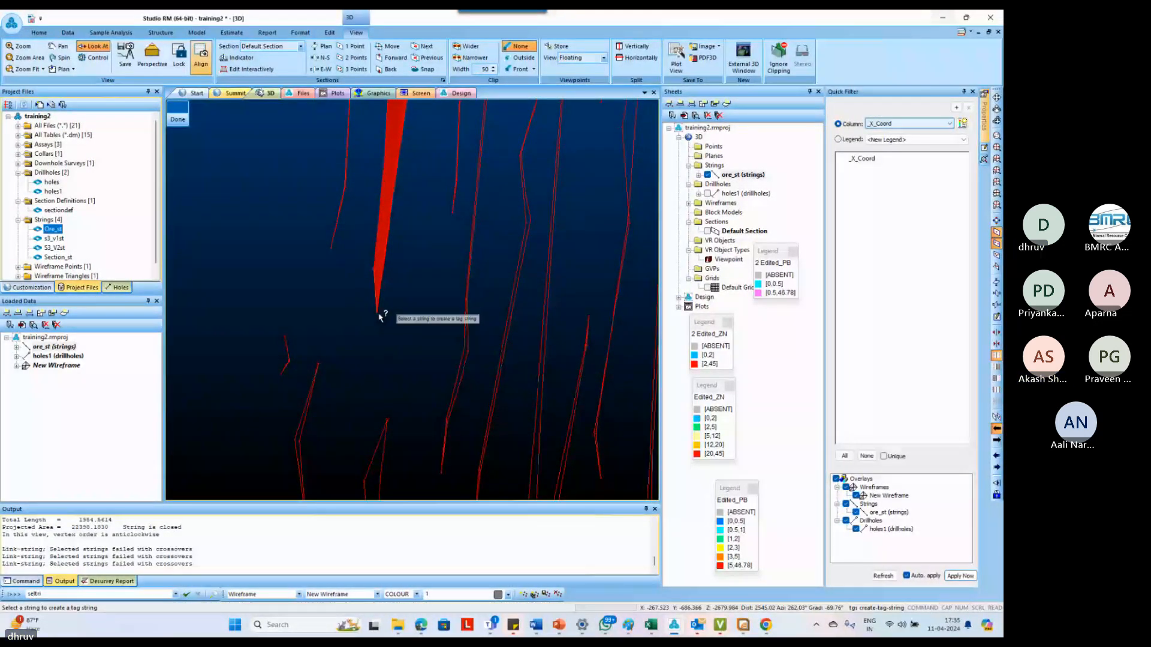
{"action": "left_click", "coordinate": [378, 313]}
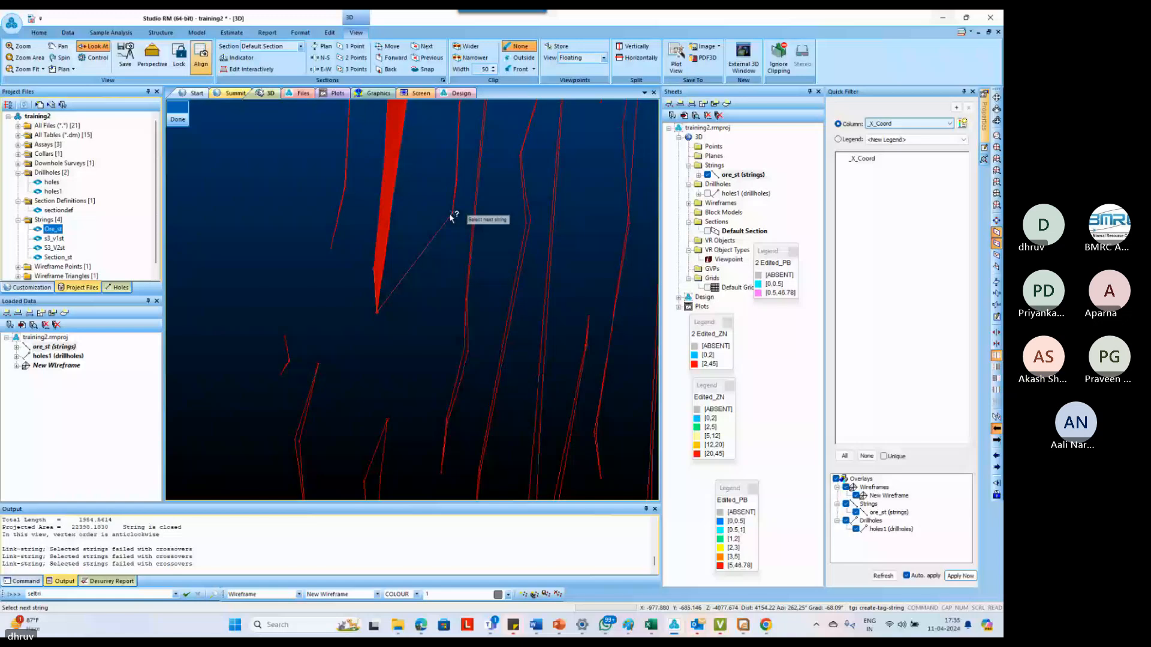
{"action": "left_click", "coordinate": [452, 217]}
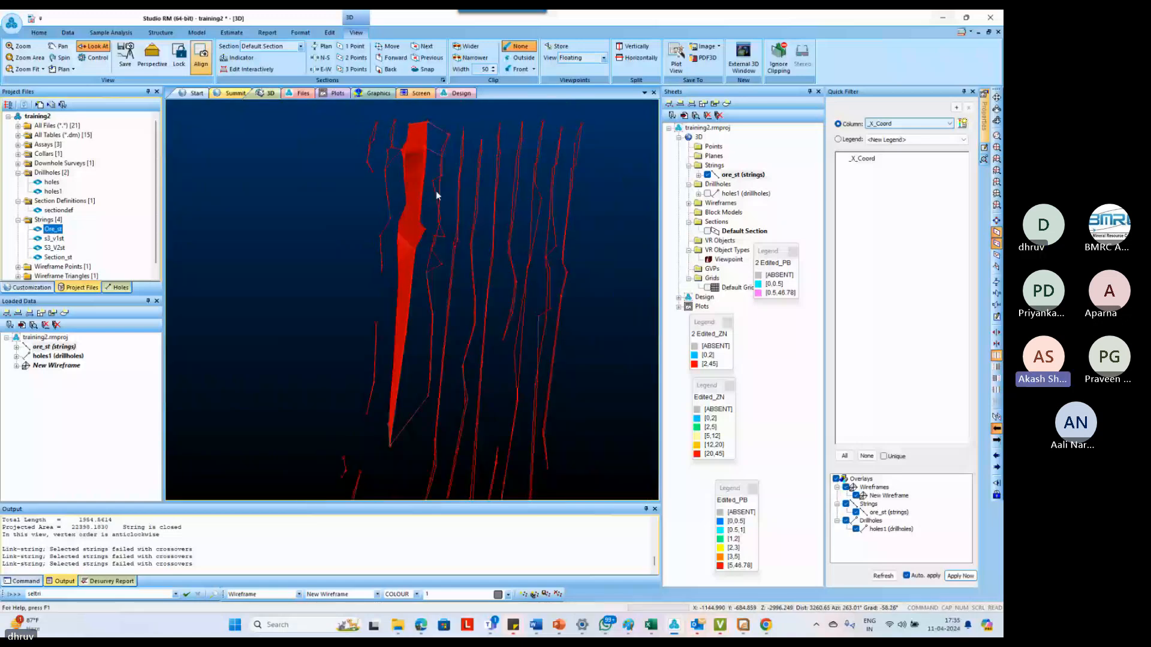
Link the next section's tagged outline to the end outline of the existing wireframe
{"action": "scroll", "coordinate": [430, 220], "scroll_direction": "up", "scroll_amount": 2}
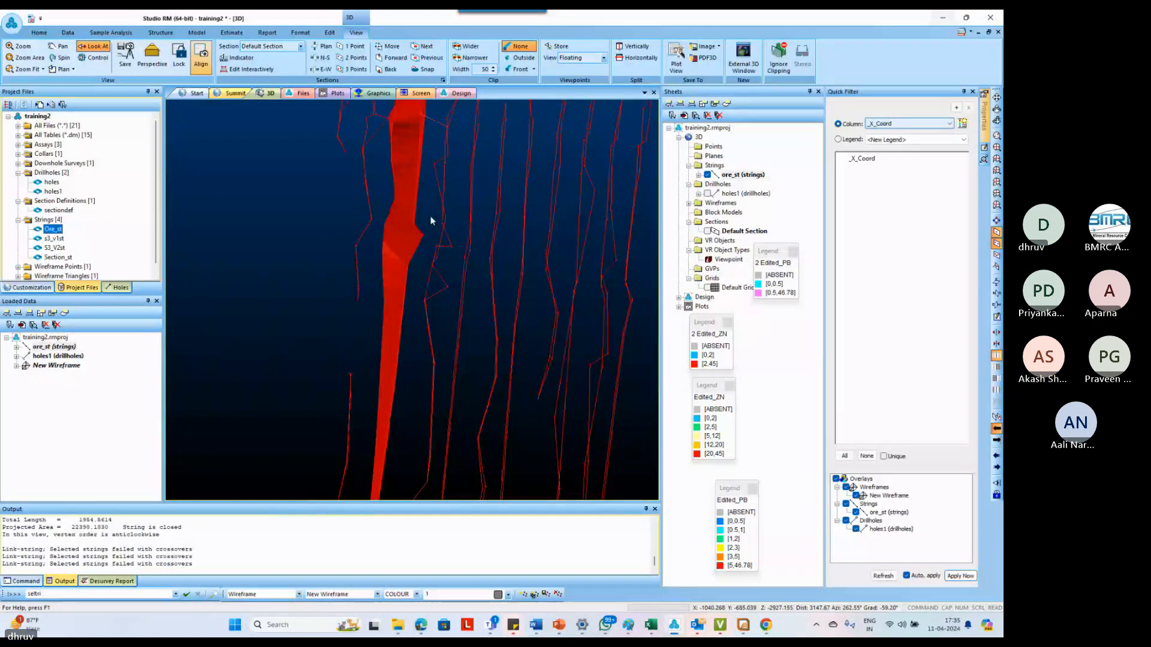
{"action": "key", "text": "l"}
{"action": "key", "text": "s"}
{"action": "left_click", "coordinate": [431, 221]}
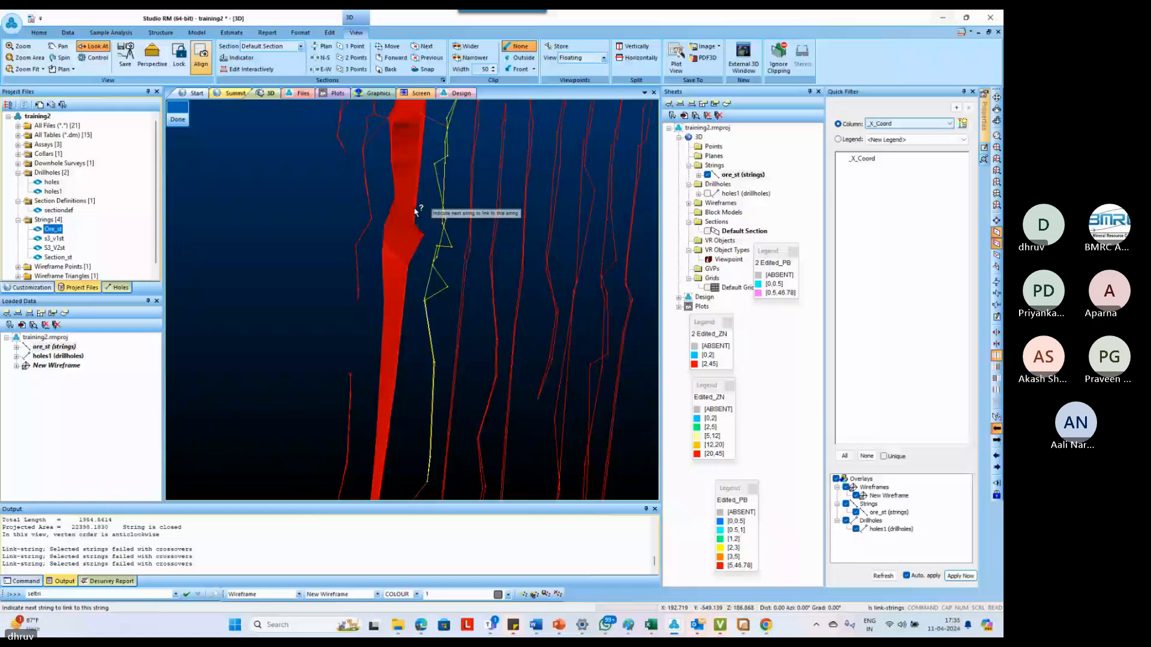
{"action": "left_click", "coordinate": [416, 209]}
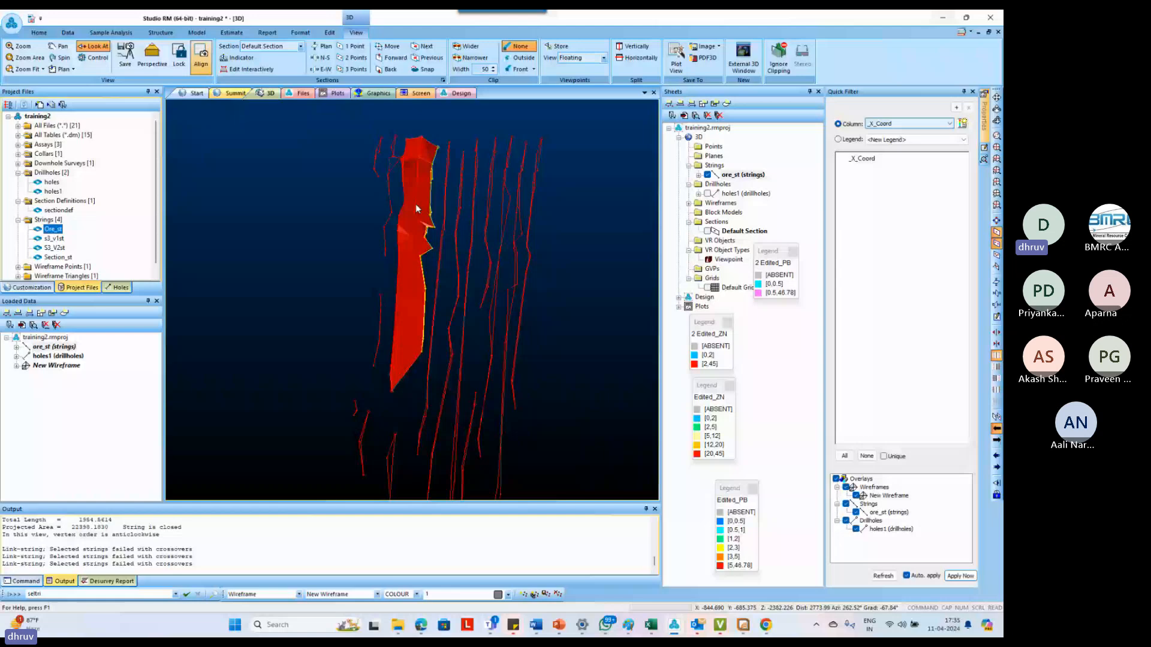
Examine the lower tip of the extended wireframe against the depths of the neighbouring section outlines
{"action": "mouse_move", "coordinate": [416, 206]}
{"action": "left_mouse_down", "text": "shift"}
{"action": "mouse_move", "coordinate": [426, 286]}
{"action": "mouse_move", "coordinate": [429, 274]}
{"action": "left_mouse_up", "text": "shift"}
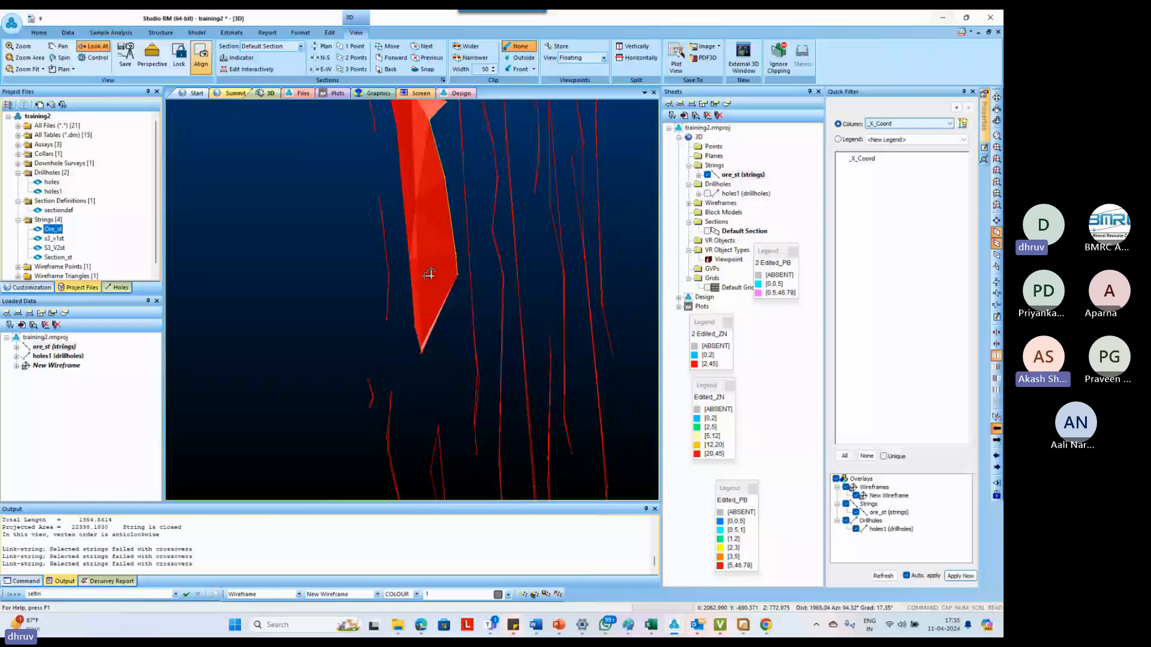
{"action": "left_click_drag", "start_coordinate": [426, 275], "coordinate": [426, 323]}
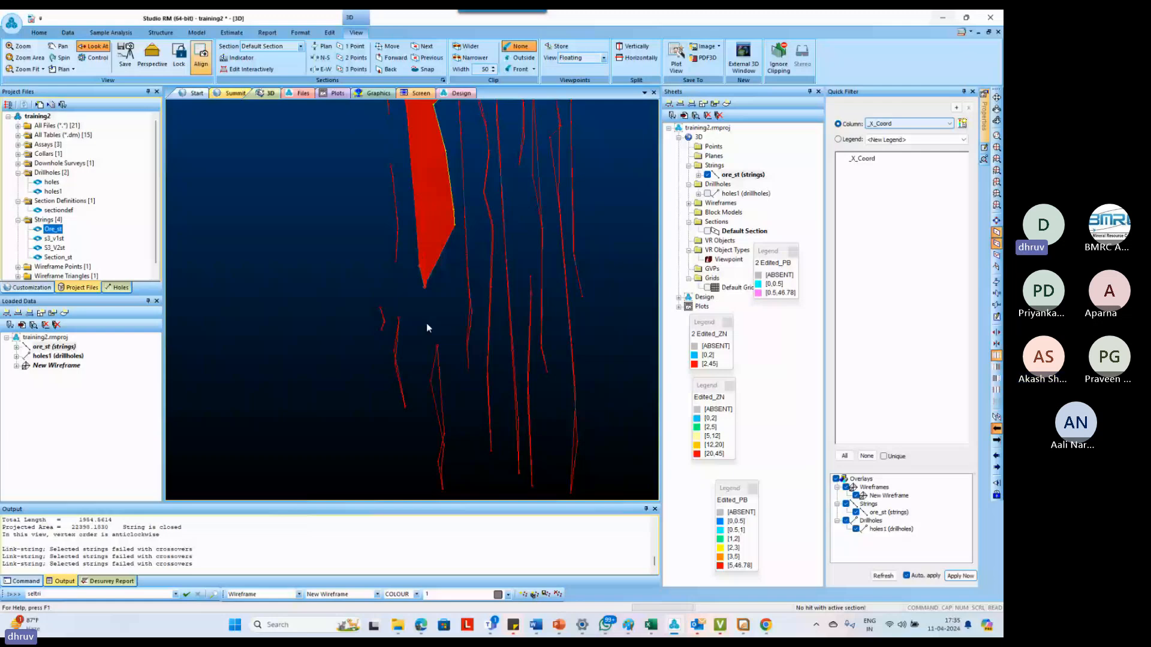
{"action": "left_click_drag", "start_coordinate": [426, 323], "coordinate": [408, 307]}
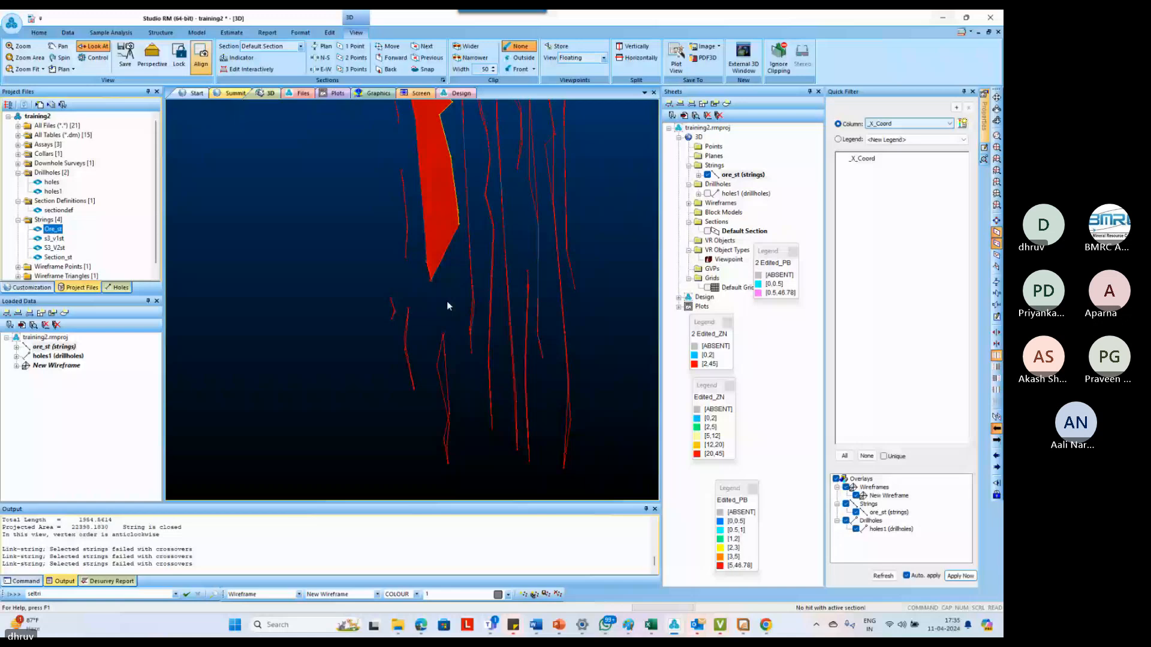
{"action": "left_click_drag", "start_coordinate": [447, 301], "coordinate": [462, 299]}
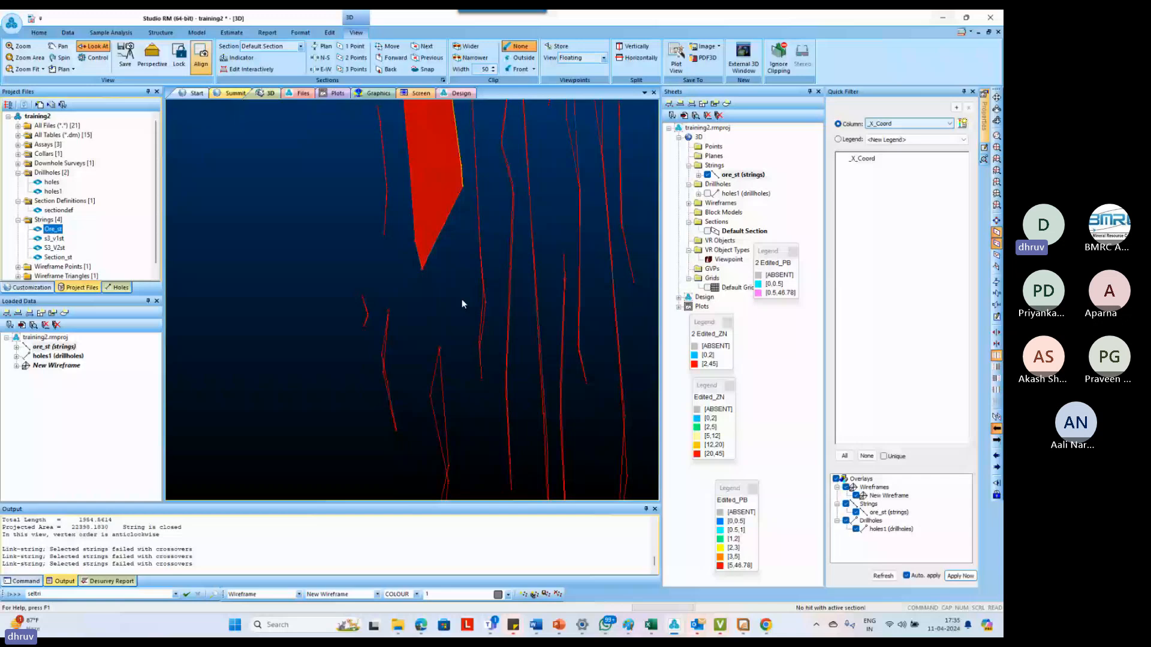
{"action": "left_click_drag", "start_coordinate": [461, 300], "coordinate": [483, 298]}
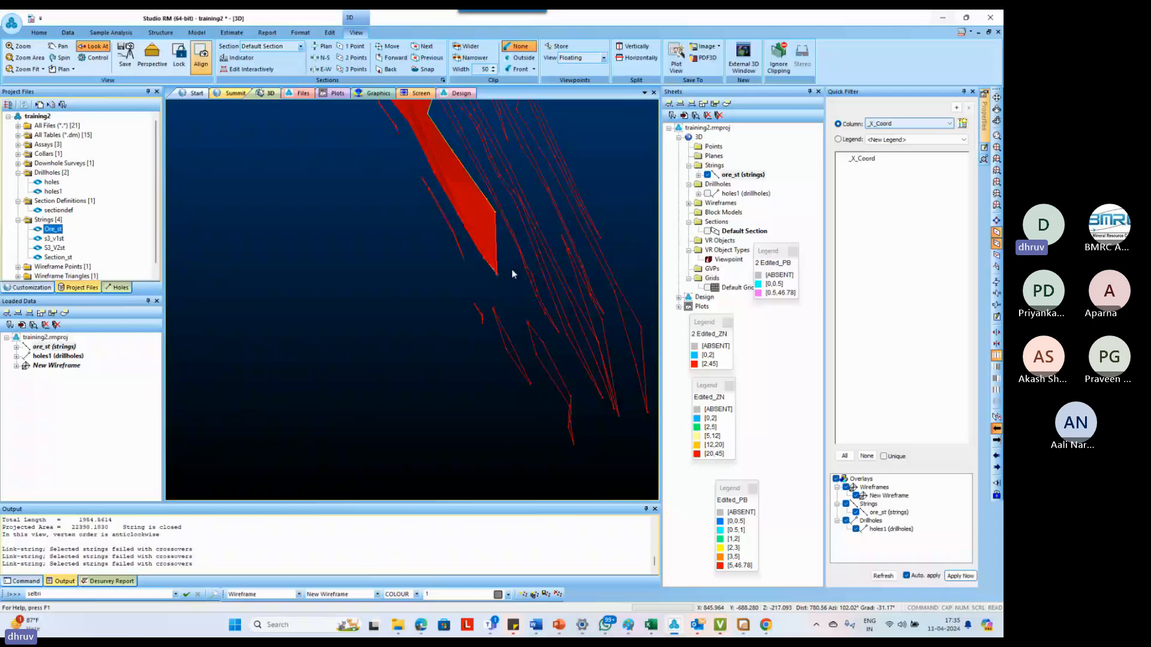
Draw a short two-point string in ore_st across the next section's outline, joining its two sides near the wireframe's lower tip level
{"action": "scroll", "coordinate": [512, 269], "scroll_direction": "up", "scroll_amount": 2}
{"action": "scroll", "coordinate": [525, 276], "scroll_direction": "up", "scroll_amount": 2}
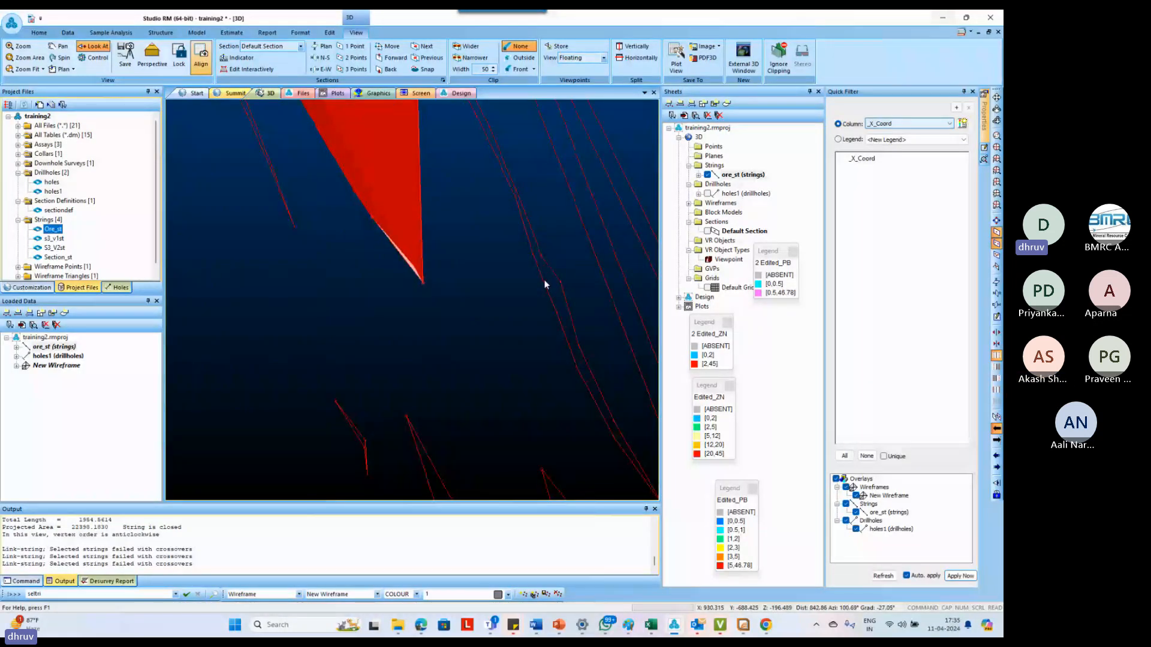
{"action": "scroll", "coordinate": [545, 285], "scroll_direction": "up", "scroll_amount": 2}
{"action": "key", "text": "n"}
{"action": "key", "text": "s"}
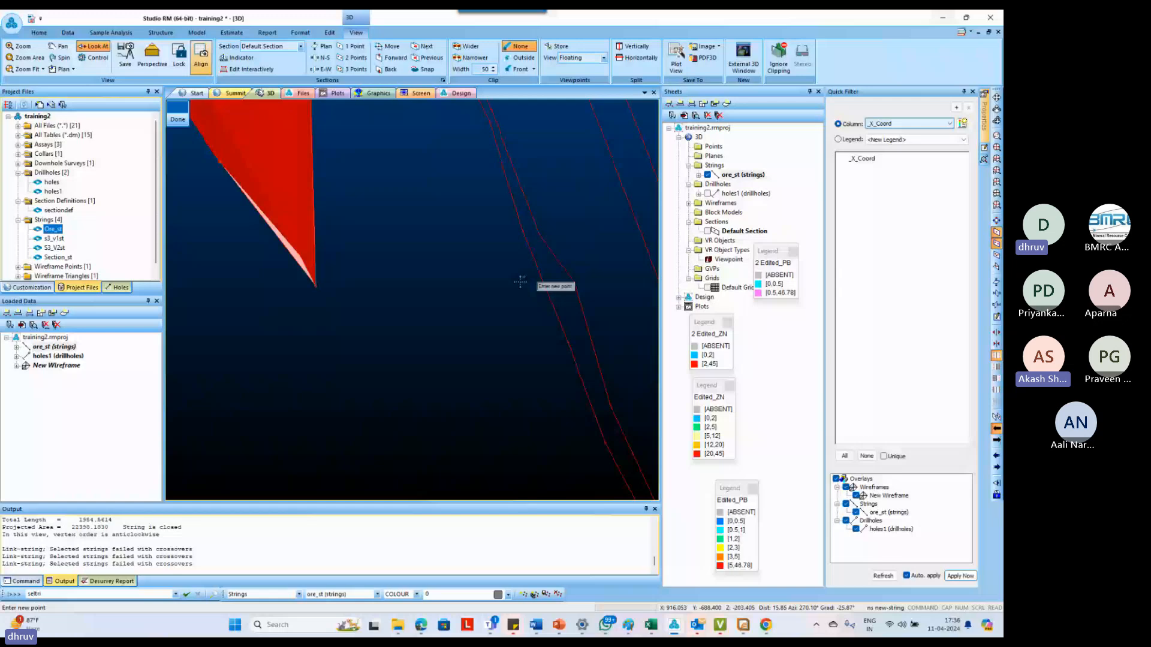
{"action": "left_click", "coordinate": [575, 285]}
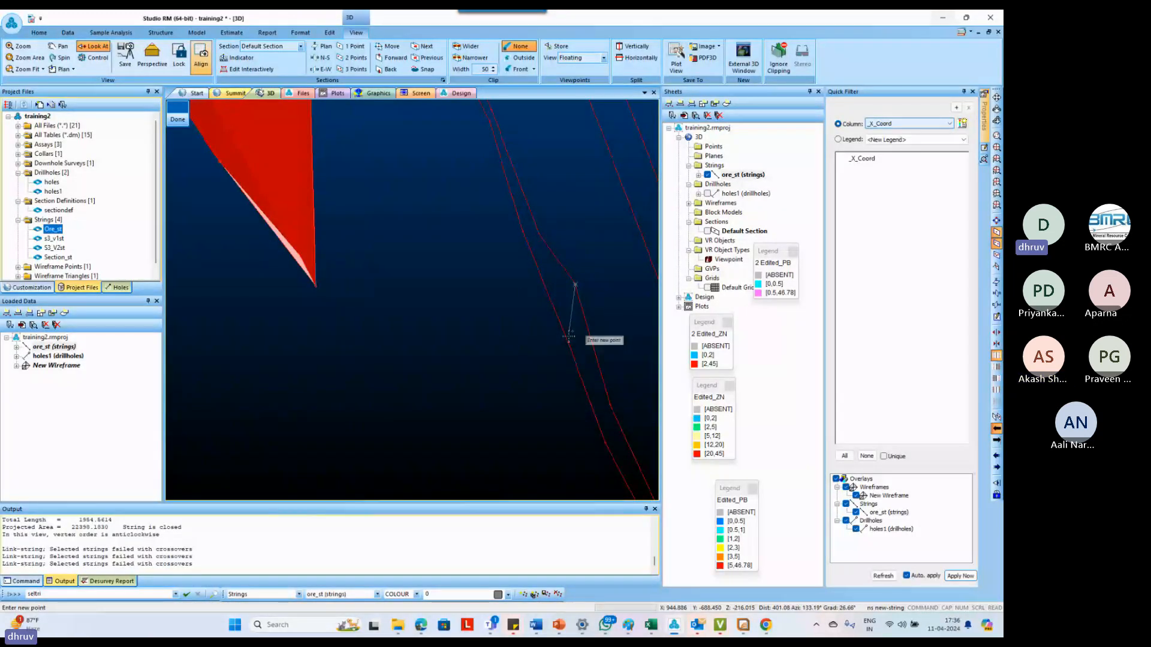
{"action": "left_click", "coordinate": [568, 342]}
{"action": "key", "text": "Escape"}
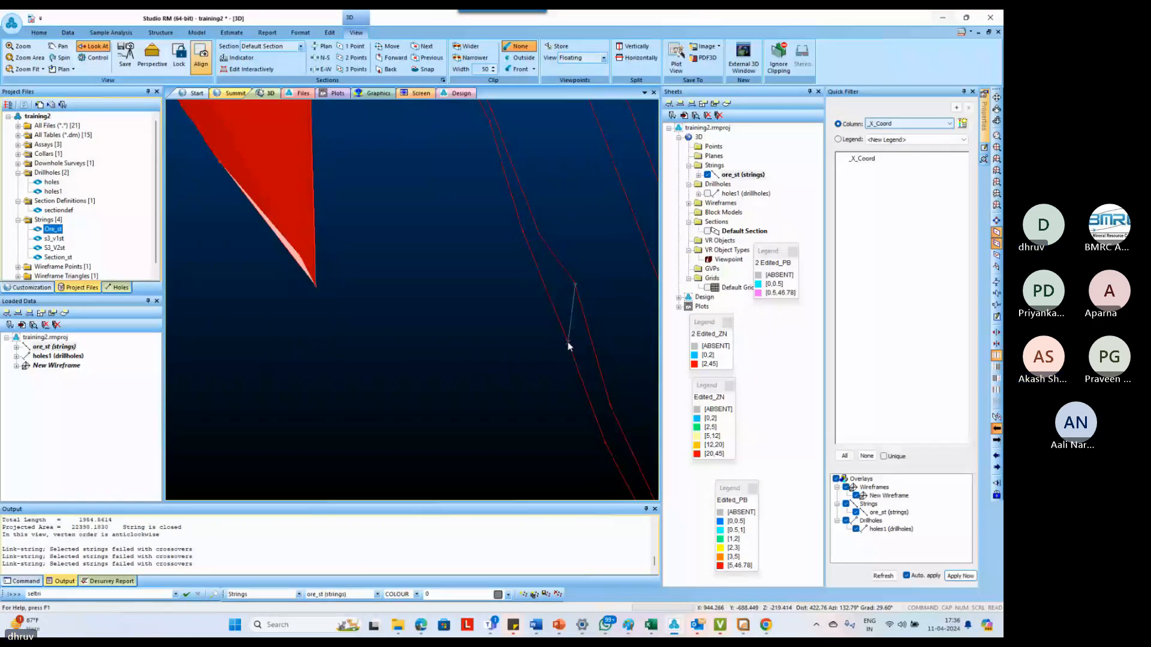
Examine the lower ends of the remaining unlinked section outlines beyond the new cross string
{"action": "scroll", "coordinate": [568, 345], "scroll_direction": "down", "scroll_amount": 4}
{"action": "left_click_drag", "start_coordinate": [450, 314], "coordinate": [398, 311], "text": "shift"}
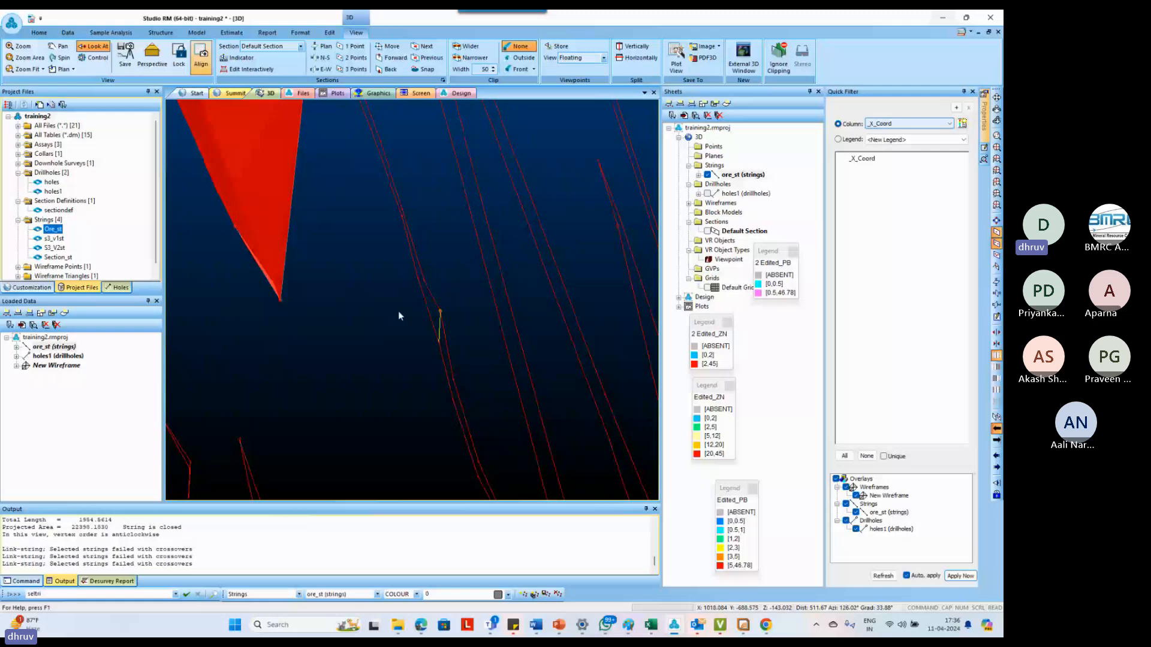
{"action": "scroll", "coordinate": [398, 310], "scroll_direction": "down", "scroll_amount": 3}
{"action": "scroll", "coordinate": [356, 270], "scroll_direction": "down", "scroll_amount": 3}
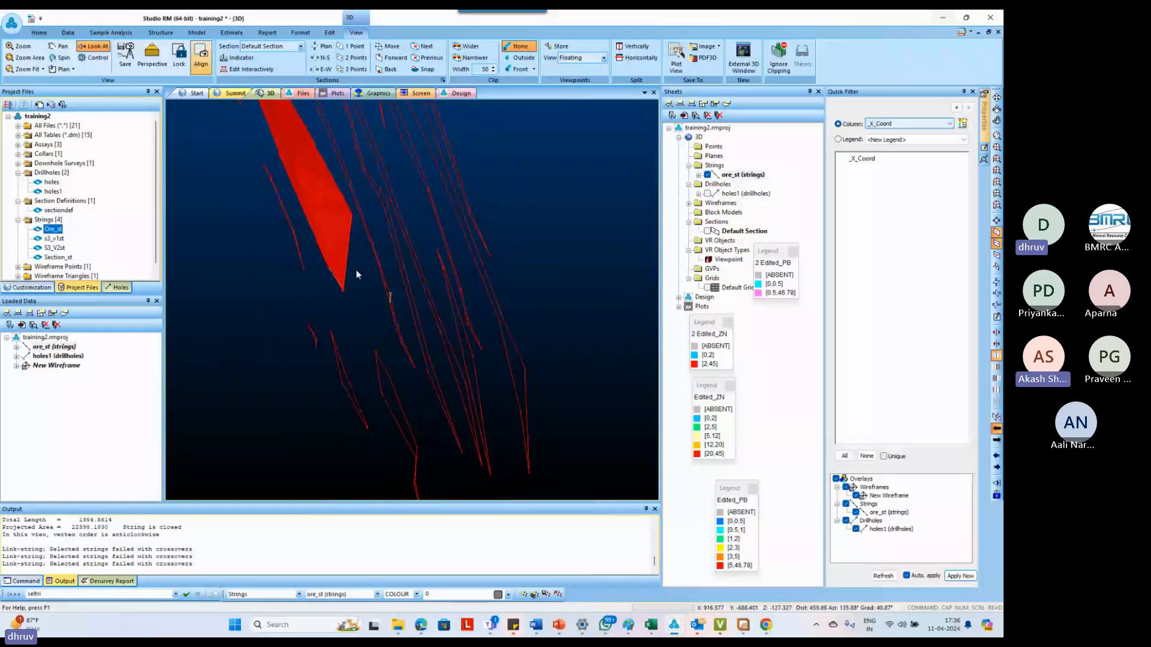
{"action": "left_click_drag", "start_coordinate": [356, 269], "coordinate": [284, 351]}
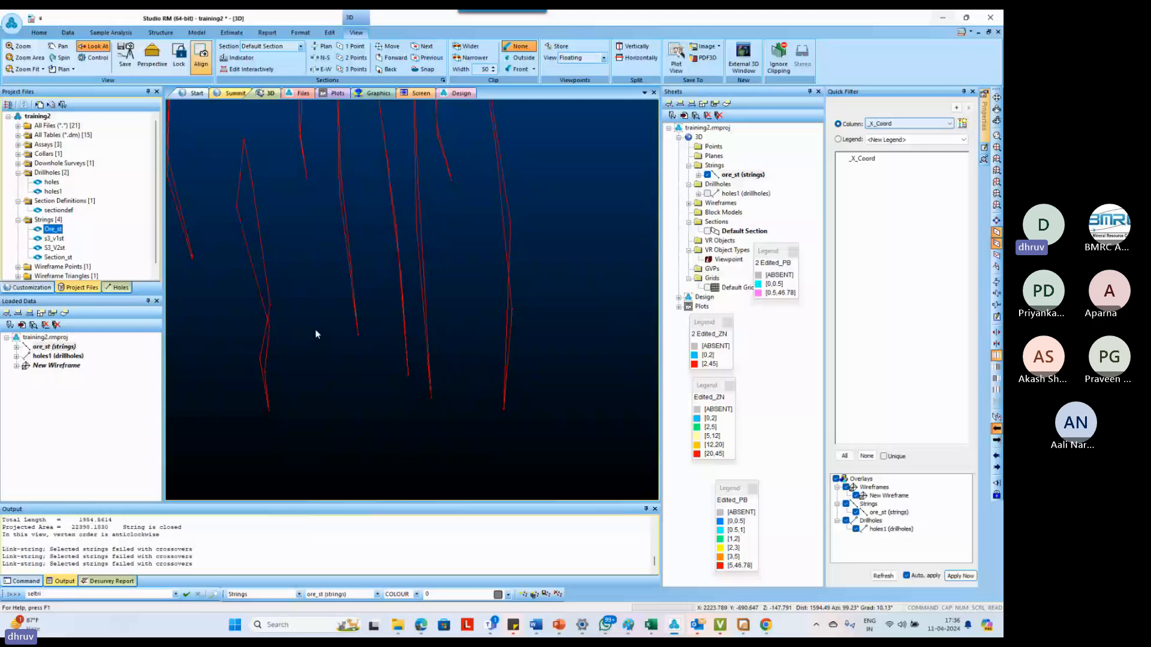
{"action": "left_click_drag", "start_coordinate": [316, 331], "coordinate": [354, 267]}
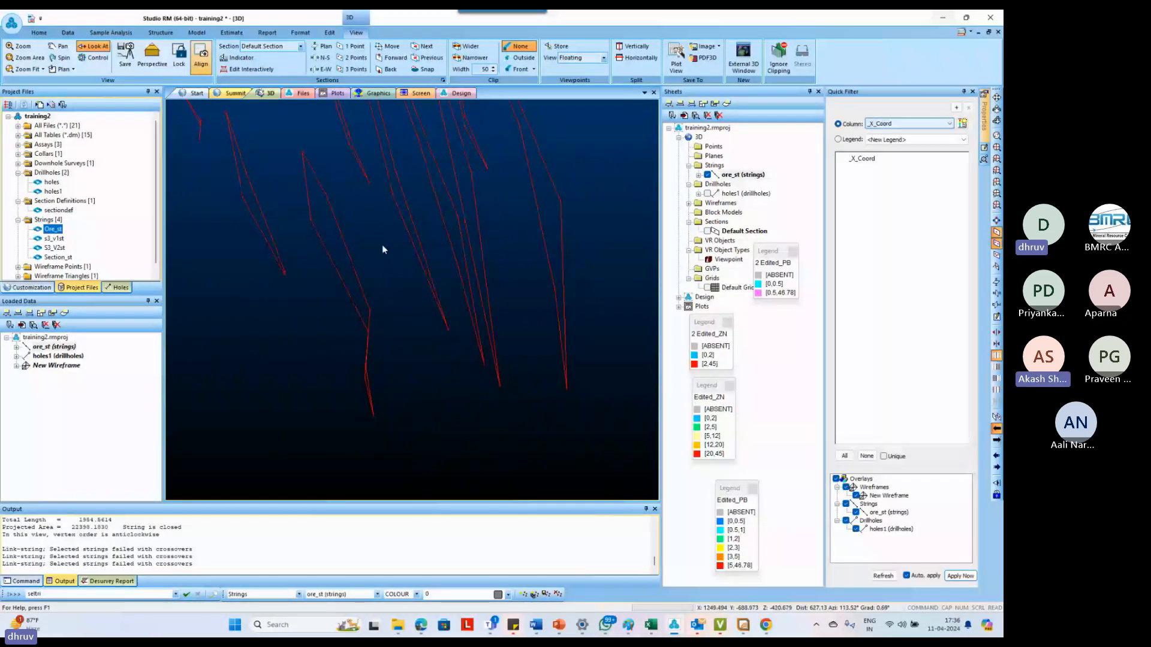
{"action": "left_click_drag", "start_coordinate": [383, 249], "coordinate": [283, 258]}
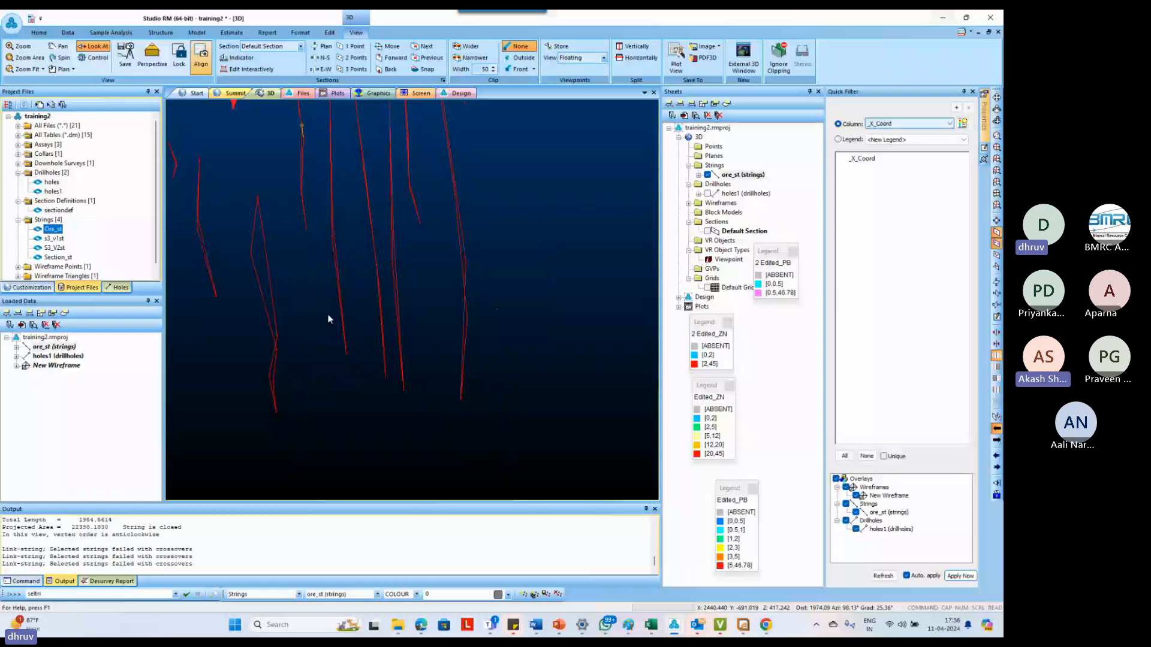
Draw a two-point string across the lower detached section outline where it narrows, joining its two sides
{"action": "left_click_drag", "start_coordinate": [328, 315], "coordinate": [537, 305], "text": "shift"}
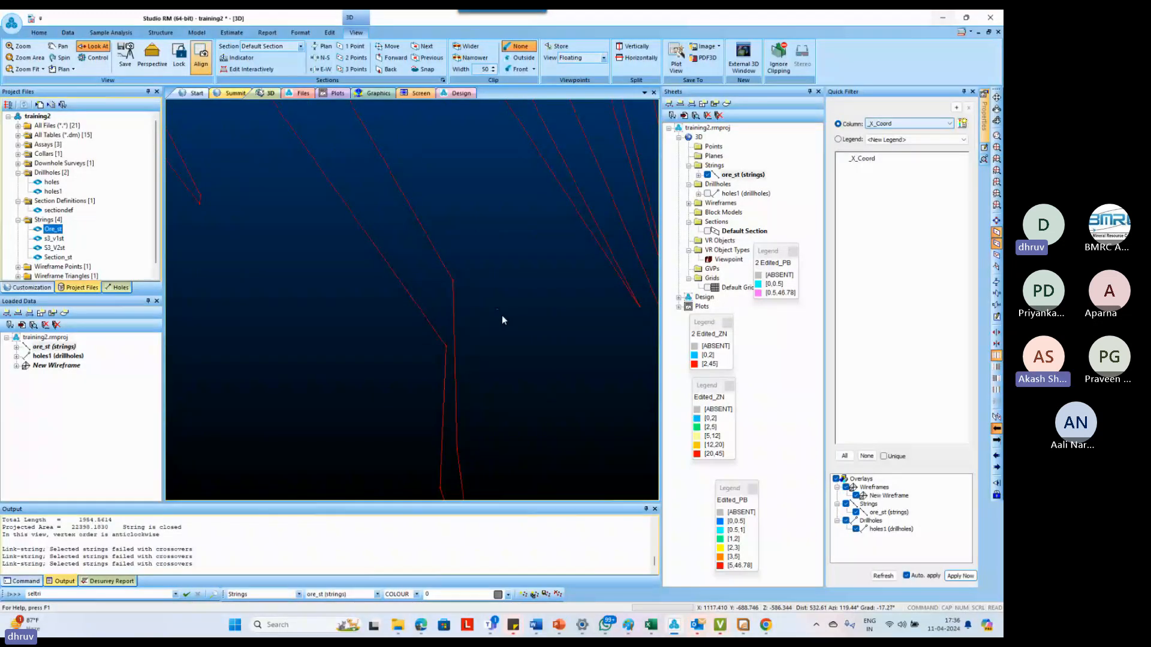
{"action": "key", "text": "n"}
{"action": "key", "text": "s"}
{"action": "left_click", "coordinate": [452, 282]}
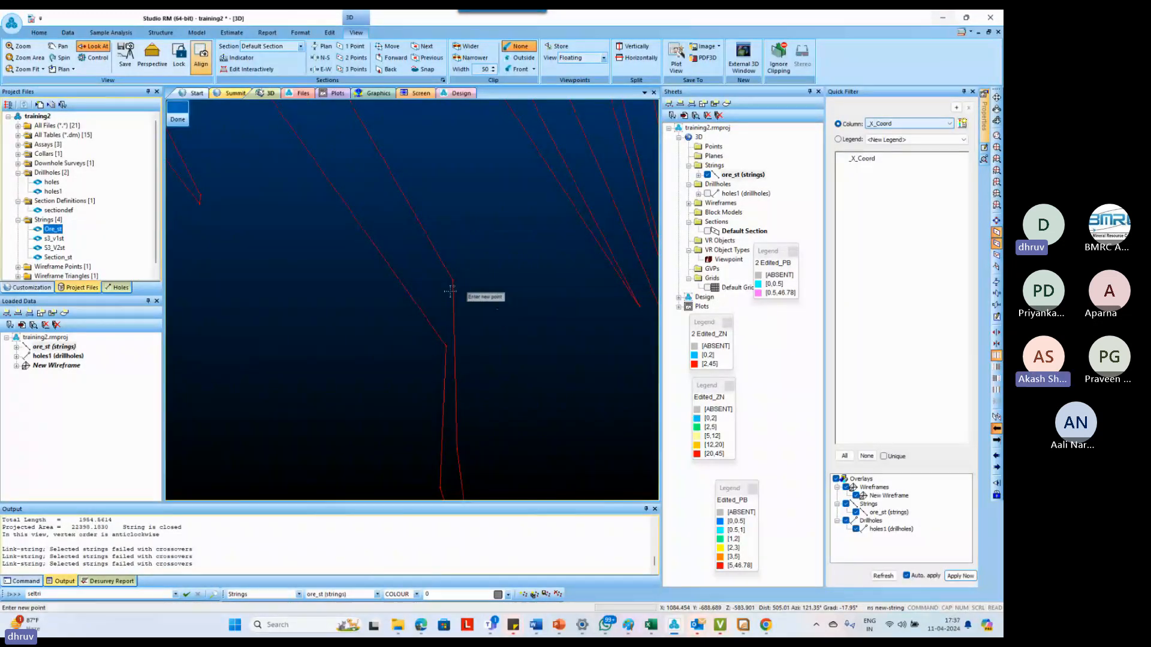
{"action": "right_click", "coordinate": [445, 343]}
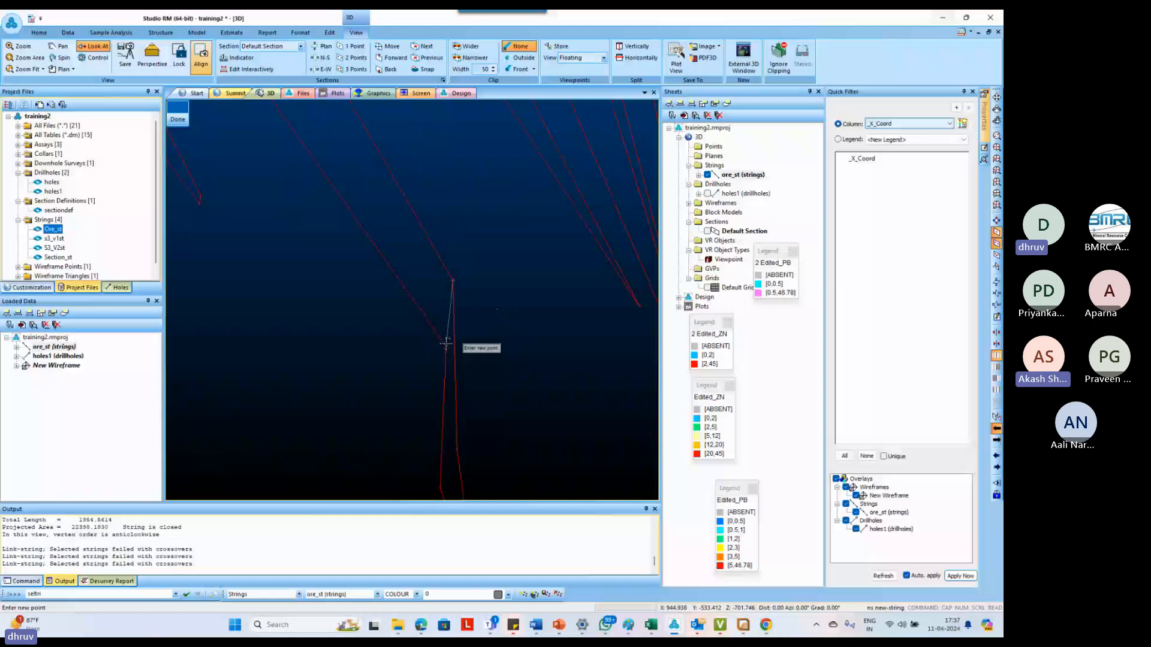
{"action": "key", "text": "Escape"}
{"action": "scroll", "coordinate": [445, 344], "scroll_direction": "down", "scroll_amount": 5}
{"action": "left_click_drag", "start_coordinate": [446, 343], "coordinate": [397, 324], "text": "shift"}
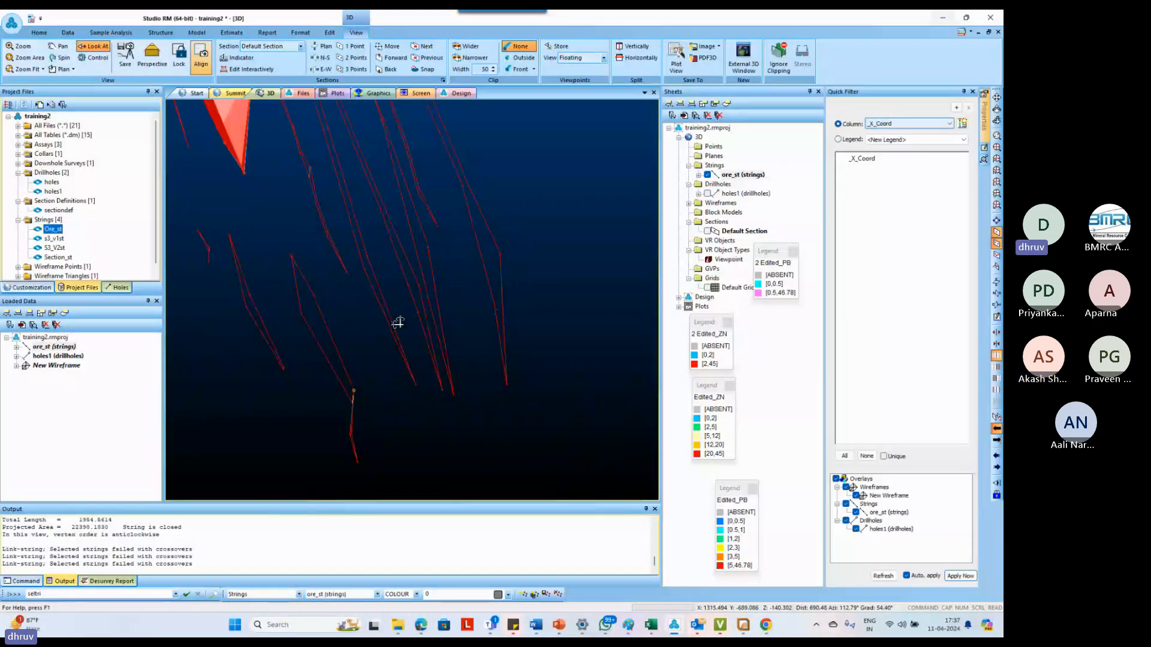
Create a tag string from the upper corner of the wireframe's end outline to the top of the next section's outline
{"action": "left_click", "coordinate": [269, 175]}
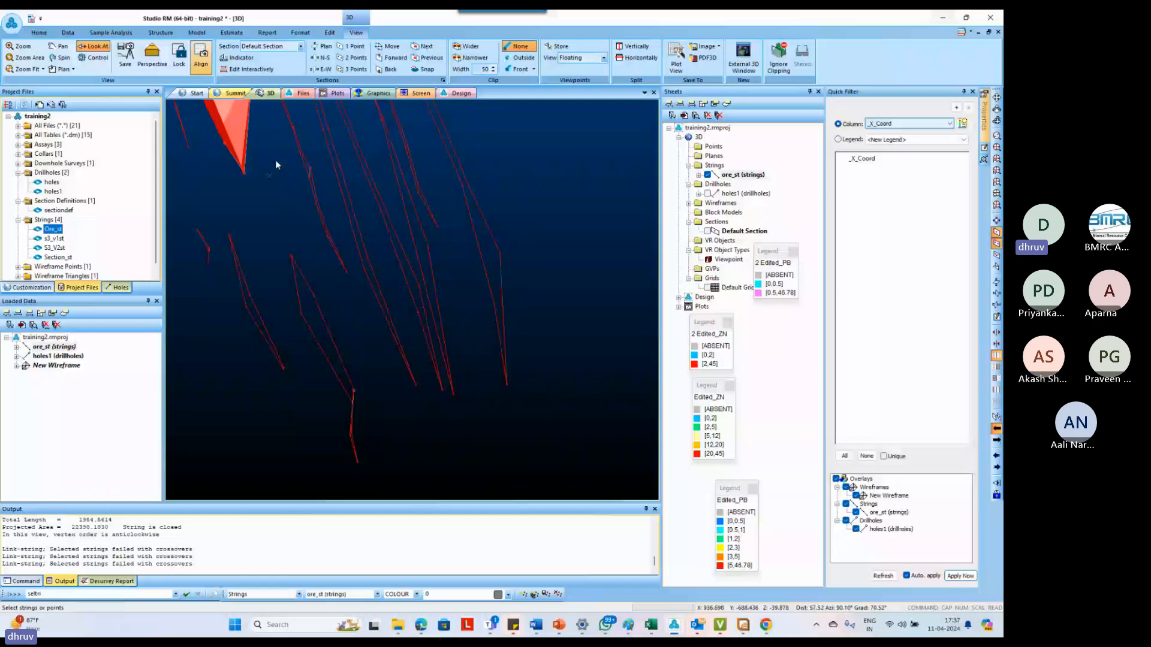
{"action": "left_click_drag", "start_coordinate": [275, 160], "coordinate": [316, 253]}
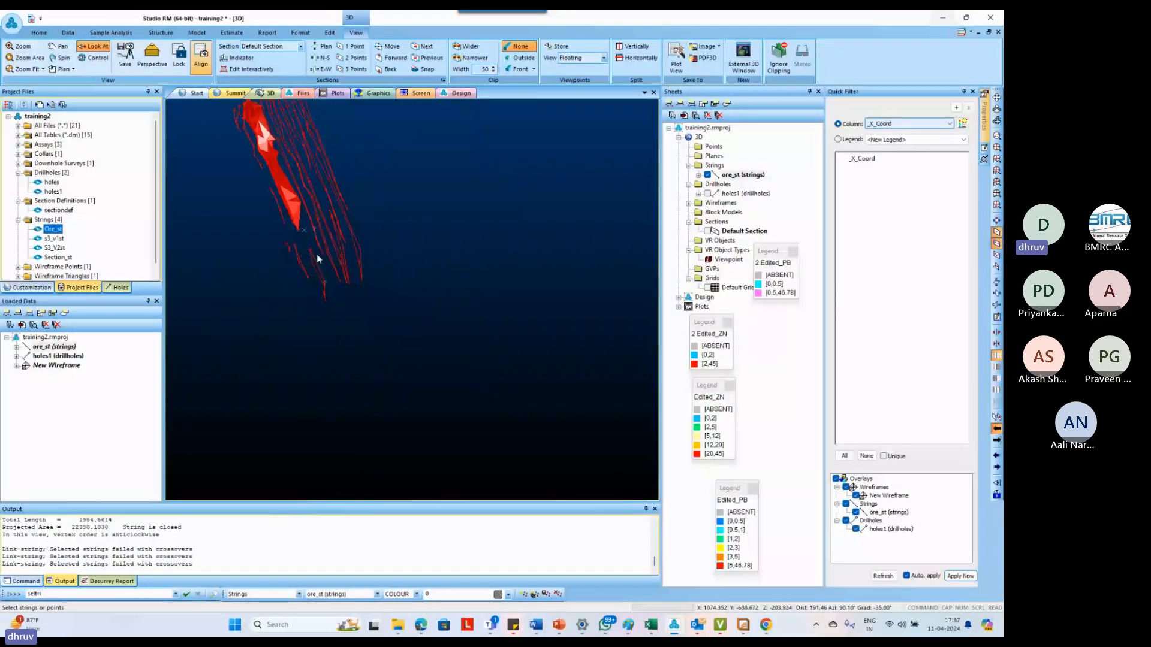
{"action": "scroll", "coordinate": [316, 253], "scroll_direction": "down", "scroll_amount": 2}
{"action": "scroll", "coordinate": [269, 124], "scroll_direction": "up", "scroll_amount": 5}
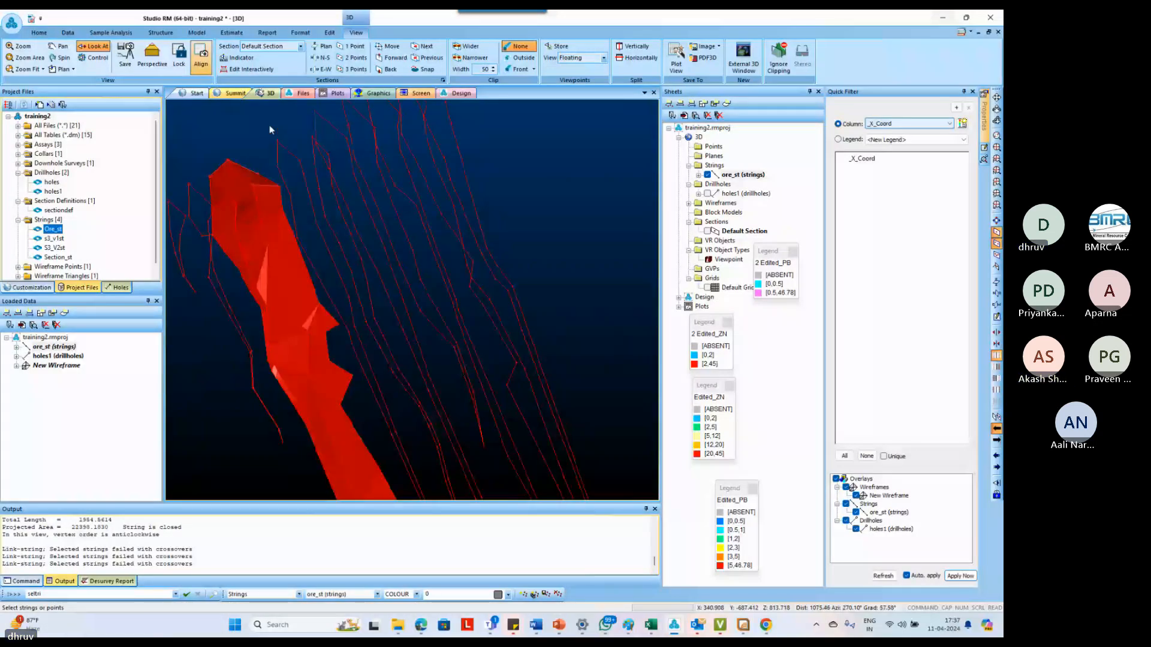
{"action": "left_click_drag", "start_coordinate": [270, 130], "coordinate": [390, 310]}
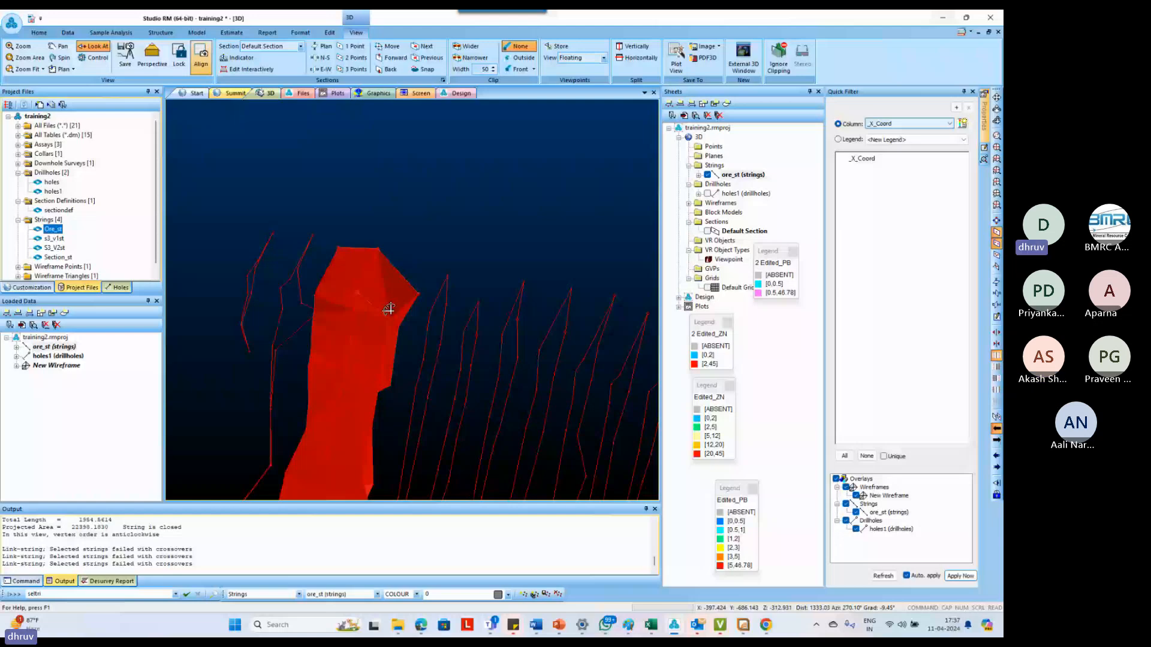
{"action": "left_click_drag", "start_coordinate": [389, 309], "coordinate": [414, 327]}
{"action": "scroll", "coordinate": [414, 327], "scroll_direction": "up", "scroll_amount": 4}
{"action": "left_click", "coordinate": [431, 347]}
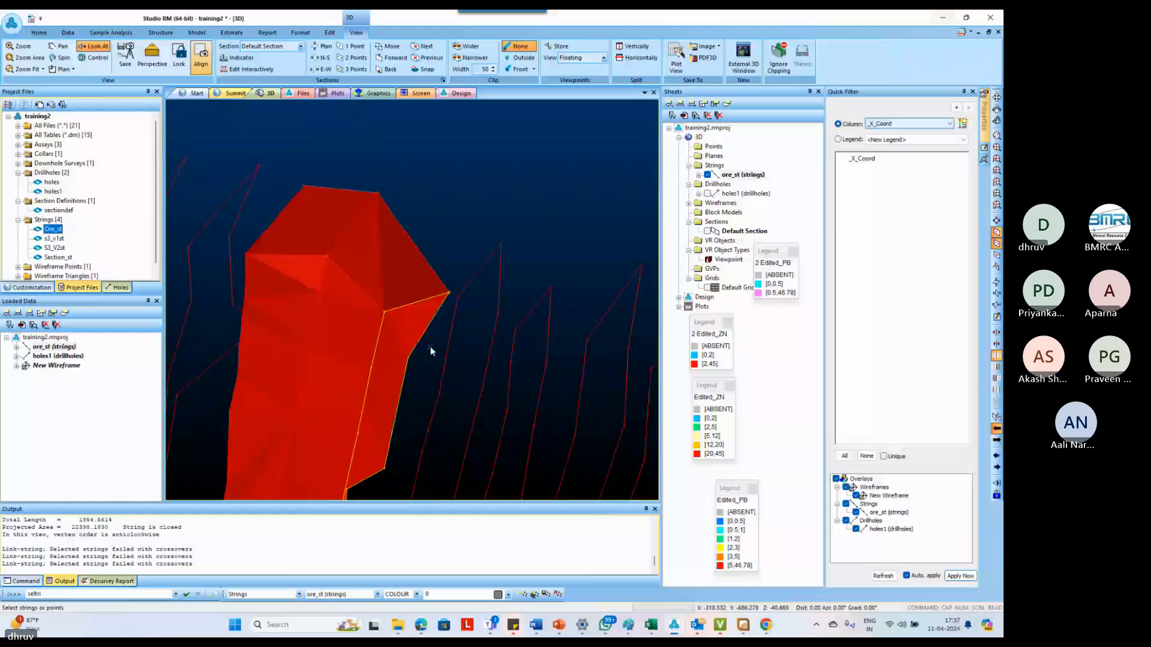
{"action": "type", "text": "tgs"}
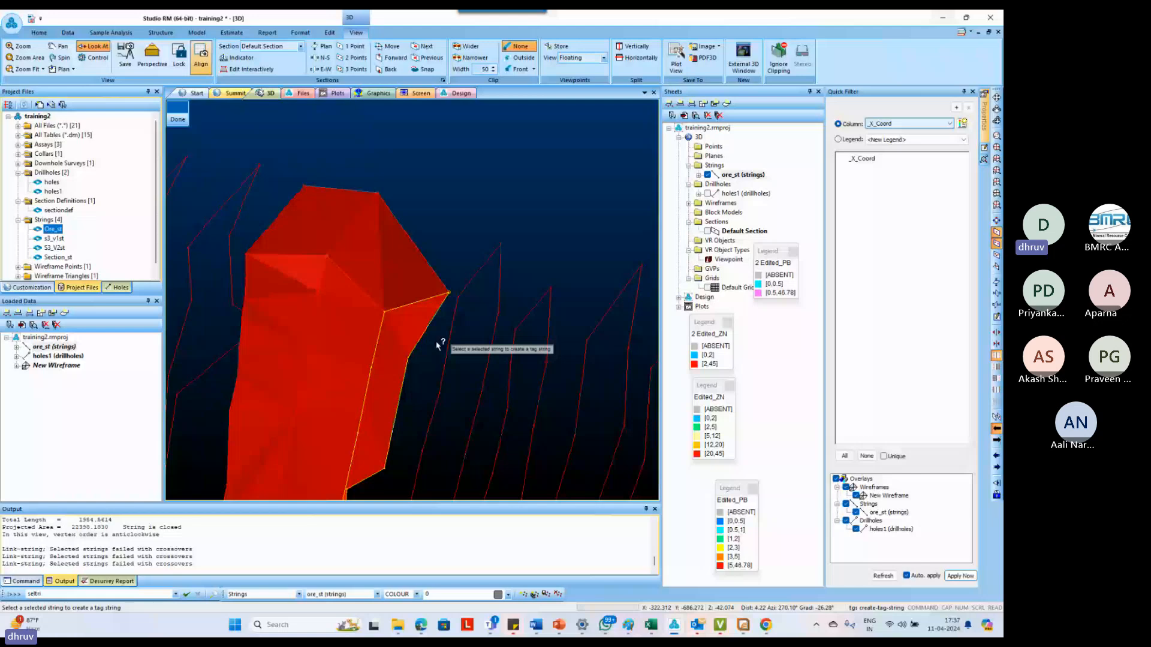
{"action": "left_click", "coordinate": [450, 295]}
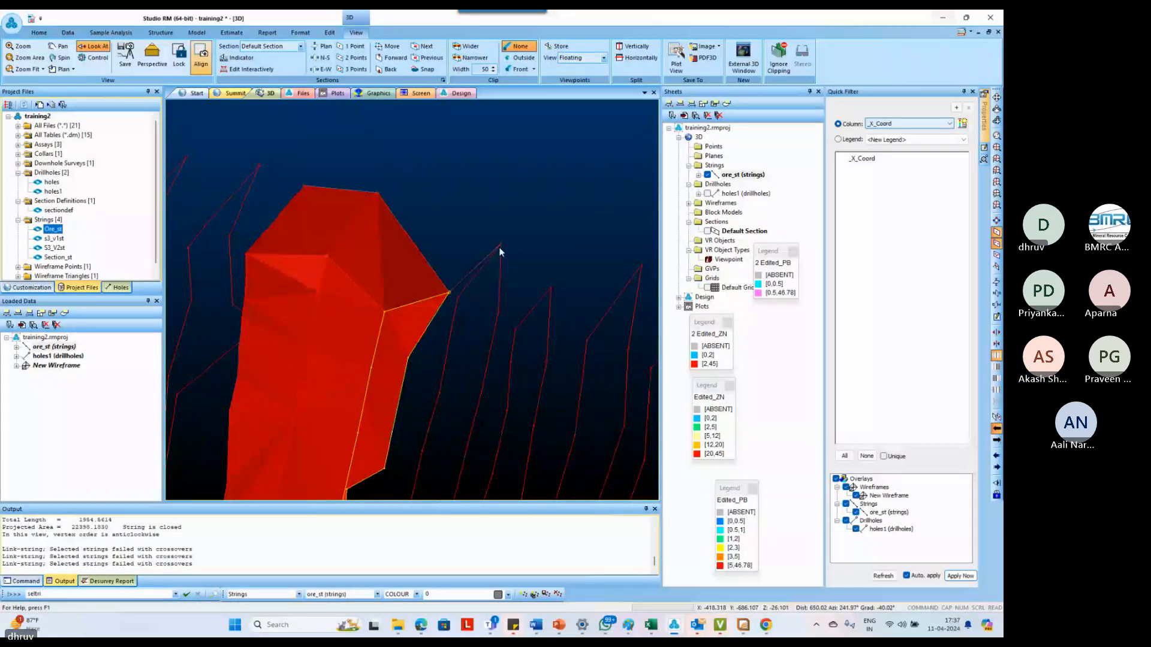
{"action": "left_click", "coordinate": [499, 247]}
{"action": "left_click", "coordinate": [393, 321]}
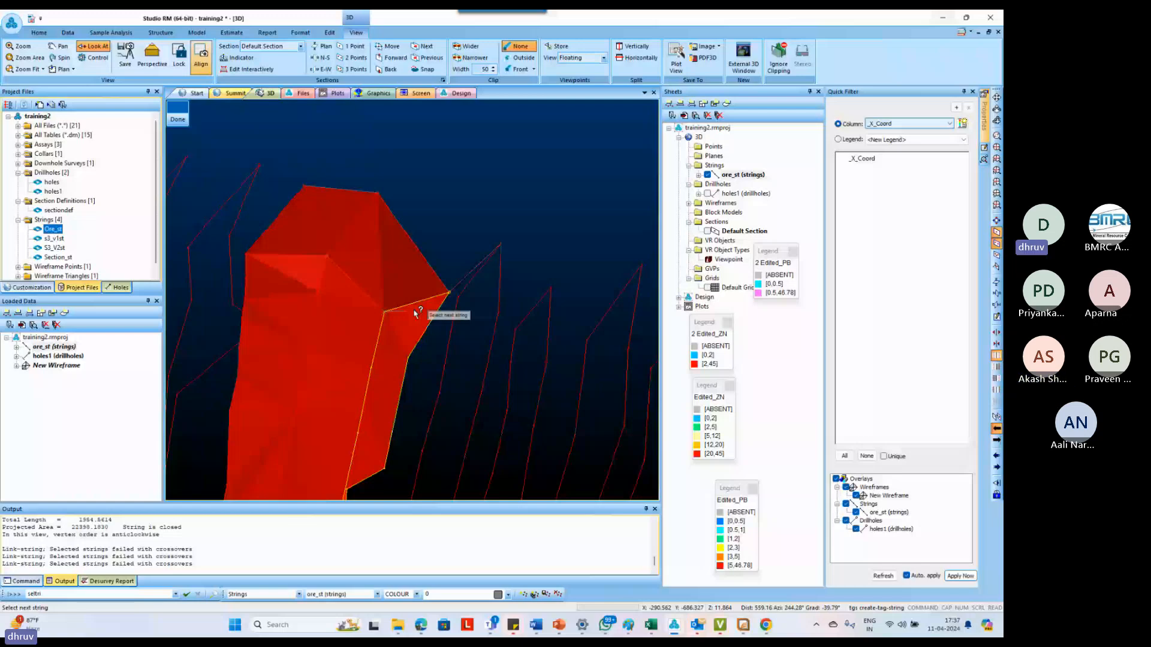
{"action": "key", "text": "Escape"}
{"action": "scroll", "coordinate": [454, 284], "scroll_direction": "down", "scroll_amount": 6}
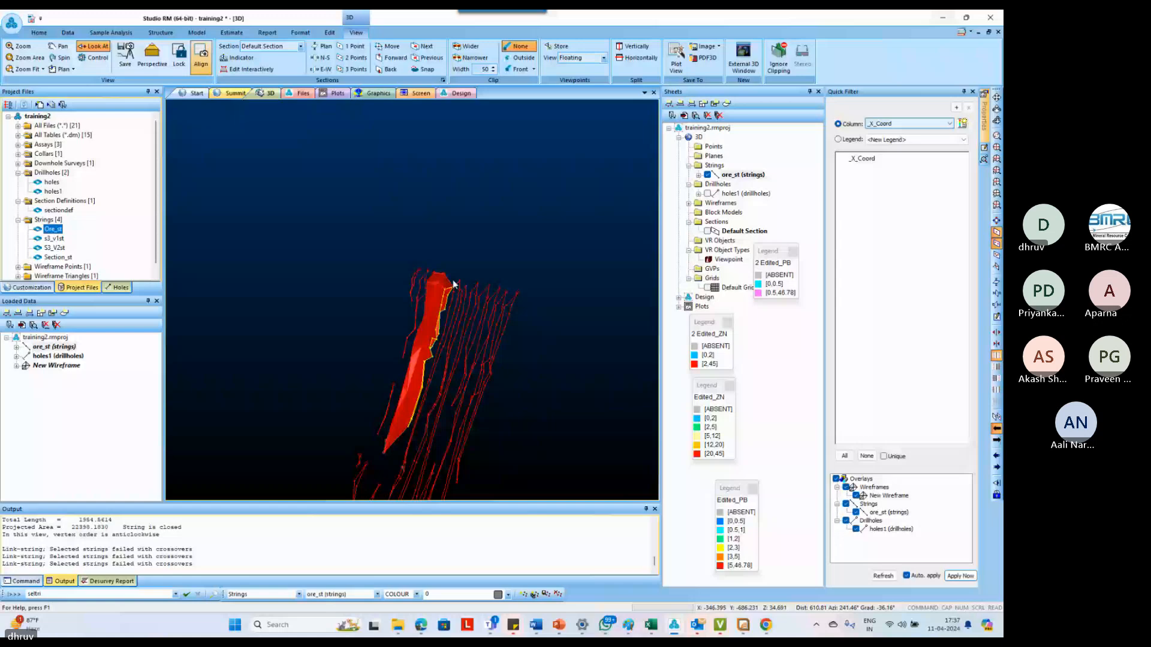
Link the wireframe's end outline to the part of the next section's outline above the cross string with link-boundary
{"action": "scroll", "coordinate": [453, 285], "scroll_direction": "up", "scroll_amount": 5}
{"action": "left_click_drag", "start_coordinate": [453, 285], "coordinate": [491, 387], "text": "shift"}
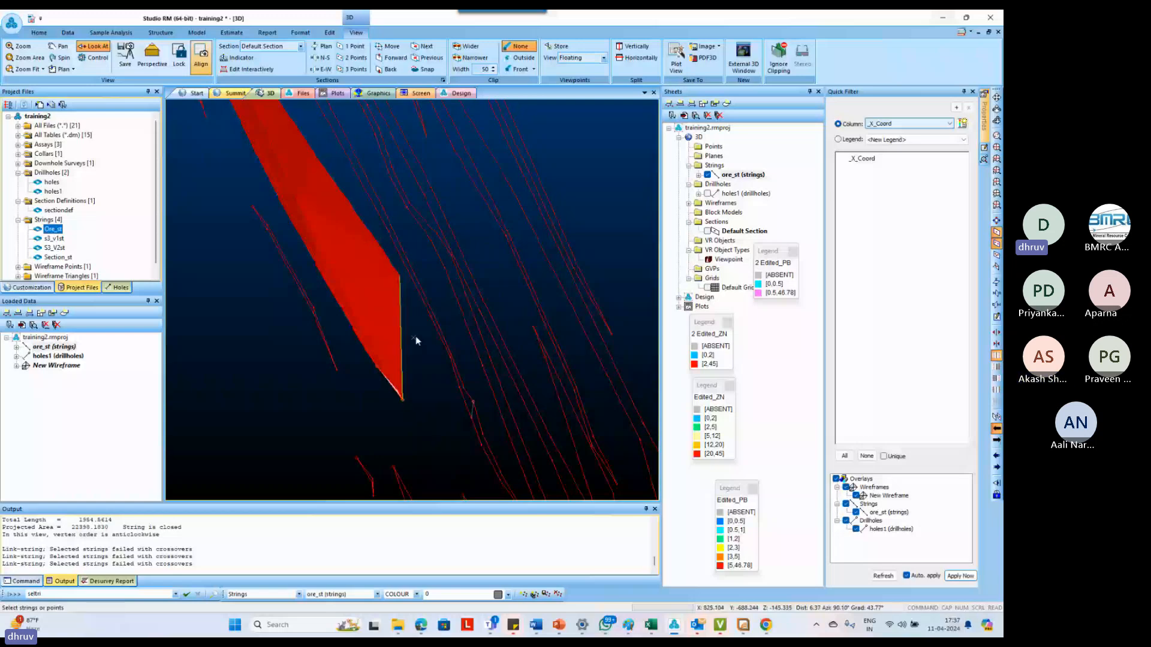
{"action": "type", "text": "lbo link-boundary"}
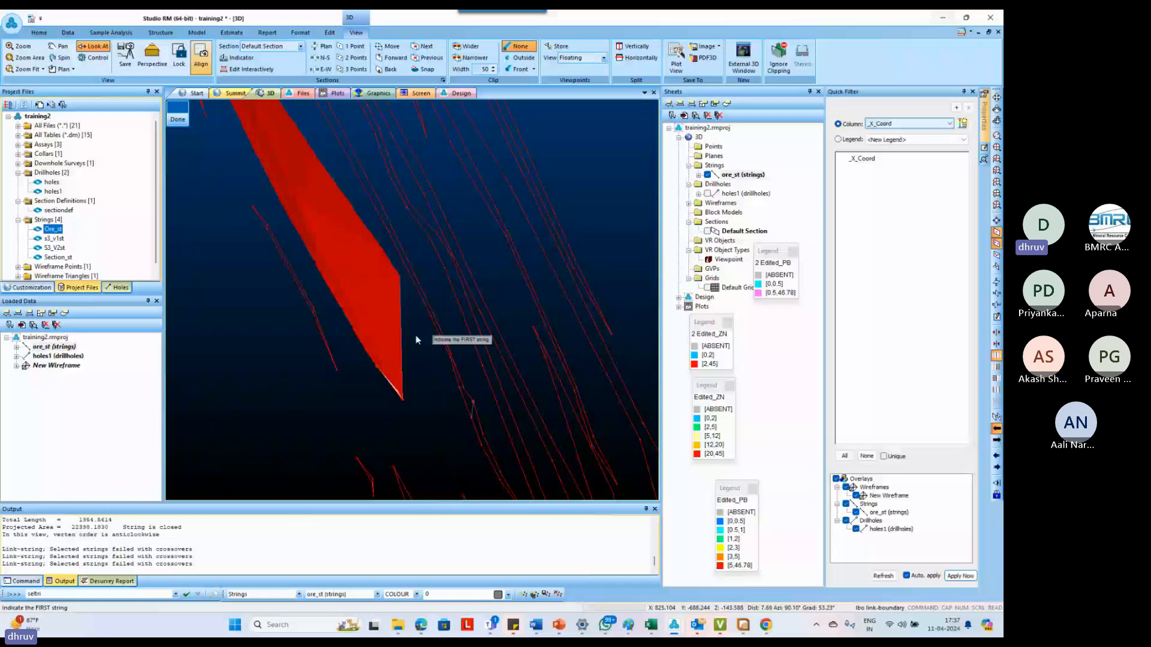
{"action": "left_click", "coordinate": [388, 258]}
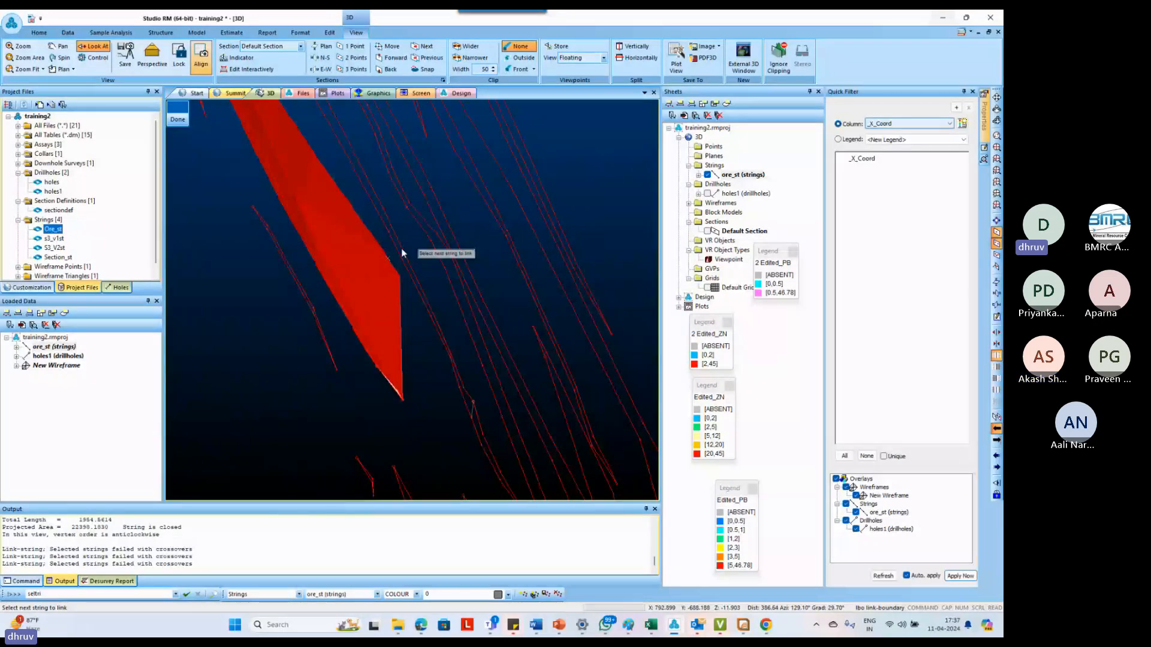
{"action": "left_click", "coordinate": [401, 248]}
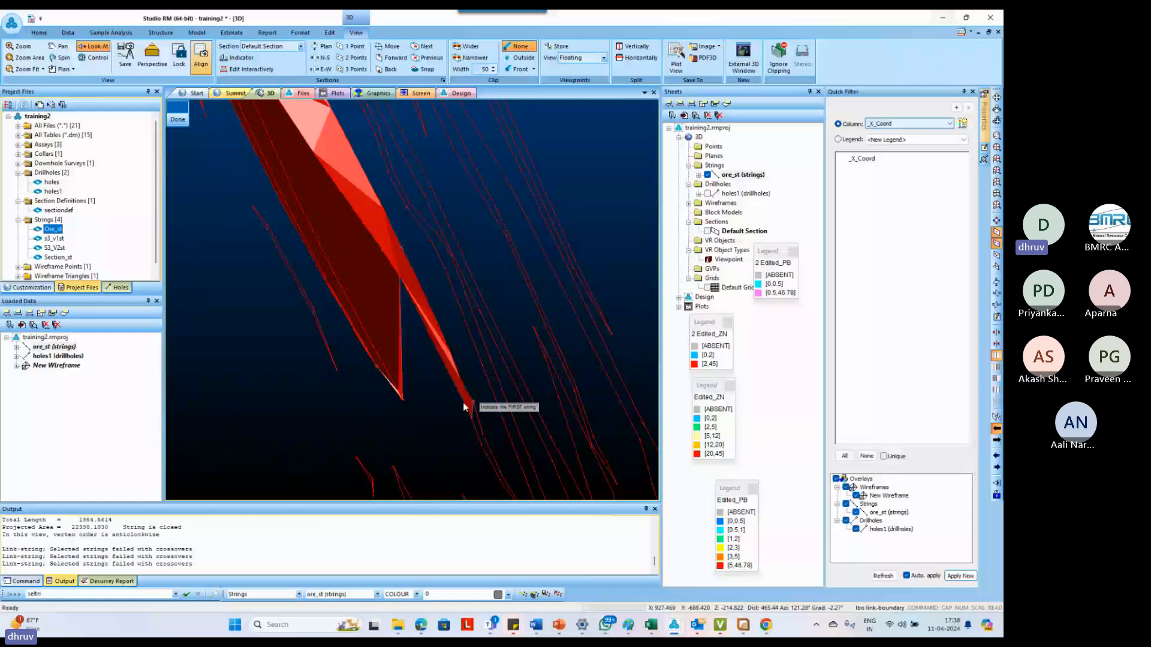
Try to link the section outline's part below the cross string to the upper part of the detached lower outline with link-boundary
{"action": "middle_click_drag", "start_coordinate": [465, 403], "coordinate": [416, 272]}
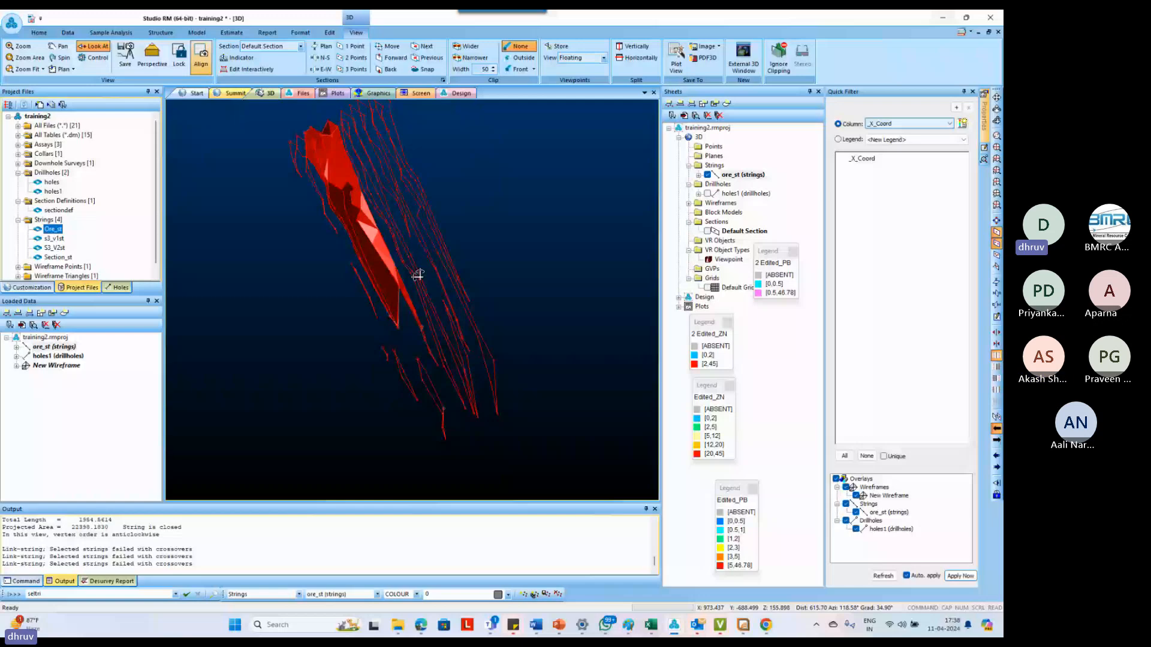
{"action": "left_click_drag", "start_coordinate": [418, 275], "coordinate": [415, 330], "text": "shift"}
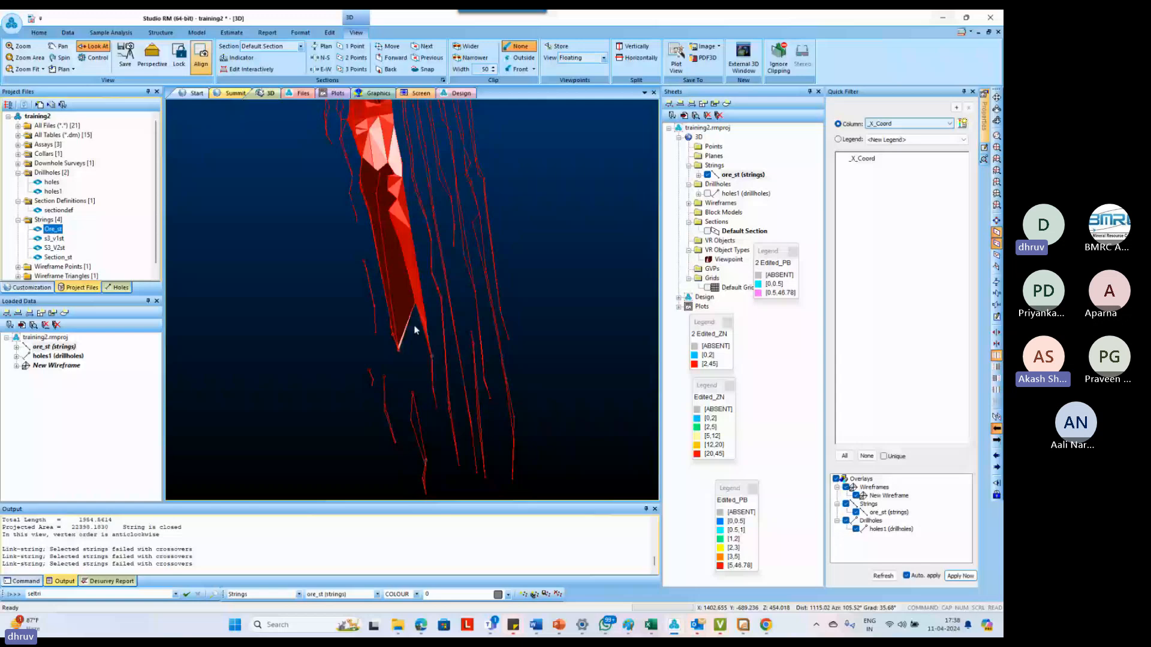
{"action": "left_click_drag", "start_coordinate": [414, 329], "coordinate": [410, 394], "text": "shift"}
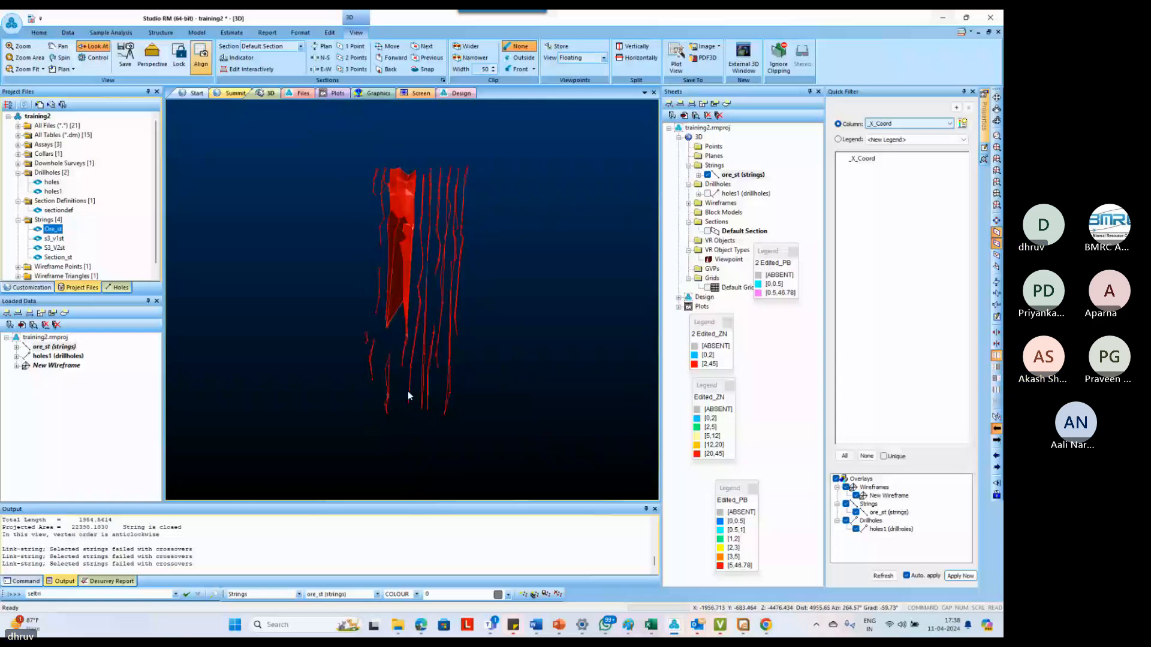
{"action": "scroll", "coordinate": [404, 384], "scroll_direction": "up", "scroll_amount": 2}
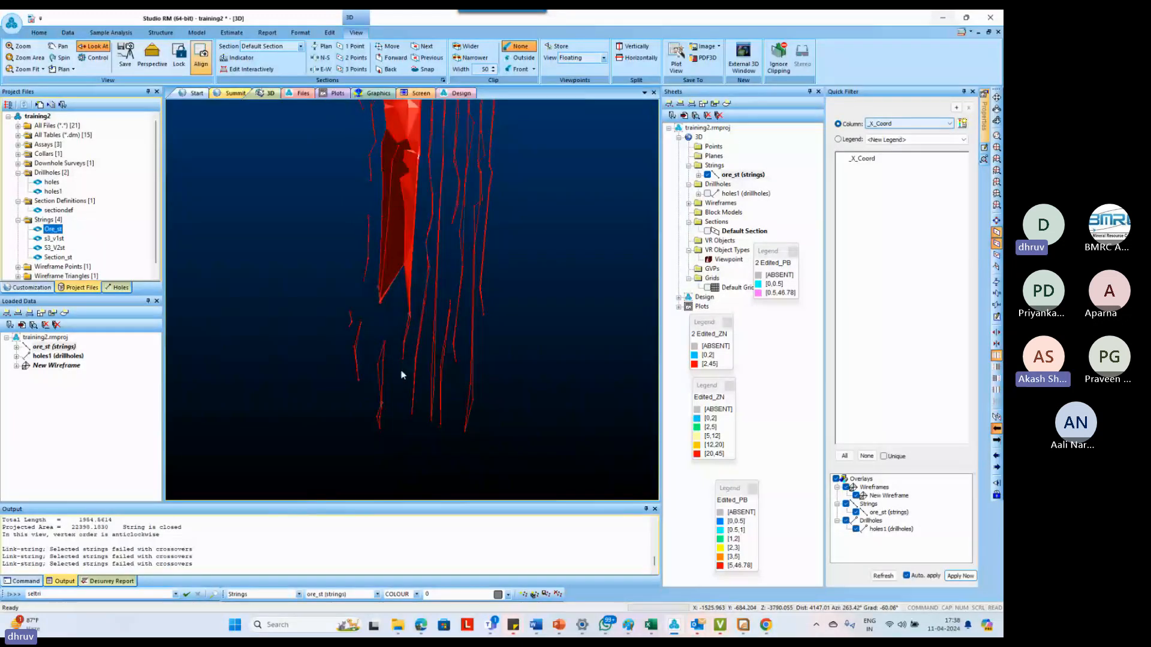
{"action": "scroll", "coordinate": [385, 322], "scroll_direction": "up", "scroll_amount": 2}
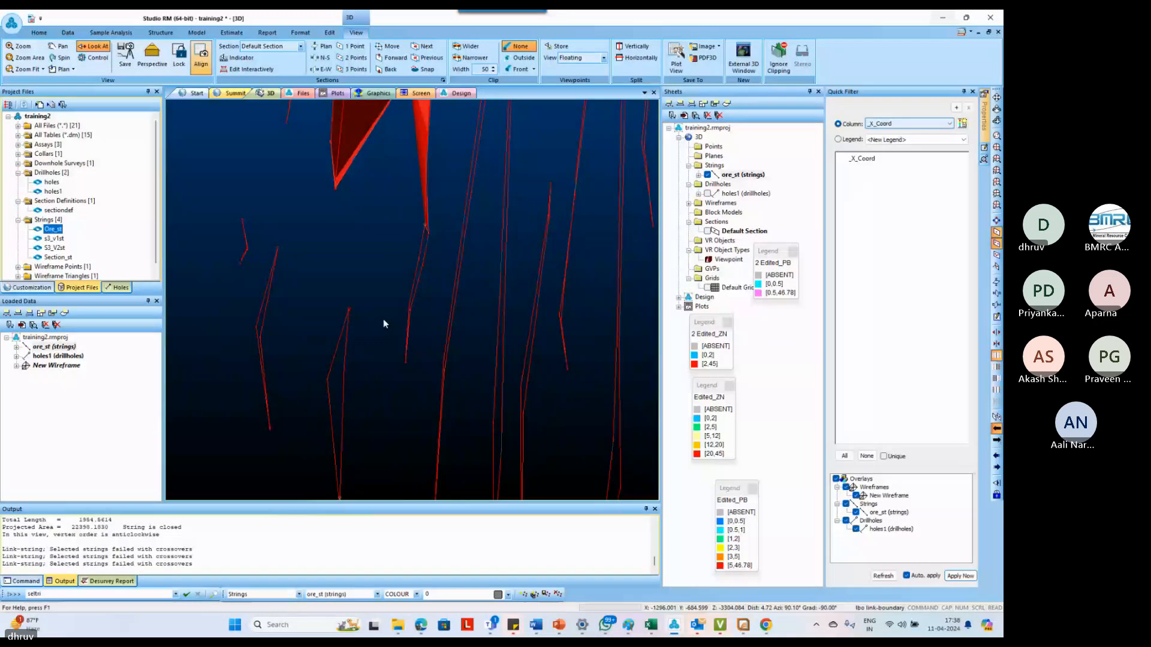
{"action": "key", "text": "l"}
{"action": "key", "text": "b"}
{"action": "key", "text": "o"}
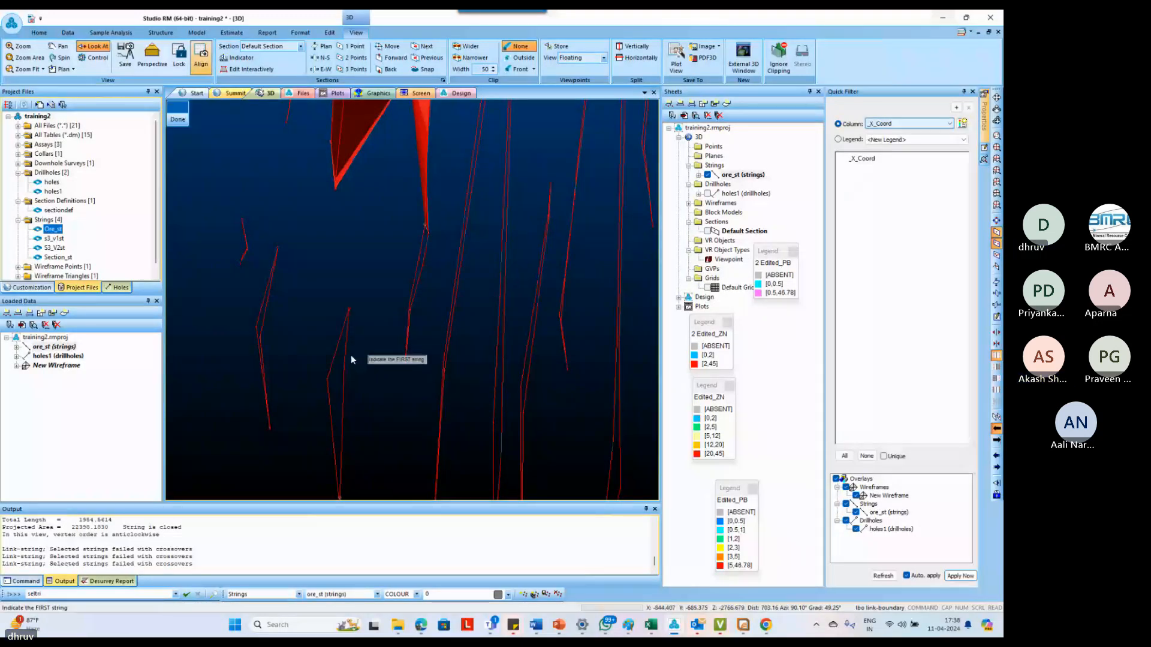
{"action": "left_click", "coordinate": [413, 302]}
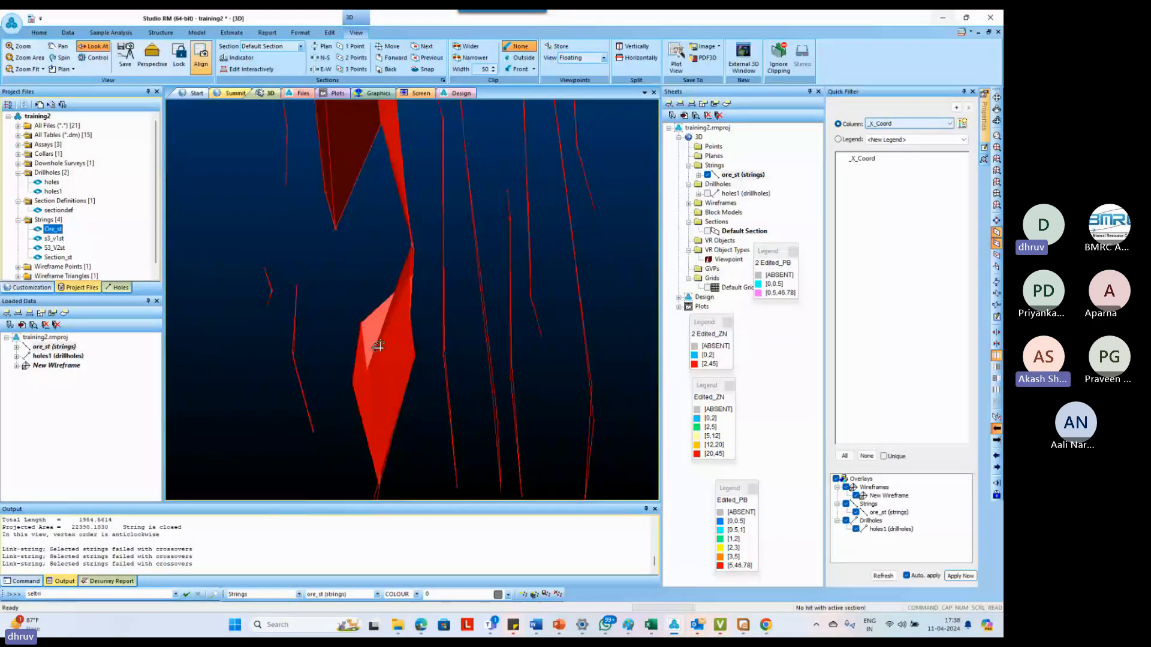
Undo the last link by erasing the lower wireframe piece between the cross string and the detached outline
{"action": "left_click_drag", "start_coordinate": [378, 346], "coordinate": [396, 329]}
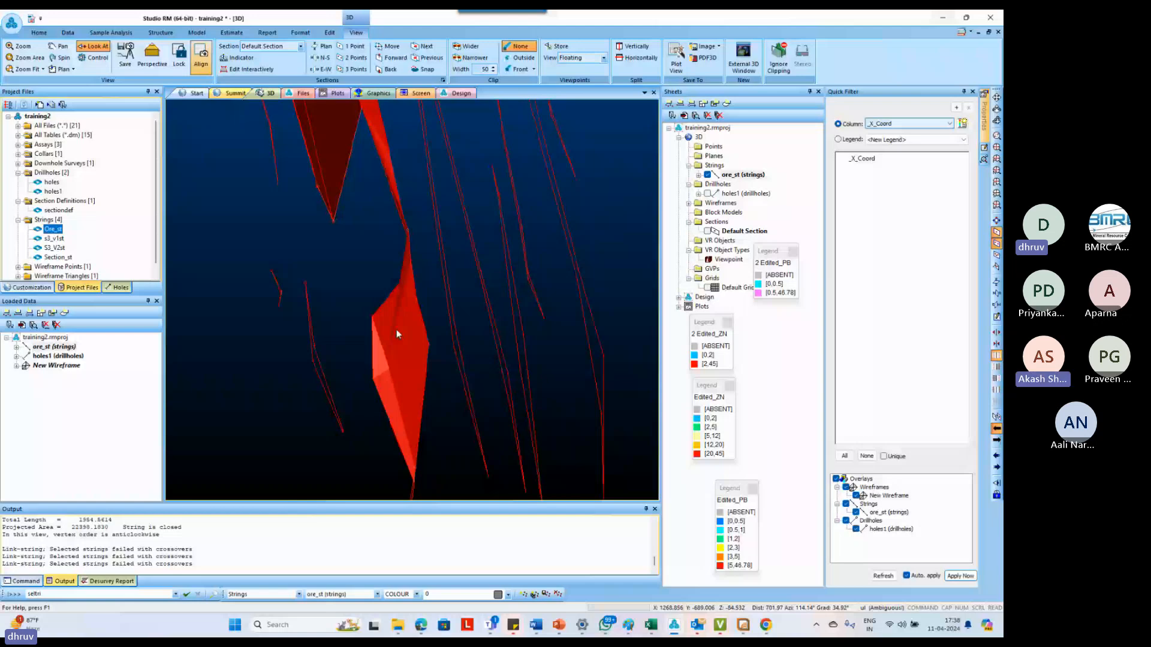
{"action": "left_click", "coordinate": [397, 329]}
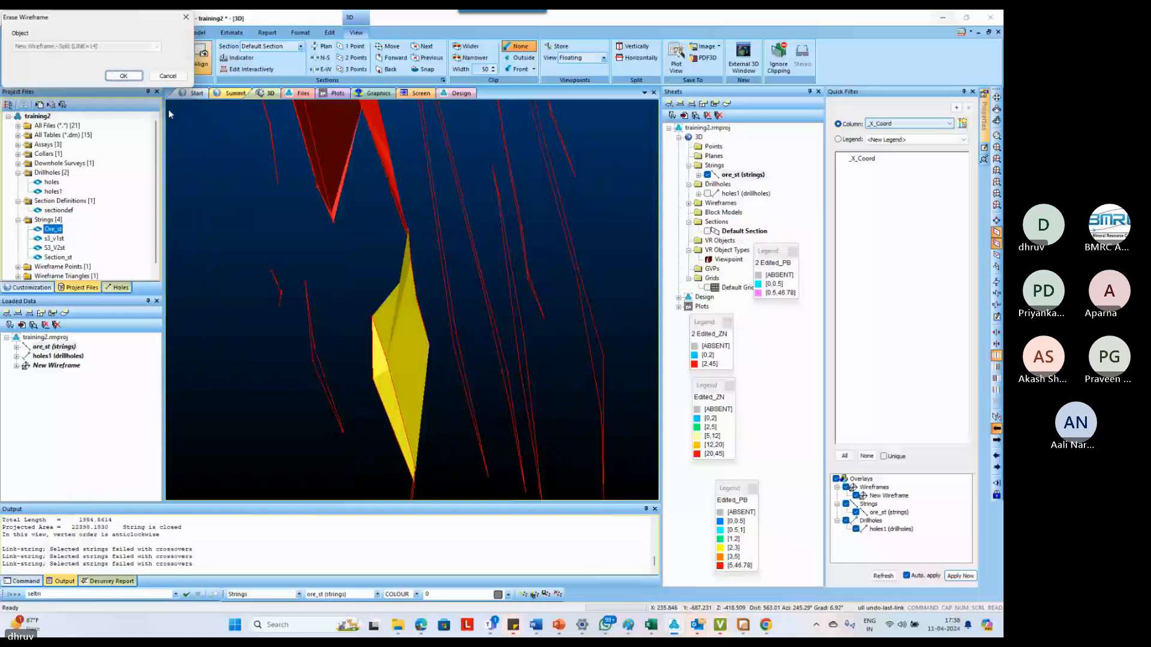
{"action": "key", "text": "Return"}
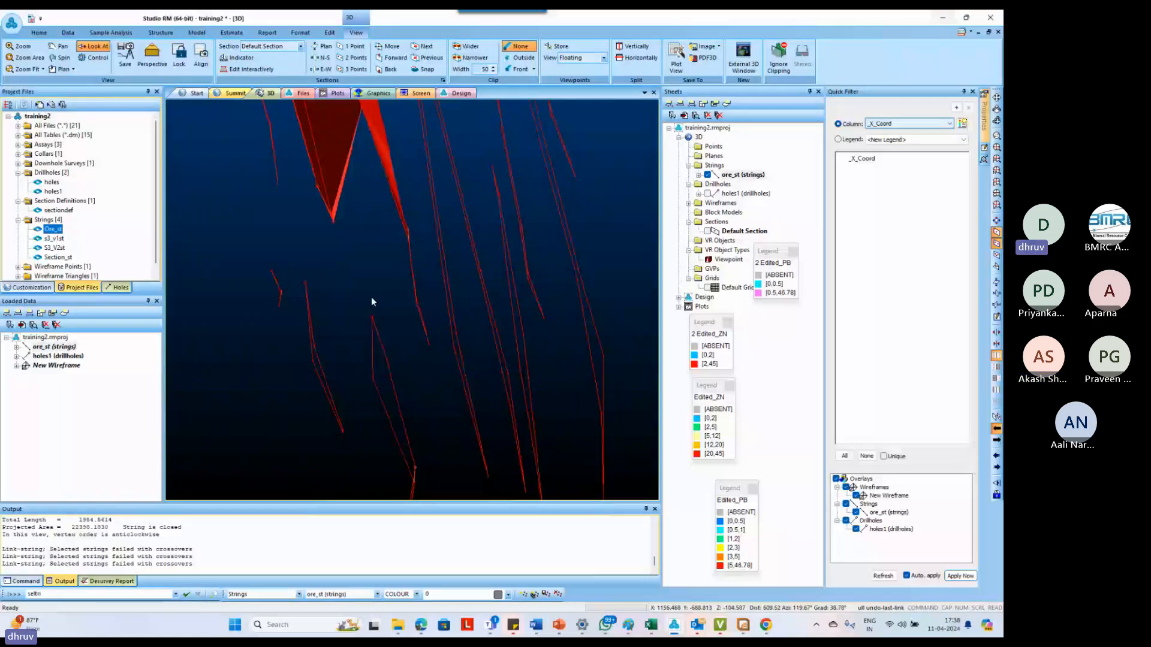
Create a tag string from the cross string's end at the wireframe's lower tip to the top of the detached lower outline
{"action": "left_click_drag", "start_coordinate": [371, 298], "coordinate": [392, 198], "text": "shift"}
{"action": "key", "text": "t"}
{"action": "key", "text": "g"}
{"action": "key", "text": "s"}
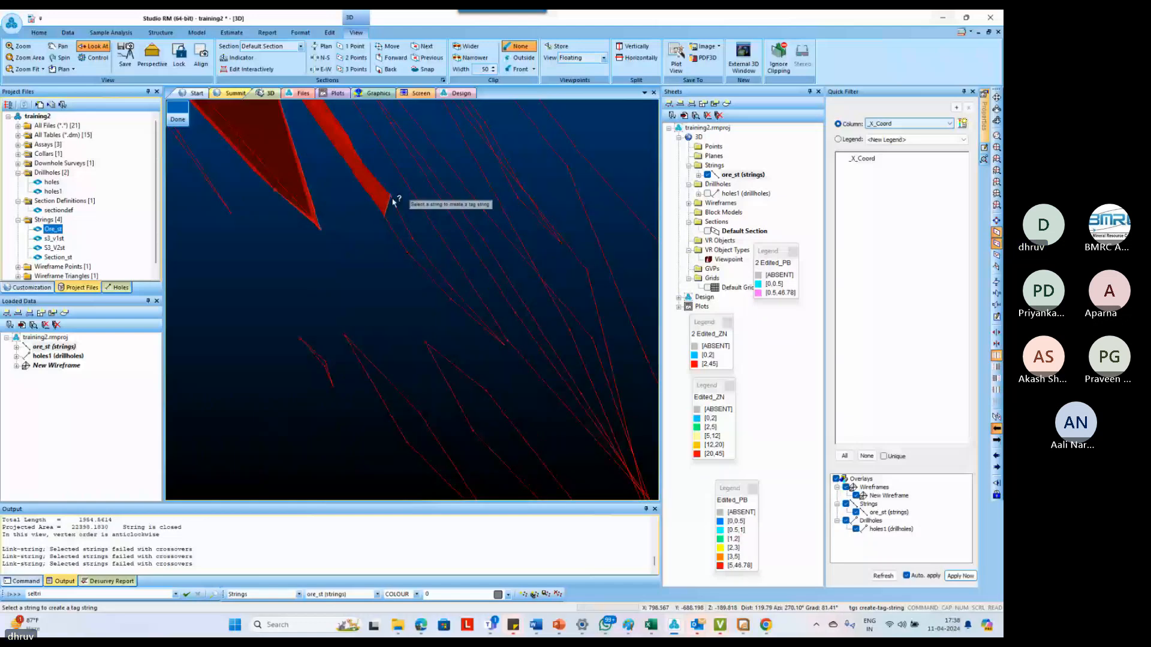
{"action": "left_click", "coordinate": [390, 196]}
{"action": "left_click", "coordinate": [425, 343]}
{"action": "key", "text": "Escape"}
{"action": "scroll", "coordinate": [311, 254], "scroll_direction": "down", "scroll_amount": 3}
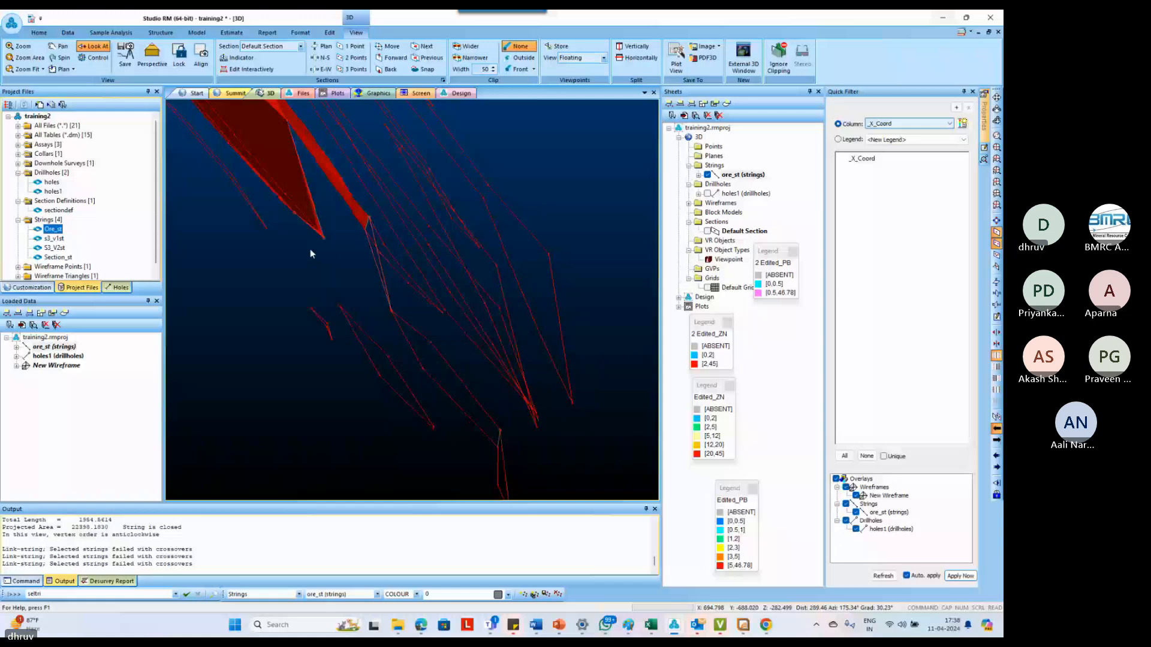
Create a second tag string from the detached lower outline's cross string to the bottom tip of the neighbouring section outline
{"action": "left_click_drag", "start_coordinate": [310, 250], "coordinate": [385, 301], "text": "shift"}
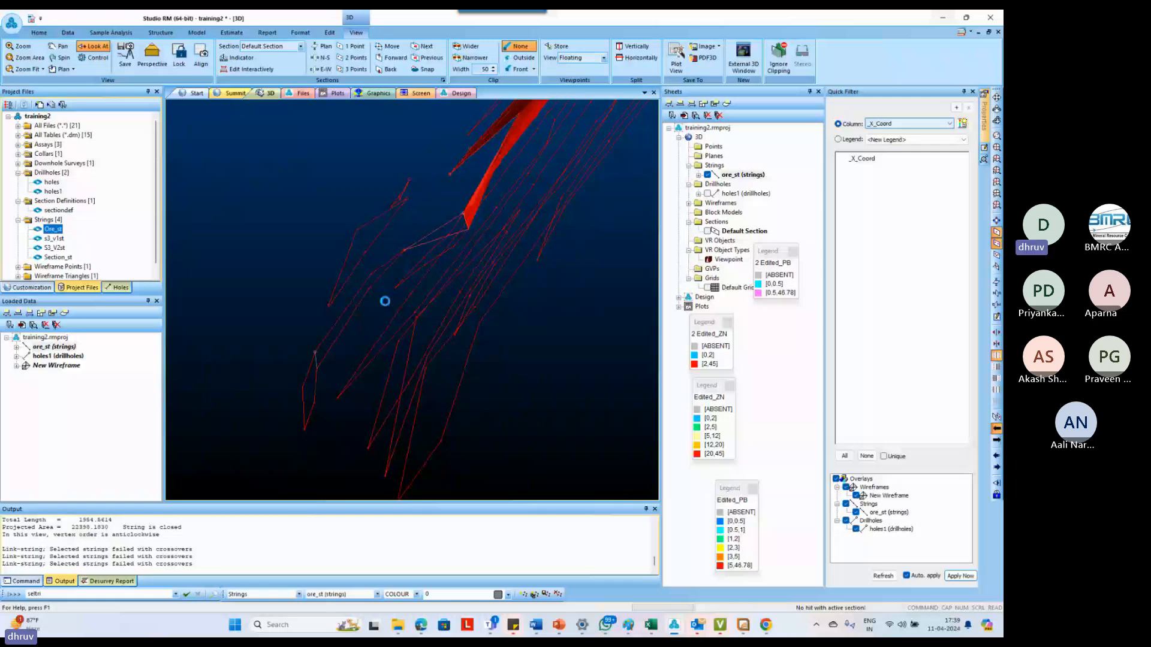
{"action": "left_click", "coordinate": [316, 353]}
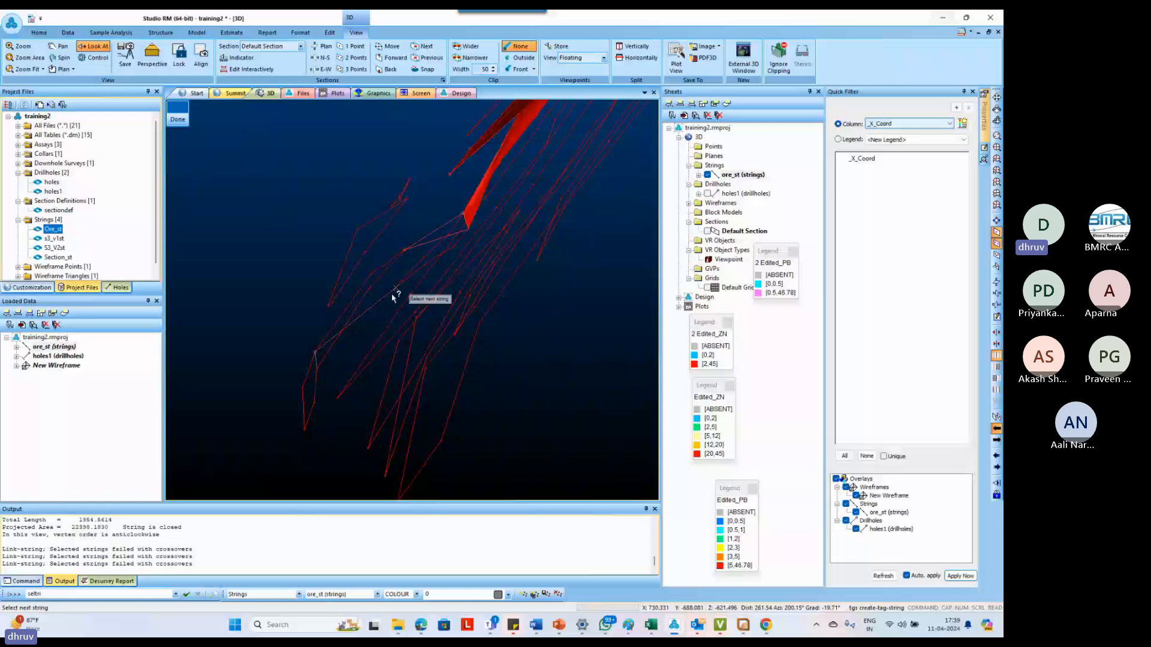
{"action": "left_click_drag", "start_coordinate": [318, 370], "coordinate": [380, 311], "text": "shift"}
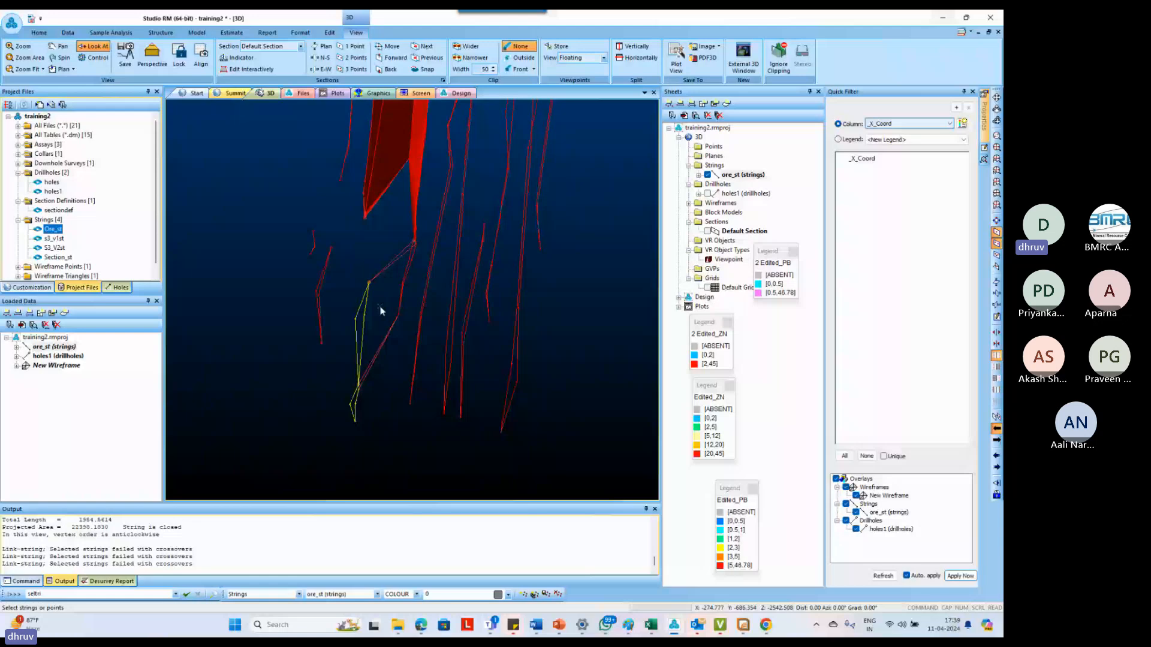
Link the section outline's part below its cross string to the tagged upper part of the detached lower outline with link-boundary
{"action": "left_click_drag", "start_coordinate": [380, 308], "coordinate": [304, 387], "text": "shift"}
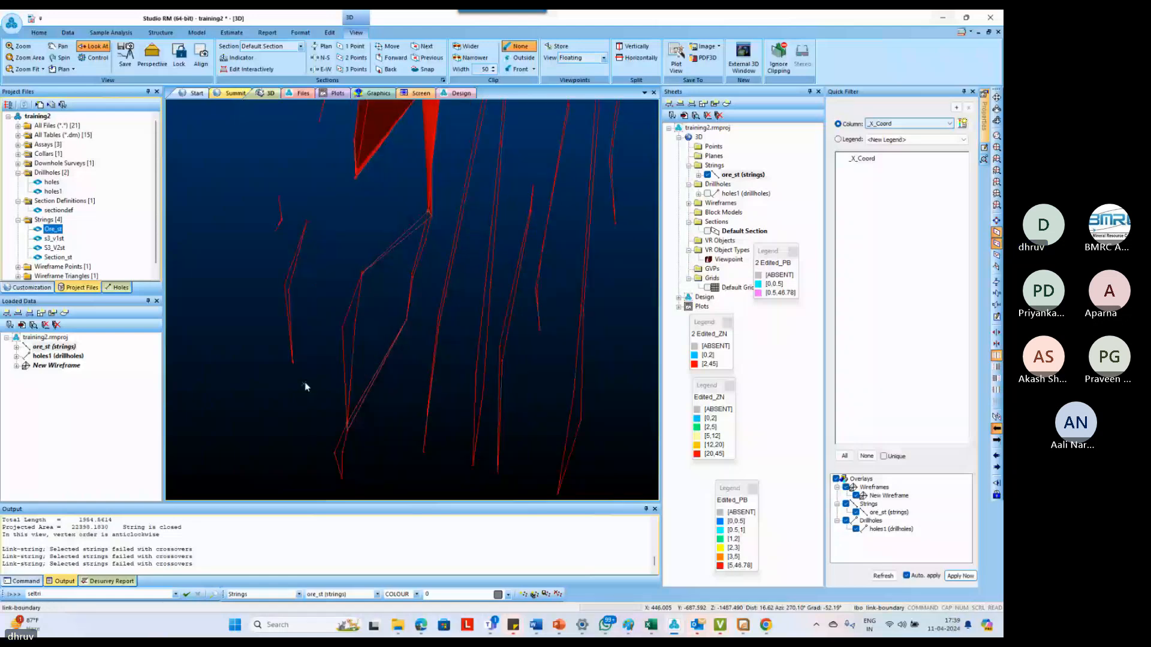
{"action": "left_click", "coordinate": [420, 263]}
{"action": "left_click", "coordinate": [420, 260]}
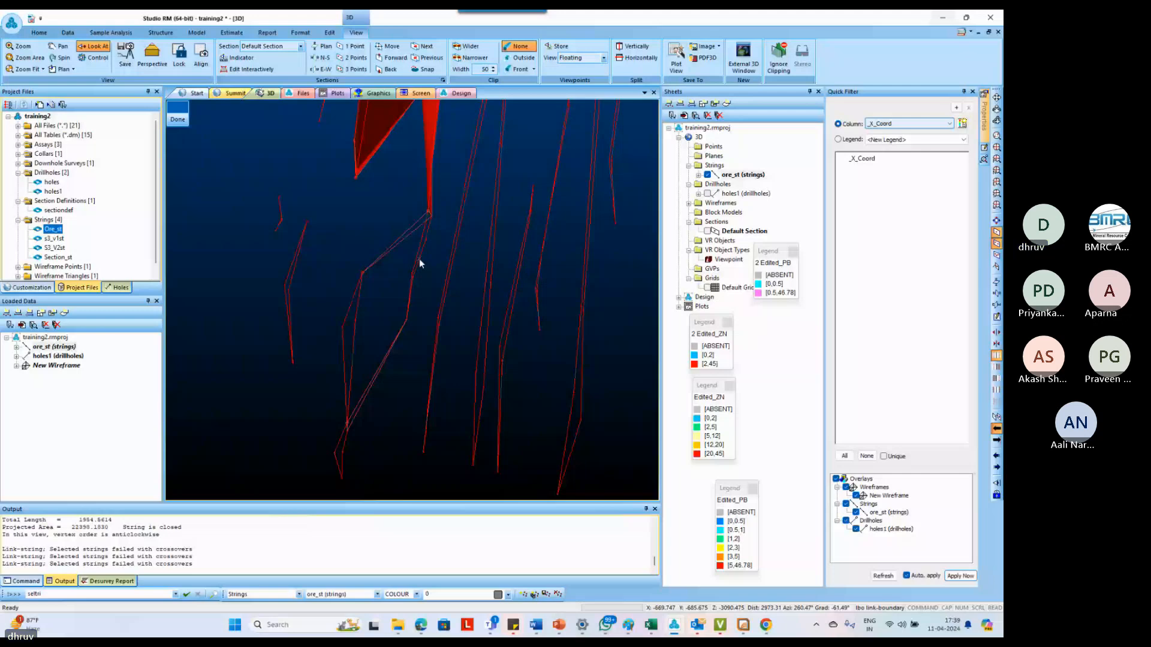
{"action": "left_click_drag", "start_coordinate": [419, 261], "coordinate": [446, 290]}
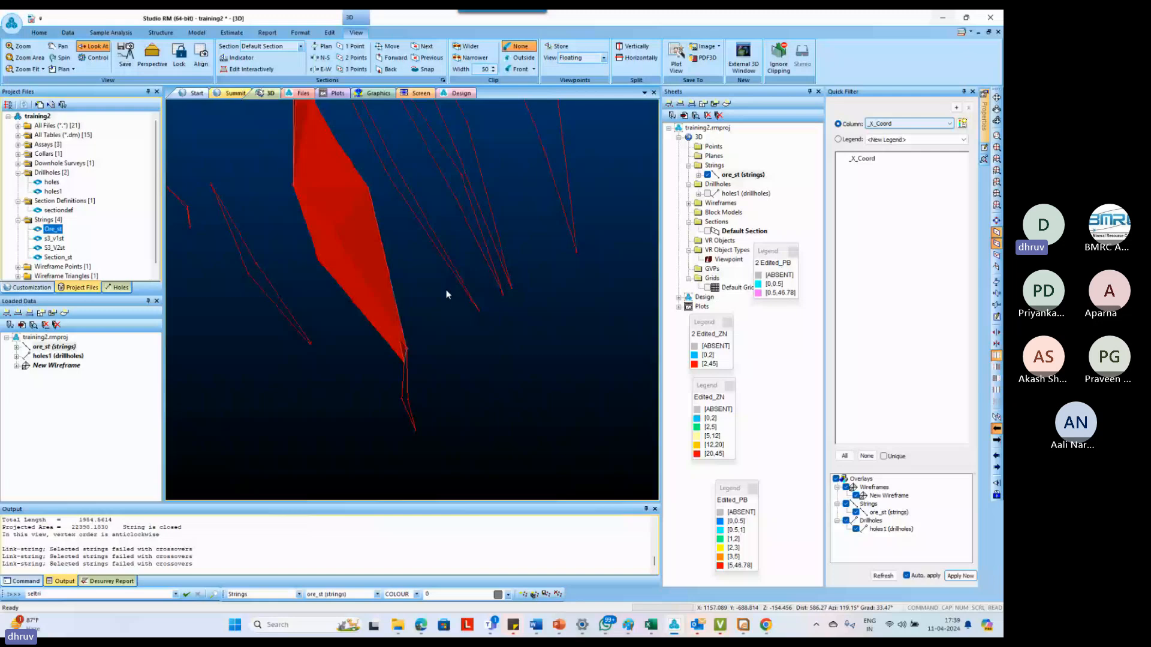
Try to draw a short cross string across the neighbouring section outline just above its bottom tip and tag from it
{"action": "scroll", "coordinate": [446, 289], "scroll_direction": "up", "scroll_amount": 3}
{"action": "left_click", "coordinate": [450, 279]}
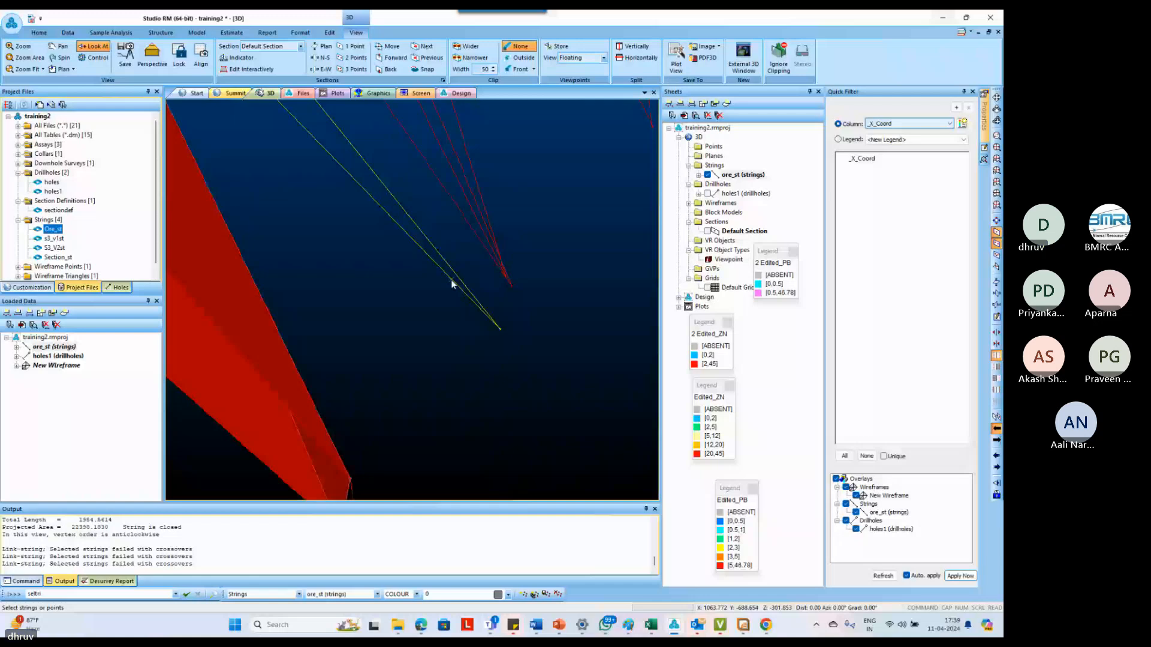
{"action": "scroll", "coordinate": [451, 279], "scroll_direction": "up", "scroll_amount": 3}
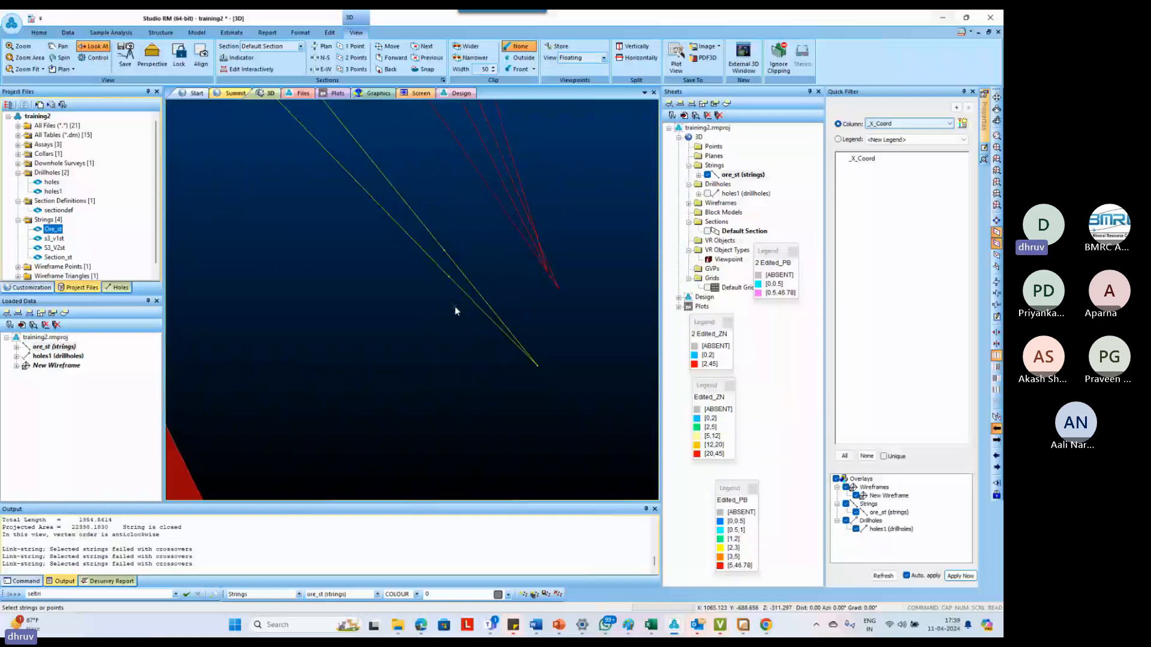
{"action": "key", "text": "n"}
{"action": "key", "text": "s"}
{"action": "right_click", "coordinate": [444, 250]}
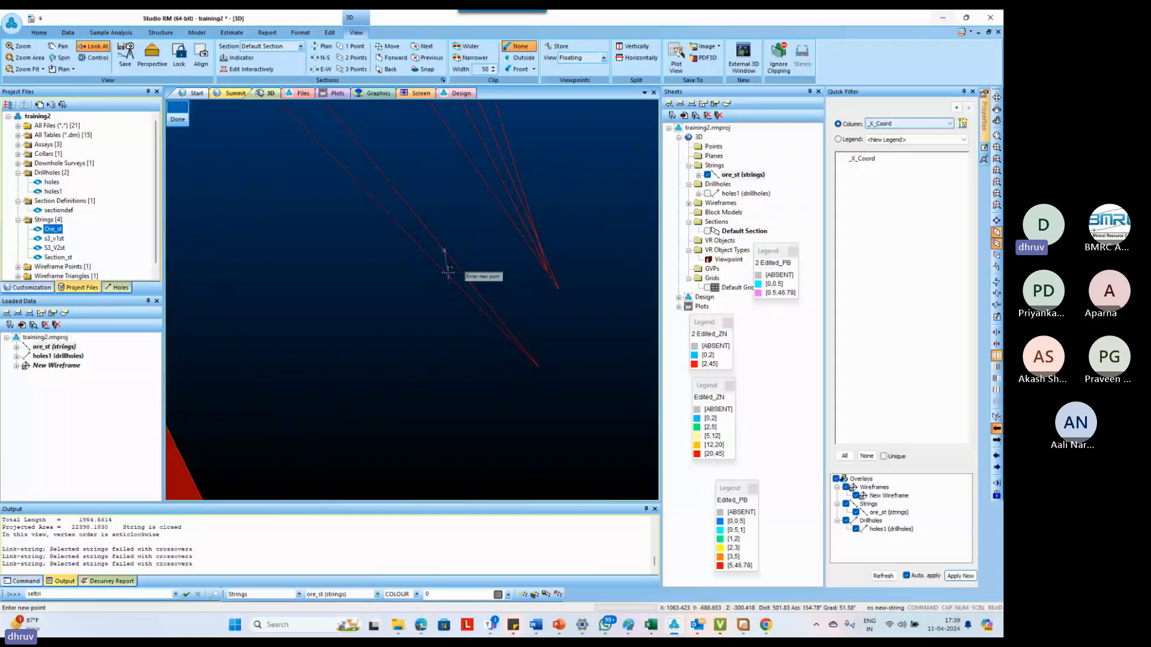
{"action": "right_click", "coordinate": [448, 273]}
{"action": "key", "text": "Escape"}
{"action": "scroll", "coordinate": [448, 273], "scroll_direction": "down", "scroll_amount": 3}
{"action": "left_click_drag", "start_coordinate": [448, 273], "coordinate": [394, 353], "text": "shift"}
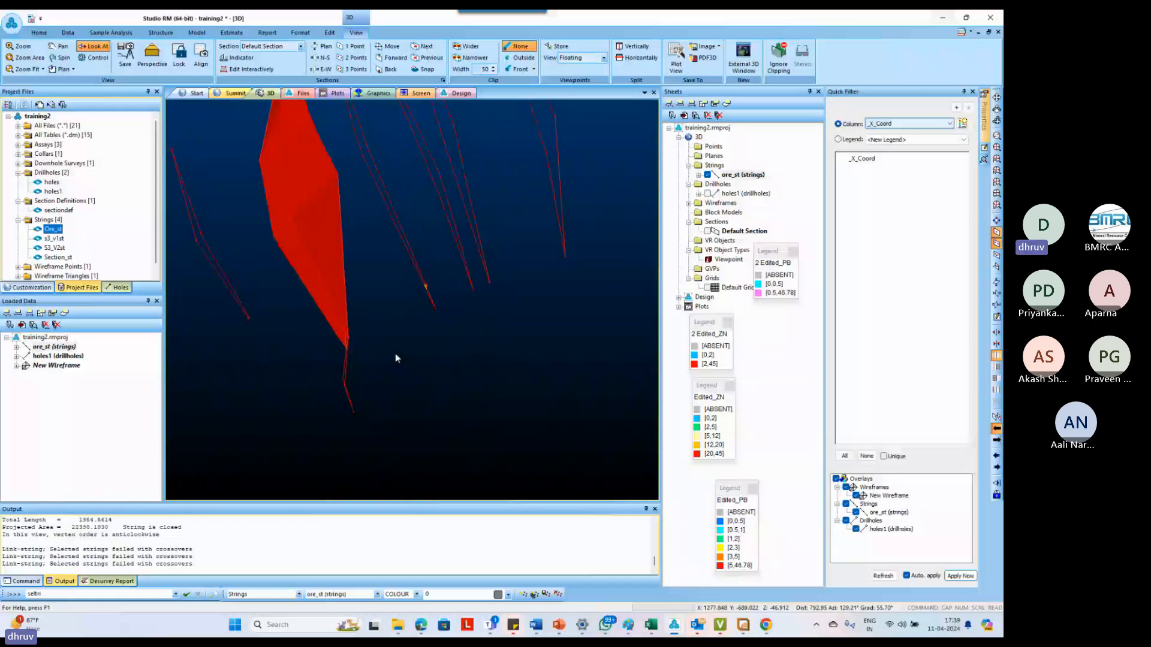
{"action": "type", "text": "tgs create-tag-string"}
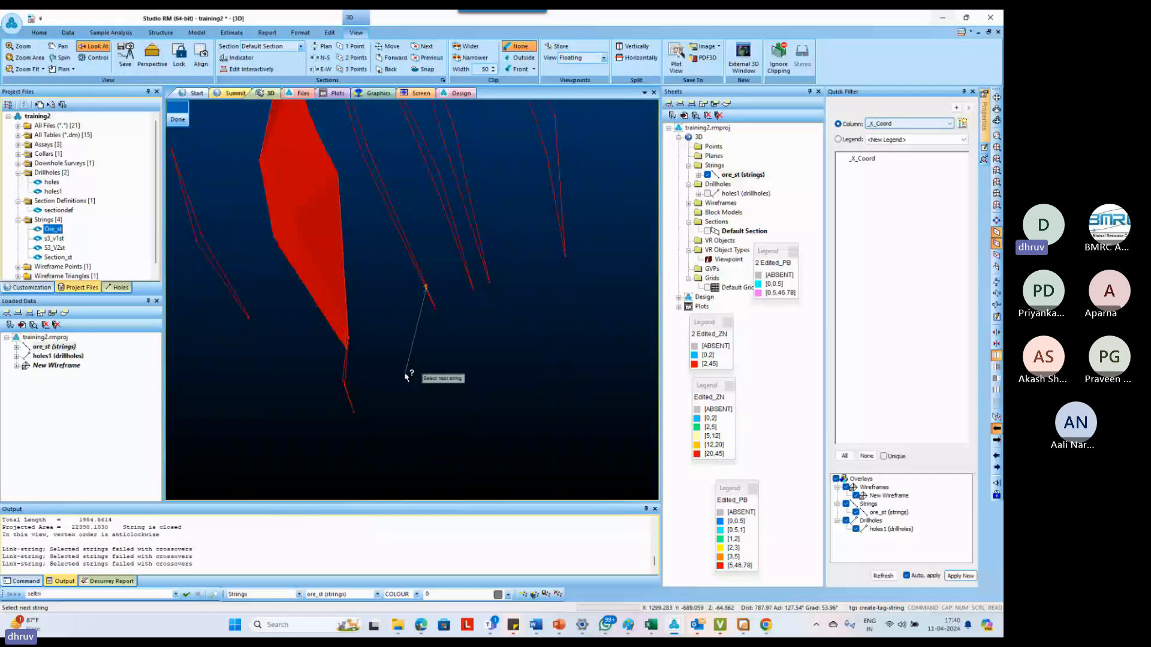
{"action": "key", "text": "Escape"}
Draw a short dividing cross string across the neighbouring section outline just above its bottom tip
{"action": "scroll", "coordinate": [426, 304], "scroll_direction": "up", "scroll_amount": 3}
{"action": "left_click_drag", "start_coordinate": [426, 305], "coordinate": [414, 268], "text": "shift"}
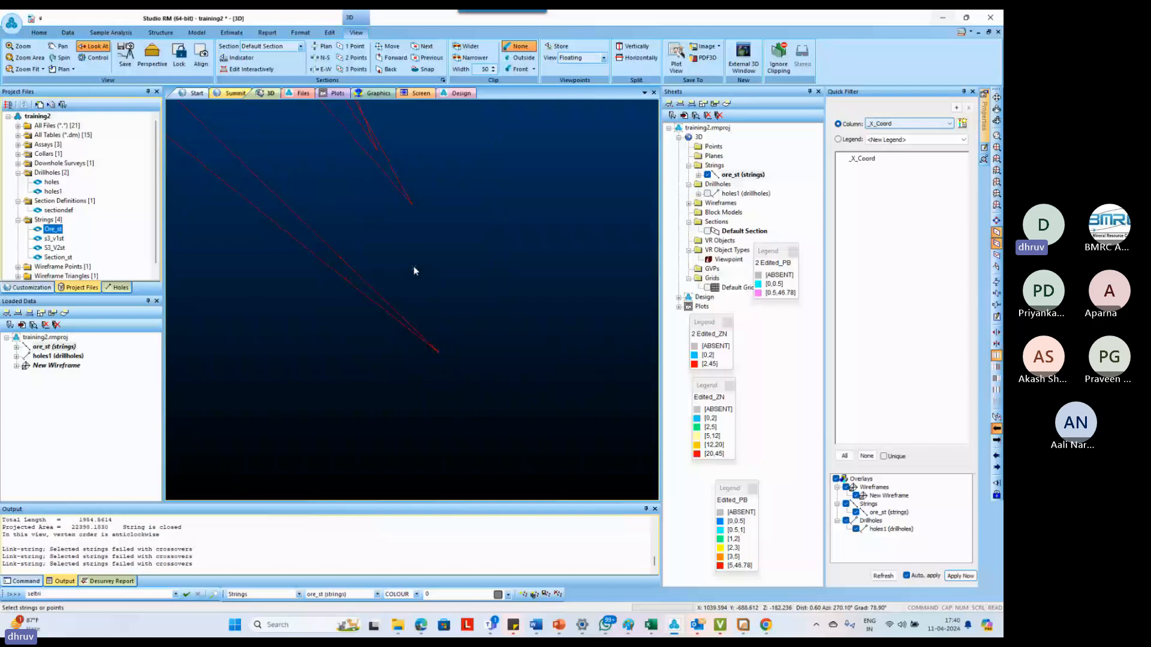
{"action": "key", "text": "n"}
{"action": "key", "text": "s"}
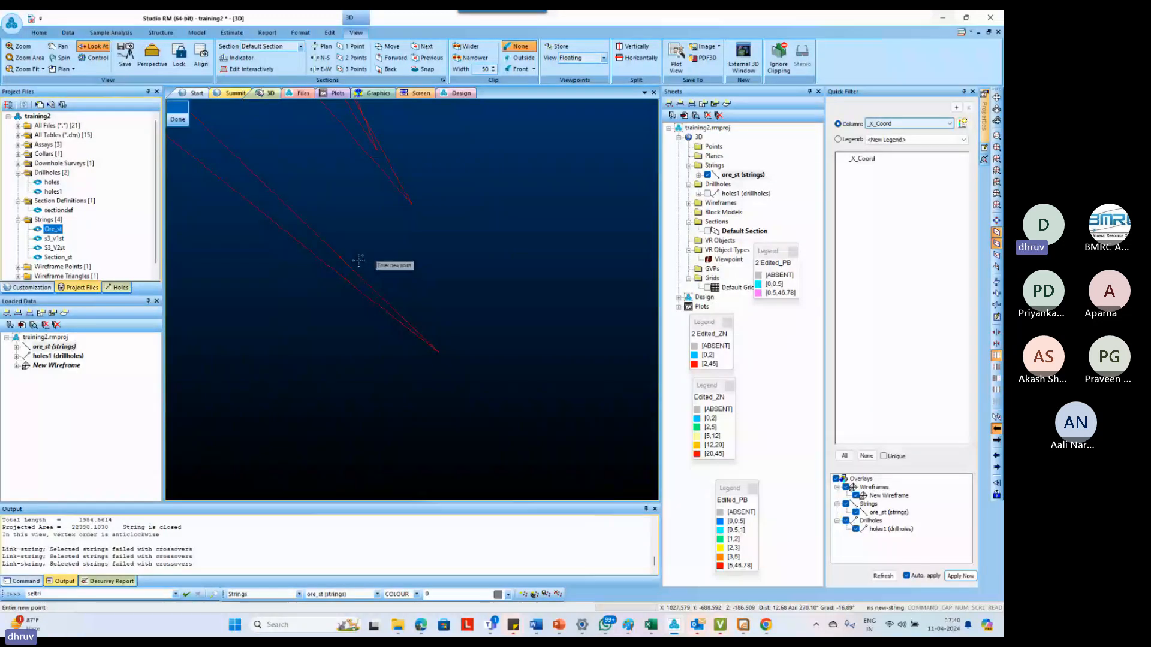
{"action": "left_click", "coordinate": [340, 258]}
{"action": "left_click", "coordinate": [345, 279]}
{"action": "key", "text": "Escape"}
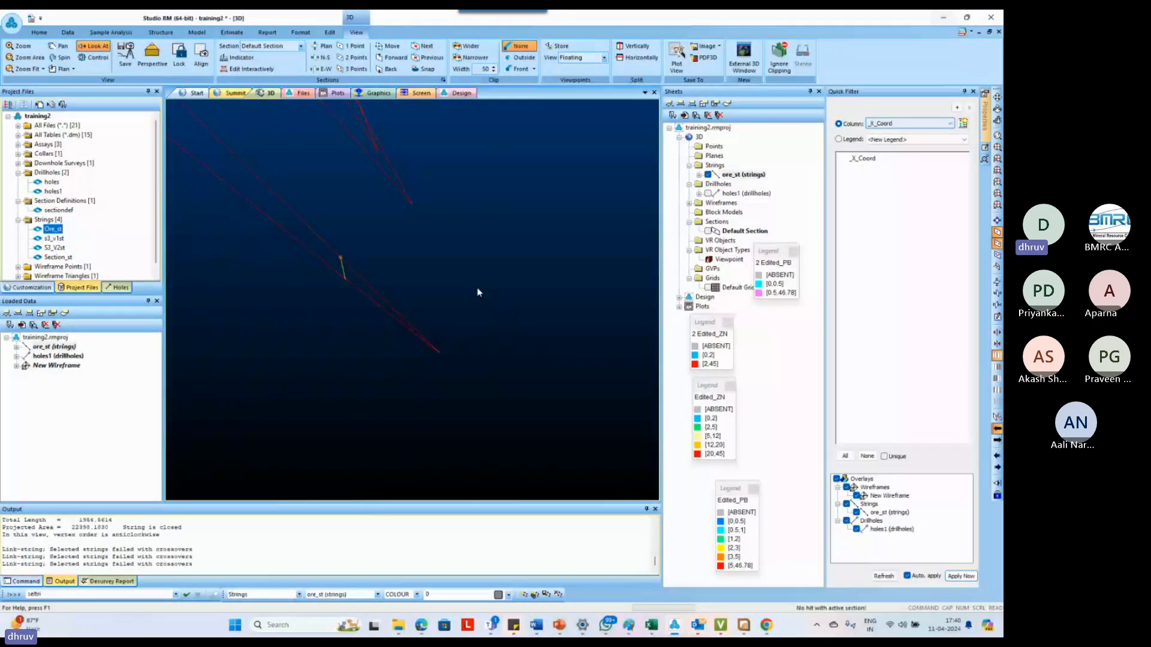
Create a tag string from the neighbouring outline's bottom tip to the bottom tip of the detached lower outline
{"action": "left_click_drag", "start_coordinate": [445, 377], "coordinate": [393, 450], "text": "shift"}
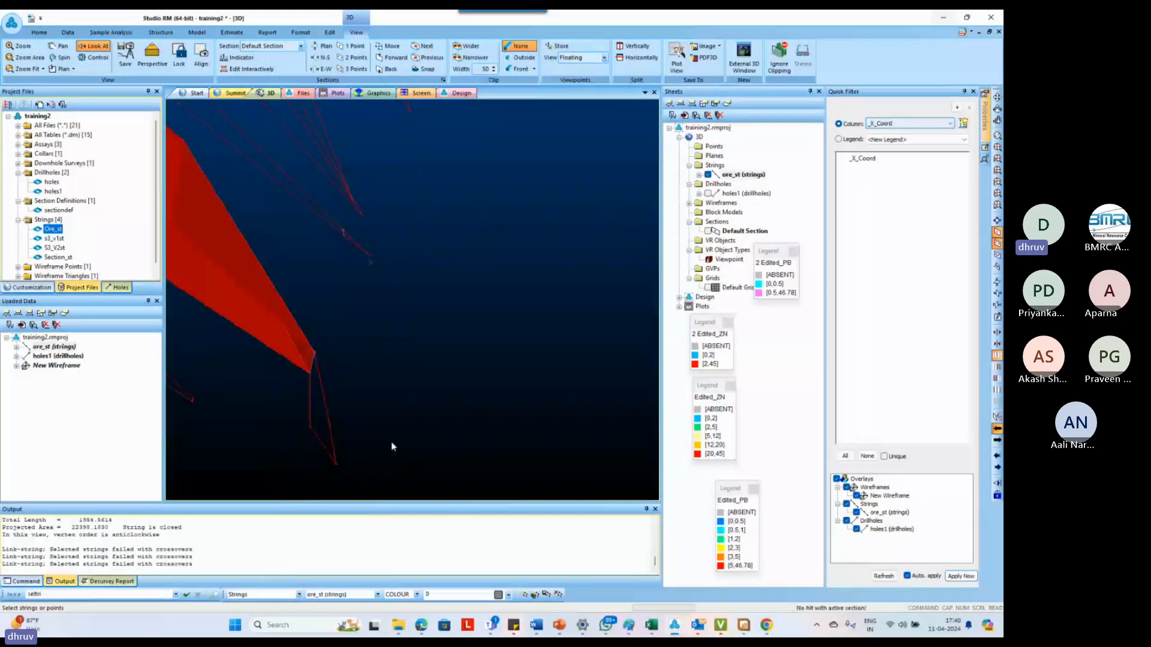
{"action": "key", "text": "s"}
{"action": "left_click", "coordinate": [370, 256]}
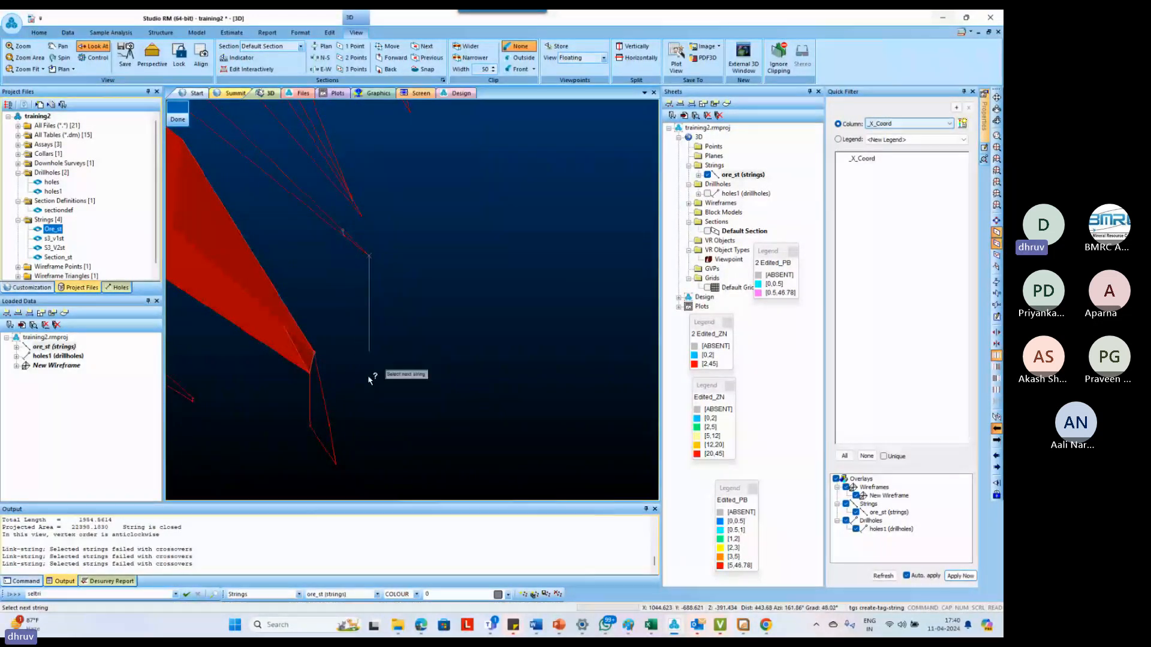
{"action": "left_click", "coordinate": [338, 464]}
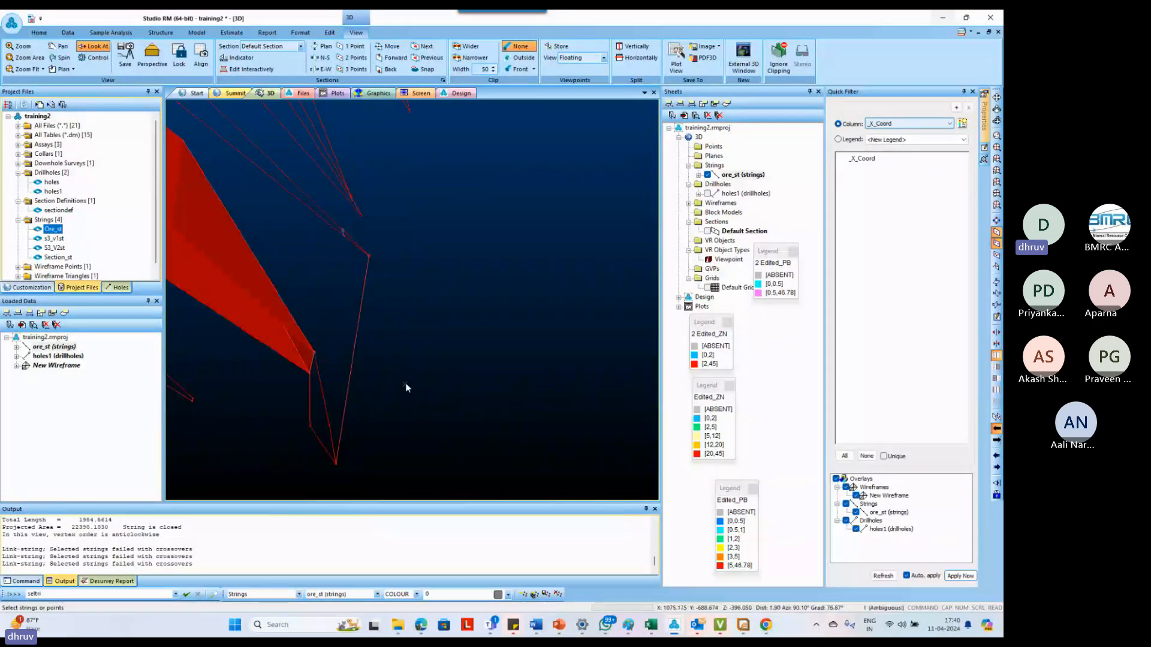
Link the detached lower outline to the neighbouring outline's part below its cross string with link-boundary
{"action": "key", "text": "b"}
{"action": "key", "text": "o"}
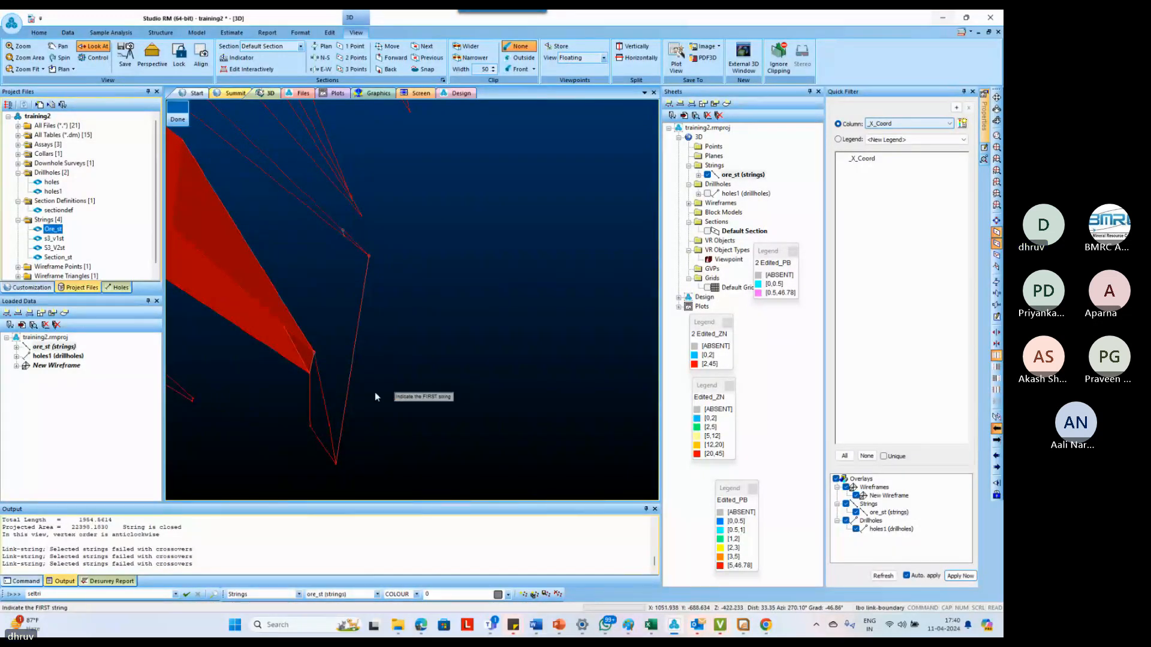
{"action": "left_click", "coordinate": [327, 402]}
{"action": "left_click", "coordinate": [353, 243]}
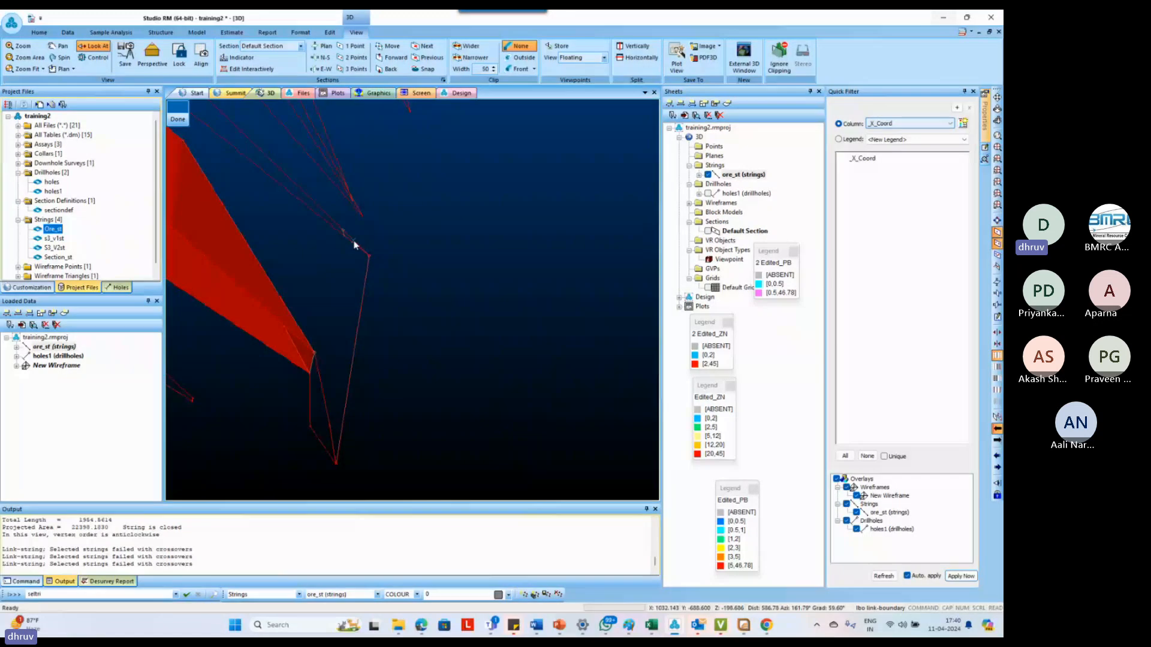
Examine the newly linked lower wireframe piece and the open gap above it from several directions
{"action": "left_click_drag", "start_coordinate": [353, 240], "coordinate": [388, 347]}
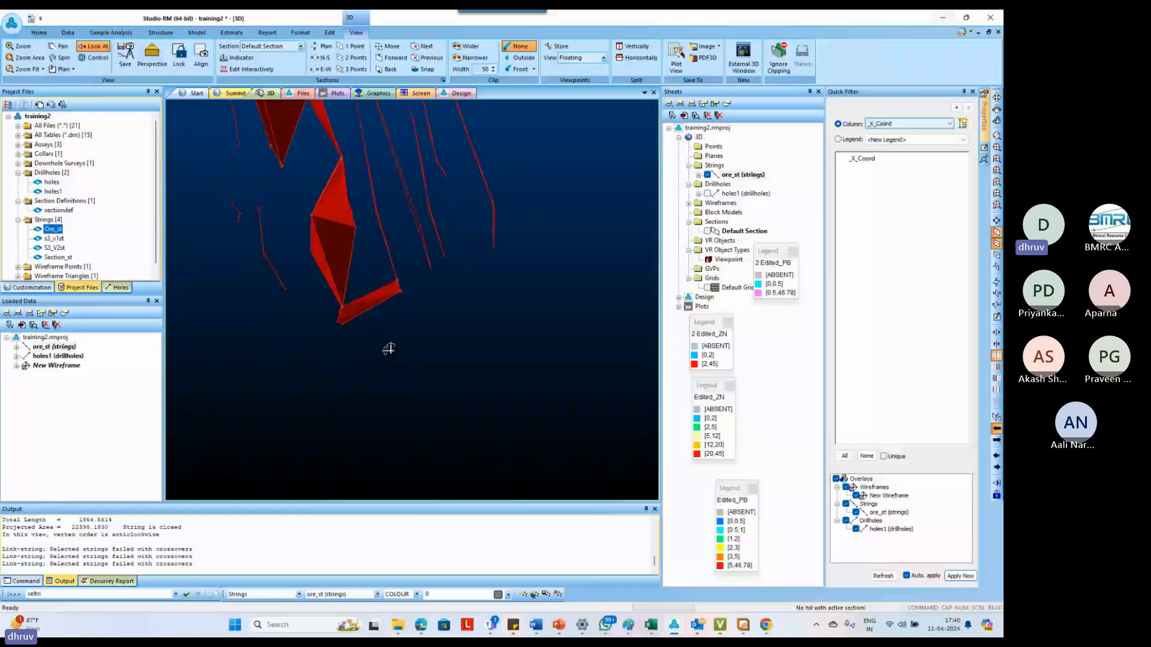
{"action": "left_click_drag", "start_coordinate": [389, 349], "coordinate": [324, 291]}
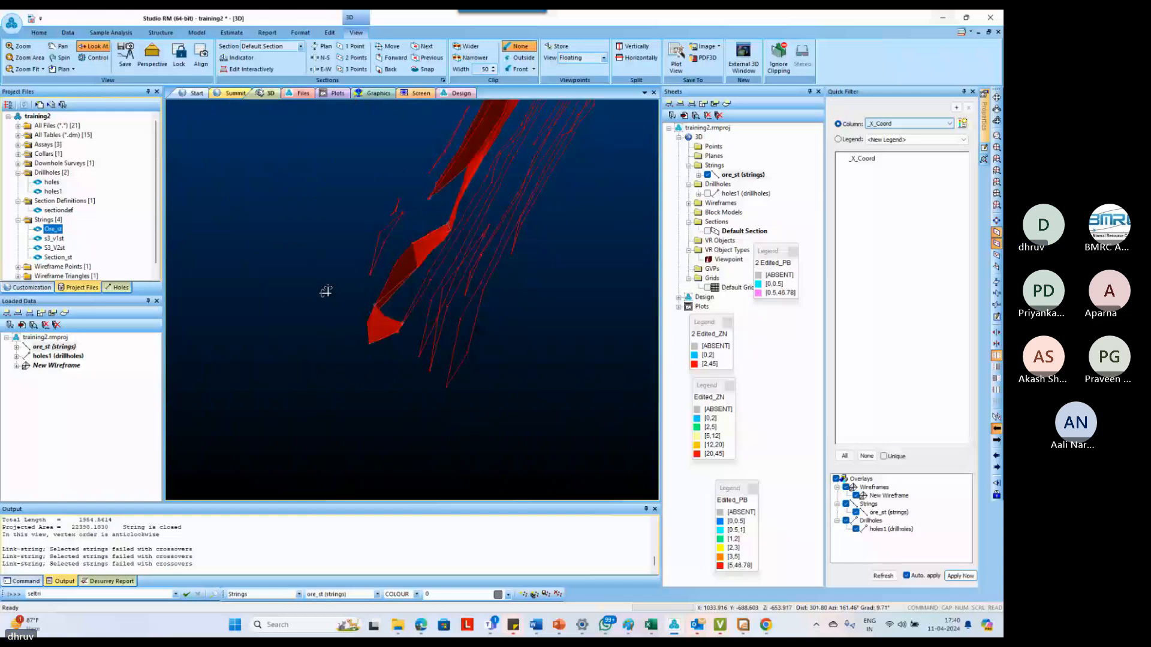
{"action": "left_click_drag", "start_coordinate": [325, 291], "coordinate": [376, 334]}
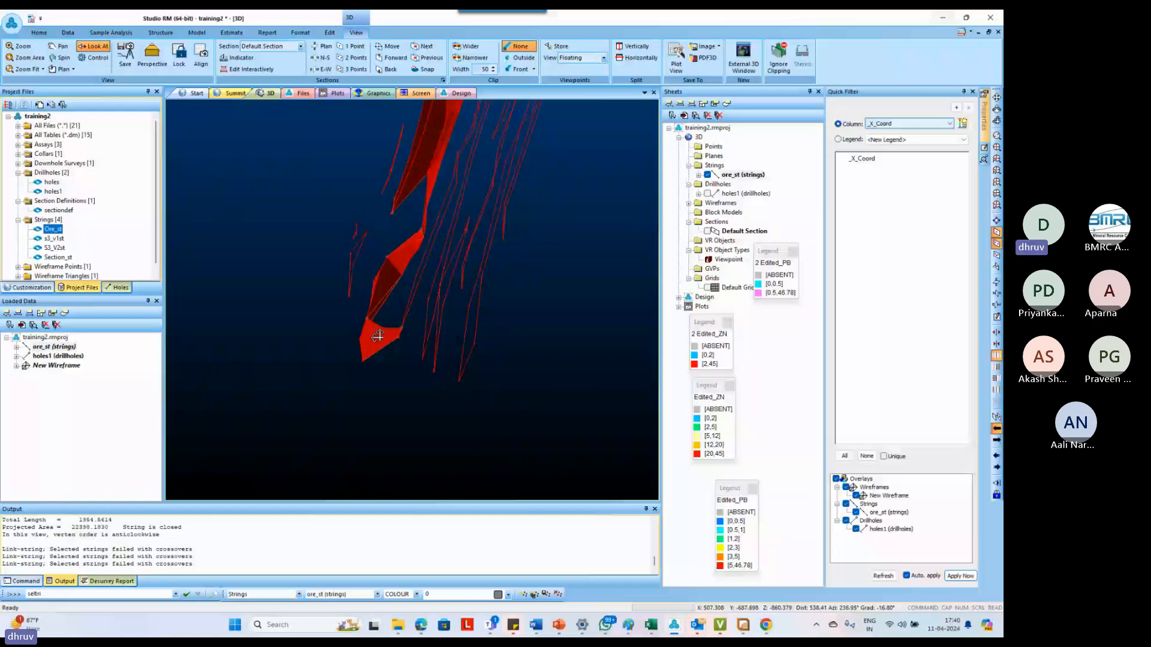
{"action": "left_click_drag", "start_coordinate": [377, 335], "coordinate": [387, 354]}
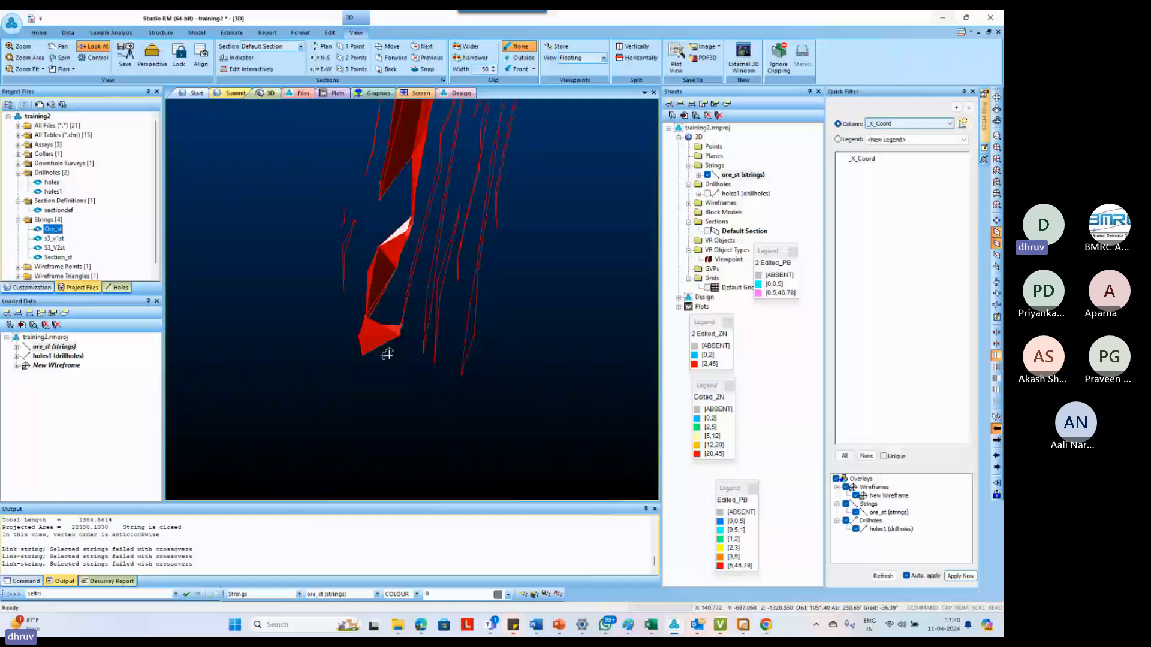
{"action": "left_click_drag", "start_coordinate": [387, 354], "coordinate": [378, 268]}
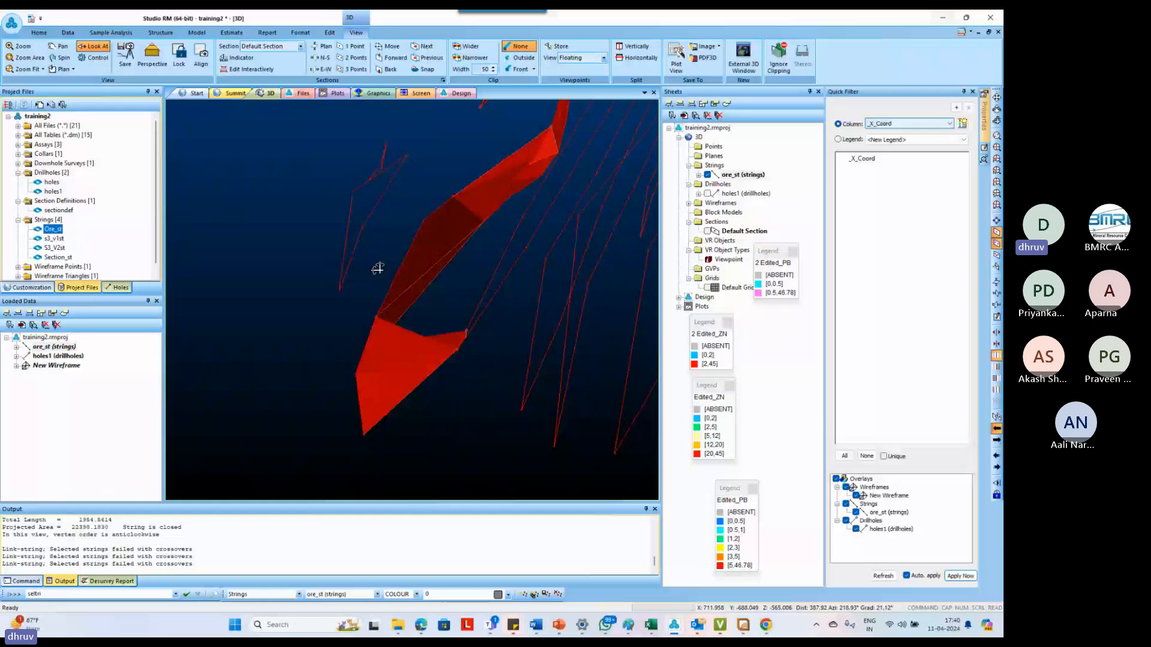
{"action": "left_click_drag", "start_coordinate": [378, 269], "coordinate": [436, 376]}
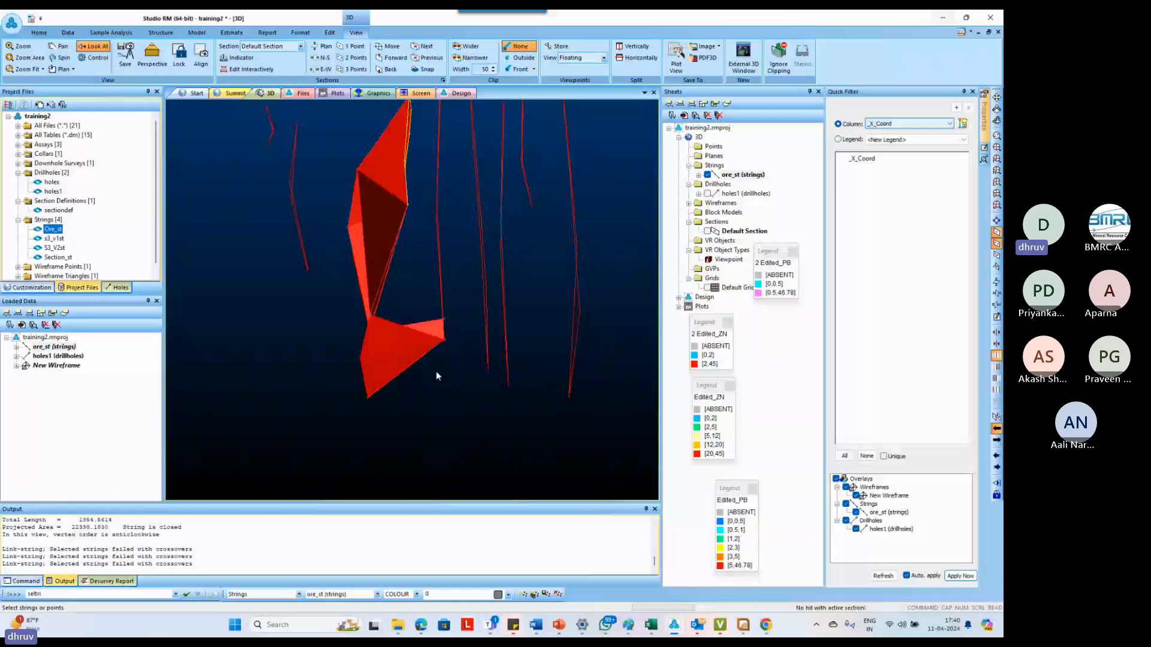
{"action": "middle_click_drag", "start_coordinate": [436, 372], "coordinate": [437, 368]}
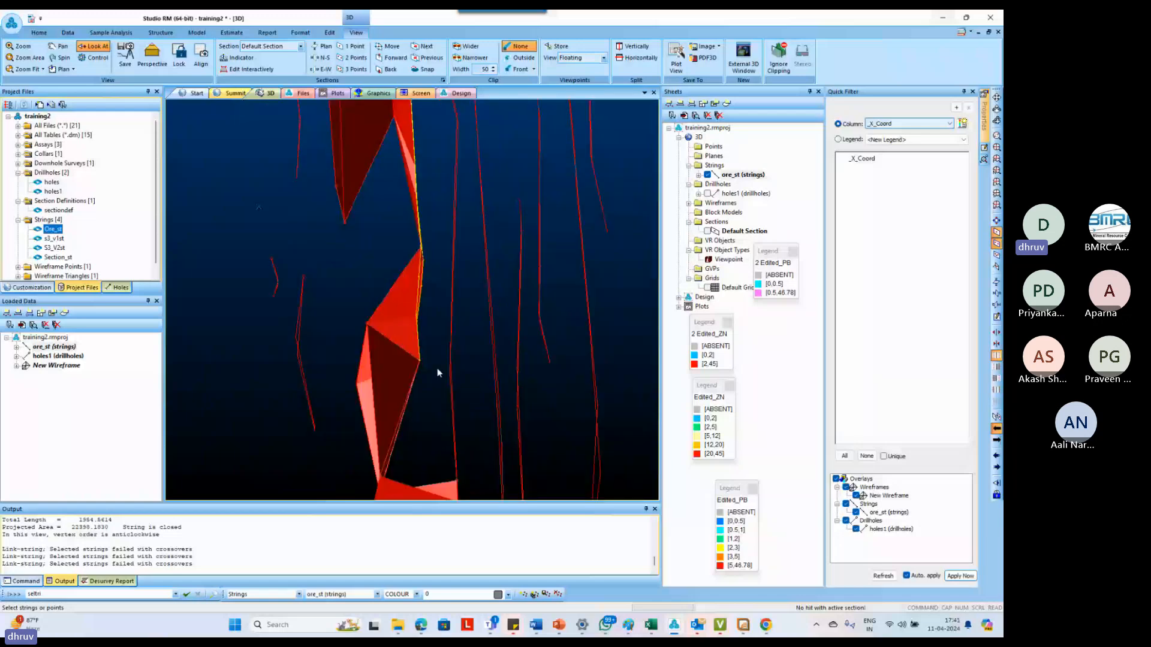
{"action": "middle_click_drag", "start_coordinate": [437, 372], "coordinate": [395, 334]}
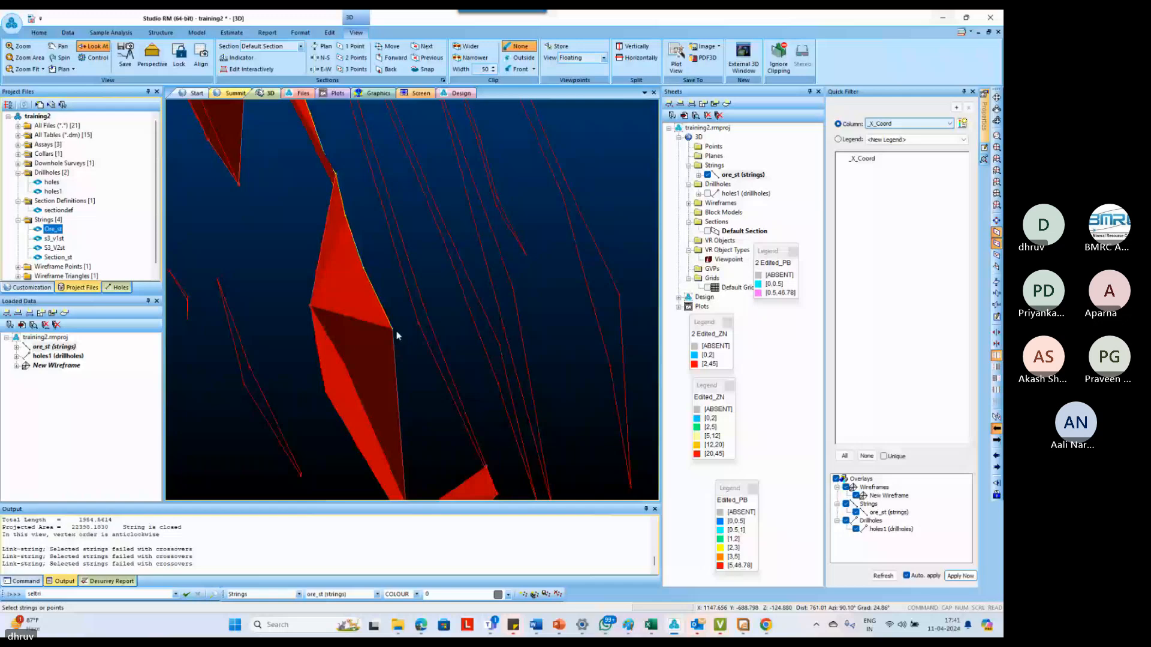
{"action": "middle_click_drag", "start_coordinate": [396, 335], "coordinate": [423, 403]}
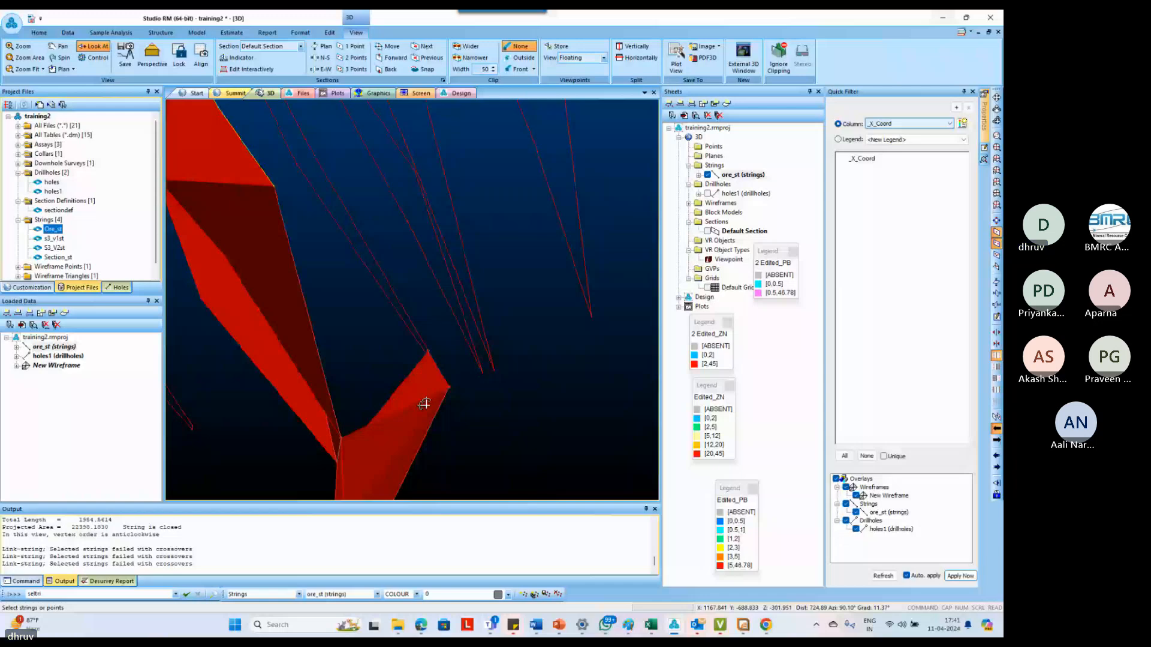
{"action": "middle_click_drag", "start_coordinate": [424, 403], "coordinate": [408, 328]}
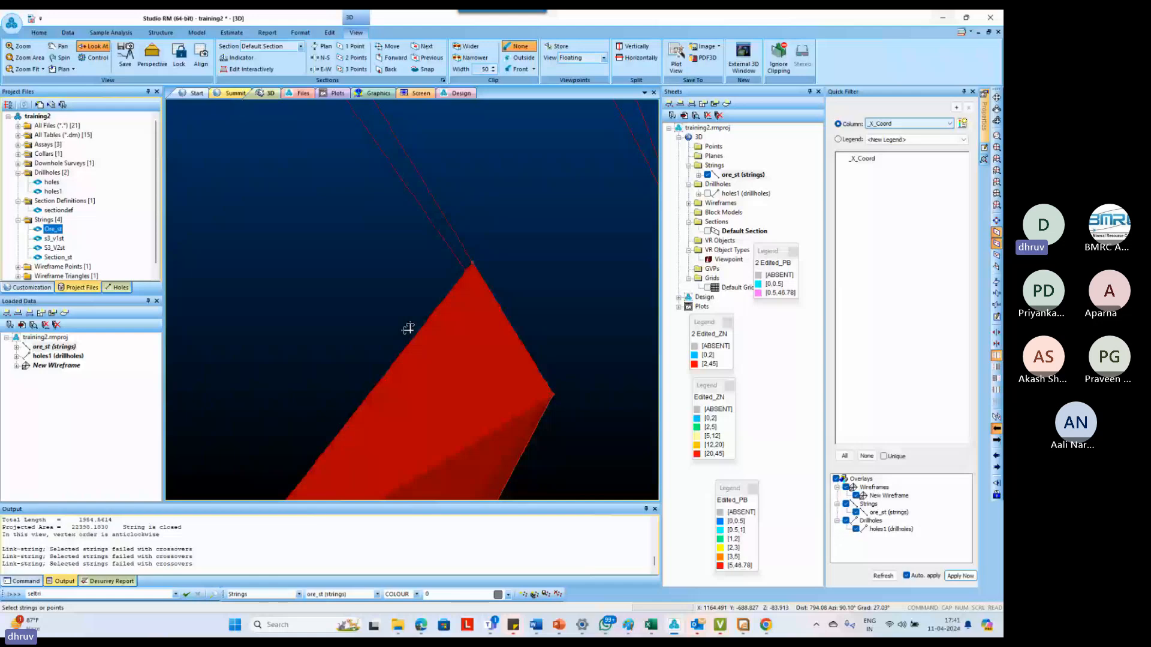
{"action": "scroll", "coordinate": [408, 329], "scroll_direction": "down", "scroll_amount": 3}
With New Wireframe temporarily hidden, create tag strings from the neighbouring outline's cross string to the outline corner on the linked wireframe
{"action": "left_click", "coordinate": [689, 203]}
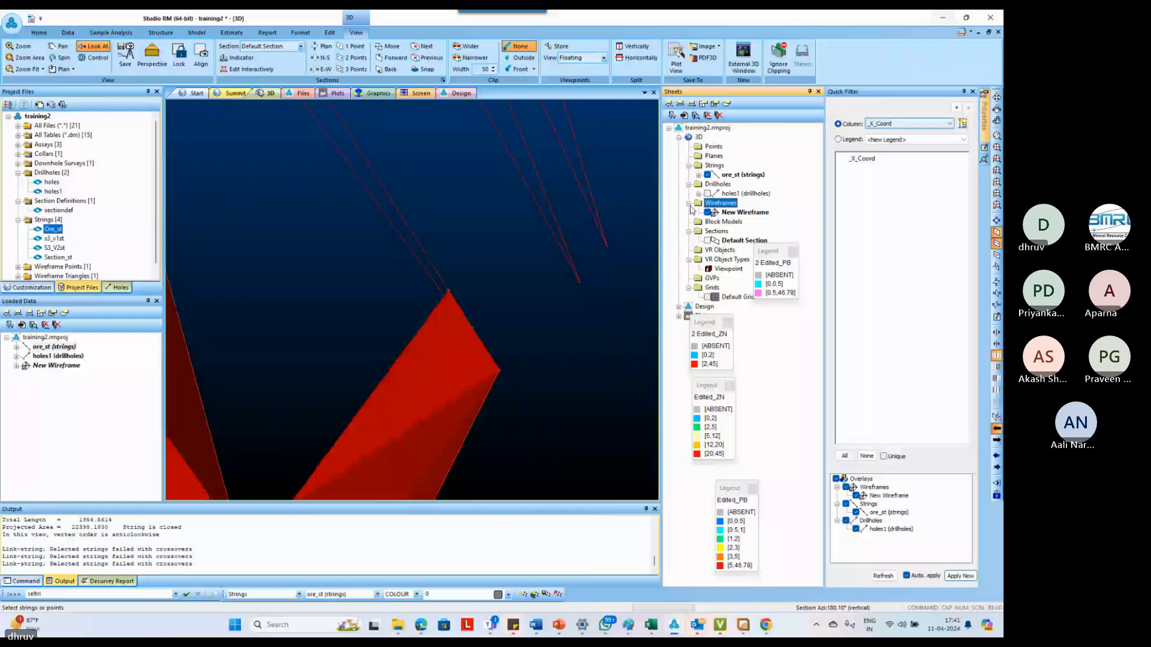
{"action": "left_click", "coordinate": [708, 212]}
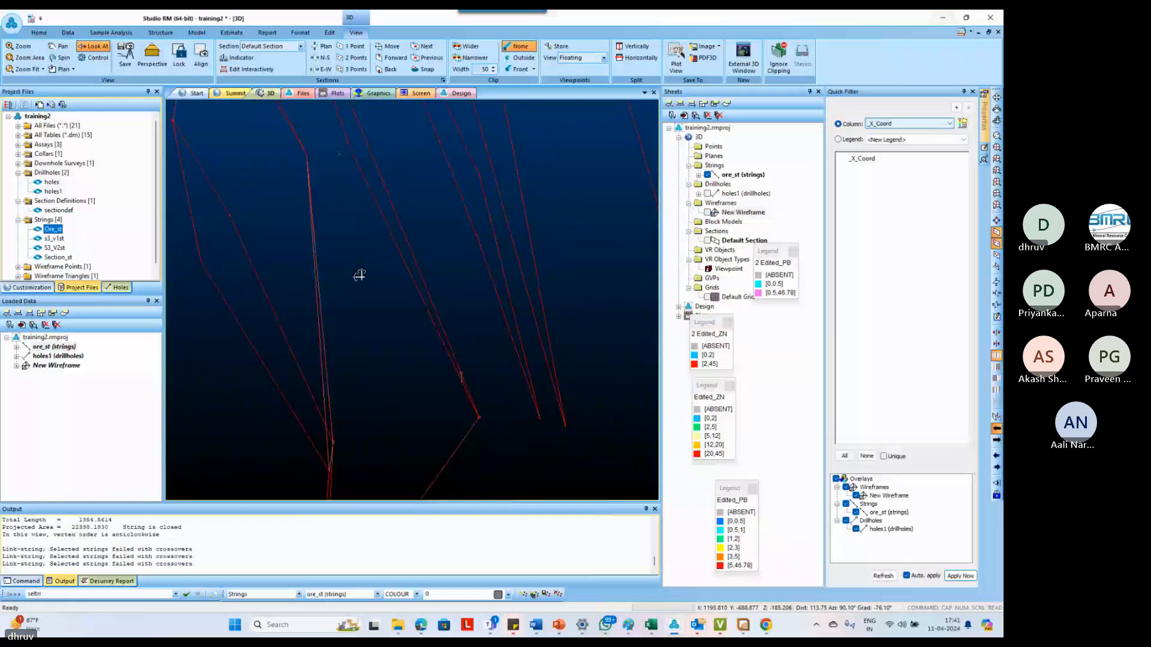
{"action": "left_click_drag", "start_coordinate": [359, 275], "coordinate": [424, 329], "text": "shift"}
{"action": "key", "text": "t"}
{"action": "key", "text": "g"}
{"action": "key", "text": "s"}
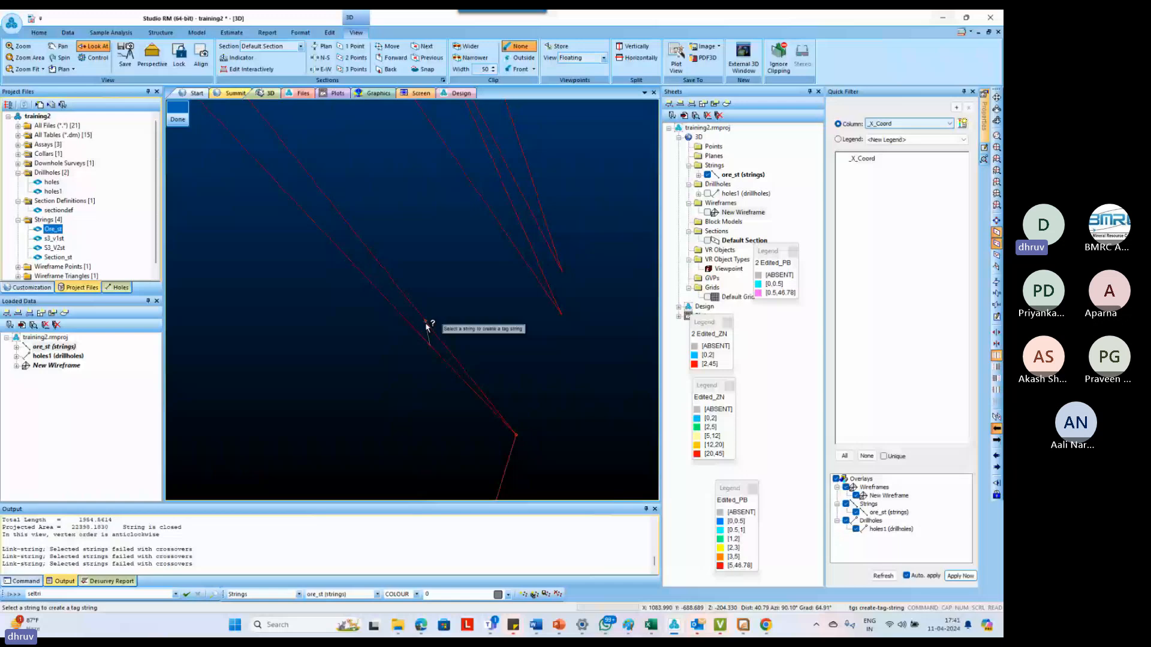
{"action": "left_click", "coordinate": [426, 327]}
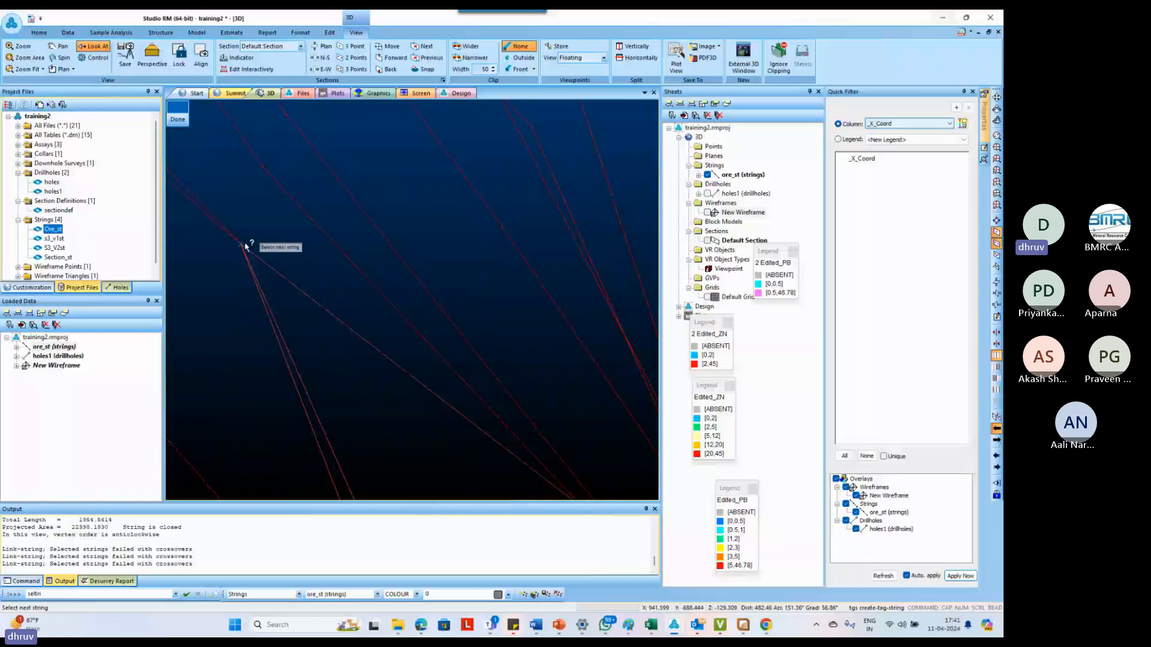
{"action": "scroll", "coordinate": [246, 245], "scroll_direction": "down", "scroll_amount": 3}
{"action": "scroll", "coordinate": [445, 371], "scroll_direction": "up", "scroll_amount": 5}
{"action": "left_click", "coordinate": [445, 370]}
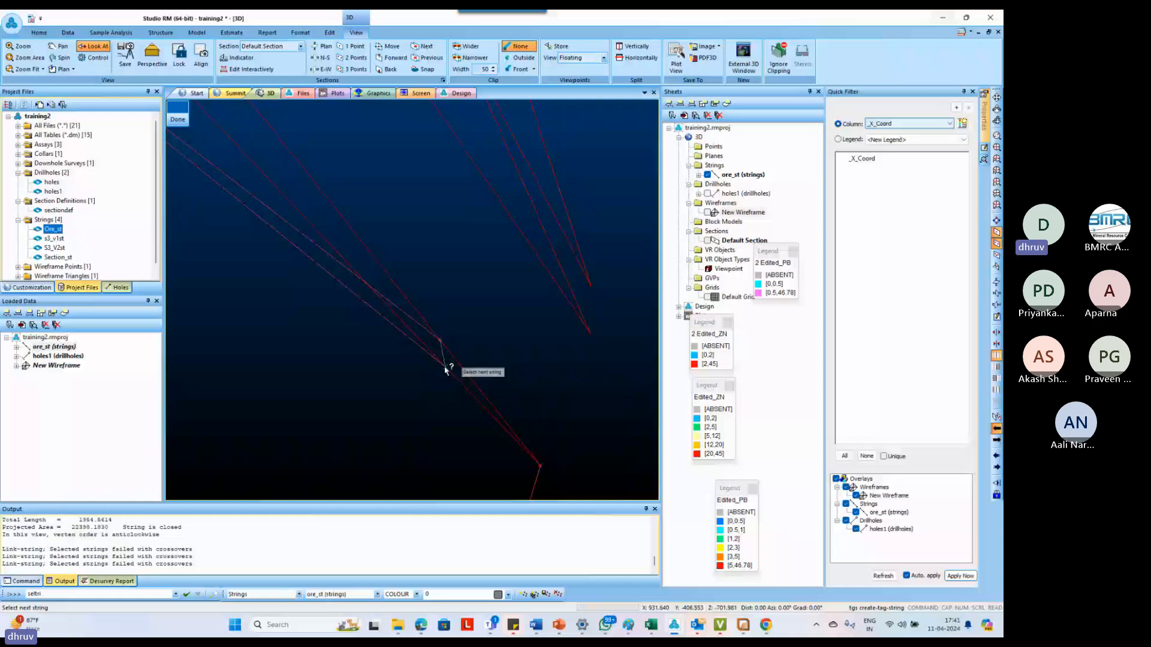
{"action": "left_click", "coordinate": [446, 370]}
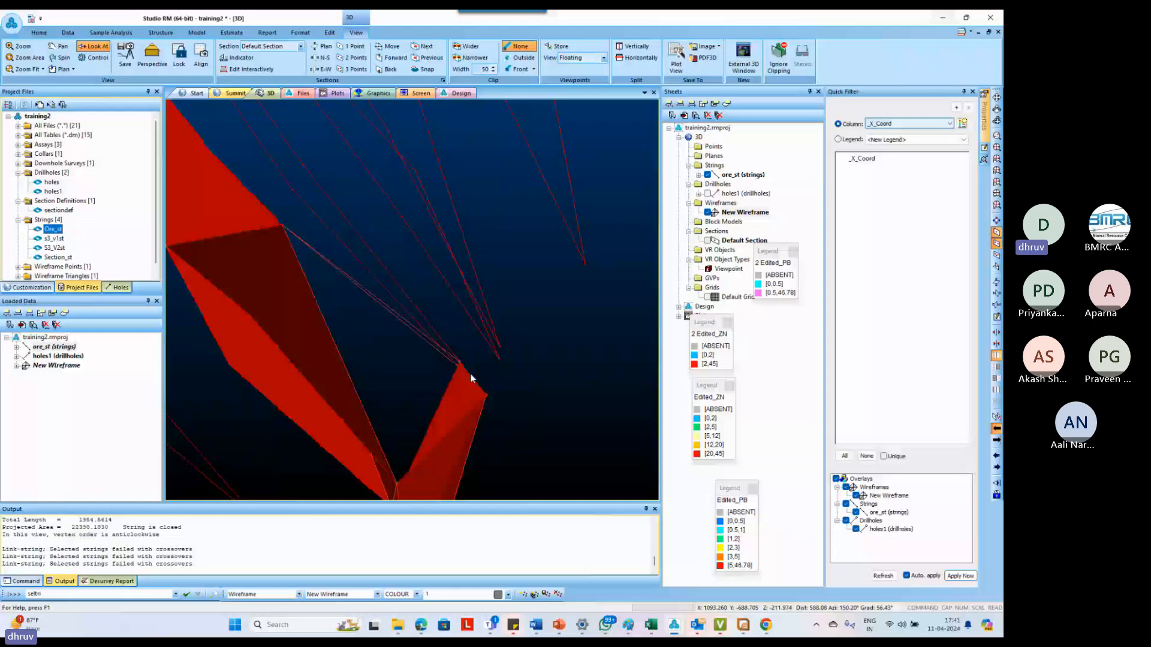
Try to move the upper end point of the cross string at the wireframe's narrow bend with move-points-mode
{"action": "left_click_drag", "start_coordinate": [470, 373], "coordinate": [517, 253]}
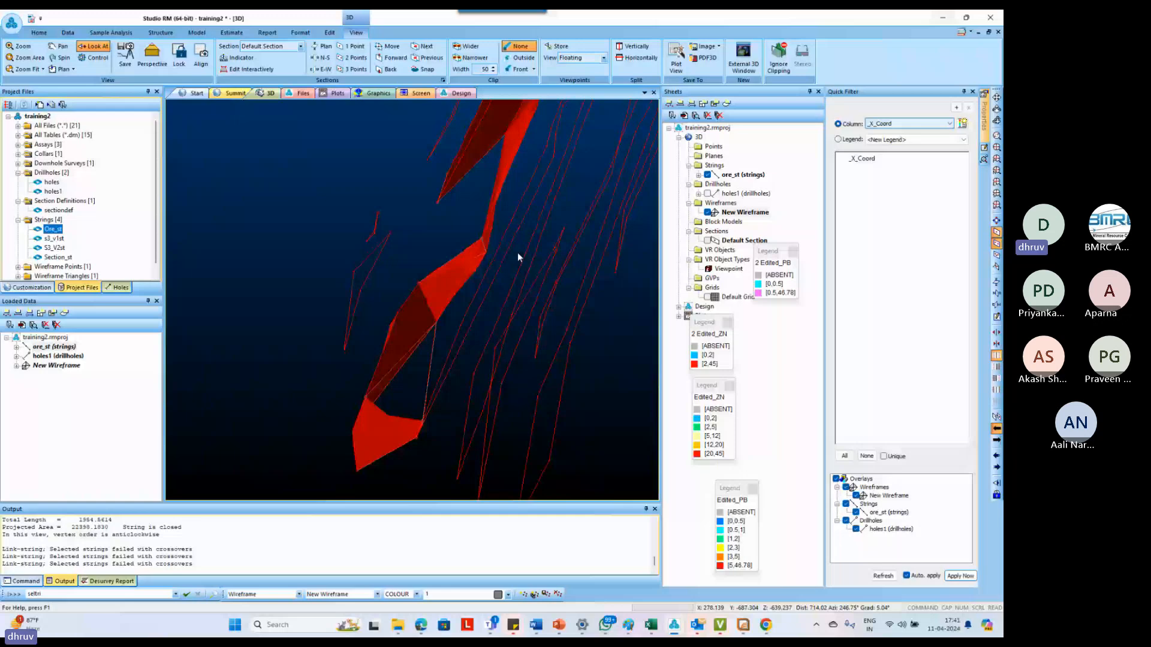
{"action": "left_click", "coordinate": [489, 241]}
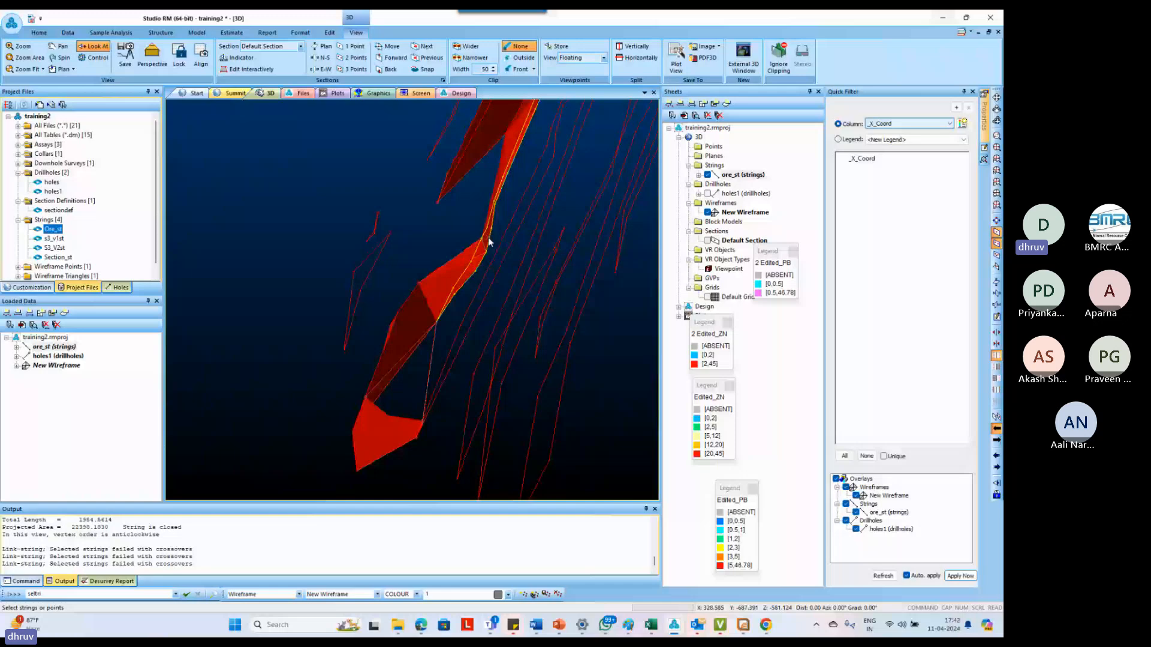
{"action": "scroll", "coordinate": [485, 249], "scroll_direction": "up", "scroll_amount": 3}
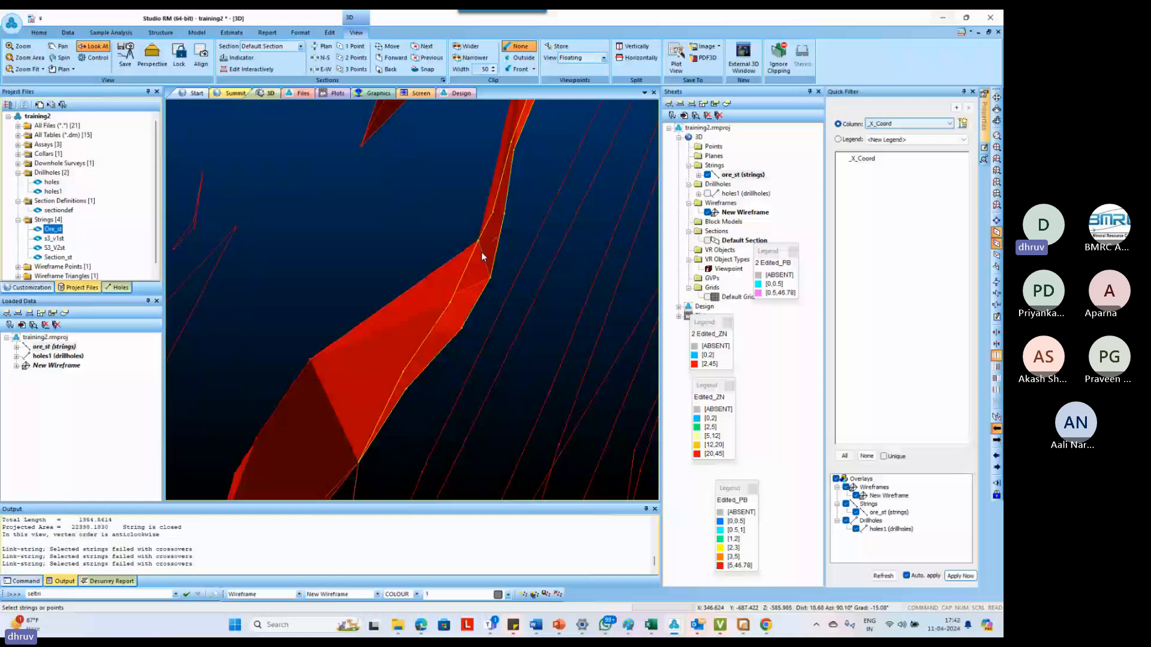
{"action": "left_click", "coordinate": [481, 252]}
{"action": "scroll", "coordinate": [486, 262], "scroll_direction": "up", "scroll_amount": 2}
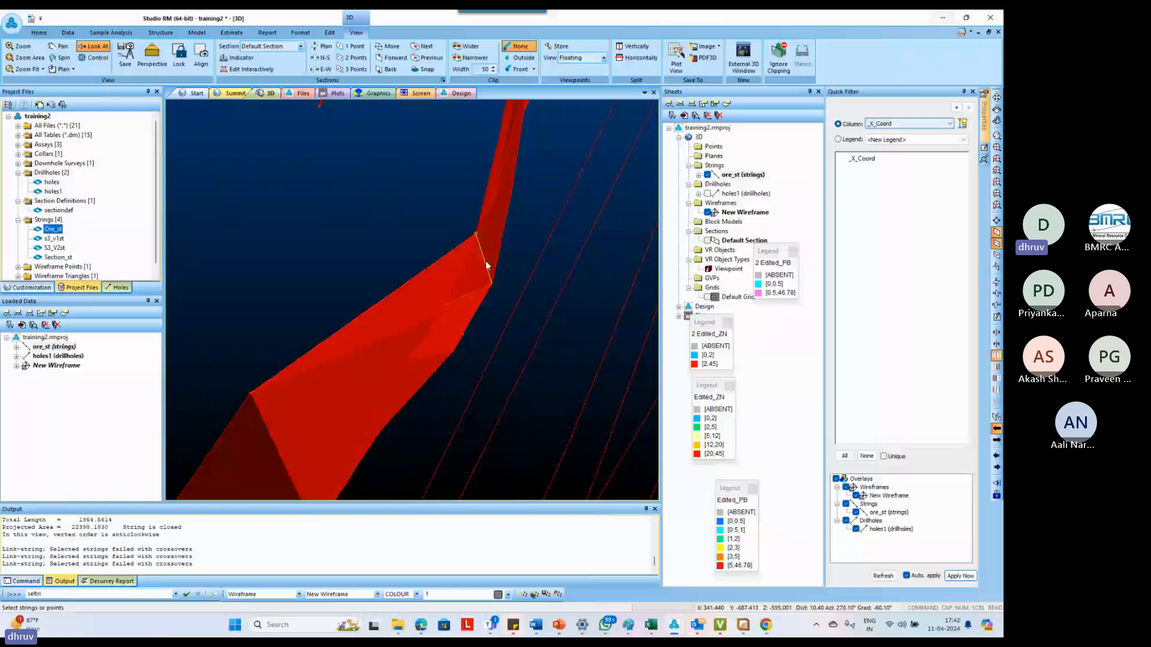
{"action": "scroll", "coordinate": [479, 236], "scroll_direction": "up", "scroll_amount": 5}
{"action": "type", "text": "mpo move-points-mode"}
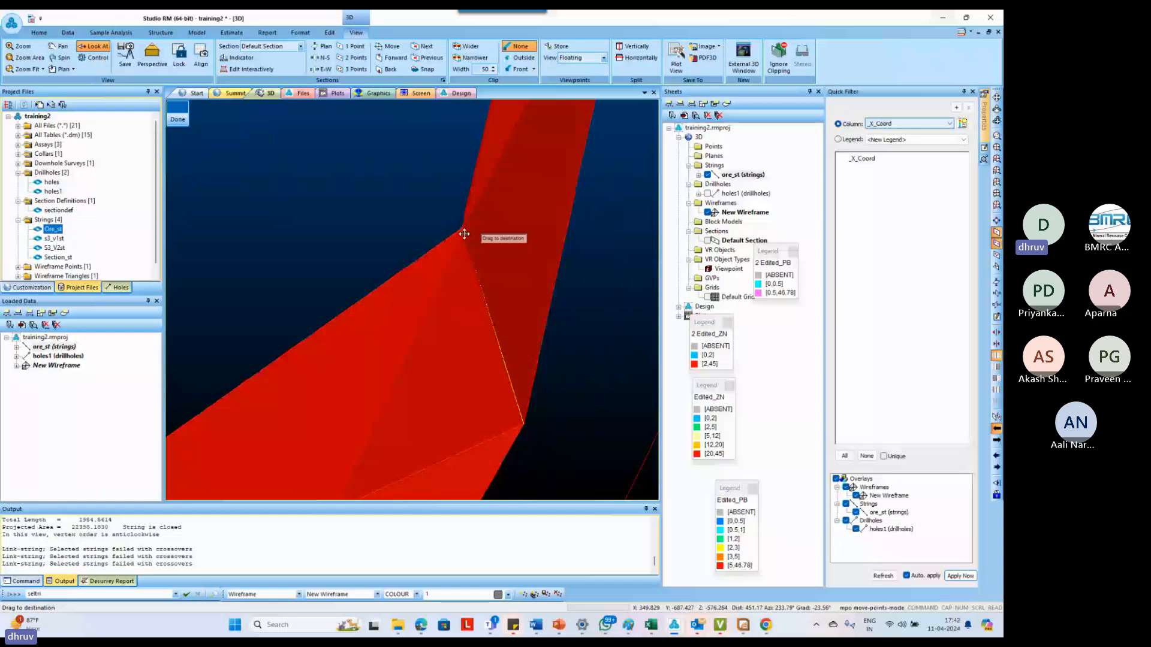
{"action": "key", "text": "Escape"}
{"action": "scroll", "coordinate": [405, 278], "scroll_direction": "down", "scroll_amount": 6}
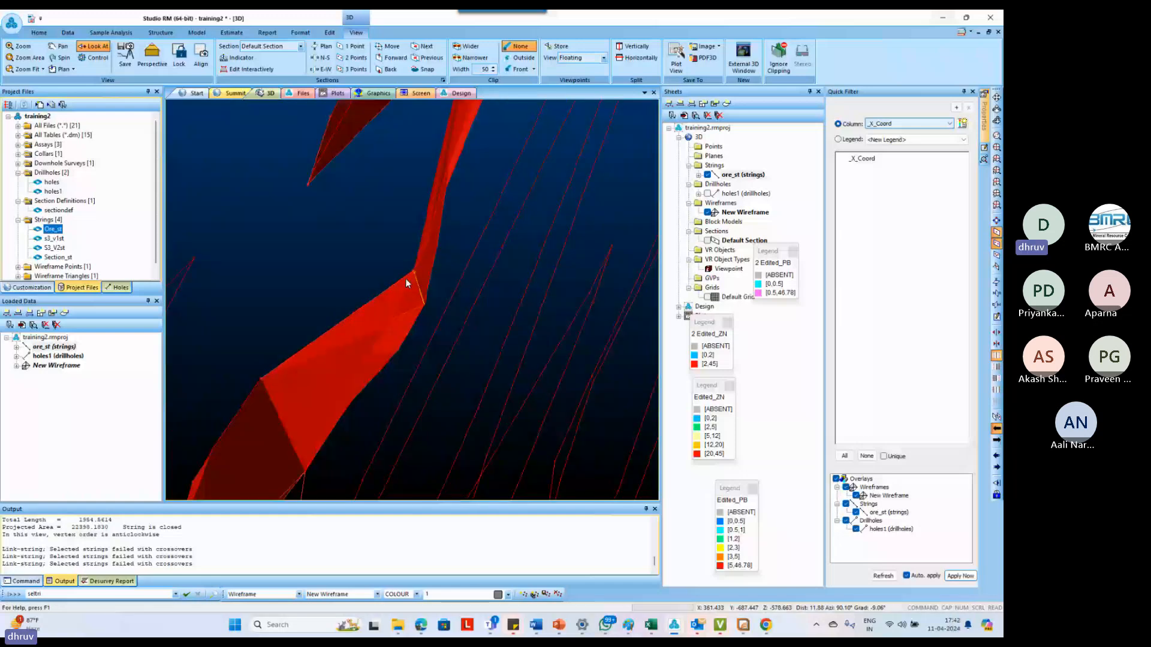
Create a tag string at the top of the linked wireframe towards the neighbouring outline with create-tag-string
{"action": "scroll", "coordinate": [420, 311], "scroll_direction": "down", "scroll_amount": 6}
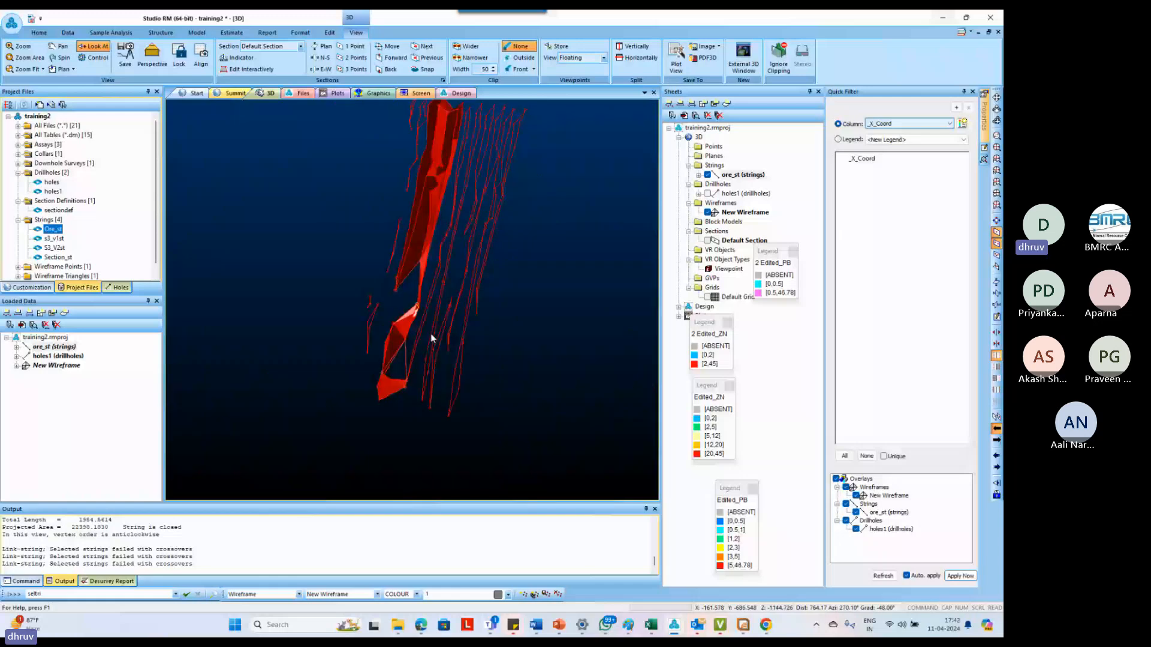
{"action": "scroll", "coordinate": [433, 367], "scroll_direction": "up", "scroll_amount": 5}
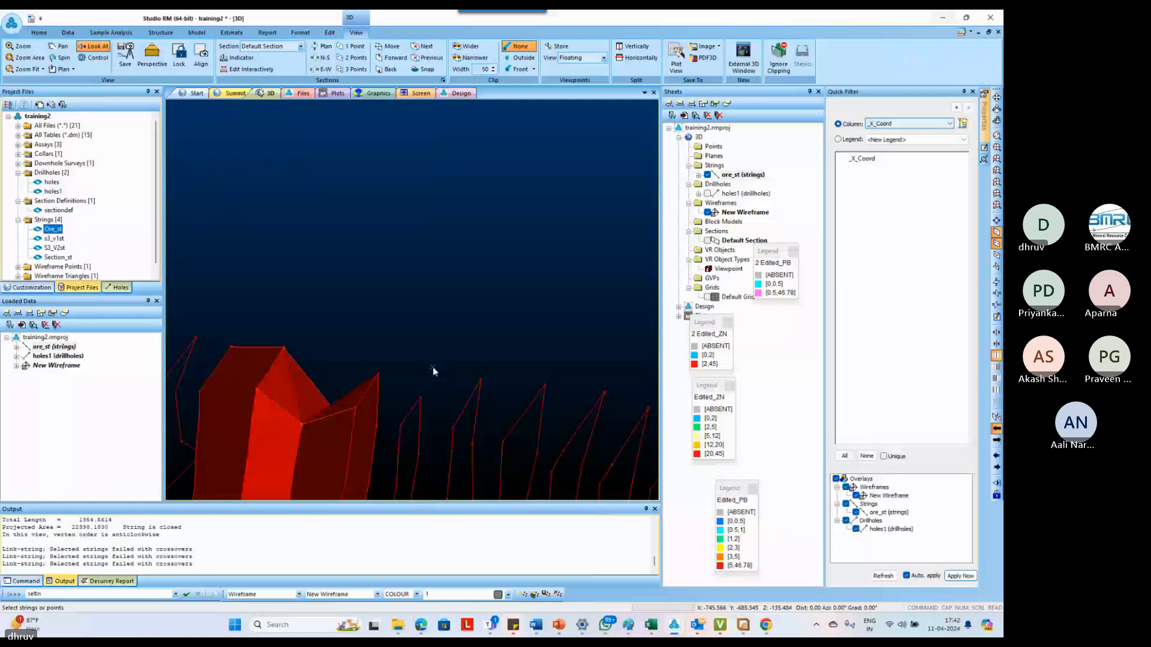
{"action": "key", "text": "t"}
{"action": "key", "text": "g"}
{"action": "key", "text": "s"}
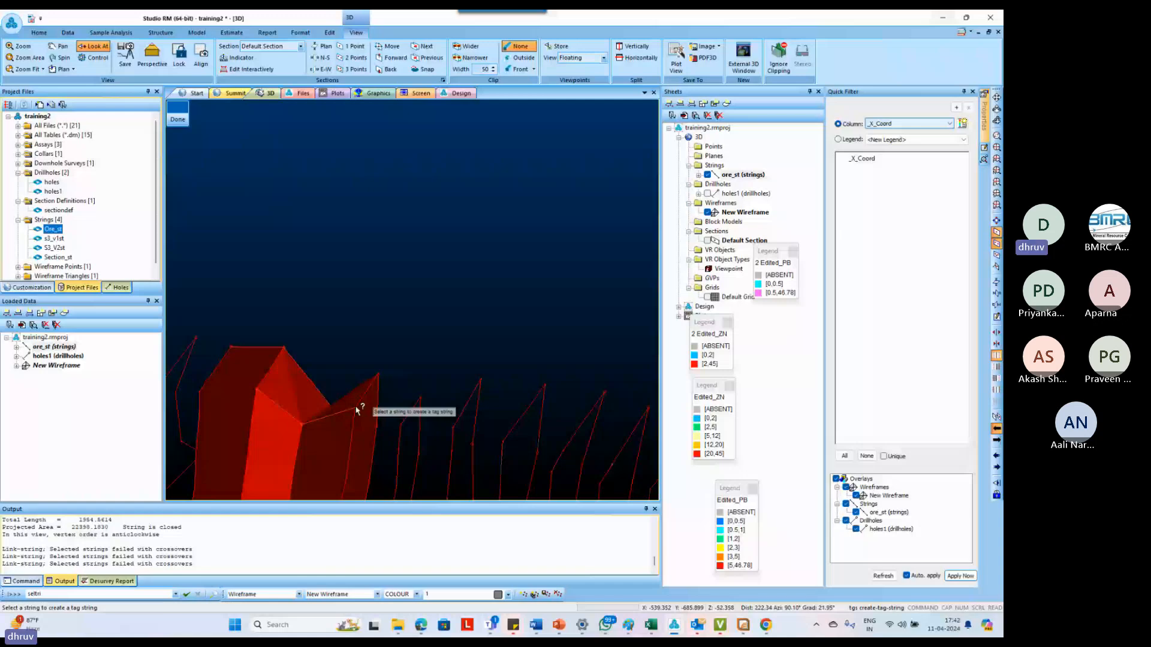
{"action": "left_click", "coordinate": [356, 409]}
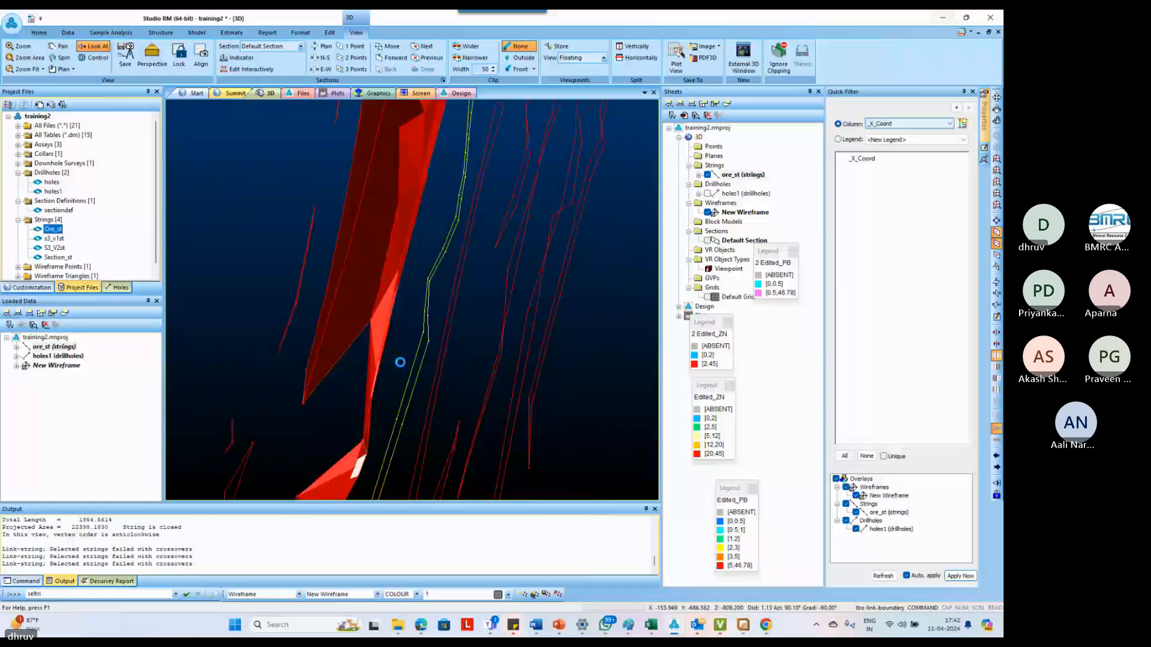
Link the upper part of the wireframe's edge outline to the neighbouring outline with link-boundary
{"action": "scroll", "coordinate": [440, 249], "scroll_direction": "up", "scroll_amount": 4}
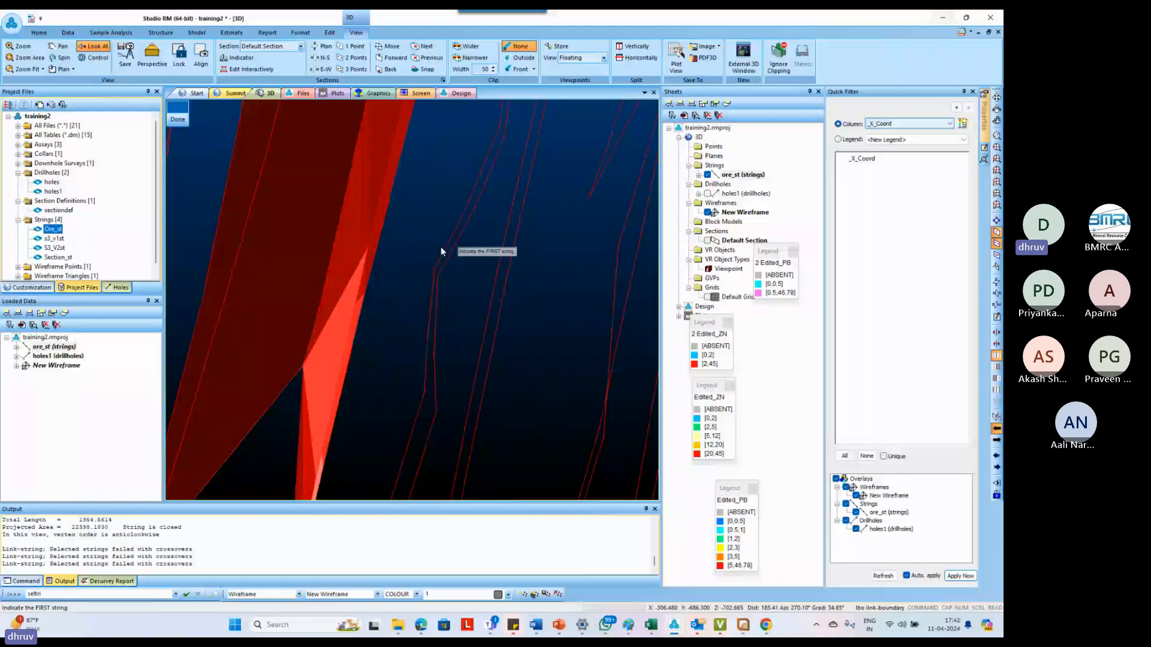
{"action": "scroll", "coordinate": [422, 232], "scroll_direction": "down", "scroll_amount": 4}
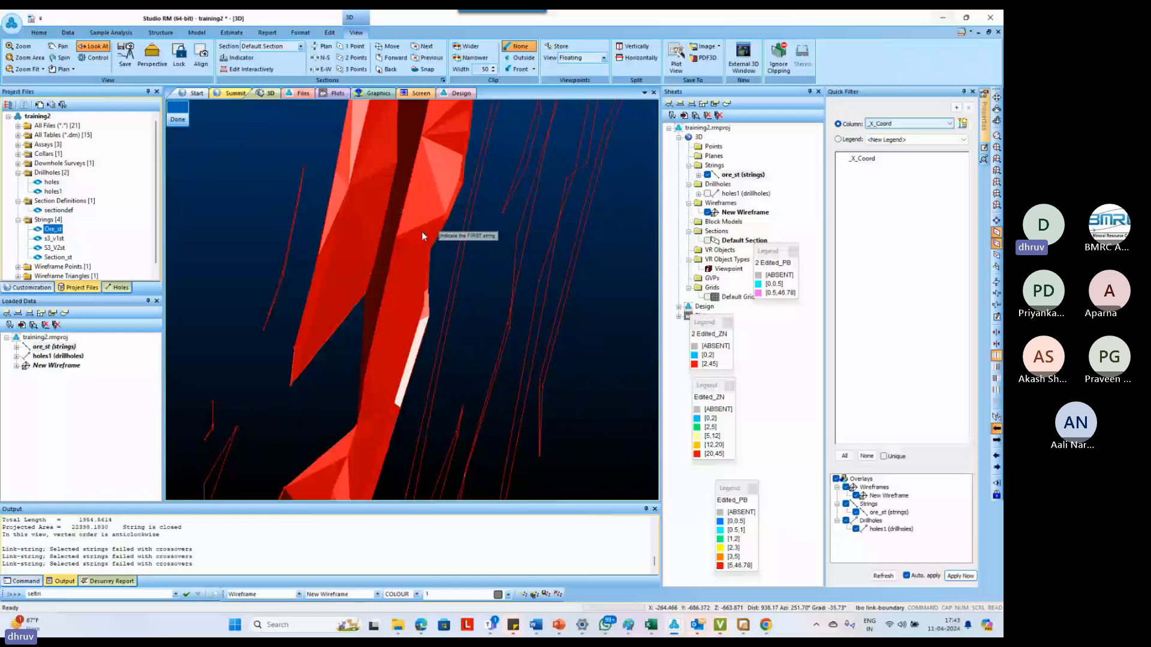
{"action": "scroll", "coordinate": [383, 351], "scroll_direction": "down", "scroll_amount": 3}
{"action": "scroll", "coordinate": [384, 352], "scroll_direction": "up", "scroll_amount": 2}
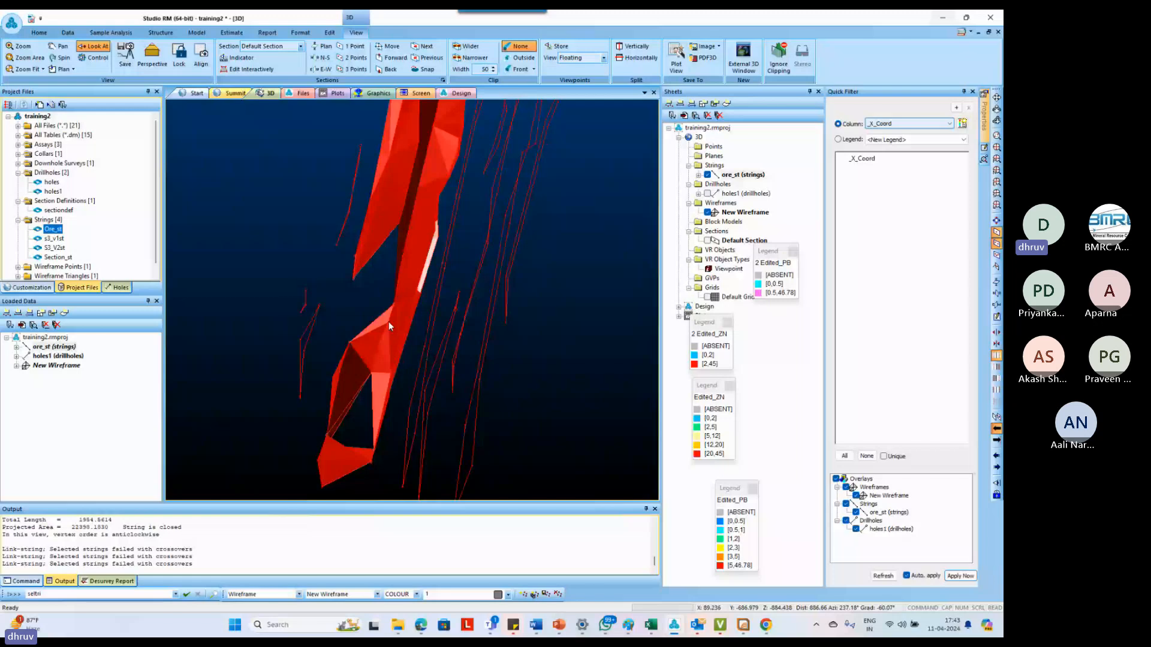
Undo the last link from the lower outline to the detached outer outlines with undo-last-link
{"action": "left_click_drag", "start_coordinate": [388, 321], "coordinate": [350, 403]}
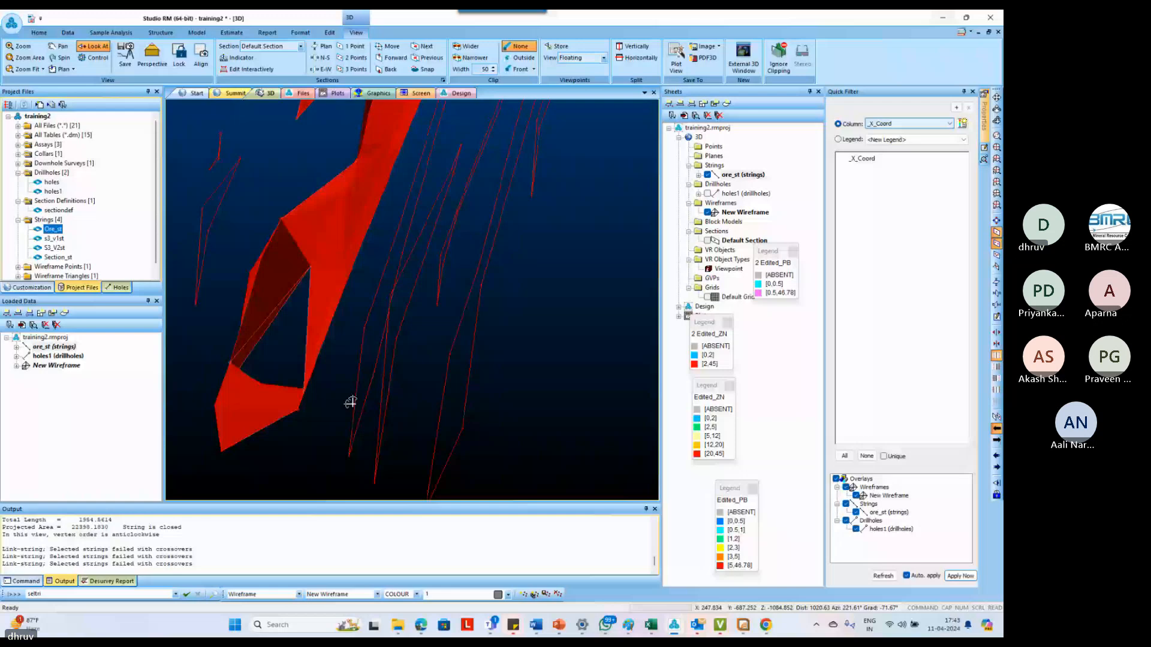
{"action": "left_click_drag", "start_coordinate": [351, 403], "coordinate": [413, 310], "text": "shift"}
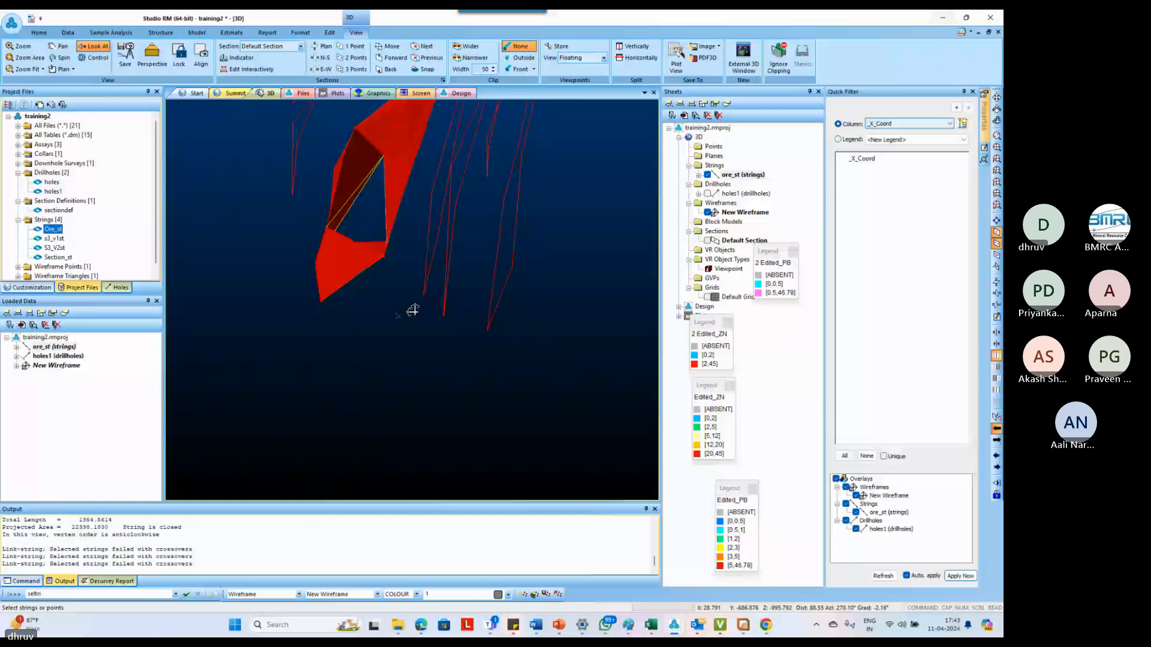
{"action": "left_click_drag", "start_coordinate": [413, 310], "coordinate": [431, 337], "text": "shift"}
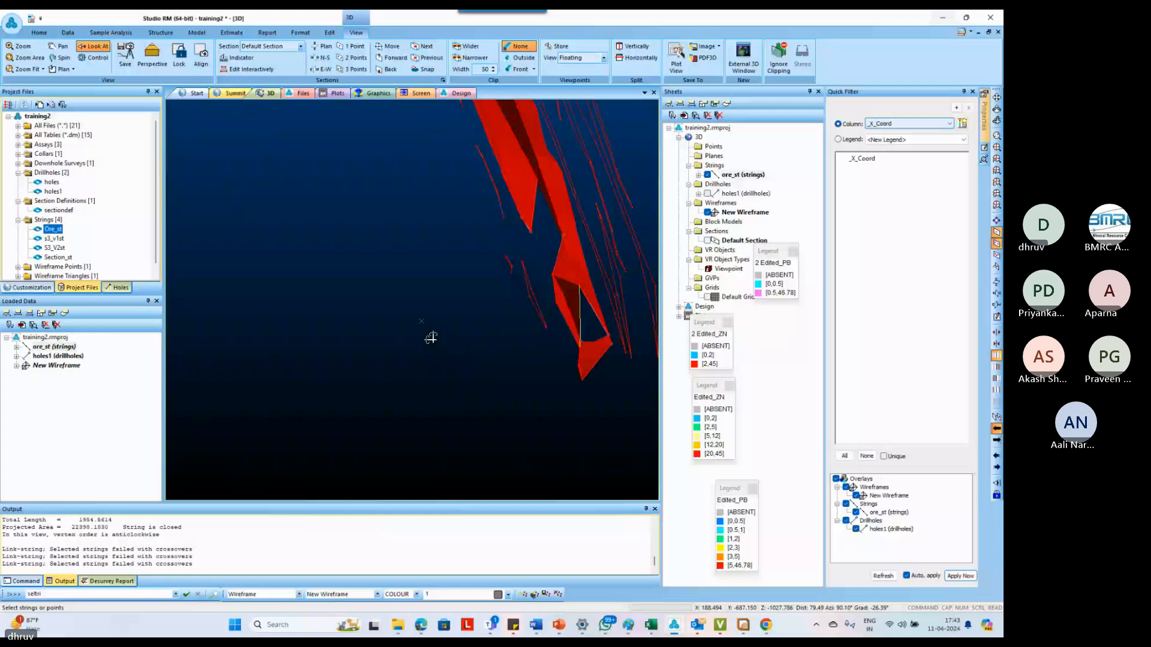
{"action": "left_click_drag", "start_coordinate": [431, 337], "coordinate": [468, 321]}
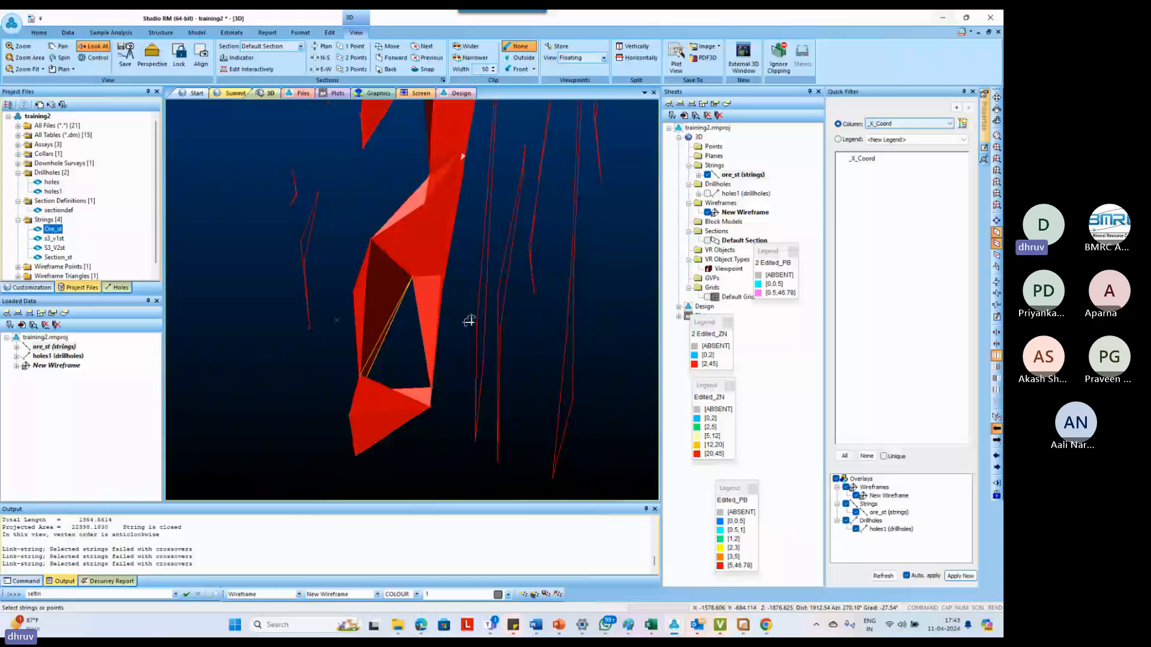
{"action": "mouse_move", "coordinate": [468, 321]}
{"action": "left_mouse_down"}
{"action": "mouse_move", "coordinate": [398, 406]}
{"action": "mouse_move", "coordinate": [356, 350]}
{"action": "left_mouse_up"}
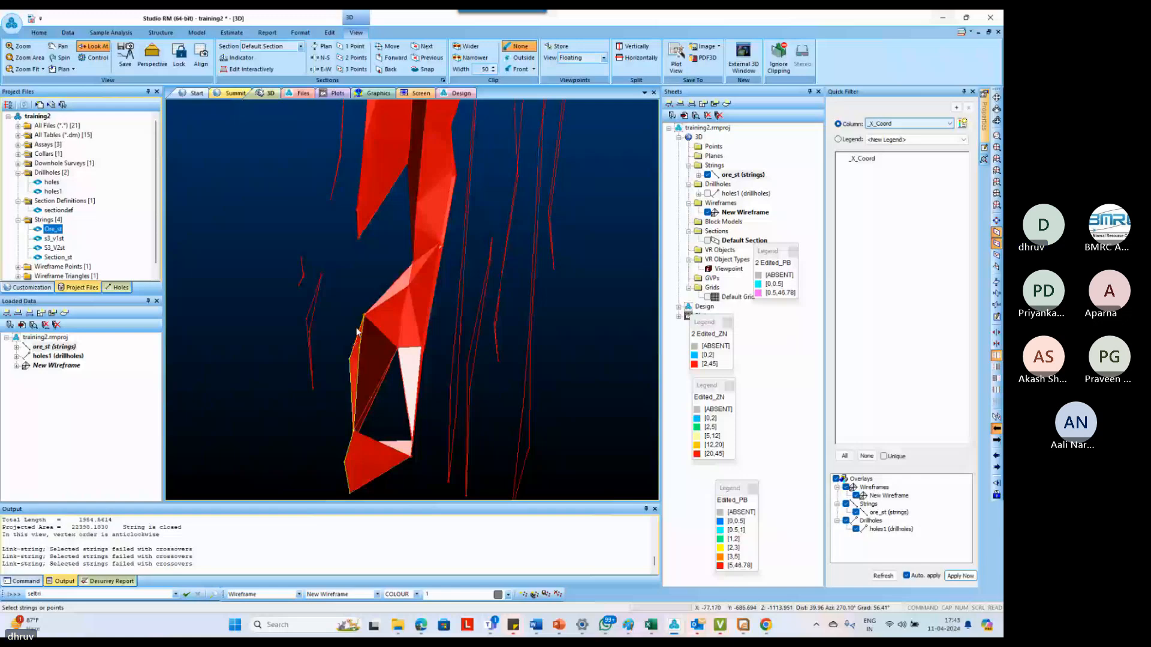
{"action": "left_click", "coordinate": [357, 332]}
{"action": "key", "text": "u"}
{"action": "key", "text": "l"}
{"action": "key", "text": "l"}
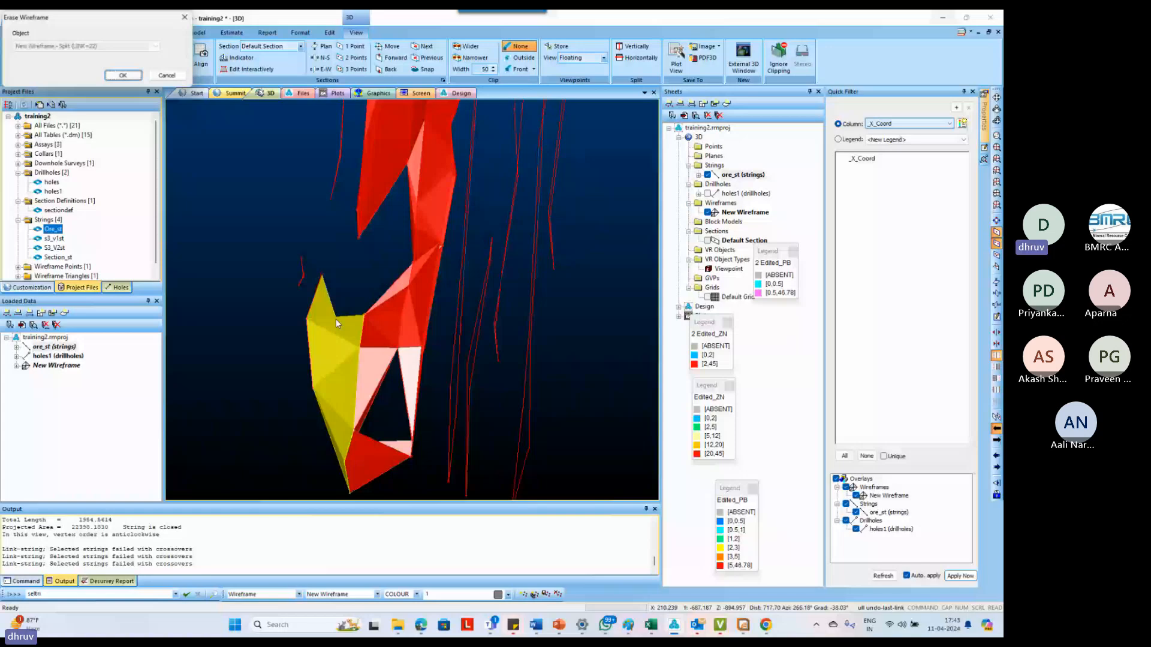
{"action": "key", "text": "Return"}
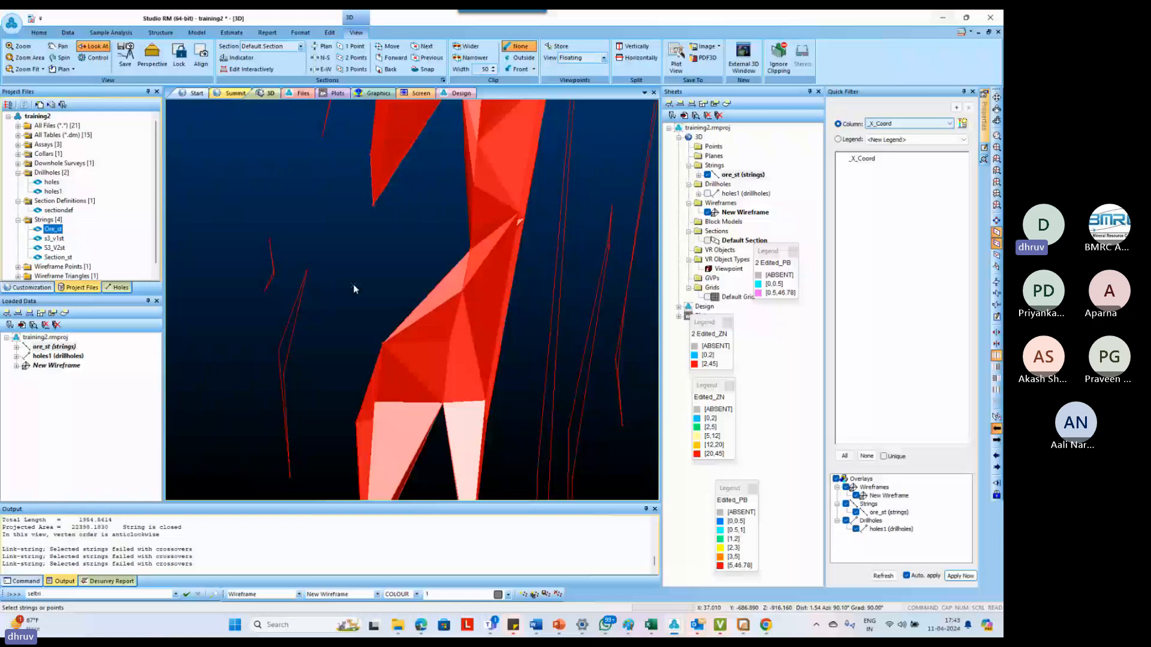
Create two tag strings from the lower outline to the two detached outer outlines, one through their upper tips and one through their lower tips
{"action": "right_click", "coordinate": [384, 344]}
{"action": "right_click", "coordinate": [307, 271]}
{"action": "right_click", "coordinate": [269, 240]}
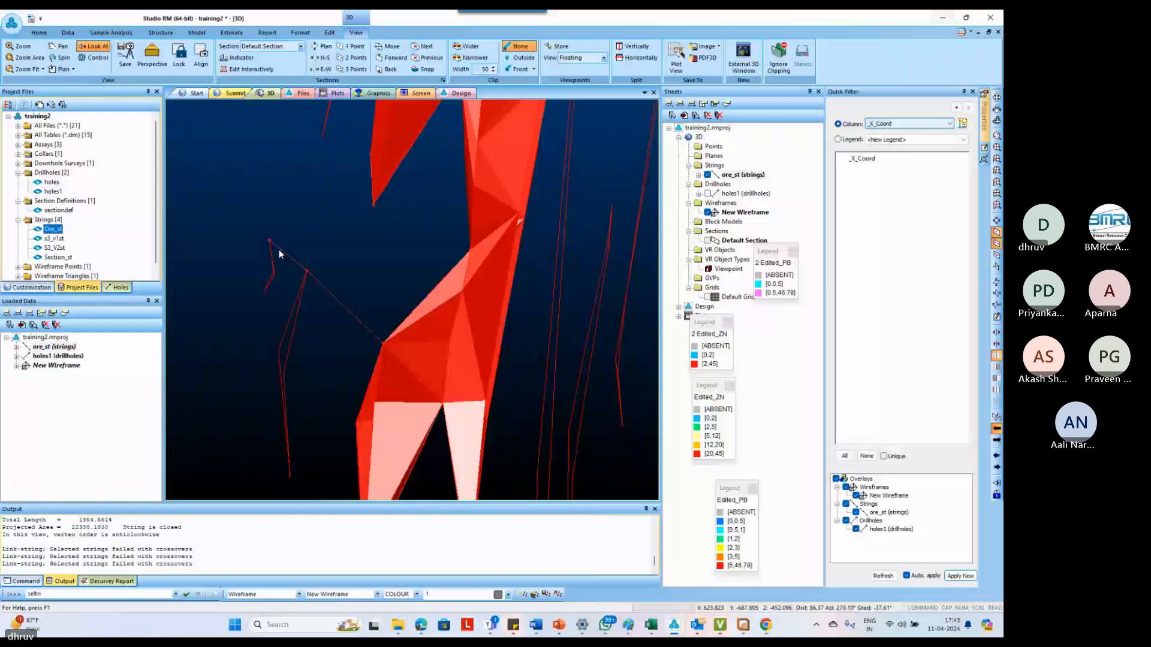
{"action": "key", "text": "t"}
{"action": "key", "text": "g"}
{"action": "key", "text": "s"}
{"action": "right_click", "coordinate": [264, 291]}
{"action": "right_click", "coordinate": [289, 475]}
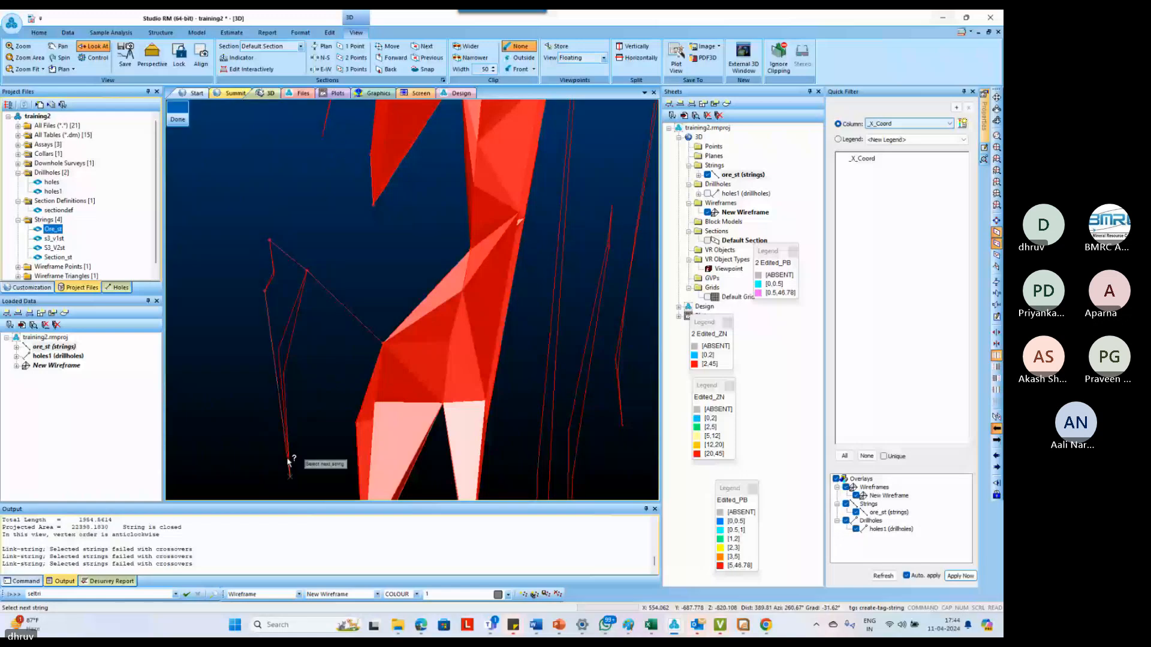
{"action": "scroll", "coordinate": [288, 461], "scroll_direction": "down", "scroll_amount": 2}
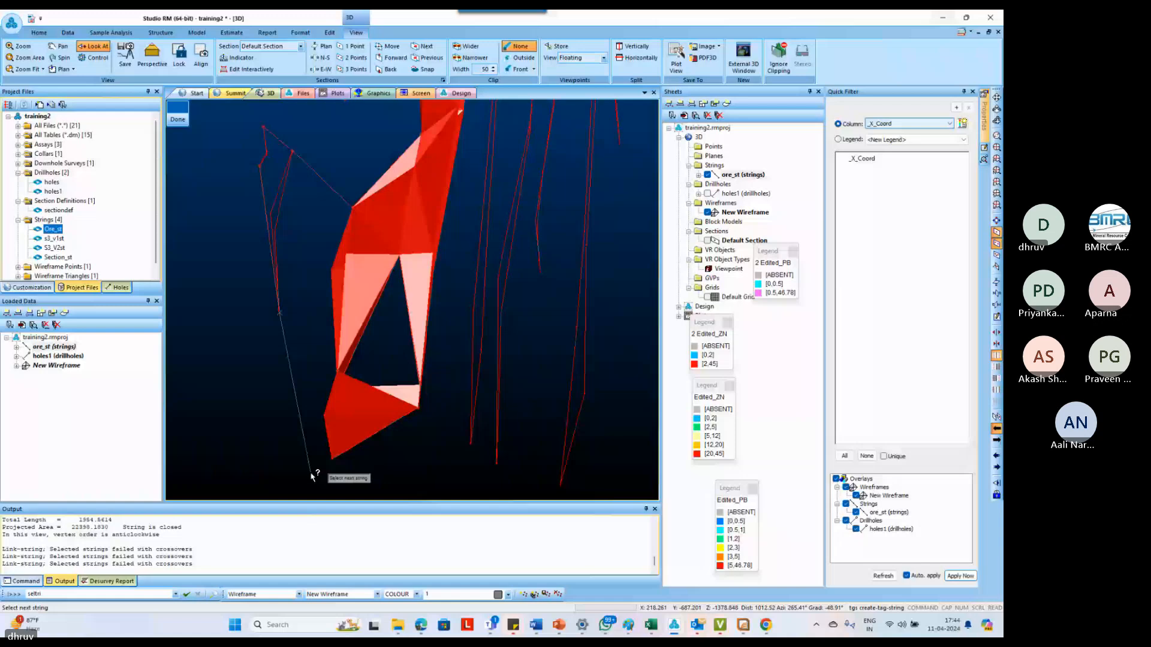
{"action": "right_click", "coordinate": [332, 459]}
{"action": "key", "text": "Escape"}
{"action": "scroll", "coordinate": [322, 352], "scroll_direction": "down", "scroll_amount": 3}
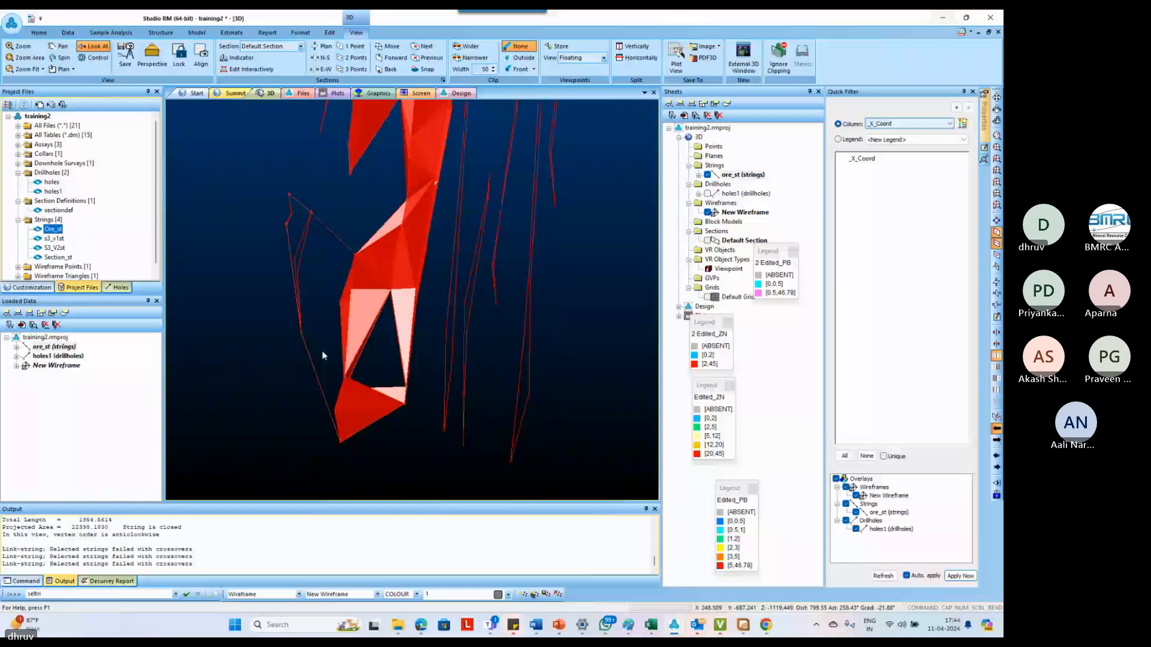
Link the lower outline through the middle outline to the small outermost outline with link-strings
{"action": "key", "text": "l"}
{"action": "key", "text": "s"}
{"action": "left_click", "coordinate": [342, 335]}
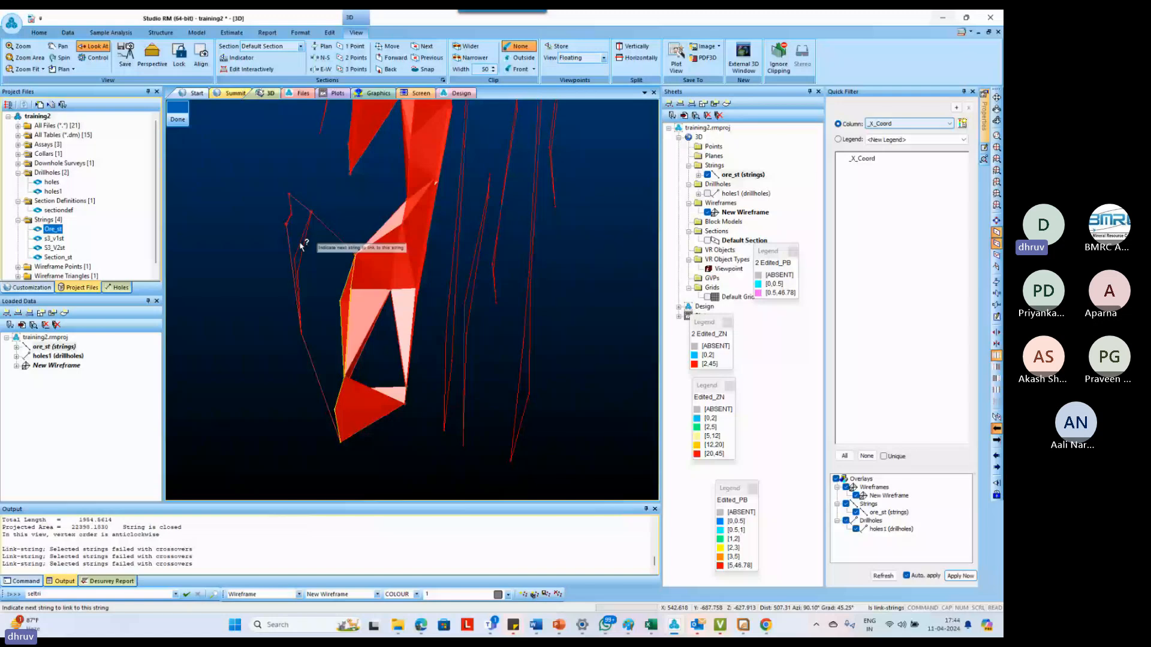
{"action": "left_click", "coordinate": [291, 218]}
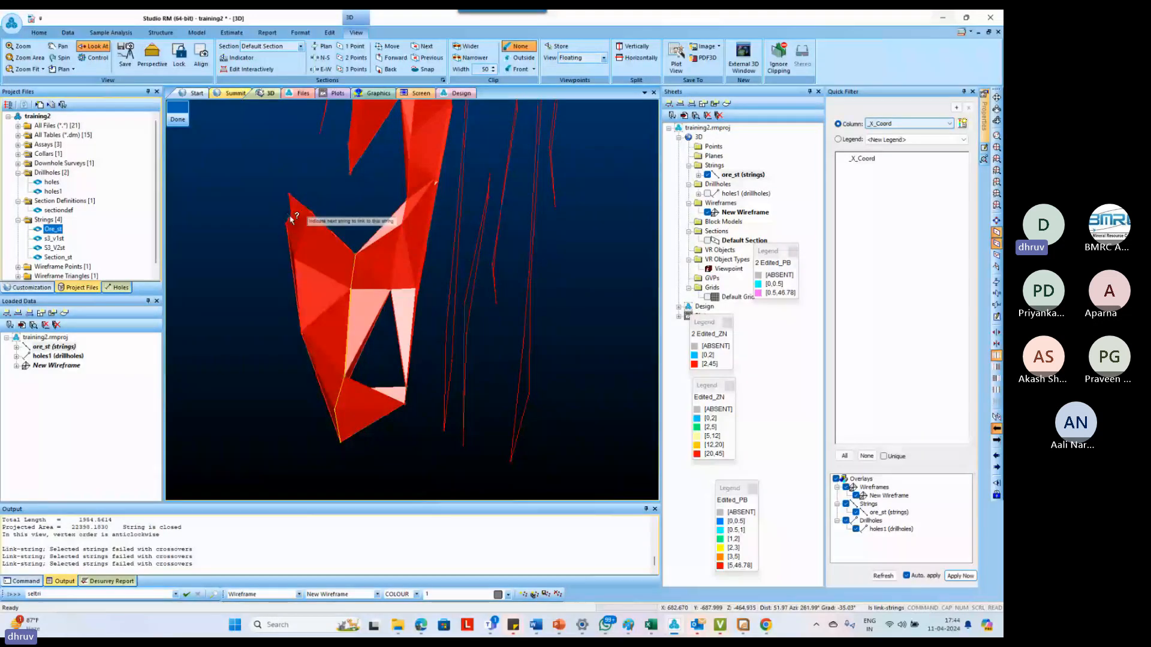
{"action": "key", "text": "Escape"}
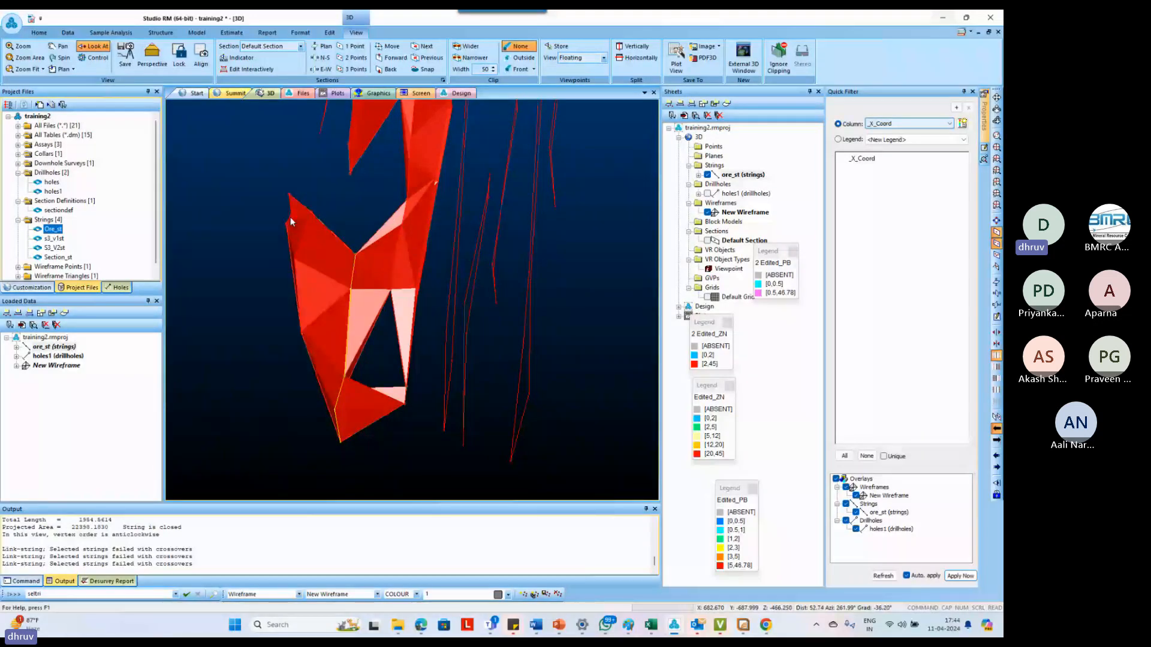
Close the wireframe's open end at the small outermost outline with end-link
{"action": "left_click", "coordinate": [290, 218]}
{"action": "left_click_drag", "start_coordinate": [291, 217], "coordinate": [317, 234], "text": "shift"}
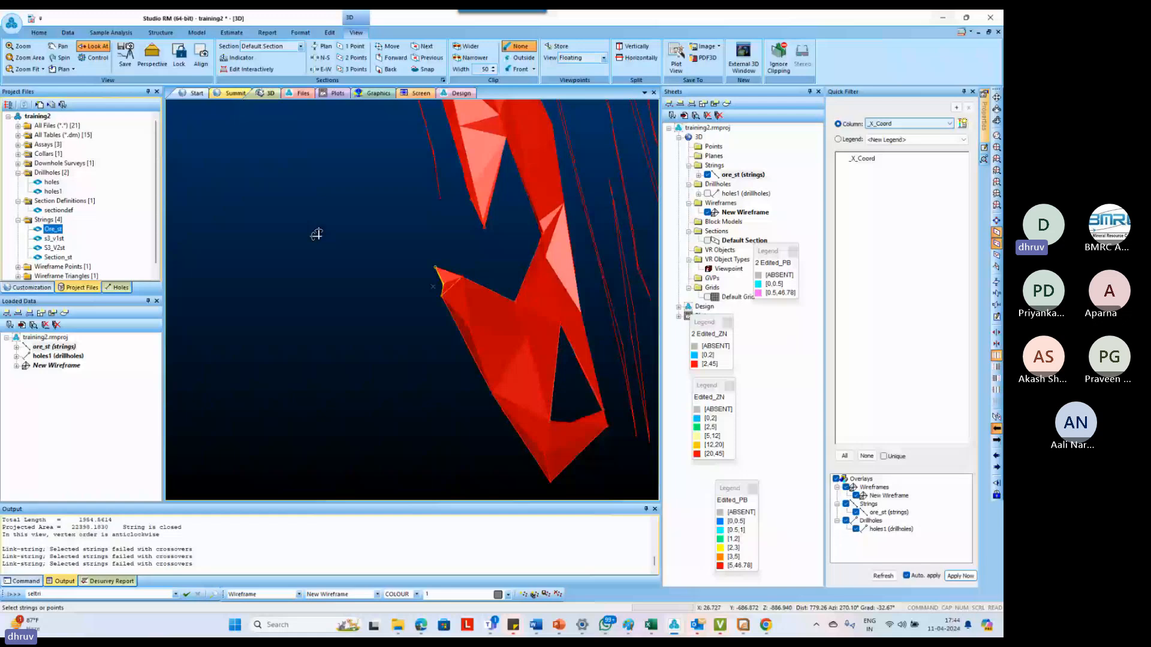
{"action": "left_click_drag", "start_coordinate": [316, 234], "coordinate": [591, 288], "text": "shift"}
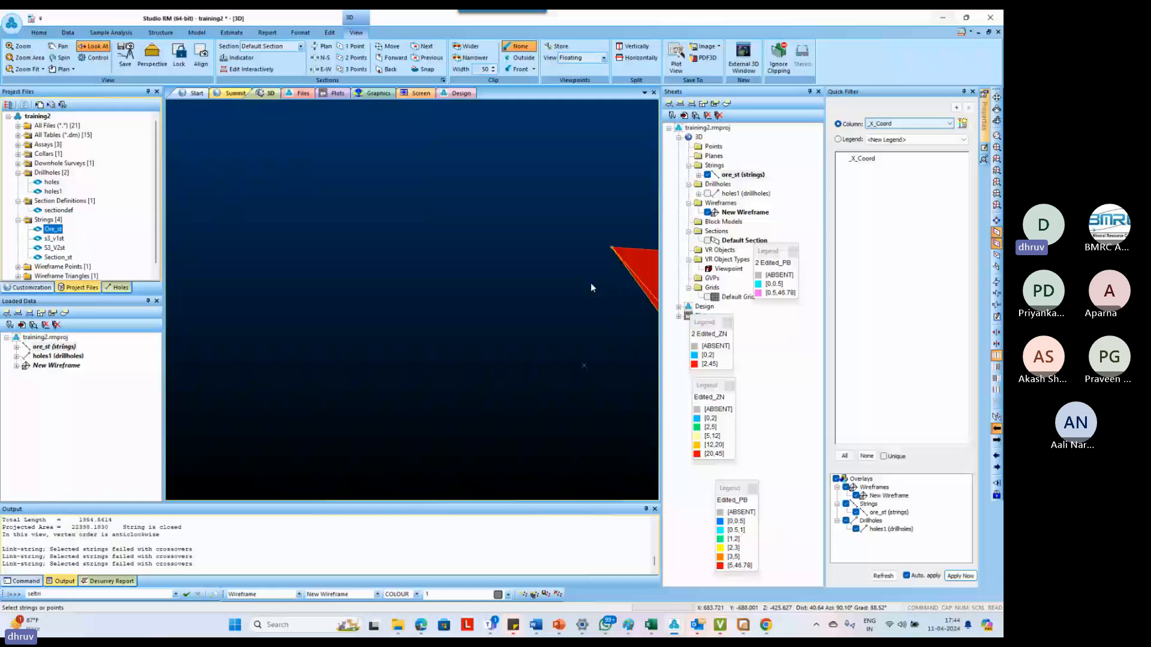
{"action": "left_click_drag", "start_coordinate": [590, 283], "coordinate": [458, 354], "text": "shift"}
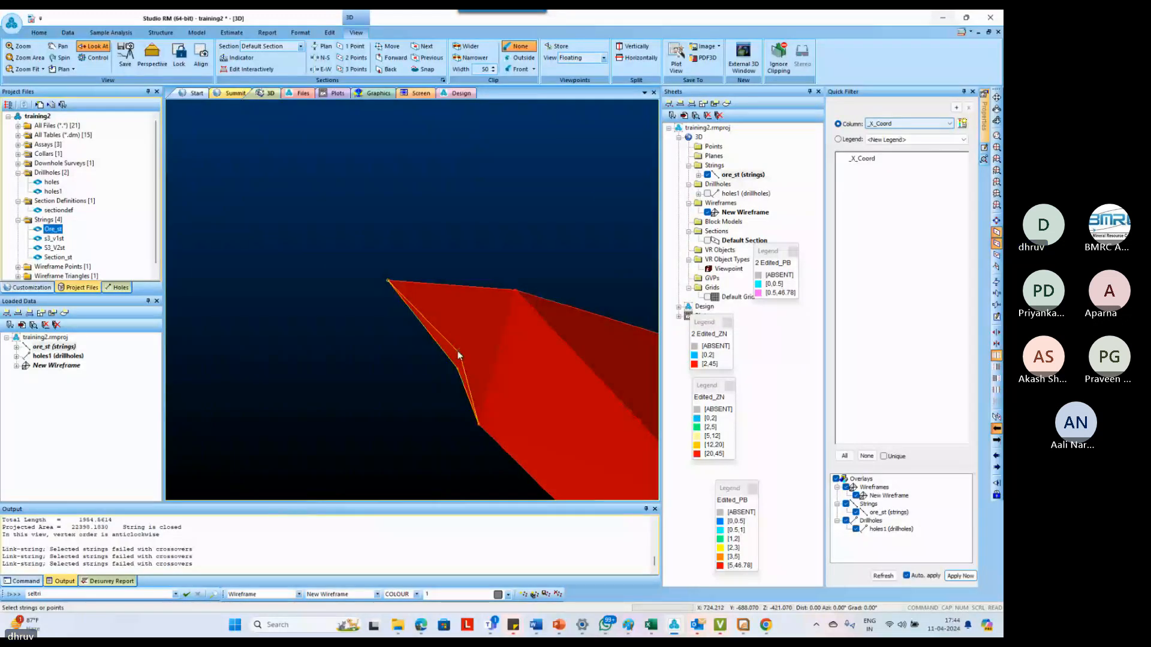
{"action": "left_click", "coordinate": [457, 352]}
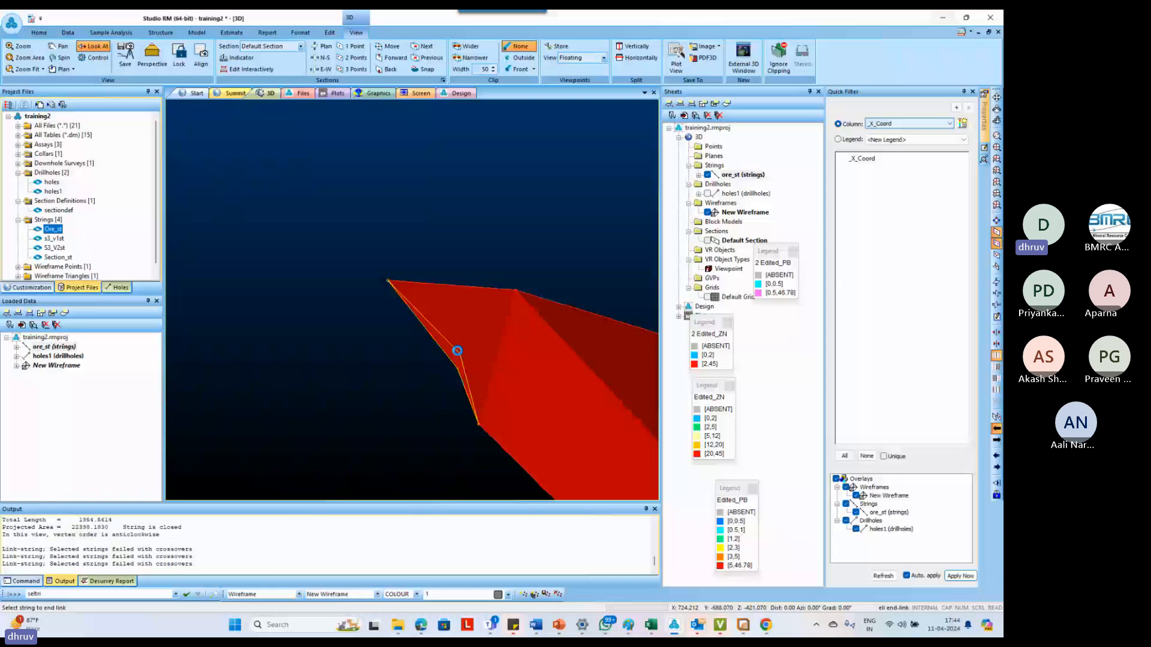
{"action": "left_click_drag", "start_coordinate": [457, 350], "coordinate": [397, 296], "text": "shift"}
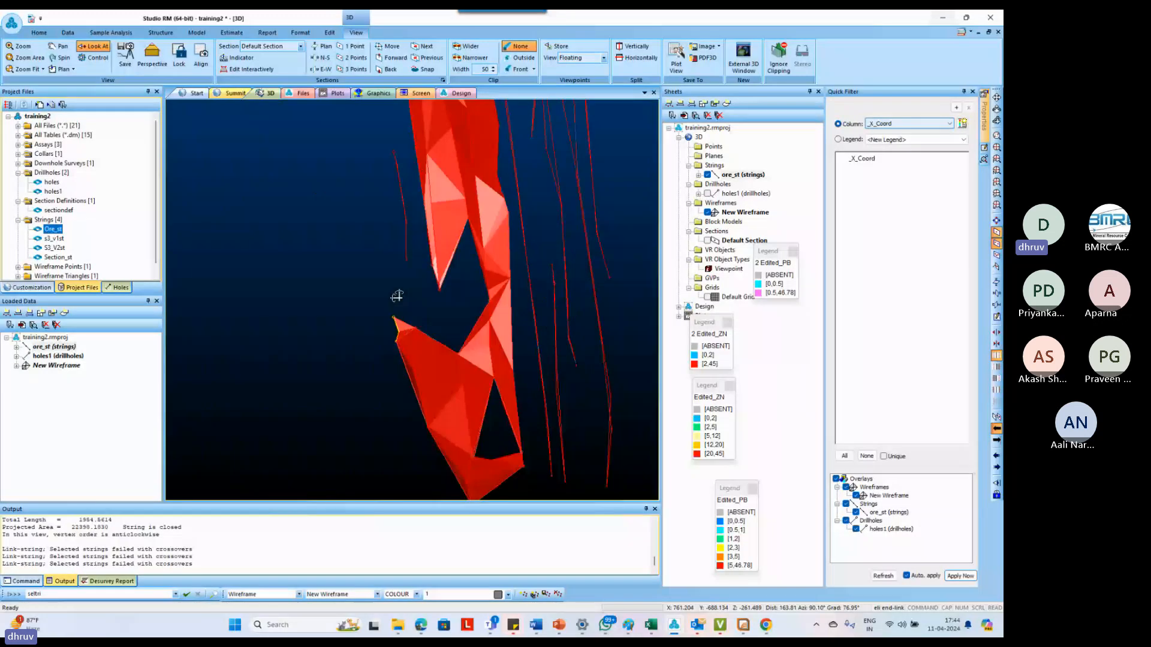
Draw a new cross string across the upper wireframe's edge outline at its bend, near the top of the adjacent detached outline
{"action": "scroll", "coordinate": [424, 315], "scroll_direction": "down", "scroll_amount": 5}
{"action": "scroll", "coordinate": [411, 211], "scroll_direction": "up", "scroll_amount": 4}
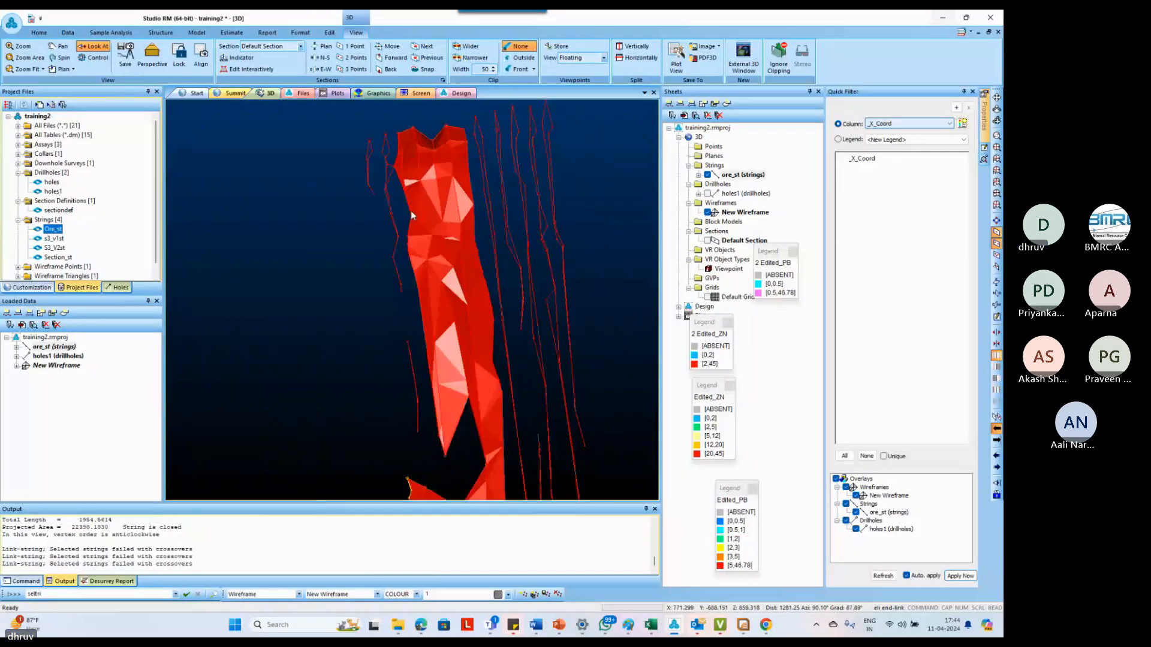
{"action": "left_click_drag", "start_coordinate": [411, 210], "coordinate": [414, 223], "text": "shift"}
{"action": "scroll", "coordinate": [421, 333], "scroll_direction": "up", "scroll_amount": 4}
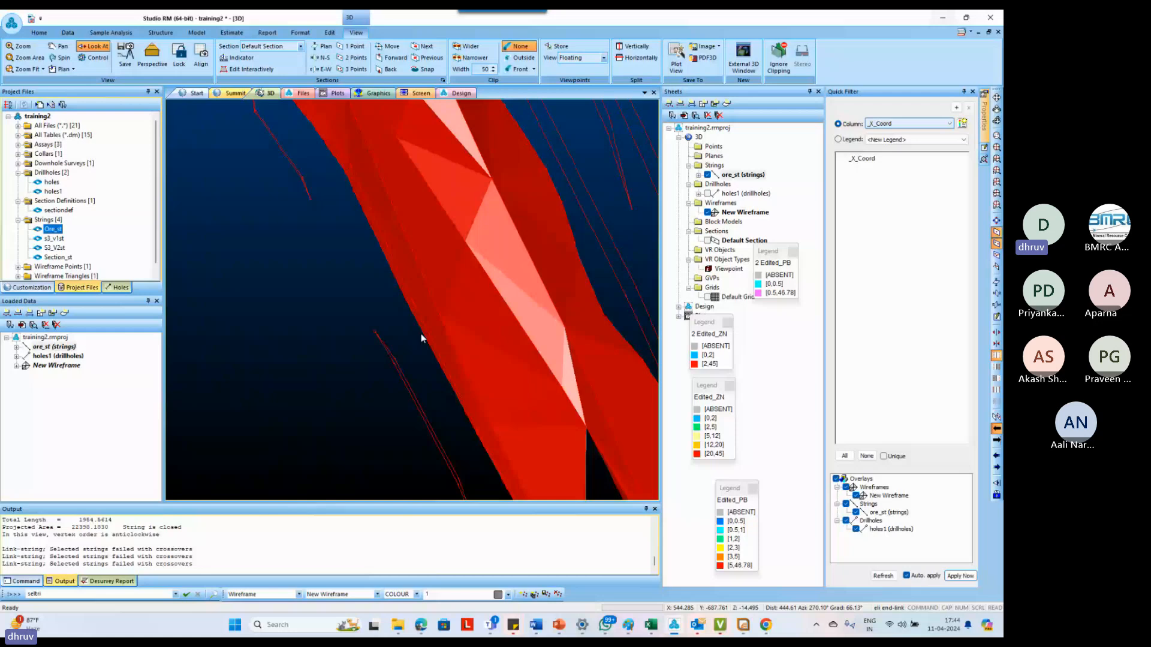
{"action": "scroll", "coordinate": [421, 333], "scroll_direction": "up", "scroll_amount": 3}
{"action": "left_click", "coordinate": [421, 334]}
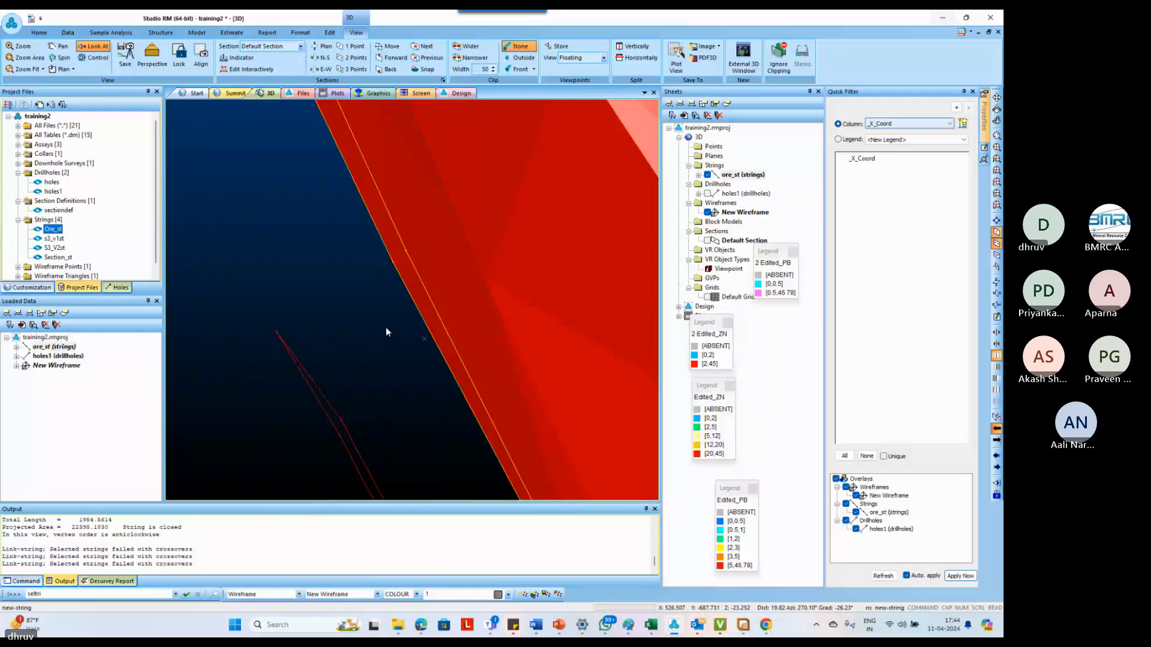
{"action": "key", "text": "n"}
{"action": "key", "text": "s"}
{"action": "left_click", "coordinate": [391, 265]}
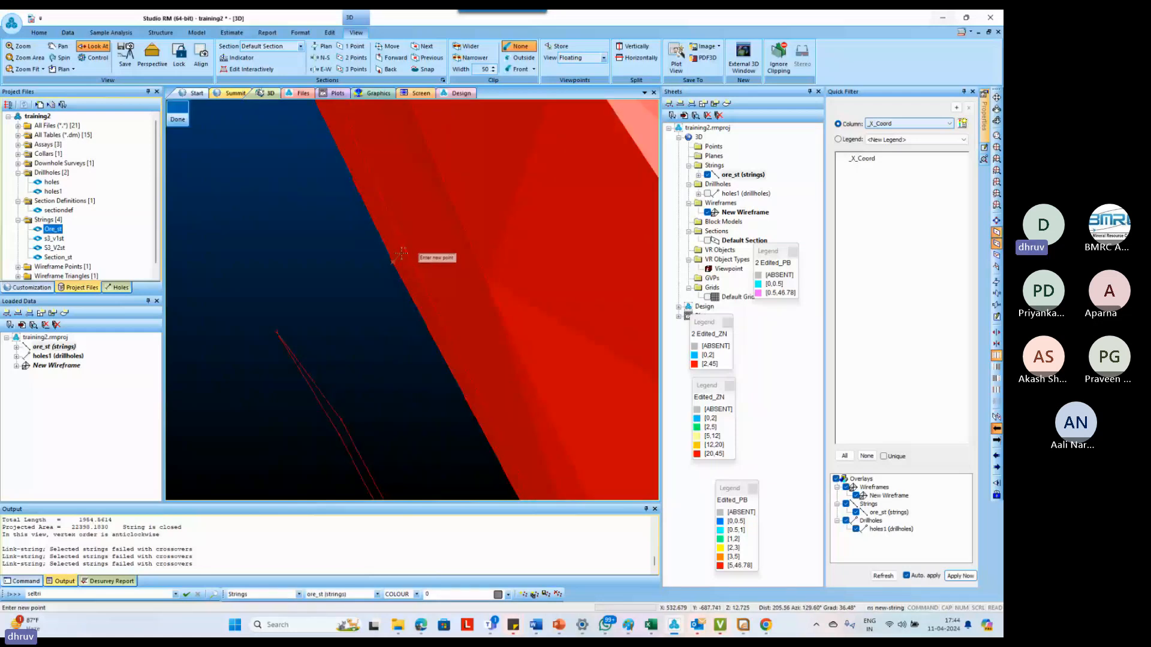
{"action": "key", "text": "Escape"}
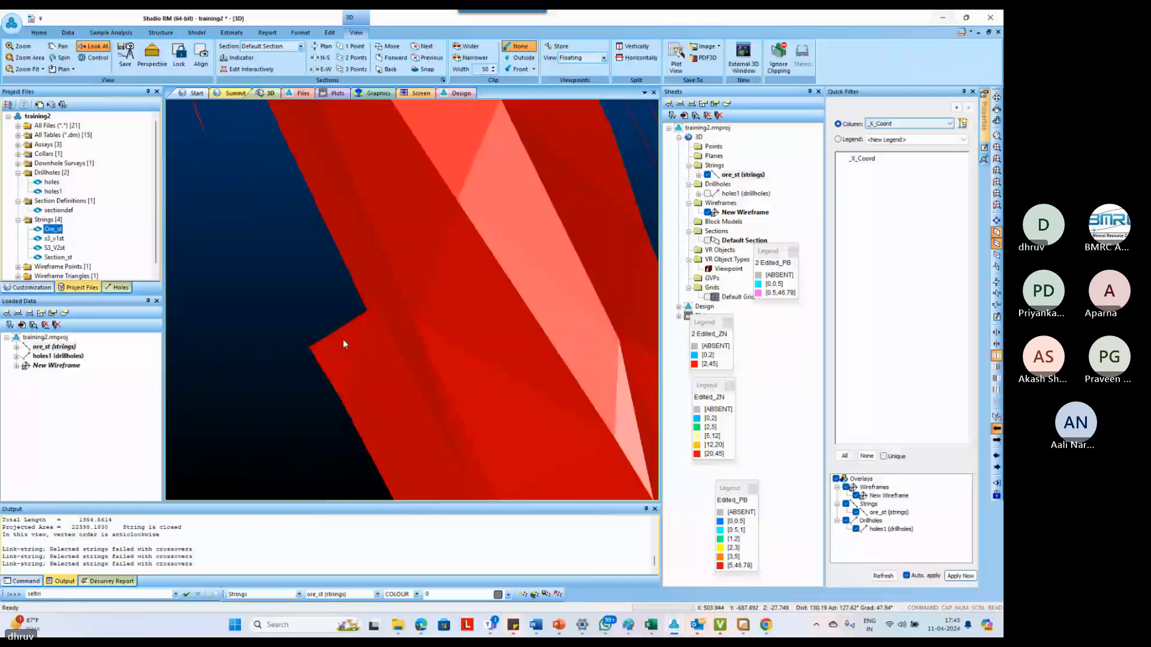
Close the open end of the wireframe at the linked outline below the cross string with end-link
{"action": "scroll", "coordinate": [343, 339], "scroll_direction": "down", "scroll_amount": 5}
{"action": "left_click", "coordinate": [366, 405]}
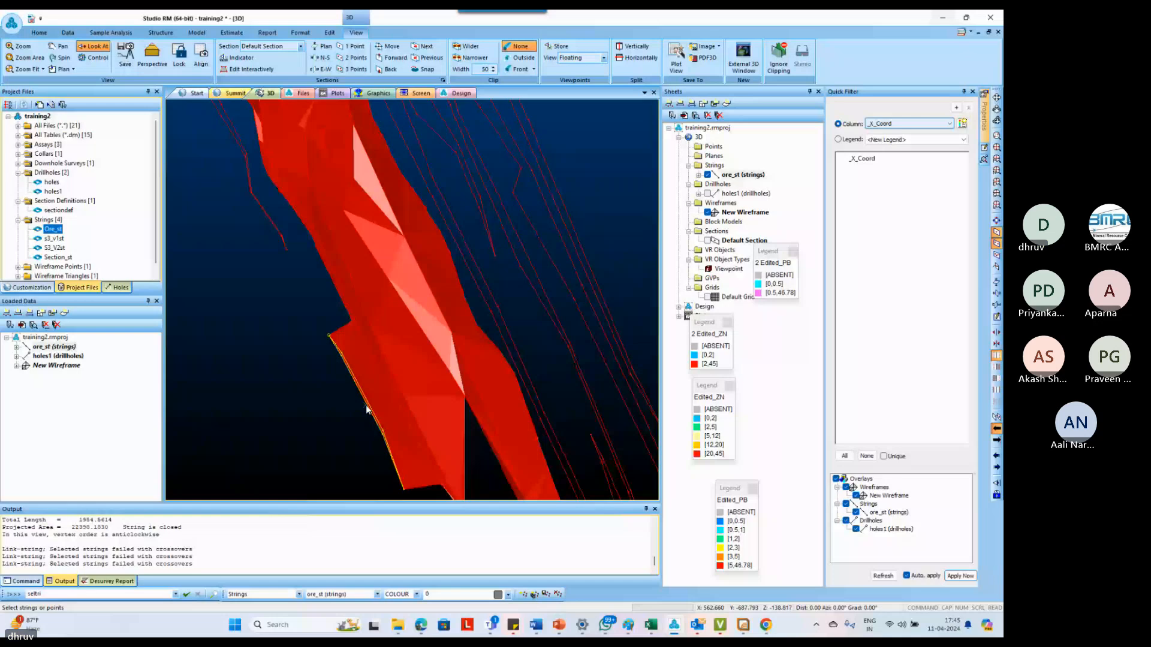
{"action": "left_click", "coordinate": [362, 407]}
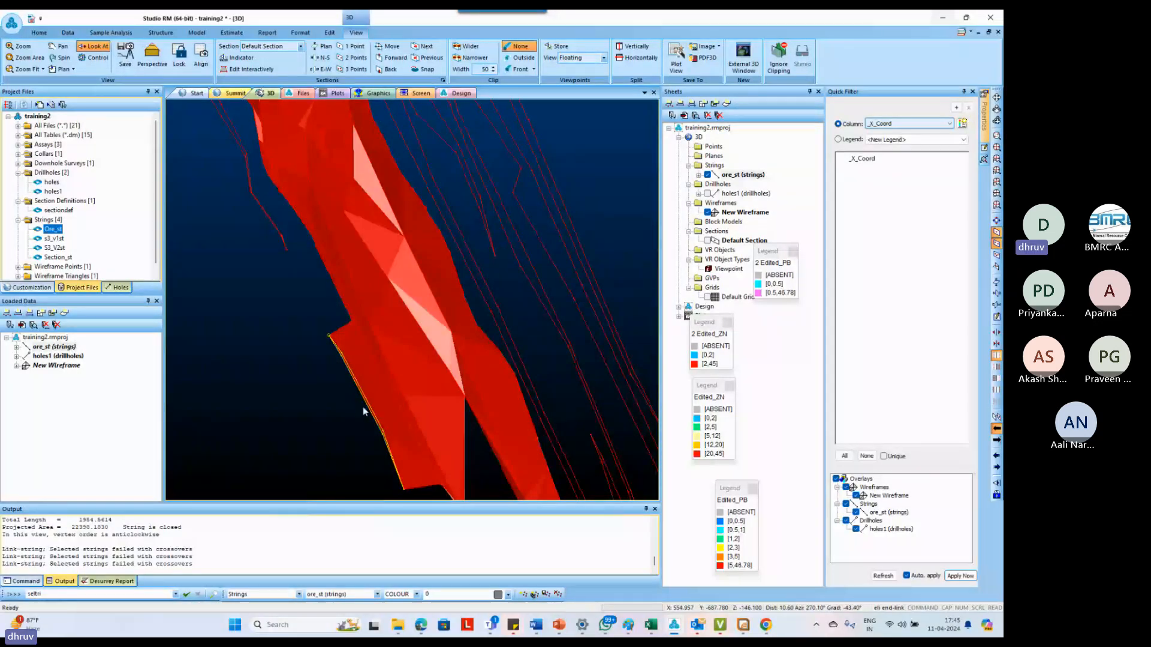
{"action": "left_click_drag", "start_coordinate": [362, 406], "coordinate": [340, 335]}
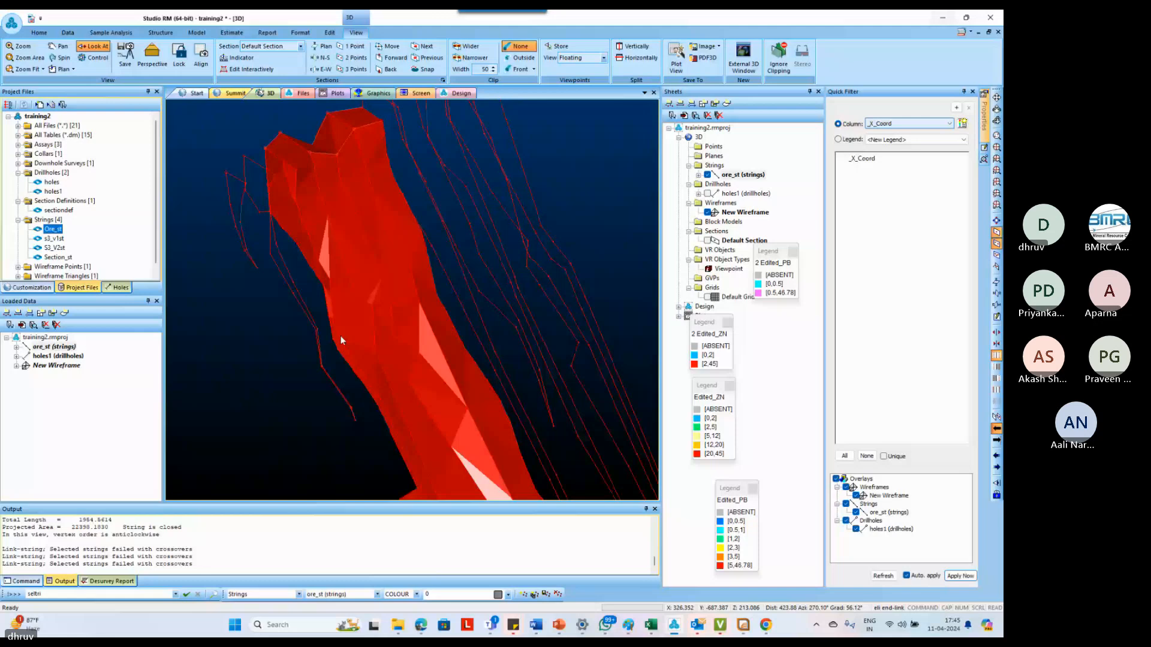
{"action": "scroll", "coordinate": [342, 363], "scroll_direction": "up", "scroll_amount": 2}
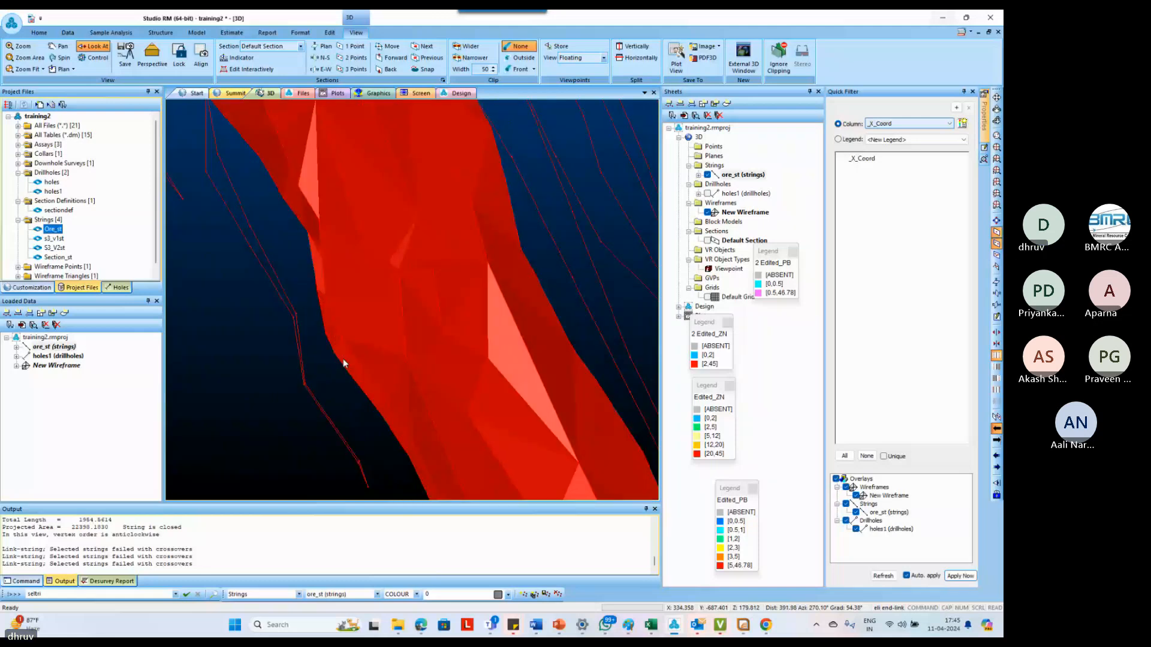
Try to link the adjacent detached outline to the wireframe's edge outline with link-boundary
{"action": "left_click", "coordinate": [343, 360]}
{"action": "scroll", "coordinate": [343, 360], "scroll_direction": "down", "scroll_amount": 5}
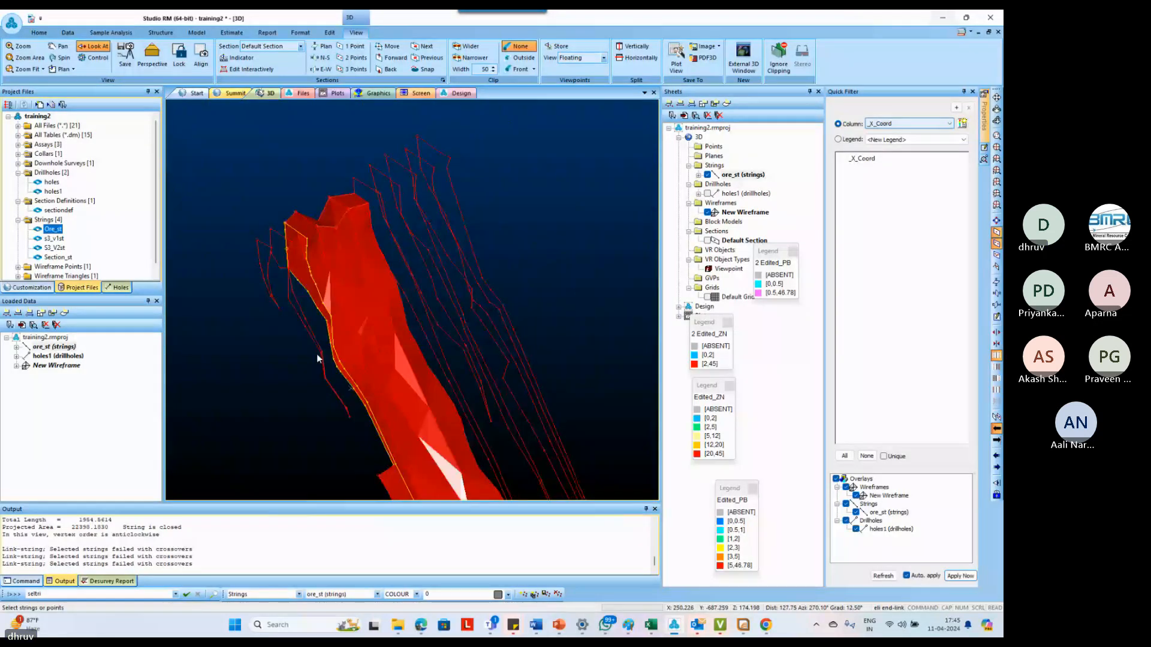
{"action": "scroll", "coordinate": [317, 353], "scroll_direction": "up", "scroll_amount": 3}
{"action": "key", "text": "b"}
{"action": "key", "text": "o"}
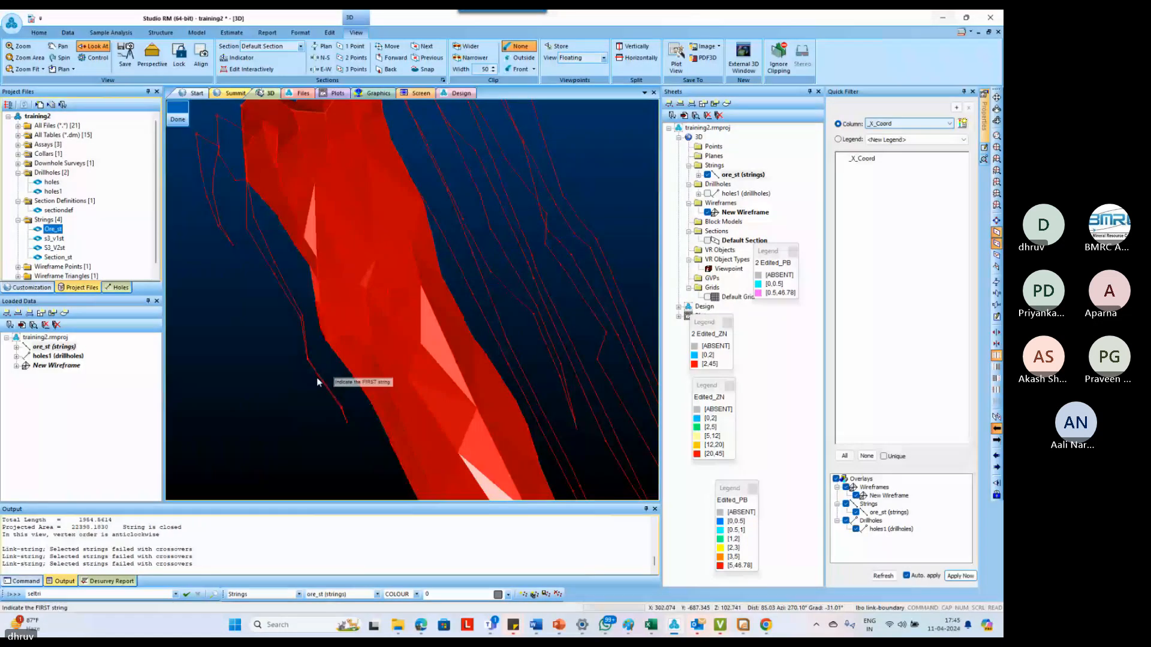
{"action": "left_click", "coordinate": [317, 377]}
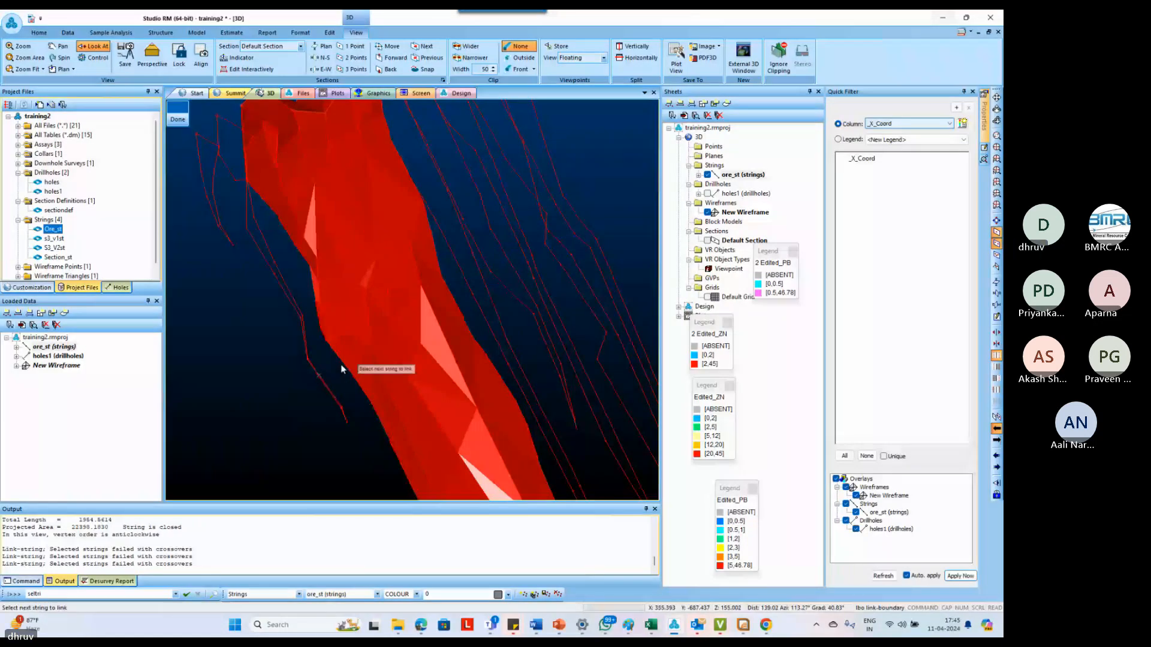
{"action": "left_click", "coordinate": [342, 366]}
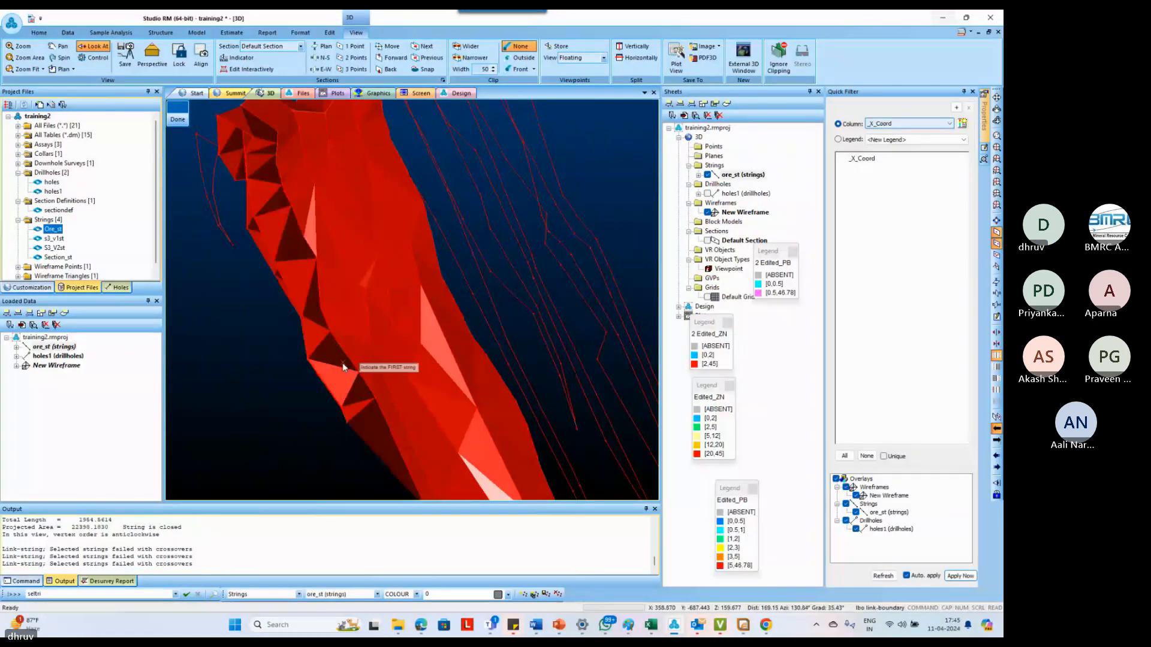
{"action": "key", "text": "Escape"}
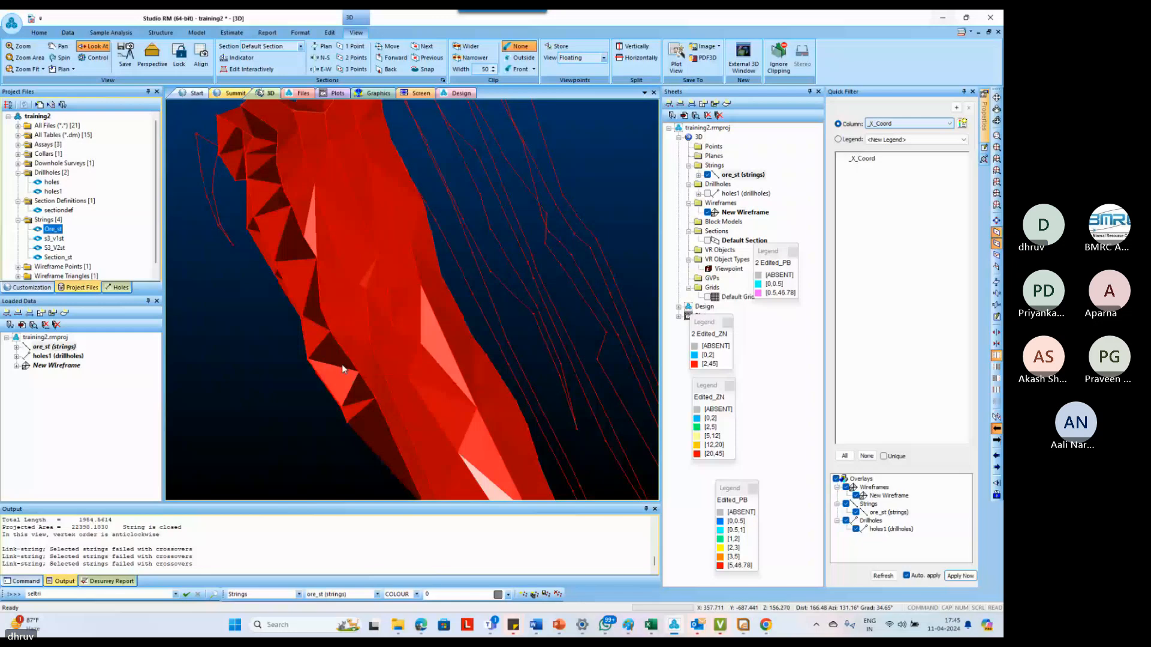
Undo the last link by deleting its faces from New Wireframe
{"action": "type", "text": "ull undo-last-link"}
{"action": "left_click", "coordinate": [128, 76]}
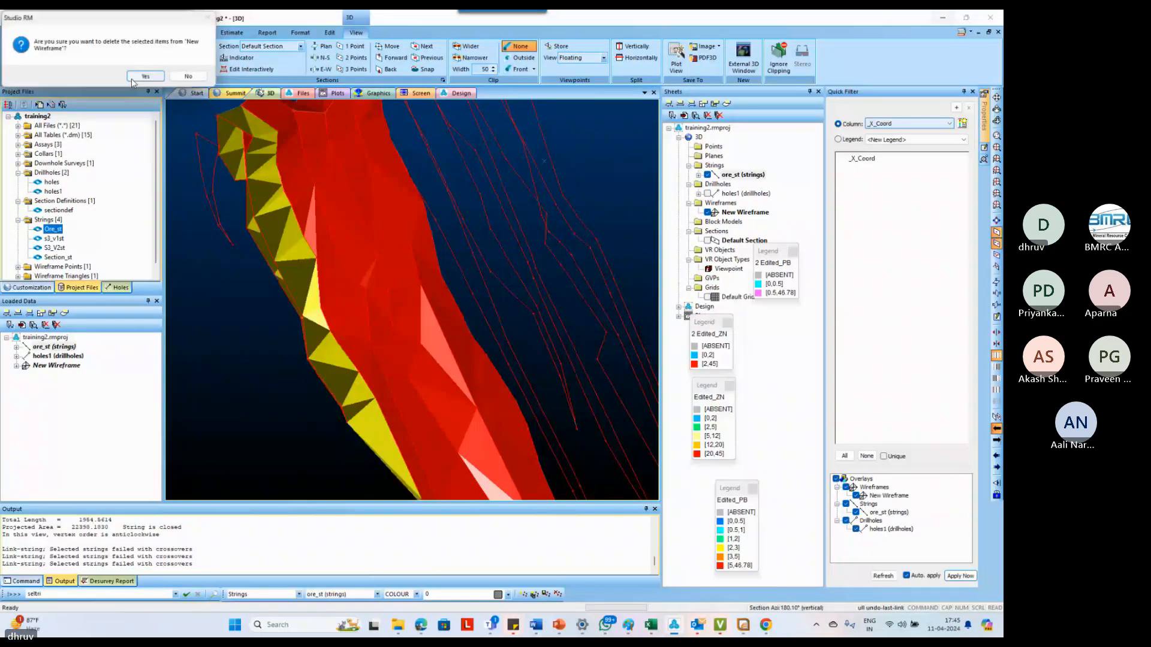
{"action": "left_click", "coordinate": [134, 78]}
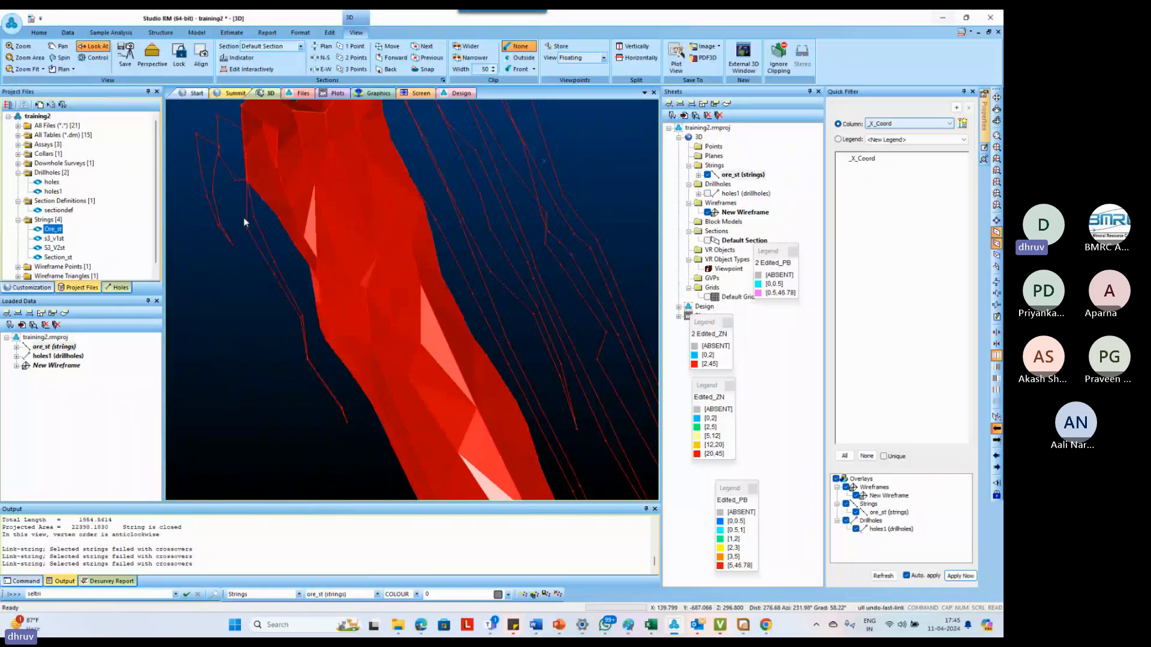
Create a tag string from the adjacent detached outline's upper corner to the matching upper corner of the wireframe's edge outline
{"action": "left_click_drag", "start_coordinate": [243, 221], "coordinate": [253, 268]}
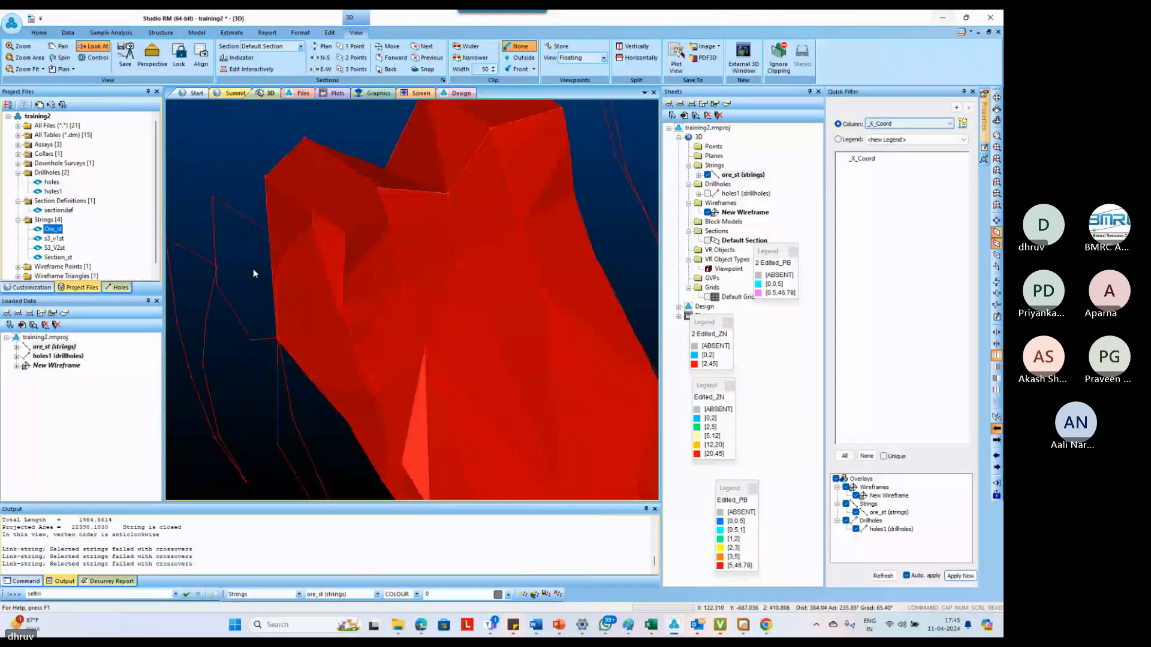
{"action": "key", "text": "t"}
{"action": "key", "text": "g"}
{"action": "key", "text": "s"}
{"action": "left_click", "coordinate": [213, 197]}
{"action": "left_click", "coordinate": [263, 178]}
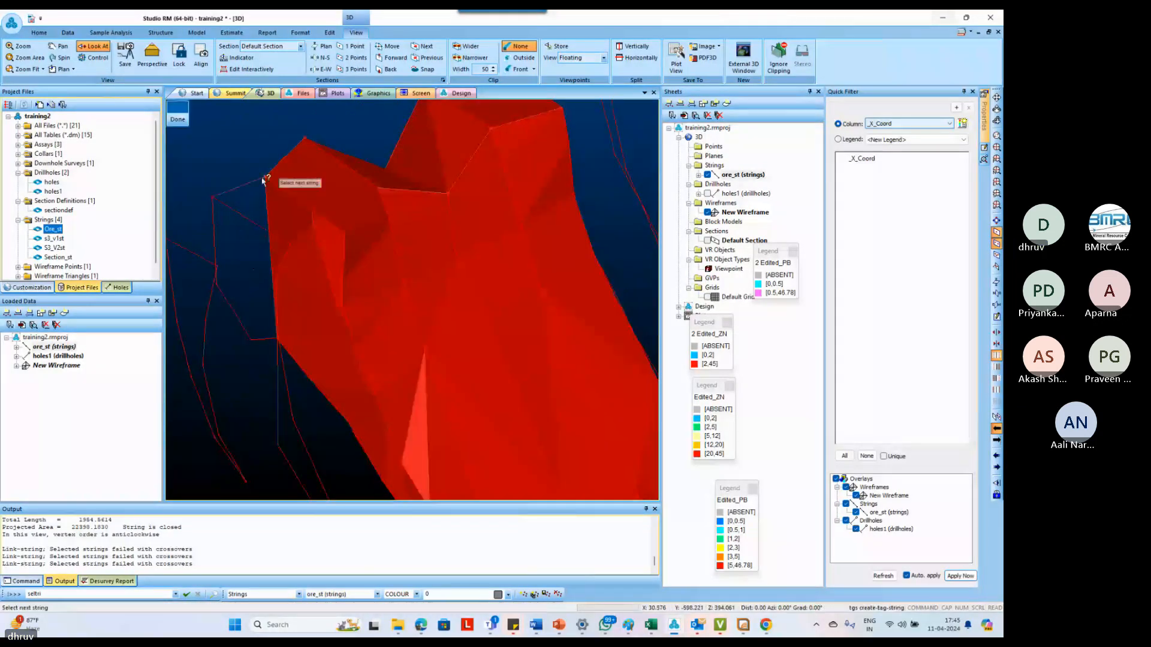
{"action": "key", "text": "Escape"}
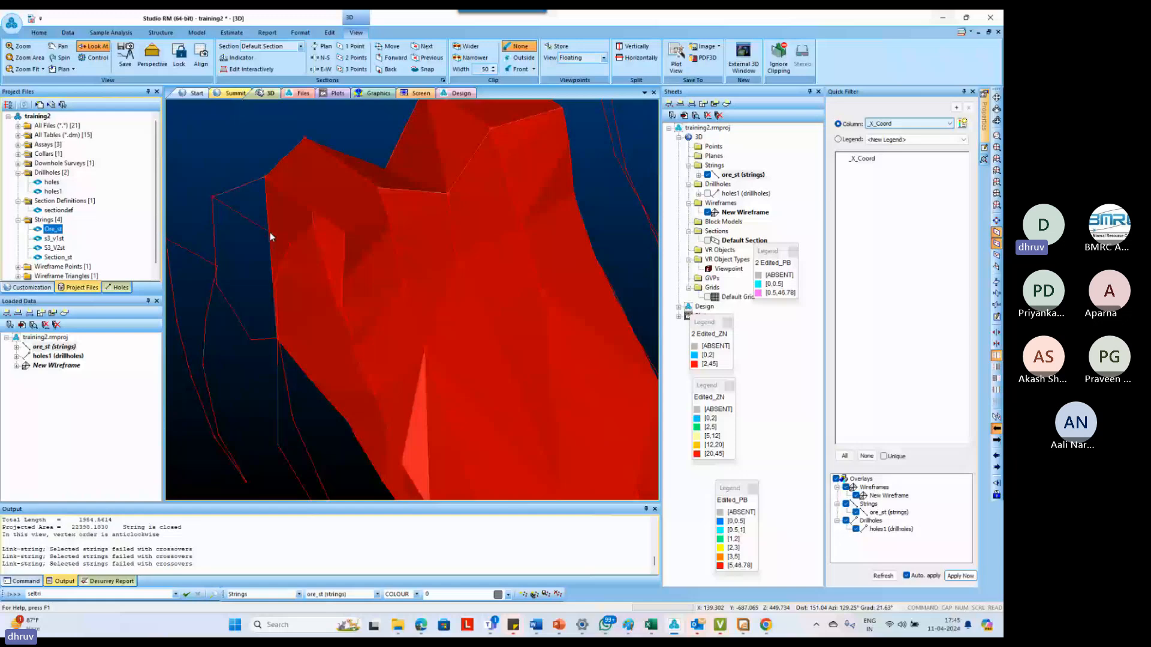
{"action": "key", "text": "t"}
{"action": "key", "text": "g"}
{"action": "key", "text": "s"}
{"action": "left_click", "coordinate": [269, 232]}
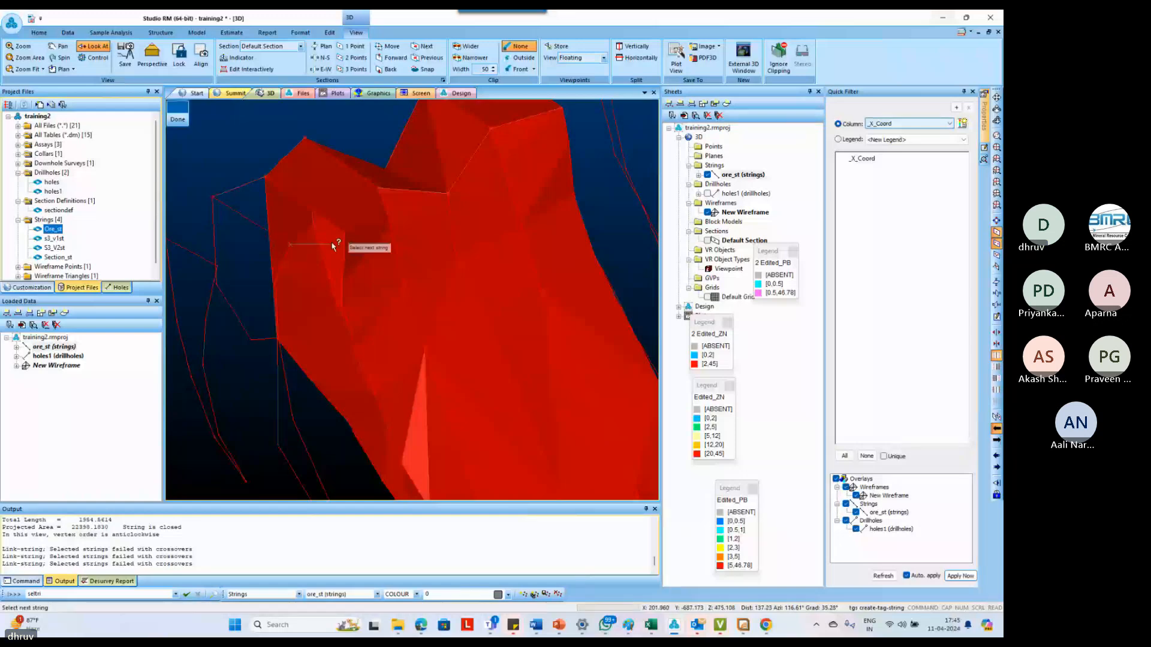
{"action": "key", "text": "Escape"}
Create tag strings from the outermost outline to the middle outline and from the middle outline to the wireframe's edge outline
{"action": "left_click_drag", "start_coordinate": [341, 235], "coordinate": [261, 238]}
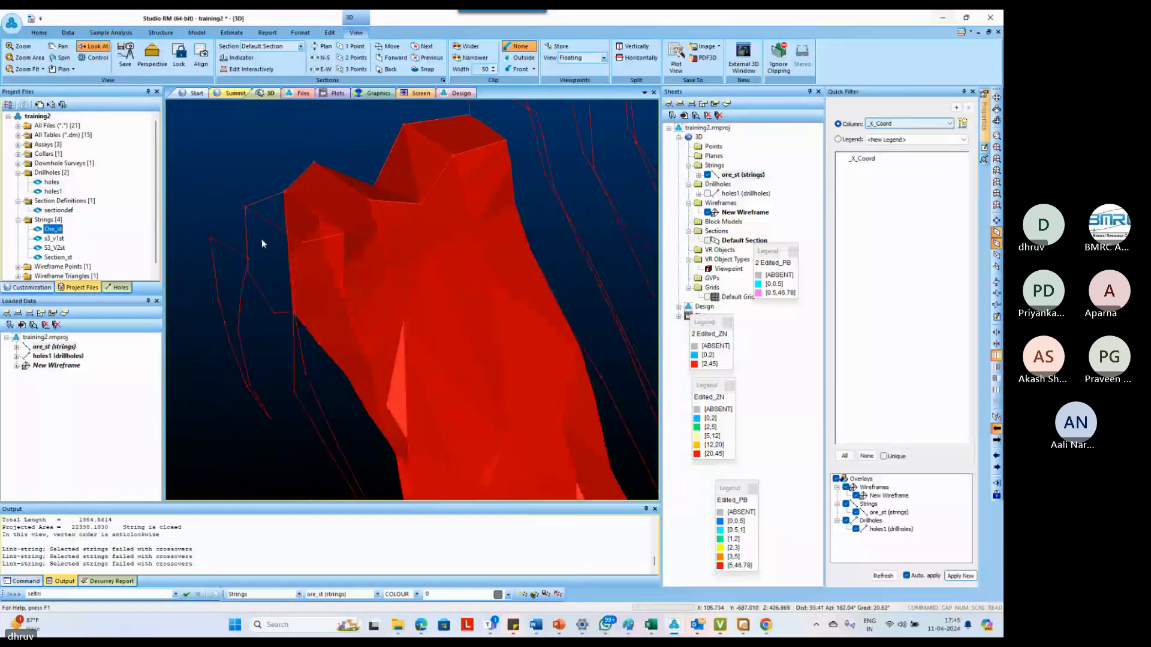
{"action": "key", "text": "t"}
{"action": "key", "text": "g"}
{"action": "key", "text": "s"}
{"action": "left_click", "coordinate": [217, 224]}
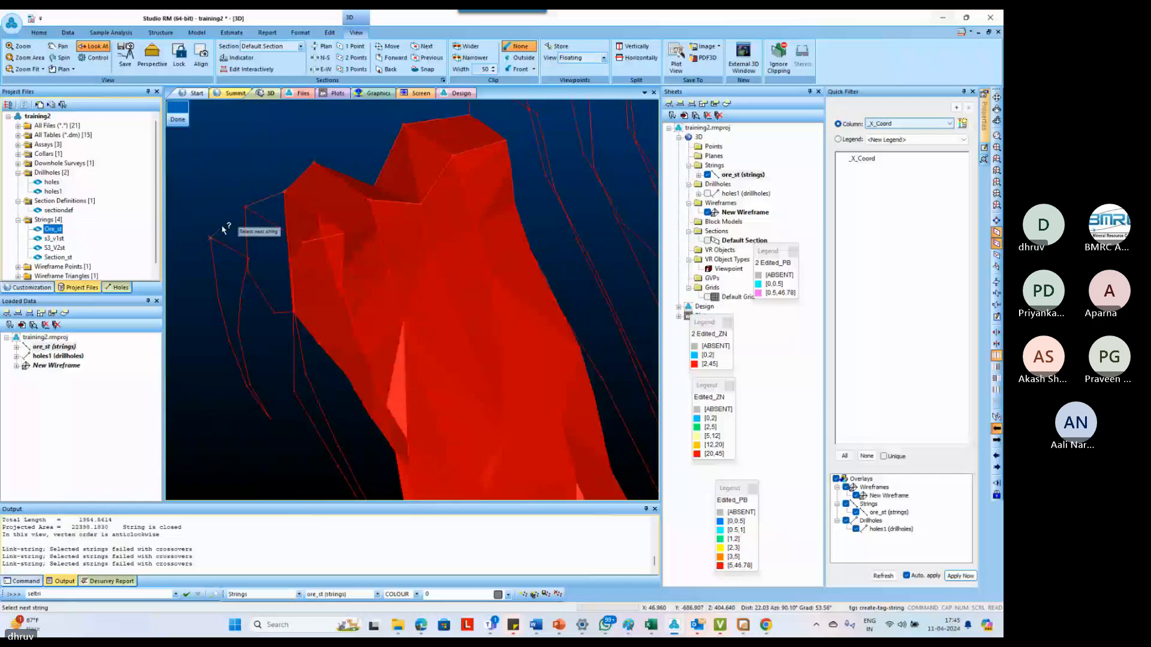
{"action": "left_click", "coordinate": [250, 262]}
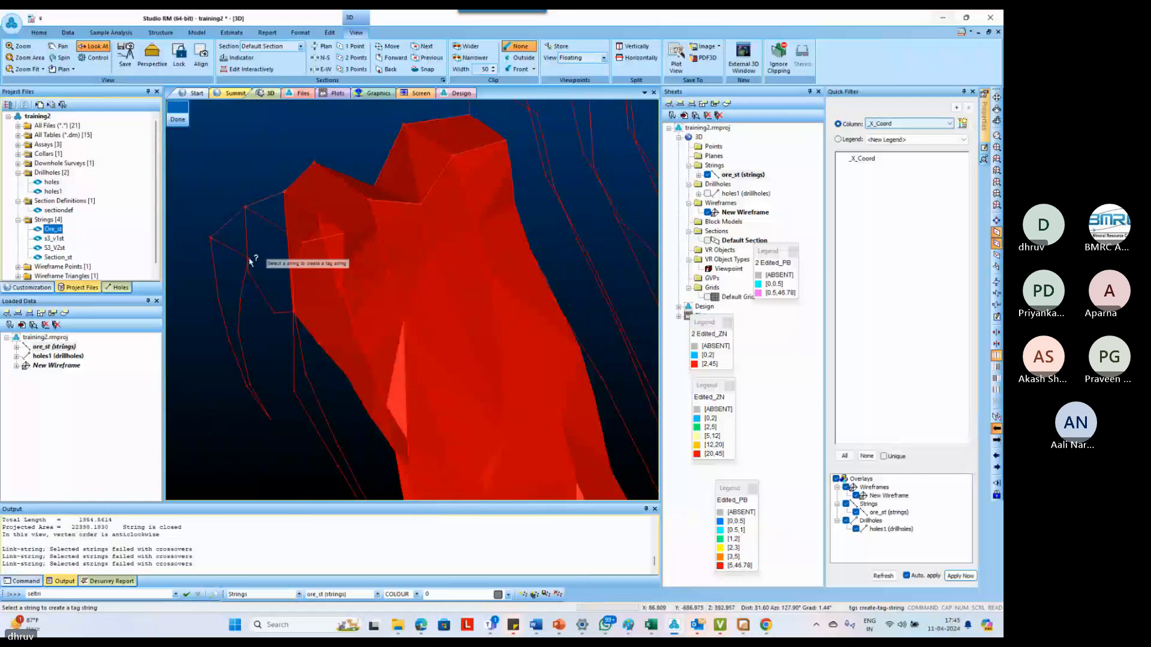
{"action": "left_click", "coordinate": [250, 262]}
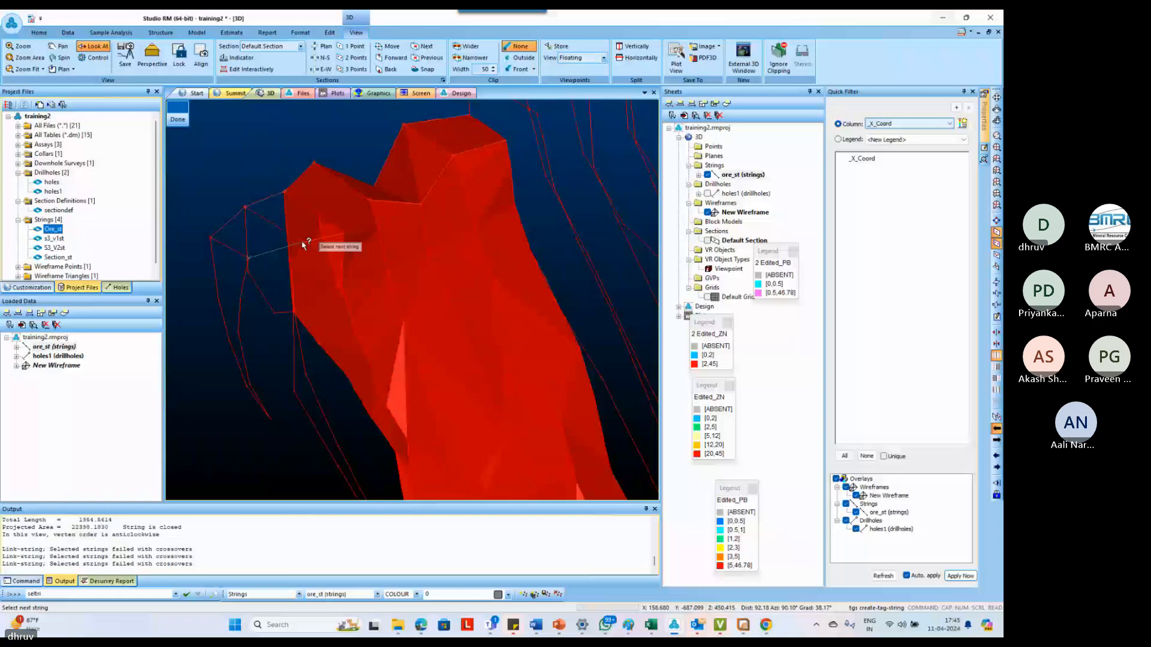
{"action": "left_click", "coordinate": [303, 243]}
{"action": "key", "text": "Escape"}
Link the tagged middle outline to the wireframe's edge outline with link-boundary
{"action": "scroll", "coordinate": [243, 232], "scroll_direction": "down", "scroll_amount": 3}
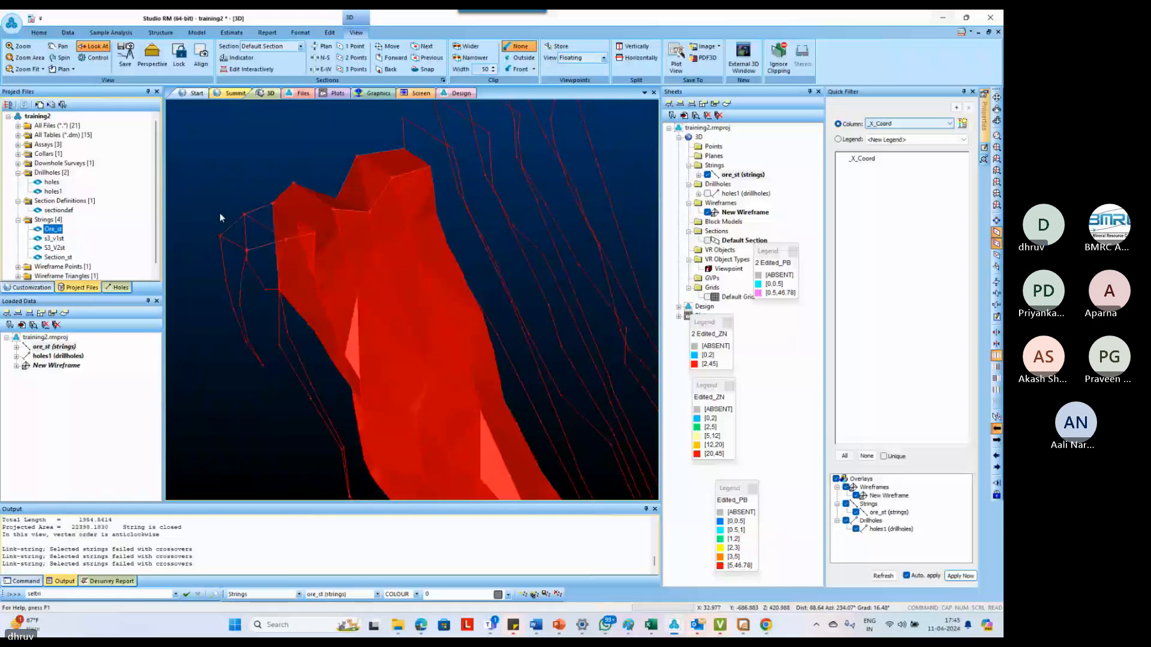
{"action": "scroll", "coordinate": [281, 276], "scroll_direction": "up", "scroll_amount": 3}
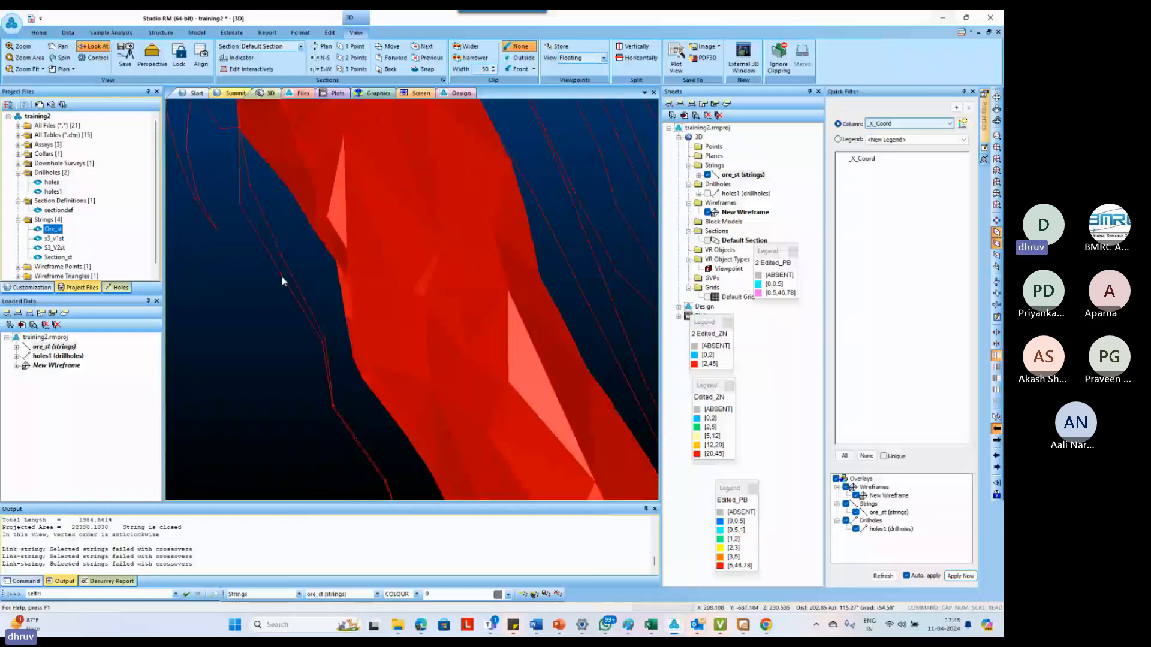
{"action": "scroll", "coordinate": [270, 245], "scroll_direction": "down", "scroll_amount": 5}
{"action": "scroll", "coordinate": [343, 397], "scroll_direction": "up", "scroll_amount": 2}
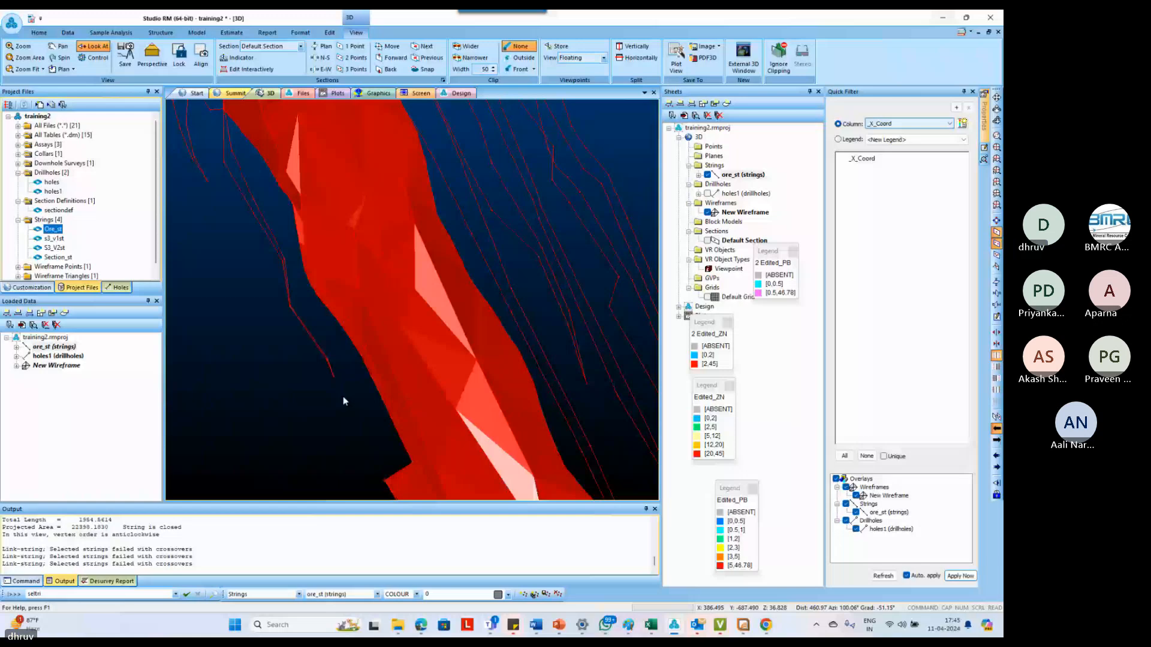
{"action": "scroll", "coordinate": [343, 396], "scroll_direction": "up", "scroll_amount": 2}
{"action": "key", "text": "l"}
{"action": "key", "text": "b"}
{"action": "key", "text": "o"}
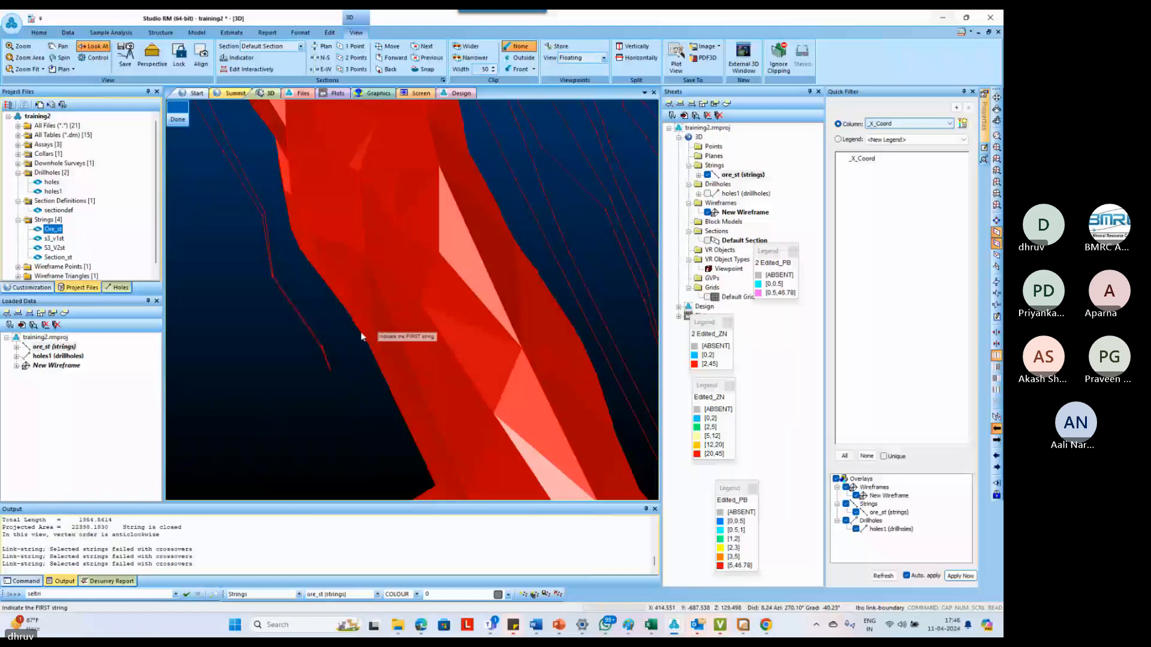
{"action": "left_click", "coordinate": [307, 328]}
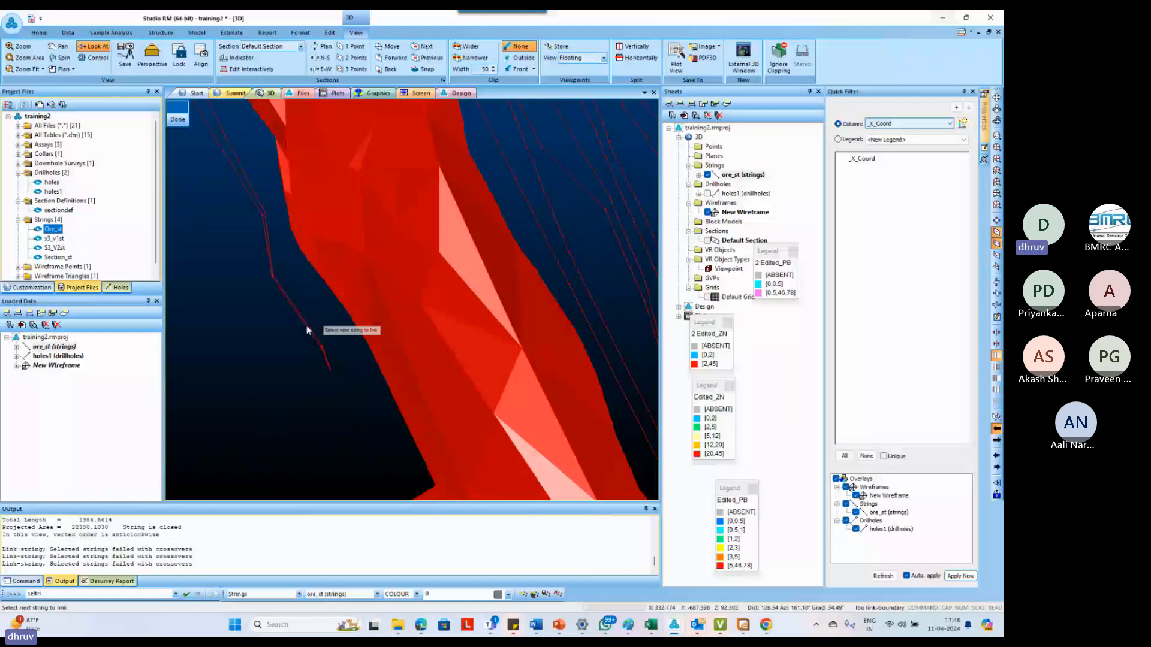
{"action": "left_click", "coordinate": [307, 330]}
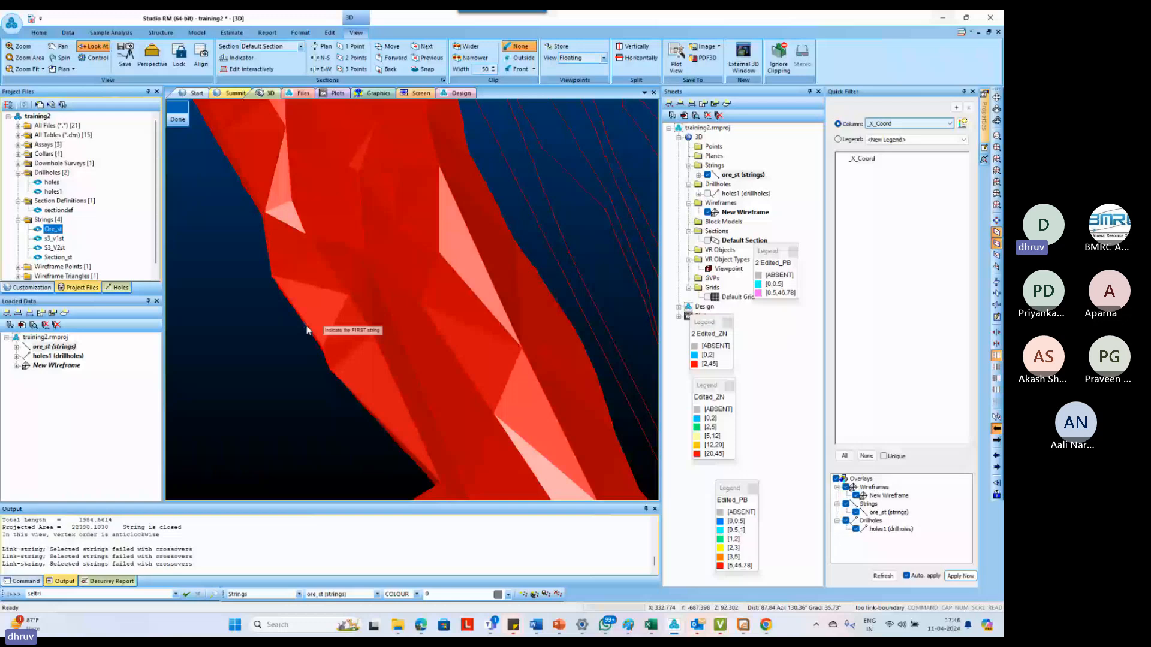
{"action": "key", "text": "Escape"}
Define a horizontal section plane by one point near the lower tip of the outermost detached outline
{"action": "left_click_drag", "start_coordinate": [307, 329], "coordinate": [271, 227], "text": "shift"}
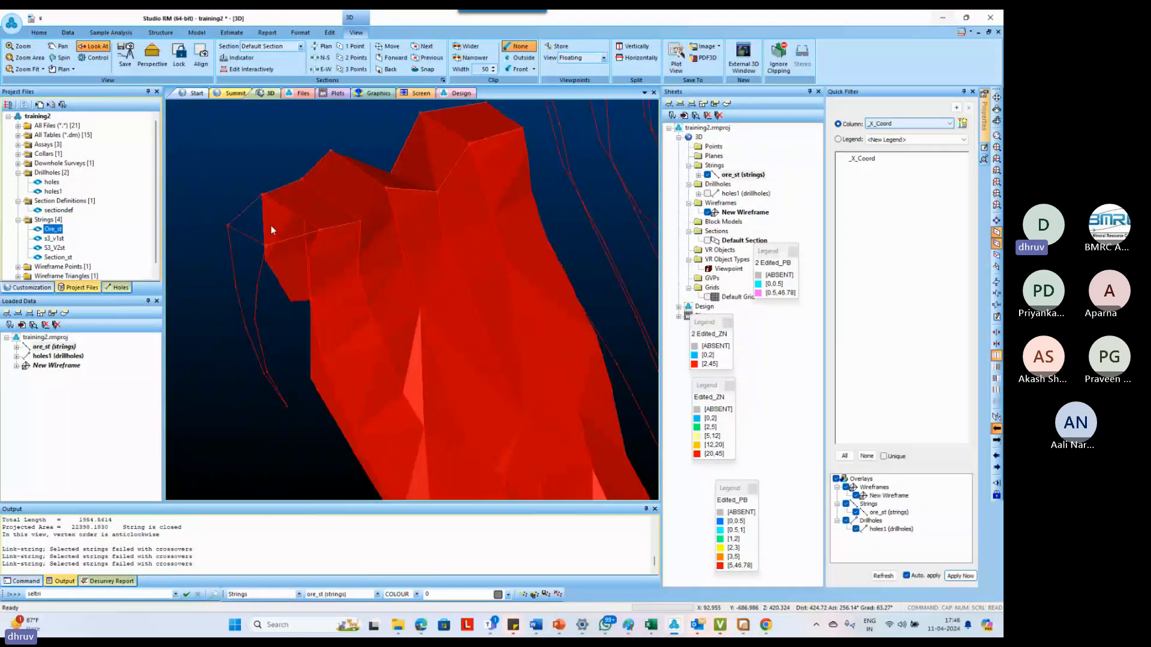
{"action": "scroll", "coordinate": [288, 299], "scroll_direction": "down", "scroll_amount": 3}
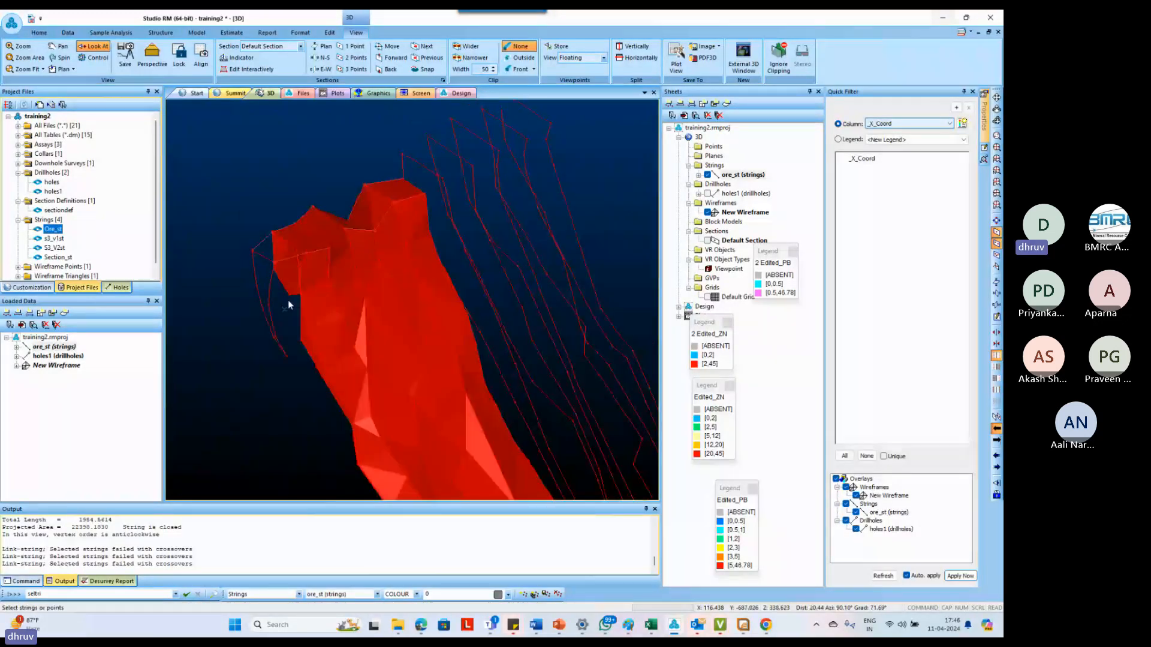
{"action": "left_click_drag", "start_coordinate": [314, 307], "coordinate": [342, 423], "text": "shift"}
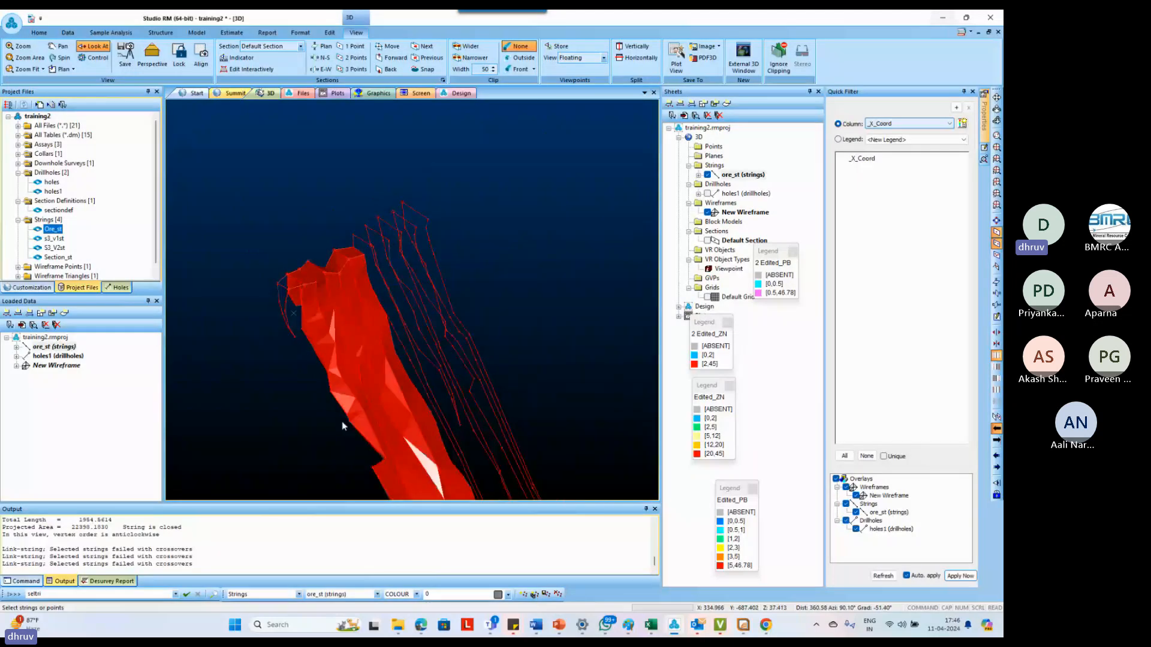
{"action": "scroll", "coordinate": [305, 358], "scroll_direction": "up", "scroll_amount": 3}
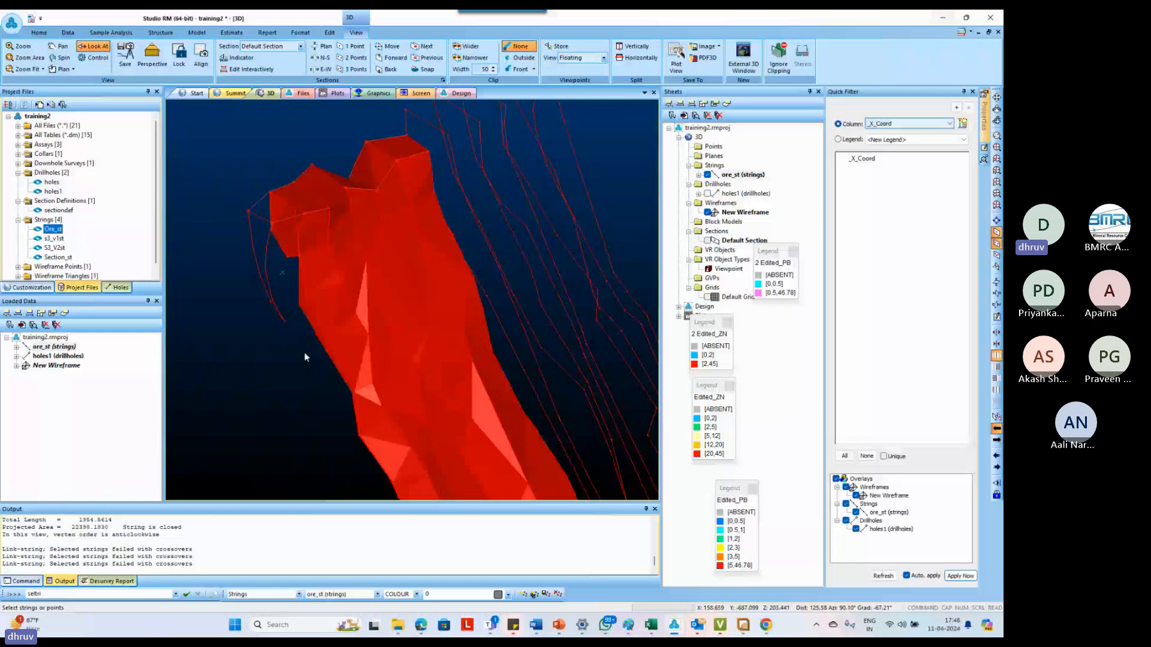
{"action": "scroll", "coordinate": [304, 351], "scroll_direction": "up", "scroll_amount": 2}
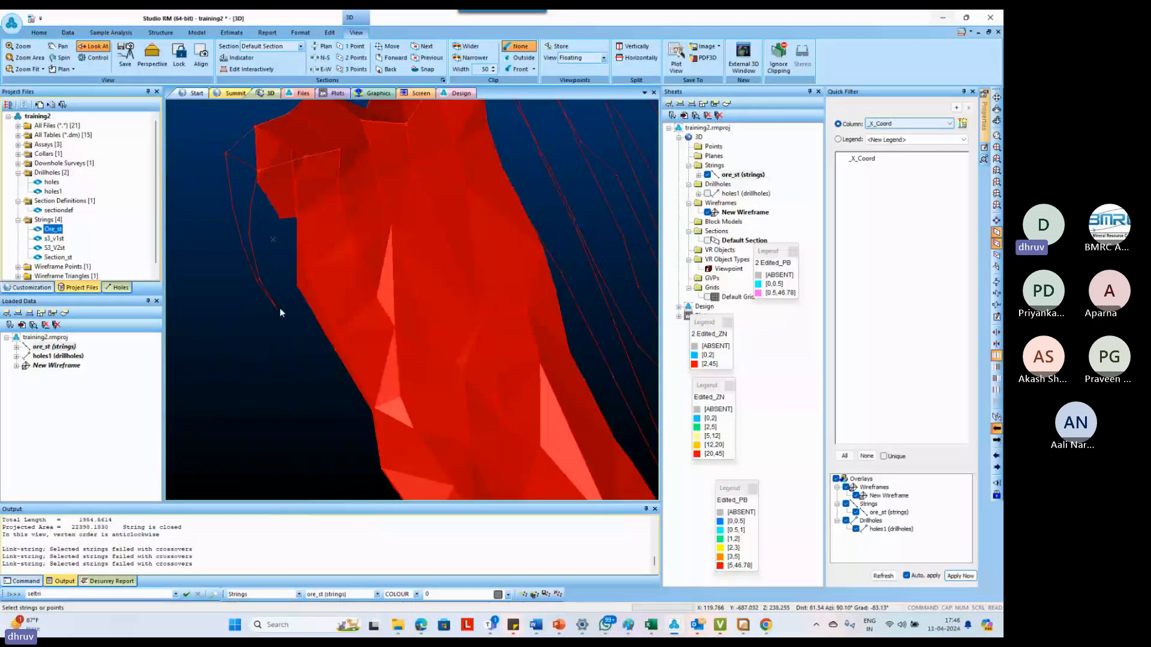
{"action": "key", "text": "1"}
{"action": "left_click", "coordinate": [279, 308]}
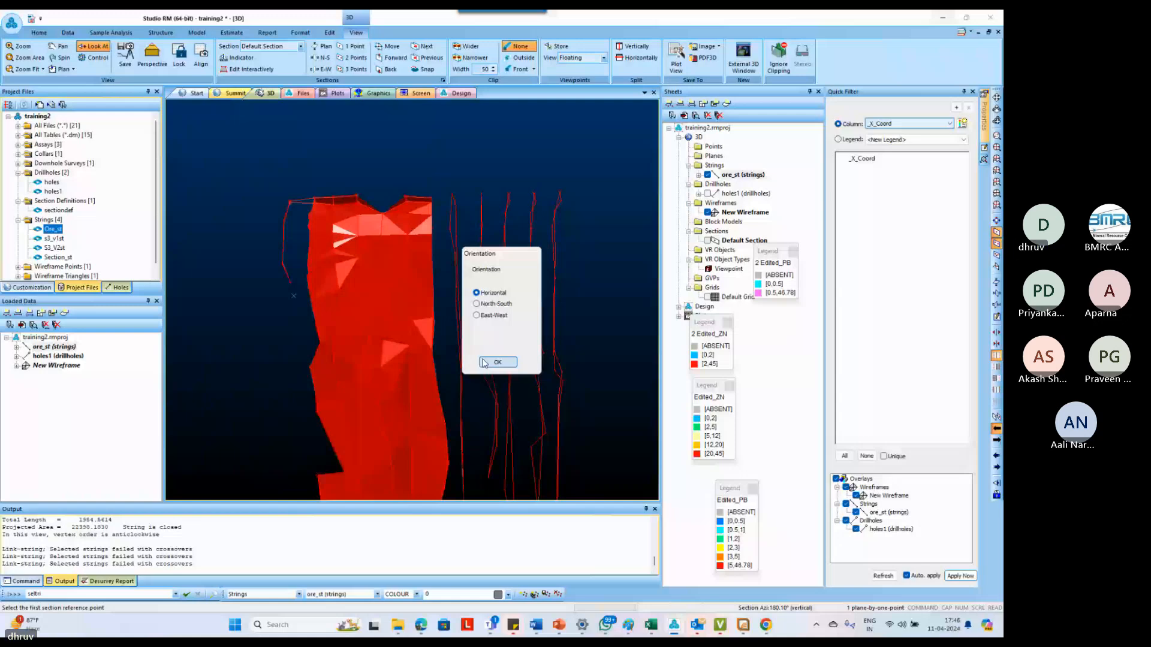
{"action": "left_click", "coordinate": [496, 362]}
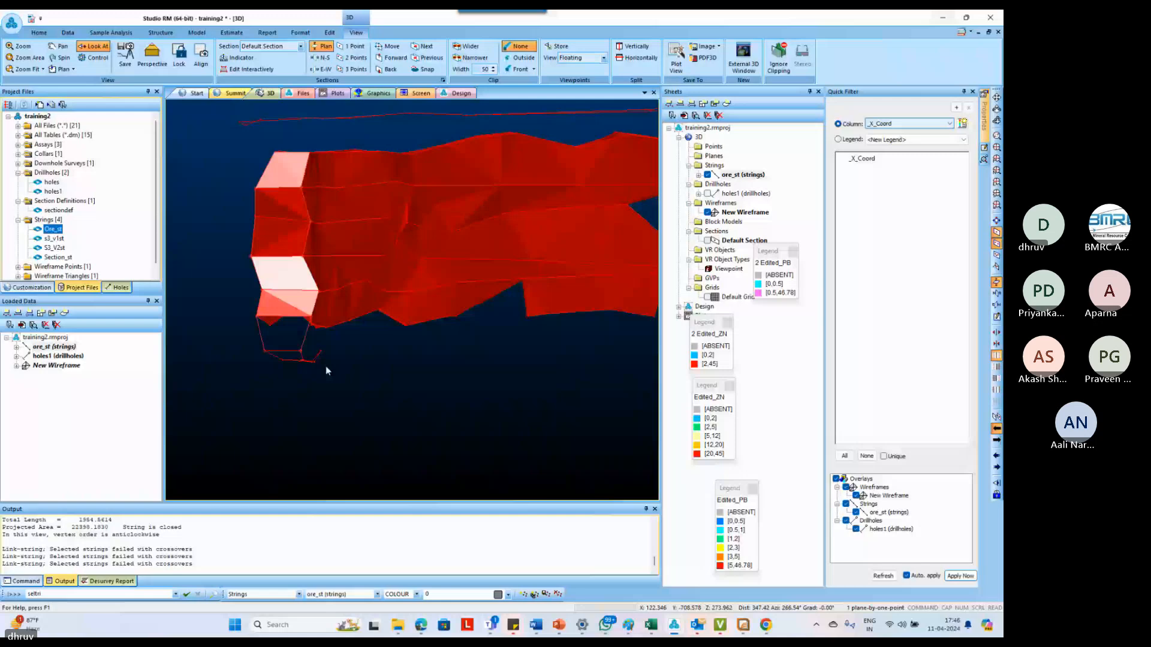
Align the view to a vertical two-point section through the detached outlines and clip the display outside it with a width of 145
{"action": "left_click", "coordinate": [206, 65]}
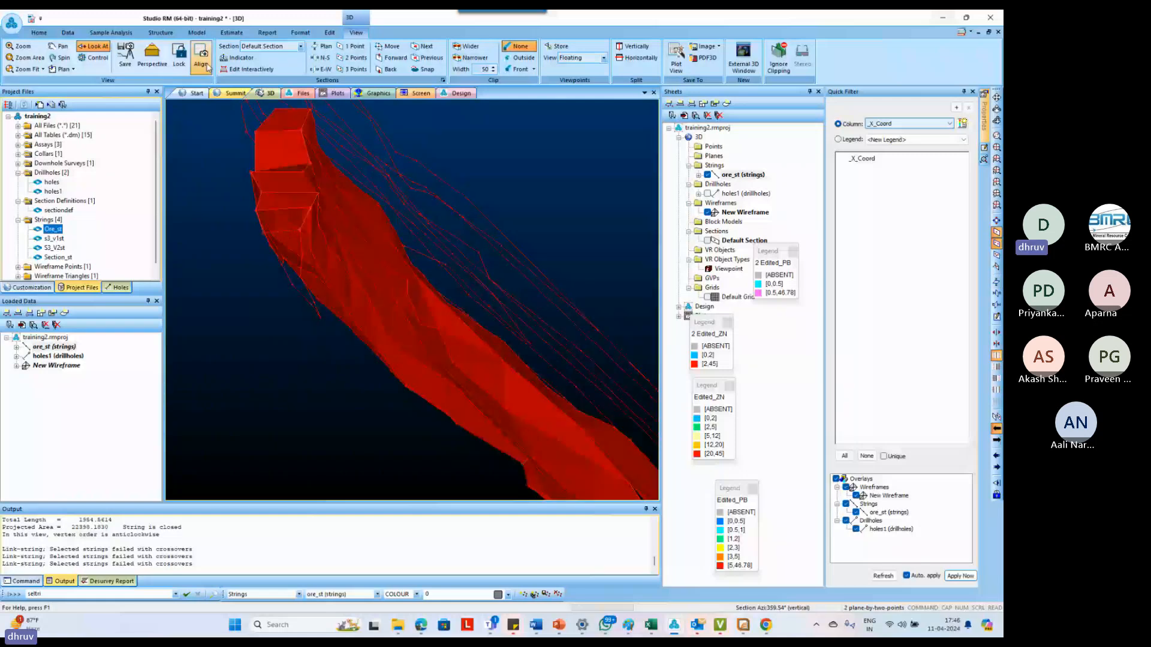
{"action": "left_click", "coordinate": [520, 58]}
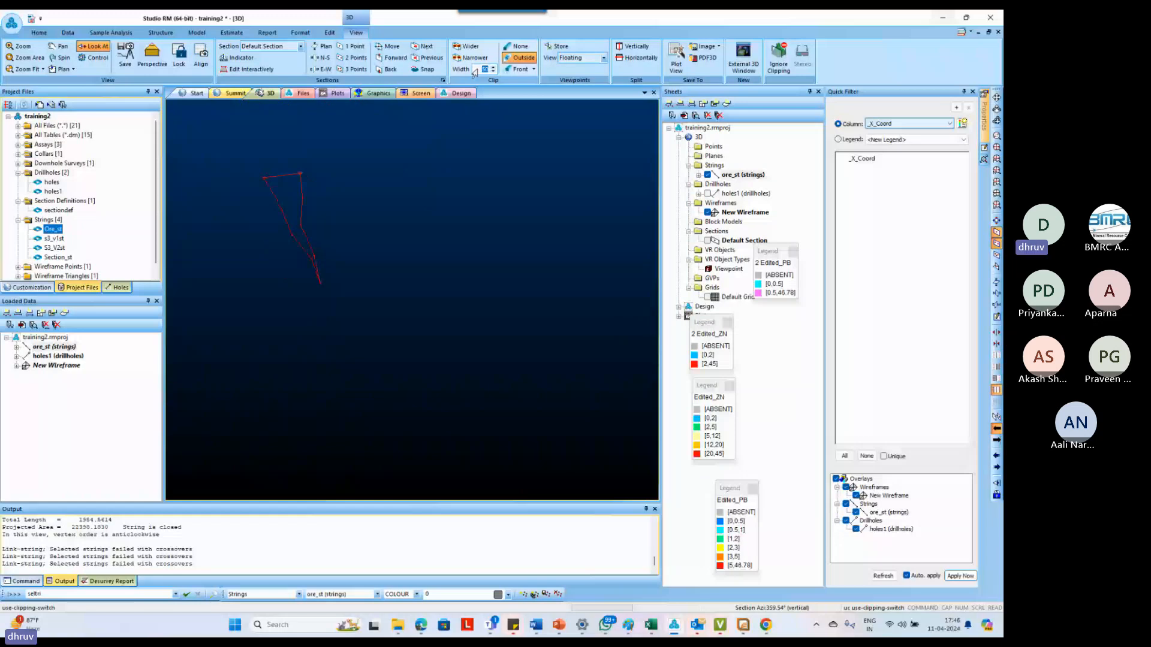
{"action": "left_click", "coordinate": [492, 68]}
{"action": "left_click", "coordinate": [493, 68]}
{"action": "scroll", "coordinate": [359, 358], "scroll_direction": "up", "scroll_amount": 3}
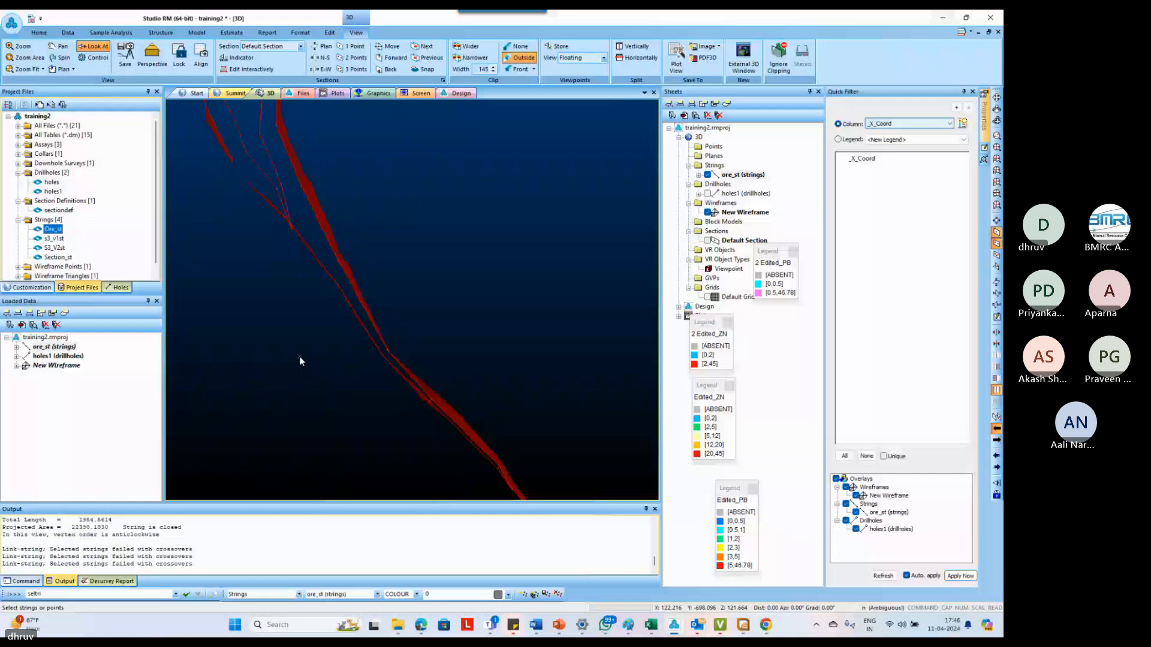
Digitize a short narrow new string on the section below the detached outline's tip, and turn off the clipping
{"action": "key", "text": "n"}
{"action": "key", "text": "s"}
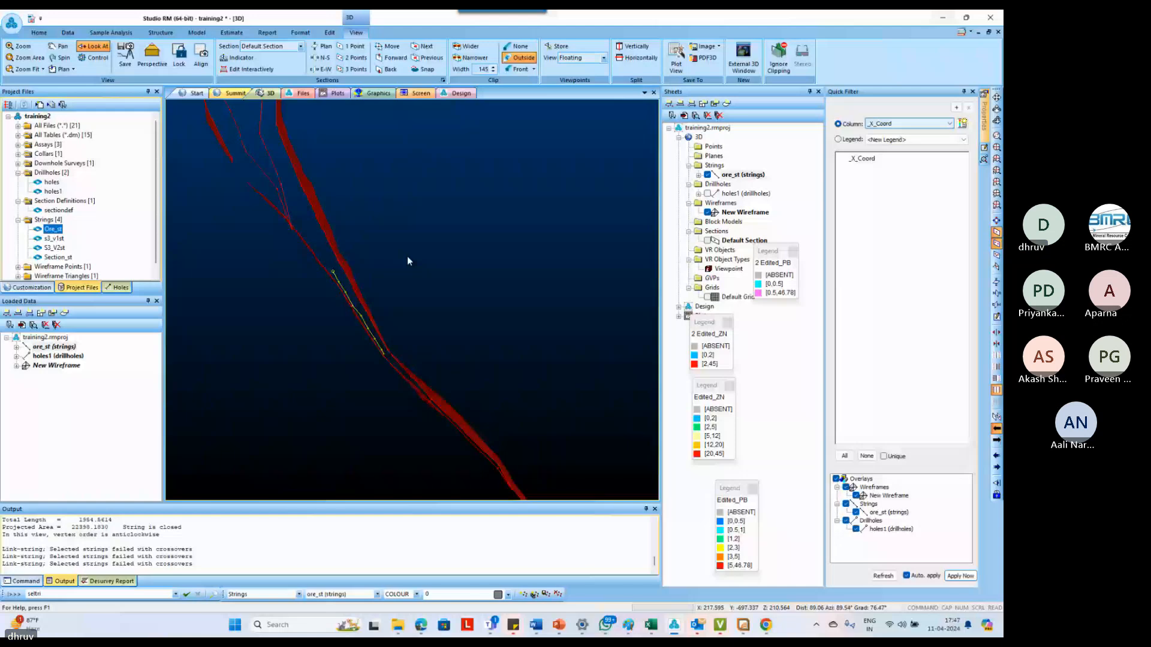
{"action": "key", "text": "u"}
{"action": "key", "text": "c"}
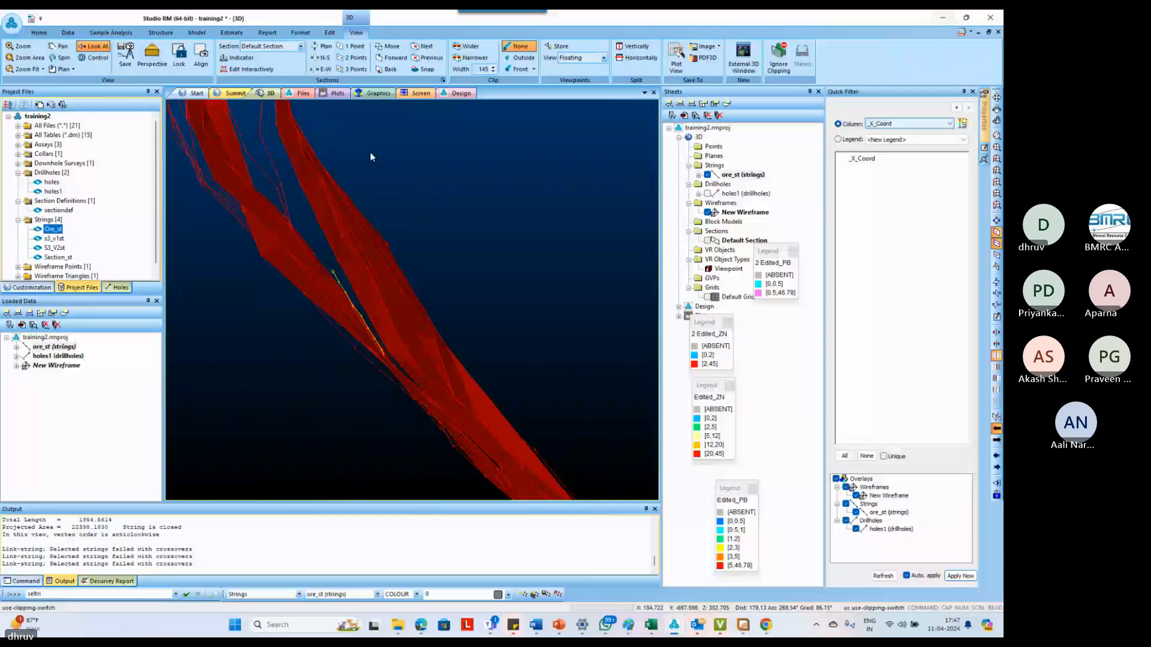
{"action": "key", "text": "1"}
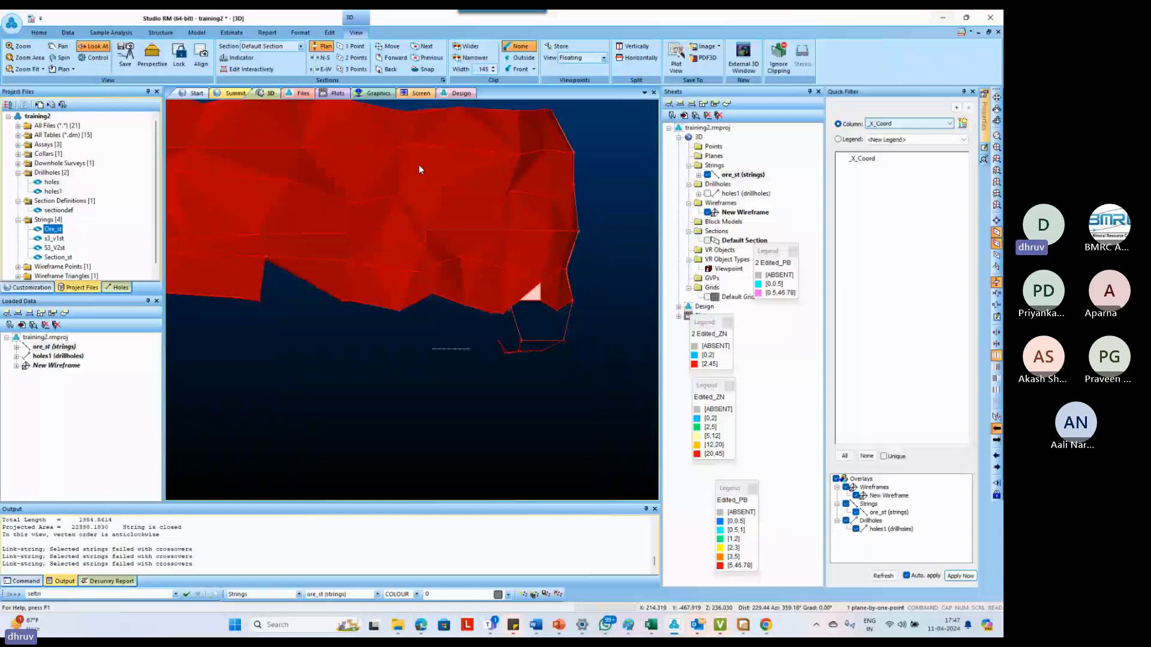
{"action": "left_click_drag", "start_coordinate": [418, 164], "coordinate": [437, 258]}
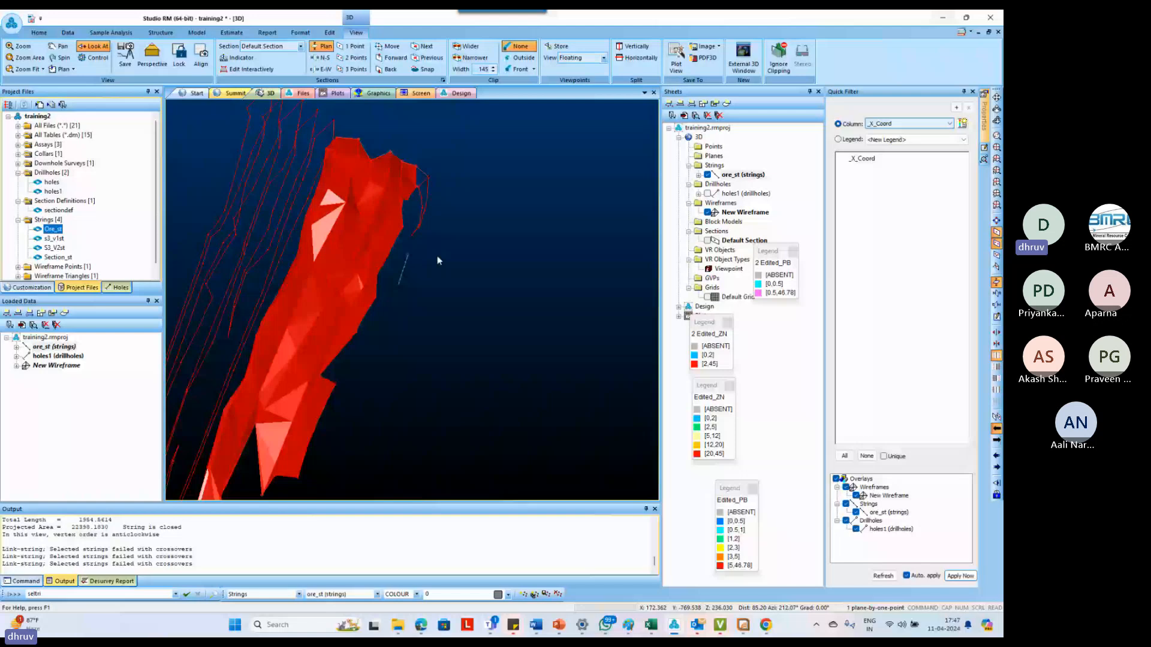
Align the view to a vertical two-point section along the wireframe's edge outline and clip the display outside it
{"action": "left_click_drag", "start_coordinate": [437, 261], "coordinate": [374, 266]}
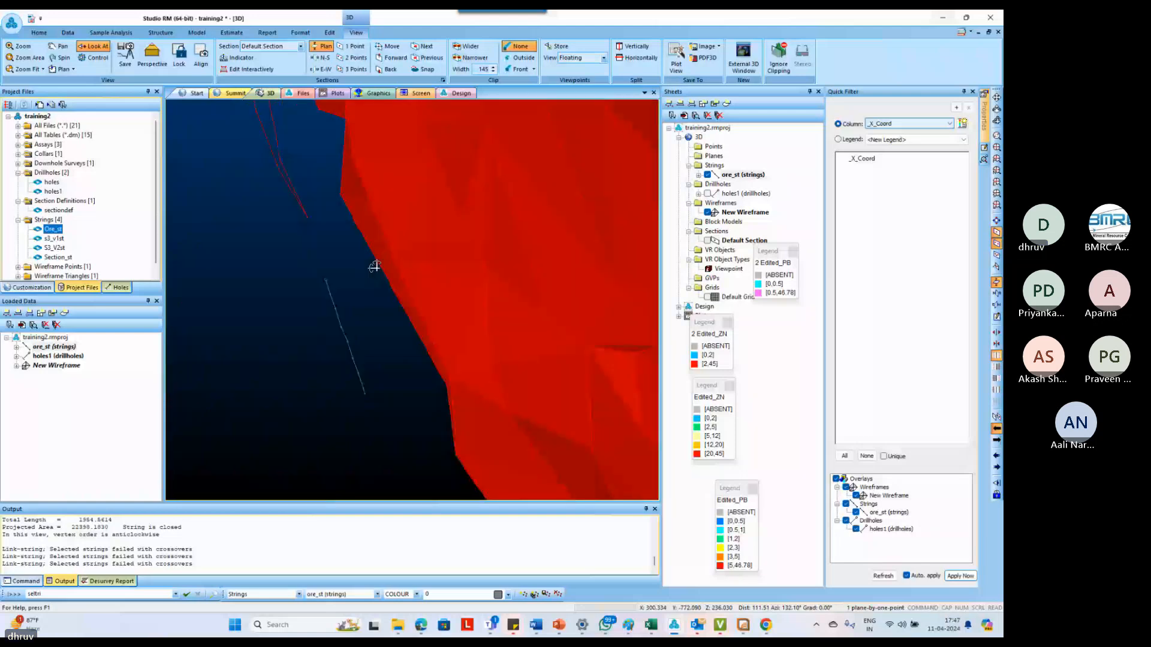
{"action": "left_click_drag", "start_coordinate": [374, 267], "coordinate": [313, 213]}
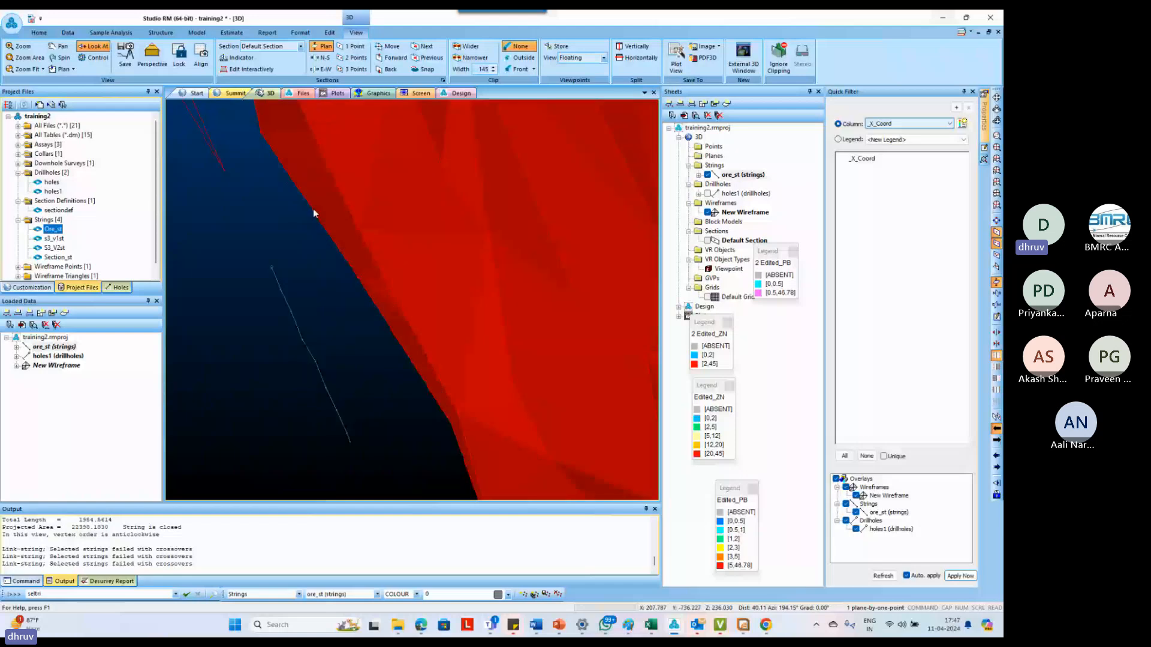
{"action": "left_click_drag", "start_coordinate": [314, 213], "coordinate": [325, 293]}
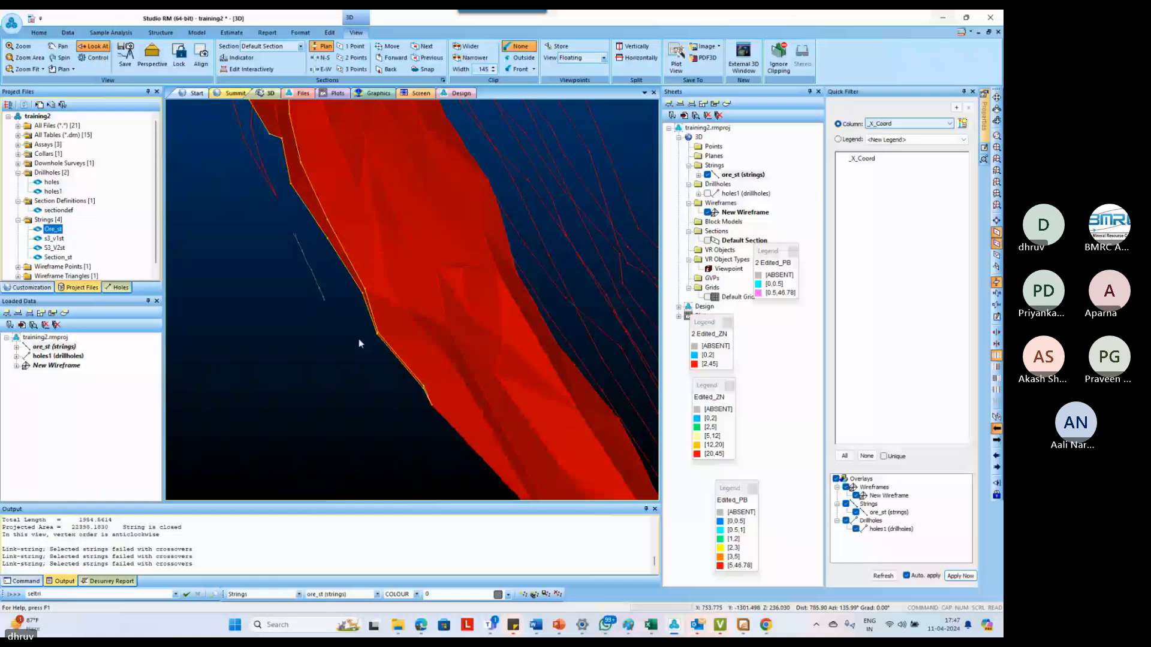
{"action": "key", "text": "2"}
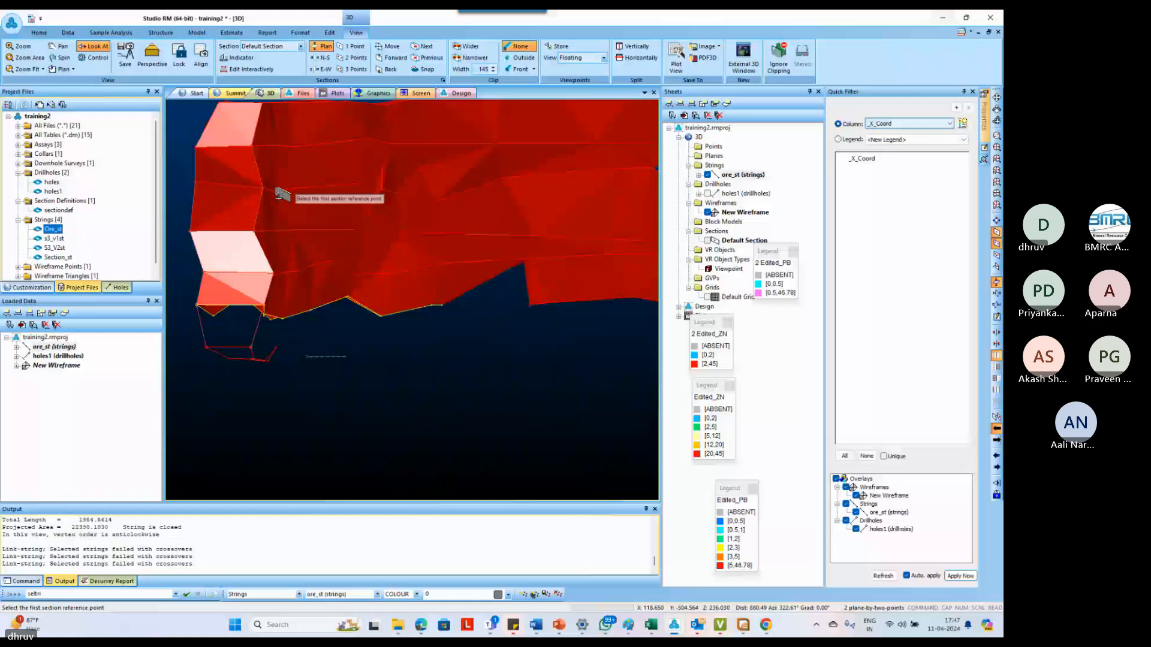
{"action": "left_click", "coordinate": [208, 64]}
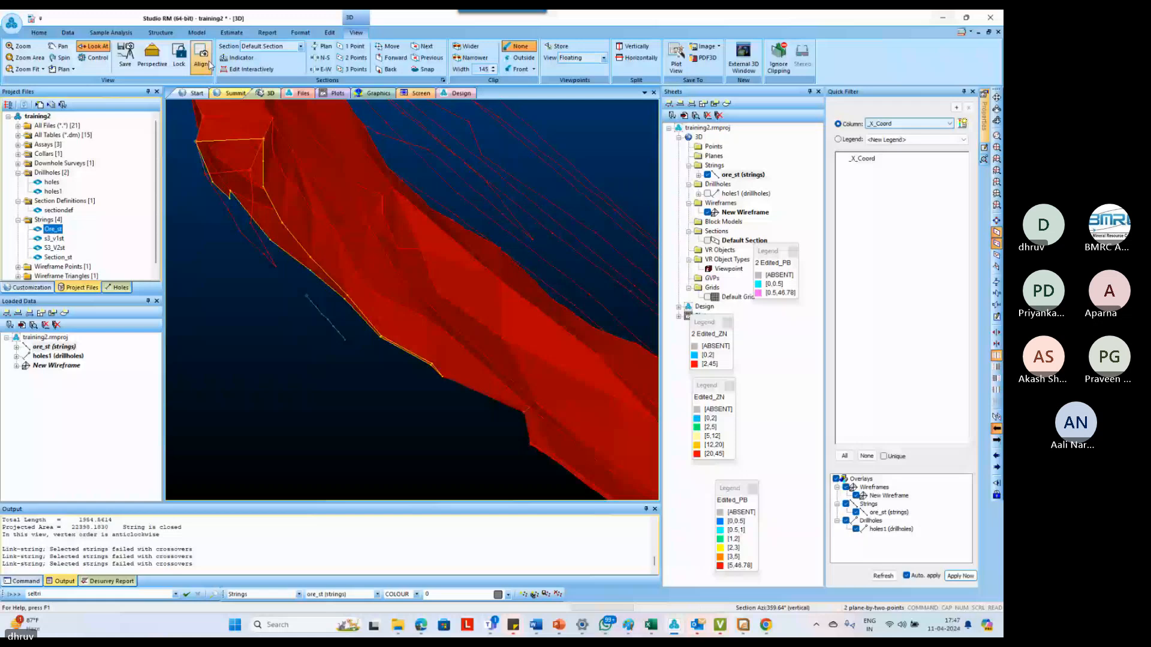
{"action": "key", "text": "u"}
{"action": "key", "text": "c"}
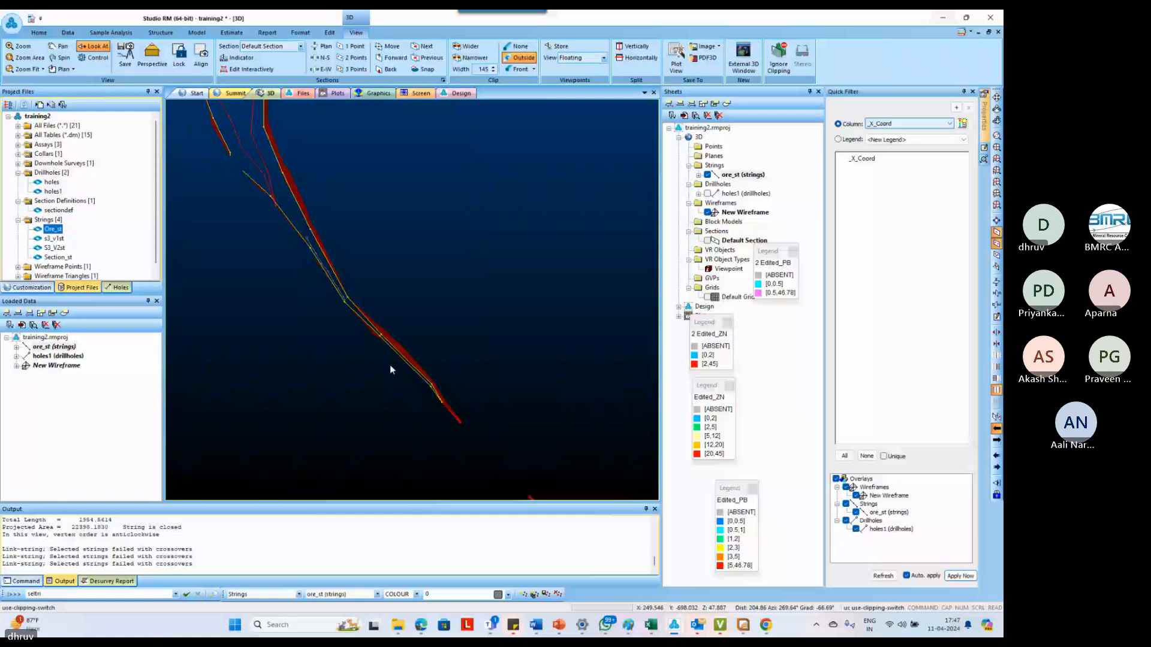
Digitize a new eight-point open string on the section, running just below the wireframe's edge outline
{"action": "scroll", "coordinate": [390, 365], "scroll_direction": "up", "scroll_amount": 3}
{"action": "key", "text": "n"}
{"action": "key", "text": "s"}
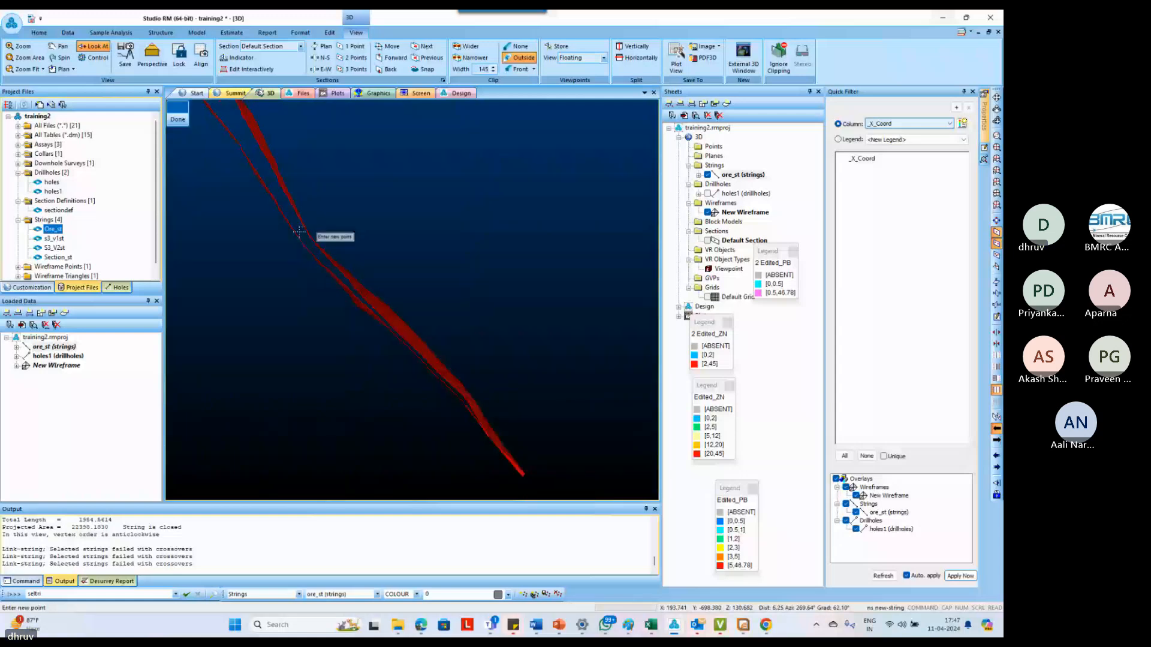
{"action": "left_click", "coordinate": [293, 220]}
{"action": "left_click", "coordinate": [308, 242]}
{"action": "left_click", "coordinate": [335, 274]}
{"action": "left_click", "coordinate": [372, 310]}
{"action": "left_click", "coordinate": [400, 339]}
{"action": "left_click", "coordinate": [437, 375]}
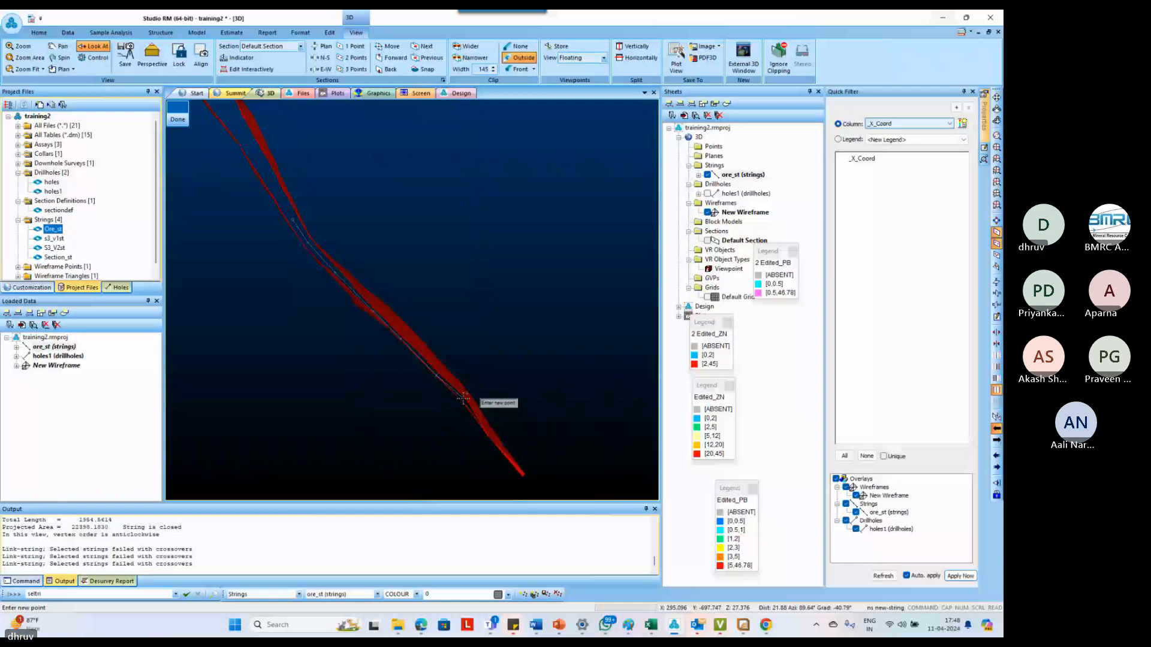
{"action": "left_click", "coordinate": [464, 398]}
{"action": "left_click", "coordinate": [482, 427]}
{"action": "key", "text": "Escape"}
{"action": "scroll", "coordinate": [493, 339], "scroll_direction": "down", "scroll_amount": 3}
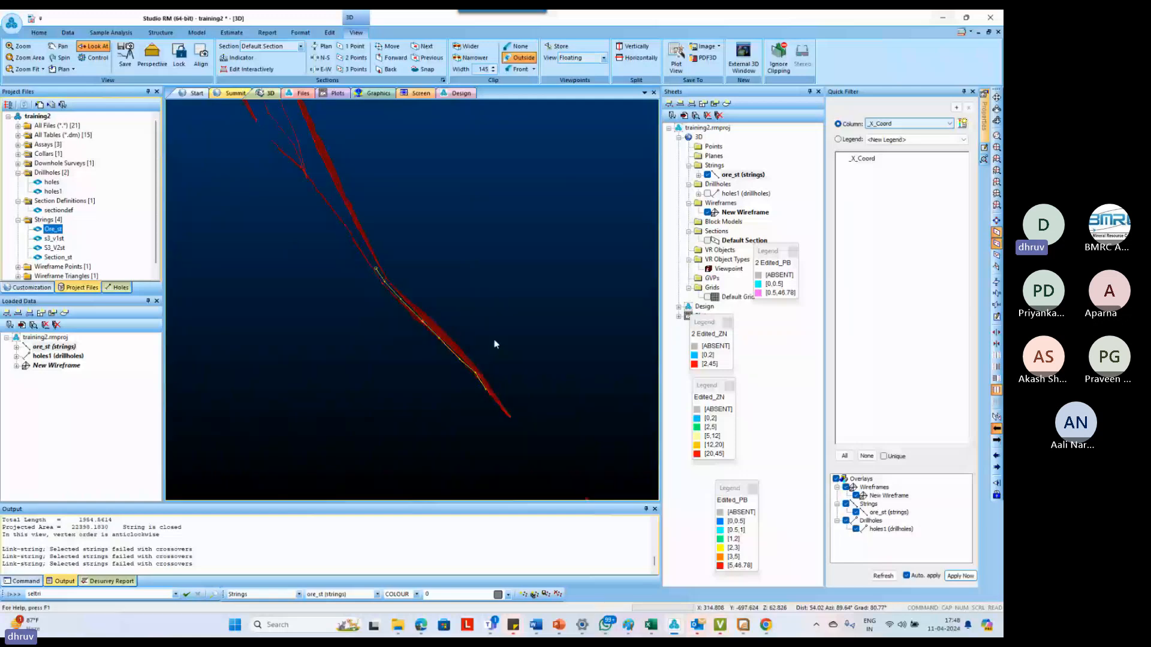
With a horizontal one-point section and clipping off, digitize a short dividing string across the wireframe's edge outline near the detached outline's tip
{"action": "left_click", "coordinate": [219, 68]}
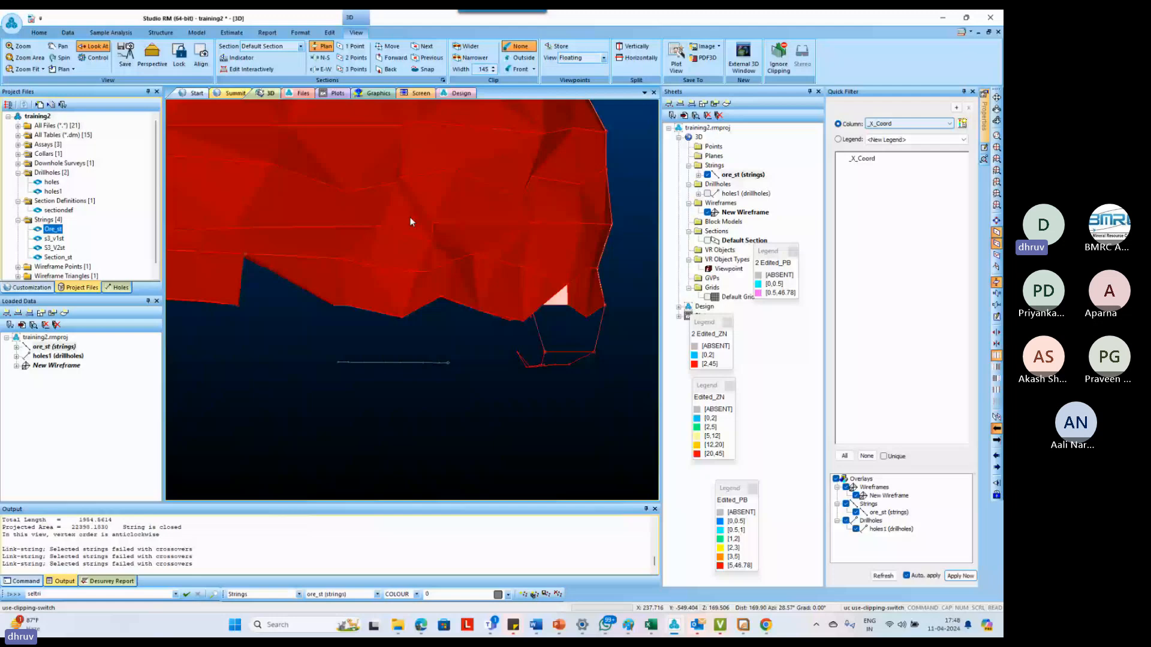
{"action": "left_click_drag", "start_coordinate": [411, 221], "coordinate": [365, 281], "text": "shift"}
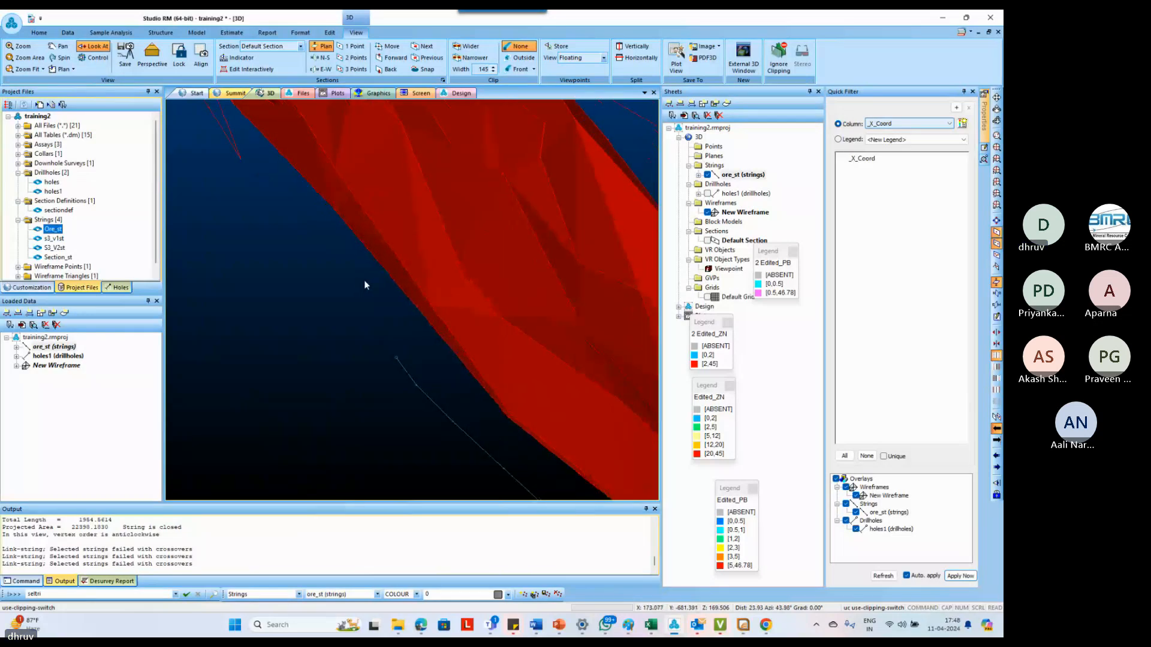
{"action": "left_click", "coordinate": [341, 218]}
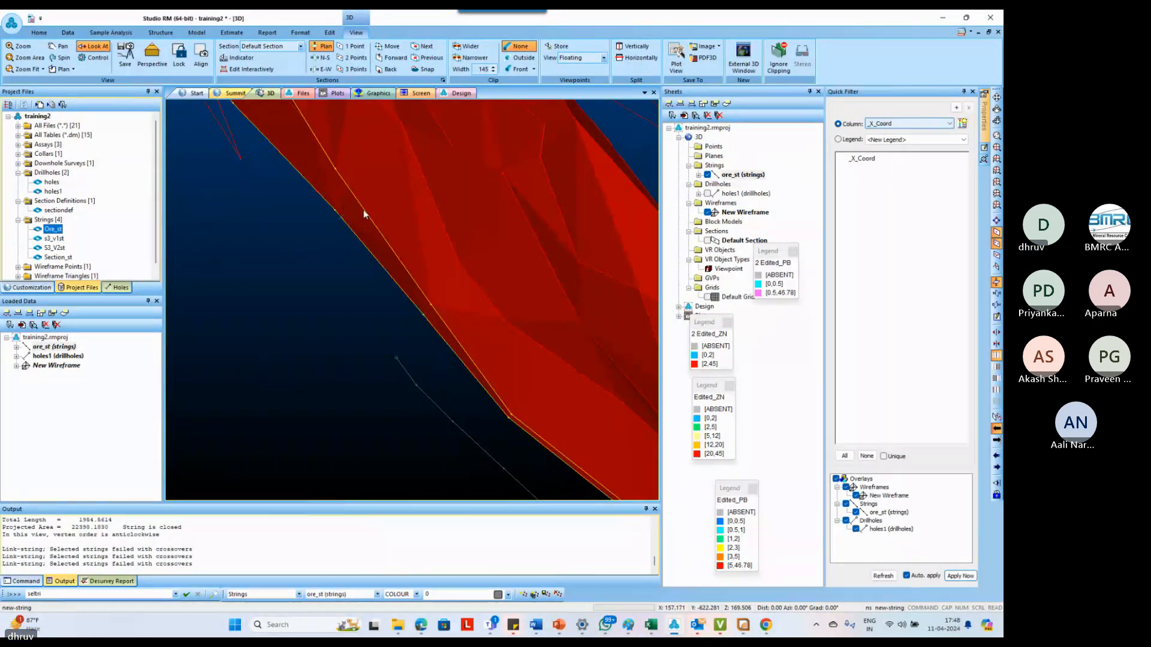
{"action": "key", "text": "n"}
{"action": "key", "text": "s"}
{"action": "left_click", "coordinate": [335, 168]}
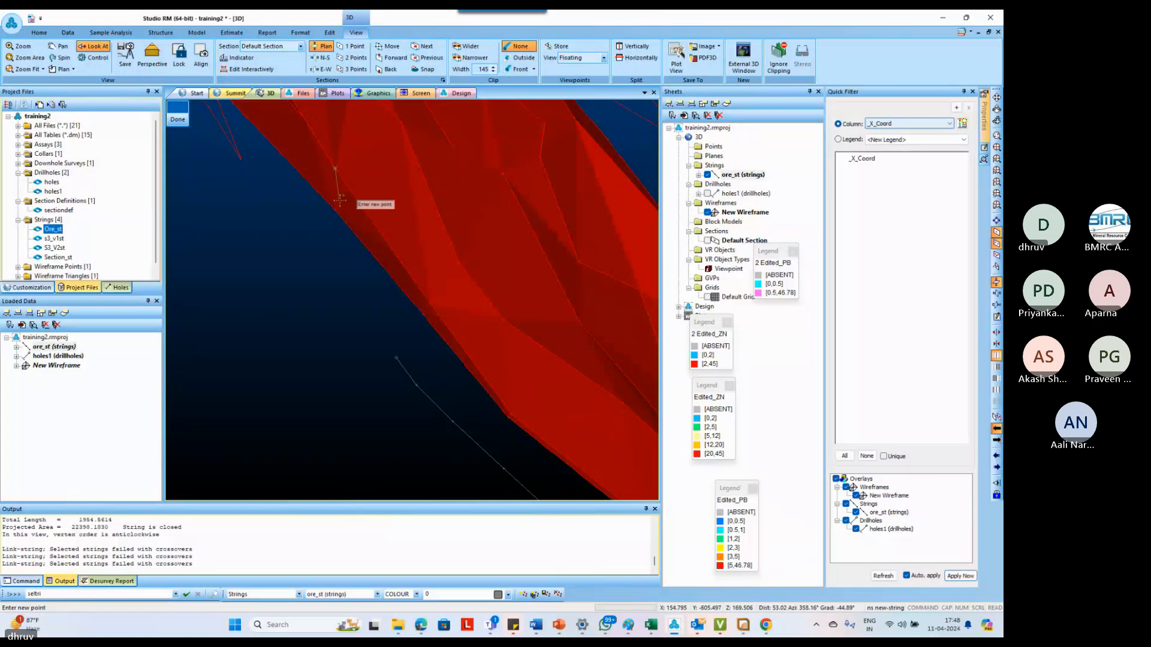
{"action": "key", "text": "Escape"}
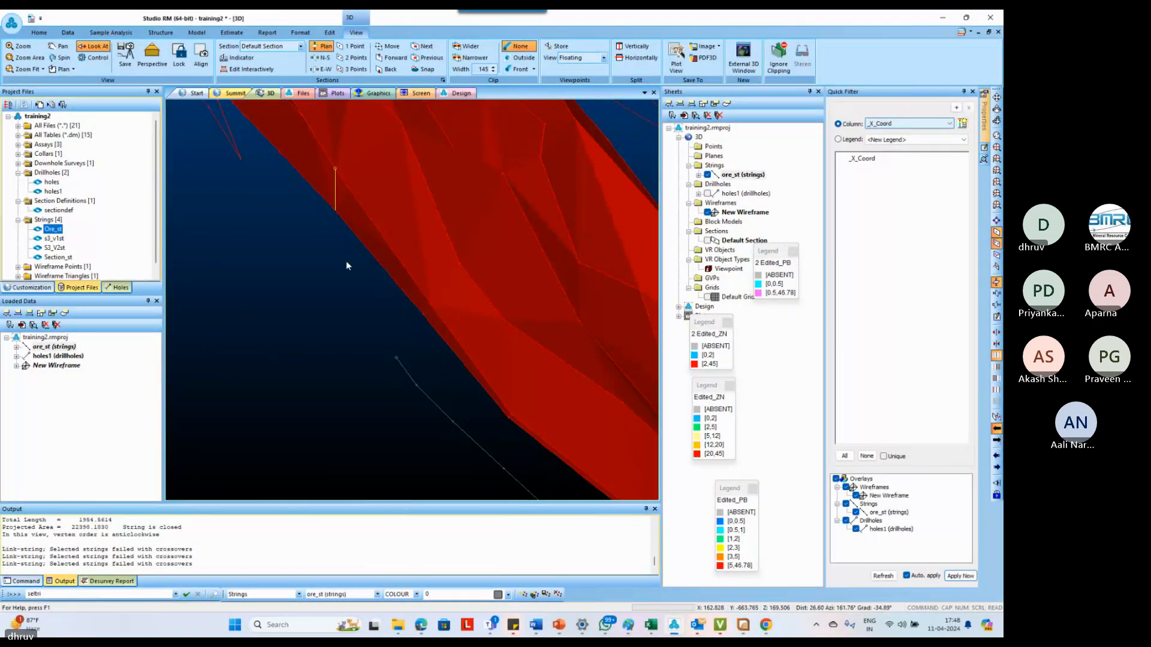
Link the detached outline to the matching part of the divided edge outline with link-boundary
{"action": "type", "text": "bo link-boundary"}
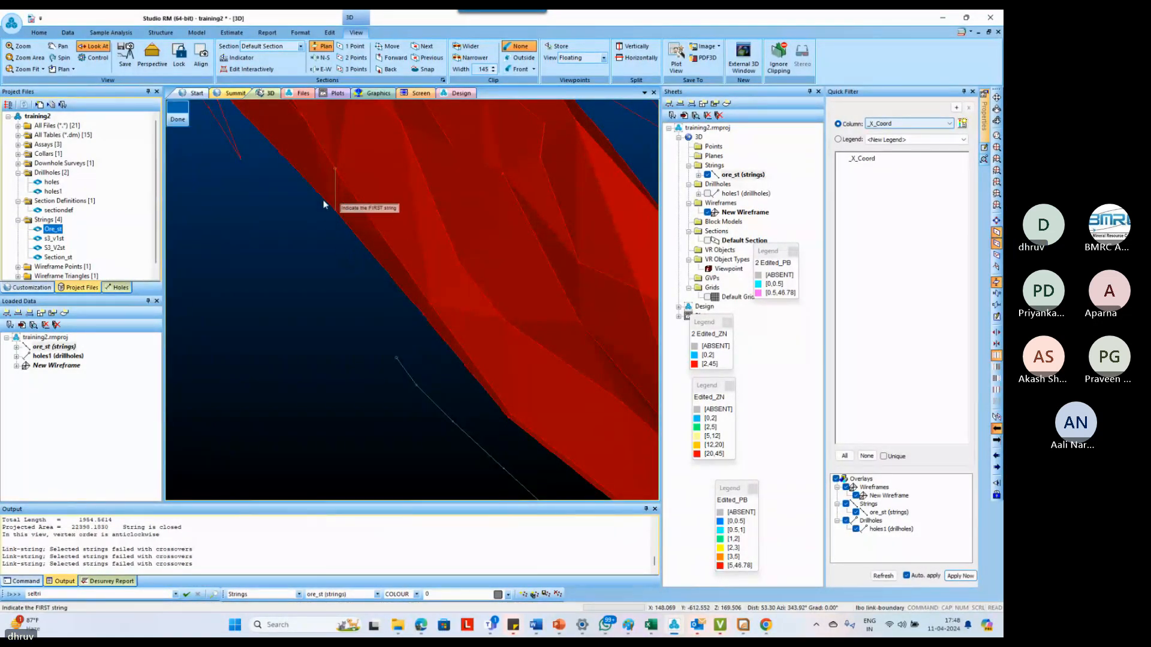
{"action": "left_click", "coordinate": [233, 139]}
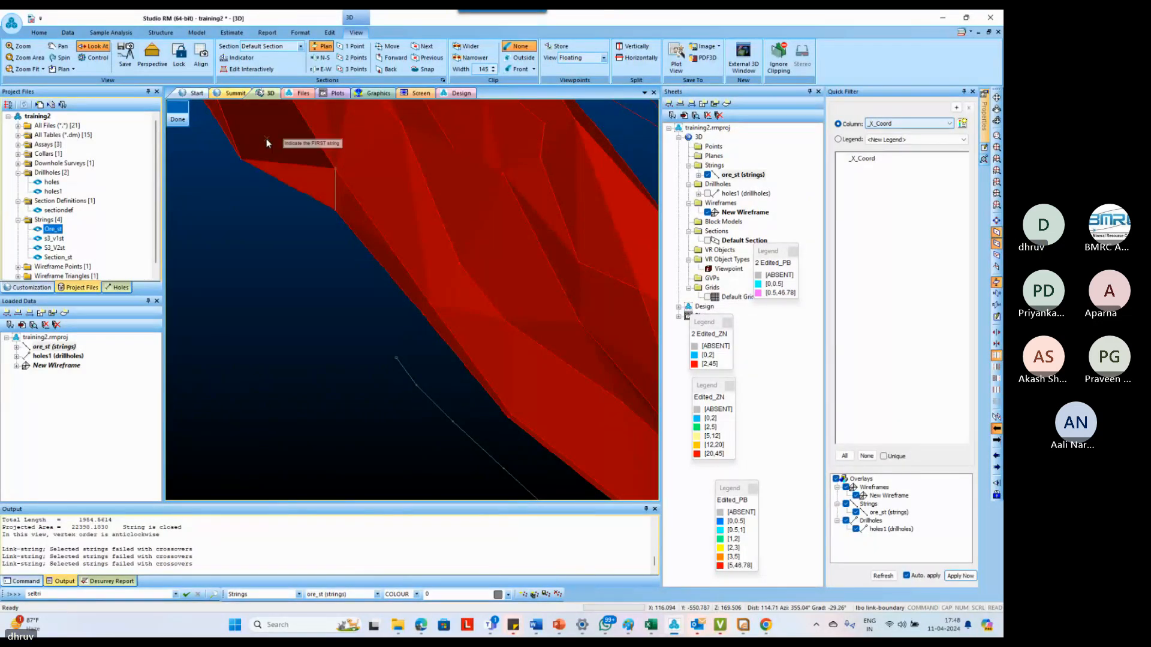
{"action": "key", "text": "Escape"}
{"action": "scroll", "coordinate": [290, 207], "scroll_direction": "down", "scroll_amount": 5}
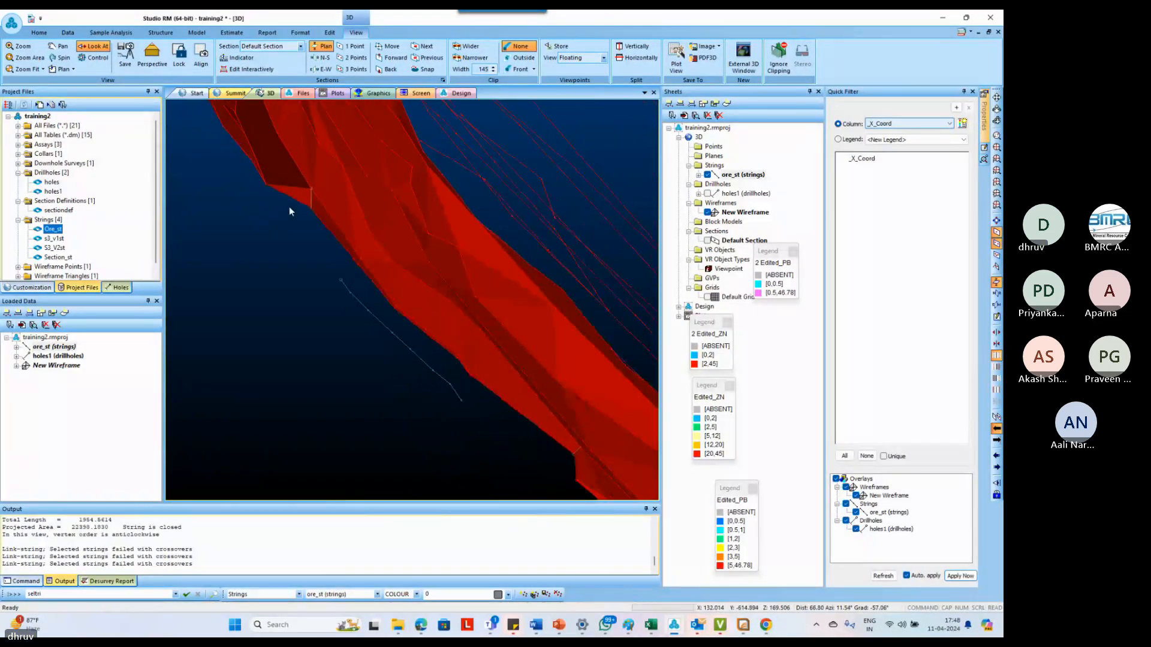
Link the wireframe's edge outline to the newly digitized open string with link-to-line
{"action": "scroll", "coordinate": [422, 390], "scroll_direction": "up", "scroll_amount": 4}
{"action": "left_click_drag", "start_coordinate": [386, 265], "coordinate": [367, 270], "text": "shift"}
{"action": "left_click_drag", "start_coordinate": [362, 223], "coordinate": [365, 218], "text": "shift"}
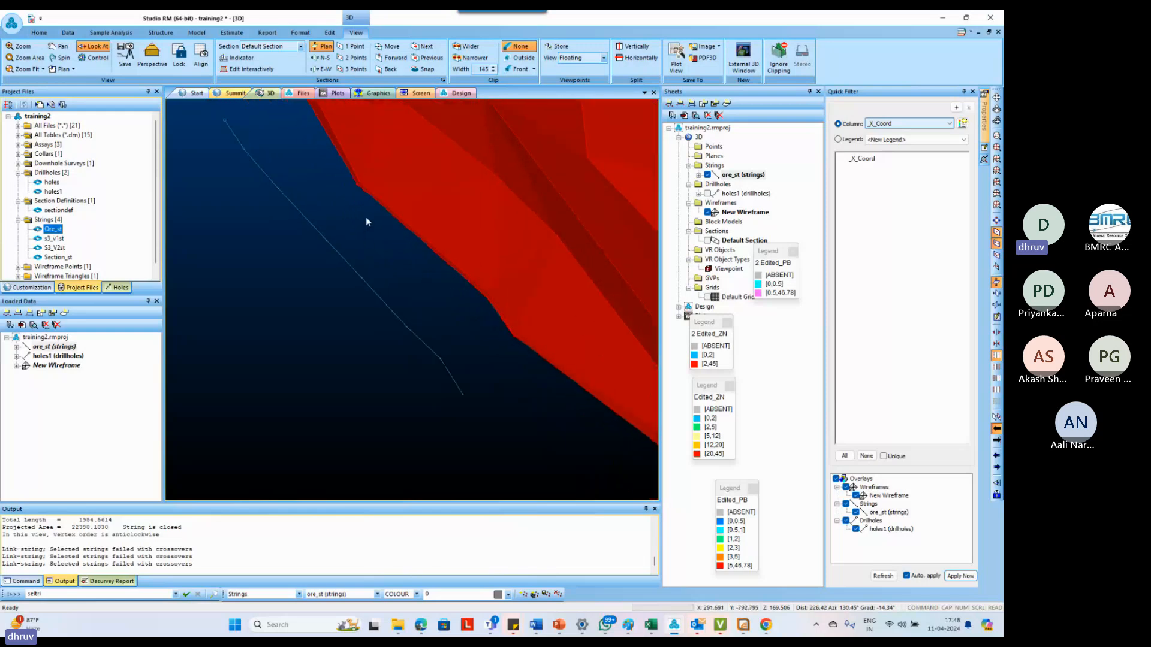
{"action": "key", "text": "l"}
{"action": "key", "text": "l"}
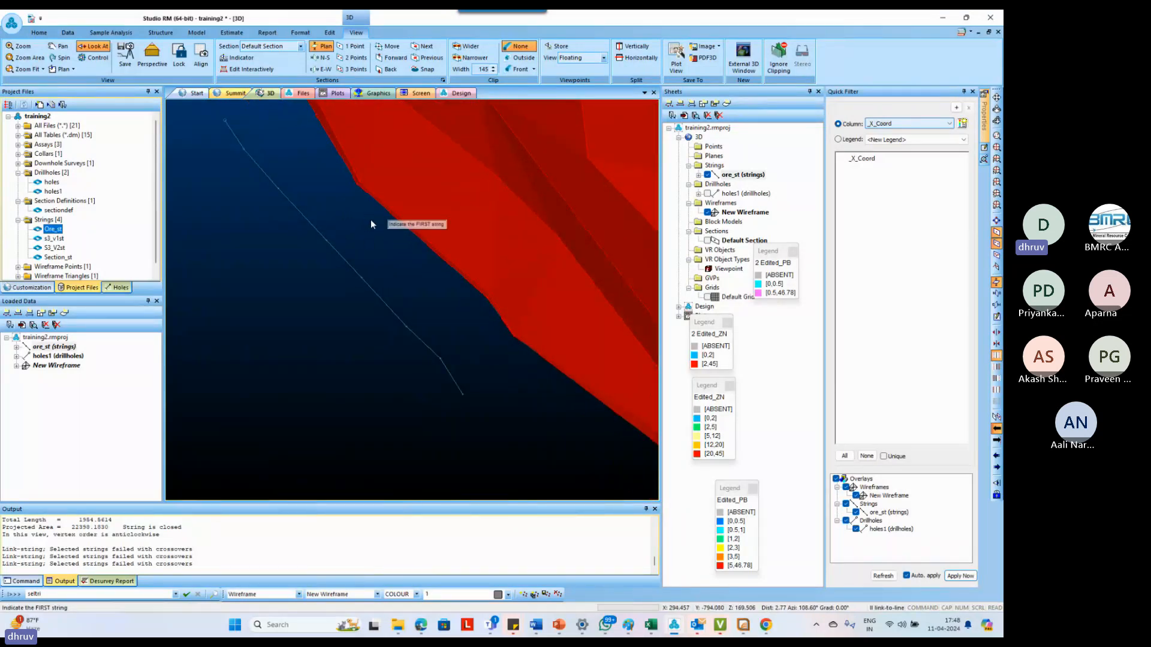
{"action": "left_click", "coordinate": [371, 192]}
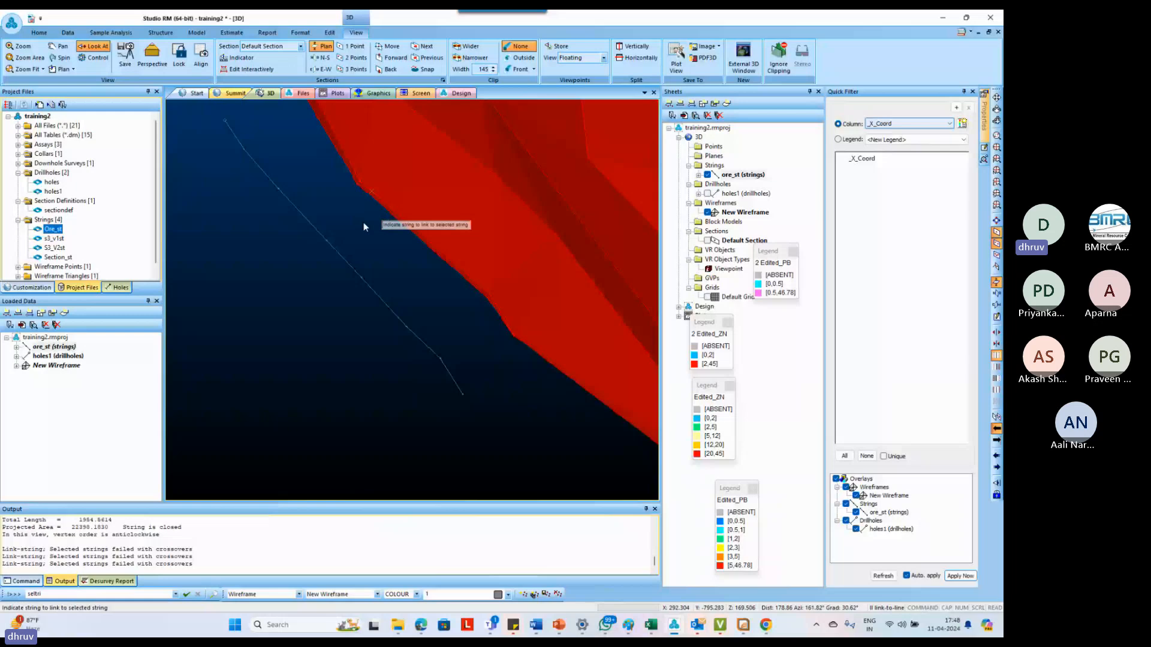
{"action": "left_click", "coordinate": [342, 256]}
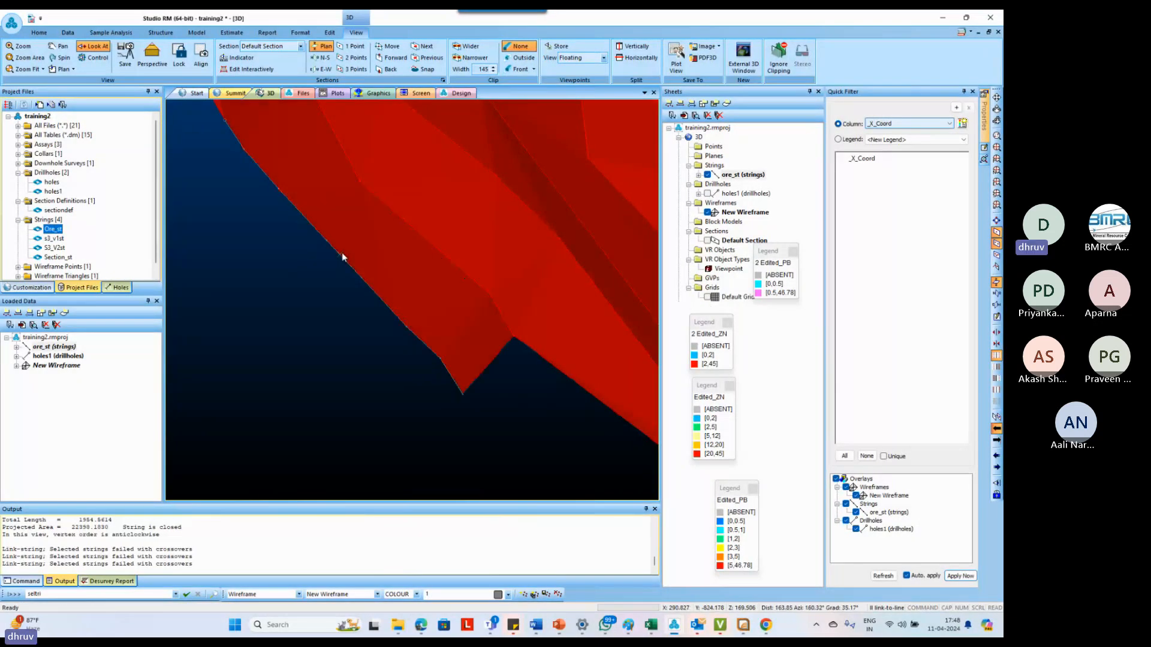
{"action": "scroll", "coordinate": [352, 306], "scroll_direction": "down", "scroll_amount": 4}
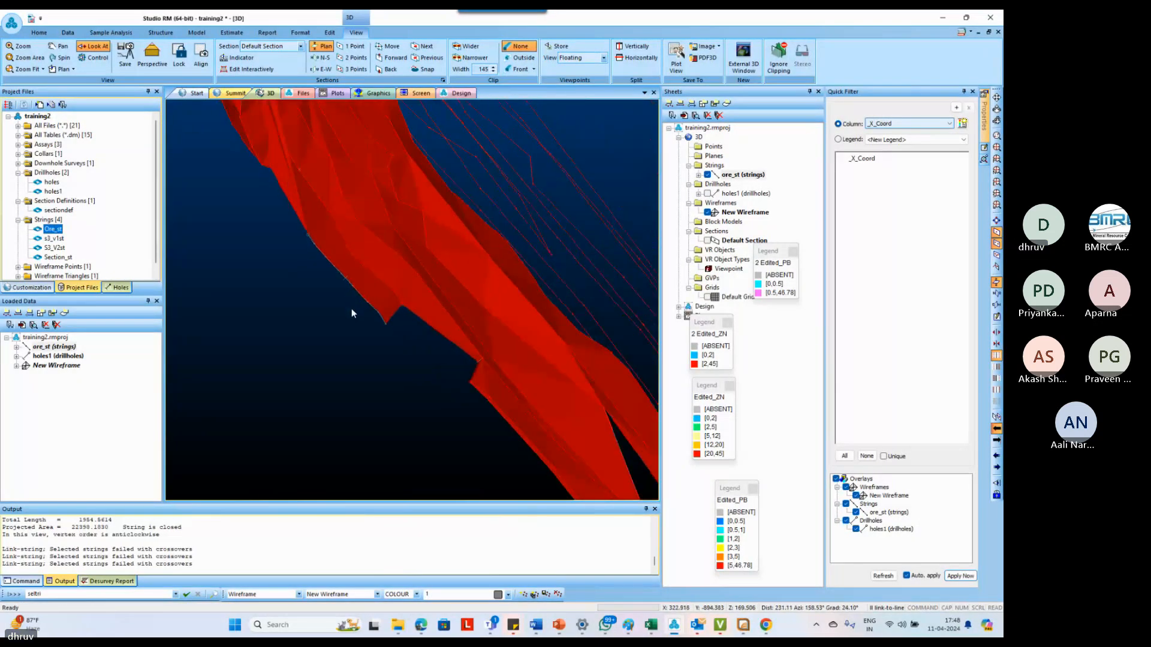
{"action": "scroll", "coordinate": [352, 303], "scroll_direction": "up", "scroll_amount": 2}
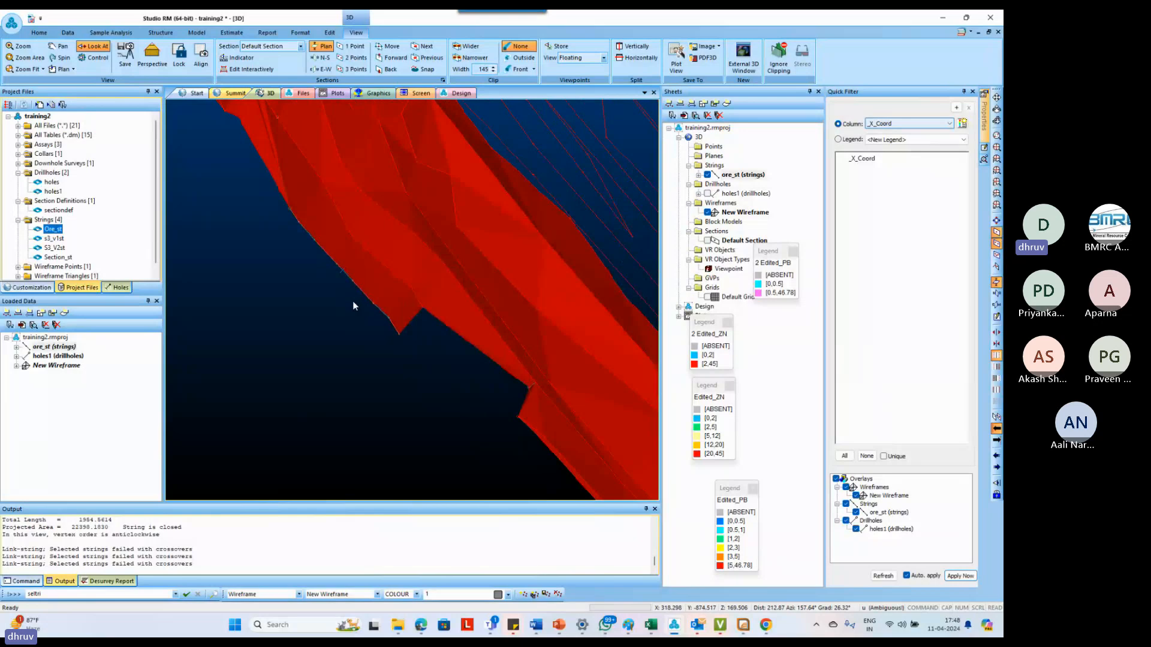
{"action": "key", "text": "l"}
{"action": "key", "text": "l"}
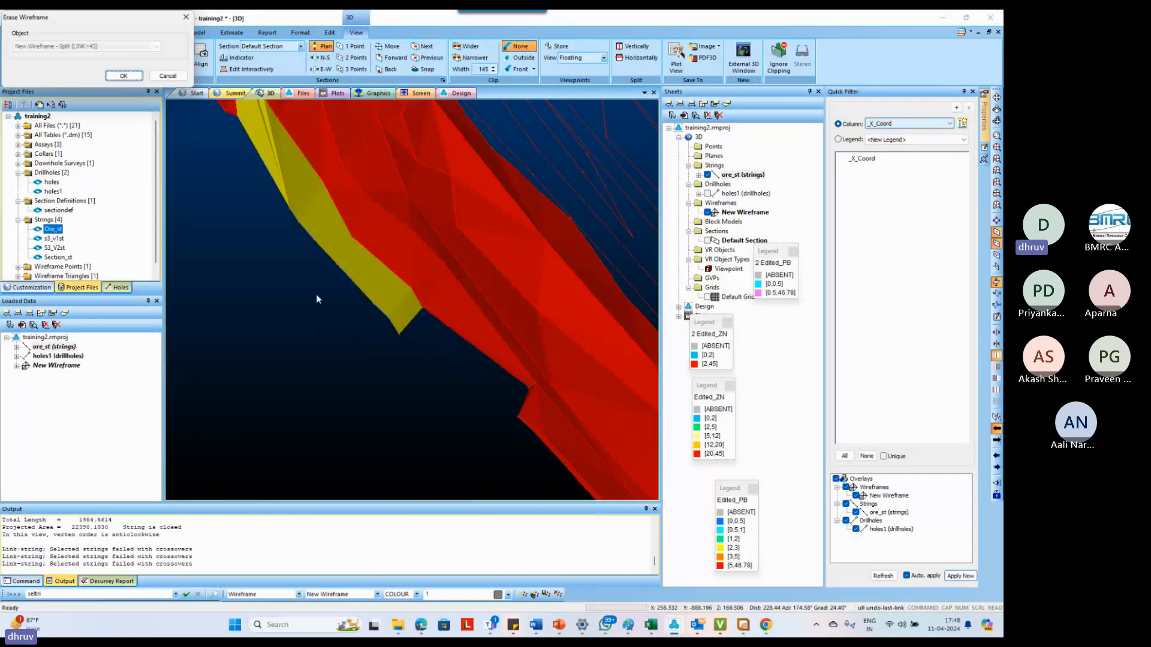
{"action": "left_click", "coordinate": [172, 79]}
{"action": "scroll", "coordinate": [319, 316], "scroll_direction": "down", "scroll_amount": 4}
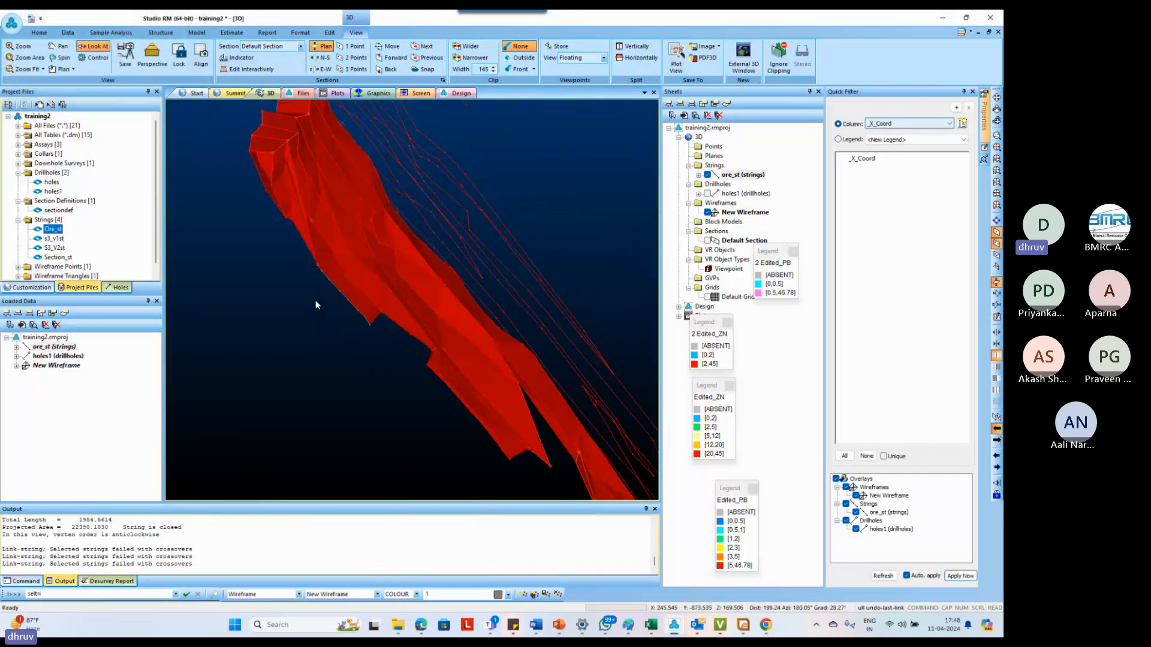
{"action": "scroll", "coordinate": [316, 258], "scroll_direction": "up", "scroll_amount": 2}
{"action": "scroll", "coordinate": [325, 284], "scroll_direction": "down", "scroll_amount": 2}
{"action": "scroll", "coordinate": [280, 127], "scroll_direction": "up", "scroll_amount": 2}
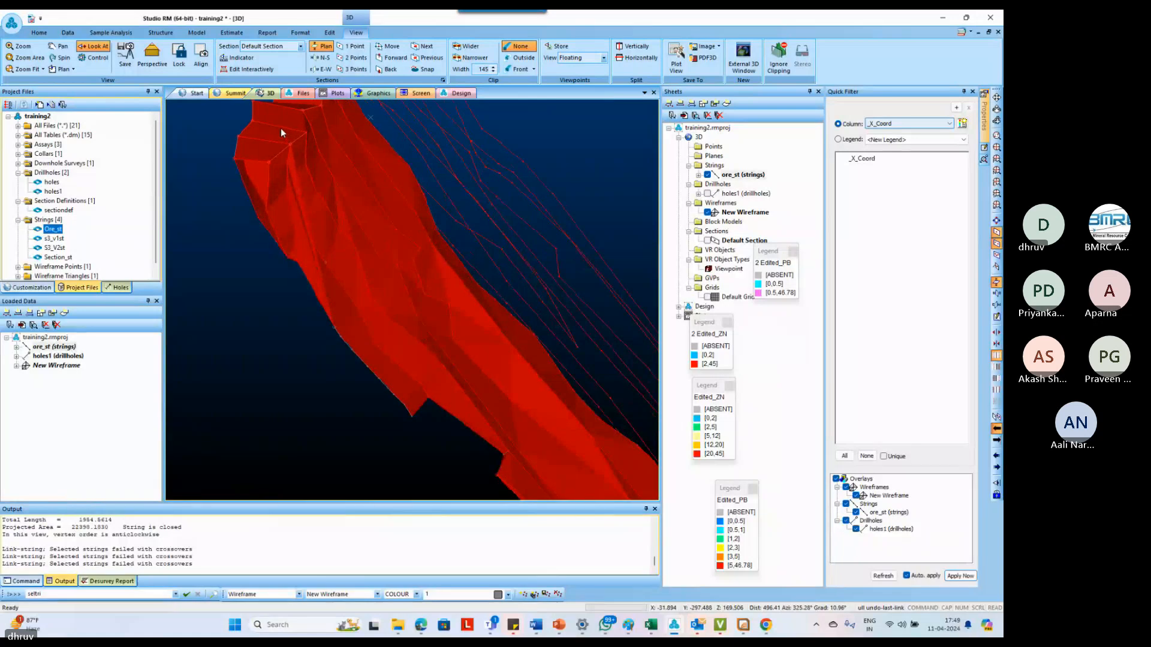
Undo the last link between the edge outline and the new open string, keeping the earlier boundary link
{"action": "key", "text": "o"}
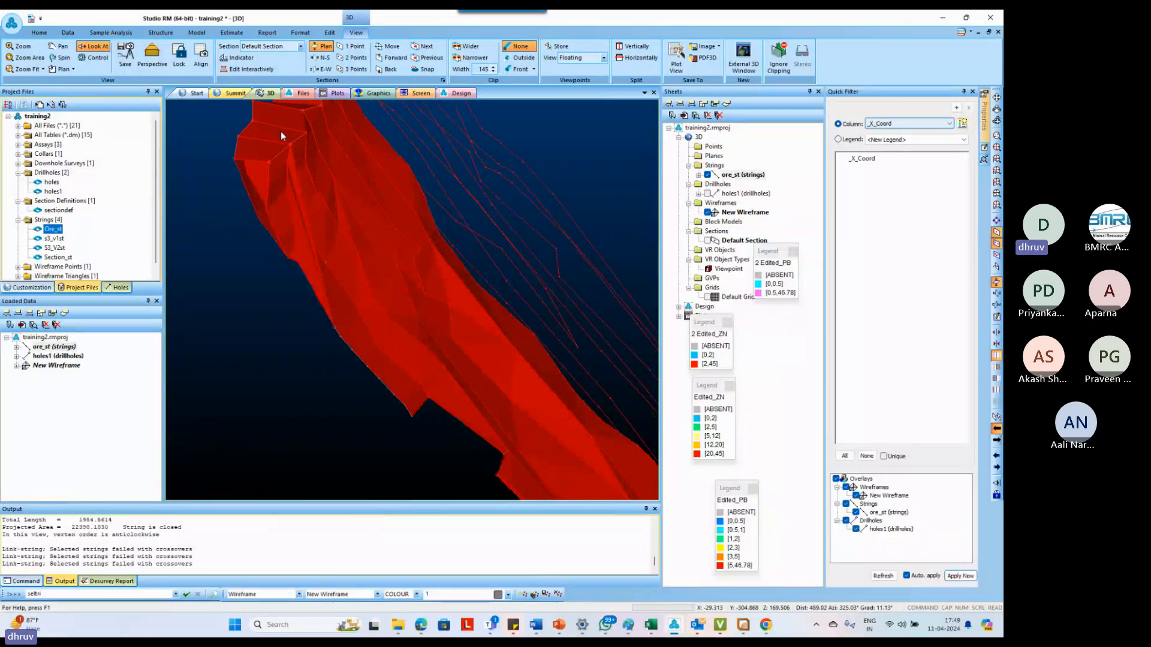
{"action": "key", "text": "u"}
{"action": "key", "text": "l"}
{"action": "key", "text": "l"}
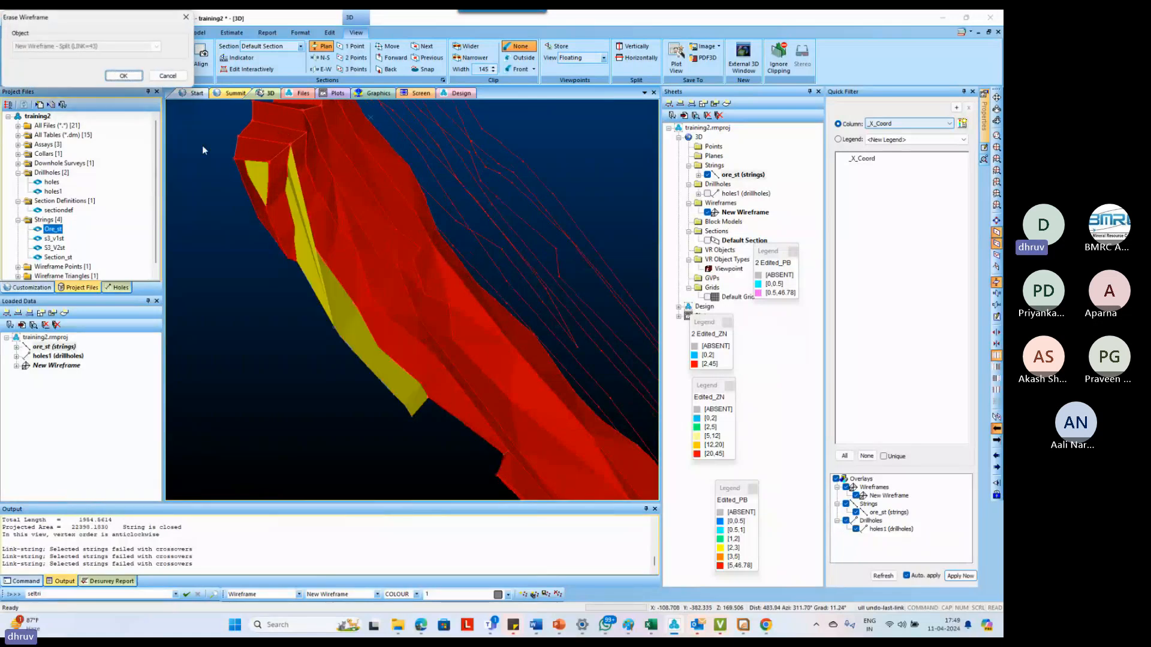
{"action": "left_click", "coordinate": [126, 77]}
{"action": "left_click", "coordinate": [146, 78]}
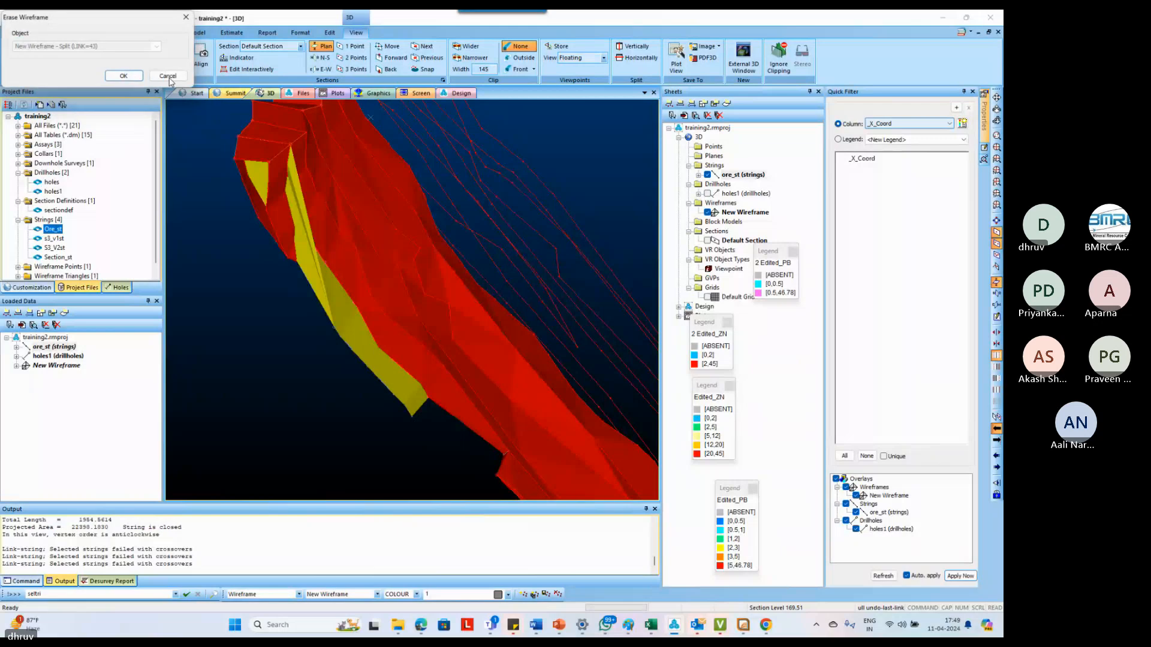
{"action": "left_click", "coordinate": [168, 77]}
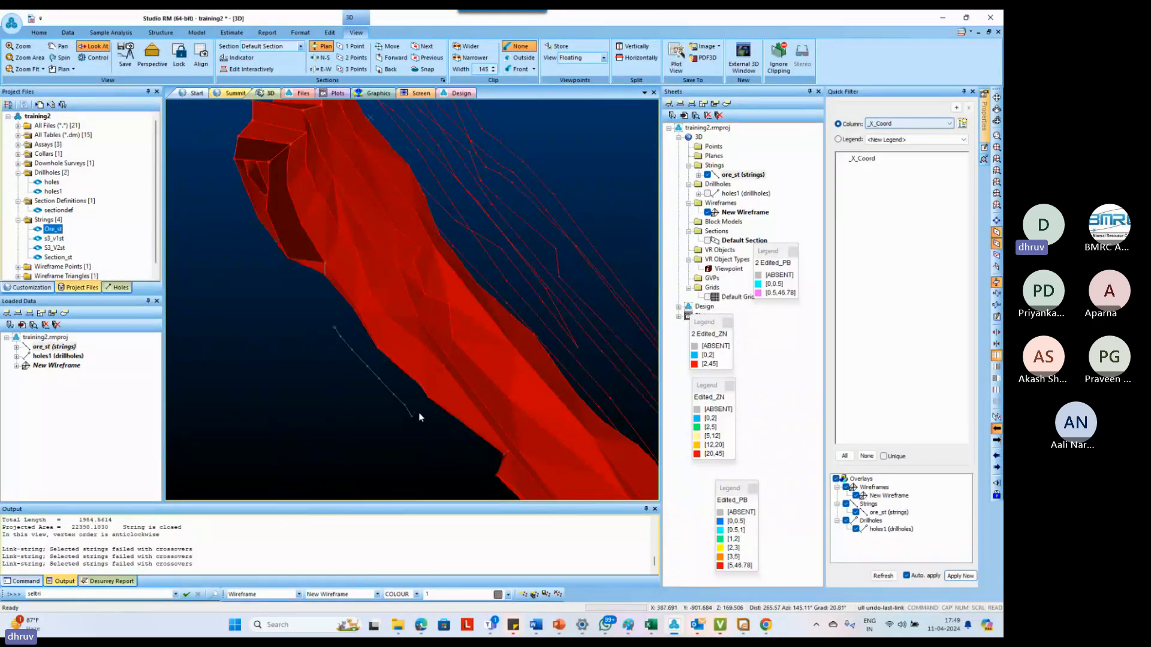
Link the remaining part of the divided edge outline to the new open string with link-boundary-to-line
{"action": "scroll", "coordinate": [419, 413], "scroll_direction": "up", "scroll_amount": 2}
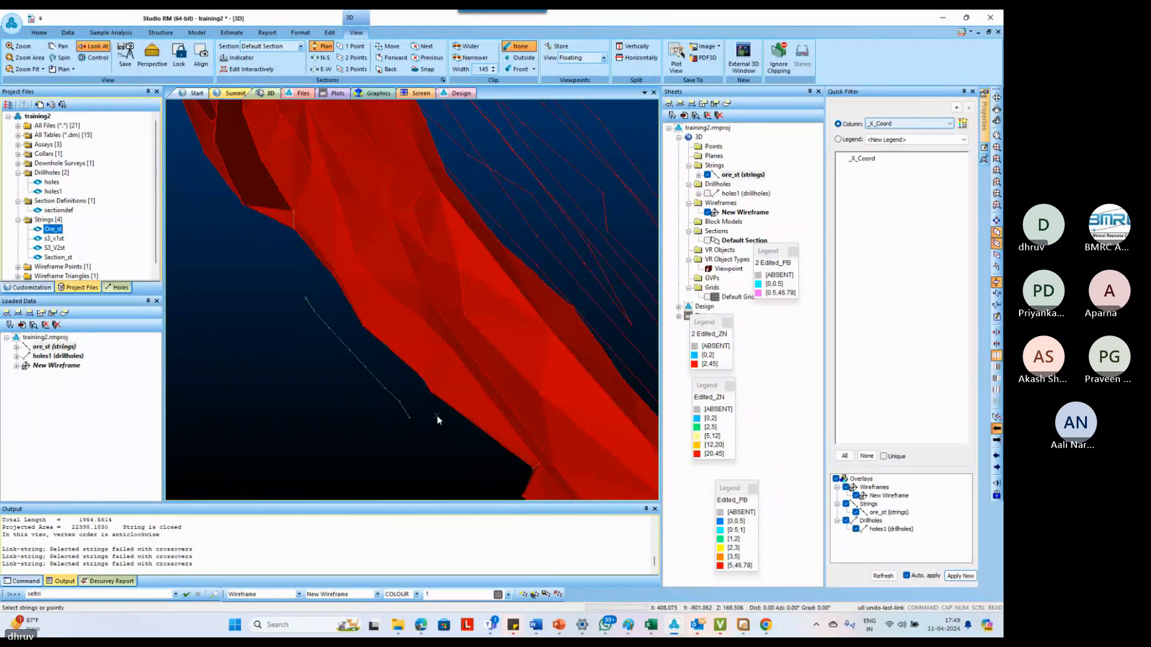
{"action": "key", "text": "b"}
{"action": "key", "text": "l"}
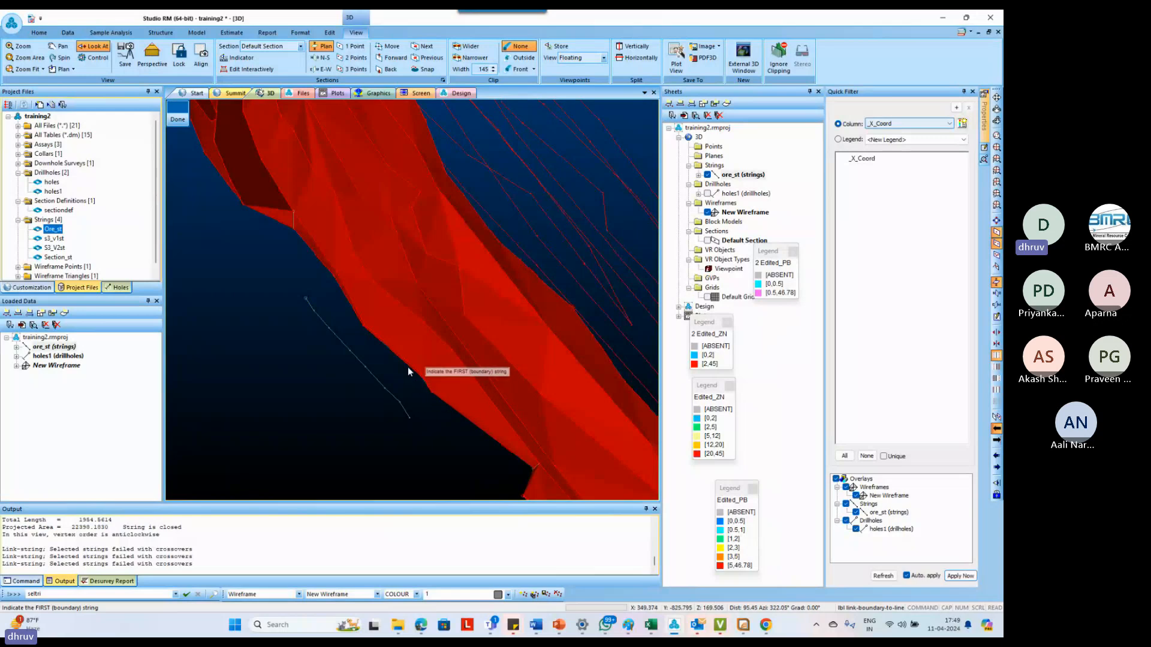
{"action": "left_click", "coordinate": [384, 387]}
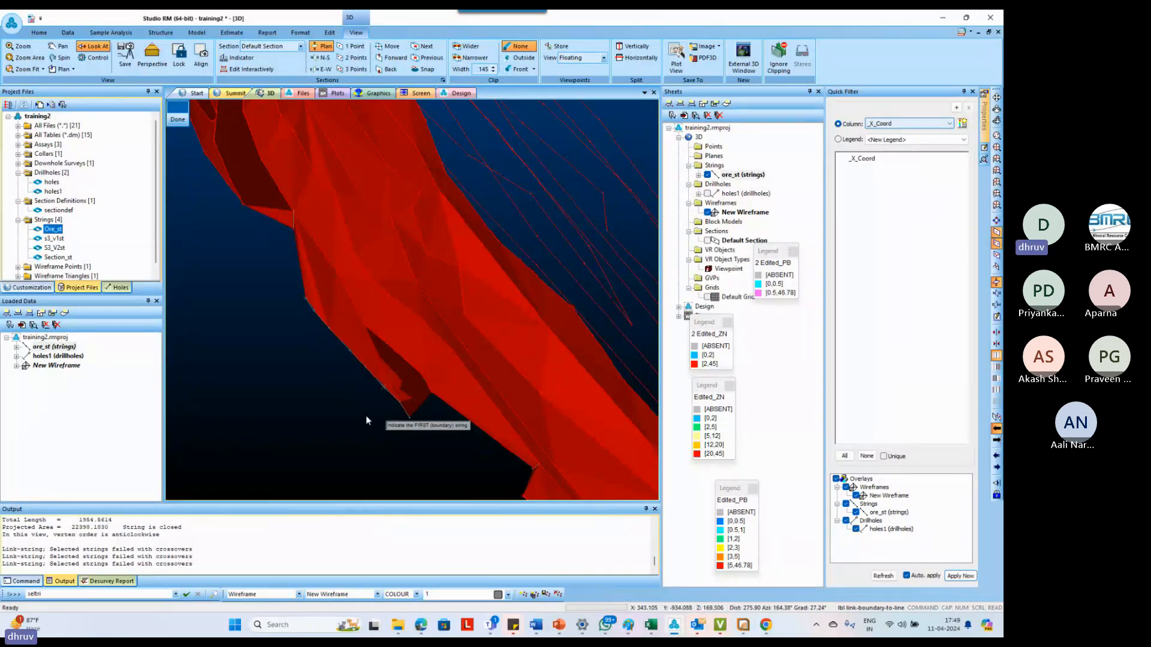
{"action": "key", "text": "Escape"}
{"action": "left_click_drag", "start_coordinate": [373, 415], "coordinate": [384, 377], "text": "shift"}
{"action": "scroll", "coordinate": [366, 296], "scroll_direction": "up", "scroll_amount": 9}
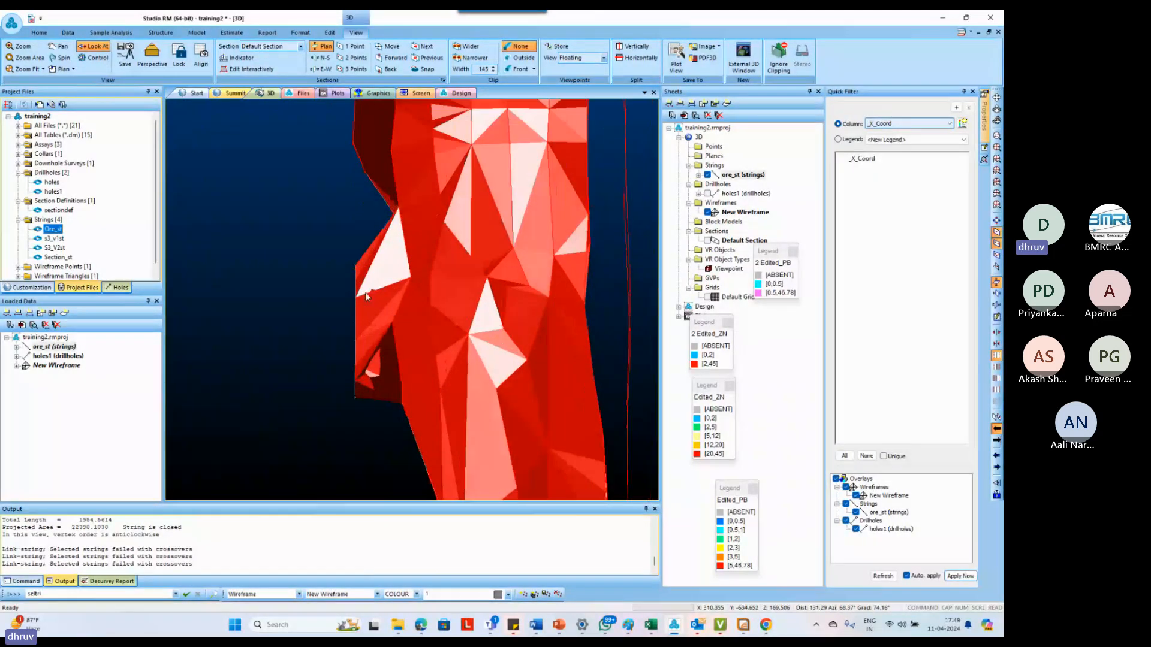
{"action": "left_click_drag", "start_coordinate": [371, 312], "coordinate": [443, 152], "text": "shift"}
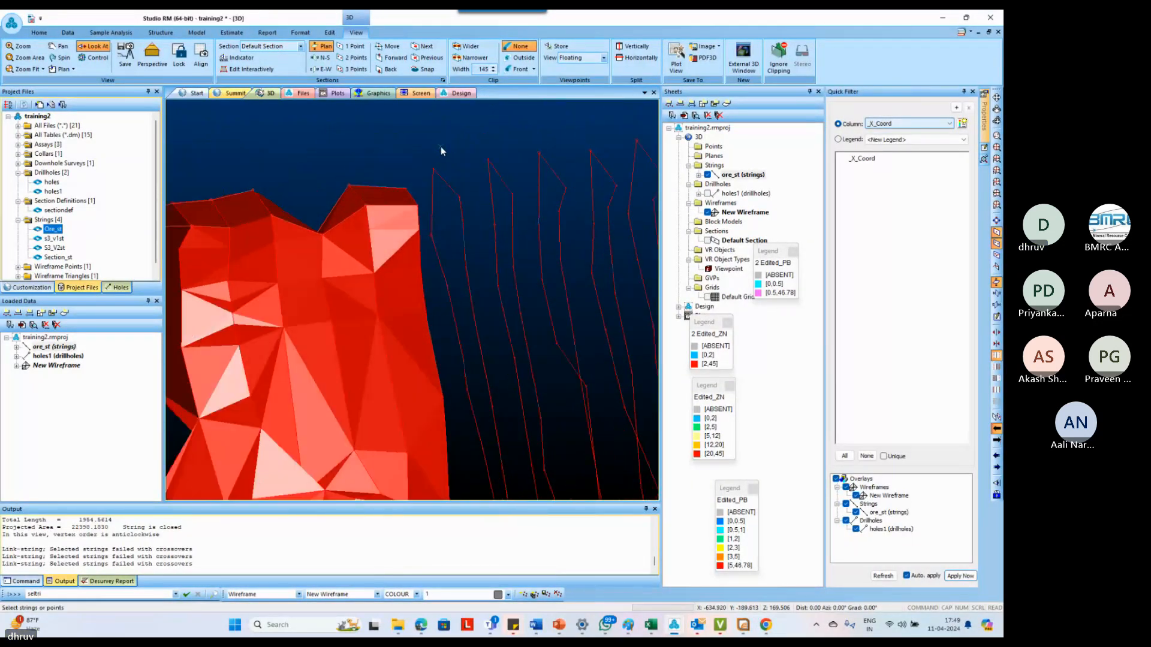
Create a tag string from the topmost corner of the wireframe's edge through the peak points of the remaining section outlines
{"action": "type", "text": "tgs create-tag-string"}
{"action": "left_click", "coordinate": [408, 186]}
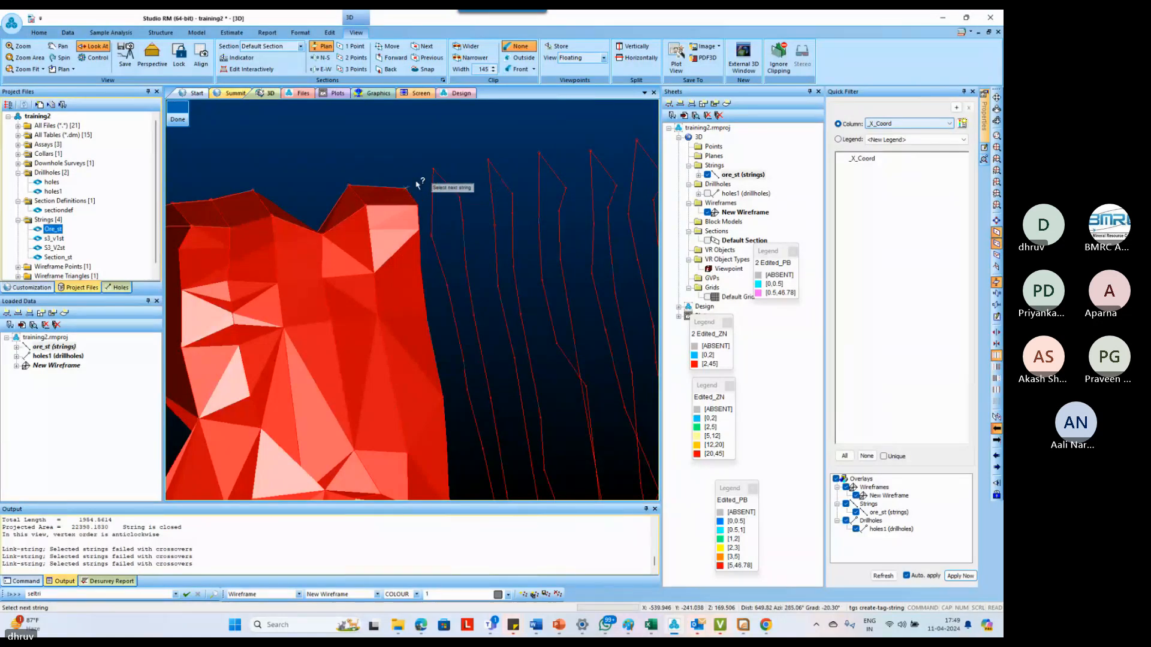
{"action": "left_click", "coordinate": [431, 169]}
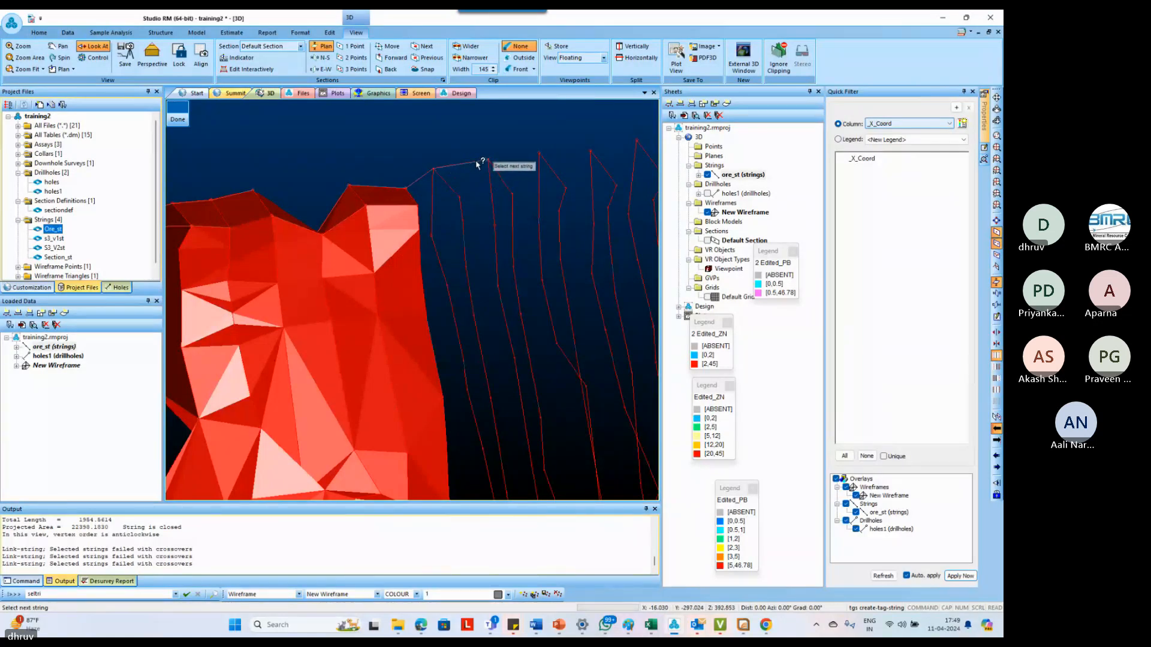
{"action": "left_click", "coordinate": [488, 159]}
{"action": "left_click", "coordinate": [588, 152]}
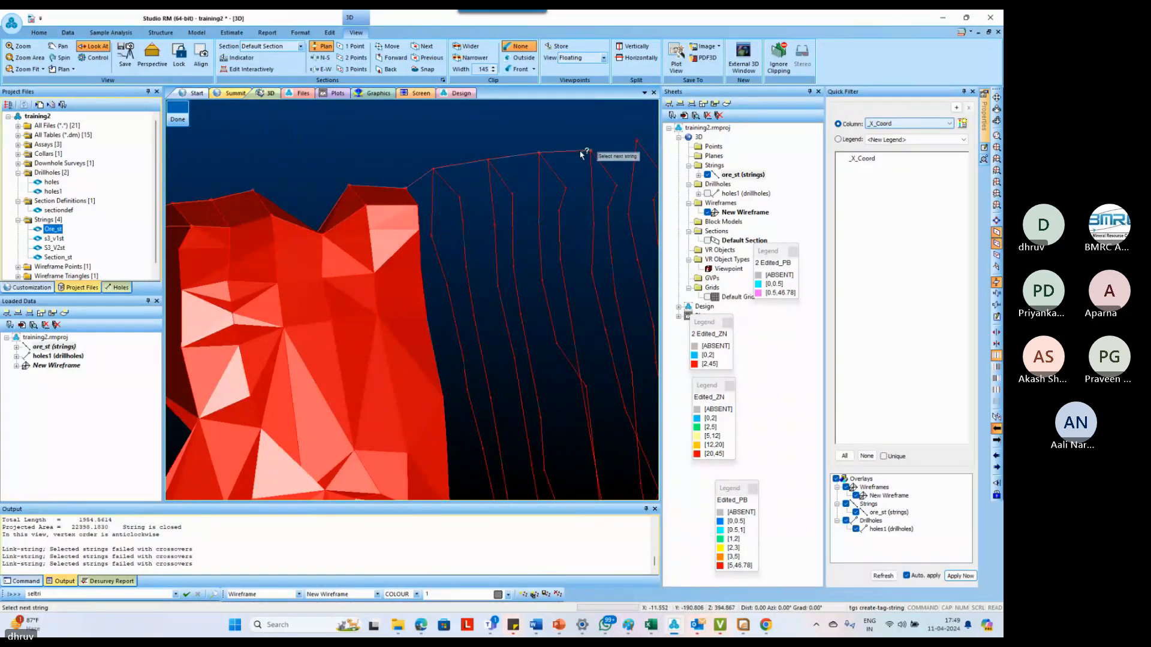
{"action": "scroll", "coordinate": [574, 157], "scroll_direction": "down", "scroll_amount": 5}
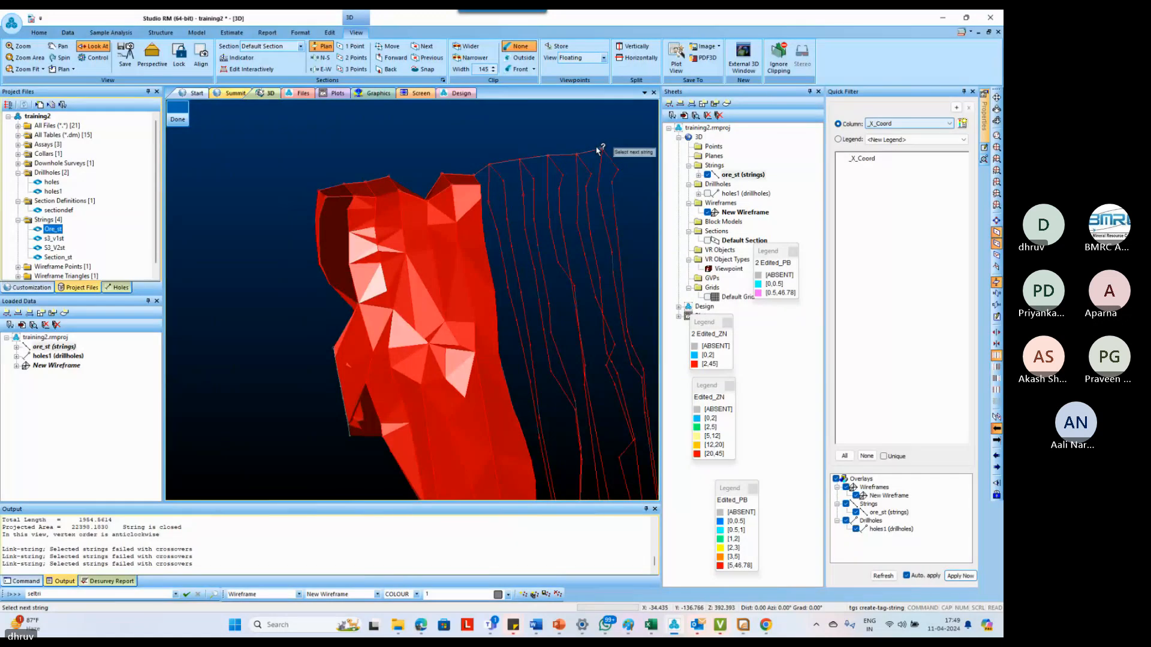
{"action": "left_click", "coordinate": [596, 150]}
{"action": "scroll", "coordinate": [639, 183], "scroll_direction": "up", "scroll_amount": 4}
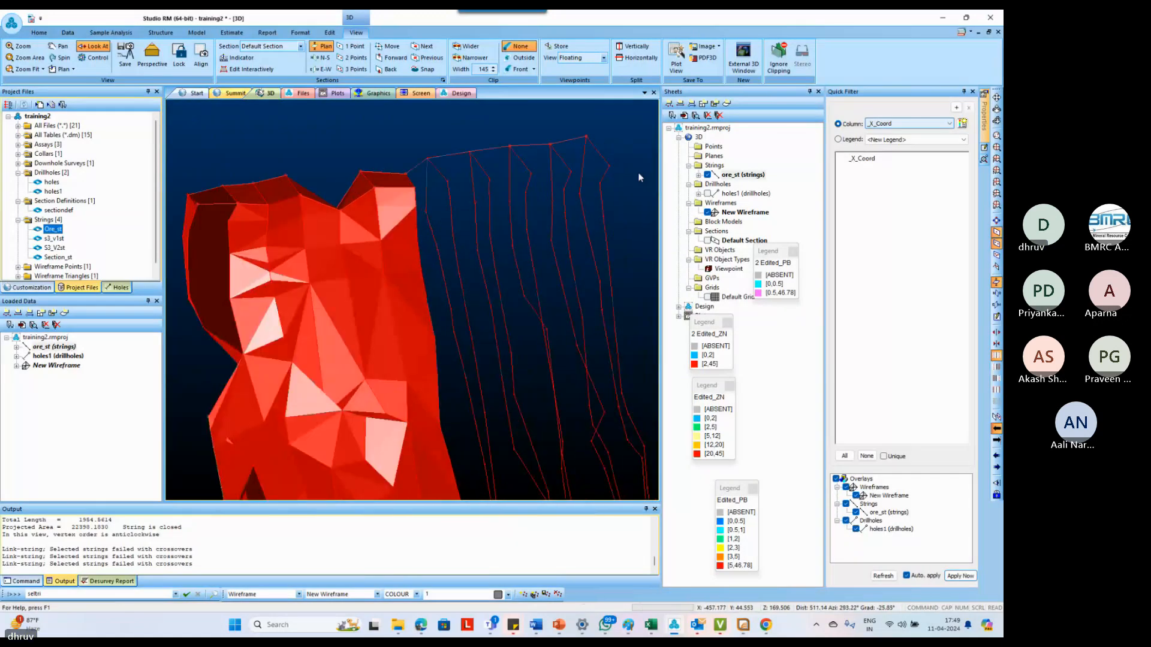
Create a second tag string from the wireframe's upper edge corner through the matching shoulder points just below the outlines' peaks
{"action": "type", "text": "tgs create-tag-string"}
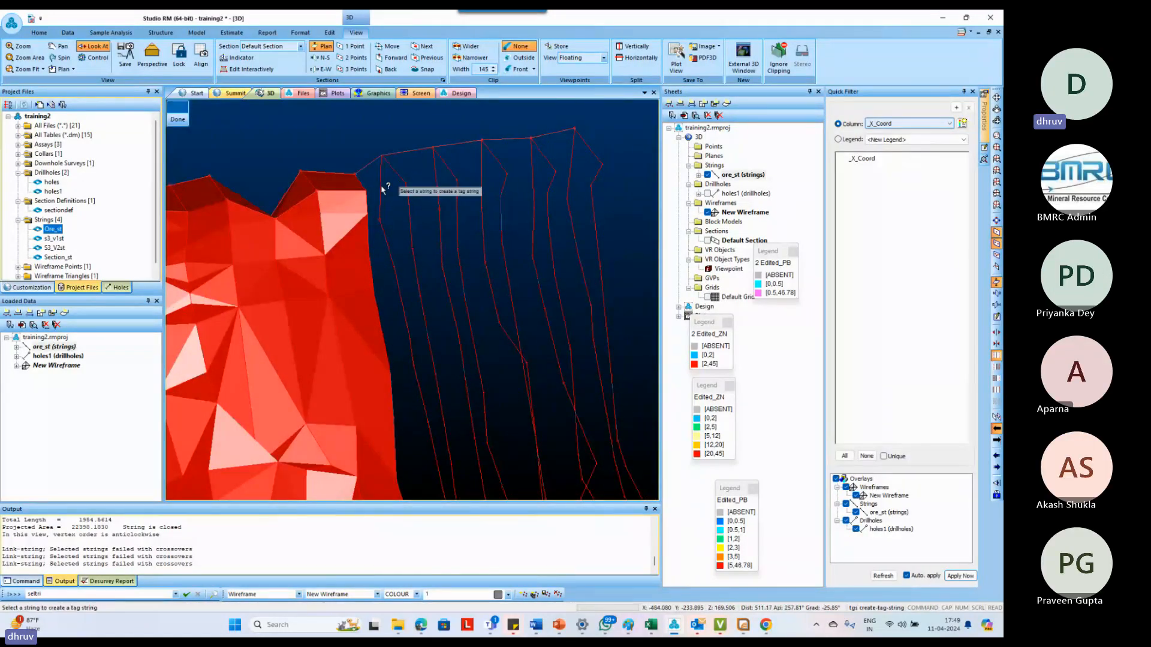
{"action": "left_click", "coordinate": [366, 191]}
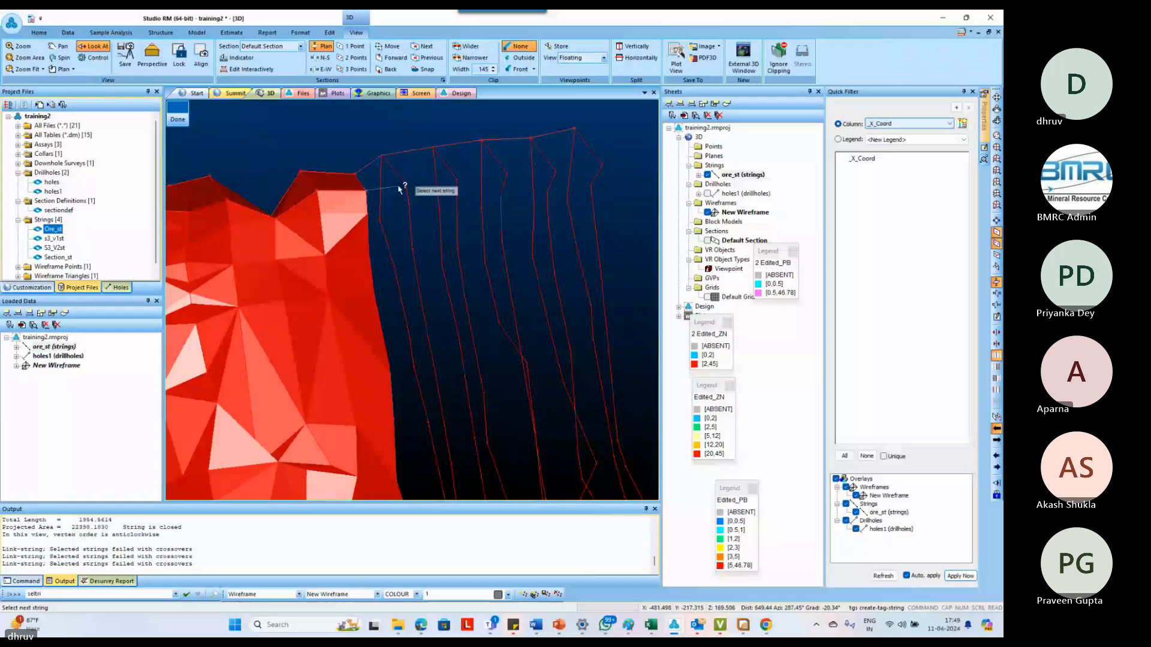
{"action": "left_click", "coordinate": [457, 179]}
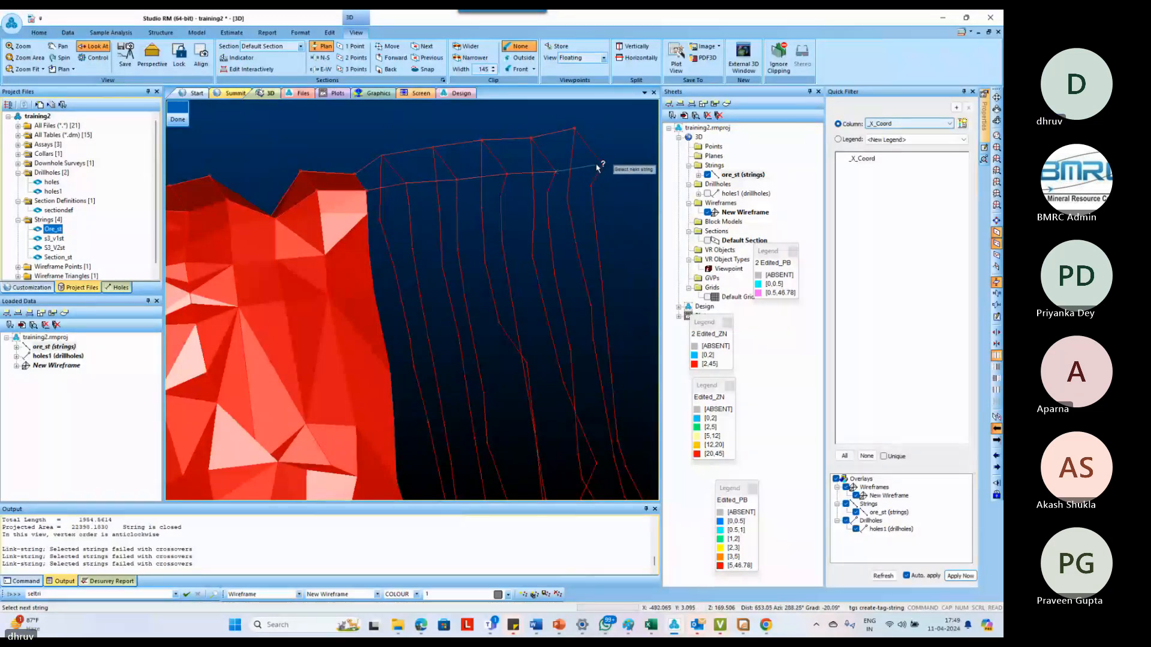
{"action": "left_click", "coordinate": [597, 166]}
{"action": "key", "text": "Escape"}
Create a tag string from the wireframe's lowest edge corner through the lower end points of the remaining section outlines
{"action": "scroll", "coordinate": [571, 207], "scroll_direction": "down", "scroll_amount": 3}
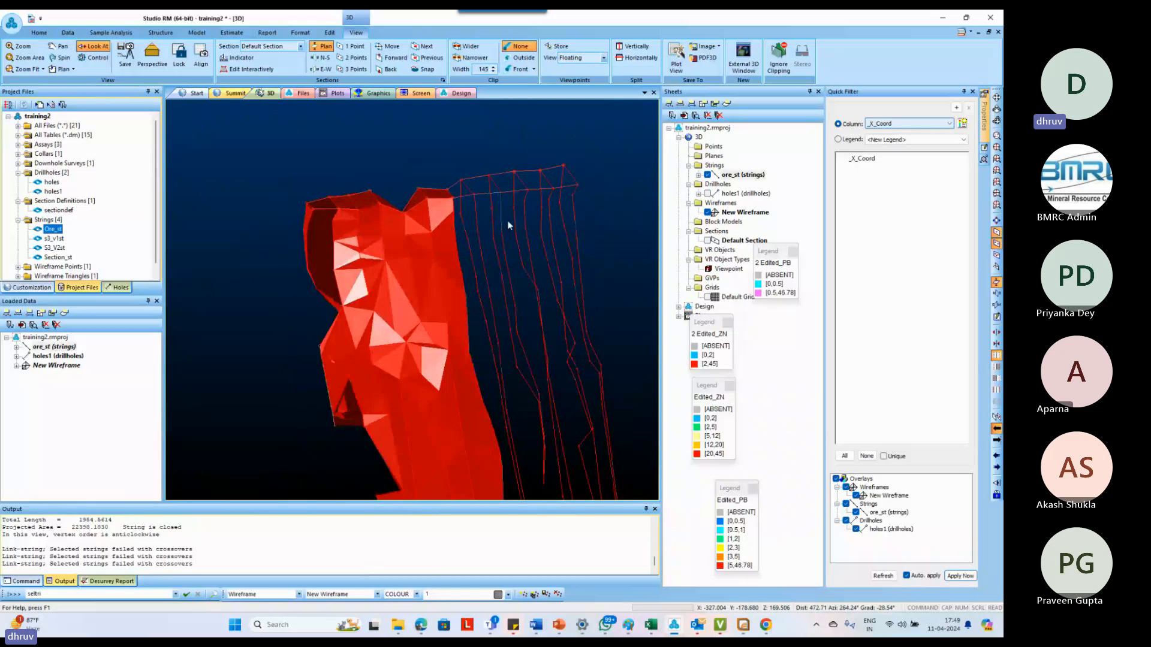
{"action": "scroll", "coordinate": [496, 235], "scroll_direction": "down", "scroll_amount": 4}
{"action": "scroll", "coordinate": [485, 215], "scroll_direction": "down", "scroll_amount": 2}
{"action": "scroll", "coordinate": [547, 427], "scroll_direction": "up", "scroll_amount": 2}
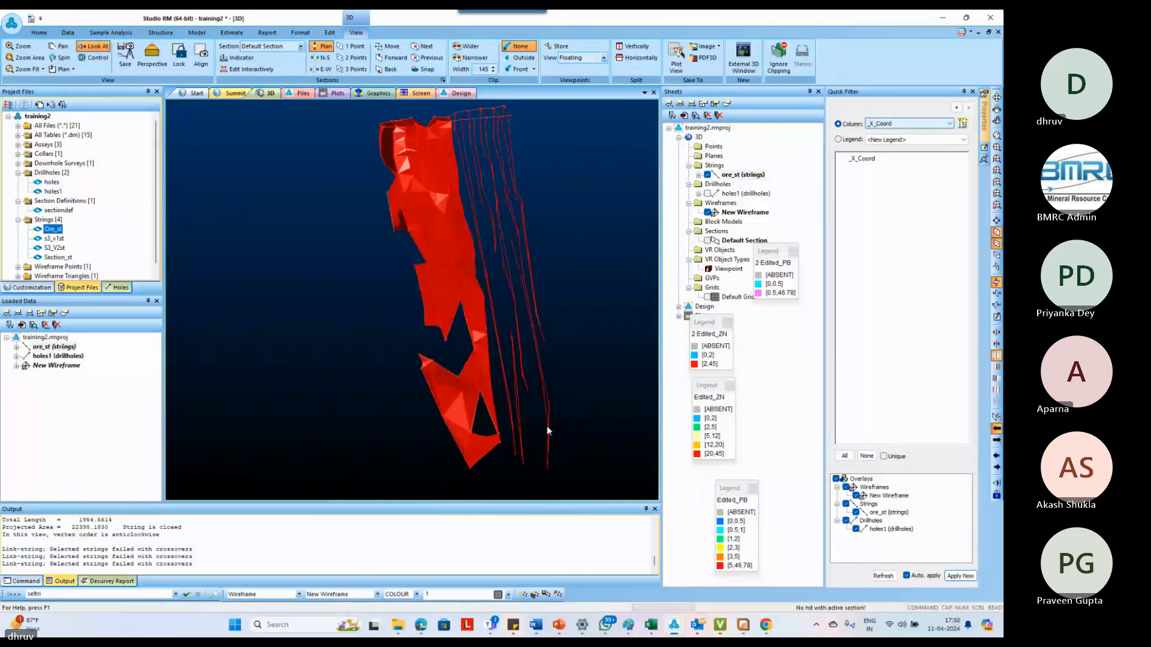
{"action": "scroll", "coordinate": [539, 420], "scroll_direction": "up", "scroll_amount": 2}
{"action": "scroll", "coordinate": [506, 339], "scroll_direction": "up", "scroll_amount": 2}
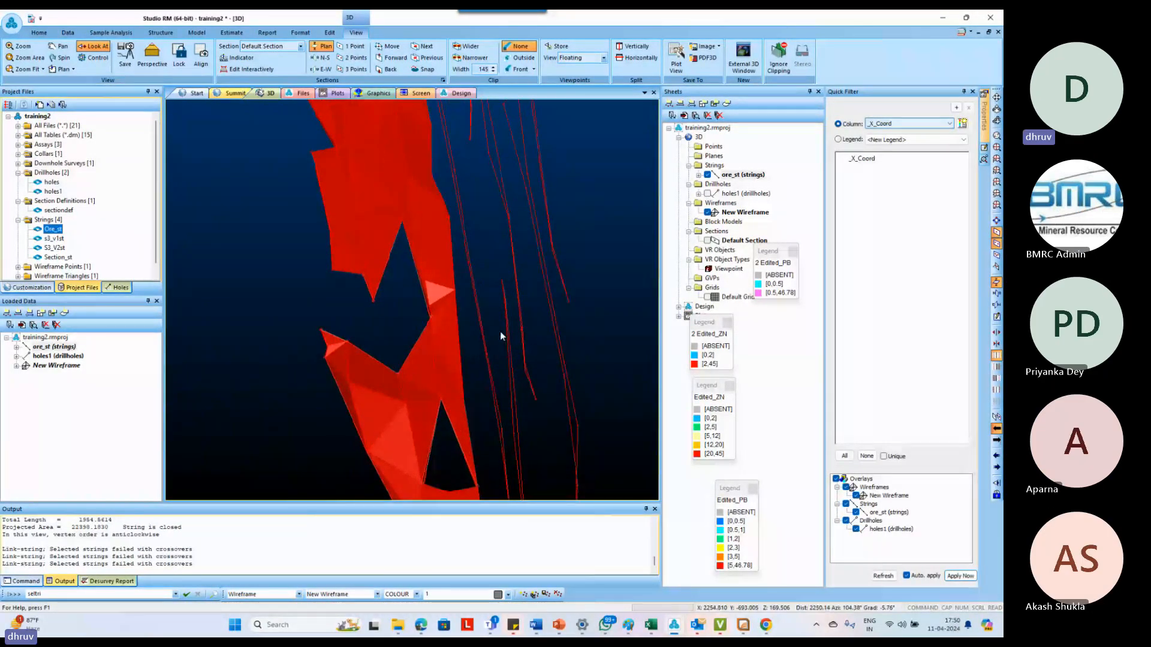
{"action": "scroll", "coordinate": [500, 330], "scroll_direction": "down", "scroll_amount": 3}
{"action": "scroll", "coordinate": [502, 457], "scroll_direction": "up", "scroll_amount": 4}
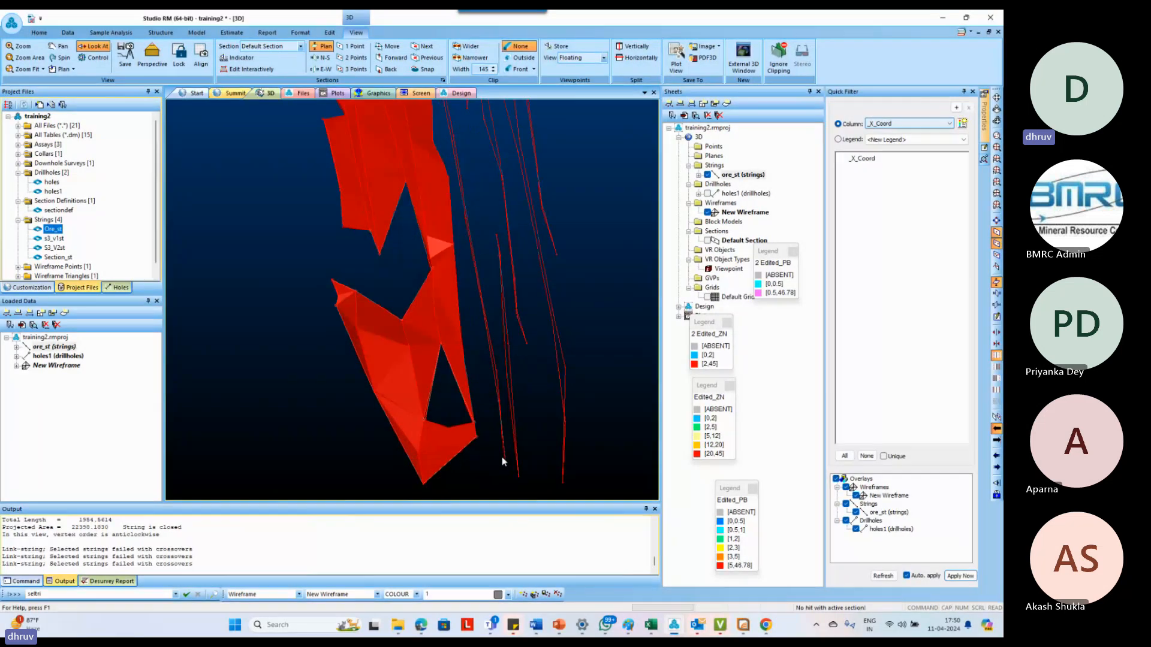
{"action": "scroll", "coordinate": [470, 448], "scroll_direction": "up", "scroll_amount": 3}
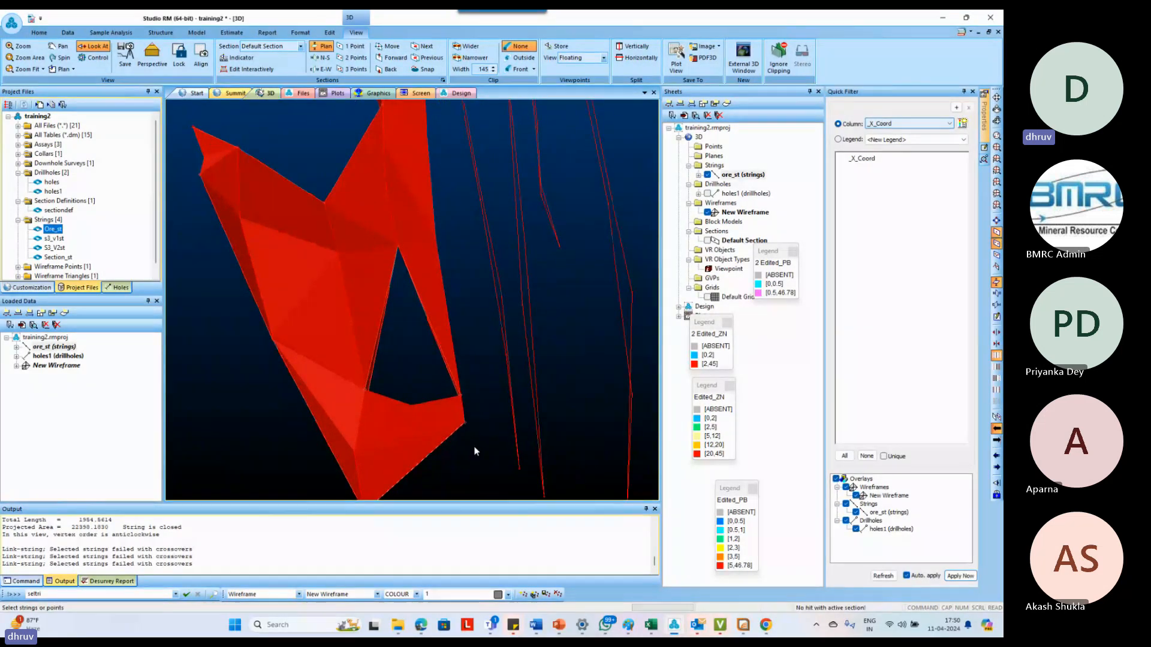
{"action": "left_click", "coordinate": [475, 450]}
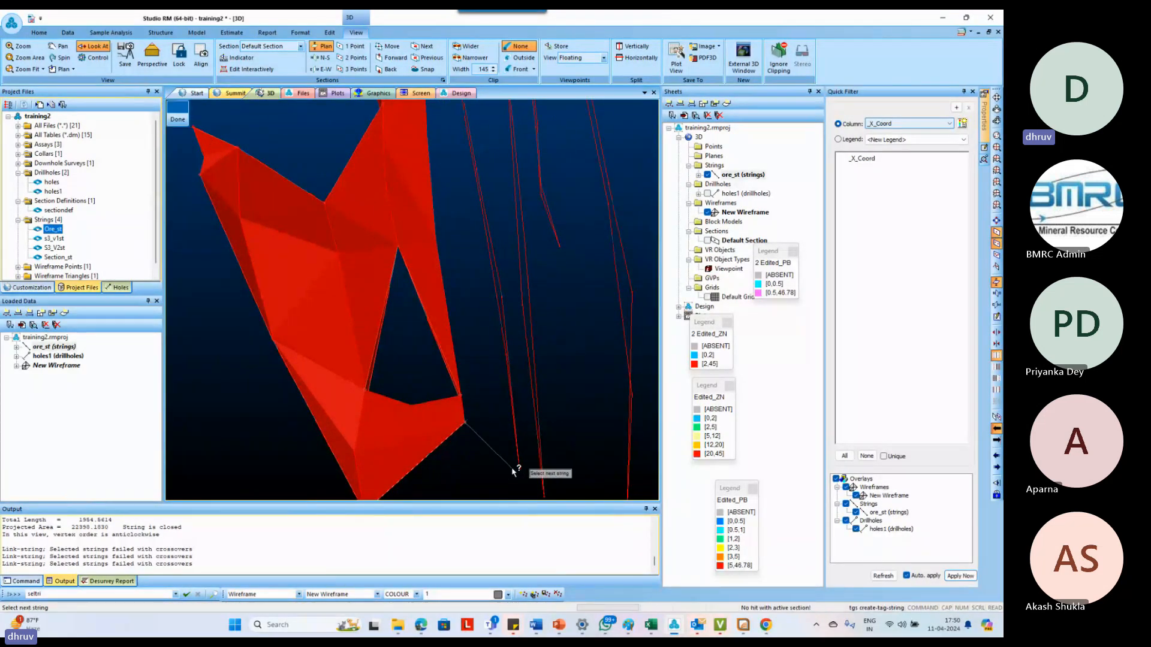
{"action": "scroll", "coordinate": [496, 447], "scroll_direction": "down", "scroll_amount": 4}
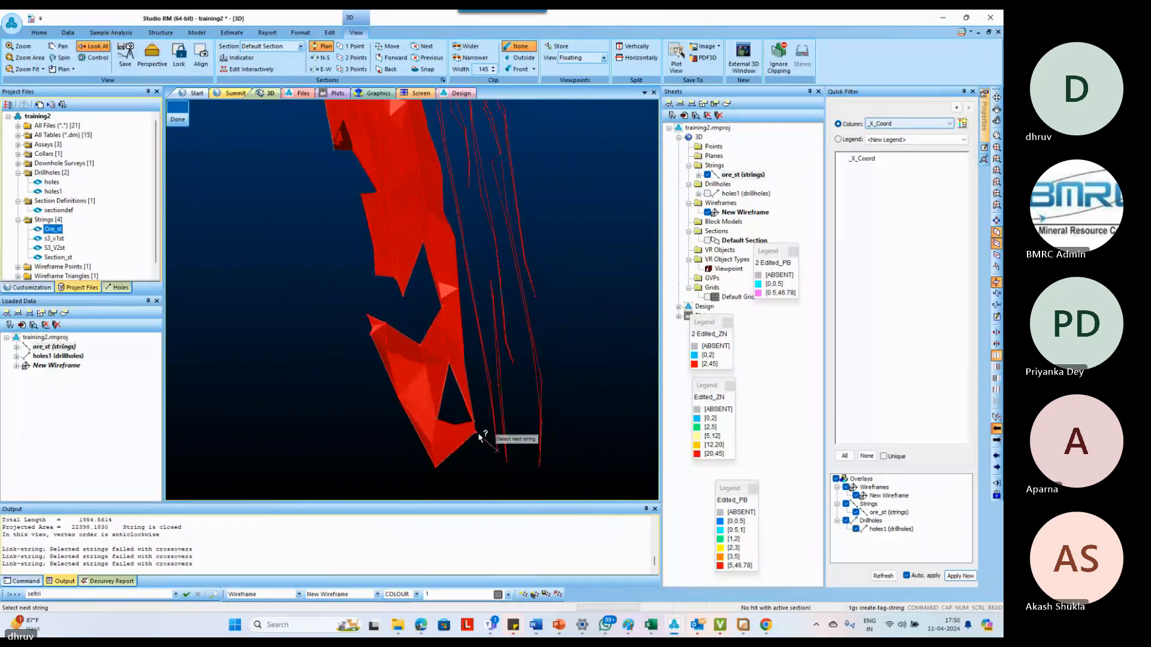
{"action": "scroll", "coordinate": [527, 479], "scroll_direction": "up", "scroll_amount": 3}
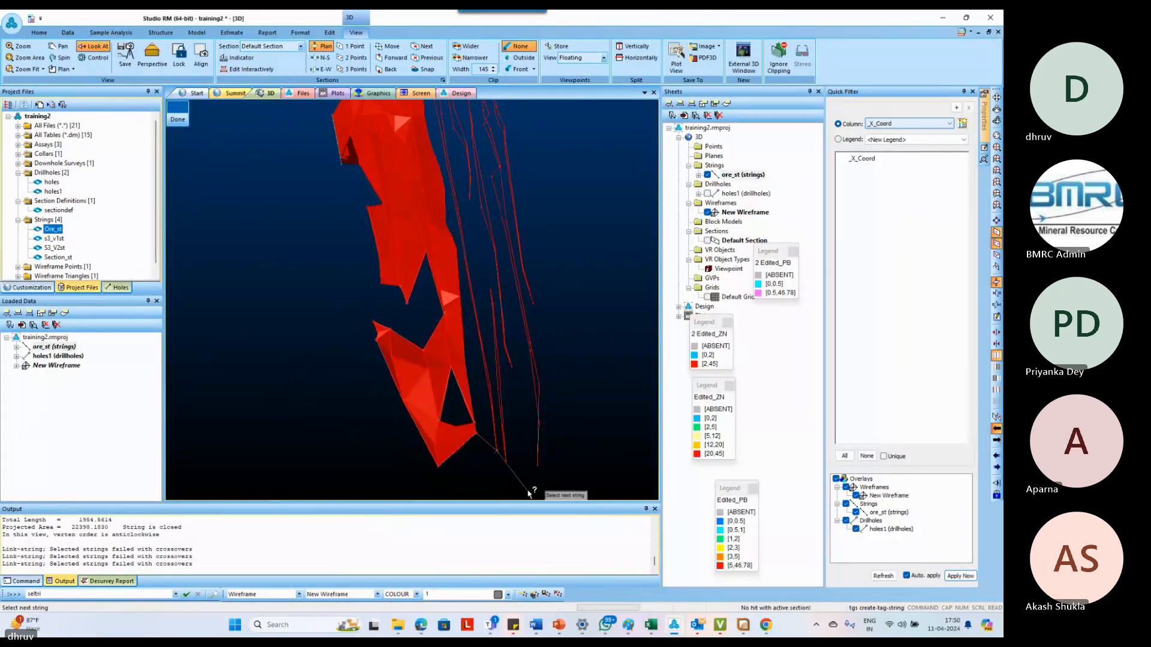
{"action": "scroll", "coordinate": [535, 485], "scroll_direction": "up", "scroll_amount": 2}
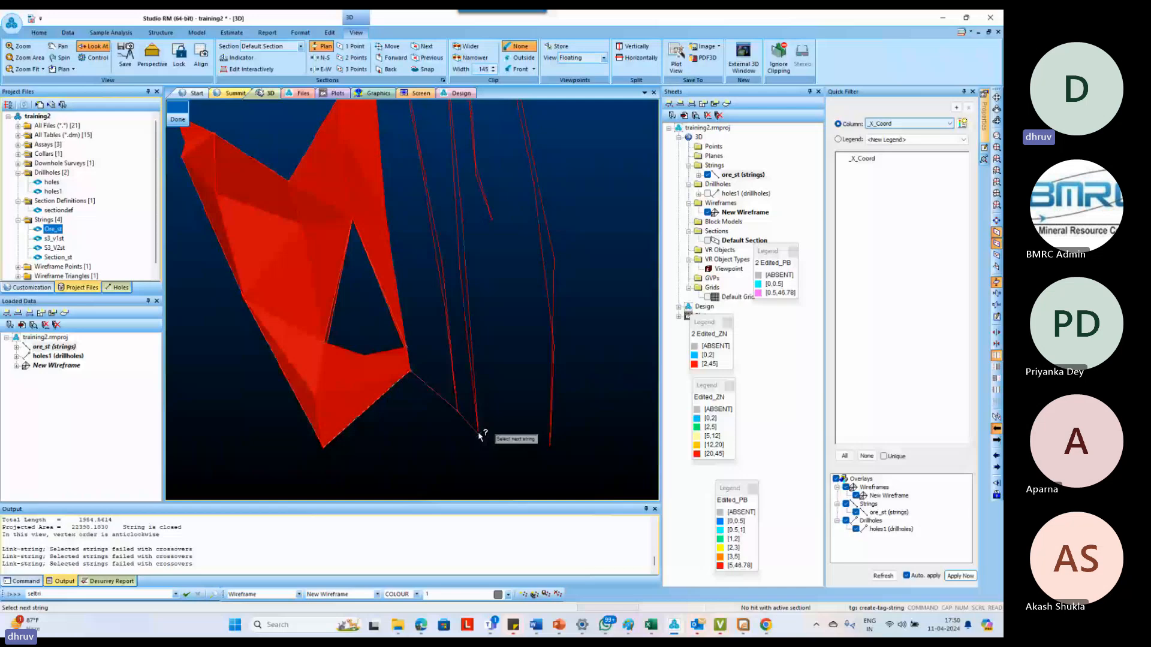
{"action": "left_click", "coordinate": [492, 221]}
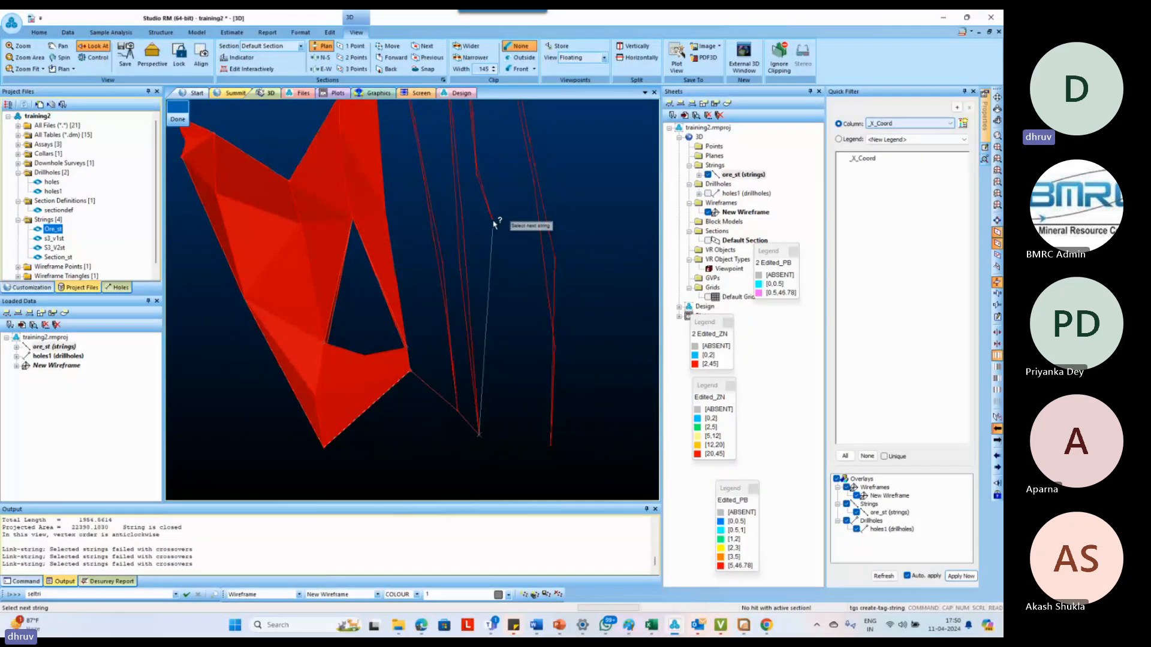
{"action": "left_click", "coordinate": [548, 448]}
{"action": "key", "text": "Escape"}
Select the section outline that lies directly beside the wireframe's open edge
{"action": "scroll", "coordinate": [537, 448], "scroll_direction": "down", "scroll_amount": 3}
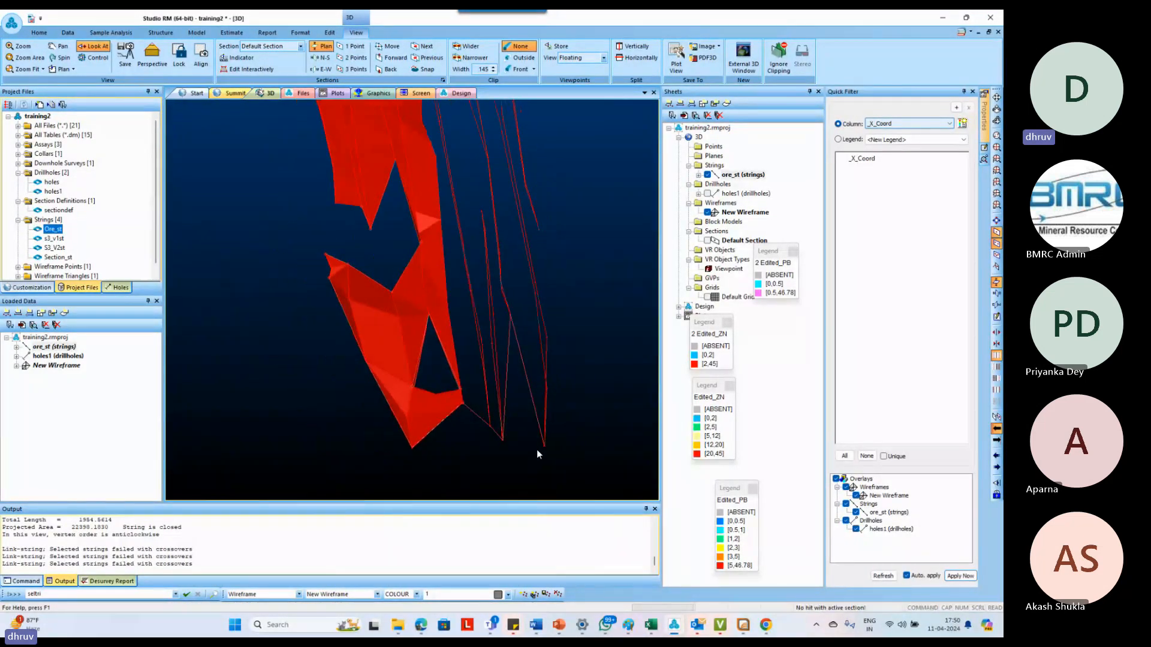
{"action": "scroll", "coordinate": [484, 242], "scroll_direction": "up", "scroll_amount": 5}
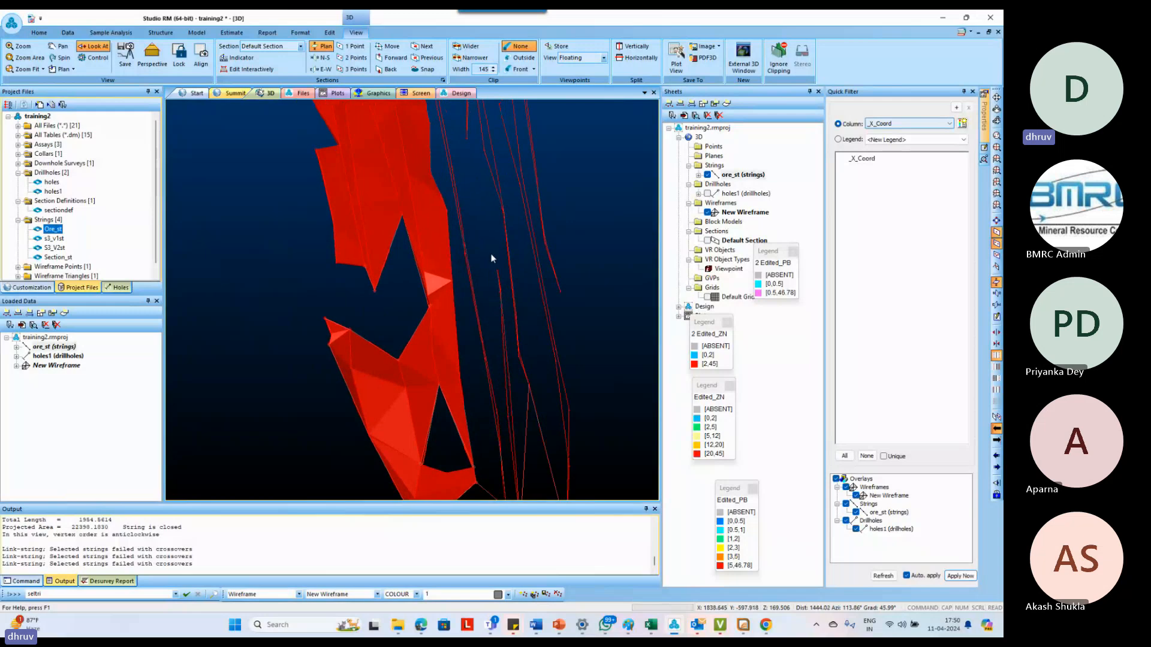
{"action": "left_click_drag", "start_coordinate": [483, 277], "coordinate": [443, 271]}
{"action": "scroll", "coordinate": [469, 257], "scroll_direction": "up", "scroll_amount": 5}
{"action": "left_click", "coordinate": [460, 277]}
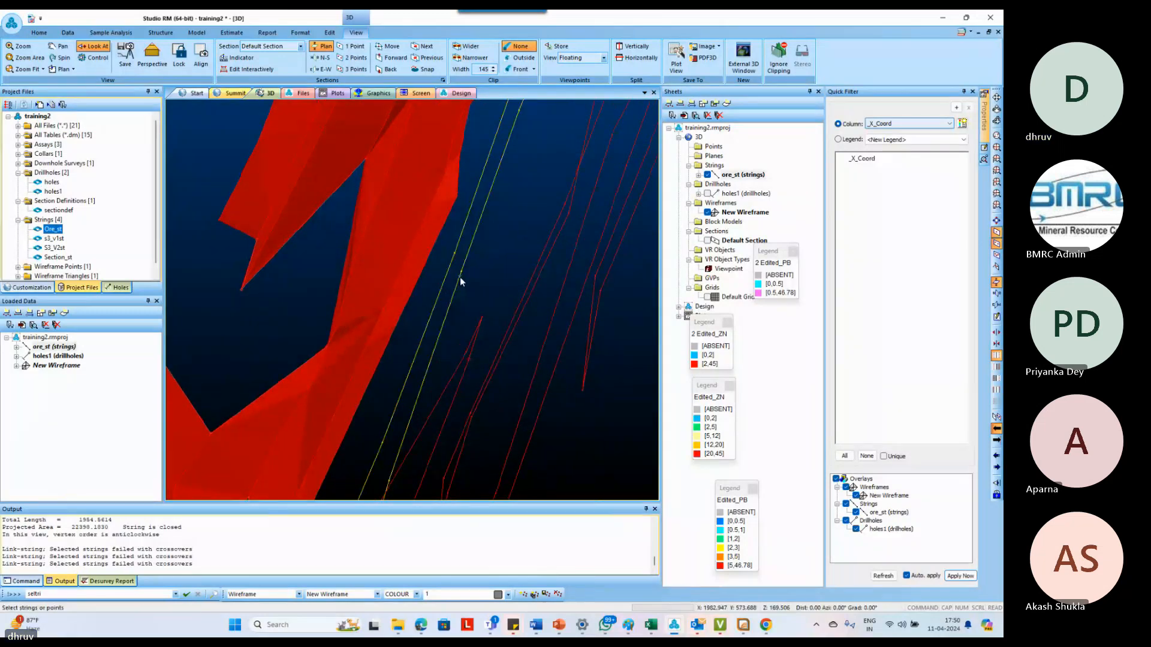
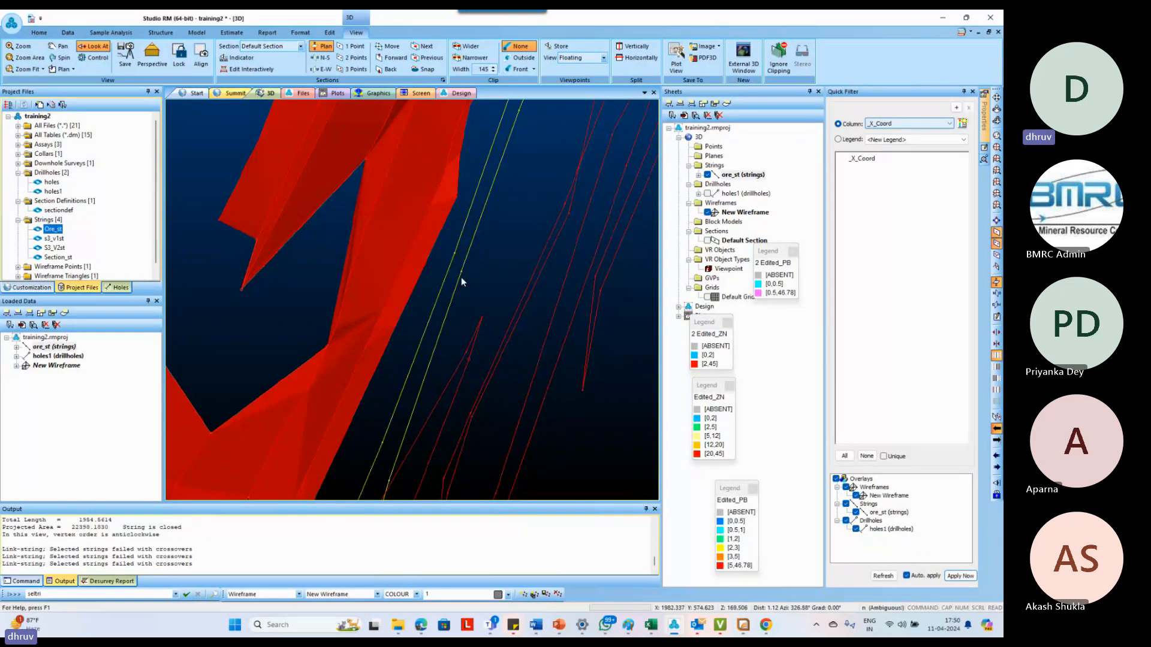
Draw a short dividing string across the narrow part of the elongated ore string next to the wireframe
{"action": "key", "text": "n"}
{"action": "key", "text": "s"}
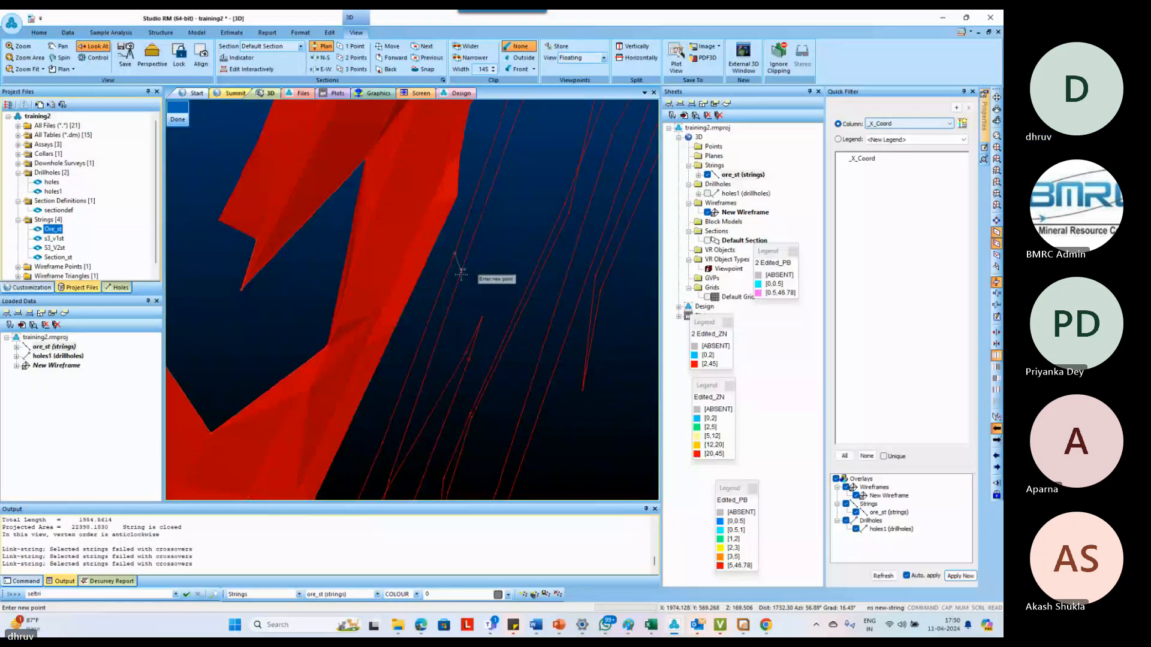
{"action": "left_click", "coordinate": [461, 273]}
{"action": "key", "text": "Escape"}
{"action": "scroll", "coordinate": [468, 284], "scroll_direction": "down", "scroll_amount": 3}
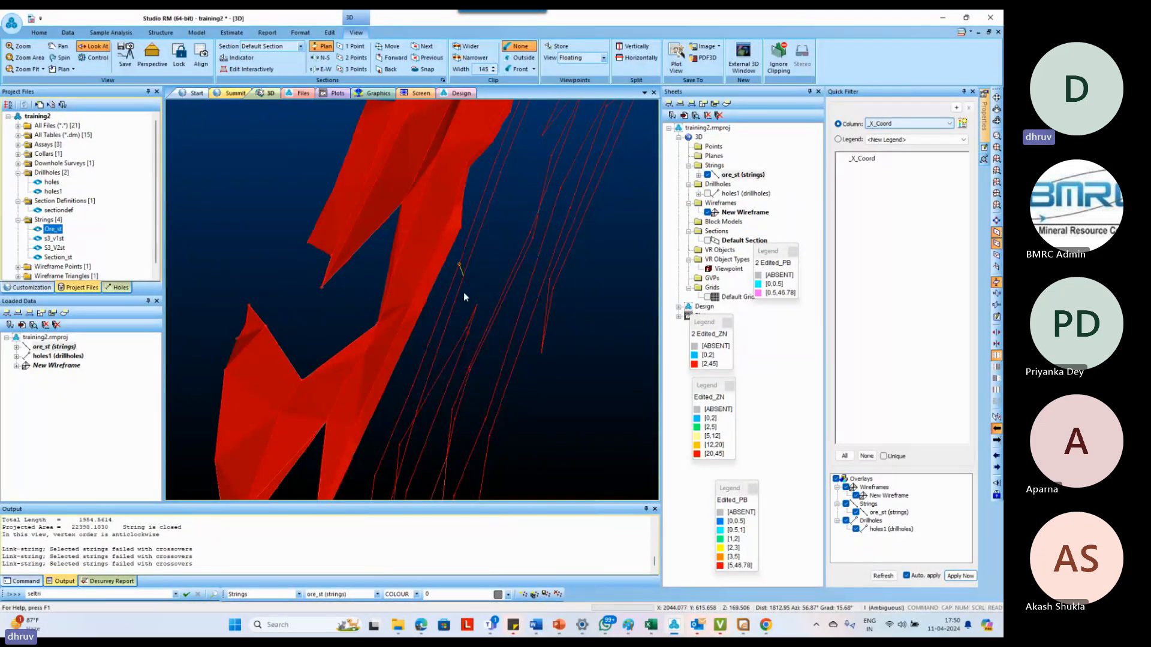
Link the wireframe to the lower part of the divided ore string using link-boundary
{"action": "key", "text": "o"}
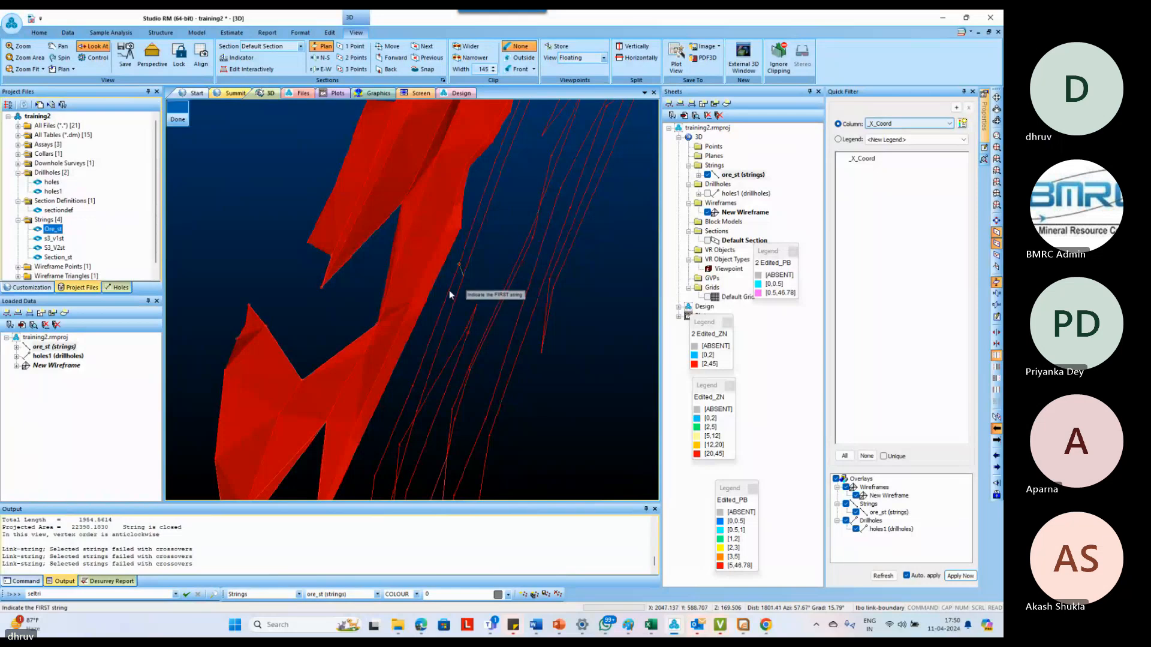
{"action": "left_click", "coordinate": [466, 325]}
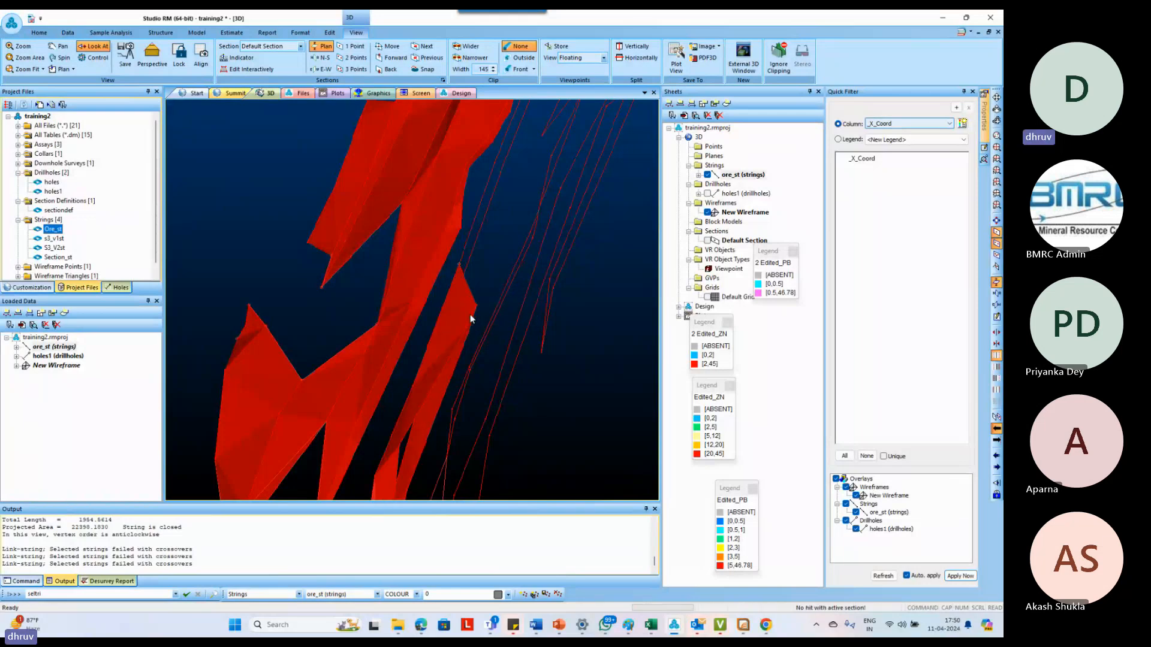
{"action": "left_click_drag", "start_coordinate": [470, 314], "coordinate": [461, 291]}
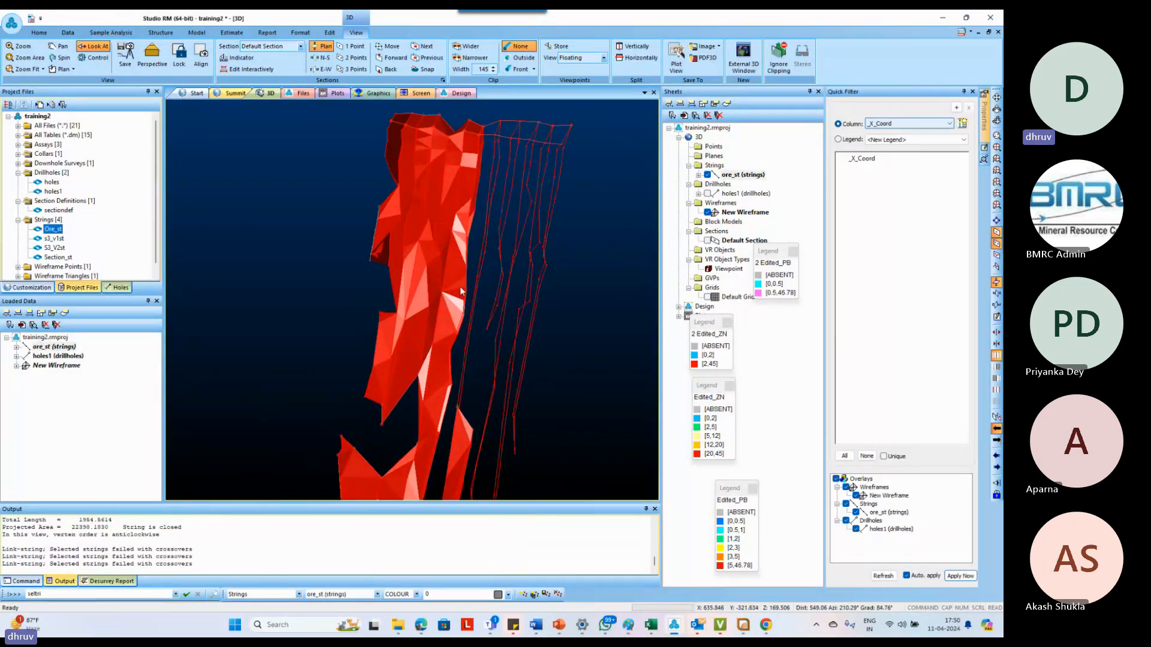
Extend the wireframe to the adjacent full-length ore string using link-strings
{"action": "left_click", "coordinate": [477, 257]}
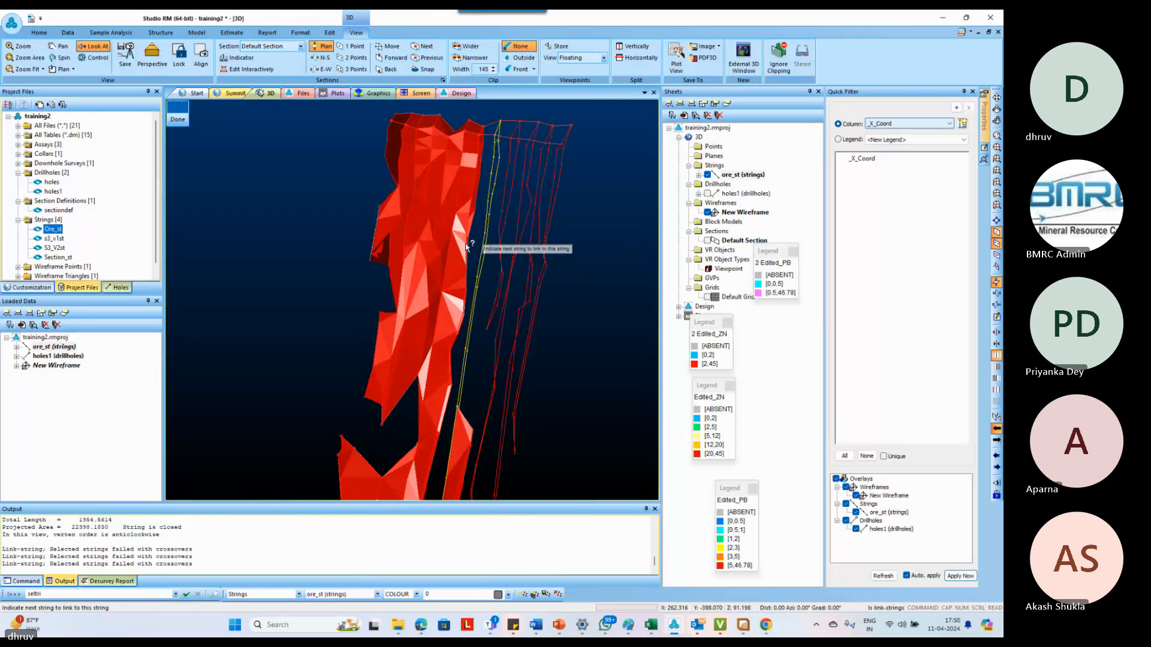
{"action": "left_click", "coordinate": [467, 247]}
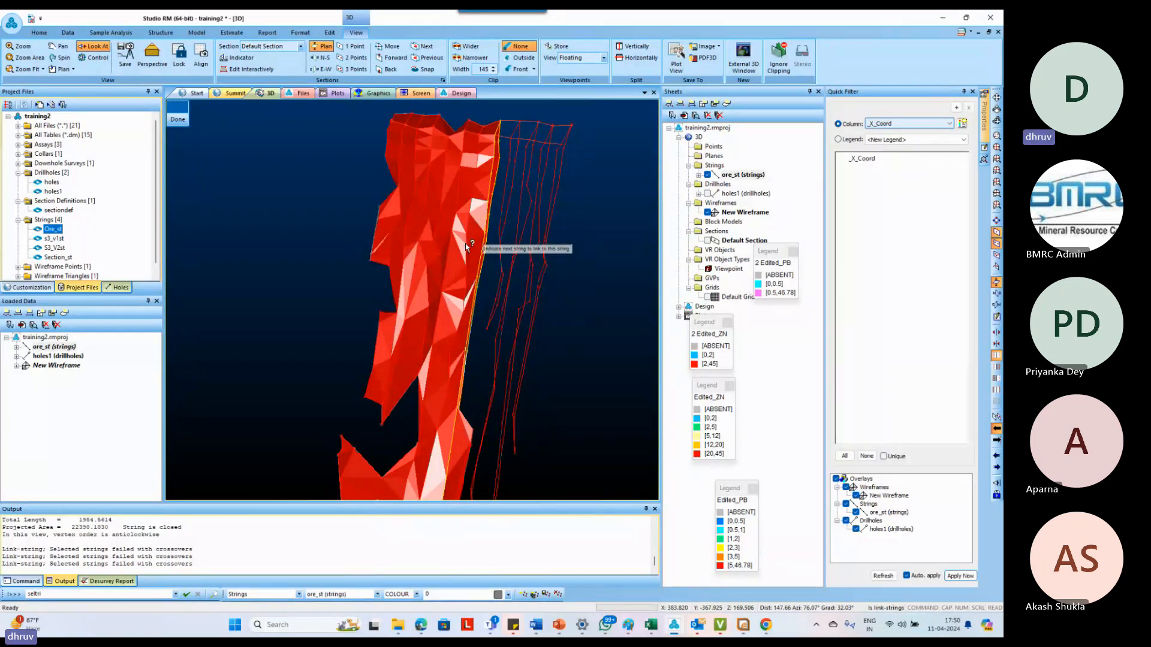
{"action": "key", "text": "Escape"}
Link the upper part of the wireframe's outer edge to the short ore string on the next section using link-boundary
{"action": "scroll", "coordinate": [456, 240], "scroll_direction": "down", "scroll_amount": 5}
{"action": "scroll", "coordinate": [468, 391], "scroll_direction": "up", "scroll_amount": 3}
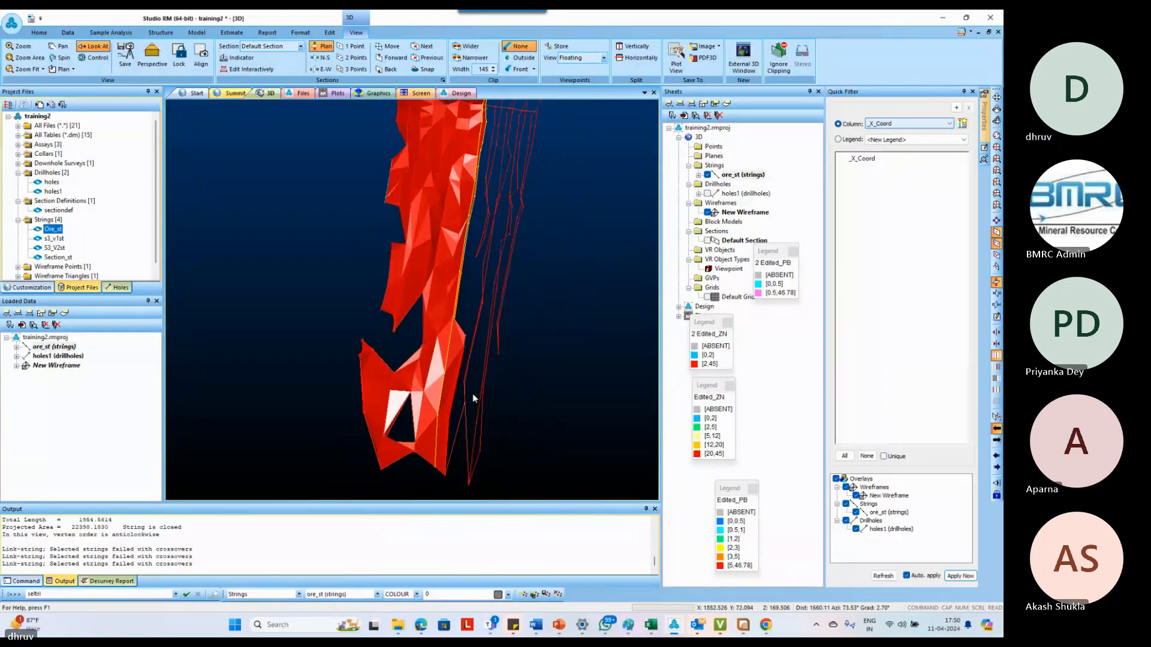
{"action": "scroll", "coordinate": [474, 384], "scroll_direction": "up", "scroll_amount": 2}
{"action": "left_click_drag", "start_coordinate": [458, 398], "coordinate": [466, 364]}
{"action": "scroll", "coordinate": [476, 320], "scroll_direction": "down", "scroll_amount": 2}
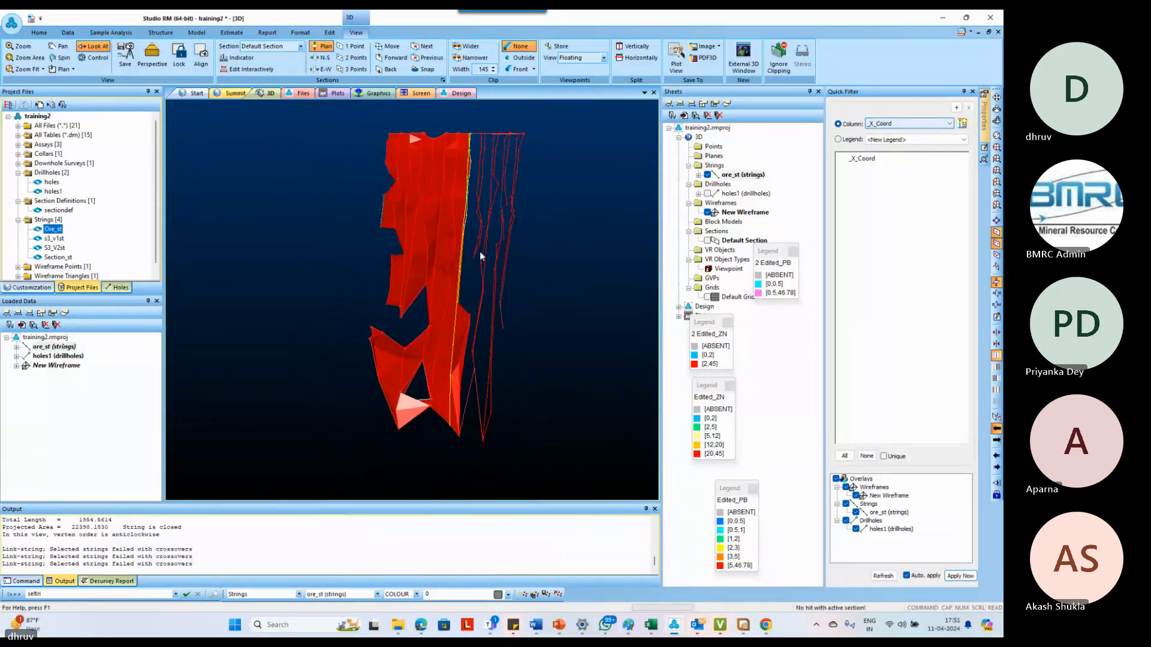
{"action": "scroll", "coordinate": [480, 250], "scroll_direction": "up", "scroll_amount": 5}
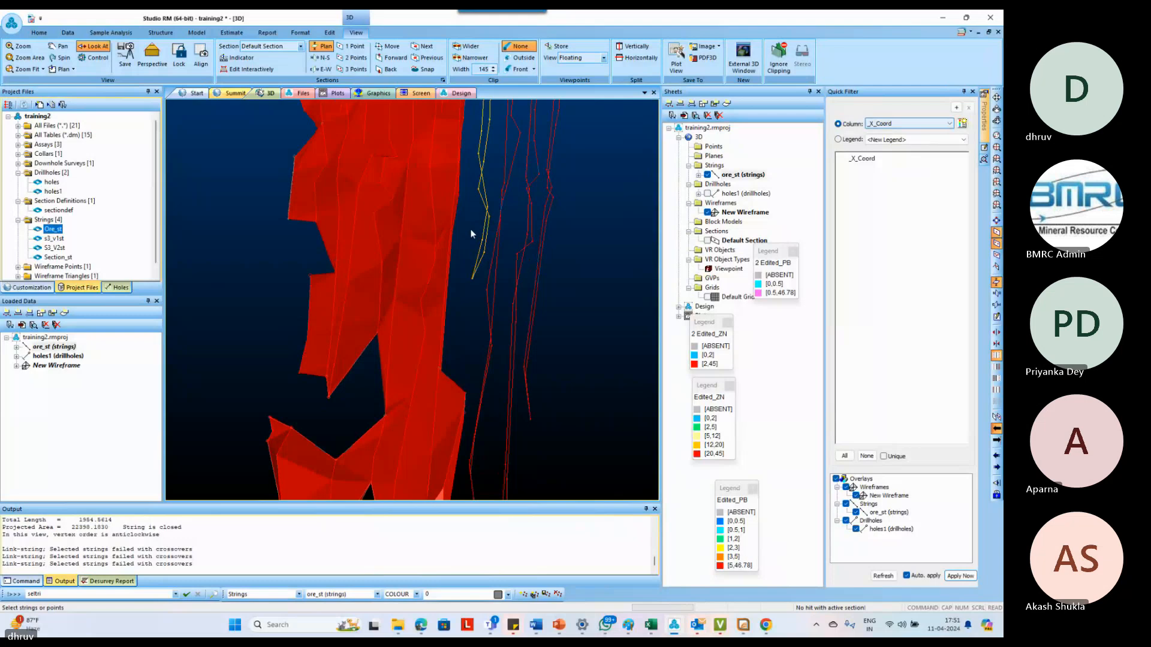
{"action": "type", "text": "o link-boundary"}
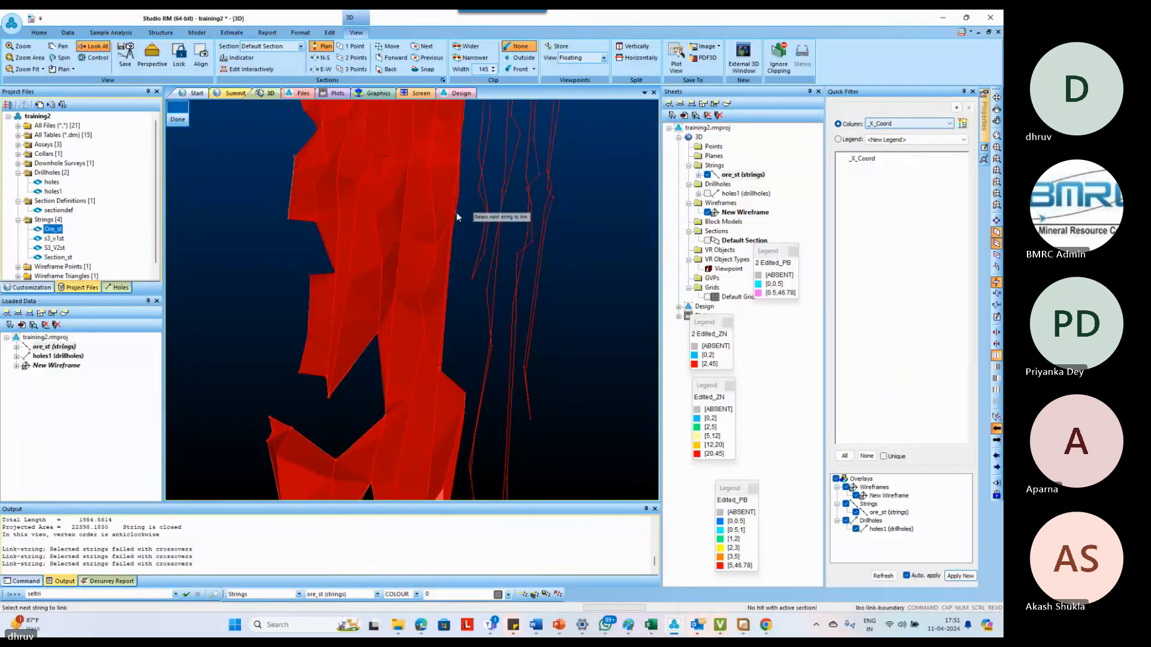
{"action": "left_click", "coordinate": [483, 199]}
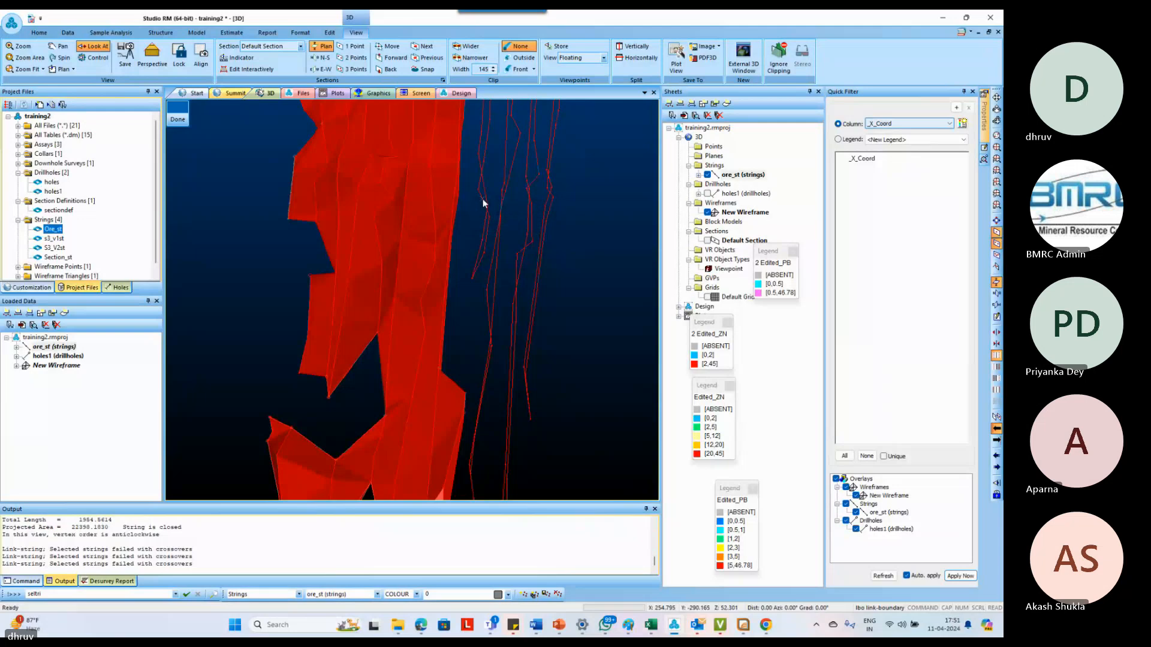
{"action": "key", "text": "Escape"}
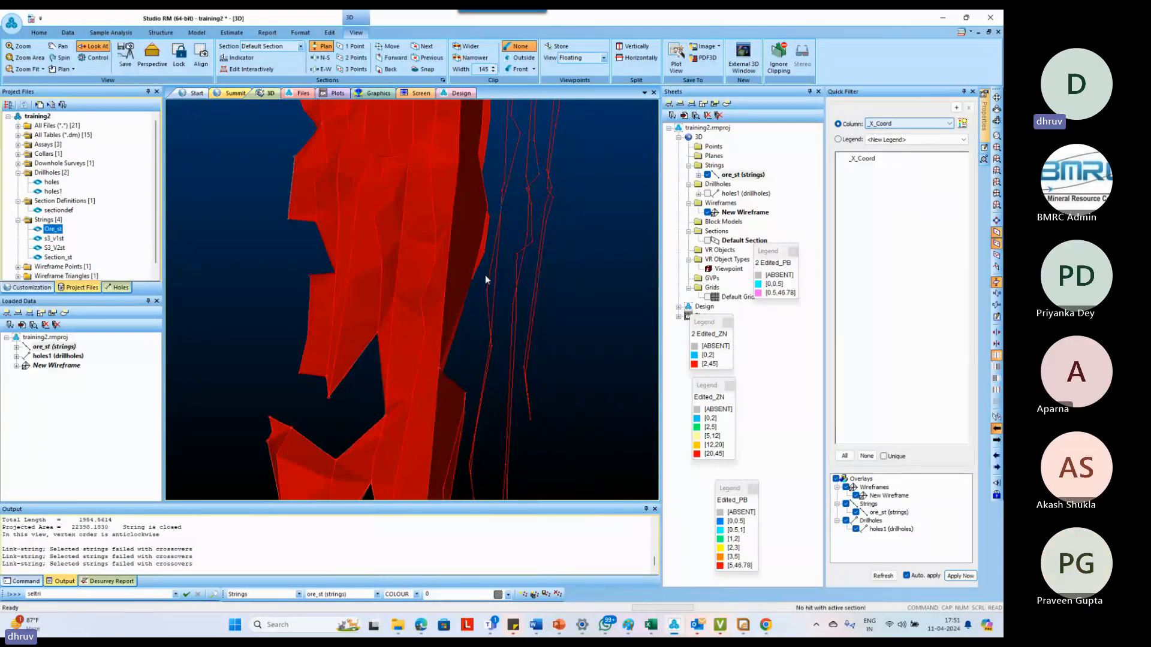
Draw a short dividing string across the pinched bend of the next long ore string, snapping to its vertices
{"action": "scroll", "coordinate": [483, 283], "scroll_direction": "down", "scroll_amount": 5}
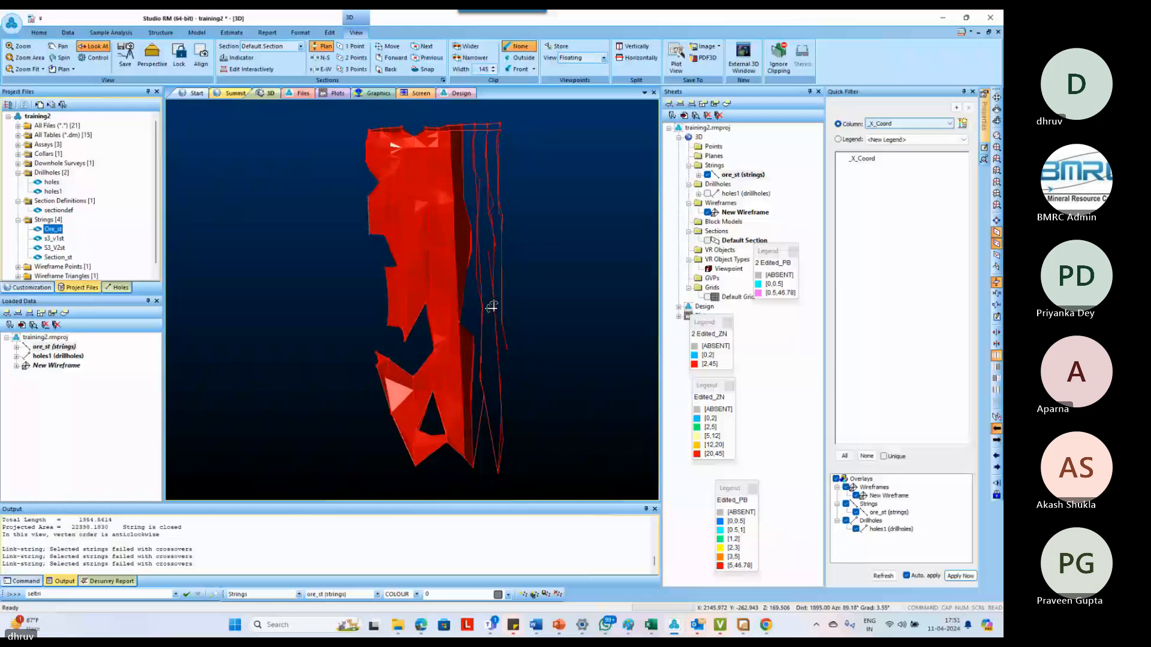
{"action": "scroll", "coordinate": [492, 307], "scroll_direction": "up", "scroll_amount": 2}
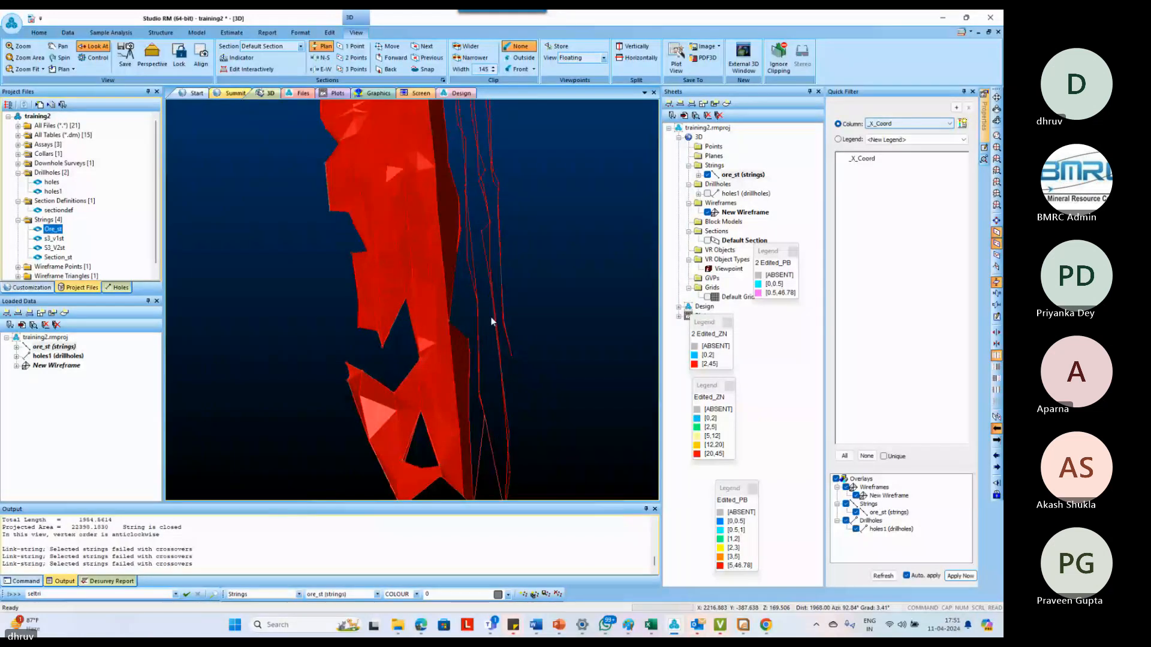
{"action": "scroll", "coordinate": [484, 333], "scroll_direction": "up", "scroll_amount": 1}
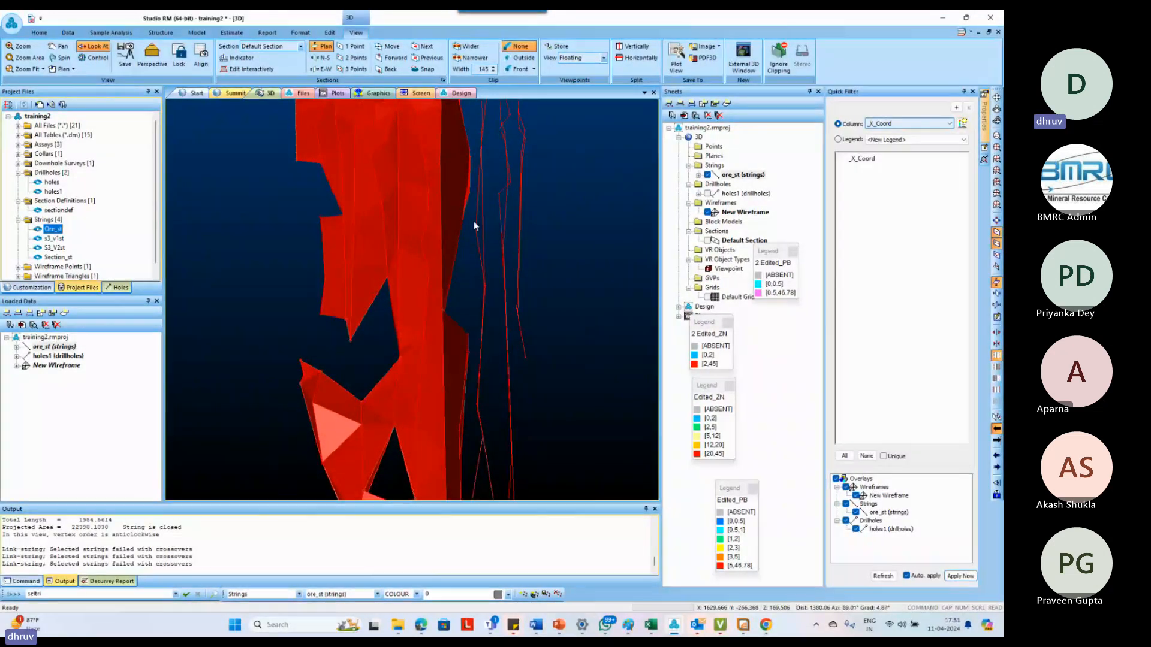
{"action": "scroll", "coordinate": [474, 294], "scroll_direction": "up", "scroll_amount": 4}
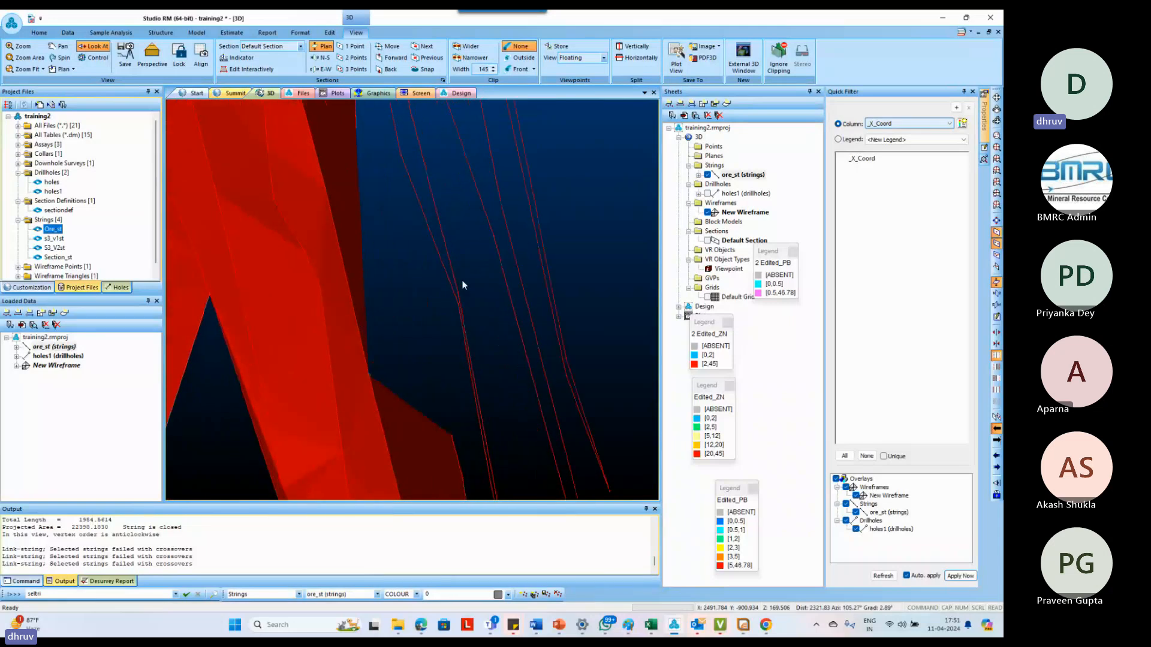
{"action": "scroll", "coordinate": [432, 339], "scroll_direction": "up", "scroll_amount": 2}
{"action": "left_click", "coordinate": [429, 338]}
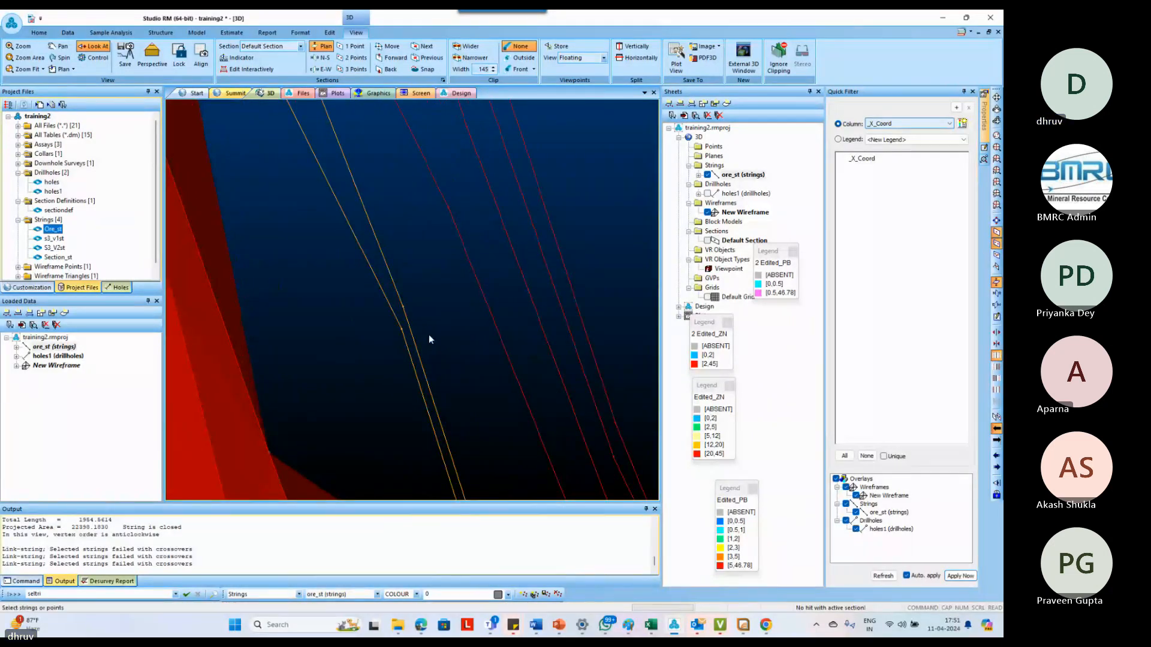
{"action": "key", "text": "n"}
{"action": "key", "text": "s"}
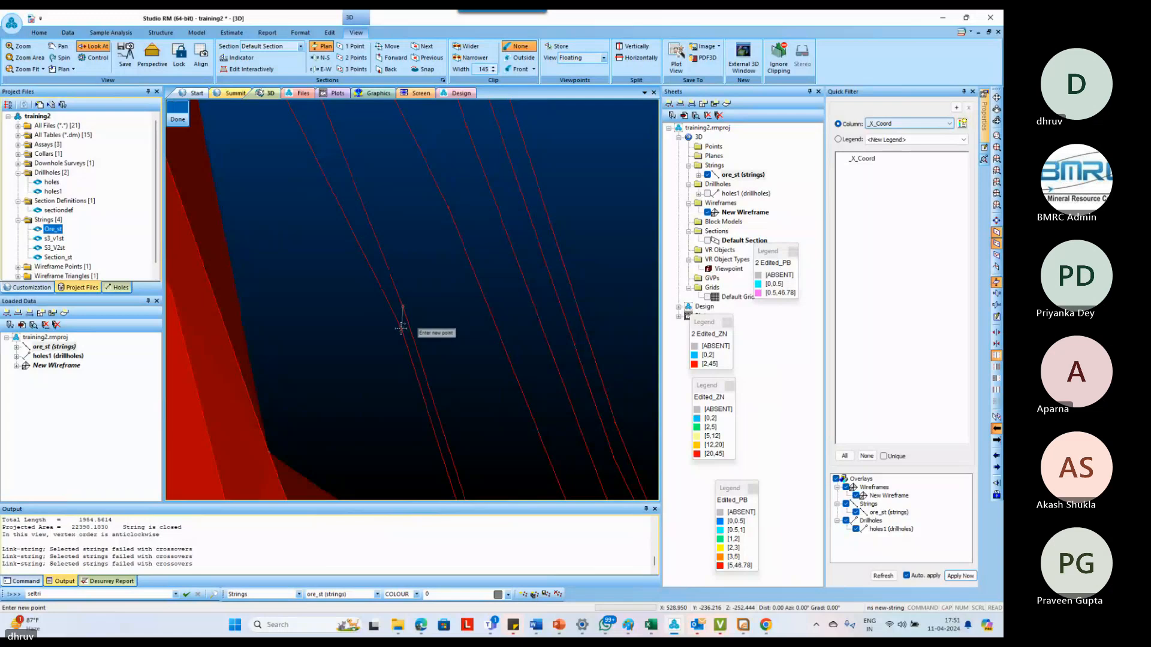
{"action": "right_click", "coordinate": [401, 329]}
{"action": "key", "text": "Escape"}
{"action": "scroll", "coordinate": [400, 331], "scroll_direction": "down", "scroll_amount": 6}
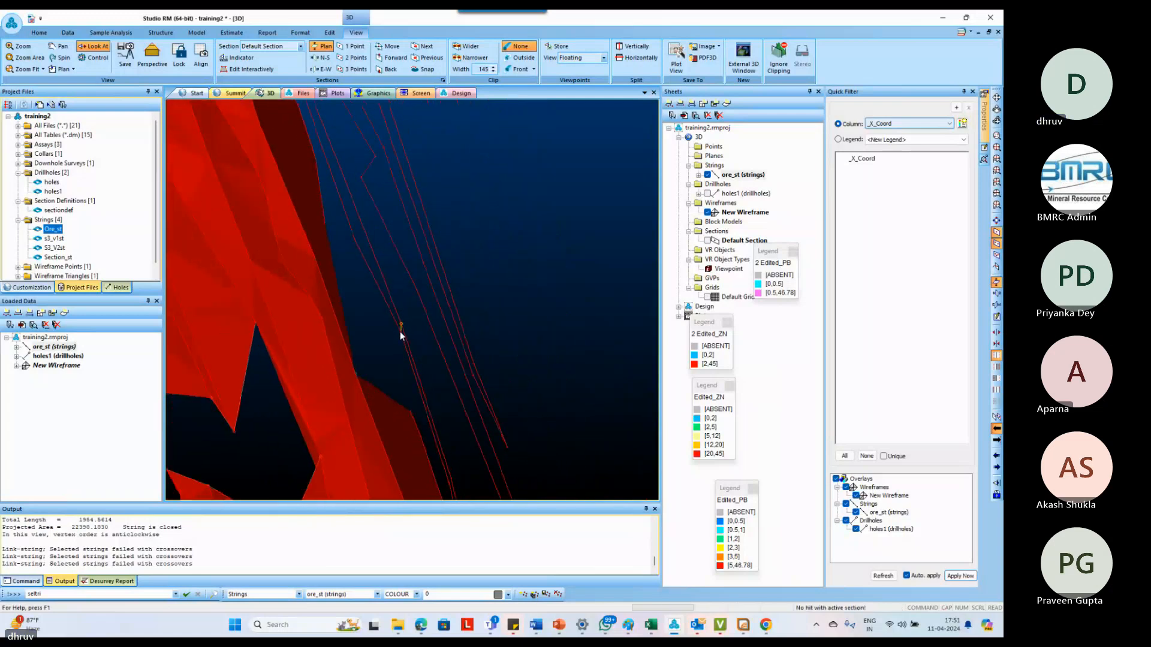
Link the short upper ore string to the part of the divided long string above its bend using link-boundary
{"action": "left_click_drag", "start_coordinate": [401, 333], "coordinate": [388, 336], "text": "shift"}
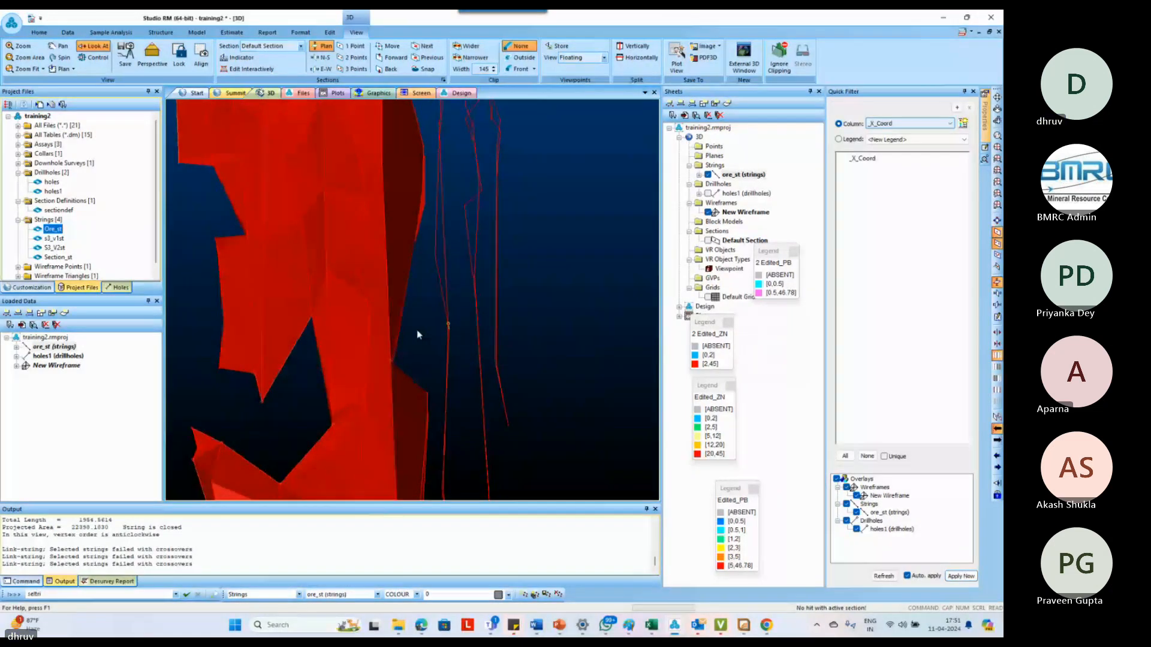
{"action": "key", "text": "l"}
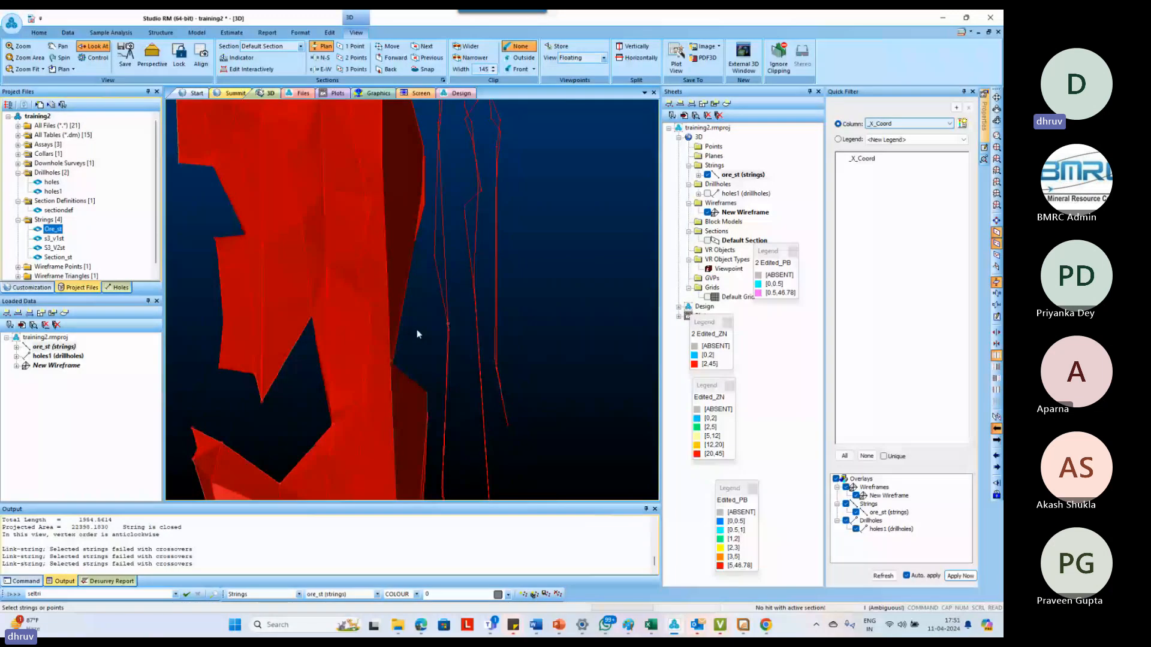
{"action": "key", "text": "b"}
{"action": "key", "text": "o"}
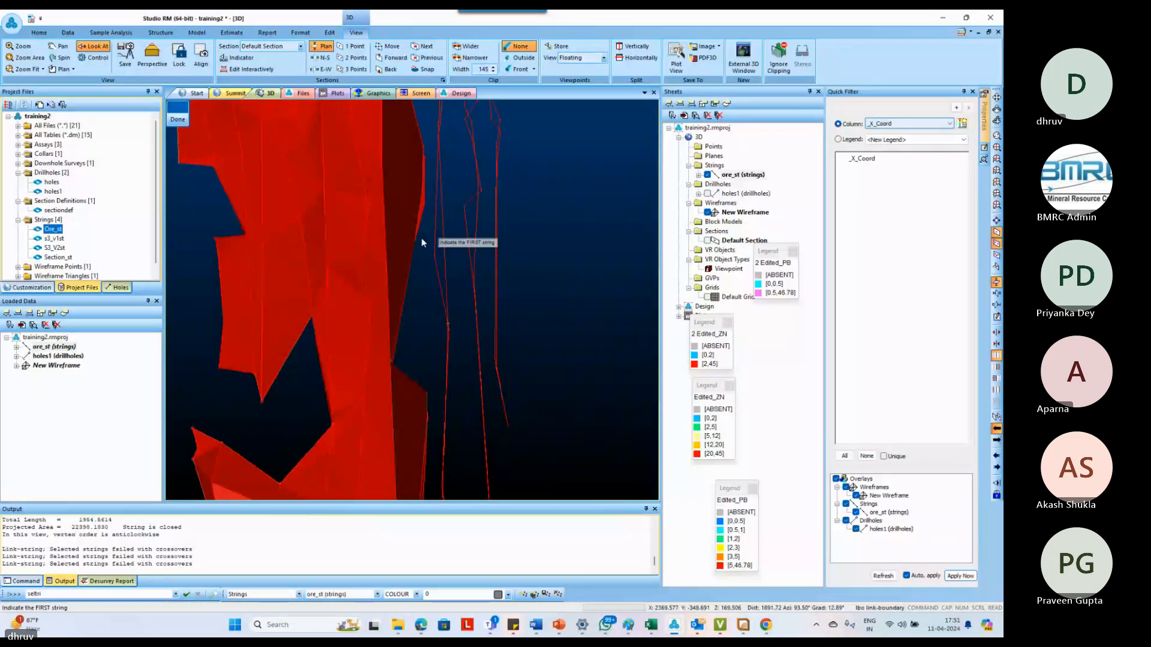
{"action": "left_click", "coordinate": [445, 285]}
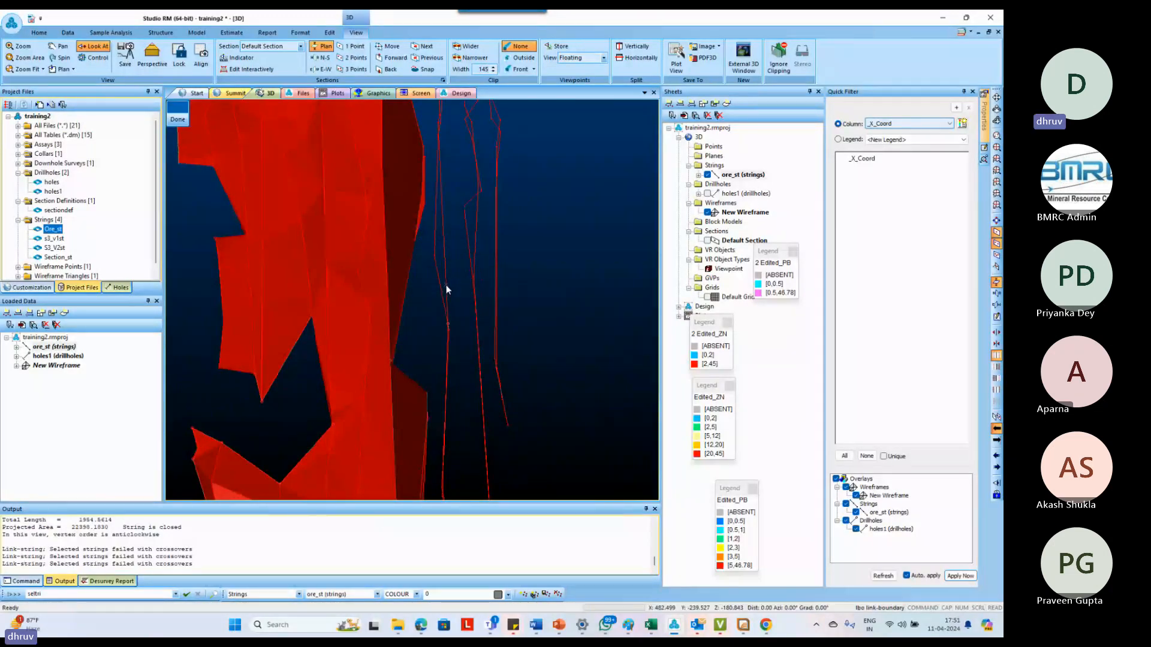
{"action": "key", "text": "Escape"}
Link the wireframe to the part of the divided long string below its bend using link-boundary
{"action": "key", "text": "l"}
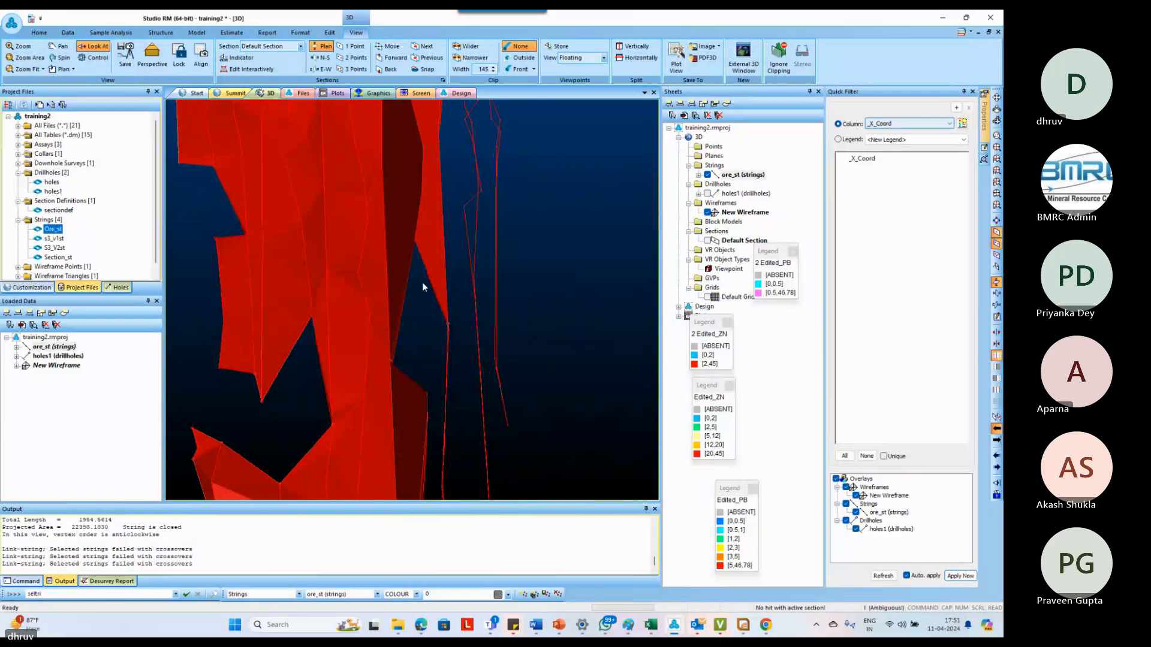
{"action": "key", "text": "o"}
{"action": "key", "text": "BackSpace"}
{"action": "key", "text": "o"}
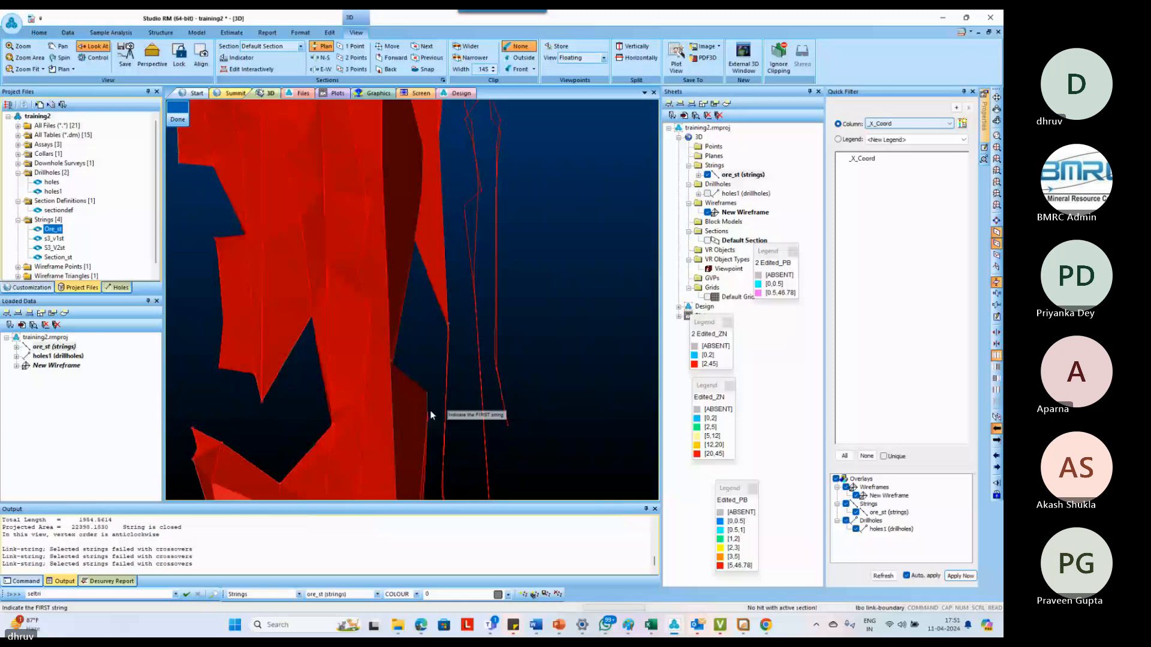
{"action": "left_click", "coordinate": [447, 397]}
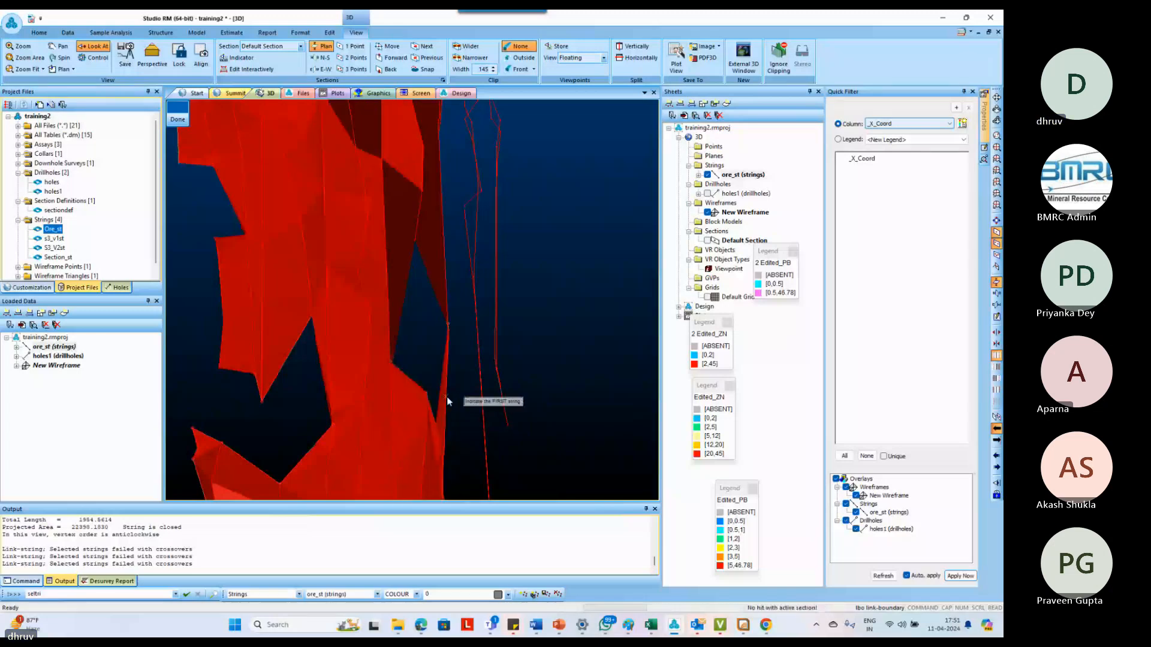
Extend the wireframe from the long bent ore string to the next section's ore string using link-strings
{"action": "scroll", "coordinate": [447, 383], "scroll_direction": "down", "scroll_amount": 3}
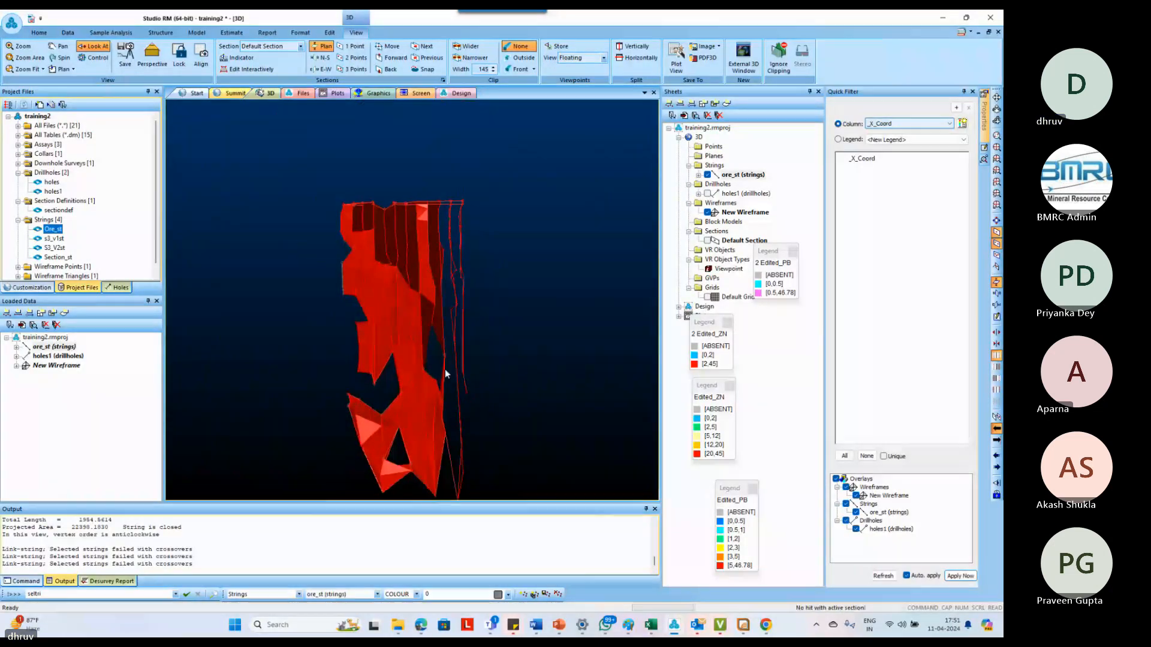
{"action": "mouse_move", "coordinate": [441, 375]}
{"action": "left_mouse_down"}
{"action": "mouse_move", "coordinate": [409, 411]}
{"action": "mouse_move", "coordinate": [465, 404]}
{"action": "mouse_move", "coordinate": [442, 373]}
{"action": "left_mouse_up"}
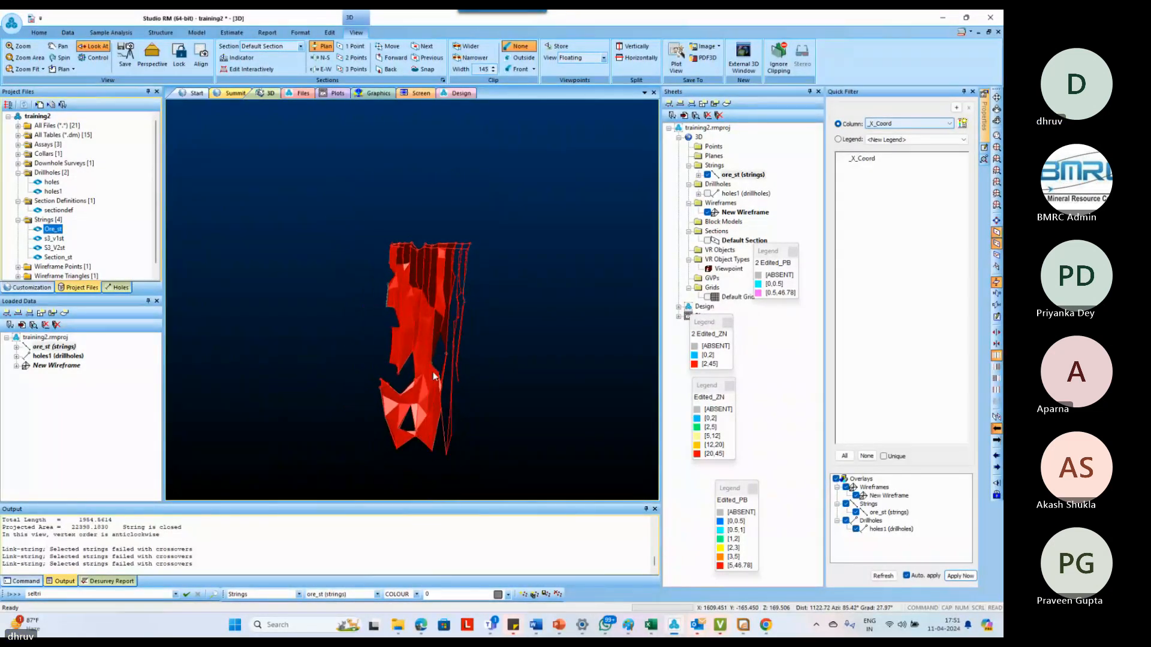
{"action": "left_click_drag", "start_coordinate": [431, 447], "coordinate": [478, 445]}
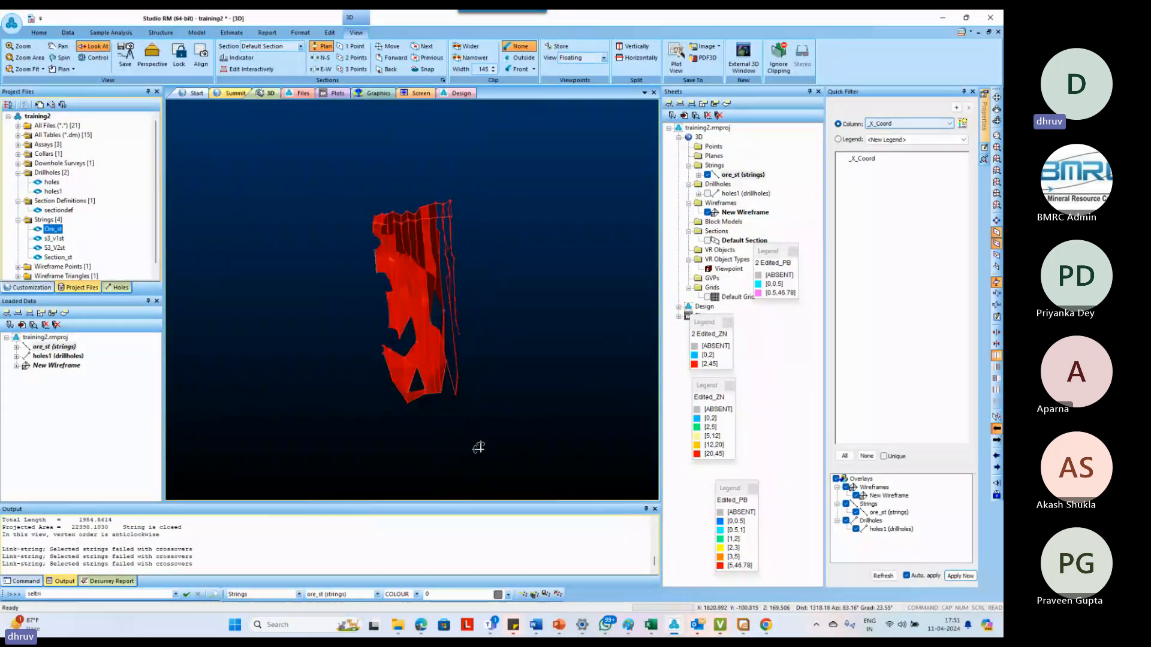
{"action": "scroll", "coordinate": [477, 375], "scroll_direction": "up", "scroll_amount": 3}
{"action": "left_click_drag", "start_coordinate": [476, 375], "coordinate": [450, 346]}
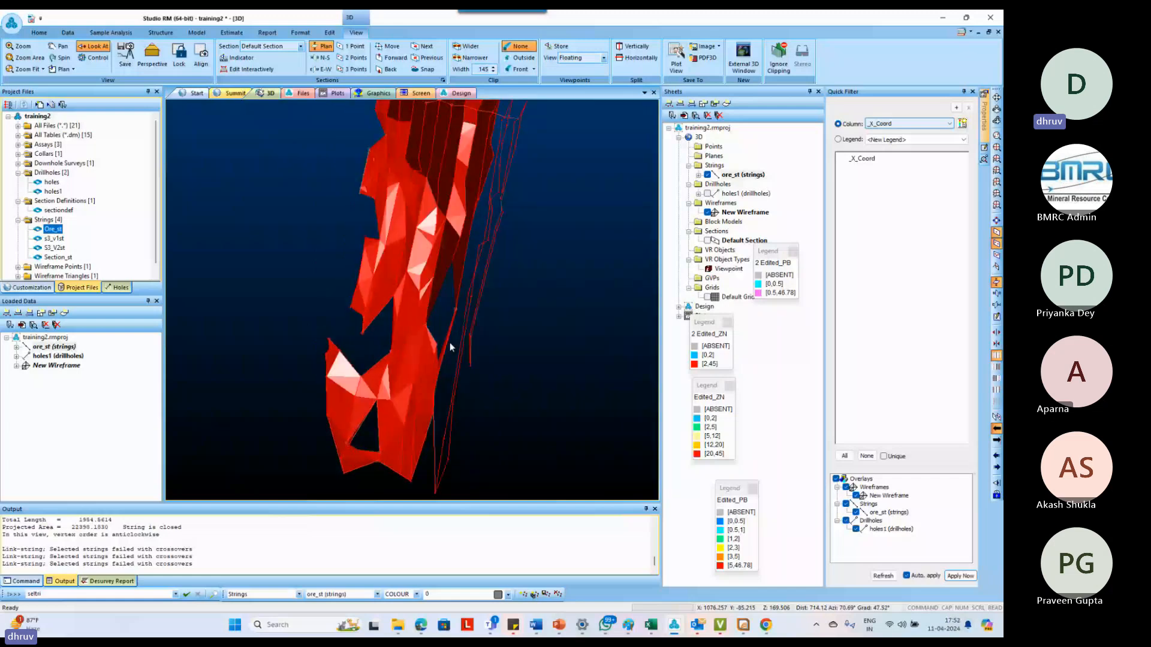
{"action": "left_click", "coordinate": [464, 286]}
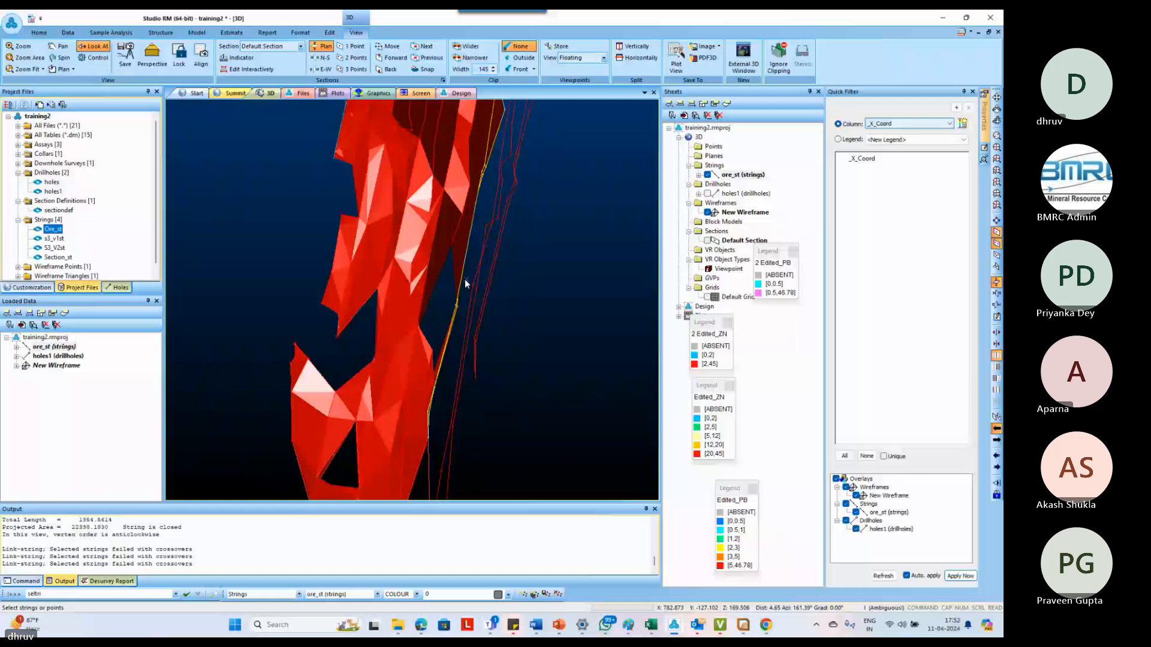
{"action": "left_click", "coordinate": [465, 279]}
{"action": "left_click", "coordinate": [480, 275]}
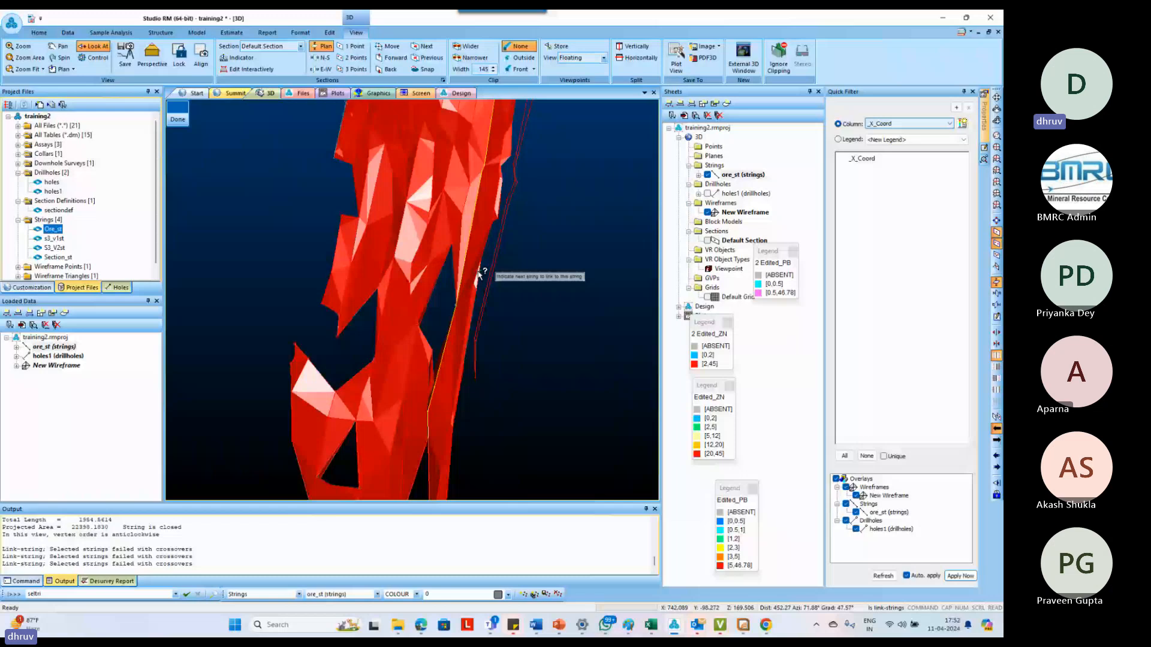
{"action": "scroll", "coordinate": [480, 276], "scroll_direction": "down", "scroll_amount": 1}
{"action": "scroll", "coordinate": [481, 276], "scroll_direction": "down", "scroll_amount": 2}
{"action": "left_click_drag", "start_coordinate": [480, 276], "coordinate": [532, 331], "text": "shift"}
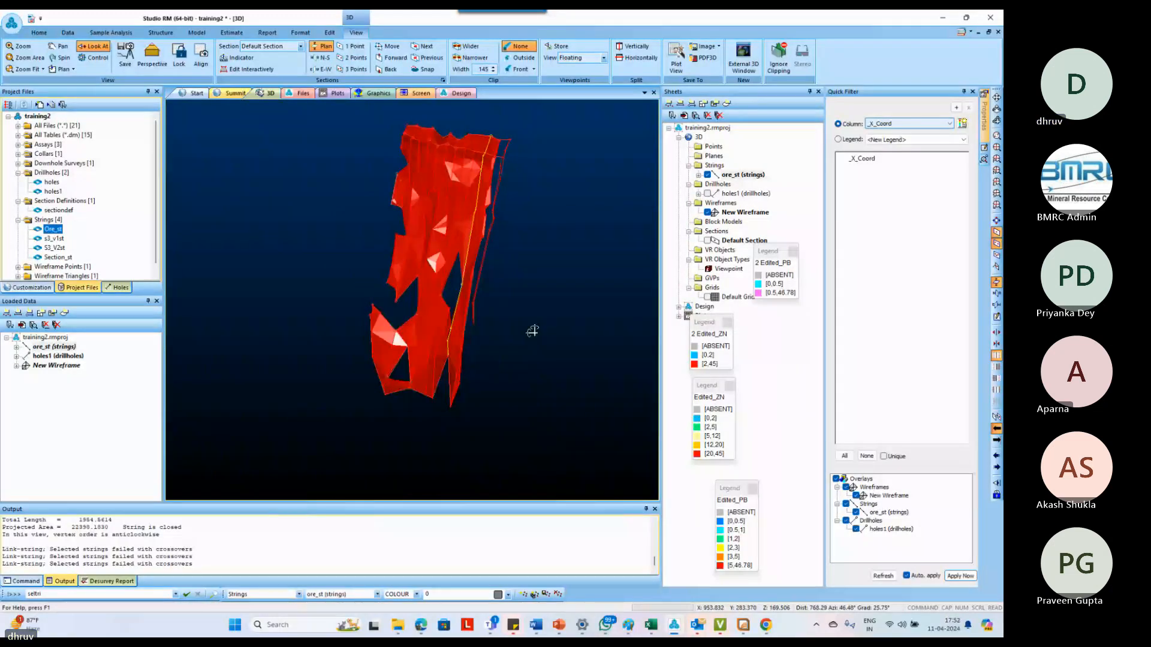
{"action": "scroll", "coordinate": [486, 334], "scroll_direction": "up", "scroll_amount": 2}
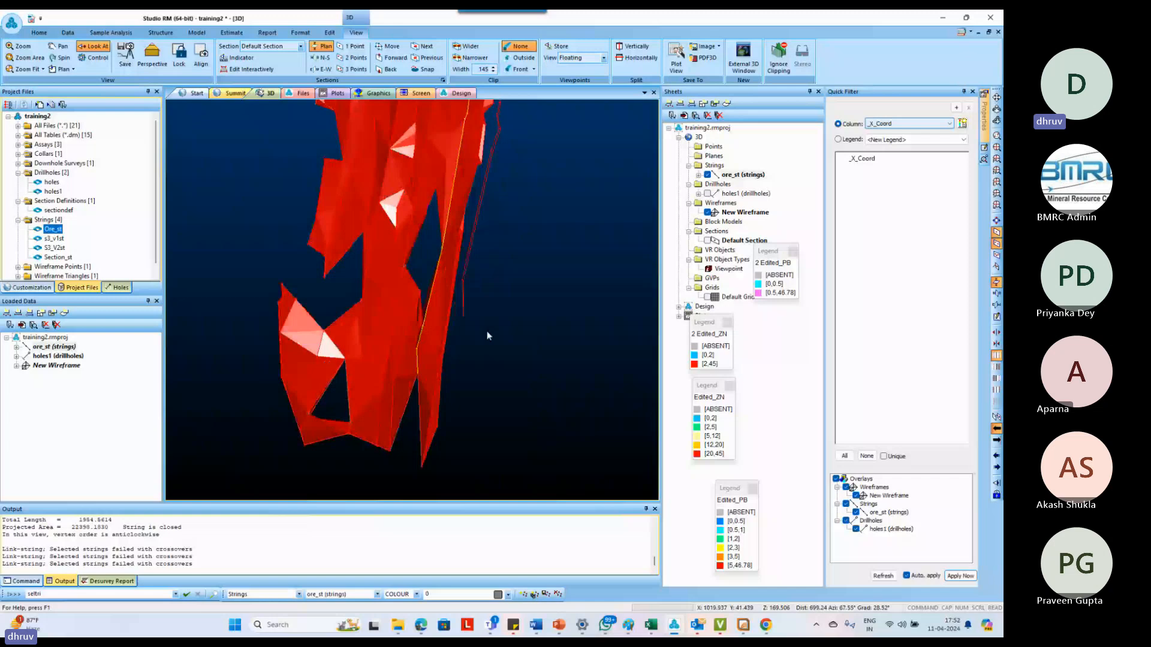
{"action": "left_click_drag", "start_coordinate": [487, 335], "coordinate": [473, 272], "text": "shift"}
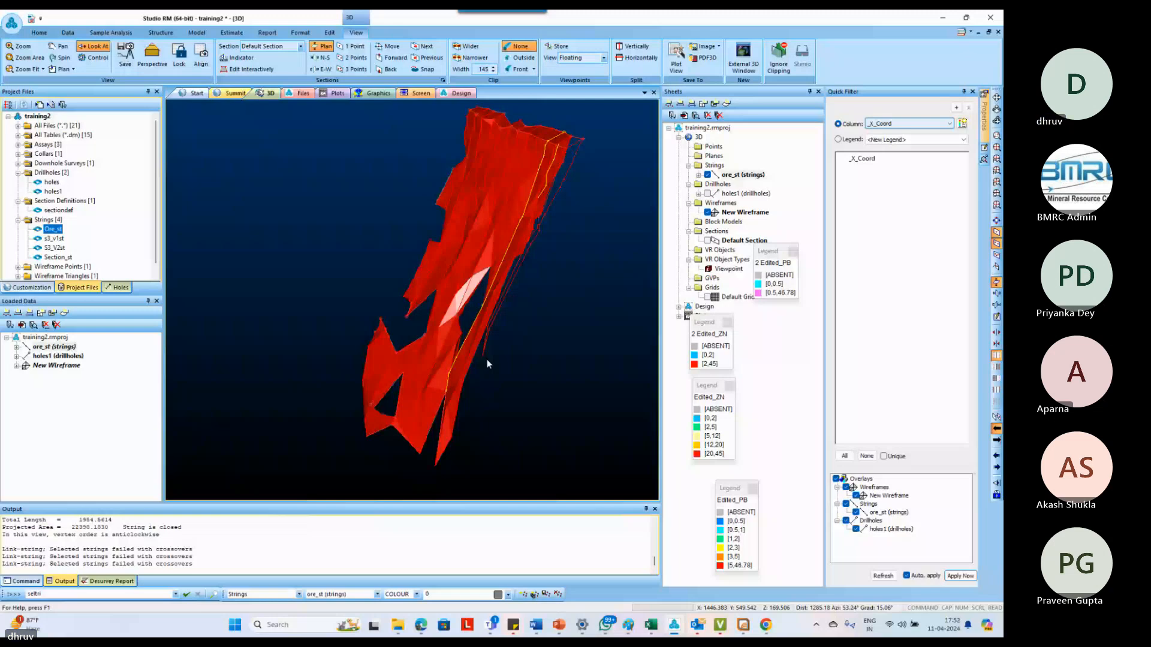
{"action": "scroll", "coordinate": [487, 359], "scroll_direction": "up", "scroll_amount": 3}
{"action": "key", "text": "n"}
{"action": "key", "text": "s"}
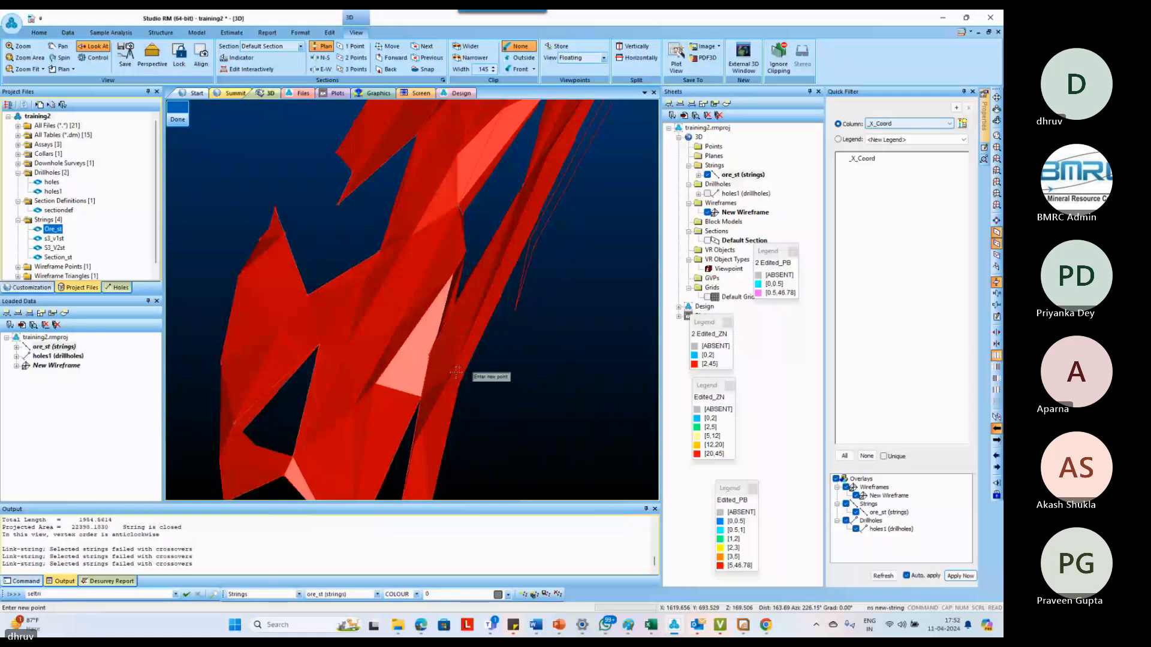
{"action": "key", "text": "Escape"}
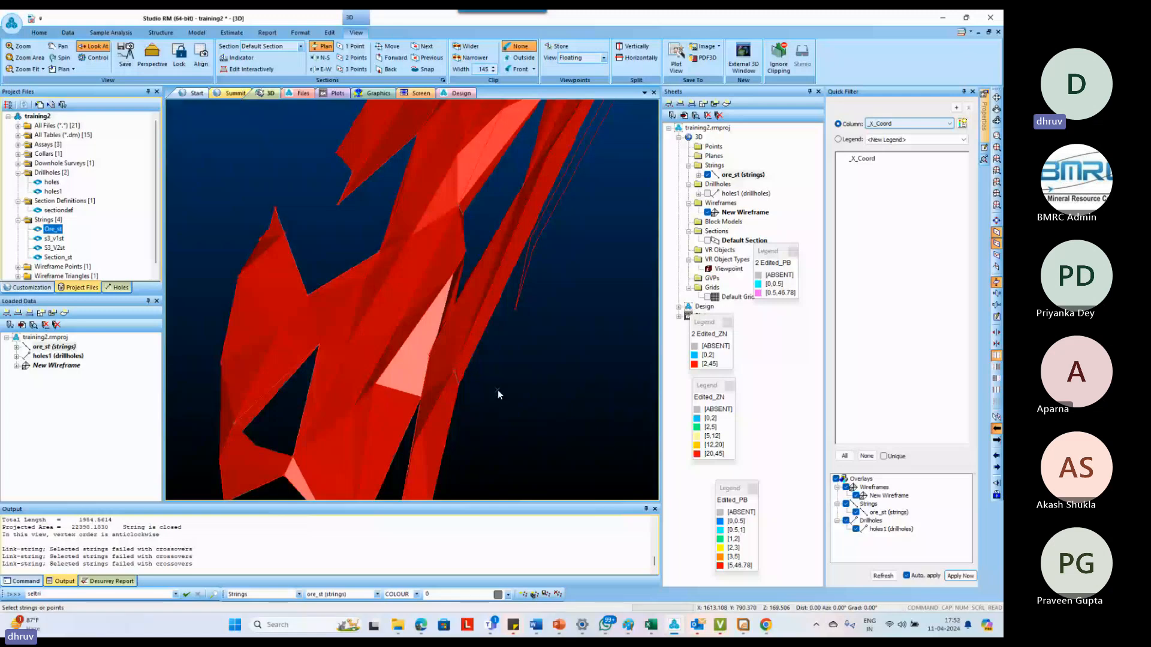
Link the wireframe's long ore string to the adjacent outermost section's ore string using link-boundary
{"action": "key", "text": "l"}
{"action": "key", "text": "b"}
{"action": "key", "text": "o"}
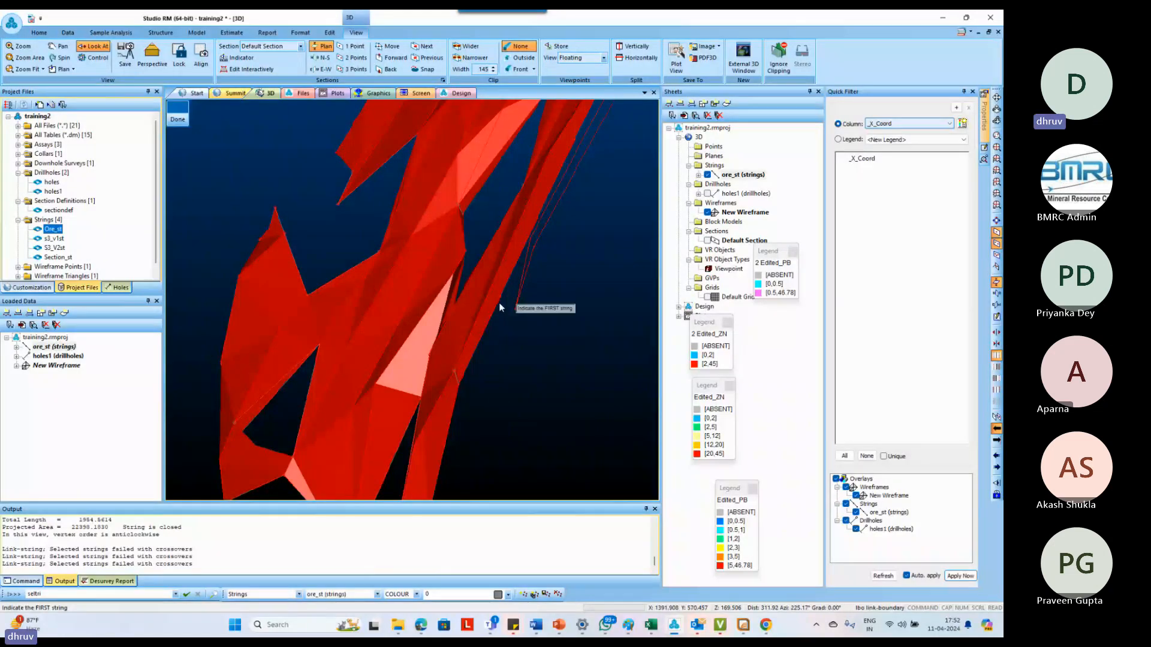
{"action": "left_click", "coordinate": [521, 226]}
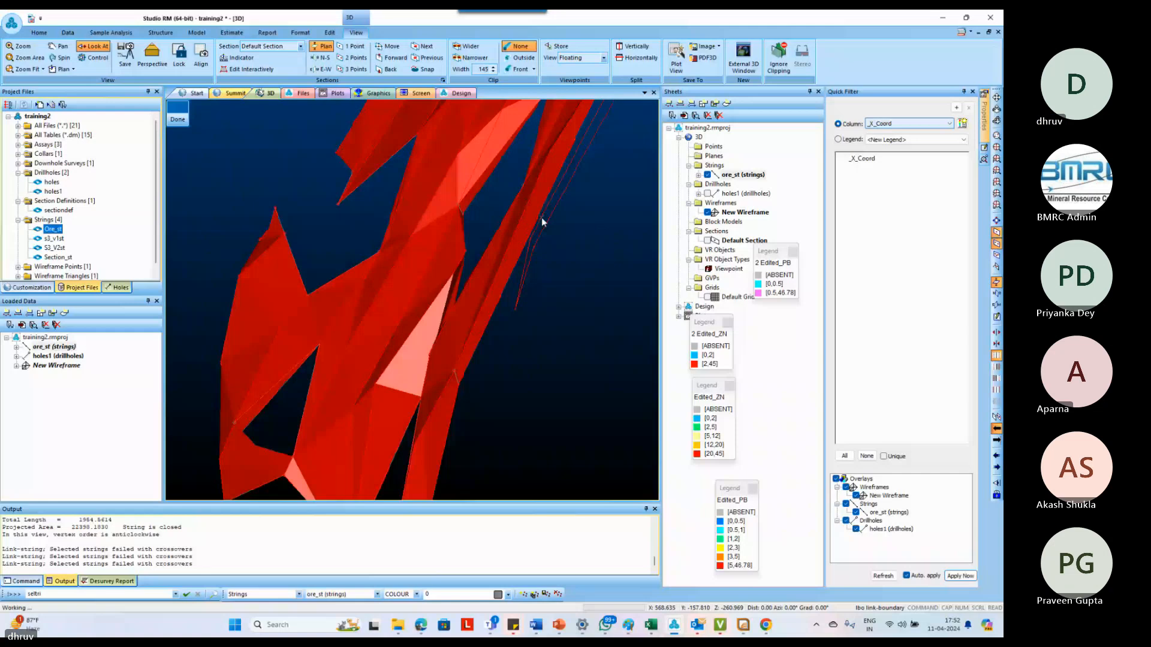
{"action": "left_click", "coordinate": [542, 222]}
{"action": "key", "text": "Escape"}
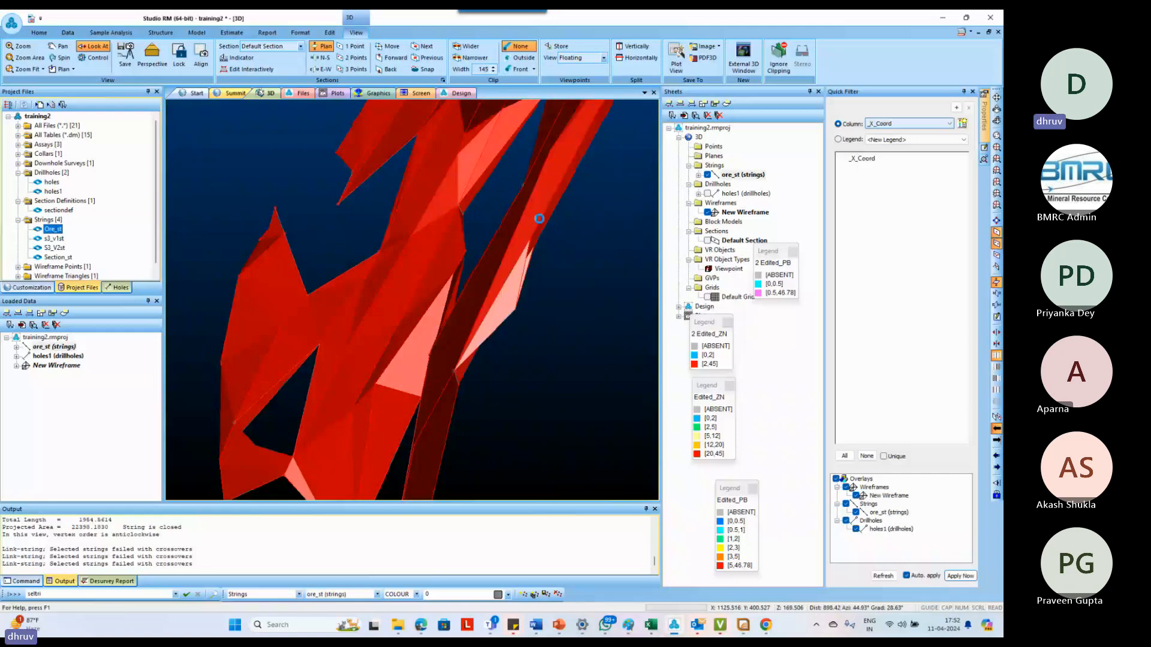
Close the end of the narrow lower branch by end-linking its part of the divided ore string with end-link-boundary
{"action": "scroll", "coordinate": [567, 286], "scroll_direction": "down", "scroll_amount": 3}
{"action": "left_click_drag", "start_coordinate": [566, 286], "coordinate": [531, 383], "text": "shift"}
{"action": "left_click", "coordinate": [444, 405]}
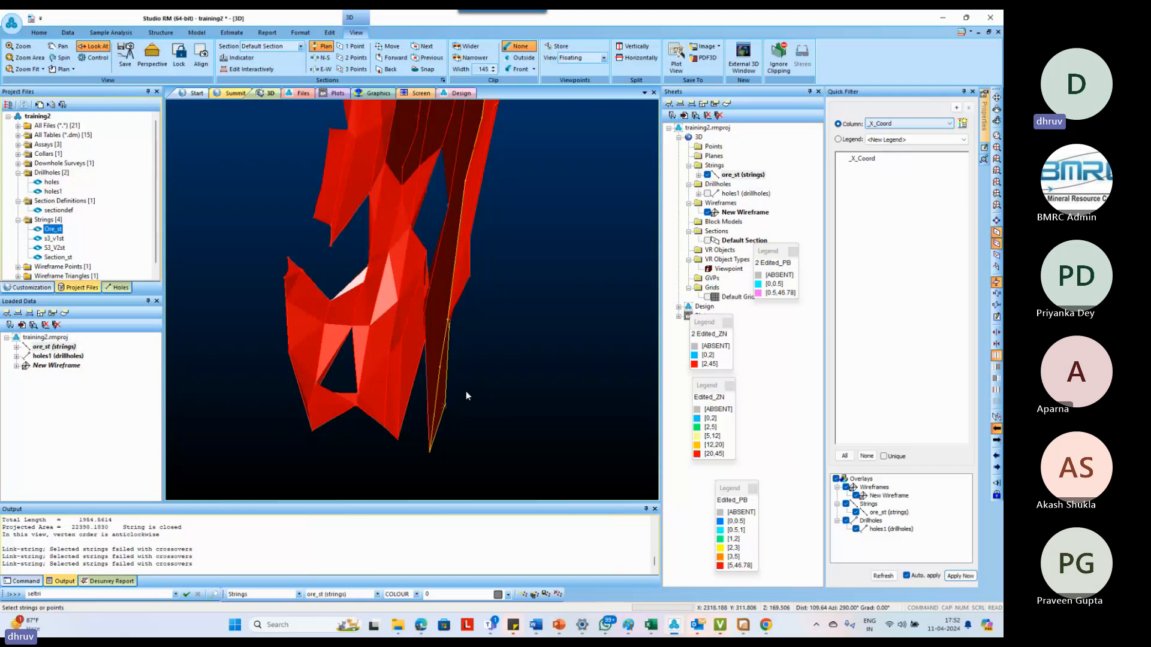
{"action": "type", "text": "elb end-link-boundary"}
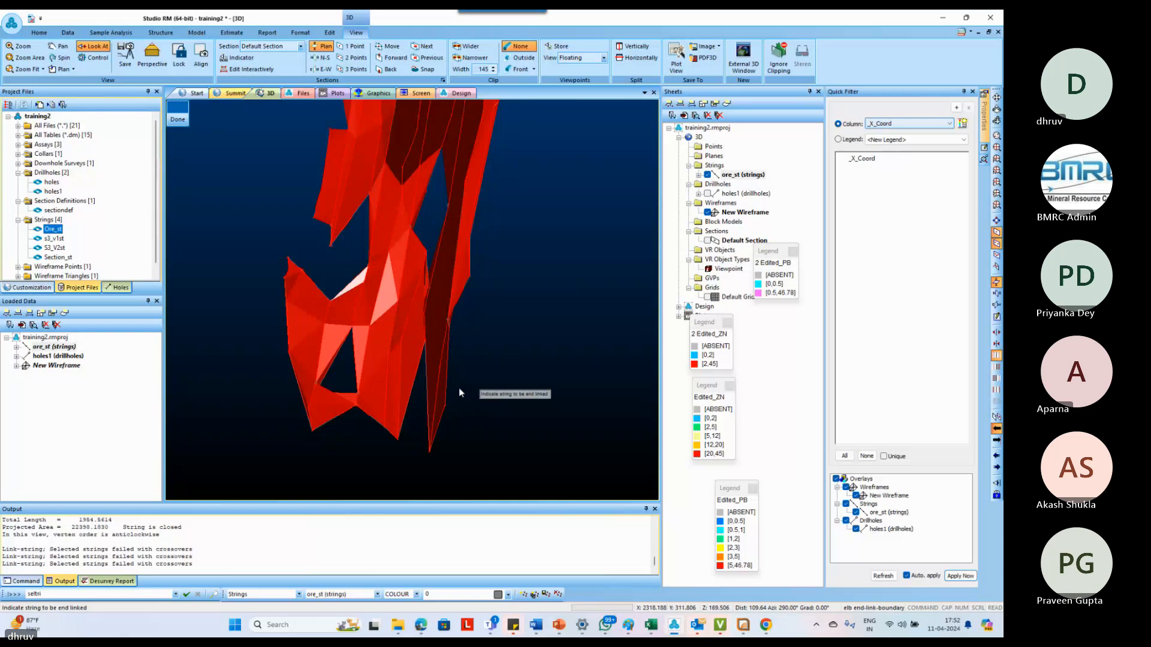
{"action": "left_click", "coordinate": [450, 391]}
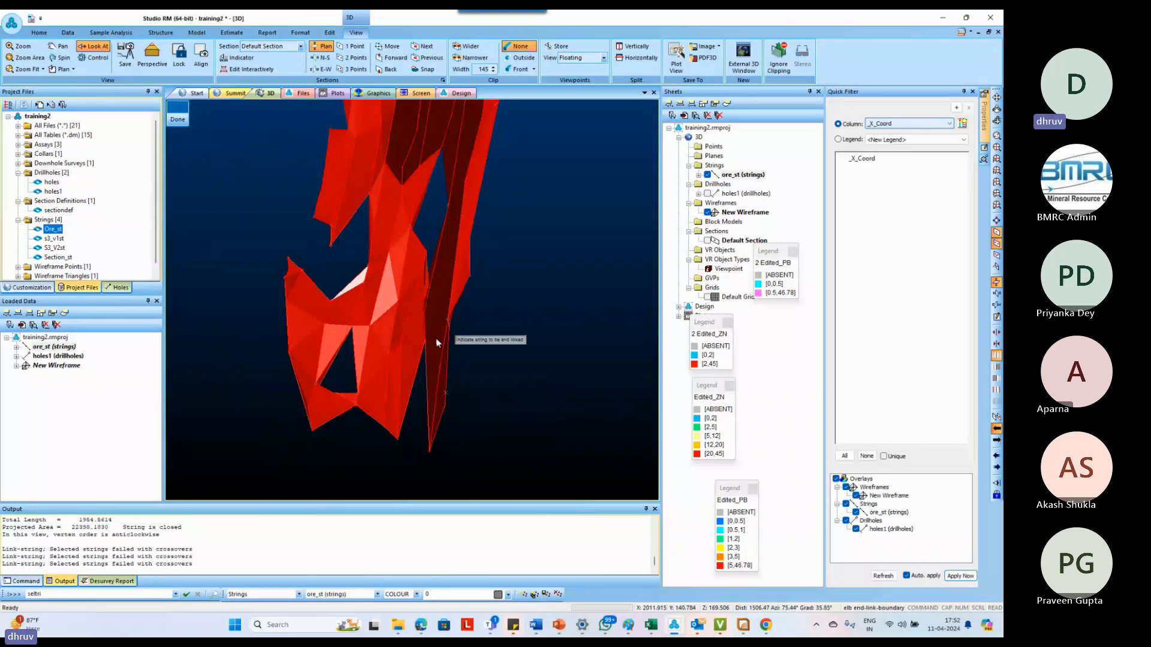
{"action": "scroll", "coordinate": [462, 387], "scroll_direction": "down", "scroll_amount": 2}
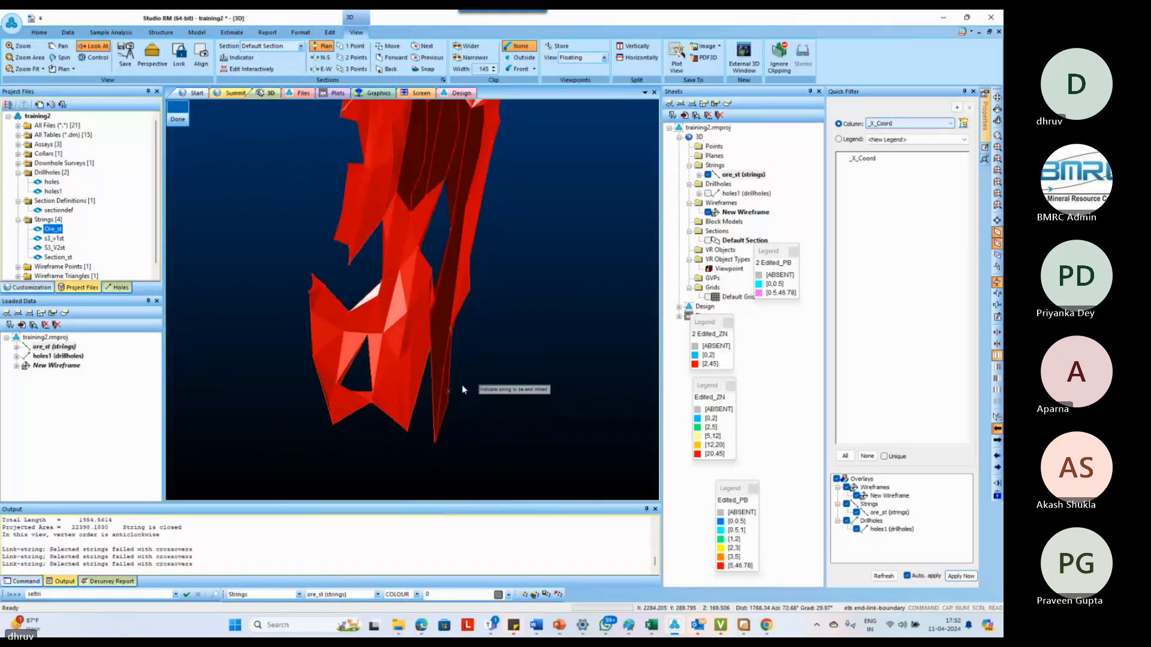
{"action": "mouse_move", "coordinate": [478, 390]}
{"action": "left_mouse_down", "text": "shift"}
{"action": "mouse_move", "coordinate": [452, 383]}
{"action": "mouse_move", "coordinate": [499, 387]}
{"action": "left_mouse_up", "text": "shift"}
{"action": "scroll", "coordinate": [496, 373], "scroll_direction": "down", "scroll_amount": 5}
{"action": "key", "text": "Escape"}
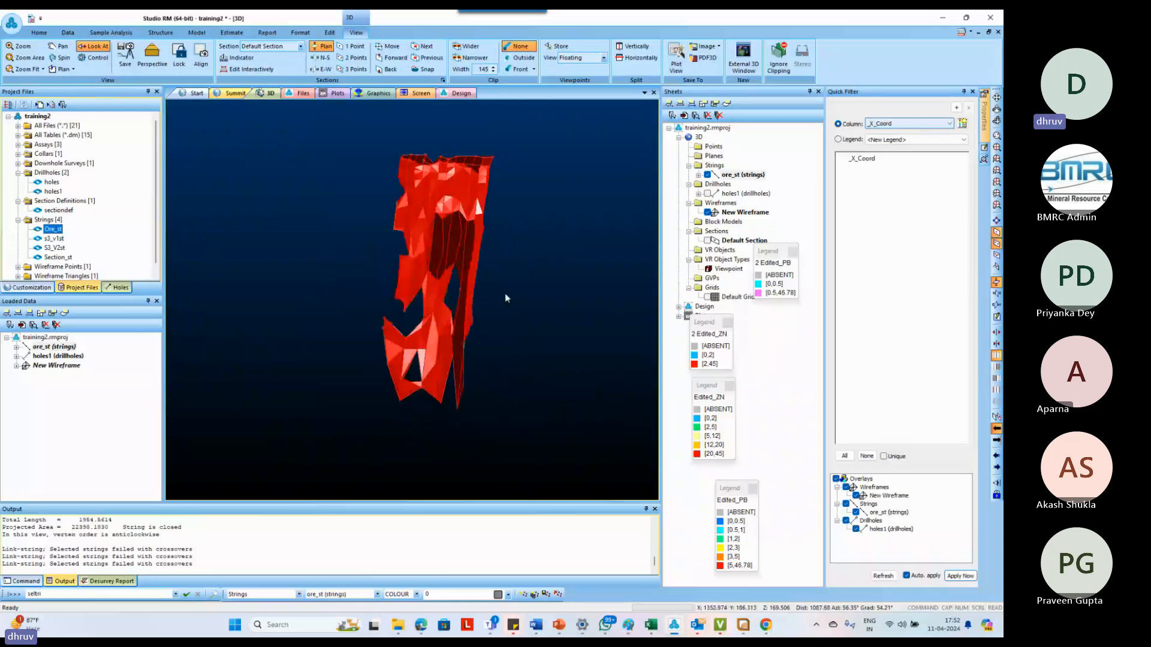
Close the open end of the wireframe at the outermost long ore string using end-link
{"action": "scroll", "coordinate": [506, 207], "scroll_direction": "up", "scroll_amount": 5}
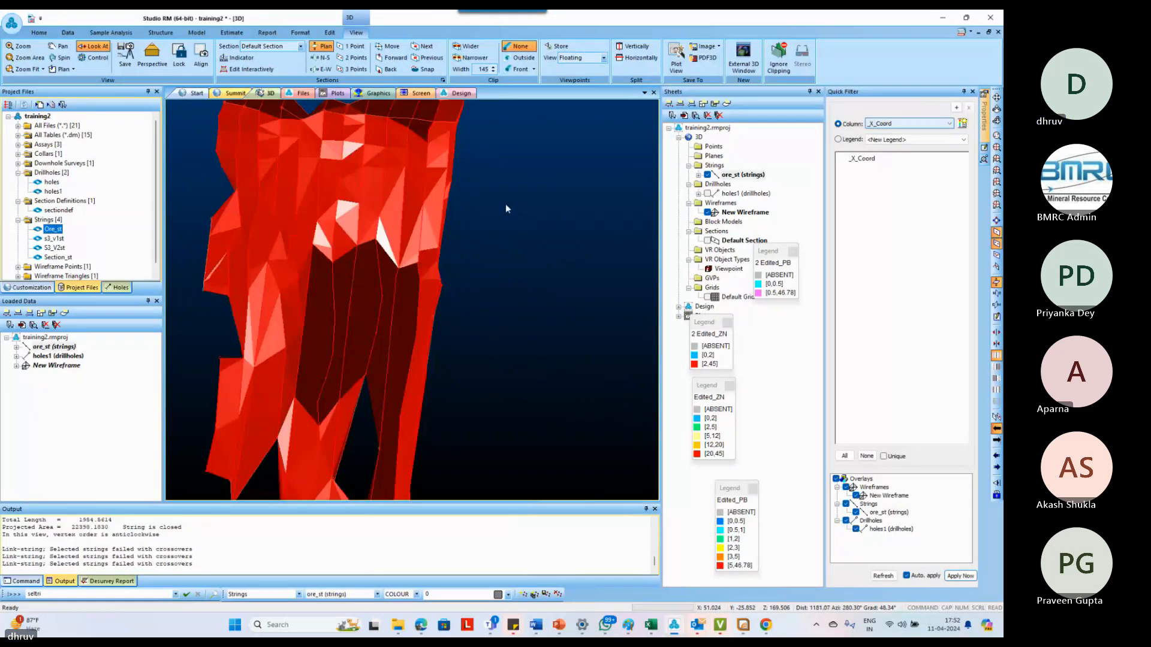
{"action": "scroll", "coordinate": [505, 204], "scroll_direction": "up", "scroll_amount": 3}
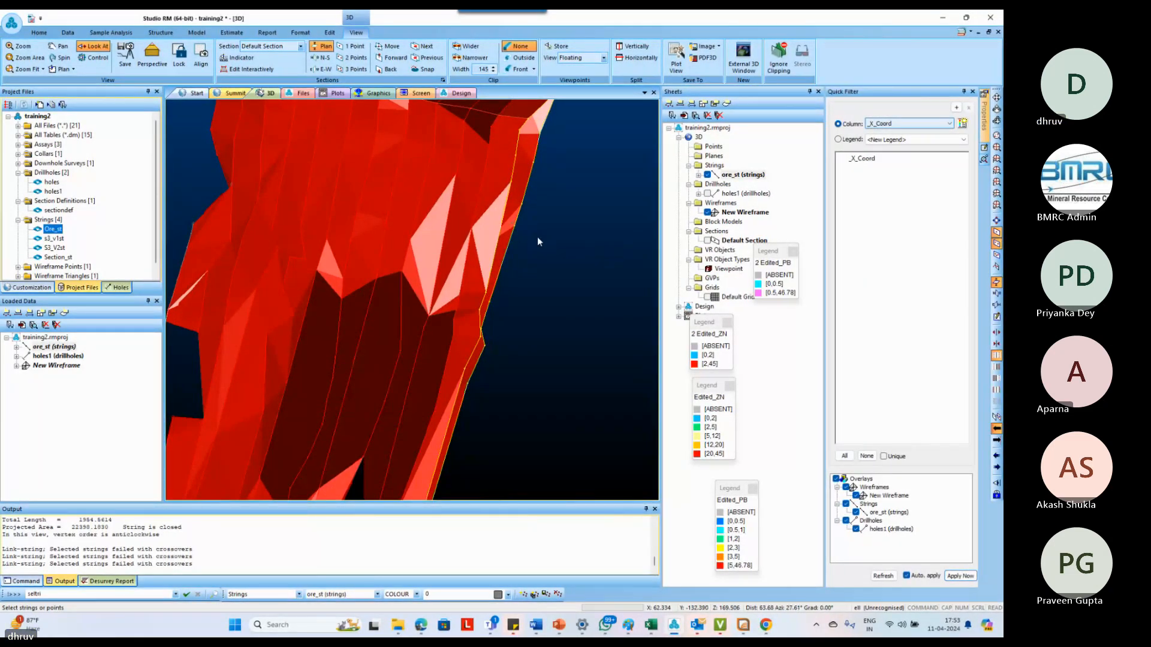
{"action": "left_click_drag", "start_coordinate": [537, 236], "coordinate": [563, 239], "text": "shift"}
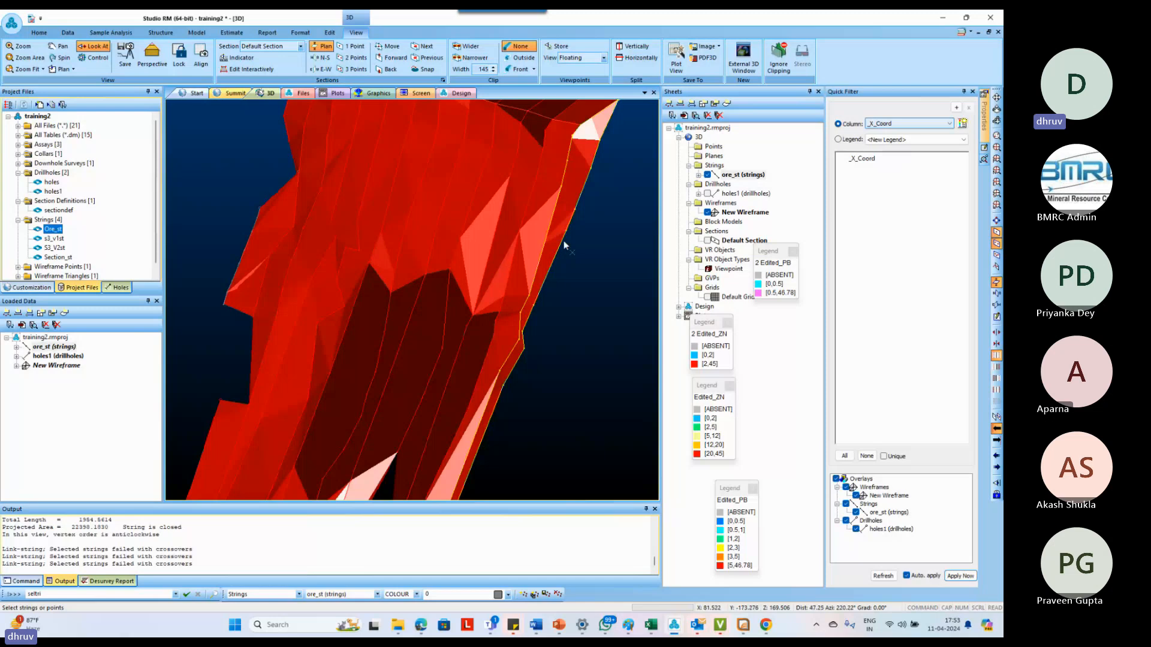
{"action": "type", "text": "eli"}
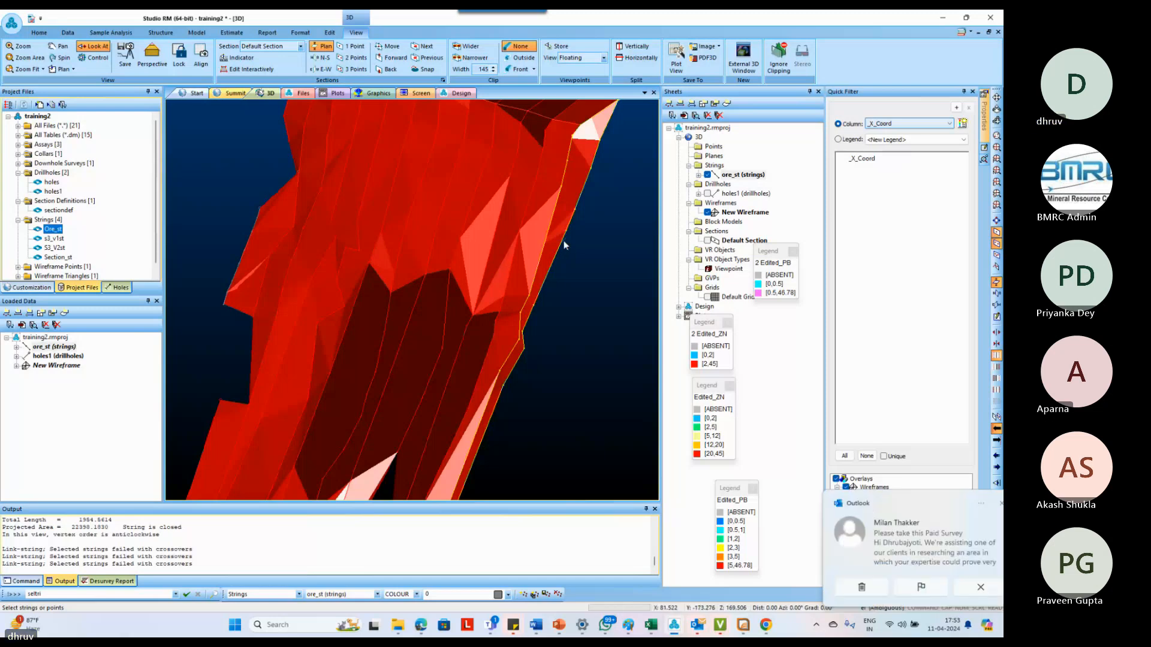
{"action": "left_click", "coordinate": [563, 239]}
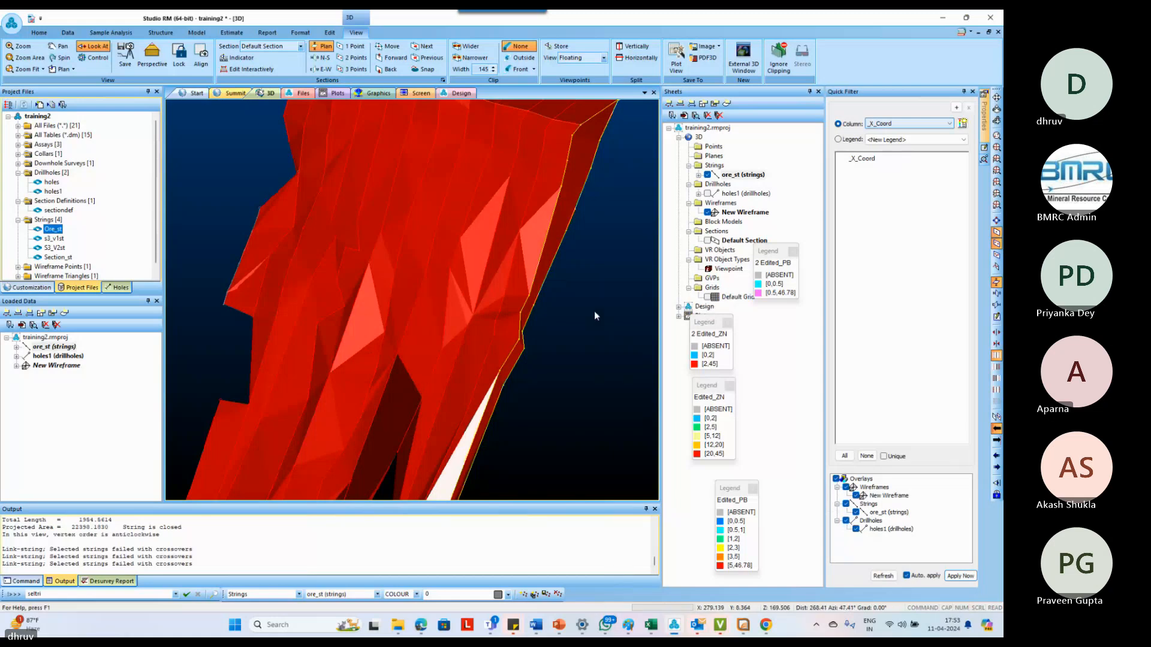
Verify New Wireframe with checks for open edges, shared edges and crossovers enabled, and dismiss the results summary
{"action": "left_click_drag", "start_coordinate": [594, 316], "coordinate": [444, 278]}
{"action": "left_click_drag", "start_coordinate": [586, 379], "coordinate": [447, 318]}
{"action": "left_click_drag", "start_coordinate": [354, 359], "coordinate": [475, 328]}
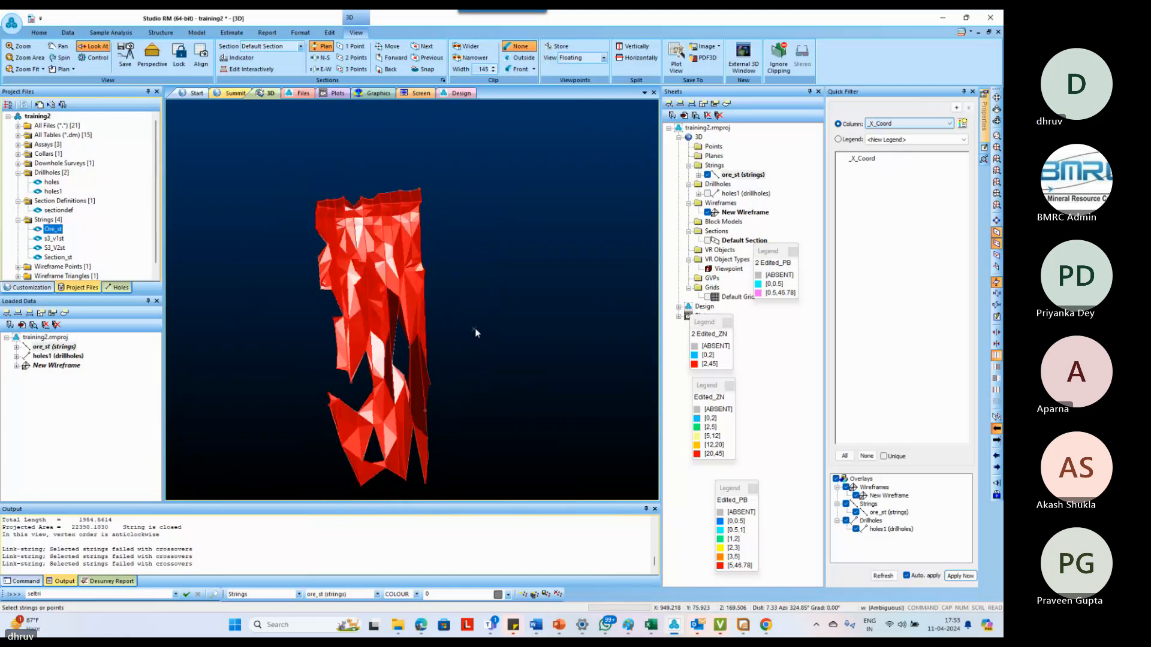
{"action": "key", "text": "f"}
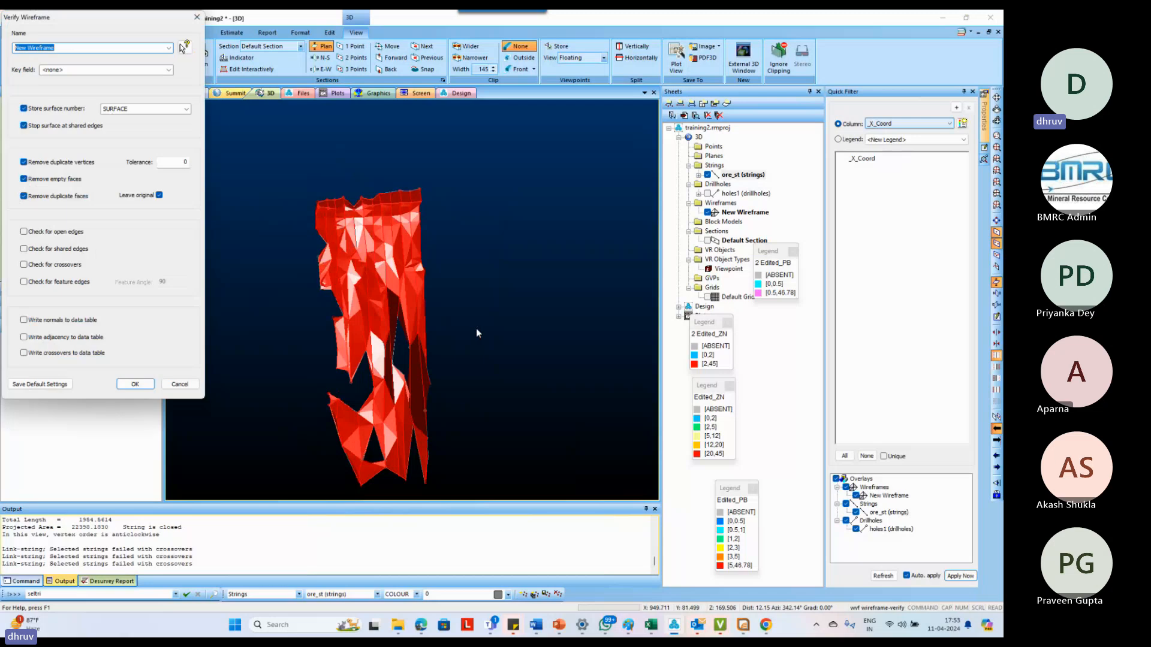
{"action": "left_click", "coordinate": [64, 249]}
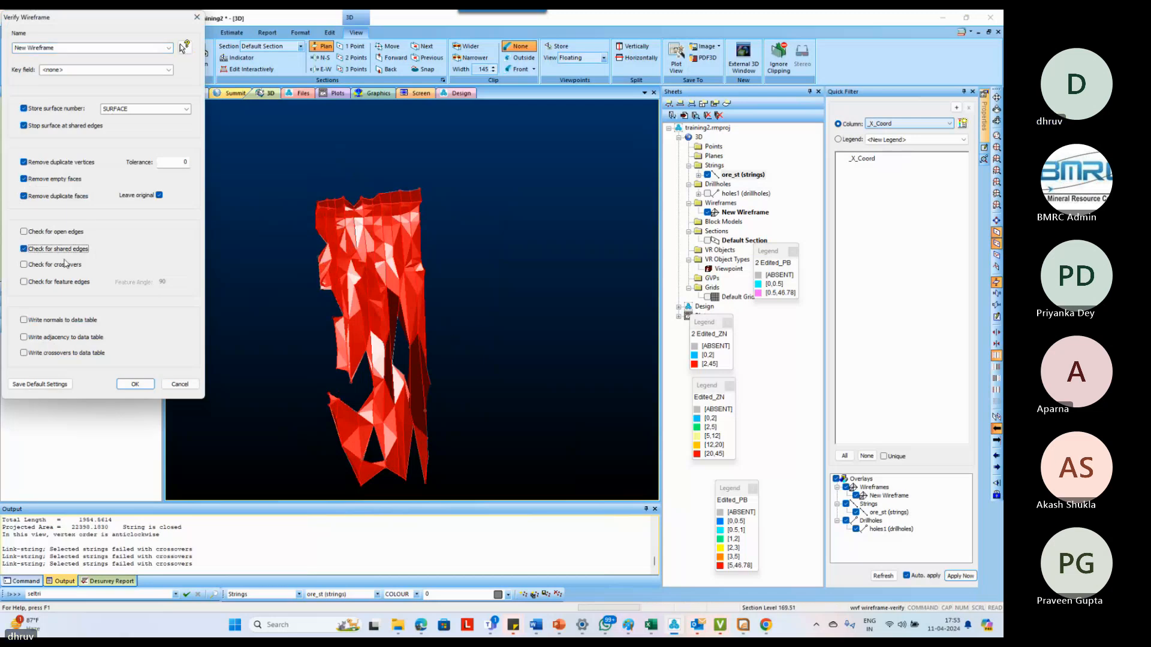
{"action": "left_click", "coordinate": [57, 264]}
{"action": "left_click", "coordinate": [72, 234]}
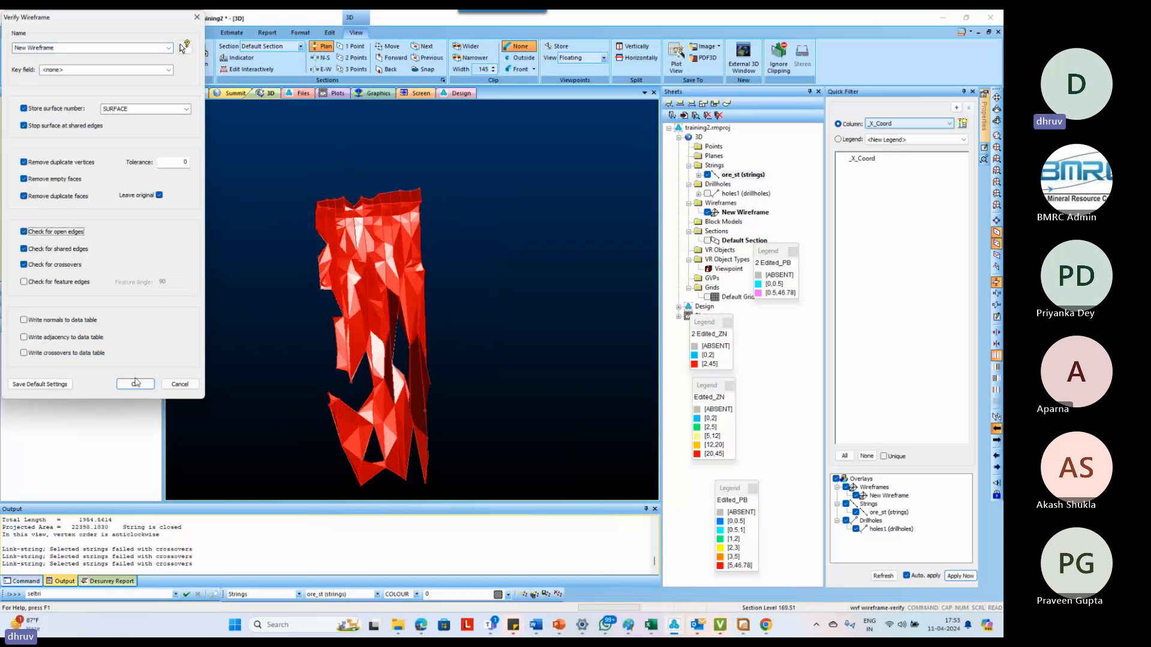
{"action": "key", "text": "Return"}
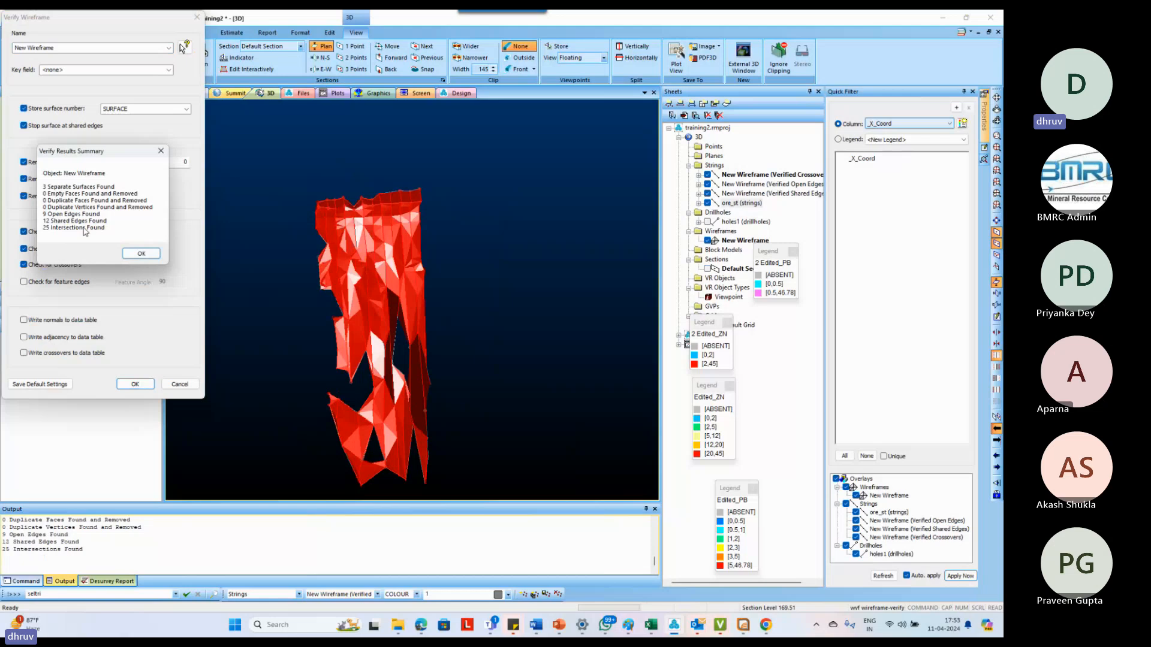
{"action": "left_click", "coordinate": [141, 253]}
Widen the Sheets list and hide New Wireframe and the ore_st strings, leaving only the verification strings displayed
{"action": "scroll", "coordinate": [404, 311], "scroll_direction": "up", "scroll_amount": 3}
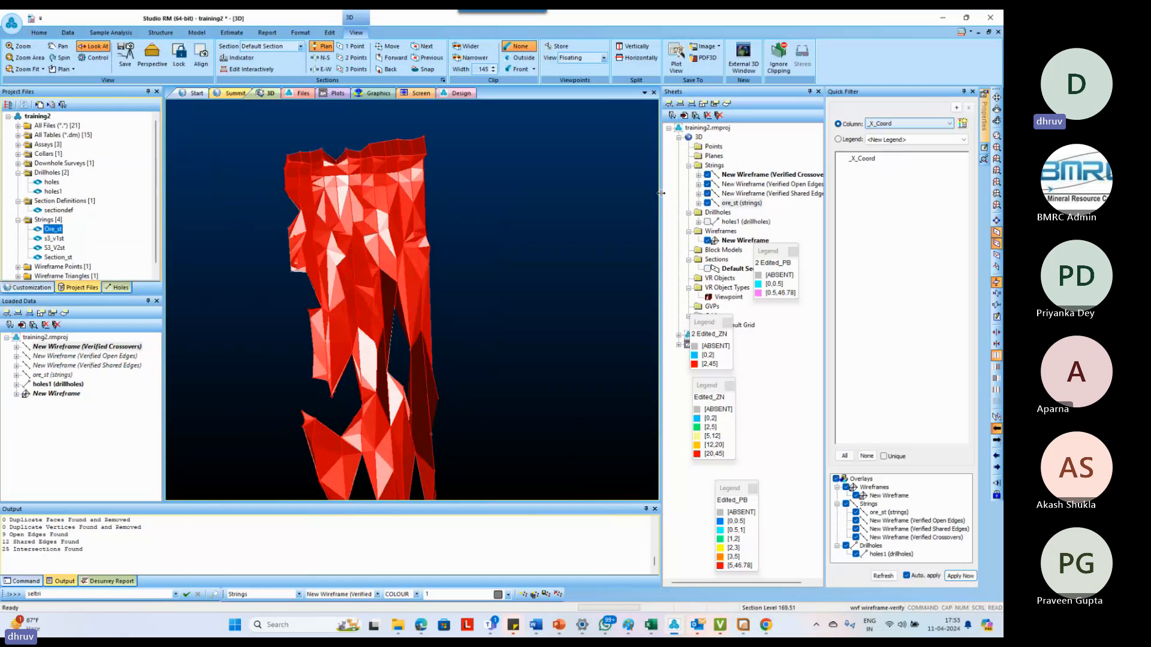
{"action": "left_click_drag", "start_coordinate": [661, 191], "coordinate": [579, 192]}
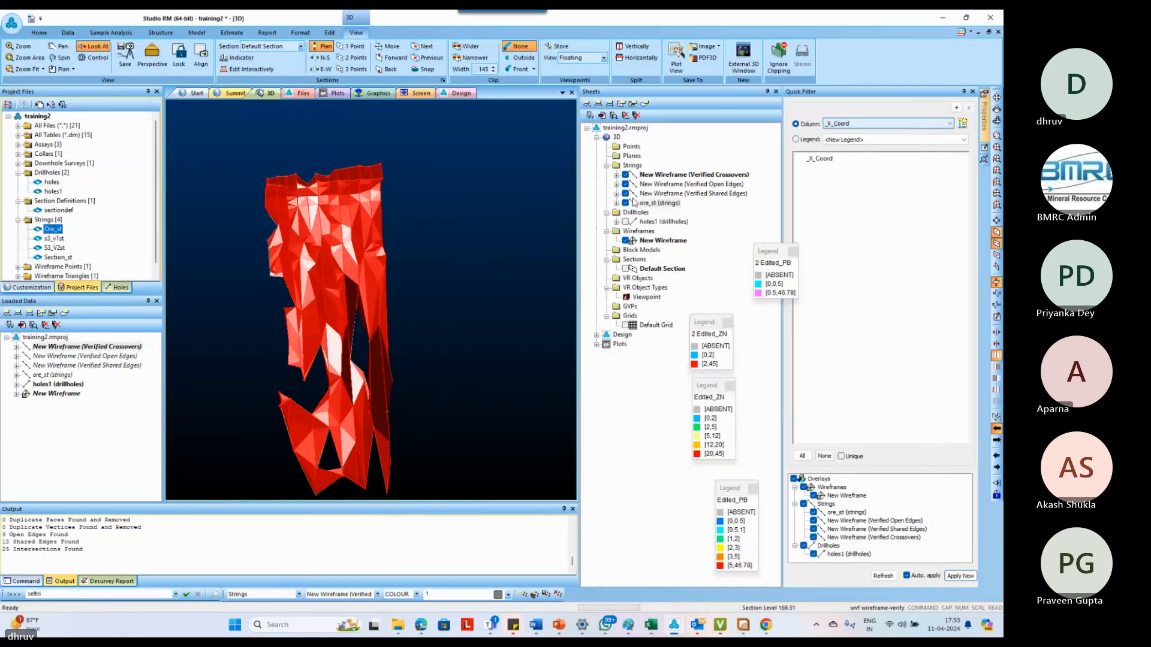
{"action": "left_click", "coordinate": [625, 240]}
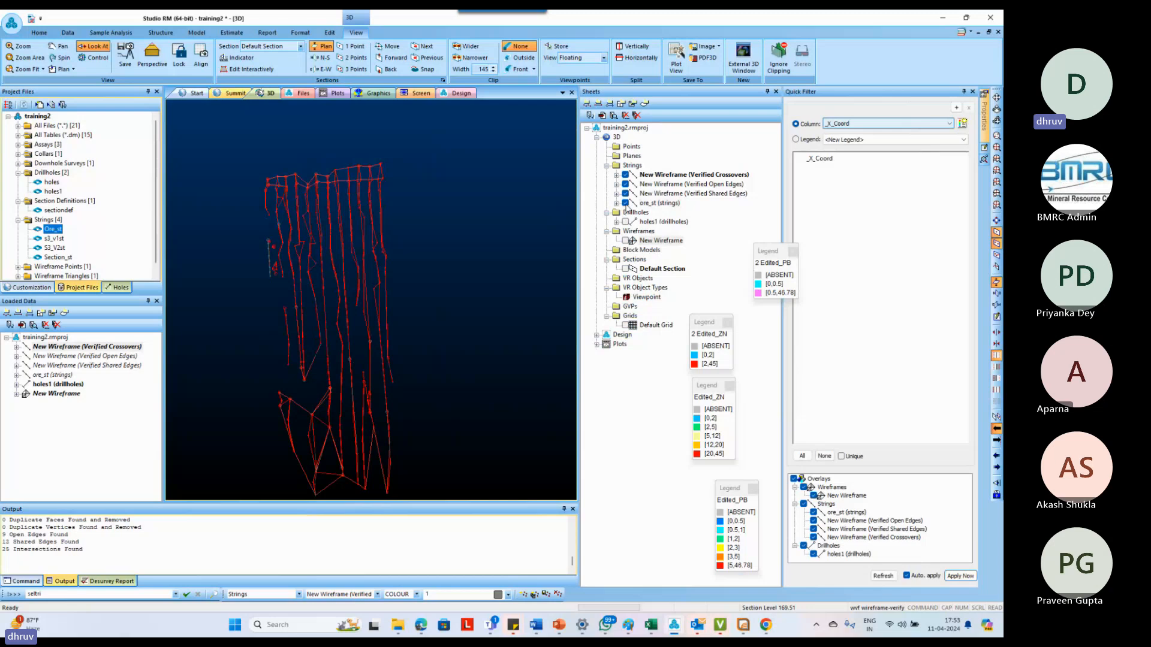
{"action": "left_click", "coordinate": [625, 203]}
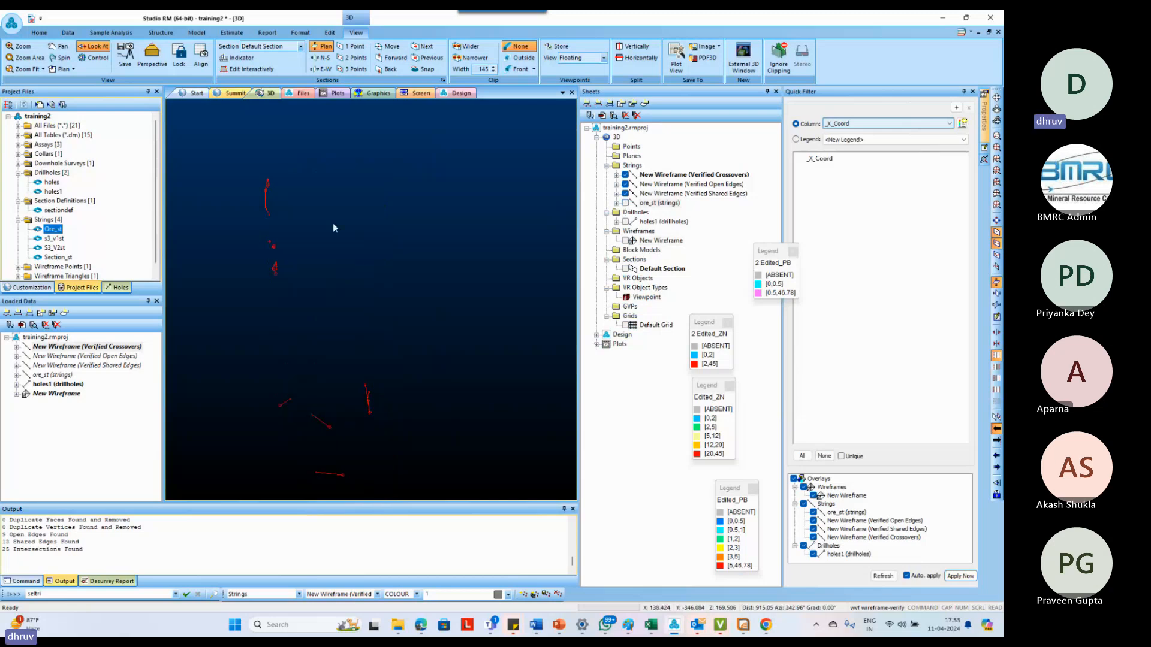
Select all the verification strings to highlight them and display the ore_st strings again for reference
{"action": "left_click_drag", "start_coordinate": [246, 160], "coordinate": [381, 485]}
{"action": "left_click", "coordinate": [504, 255]}
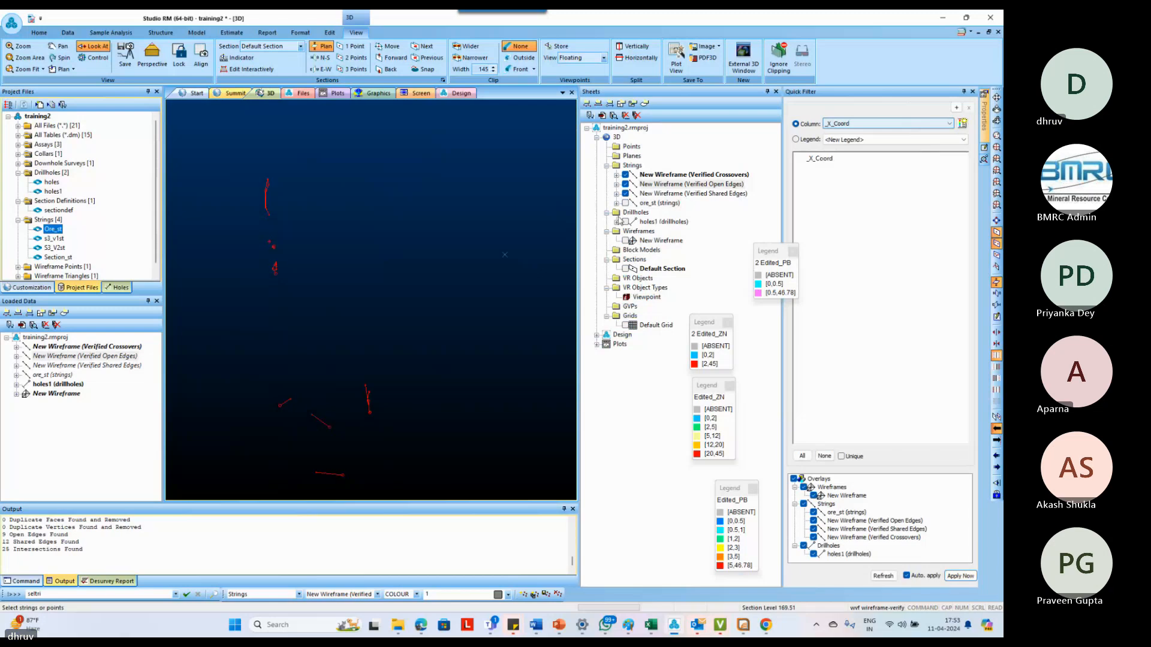
{"action": "left_click_drag", "start_coordinate": [240, 163], "coordinate": [412, 479]}
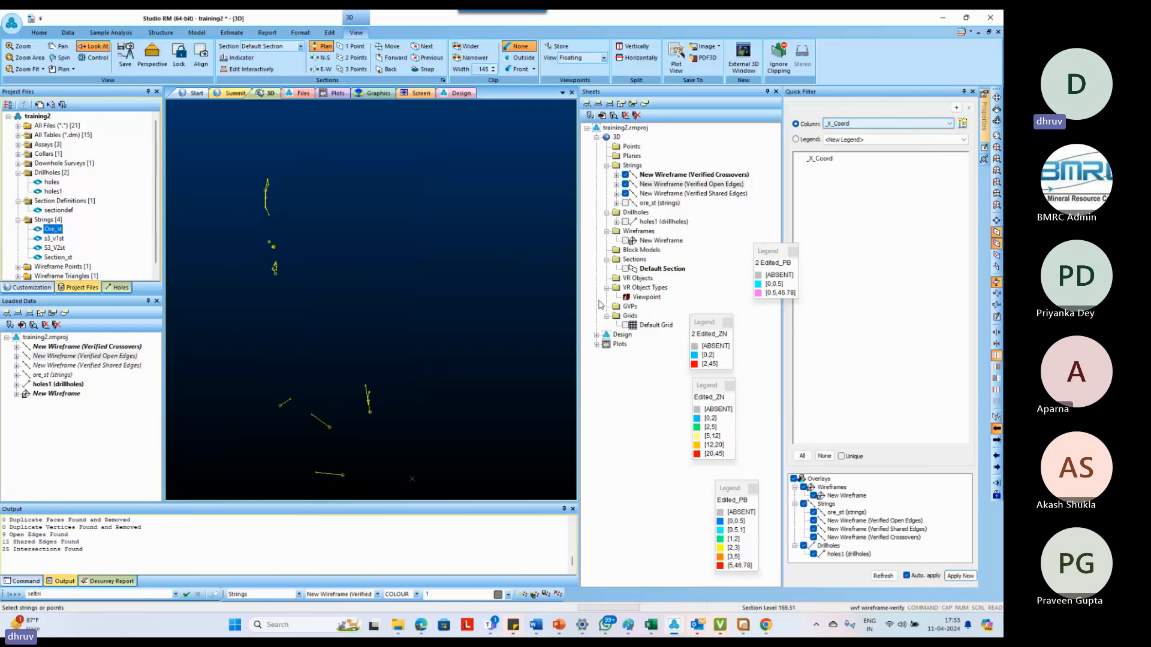
{"action": "left_click", "coordinate": [625, 203]}
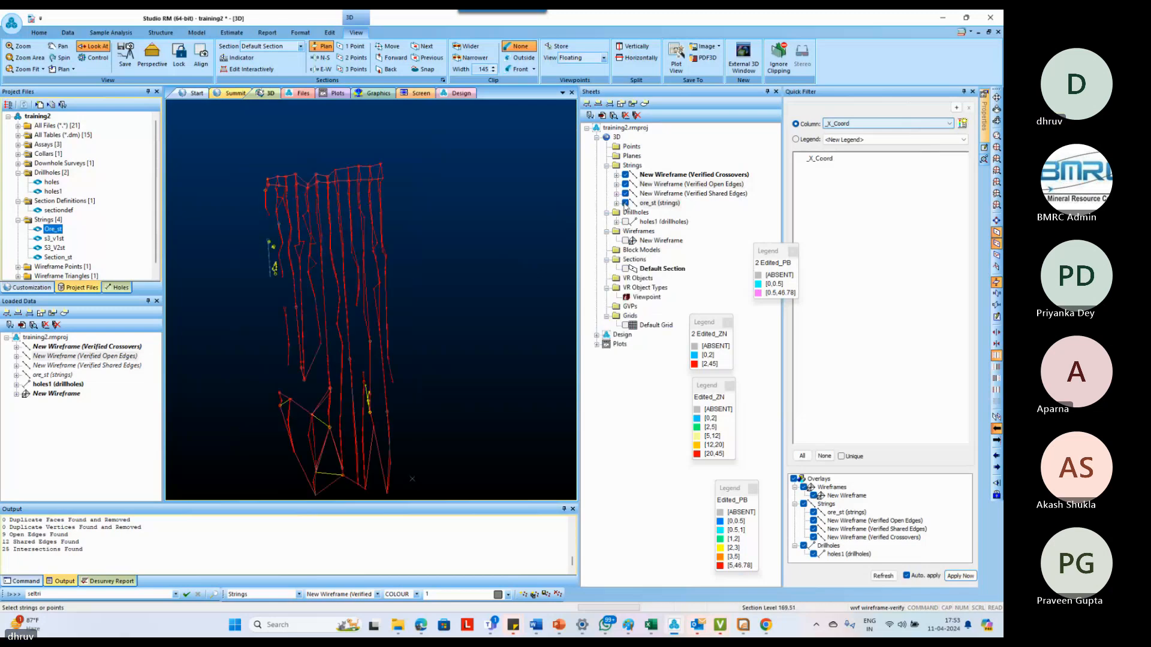
Toggle the Verified Shared Edges and Verified Crossovers strings off and on to tell the error types apart against the ore strings
{"action": "scroll", "coordinate": [285, 225], "scroll_direction": "up", "scroll_amount": 2}
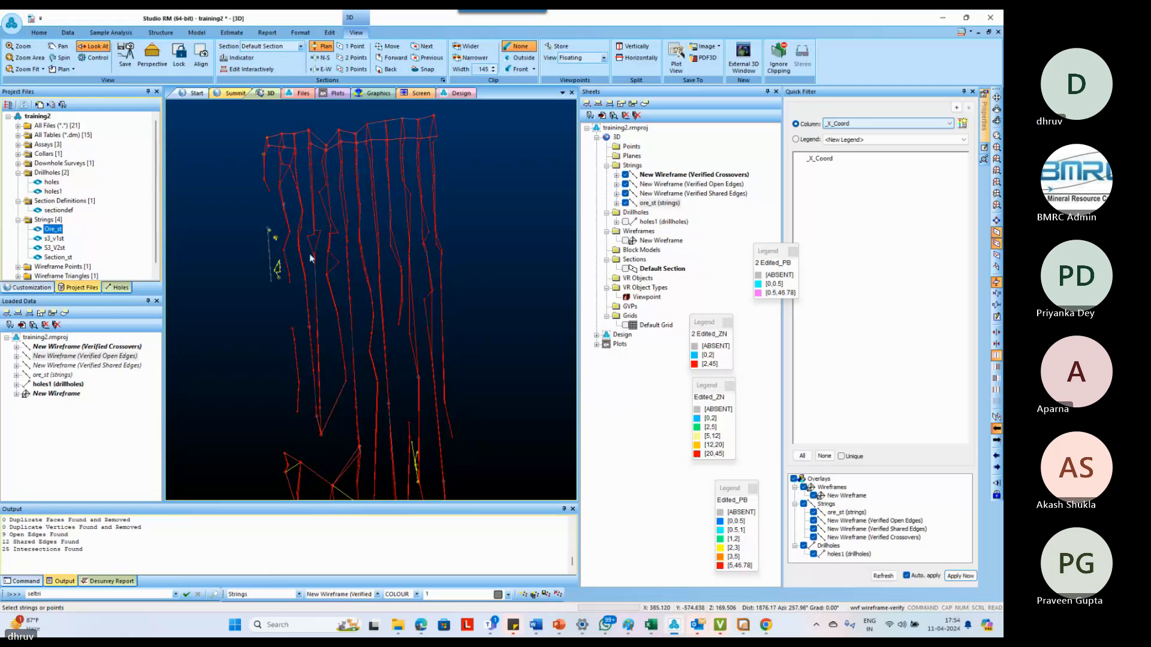
{"action": "scroll", "coordinate": [300, 249], "scroll_direction": "down", "scroll_amount": 1}
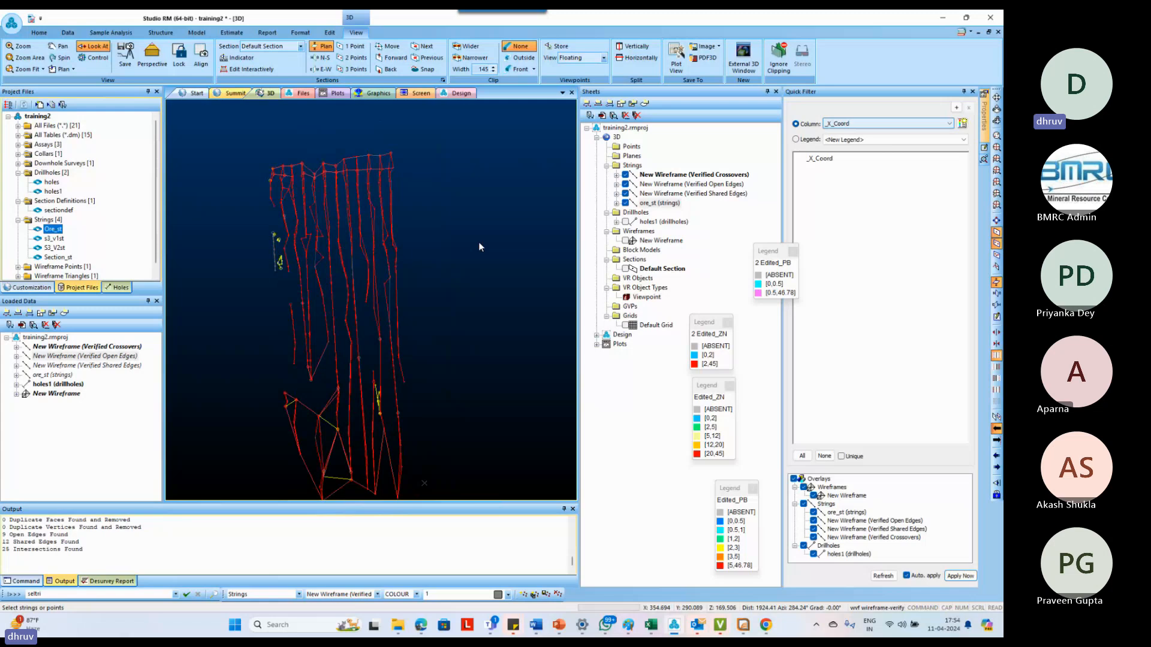
{"action": "scroll", "coordinate": [398, 271], "scroll_direction": "down", "scroll_amount": 1}
{"action": "scroll", "coordinate": [397, 271], "scroll_direction": "up", "scroll_amount": 5}
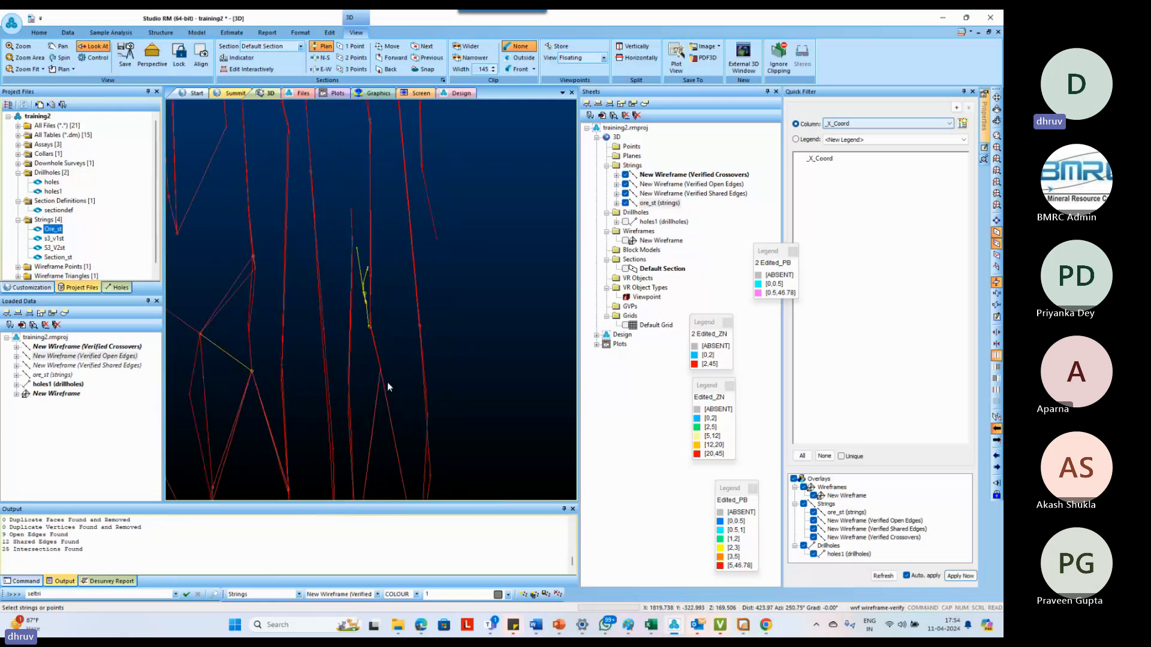
{"action": "left_click", "coordinate": [625, 193]}
{"action": "left_click", "coordinate": [625, 193]}
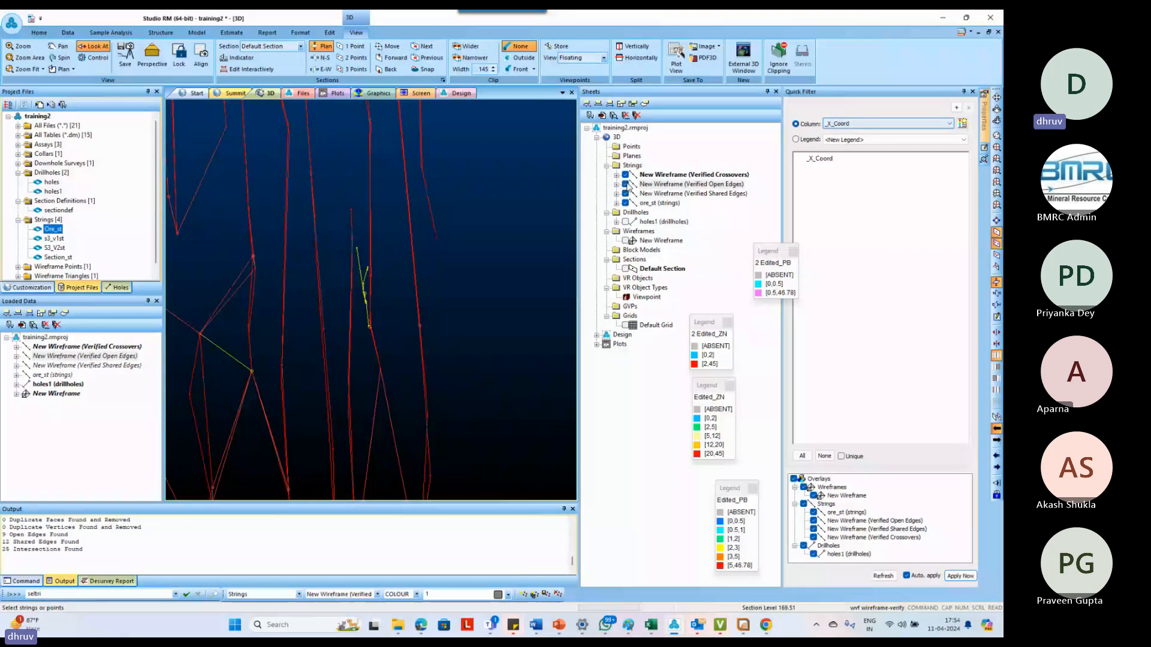
{"action": "left_click", "coordinate": [625, 175]}
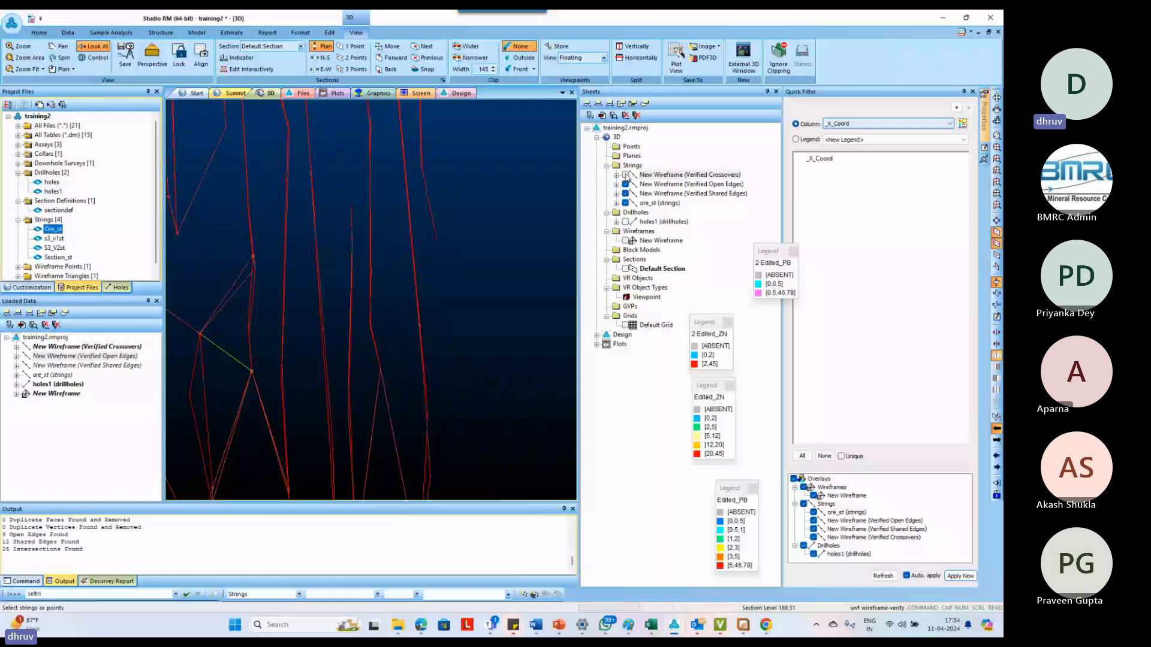
{"action": "left_click", "coordinate": [625, 175]}
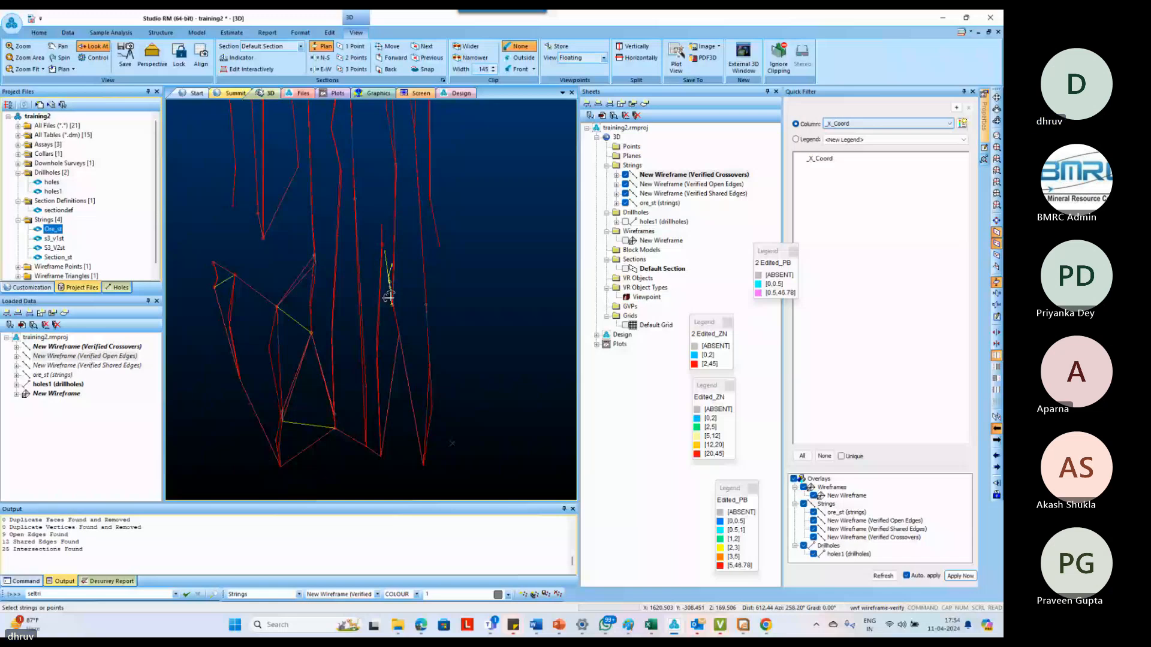
Examine the highlighted error strings around the lower branching ore sections from several angles, and clear the selection
{"action": "scroll", "coordinate": [339, 295], "scroll_direction": "up", "scroll_amount": 2}
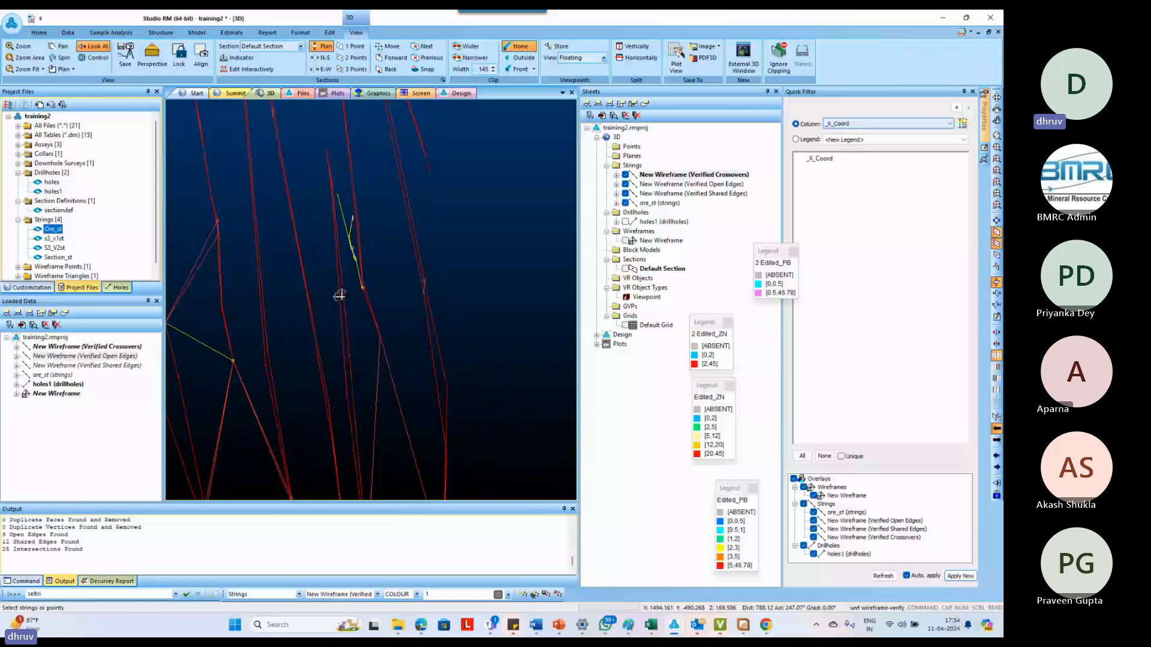
{"action": "left_click_drag", "start_coordinate": [339, 295], "coordinate": [402, 319]}
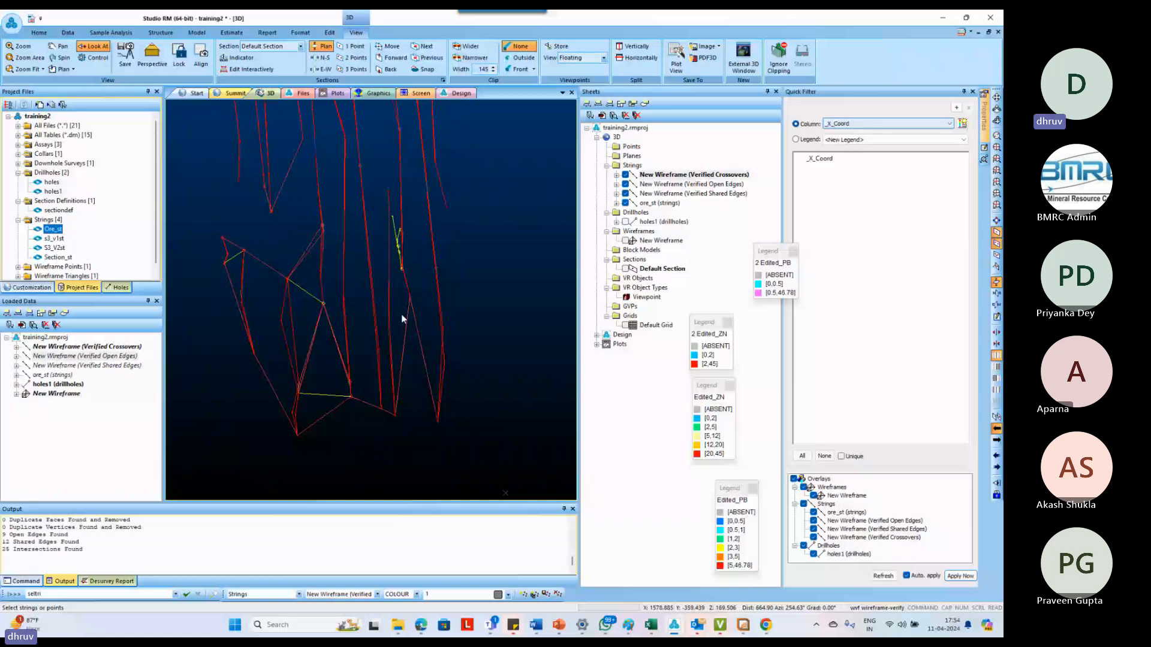
{"action": "left_click_drag", "start_coordinate": [401, 314], "coordinate": [337, 343]}
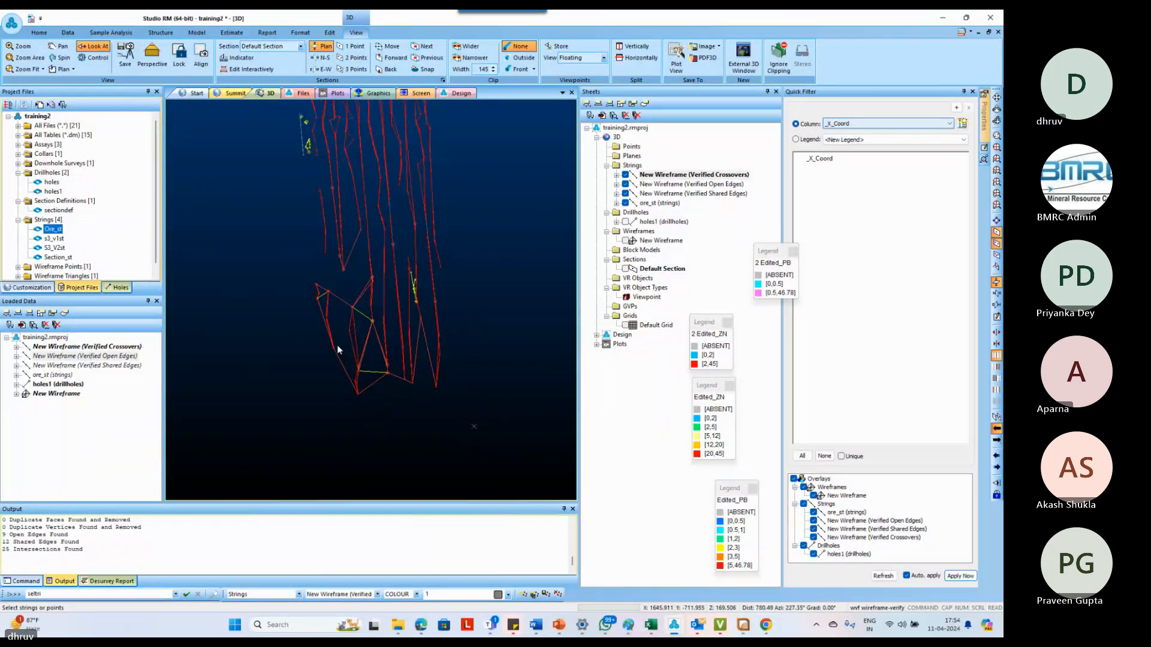
{"action": "scroll", "coordinate": [337, 344], "scroll_direction": "down", "scroll_amount": 3}
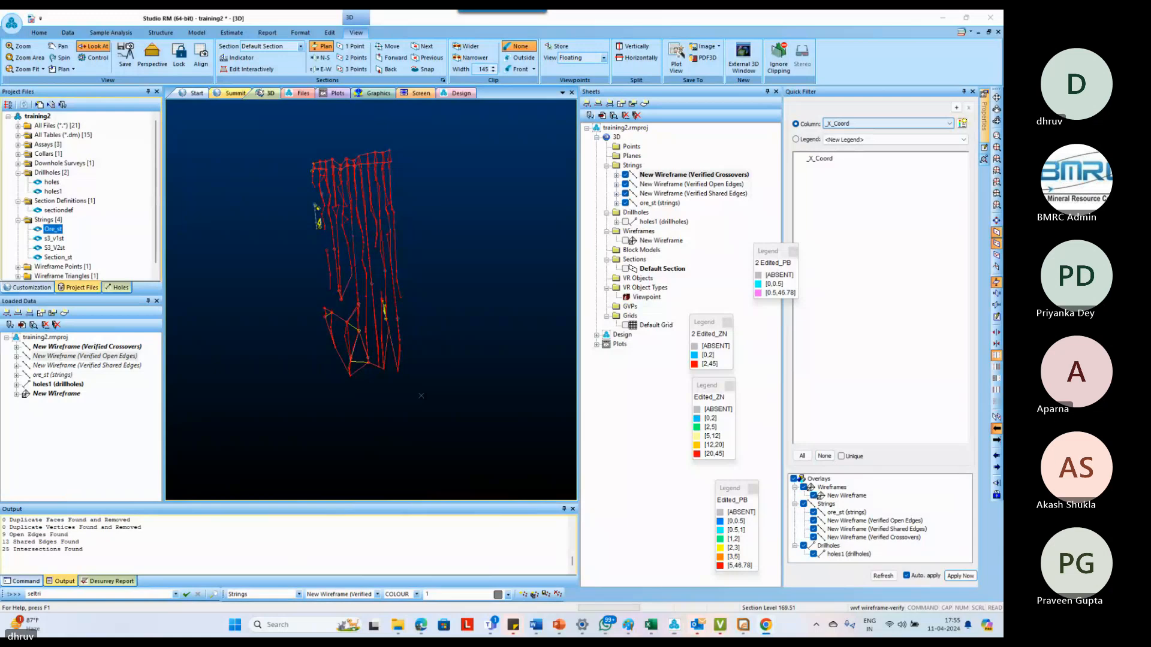
{"action": "left_click", "coordinate": [491, 425]}
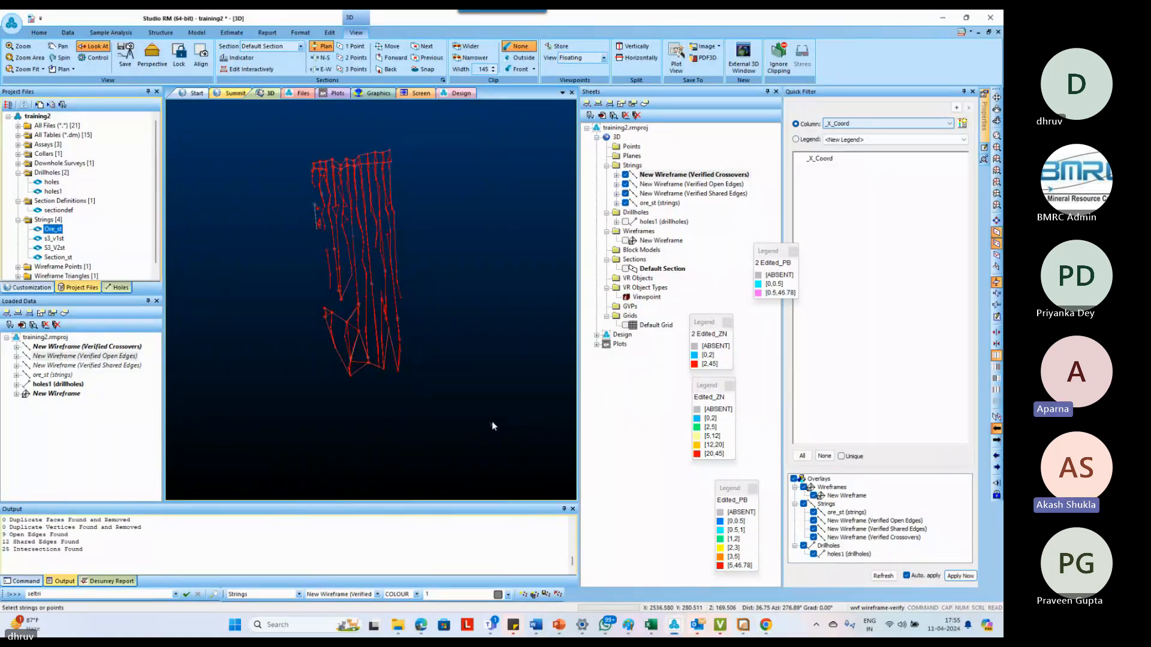